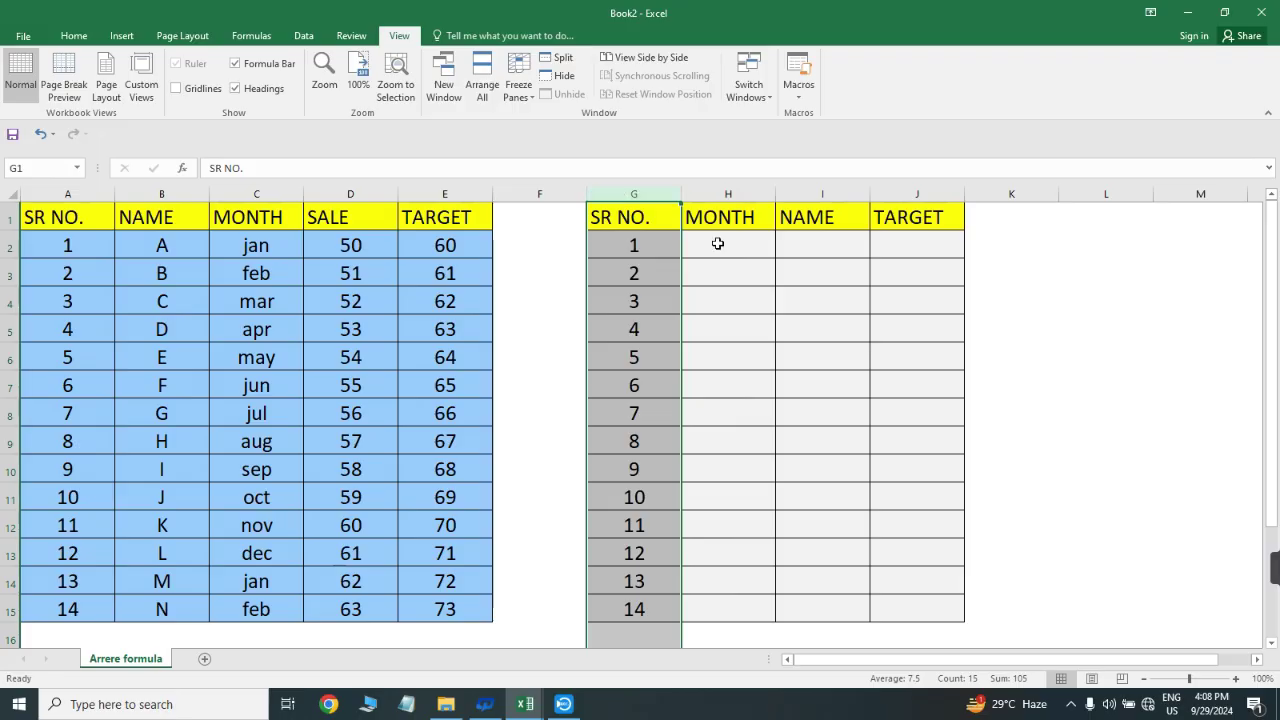
# - Examine the SR NO. column and the empty MONTH, NAME and TARGET columns of the second table
pyautogui.click(718, 244)
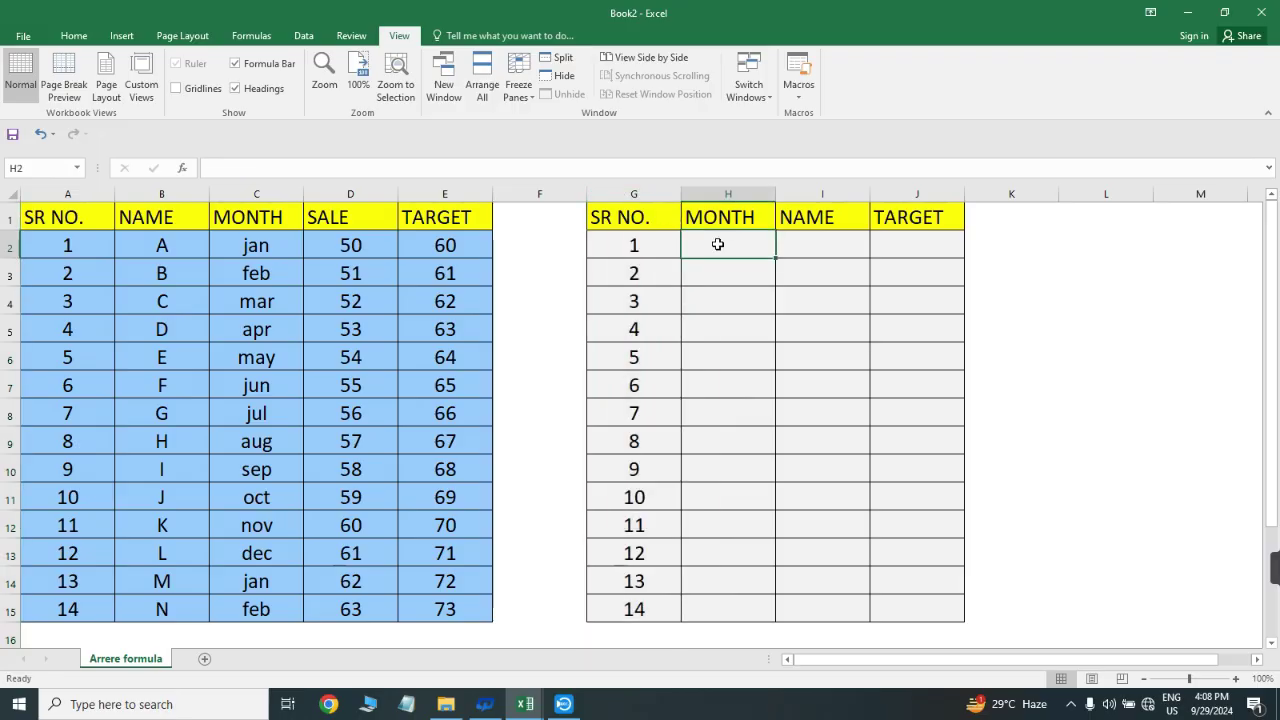
pyautogui.press('Right')
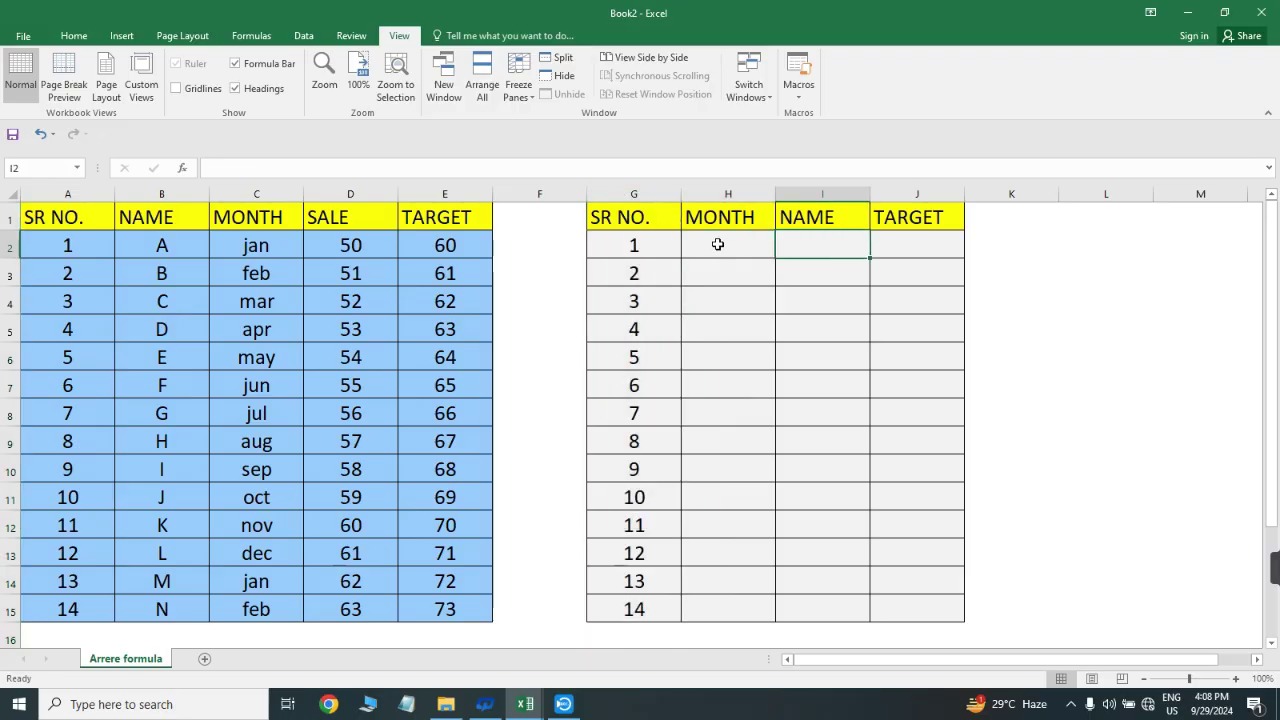
pyautogui.press('Right')
pyautogui.press('Left')
pyautogui.press('Left')
pyautogui.press('Left')
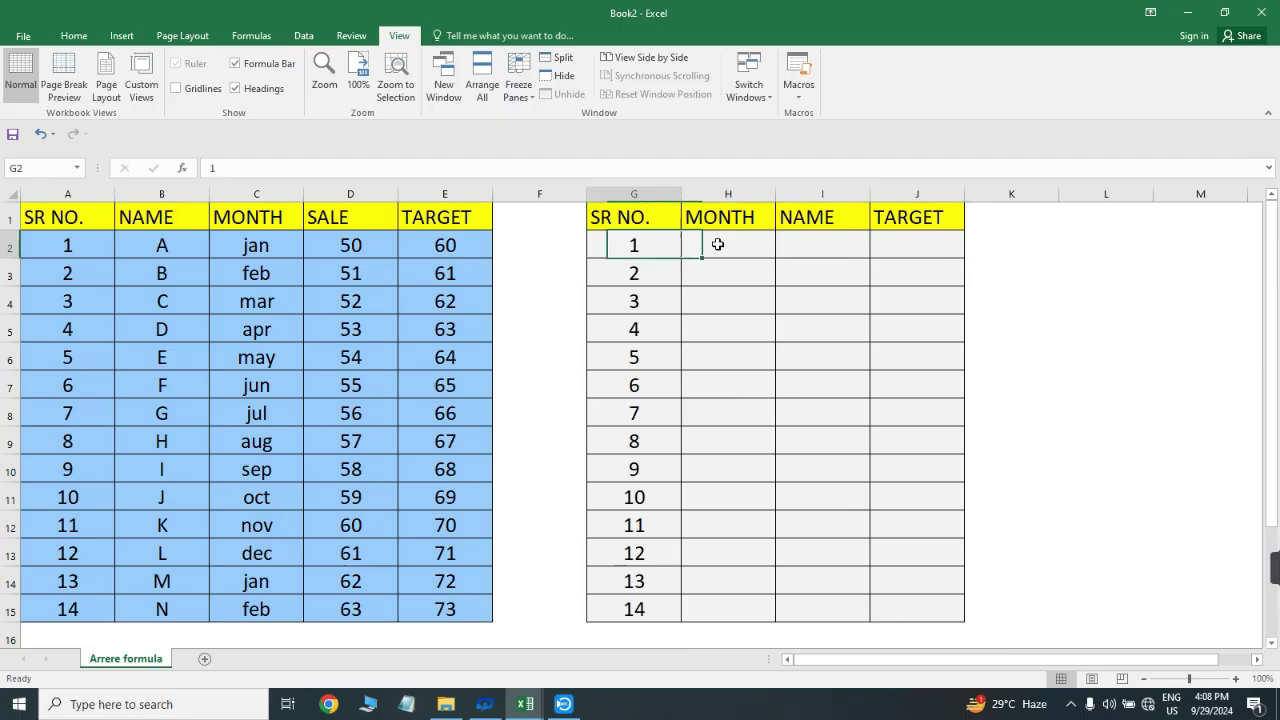
pyautogui.press('Right')
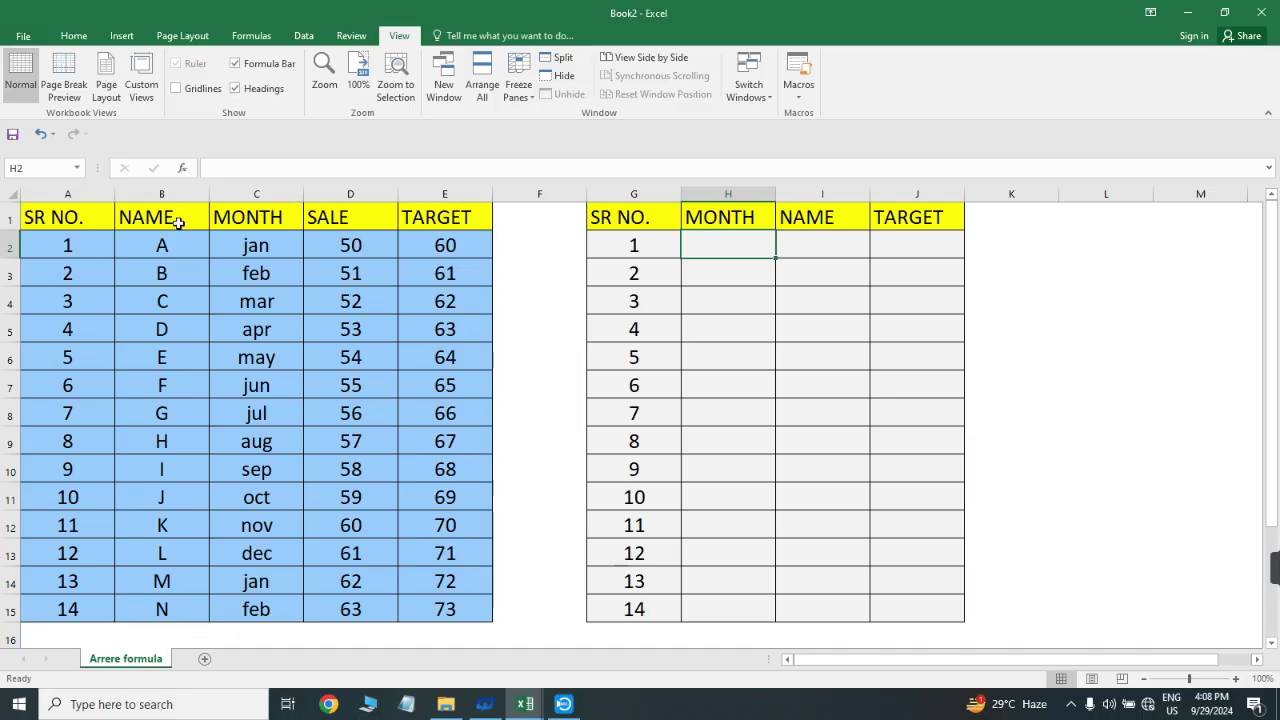
pyautogui.click(634, 194)
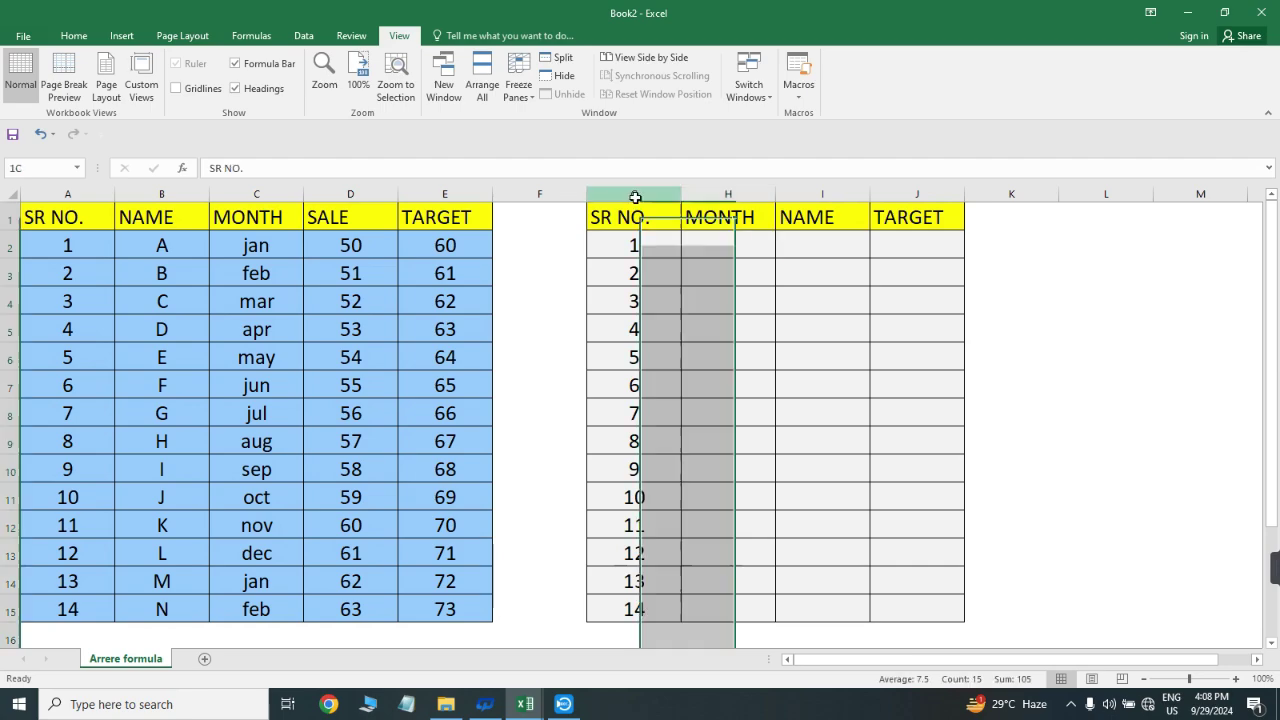
pyautogui.click(748, 218)
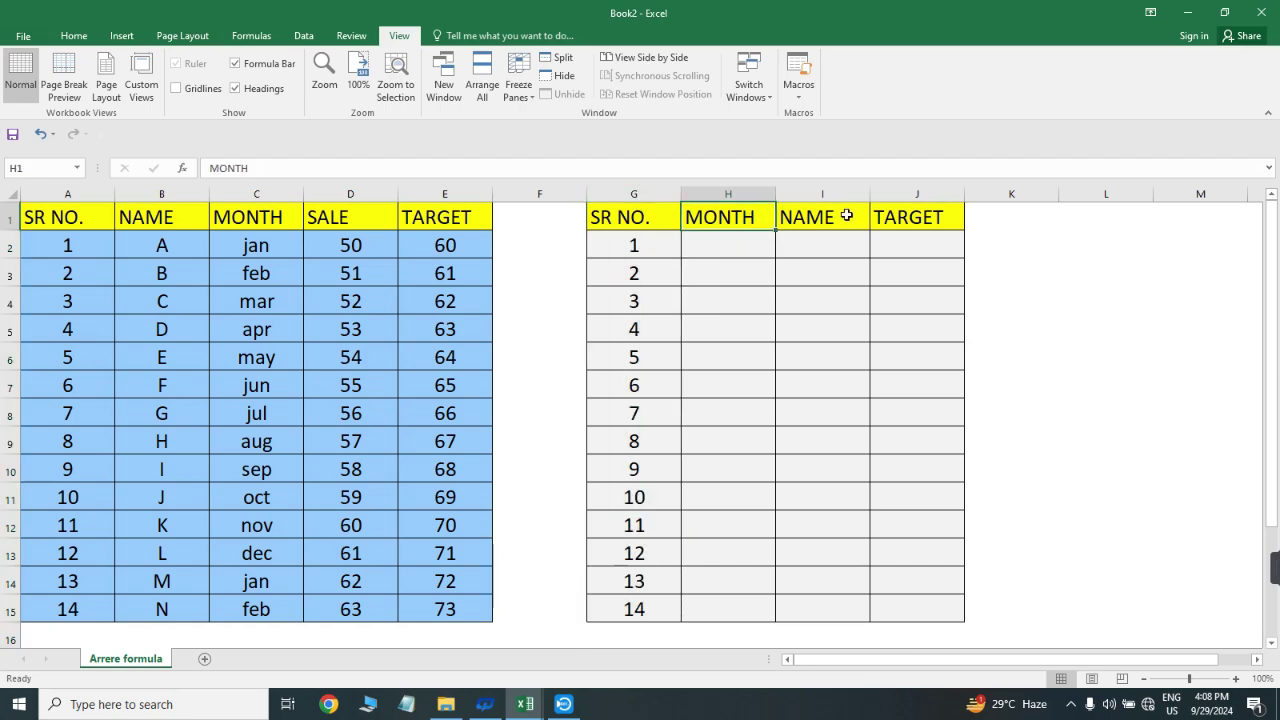
pyautogui.click(740, 193)
pyautogui.moveTo(740, 193); pyautogui.dragTo(966, 190)
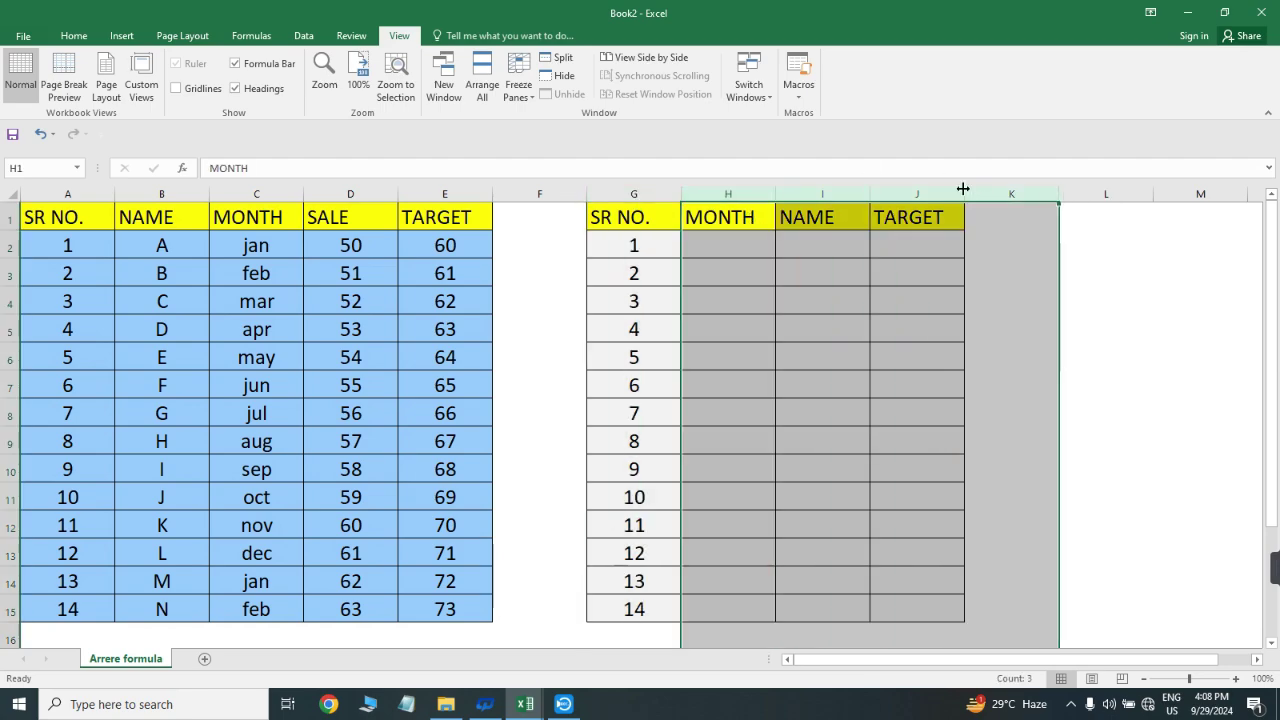
# - Start a VLOOKUP formula in H2 with the column-locked reference $G2 as the lookup value
pyautogui.click(707, 245)
pyautogui.click(707, 245)
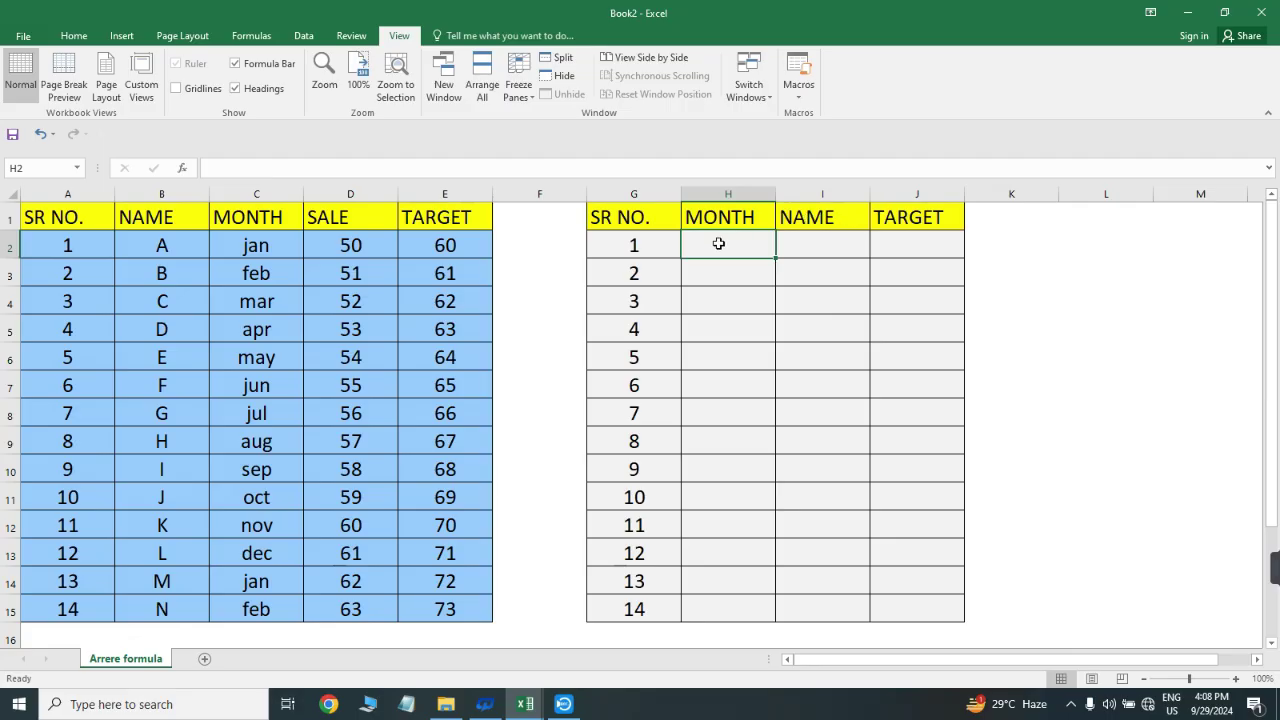
pyautogui.write('=')
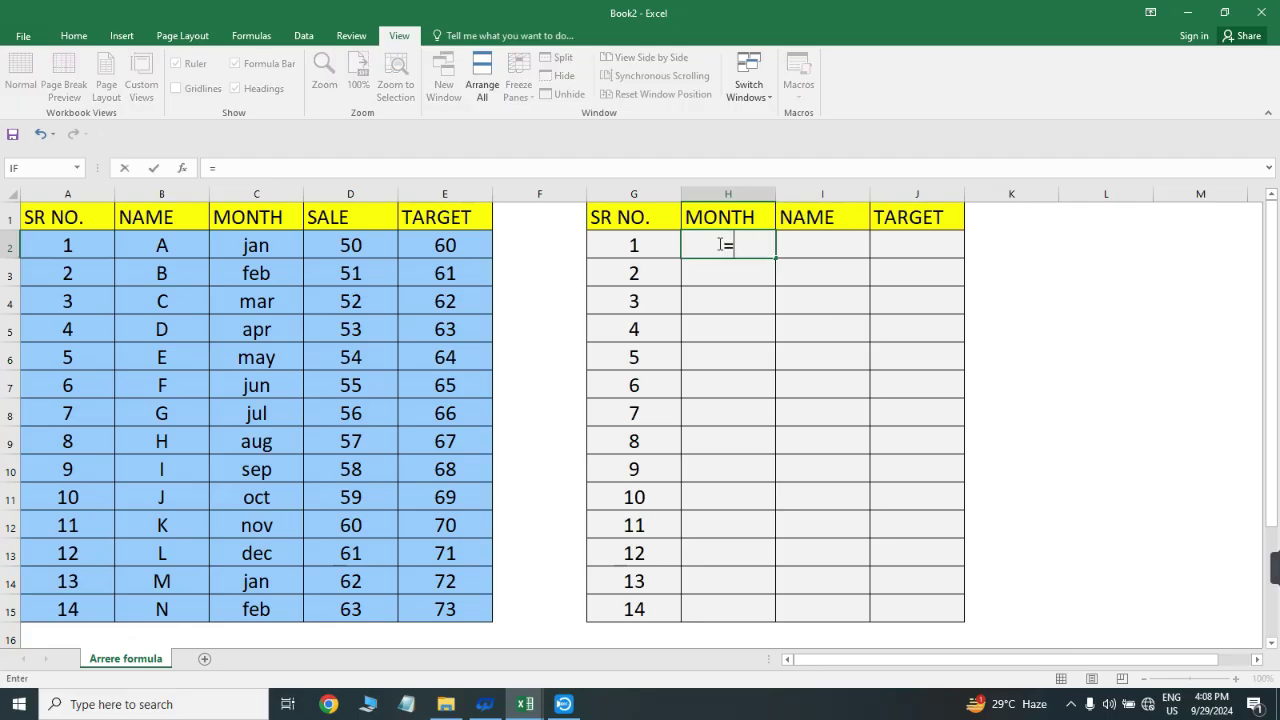
pyautogui.write('VLOOKUP(')
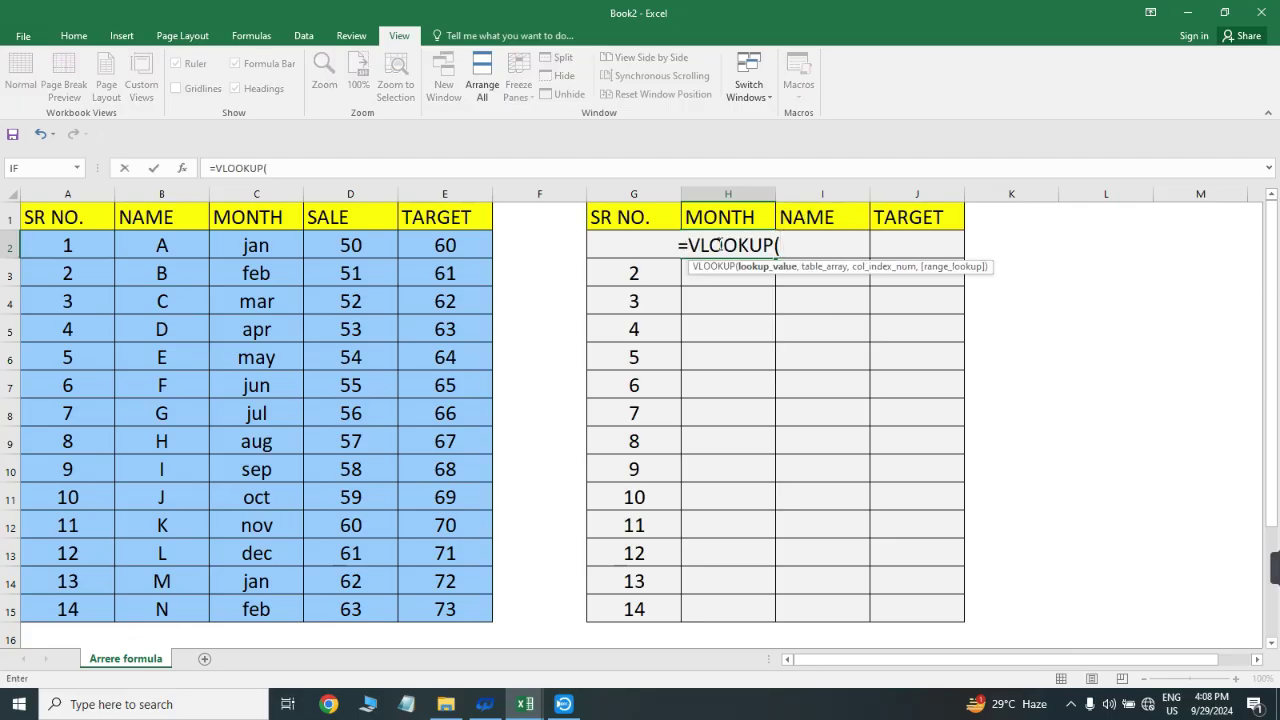
pyautogui.press('Left')
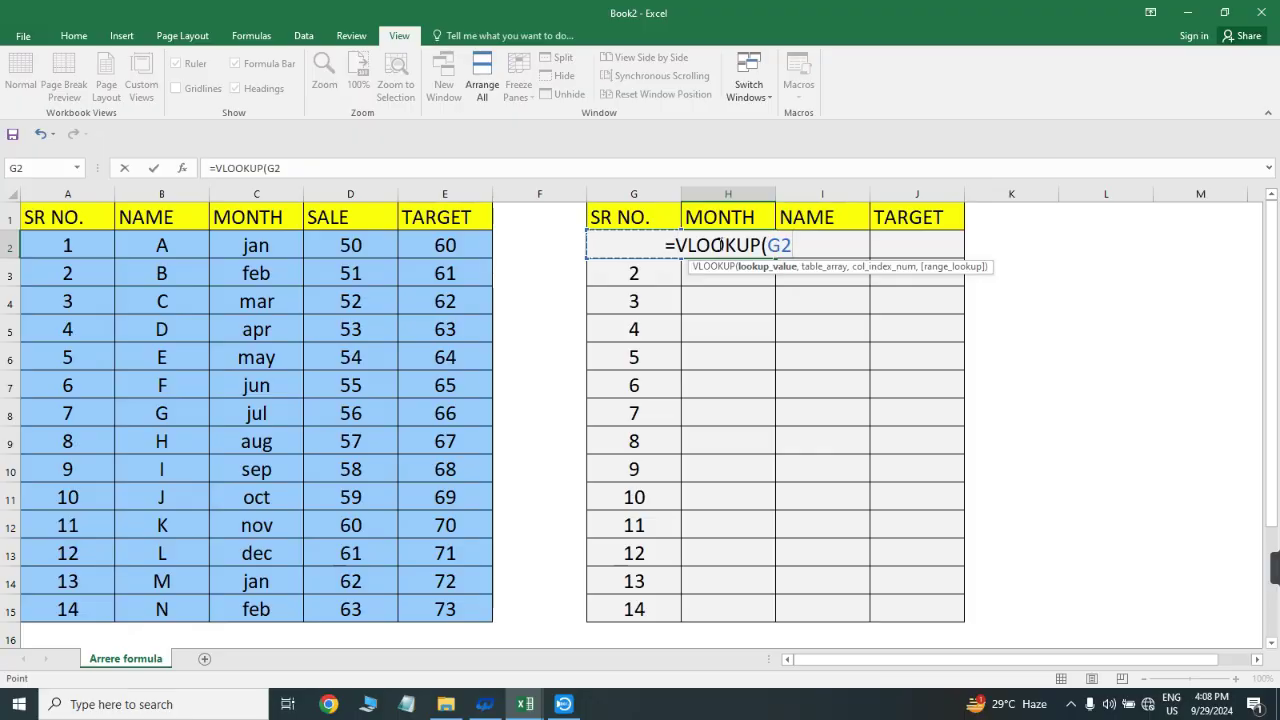
pyautogui.press('F4')
pyautogui.press('F4')
pyautogui.press('F4')
pyautogui.write(',')
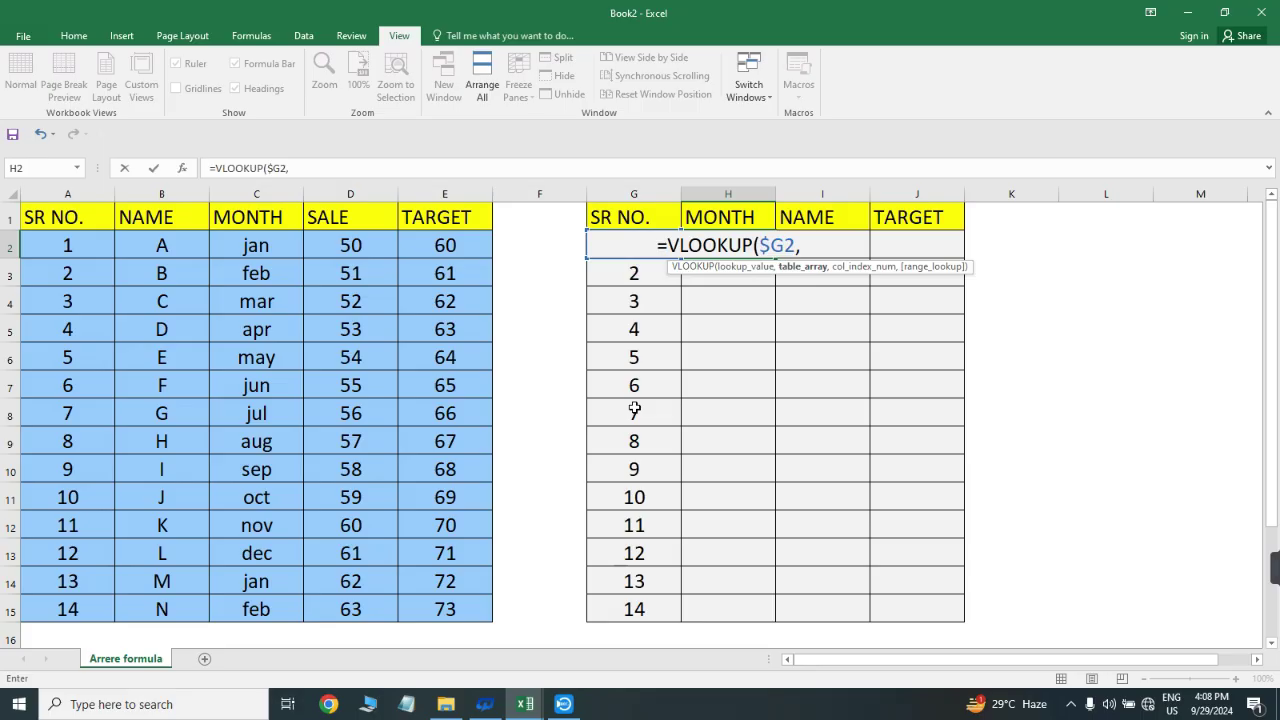
# - Set the VLOOKUP table array to the whole first table, headers included, as the absolute range $A$1:$E$15
pyautogui.press('Up')
pyautogui.press('Left')
pyautogui.press('Left')
pyautogui.press('Left')
pyautogui.press('Left')
pyautogui.press('Left')
pyautogui.press('Left')
pyautogui.press('Left')
pyautogui.press('Down')
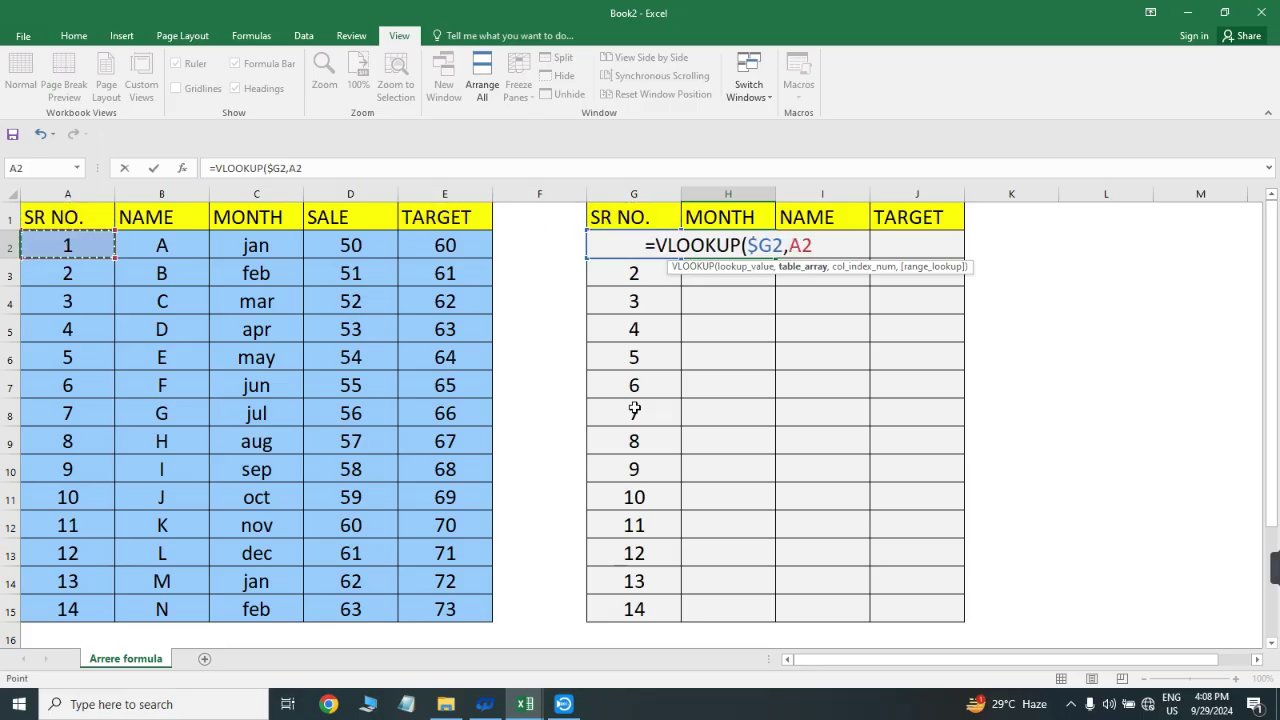
pyautogui.press('Up')
pyautogui.hotkey('ctrl', 'shift', 'Right')
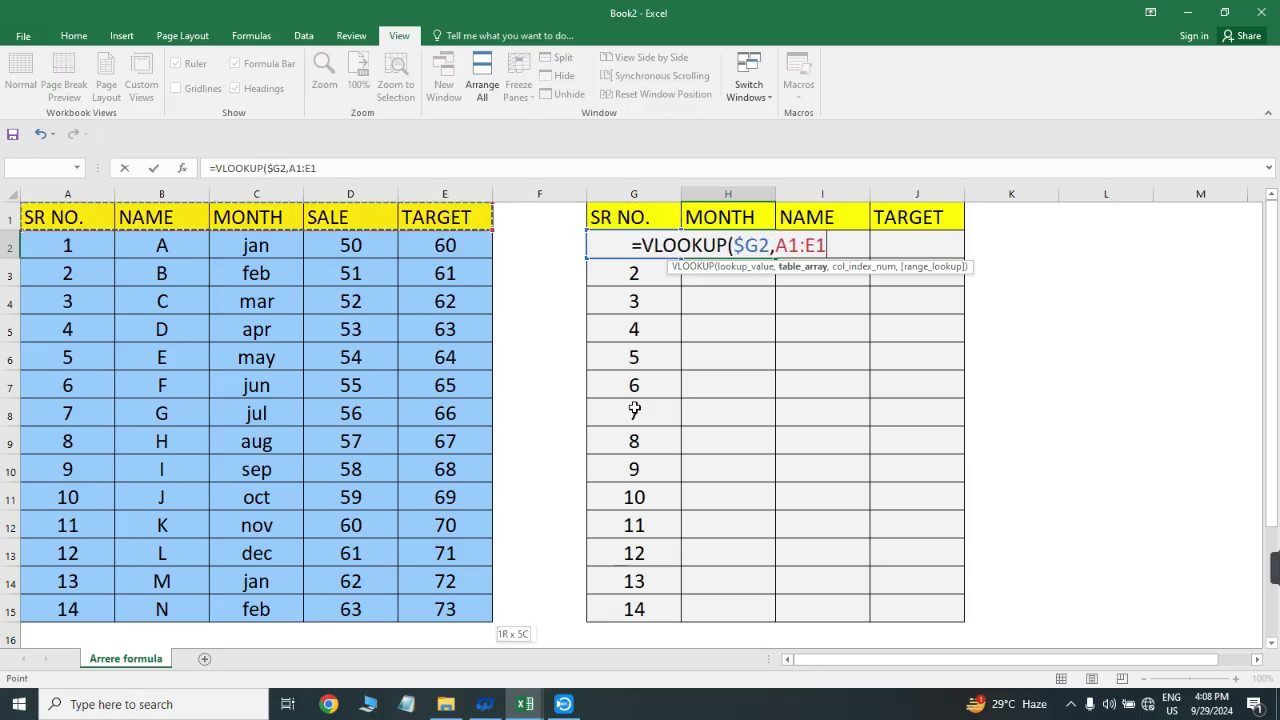
pyautogui.hotkey('ctrl', 'shift', 'Down')
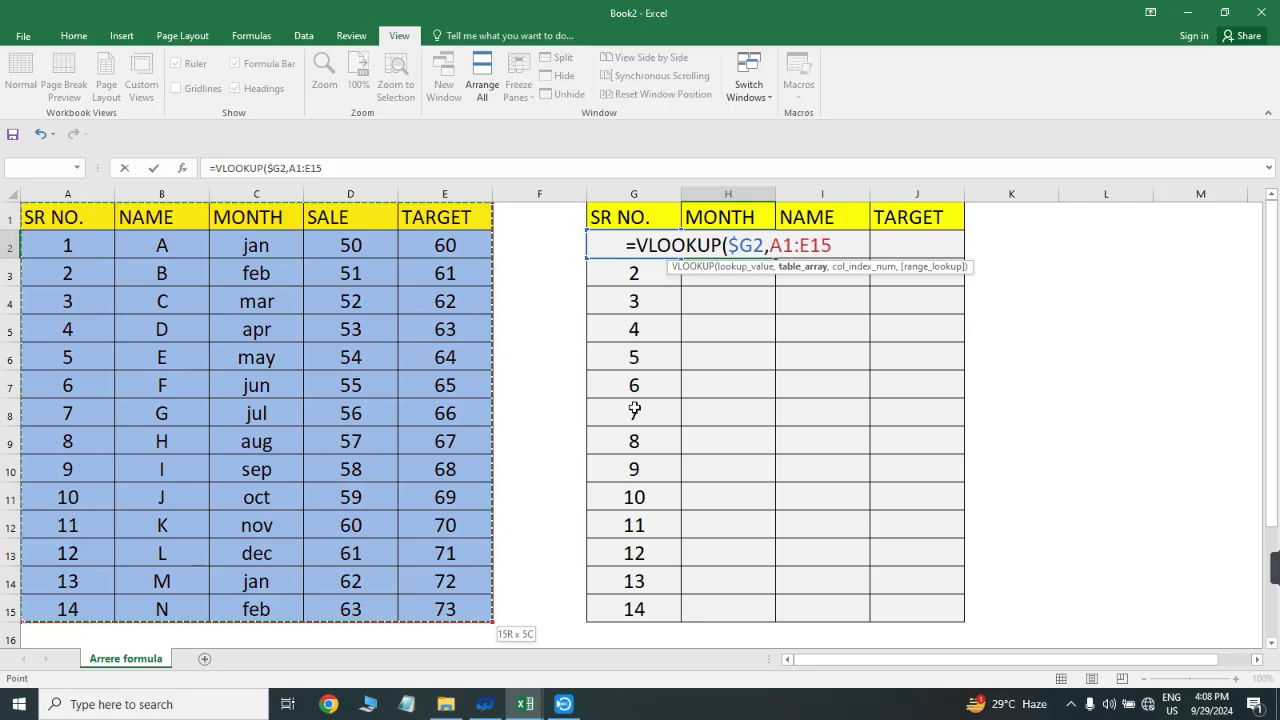
pyautogui.press('F4')
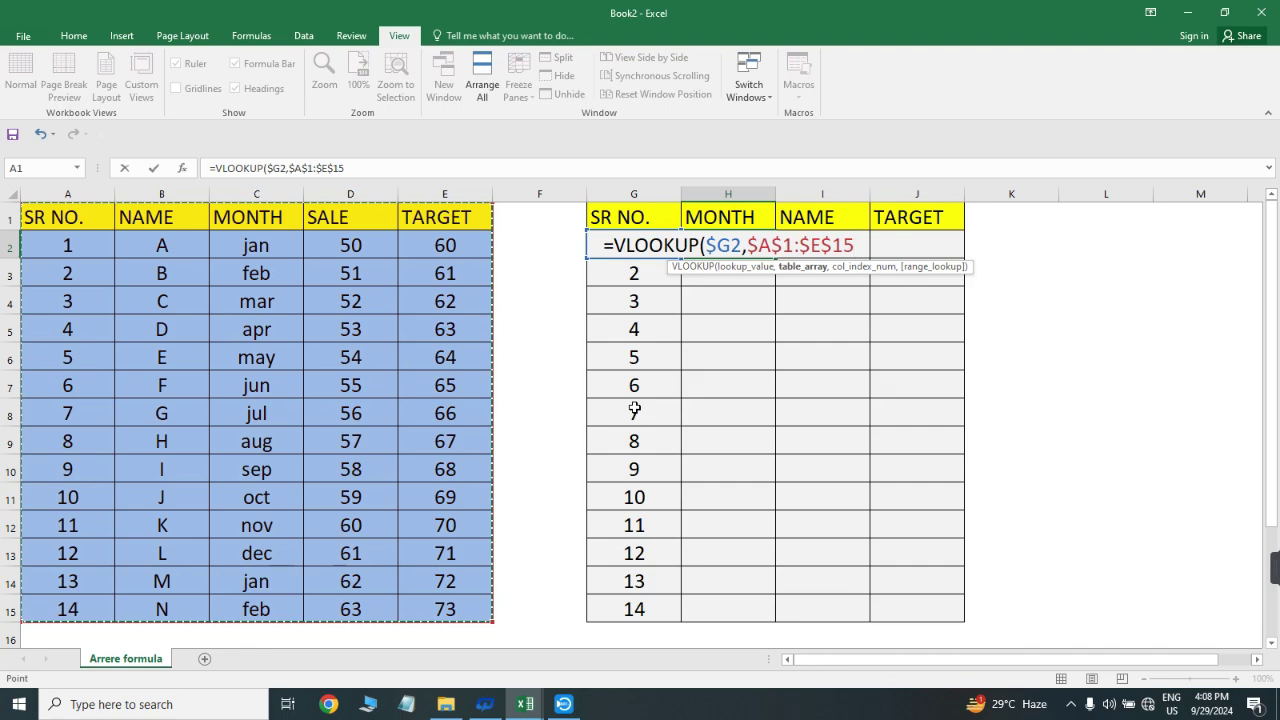
pyautogui.write(',')
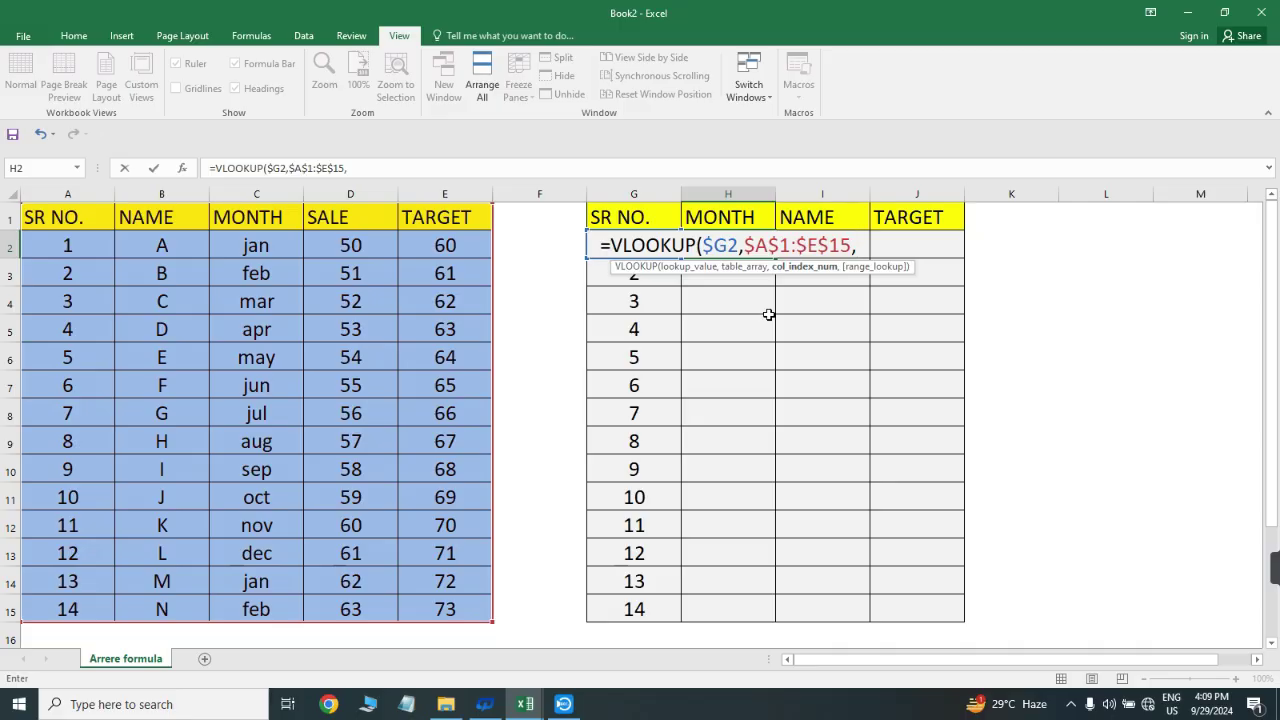
# - Complete the VLOOKUP in H2 with the column index array {3,2,5} and 0 for an exact match
pyautogui.write('{')
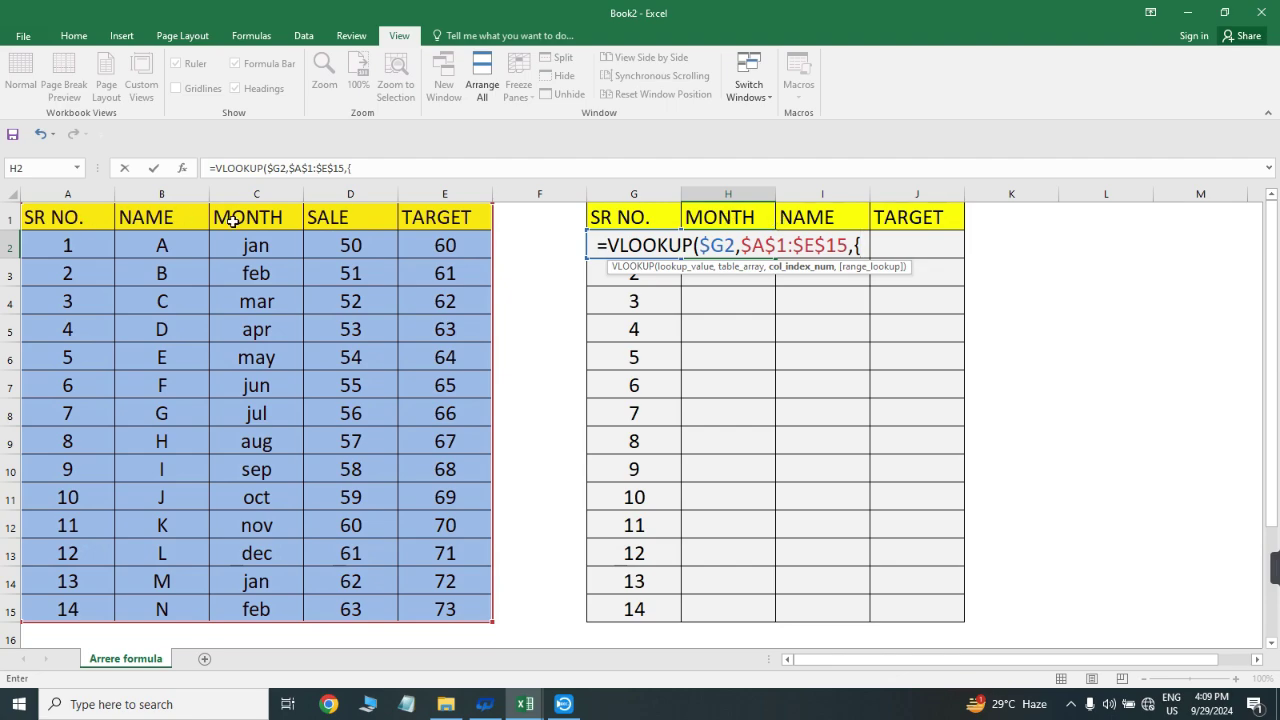
pyautogui.write('3')
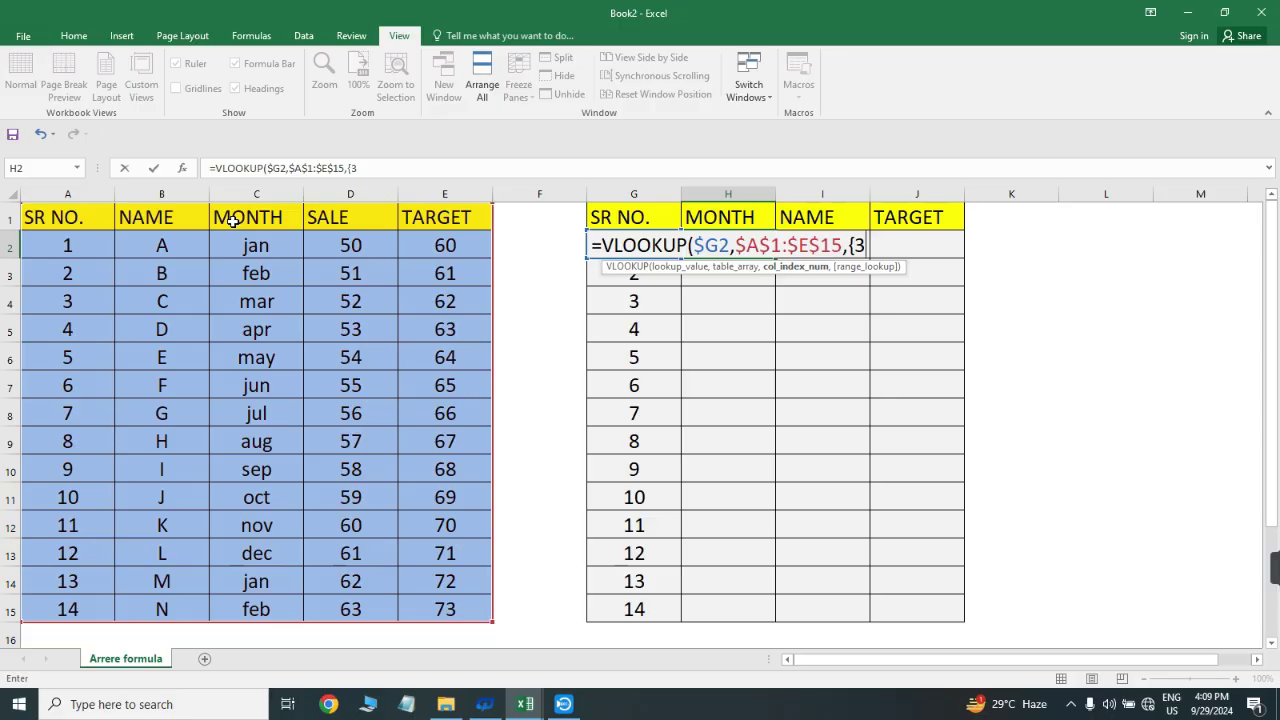
pyautogui.write(',')
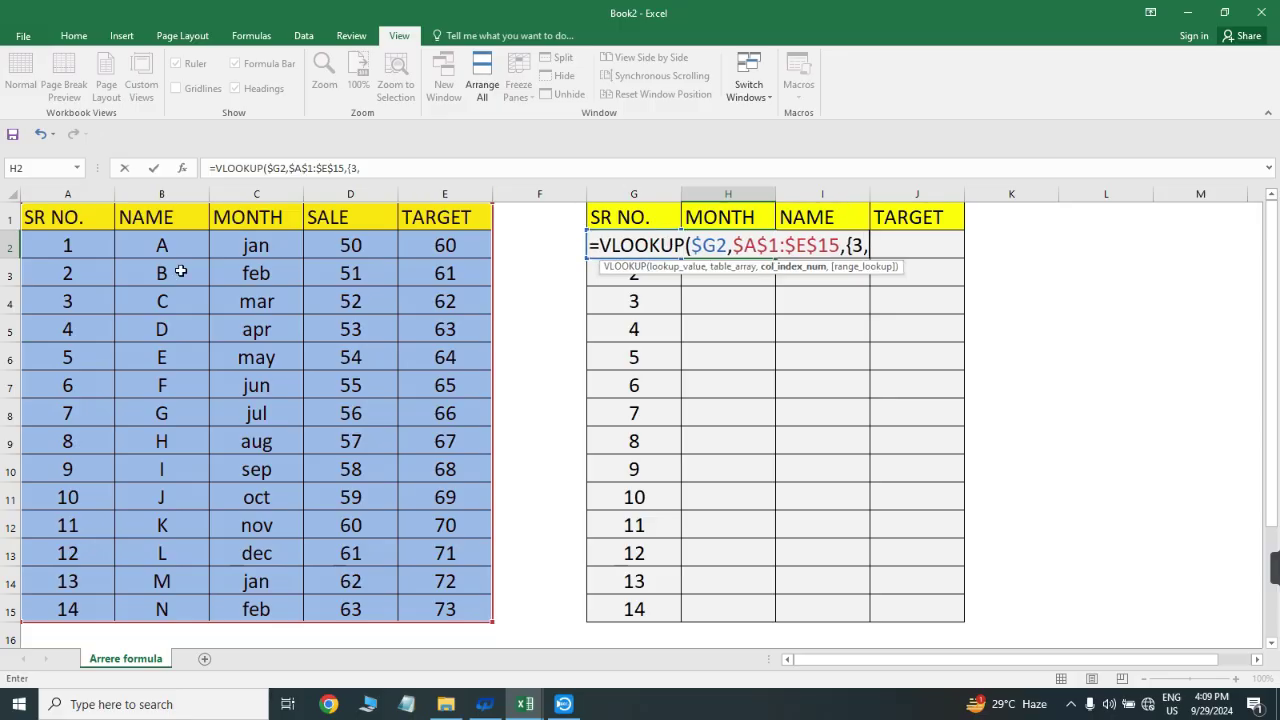
pyautogui.write('2')
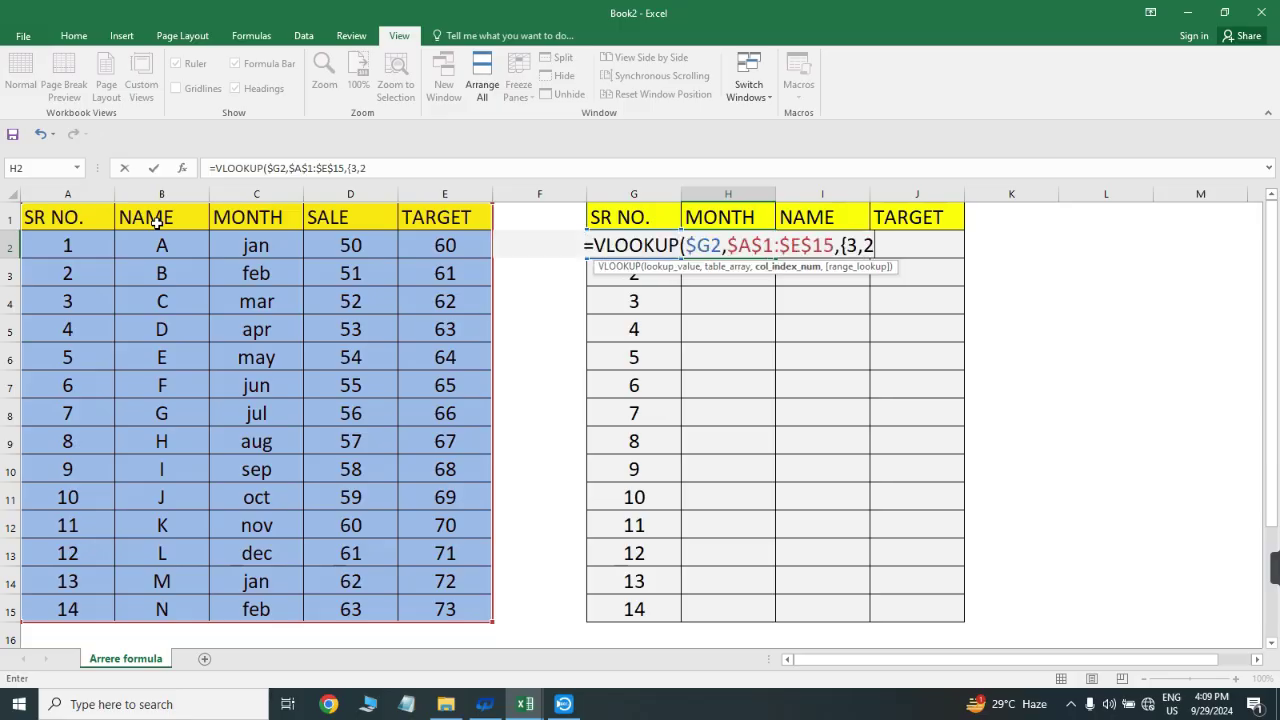
pyautogui.write(',')
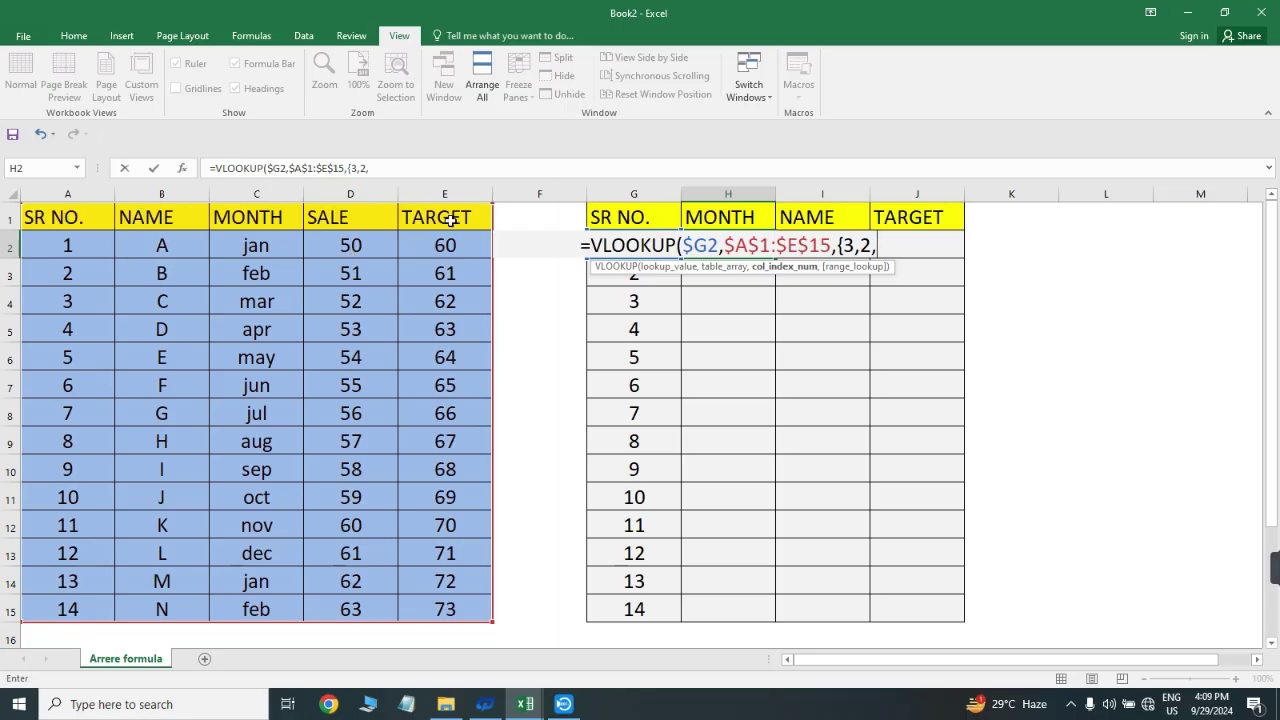
pyautogui.write('5')
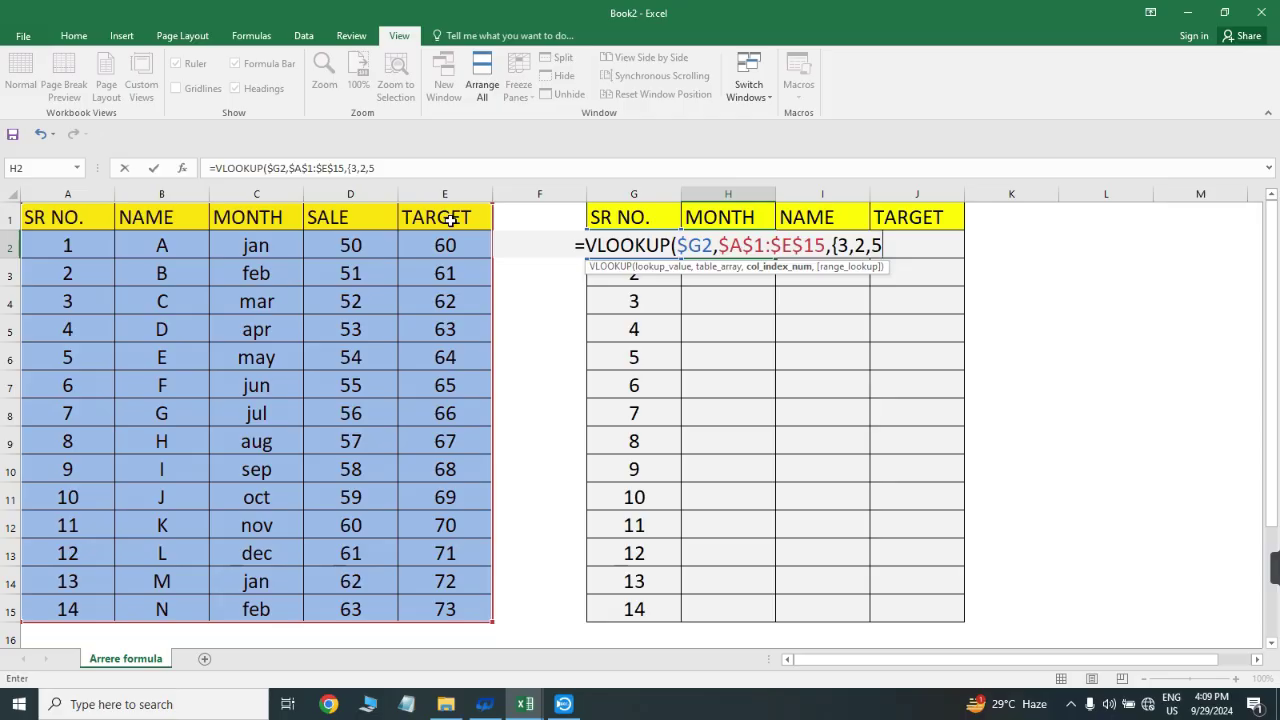
pyautogui.write('}')
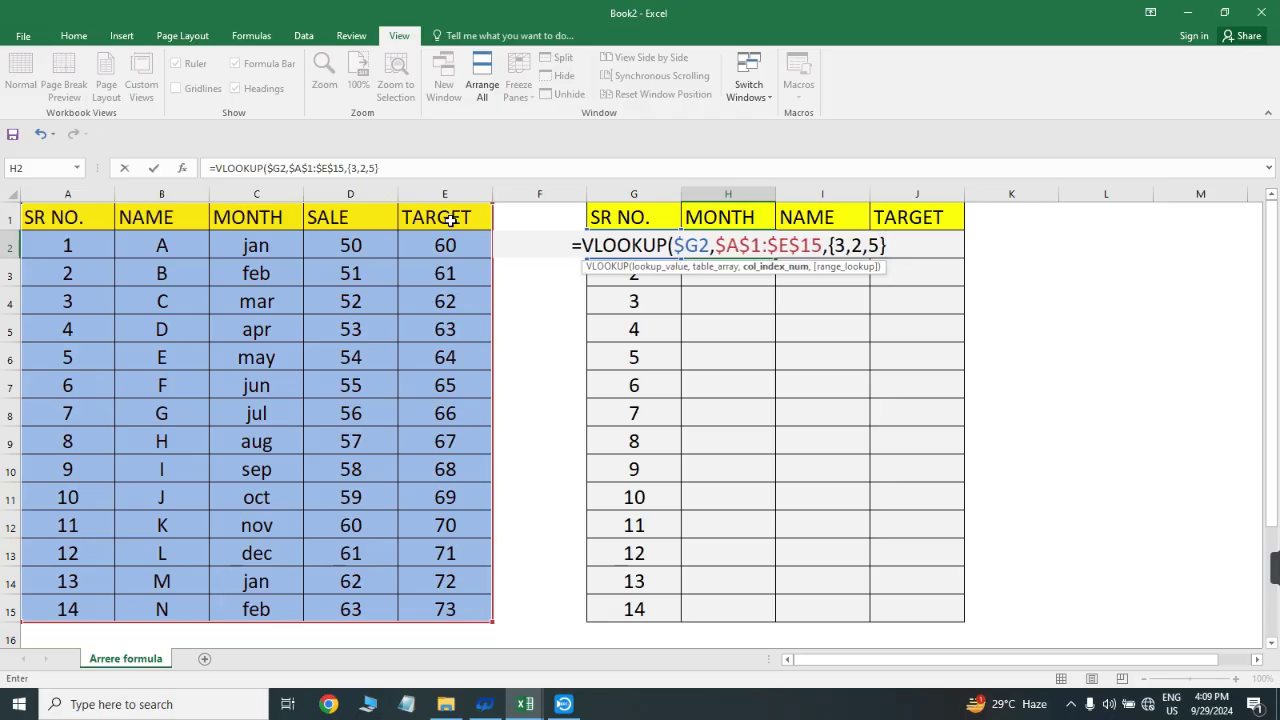
pyautogui.write(',0')
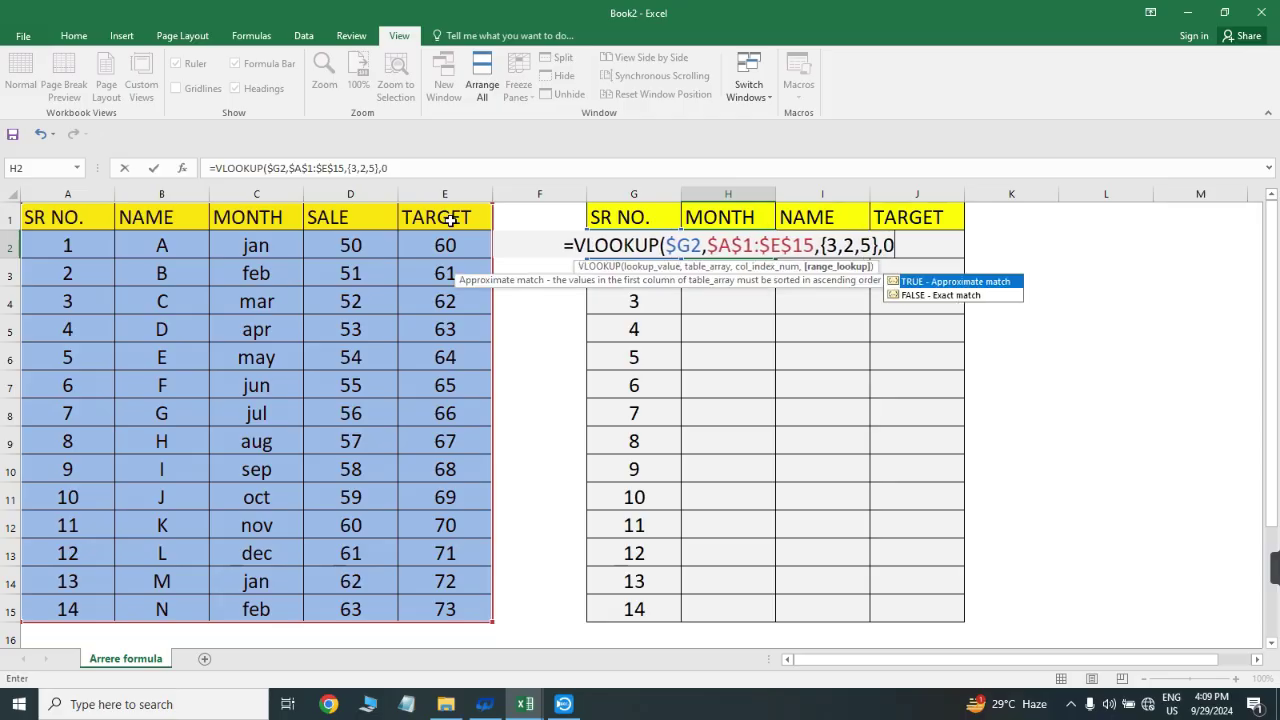
pyautogui.write(')')
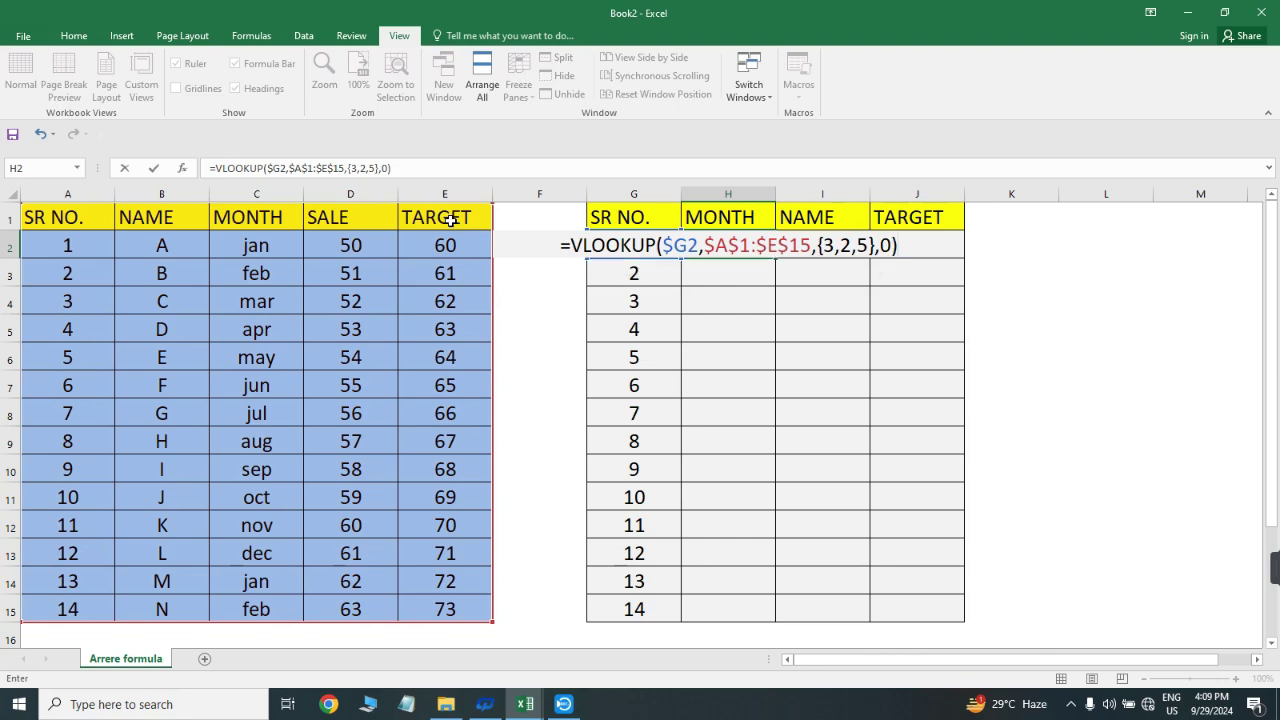
pyautogui.press('Return')
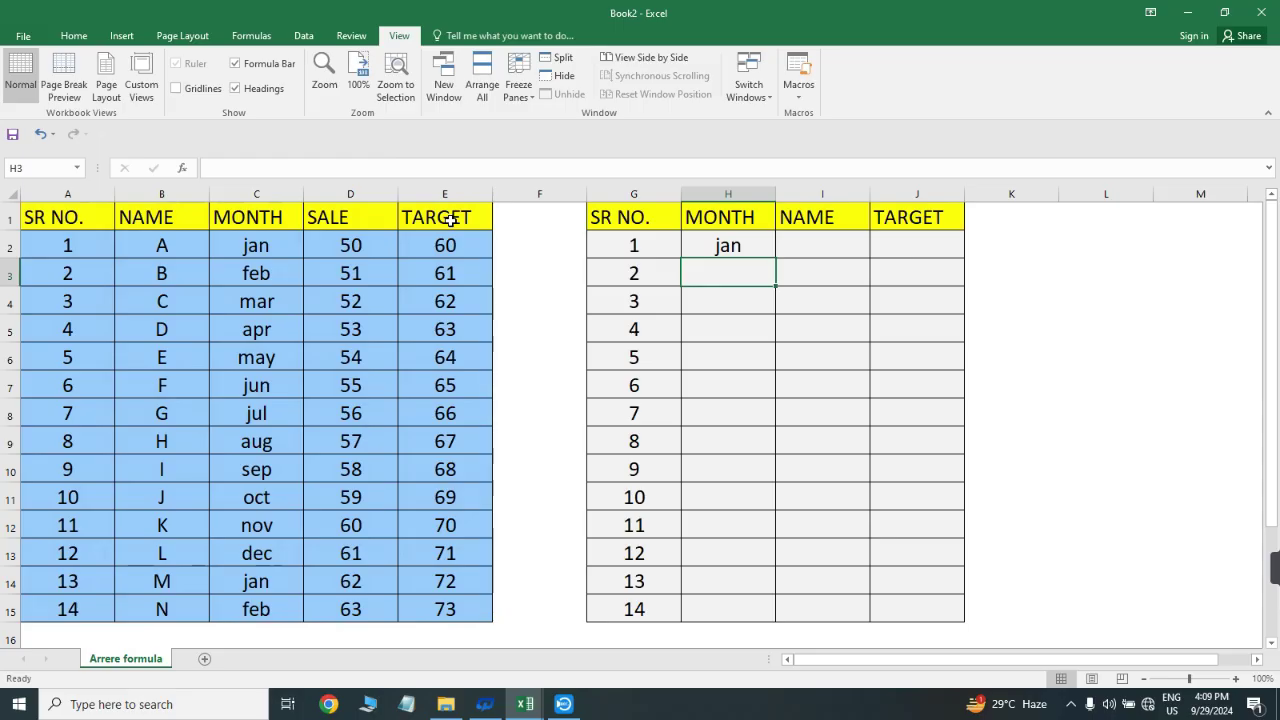
# - Copy the VLOOKUP formula from H2 across H2:J2
pyautogui.press('Up')
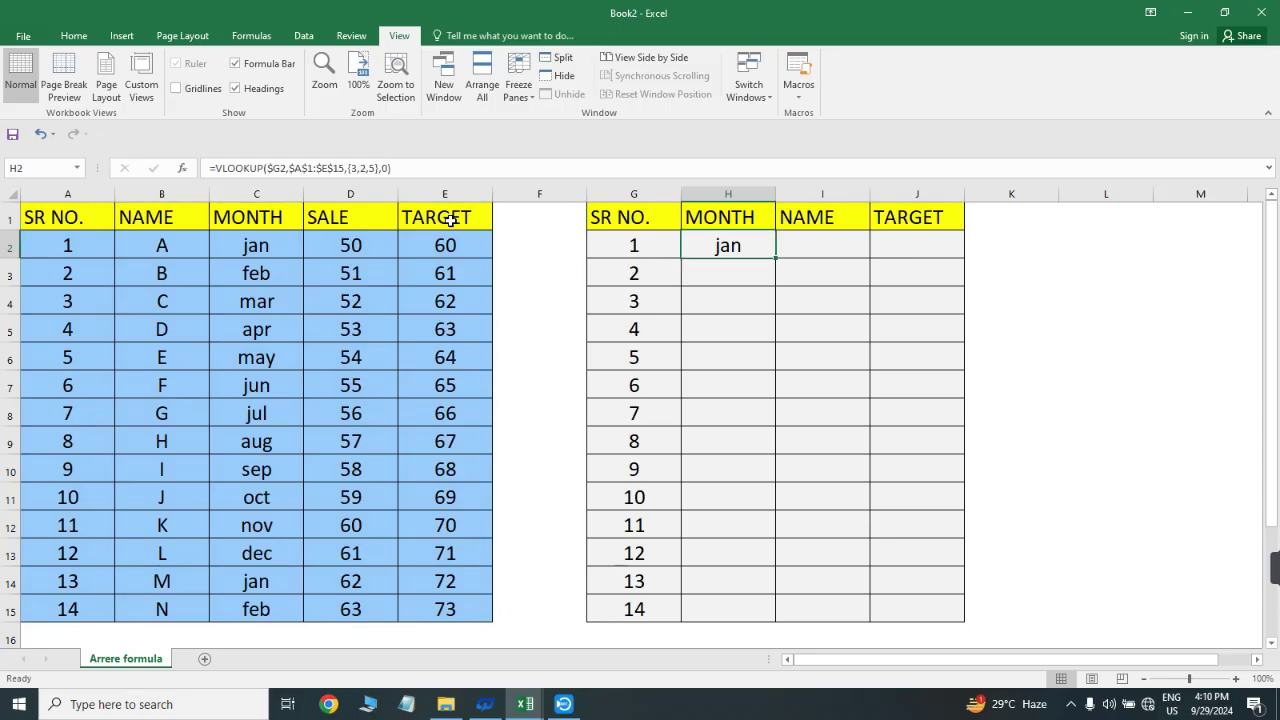
pyautogui.hotkey('ctrl', 'c')
pyautogui.hotkey('shift', 'Right')
pyautogui.hotkey('shift', 'Right')
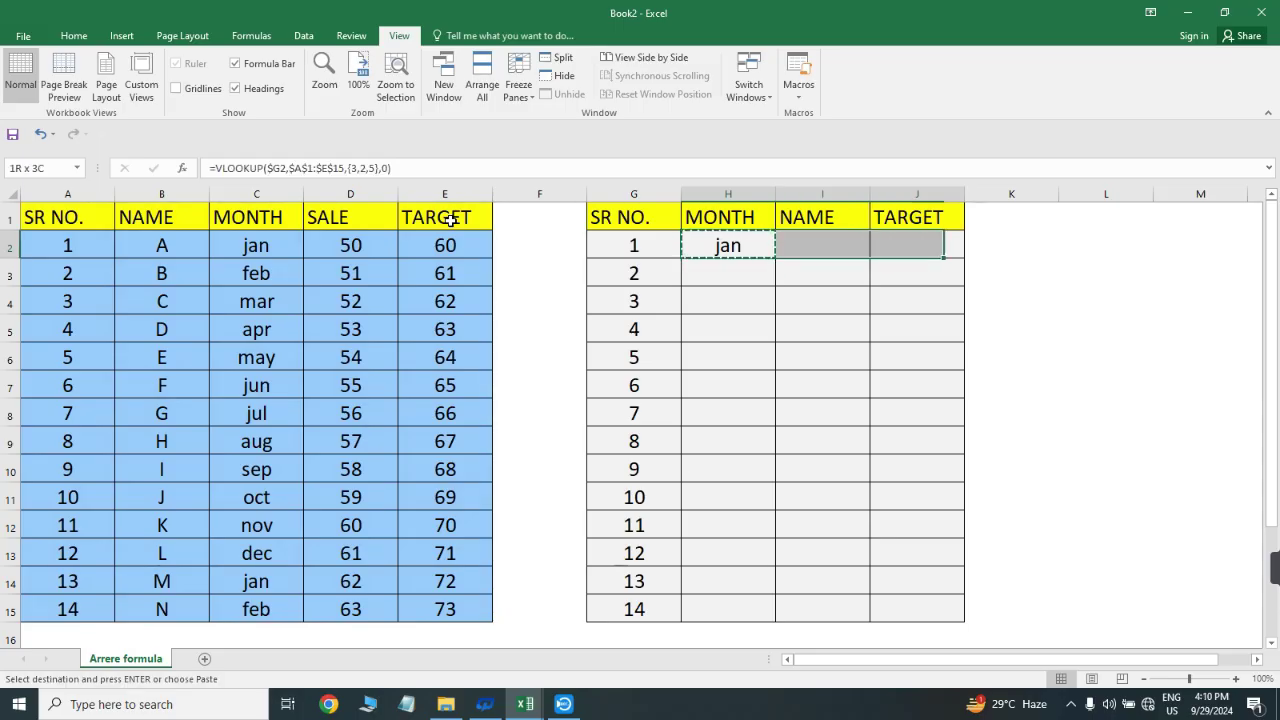
pyautogui.hotkey('ctrl', 'v')
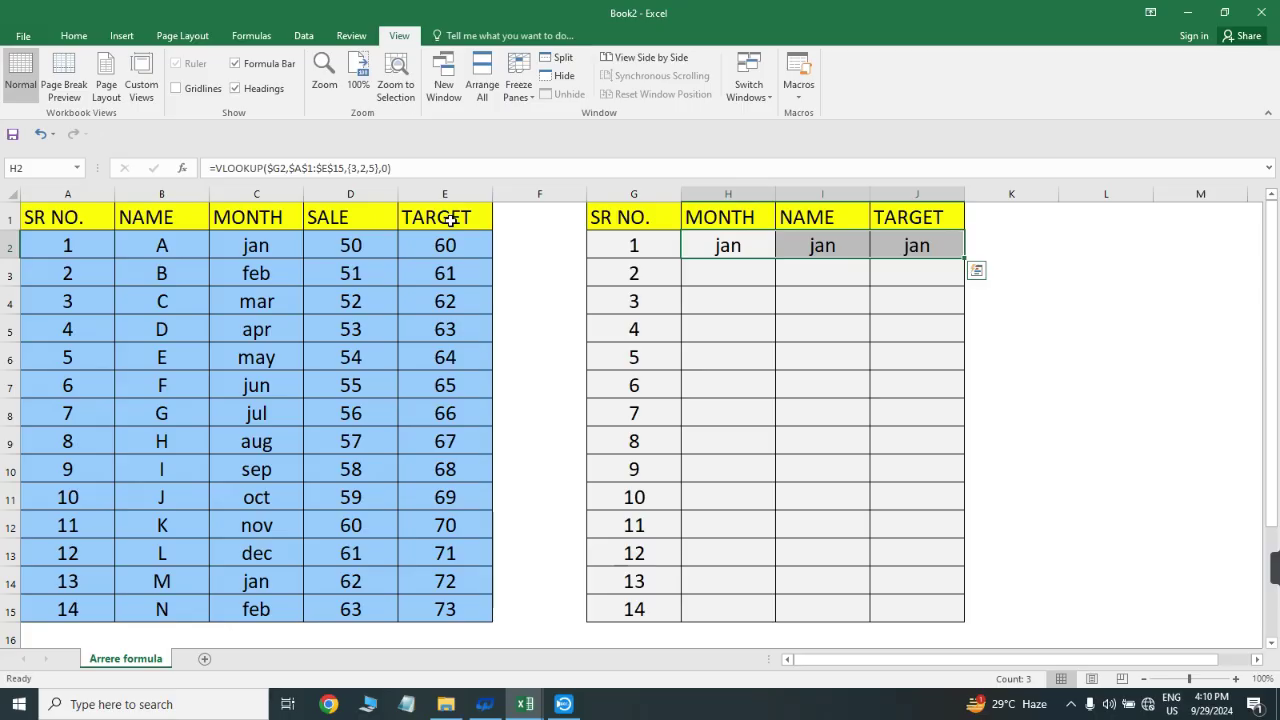
# - Re-enter the VLOOKUP formula over H2:J2 as a single array formula
pyautogui.press('Left')
pyautogui.press('Right')
pyautogui.hotkey('shift', 'Right')
pyautogui.hotkey('shift', 'Right')
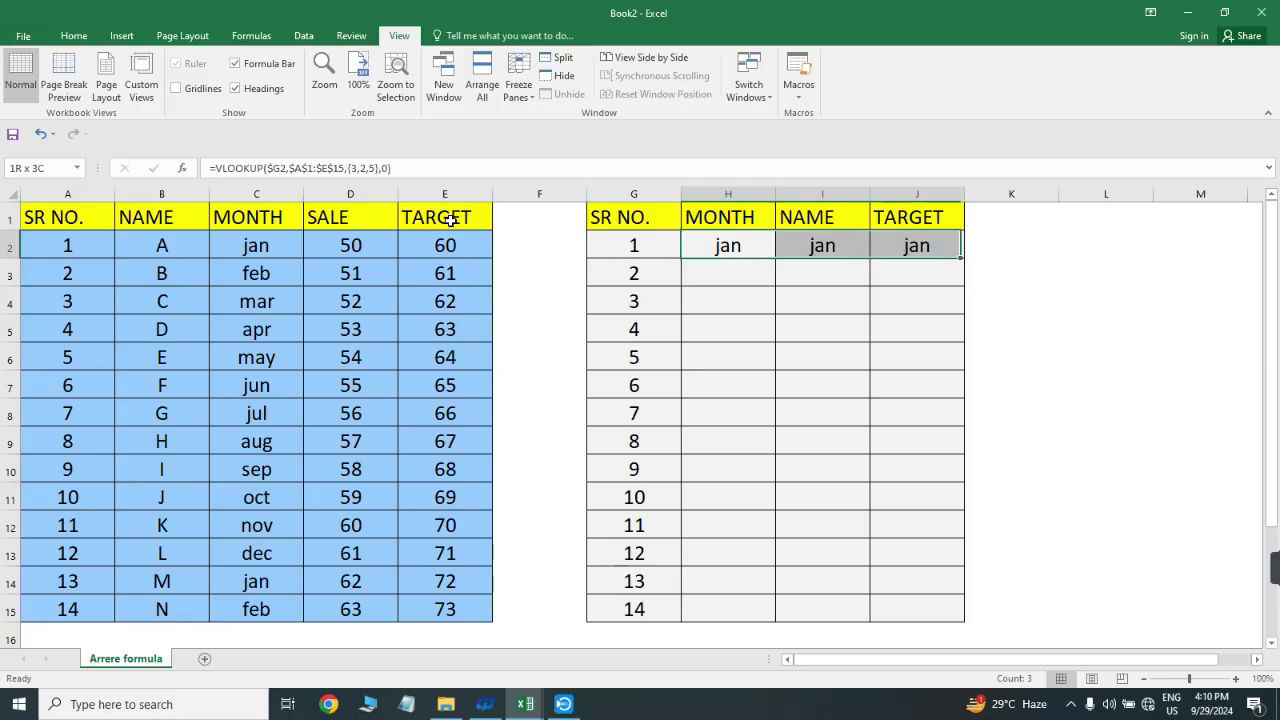
pyautogui.press('Left')
pyautogui.press('Right')
pyautogui.hotkey('shift', 'Right')
pyautogui.hotkey('shift', 'Right')
pyautogui.press('F2')
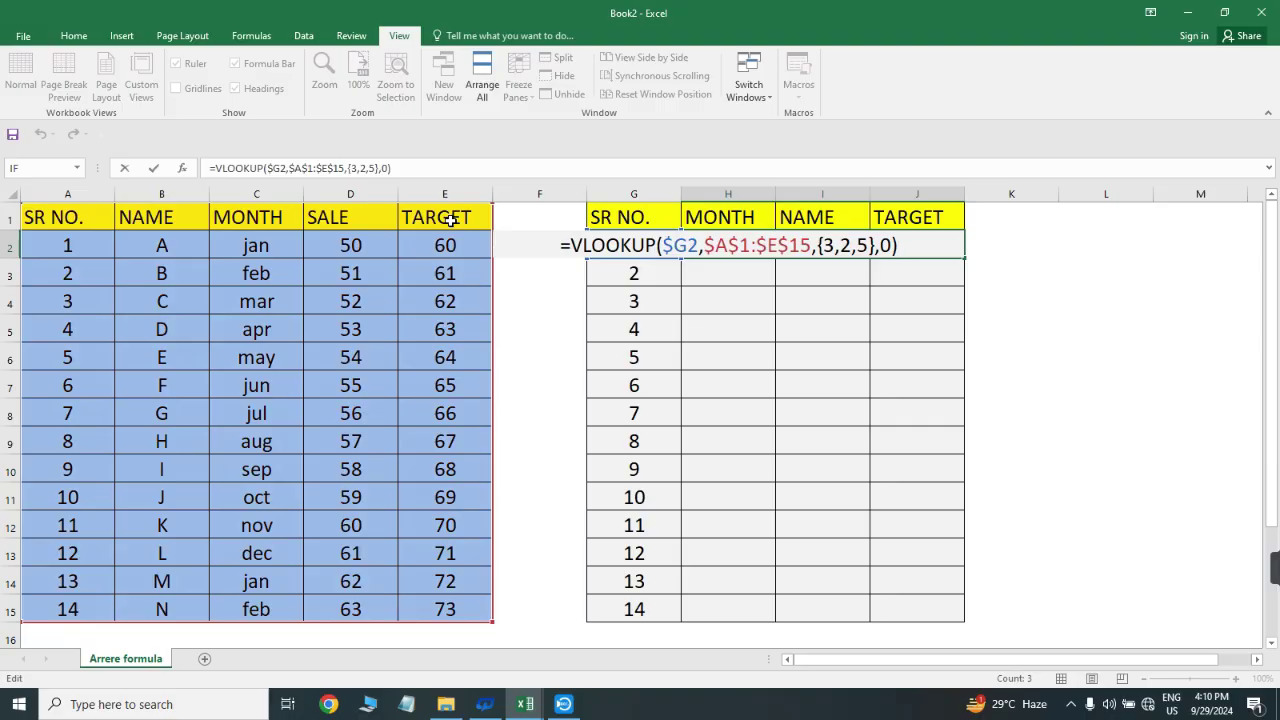
pyautogui.hotkey('ctrl', 'shift', 'Return')
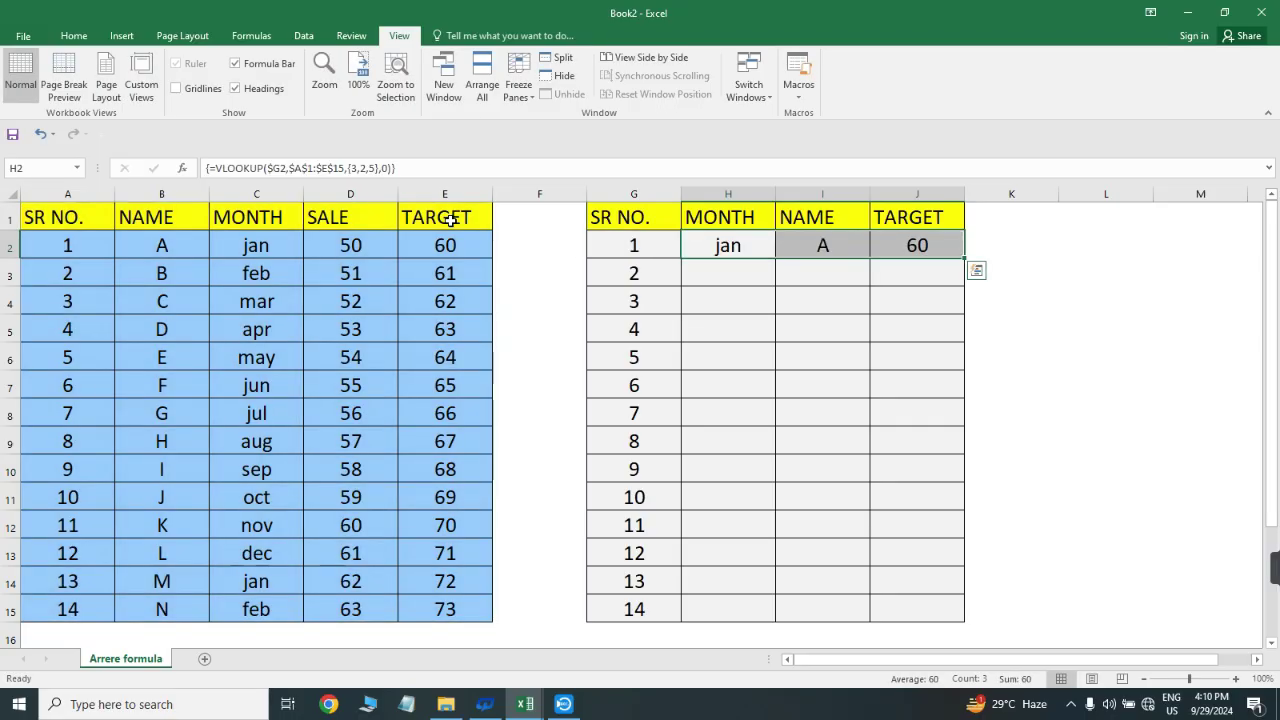
# - Check the array formula in the MONTH, NAME and TARGET cells of row 2
pyautogui.press('Left')
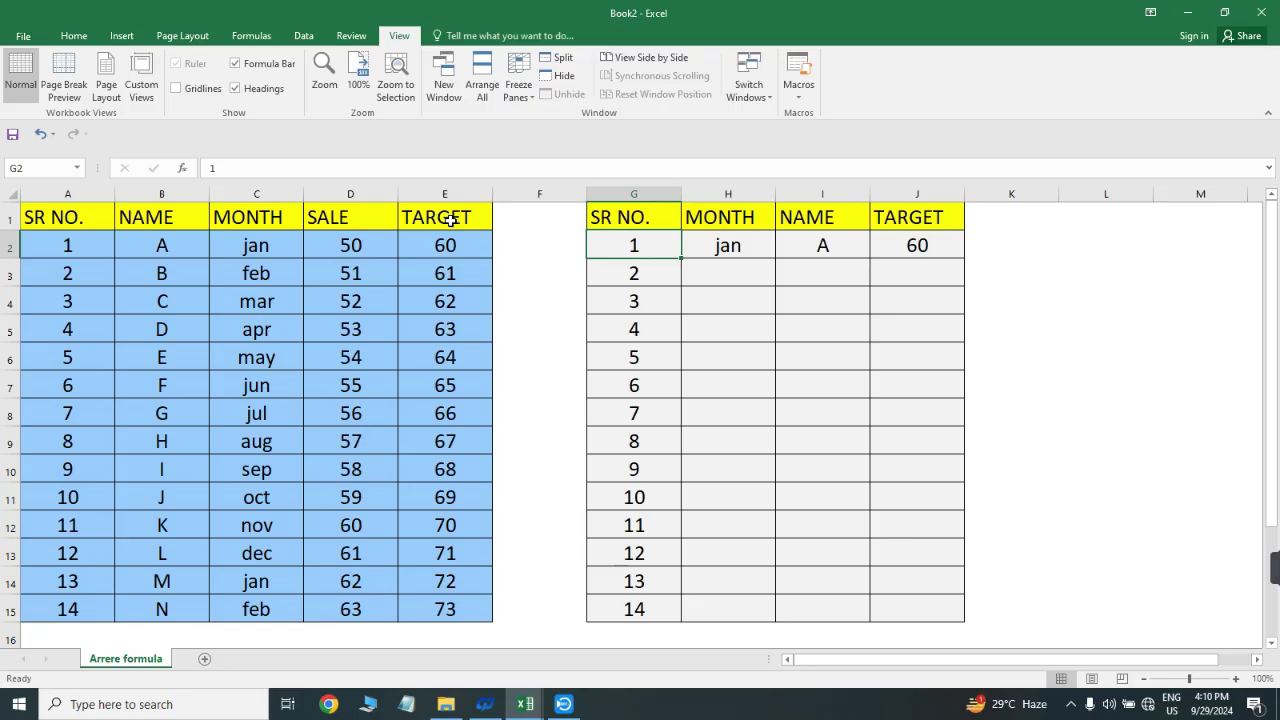
pyautogui.press('Right')
pyautogui.press('Right')
pyautogui.press('Right')
pyautogui.press('Right')
pyautogui.press('Left')
pyautogui.press('Left')
pyautogui.press('Left')
pyautogui.press('Left')
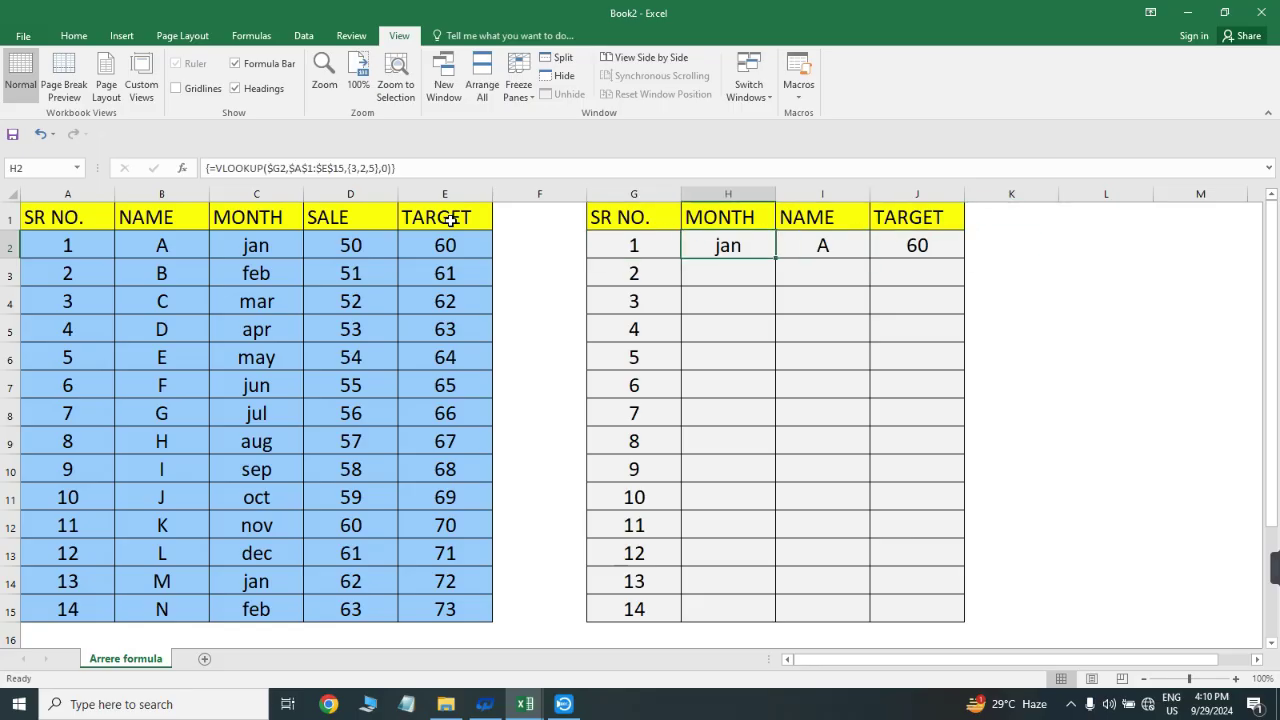
# - Fill the VLOOKUP array formula from H2:J2 down through row 15 of the second table
pyautogui.hotkey('ctrl', 'Down')
pyautogui.press('Right')
pyautogui.hotkey('shift', 'Right')
pyautogui.hotkey('shift', 'Right')
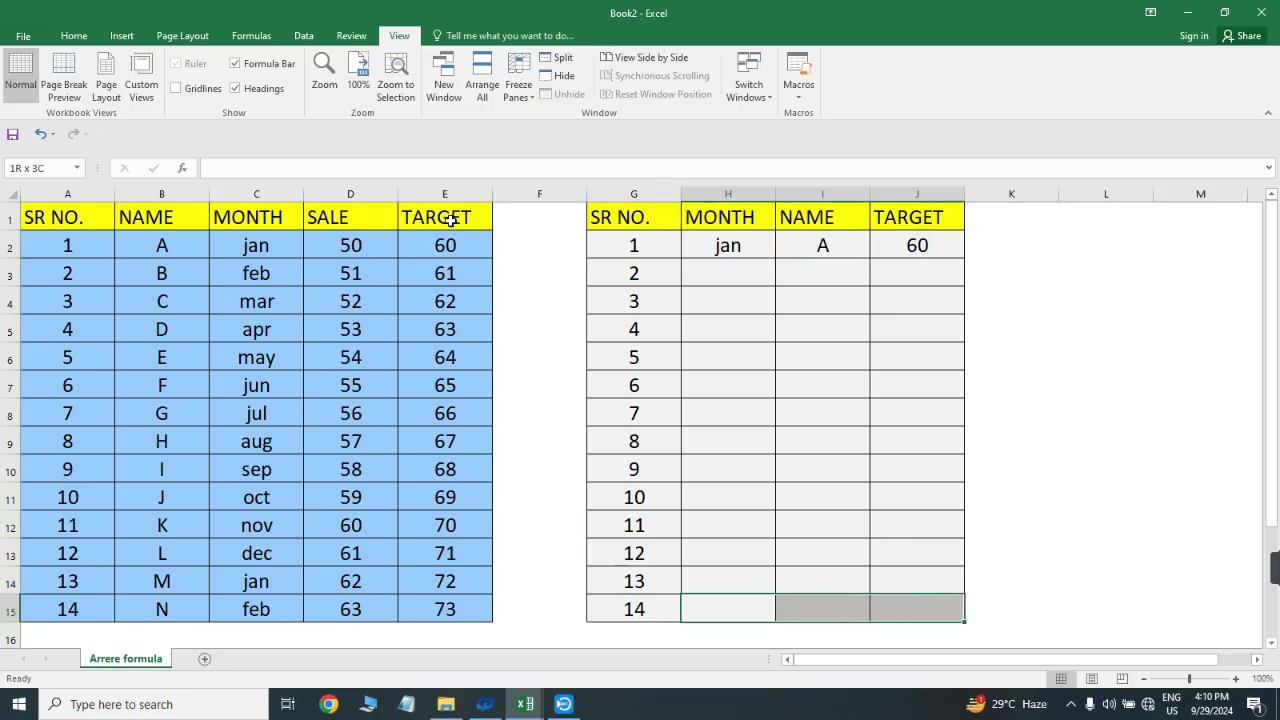
pyautogui.hotkey('ctrl', 'shift', 'Up')
pyautogui.hotkey('ctrl', 'd')
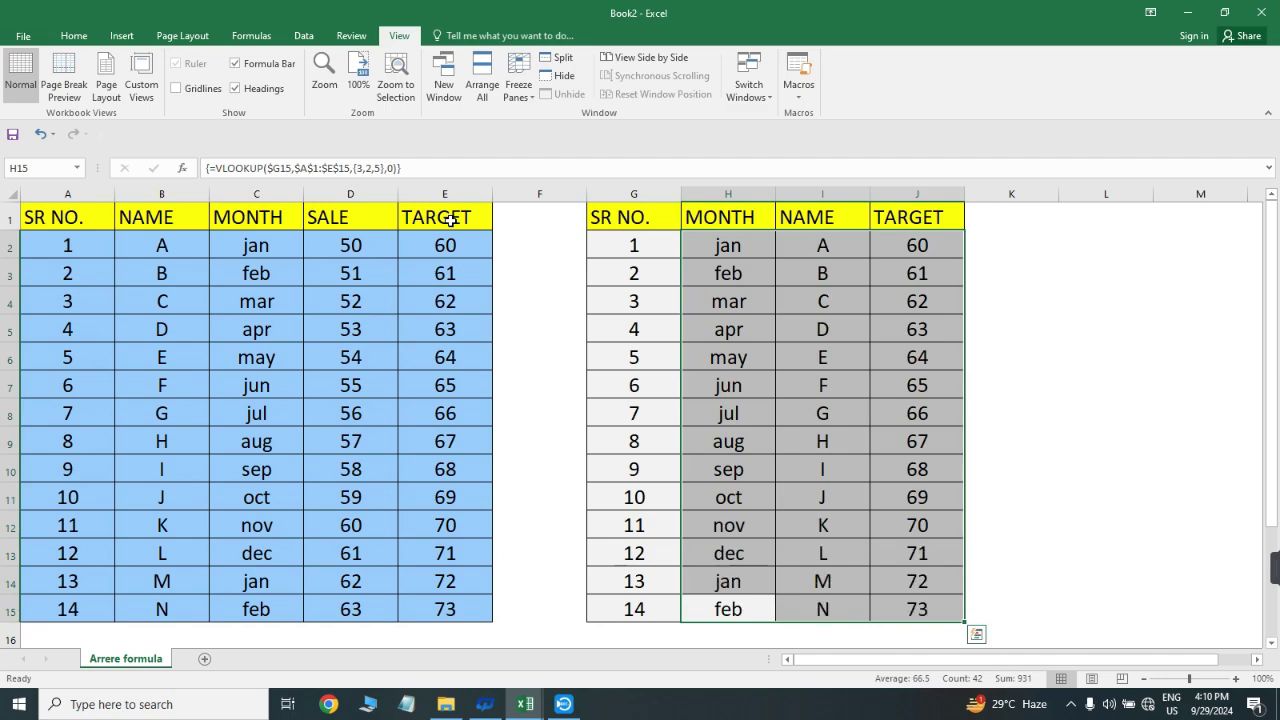
# - Check the filled MONTH, NAME and TARGET columns of the second table and their array formula in row 2
pyautogui.hotkey('ctrl', 'Up')
pyautogui.press('Down')
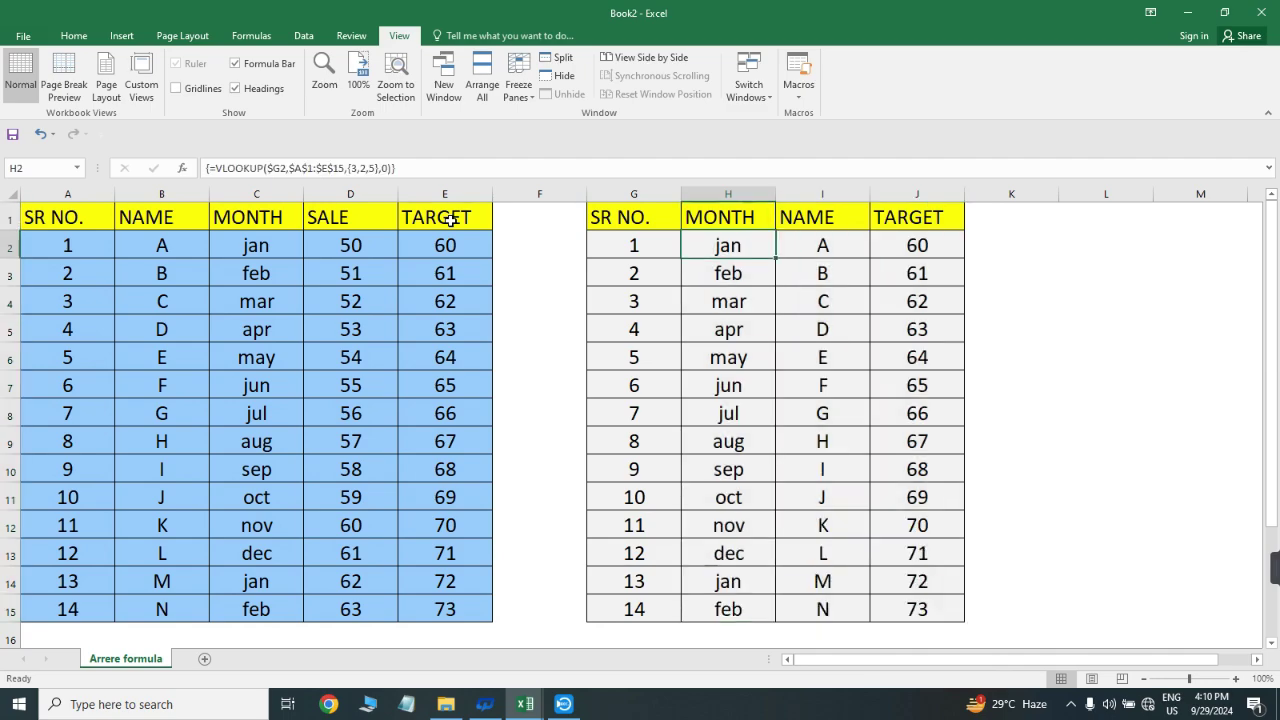
pyautogui.hotkey('shift', 'Down')
pyautogui.hotkey('shift', 'Down')
pyautogui.hotkey('shift', 'Down')
pyautogui.hotkey('shift', 'Down')
pyautogui.hotkey('shift', 'Down')
pyautogui.hotkey('shift', 'Down')
pyautogui.hotkey('shift', 'Down')
pyautogui.hotkey('shift', 'Down')
pyautogui.hotkey('shift', 'Down')
pyautogui.hotkey('shift', 'Down')
pyautogui.hotkey('shift', 'Down')
pyautogui.hotkey('shift', 'Down')
pyautogui.hotkey('shift', 'Down')
pyautogui.press('Right')
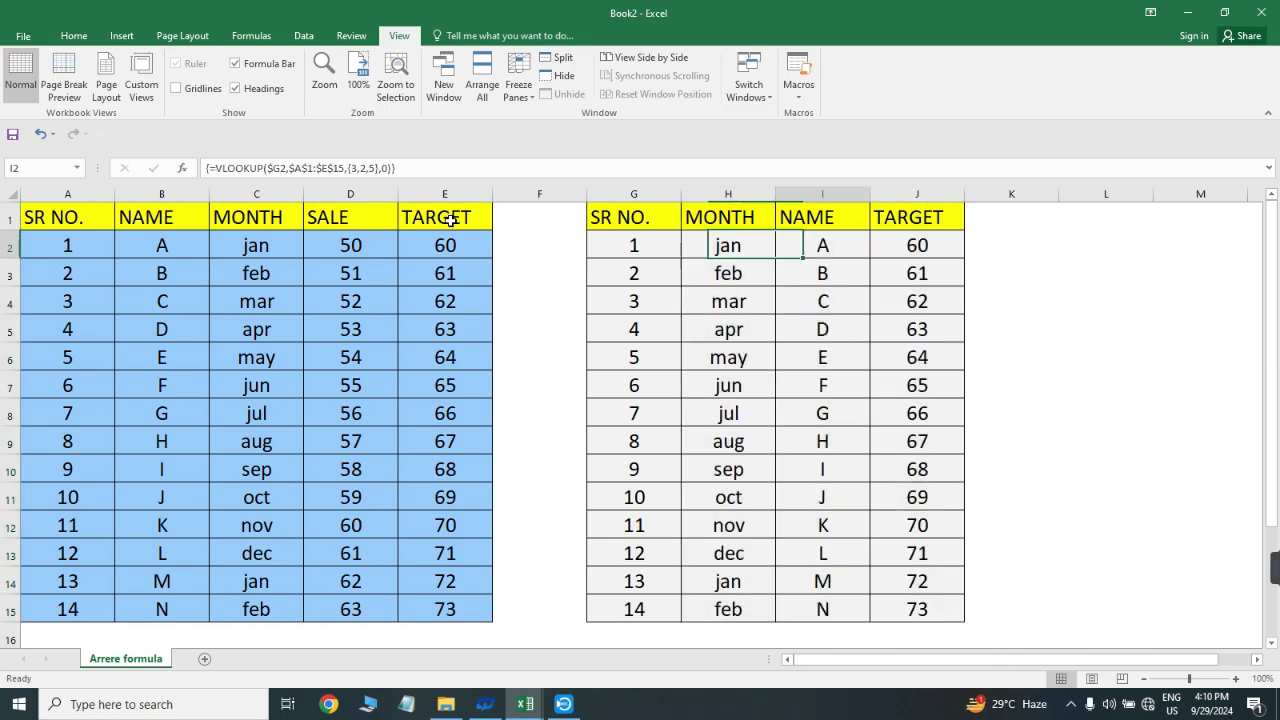
pyautogui.hotkey('ctrl', 'shift', 'Down')
pyautogui.press('Right')
pyautogui.hotkey('ctrl', 'shift', 'Down')
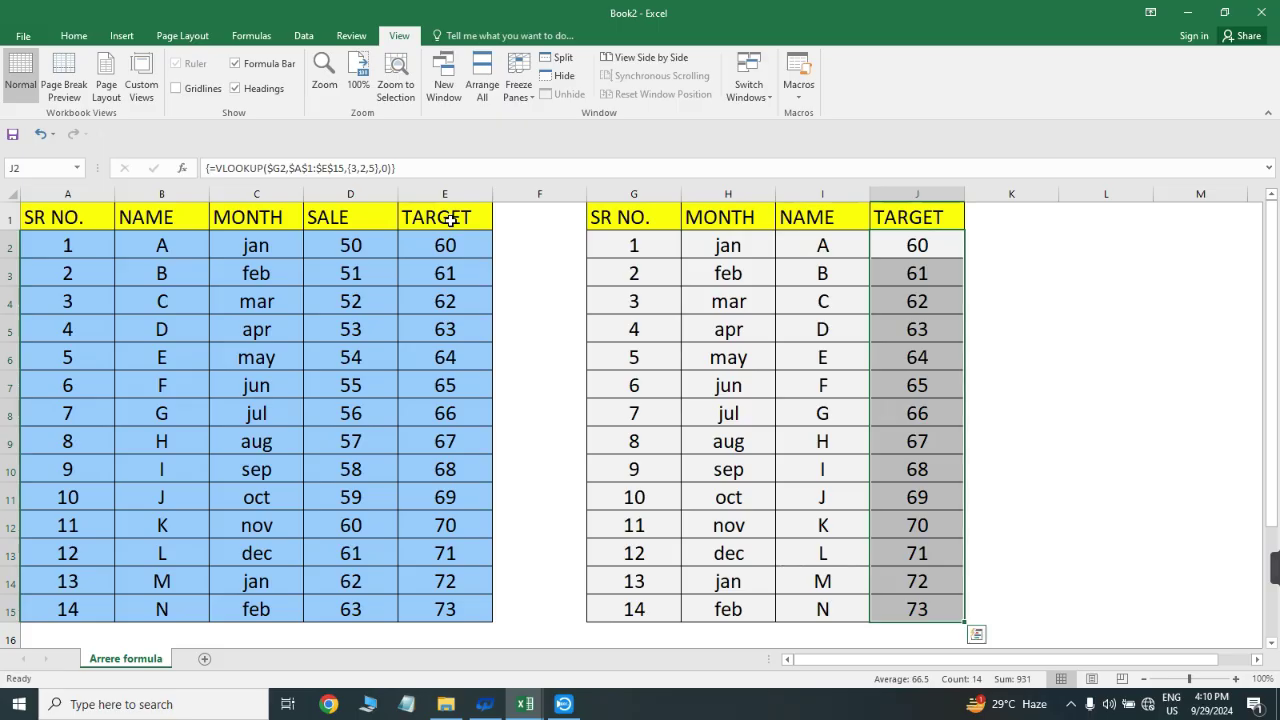
pyautogui.press('Left')
pyautogui.press('Left')
pyautogui.press('Left')
pyautogui.press('Right')
pyautogui.press('Right')
pyautogui.press('Right')
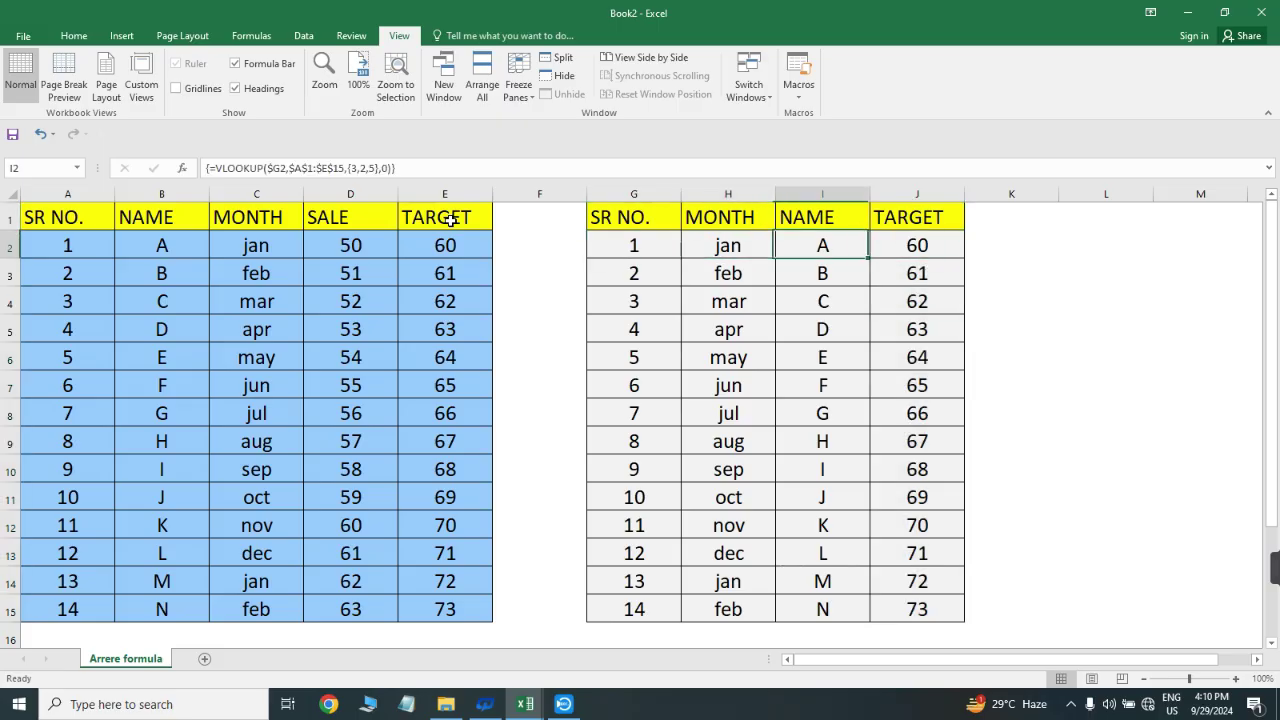
pyautogui.press('F2')
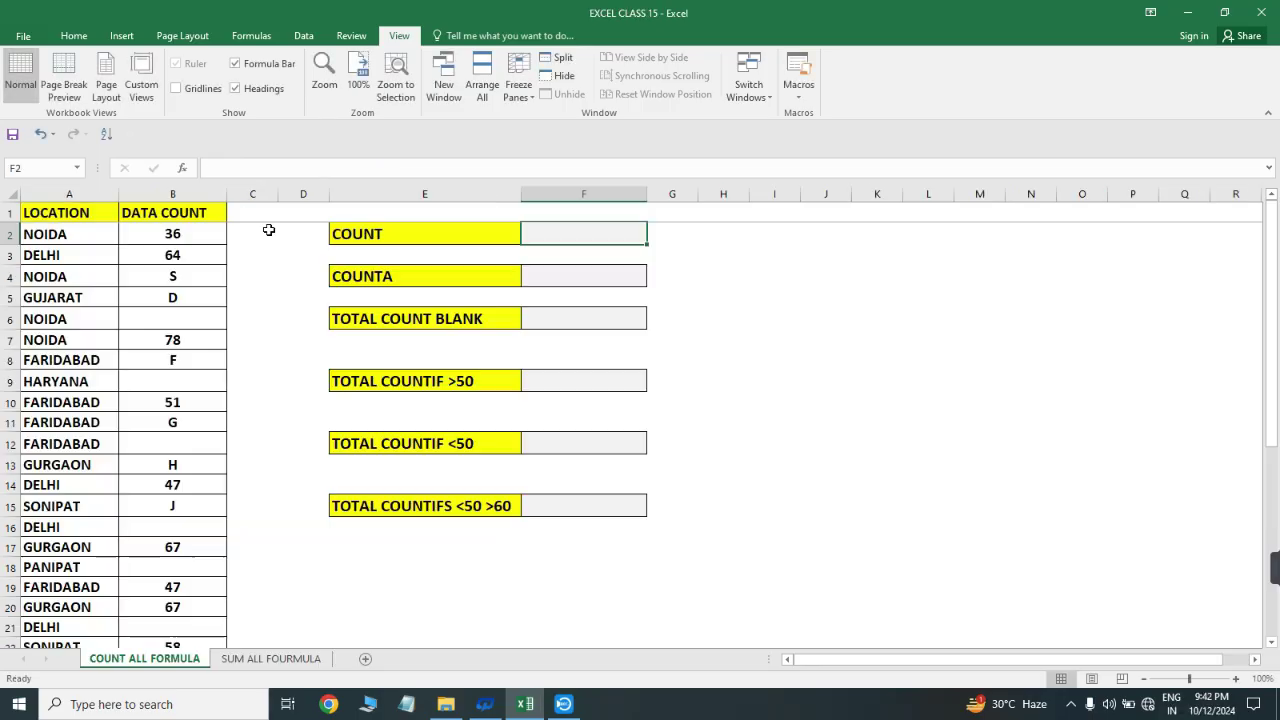
# - Look over the count labels in column E and the DATA COUNT column on the COUNT ALL FORMULA sheet
pyautogui.click(264, 231)
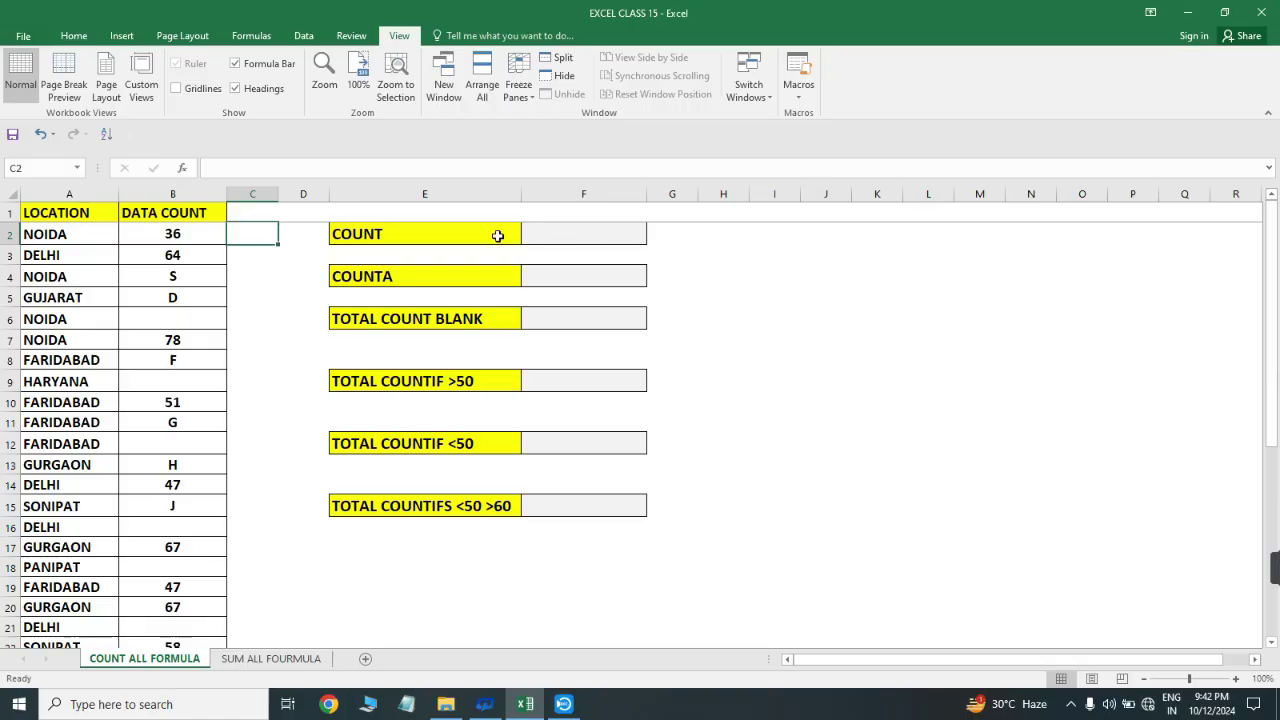
pyautogui.moveTo(453, 233); pyautogui.dragTo(457, 571)
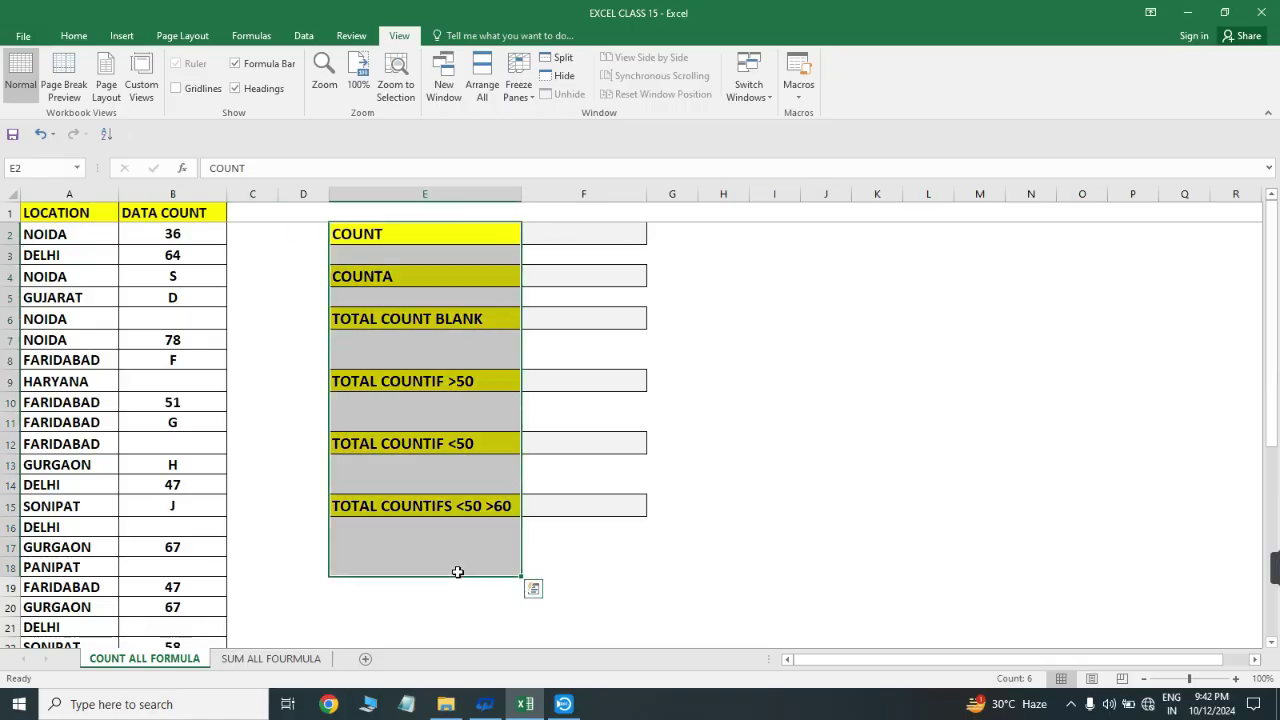
pyautogui.click(290, 330)
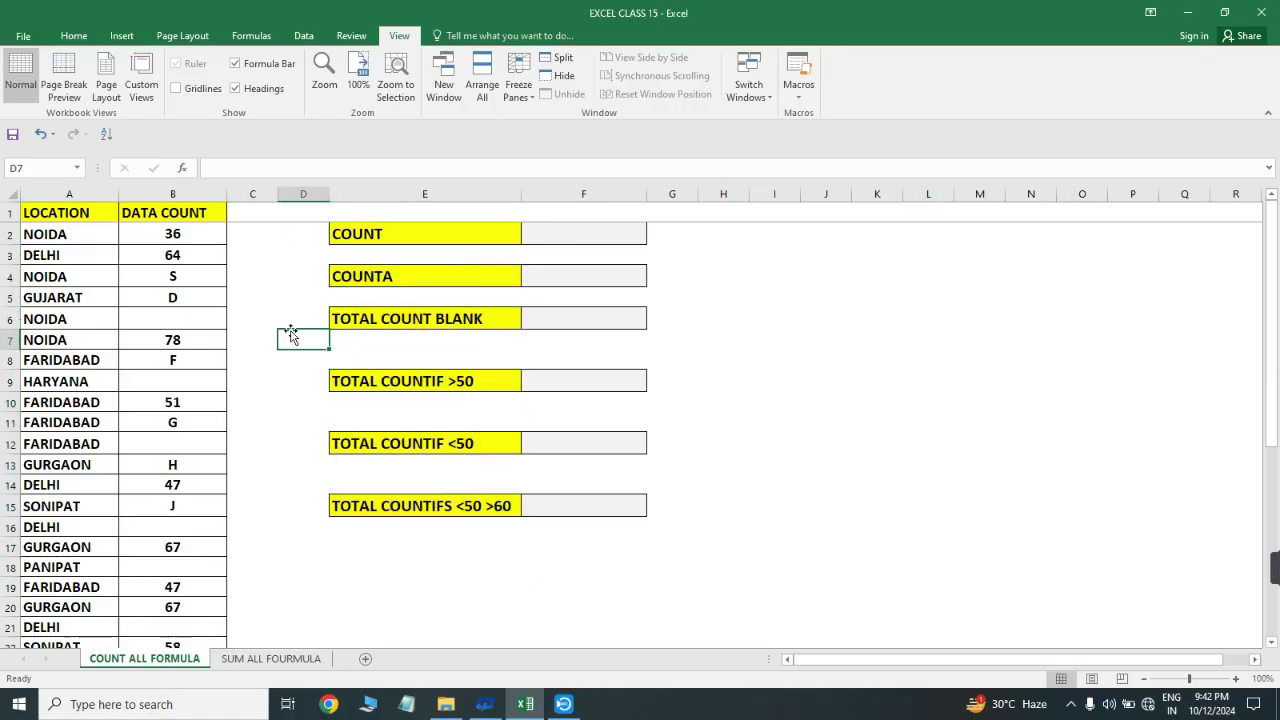
pyautogui.click(576, 233)
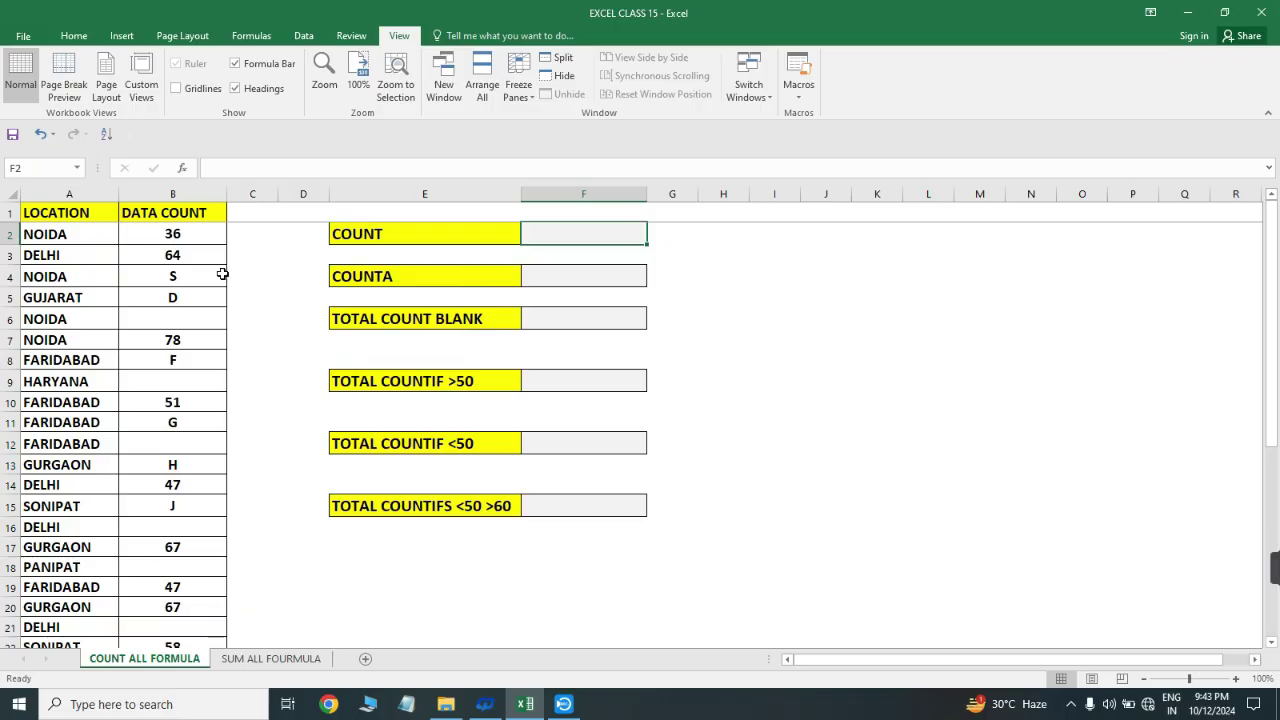
pyautogui.click(184, 193)
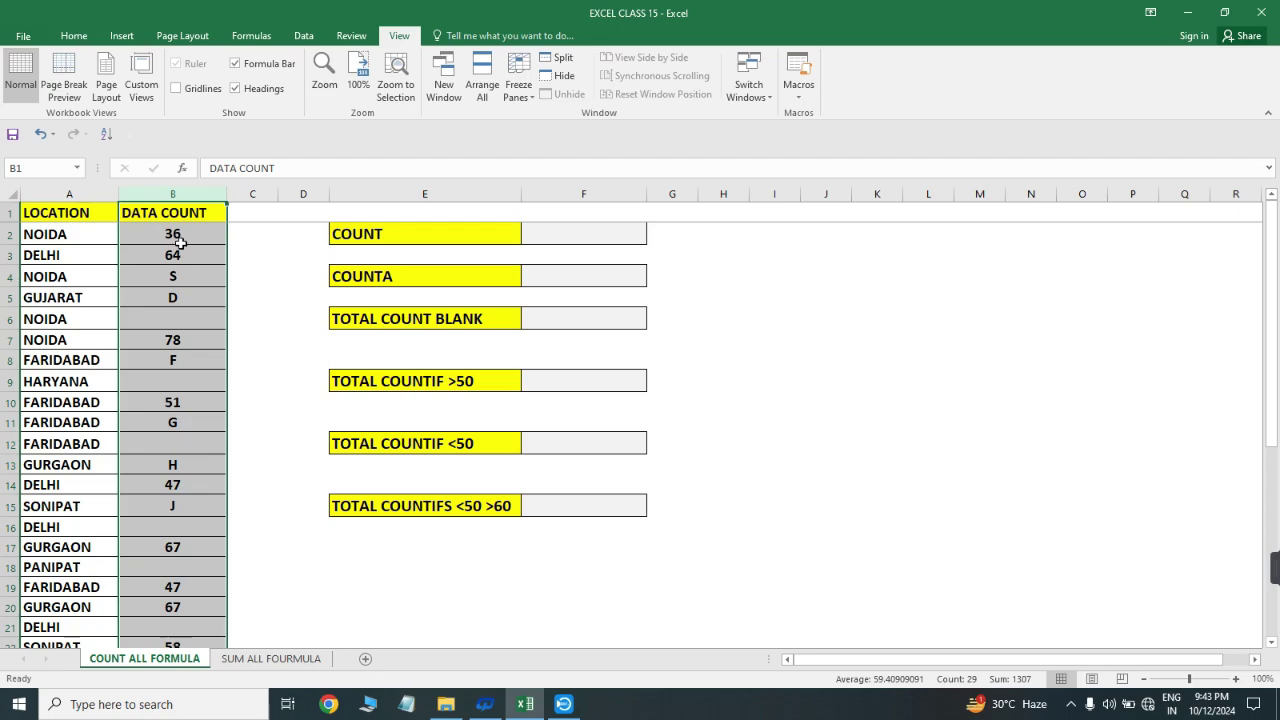
# - Enter =COUNT(B:B) in F2 to count the numeric cells of the DATA COUNT column
pyautogui.click(553, 234)
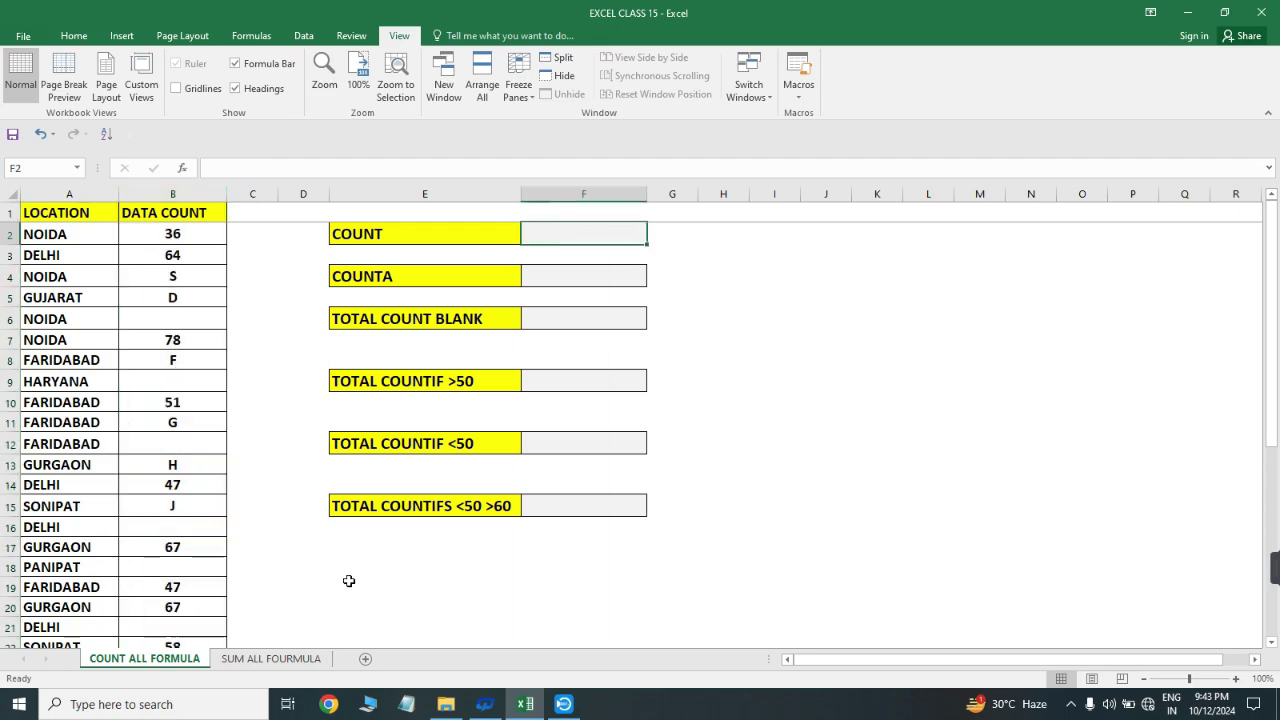
pyautogui.write('=COUN')
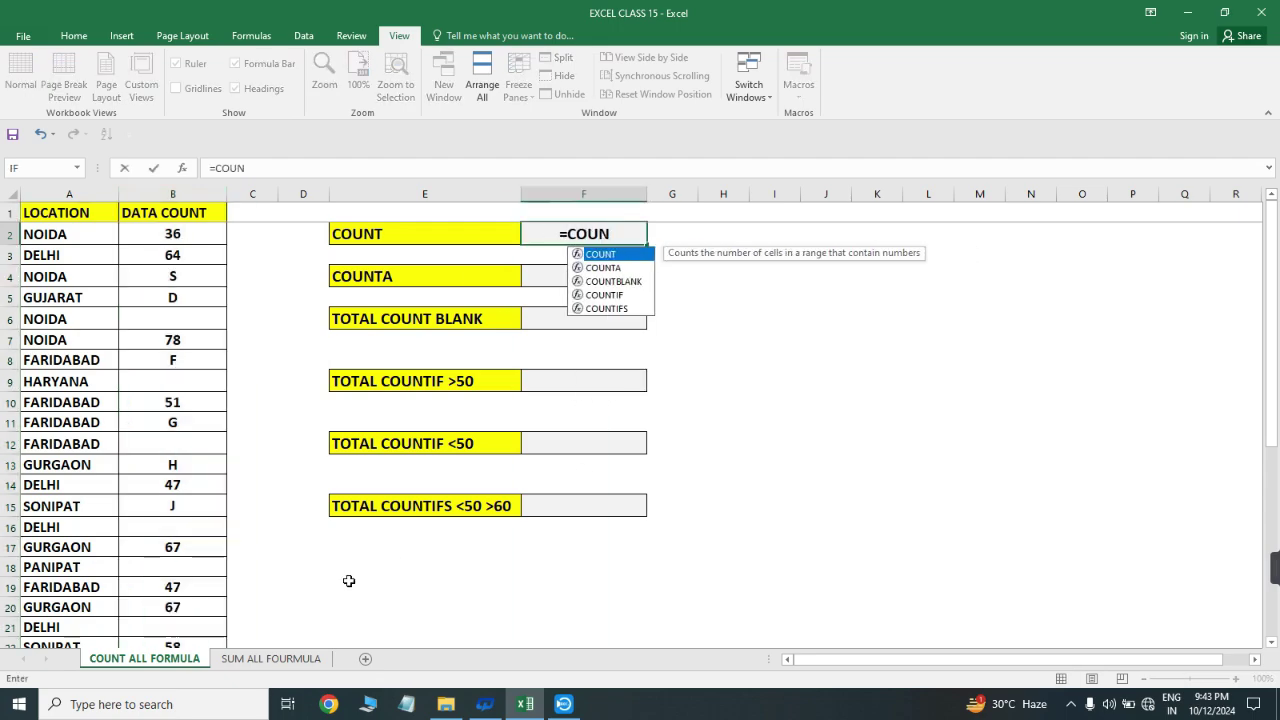
pyautogui.press('Tab')
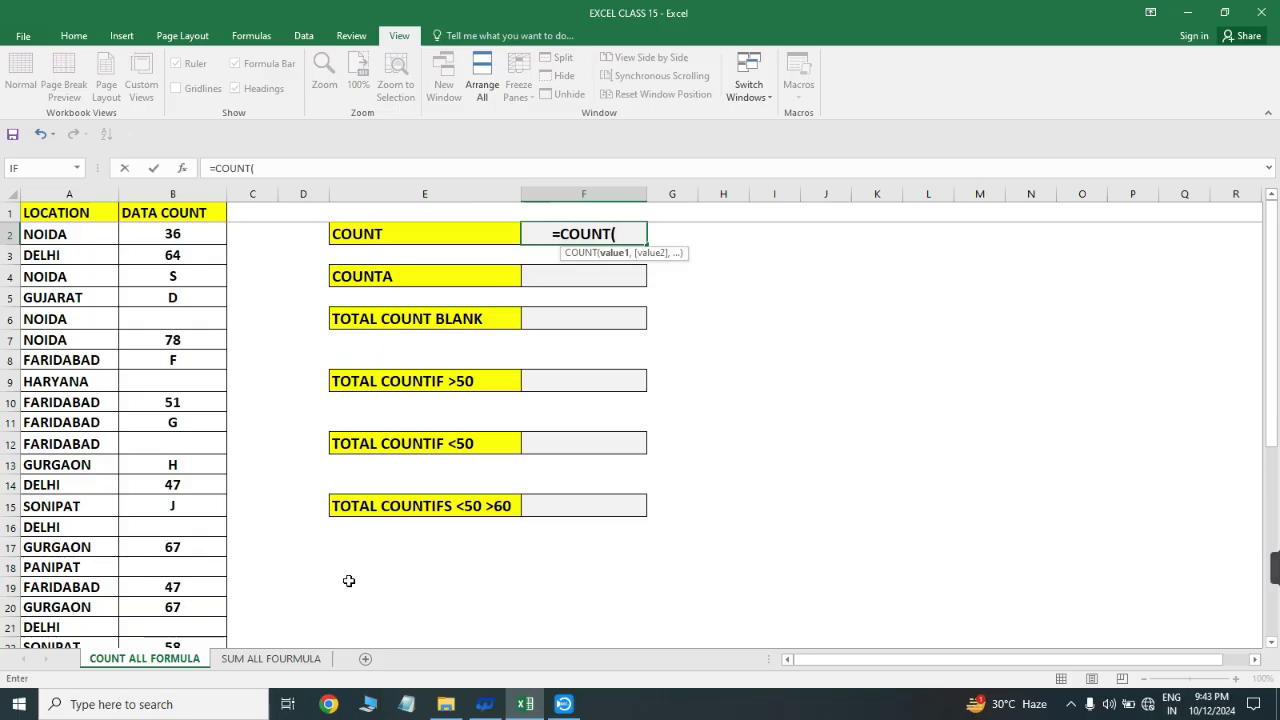
pyautogui.press('Left')
pyautogui.press('Left')
pyautogui.press('Left')
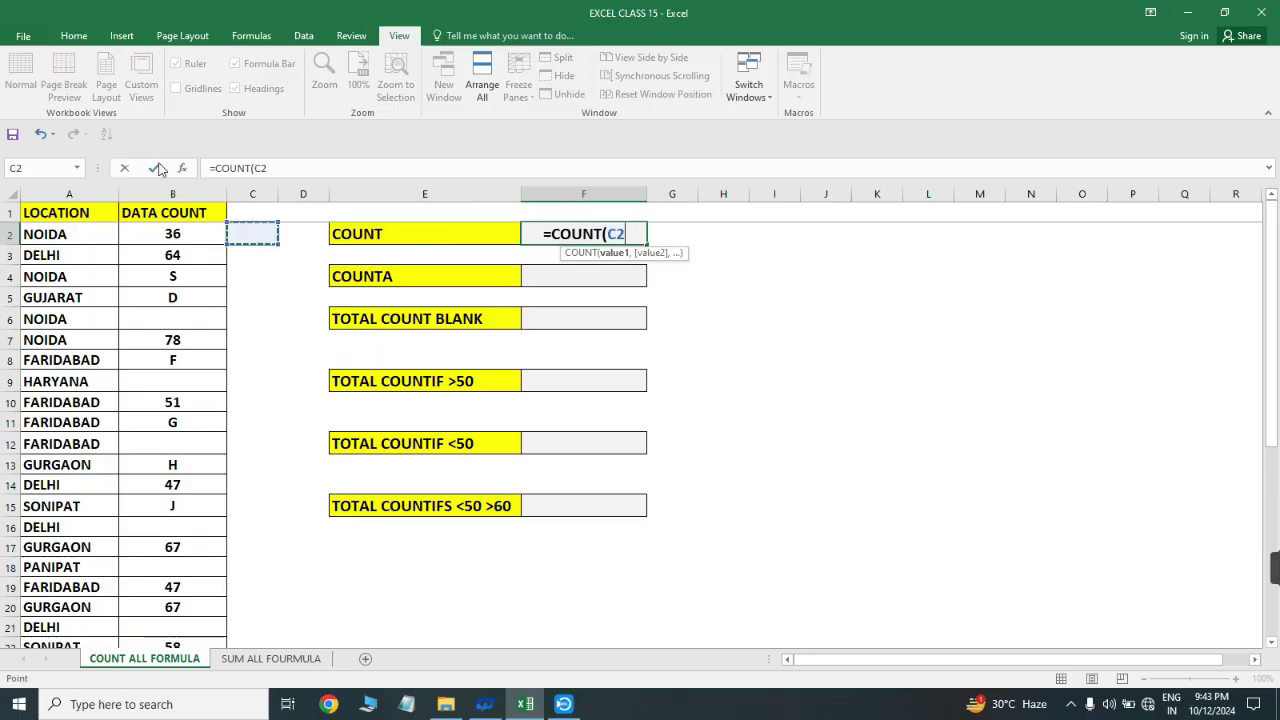
pyautogui.click(181, 193)
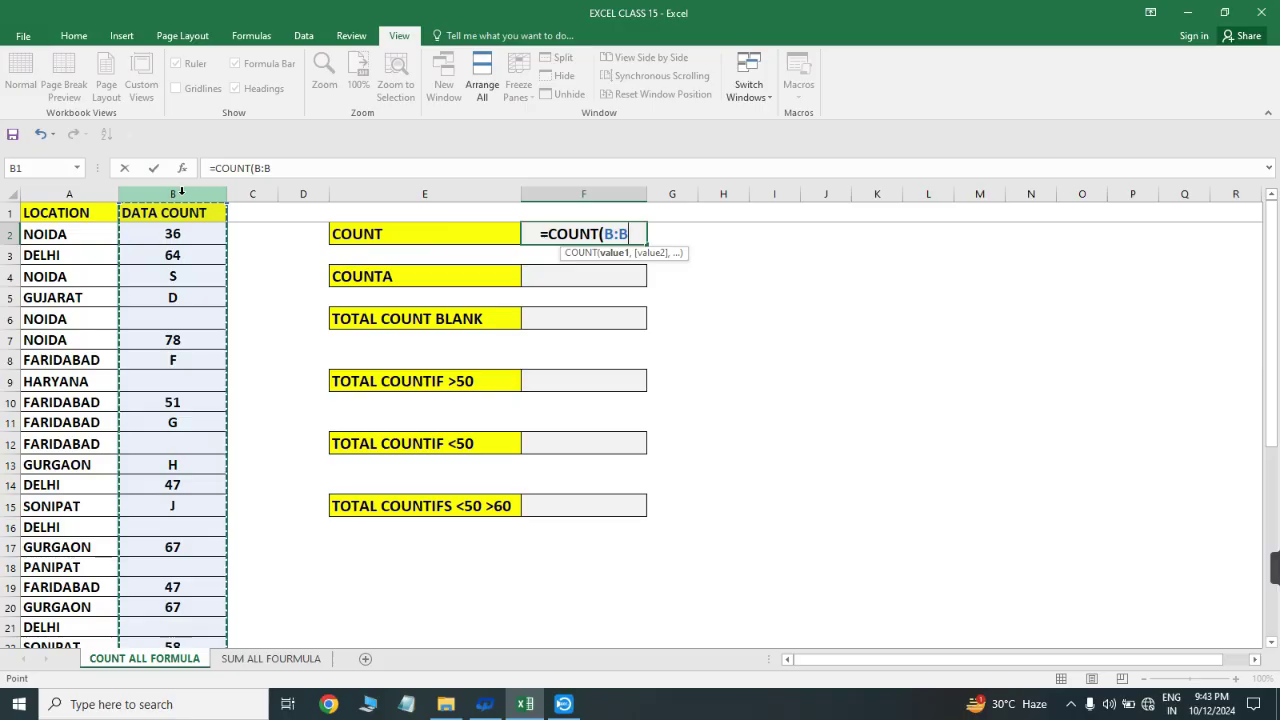
pyautogui.write(')')
pyautogui.press('Return')
pyautogui.press('Up')
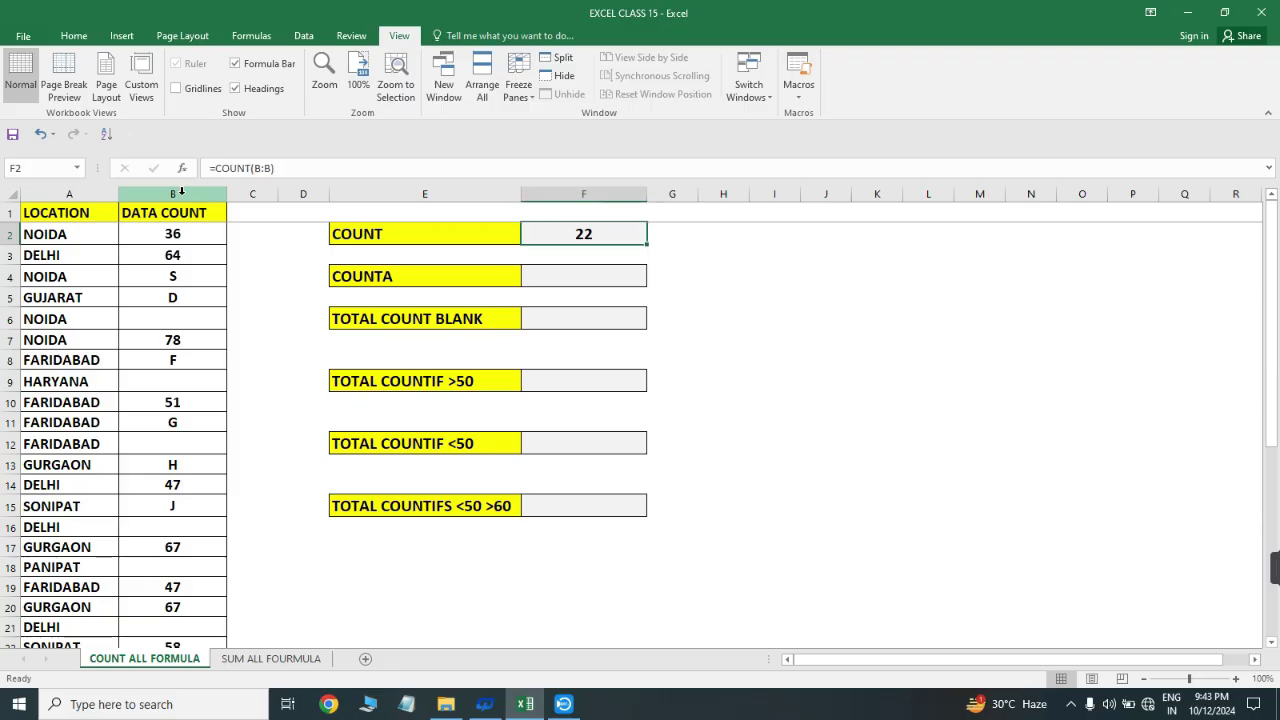
# - Enter =COUNTA(B:B) in F4 to count the non-empty cells of the DATA COUNT column
pyautogui.press('Down')
pyautogui.press('Down')
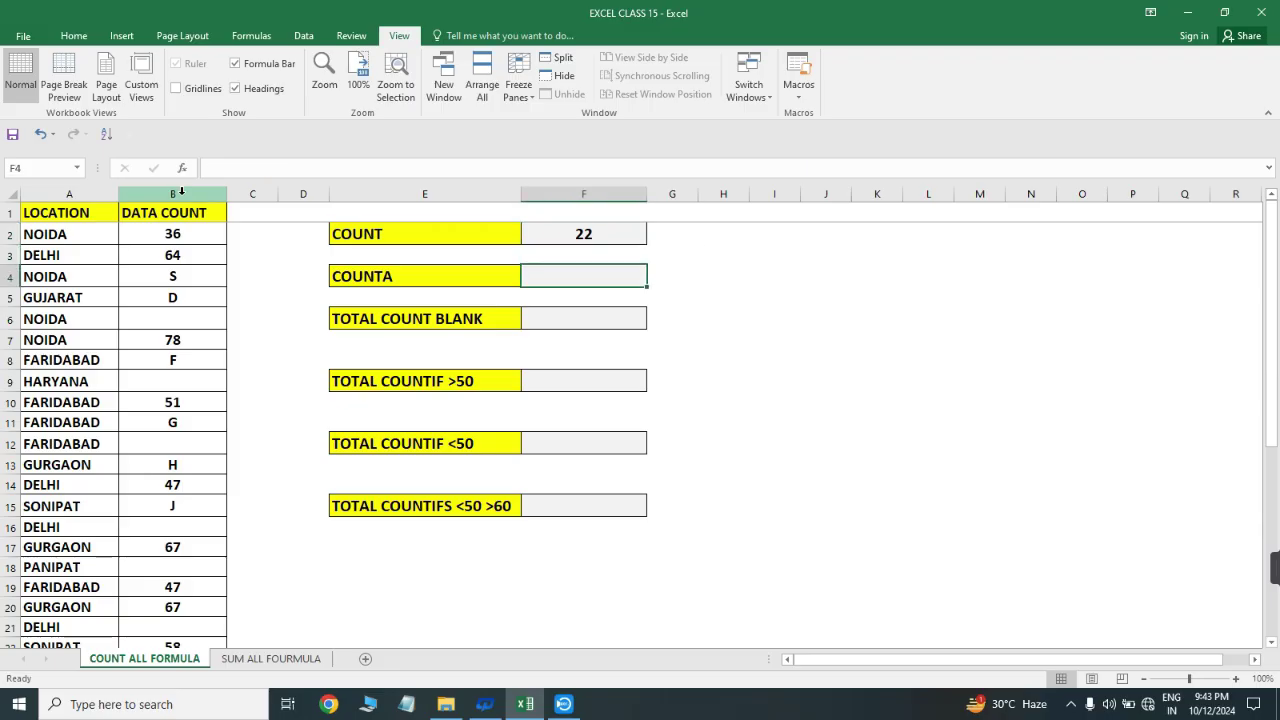
pyautogui.write('=')
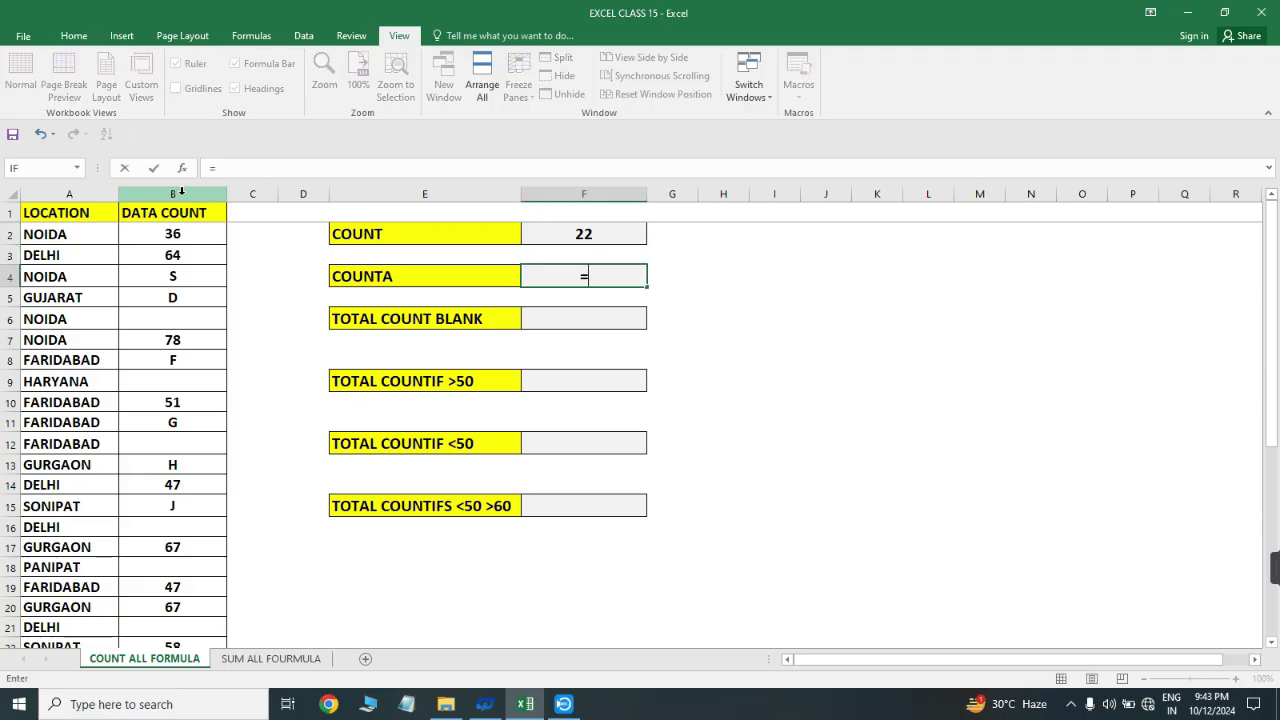
pyautogui.write('COU')
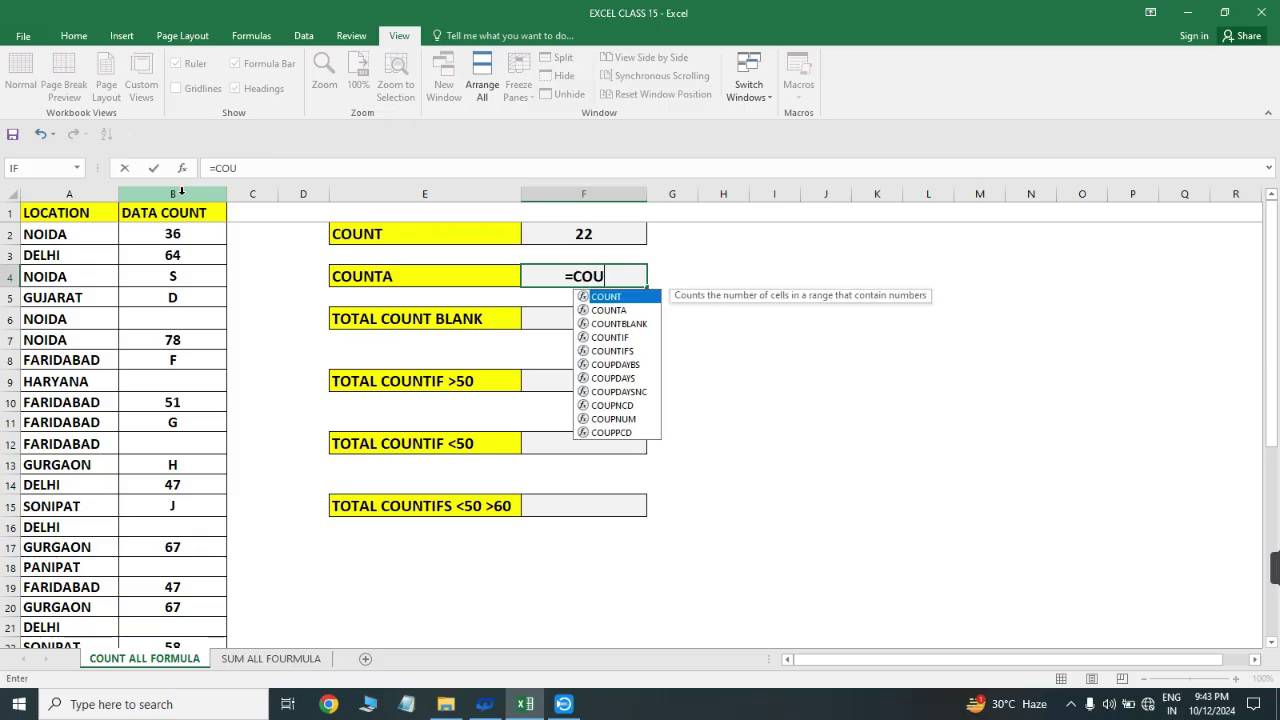
pyautogui.press('Down')
pyautogui.press('Down')
pyautogui.press('Down')
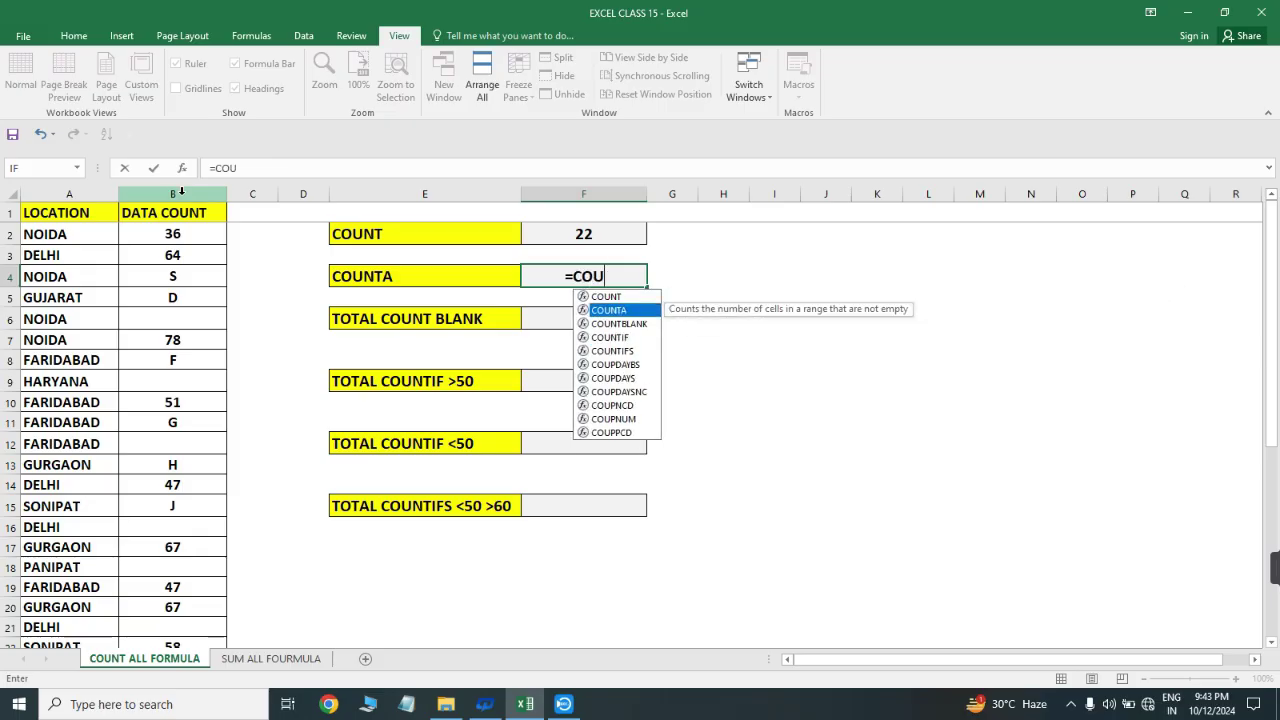
pyautogui.press('Tab')
pyautogui.press('Left')
pyautogui.press('Left')
pyautogui.press('Left')
pyautogui.press('Left')
pyautogui.press('Left')
pyautogui.press('Right')
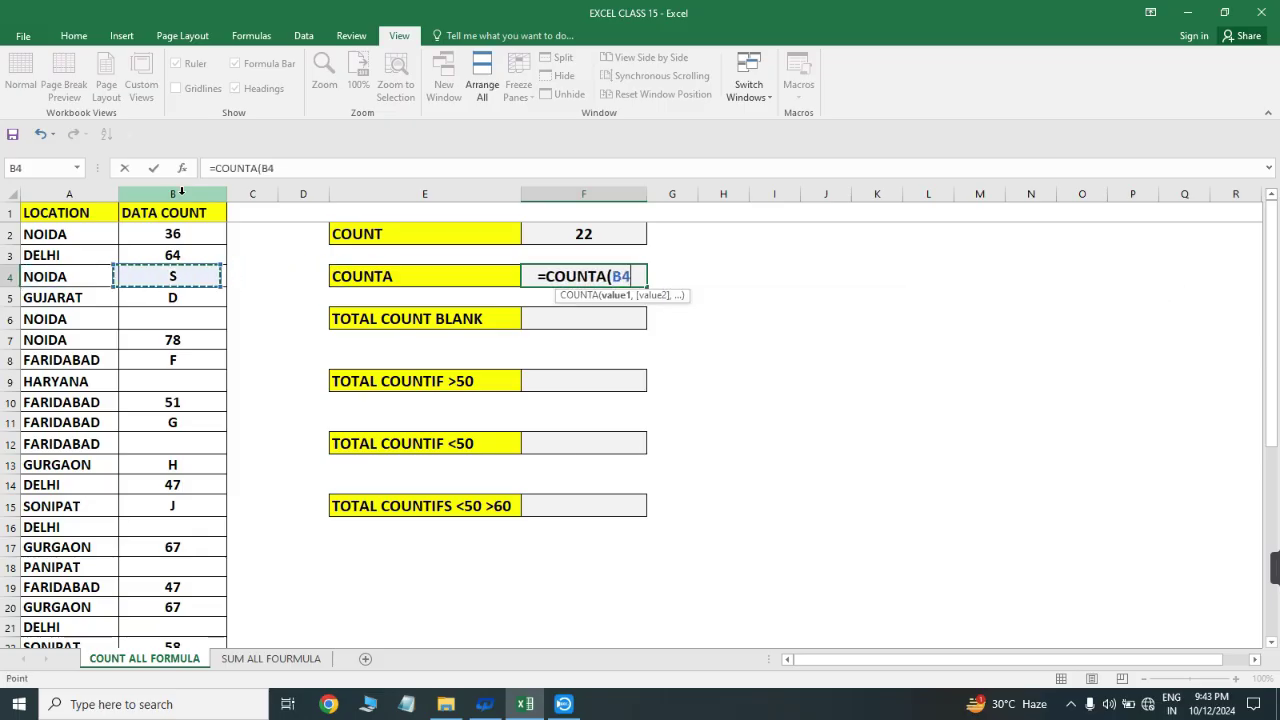
pyautogui.click(178, 192)
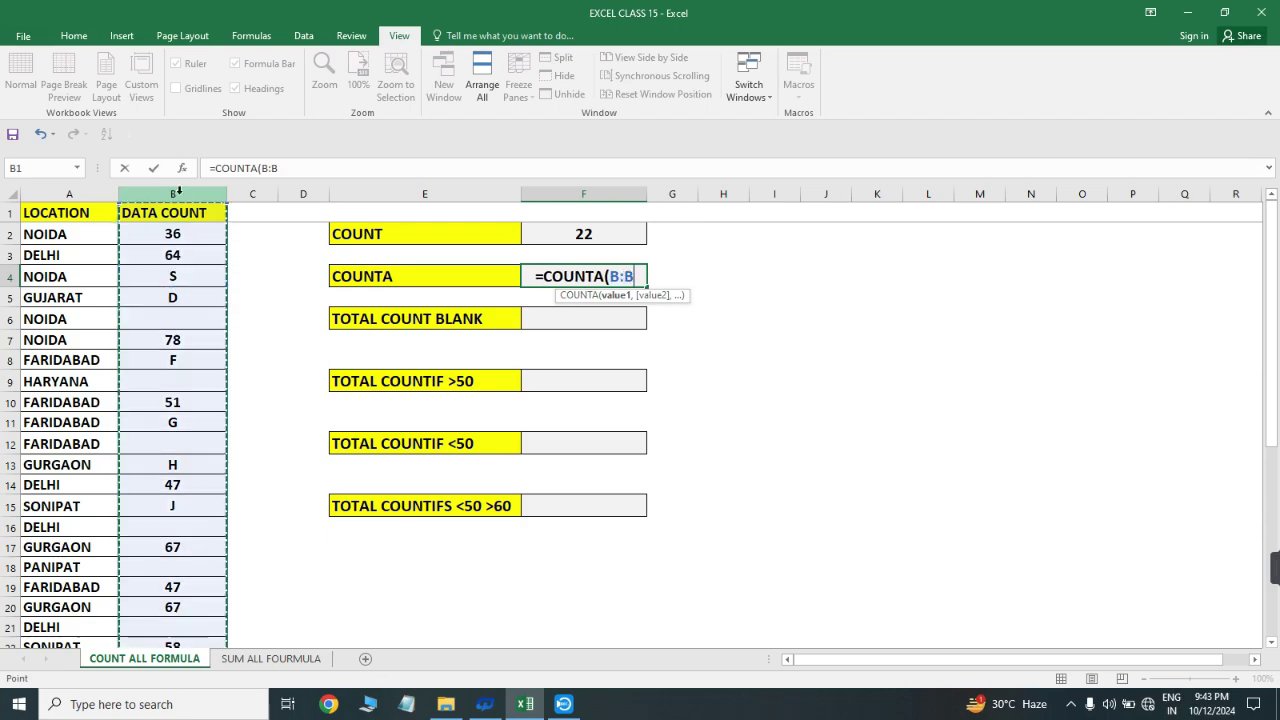
pyautogui.write(')')
pyautogui.press('Return')
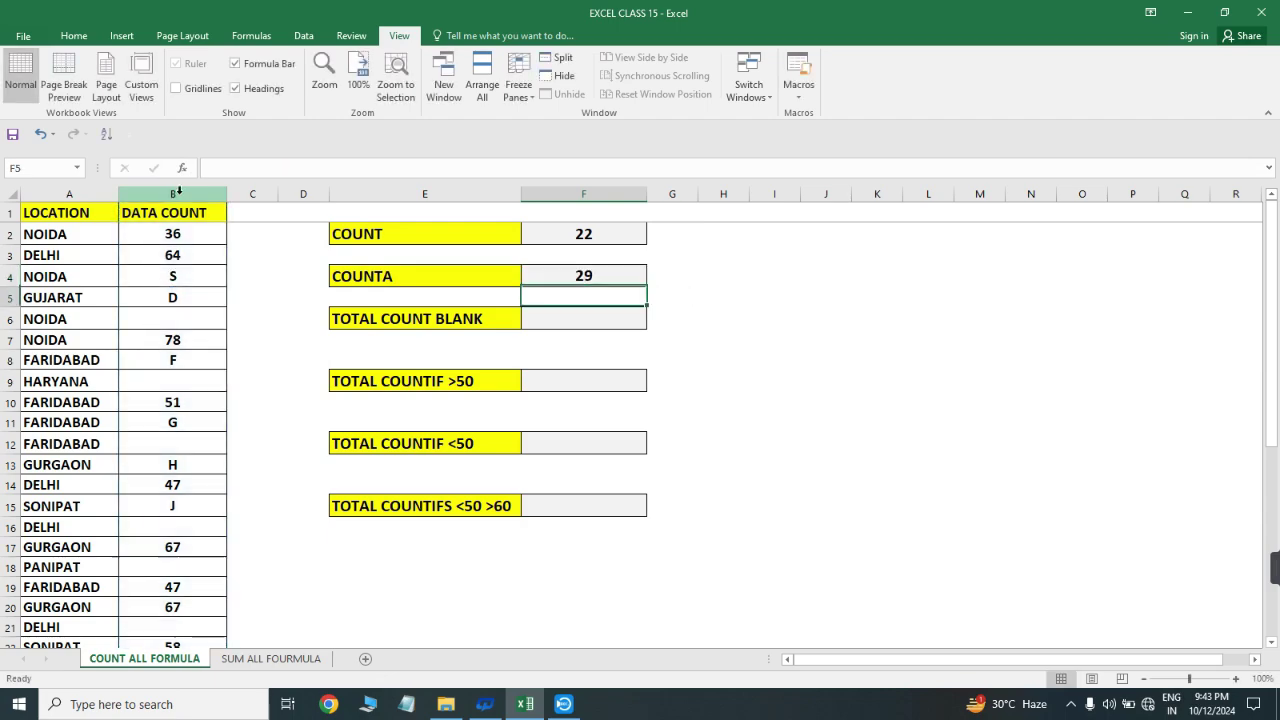
pyautogui.press('Up')
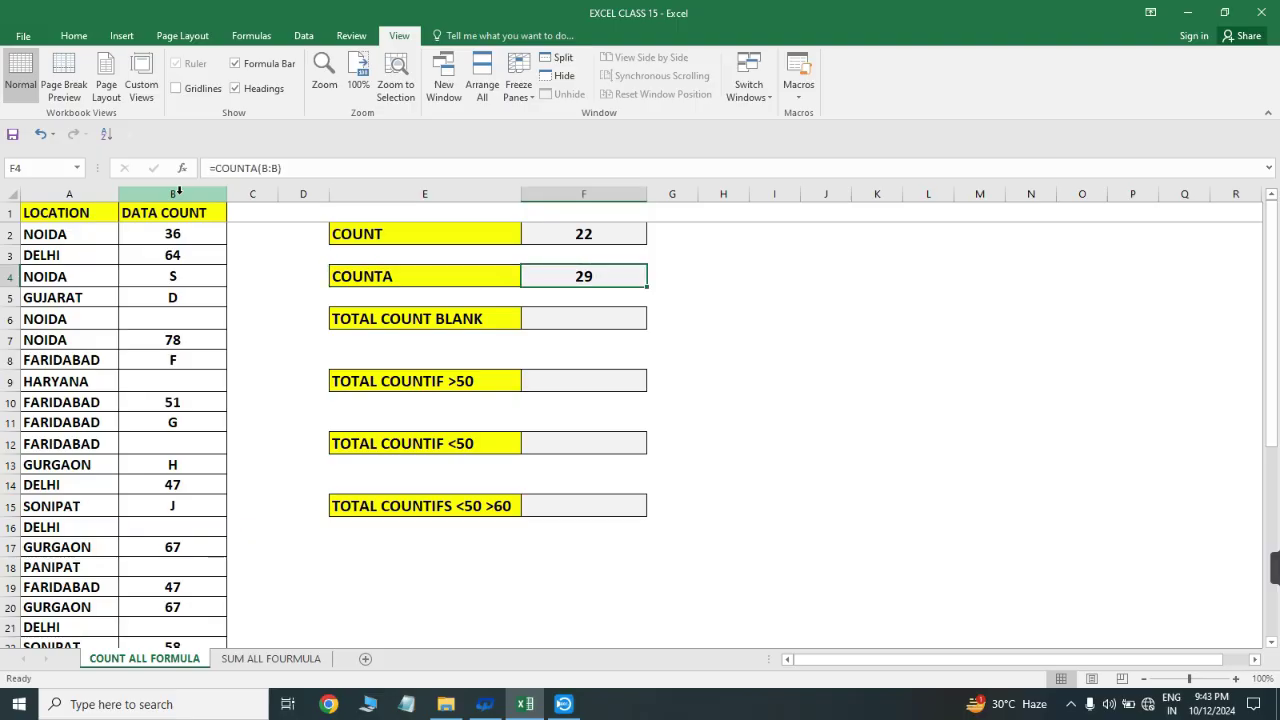
# - Enter =COUNTBLANK(B2:B38) in F6 to count the blank cells in the DATA COUNT data
pyautogui.press('Down')
pyautogui.press('Down')
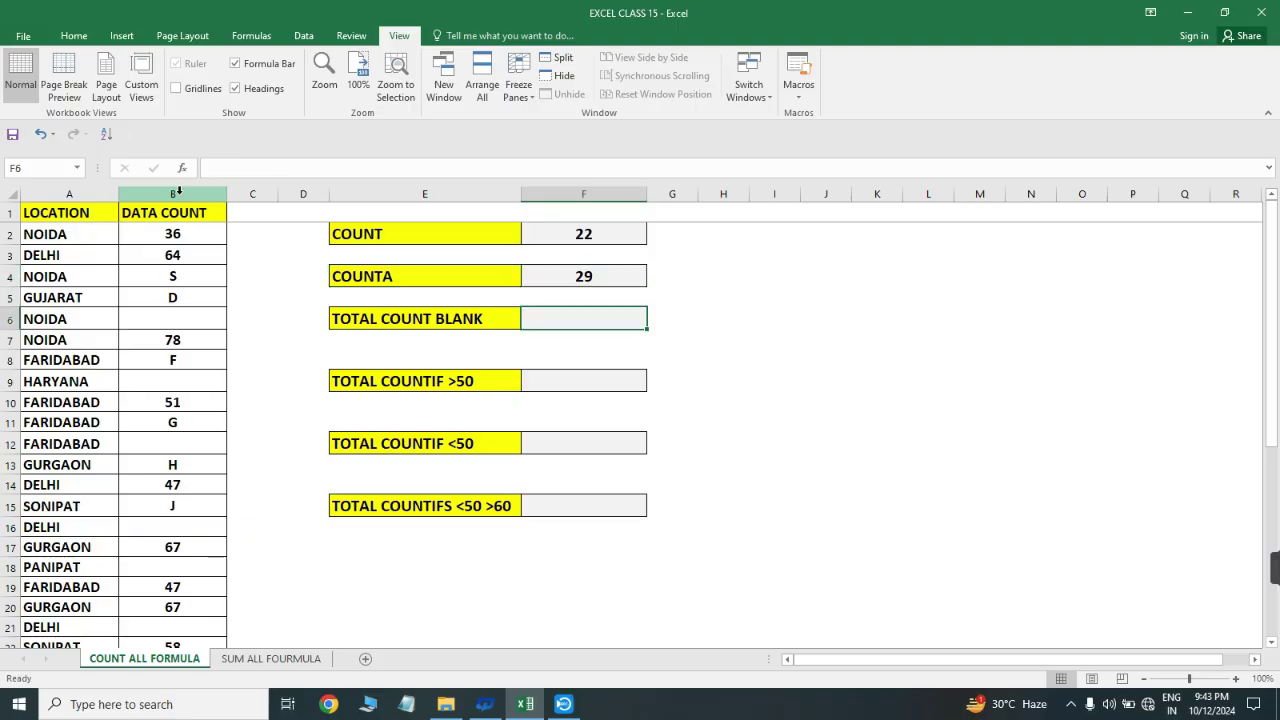
pyautogui.write('=COUN')
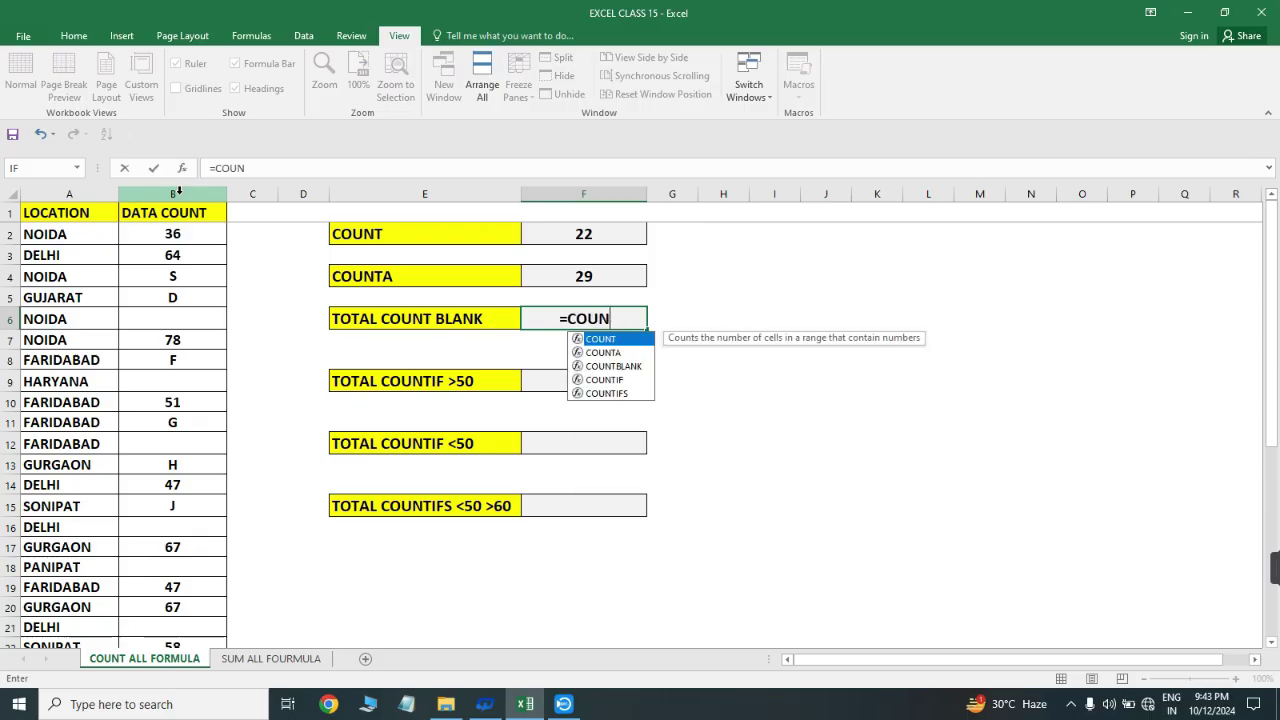
pyautogui.press('Down')
pyautogui.press('Tab')
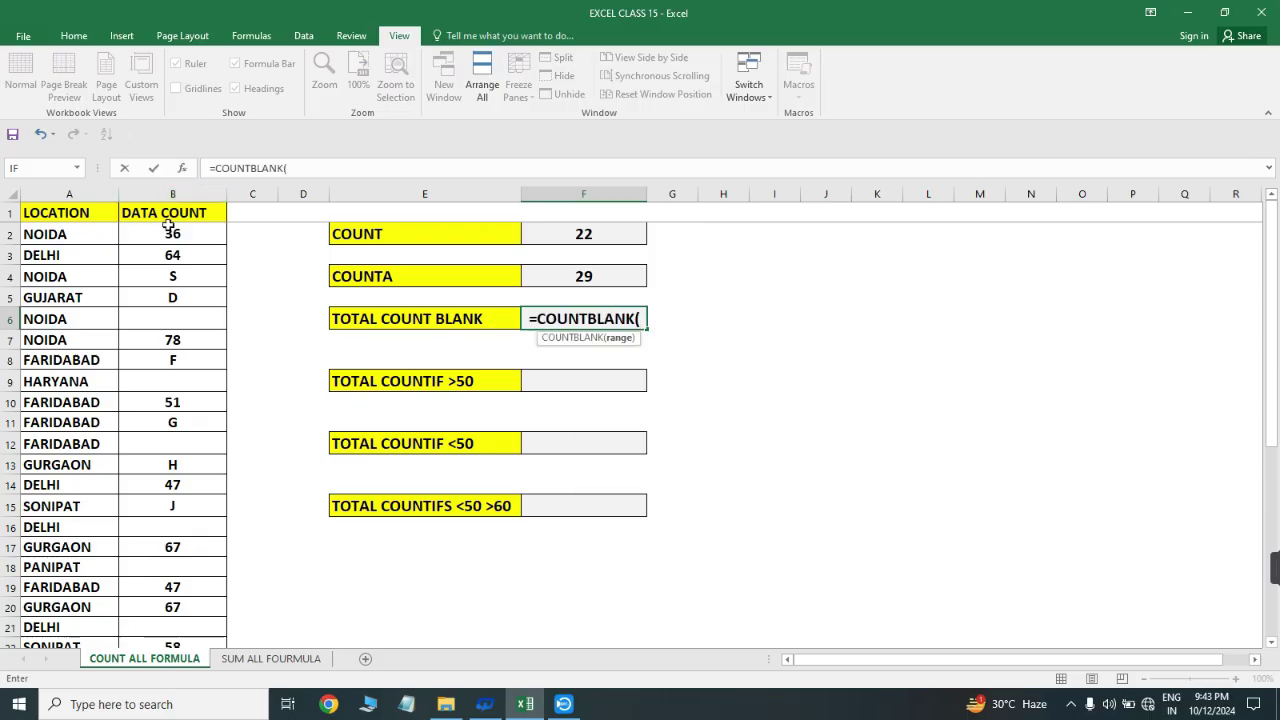
pyautogui.moveTo(169, 226); pyautogui.dragTo(170, 230)
pyautogui.hotkey('shift', 'Down')
pyautogui.hotkey('shift', 'Down')
pyautogui.hotkey('shift', 'Down')
pyautogui.hotkey('shift', 'Down')
pyautogui.hotkey('shift', 'Down')
pyautogui.hotkey('shift', 'Down')
pyautogui.hotkey('shift', 'Down')
pyautogui.hotkey('shift', 'Down')
pyautogui.hotkey('shift', 'Down')
pyautogui.hotkey('shift', 'Down')
pyautogui.hotkey('shift', 'Down')
pyautogui.hotkey('shift', 'Down')
pyautogui.hotkey('shift', 'Down')
pyautogui.hotkey('shift', 'Down')
pyautogui.hotkey('shift', 'Down')
pyautogui.hotkey('shift', 'Down')
pyautogui.hotkey('shift', 'Down')
pyautogui.hotkey('shift', 'Down')
pyautogui.hotkey('shift', 'Down')
pyautogui.hotkey('shift', 'Down')
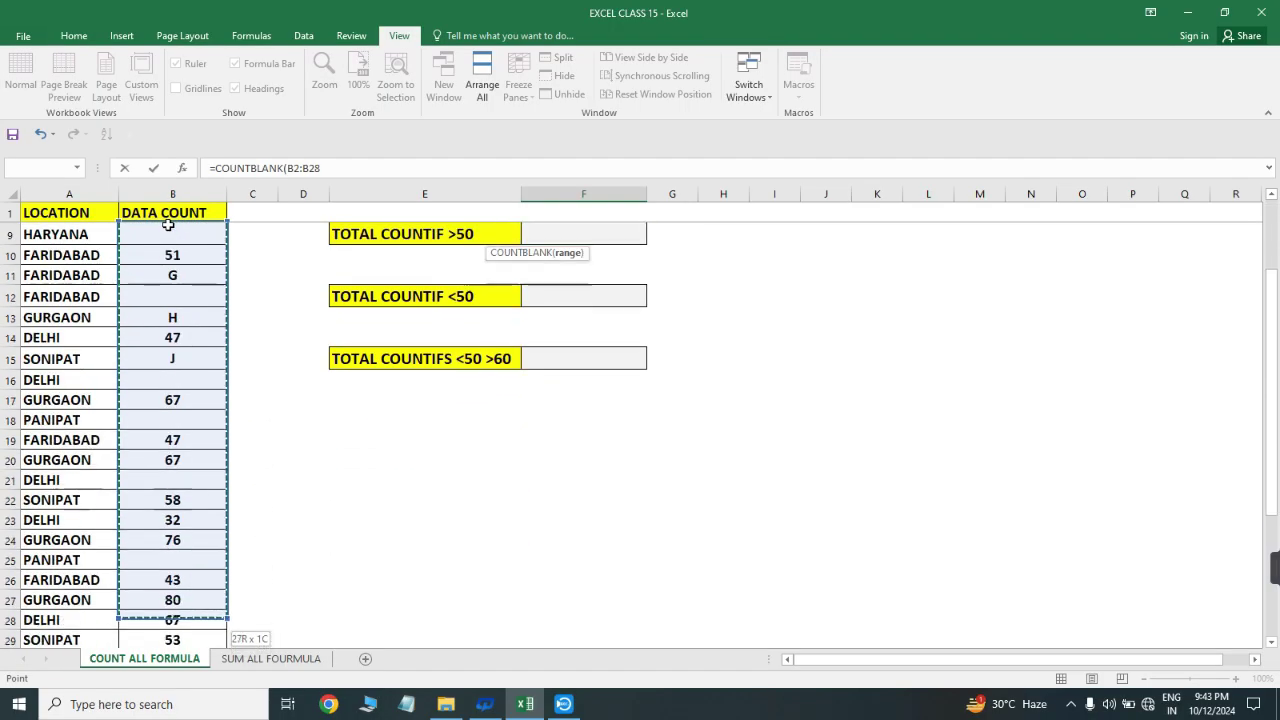
pyautogui.hotkey('shift', 'Down')
pyautogui.hotkey('shift', 'Down')
pyautogui.hotkey('shift', 'Down')
pyautogui.hotkey('shift', 'Down')
pyautogui.hotkey('shift', 'Down')
pyautogui.hotkey('shift', 'Down')
pyautogui.hotkey('shift', 'Down')
pyautogui.hotkey('shift', 'Down')
pyautogui.hotkey('shift', 'Down')
pyautogui.hotkey('shift', 'Down')
pyautogui.hotkey('shift', 'Down')
pyautogui.hotkey('shift', 'Down')
pyautogui.hotkey('shift', 'Up')
pyautogui.hotkey('shift', 'Up')
pyautogui.hotkey('shift', 'Up')
pyautogui.hotkey('shift', 'Up')
pyautogui.hotkey('shift', 'Up')
pyautogui.hotkey('shift', 'Up')
pyautogui.hotkey('shift', 'Up')
pyautogui.hotkey('shift', 'Up')
pyautogui.hotkey('shift', 'Up')
pyautogui.hotkey('shift', 'Up')
pyautogui.hotkey('shift', 'Up')
pyautogui.hotkey('shift', 'Up')
pyautogui.hotkey('shift', 'Up')
pyautogui.hotkey('shift', 'Up')
pyautogui.hotkey('shift', 'Up')
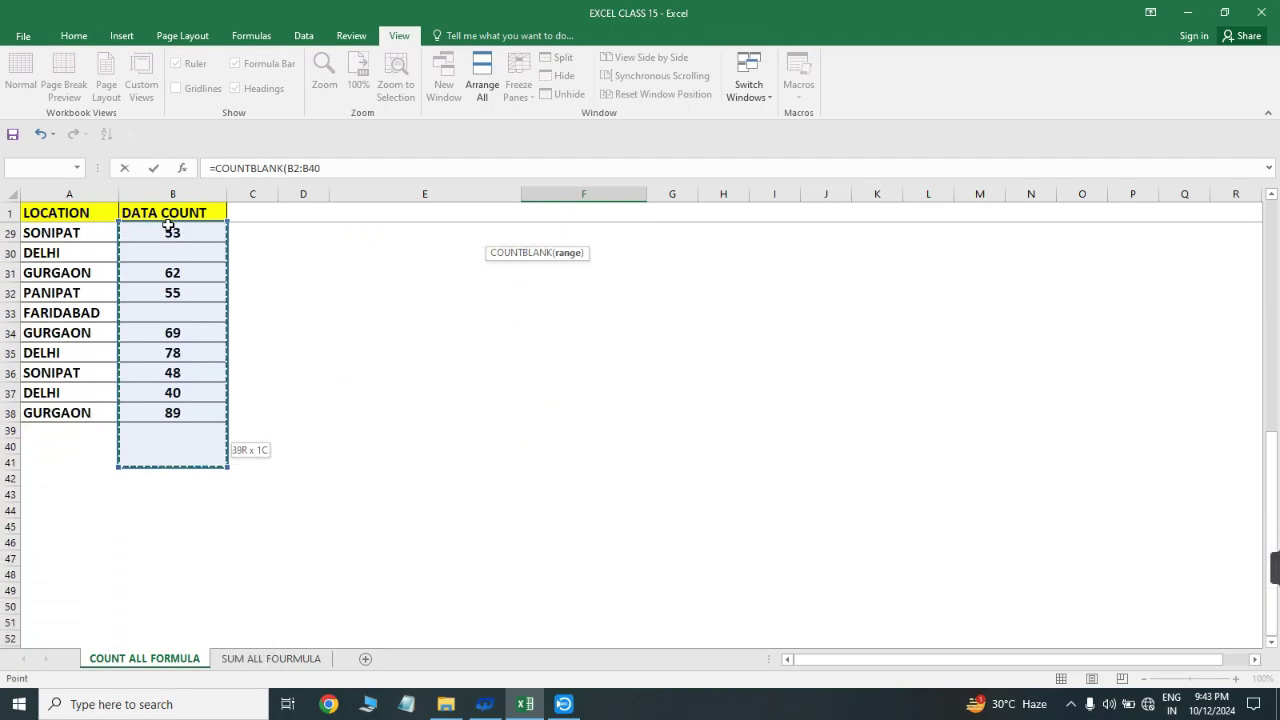
pyautogui.hotkey('shift', 'Down')
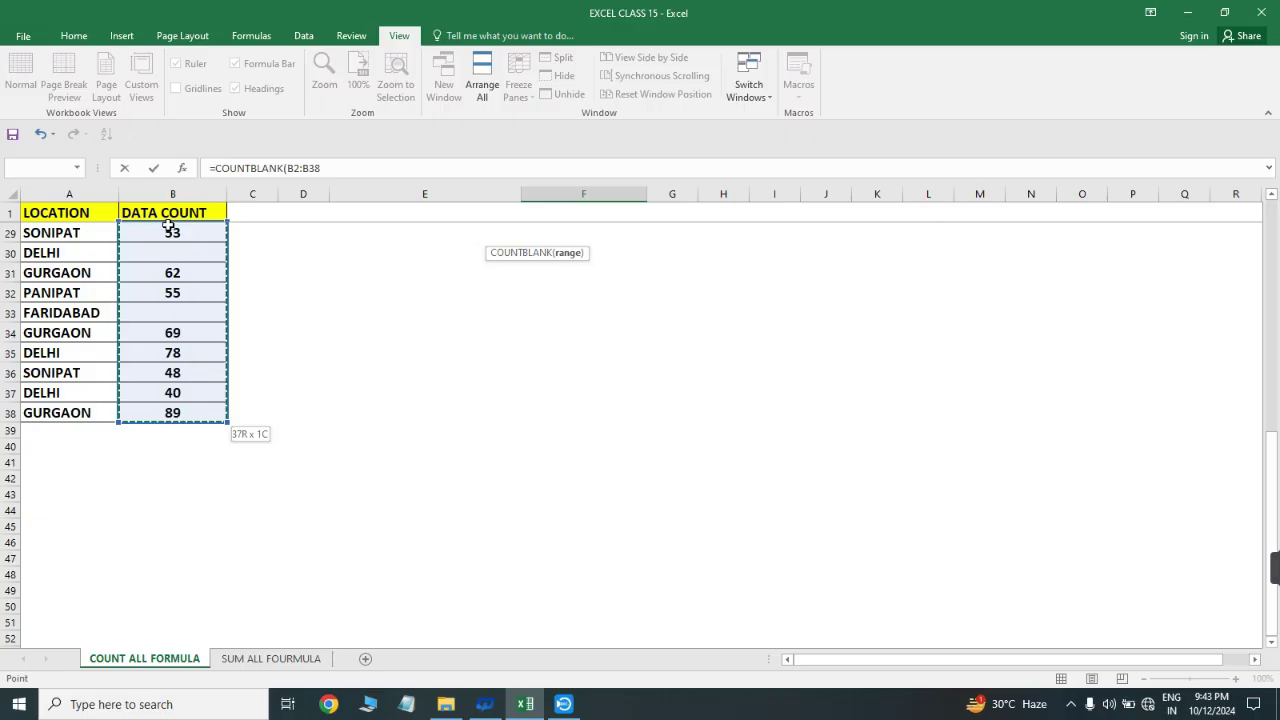
pyautogui.press('Return')
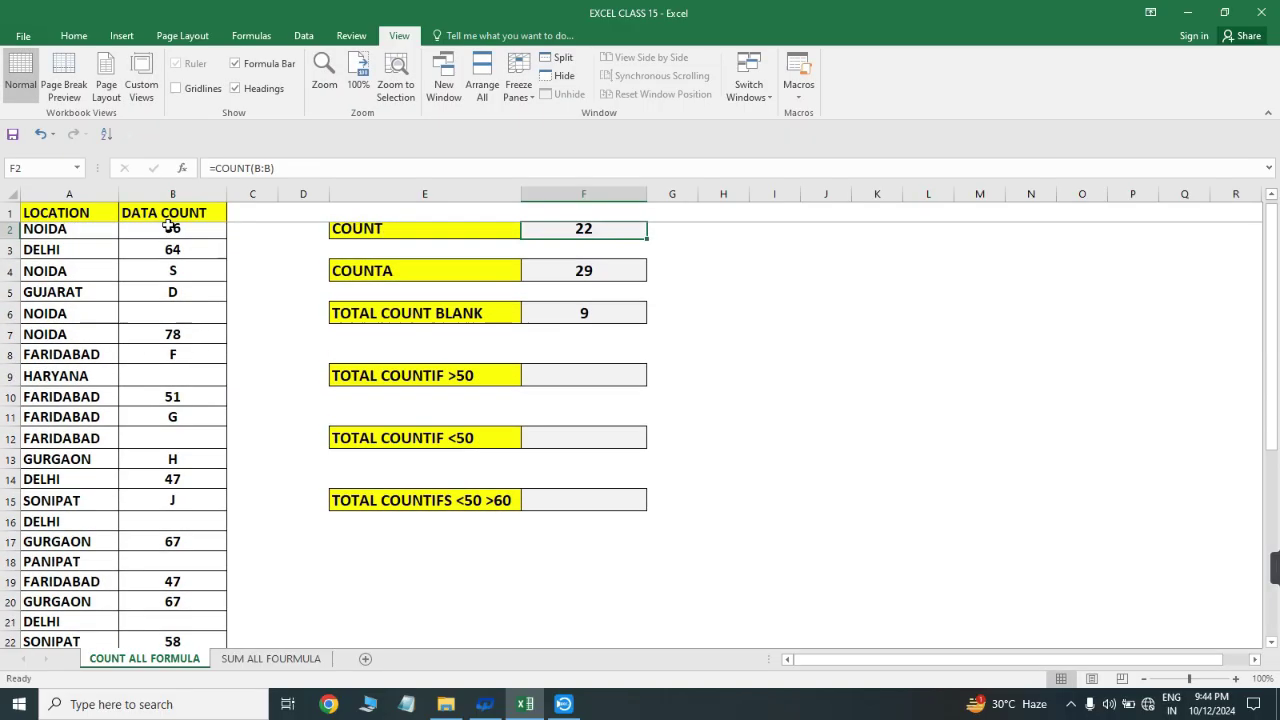
pyautogui.press('Down')
pyautogui.press('Down')
pyautogui.press('Down')
pyautogui.press('Down')
pyautogui.press('Down')
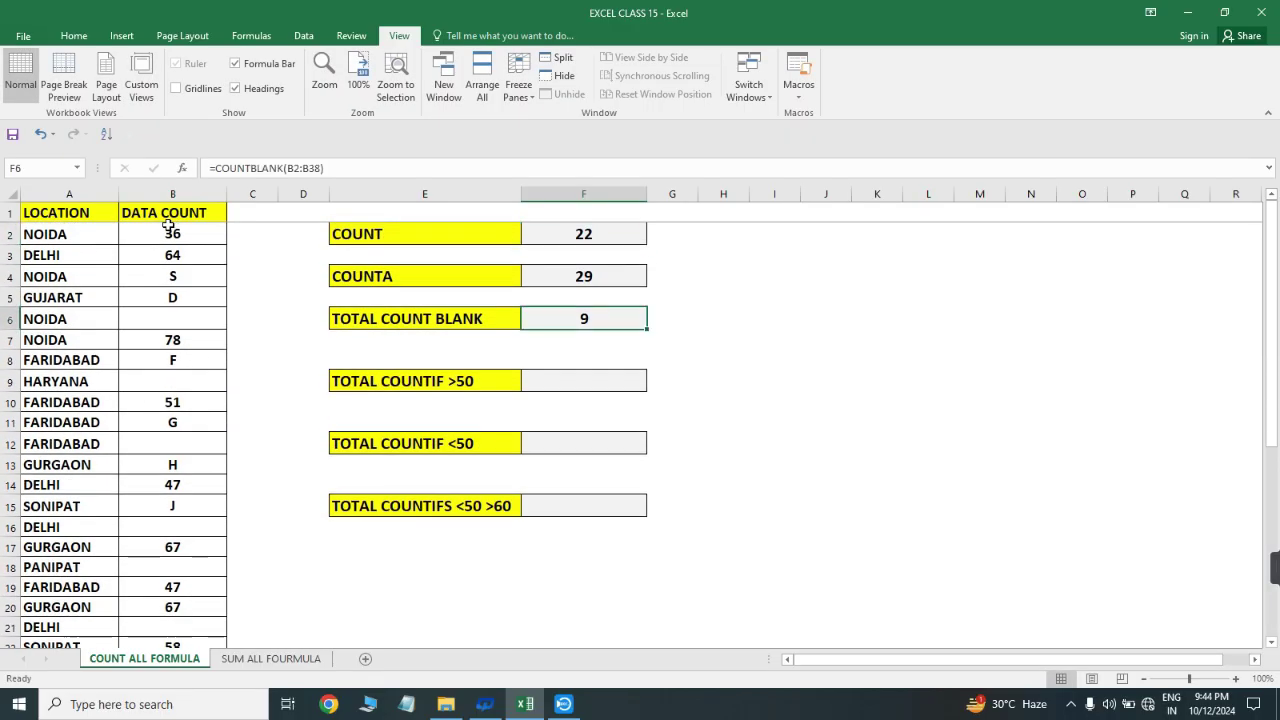
pyautogui.press('Left')
pyautogui.press('Right')
# - Enter =COUNTIF(B:B,">50") in F9 to count the DATA COUNT values greater than 50
pyautogui.press('Down')
pyautogui.press('Down')
pyautogui.press('Down')
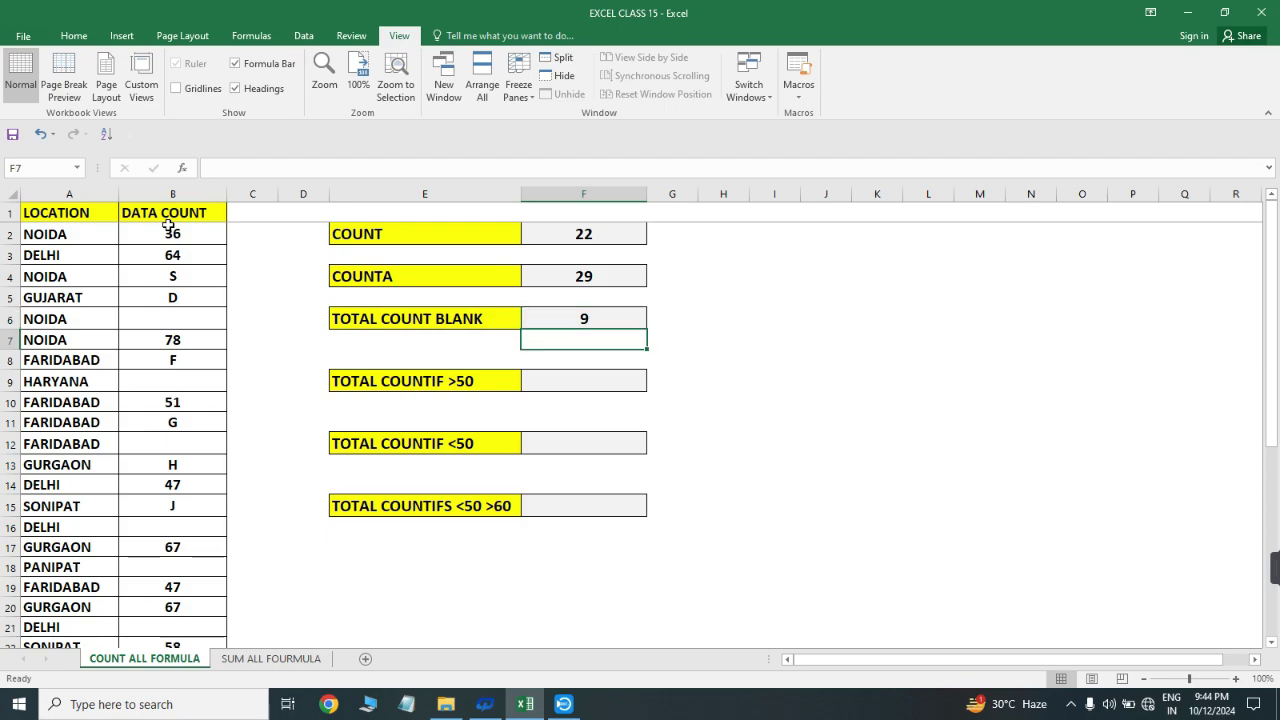
pyautogui.press('Left')
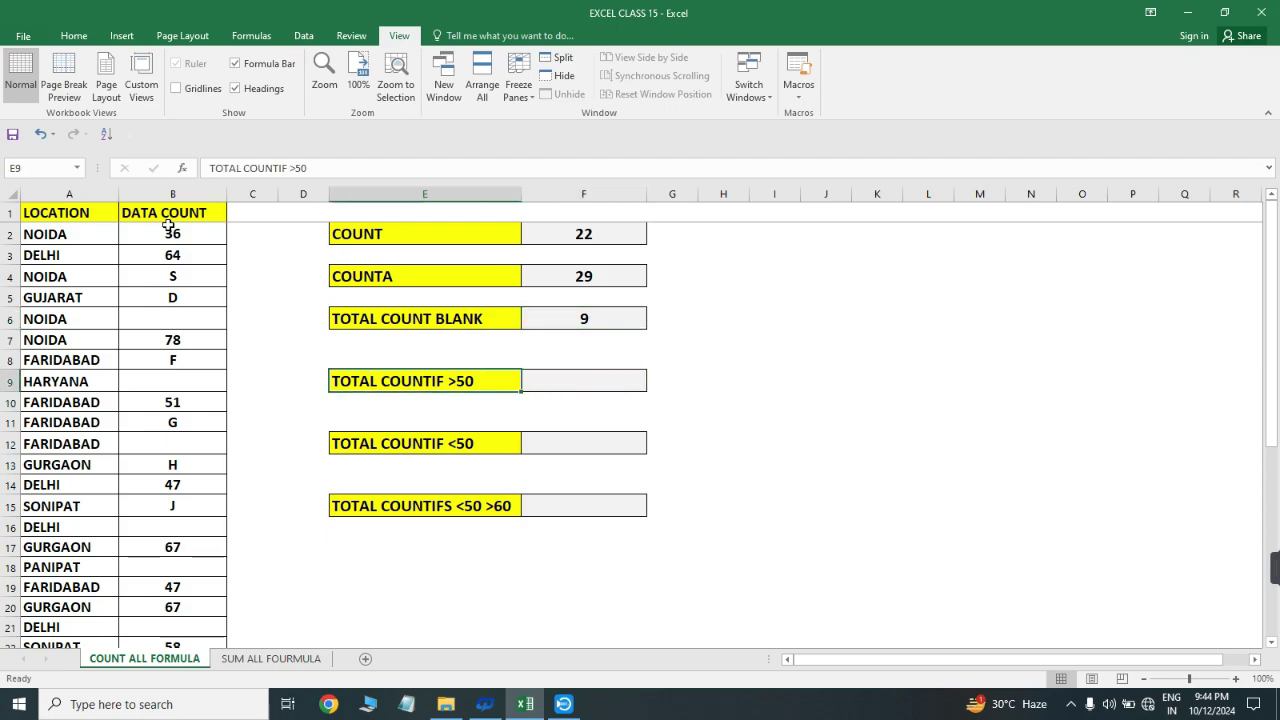
pyautogui.press('Right')
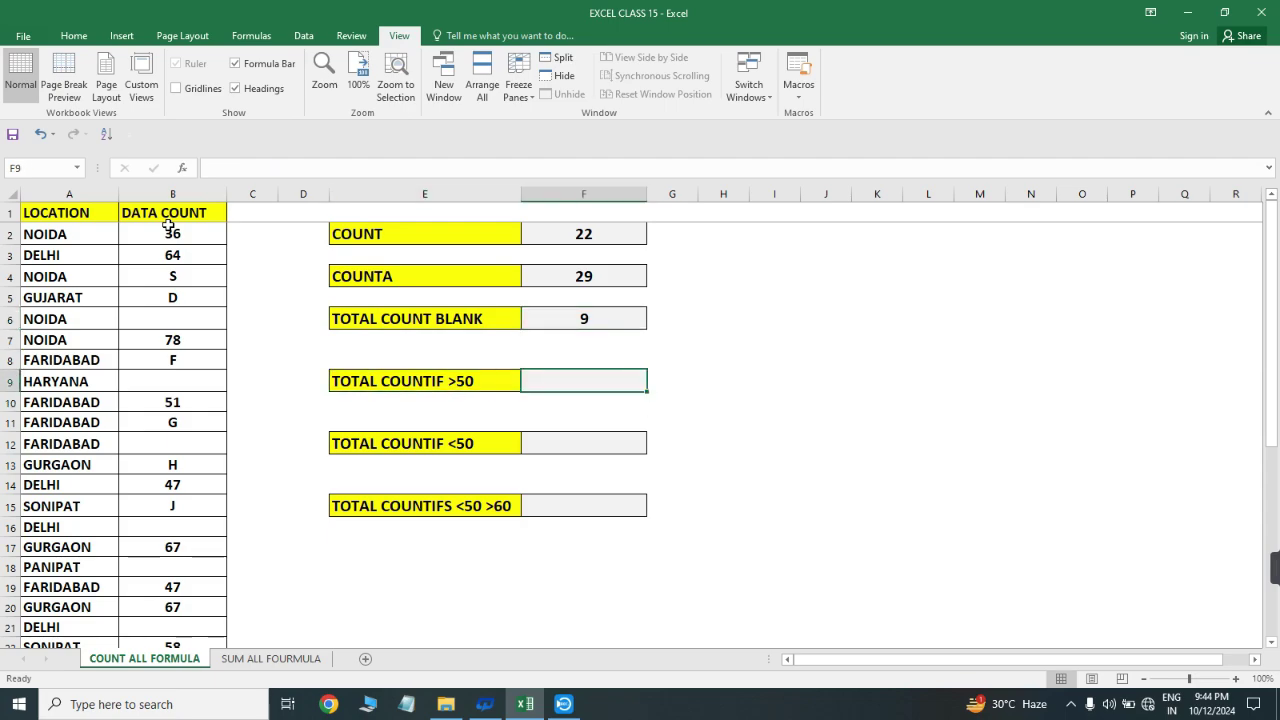
pyautogui.press('Left')
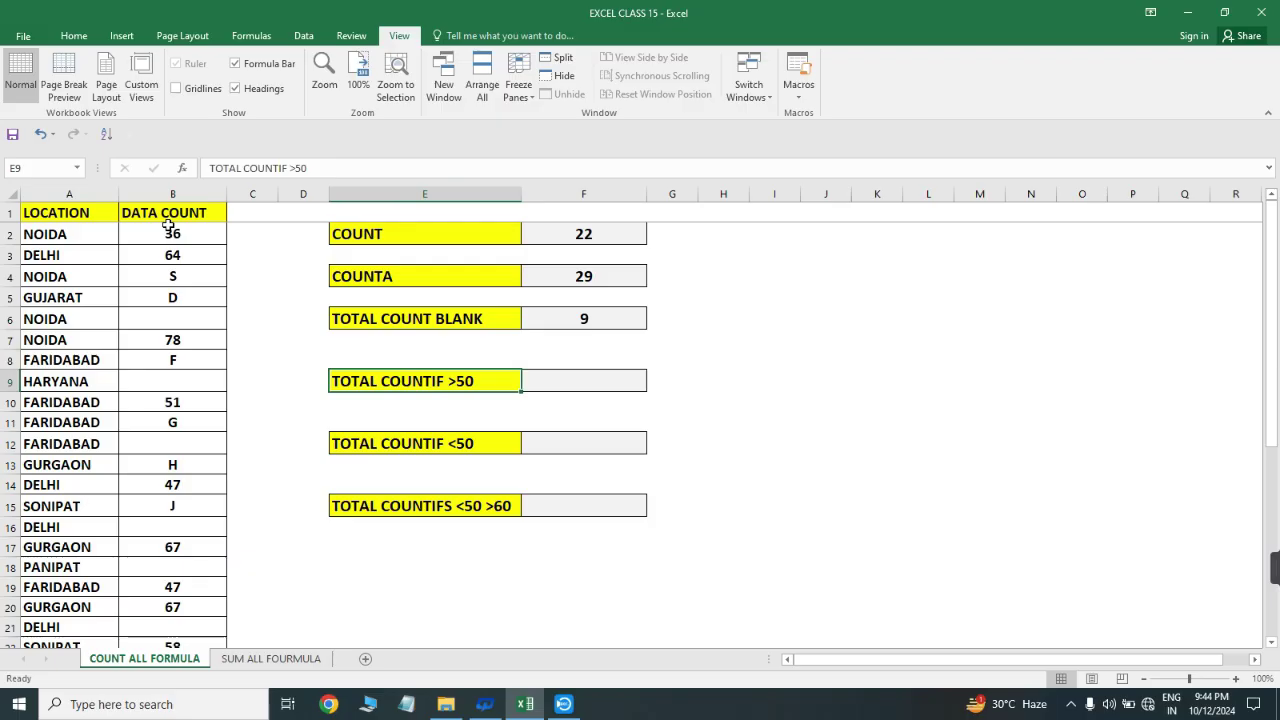
pyautogui.press('Right')
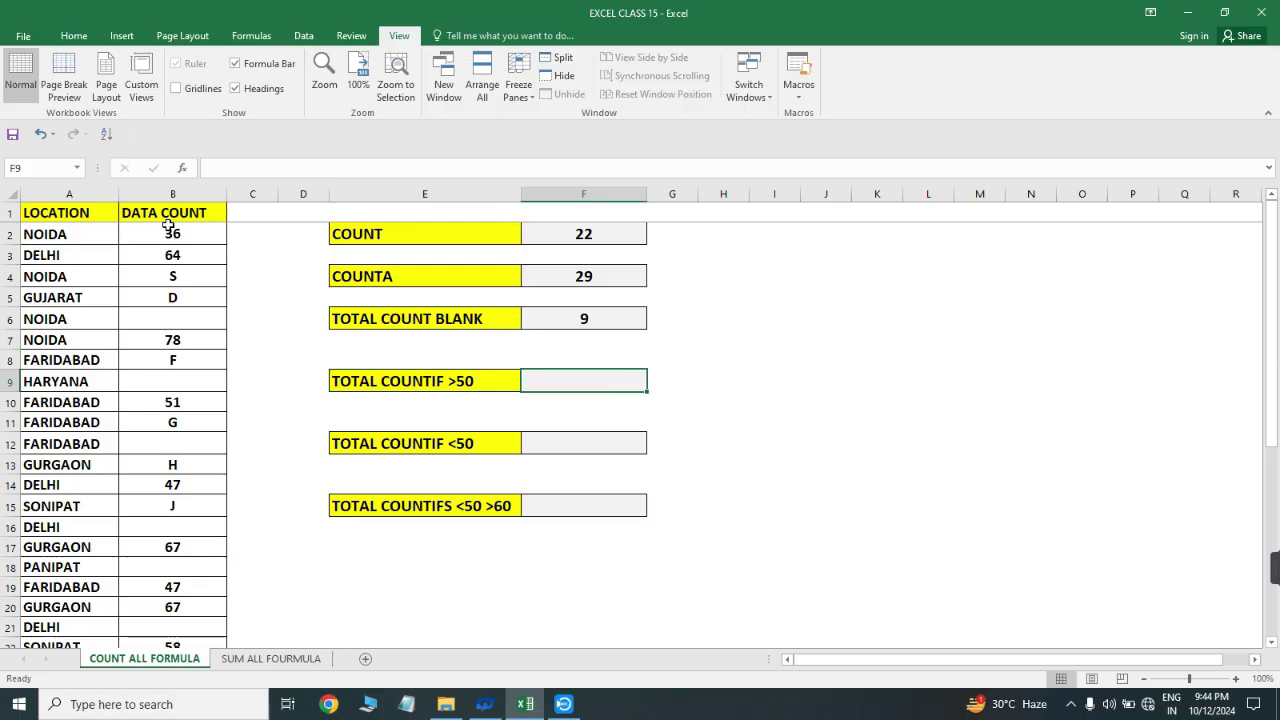
pyautogui.write('=COUN')
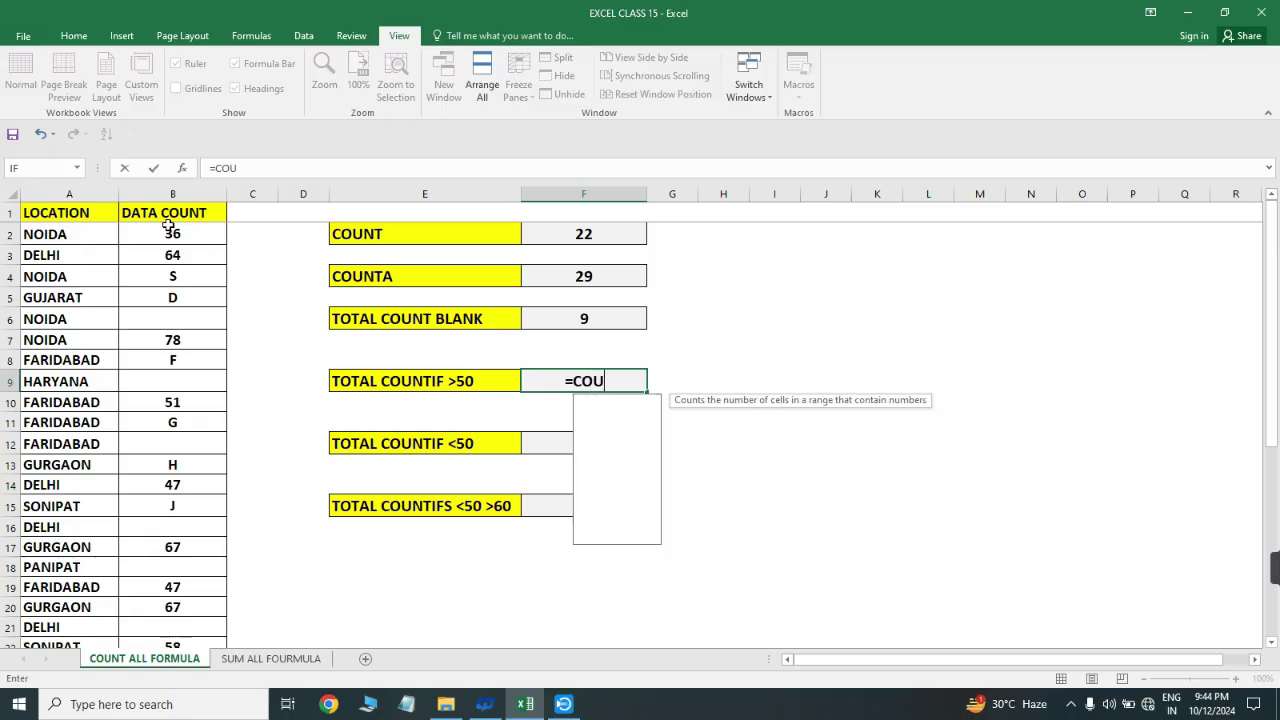
pyautogui.press('Down')
pyautogui.press('Down')
pyautogui.press('Down')
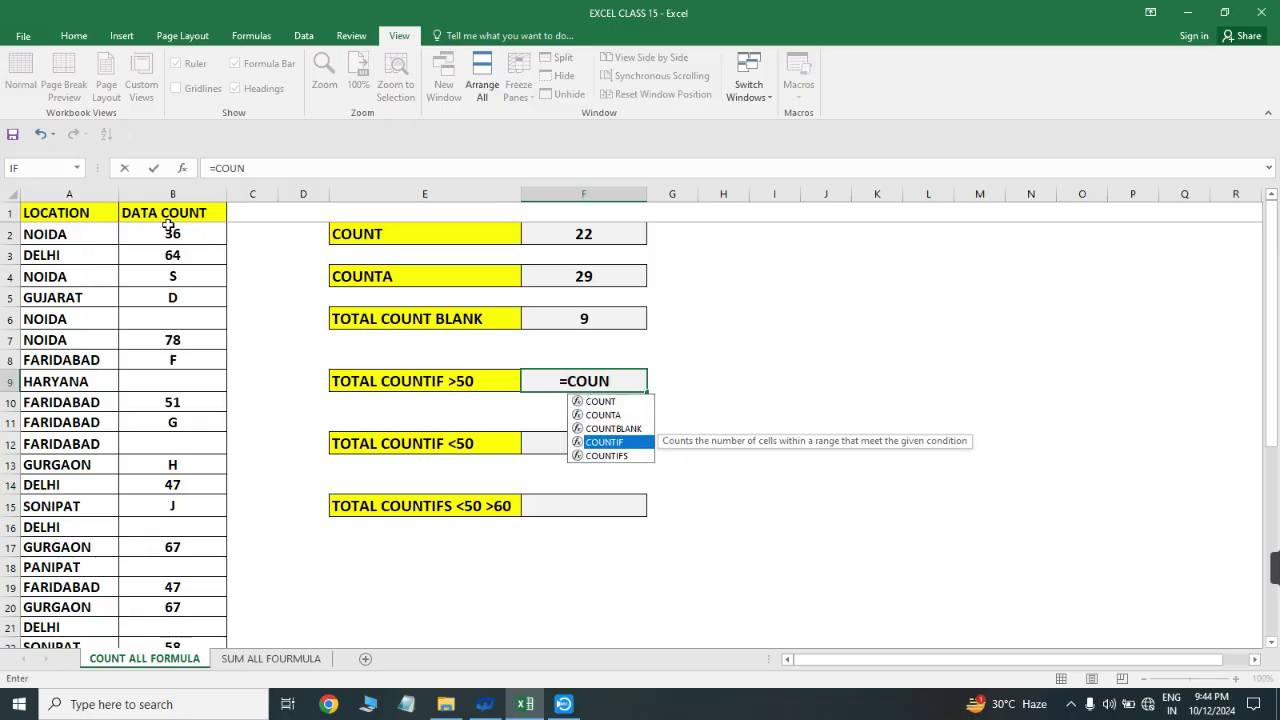
pyautogui.press('Tab')
pyautogui.press('Left')
pyautogui.press('Left')
pyautogui.press('Left')
pyautogui.press('Left')
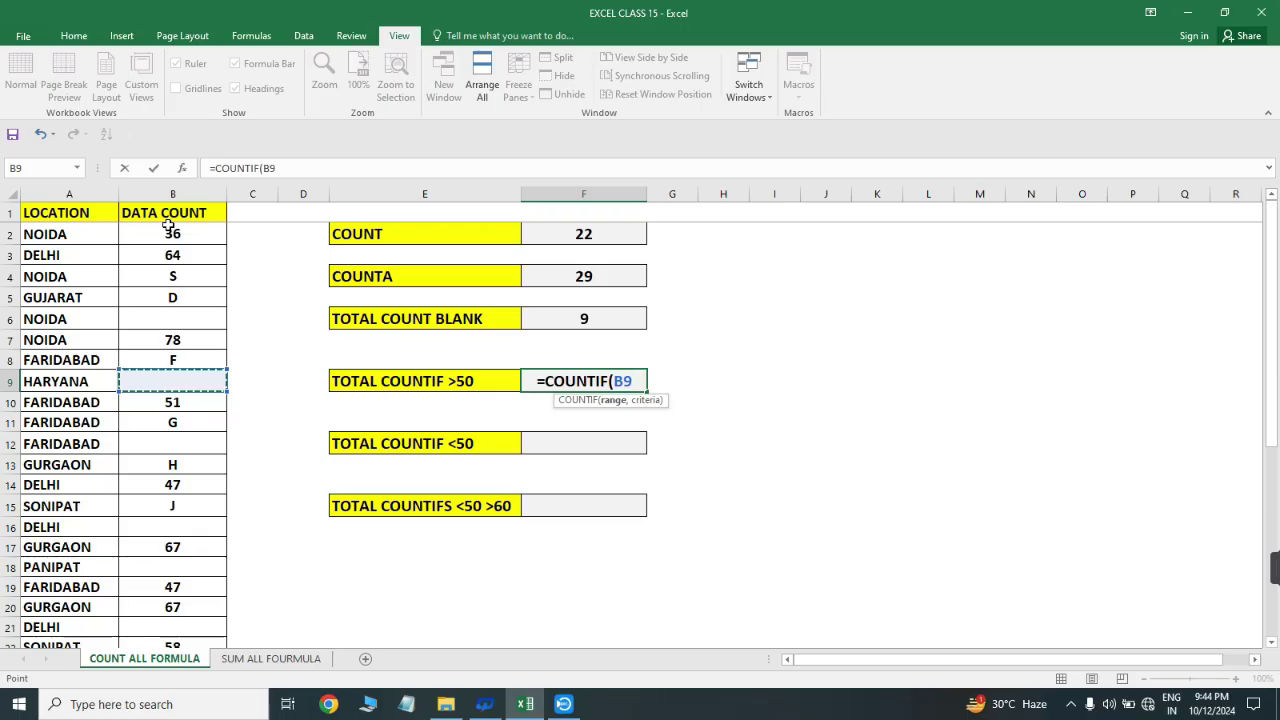
pyautogui.click(172, 197)
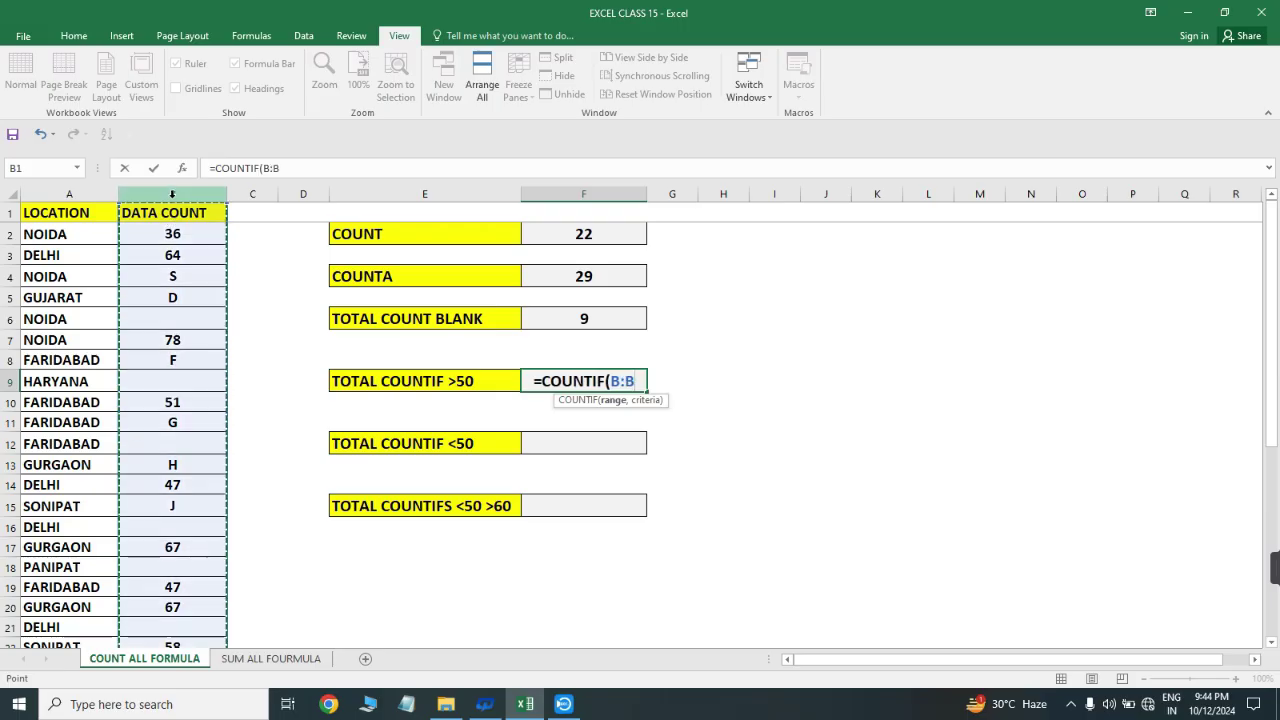
pyautogui.write(',')
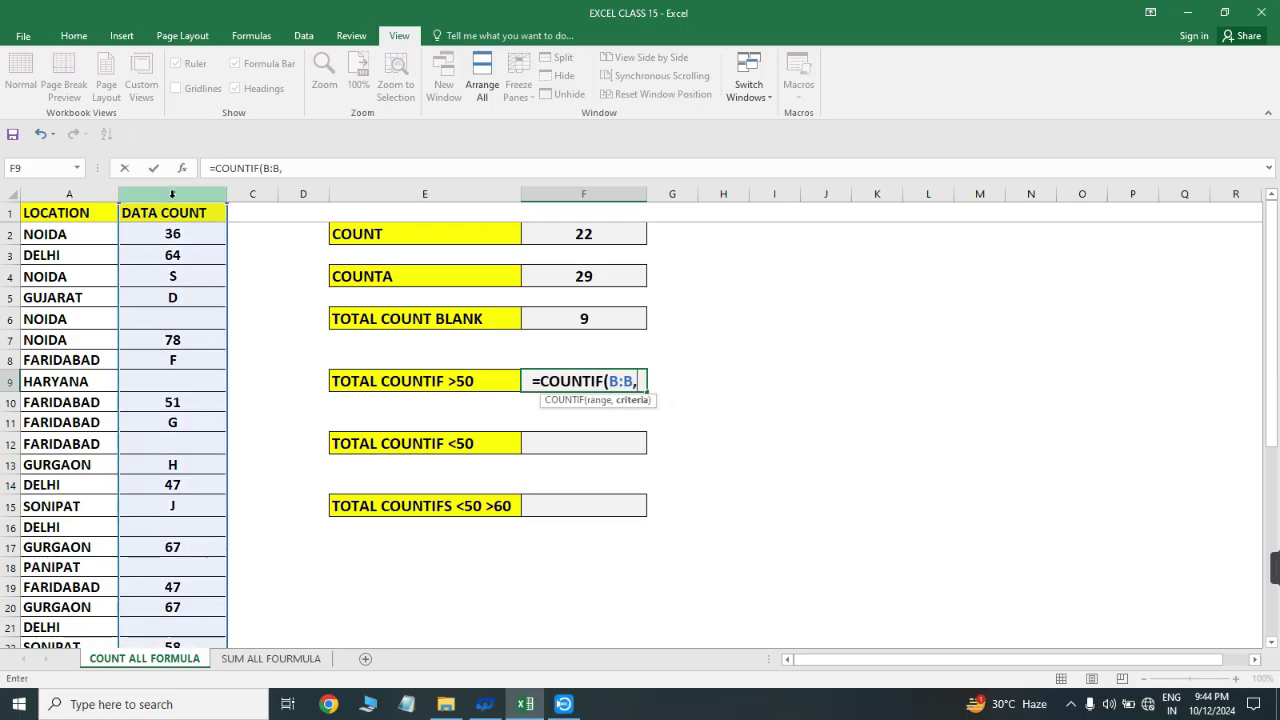
pyautogui.write('">')
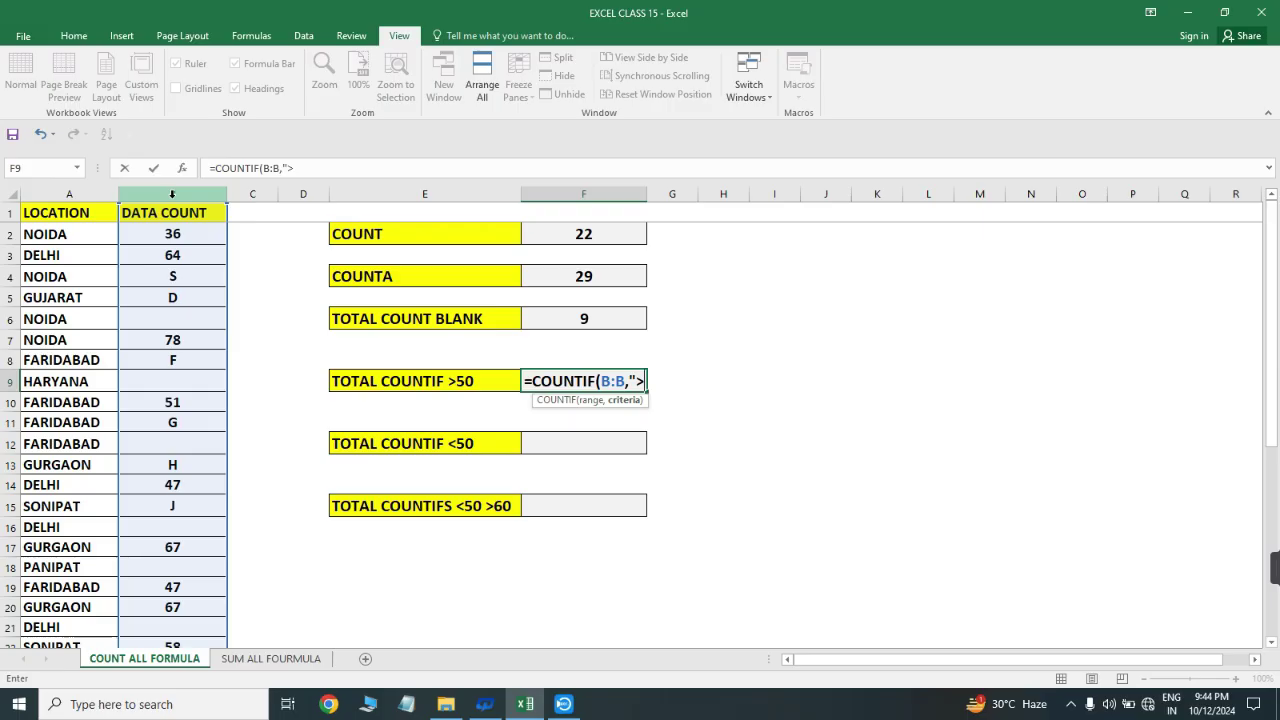
pyautogui.write('50')
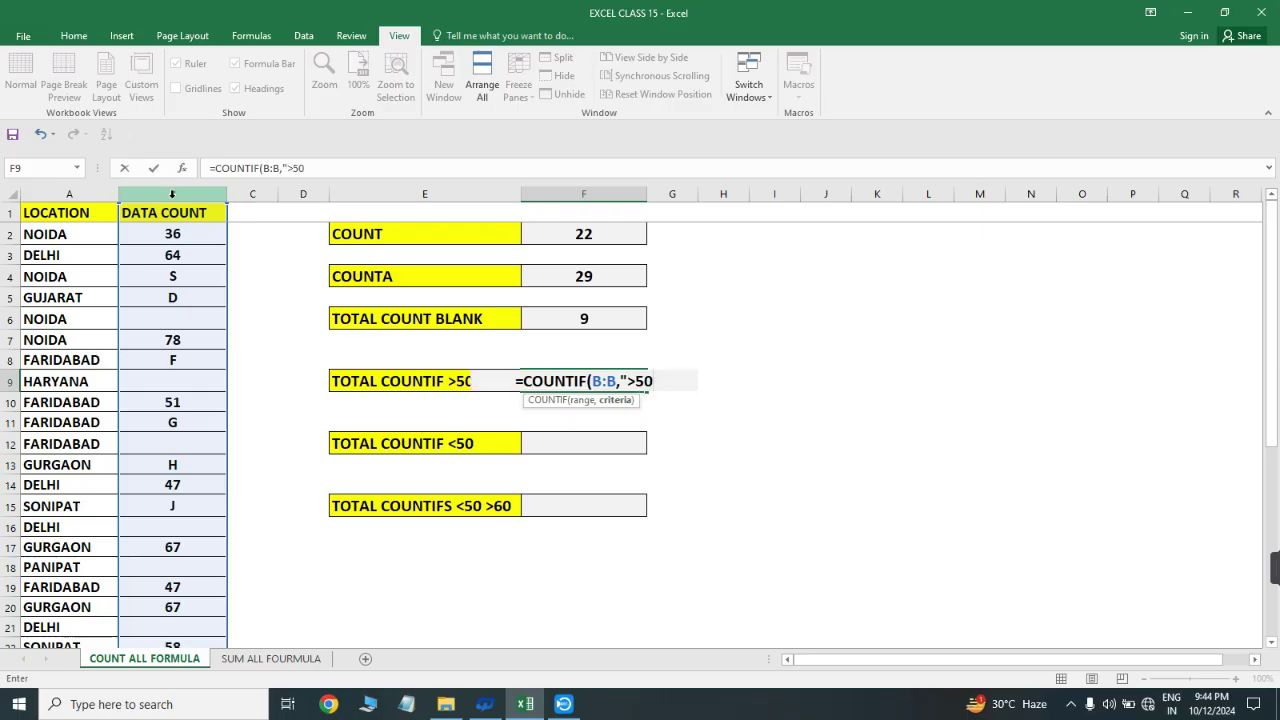
pyautogui.write('")')
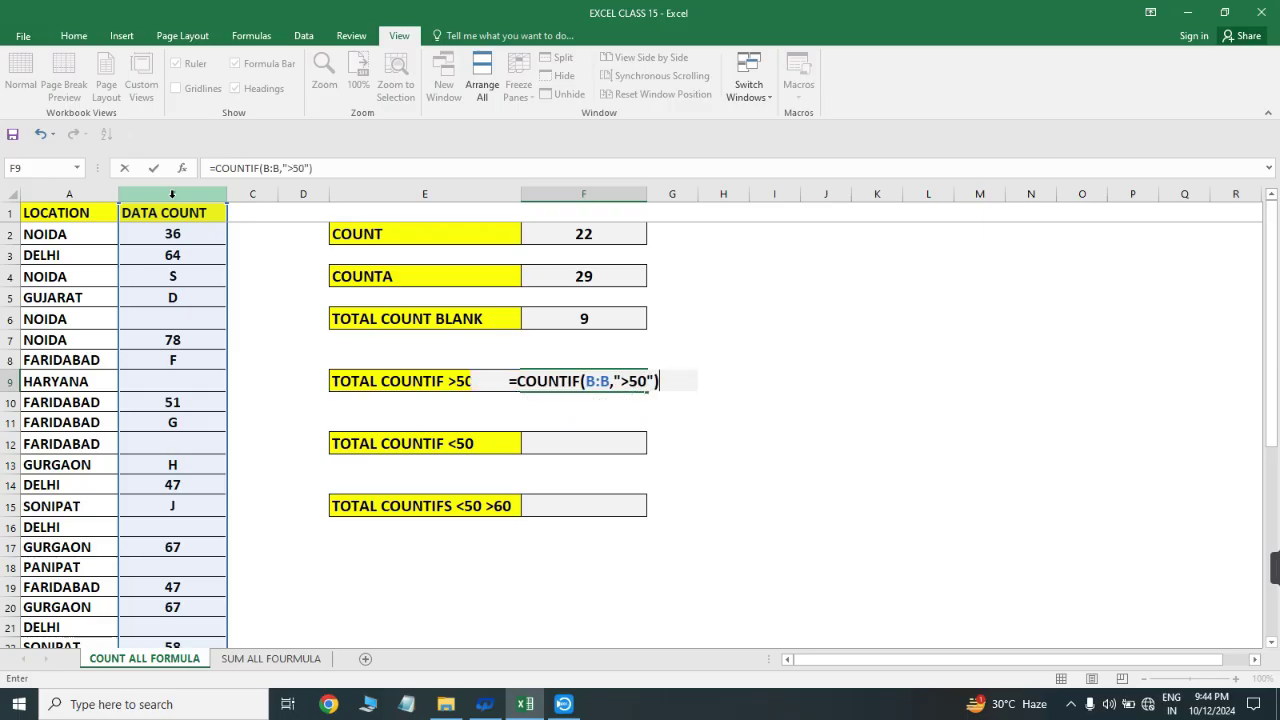
pyautogui.press('Return')
pyautogui.press('Up')
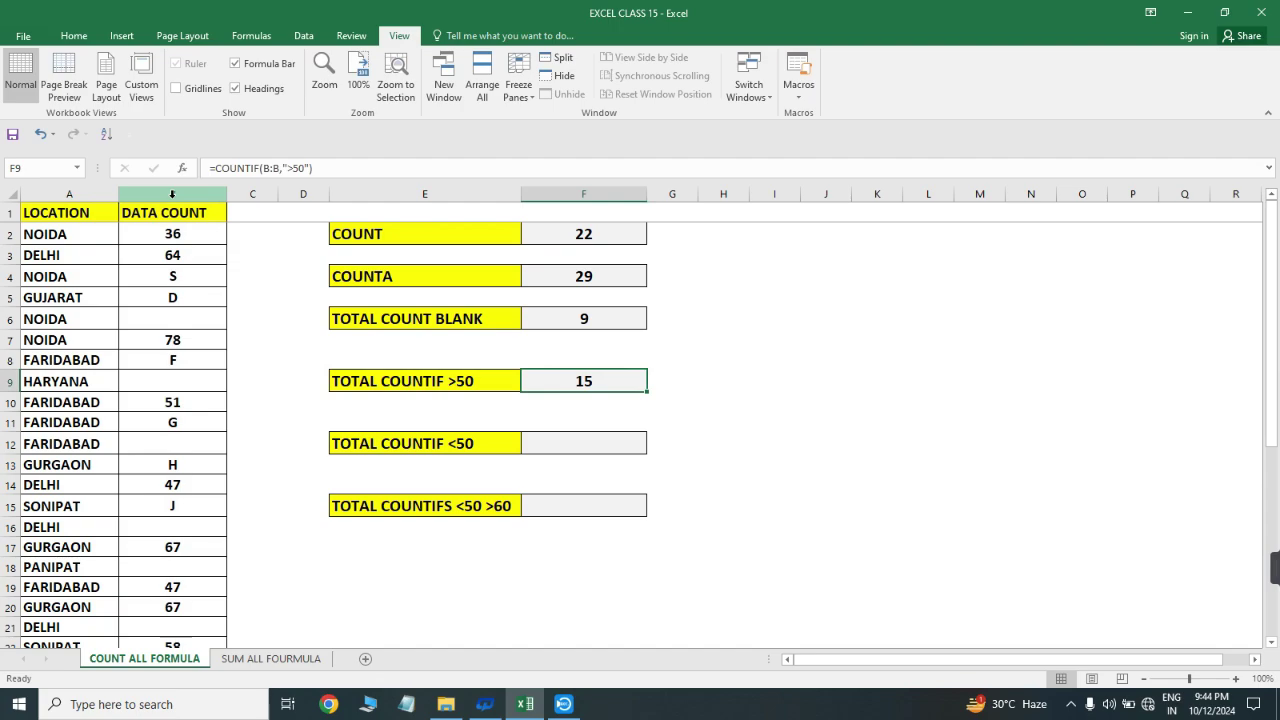
# - Enter =COUNTIF(B:B,"<50") in F12 to count the DATA COUNT values less than 50
pyautogui.press('Down')
pyautogui.press('Down')
pyautogui.press('Down')
pyautogui.press('Left')
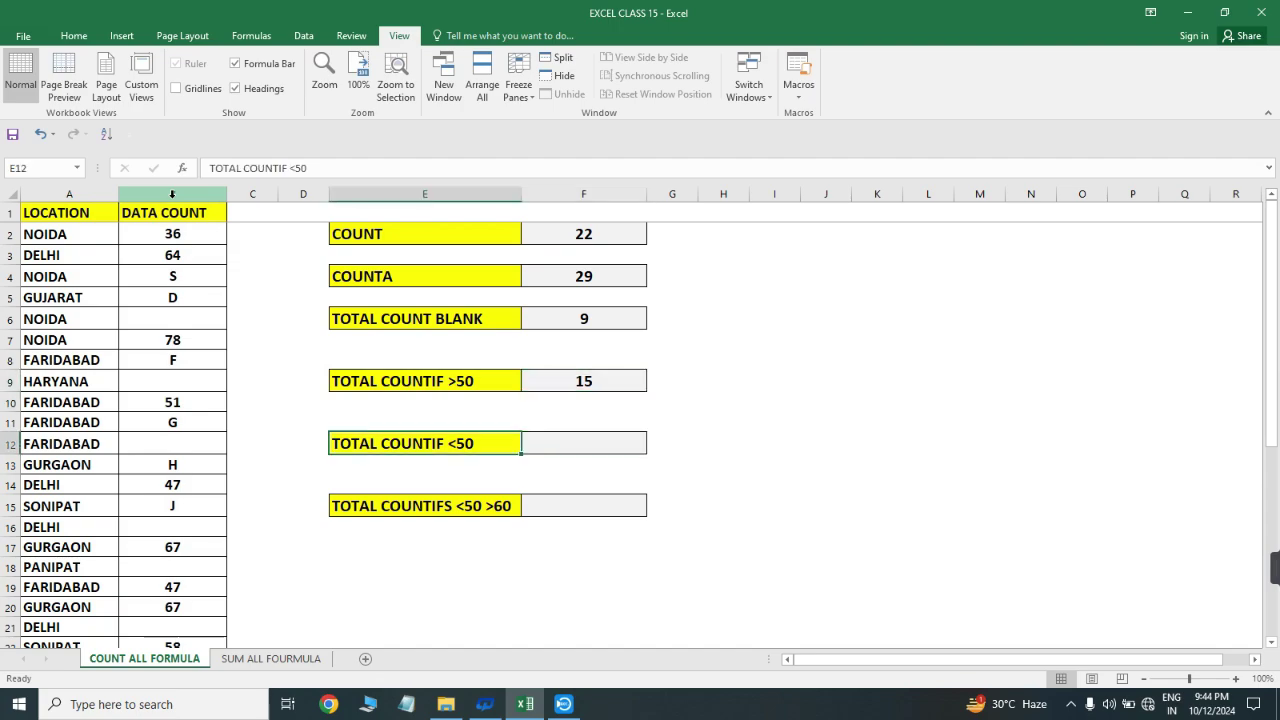
pyautogui.press('Right')
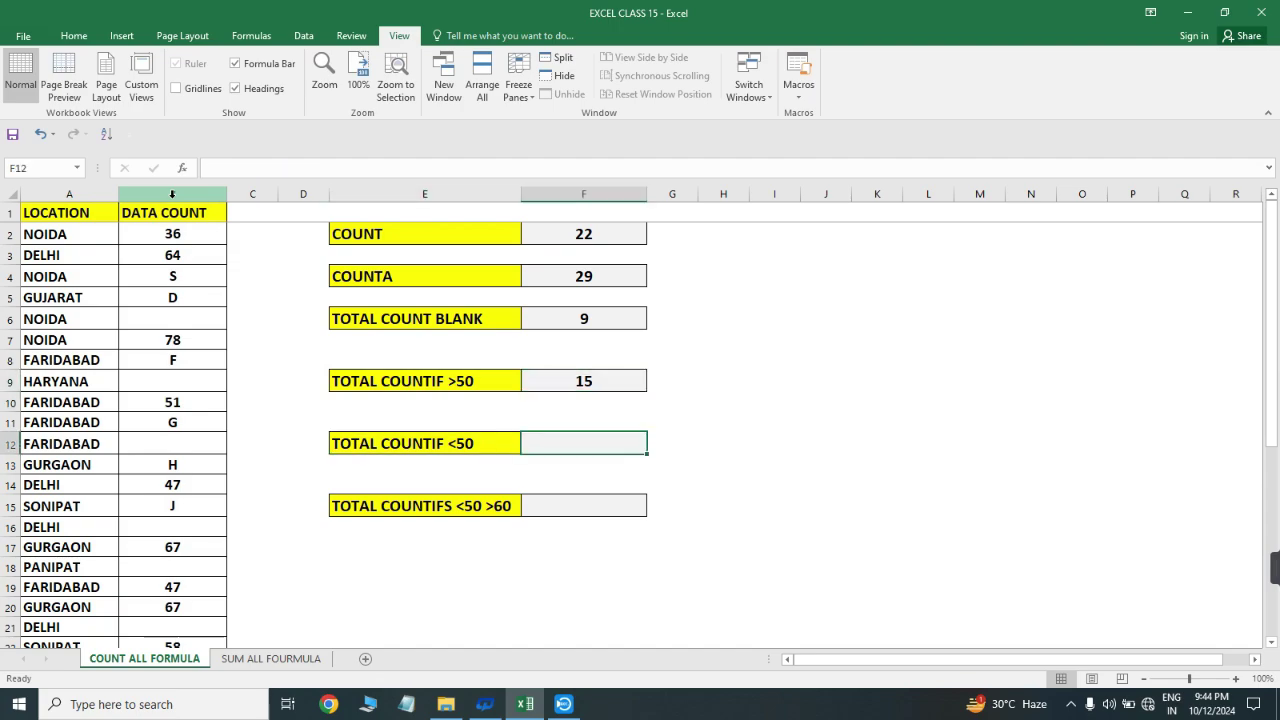
pyautogui.write('=COUN')
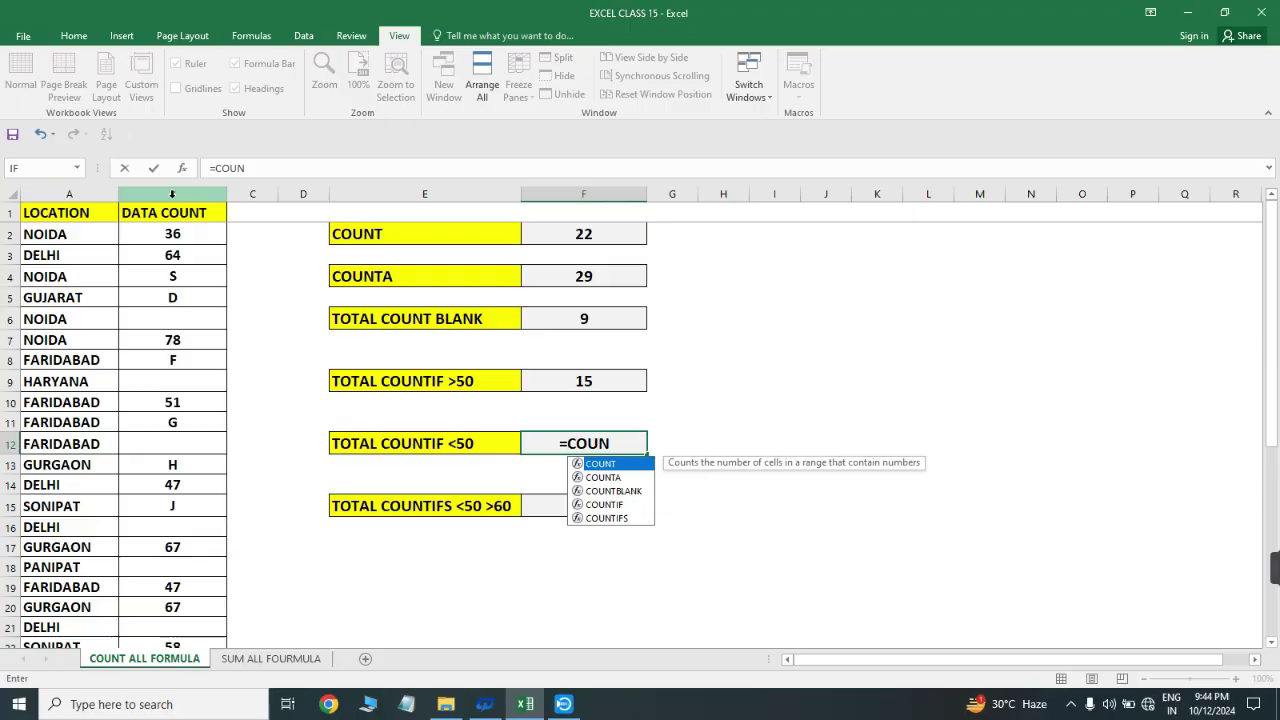
pyautogui.press('Down')
pyautogui.press('Down')
pyautogui.press('Down')
pyautogui.press('Tab')
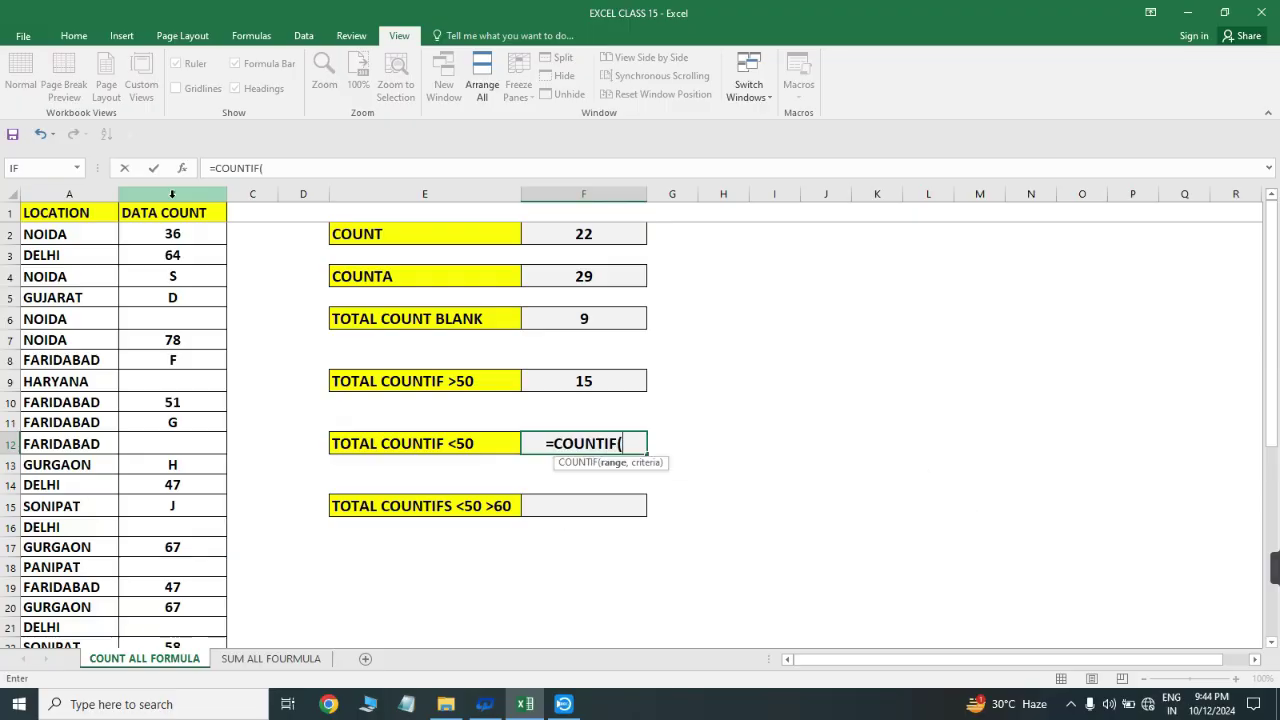
pyautogui.press('Left')
pyautogui.press('Left')
pyautogui.press('Left')
pyautogui.press('Left')
pyautogui.press('Left')
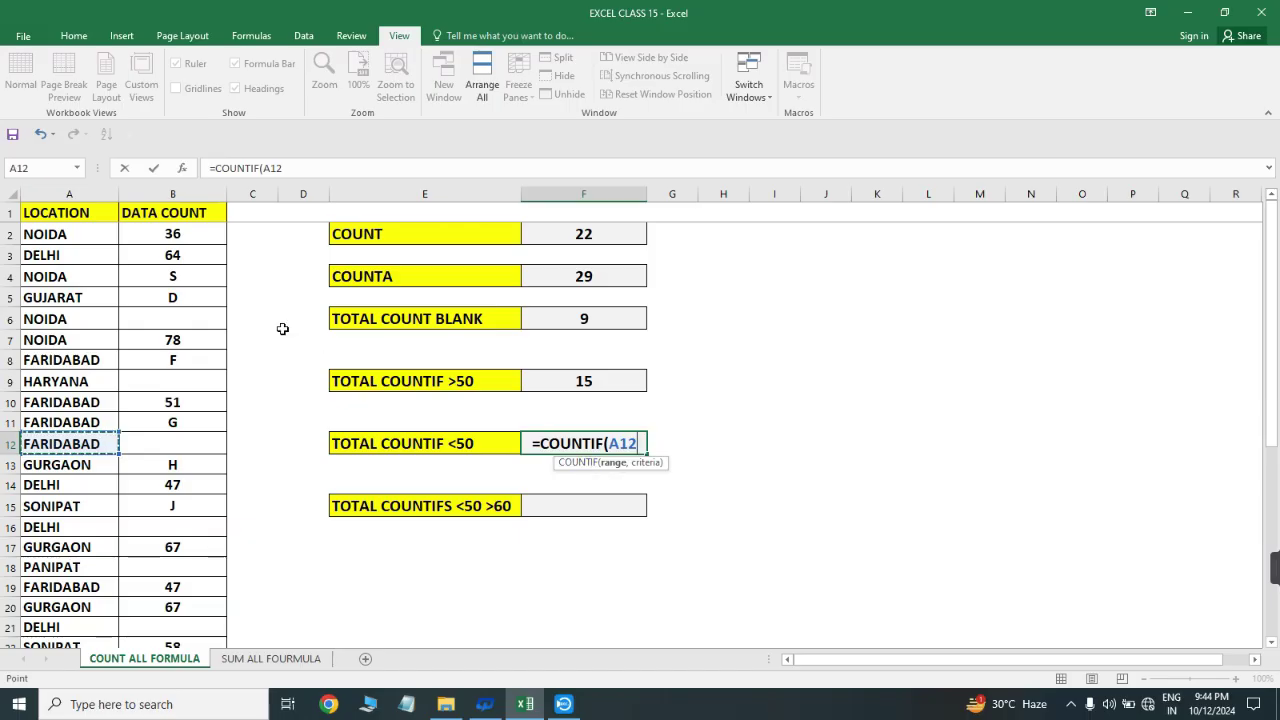
pyautogui.click(183, 193)
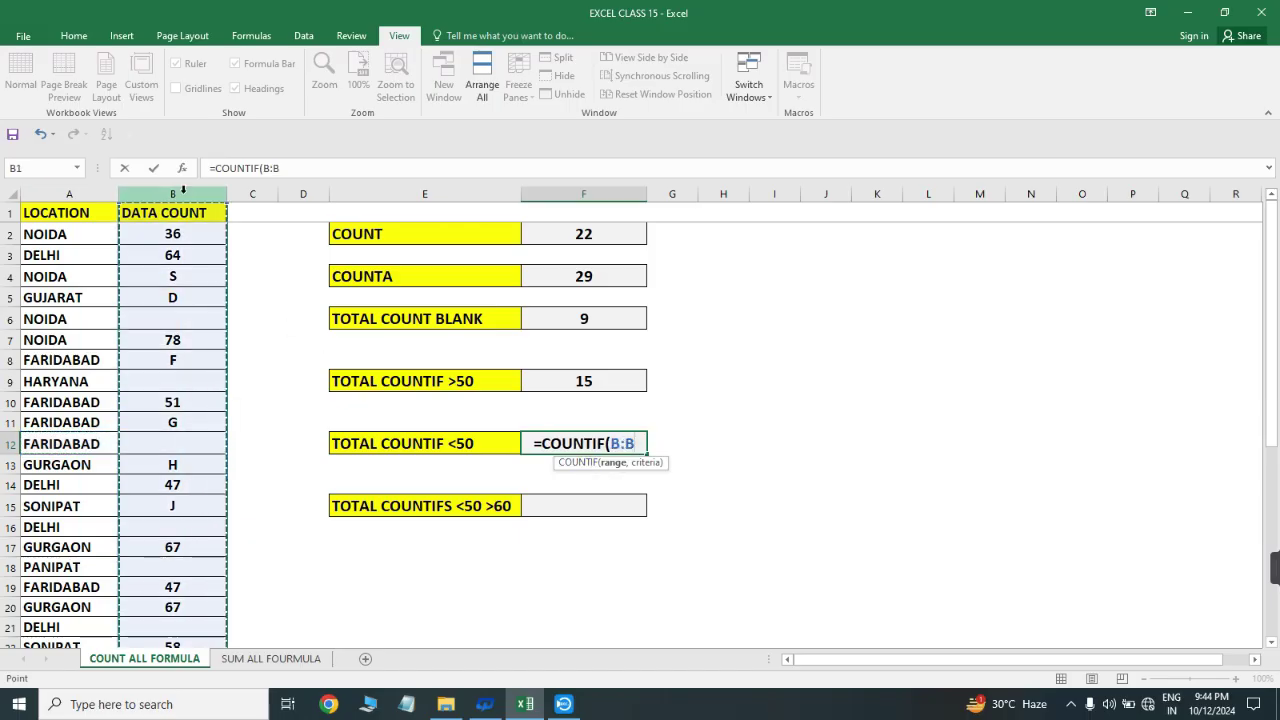
pyautogui.write(',')
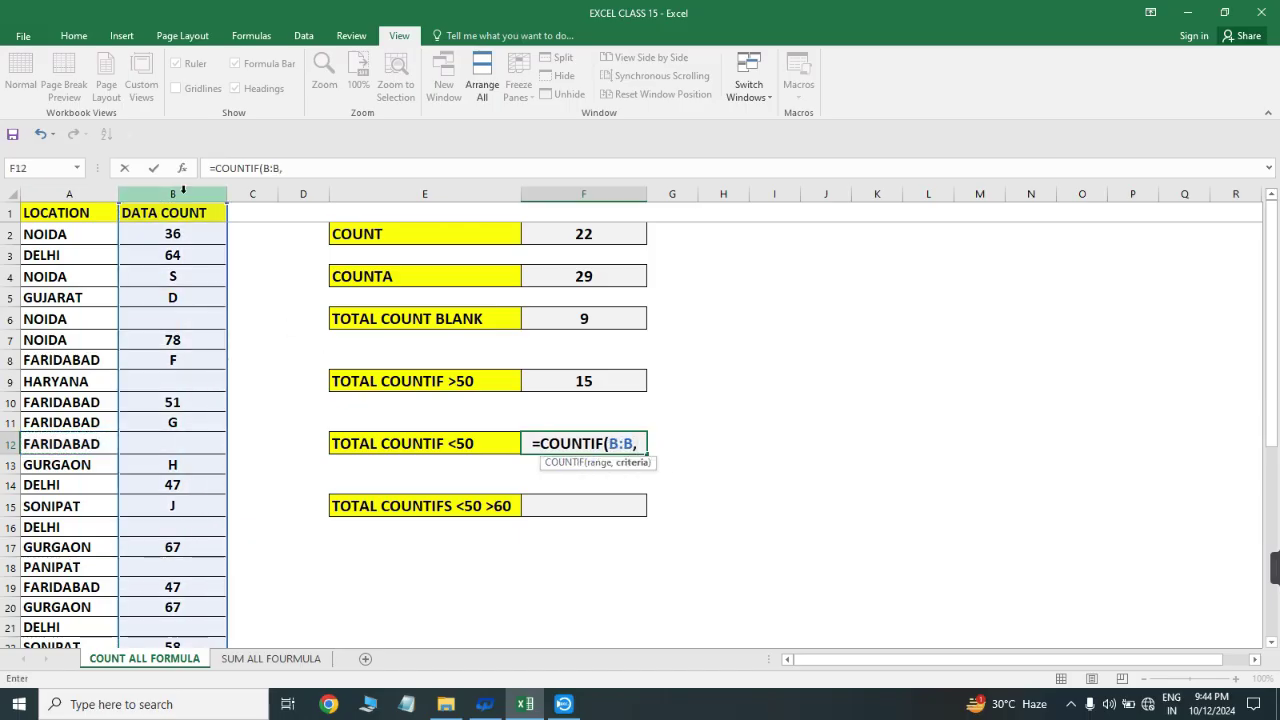
pyautogui.write('"')
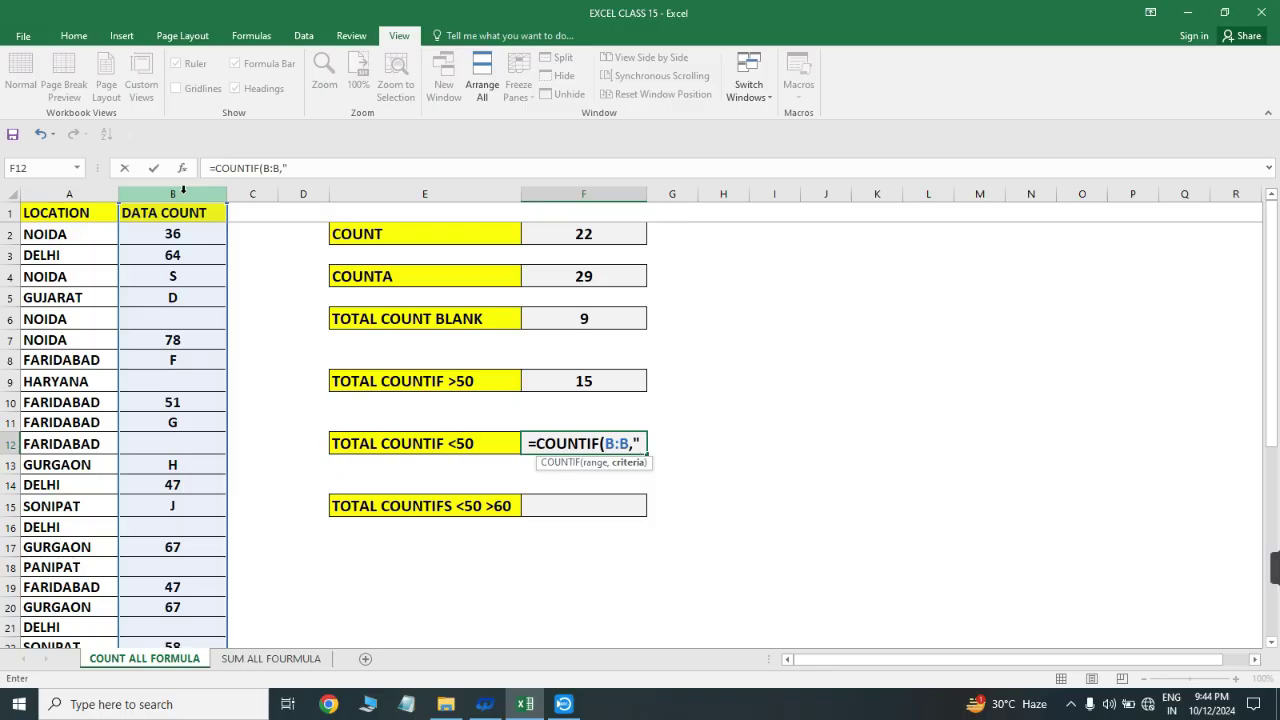
pyautogui.write('<')
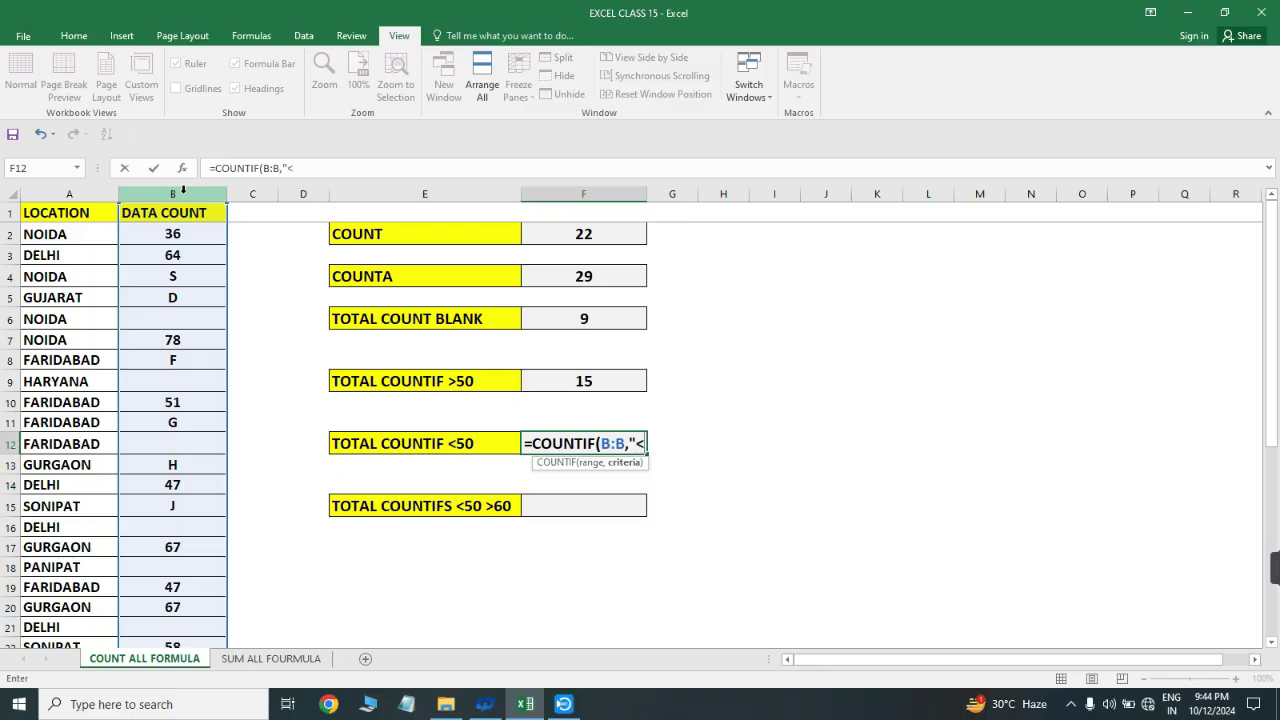
pyautogui.write('50')
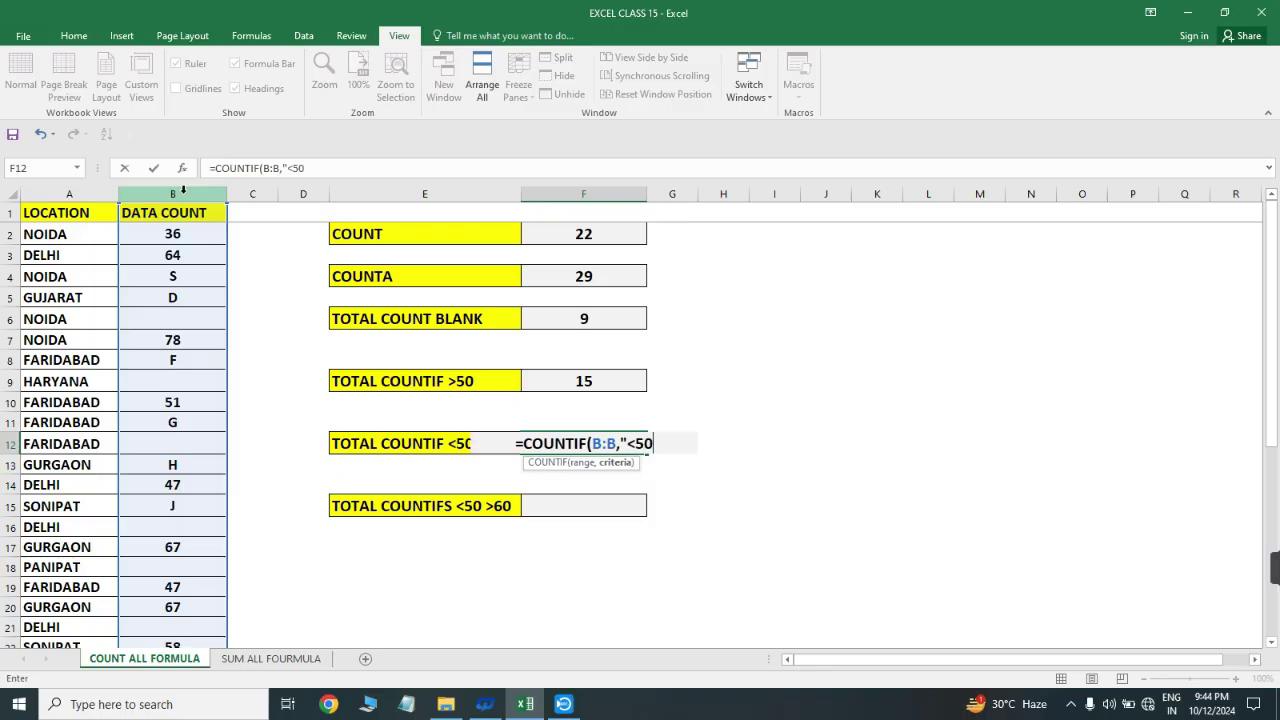
pyautogui.write('")')
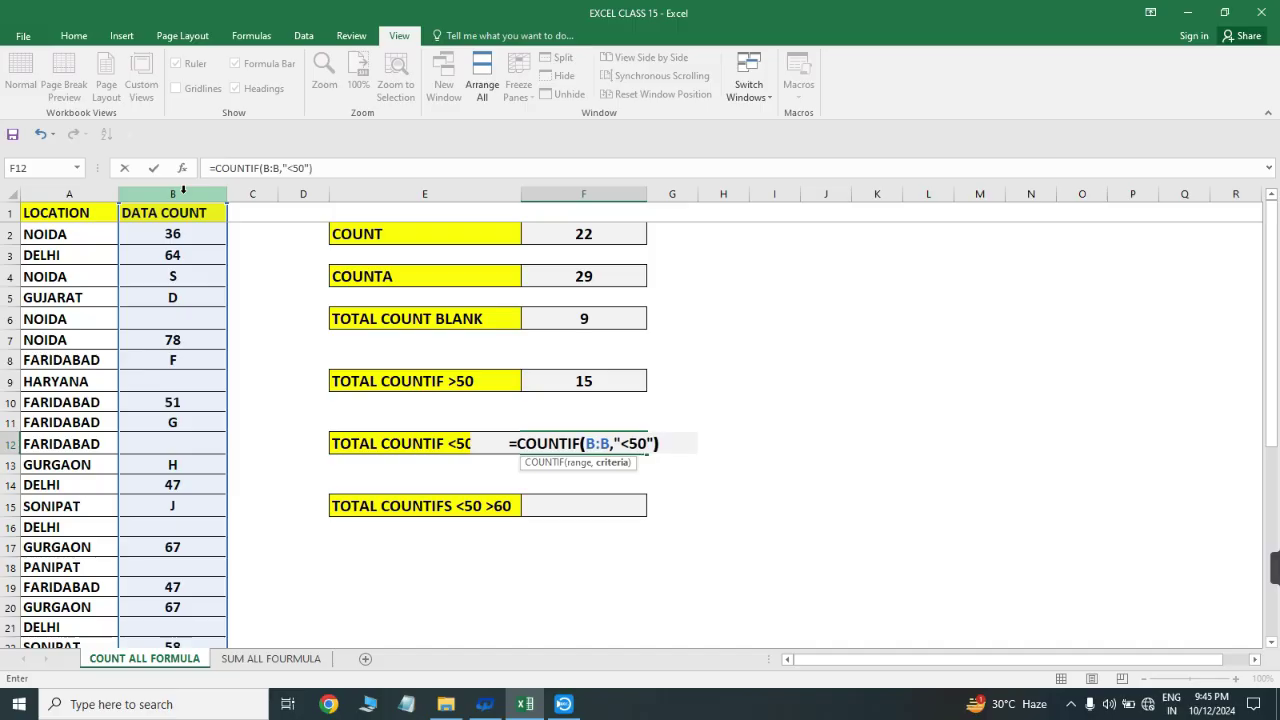
pyautogui.press('Return')
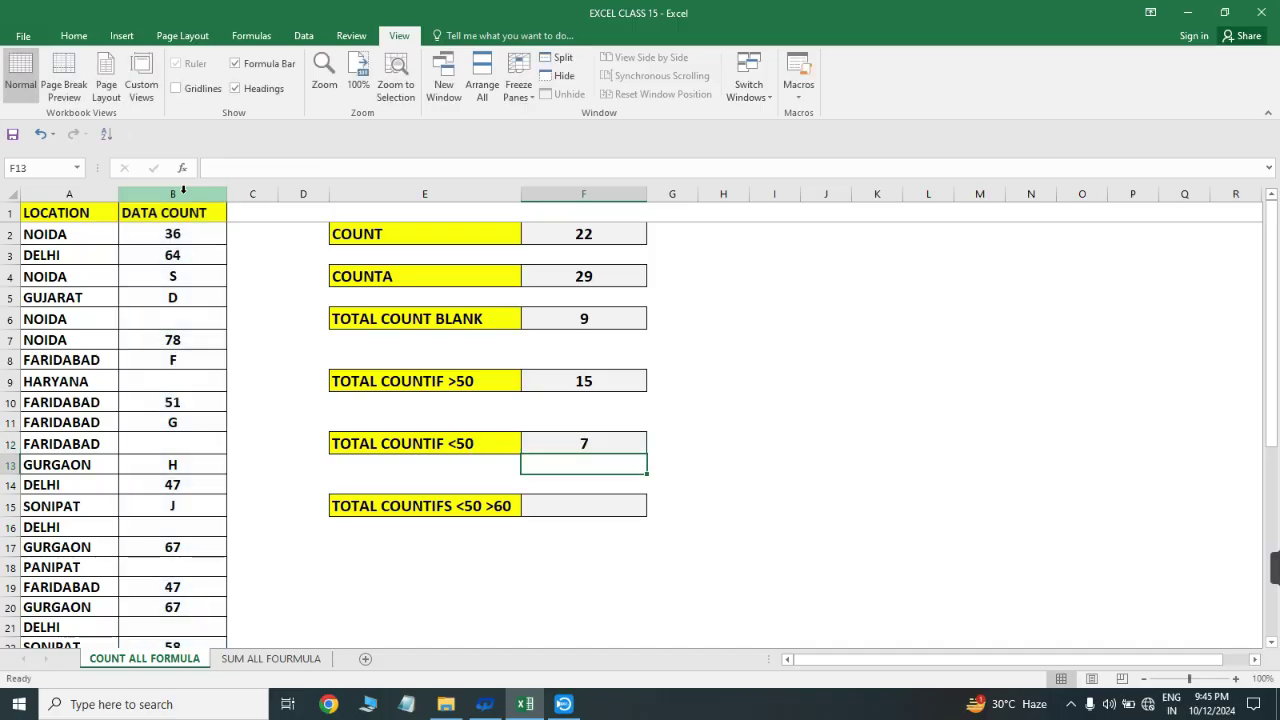
pyautogui.press('Up')
# - Compare the single-condition COUNTIF labels in E9 and E12 with the two-condition COUNTIFS label in E15
pyautogui.press('Down')
pyautogui.press('Down')
pyautogui.press('Down')
pyautogui.press('Left')
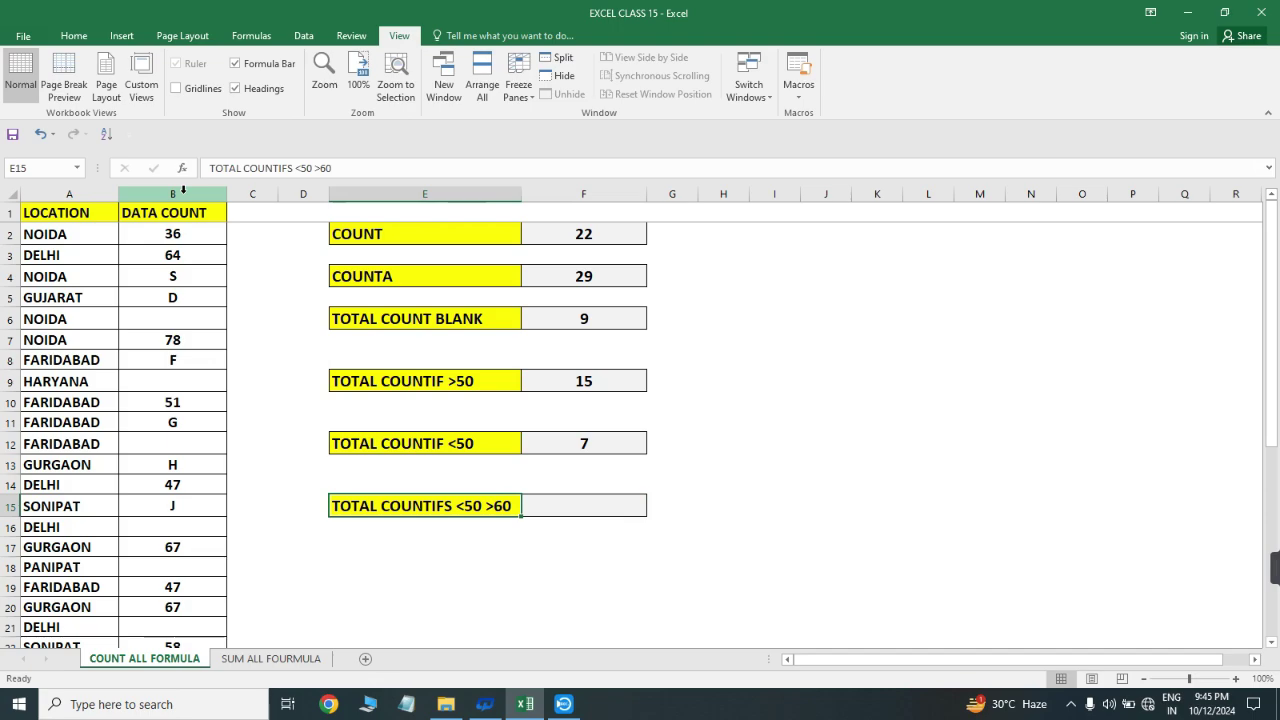
pyautogui.press('Left')
pyautogui.press('Right')
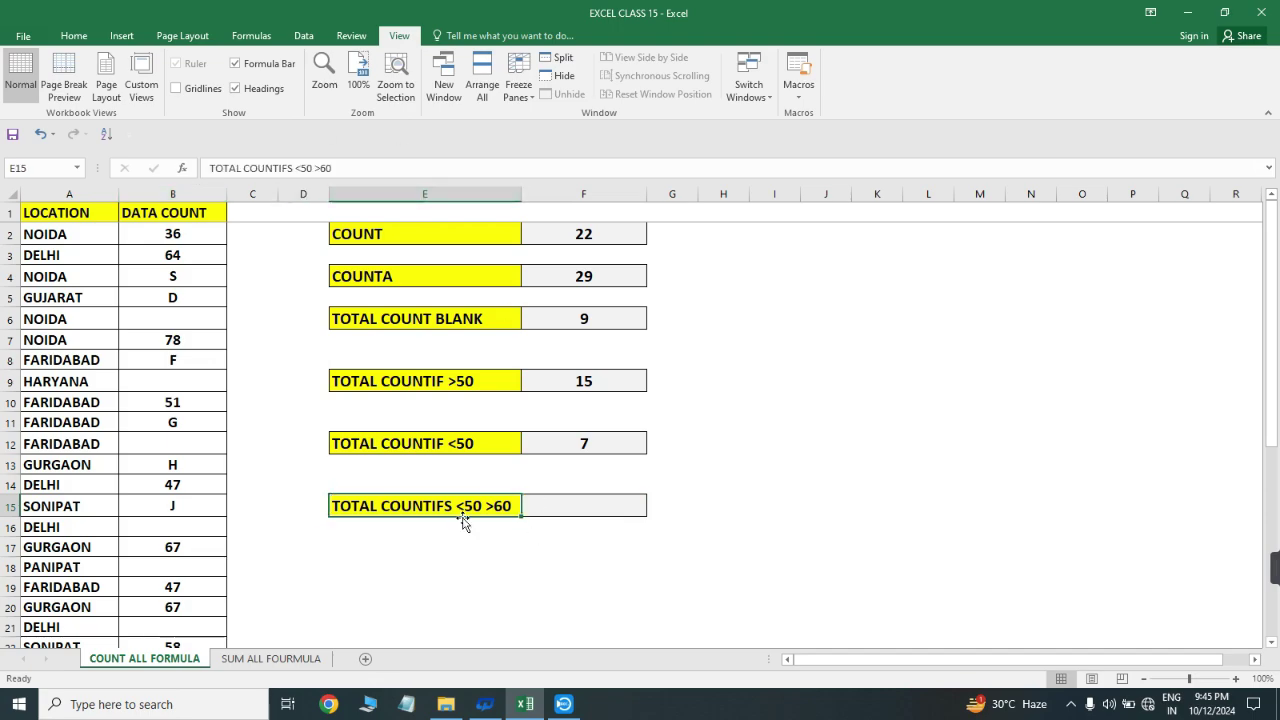
pyautogui.click(495, 385)
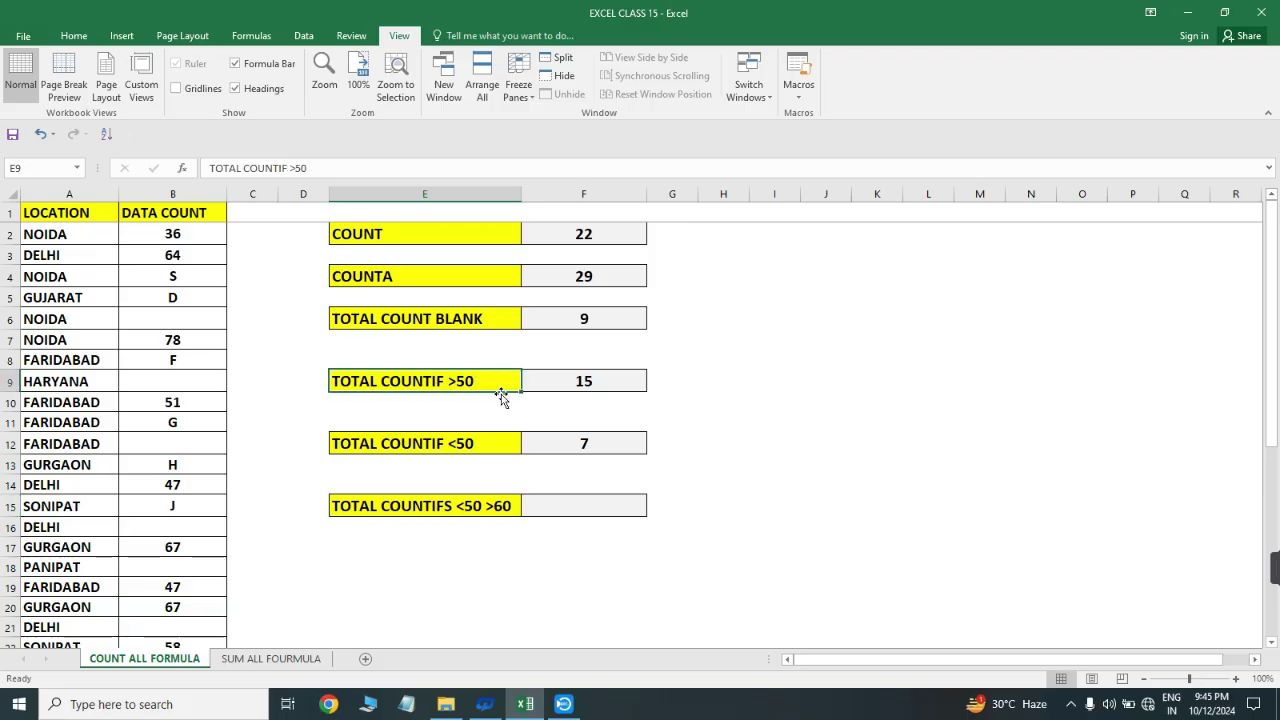
pyautogui.click(484, 446)
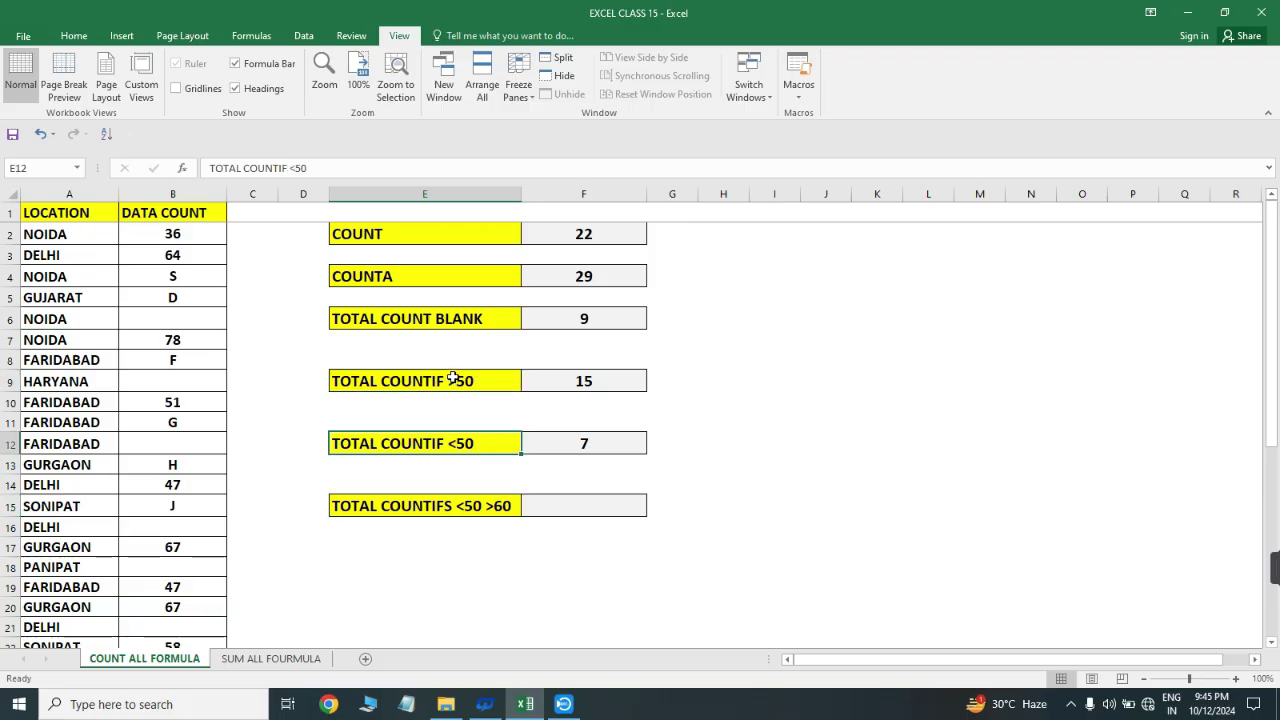
pyautogui.moveTo(452, 379); pyautogui.dragTo(468, 464)
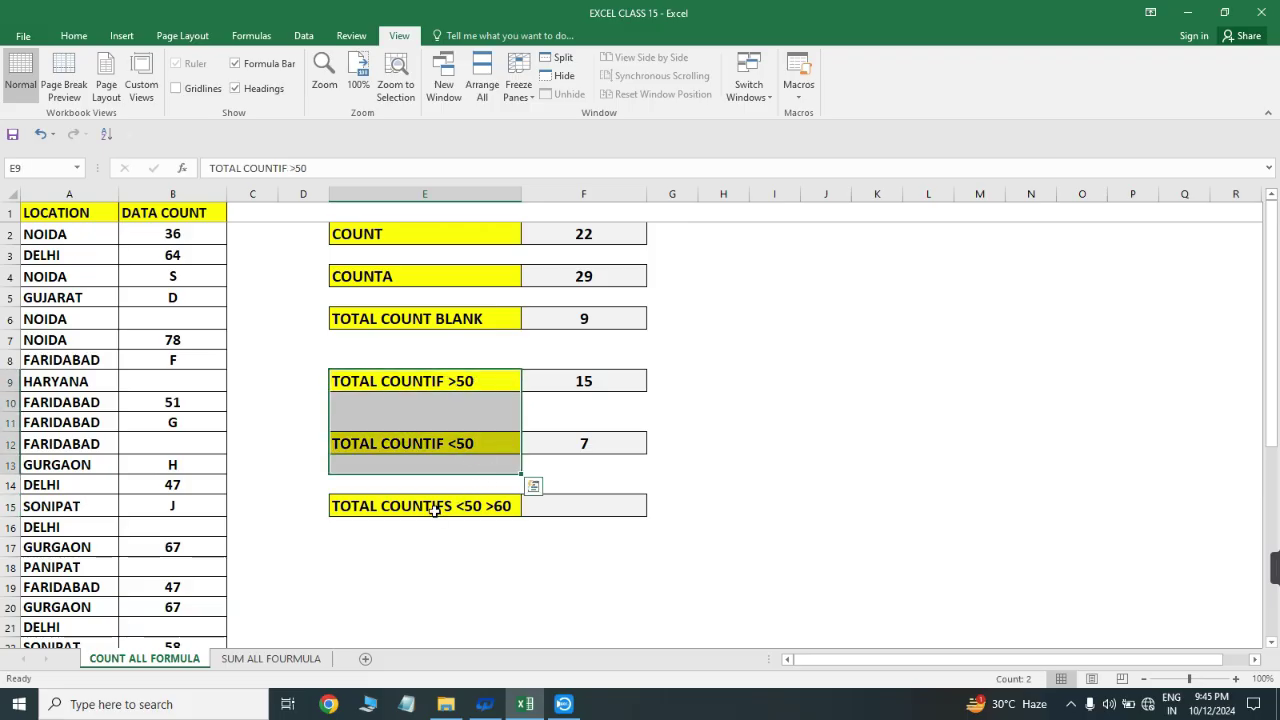
pyautogui.click(529, 406)
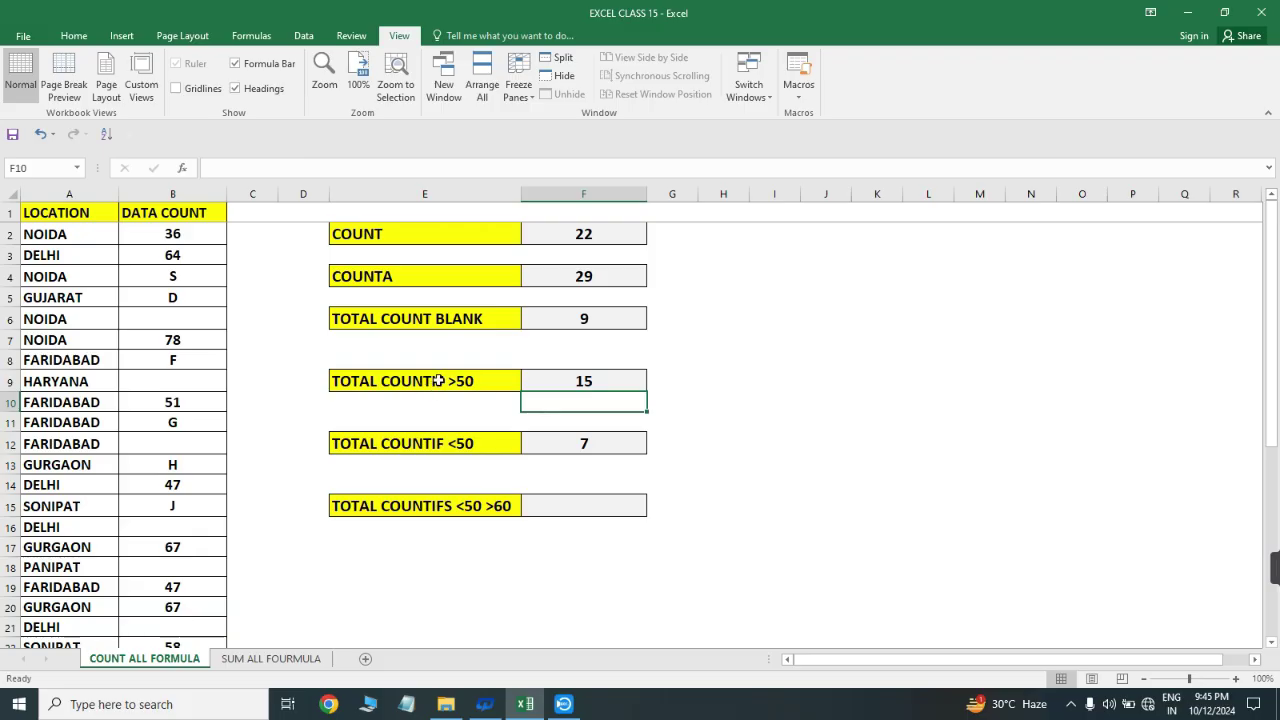
pyautogui.moveTo(435, 383); pyautogui.dragTo(456, 444)
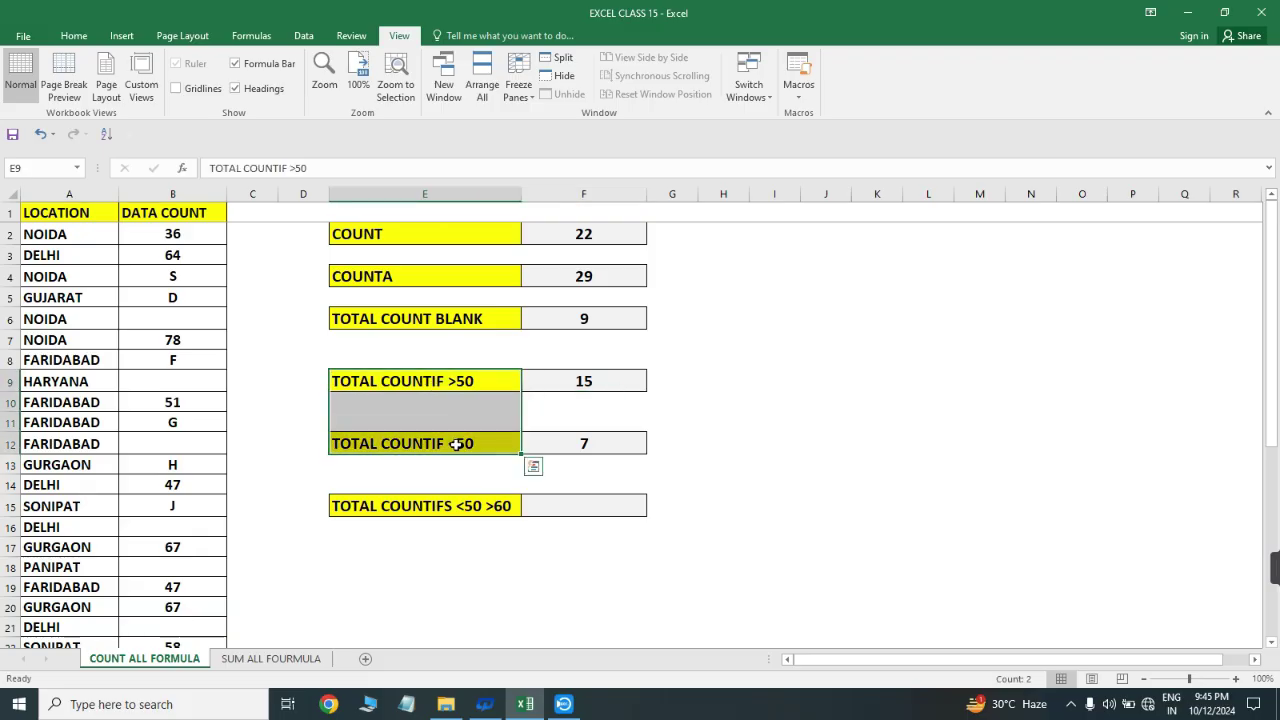
pyautogui.click(485, 506)
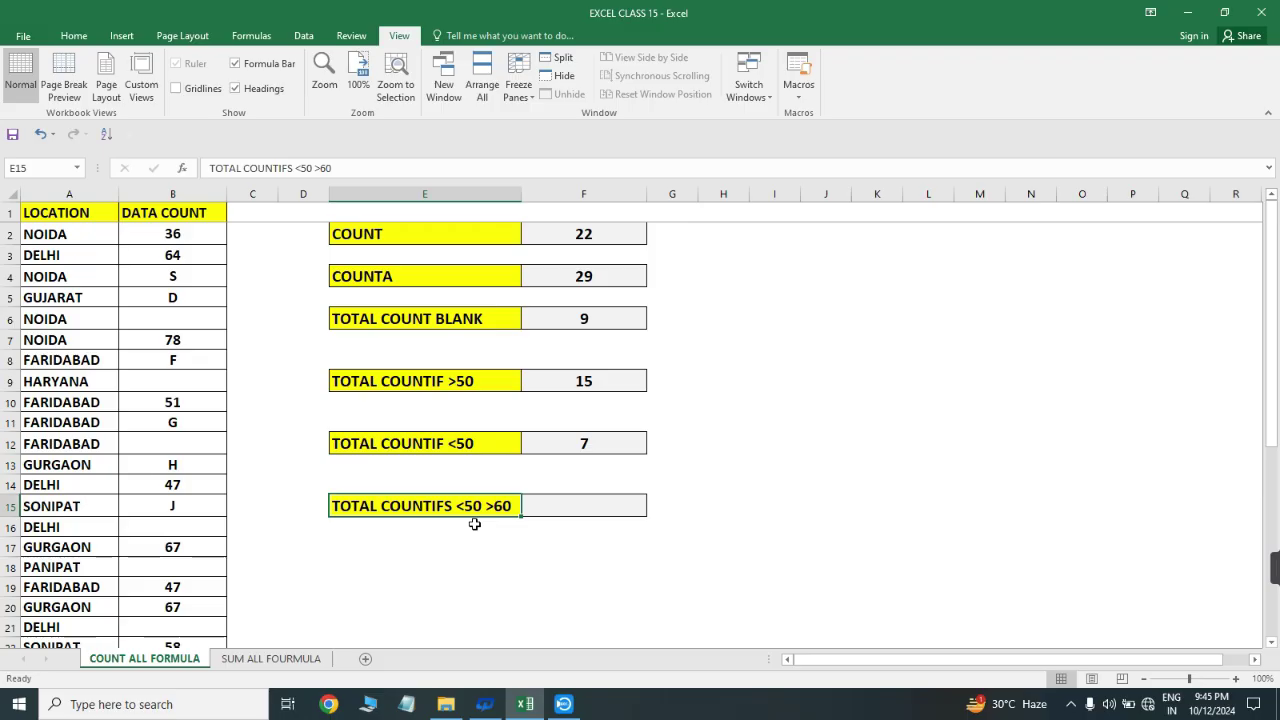
pyautogui.click(475, 524)
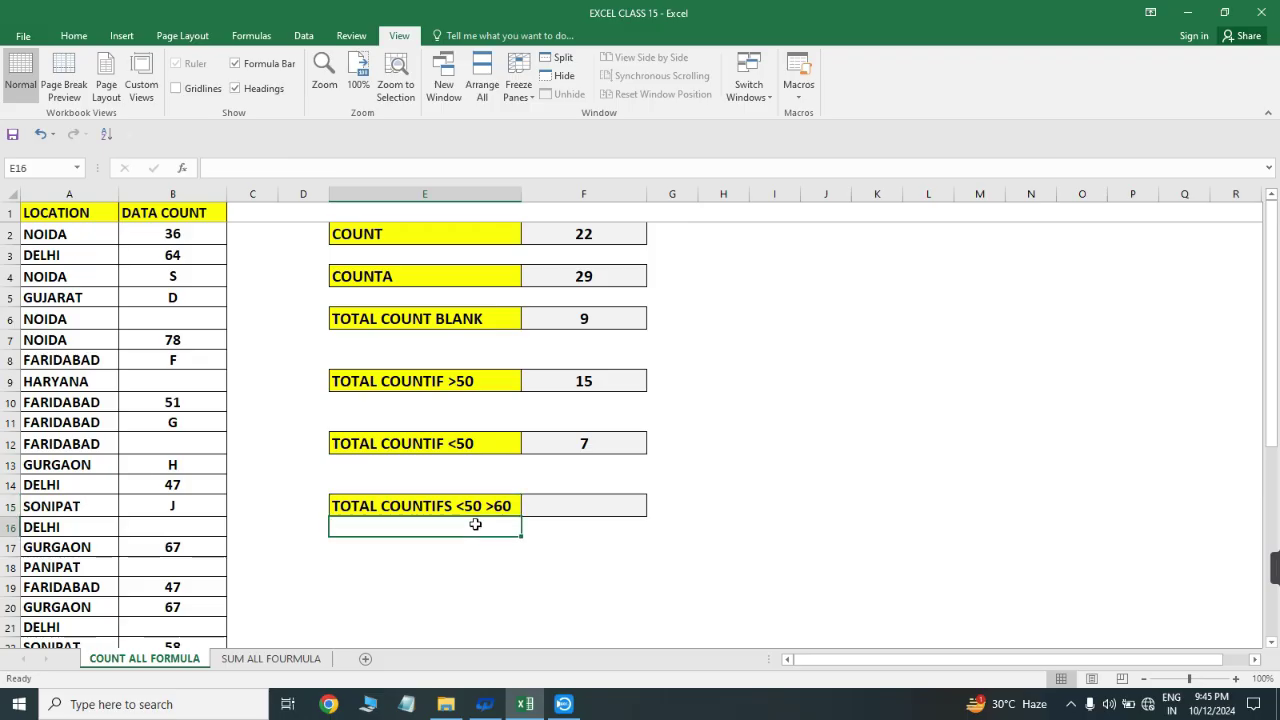
# - Change the criteria in the E15 label so it reads TOTAL COUNTIFS >30<70
pyautogui.click(470, 505)
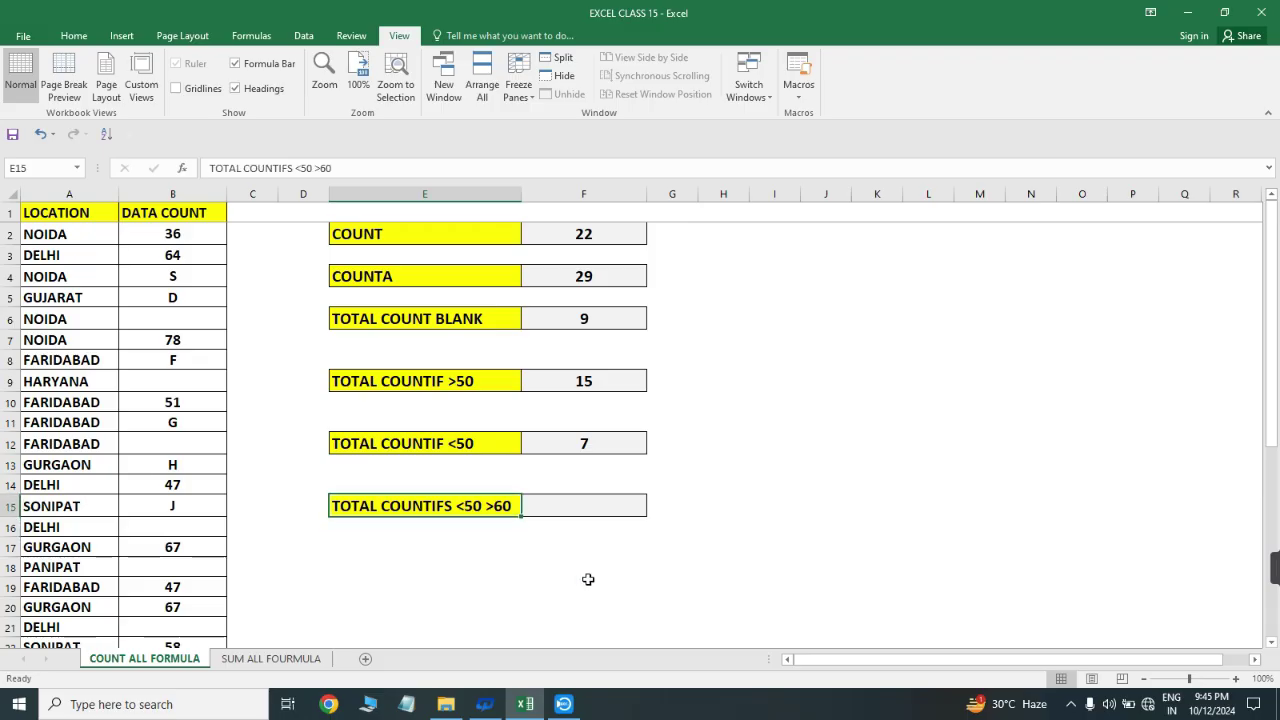
pyautogui.press('F2')
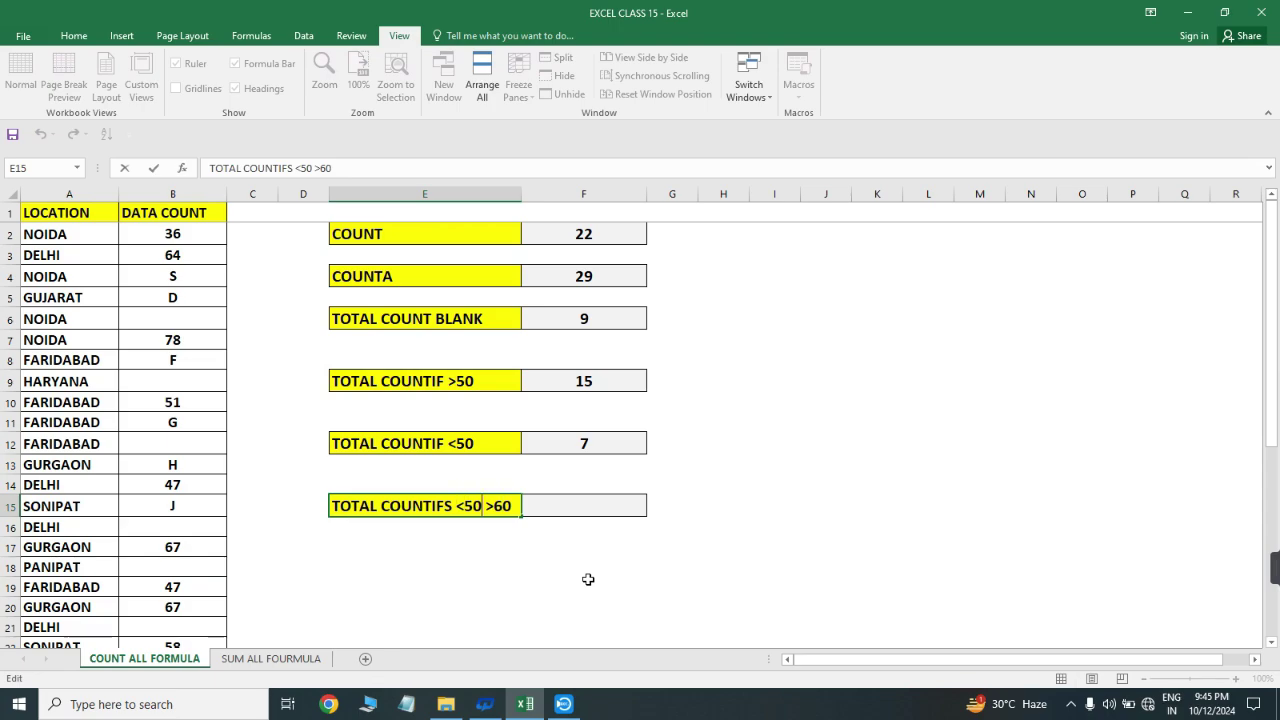
pyautogui.press('Escape')
pyautogui.press('F2')
pyautogui.press('BackSpace')
pyautogui.press('BackSpace')
pyautogui.press('BackSpace')
pyautogui.press('BackSpace')
pyautogui.press('BackSpace')
pyautogui.press('BackSpace')
pyautogui.press('BackSpace')
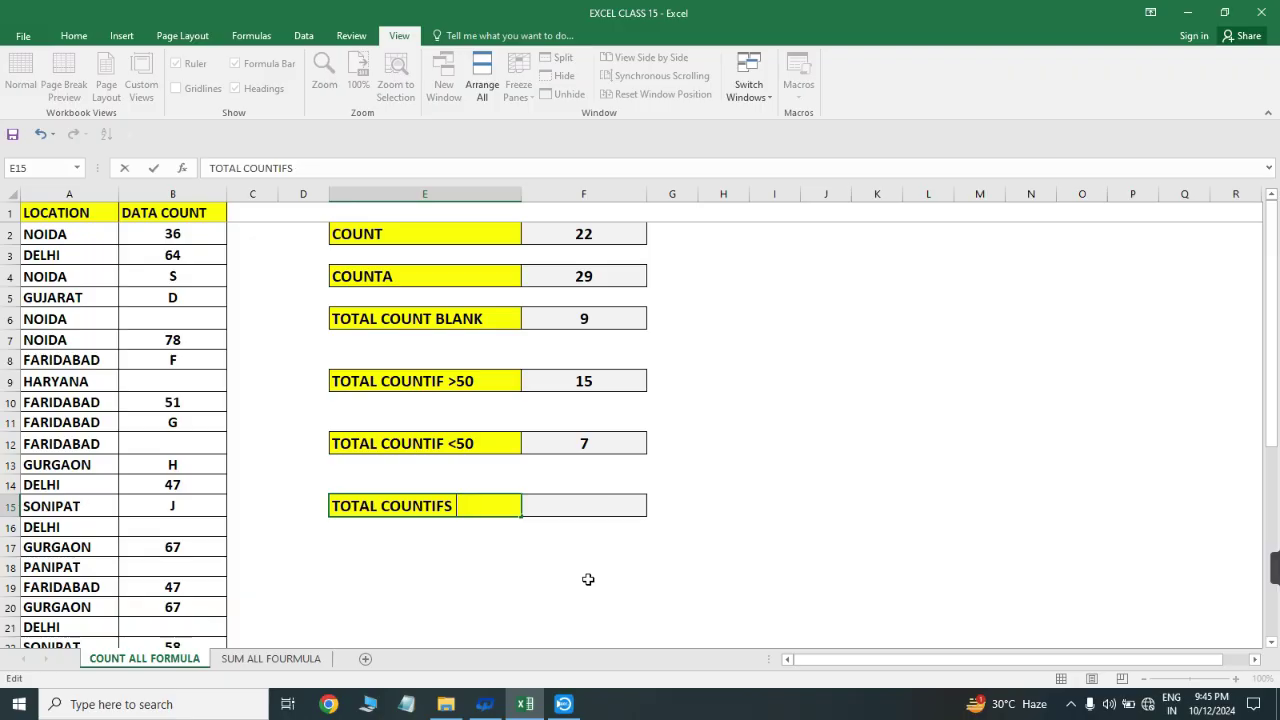
pyautogui.write('>4')
pyautogui.press('BackSpace')
pyautogui.write('30')
pyautogui.write('<')
pyautogui.press('BackSpace')
pyautogui.write('<70')
pyautogui.press('Return')
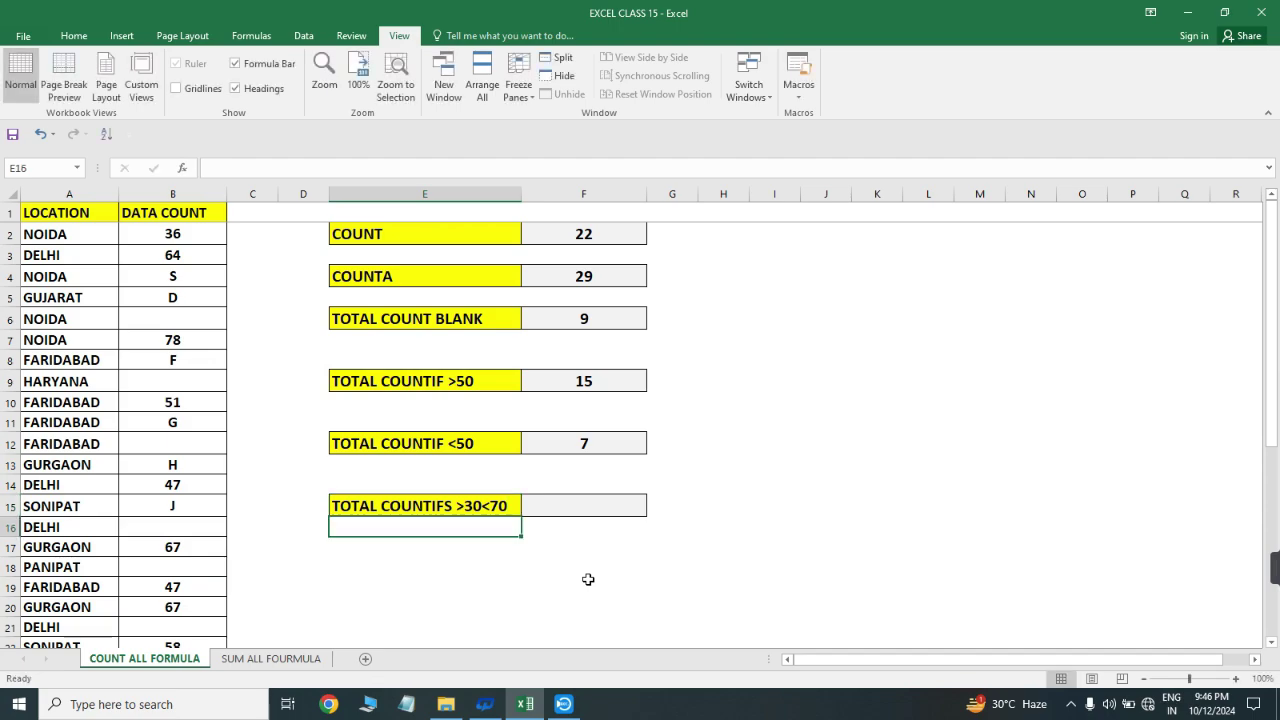
# - Start a COUNTIFS formula in F15 with column B as the first criteria range and ">30" as its criterion
pyautogui.press('Up')
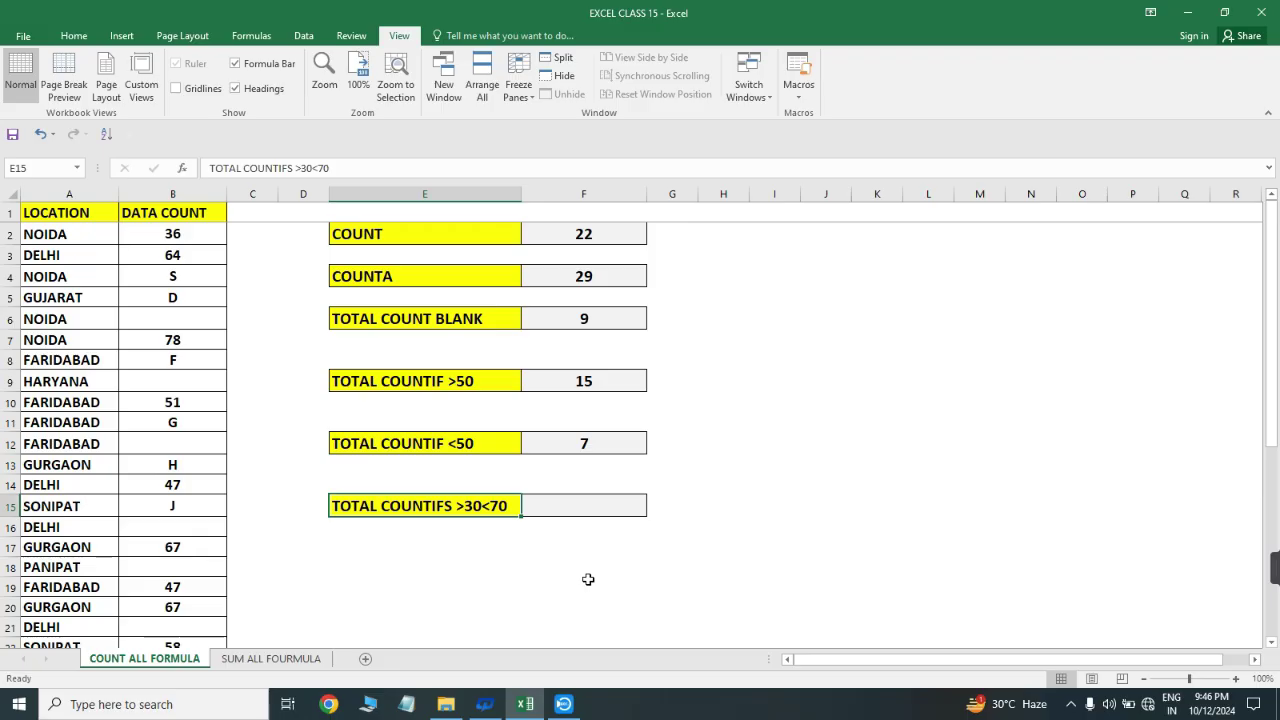
pyautogui.press('Right')
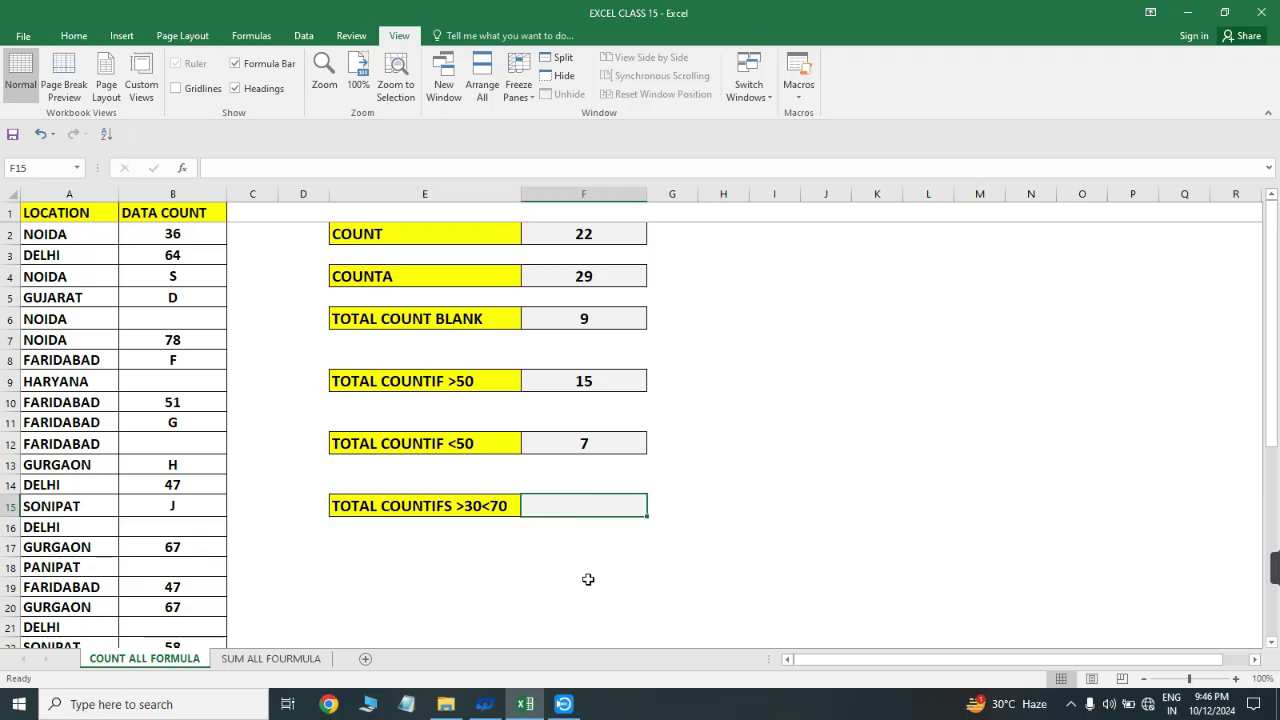
pyautogui.write('=')
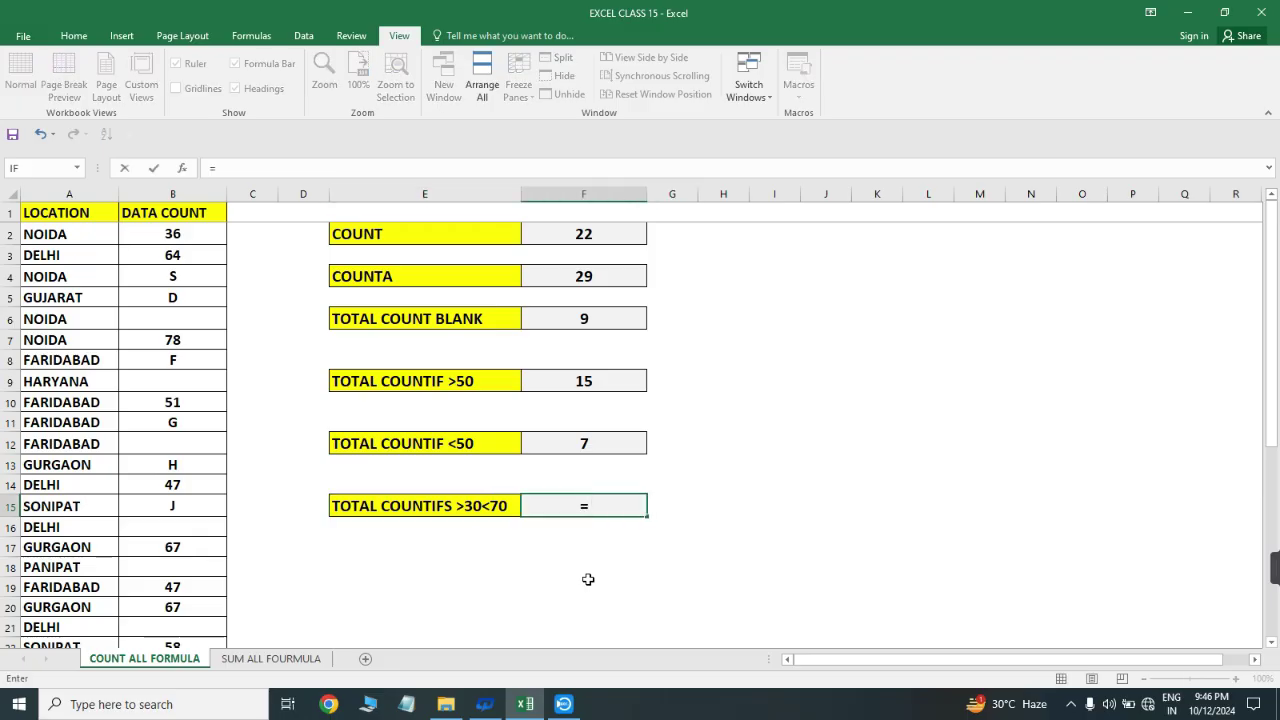
pyautogui.write('COUN')
pyautogui.press('Down')
pyautogui.press('Down')
pyautogui.press('Down')
pyautogui.press('Down')
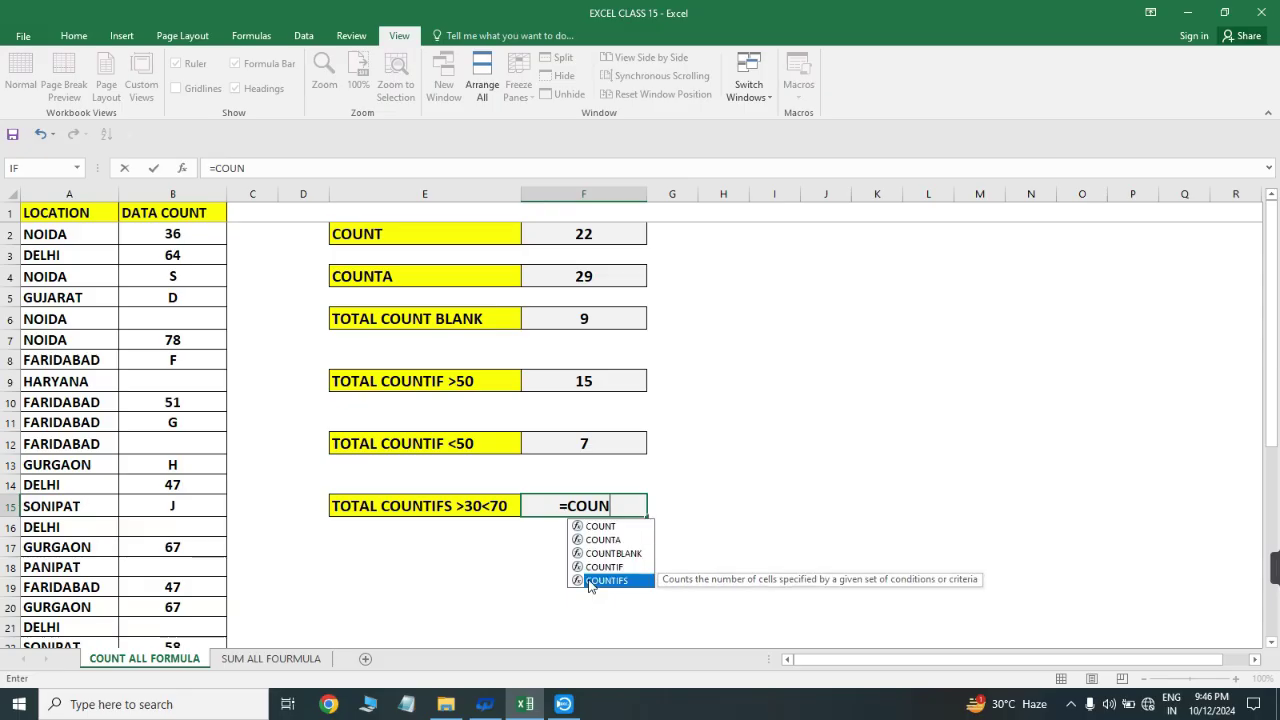
pyautogui.doubleClick(600, 580)
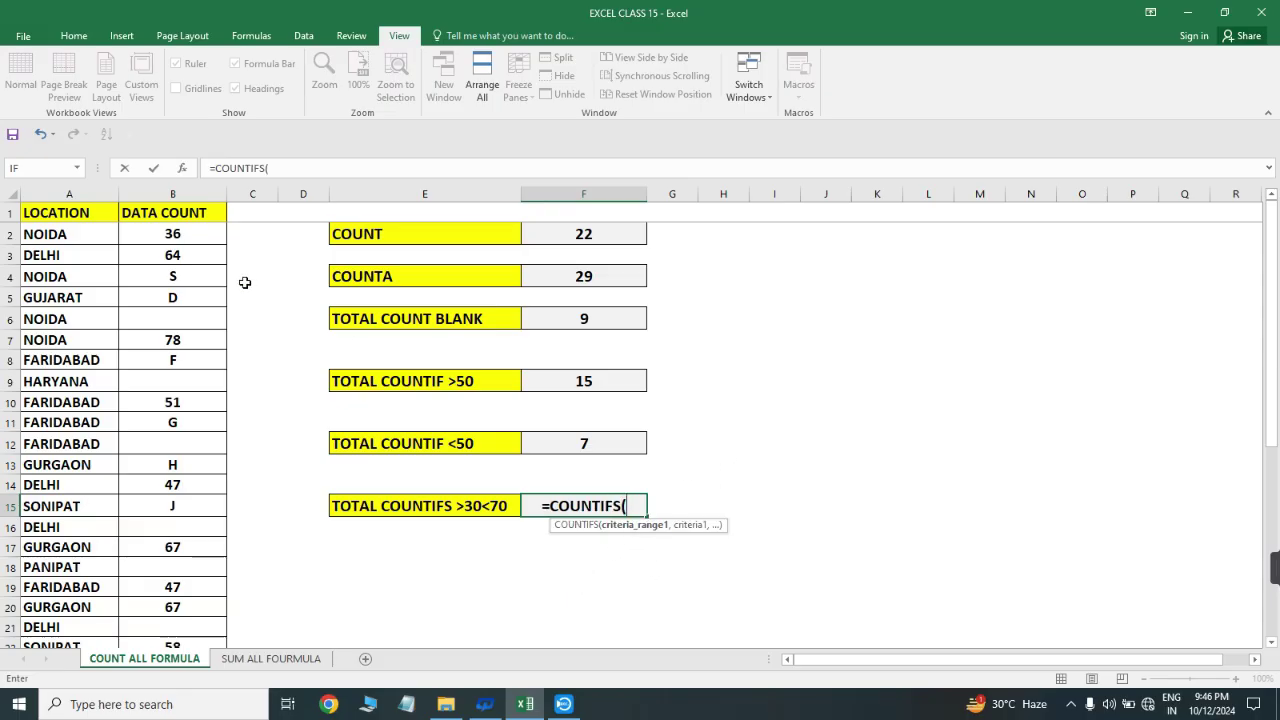
pyautogui.click(173, 195)
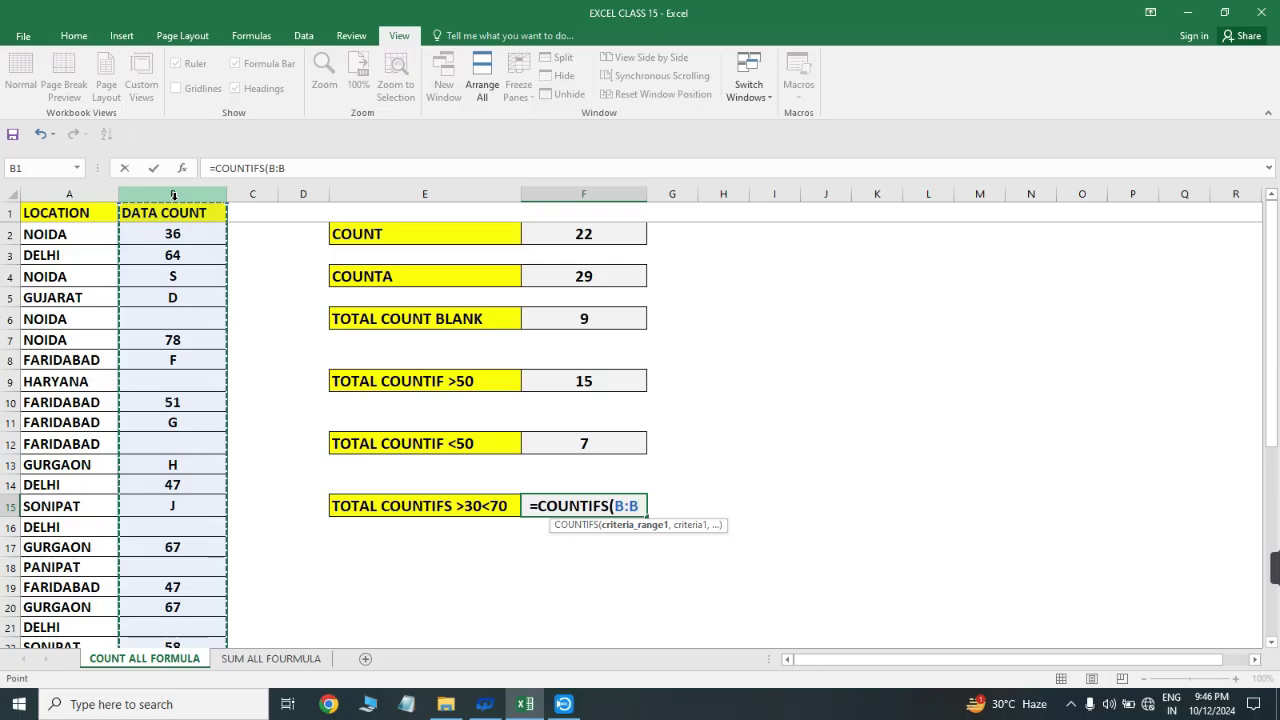
pyautogui.write(',')
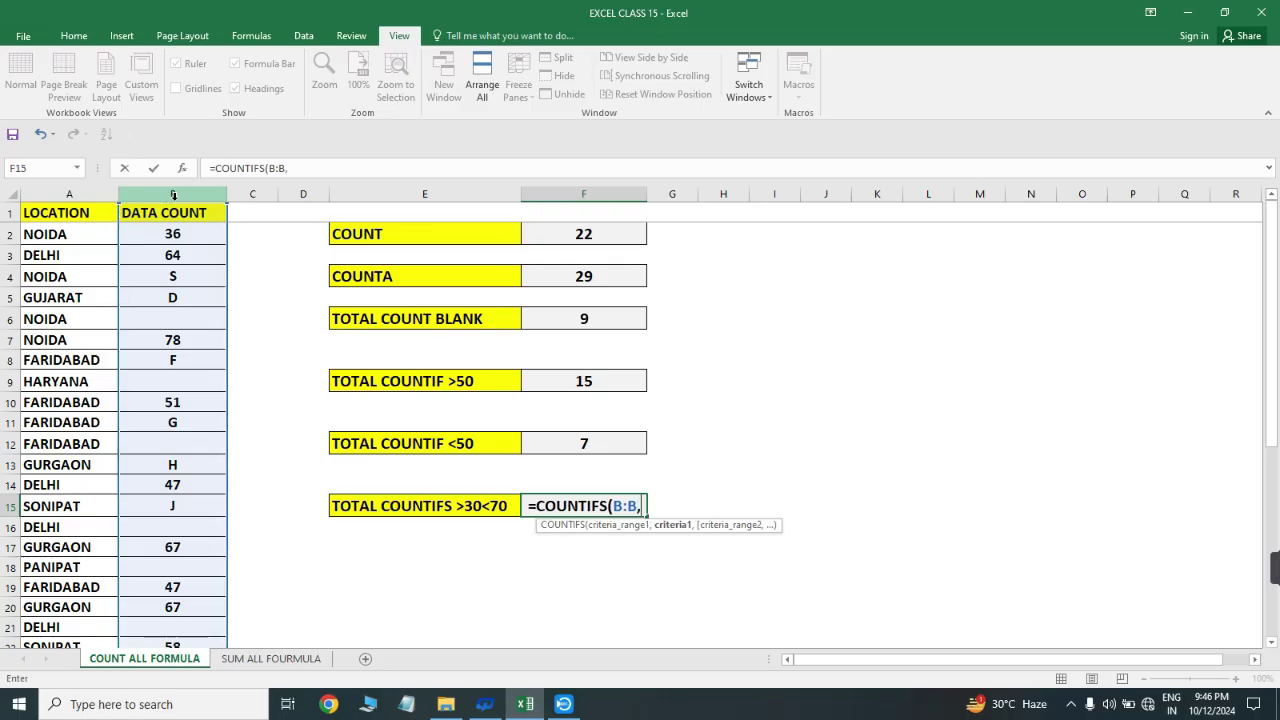
pyautogui.write('"')
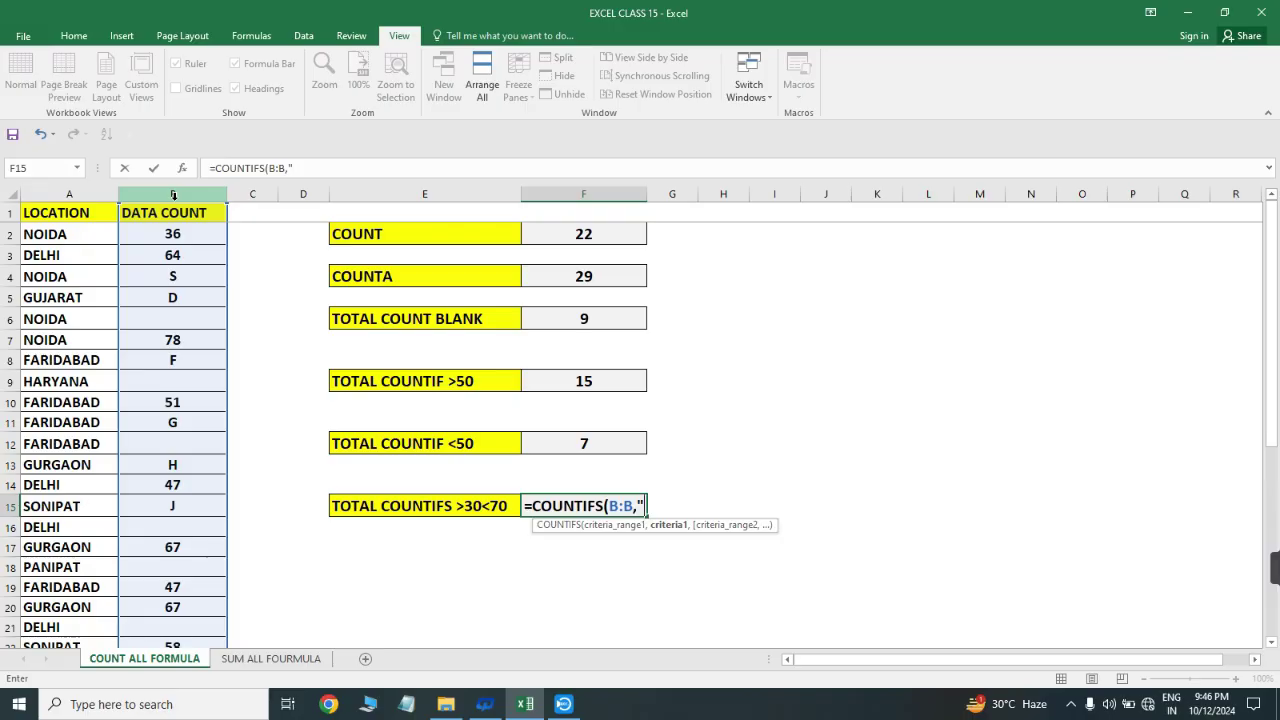
pyautogui.write('>')
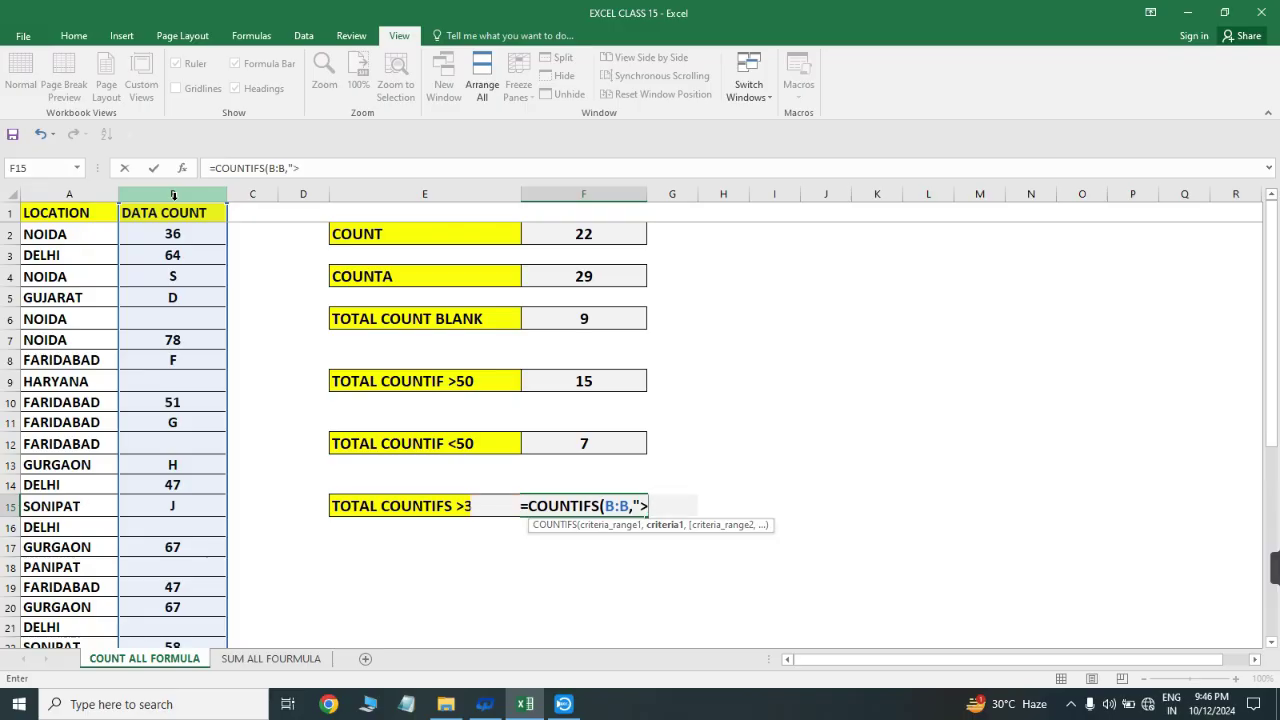
pyautogui.write('30"')
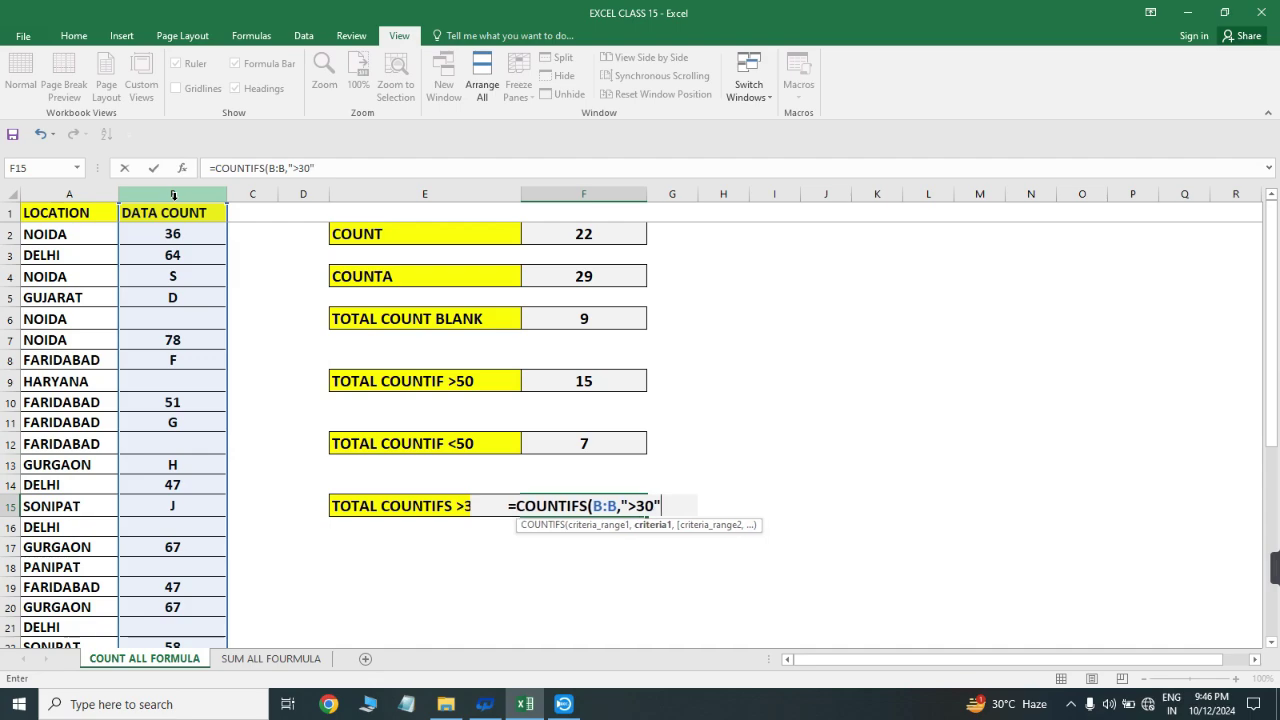
# - Add column B with the criterion "<70" as the second condition and complete =COUNTIFS(B:B,">30",B:B,"<70") in F15
pyautogui.write(',')
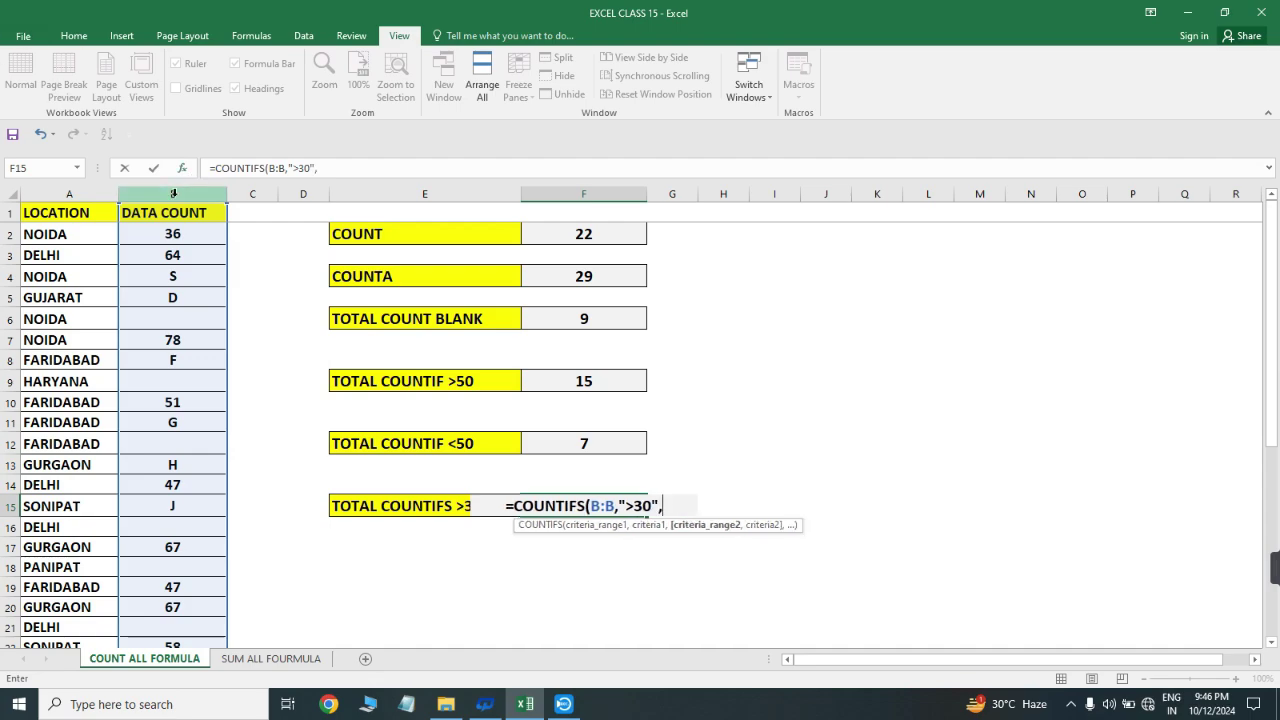
pyautogui.click(174, 193)
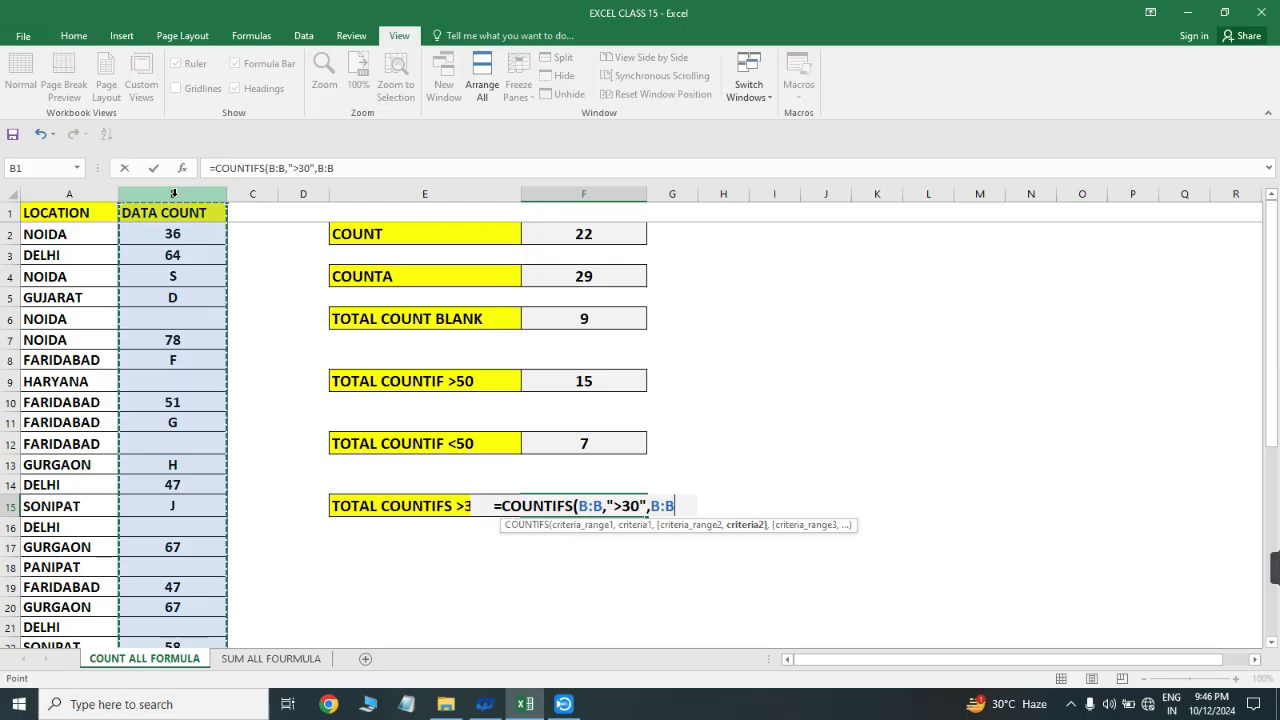
pyautogui.write(',"')
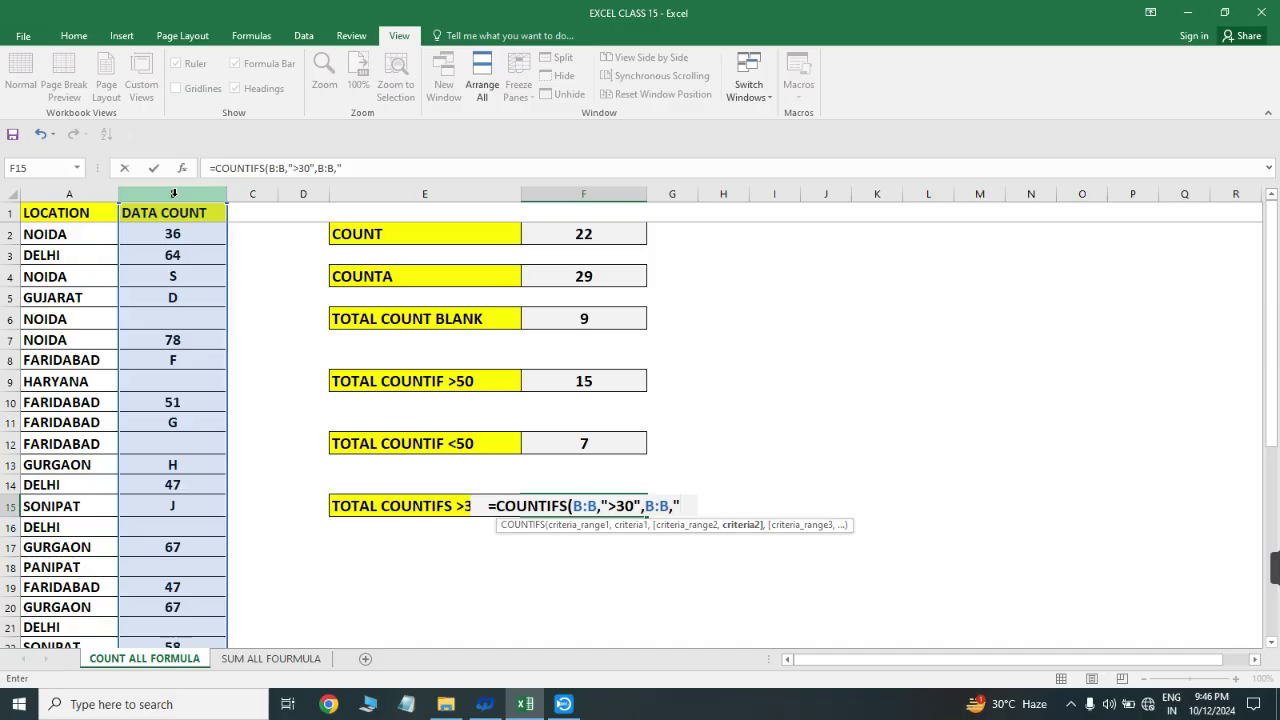
pyautogui.write('<')
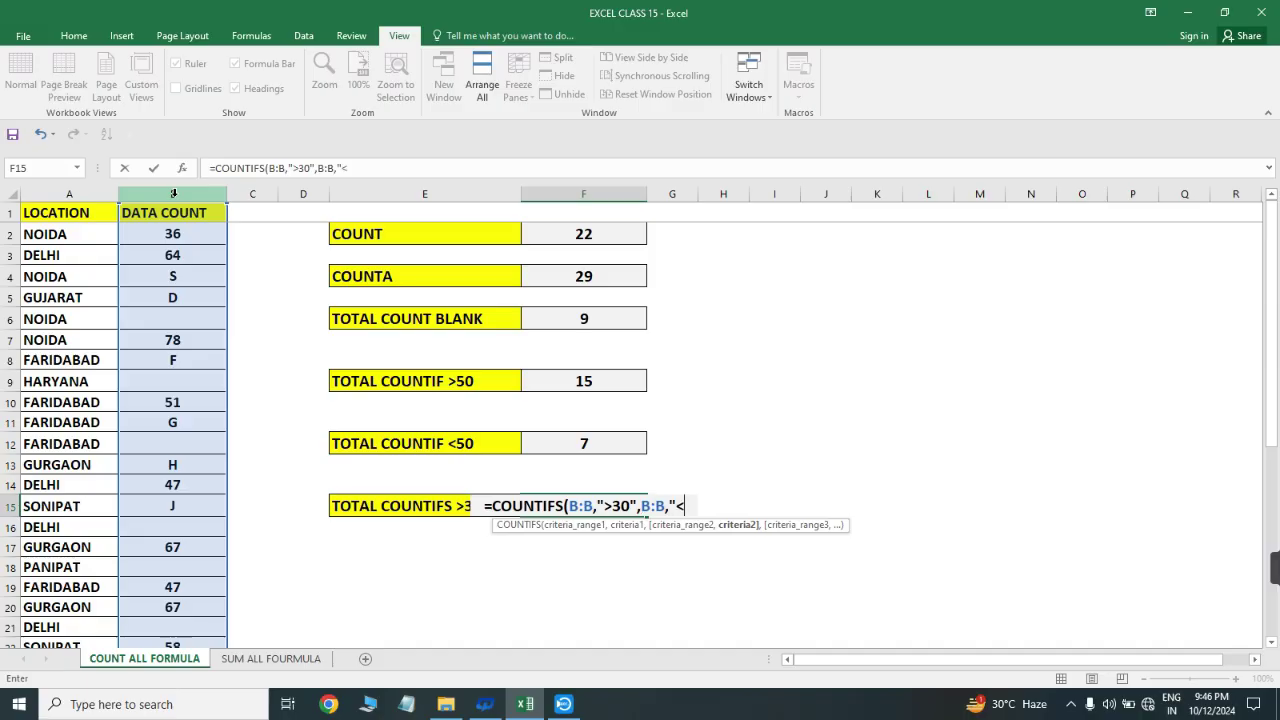
pyautogui.write('70')
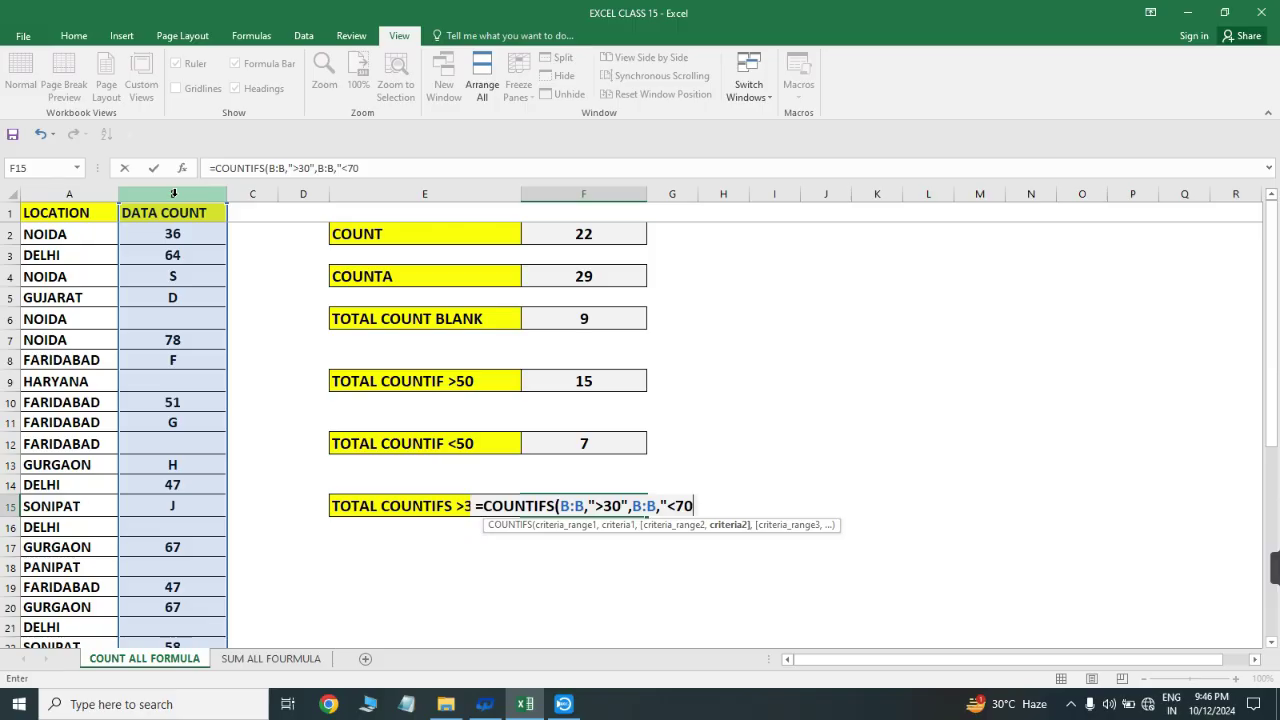
pyautogui.write('"')
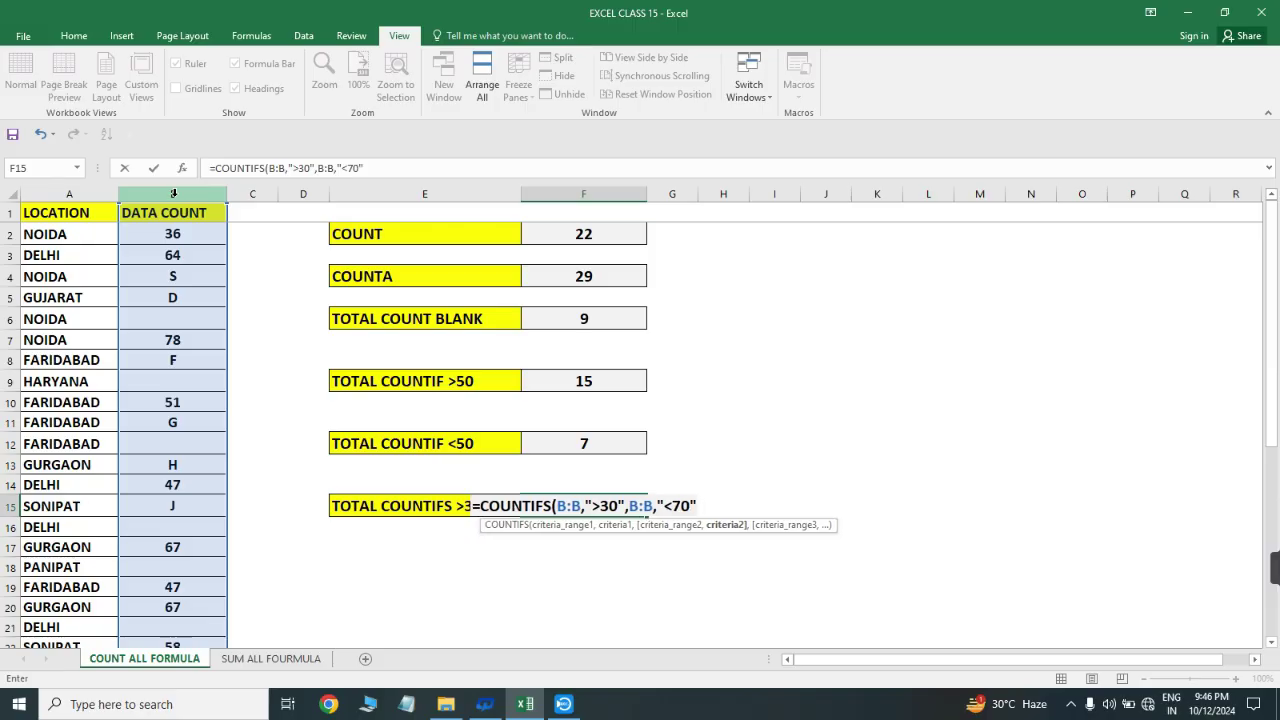
pyautogui.write(')')
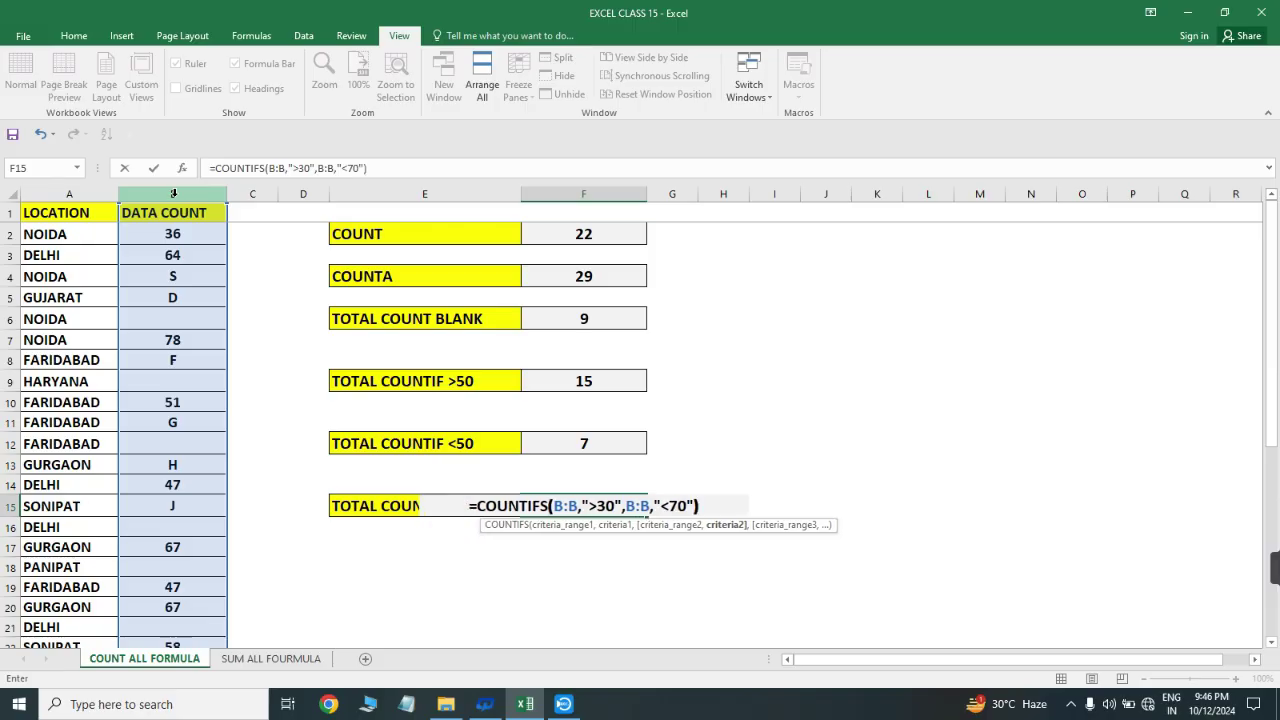
pyautogui.press('Return')
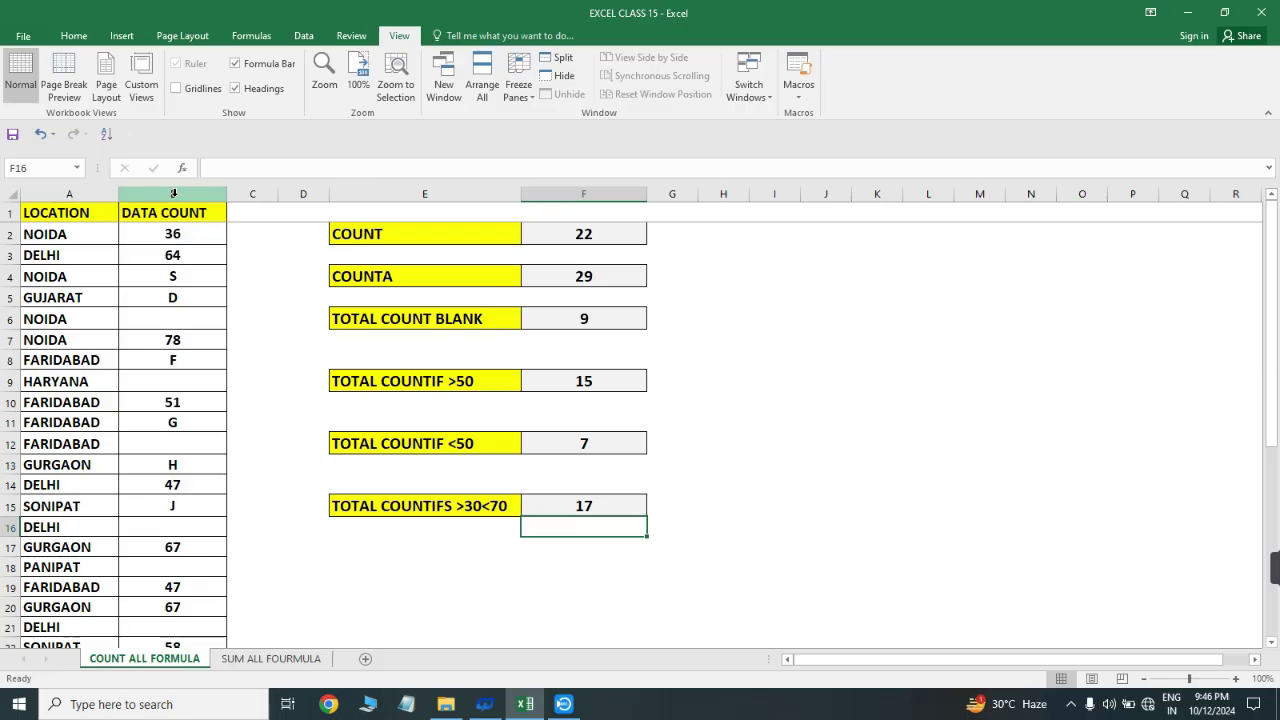
# - Review the COUNTIFS formula in F15 and the list of count labels in column E
pyautogui.press('Up')
pyautogui.press('Left')
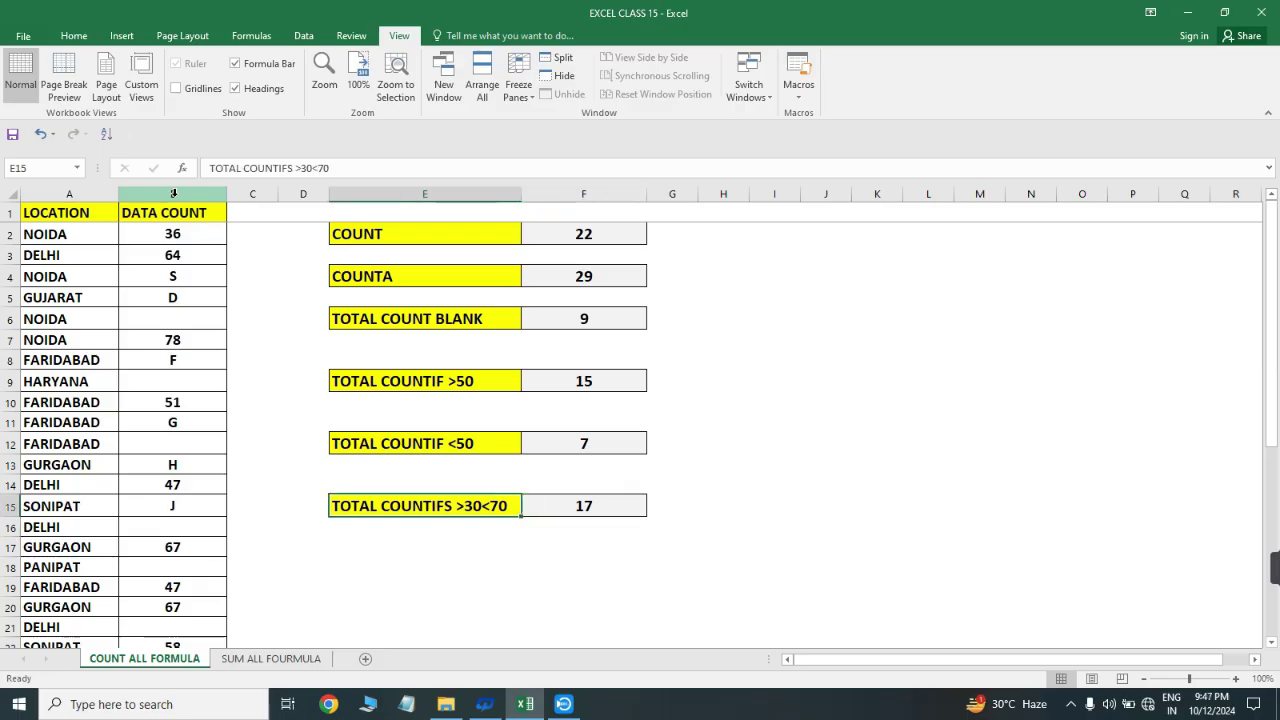
pyautogui.press('Right')
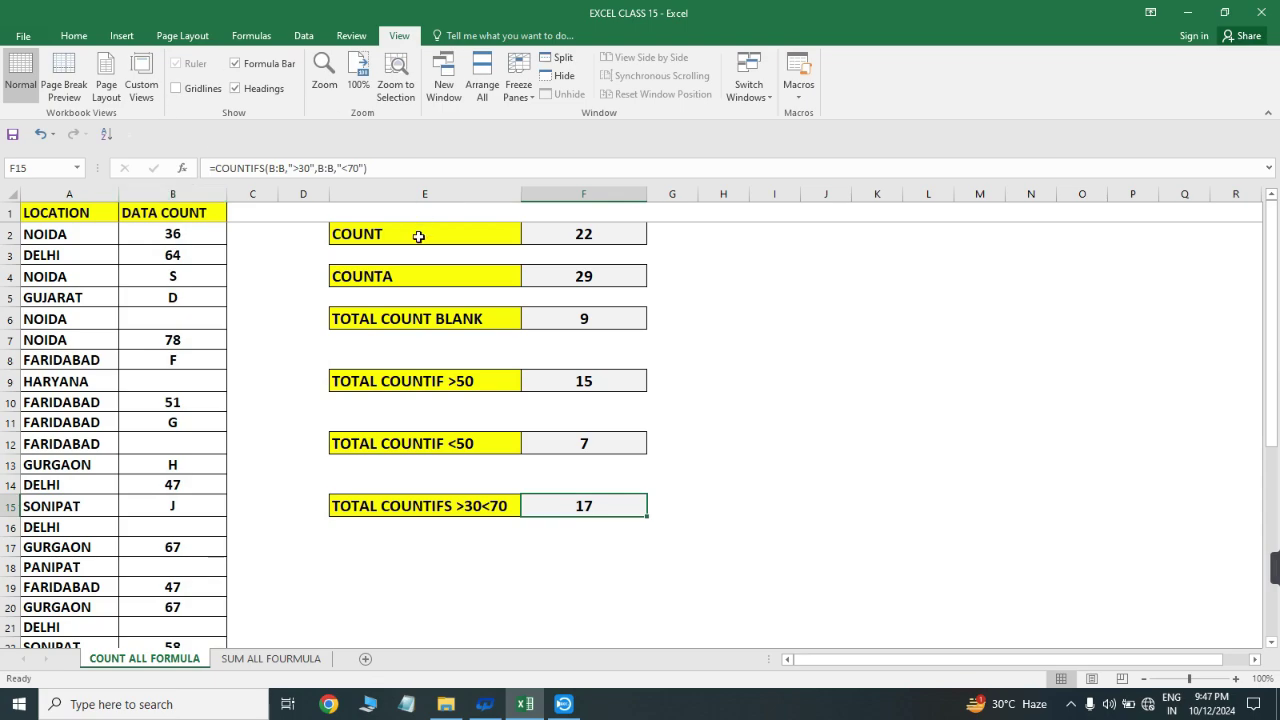
pyautogui.moveTo(419, 237); pyautogui.dragTo(446, 567)
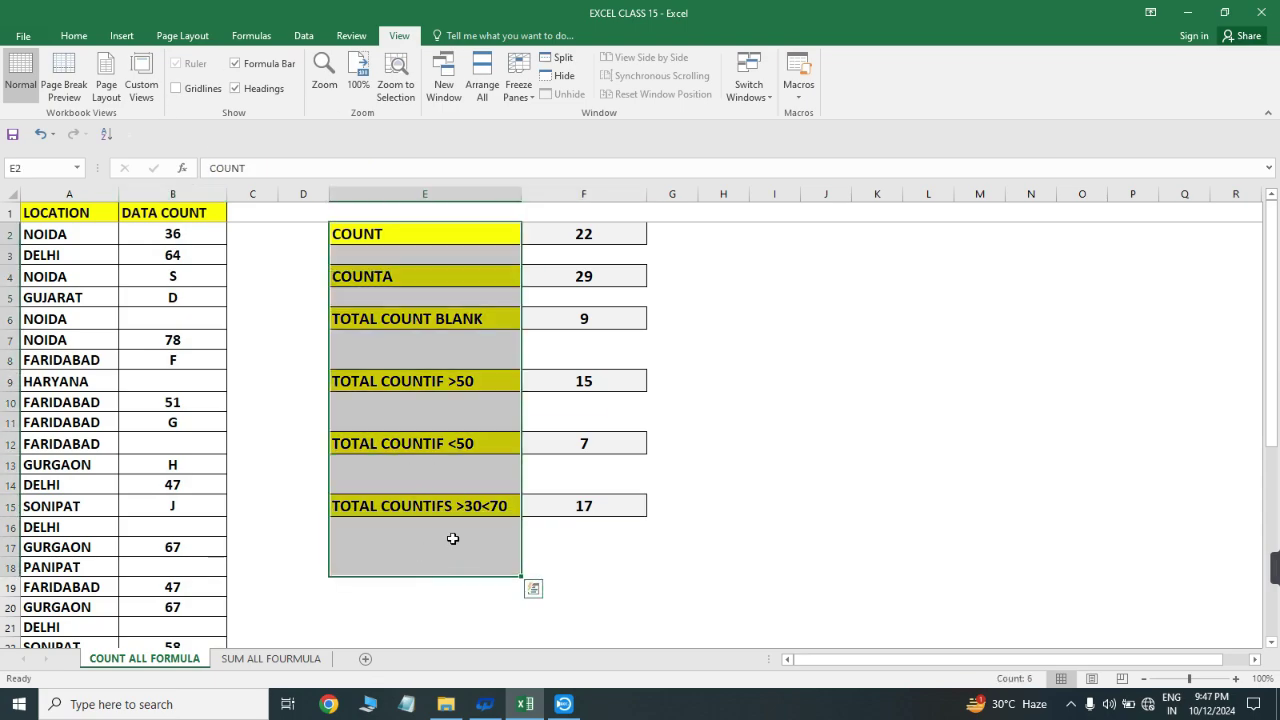
pyautogui.click(424, 446)
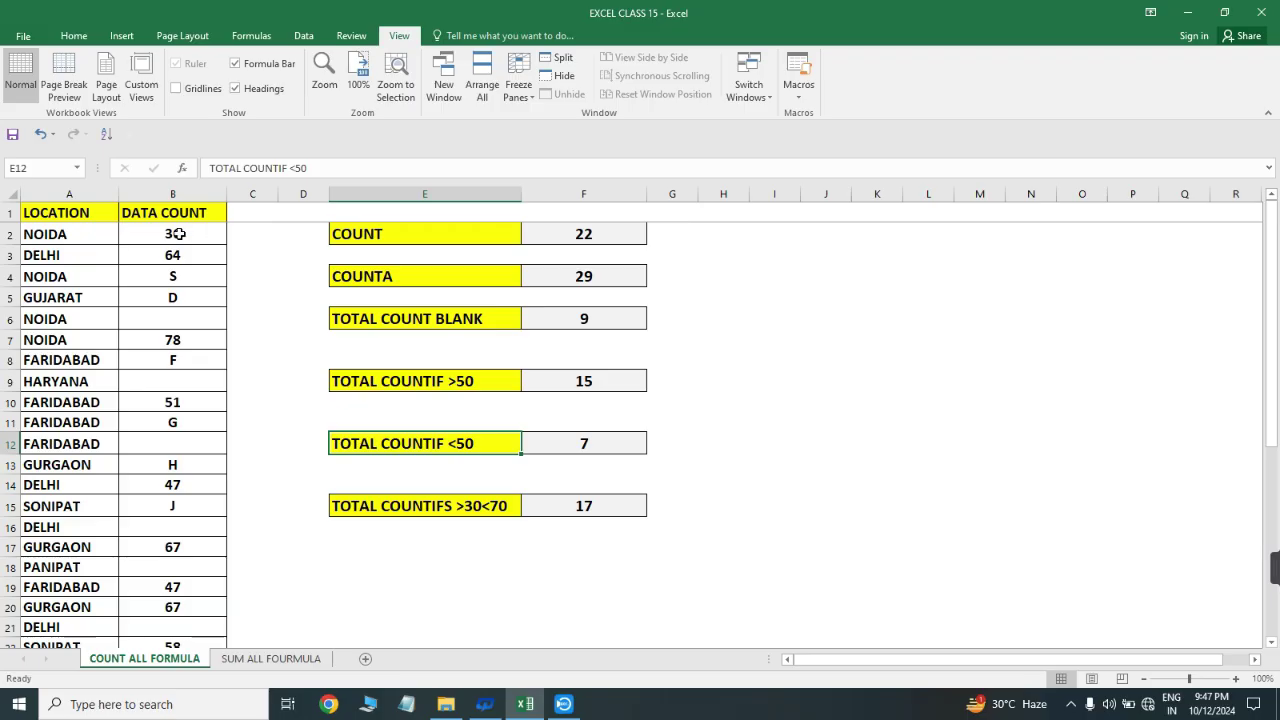
pyautogui.click(730, 238)
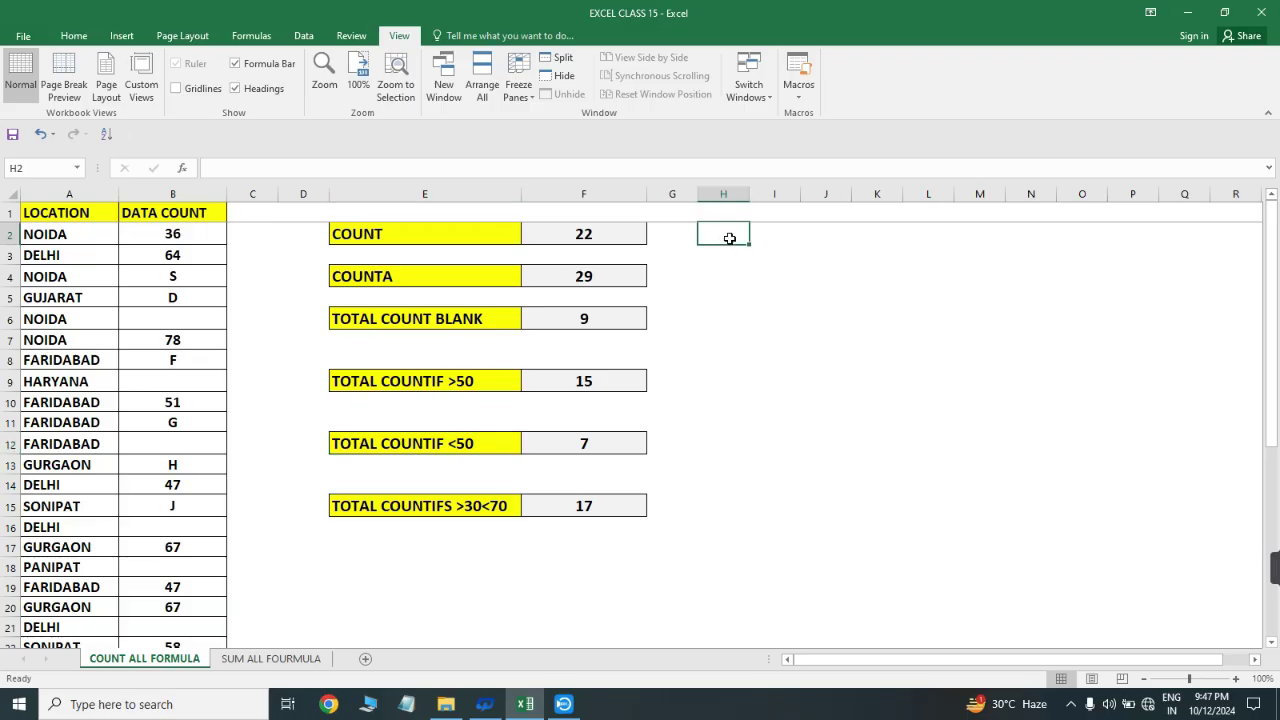
pyautogui.write('23')
pyautogui.press('Return')
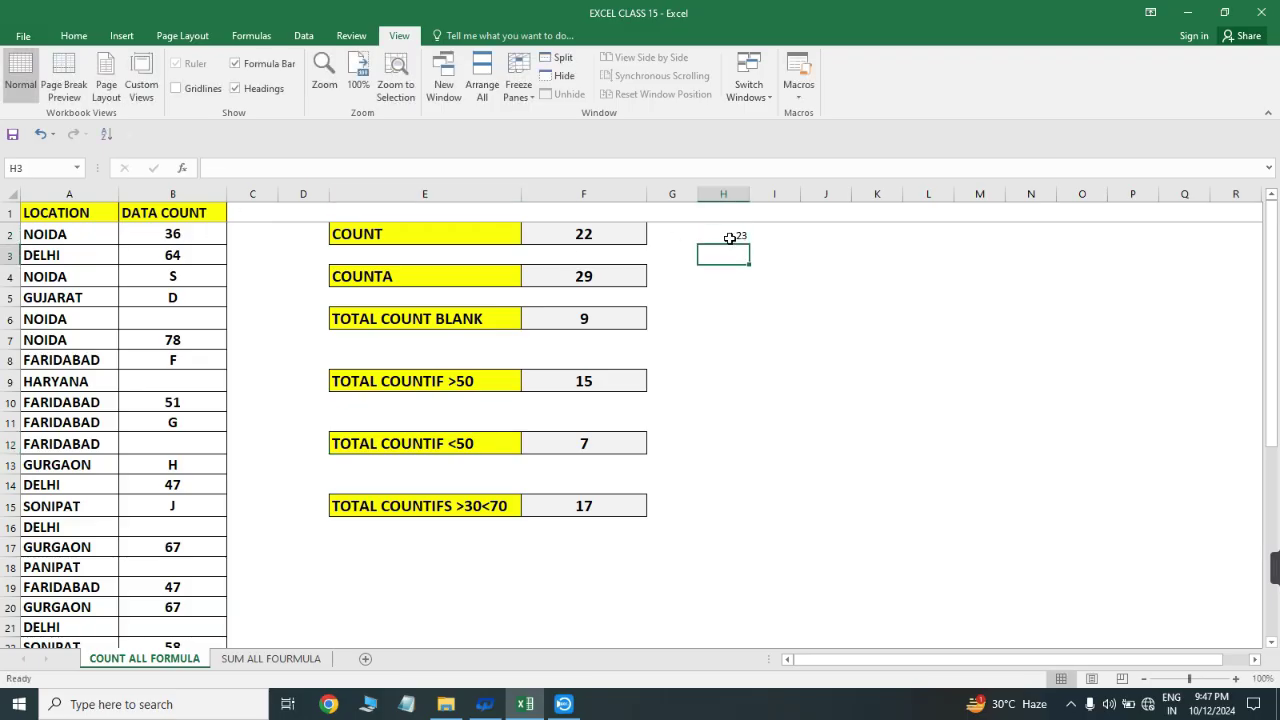
pyautogui.click(730, 238)
pyautogui.press('Delete')
# - Replace the first DATA COUNT value in B2 with the random-number formula =RANDBETWEEN(23,99)
pyautogui.press('Left')
pyautogui.press('Left')
pyautogui.press('Left')
pyautogui.press('Left')
pyautogui.press('Left')
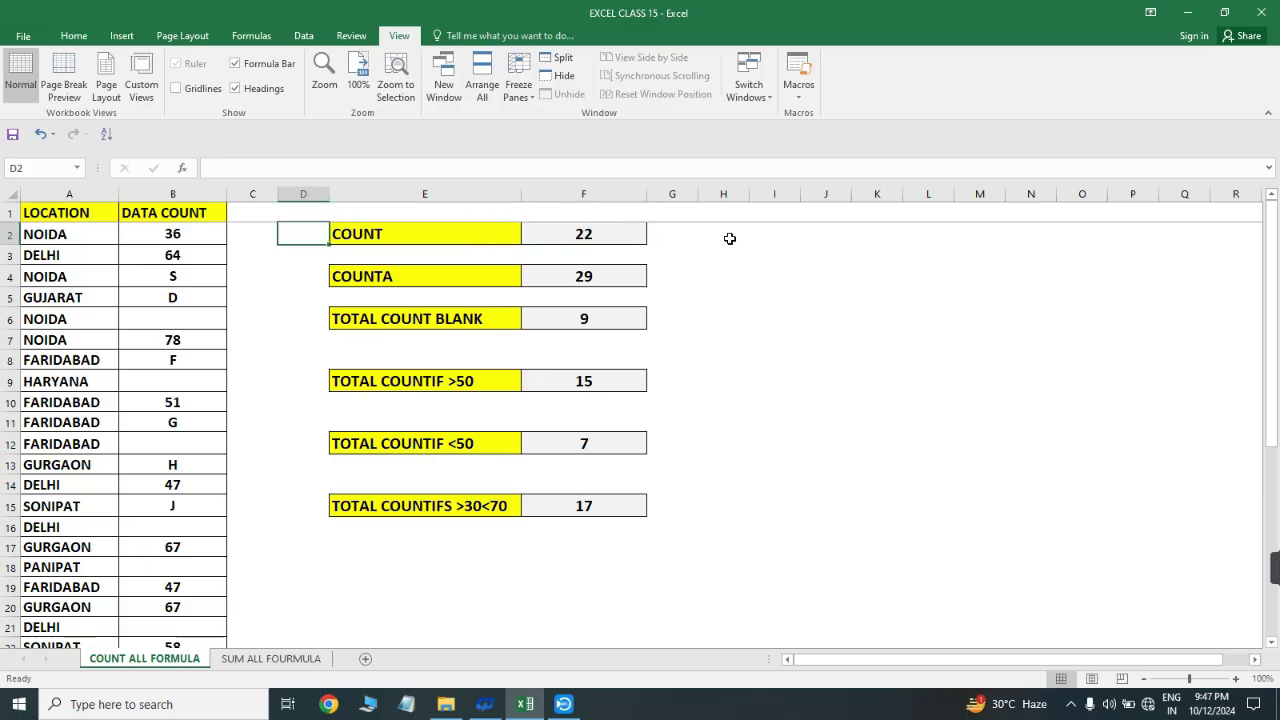
pyautogui.press('Left')
pyautogui.hotkey('ctrl', 'c')
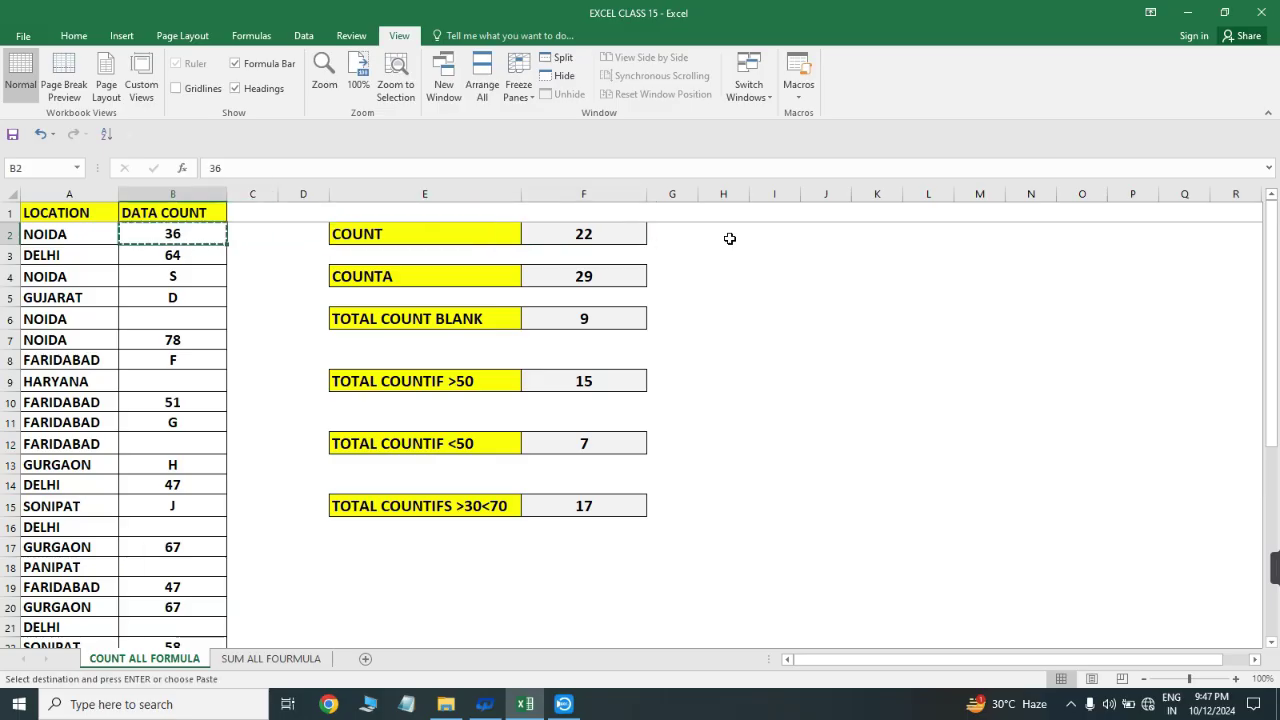
pyautogui.write('=RAN')
pyautogui.press('Down')
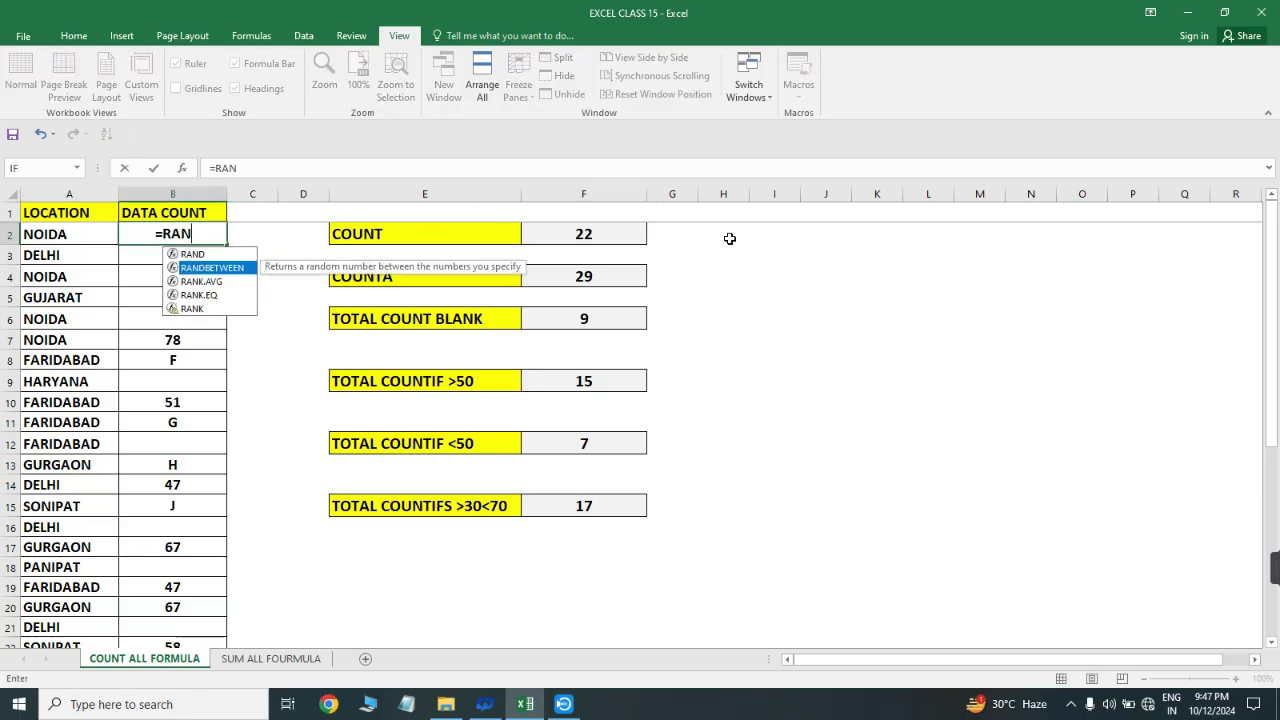
pyautogui.press('Tab')
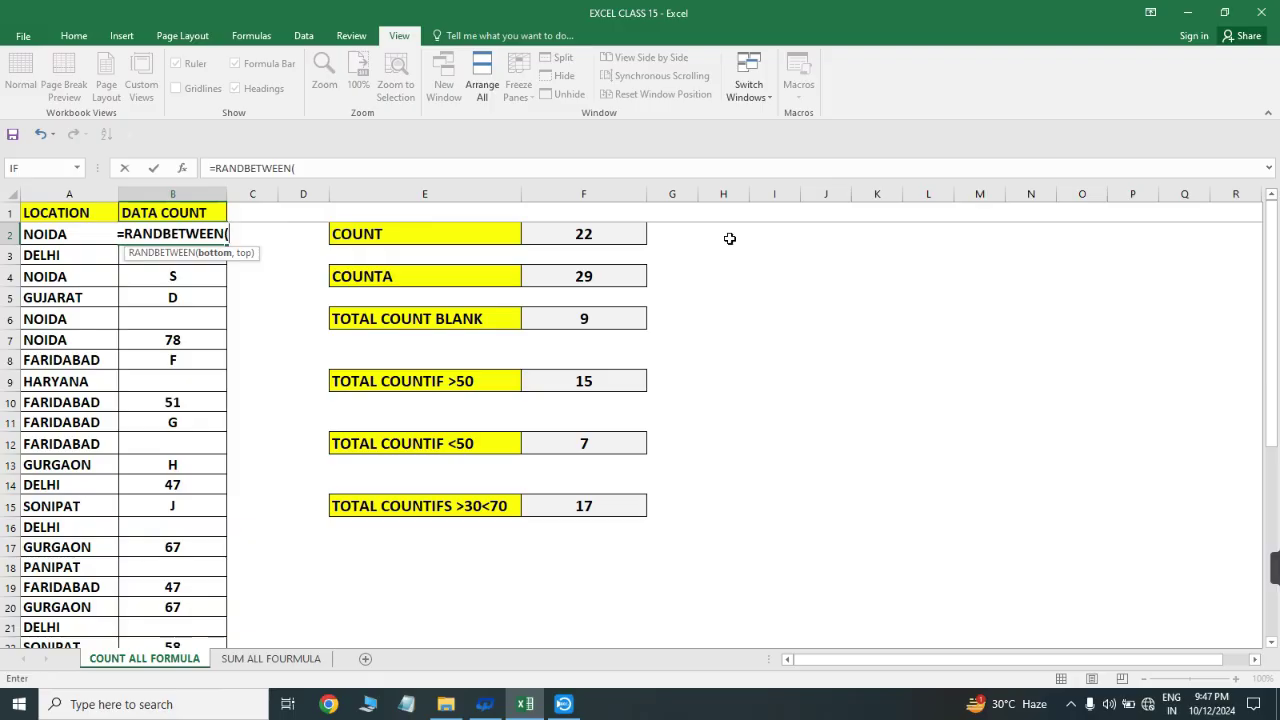
pyautogui.write('232')
pyautogui.press('BackSpace')
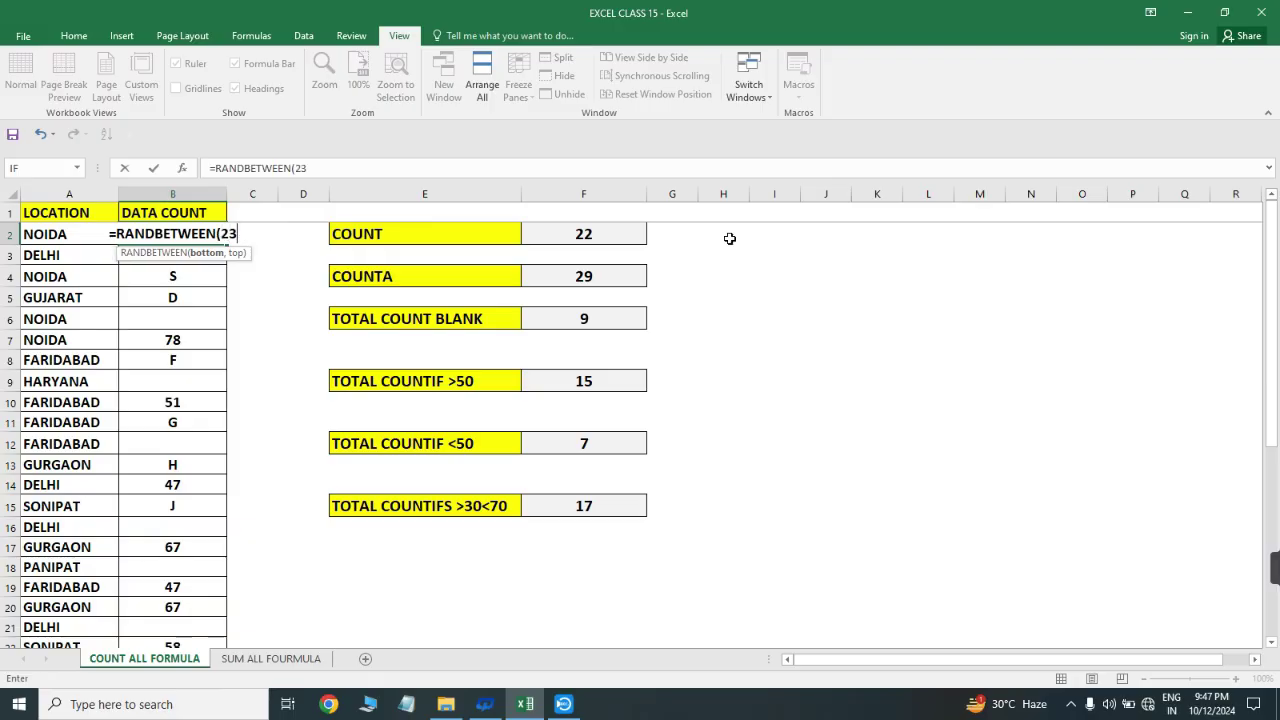
pyautogui.write(',99')
pyautogui.hotkey('ctrl', 'Return')
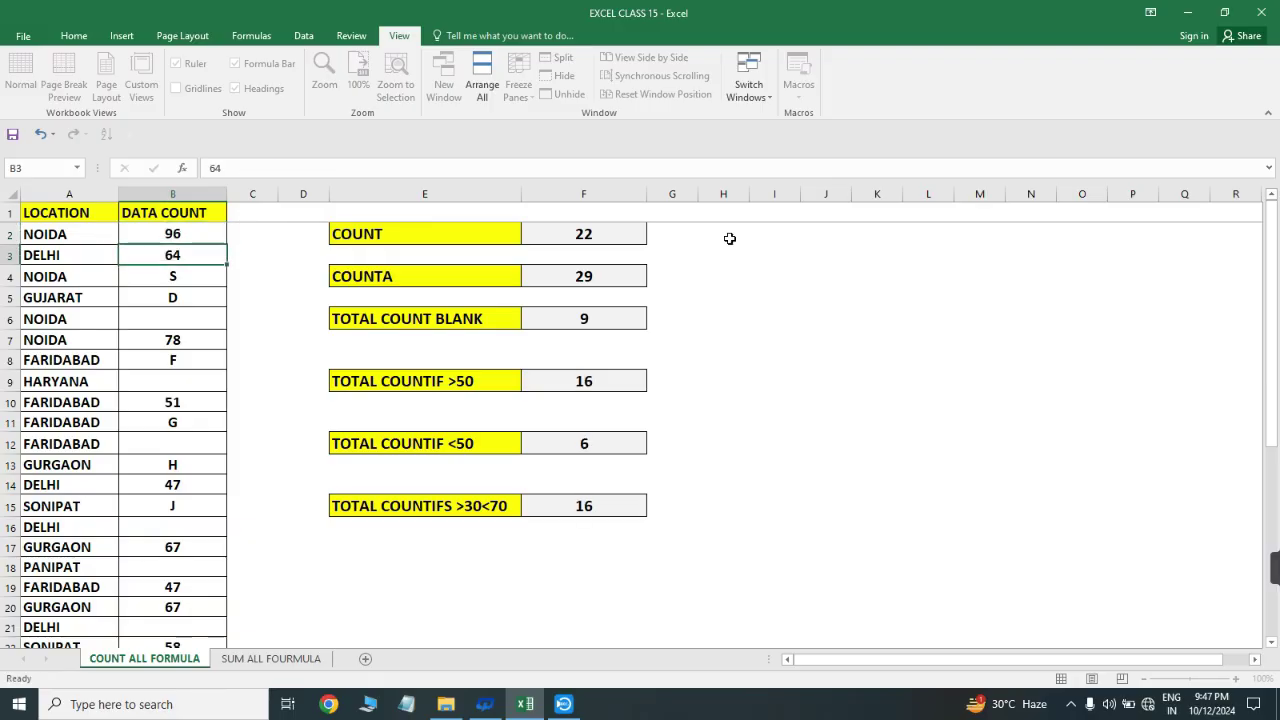
# - Copy the RANDBETWEEN formula from B2 down through the whole DATA COUNT column to B38
pyautogui.hotkey('ctrl', 'c')
pyautogui.hotkey('shift', 'Down')
pyautogui.hotkey('shift', 'Down')
pyautogui.hotkey('shift', 'Down')
pyautogui.hotkey('shift', 'Down')
pyautogui.hotkey('shift', 'Down')
pyautogui.hotkey('shift', 'Down')
pyautogui.hotkey('shift', 'Down')
pyautogui.hotkey('shift', 'Down')
pyautogui.hotkey('shift', 'Down')
pyautogui.hotkey('shift', 'Down')
pyautogui.hotkey('shift', 'Down')
pyautogui.hotkey('shift', 'Down')
pyautogui.hotkey('shift', 'Down')
pyautogui.hotkey('shift', 'Down')
pyautogui.hotkey('shift', 'Down')
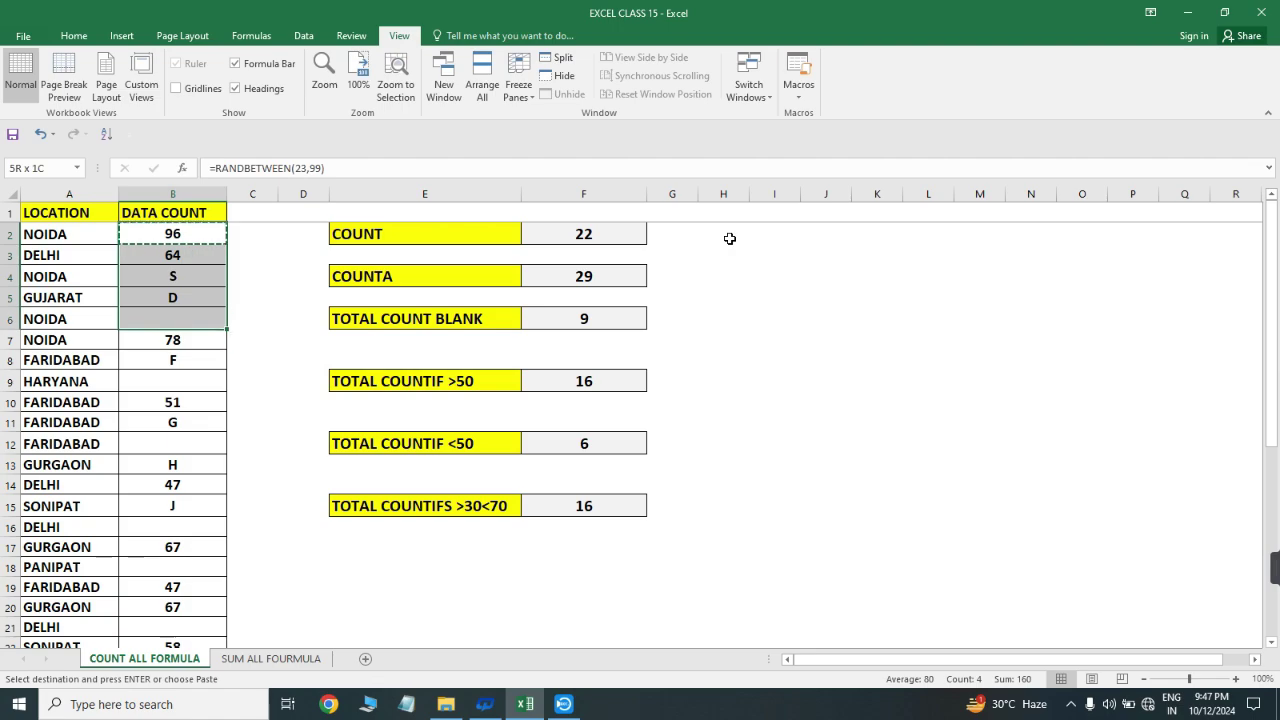
pyautogui.hotkey('shift', 'Down')
pyautogui.hotkey('shift', 'Down')
pyautogui.hotkey('shift', 'Down')
pyautogui.hotkey('shift', 'Down')
pyautogui.hotkey('shift', 'Down')
pyautogui.hotkey('shift', 'Down')
pyautogui.hotkey('shift', 'Down')
pyautogui.hotkey('shift', 'Down')
pyautogui.hotkey('shift', 'Down')
pyautogui.hotkey('shift', 'Down')
pyautogui.hotkey('shift', 'Down')
pyautogui.hotkey('shift', 'Down')
pyautogui.hotkey('shift', 'Down')
pyautogui.hotkey('shift', 'Down')
pyautogui.hotkey('shift', 'Down')
pyautogui.hotkey('shift', 'Down')
pyautogui.hotkey('shift', 'Down')
pyautogui.hotkey('shift', 'Down')
pyautogui.hotkey('shift', 'Down')
pyautogui.hotkey('shift', 'Down')
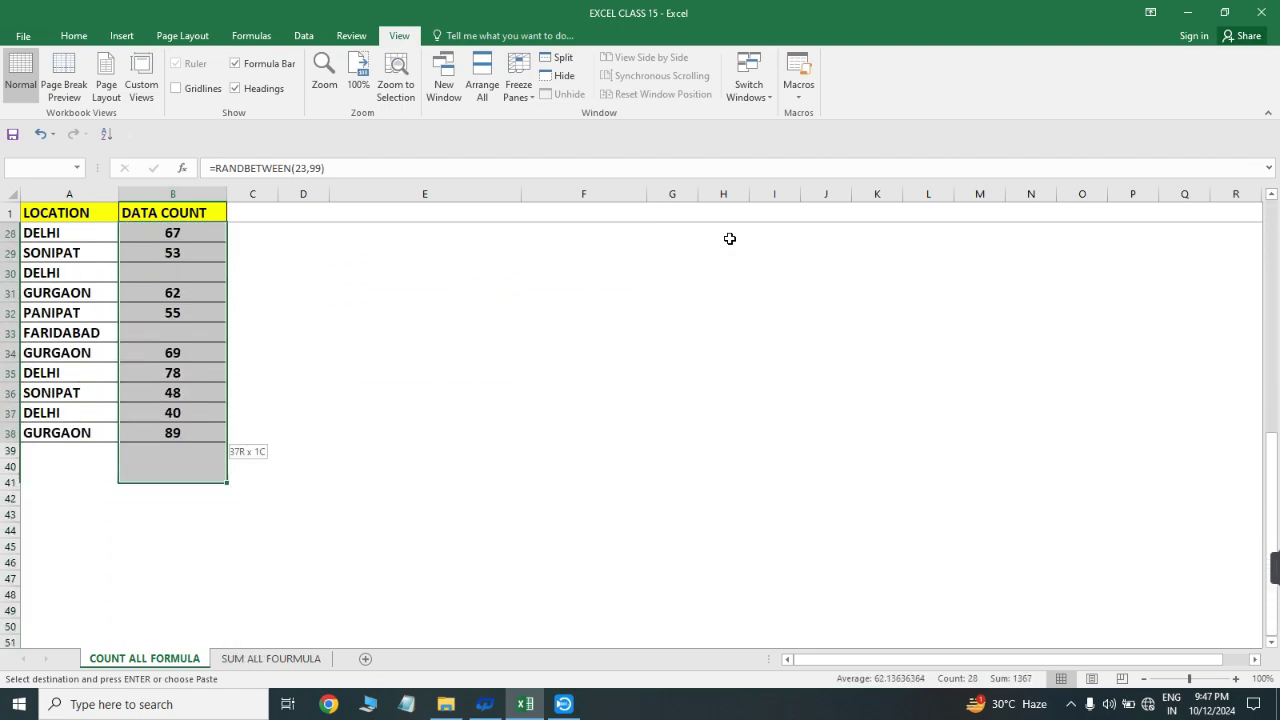
pyautogui.press('Return')
# - Convert the random-number formulas in B2:B38 to fixed values by pasting them over themselves as values
pyautogui.hotkey('ctrl', 'c')
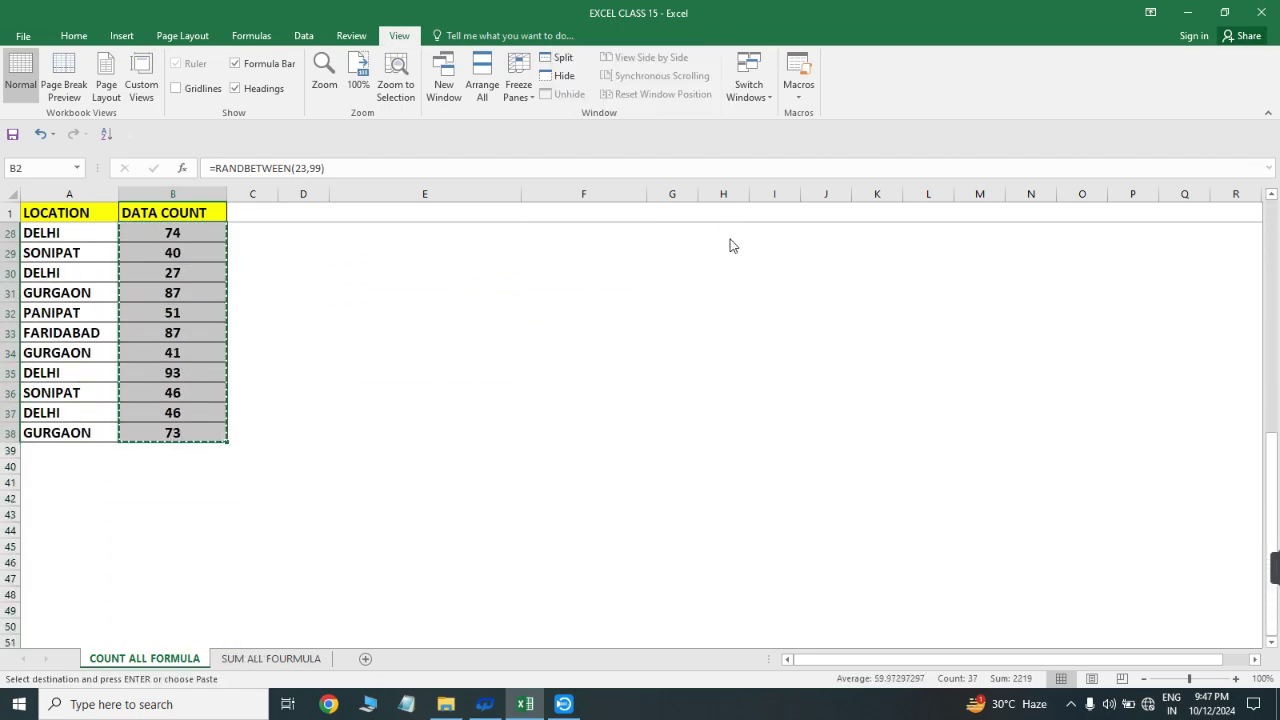
pyautogui.hotkey('ctrl', 'alt', 'v')
pyautogui.press('v')
pyautogui.press('Return')
pyautogui.press('Escape')
pyautogui.press('Up')
pyautogui.press('Down')
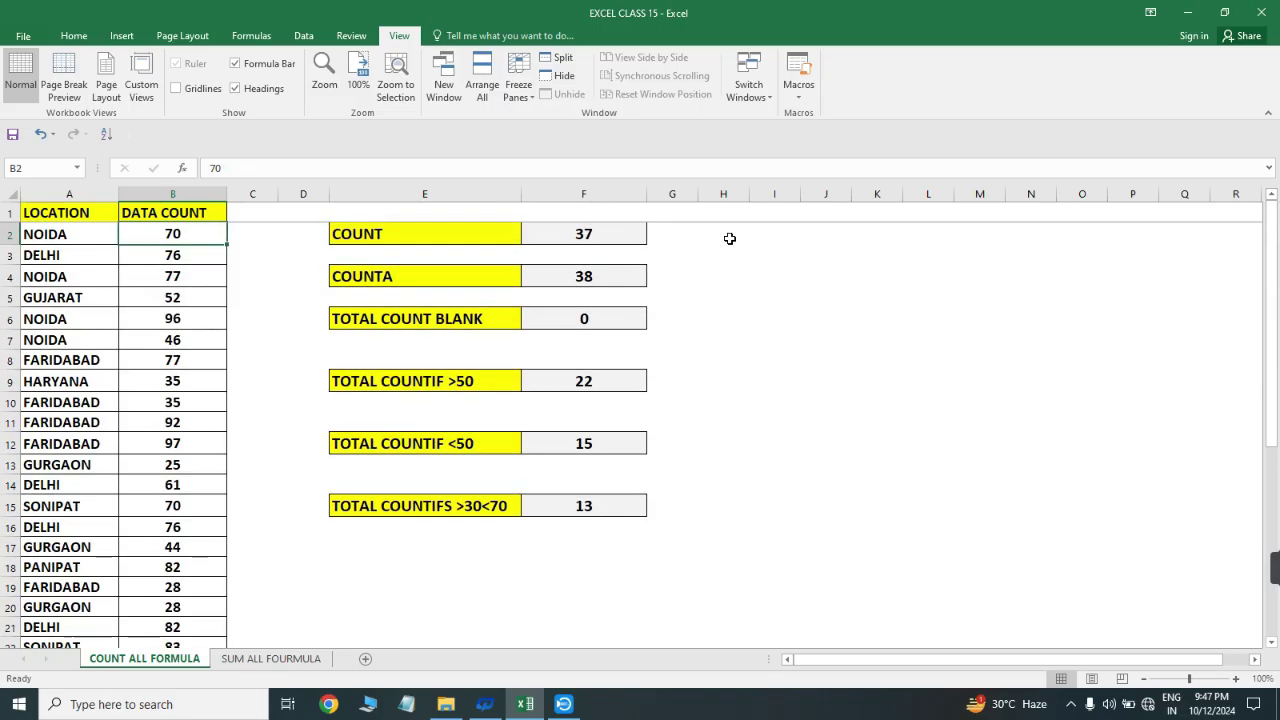
# - Create repeated entries by copying the numbers in B2:B9 onto the DATA COUNT cells starting at B19
pyautogui.hotkey('shift', 'Down')
pyautogui.hotkey('shift', 'Down')
pyautogui.hotkey('shift', 'Down')
pyautogui.hotkey('shift', 'Down')
pyautogui.hotkey('shift', 'Down')
pyautogui.hotkey('shift', 'Down')
pyautogui.hotkey('shift', 'Down')
pyautogui.hotkey('ctrl', 'c')
pyautogui.press('Down')
pyautogui.press('Down')
pyautogui.press('Down')
pyautogui.press('Down')
pyautogui.press('Down')
pyautogui.press('Down')
pyautogui.press('Down')
pyautogui.press('Down')
pyautogui.press('Down')
pyautogui.press('Down')
pyautogui.press('Down')
pyautogui.press('Down')
pyautogui.press('Down')
pyautogui.press('Down')
pyautogui.press('Down')
pyautogui.press('Down')
pyautogui.press('Down')
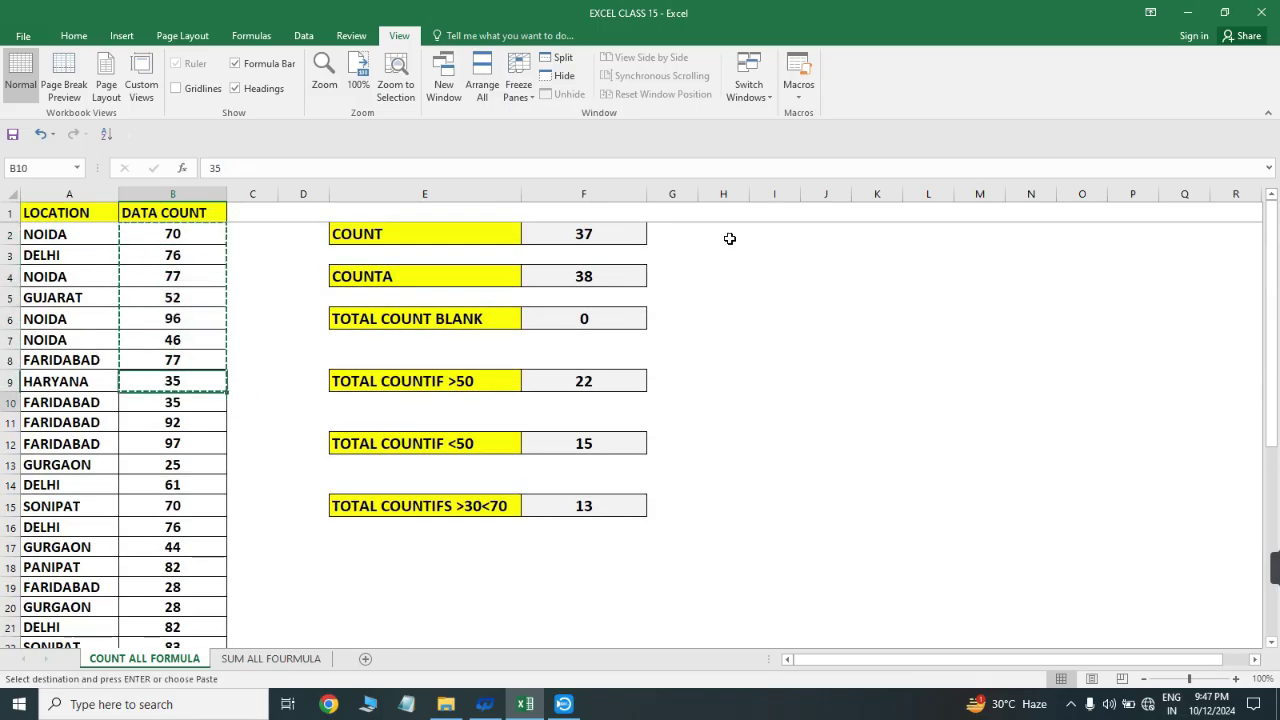
pyautogui.press('Return')
# - Copy the four numbers in B24:B27 onto the DATA COUNT cells starting at B29
pyautogui.press('Down')
pyautogui.press('Down')
pyautogui.press('Down')
pyautogui.press('Down')
pyautogui.press('Down')
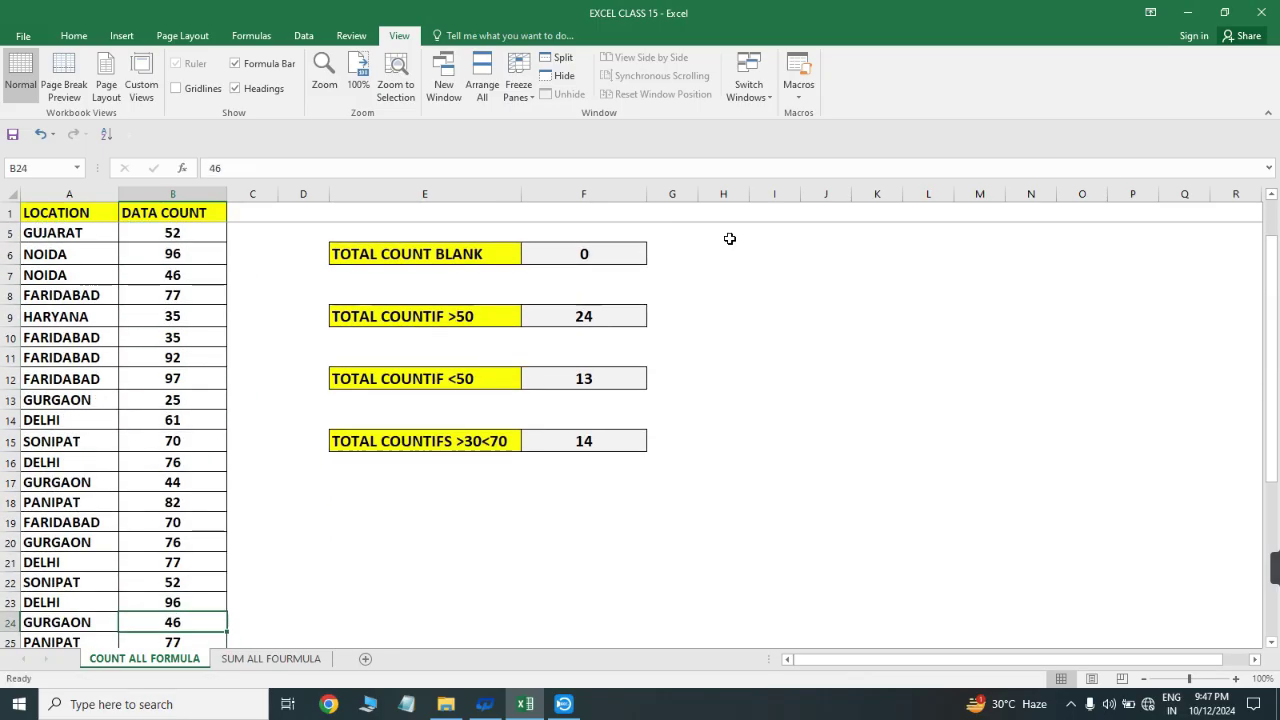
pyautogui.hotkey('shift', 'Down')
pyautogui.hotkey('shift', 'Down')
pyautogui.hotkey('shift', 'Down')
pyautogui.hotkey('ctrl', 'c')
pyautogui.press('Down')
pyautogui.press('Down')
pyautogui.press('Down')
pyautogui.press('Down')
pyautogui.press('Down')
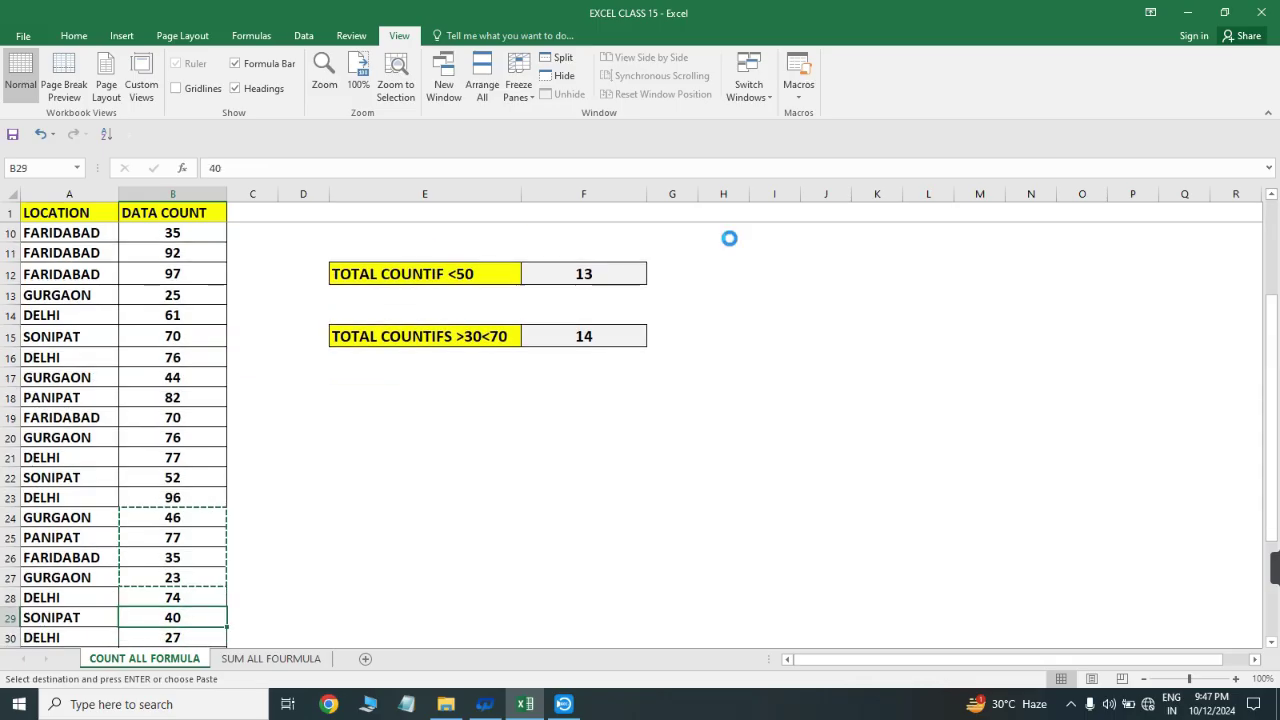
pyautogui.press('Return')
# - Enter the heading E in C1, beside the DATA COUNT header
pyautogui.hotkey('ctrl', 'Up')
pyautogui.scroll(3, 730, 238)
pyautogui.press('Right')
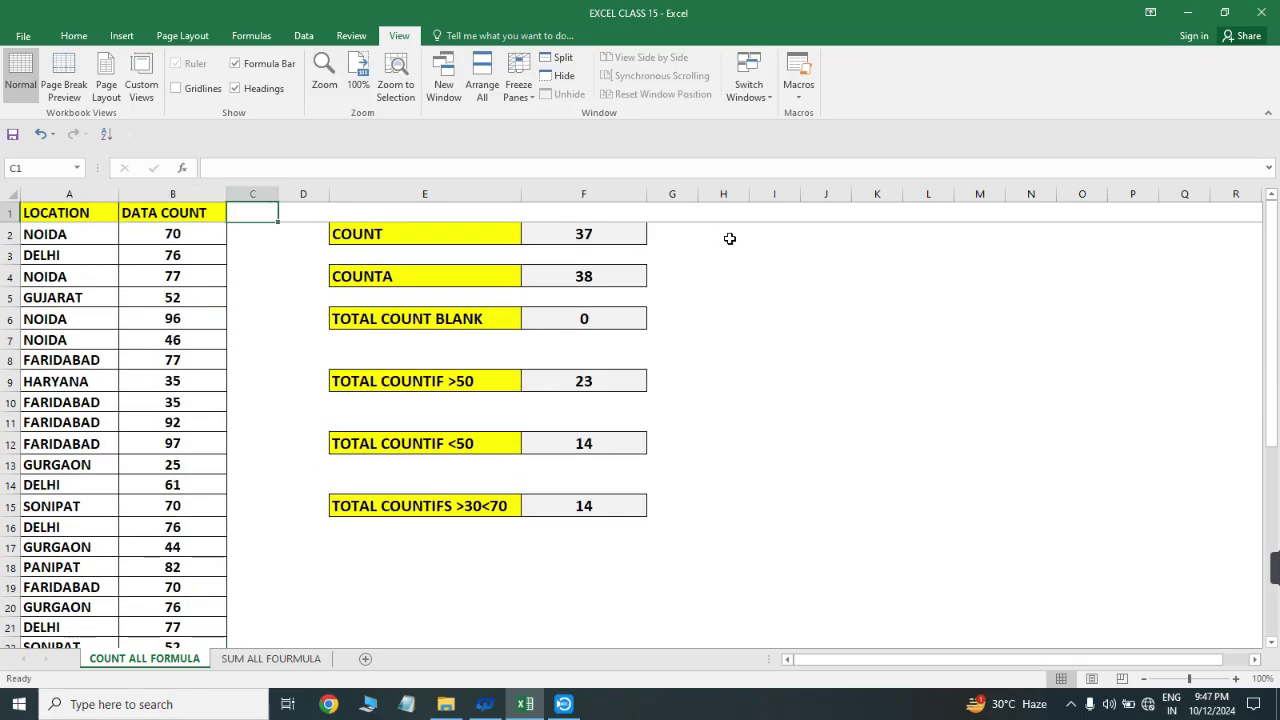
pyautogui.write('E')
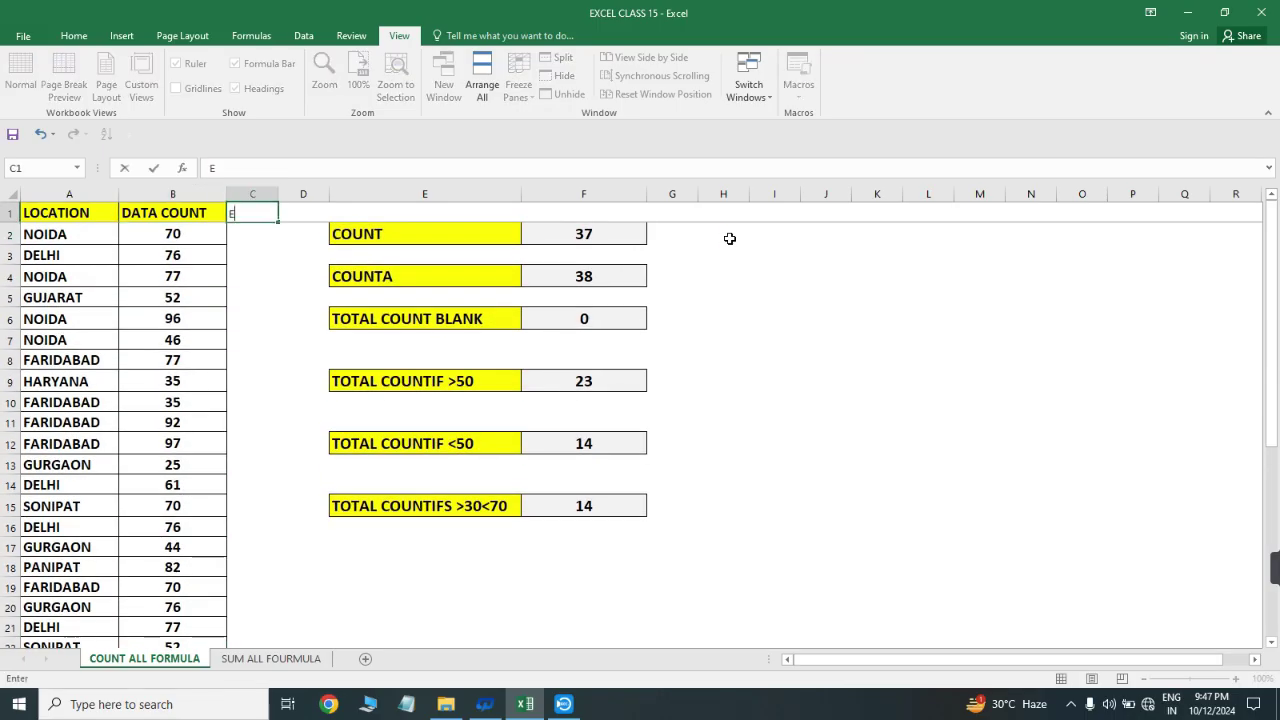
pyautogui.press('Return')
# - Enter =COUNTIF(B:B,B2) in C2 to count how often the first DATA COUNT value occurs
pyautogui.write('=COUN')
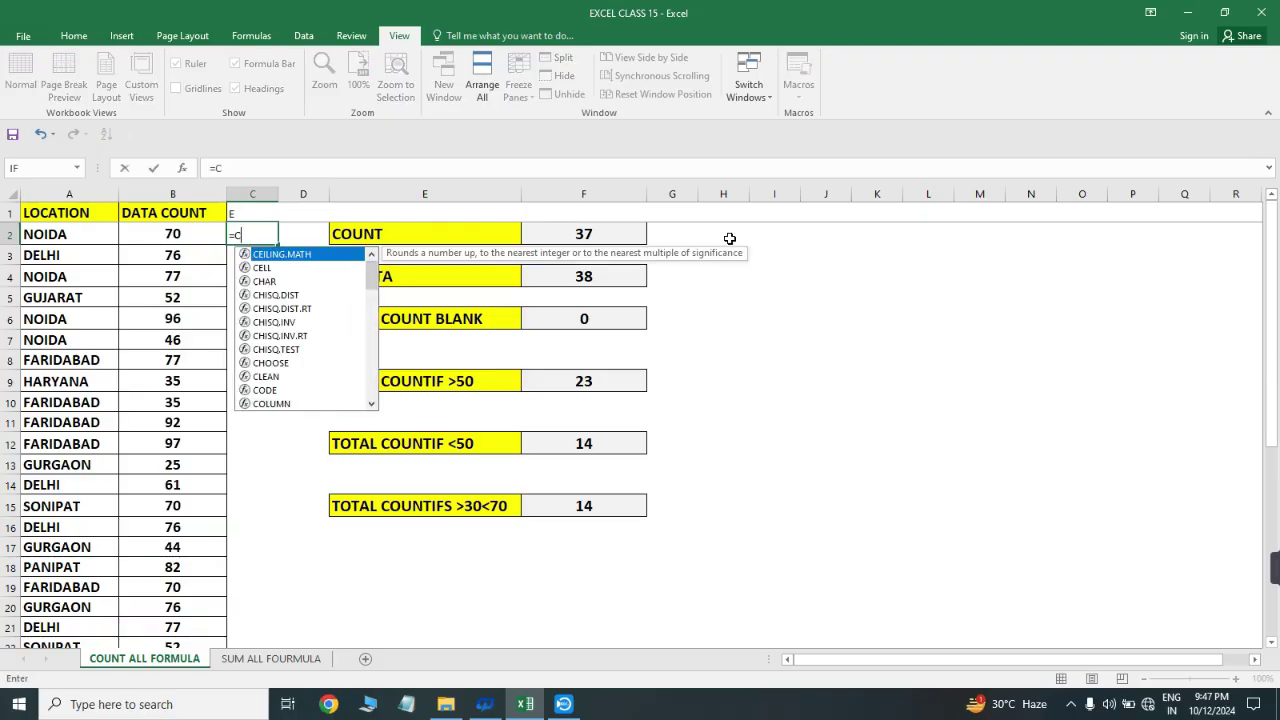
pyautogui.press('Down')
pyautogui.press('Down')
pyautogui.press('Down')
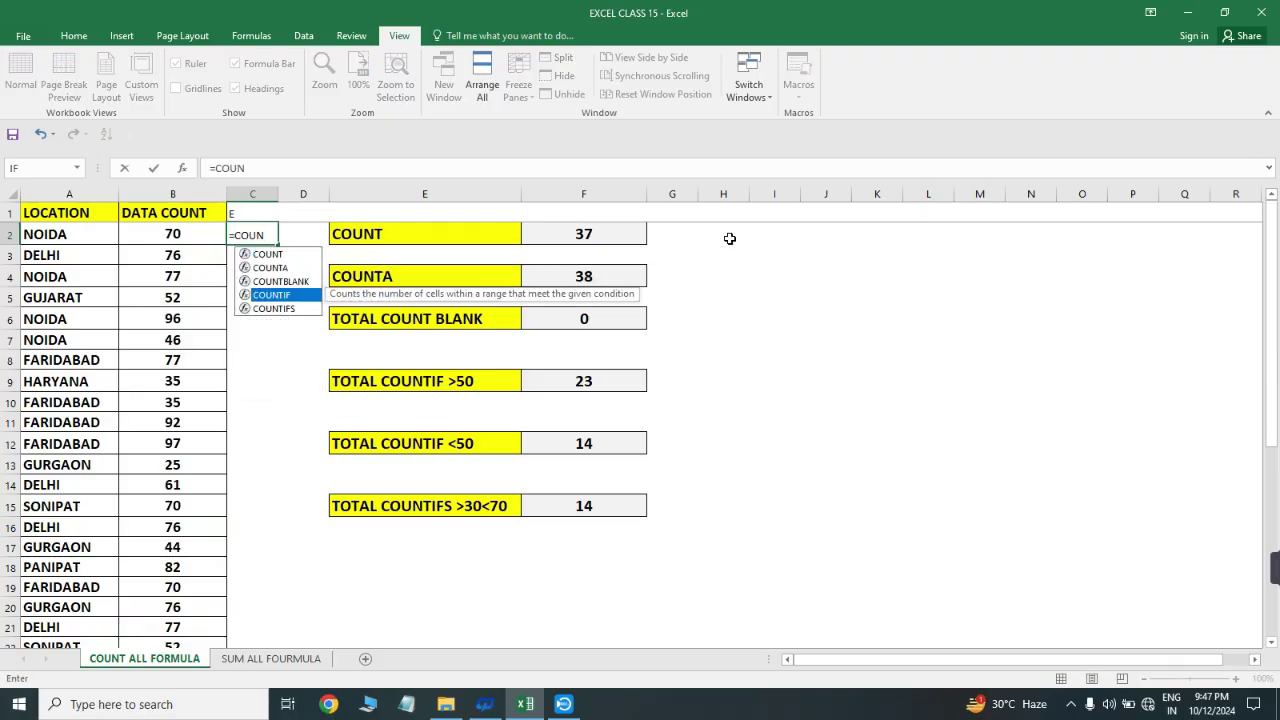
pyautogui.press('Tab')
pyautogui.press('Left')
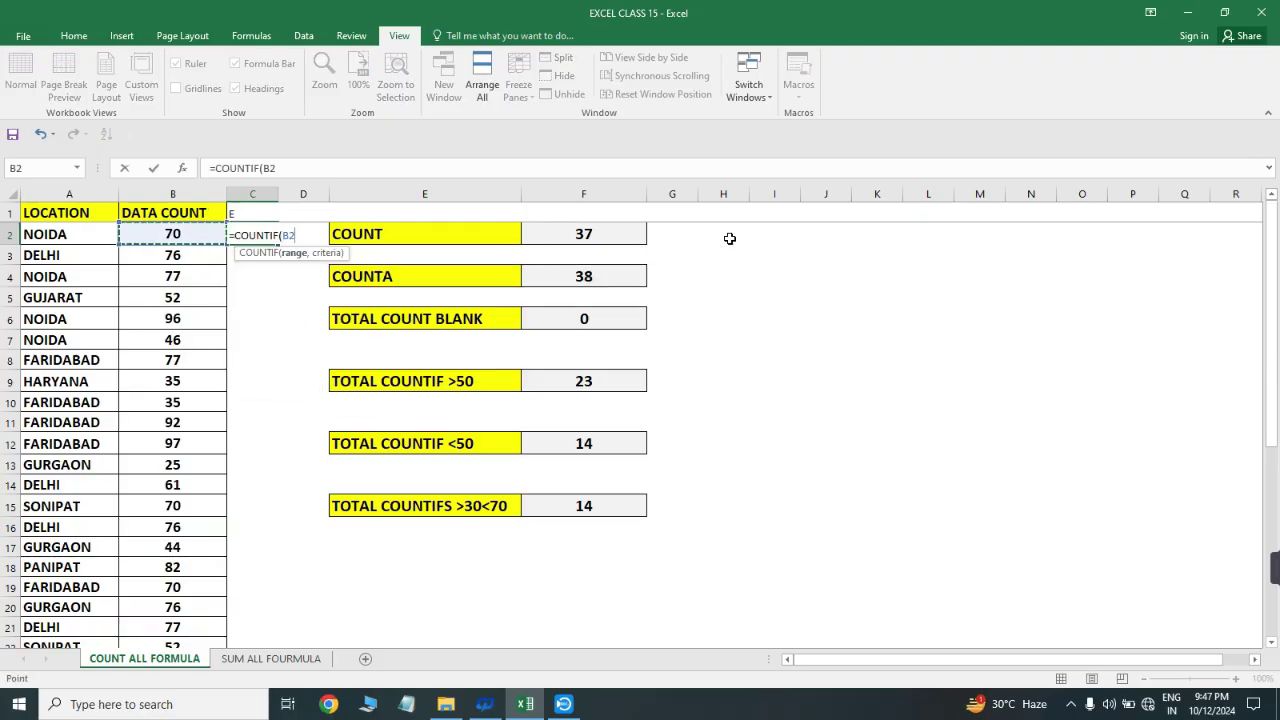
pyautogui.hotkey('ctrl', 'space')
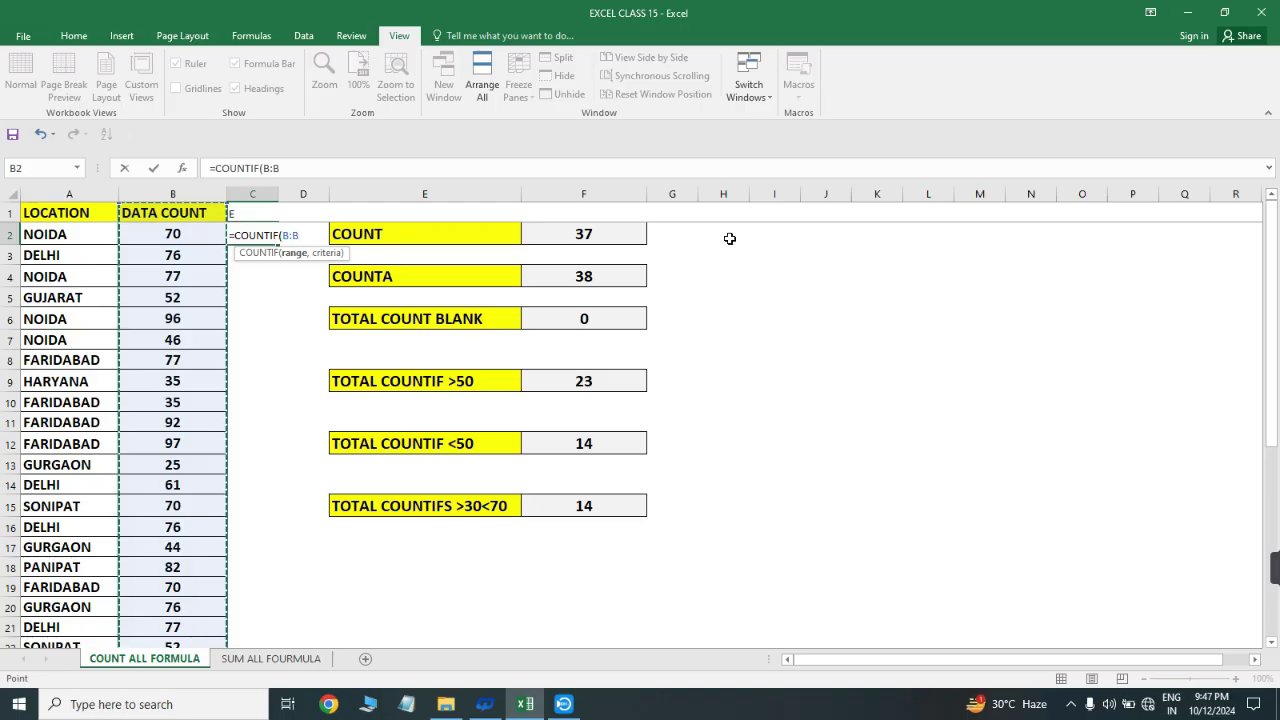
pyautogui.write(',')
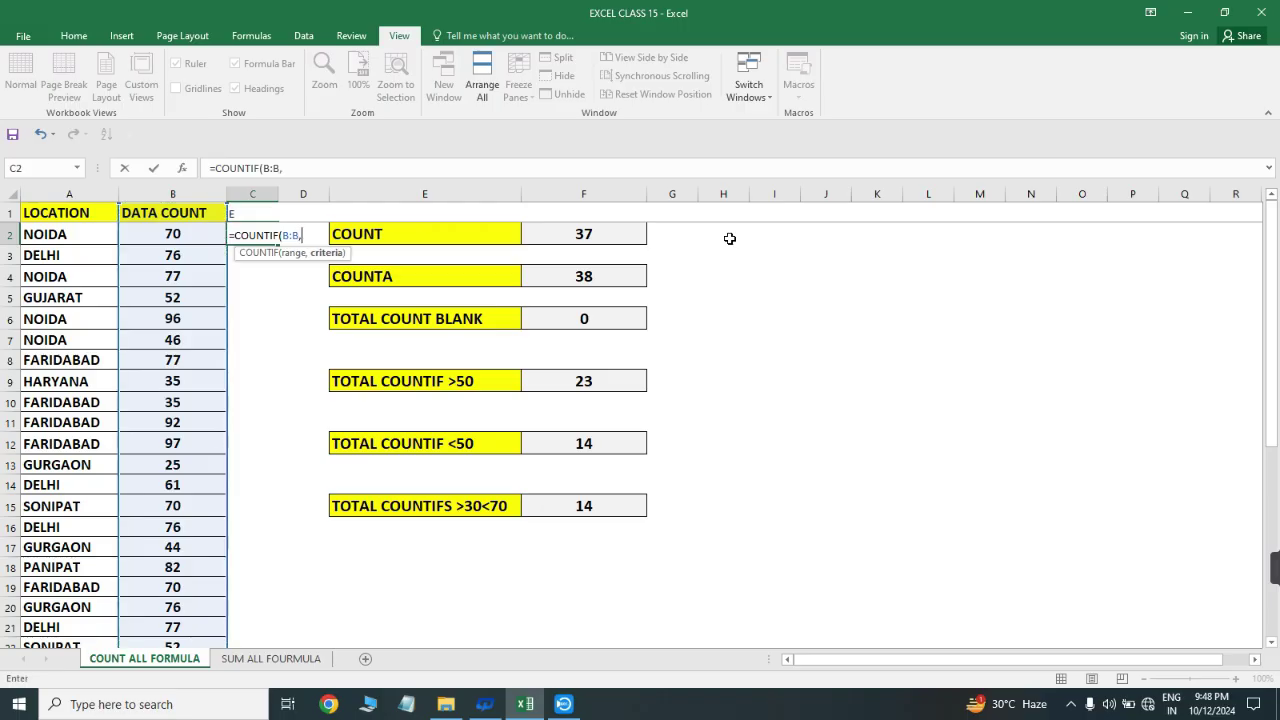
pyautogui.click(173, 234)
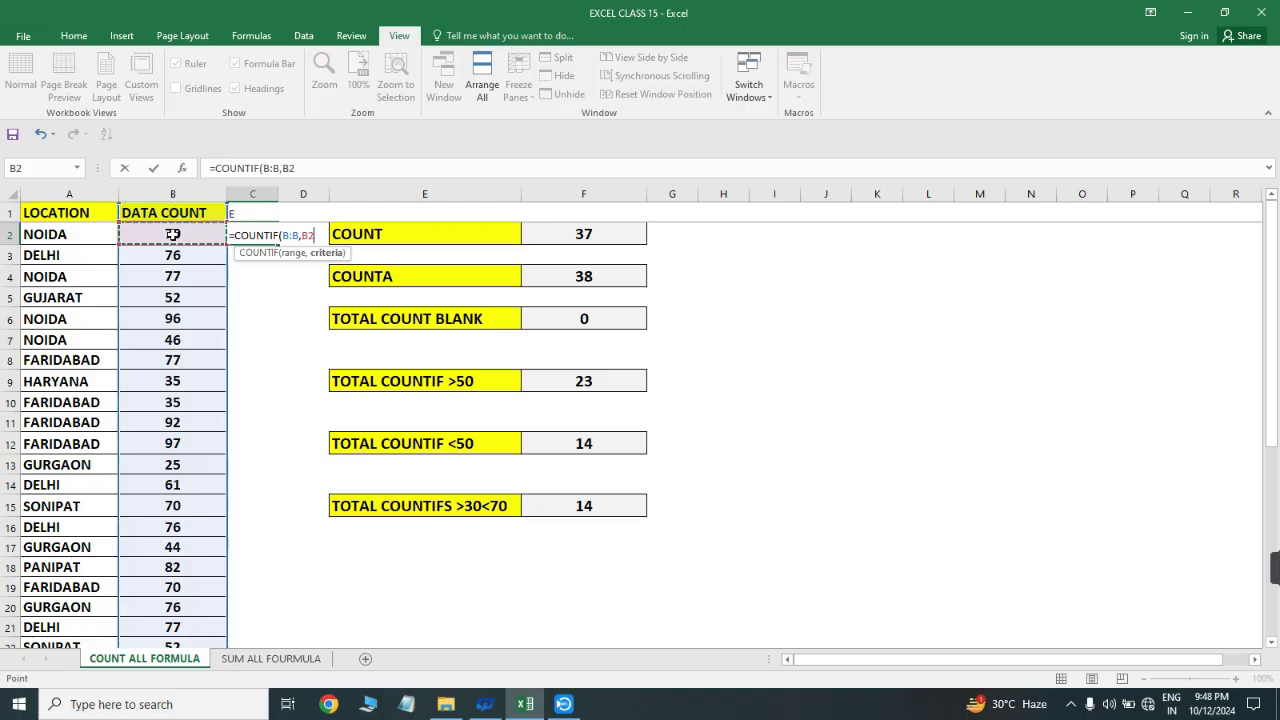
pyautogui.press('Return')
# - Fill the COUNTIF formula from C2 down to C38, alongside every DATA COUNT value
pyautogui.press('Left')
pyautogui.hotkey('ctrl', 'Down')
pyautogui.press('Right')
pyautogui.hotkey('ctrl', 'shift', 'Up')
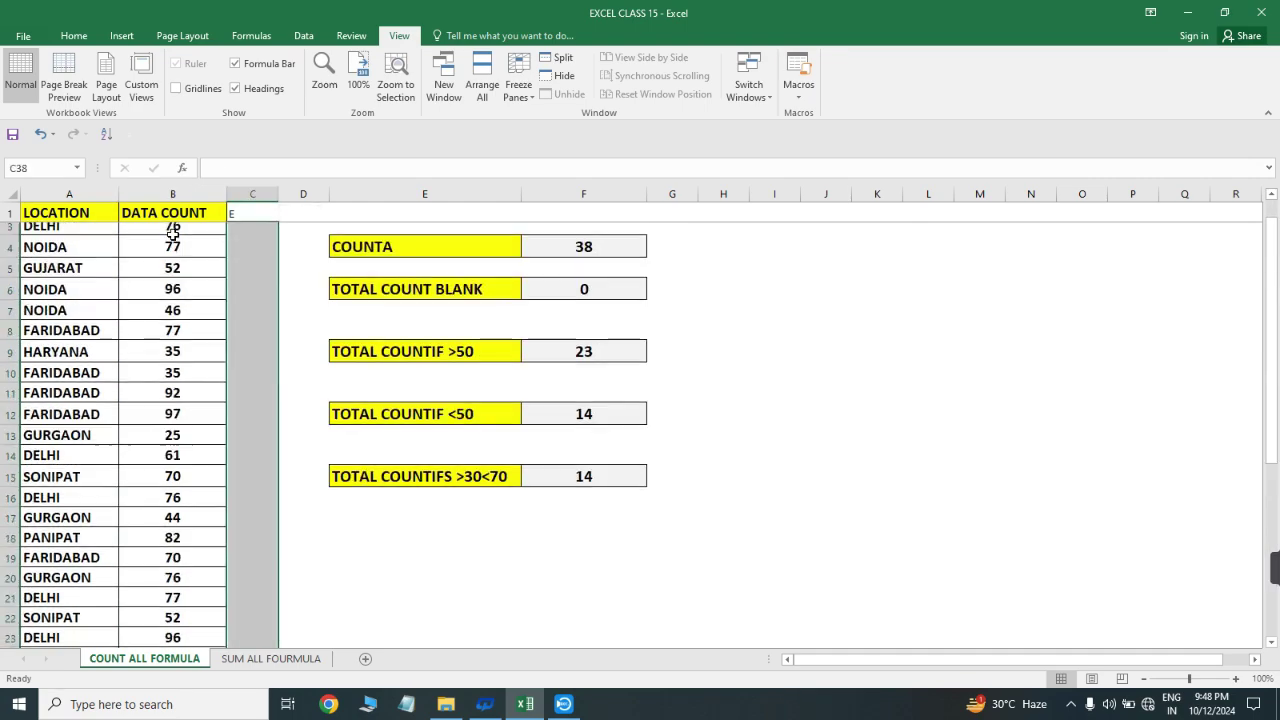
pyautogui.hotkey('ctrl', 'd')
pyautogui.hotkey('ctrl', 'Up')
pyautogui.press('Down')
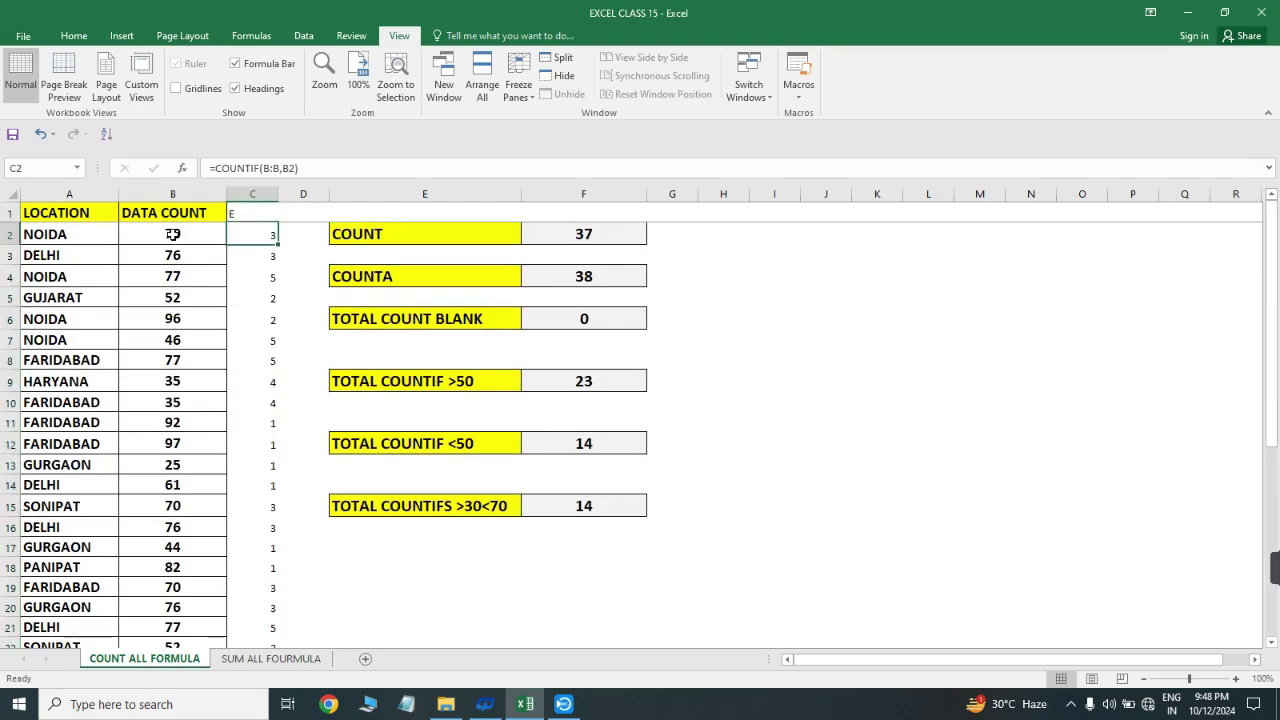
# - Filter the DATA COUNT column to show only the value 70
pyautogui.press('Left')
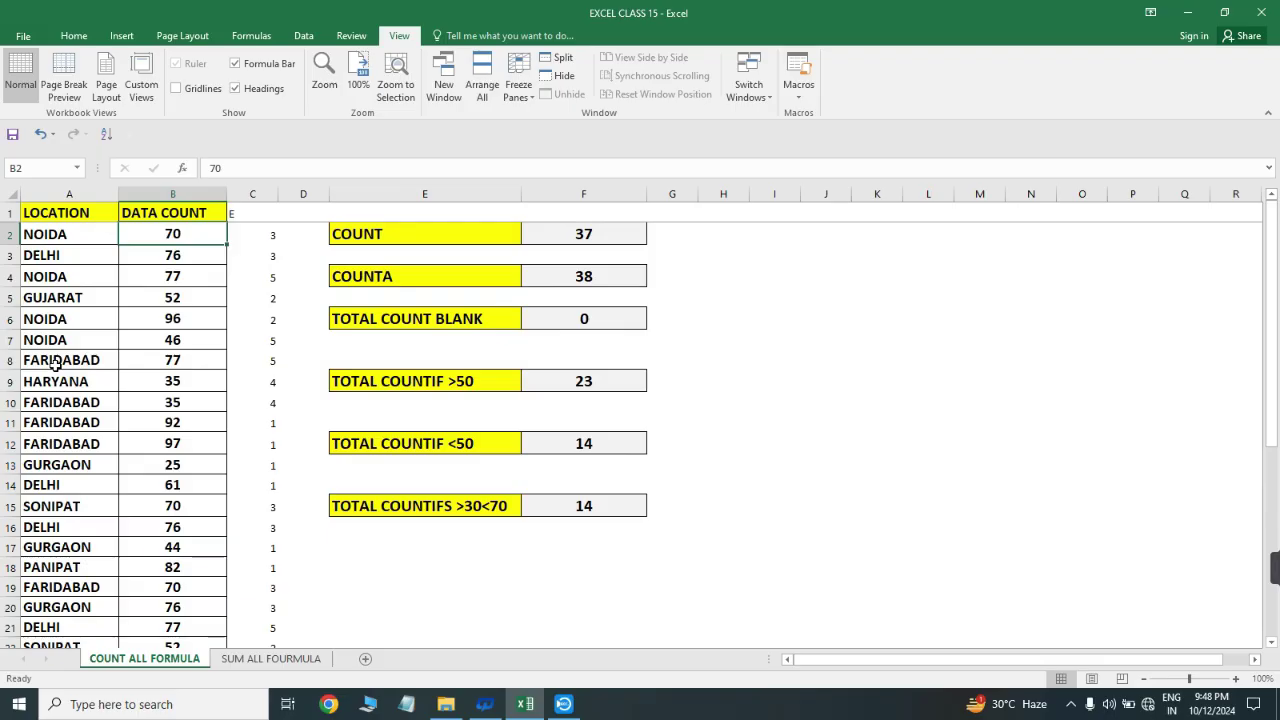
pyautogui.press('Up')
pyautogui.hotkey('ctrl', 'shift', 'Down')
pyautogui.hotkey('alt', 'Down')
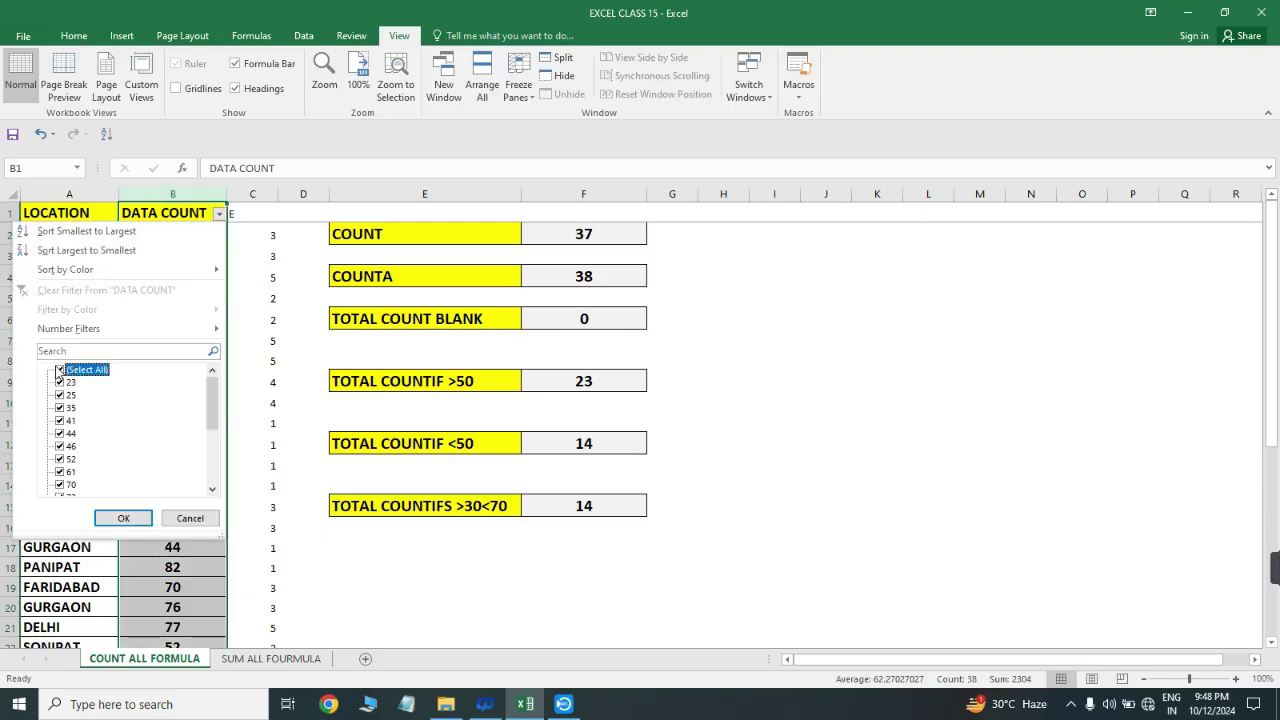
pyautogui.click(59, 370)
pyautogui.press('pagedown')
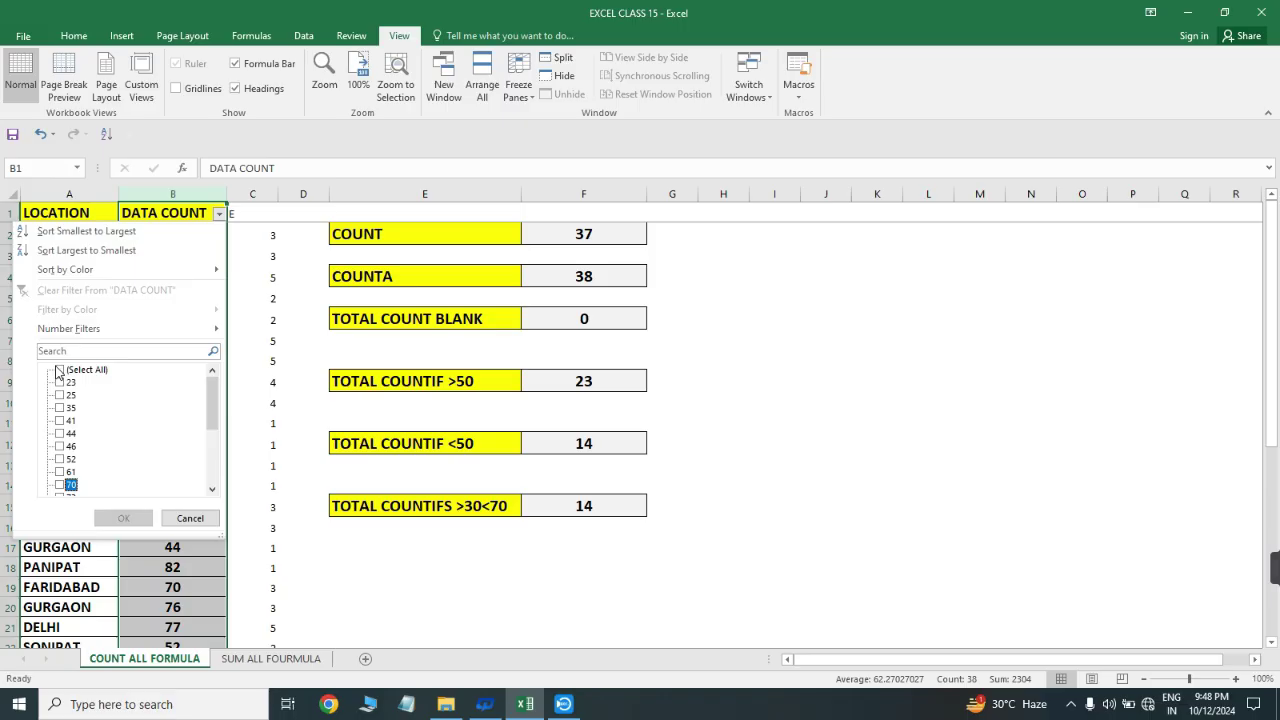
pyautogui.press('space')
pyautogui.press('Return')
# - Select the filtered DATA COUNT values to check their count, and remove the filter
pyautogui.press('Down')
pyautogui.hotkey('ctrl', 'shift', 'Down')
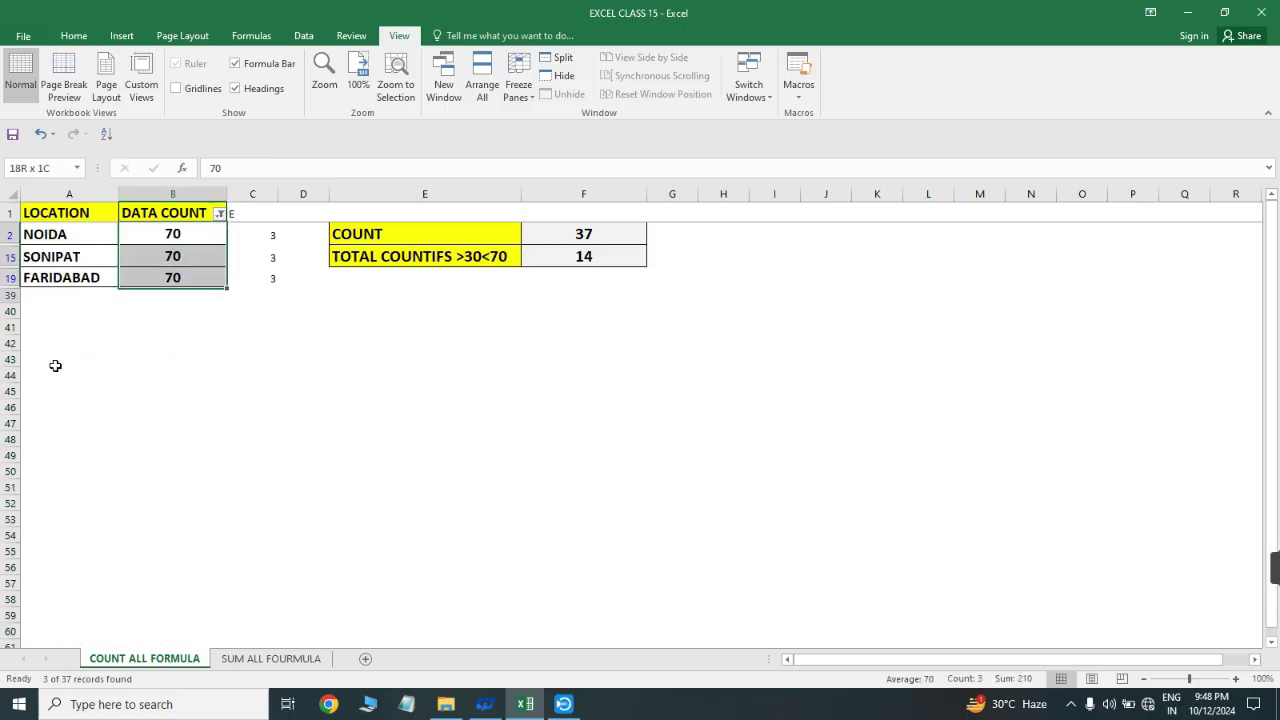
pyautogui.hotkey('ctrl', 'shift', 'l')
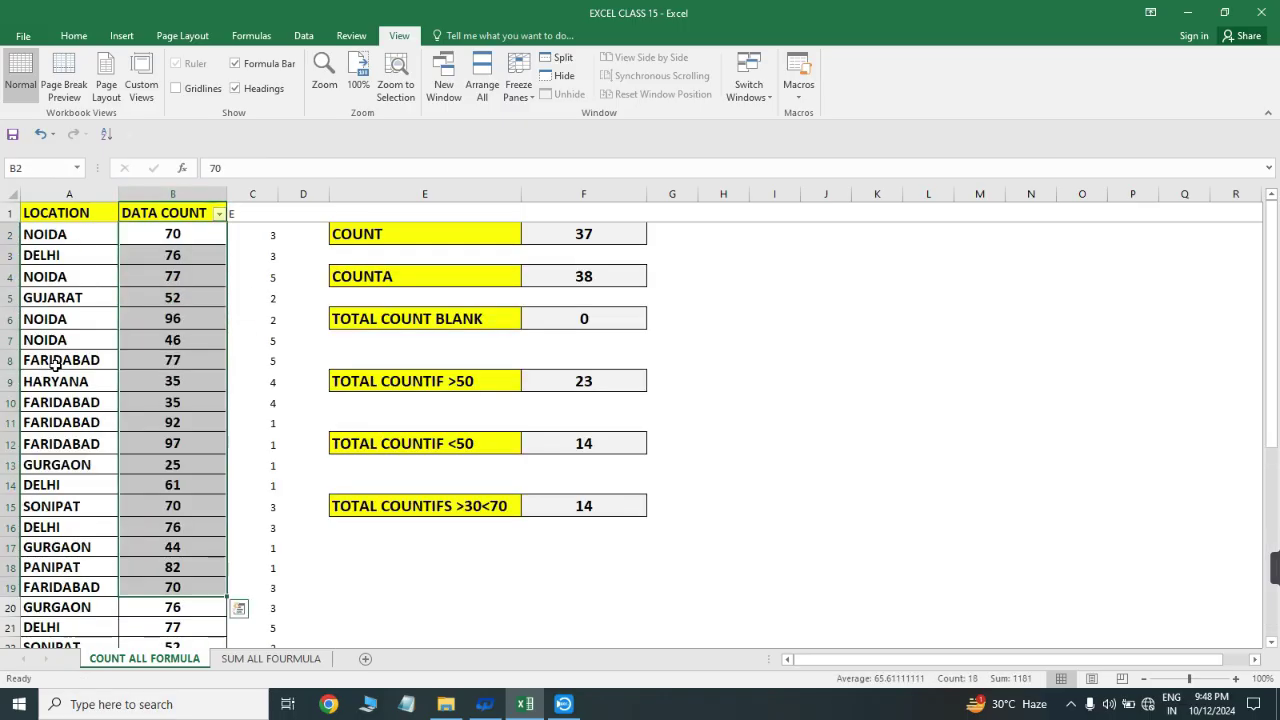
# - Compare the COUNTIF results in C3 and C4 with the DATA COUNT values beside them
pyautogui.press('Right')
pyautogui.press('Down')
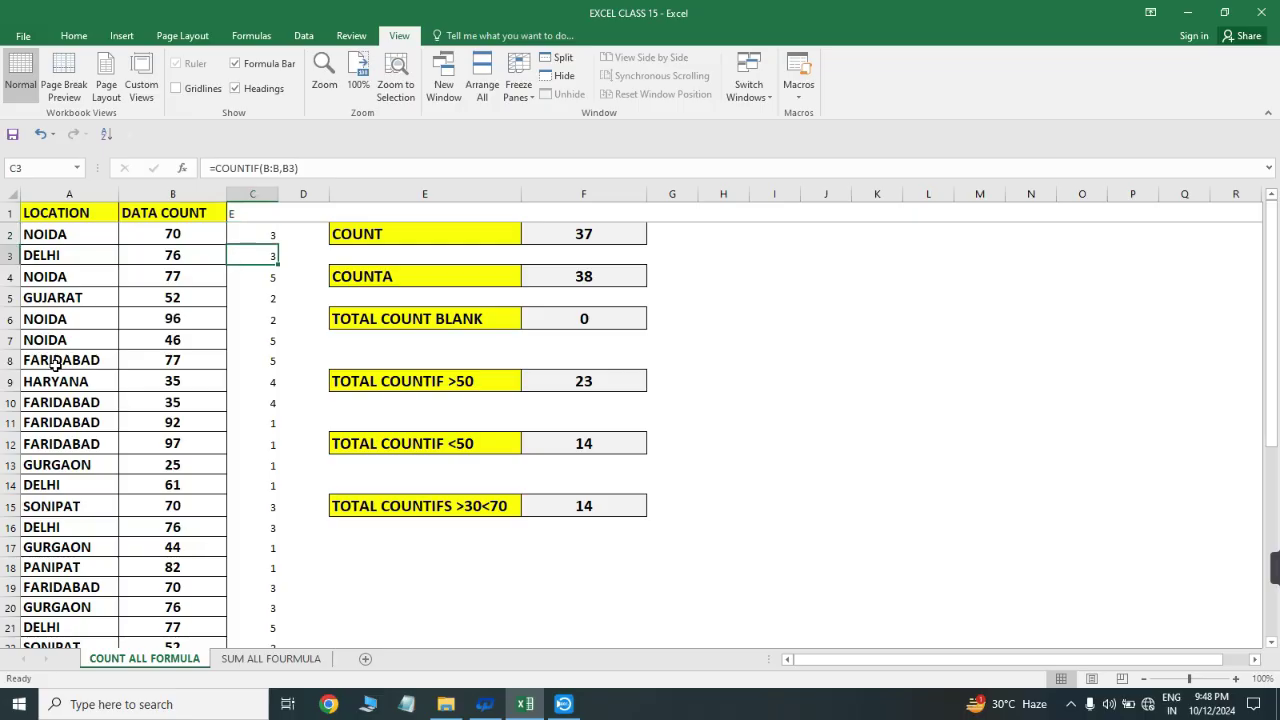
pyautogui.press('Left')
pyautogui.press('Right')
pyautogui.press('Down')
pyautogui.press('Left')
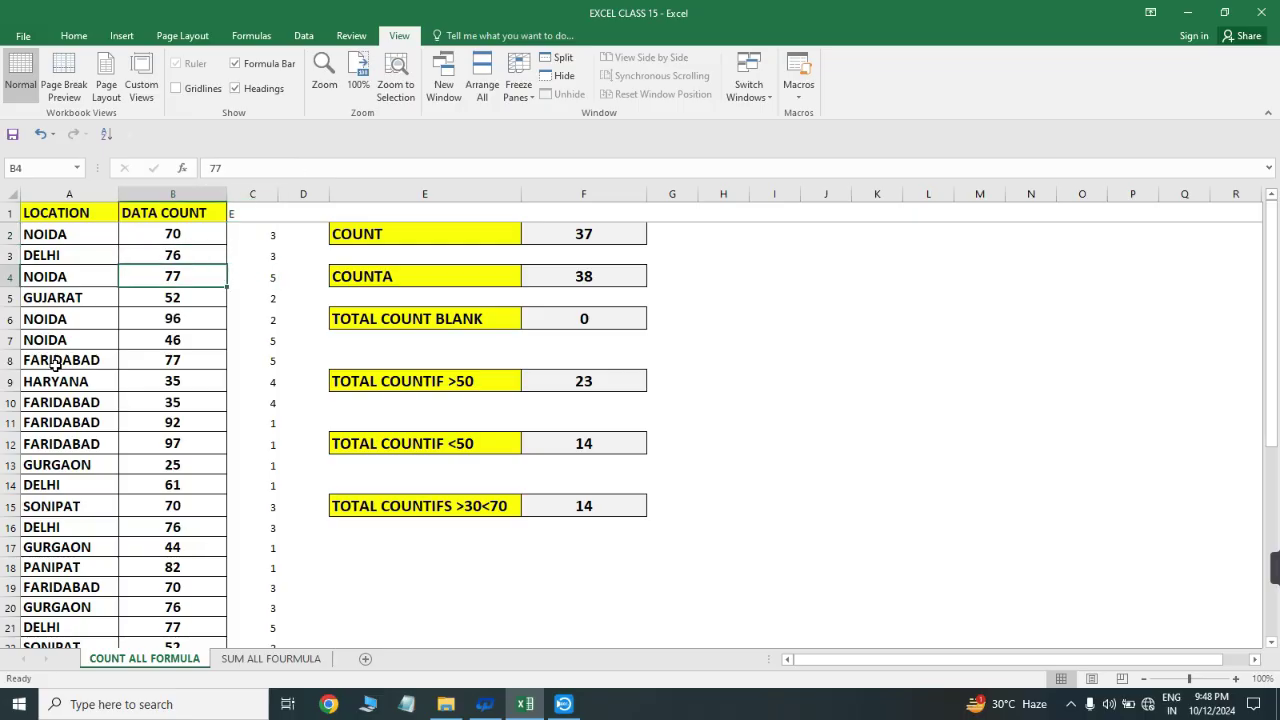
pyautogui.press('Right')
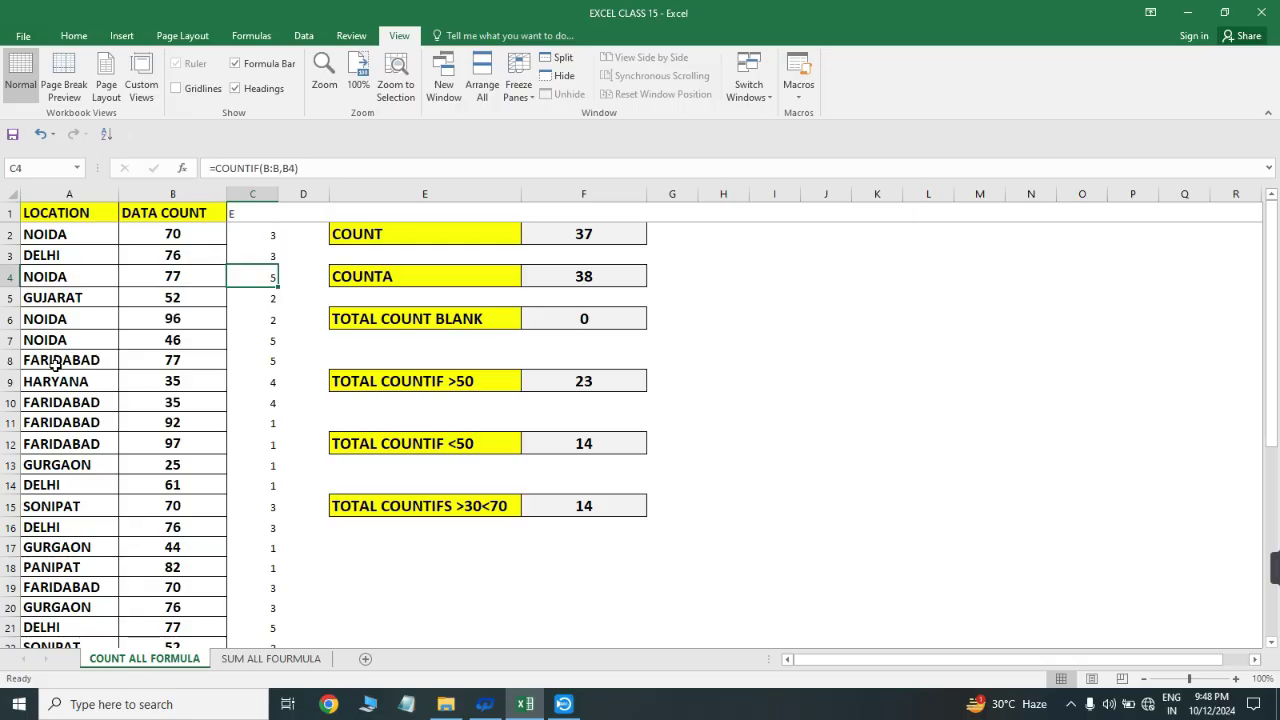
# - Change the heading of column C in C1 to REPEAT
pyautogui.press('Up')
pyautogui.press('Up')
pyautogui.hotkey('ctrl', 'shift', 'Down')
pyautogui.press('Up')
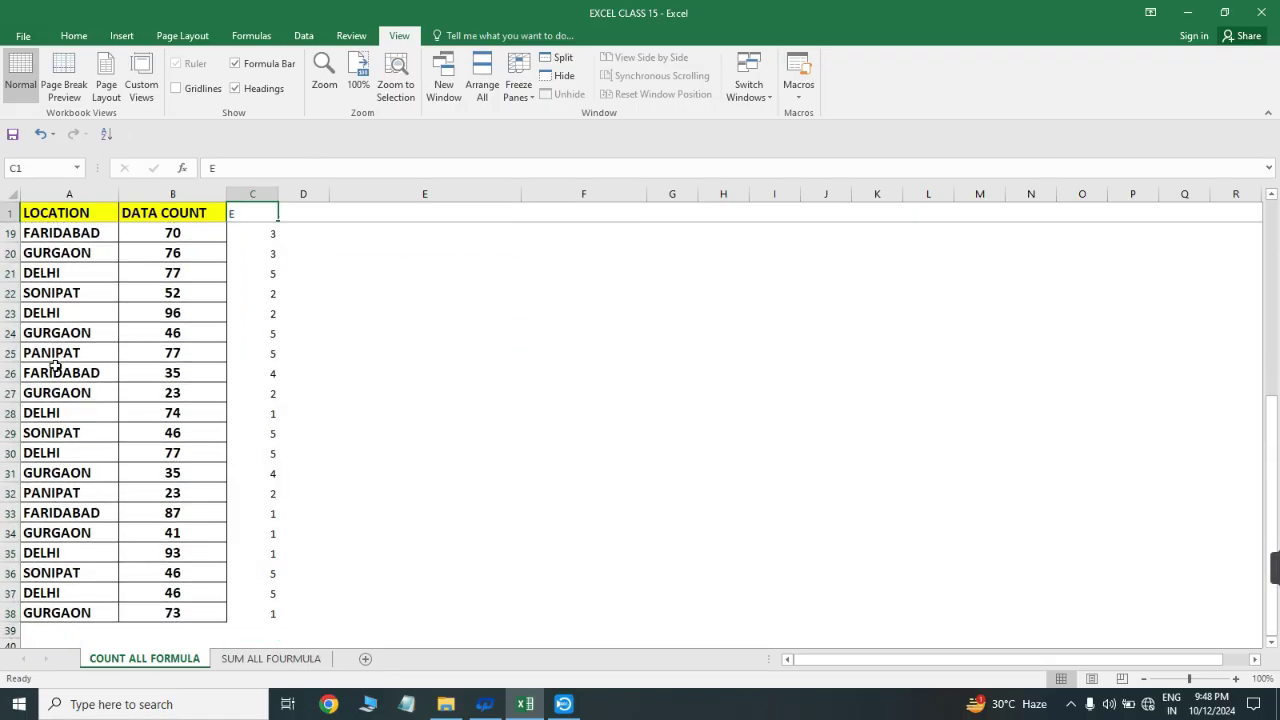
pyautogui.write('REP')
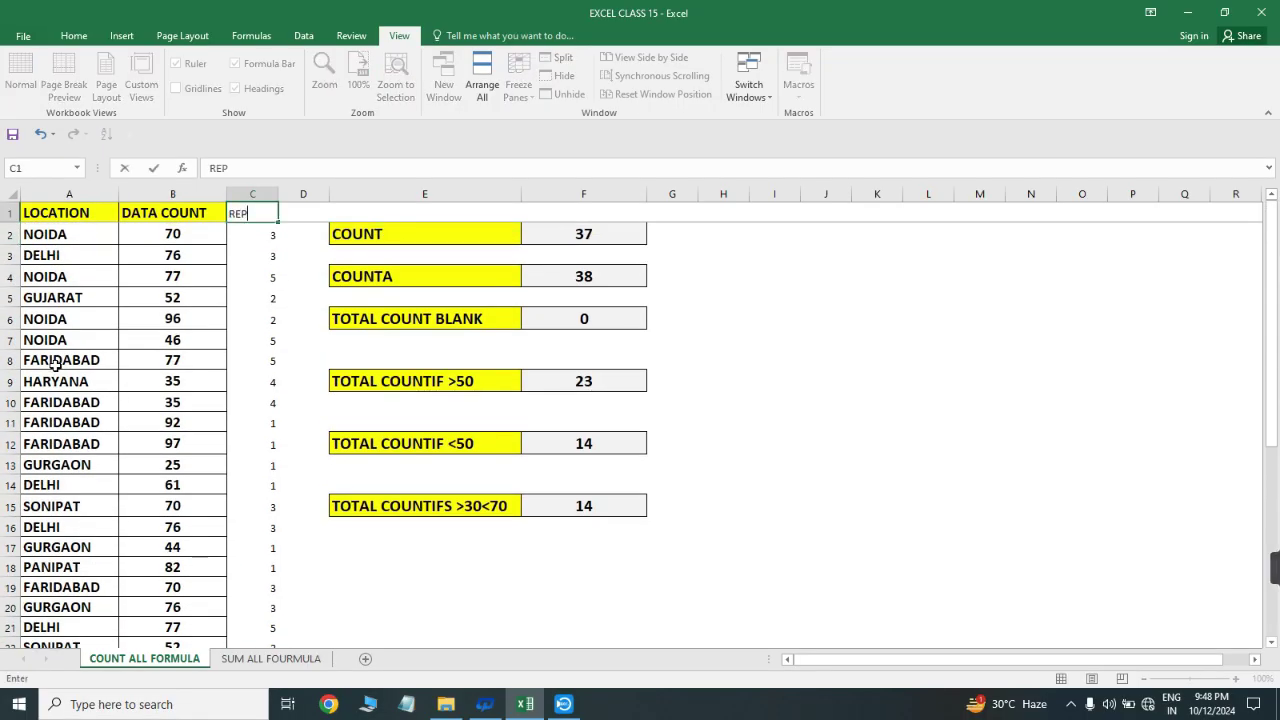
pyautogui.write('EAT')
pyautogui.press('Return')
# - Apply the formatting of the DATA COUNT header to the REPEAT header in C1, pasting formats only
pyautogui.press('Up')
pyautogui.press('Left')
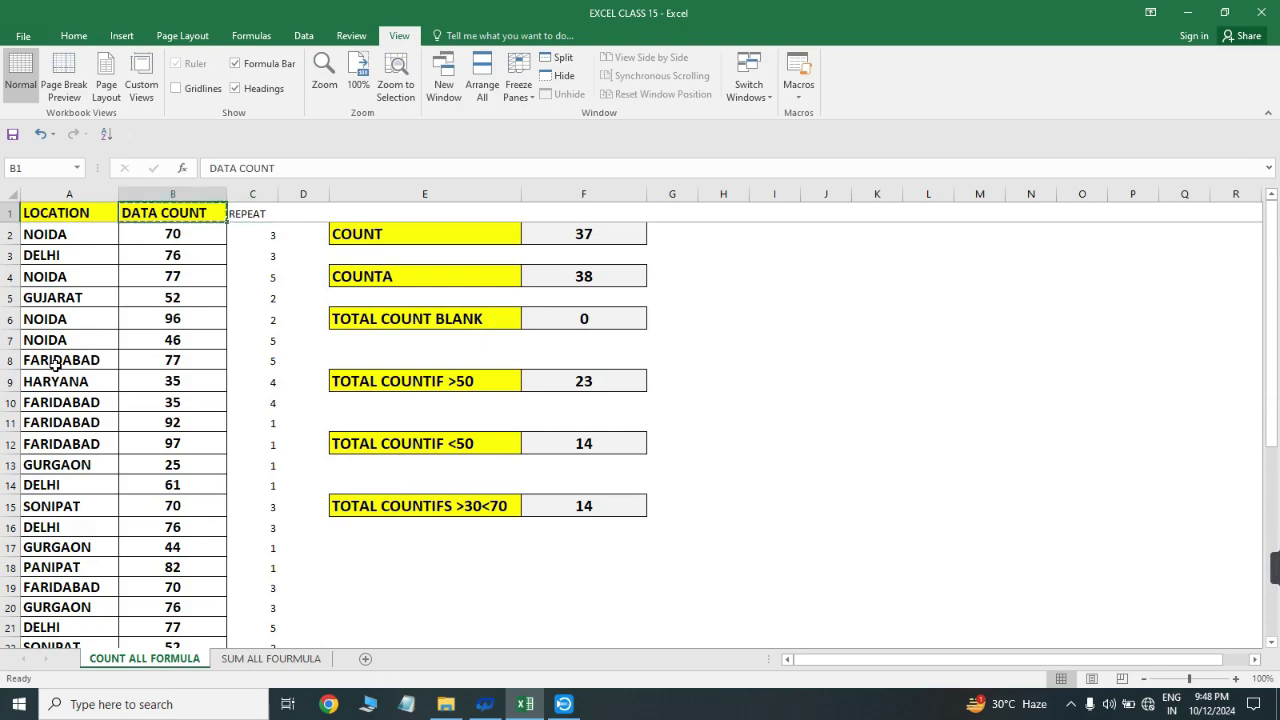
pyautogui.hotkey('ctrl', 'c')
pyautogui.press('Right')
pyautogui.hotkey('ctrl', 'alt', 'v')
pyautogui.press('t')
pyautogui.press('Return')
pyautogui.press('Escape')
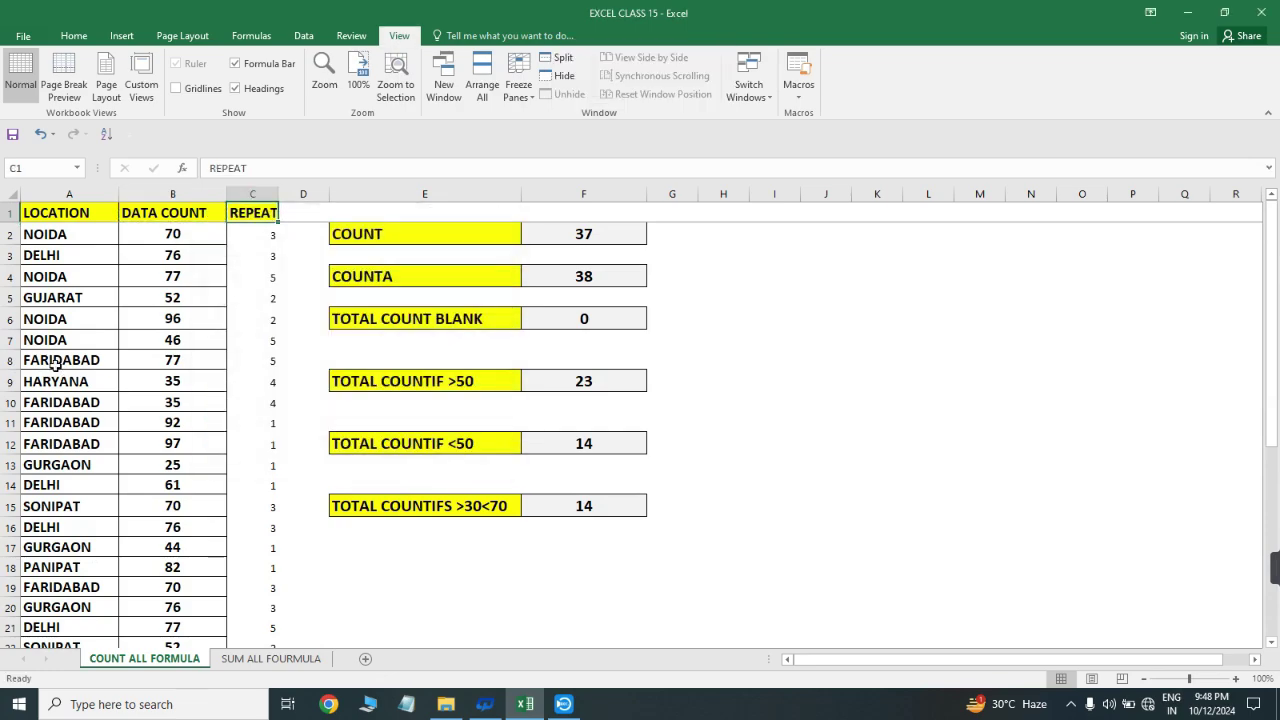
# - Autofit the width of column C to the REPEAT header
pyautogui.hotkey('alt', 'o')
pyautogui.press('c')
pyautogui.press('a')
pyautogui.press('Down')
pyautogui.press('Up')
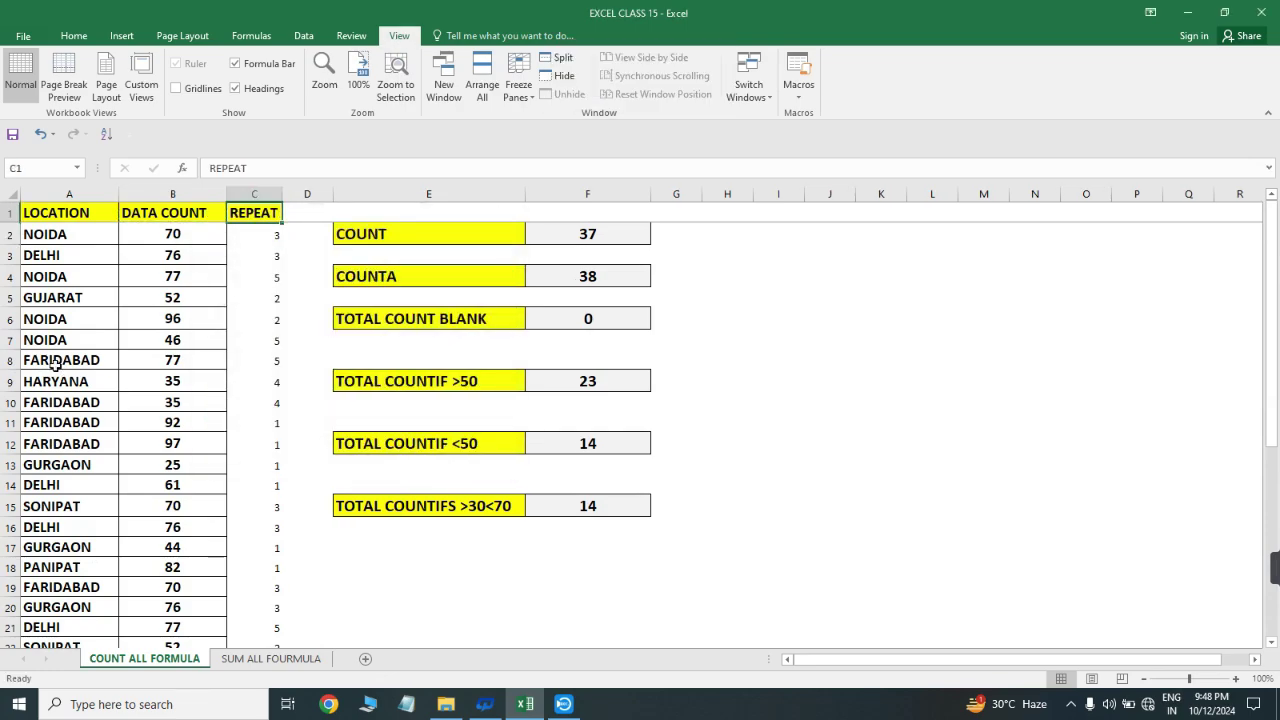
# - Add all borders to the REPEAT column from C1 to C38
pyautogui.hotkey('ctrl', 'shift', 'Down')
pyautogui.hotkey('alt', 'h')
pyautogui.press('b')
pyautogui.press('a')
# - Make the repeat counts in C2:C38 bold
pyautogui.press('Down')
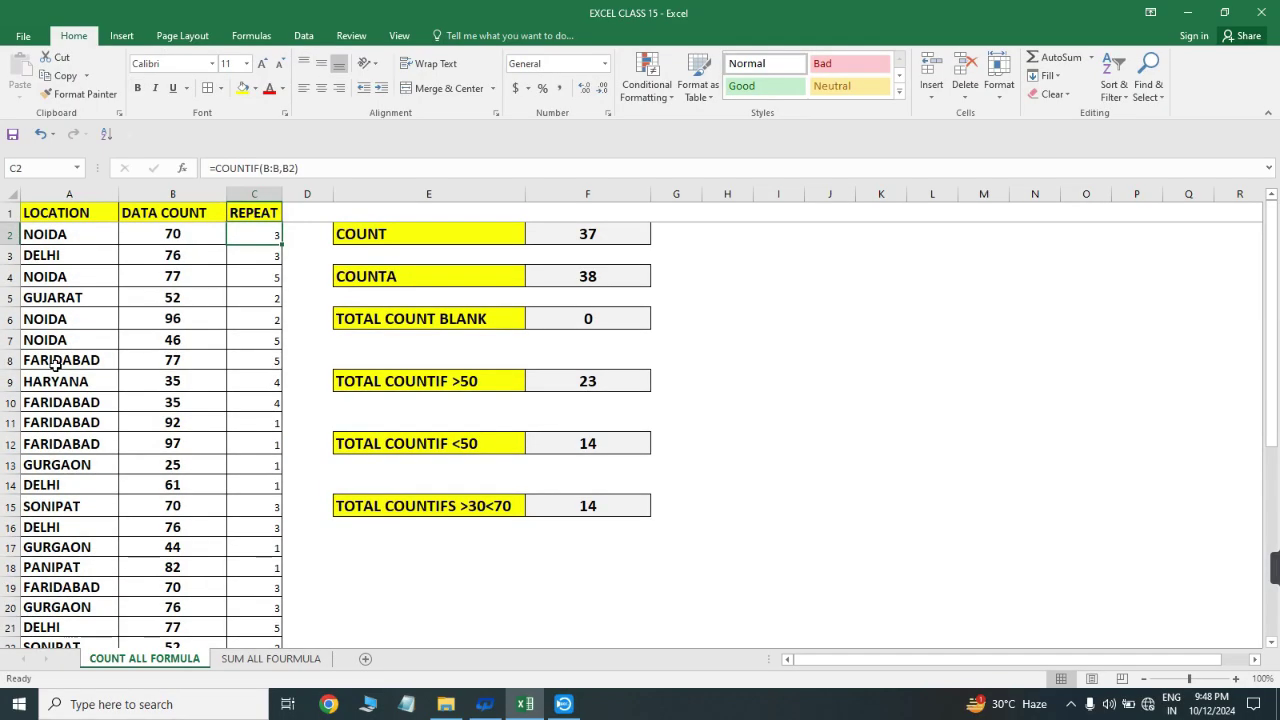
pyautogui.hotkey('ctrl', 'shift', 'Down')
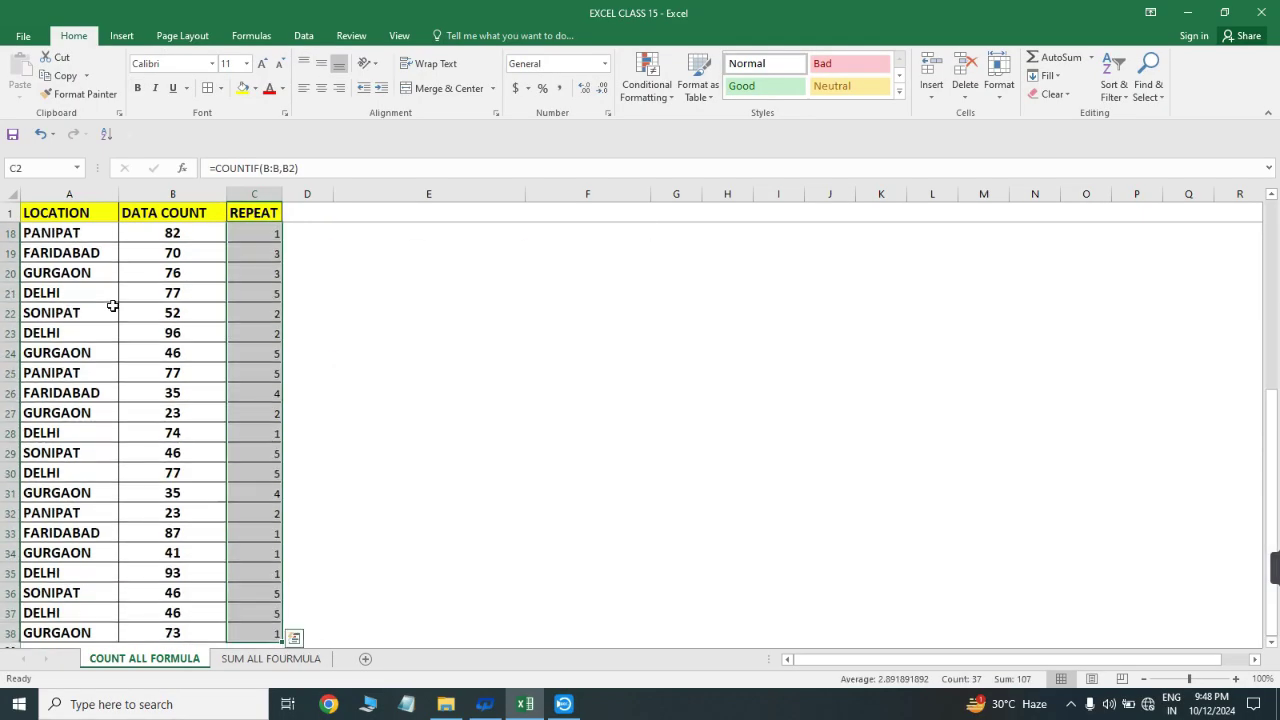
pyautogui.hotkey('ctrl', 'b')
pyautogui.hotkey('ctrl', 'shift', 'Up')
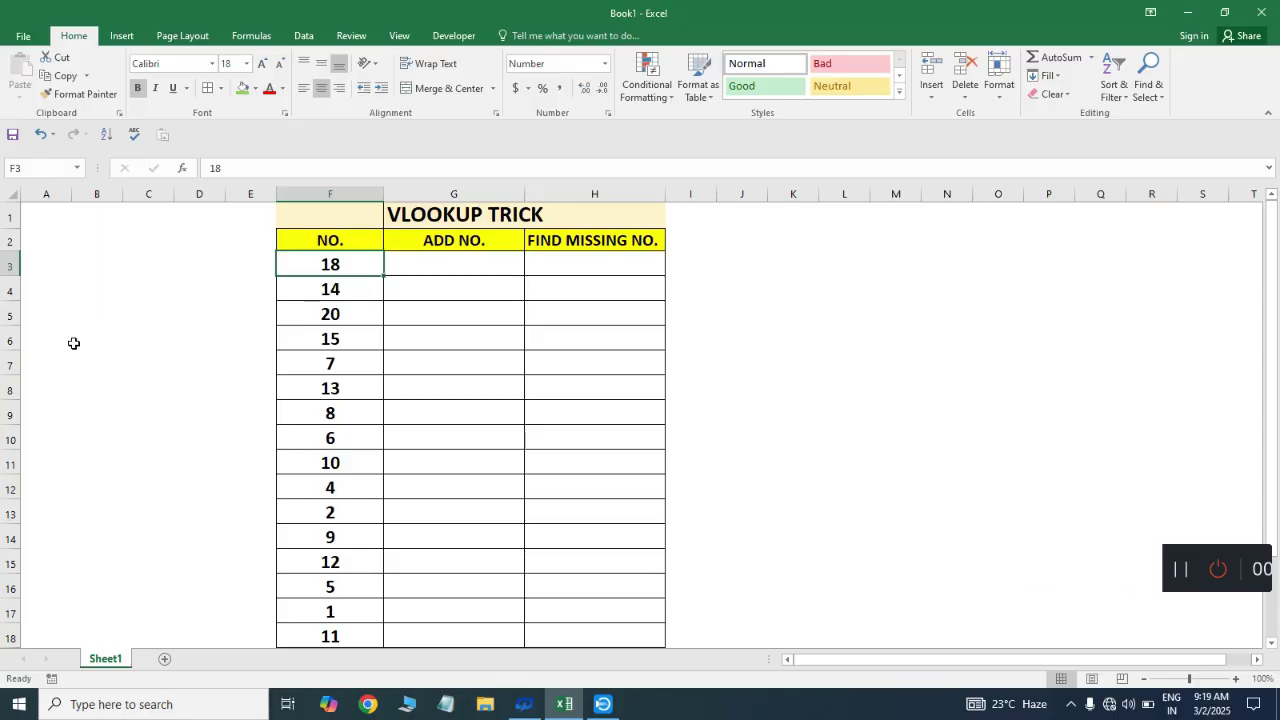
# - In the VLOOKUP TRICK sheet of Book1, look over the NO. column and delete the number in F4
pyautogui.hotkey('ctrl', 'shift', 'Down')
pyautogui.hotkey('ctrl', 'shift', 'Up')
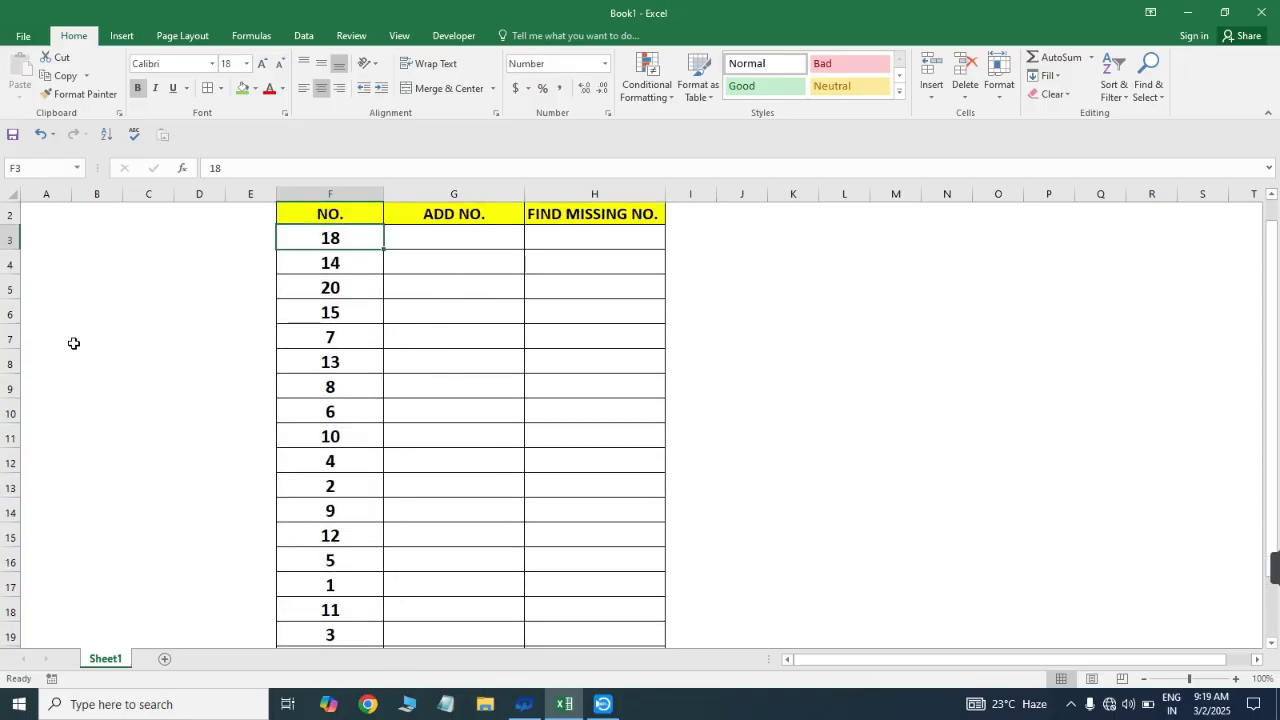
pyautogui.hotkey('ctrl', 'Down')
pyautogui.hotkey('ctrl', 'Up')
pyautogui.press('Down')
pyautogui.press('Delete')
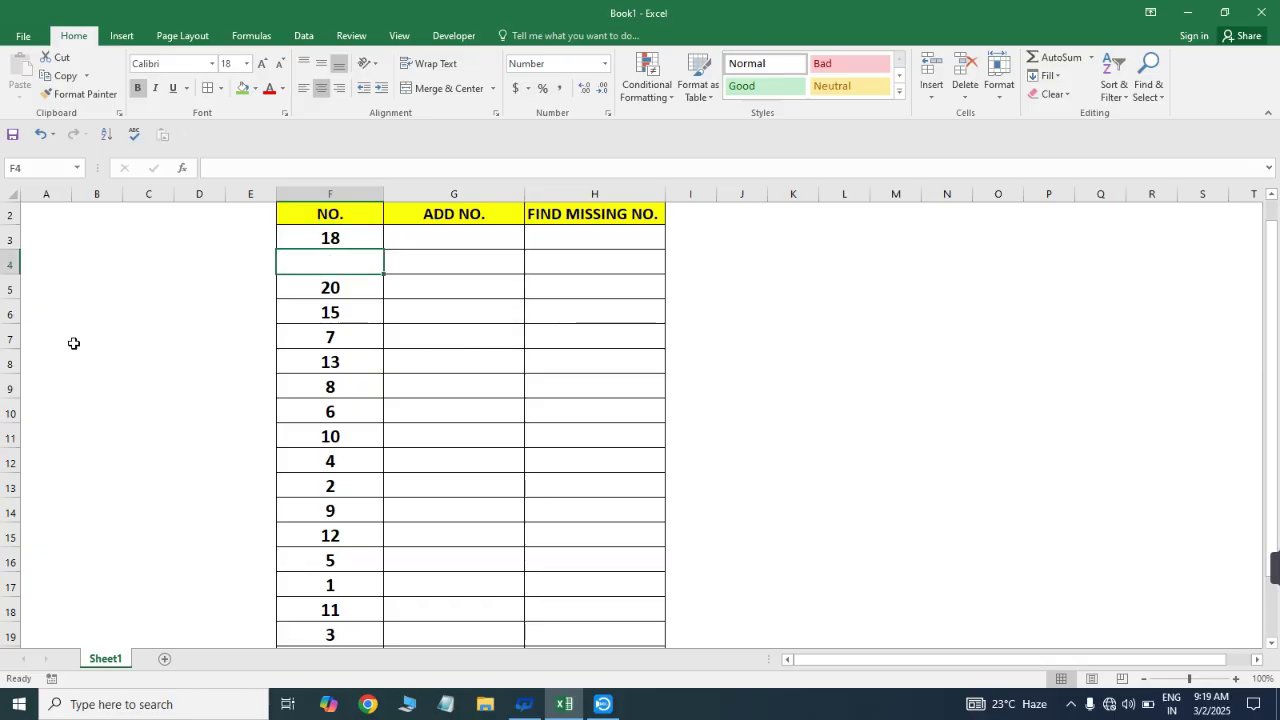
# - Clear the numbers in F7, F9, F11, F15, F19 and F22 of the NO. column
pyautogui.press('Down')
pyautogui.press('Down')
pyautogui.press('Down')
pyautogui.press('Delete')
pyautogui.press('Down')
pyautogui.press('Down')
pyautogui.press('Delete')
pyautogui.press('Down')
pyautogui.press('Down')
pyautogui.press('Delete')
pyautogui.press('Down')
pyautogui.press('Down')
pyautogui.press('Down')
pyautogui.press('Down')
pyautogui.press('Delete')
pyautogui.press('Down')
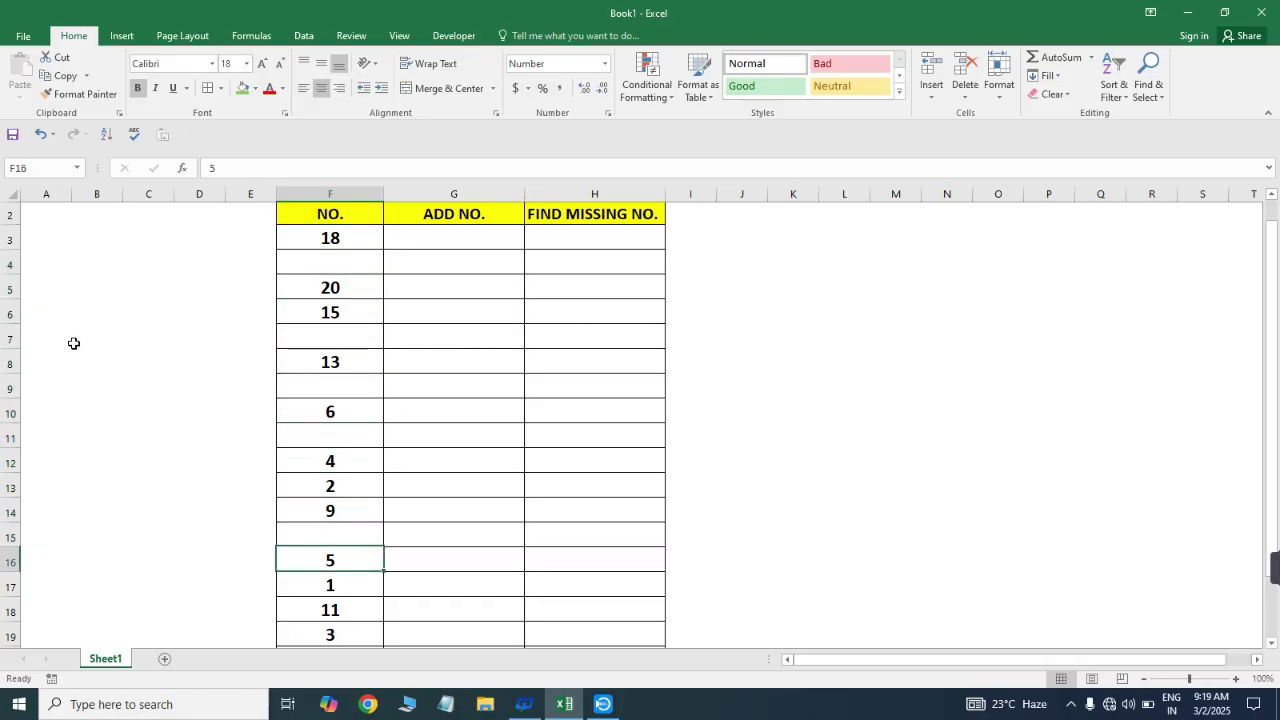
pyautogui.press('Down')
pyautogui.press('Down')
pyautogui.press('Down')
pyautogui.press('Delete')
pyautogui.press('Down')
pyautogui.press('Down')
pyautogui.press('Down')
pyautogui.press('Delete')
pyautogui.press('Down')
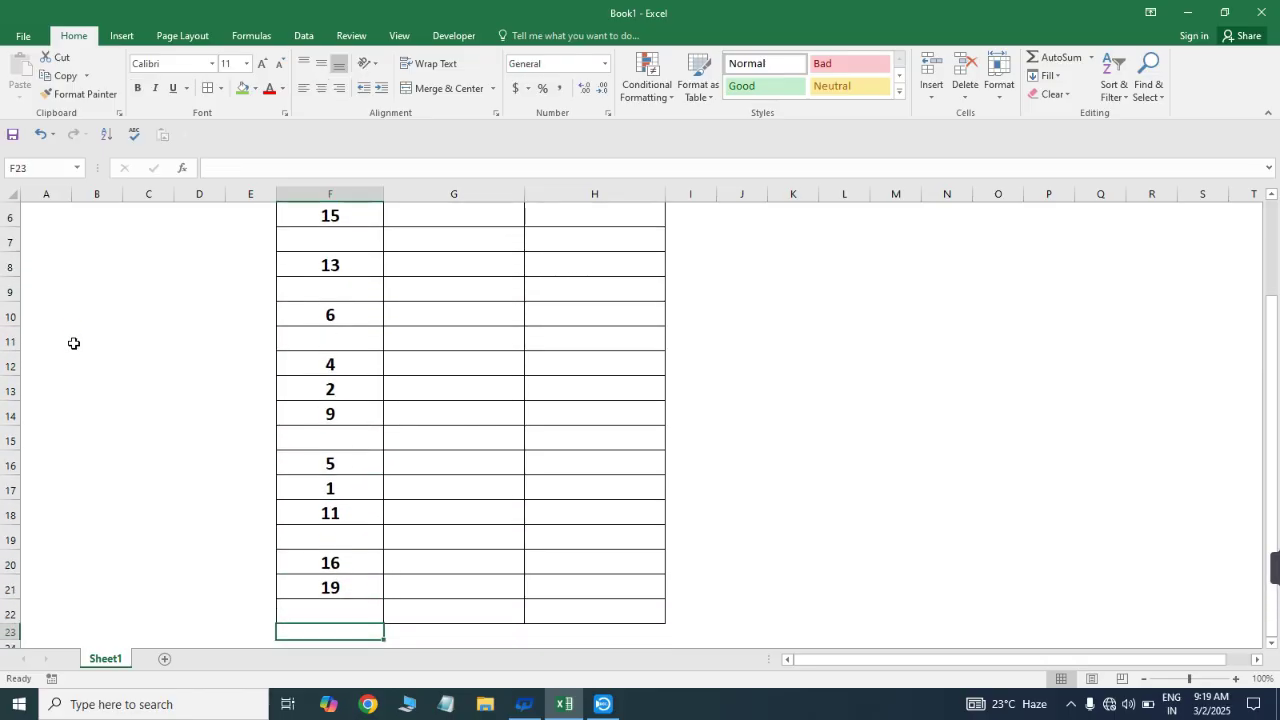
pyautogui.press('Down')
# - Enter 1 in G3 as the first value of the ADD NO. column
pyautogui.press('Up')
pyautogui.press('Up')
pyautogui.press('Right')
pyautogui.hotkey('ctrl', 'Up')
pyautogui.press('Down')
pyautogui.press('Down')
pyautogui.press('Left')
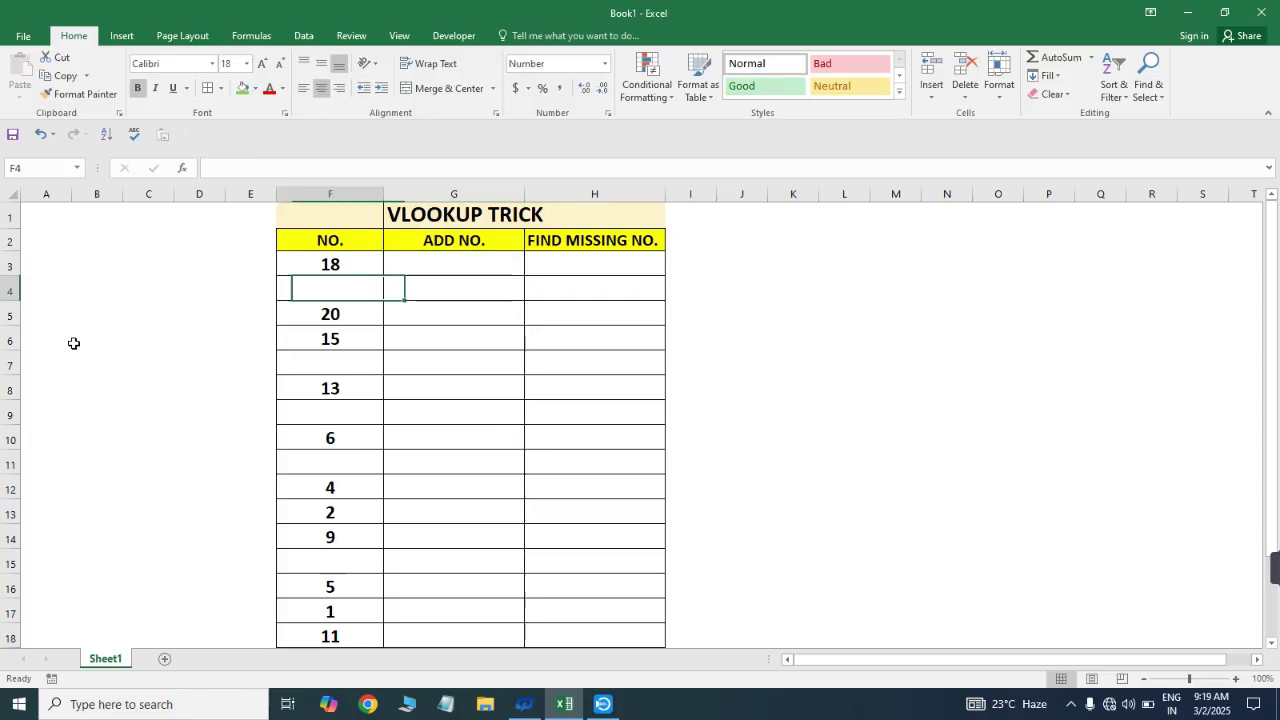
pyautogui.press('Right')
pyautogui.press('Up')
pyautogui.write('1')
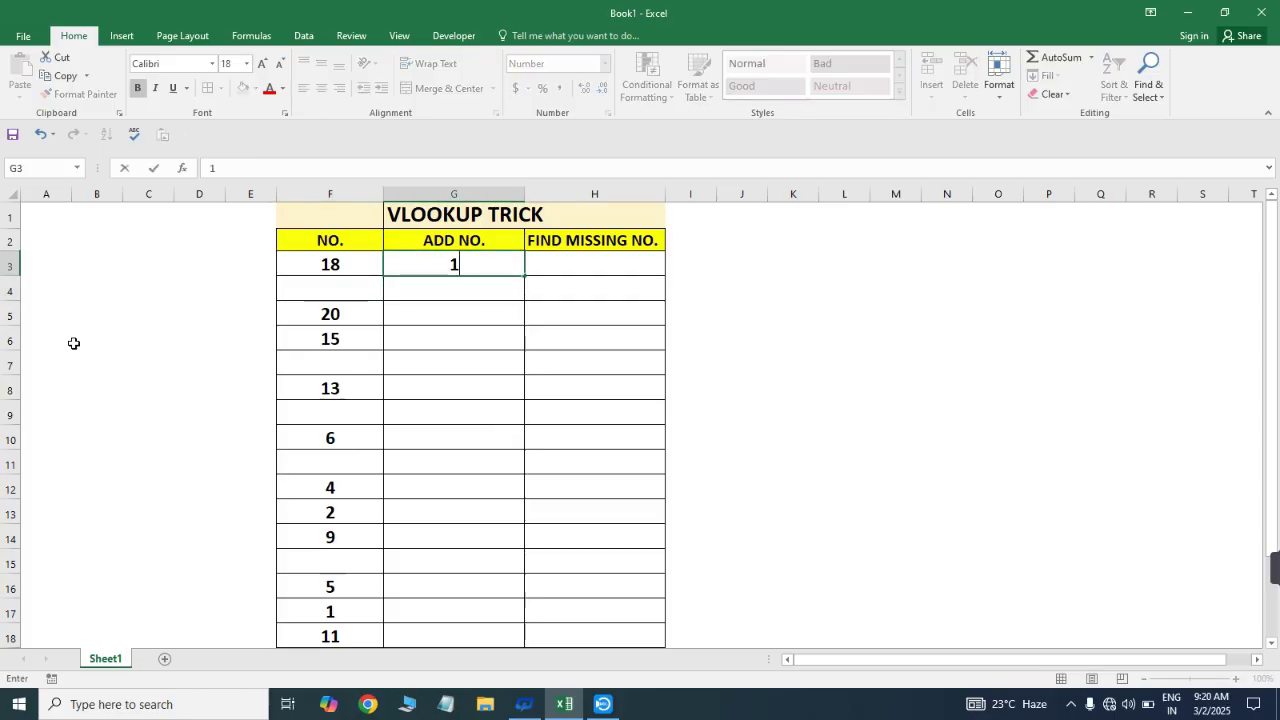
pyautogui.hotkey('ctrl', 'Return')
# - Fill the ADD NO. column from G3 to G22 with a number series from 1 to 20
pyautogui.hotkey('shift', 'Down')
pyautogui.hotkey('shift', 'Down')
pyautogui.hotkey('shift', 'Down')
pyautogui.hotkey('shift', 'Down')
pyautogui.hotkey('shift', 'Down')
pyautogui.hotkey('shift', 'Down')
pyautogui.hotkey('shift', 'Down')
pyautogui.hotkey('shift', 'Down')
pyautogui.hotkey('shift', 'Down')
pyautogui.hotkey('shift', 'Down')
pyautogui.hotkey('shift', 'Down')
pyautogui.hotkey('shift', 'Down')
pyautogui.hotkey('shift', 'Down')
pyautogui.hotkey('shift', 'Down')
pyautogui.hotkey('shift', 'Down')
pyautogui.hotkey('shift', 'Down')
pyautogui.hotkey('shift', 'Down')
pyautogui.hotkey('shift', 'Down')
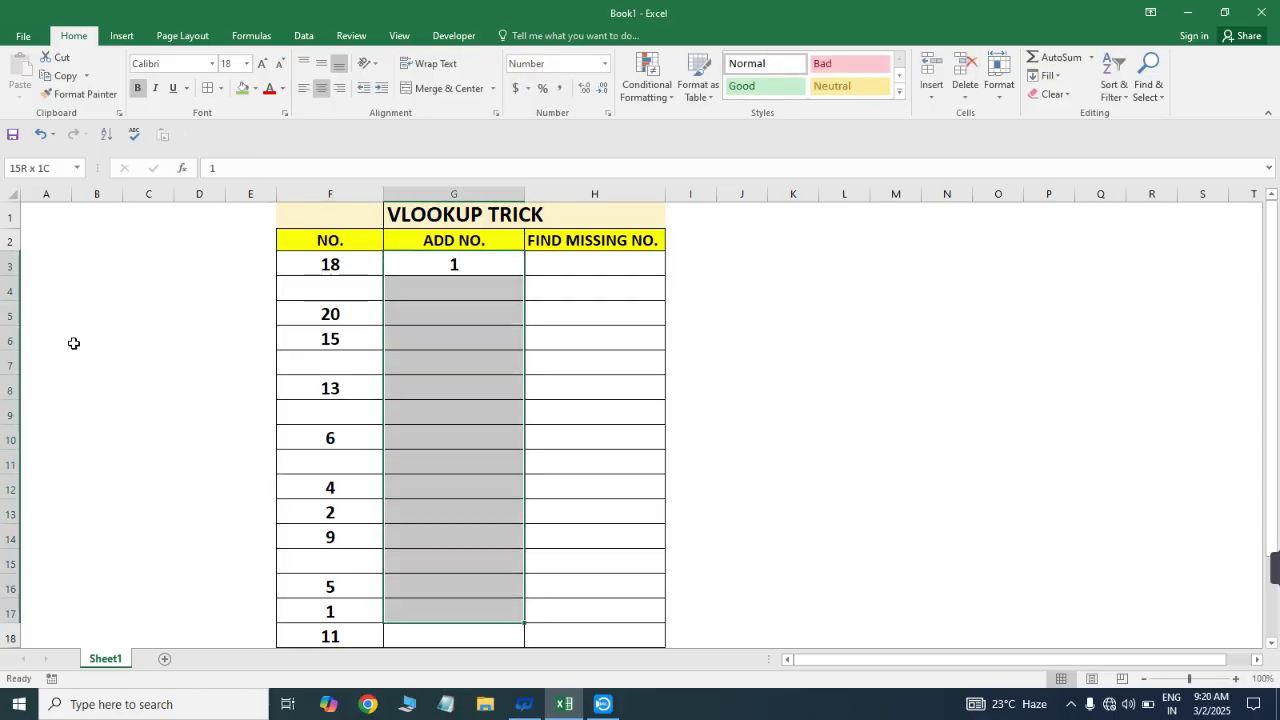
pyautogui.hotkey('shift', 'Up')
pyautogui.hotkey('shift', 'Up')
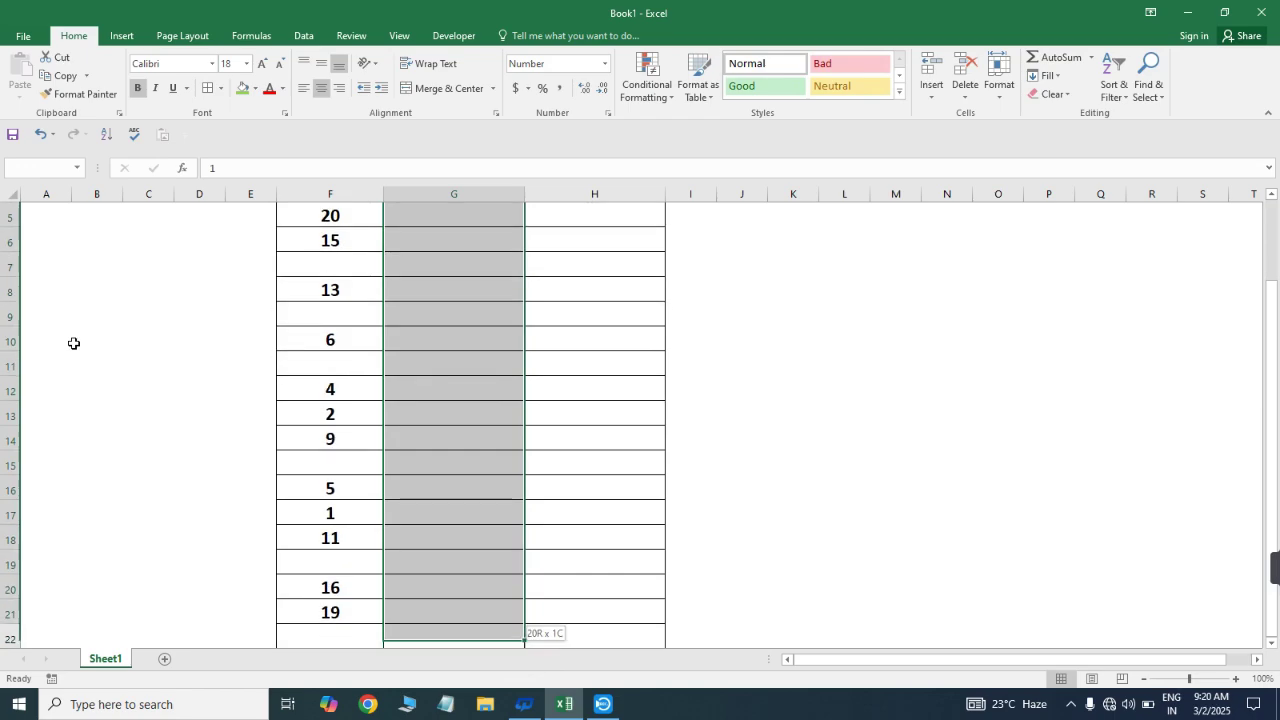
pyautogui.hotkey('shift', 'Down')
pyautogui.hotkey('shift', 'Down')
pyautogui.hotkey('shift', 'Down')
pyautogui.hotkey('shift', 'Up')
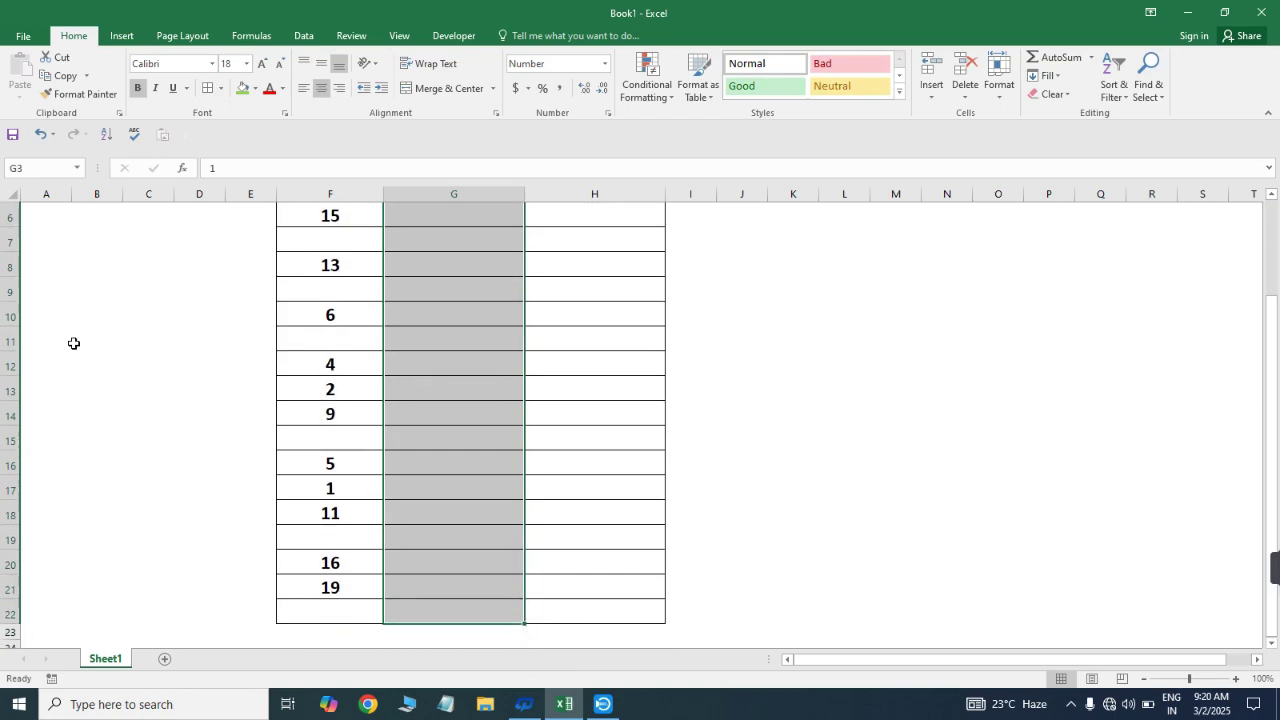
pyautogui.hotkey('alt', 'h')
pyautogui.press('f')
pyautogui.press('i')
pyautogui.press('s')
pyautogui.press('Return')
pyautogui.hotkey('ctrl', 'Down')
pyautogui.press('Down')
pyautogui.press('Up')
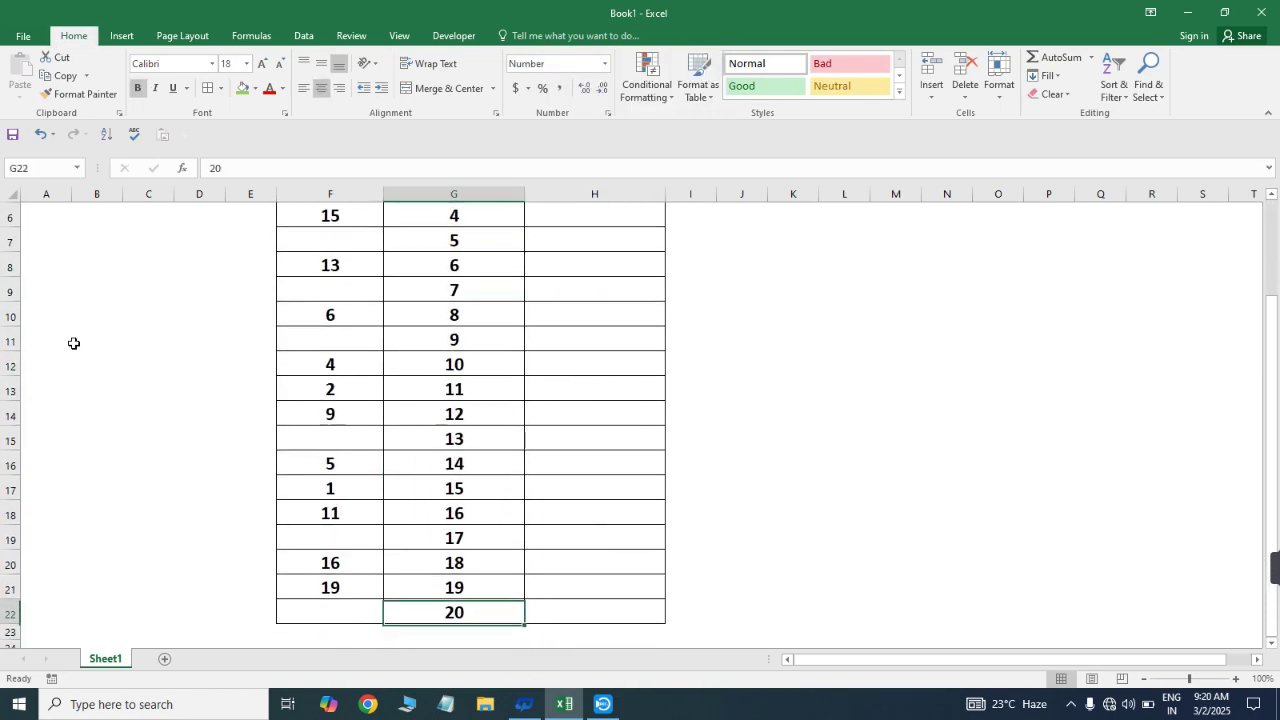
# - Enter the formula =VLOOKUP(G3,F:F,1,0) in H3 under FIND MISSING NO
pyautogui.hotkey('ctrl', 'Up')
pyautogui.press('Down')
pyautogui.press('Down')
pyautogui.press('Right')
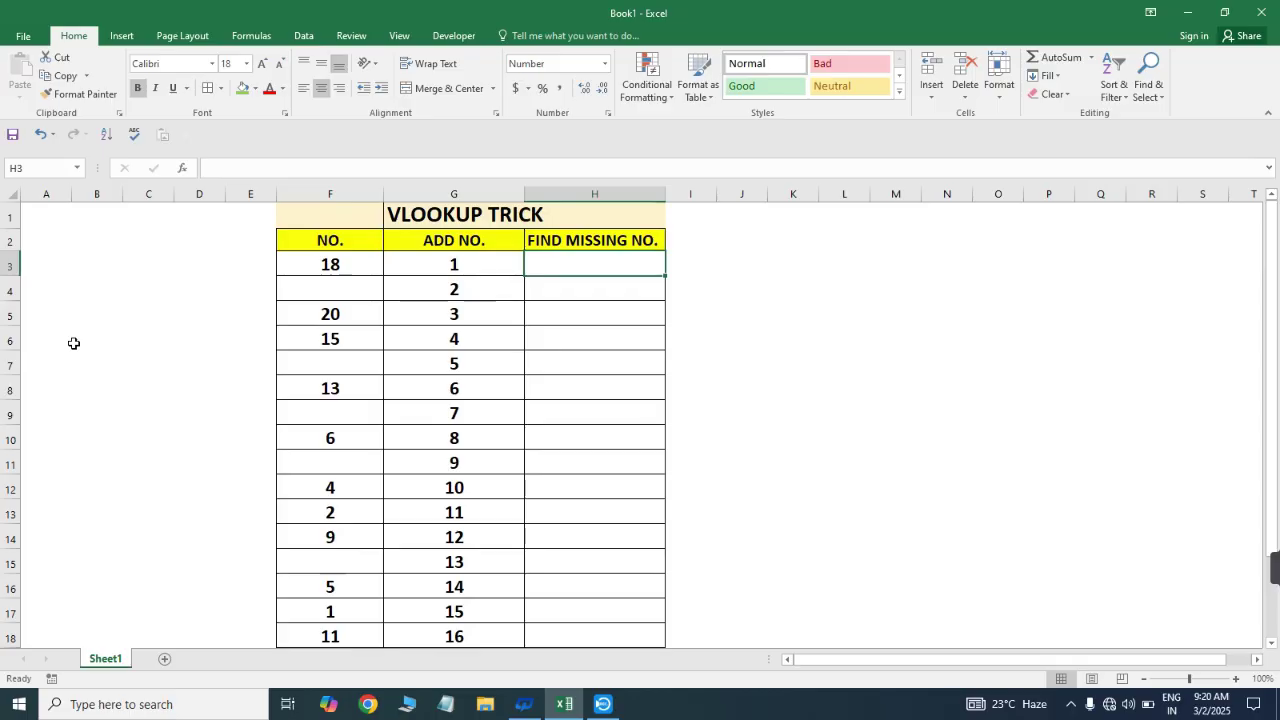
pyautogui.write('=VLOOKUP(')
pyautogui.press('Left')
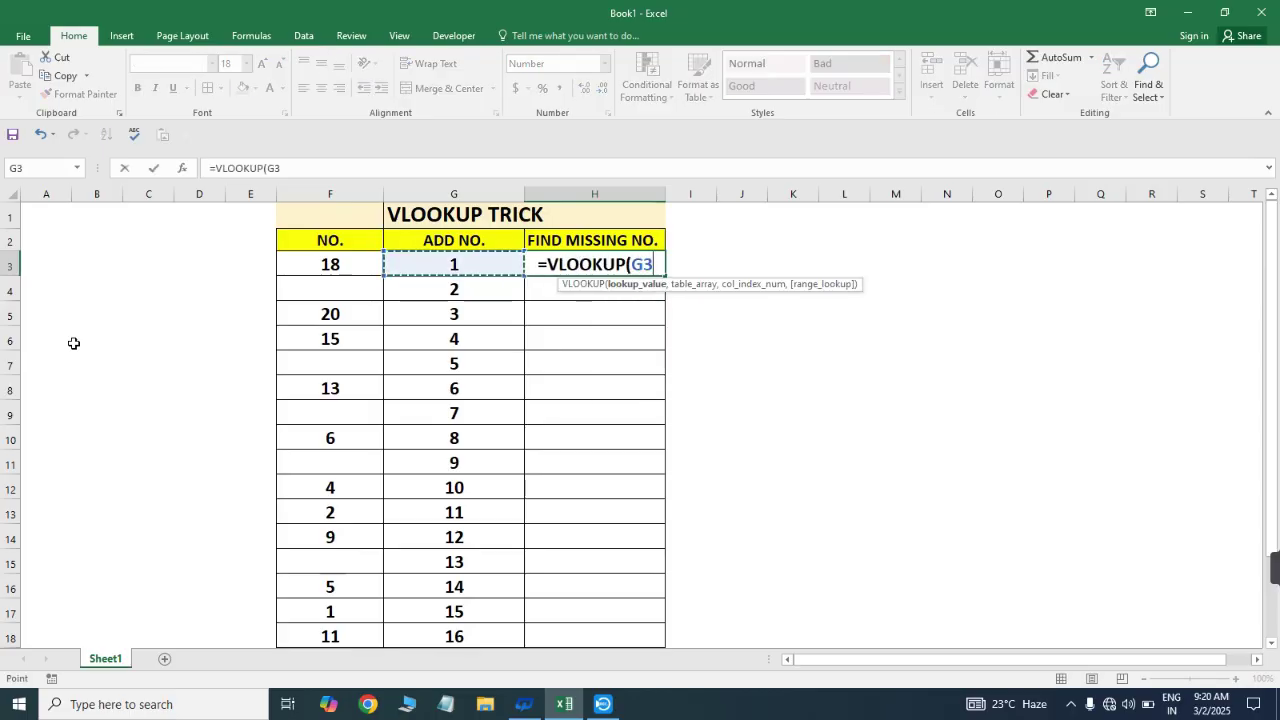
pyautogui.write(',')
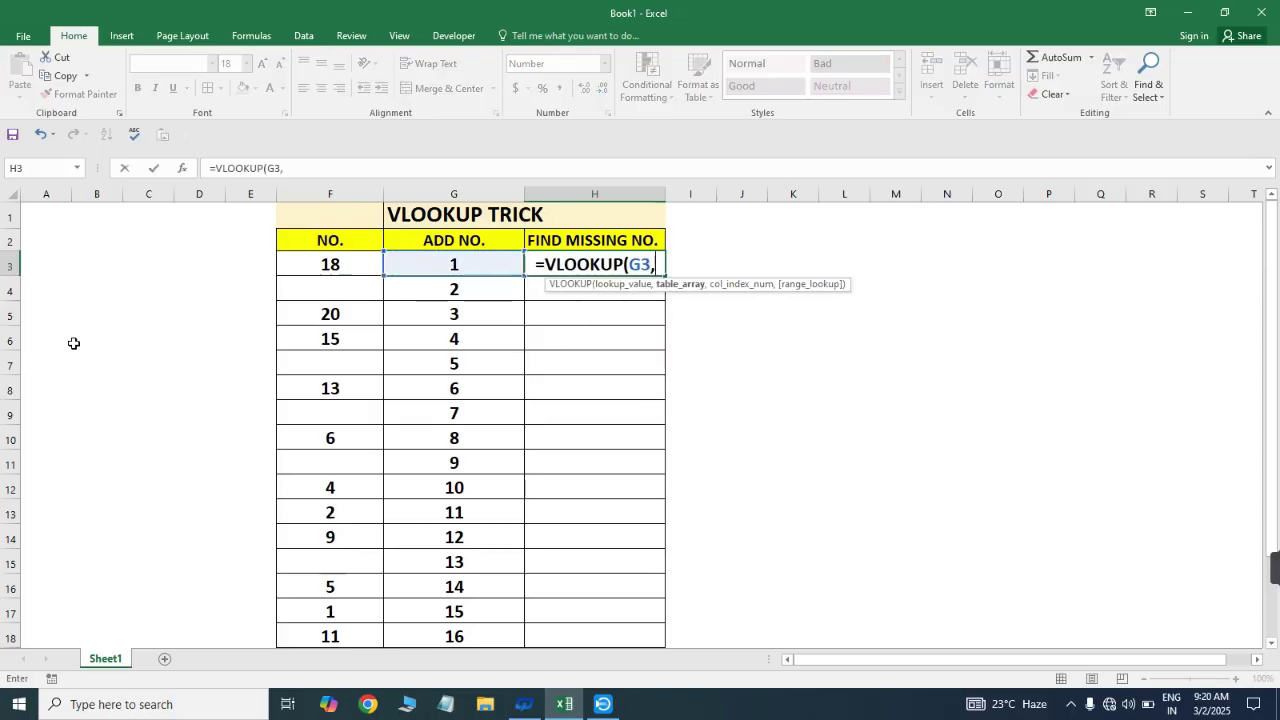
pyautogui.click(333, 189)
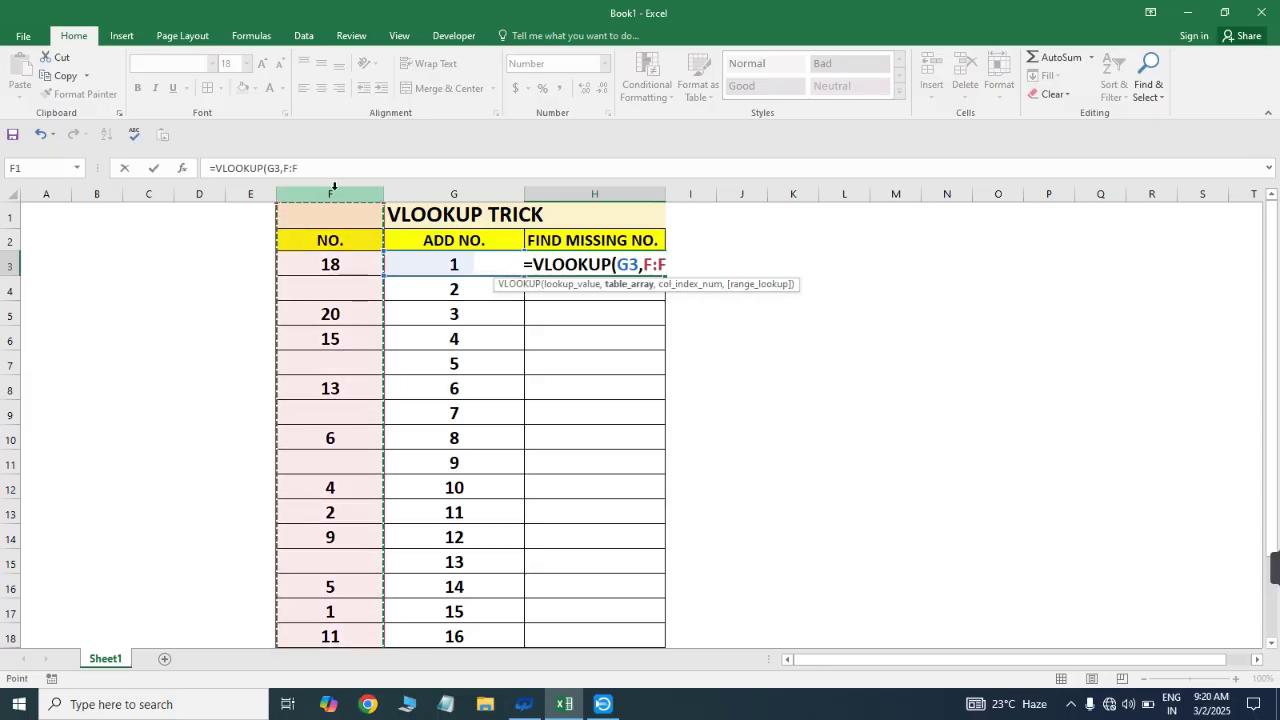
pyautogui.write(',1,0)')
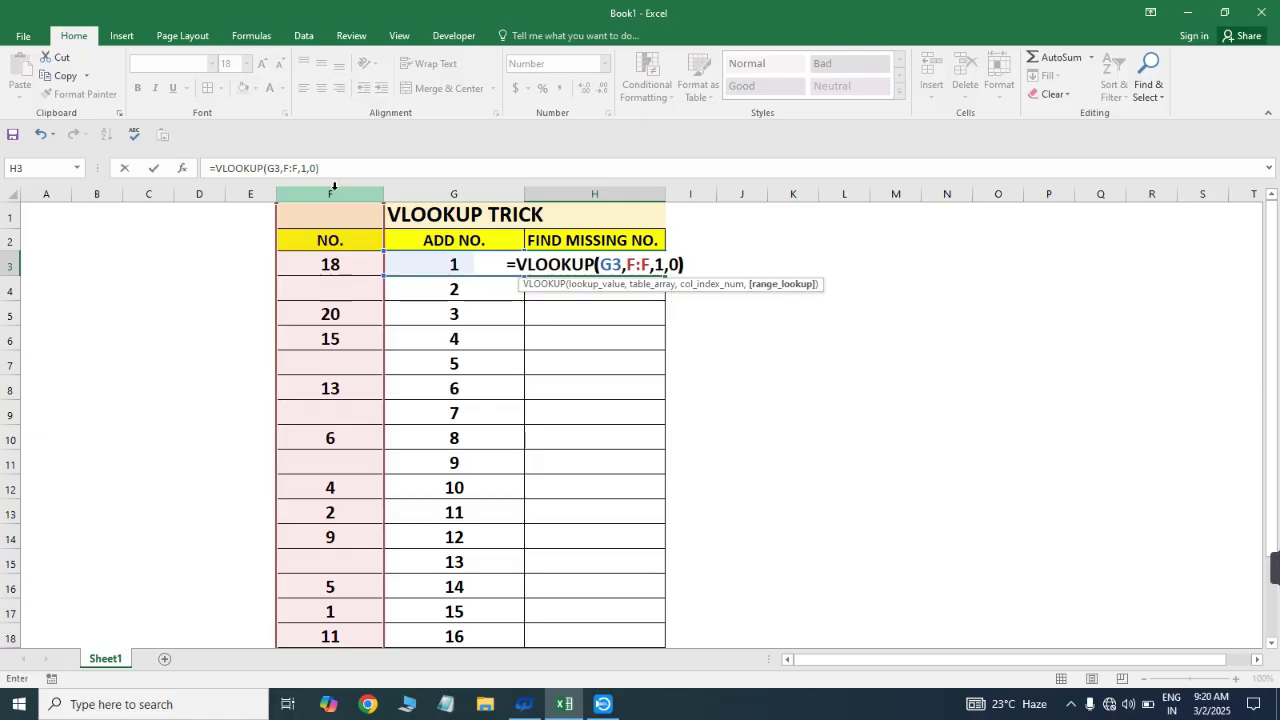
pyautogui.press('Return')
# - Fill the VLOOKUP formula down the FIND MISSING NO. column from H3 to H22
pyautogui.press('Left')
pyautogui.hotkey('ctrl', 'Down')
pyautogui.press('Right')
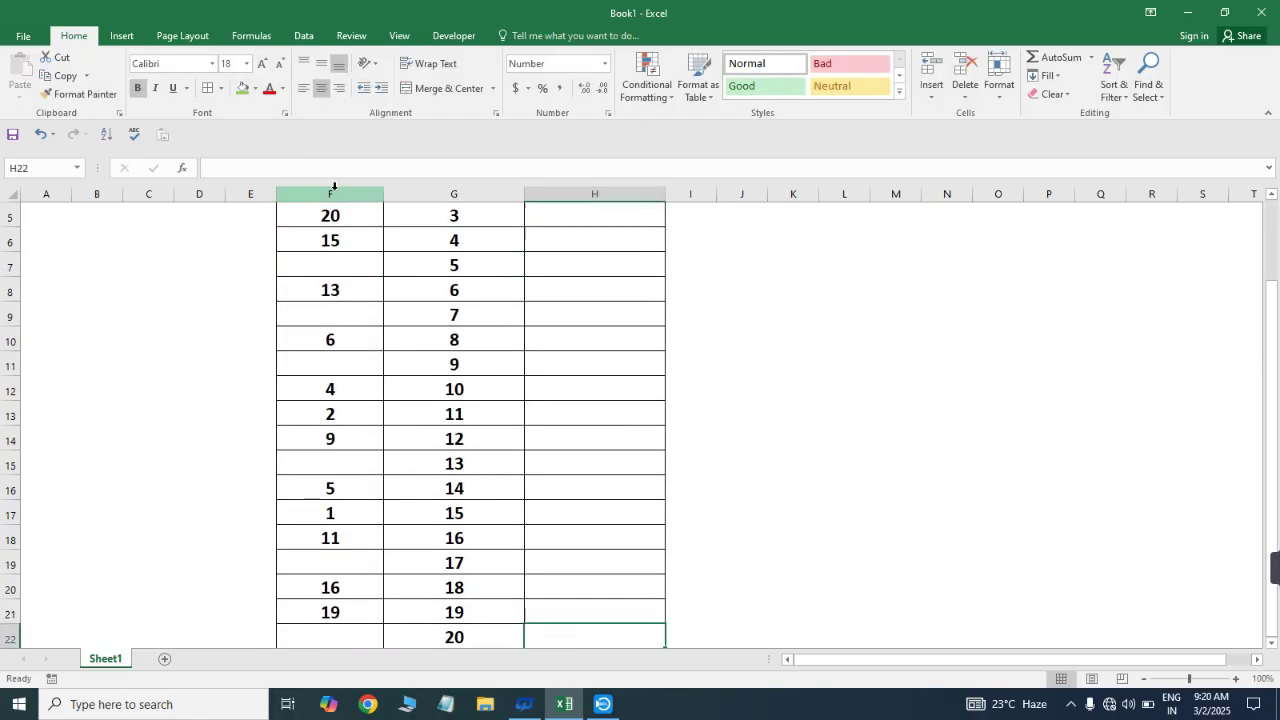
pyautogui.hotkey('ctrl', 'shift', 'Up')
pyautogui.hotkey('ctrl', 'd')
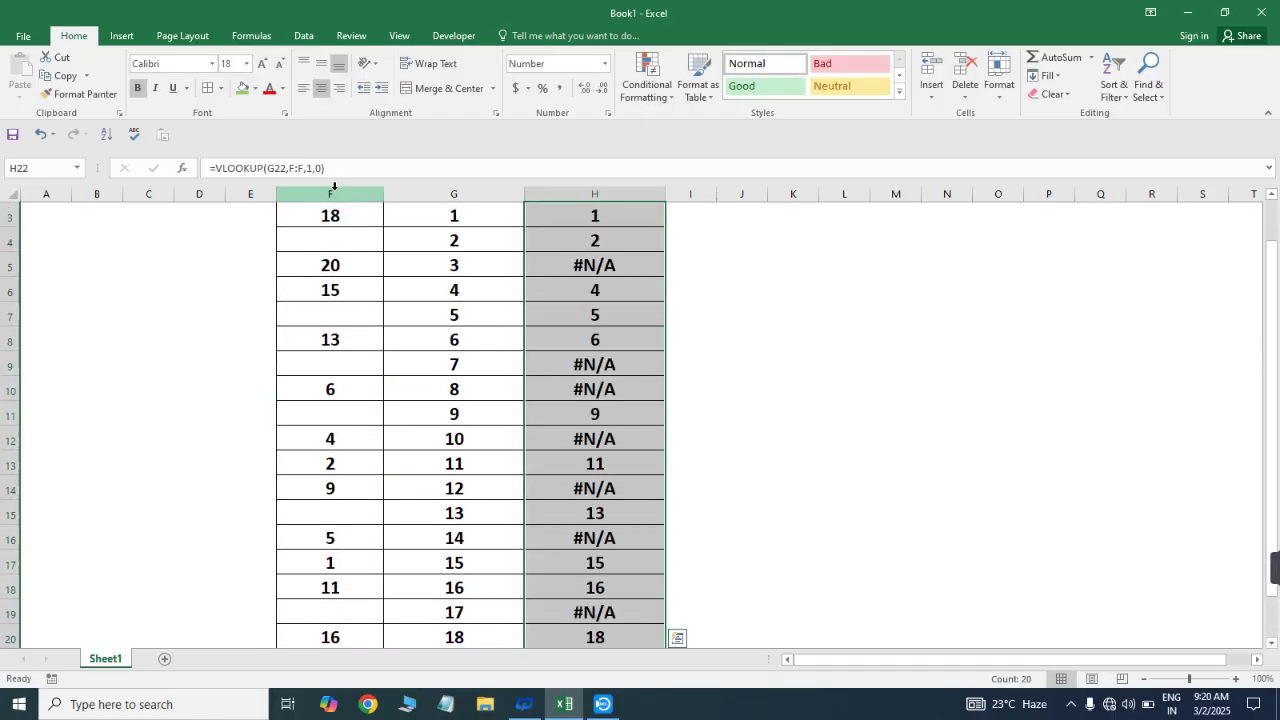
# - Check the FIND MISSING NO. results against the ADD NO. values row by row to identify the missing numbers
pyautogui.press('Up')
pyautogui.press('Down')
pyautogui.press('Down')
pyautogui.press('Left')
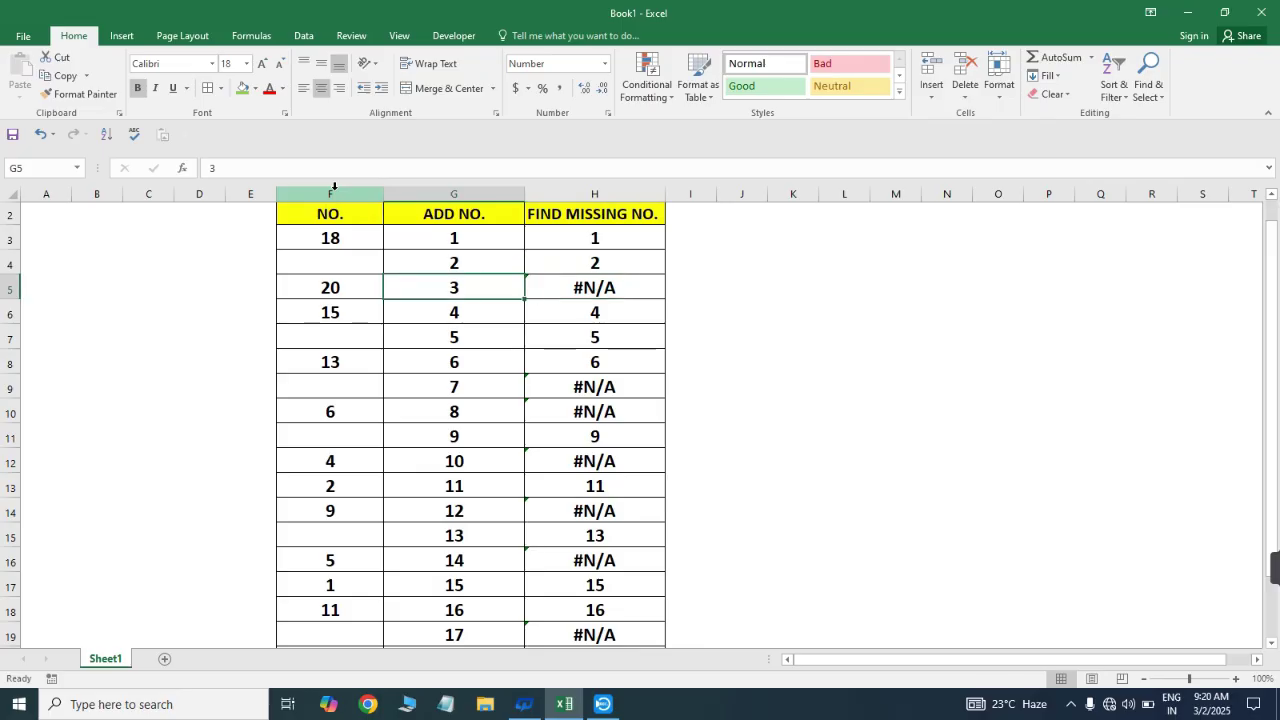
pyautogui.hotkey('shift', 'Right')
pyautogui.press('Down')
pyautogui.press('Down')
pyautogui.press('Down')
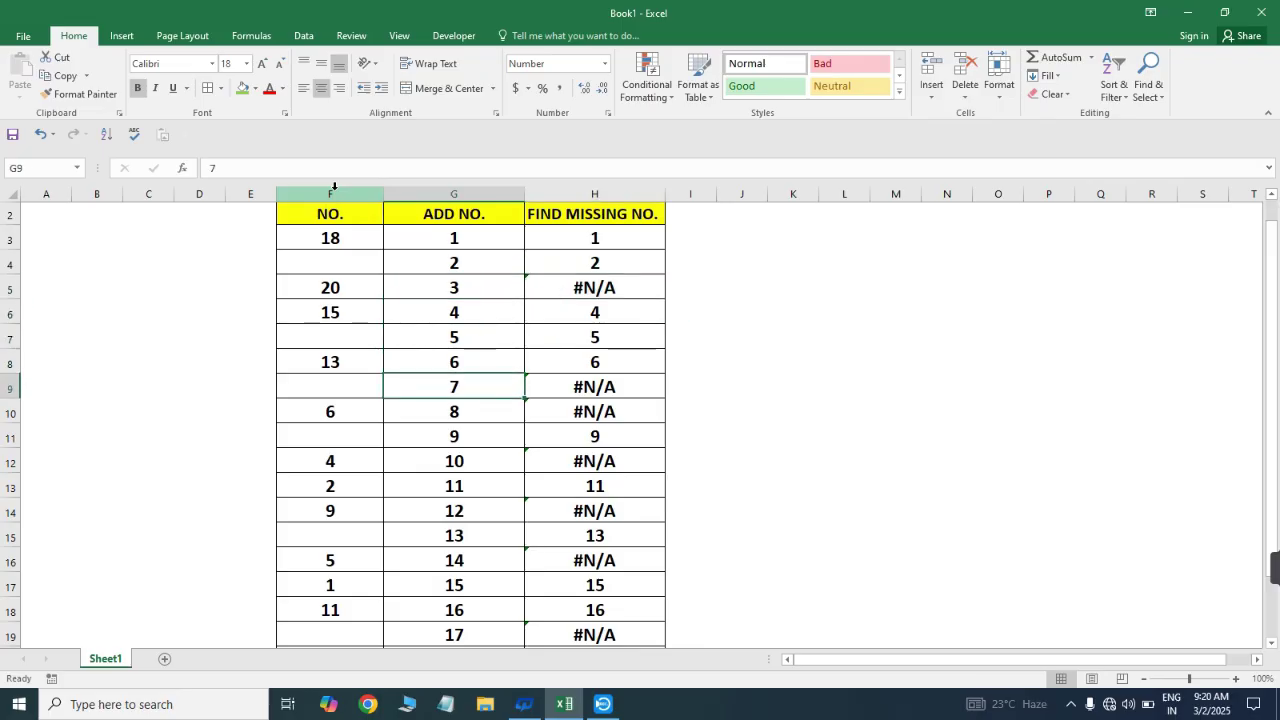
pyautogui.press('Down')
pyautogui.press('Down')
pyautogui.hotkey('shift', 'Right')
pyautogui.press('Down')
pyautogui.press('Down')
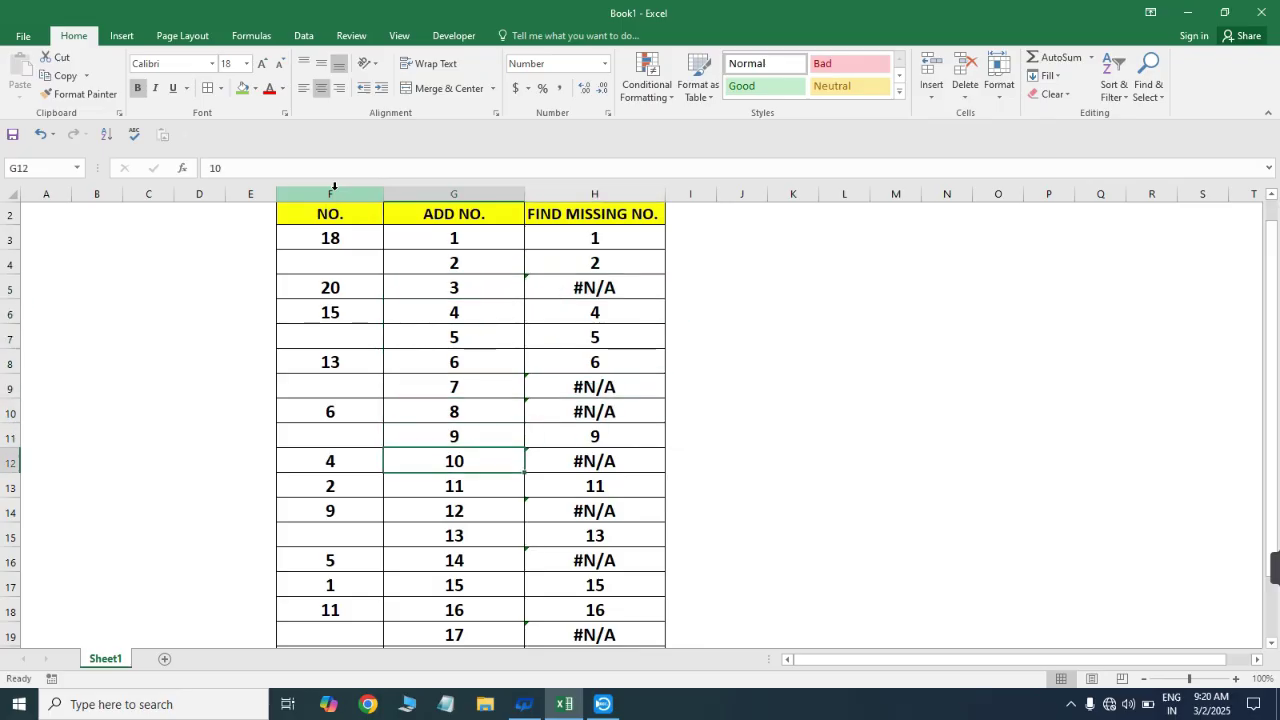
pyautogui.press('Down')
pyautogui.hotkey('shift', 'Right')
pyautogui.press('Down')
pyautogui.hotkey('shift', 'Right')
pyautogui.hotkey('ctrl', 'Up')
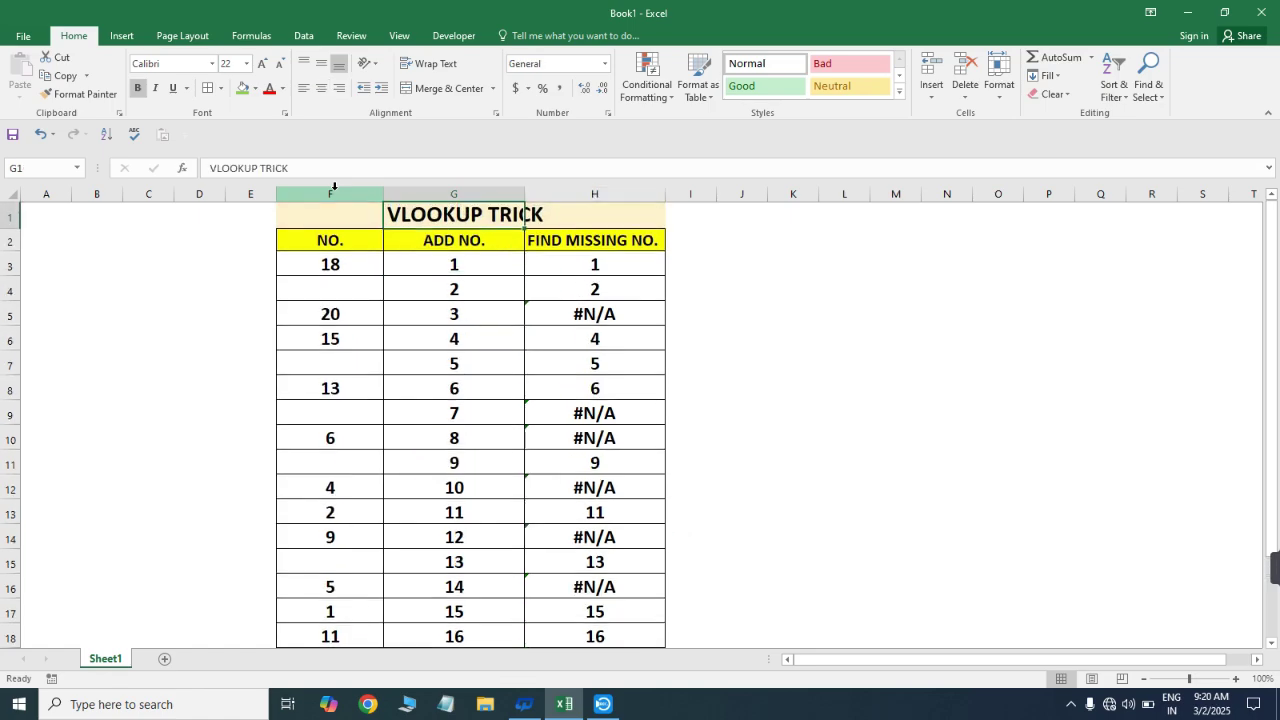
pyautogui.press('Down')
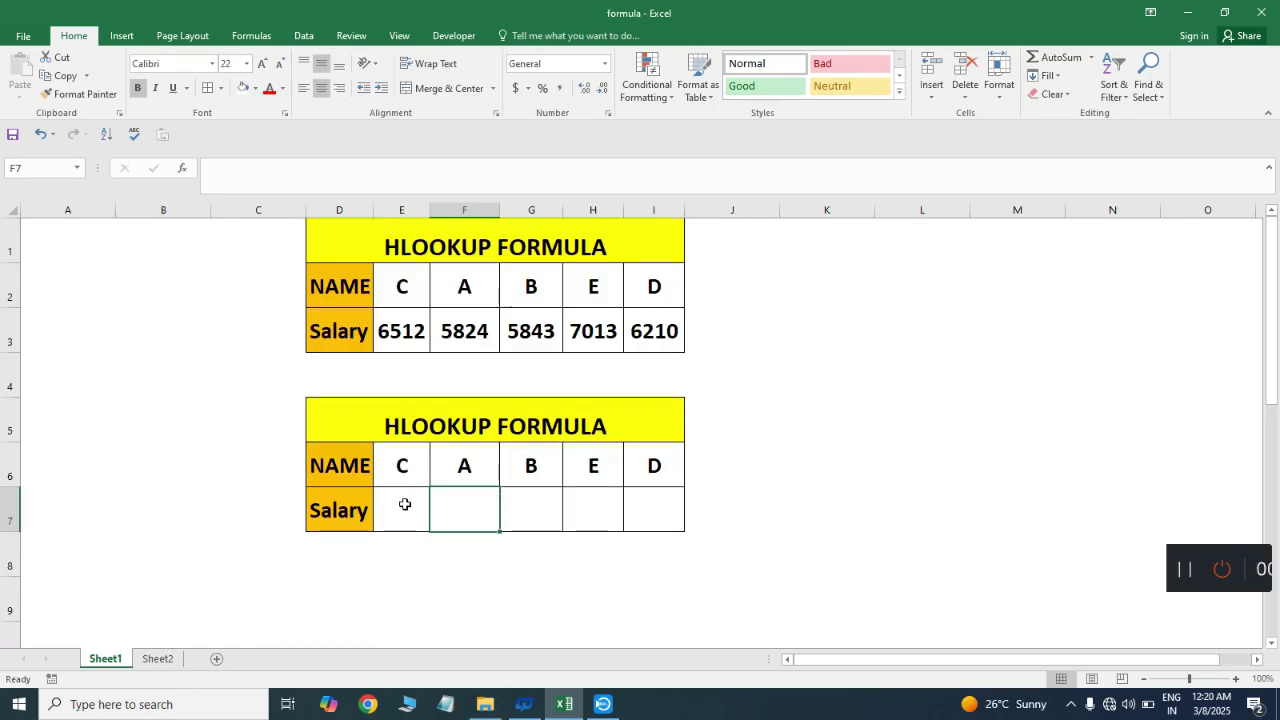
# - In the formula workbook, compare the second table's empty Salary cells E7:I7 with the source salaries in E3:I3
pyautogui.moveTo(403, 503); pyautogui.dragTo(706, 494)
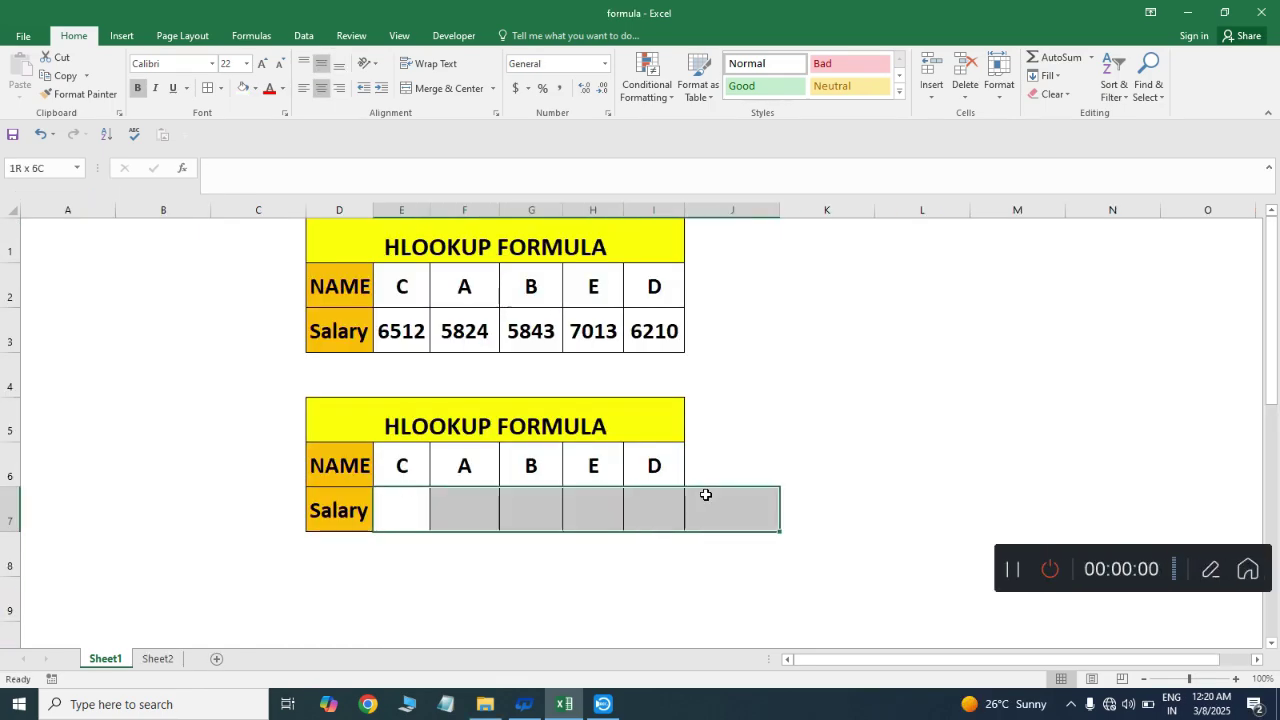
pyautogui.click(438, 543)
pyautogui.moveTo(389, 508); pyautogui.dragTo(655, 510)
pyautogui.moveTo(398, 502); pyautogui.dragTo(622, 500)
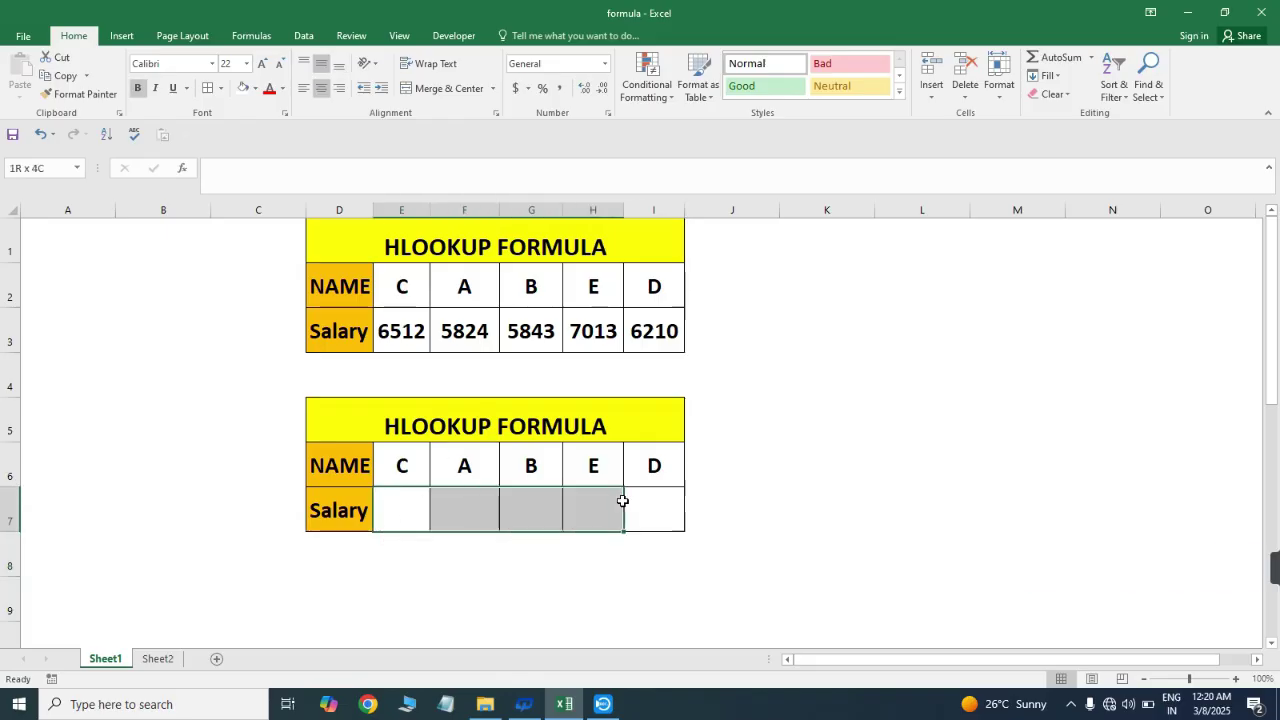
pyautogui.moveTo(383, 340); pyautogui.dragTo(625, 362)
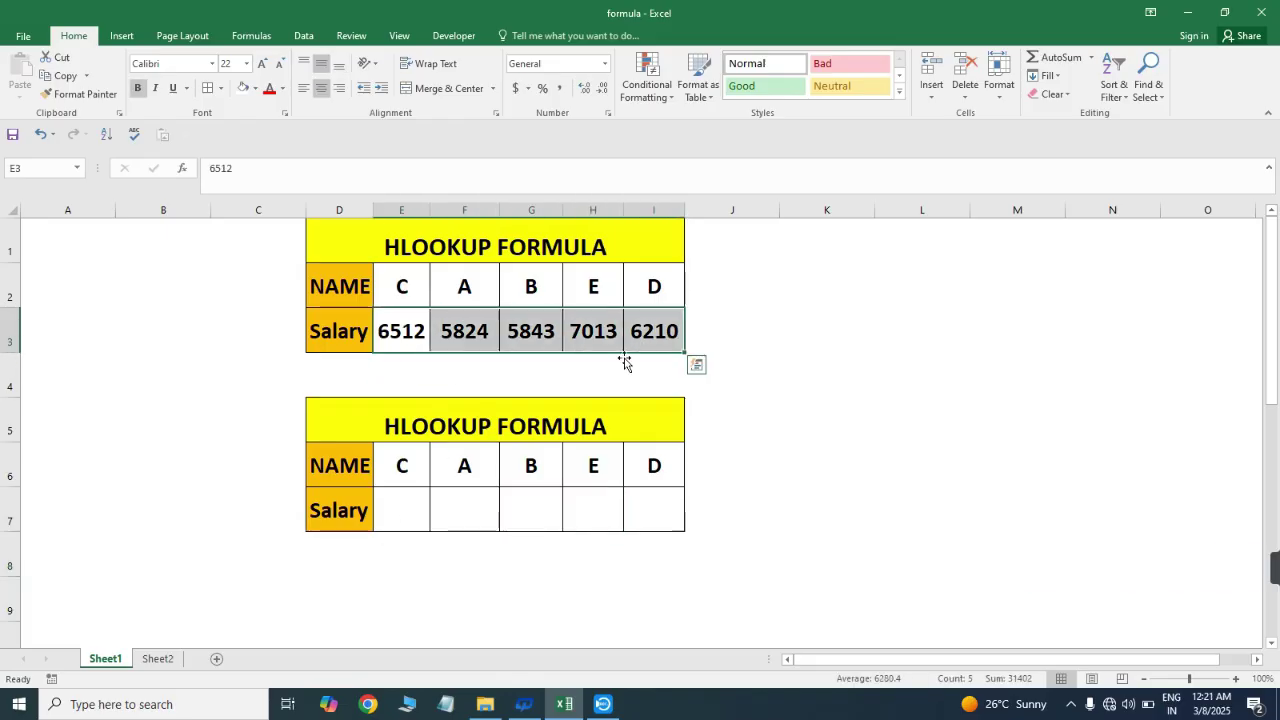
# - Enter the formula =HLOOKUP(E6,$D$2:$I$3,2,0) in E7, the second table's Salary cell for name C
pyautogui.click(405, 503)
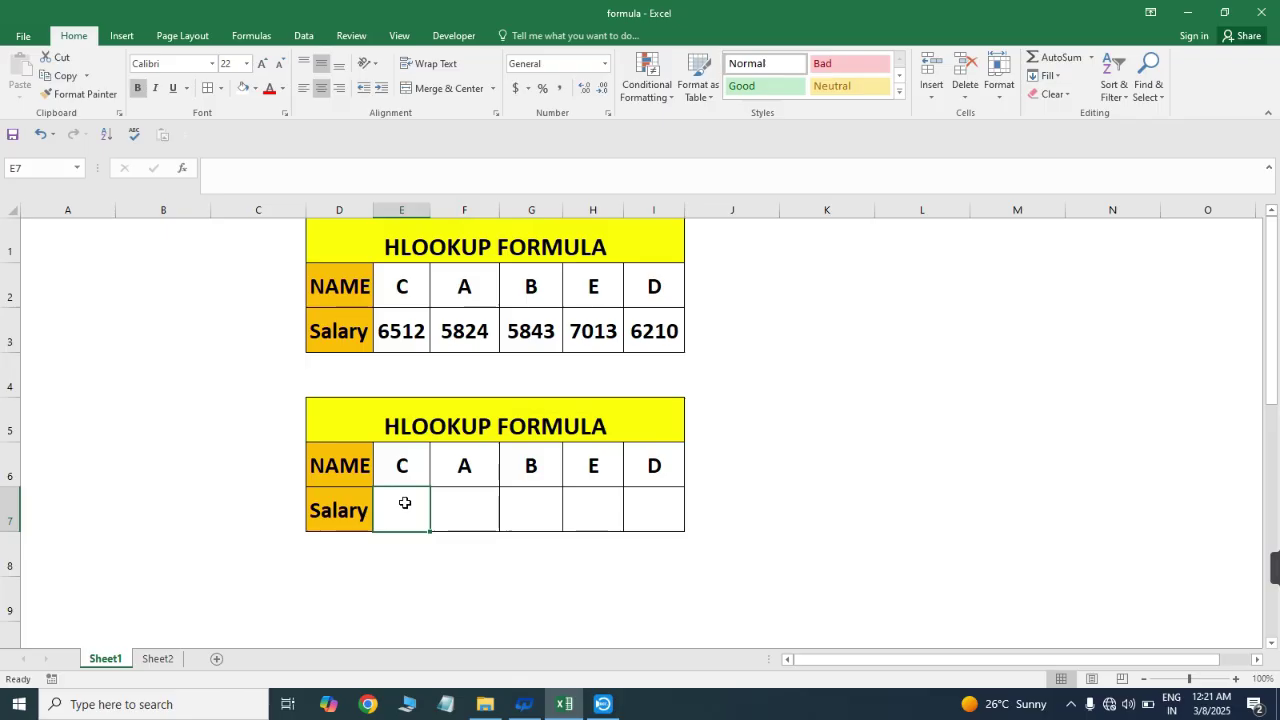
pyautogui.write('=HL')
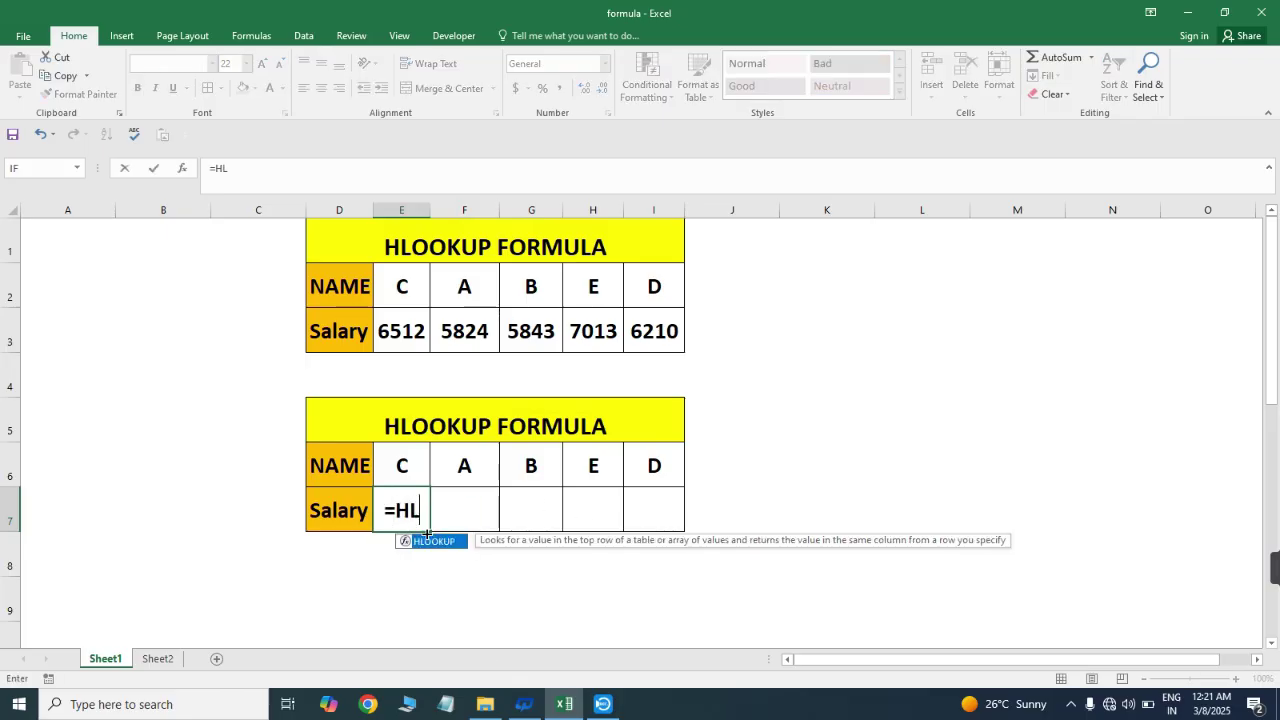
pyautogui.press('Tab')
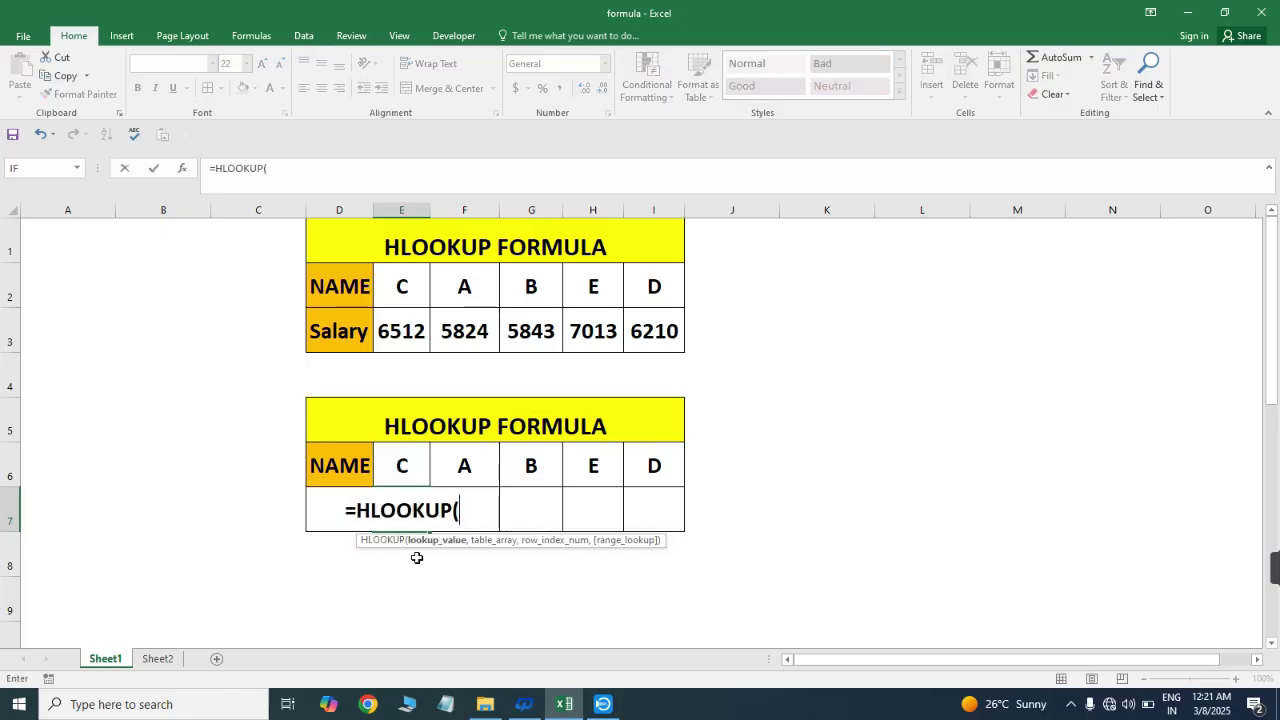
pyautogui.click(399, 465)
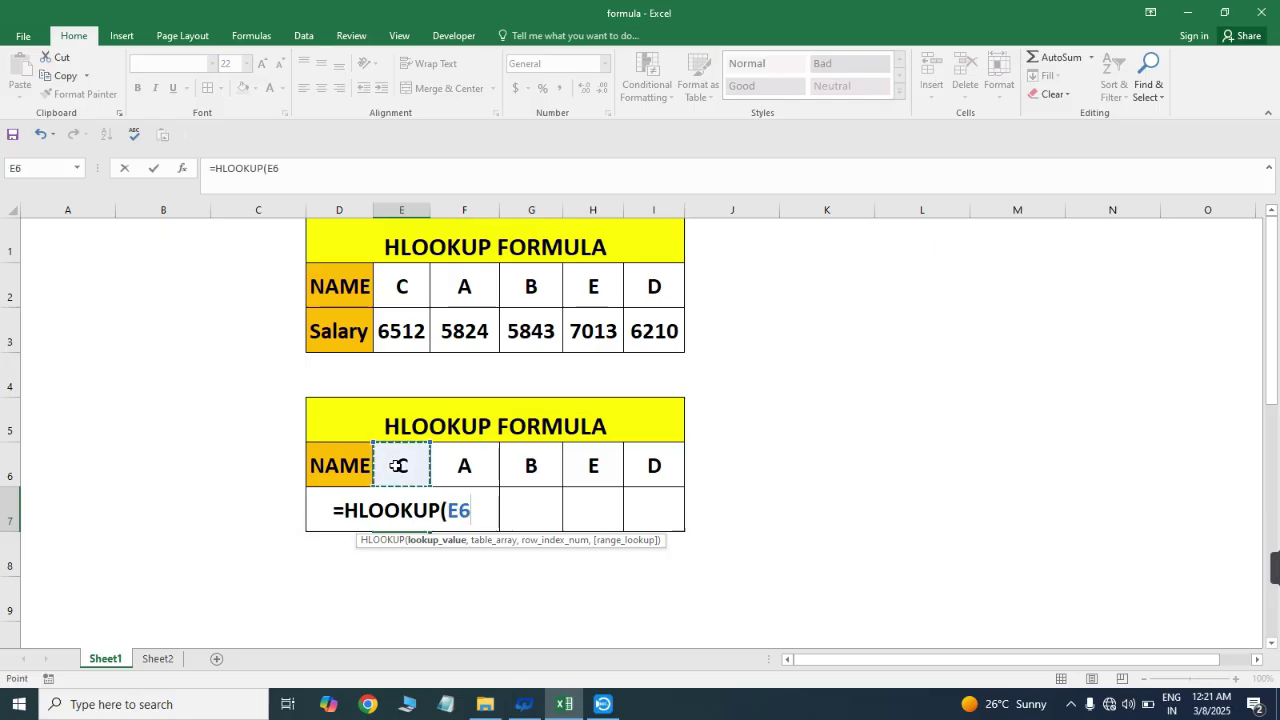
pyautogui.write(',')
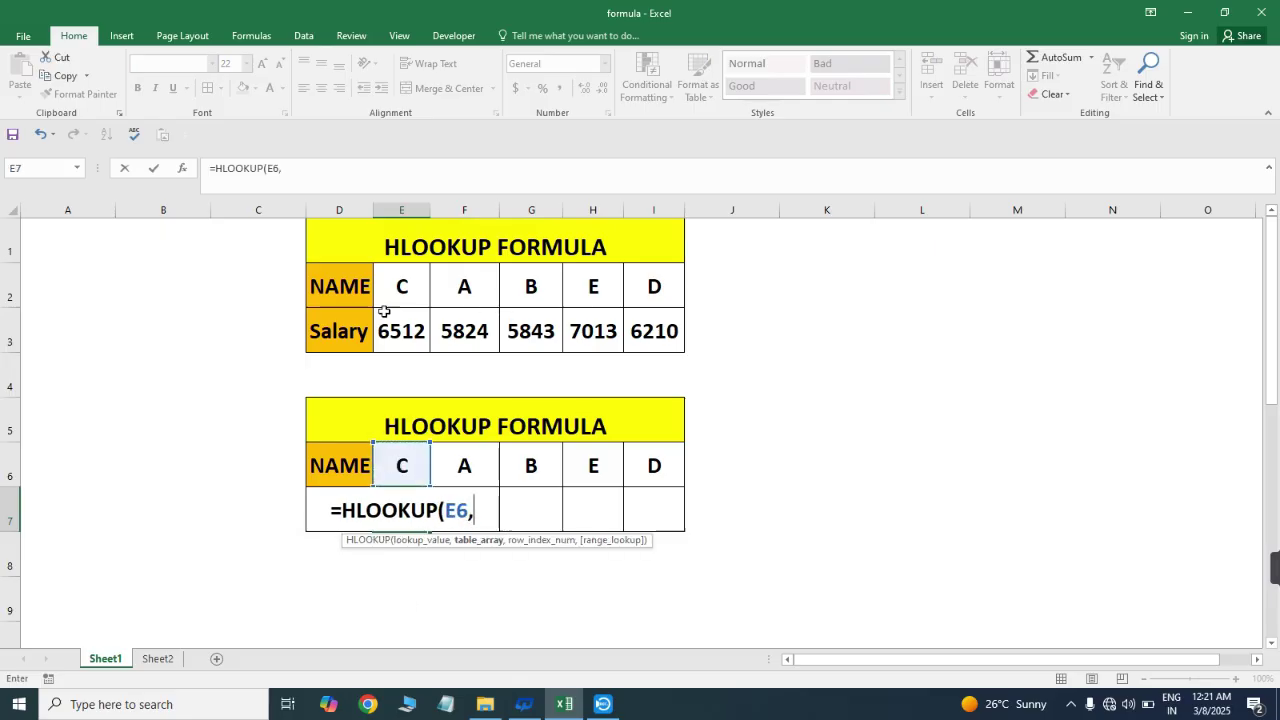
pyautogui.click(340, 281)
pyautogui.hotkey('shift', 'Right')
pyautogui.hotkey('shift', 'Right')
pyautogui.hotkey('shift', 'Right')
pyautogui.hotkey('shift', 'Right')
pyautogui.hotkey('shift', 'Right')
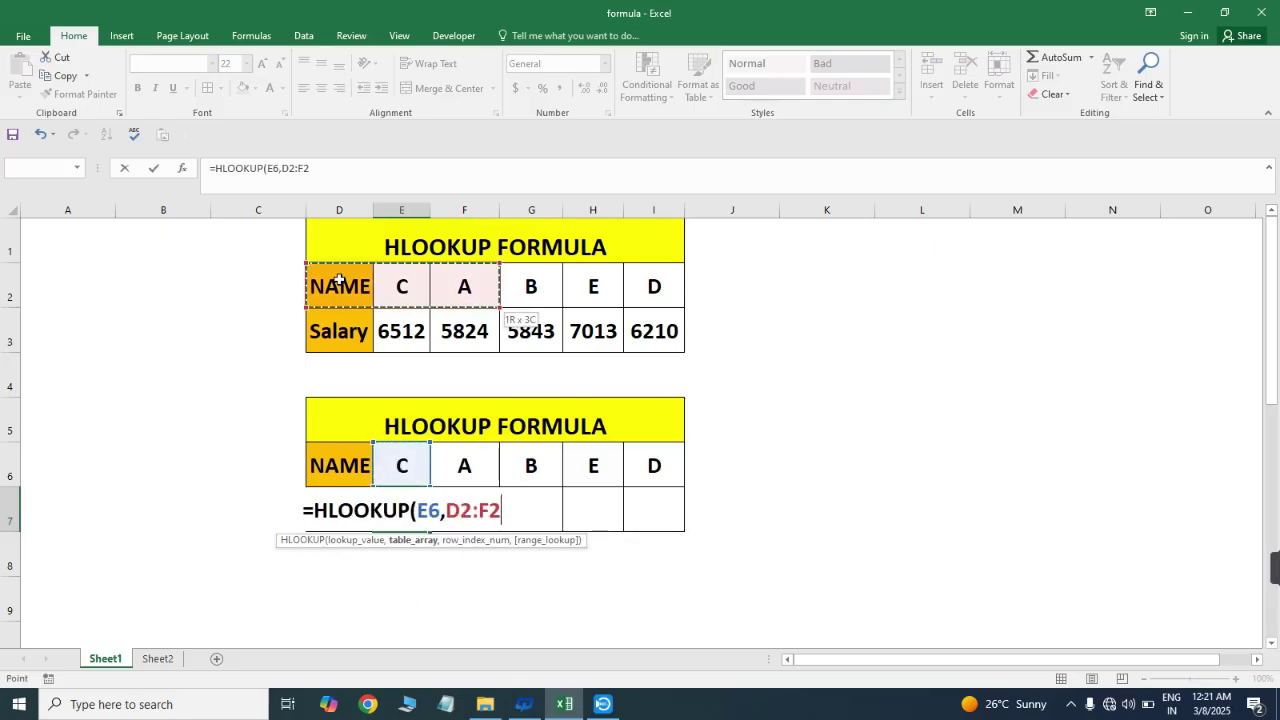
pyautogui.hotkey('shift', 'Down')
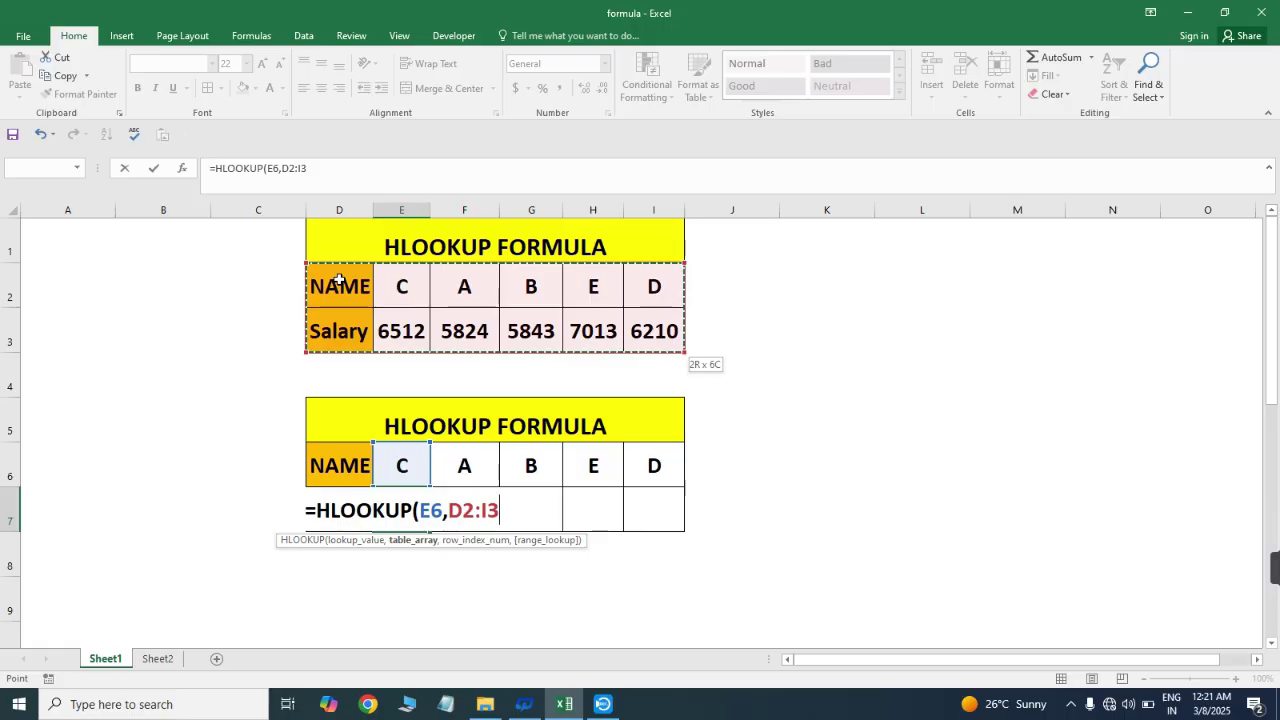
pyautogui.press('F4')
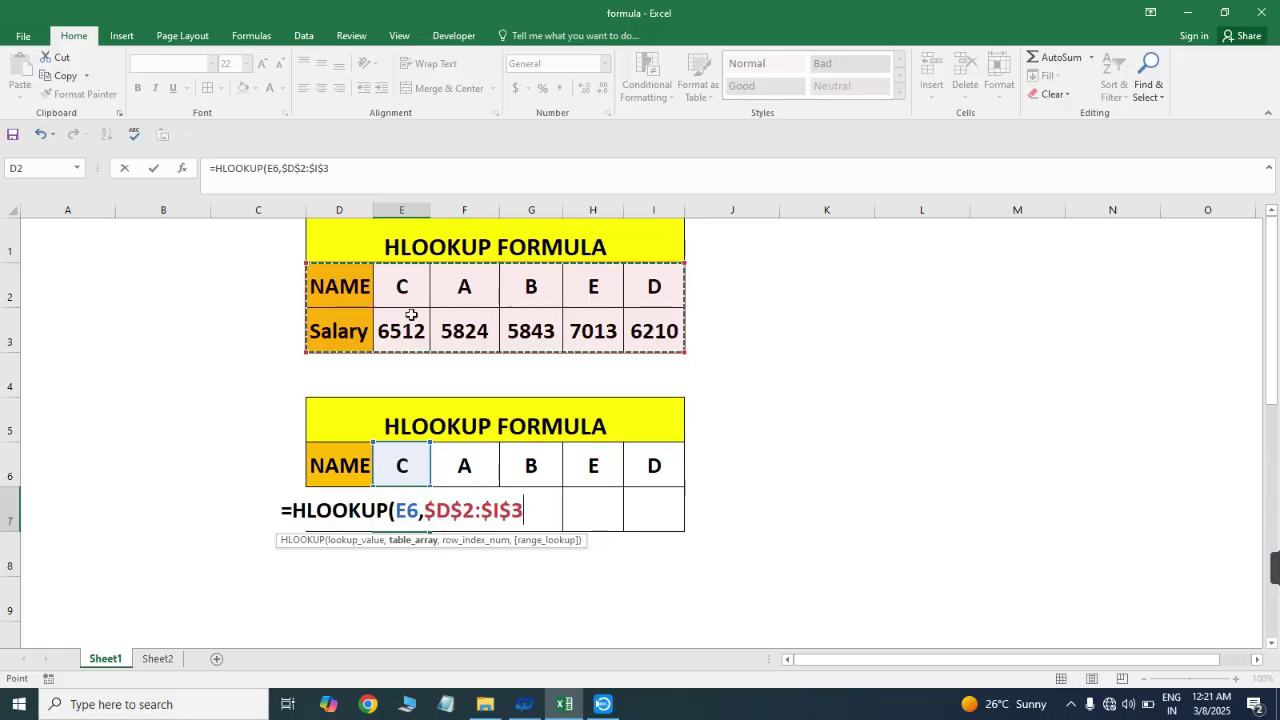
pyautogui.write(',2')
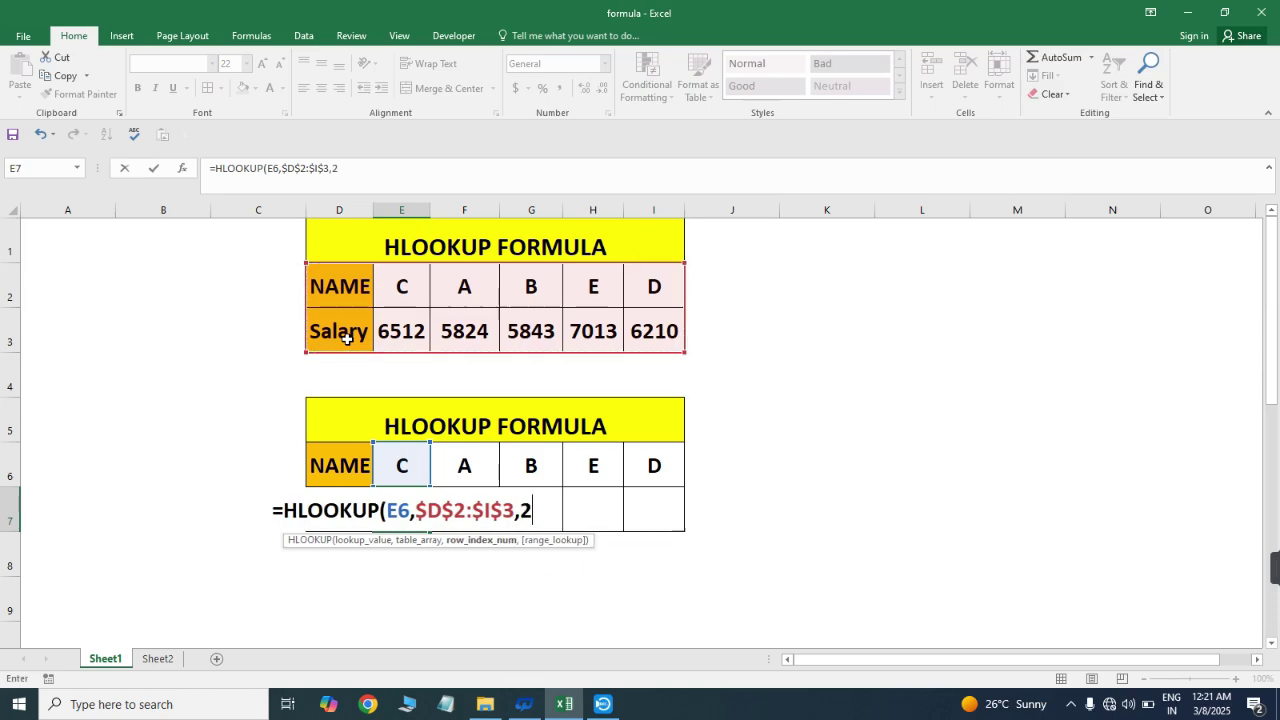
pyautogui.write(',0)')
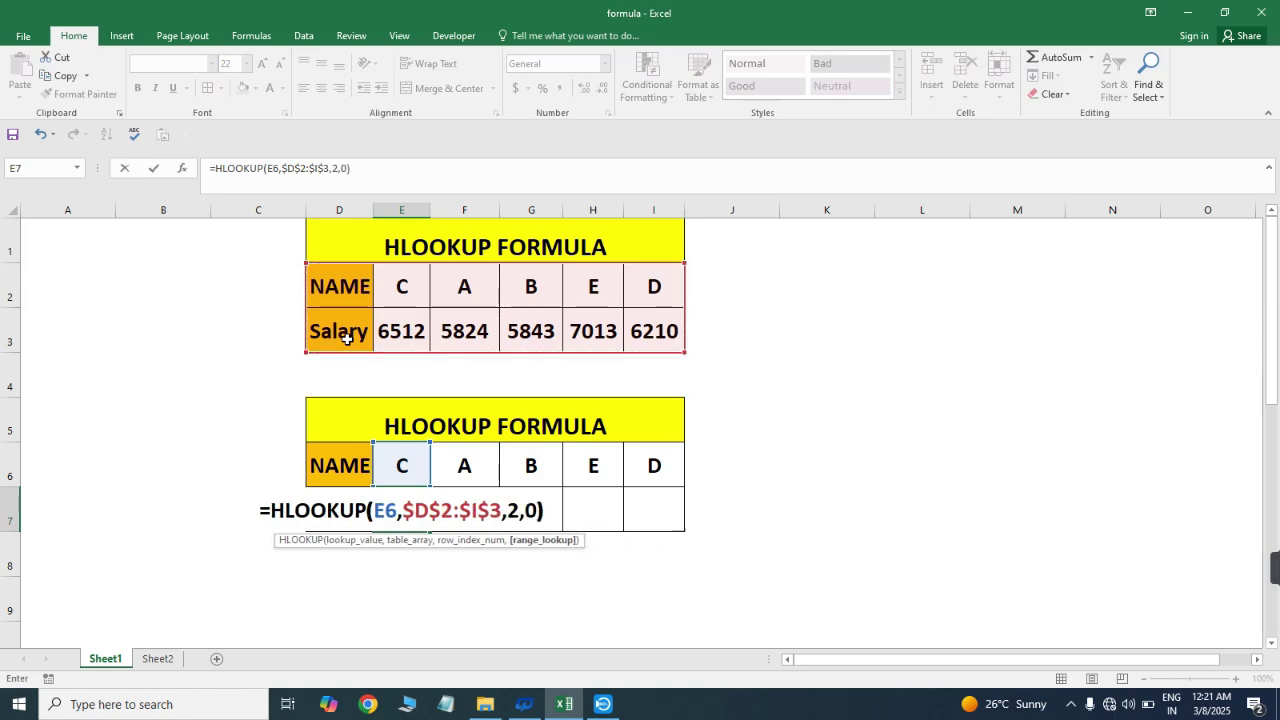
pyautogui.press('Return')
# - Fill the HLOOKUP formula from E7 across the second table's Salary row to I7
pyautogui.press('Up')
pyautogui.press('Up')
pyautogui.hotkey('ctrl', 'Right')
pyautogui.press('Down')
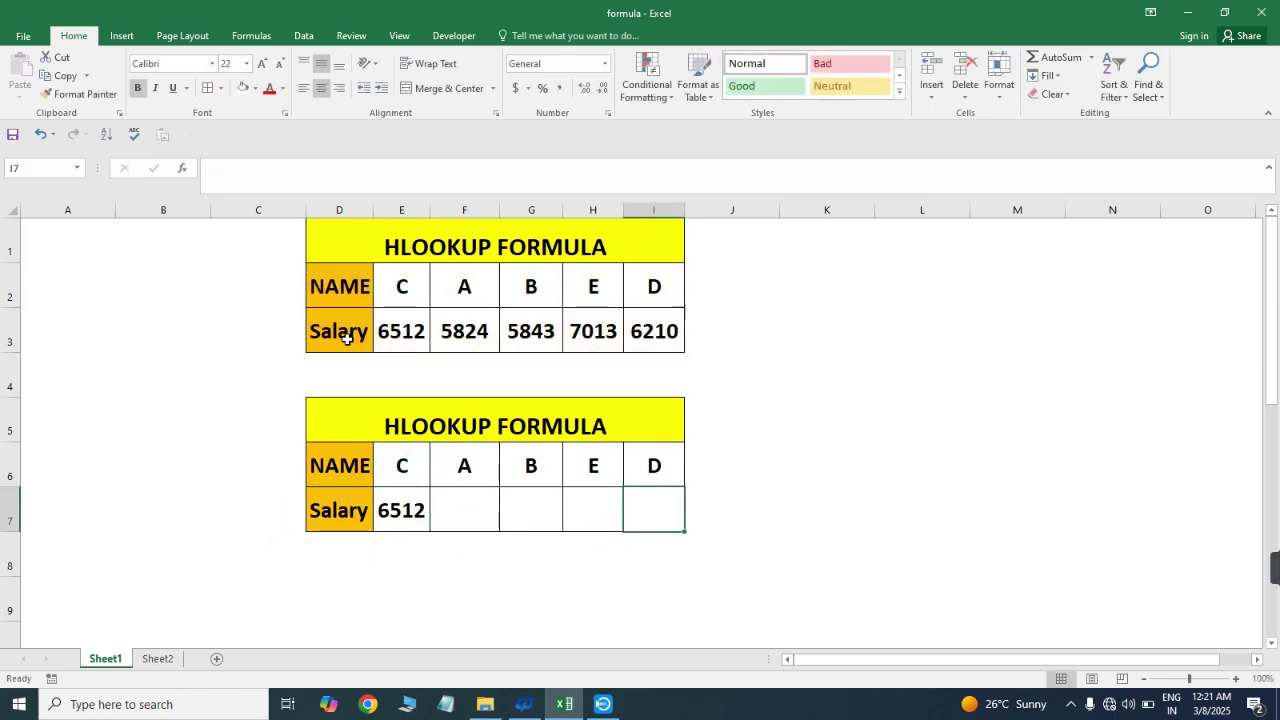
pyautogui.hotkey('ctrl', 'shift', 'Left')
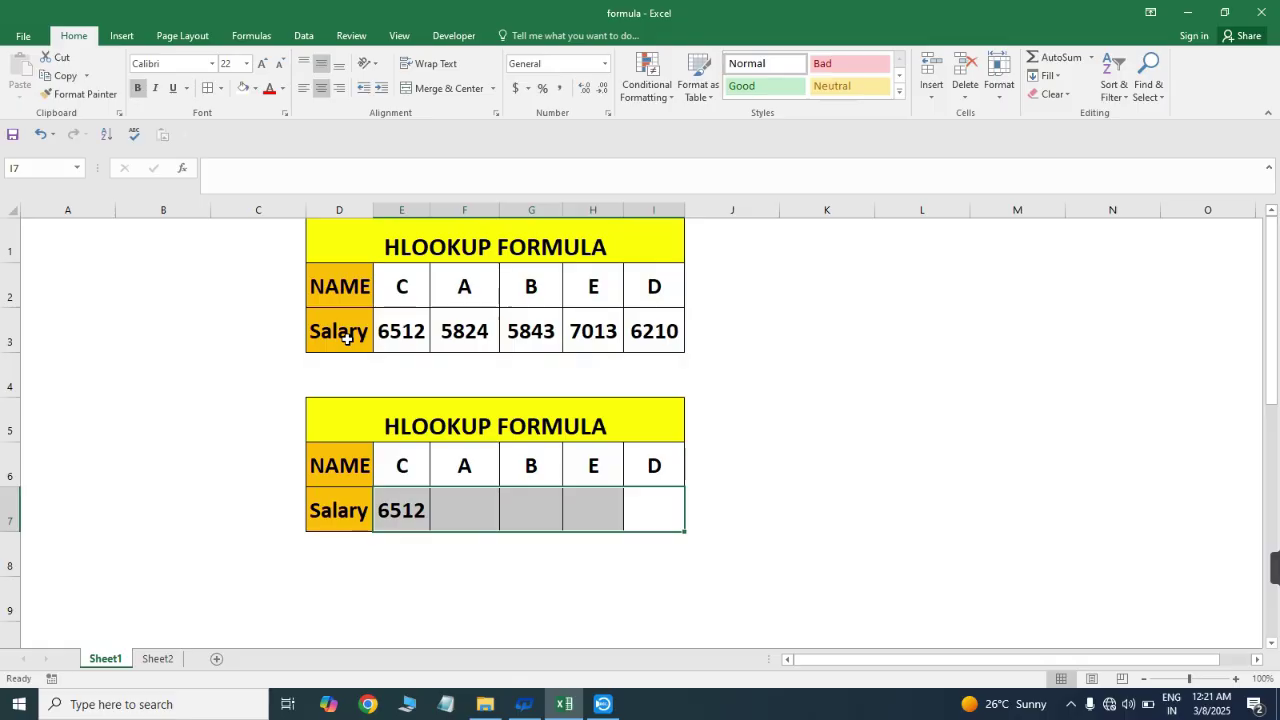
pyautogui.hotkey('ctrl', 'r')
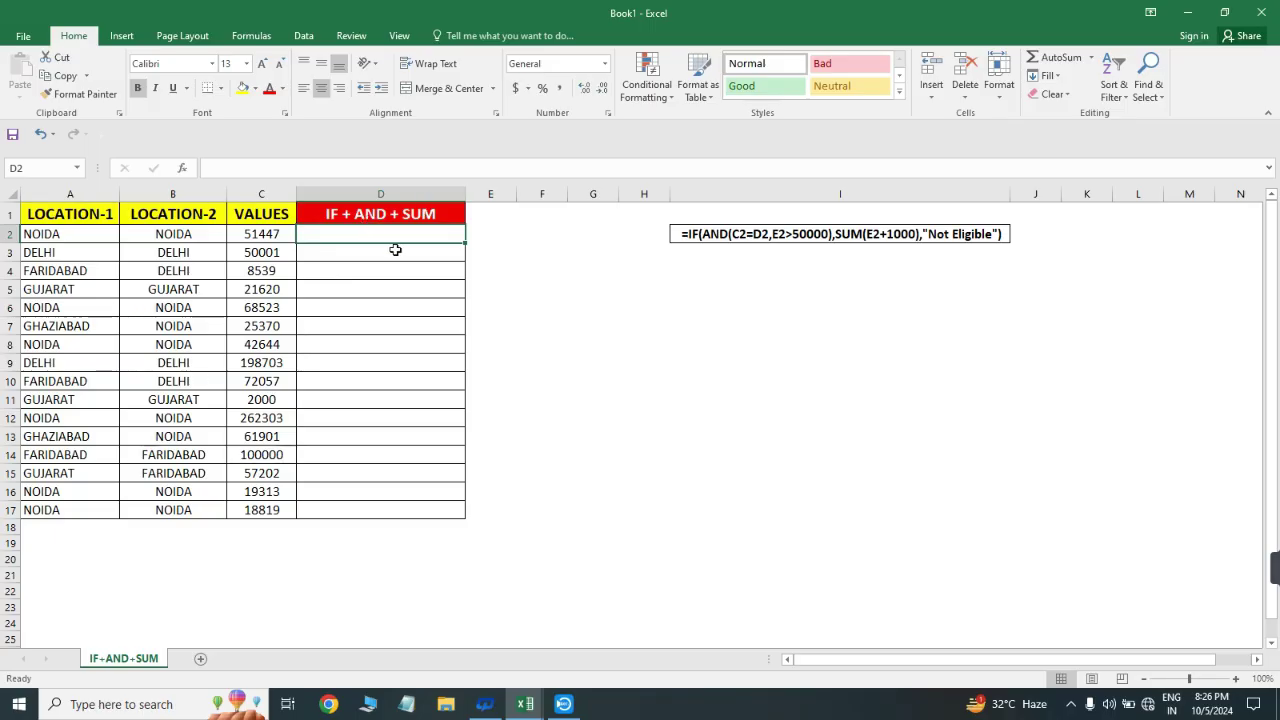
# - In the IF+AND+SUM sheet of Book1, examine the LOCATION-1, LOCATION-2 and VALUES columns, comparing the entries in row 2
pyautogui.click(369, 272)
pyautogui.click(365, 235)
pyautogui.moveTo(58, 193); pyautogui.dragTo(383, 185)
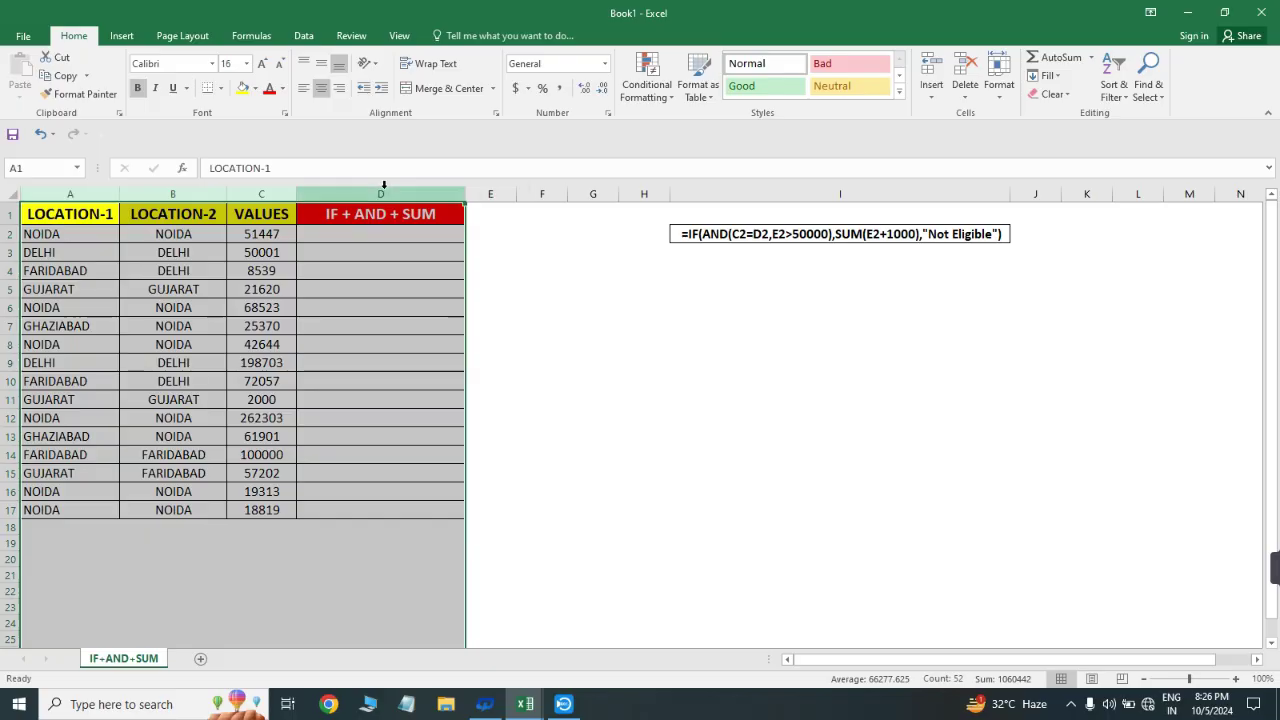
pyautogui.click(68, 233)
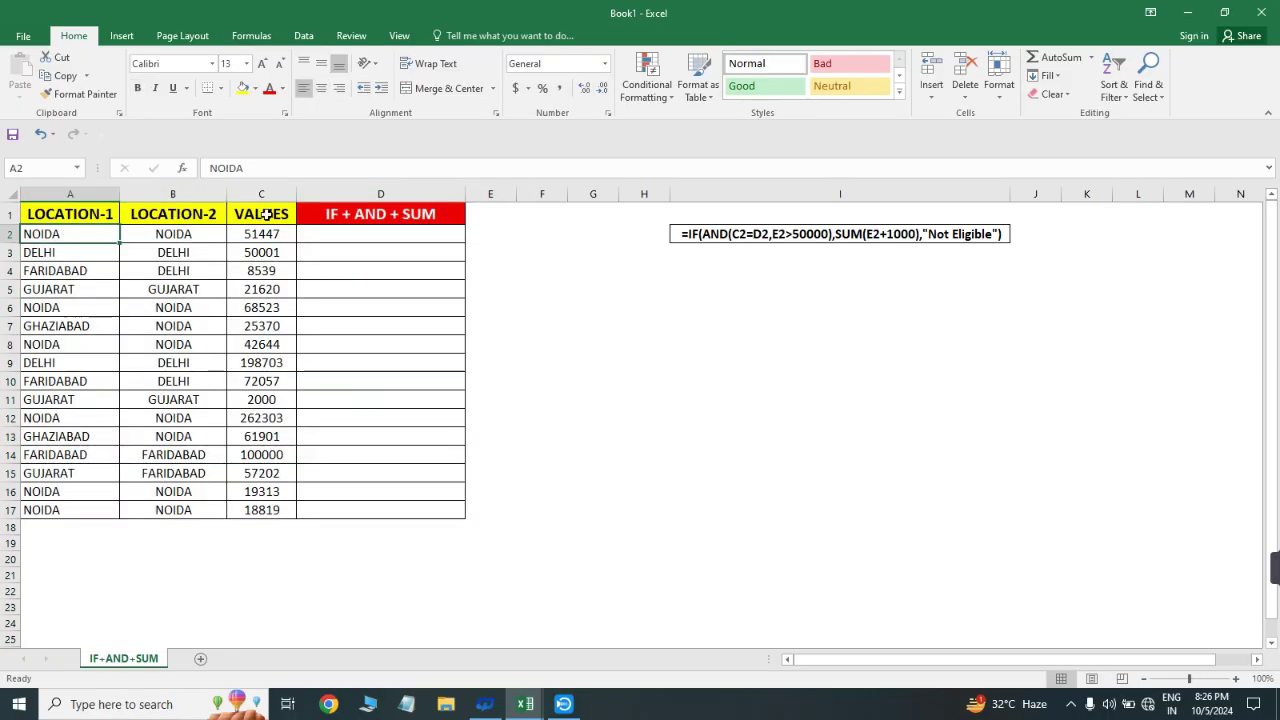
pyautogui.moveTo(267, 214); pyautogui.dragTo(280, 491)
pyautogui.click(170, 344)
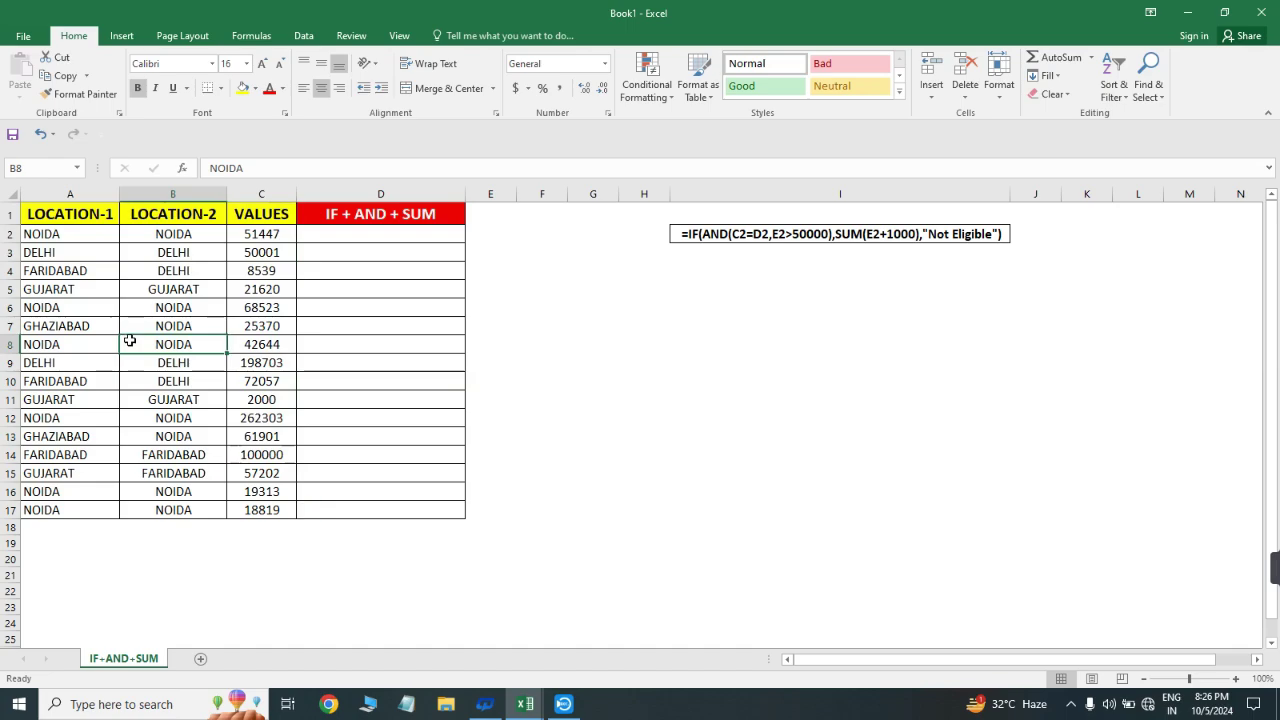
pyautogui.click(38, 234)
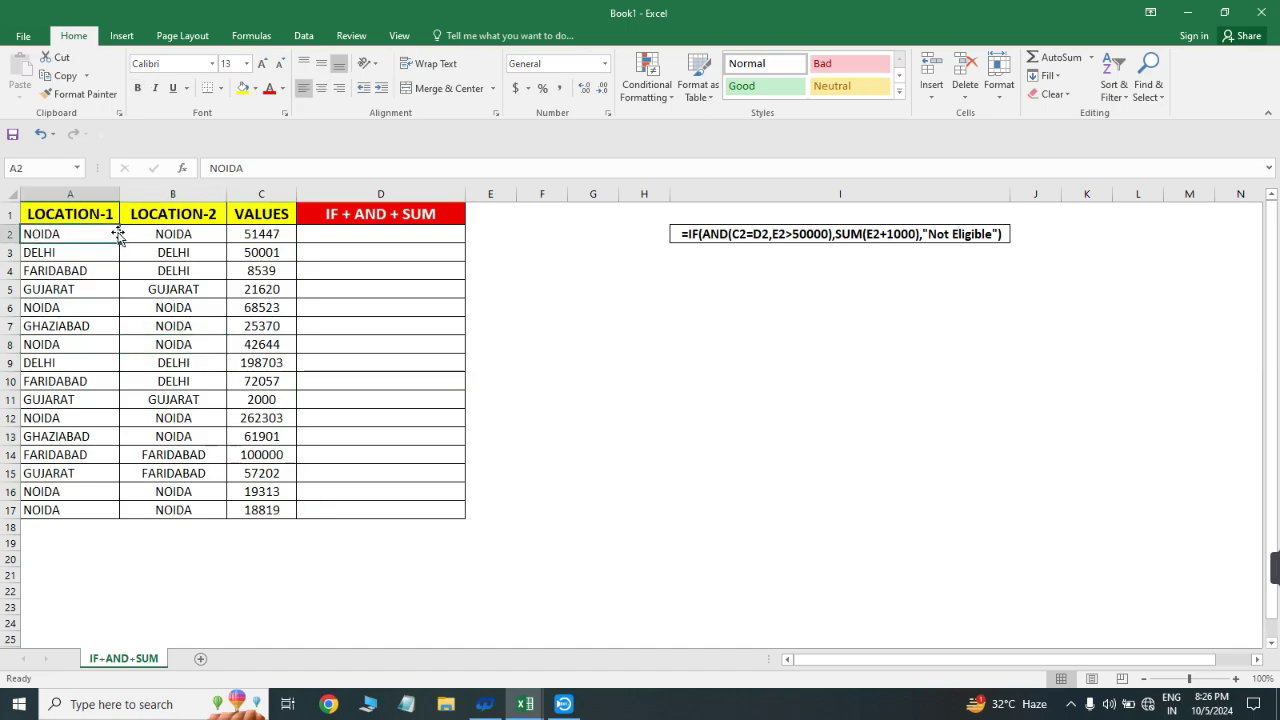
pyautogui.click(148, 233)
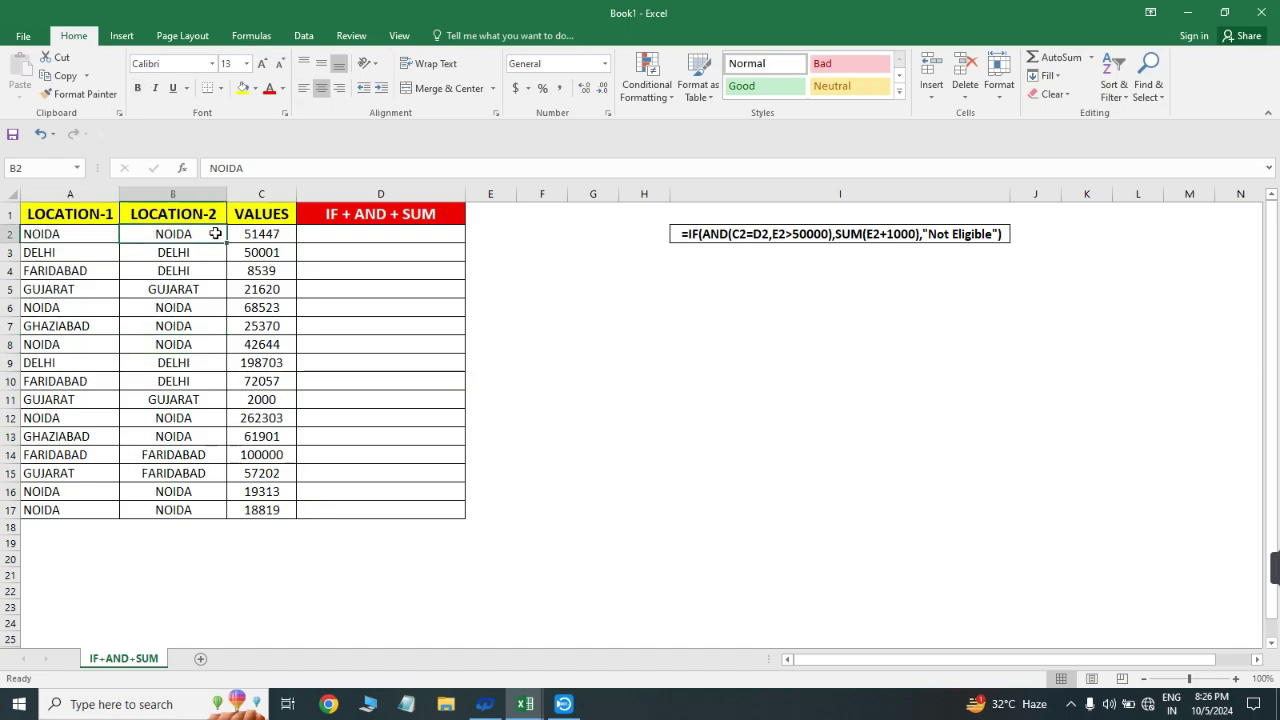
pyautogui.click(258, 233)
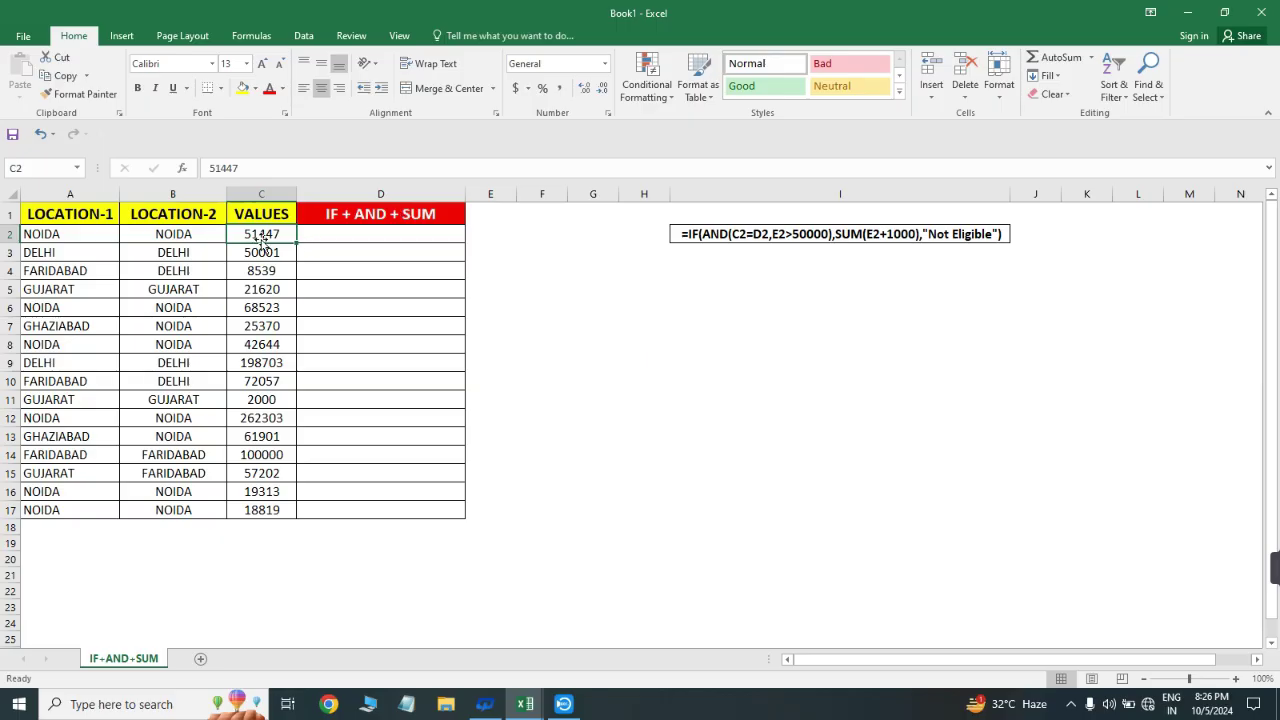
pyautogui.click(48, 234)
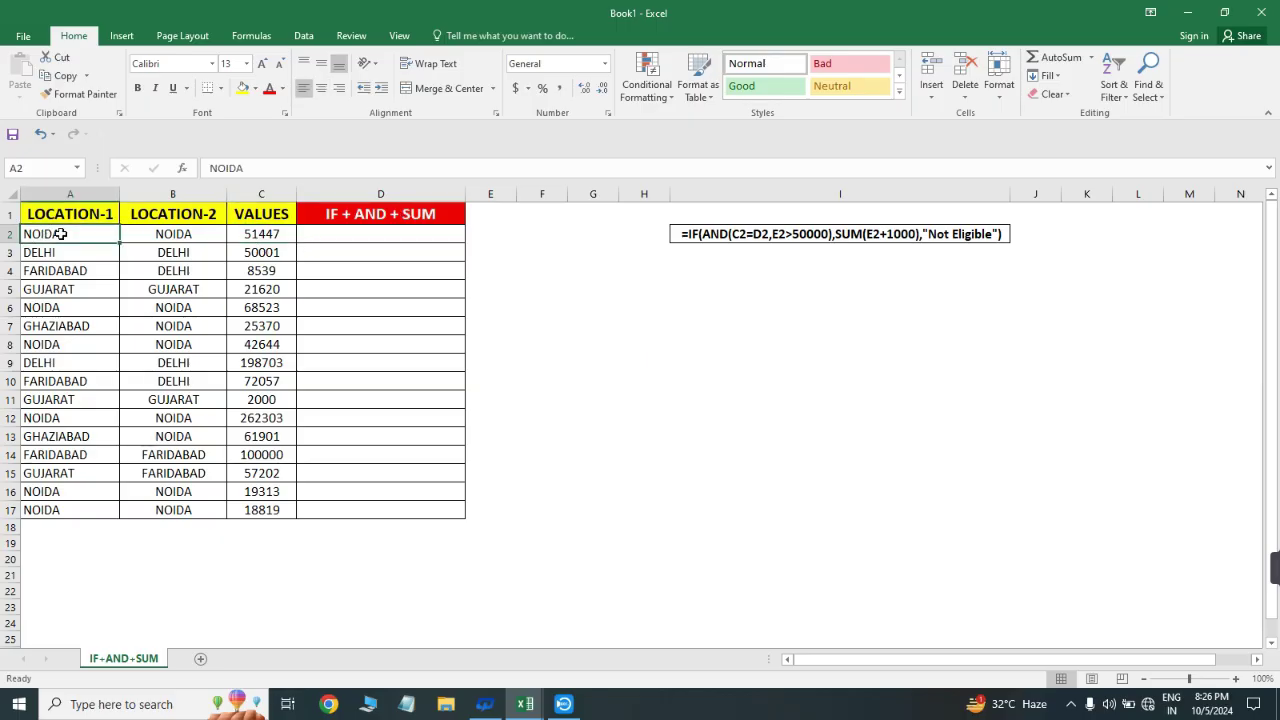
pyautogui.click(175, 235)
pyautogui.click(261, 233)
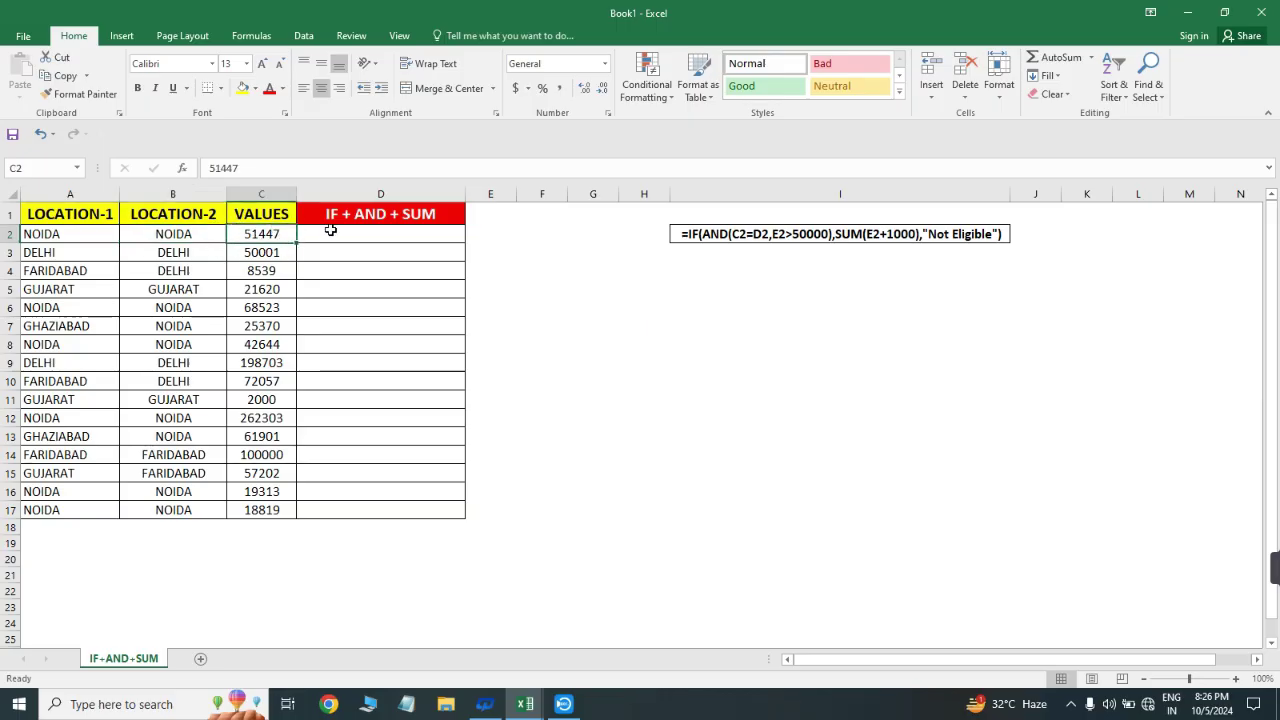
# - Begin an IF formula in D2 with the logical test AND(A2=B2,C2>50000)
pyautogui.click(358, 234)
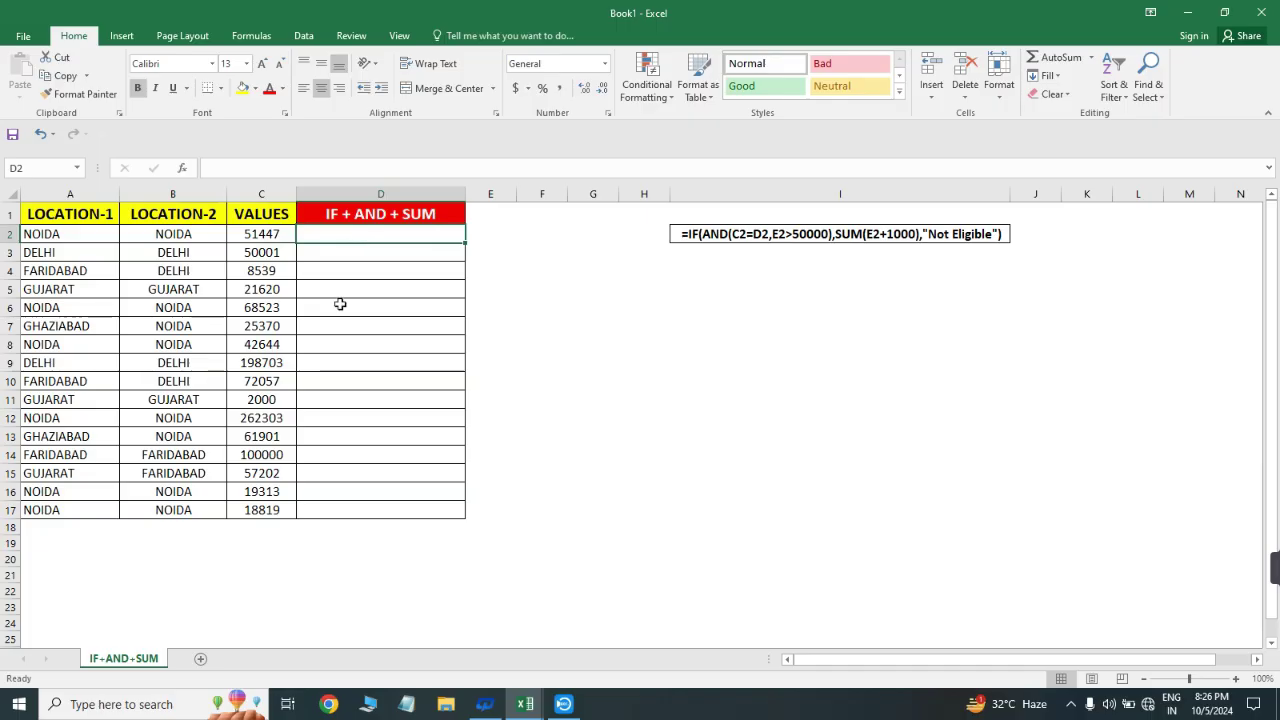
pyautogui.write('=IF')
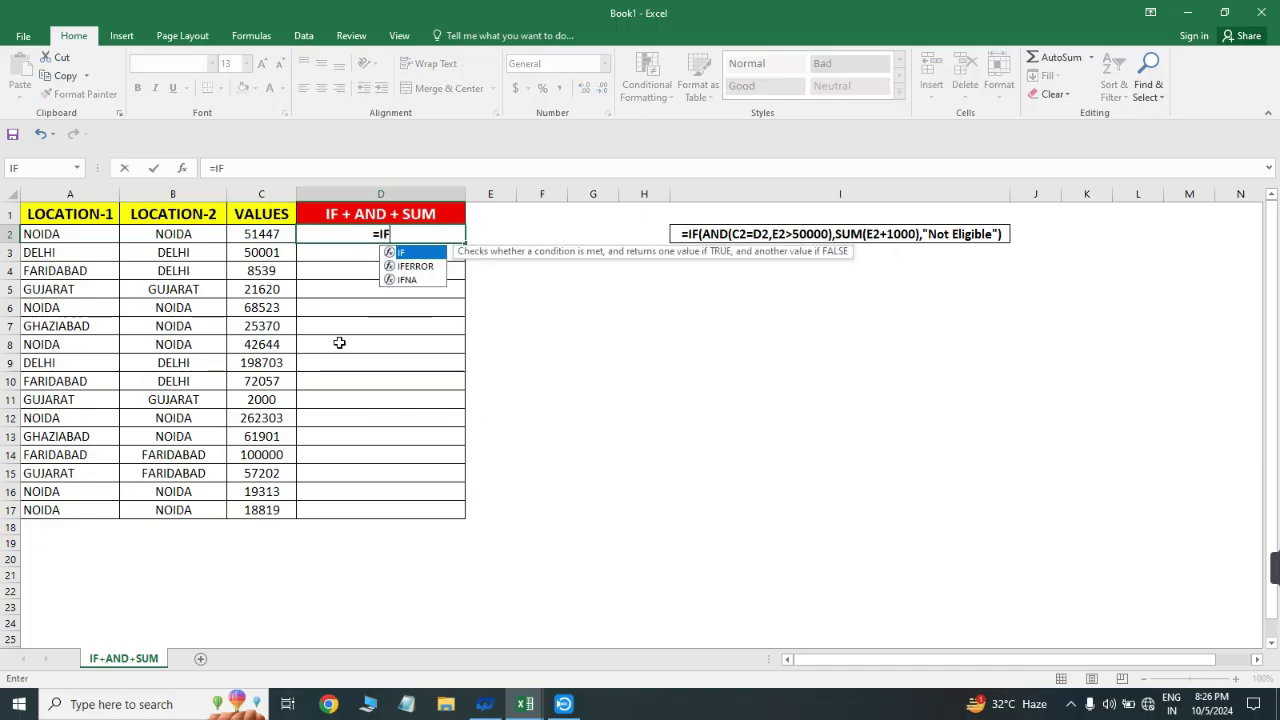
pyautogui.write('(AND(')
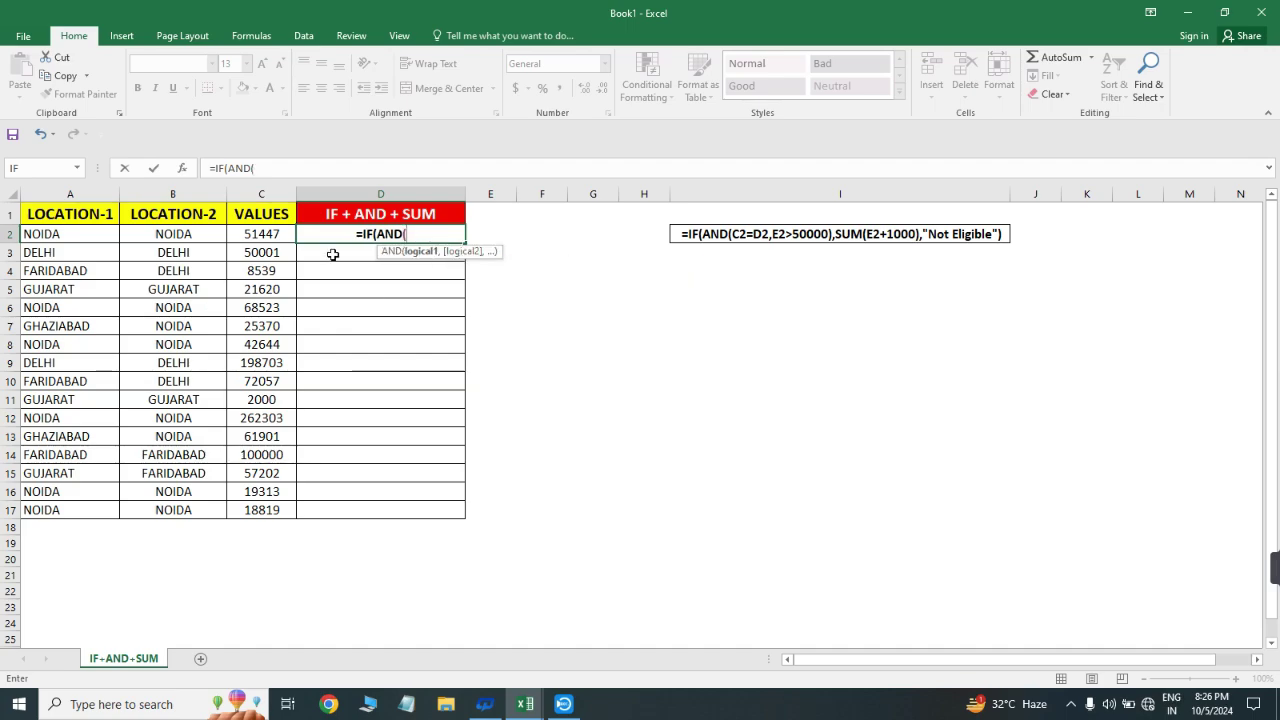
pyautogui.click(64, 238)
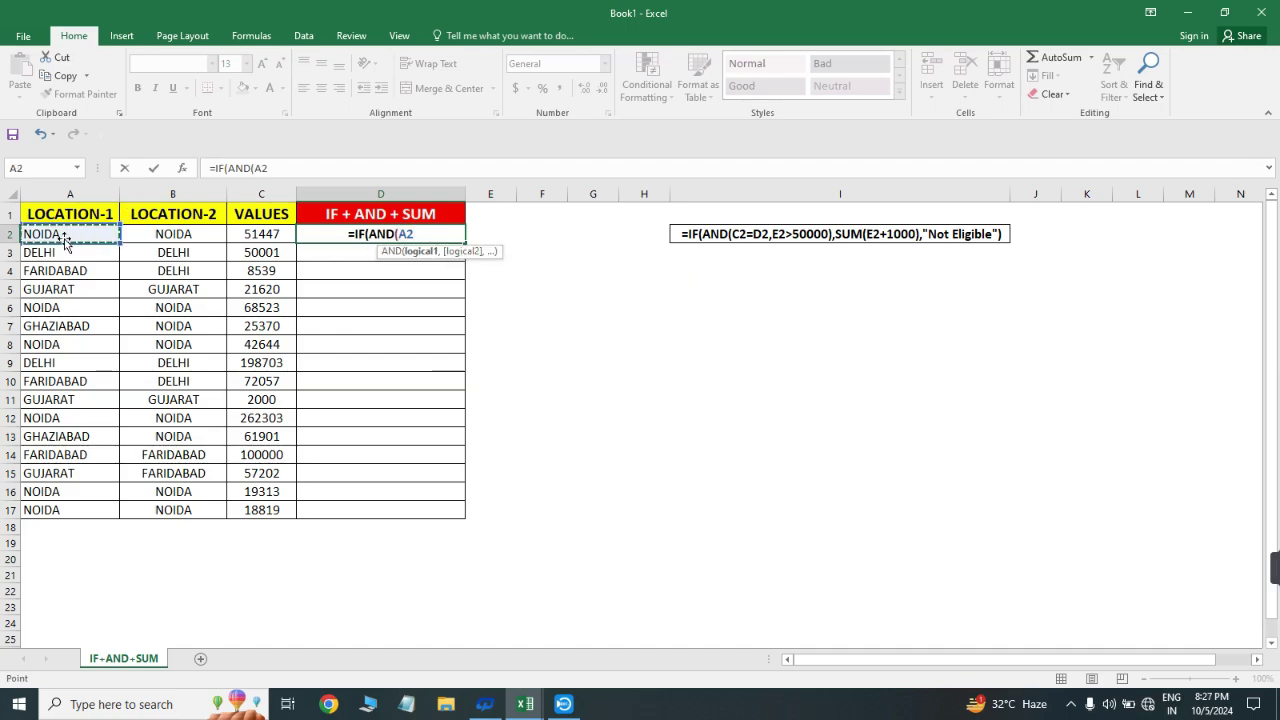
pyautogui.write('=')
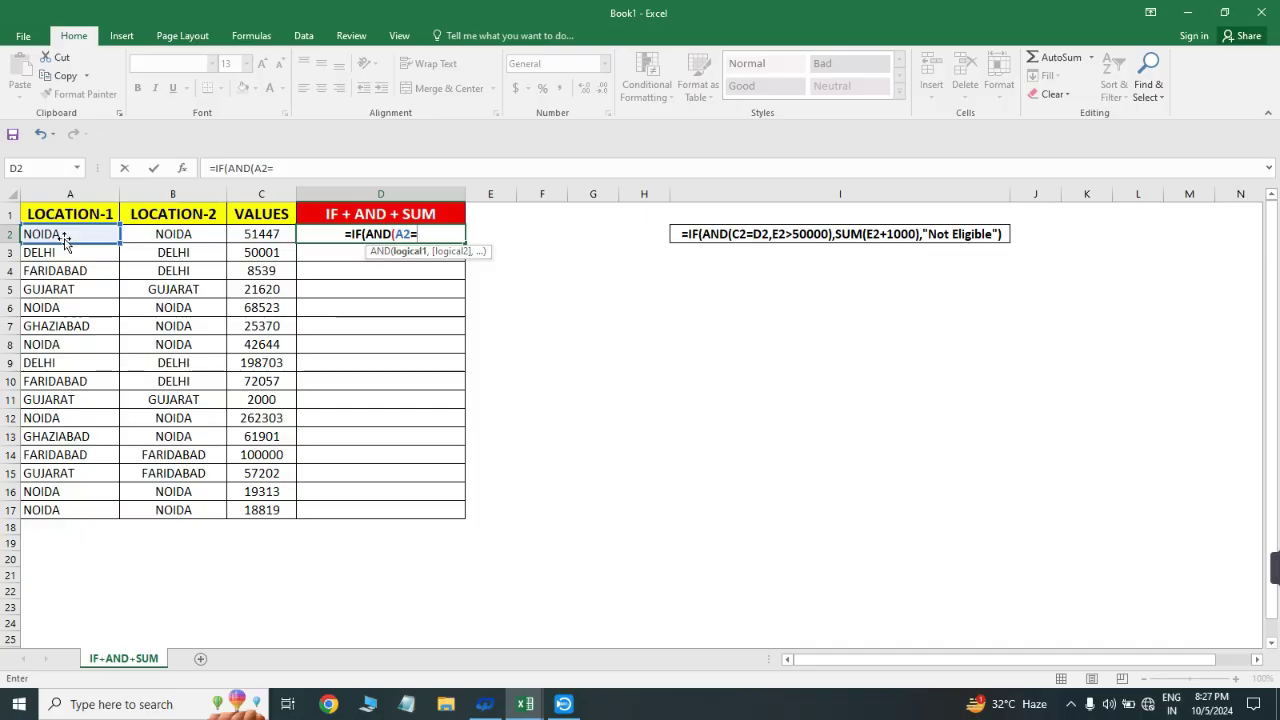
pyautogui.click(164, 229)
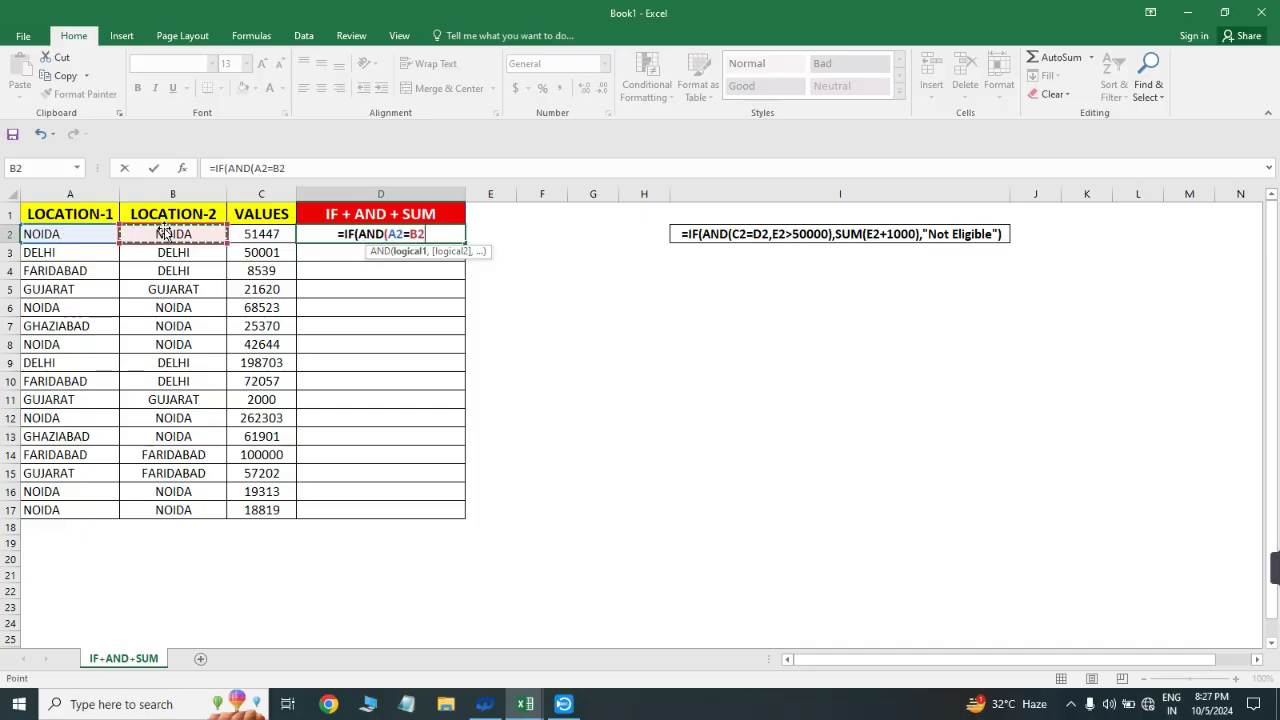
pyautogui.write(',')
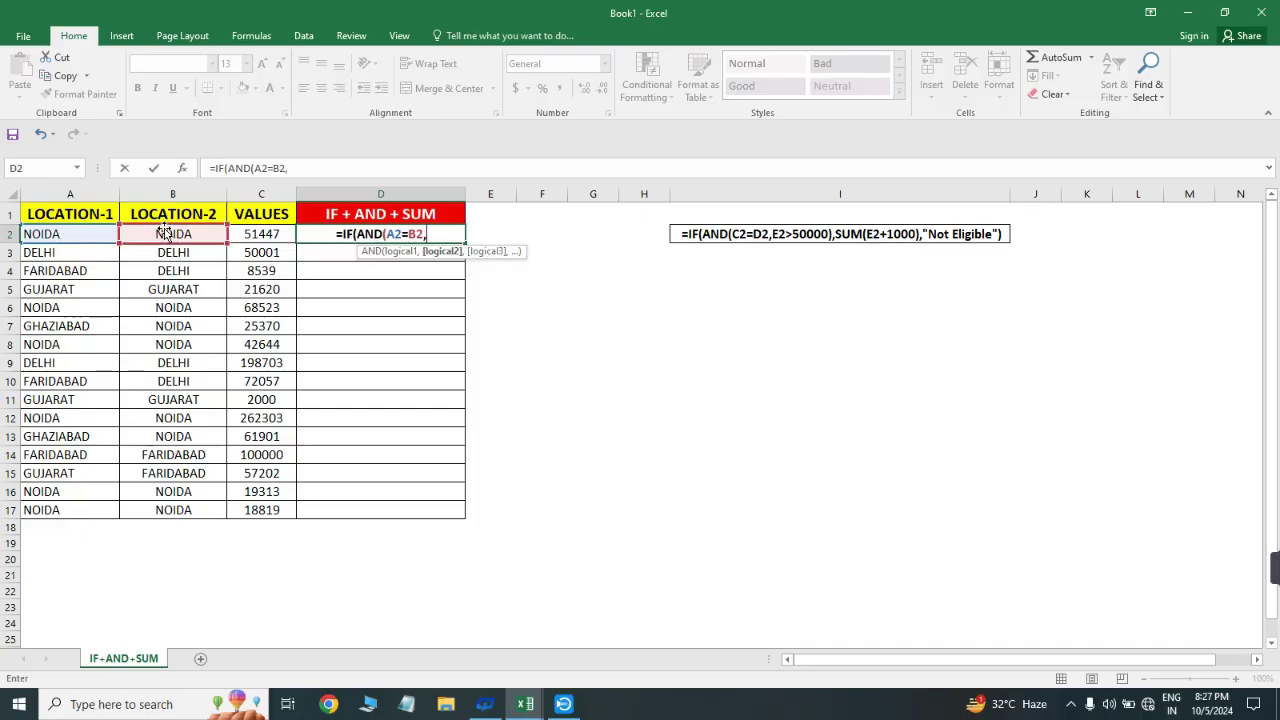
pyautogui.click(261, 232)
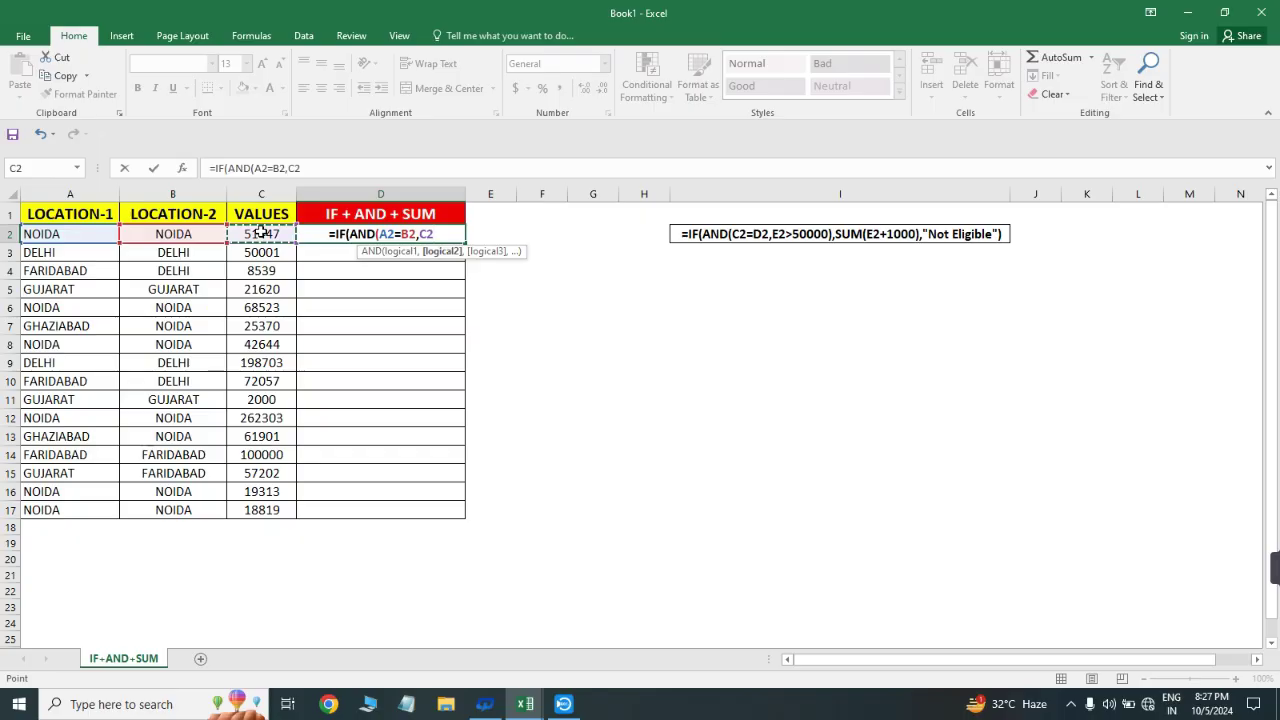
pyautogui.write('>')
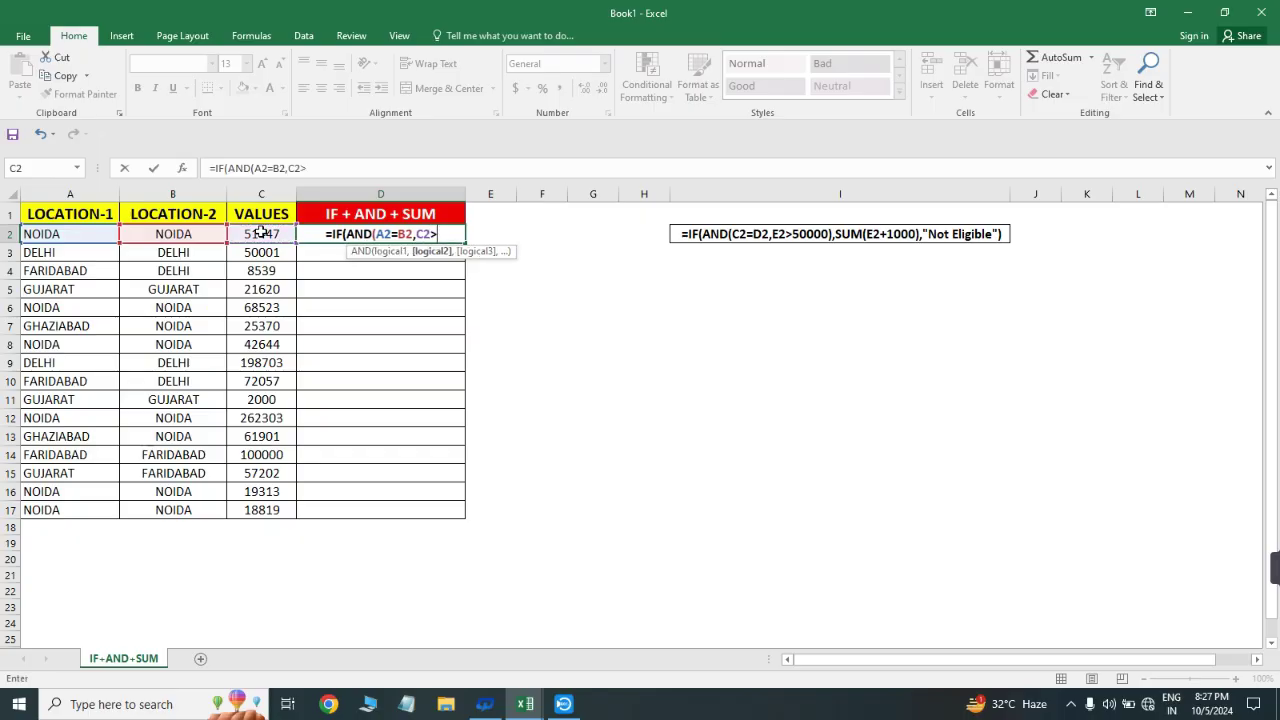
pyautogui.write('50000')
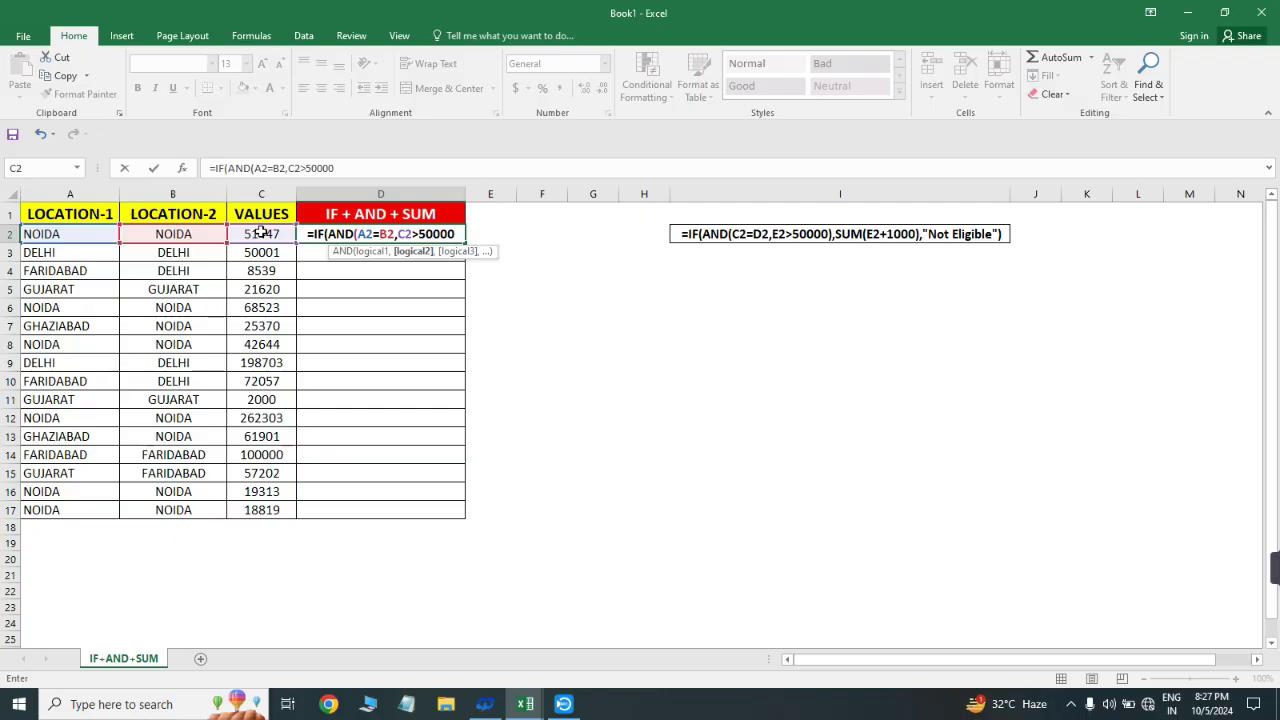
pyautogui.write(')')
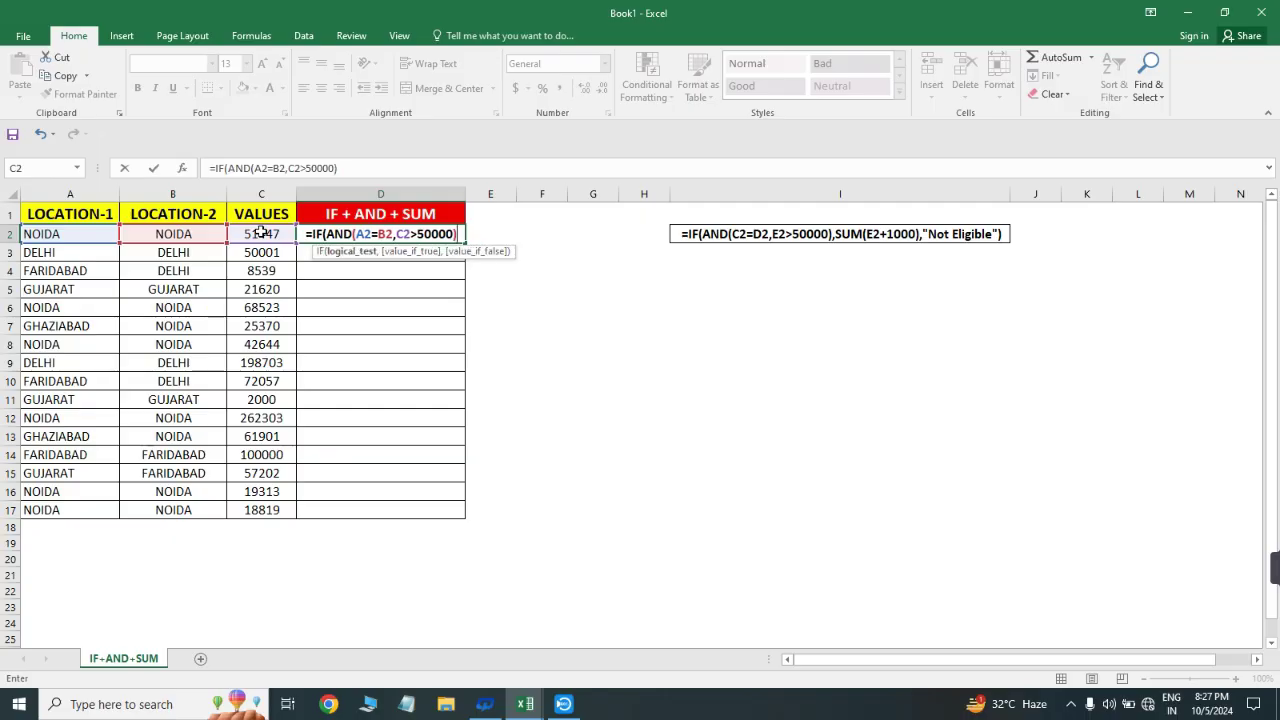
pyautogui.write(',')
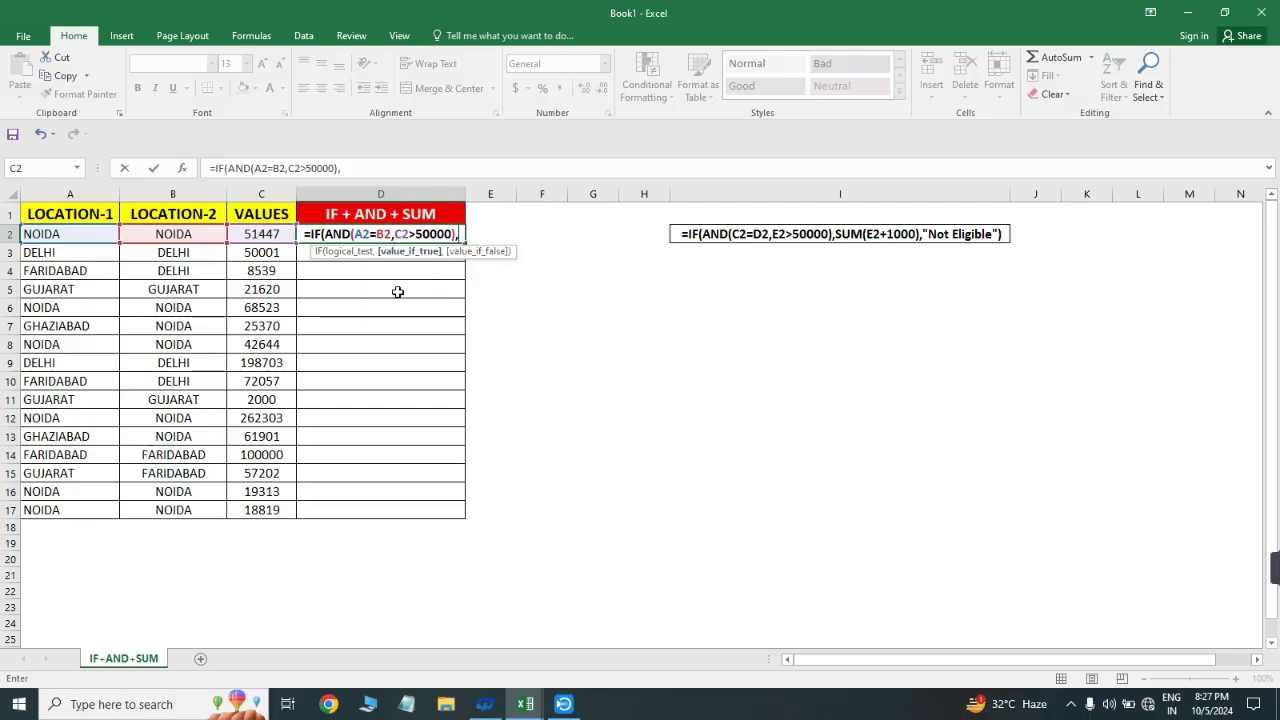
# - Complete D2's IF formula with SUM(C2+1000) as the true result and "Not Eligible" as the false result
pyautogui.write('SU')
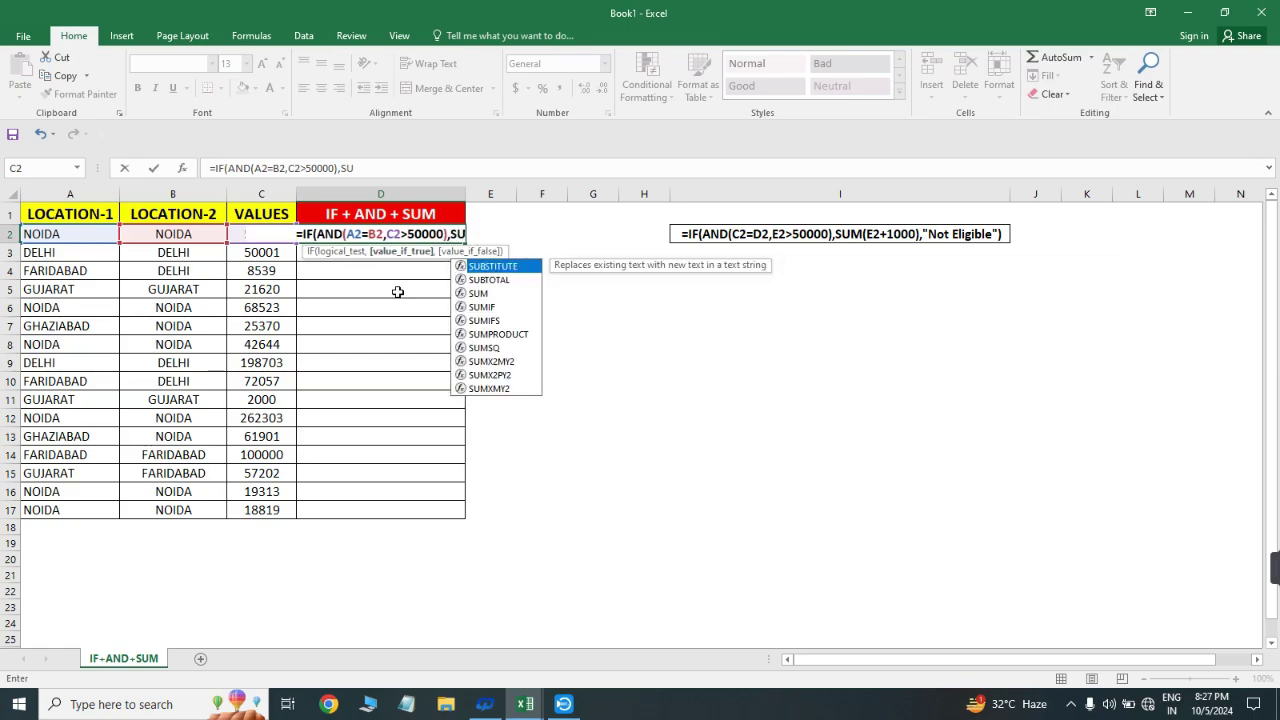
pyautogui.write('M(')
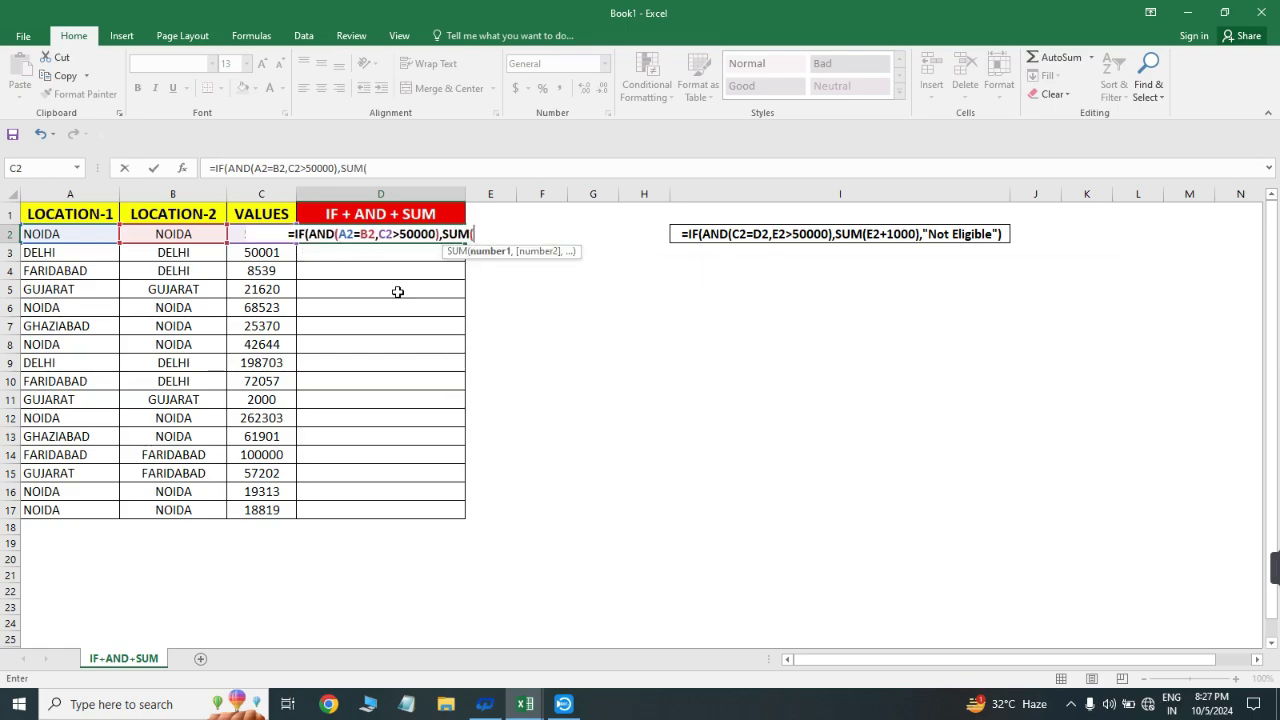
pyautogui.click(259, 249)
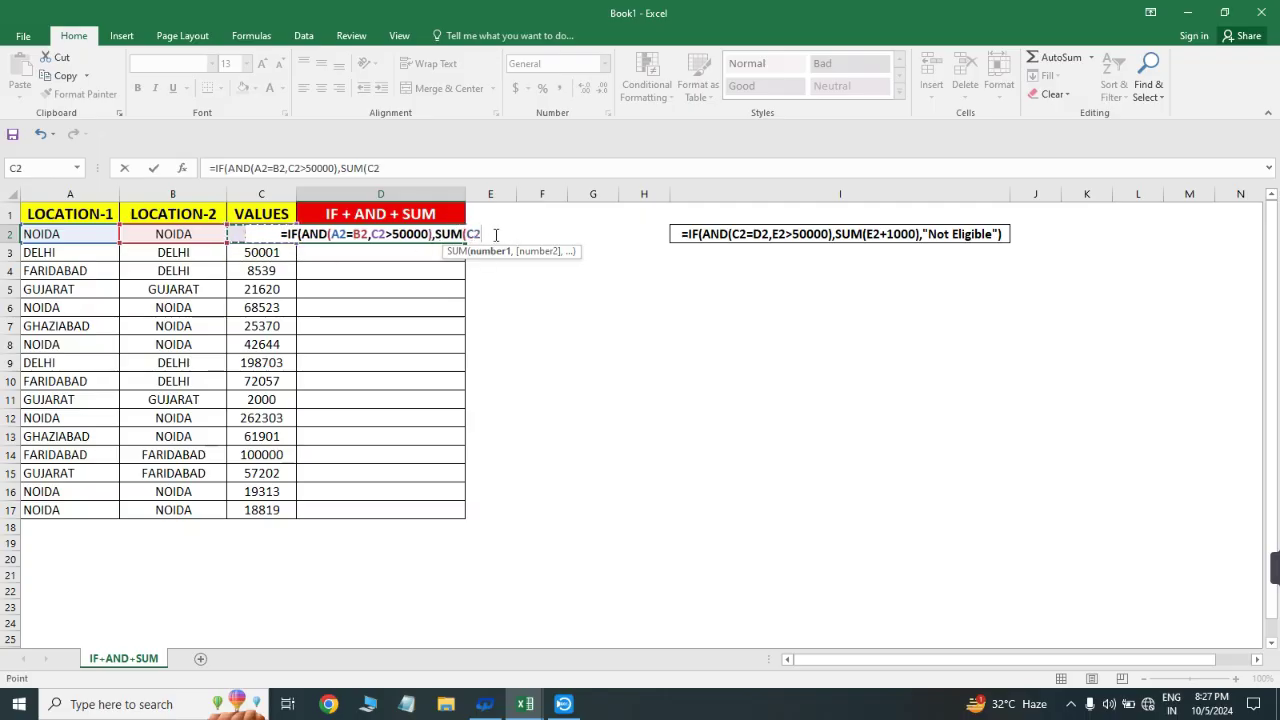
pyautogui.write('+1000')
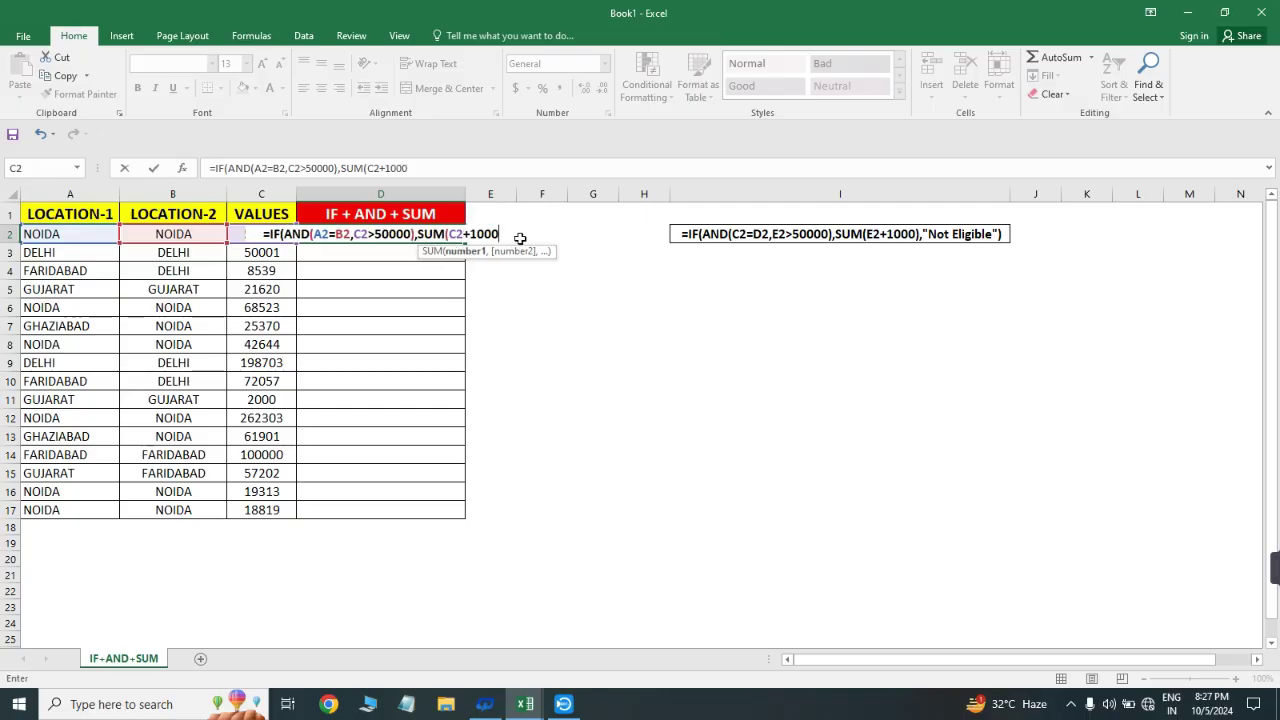
pyautogui.write(')')
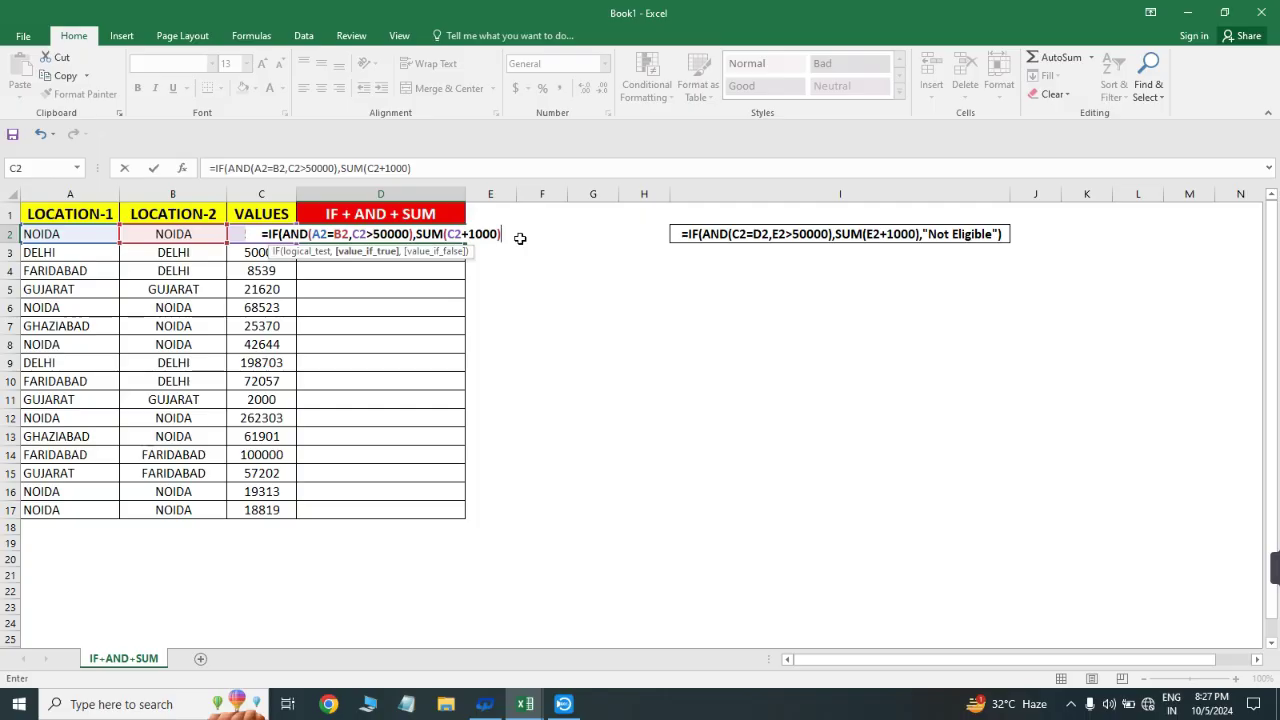
pyautogui.write(',"')
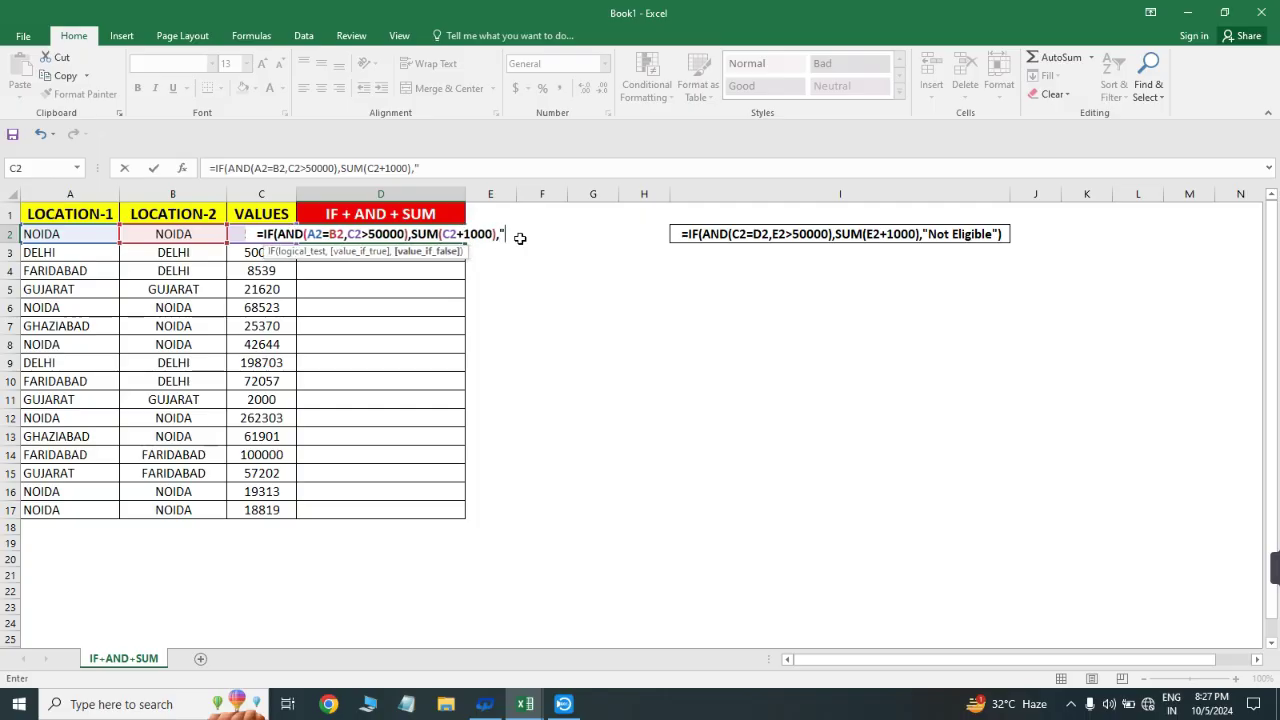
pyautogui.write('Not E')
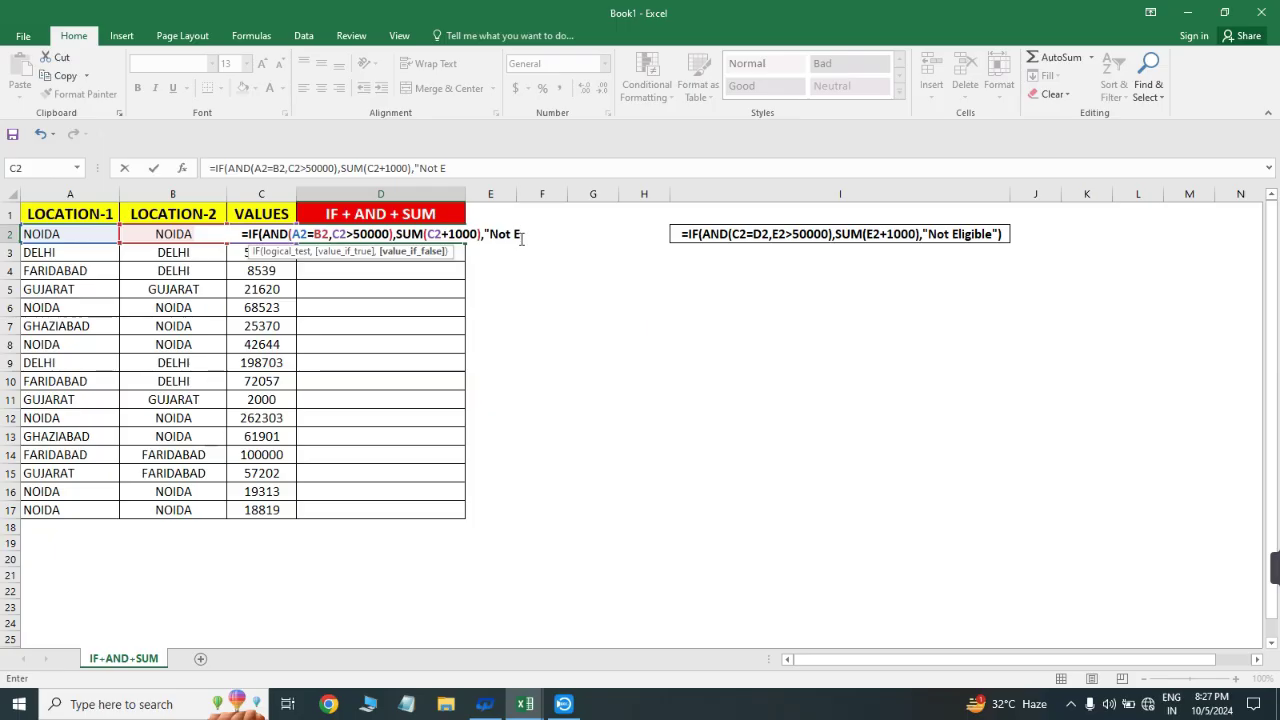
pyautogui.write('ligible')
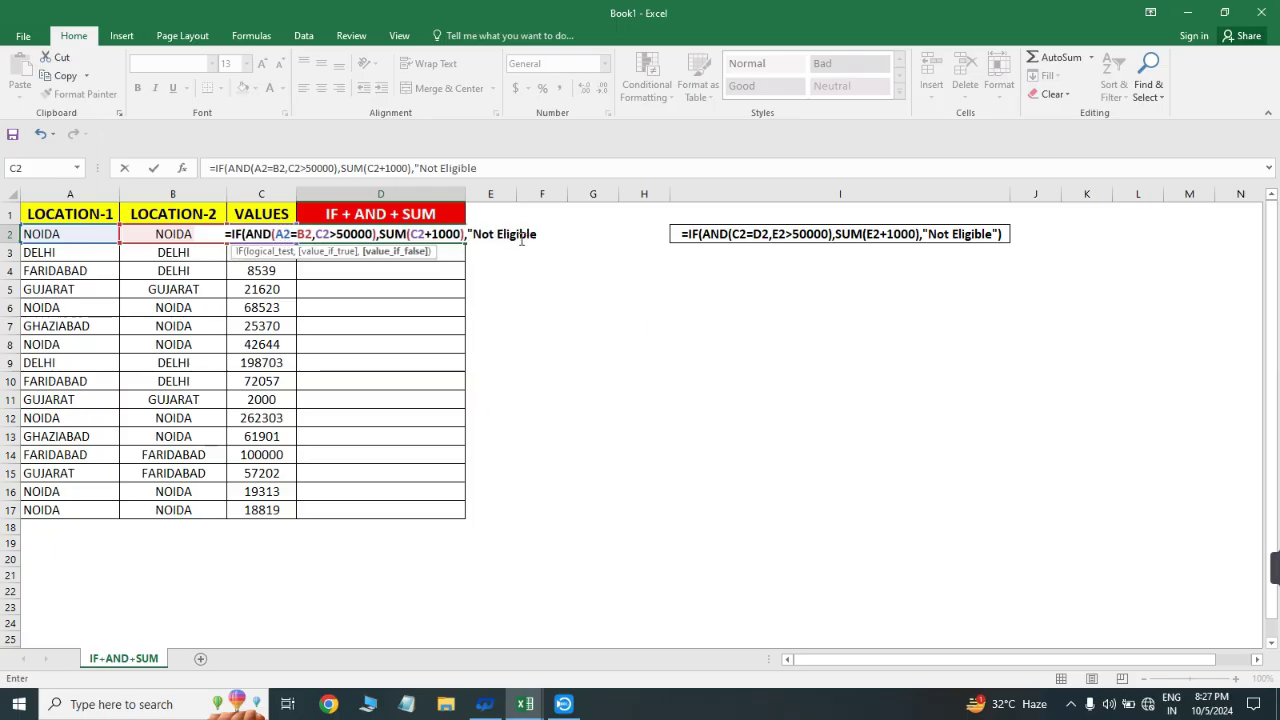
pyautogui.write('")')
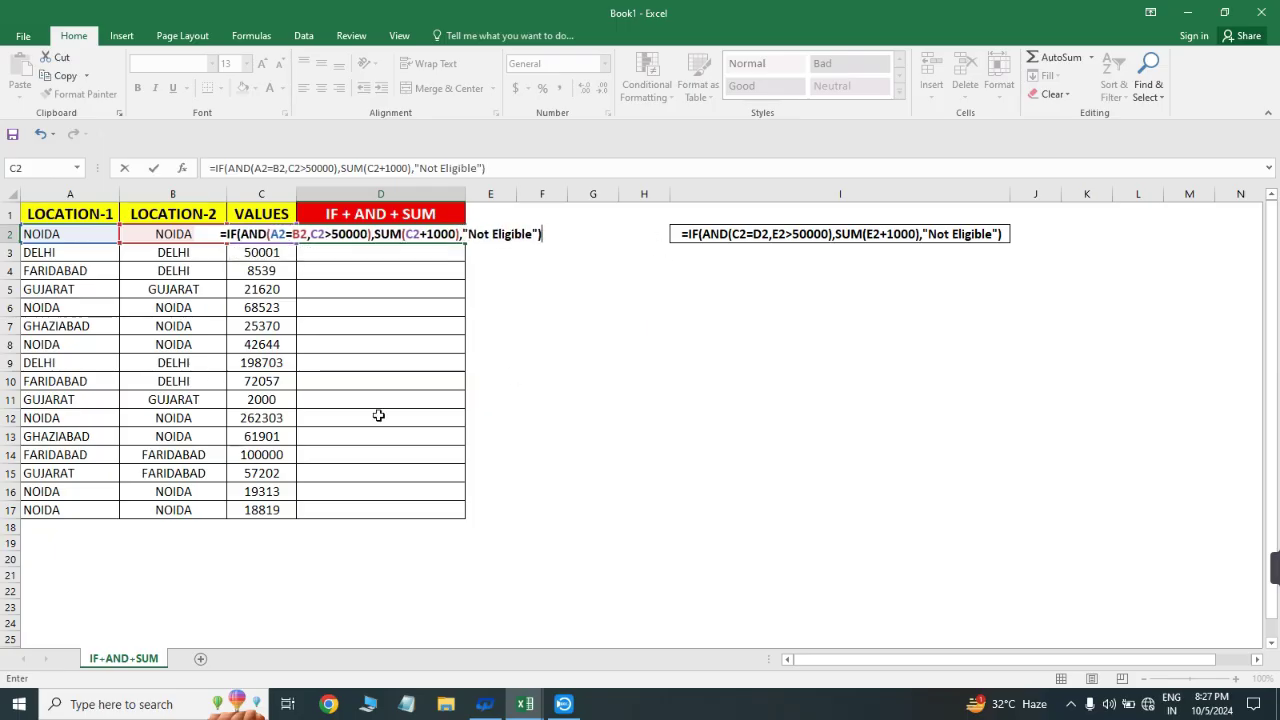
pyautogui.press('Return')
# - Fill the IF + AND + SUM formula down column D from D2 to D17
pyautogui.press('Left')
pyautogui.hotkey('ctrl', 'Down')
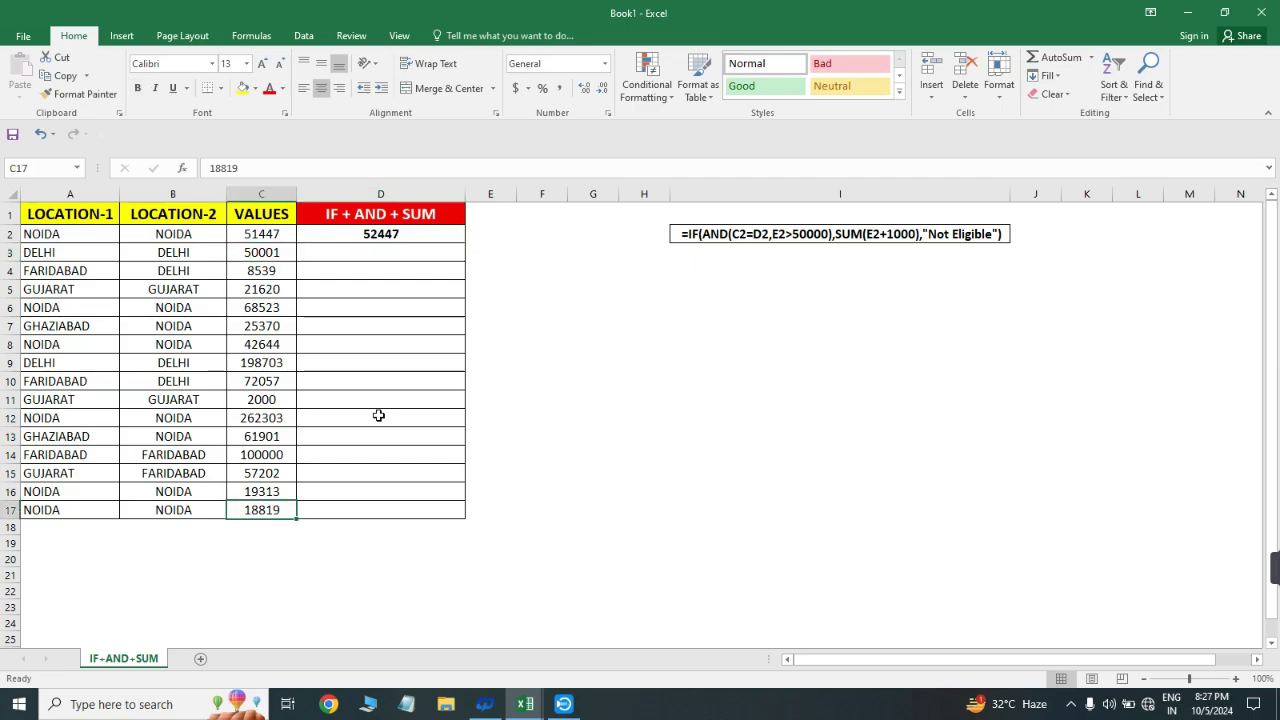
pyautogui.press('Right')
pyautogui.hotkey('ctrl', 'shift', 'Up')
pyautogui.hotkey('ctrl', 'd')
pyautogui.hotkey('ctrl', 'Up')
pyautogui.press('Down')
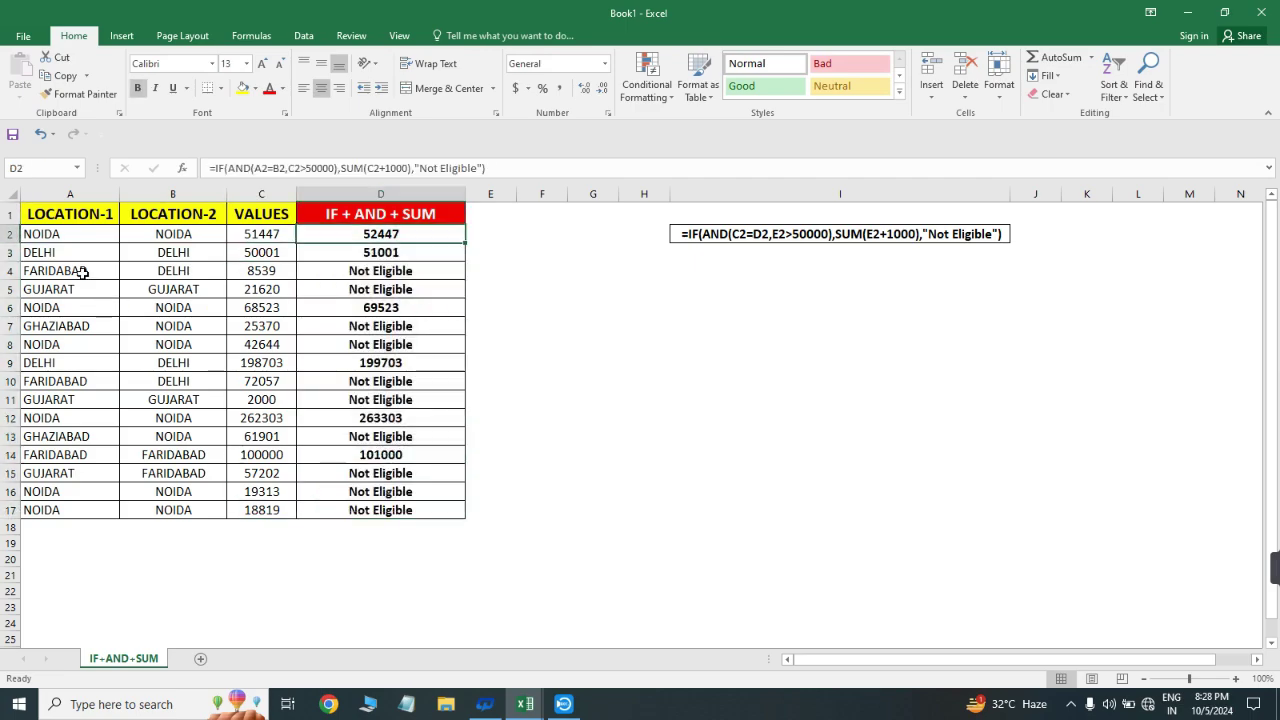
# - Check the IF + AND + SUM results in D2 and D16 against the locations and values in rows 2 and 16
pyautogui.click(61, 233)
pyautogui.click(140, 234)
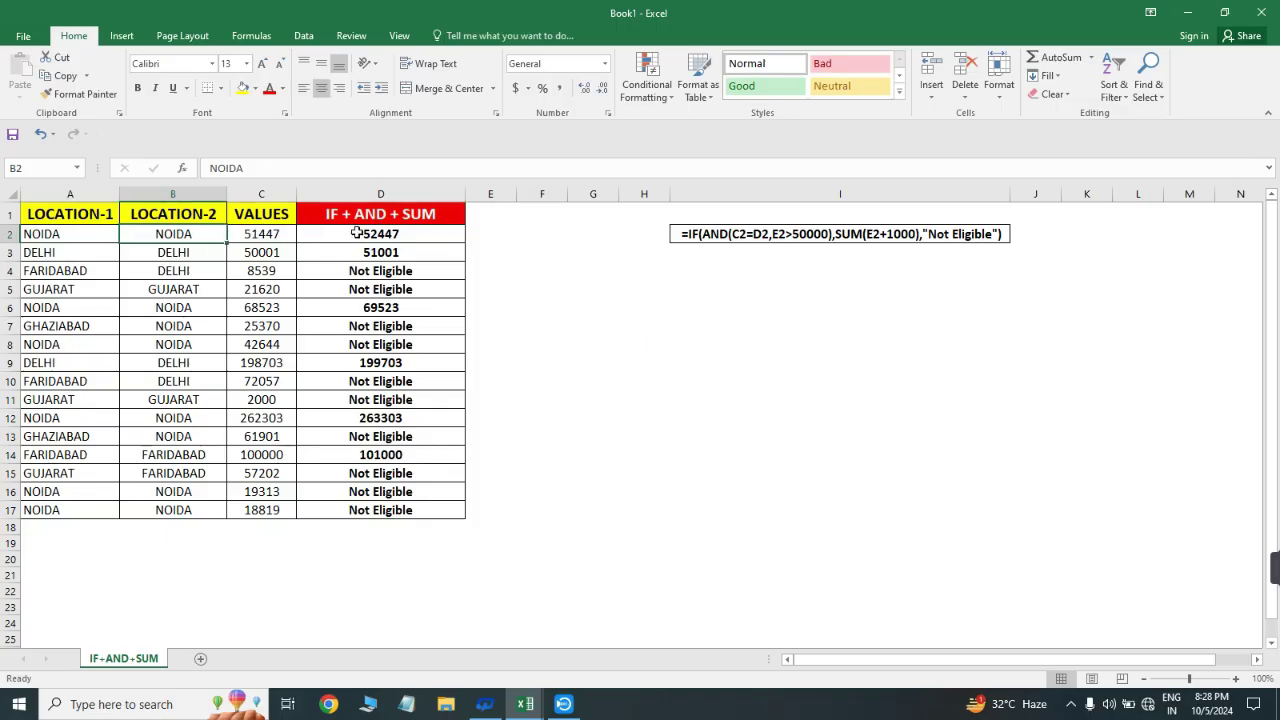
pyautogui.click(357, 233)
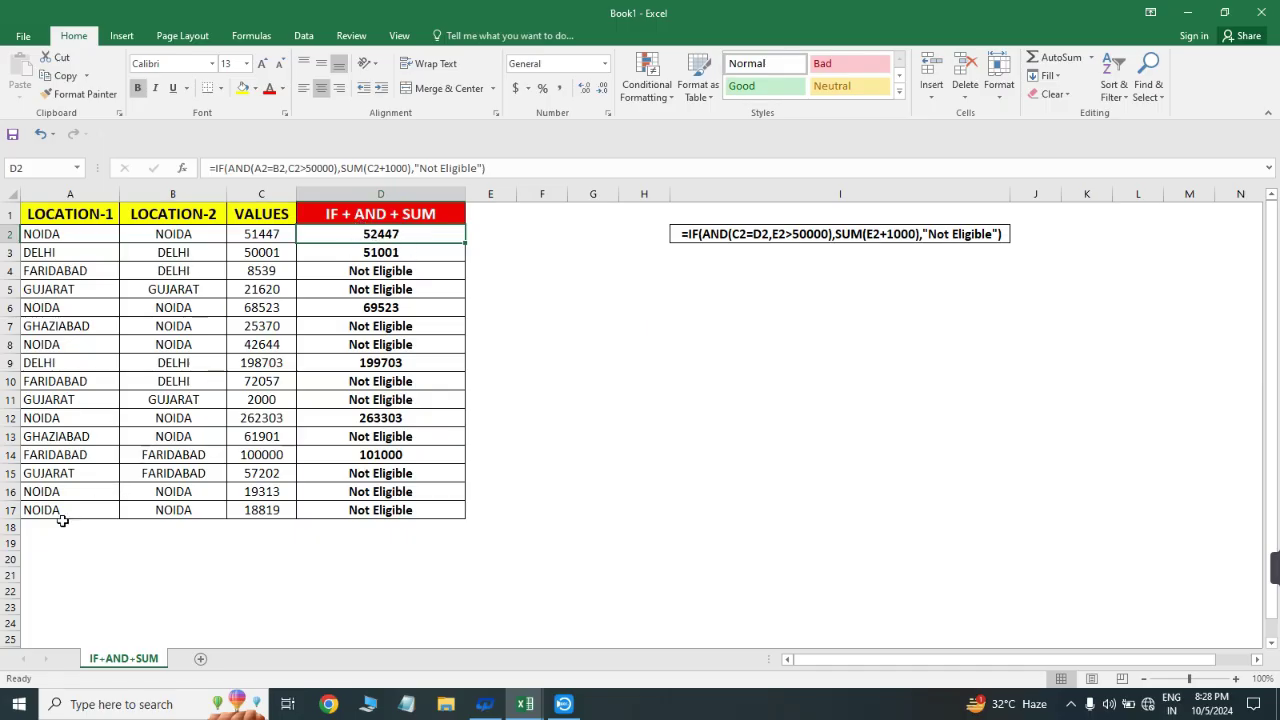
pyautogui.click(55, 490)
pyautogui.click(135, 491)
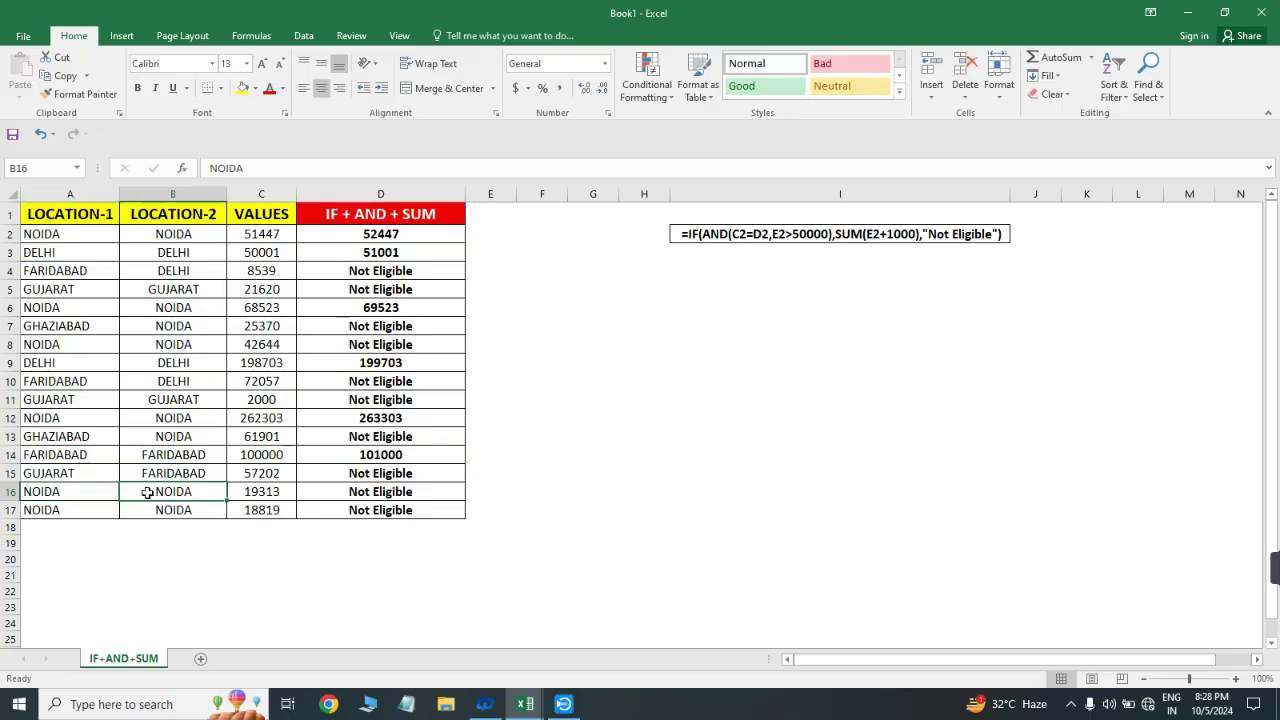
pyautogui.click(50, 491)
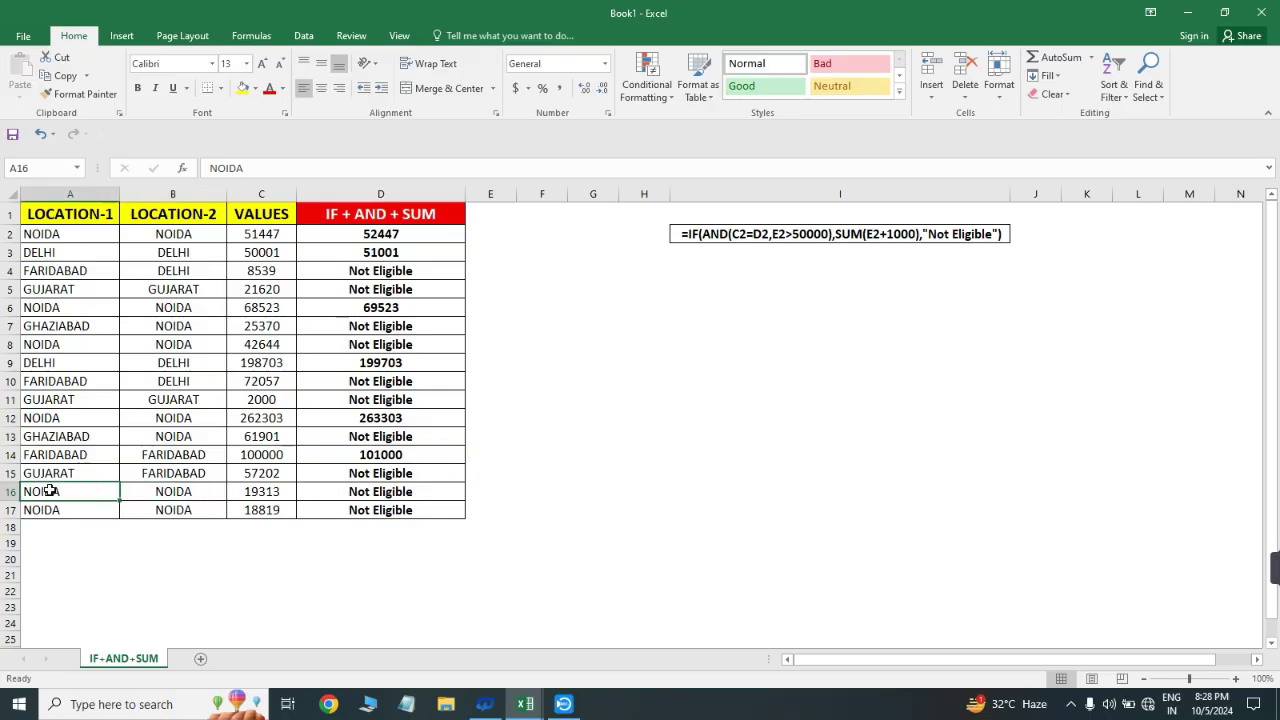
pyautogui.click(165, 491)
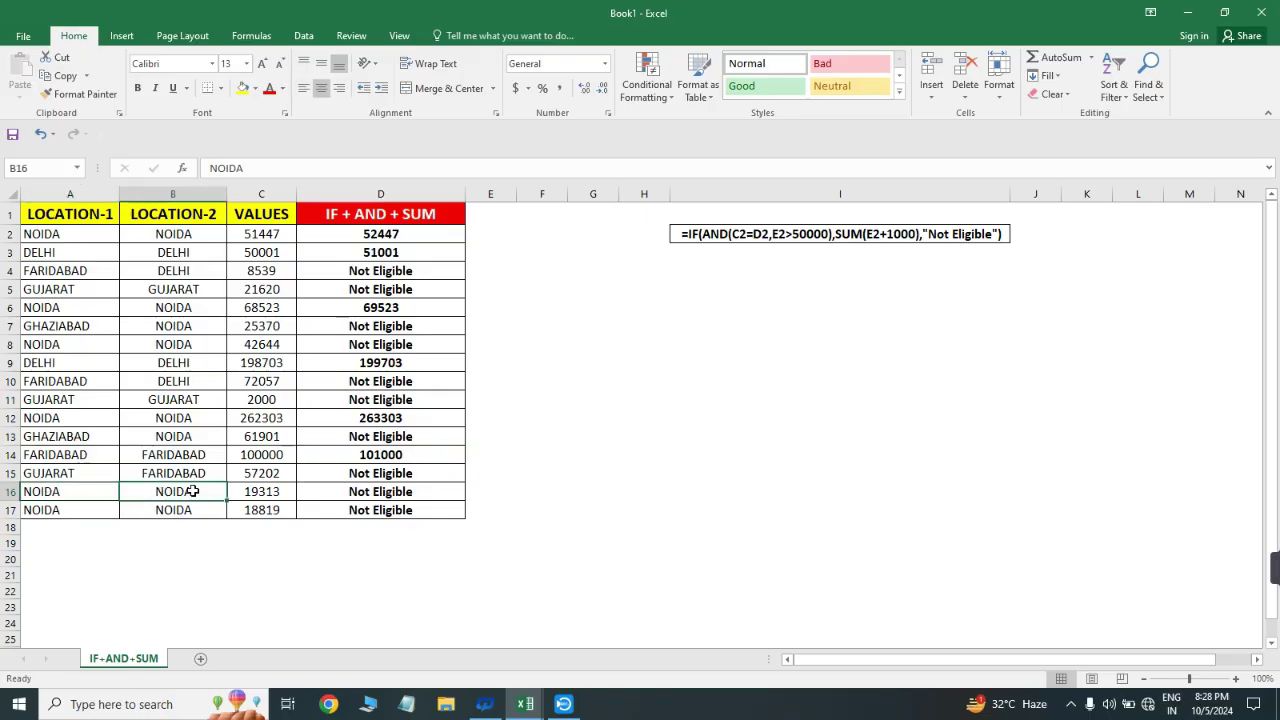
pyautogui.click(249, 493)
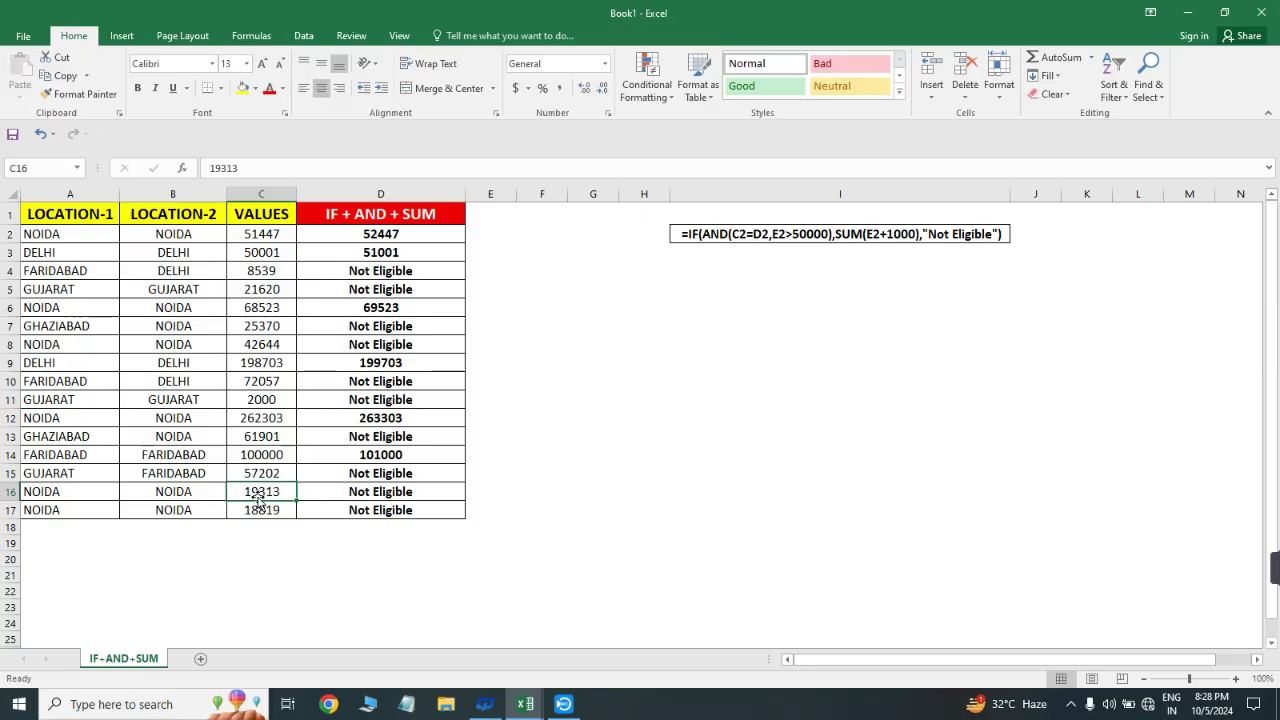
pyautogui.click(390, 495)
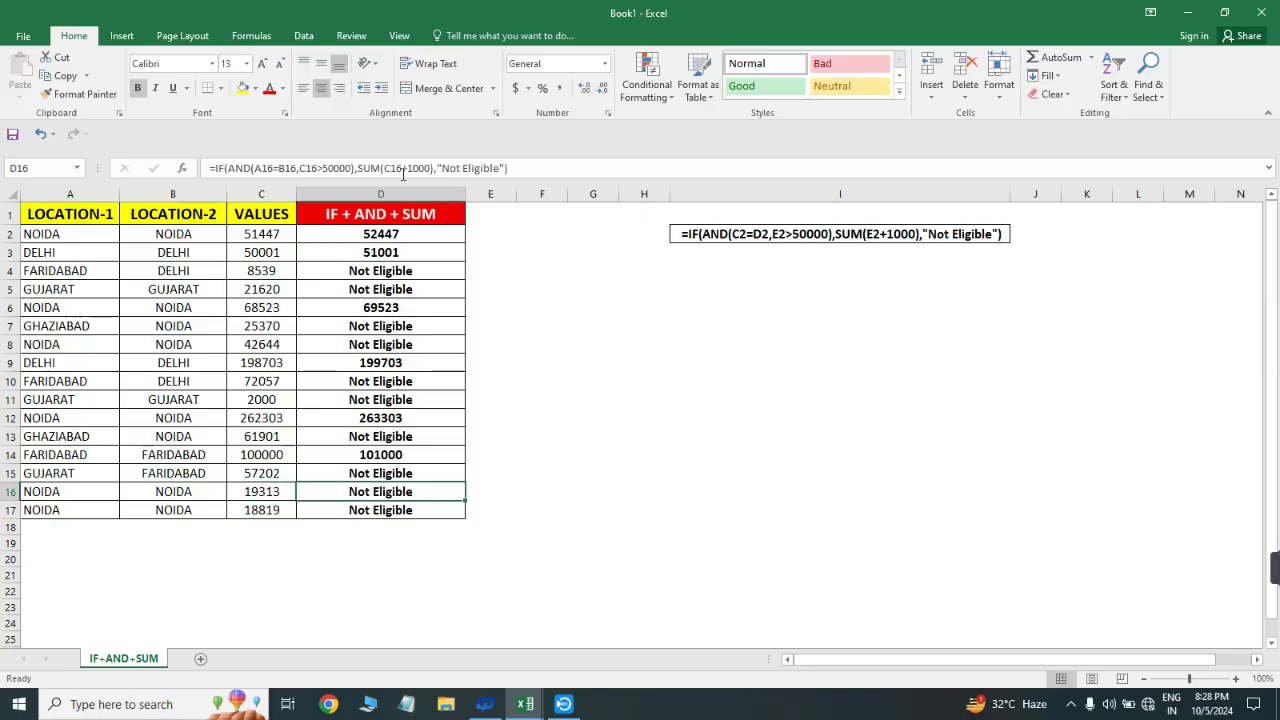
pyautogui.click(386, 236)
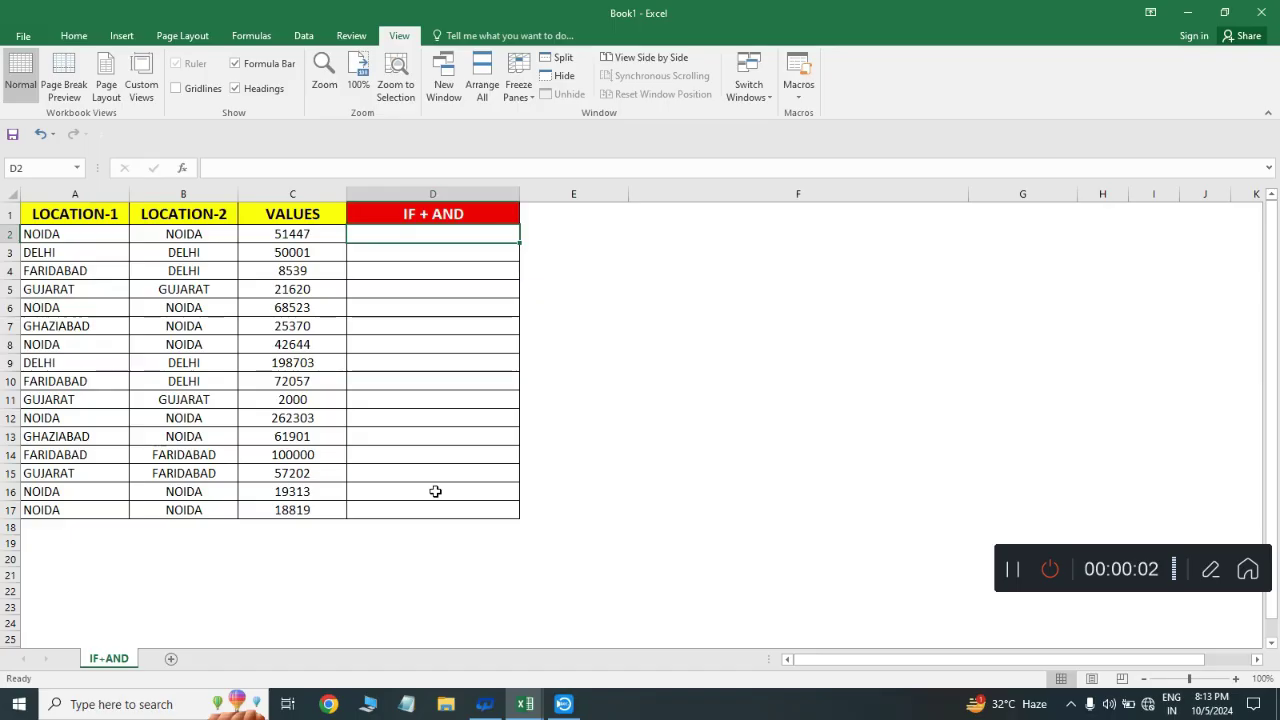
pyautogui.click(400, 295)
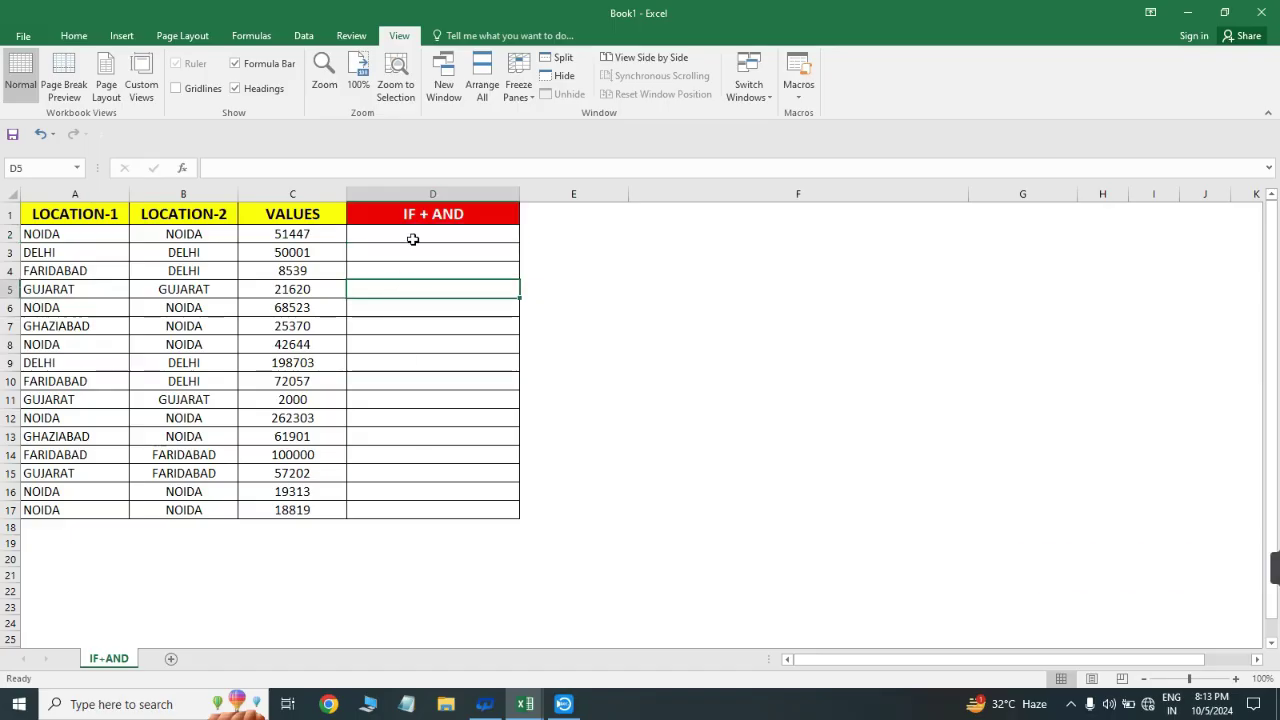
pyautogui.moveTo(412, 236); pyautogui.dragTo(446, 526)
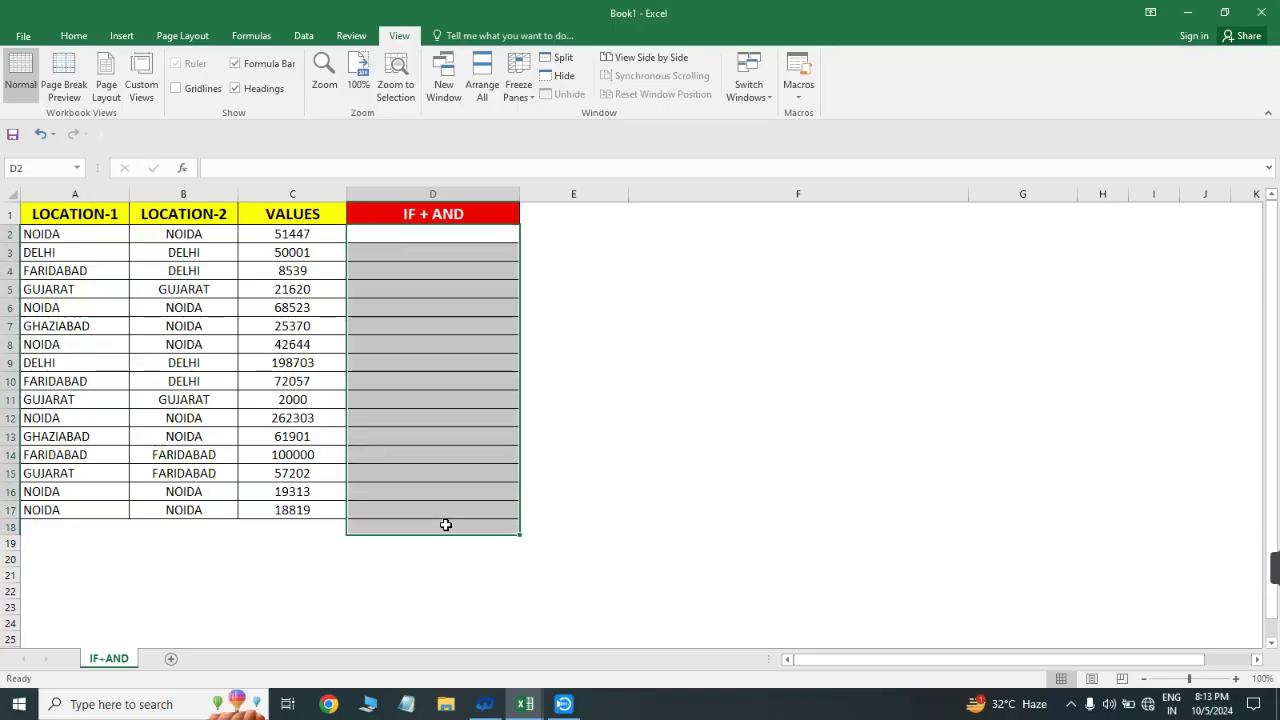
pyautogui.click(410, 214)
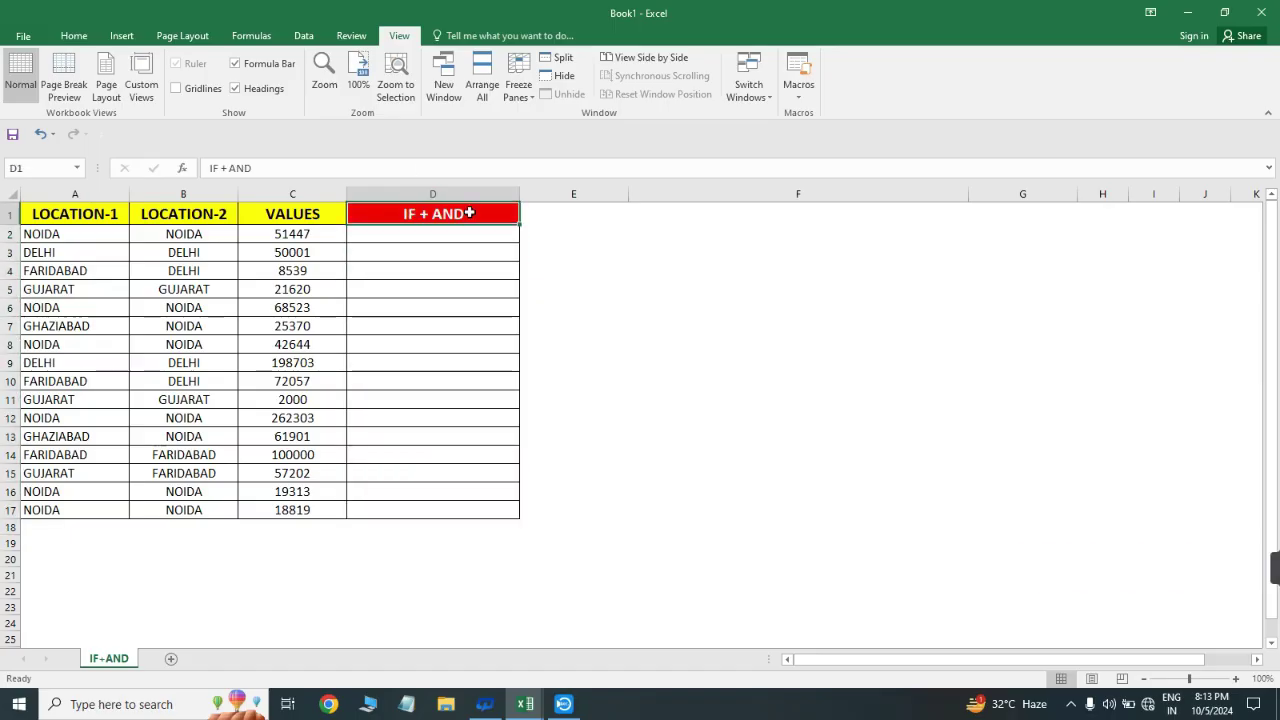
pyautogui.click(407, 232)
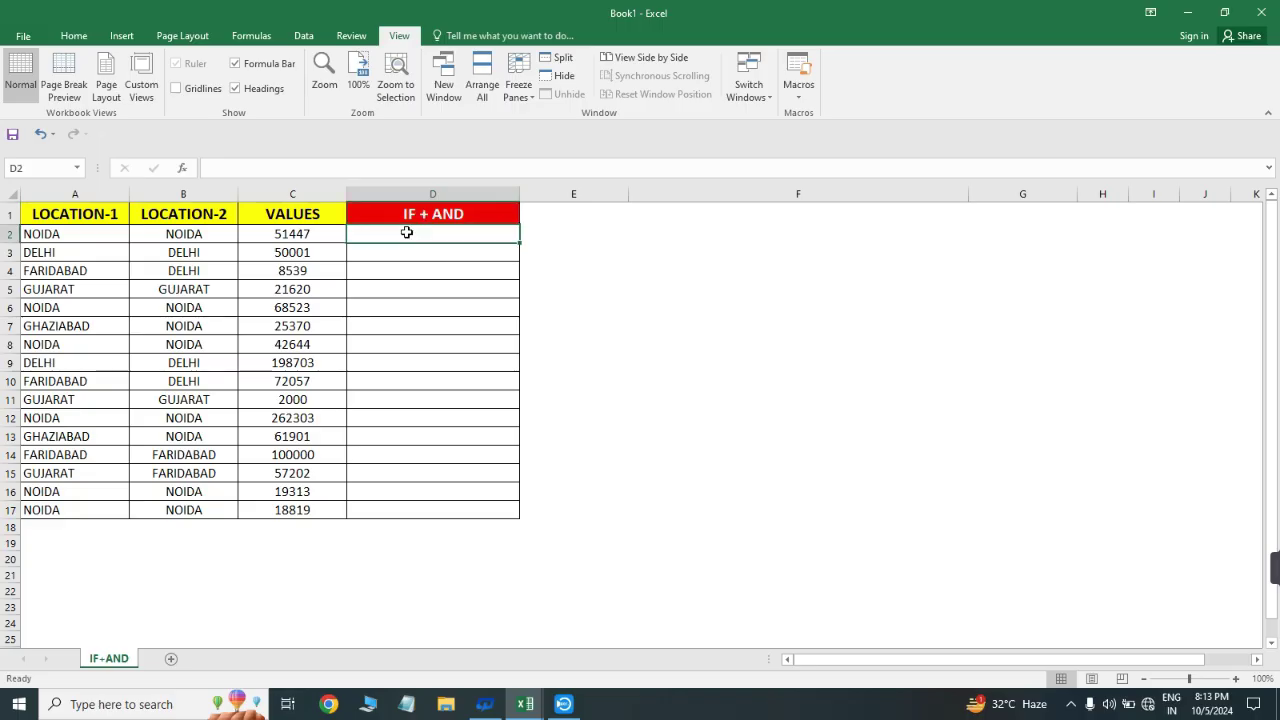
pyautogui.click(427, 213)
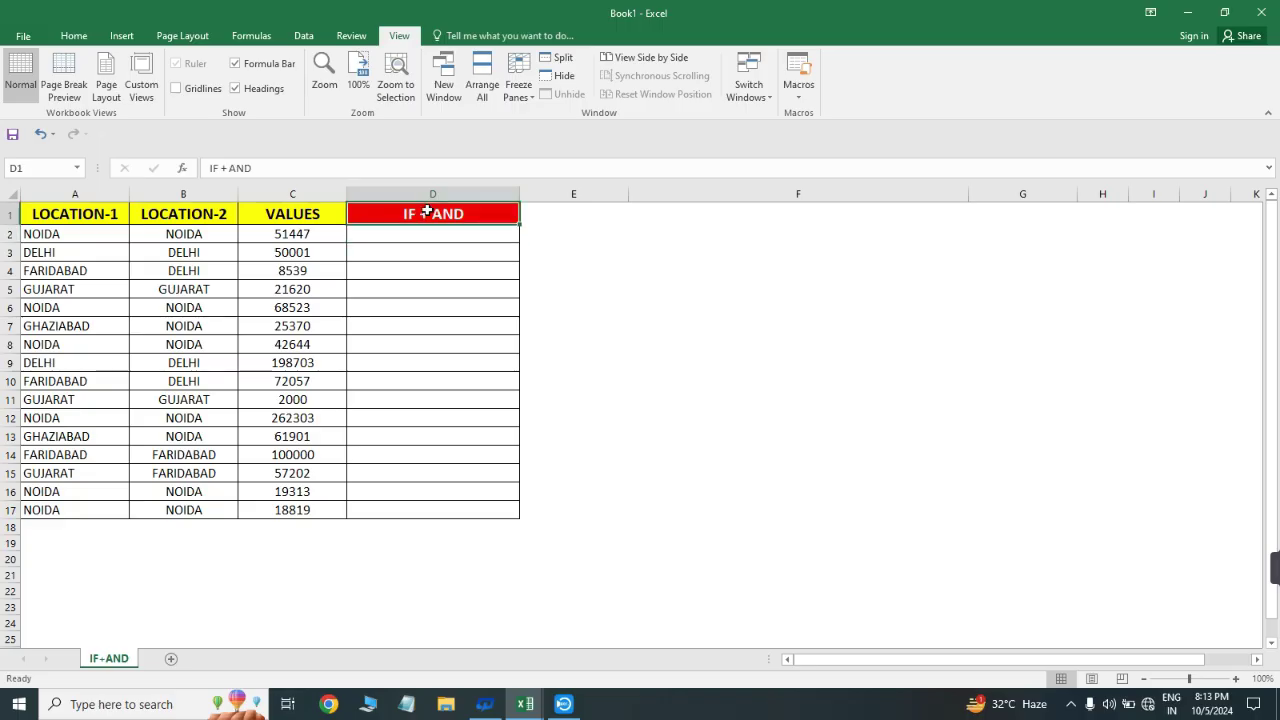
# - Center-align the LOCATION-1 and LOCATION-2 entries in A2:B17 of the IF+AND sheet
pyautogui.click(83, 232)
pyautogui.hotkey('shift', 'Right')
pyautogui.hotkey('shift', 'Down')
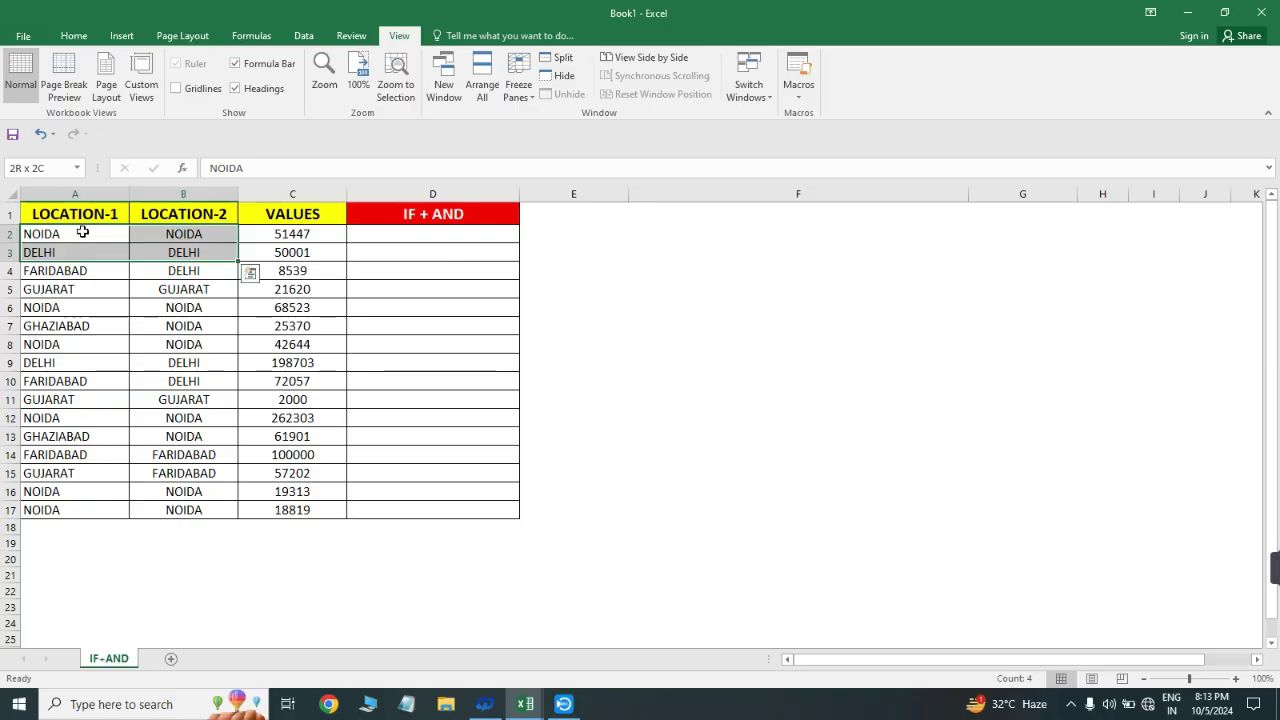
pyautogui.hotkey('shift', 'Down')
pyautogui.hotkey('ctrl', 'shift', 'Down')
pyautogui.hotkey('alt', 'h')
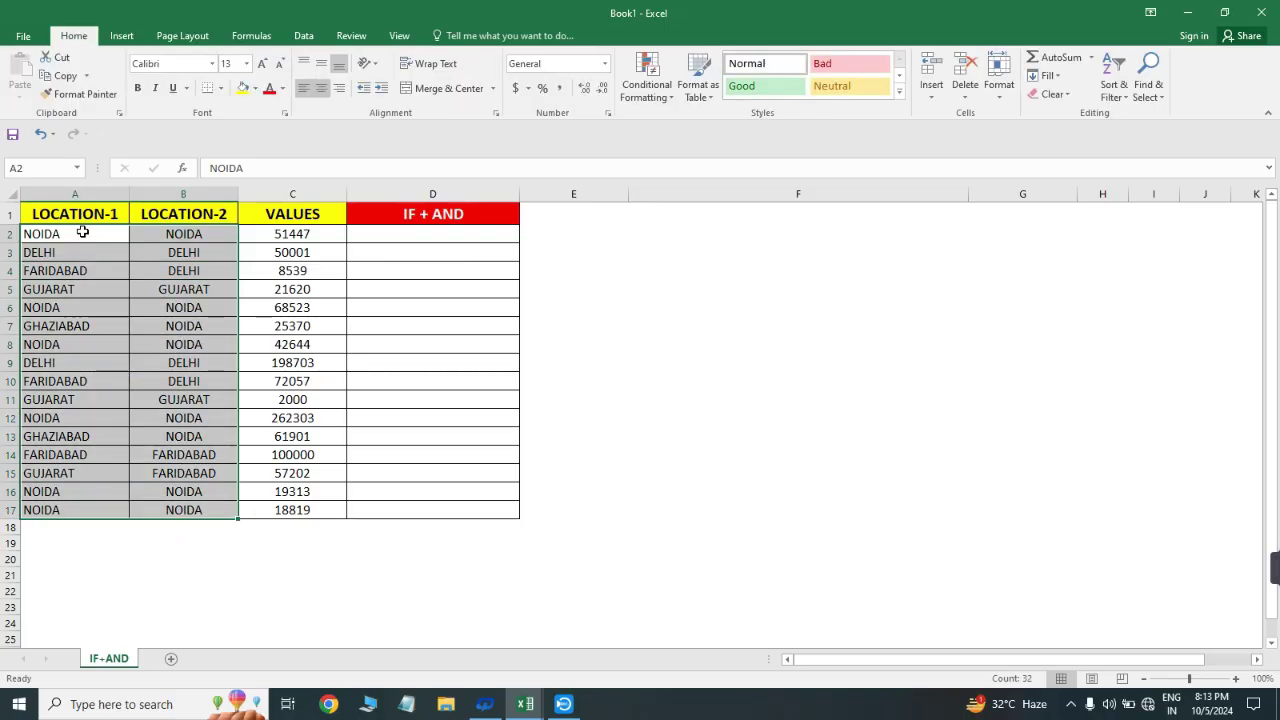
pyautogui.press('a')
pyautogui.press('c')
# - Examine the LOCATION-1 and LOCATION-2 columns, comparing the two location entries in row 2
pyautogui.click(92, 234)
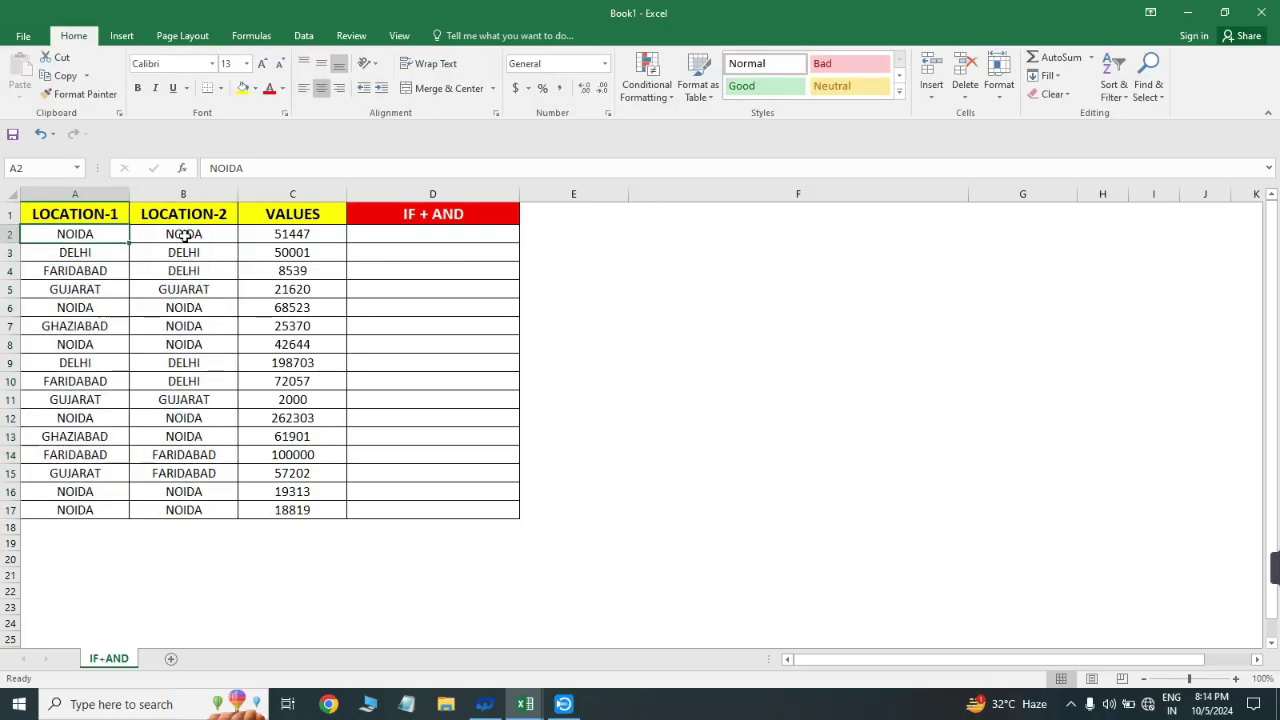
pyautogui.click(178, 237)
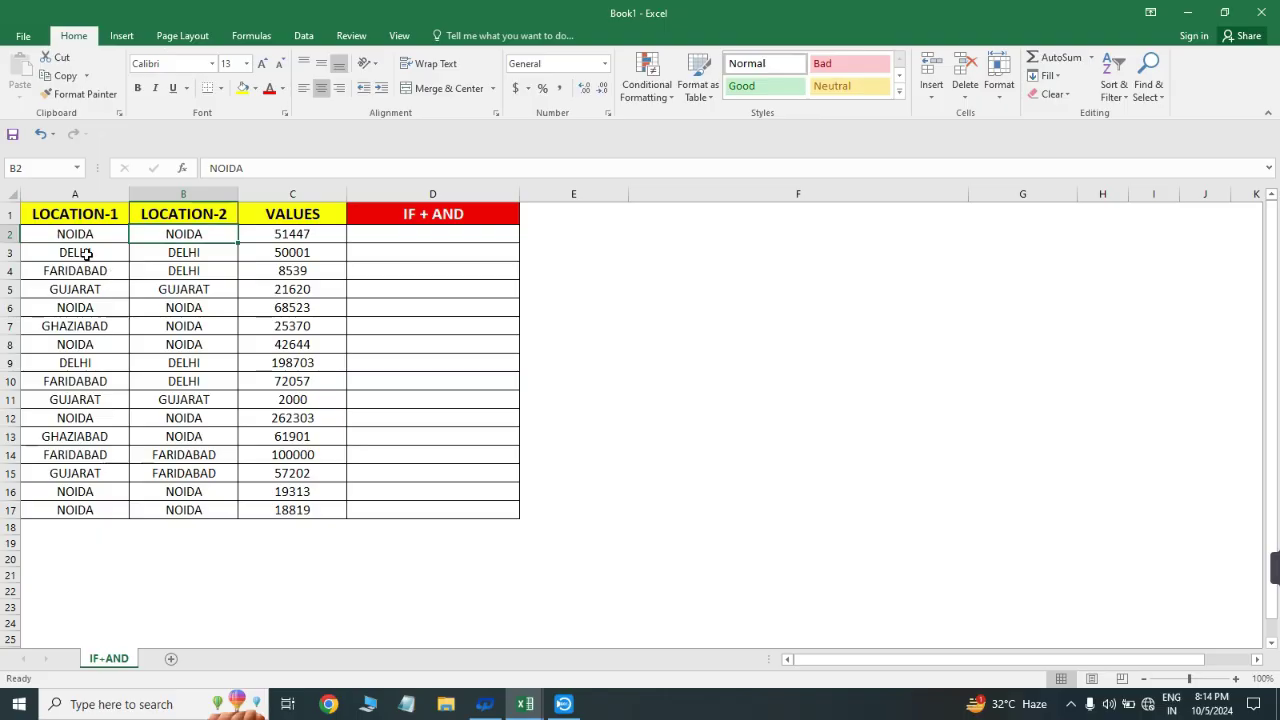
pyautogui.click(83, 194)
pyautogui.moveTo(83, 194); pyautogui.dragTo(173, 196)
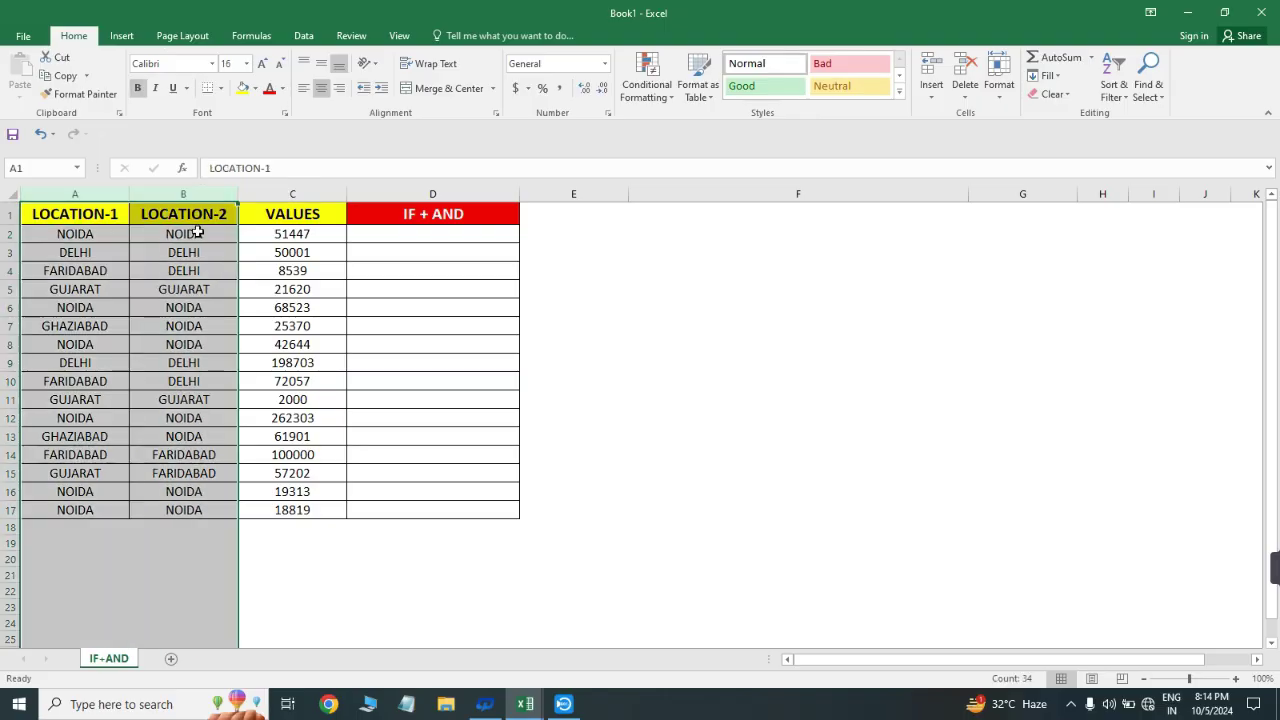
pyautogui.click(62, 233)
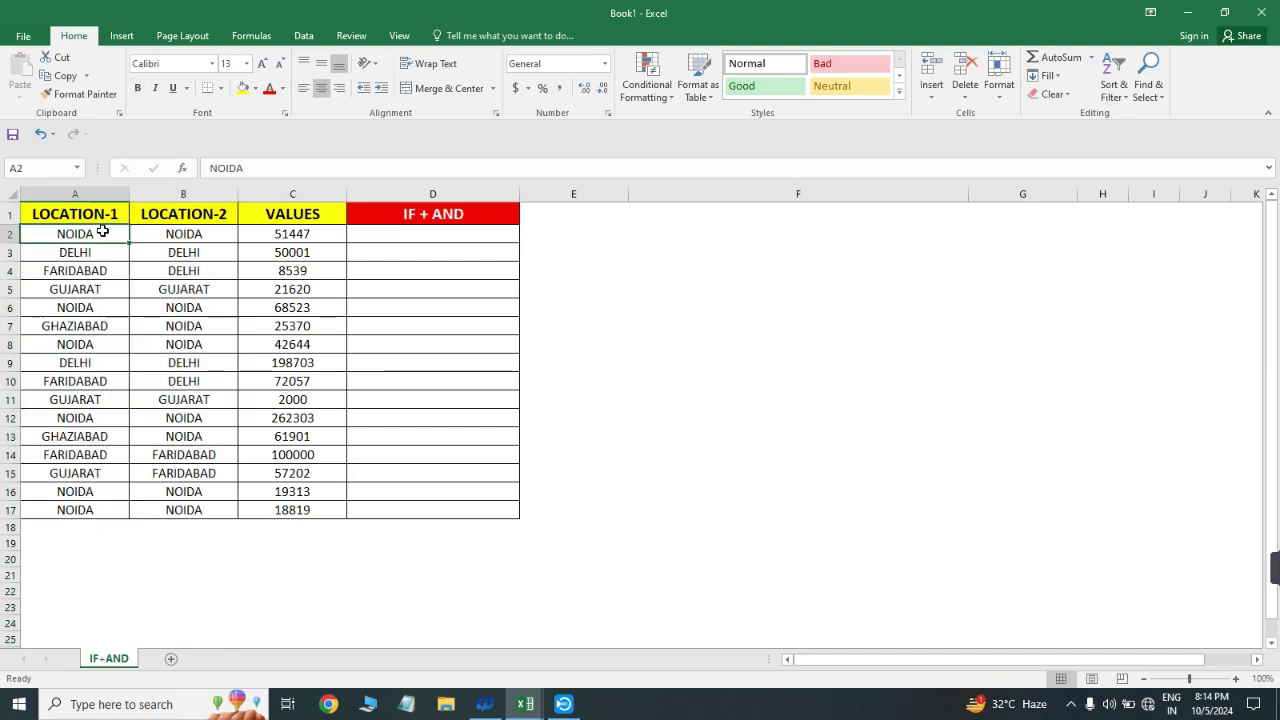
pyautogui.click(162, 231)
# - Enter the formula =IF(A2=B2,"YES","NOT") in D2 to compare the two locations
pyautogui.click(384, 231)
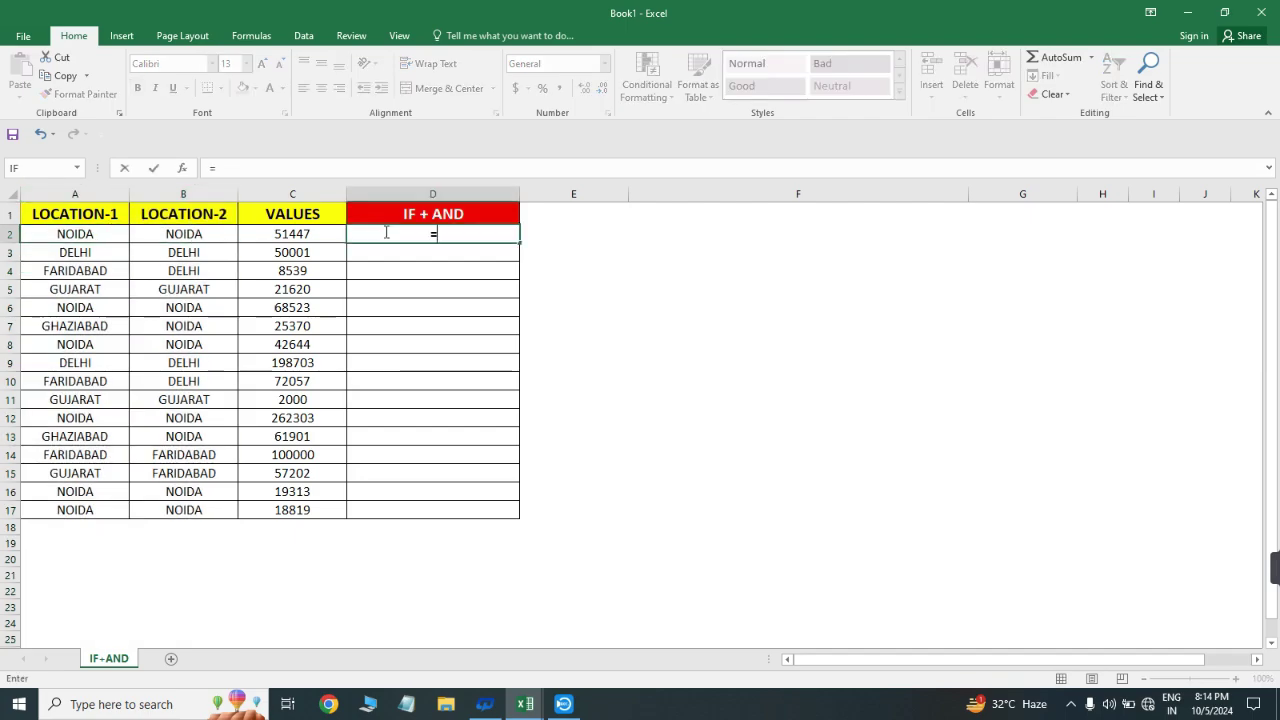
pyautogui.write('=if(')
pyautogui.press('Left')
pyautogui.press('Left')
pyautogui.press('Left')
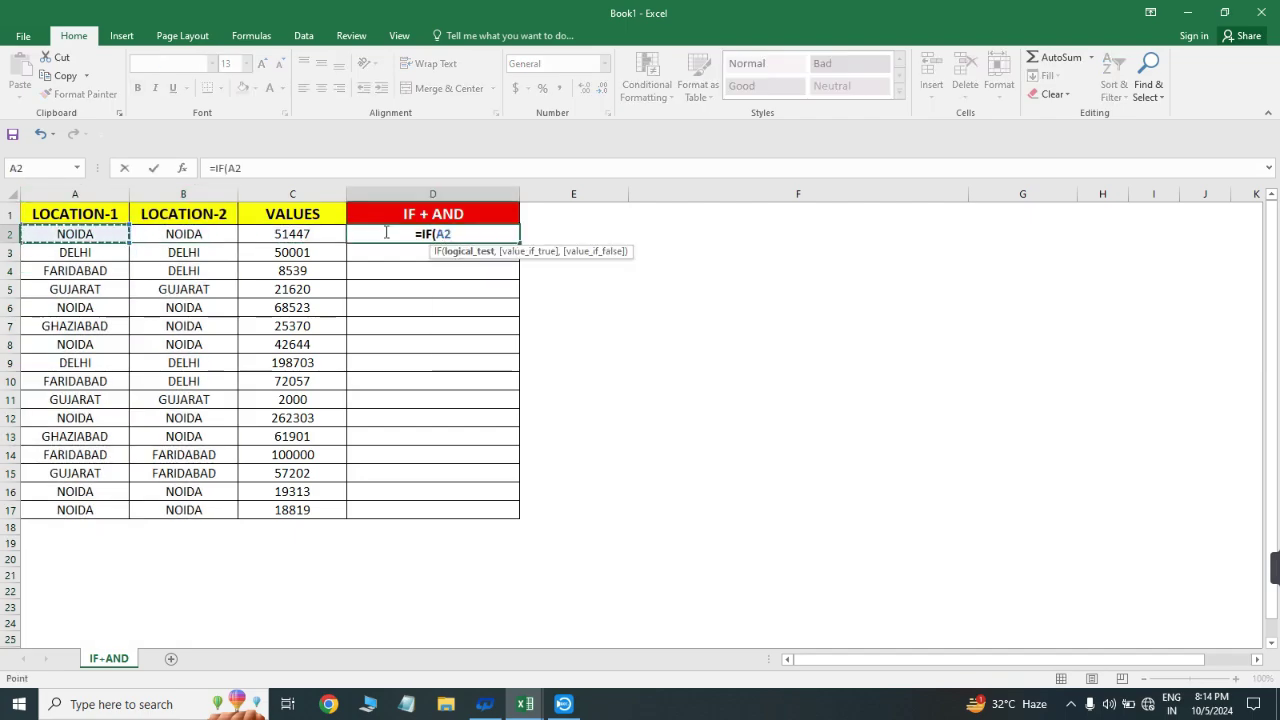
pyautogui.write('=')
pyautogui.press('Left')
pyautogui.press('Left')
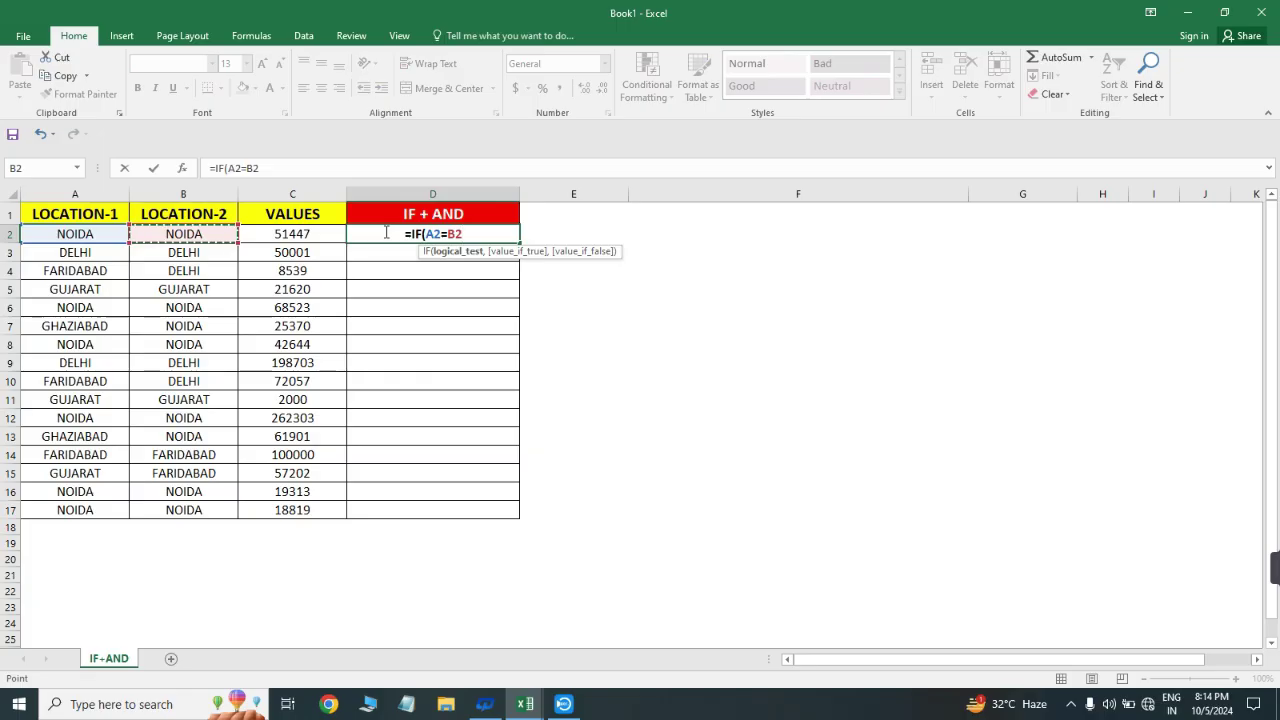
pyautogui.write(',"Y')
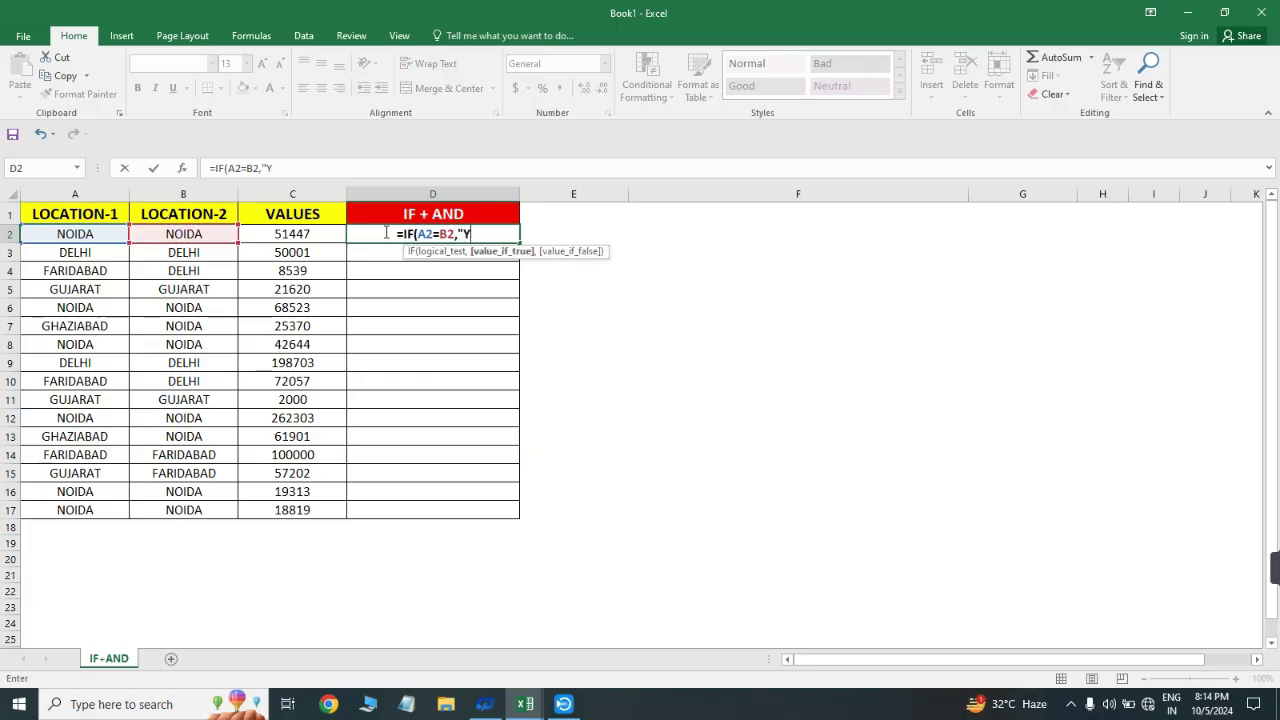
pyautogui.write('ES","NOT')
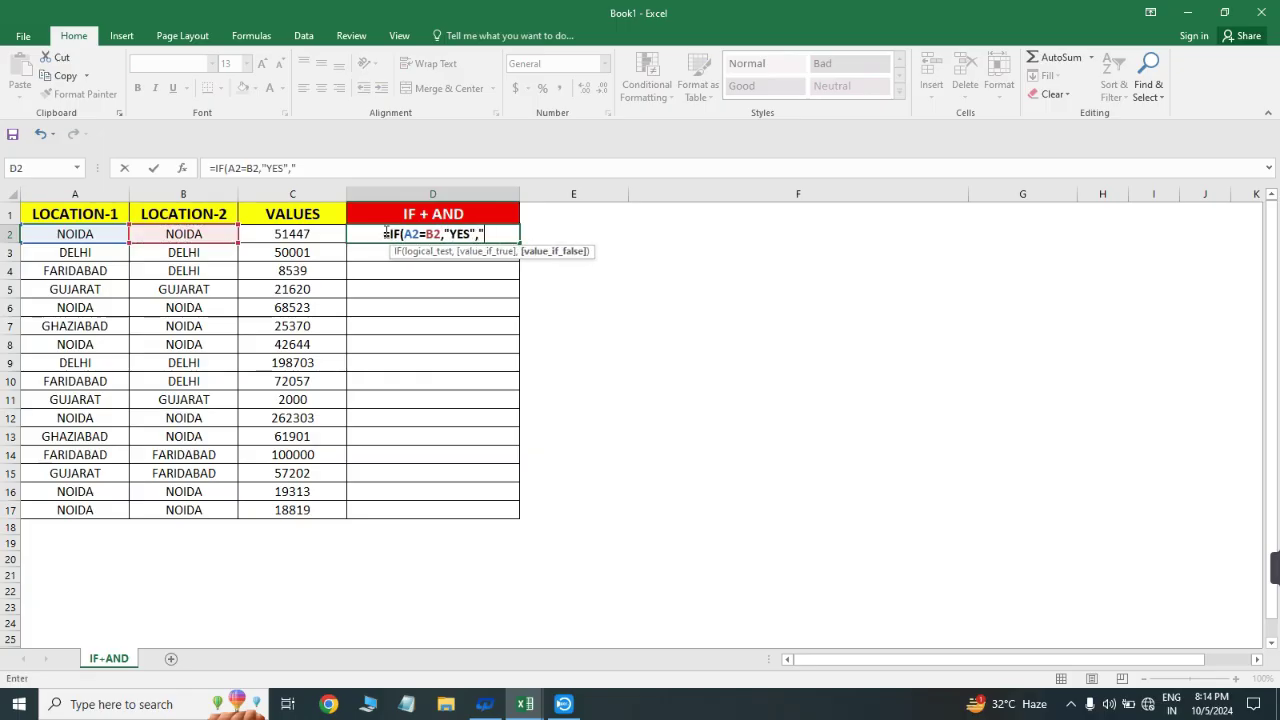
pyautogui.write('")')
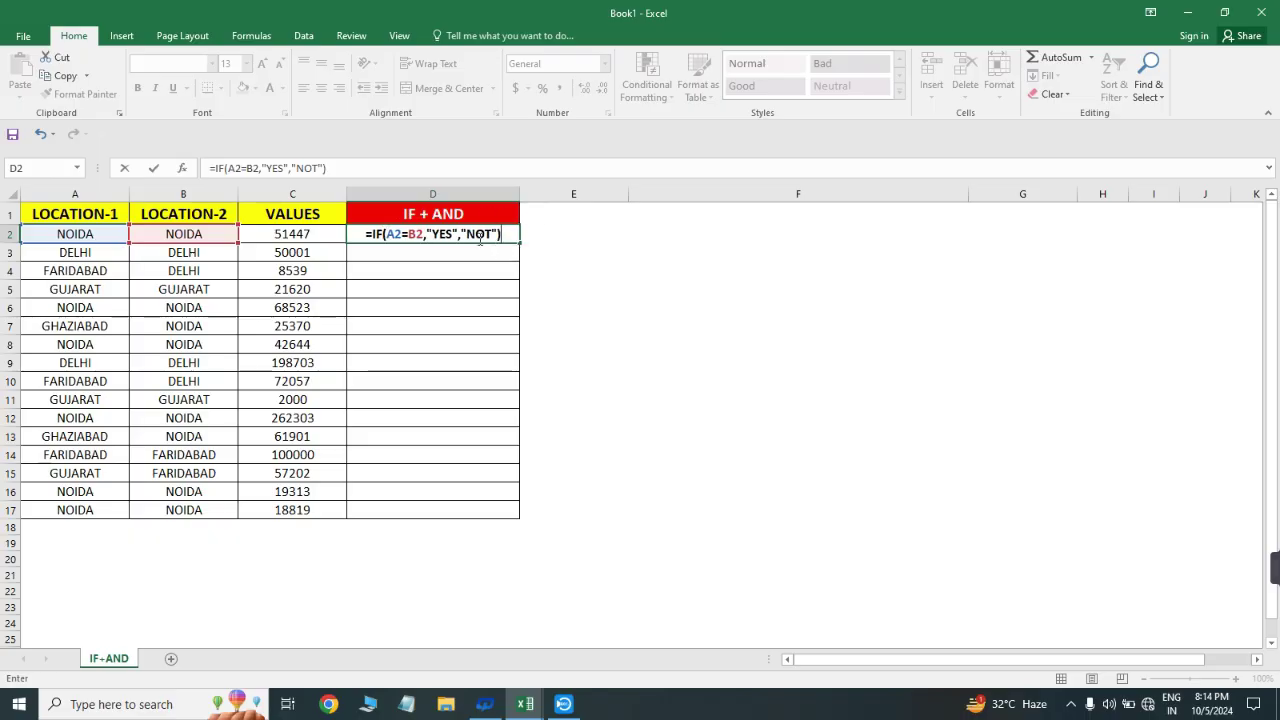
pyautogui.press('Return')
# - Fill the location-comparison IF formula down the IF + AND column from D2 to D17
pyautogui.press('Left')
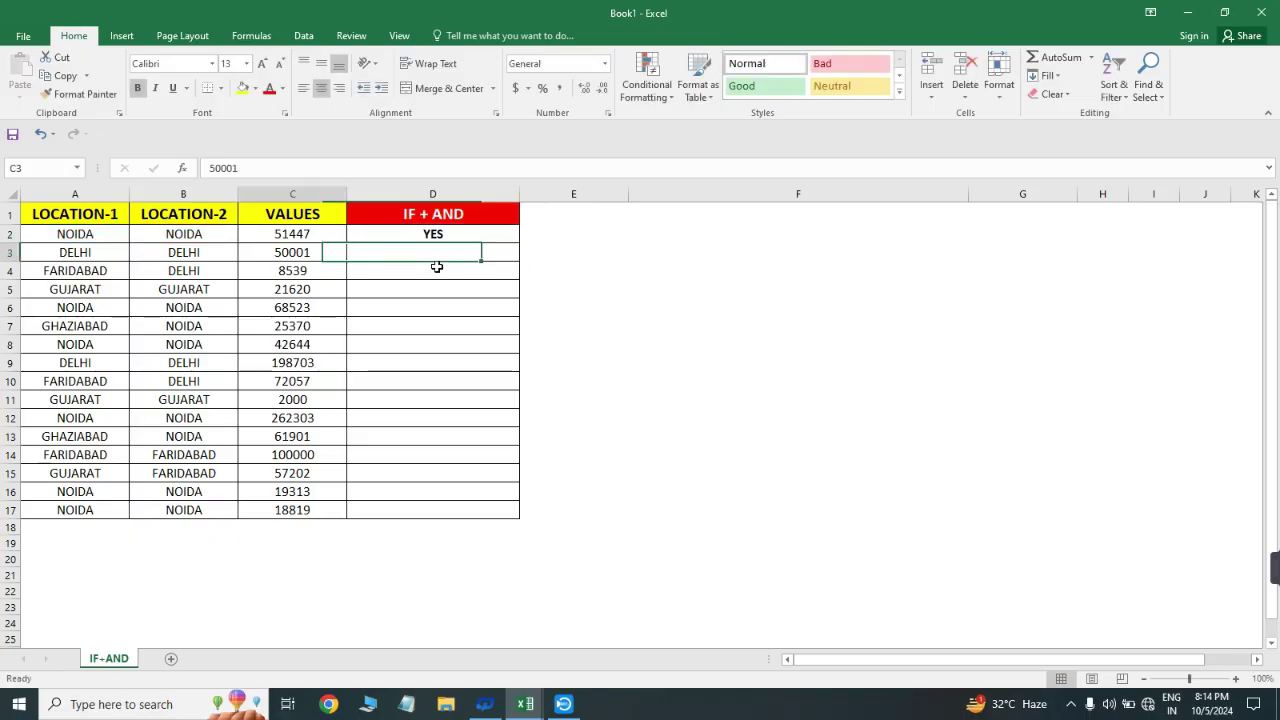
pyautogui.hotkey('ctrl', 'Down')
pyautogui.press('Right')
pyautogui.hotkey('ctrl', 'shift', 'Up')
pyautogui.hotkey('ctrl', 'd')
pyautogui.hotkey('ctrl', 'Up')
pyautogui.press('Down')
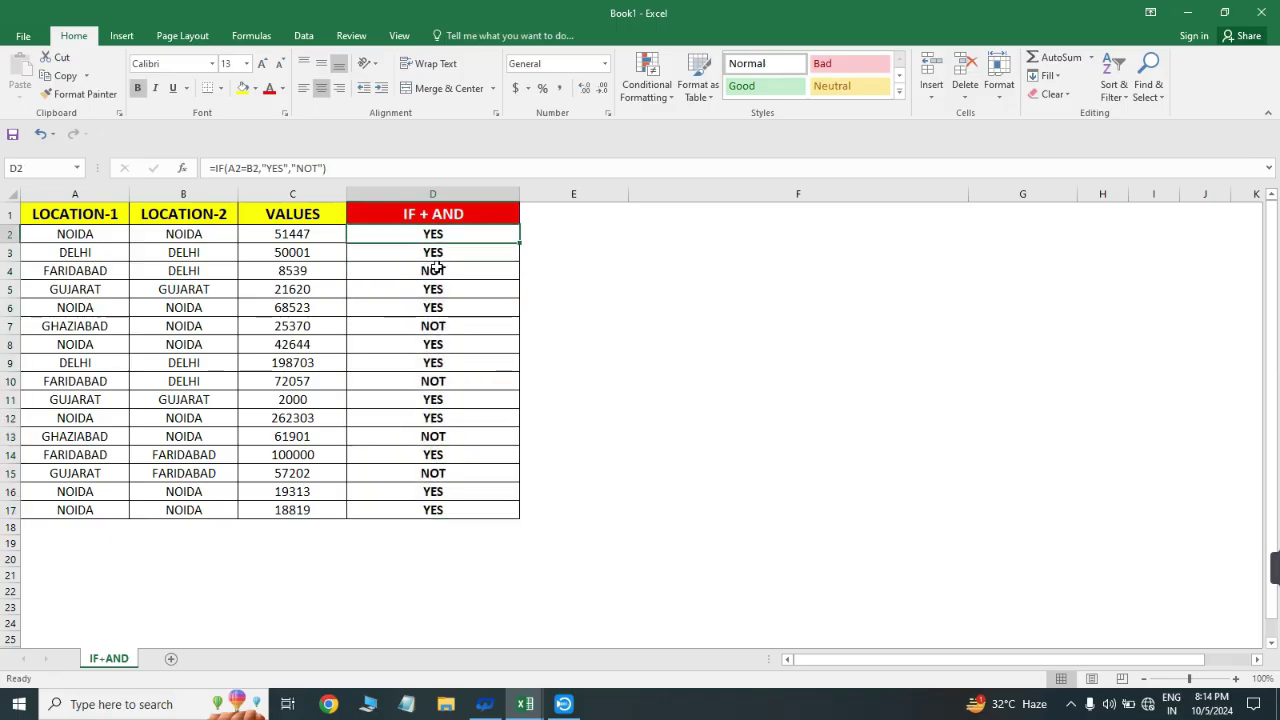
# - Clear the location-comparison formulas from D2:D17 in the IF + AND column
pyautogui.hotkey('ctrl', 'shift', 'Down')
pyautogui.press('Delete')
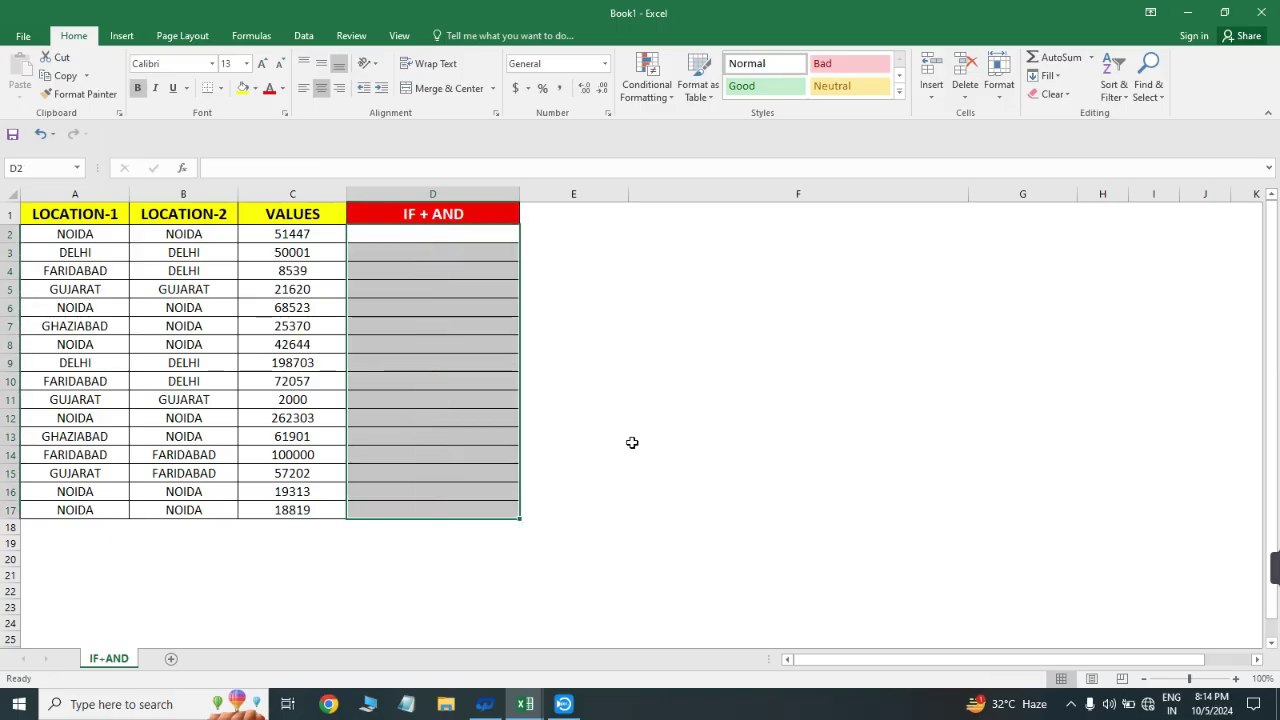
pyautogui.hotkey('ctrl', 'shift', 'Up')
# - Select the VALUES header and its data in C1:C17, and widen column C slightly
pyautogui.press('Left')
pyautogui.press('Up')
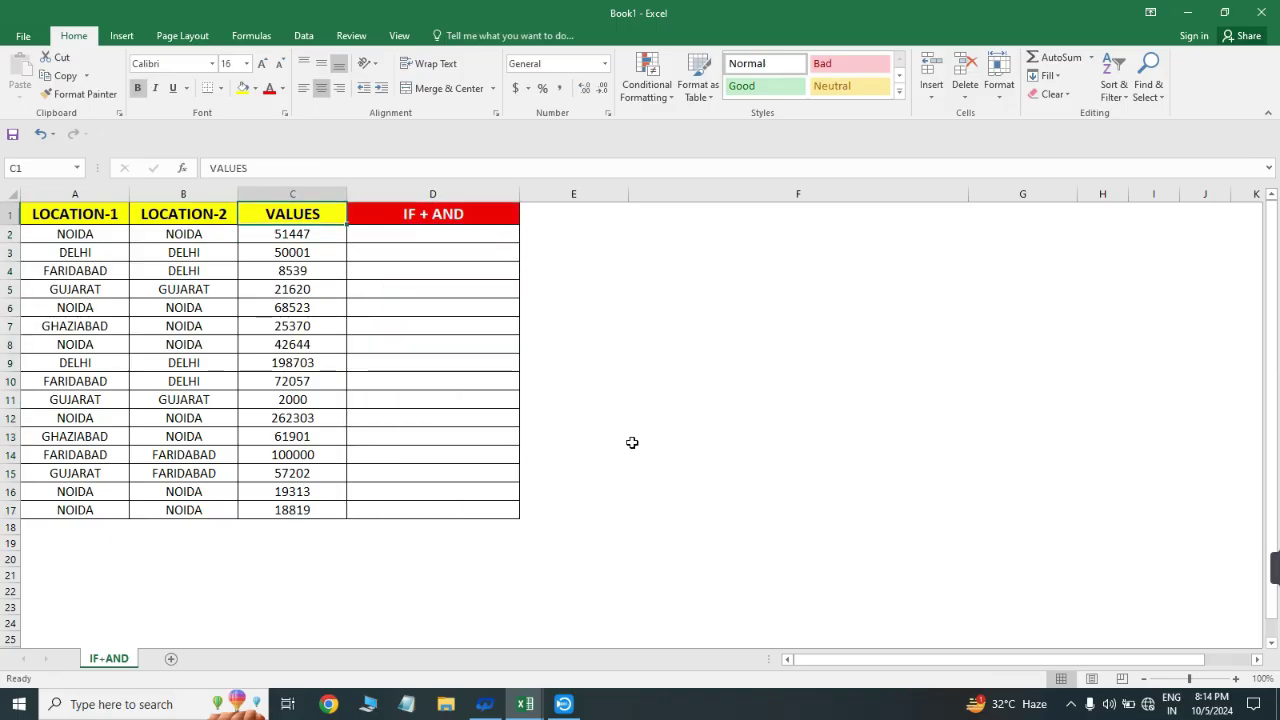
pyautogui.hotkey('ctrl', 'shift', 'Down')
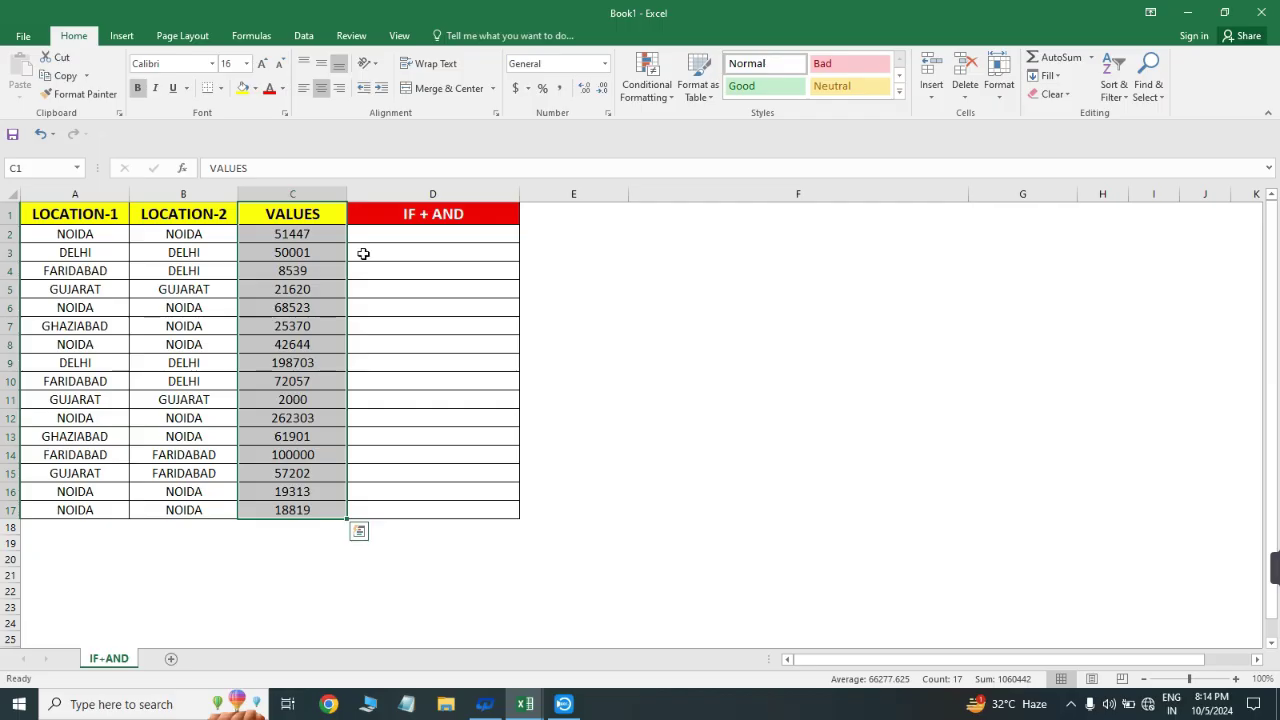
pyautogui.moveTo(344, 201); pyautogui.dragTo(344, 191)
pyautogui.moveTo(346, 192); pyautogui.dragTo(348, 192)
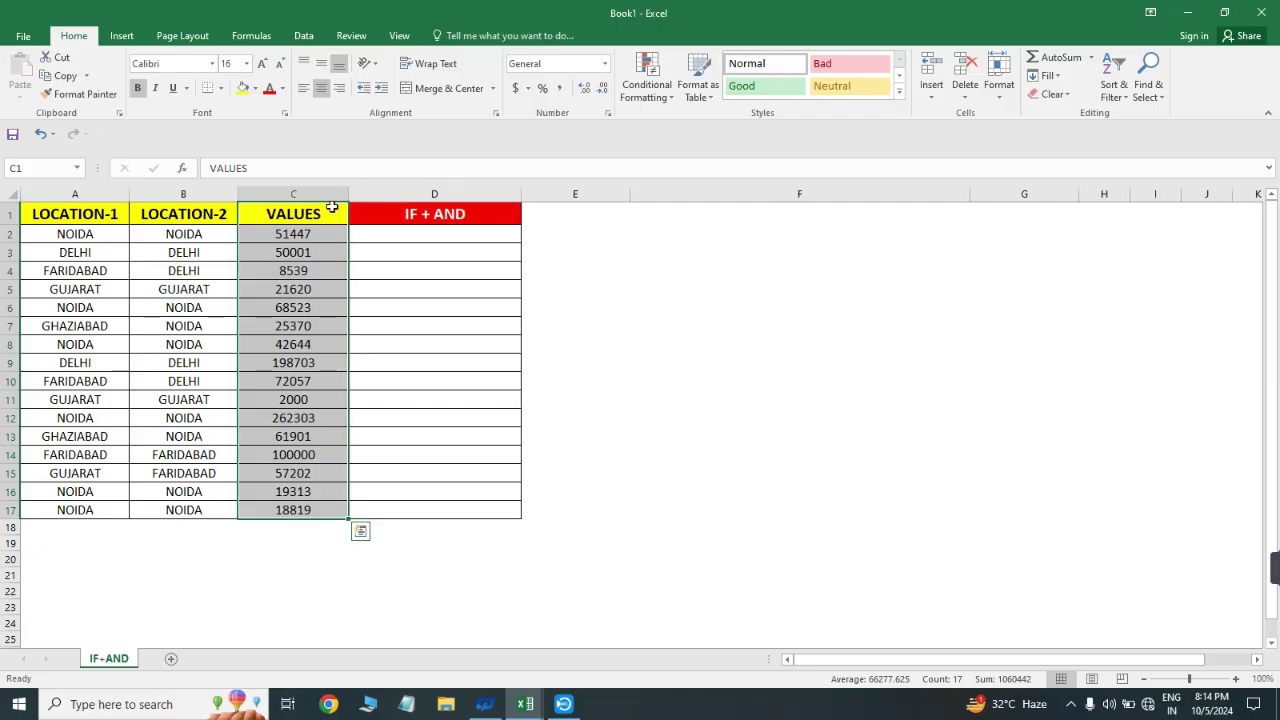
# - Examine the two location entries in row 2 together with the row's entry in the VALUES column
pyautogui.click(301, 237)
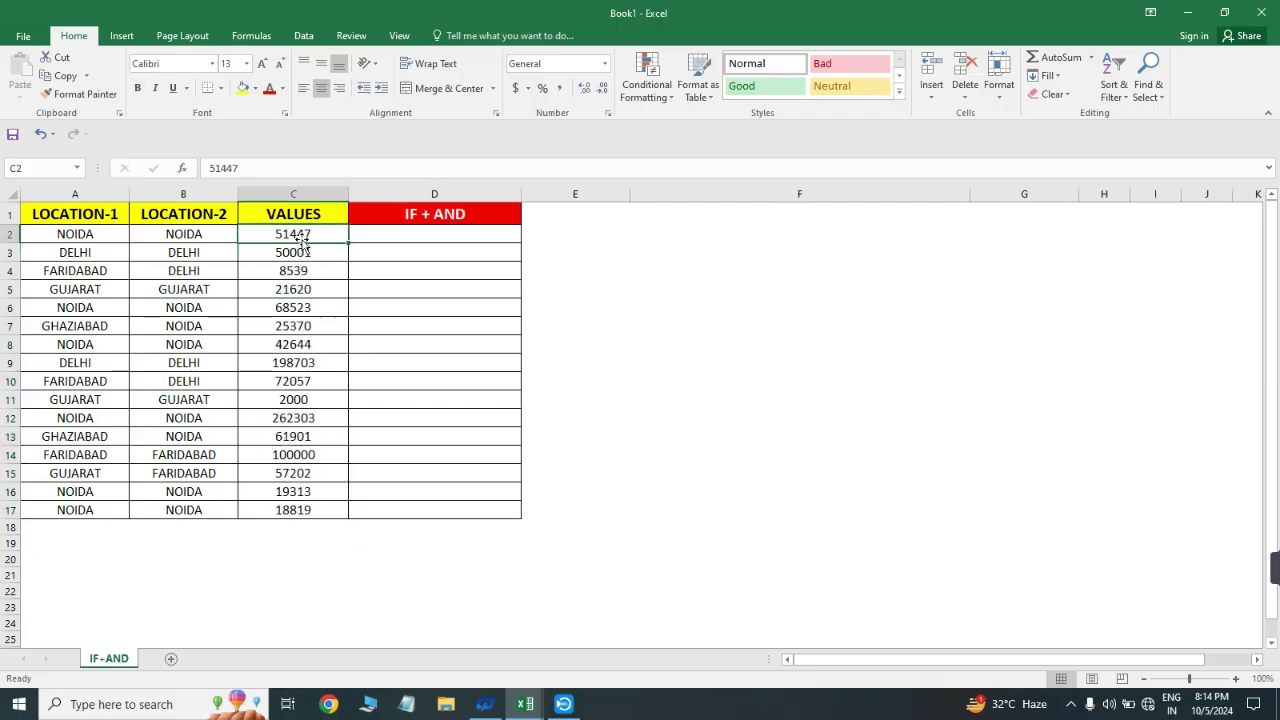
pyautogui.click(73, 234)
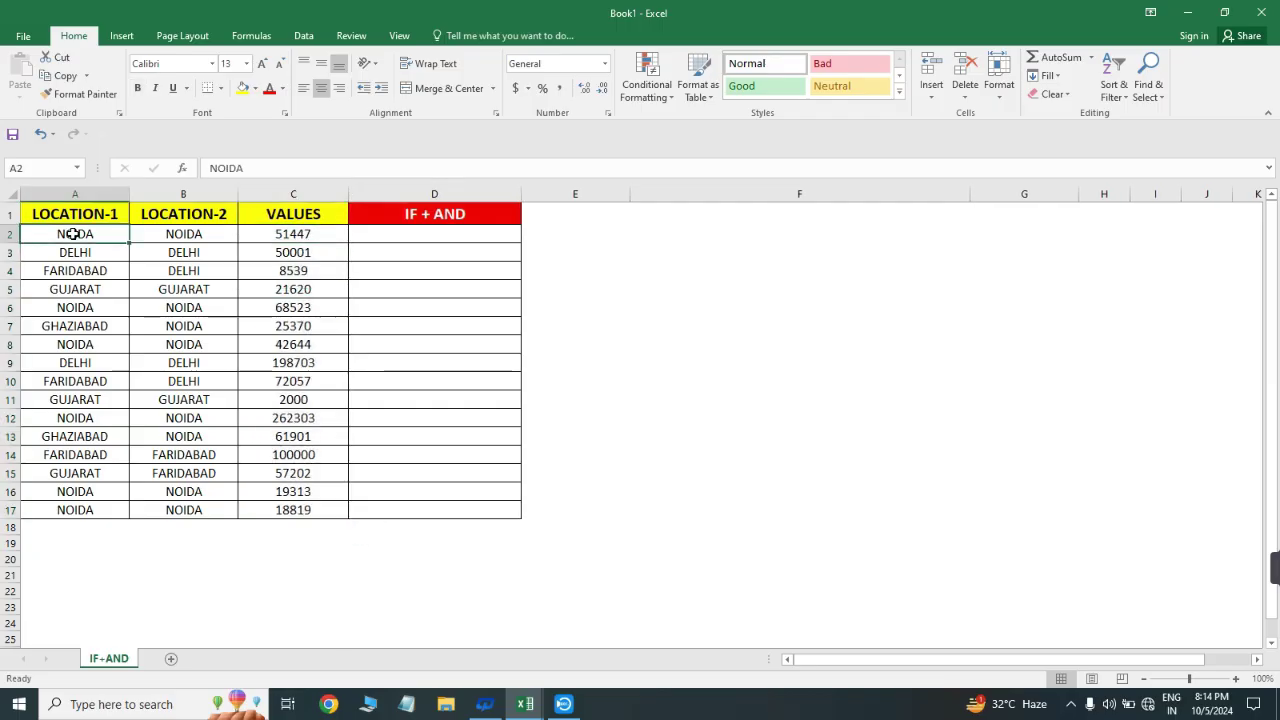
pyautogui.click(168, 232)
pyautogui.moveTo(75, 233); pyautogui.dragTo(156, 233)
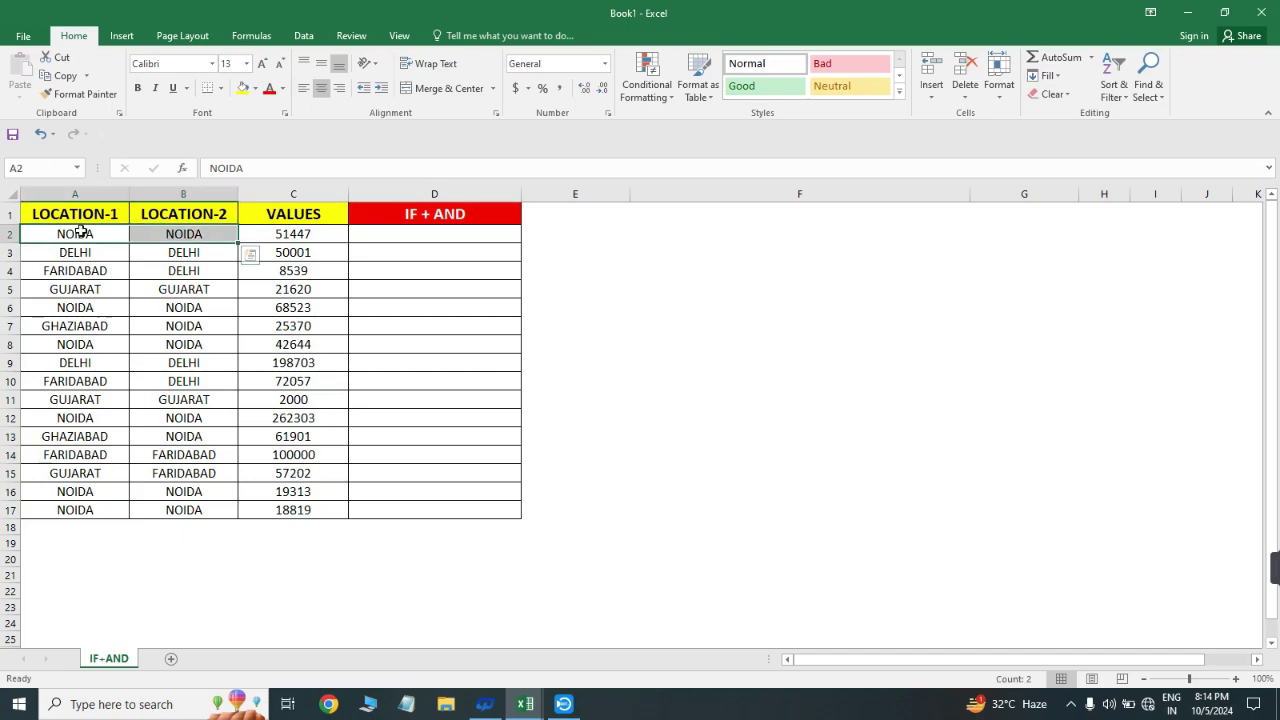
pyautogui.click(292, 236)
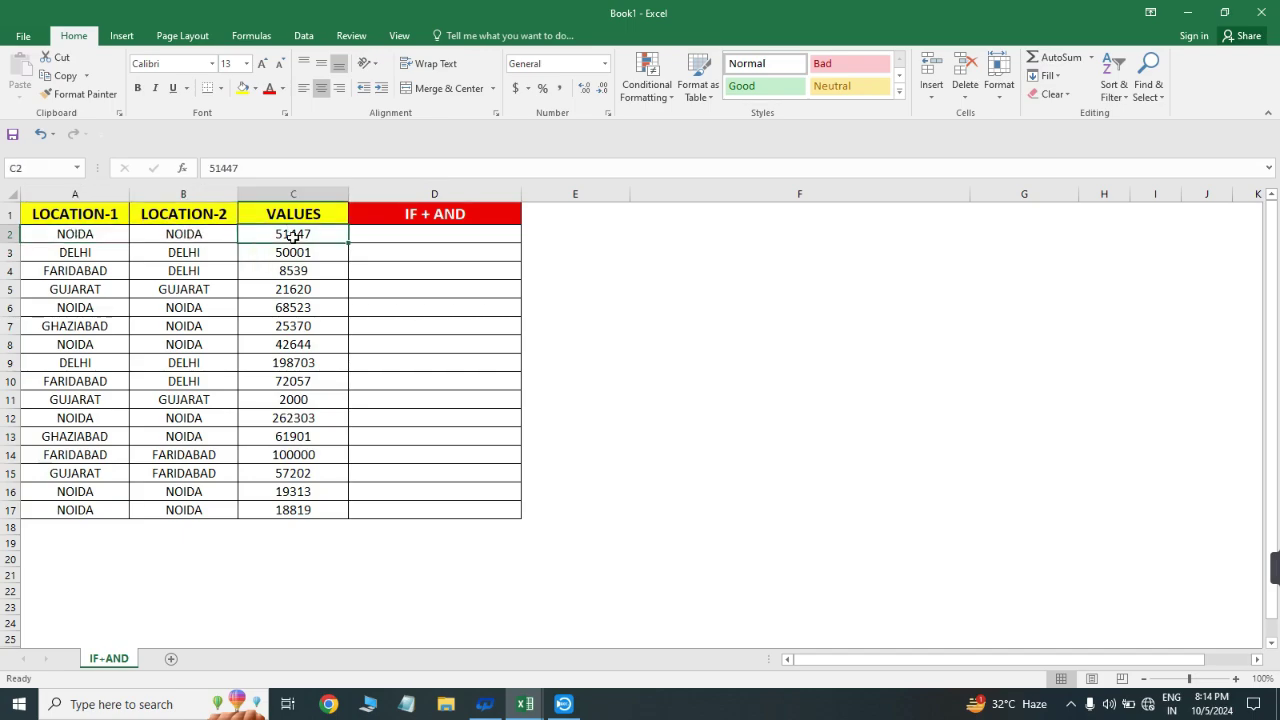
# - Start an IF formula in D2 containing an AND test, with A2=B2 as the first condition
pyautogui.click(397, 236)
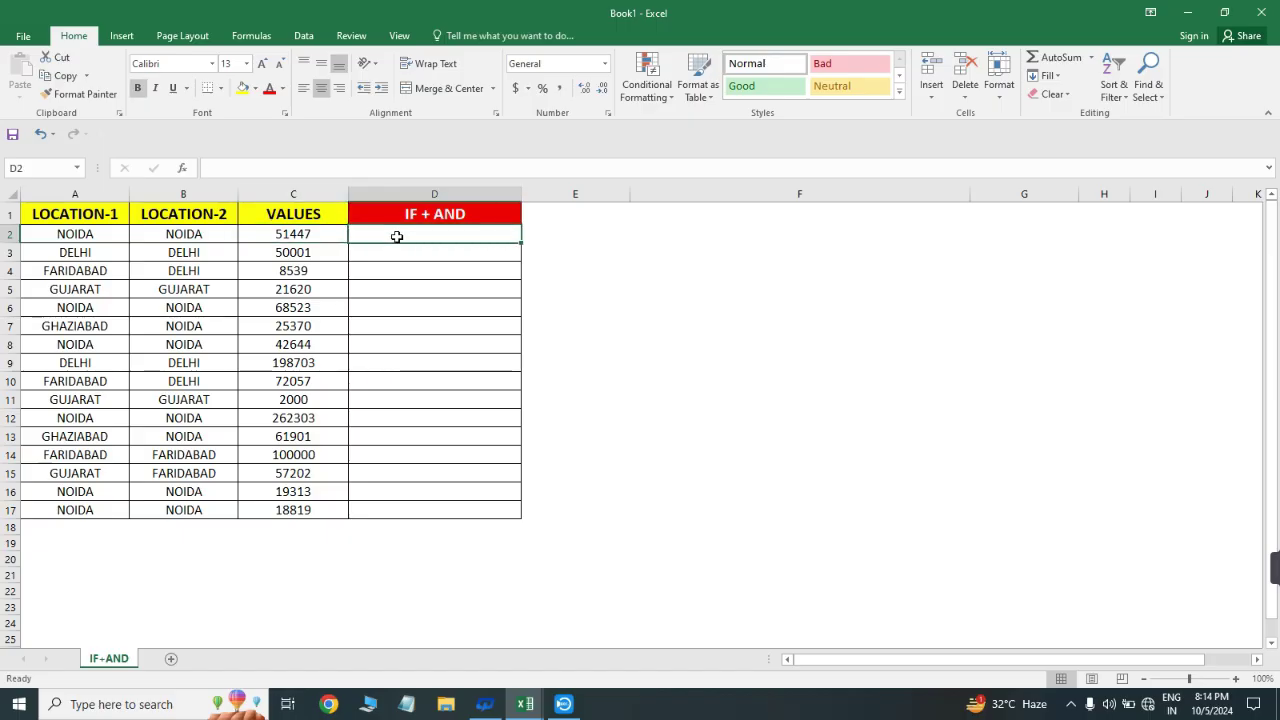
pyautogui.click(62, 232)
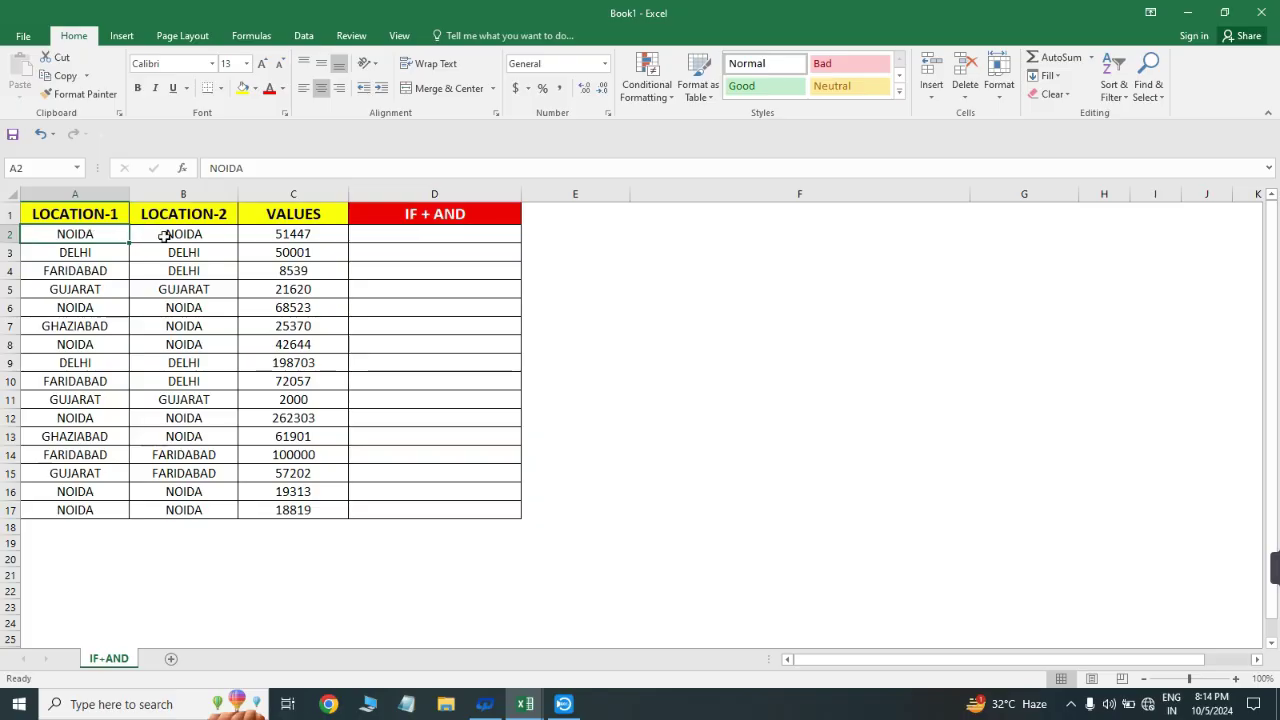
pyautogui.moveTo(135, 237); pyautogui.dragTo(92, 233)
pyautogui.click(303, 233)
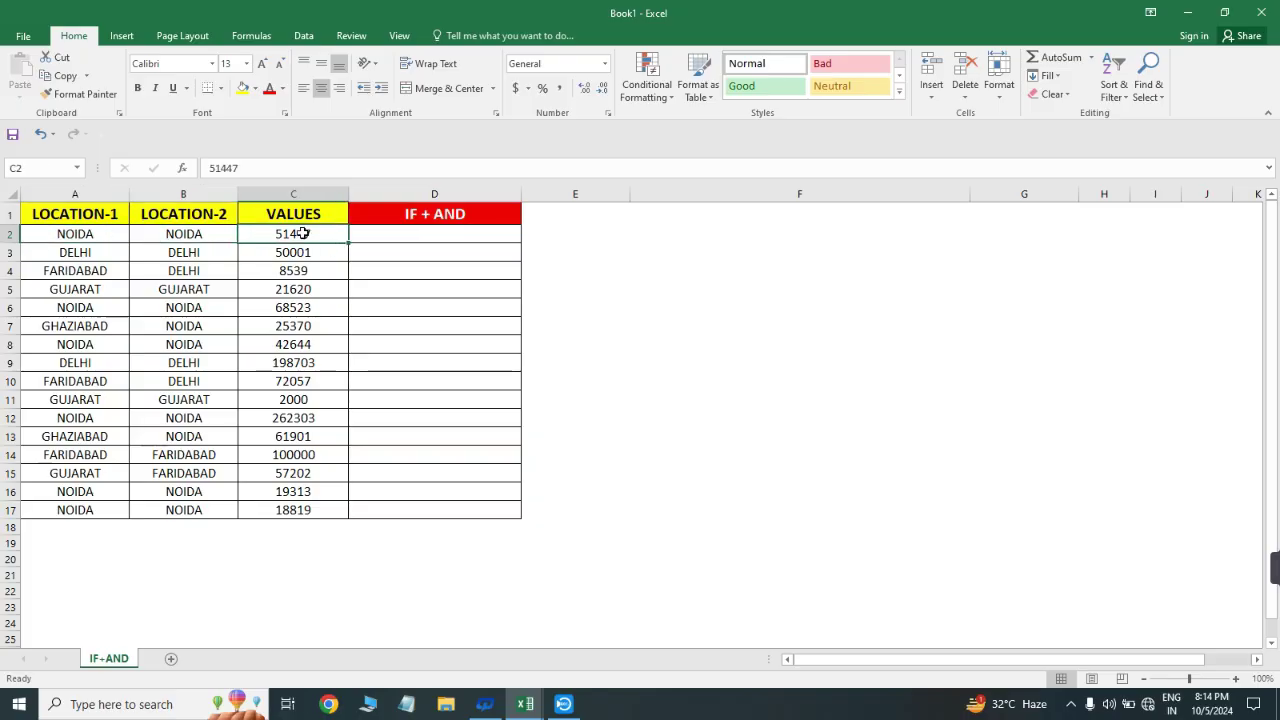
pyautogui.click(421, 231)
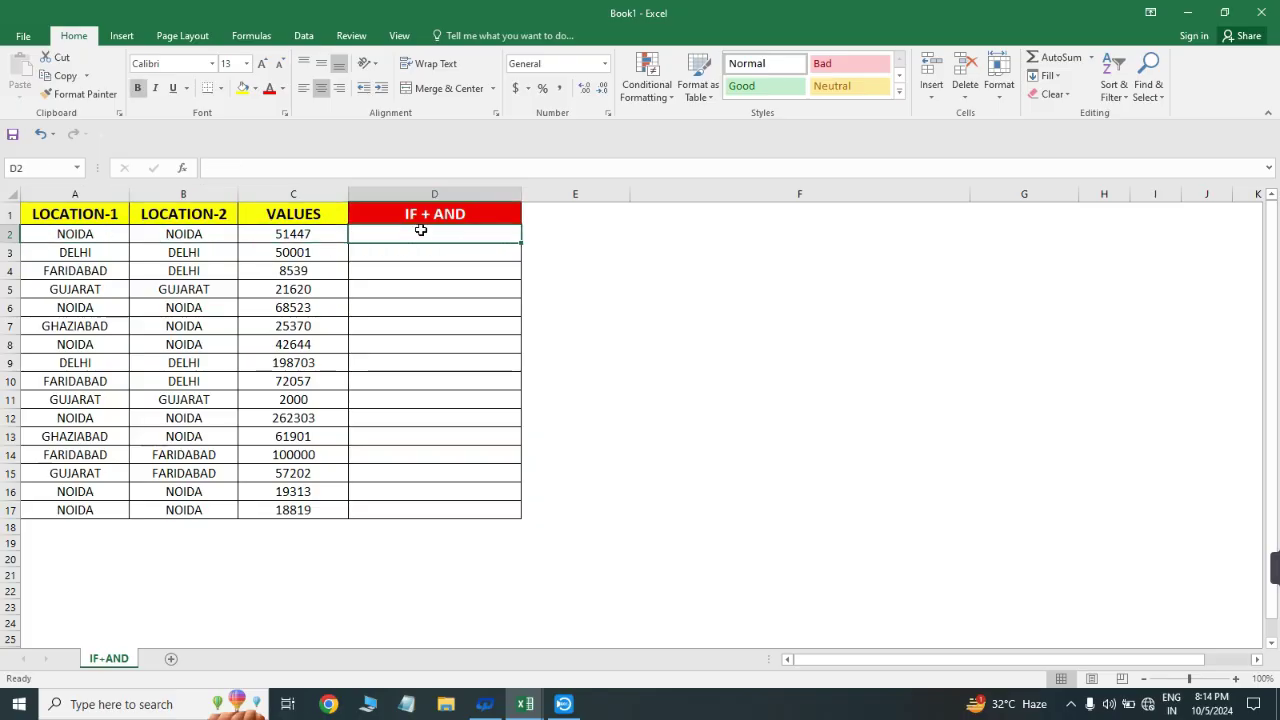
pyautogui.write('=if')
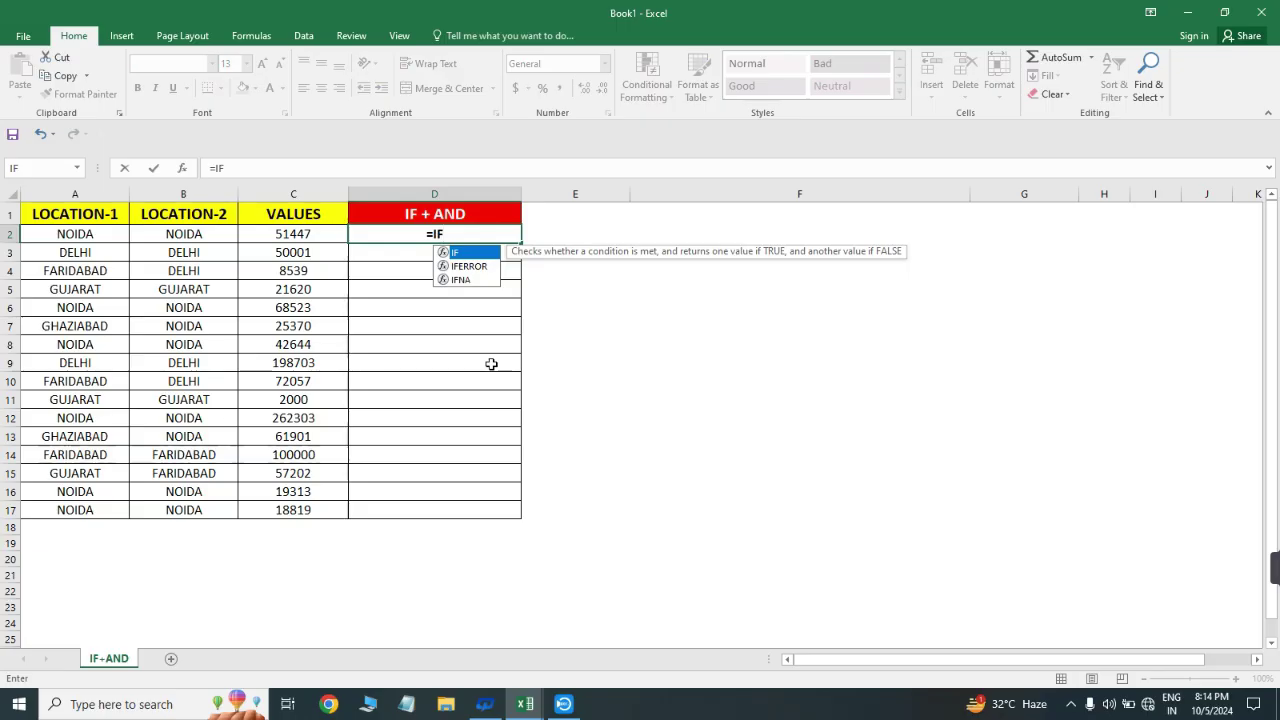
pyautogui.press('Tab')
pyautogui.write('and')
pyautogui.press('Tab')
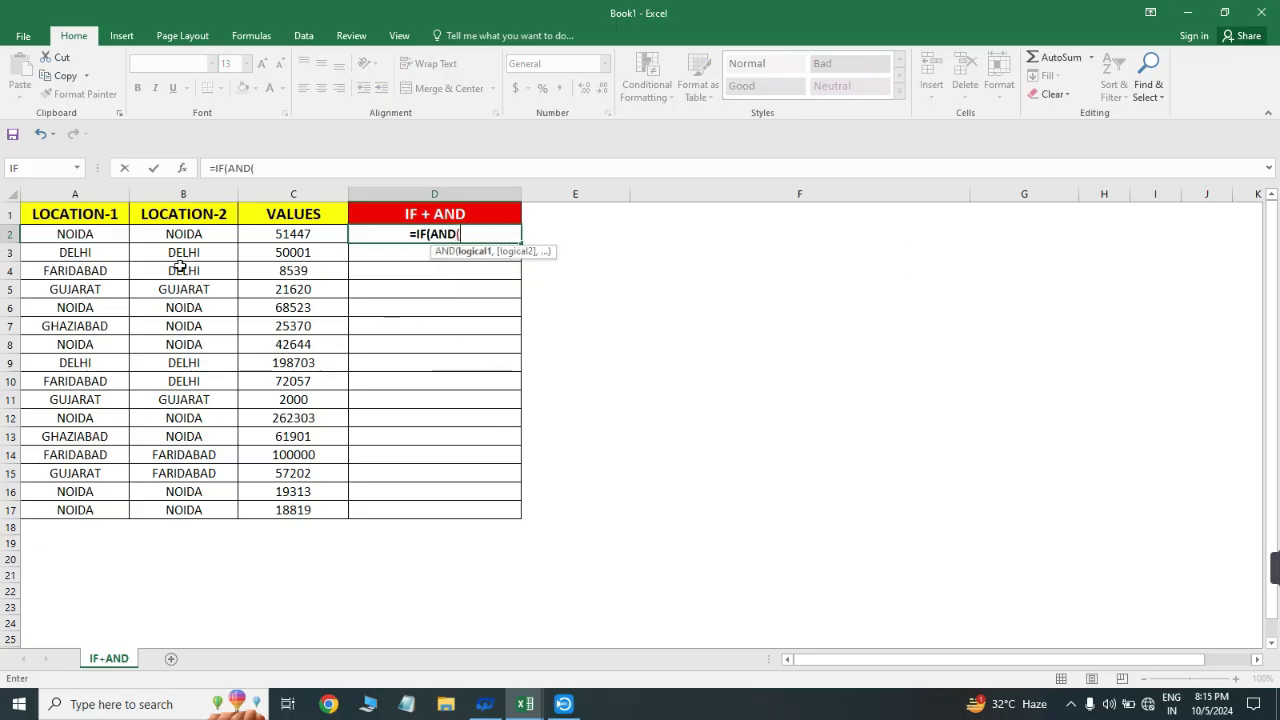
pyautogui.click(88, 233)
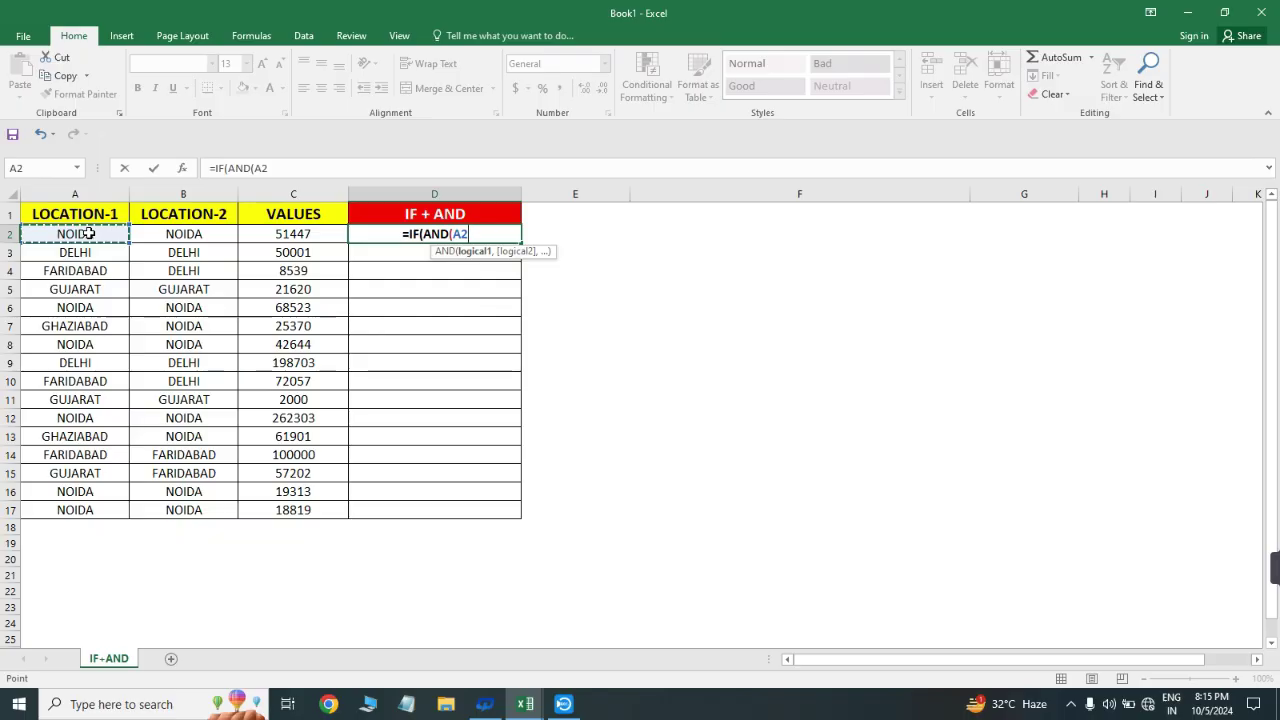
pyautogui.write('=')
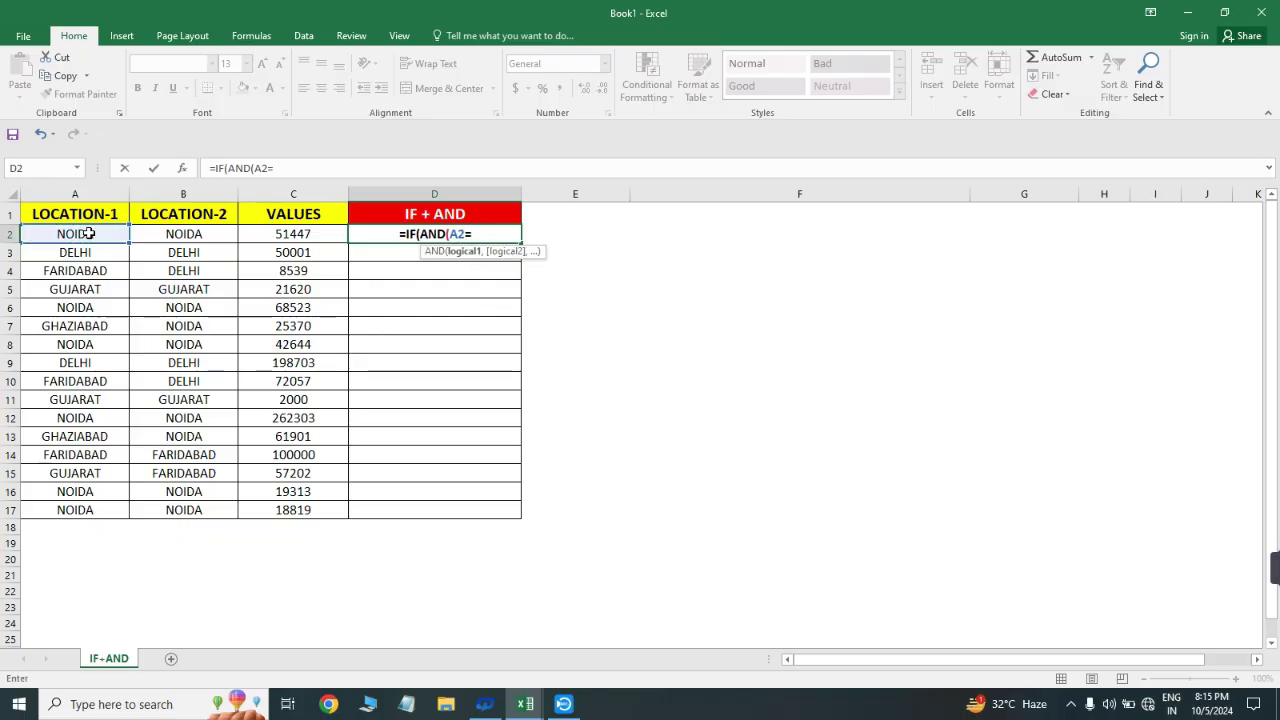
pyautogui.click(177, 236)
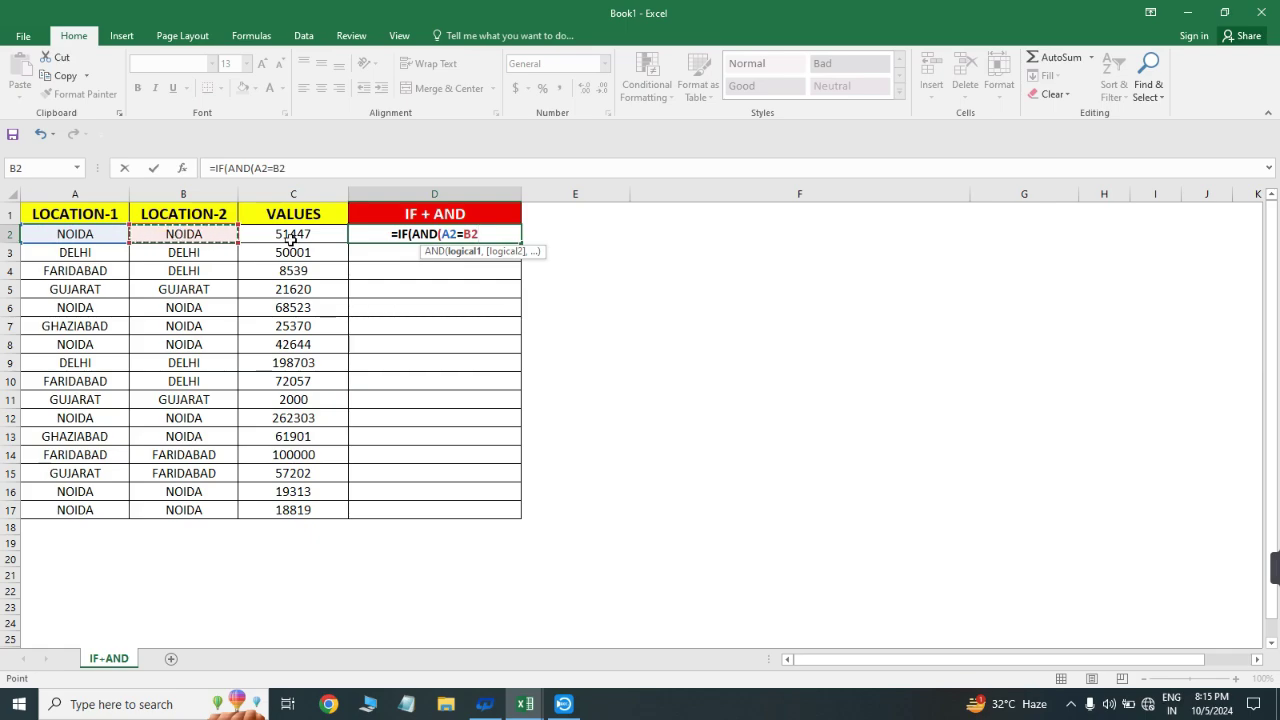
# - Add C2>50000 as the second AND condition in the D2 formula and close the AND test
pyautogui.write(',')
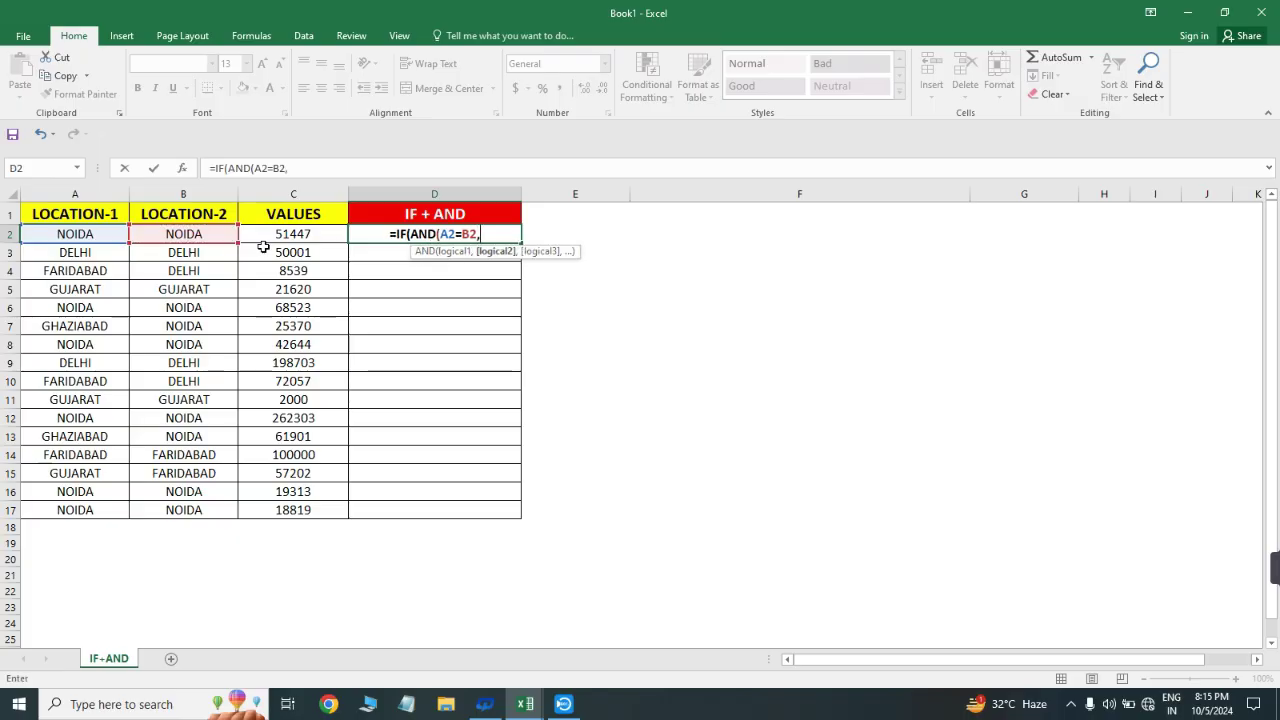
pyautogui.click(290, 228)
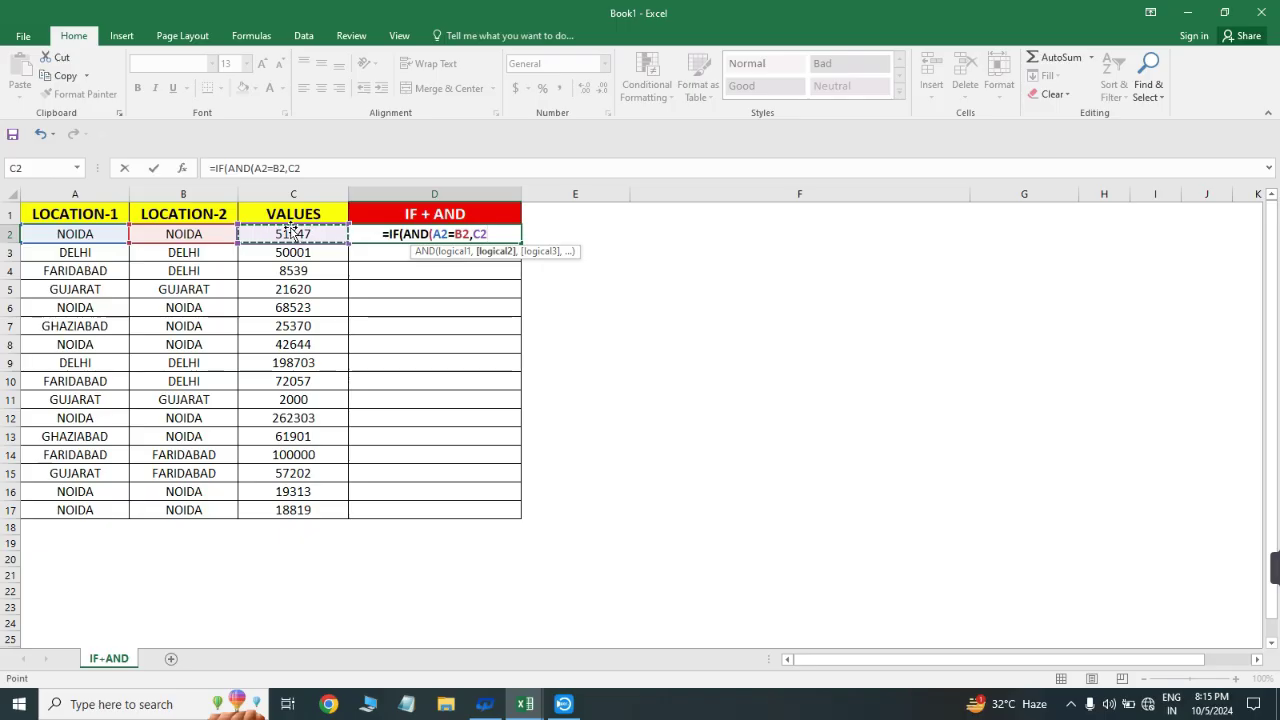
pyautogui.write('>')
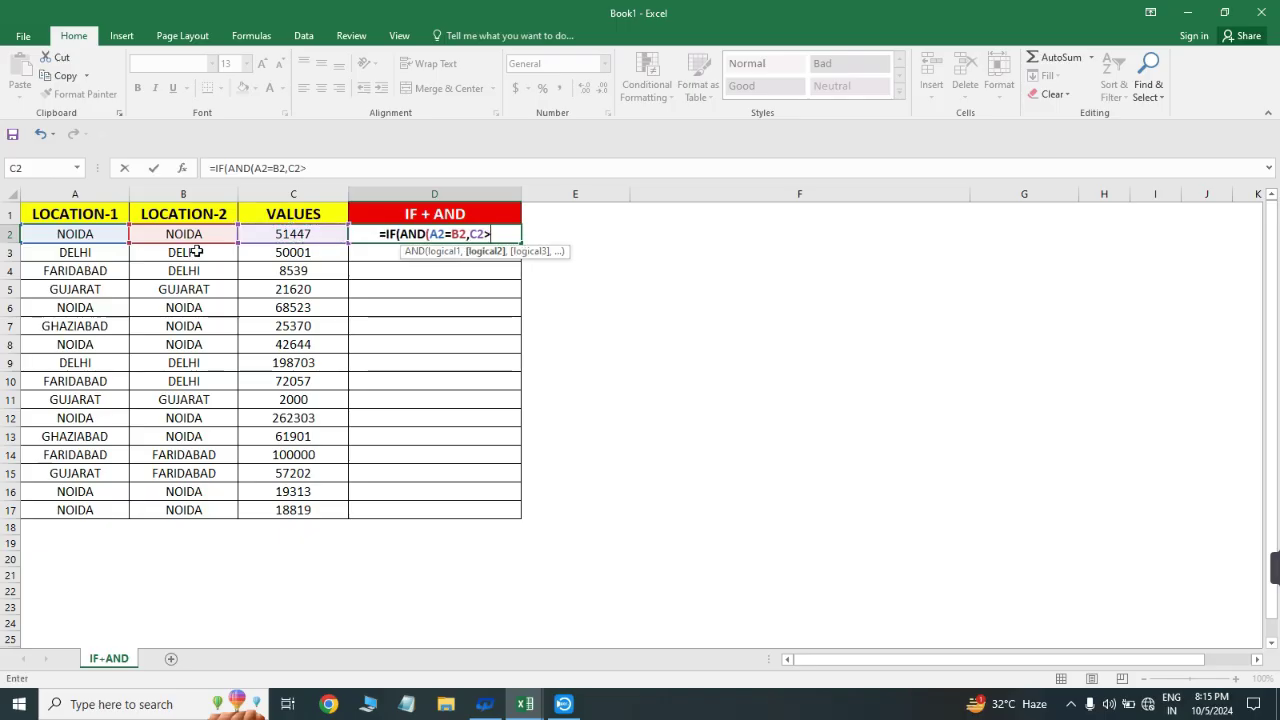
pyautogui.write('50000')
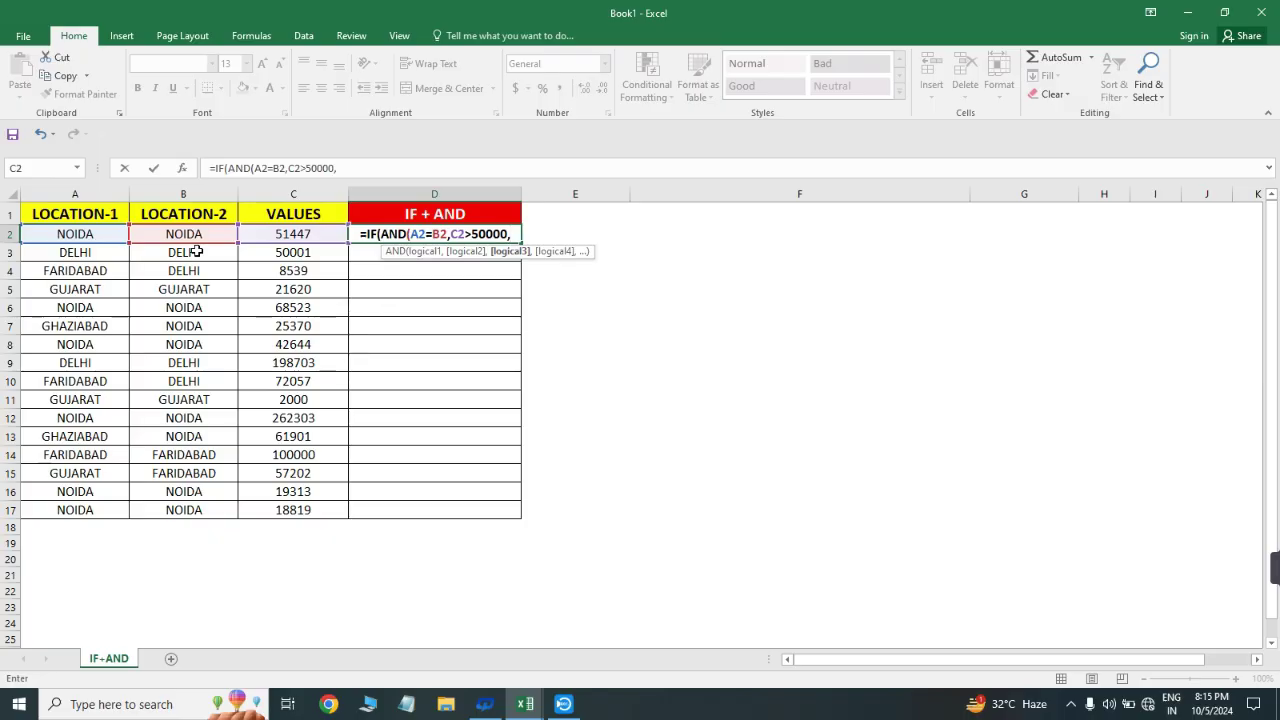
pyautogui.write(')')
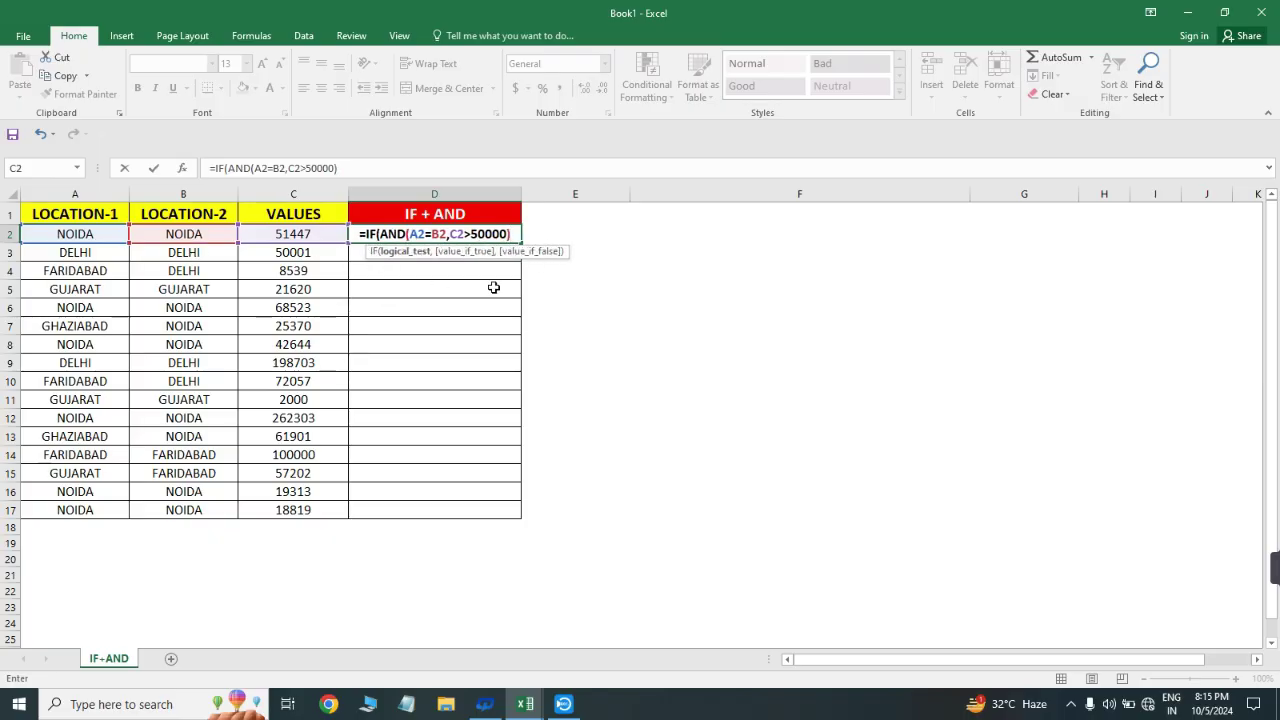
# - Complete the D2 formula so it returns "YES" when both conditions are met and "NOT" otherwise
pyautogui.write(',')
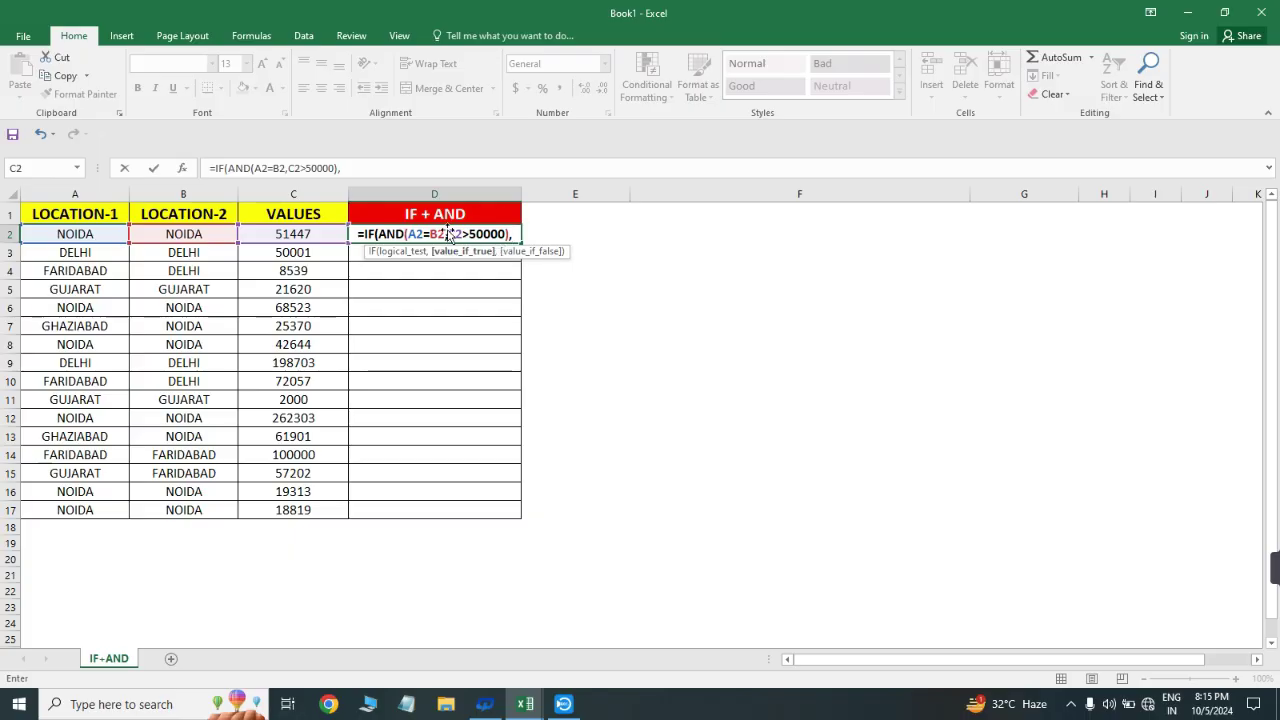
pyautogui.write('"')
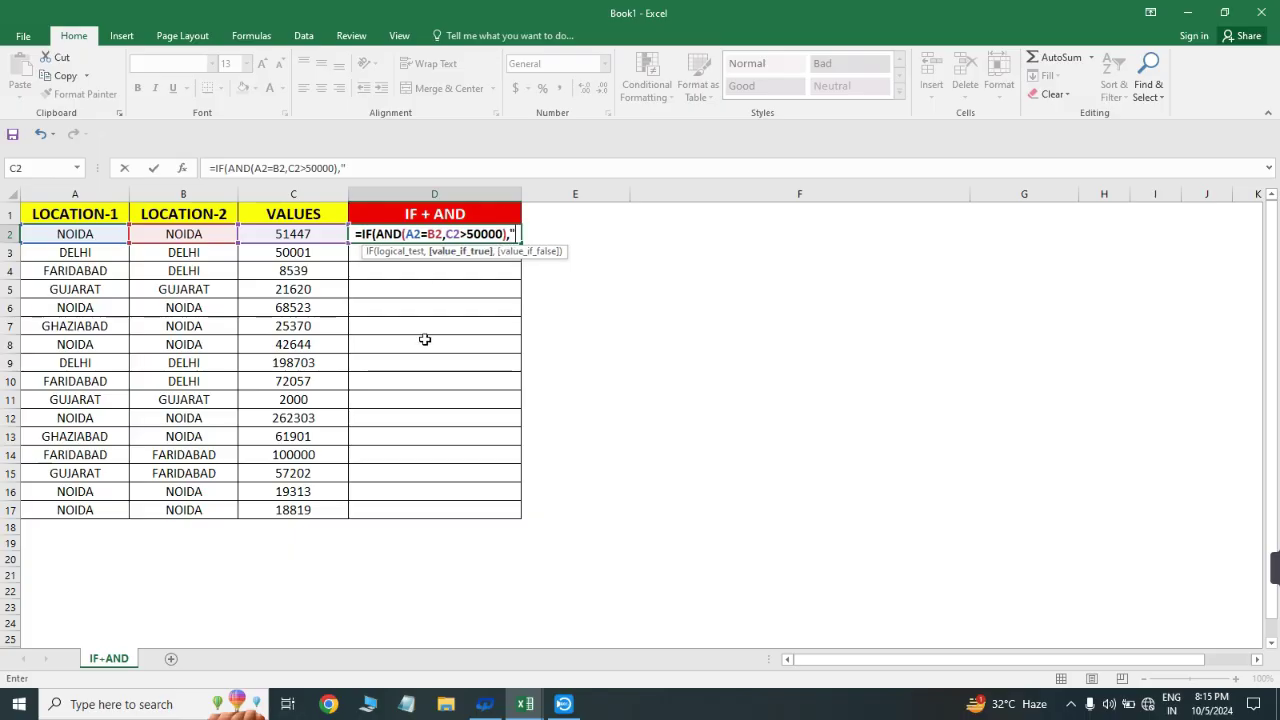
pyautogui.write('YES",')
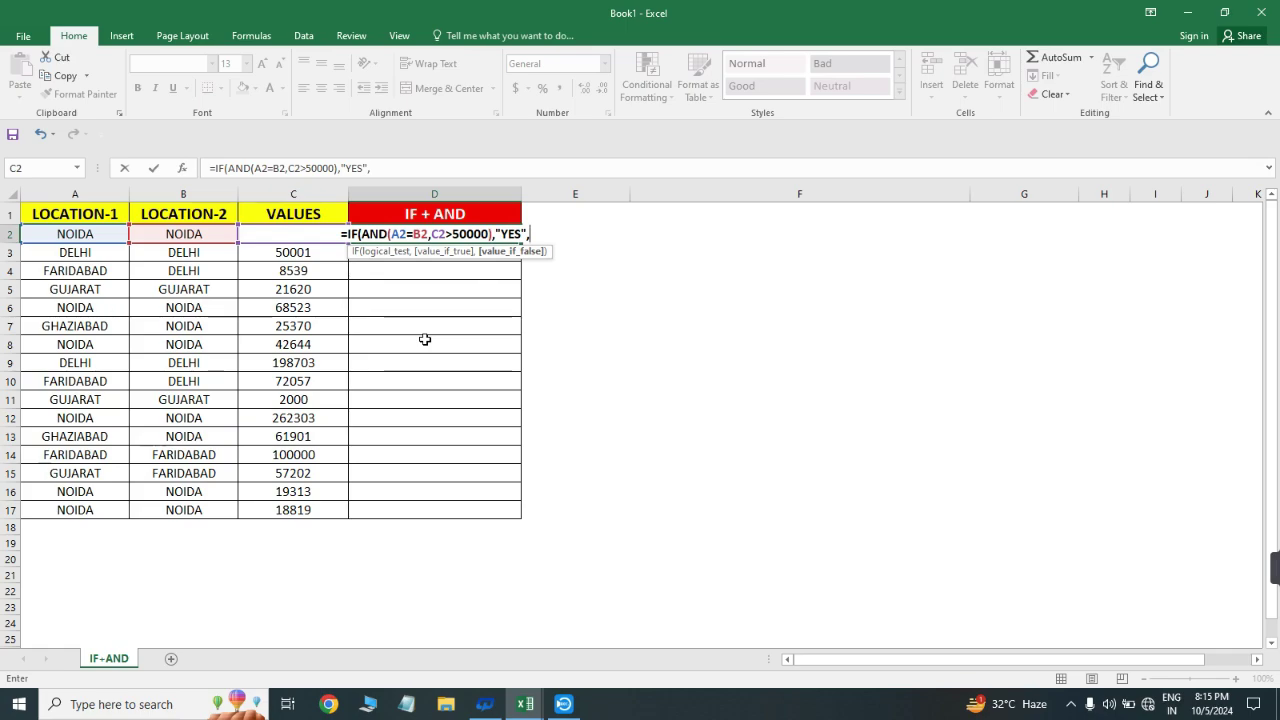
pyautogui.write('"NOT"')
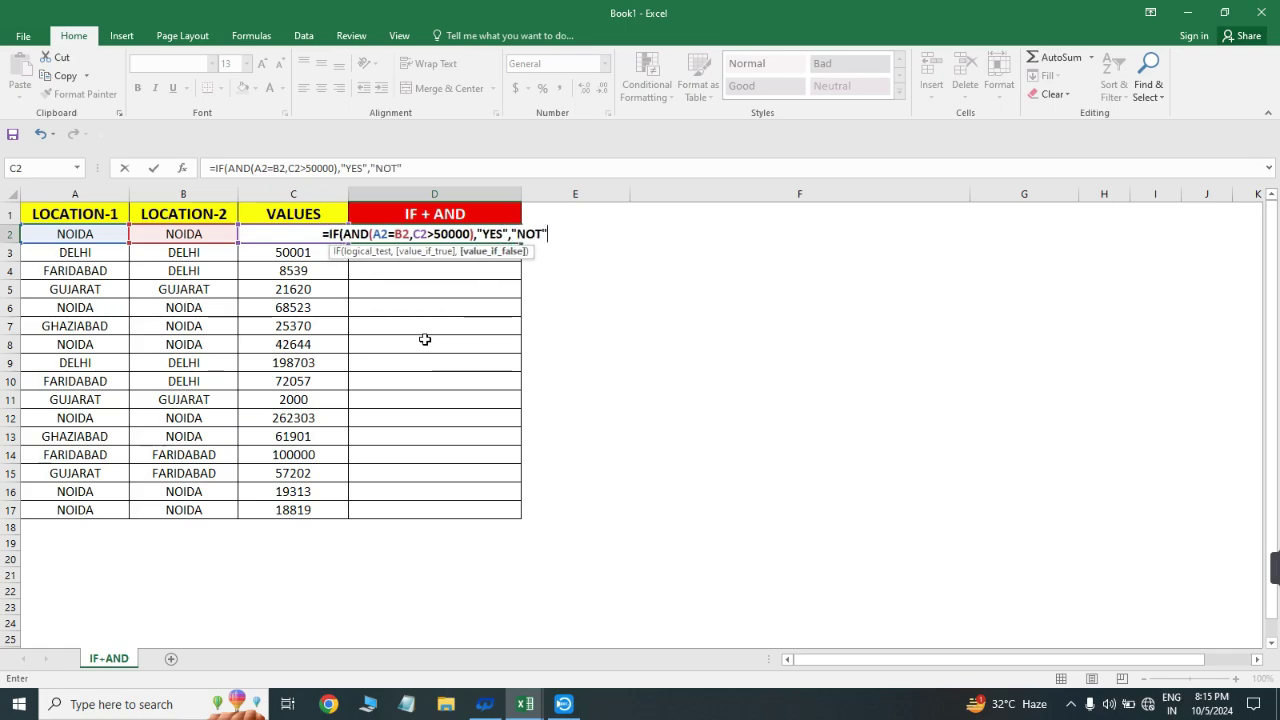
pyautogui.write(')')
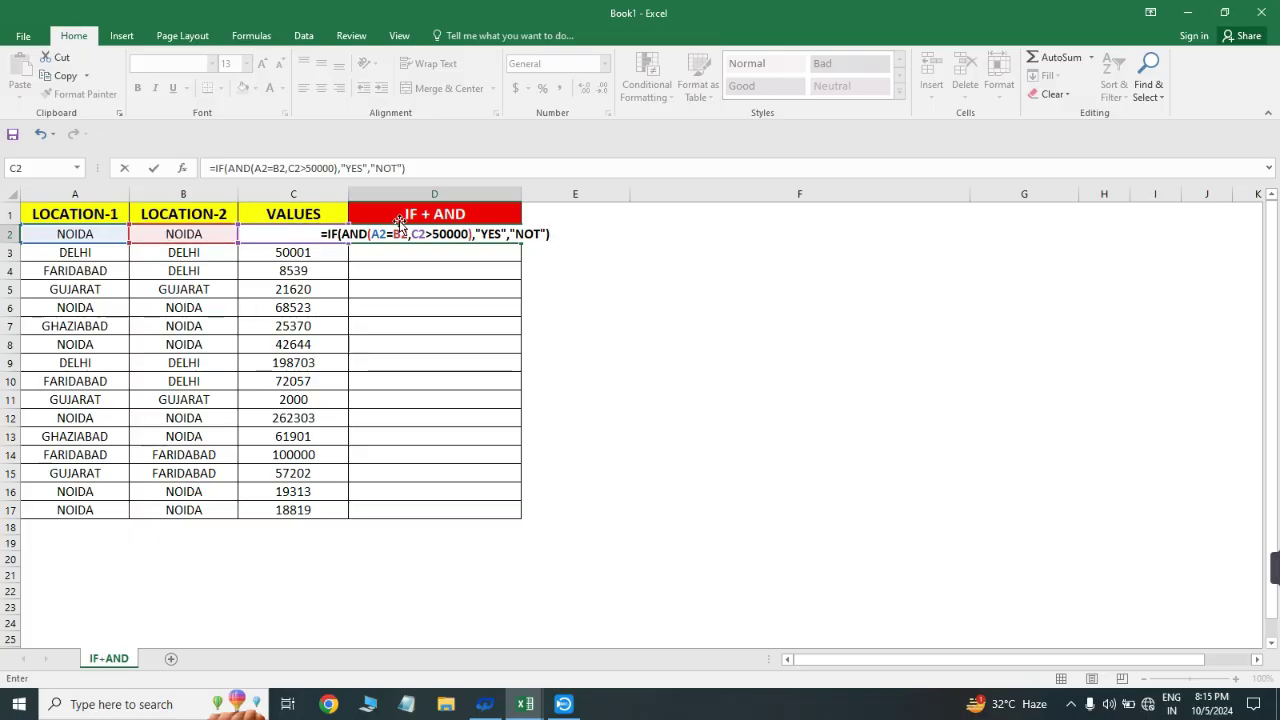
pyautogui.press('Return')
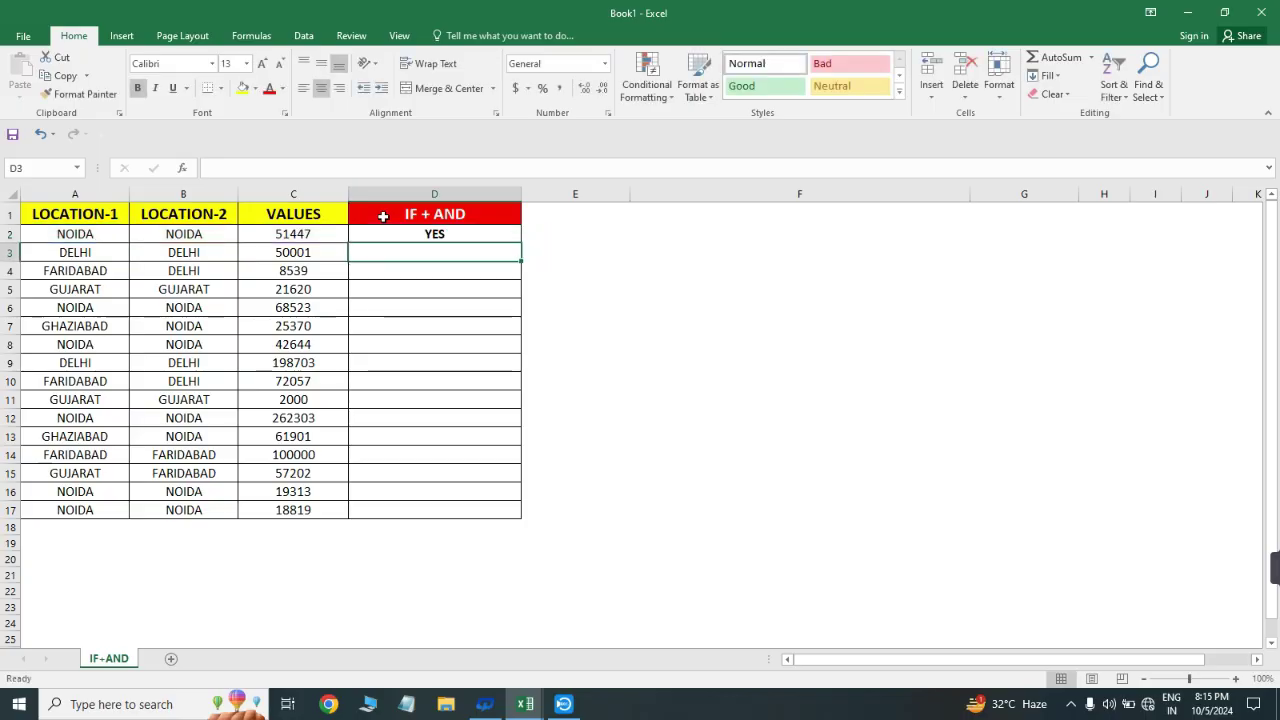
# - Fill the IF and AND formula from D2 down the IF + AND column to D17
pyautogui.press('Left')
pyautogui.hotkey('ctrl', 'Down')
pyautogui.press('Right')
pyautogui.hotkey('ctrl', 'shift', 'Up')
pyautogui.hotkey('ctrl', 'd')
pyautogui.hotkey('ctrl', 'Up')
pyautogui.press('Down')
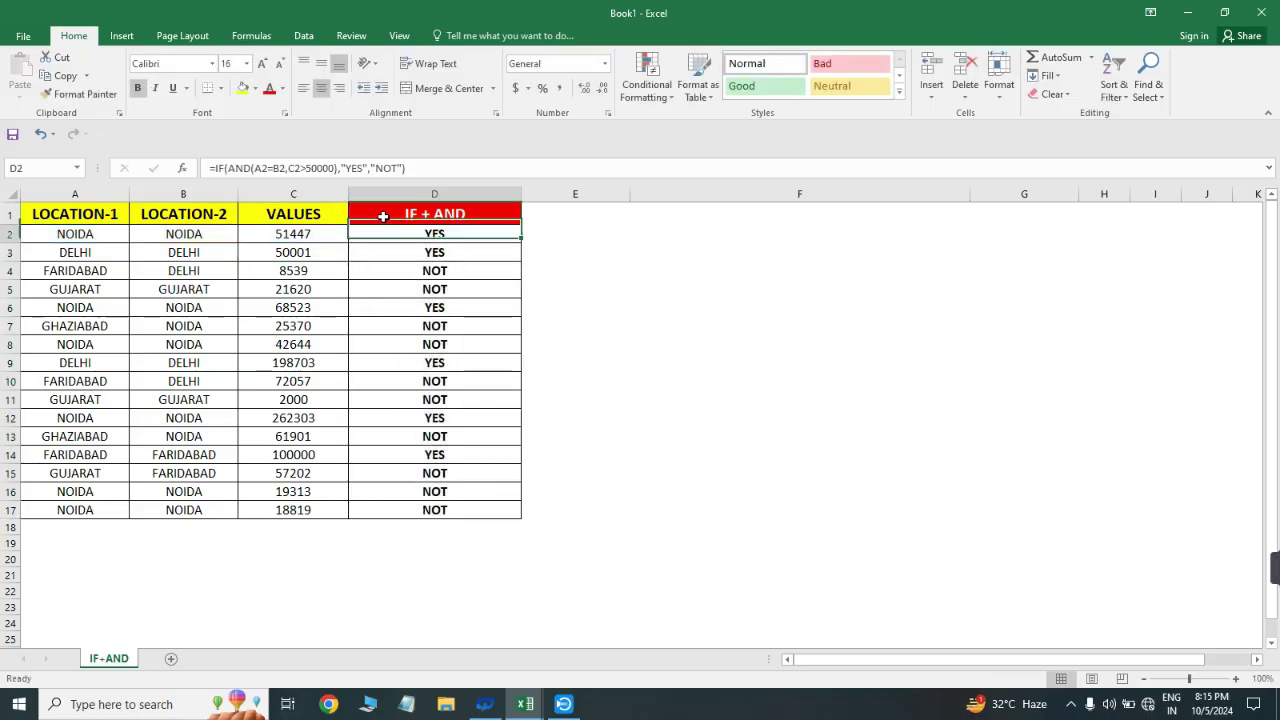
# - Check the IF + AND results in rows 2 and 16 against each row's two locations and value
pyautogui.click(73, 233)
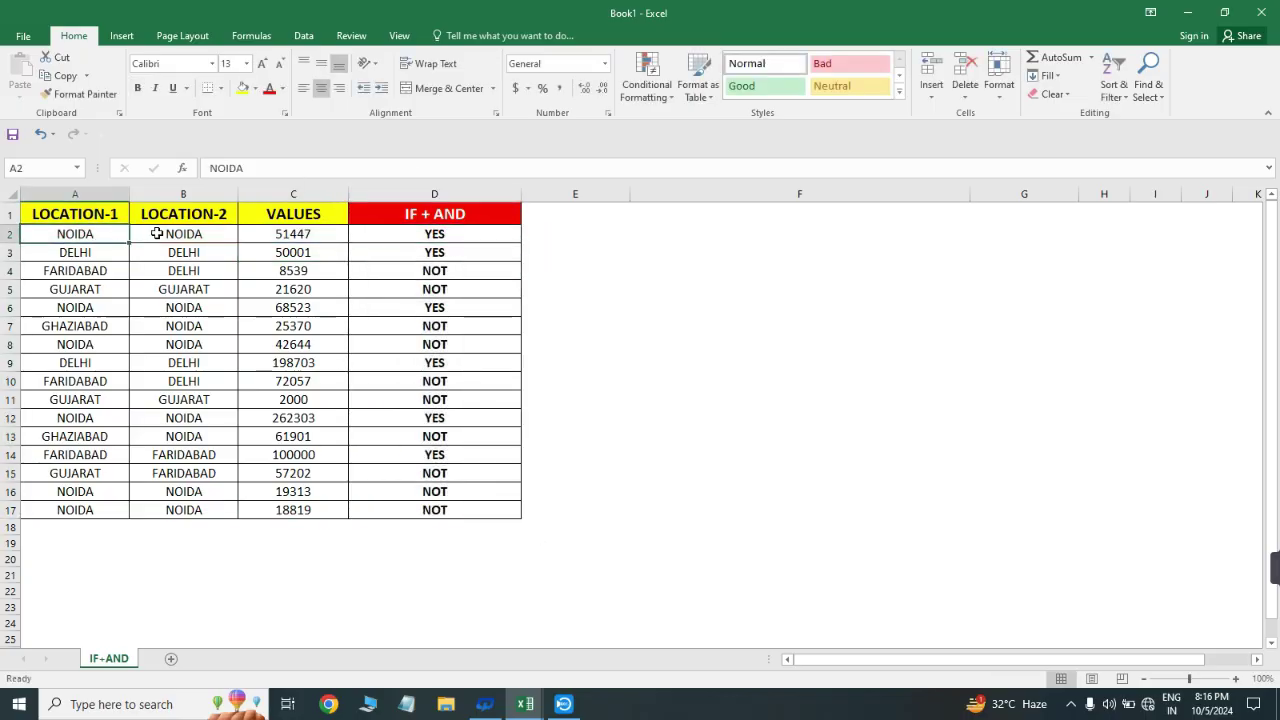
pyautogui.click(169, 234)
pyautogui.click(281, 234)
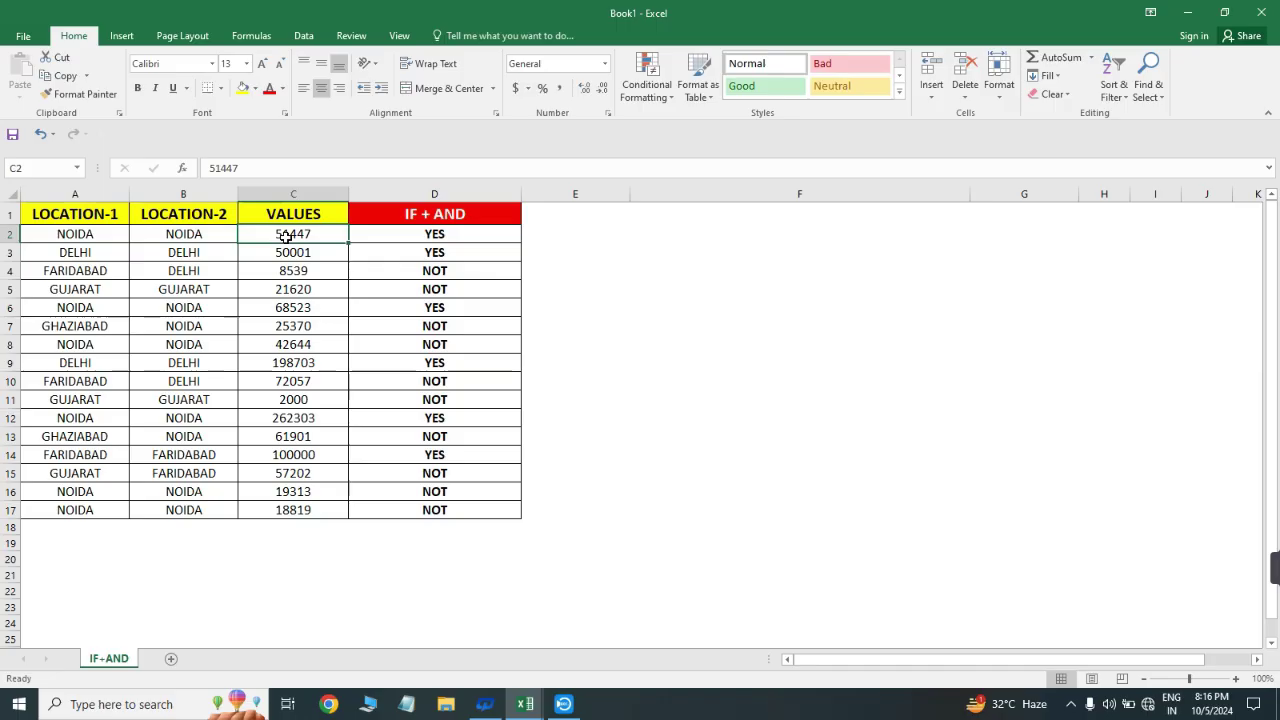
pyautogui.click(422, 234)
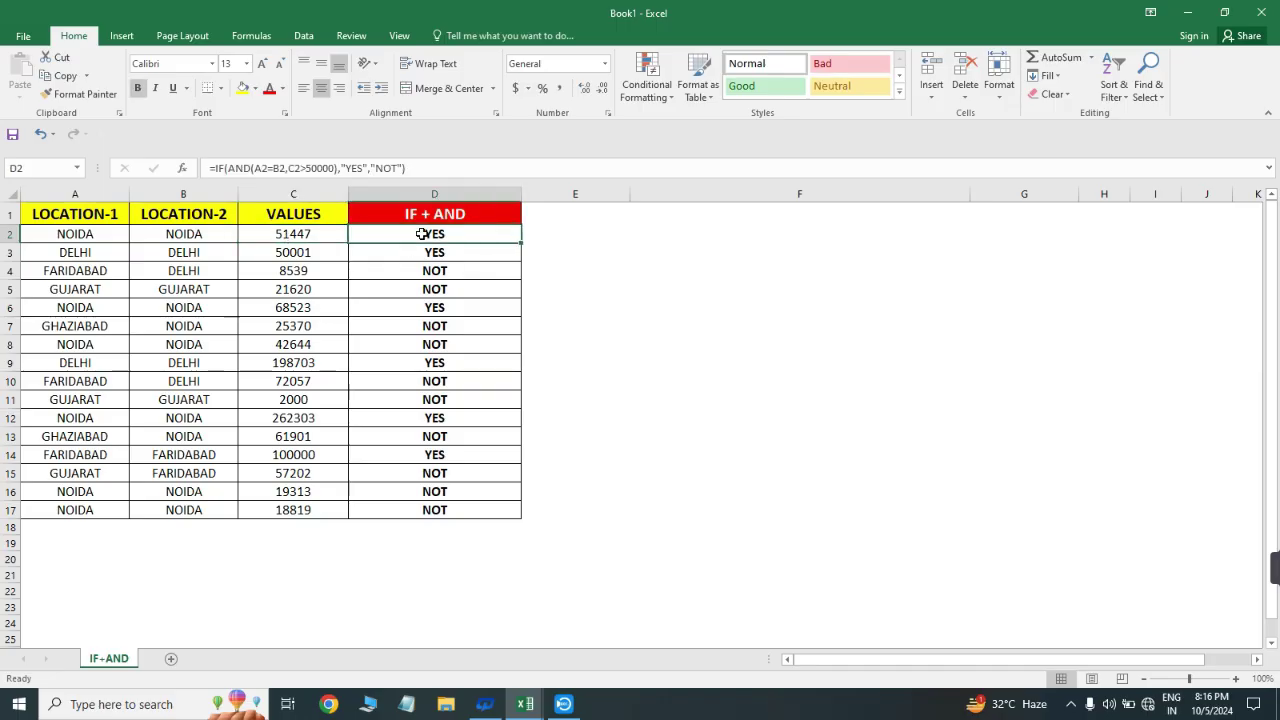
pyautogui.click(71, 491)
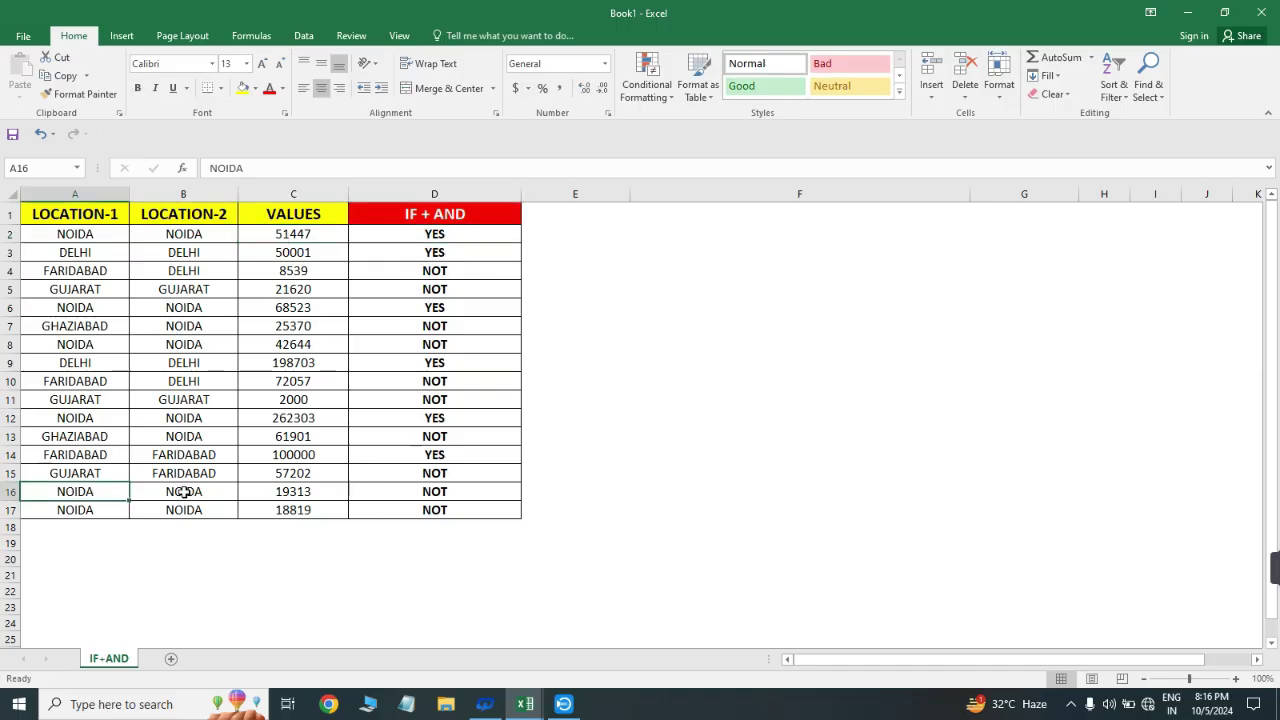
pyautogui.click(184, 491)
pyautogui.click(284, 491)
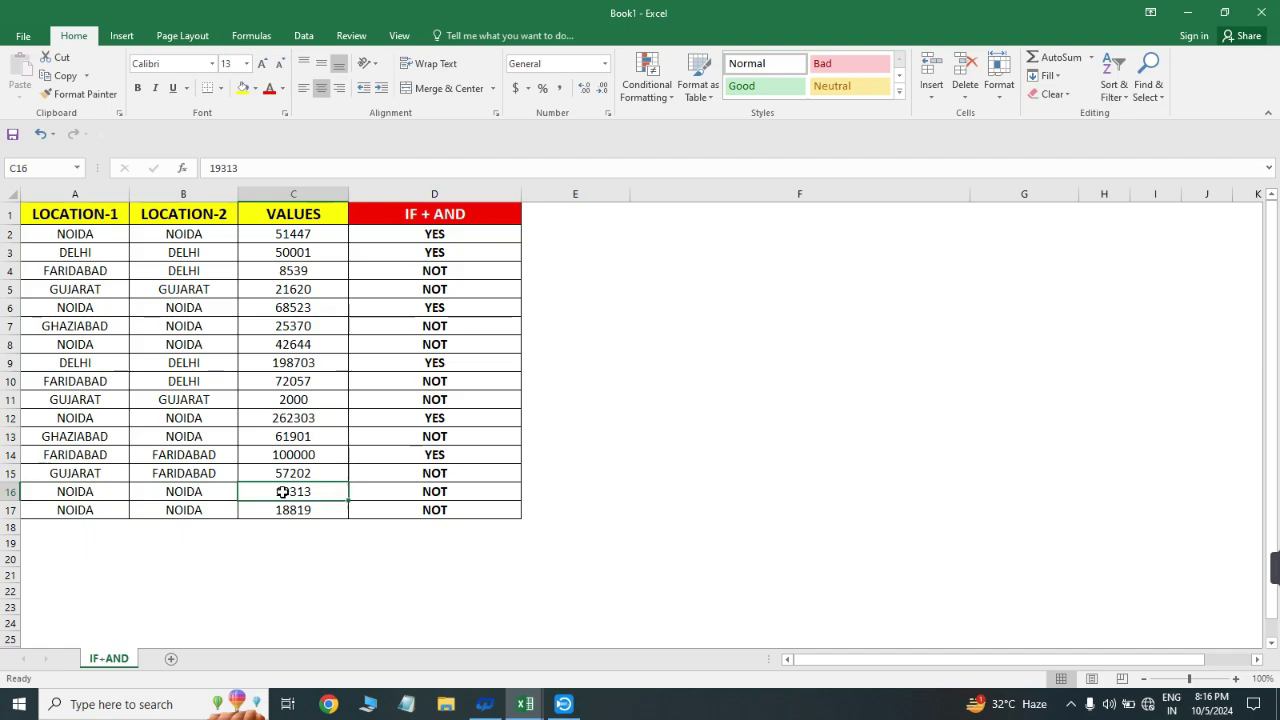
pyautogui.click(437, 491)
pyautogui.hotkey('ctrl', 'Up')
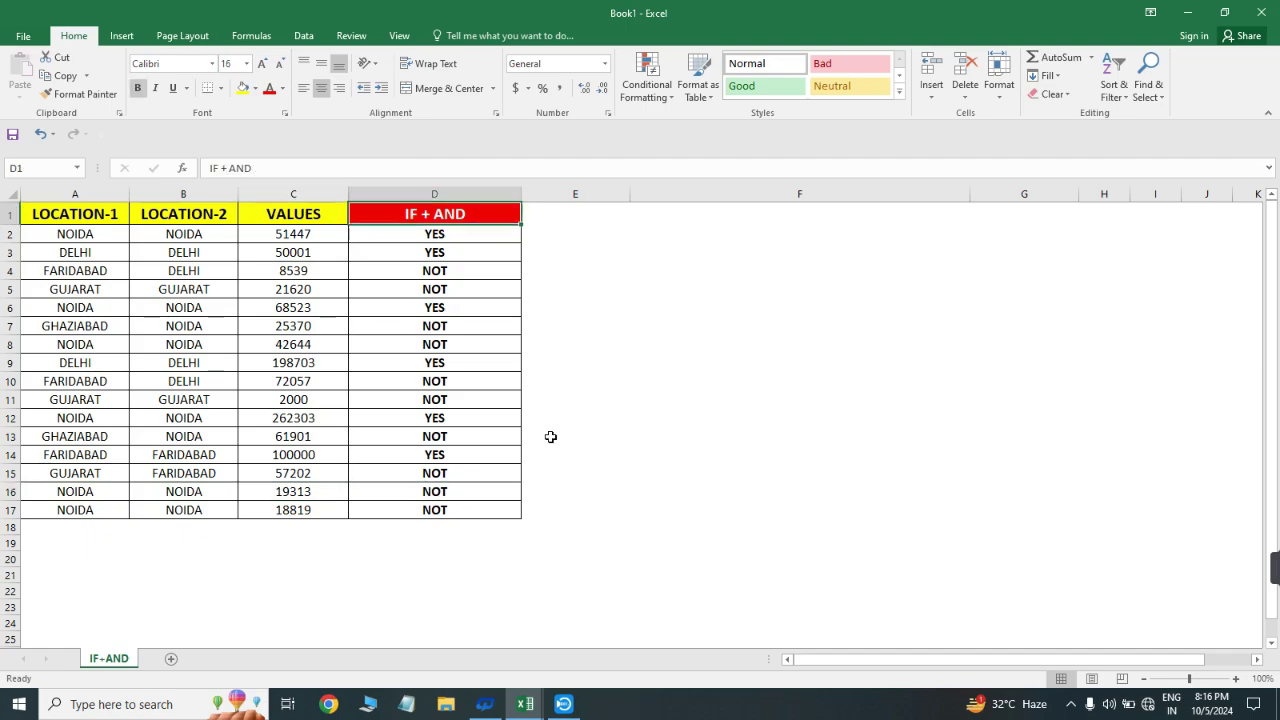
pyautogui.press('Down')
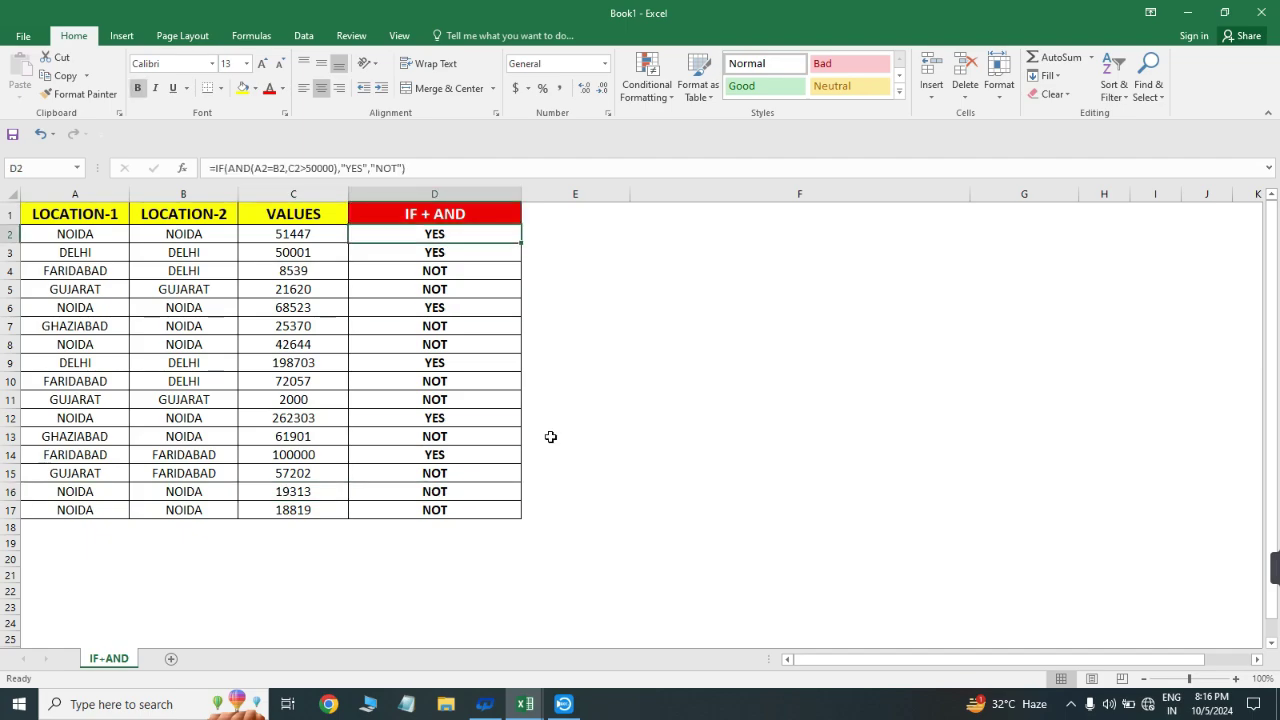
pyautogui.press('Up')
pyautogui.press('Left')
pyautogui.press('Left')
pyautogui.hotkey('ctrl', 'shift', 'Down')
pyautogui.hotkey('ctrl', 'Right')
pyautogui.press('Right')
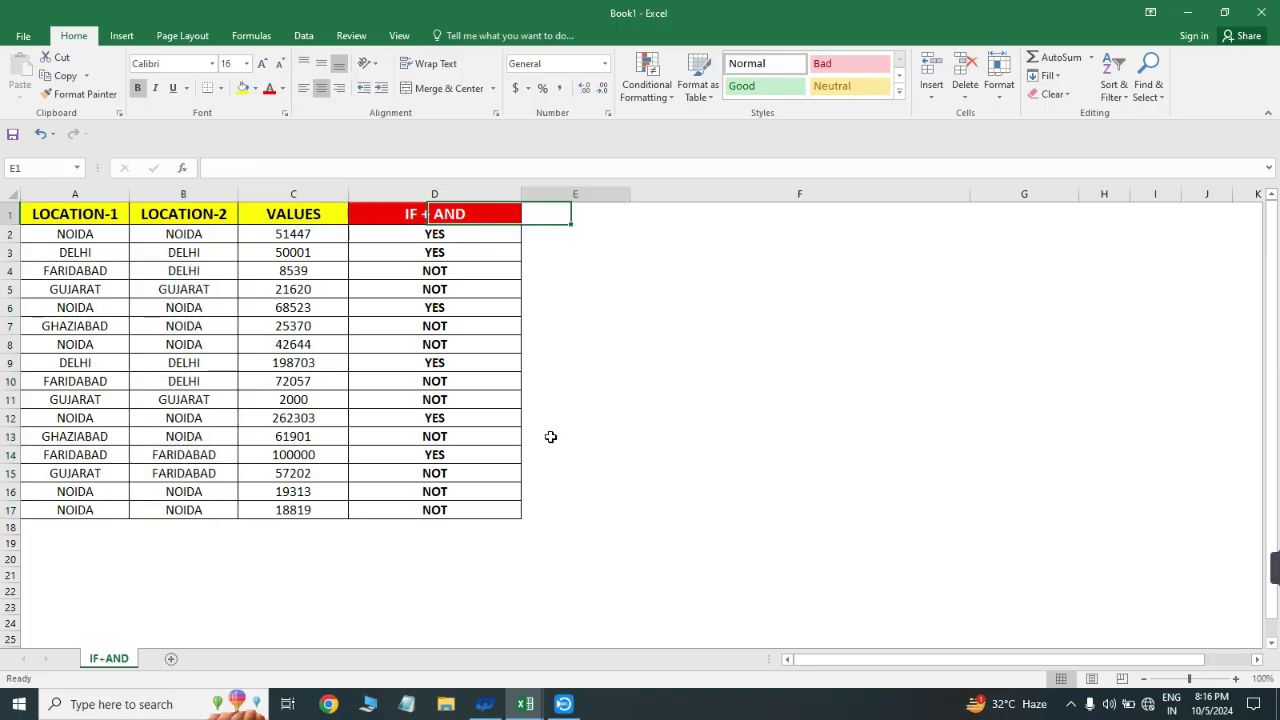
pyautogui.press('Left')
pyautogui.press('Down')
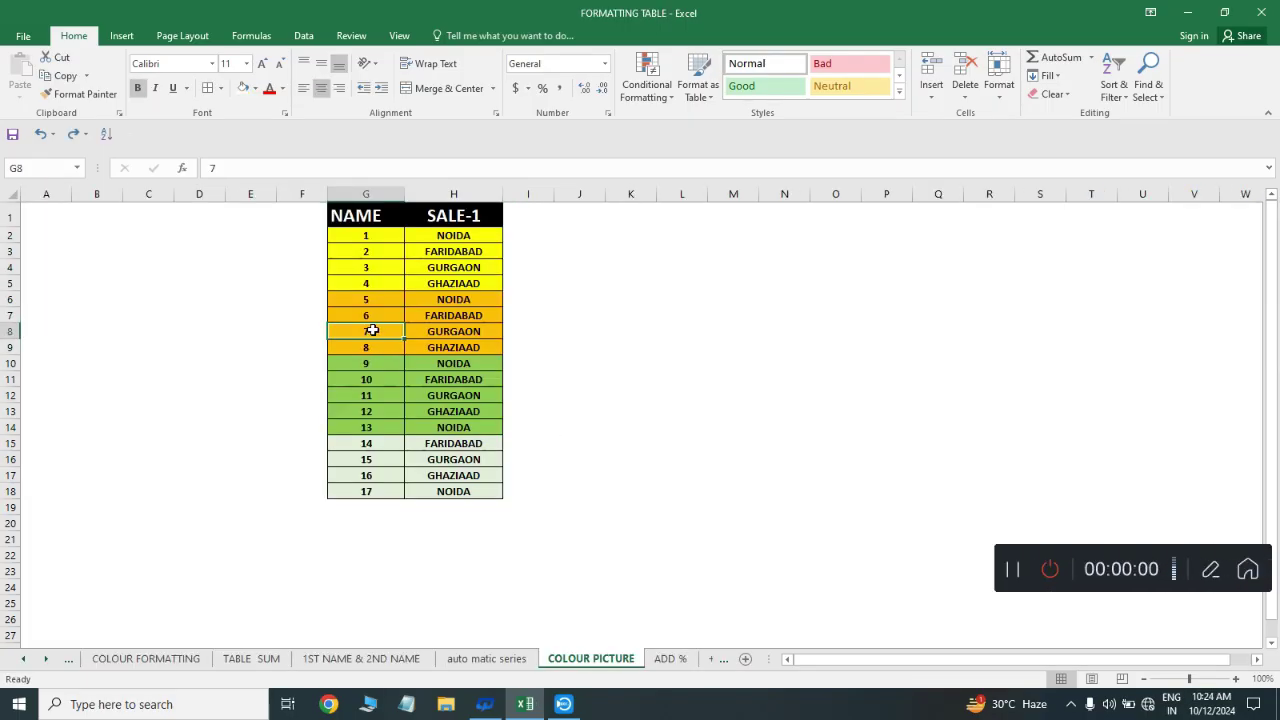
# - Examine the yellow, orange and green row groups of the NAME and SALE-1 table on the COLOUR PICTURE sheet
pyautogui.moveTo(362, 236); pyautogui.dragTo(420, 283)
pyautogui.click(346, 328)
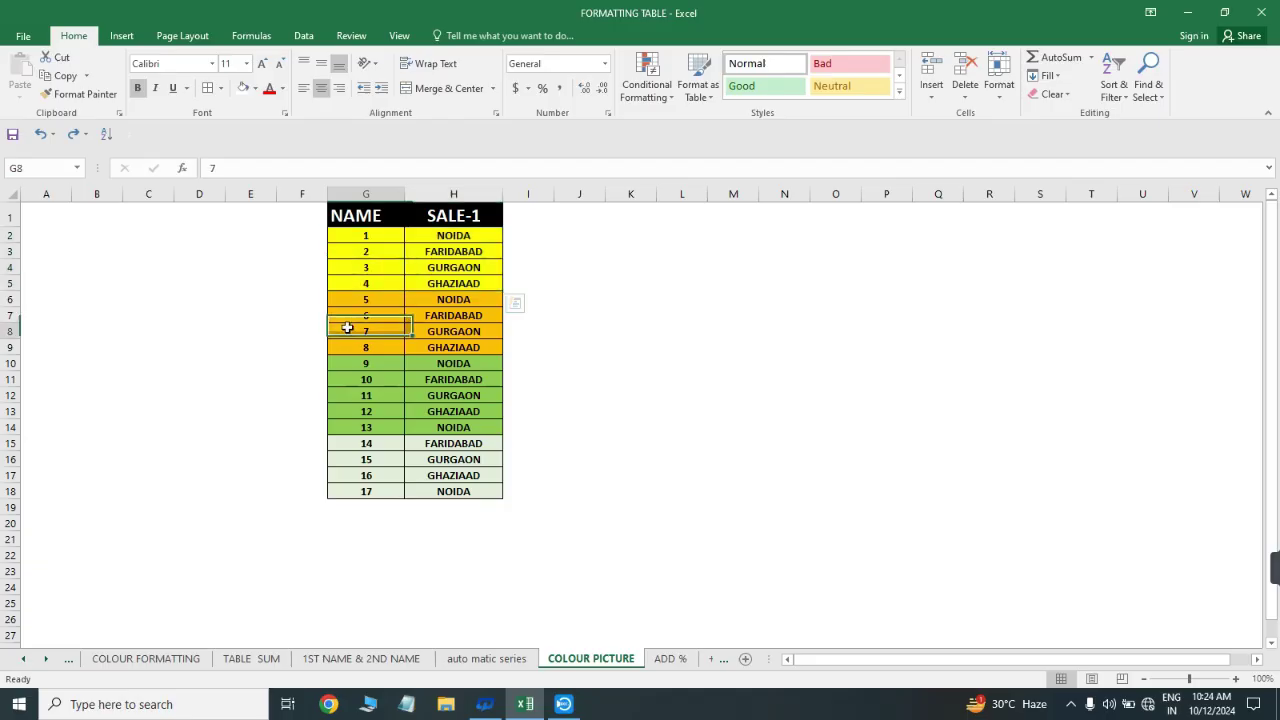
pyautogui.click(382, 366)
pyautogui.moveTo(382, 366); pyautogui.dragTo(446, 430)
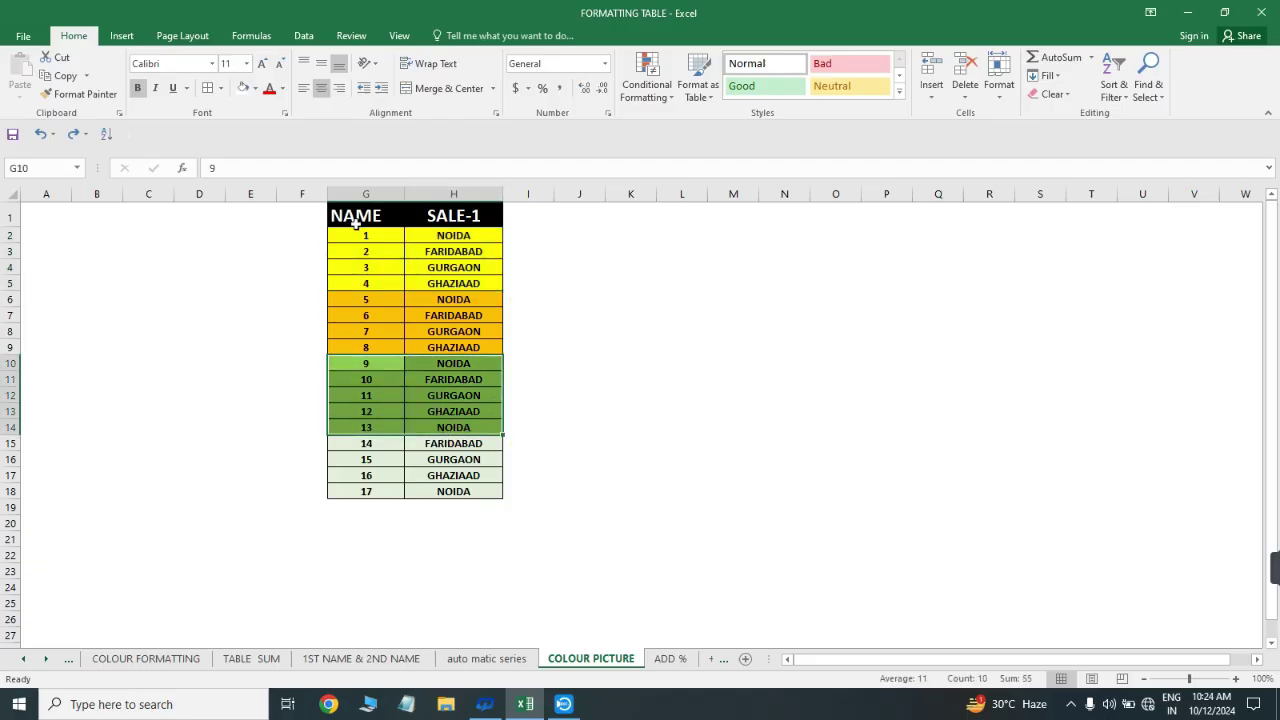
pyautogui.moveTo(360, 234); pyautogui.dragTo(486, 272)
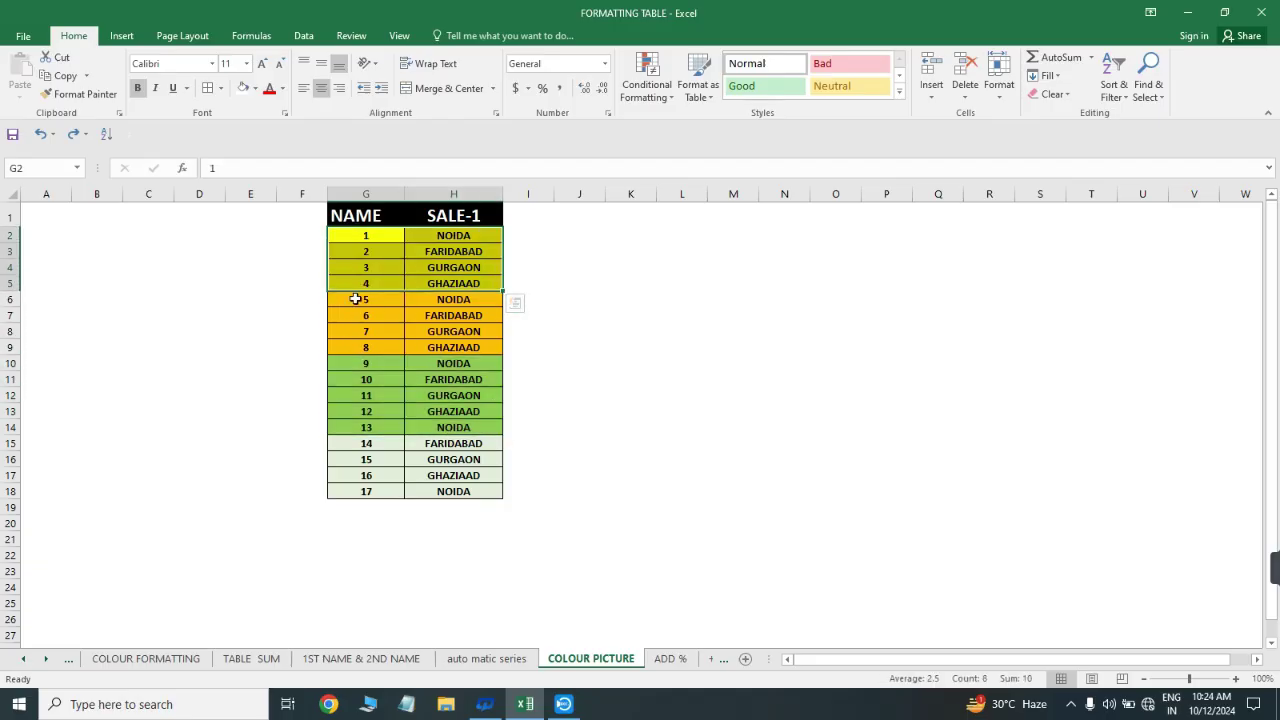
pyautogui.moveTo(354, 298); pyautogui.dragTo(491, 346)
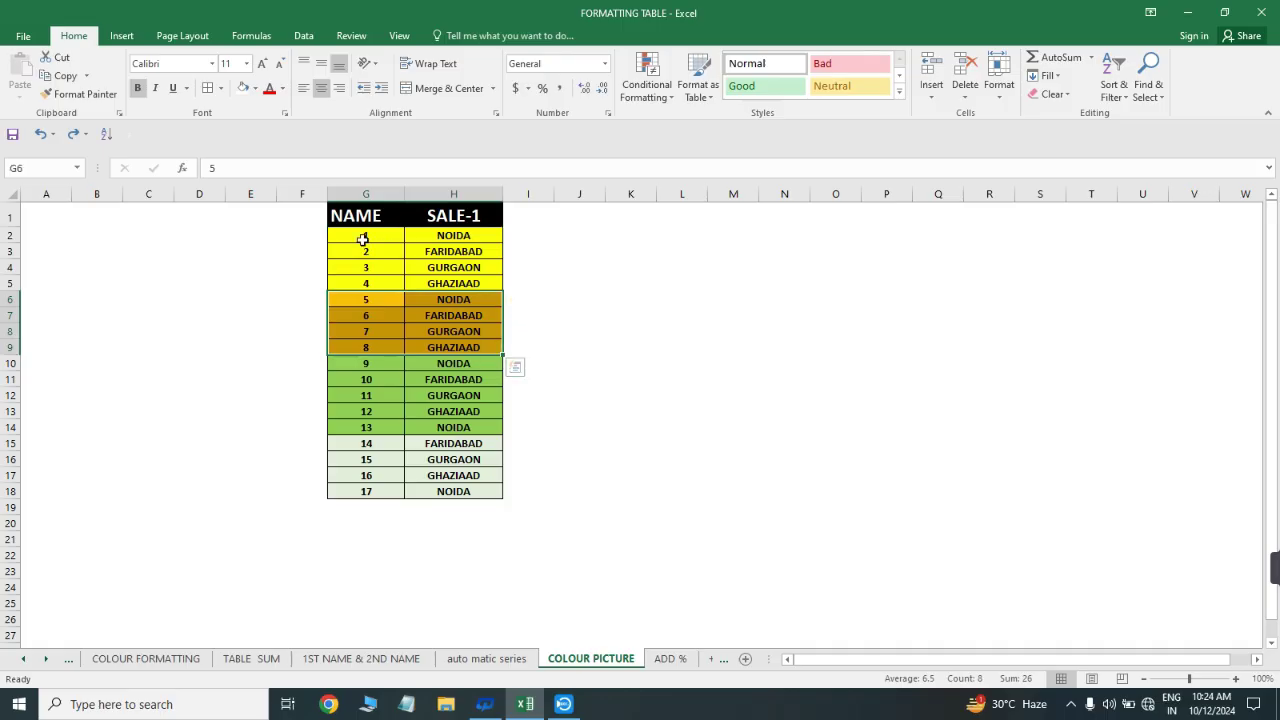
pyautogui.moveTo(361, 236); pyautogui.dragTo(494, 286)
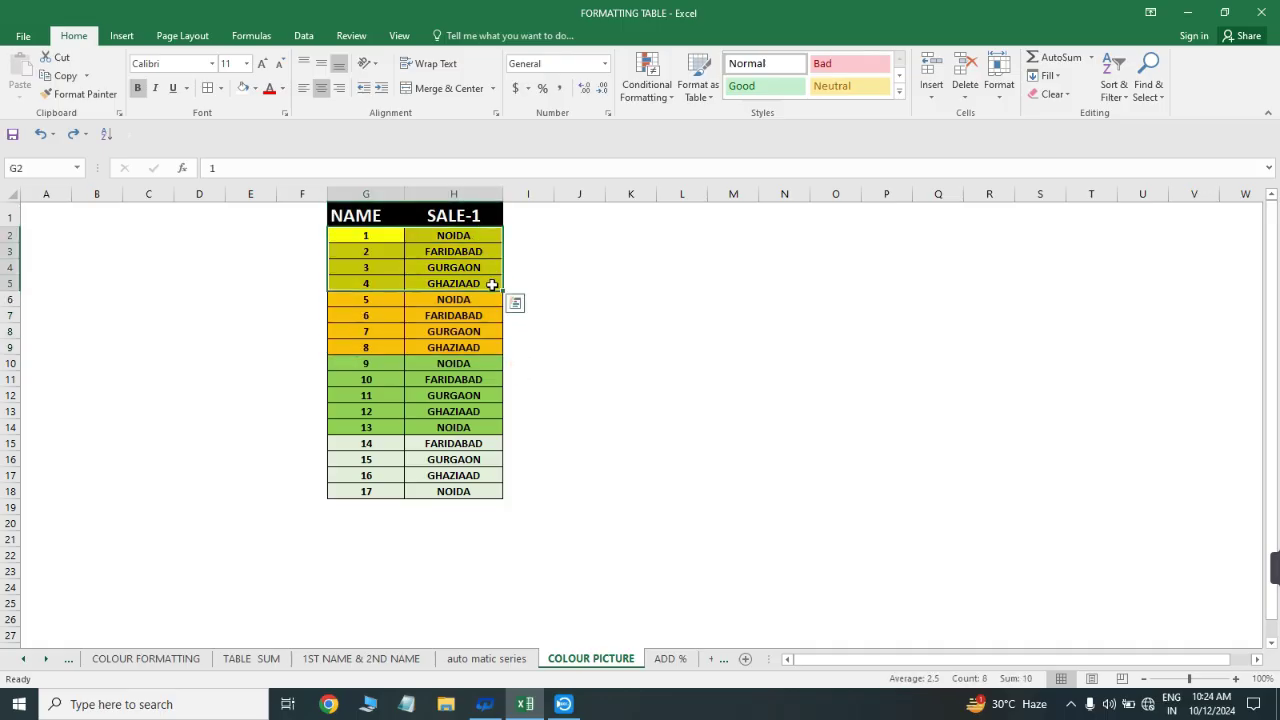
# - Copy the yellow rows G2:H5, paste them as a picture, and place it beside the table over columns I to L
pyautogui.hotkey('ctrl', 'c')
pyautogui.rightClick(352, 242)
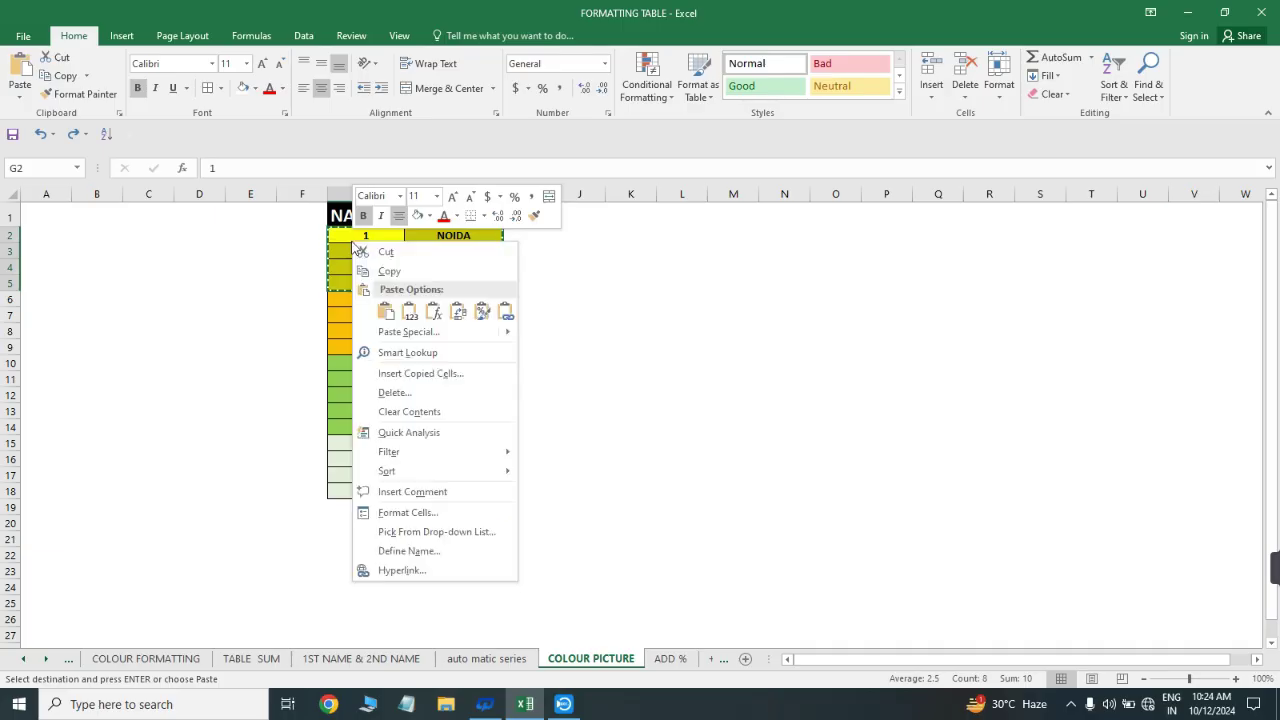
pyautogui.moveTo(507, 333)
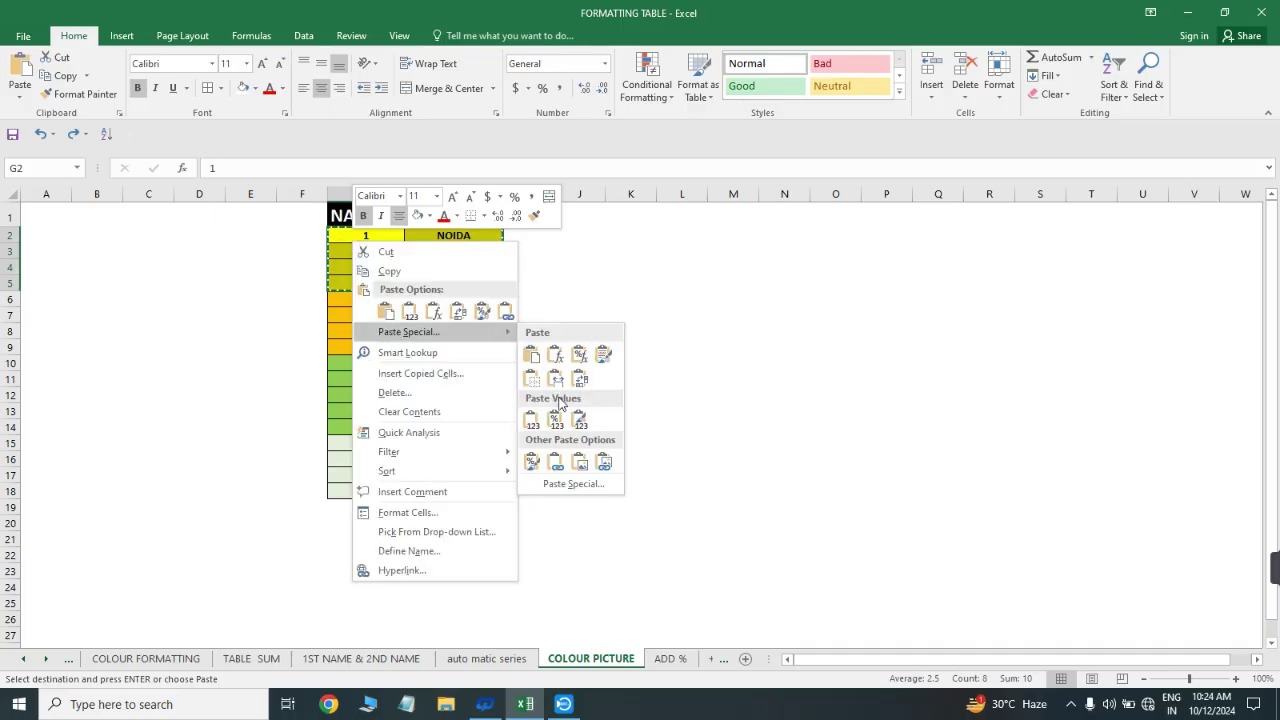
pyautogui.click(581, 465)
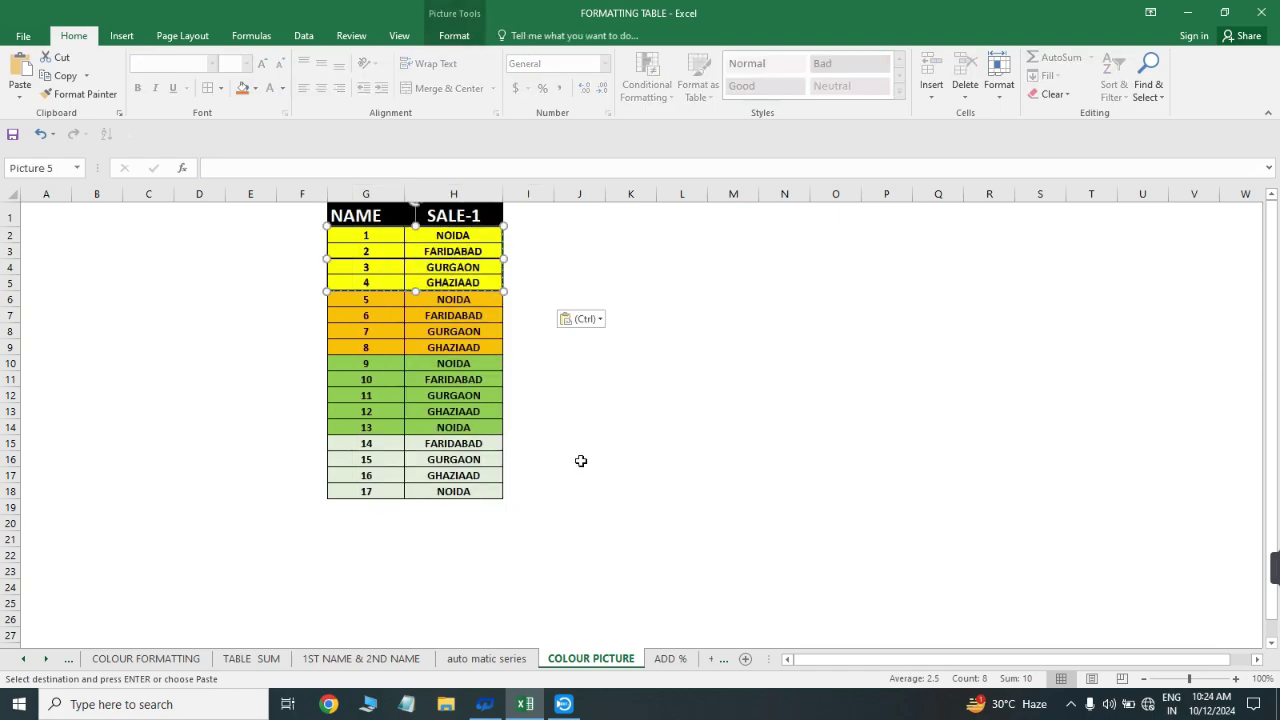
pyautogui.moveTo(389, 242); pyautogui.dragTo(564, 239)
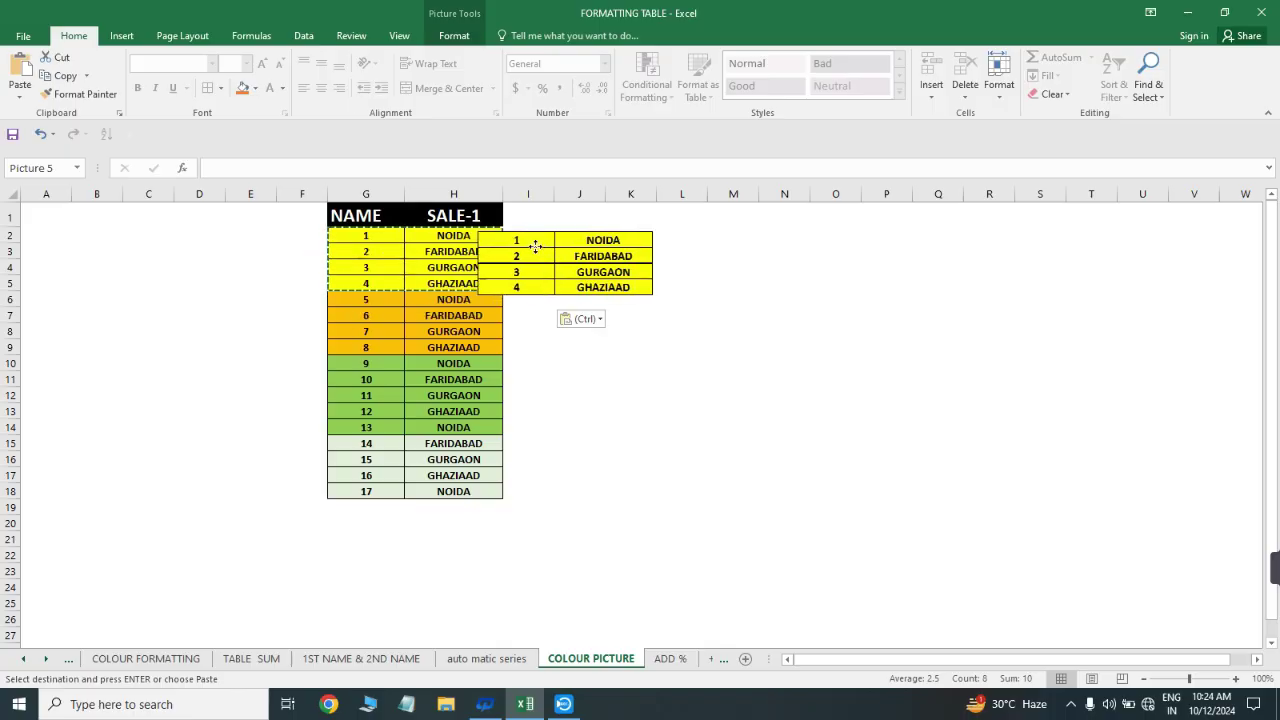
# - Copy the orange rows G6:H9, paste them as a picture, and move it beside the table below the yellow picture
pyautogui.click(390, 347)
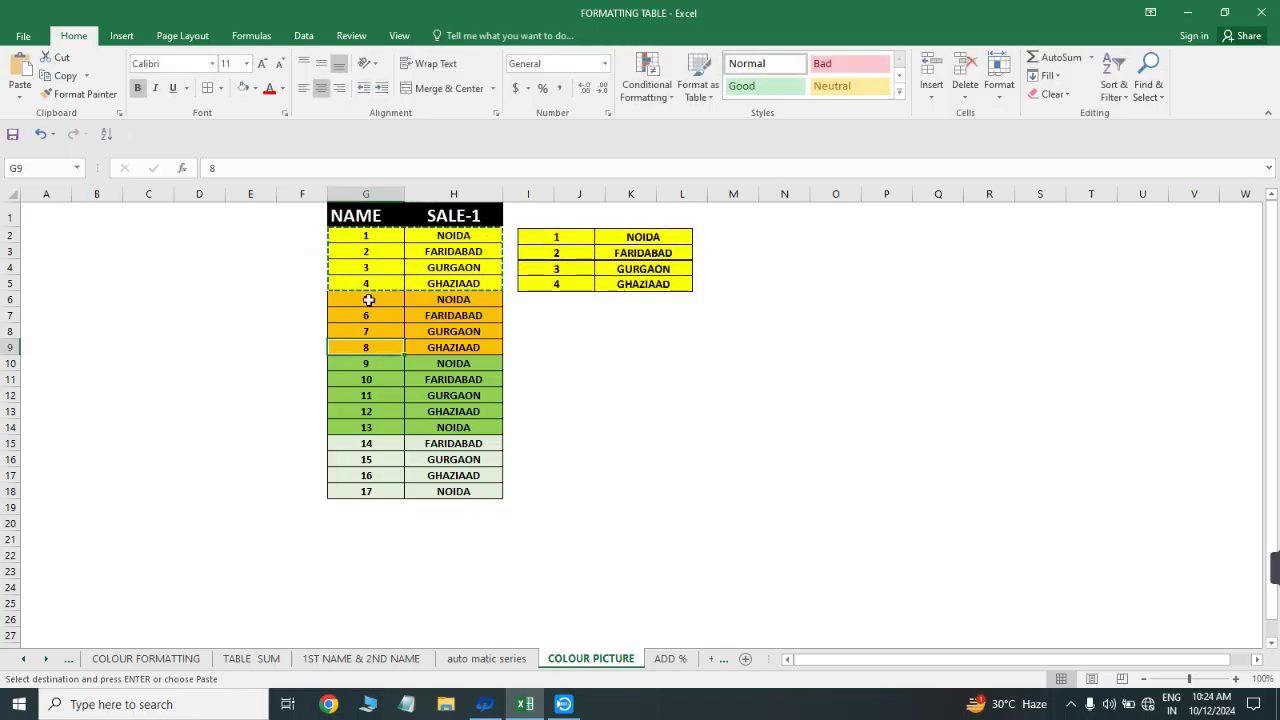
pyautogui.moveTo(369, 300); pyautogui.dragTo(467, 349)
pyautogui.hotkey('ctrl', 'c')
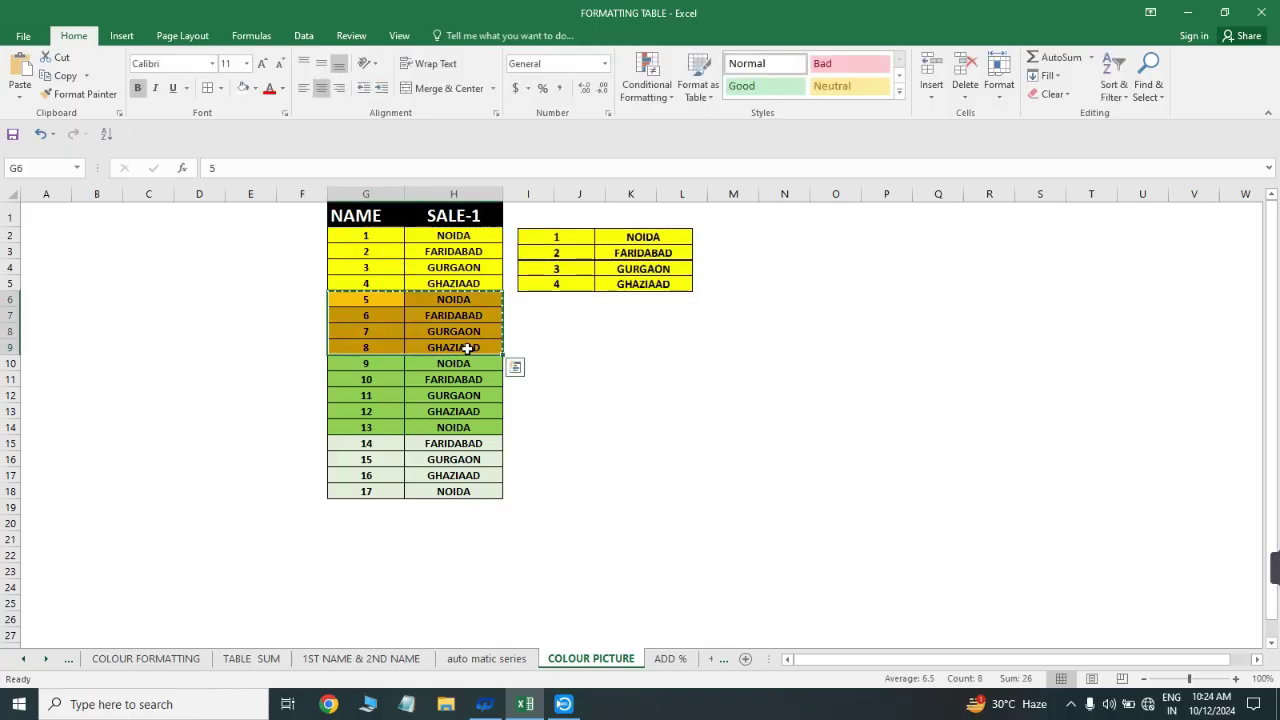
pyautogui.rightClick(357, 312)
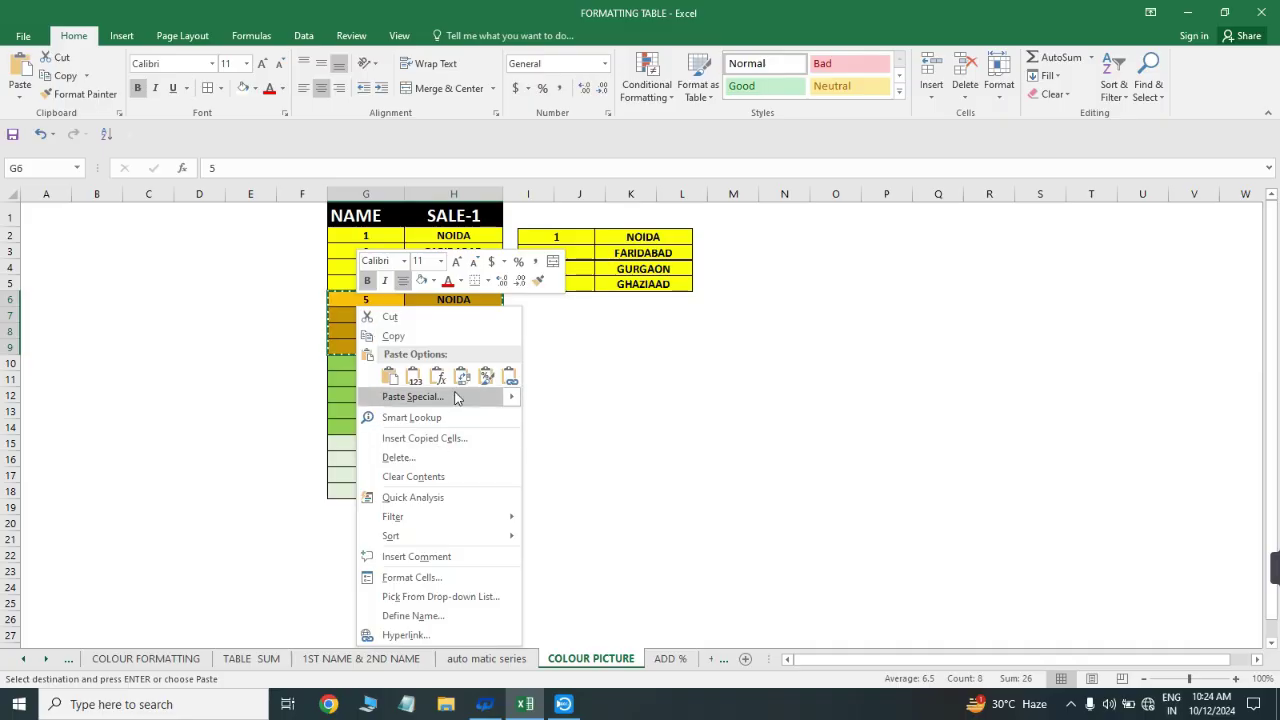
pyautogui.moveTo(512, 400)
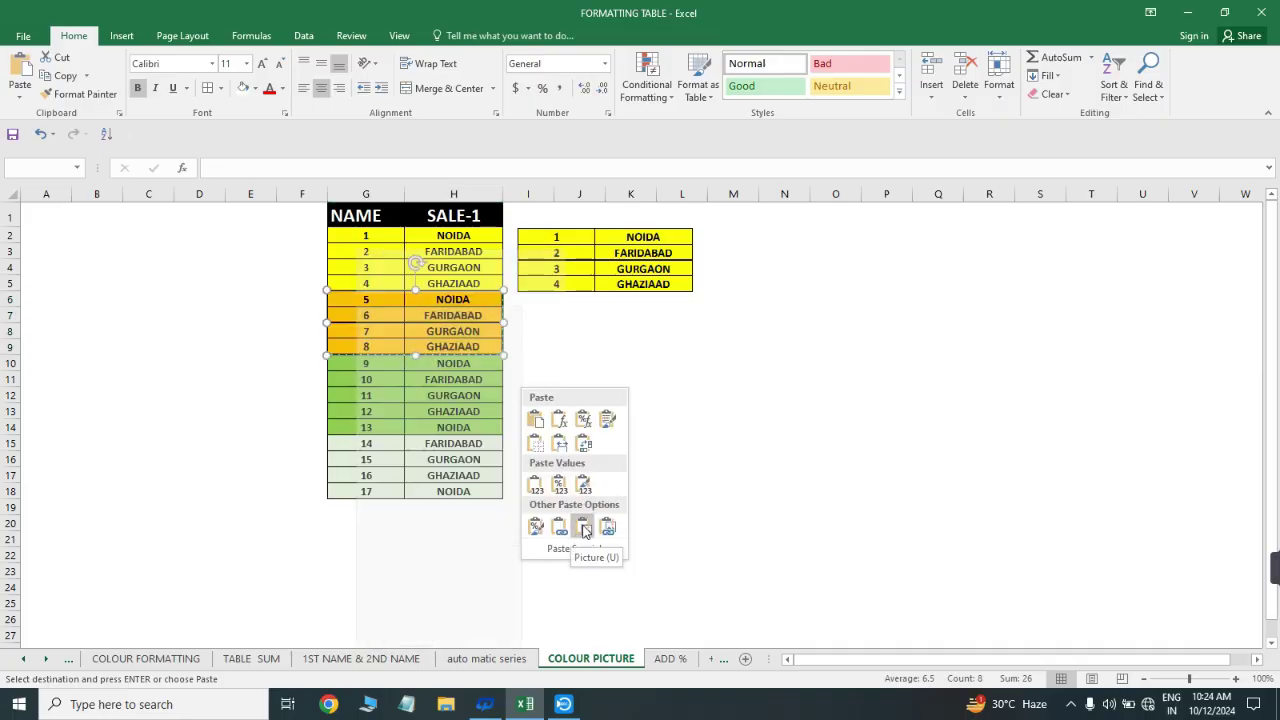
pyautogui.click(585, 529)
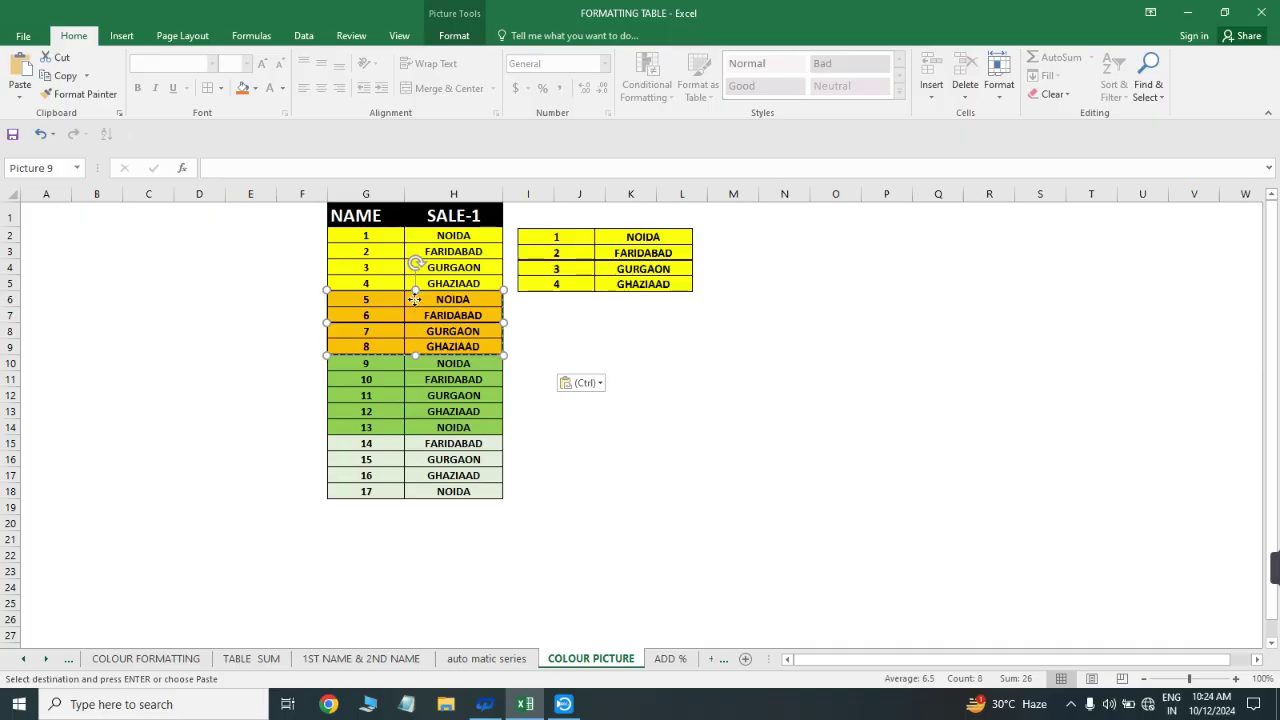
pyautogui.moveTo(414, 299); pyautogui.dragTo(605, 310)
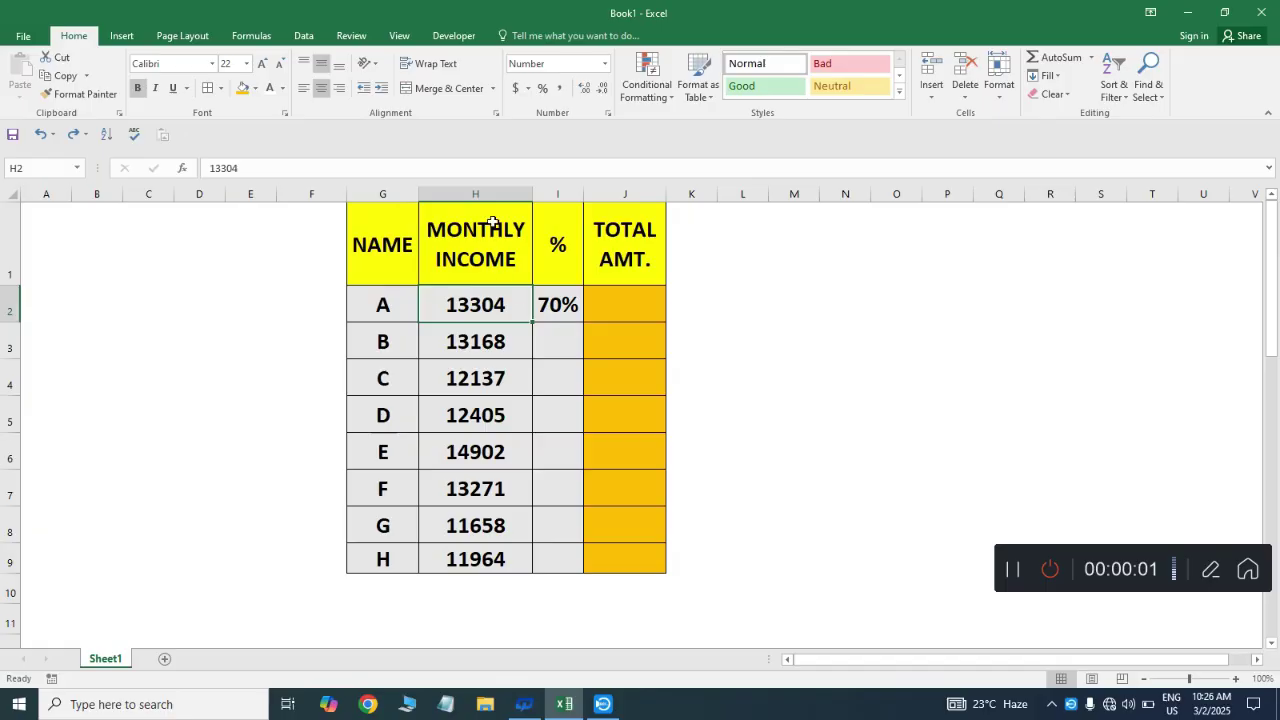
# - Review the MONTHLY INCOME column in Book1 and select the TOTAL AMT. cell for name A
pyautogui.moveTo(493, 222); pyautogui.dragTo(480, 525)
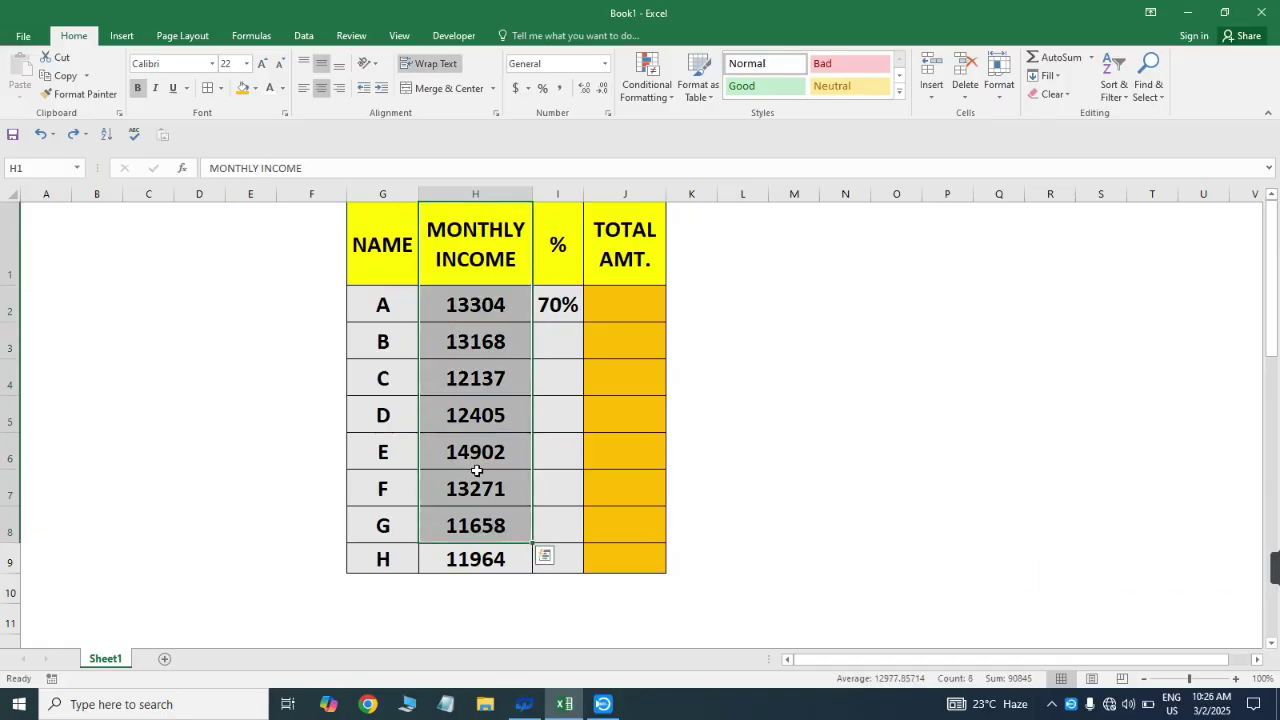
pyautogui.click(523, 472)
pyautogui.click(590, 289)
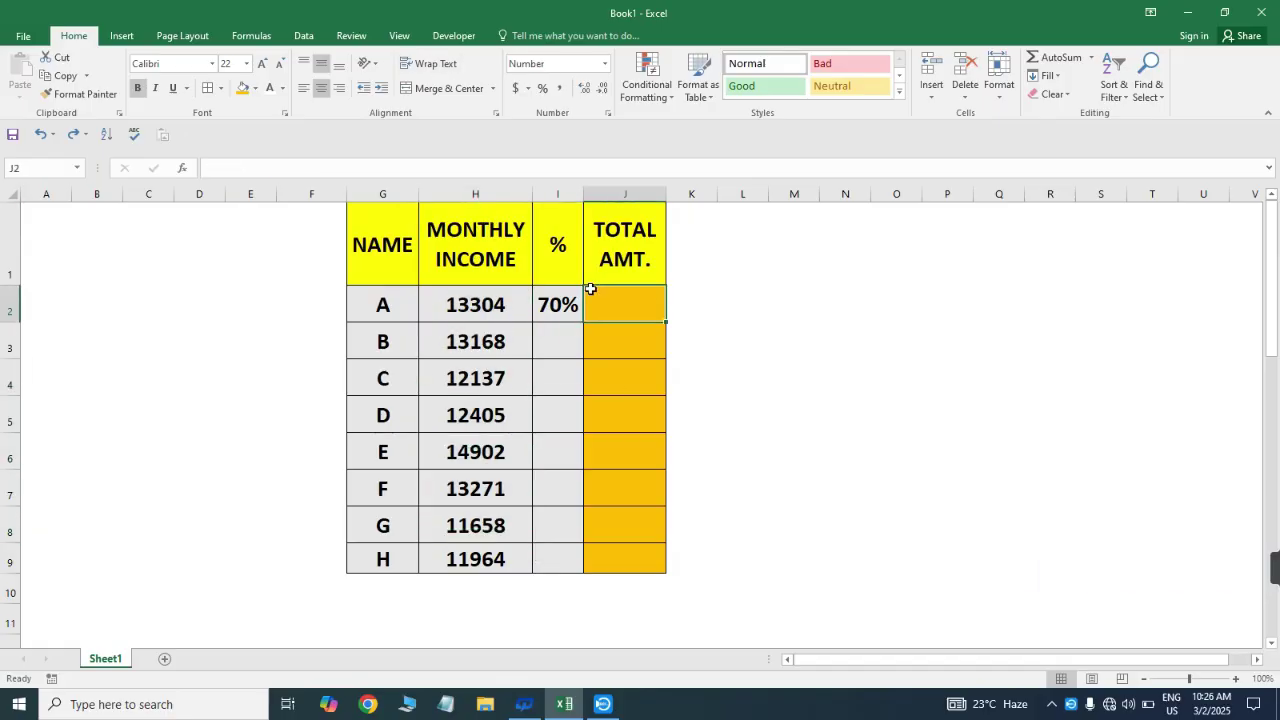
# - Enter the formula =I2*H2 in cell J2 to calculate the first total amount
pyautogui.click(560, 297)
pyautogui.moveTo(614, 315); pyautogui.dragTo(644, 580)
pyautogui.click(614, 309)
pyautogui.write('=')
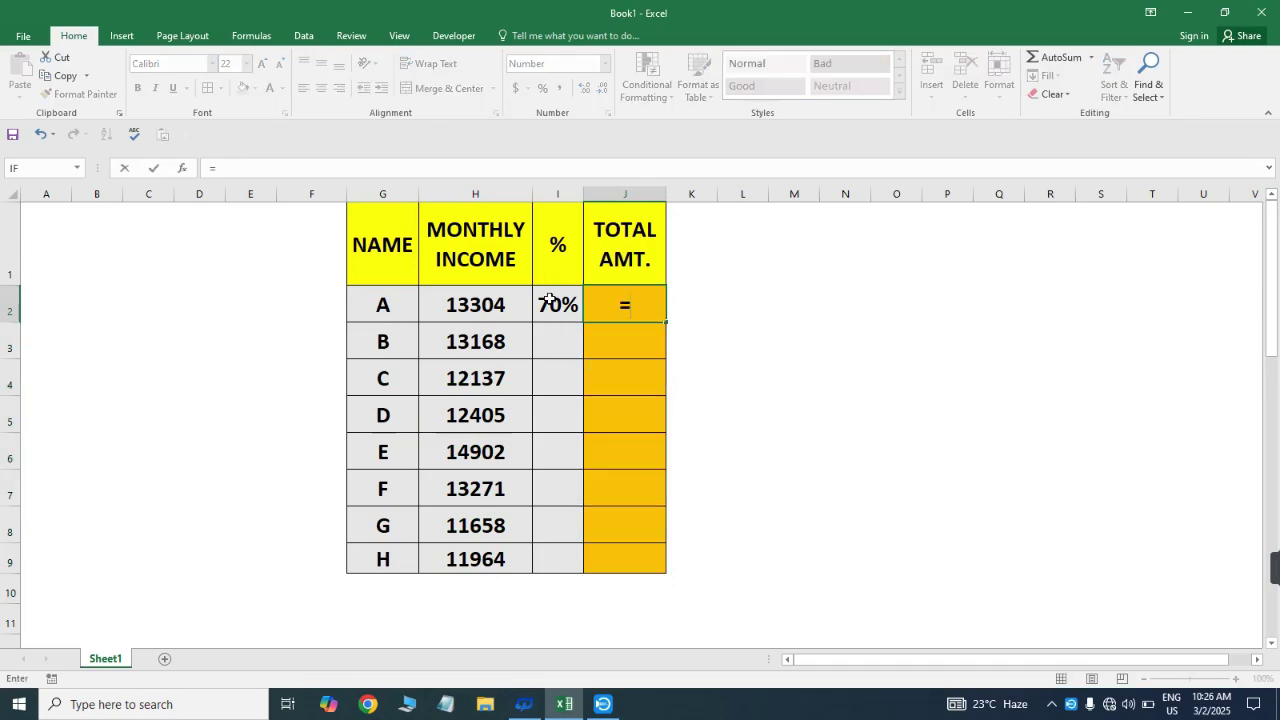
pyautogui.click(549, 300)
pyautogui.write('*')
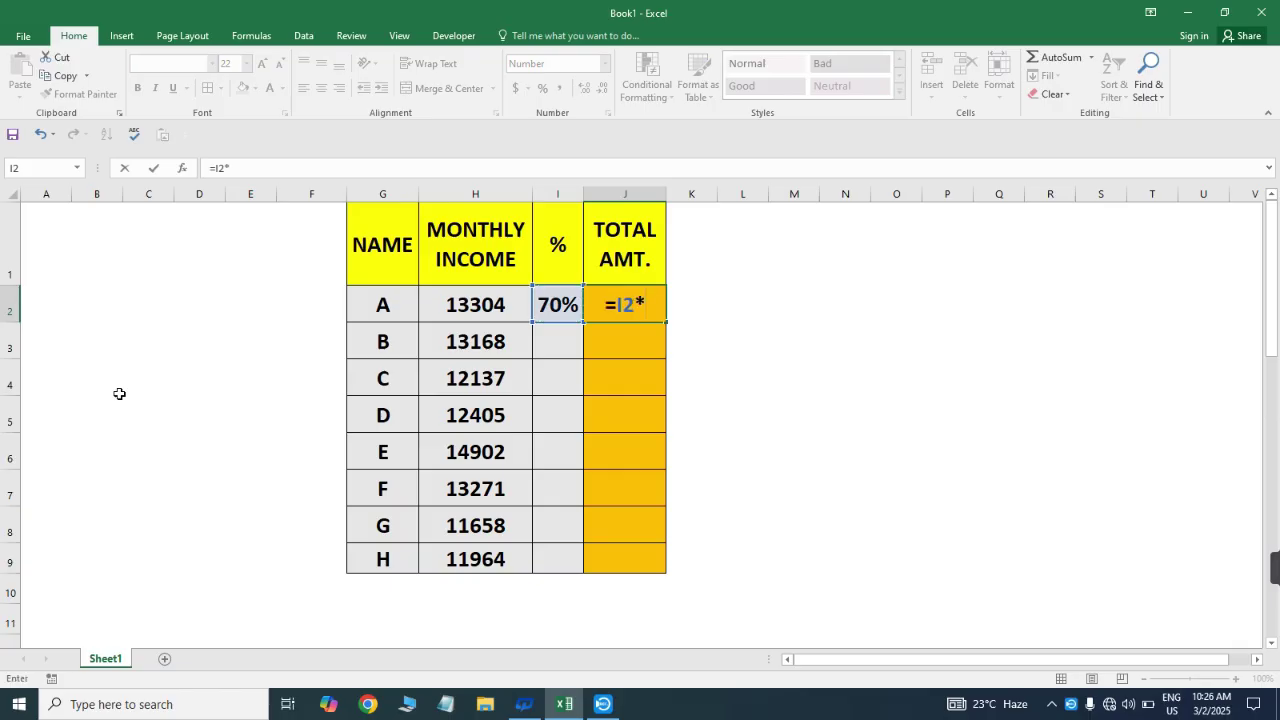
pyautogui.click(464, 310)
pyautogui.press('Return')
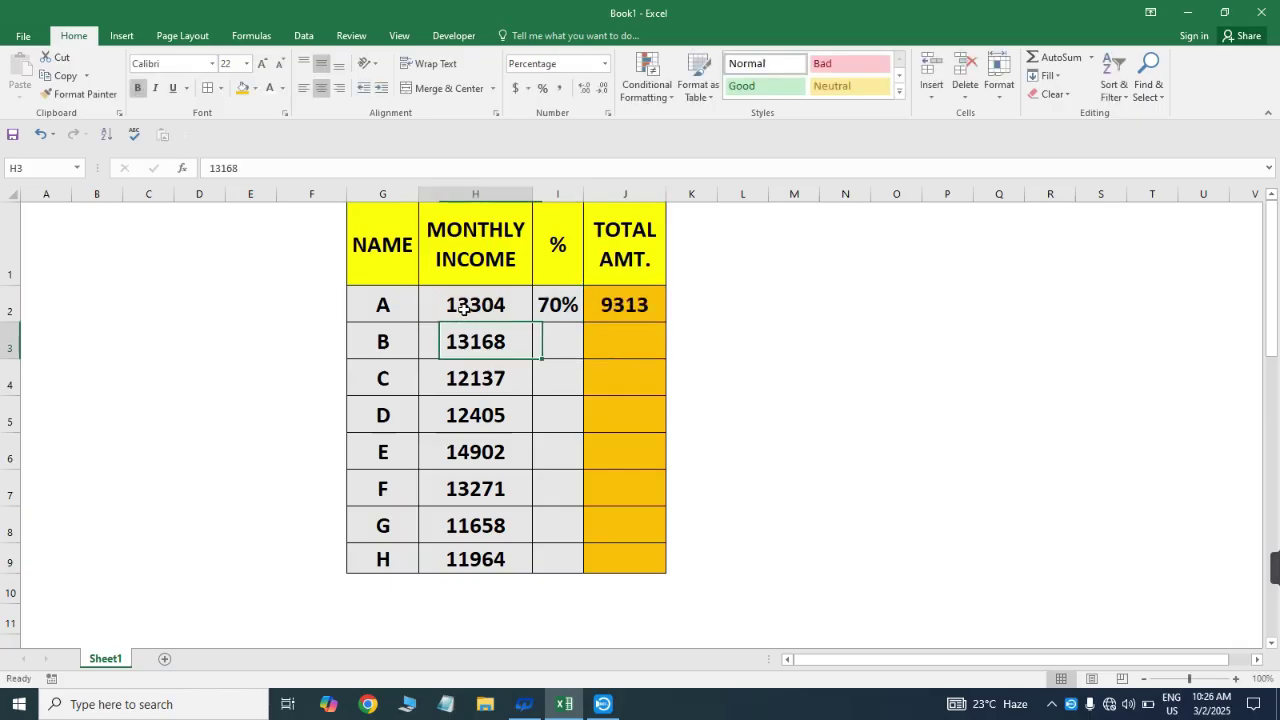
# - Fill the J2 formula down the TOTAL AMT. column through J9
pyautogui.hotkey('ctrl', 'Down')
pyautogui.press('Right')
pyautogui.press('Right')
pyautogui.hotkey('ctrl', 'shift', 'Up')
pyautogui.hotkey('ctrl', 'd')
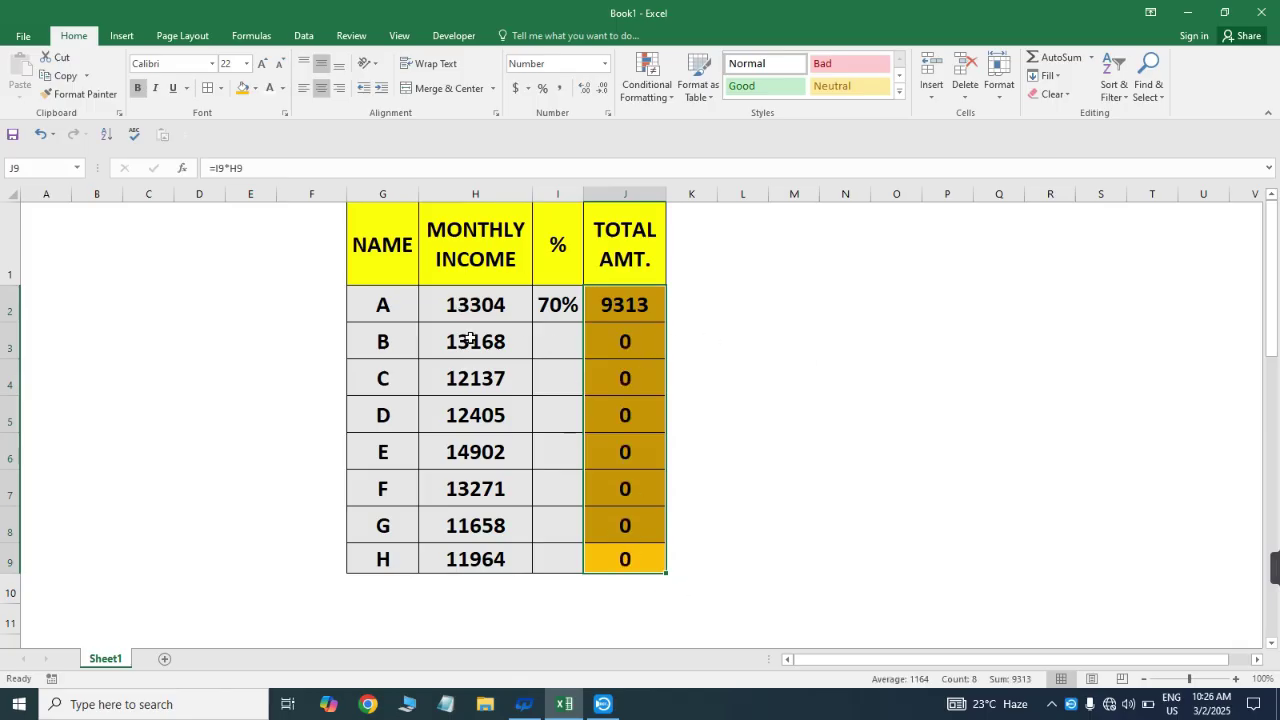
# - Check the empty percentage cells below I2 and clear the total amount formulas in J2:J9
pyautogui.click(470, 340)
pyautogui.click(546, 339)
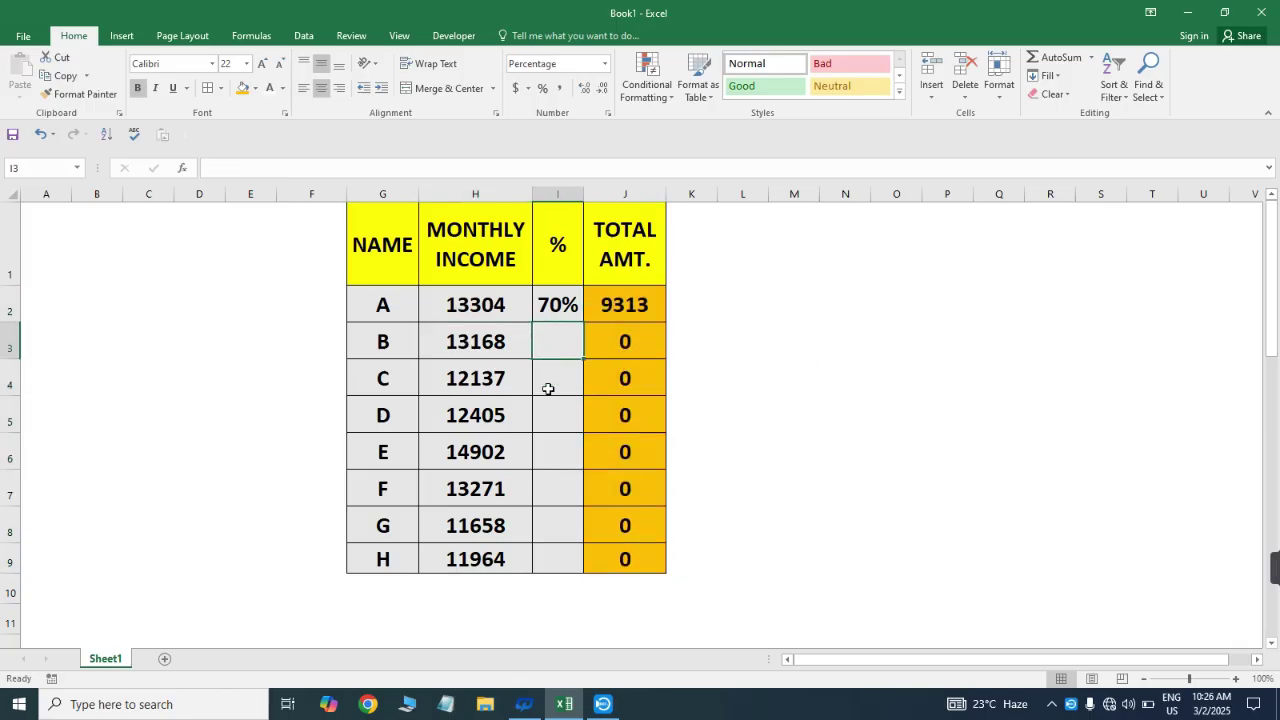
pyautogui.moveTo(557, 547); pyautogui.dragTo(566, 350)
pyautogui.click(626, 320)
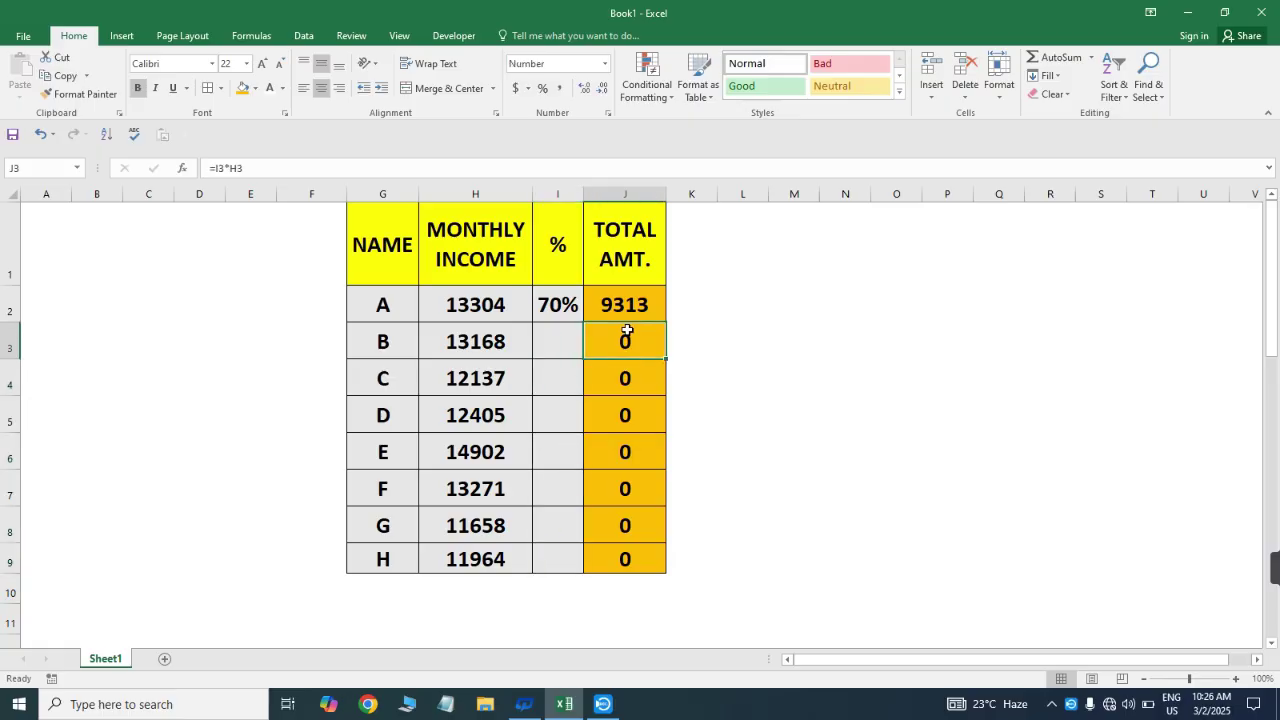
pyautogui.hotkey('ctrl', 'shift', 'Down')
pyautogui.press('Delete')
pyautogui.press('Right')
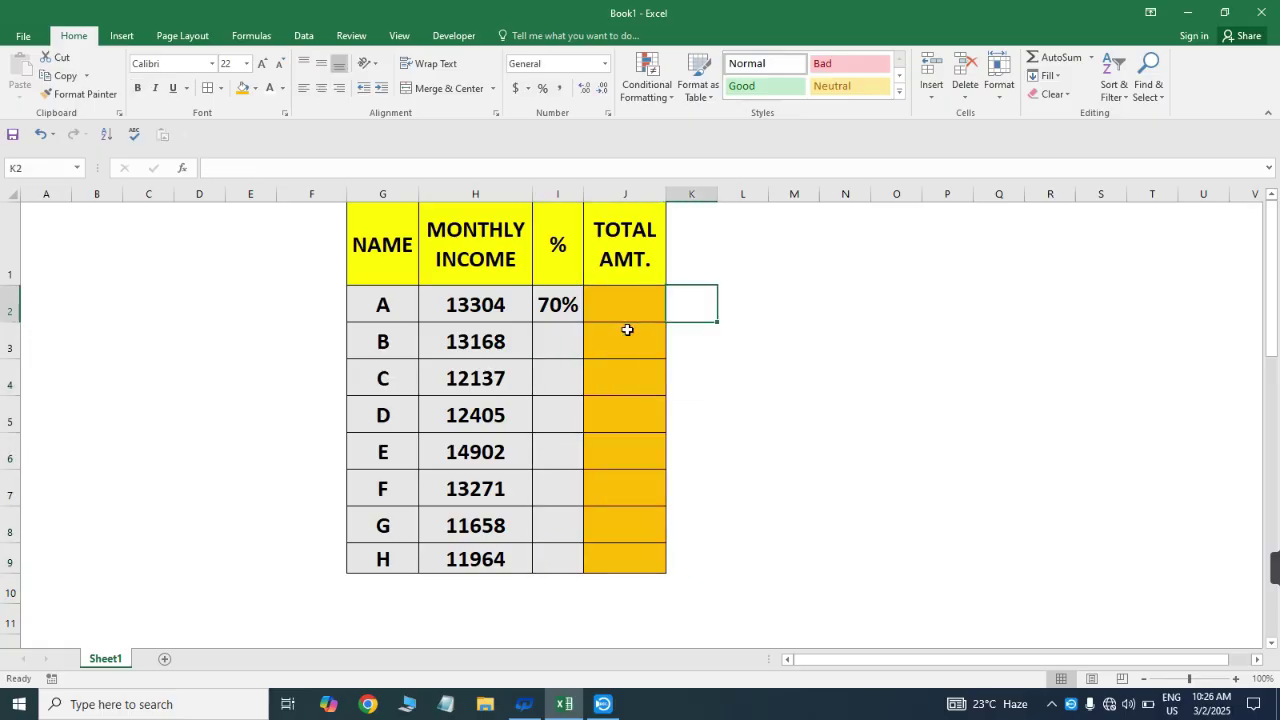
# - Enter =I$2*H2 in J2, locking the row of the percentage reference
pyautogui.press('Left')
pyautogui.write('=')
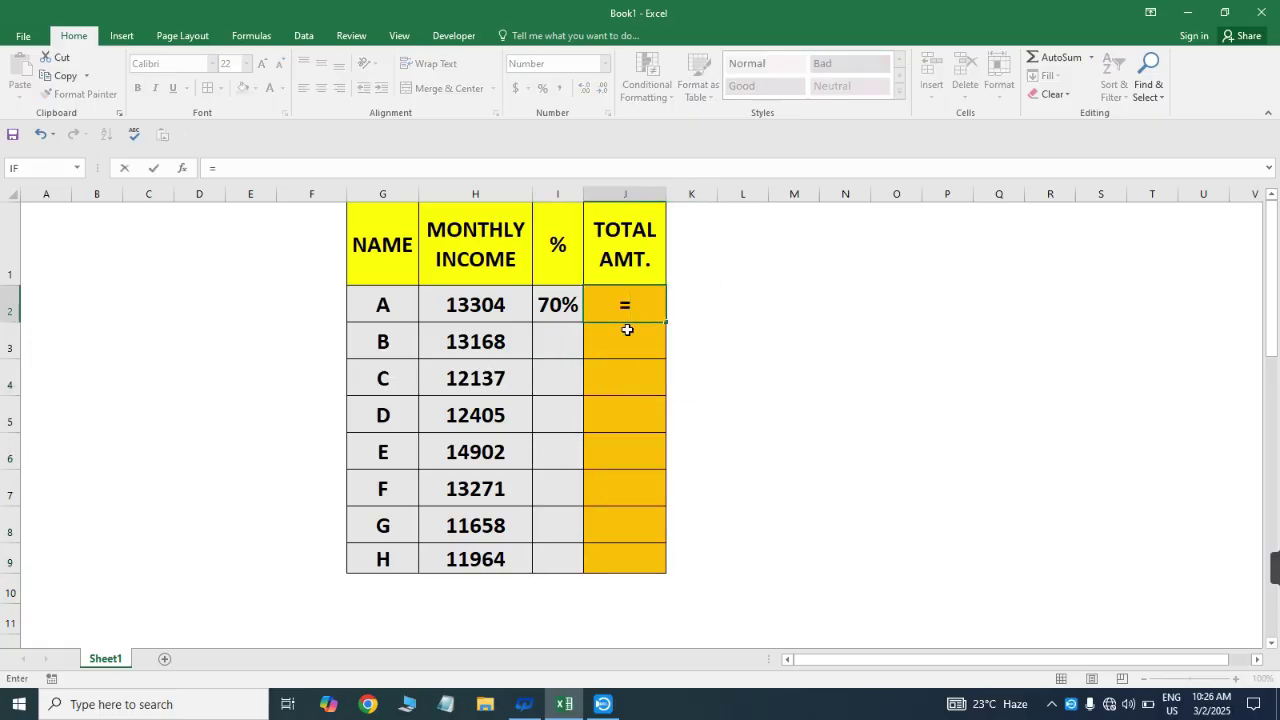
pyautogui.click(550, 305)
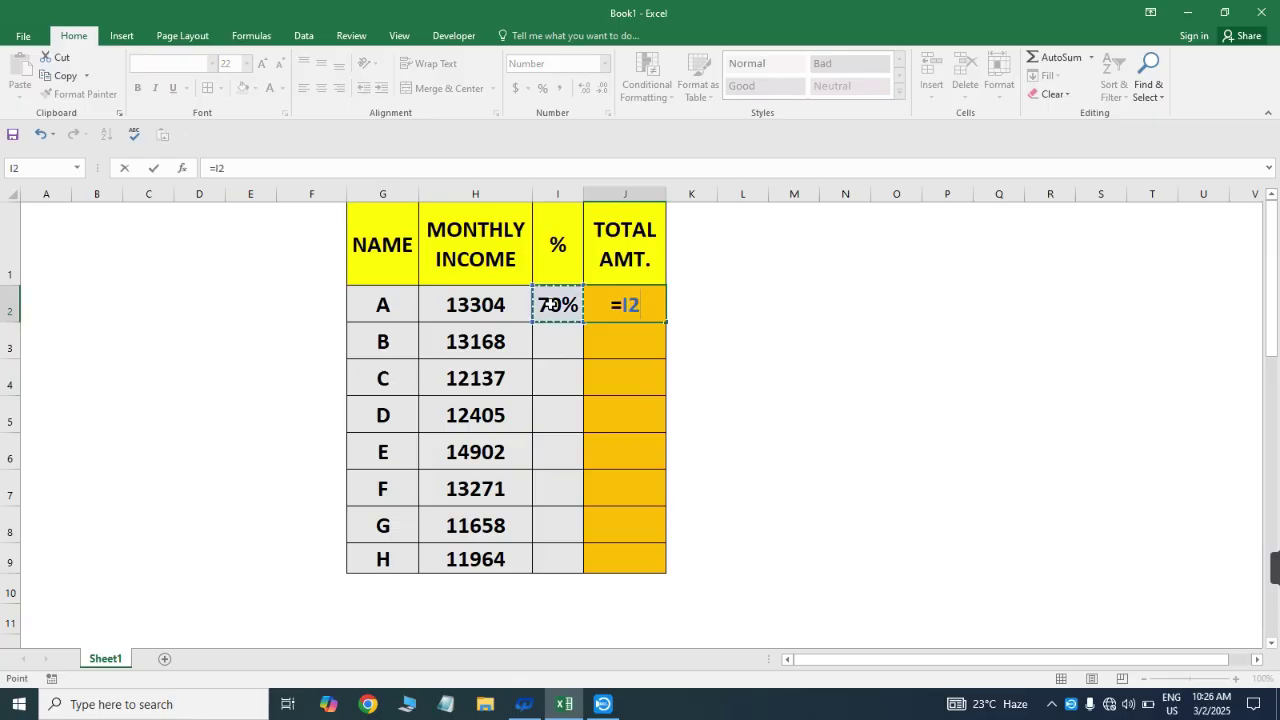
pyautogui.press('F4')
pyautogui.press('F4')
pyautogui.write('*')
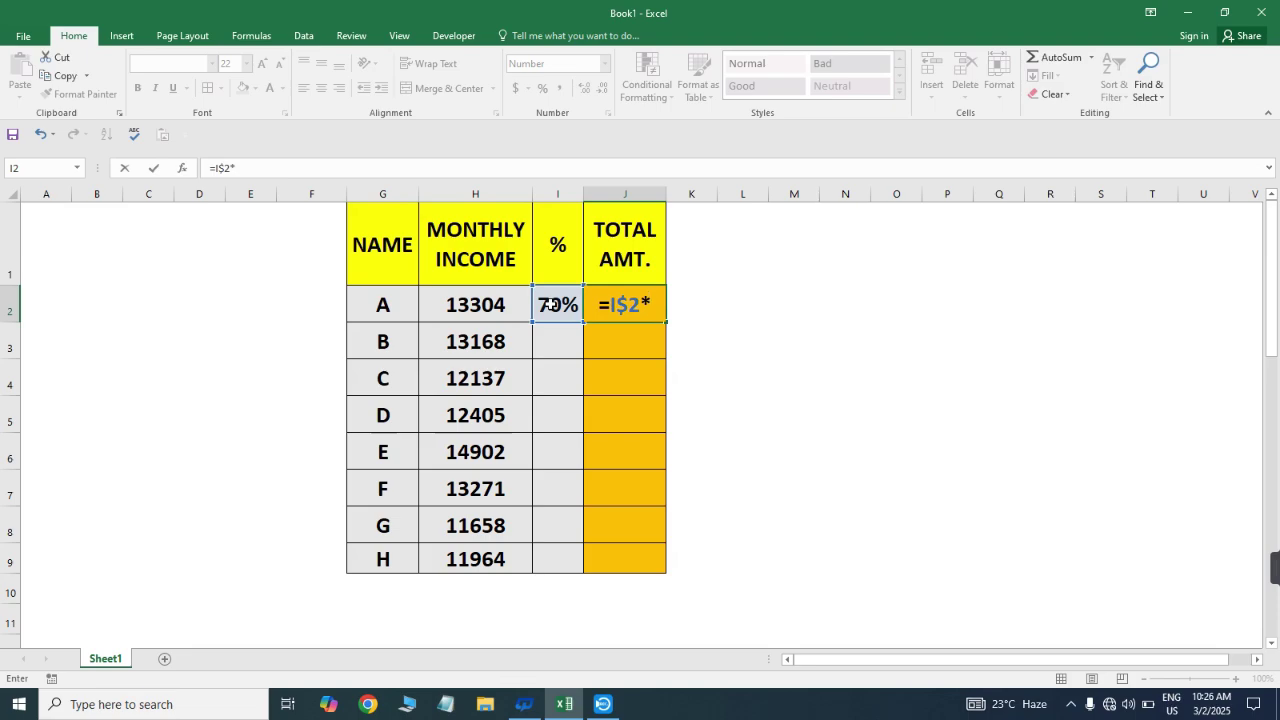
pyautogui.click(478, 305)
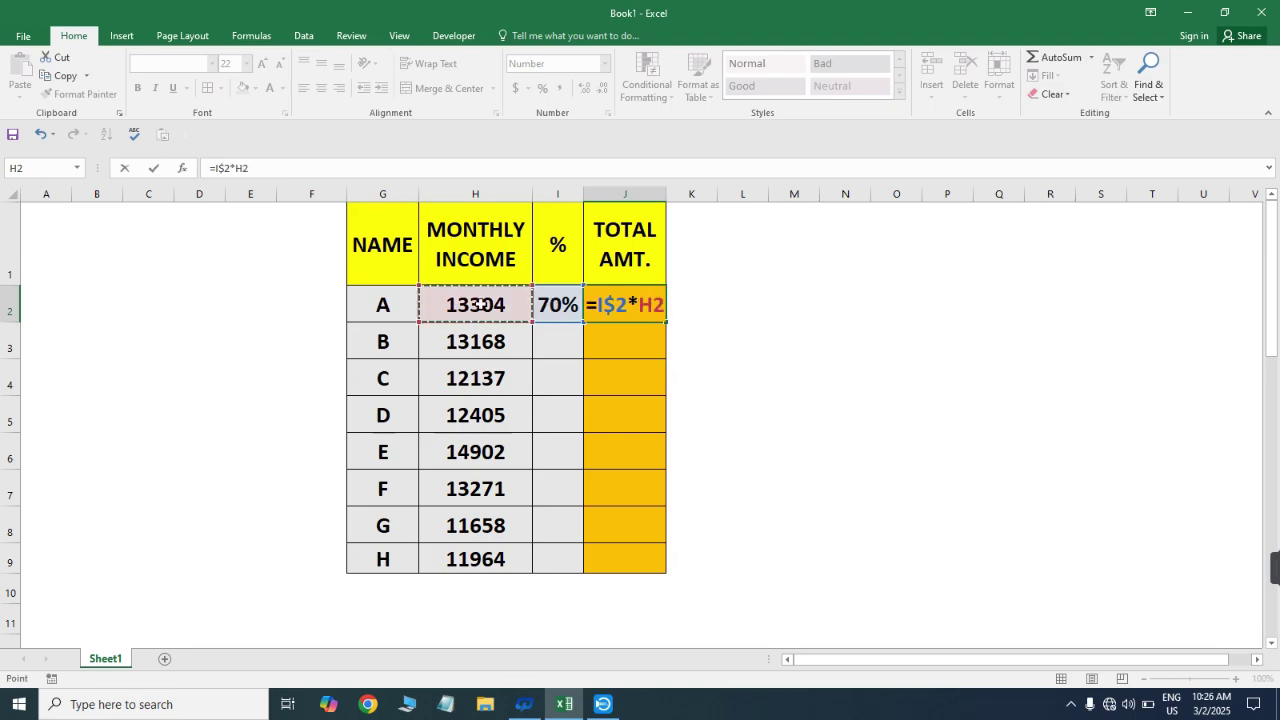
pyautogui.press('Return')
# - Fill the row-locked formula from J2 down the TOTAL AMT. column to J9
pyautogui.press('Left')
pyautogui.press('Left')
pyautogui.hotkey('ctrl', 'Down')
pyautogui.press('Right')
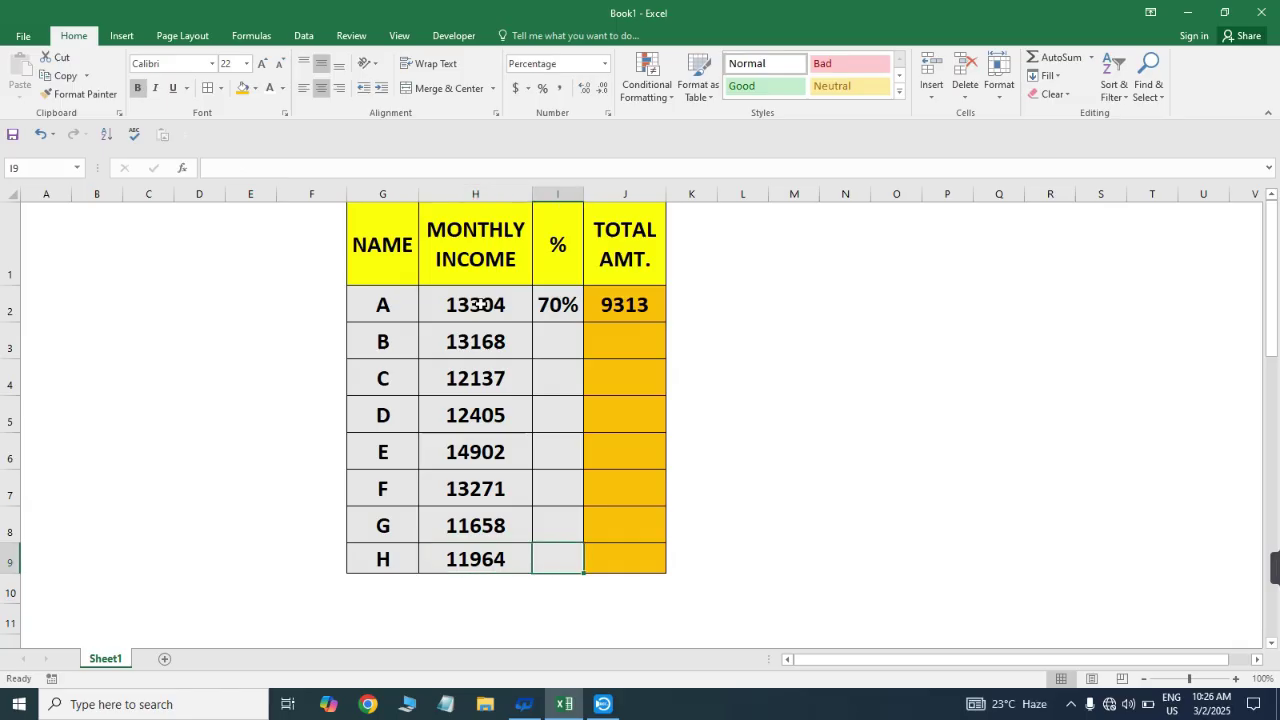
pyautogui.press('Right')
pyautogui.hotkey('ctrl', 'shift', 'Up')
pyautogui.hotkey('ctrl', 'd')
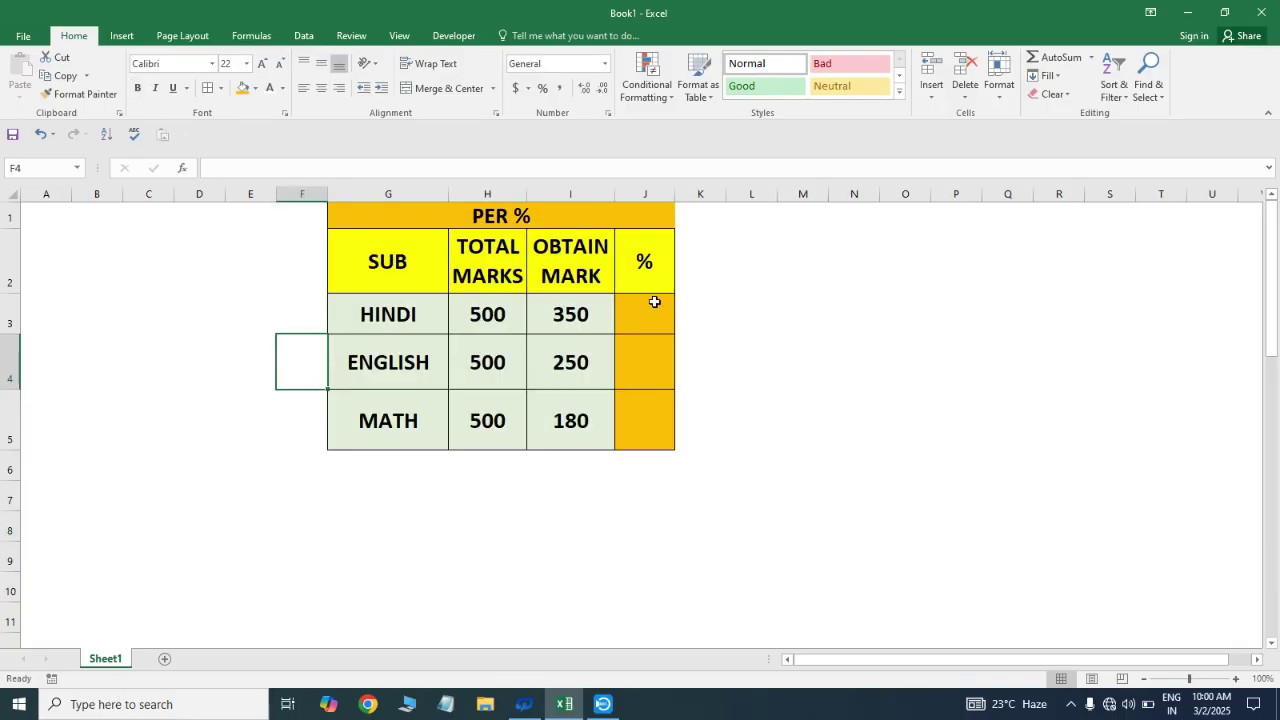
# - Examine the subject, total marks, obtained marks and percentage cells of the PER % table
pyautogui.click(655, 305)
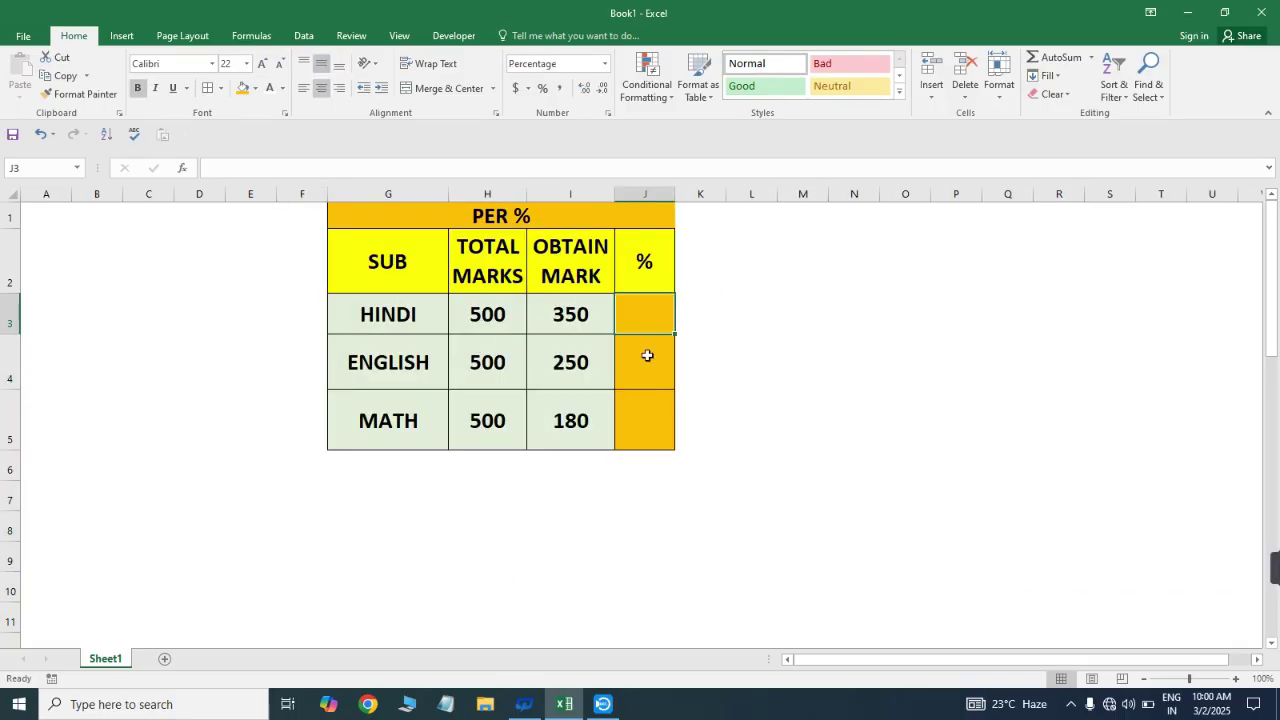
pyautogui.moveTo(389, 261); pyautogui.dragTo(398, 420)
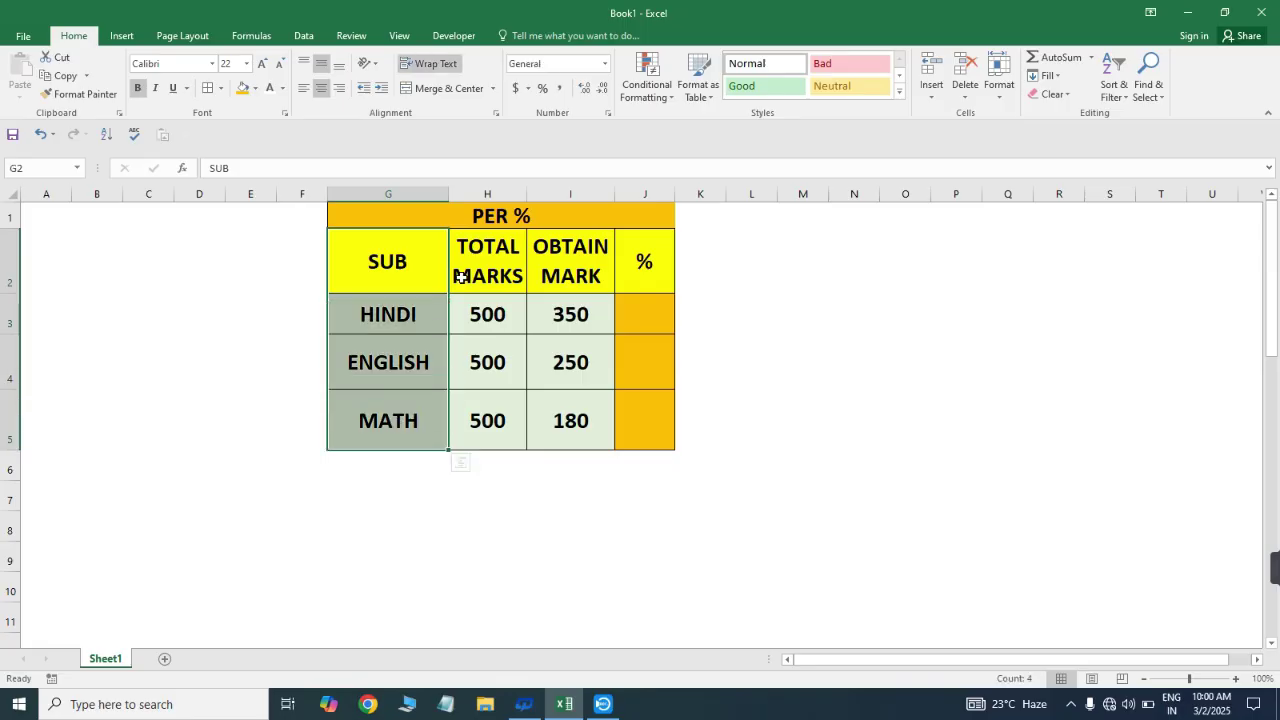
pyautogui.moveTo(465, 258); pyautogui.dragTo(486, 428)
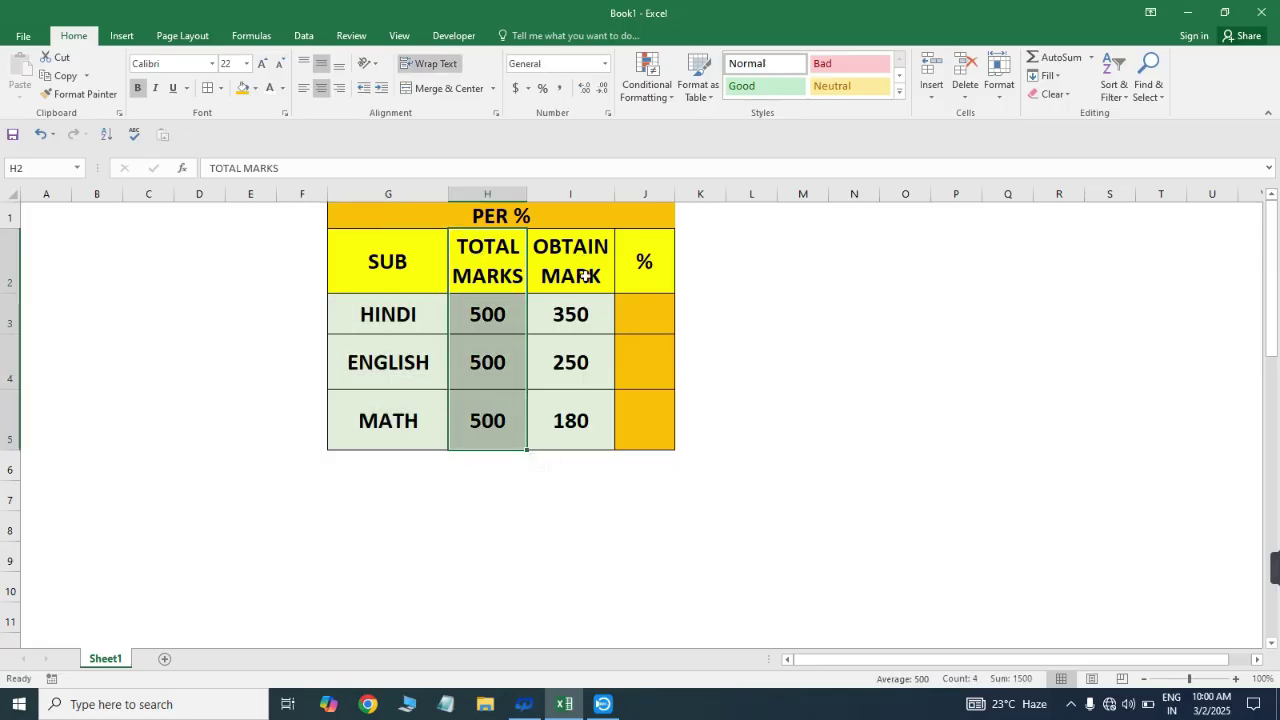
pyautogui.click(650, 315)
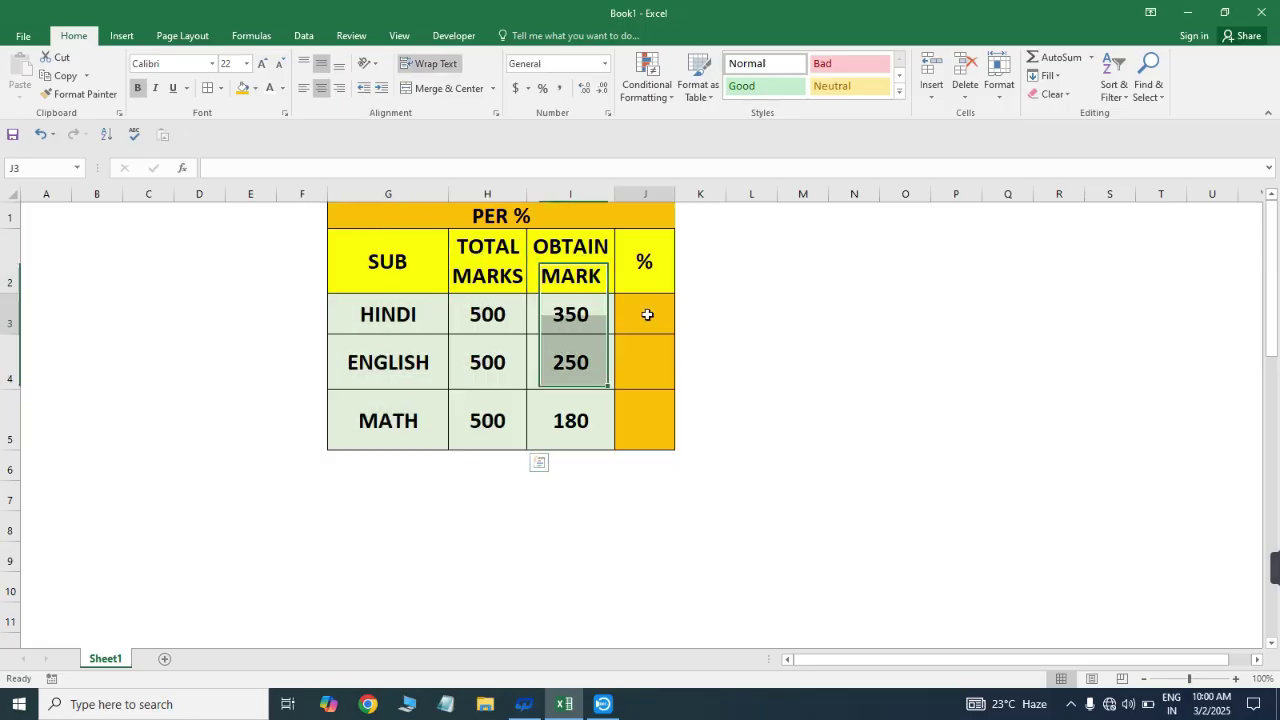
pyautogui.click(498, 317)
pyautogui.click(560, 318)
pyautogui.click(632, 316)
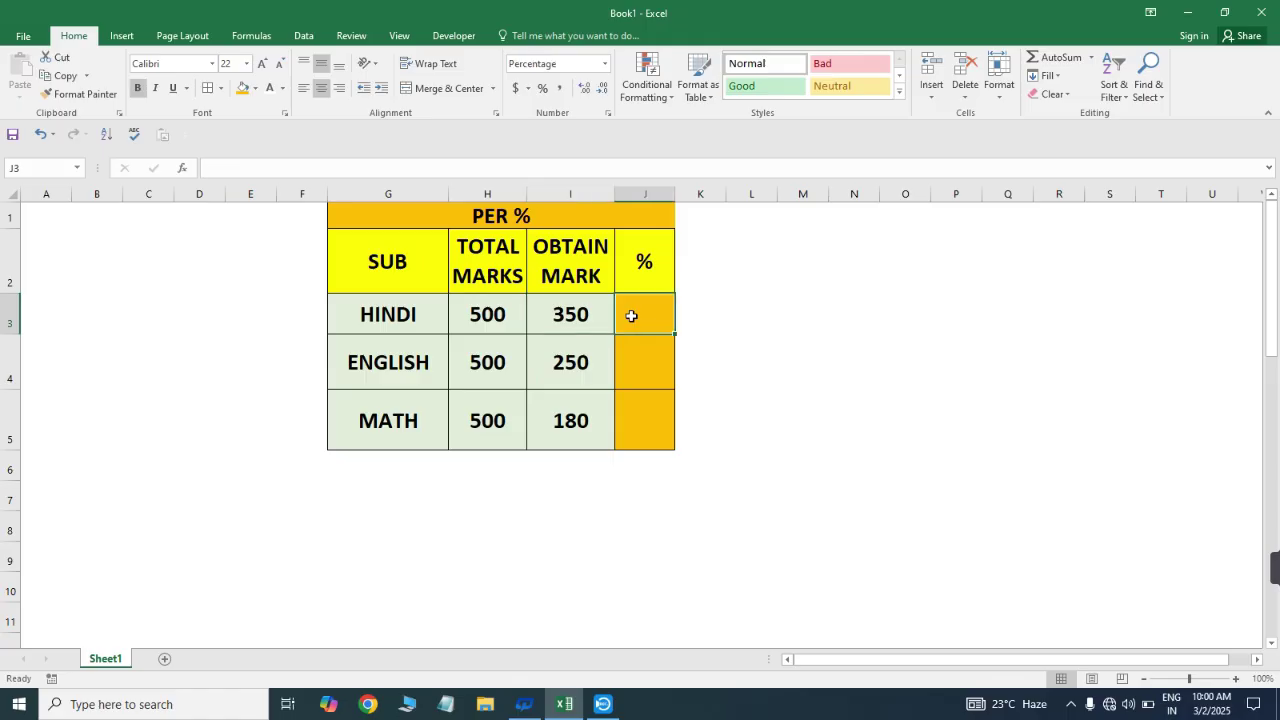
pyautogui.click(478, 366)
pyautogui.click(553, 383)
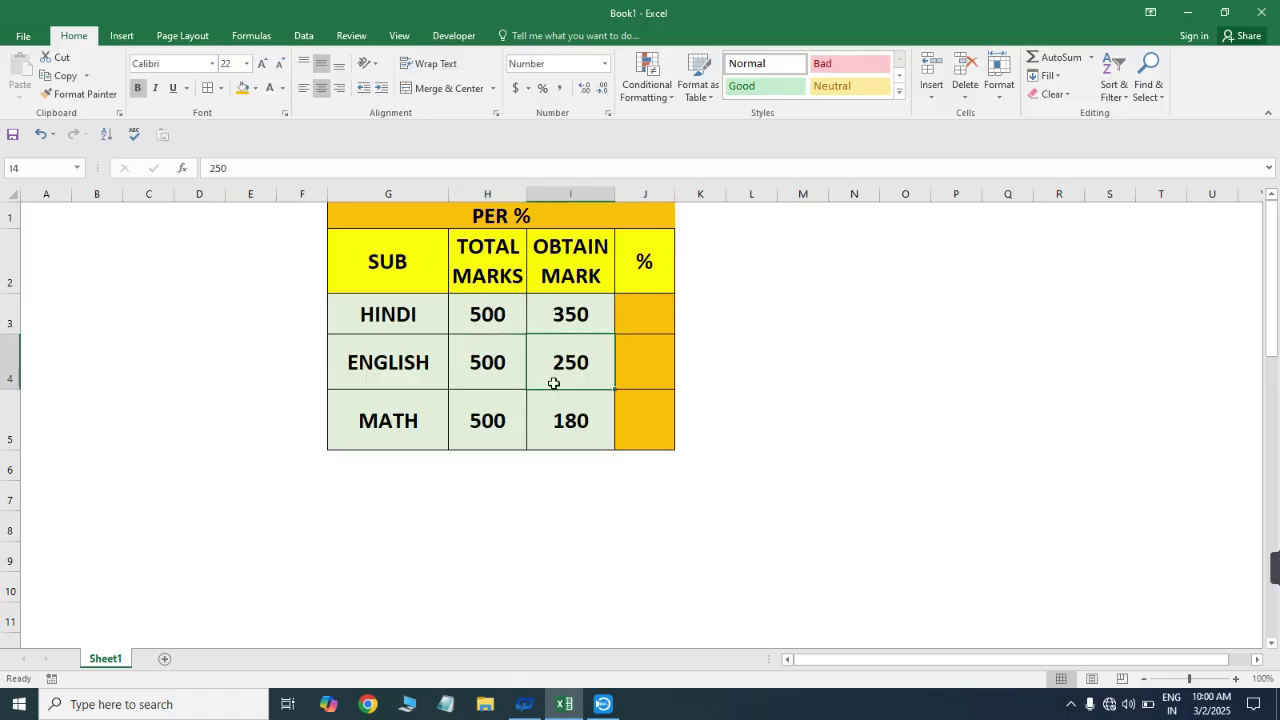
pyautogui.click(621, 373)
# - Enter =I3/H3 in J3 to calculate the HINDI percentage from obtained and total marks
pyautogui.click(642, 309)
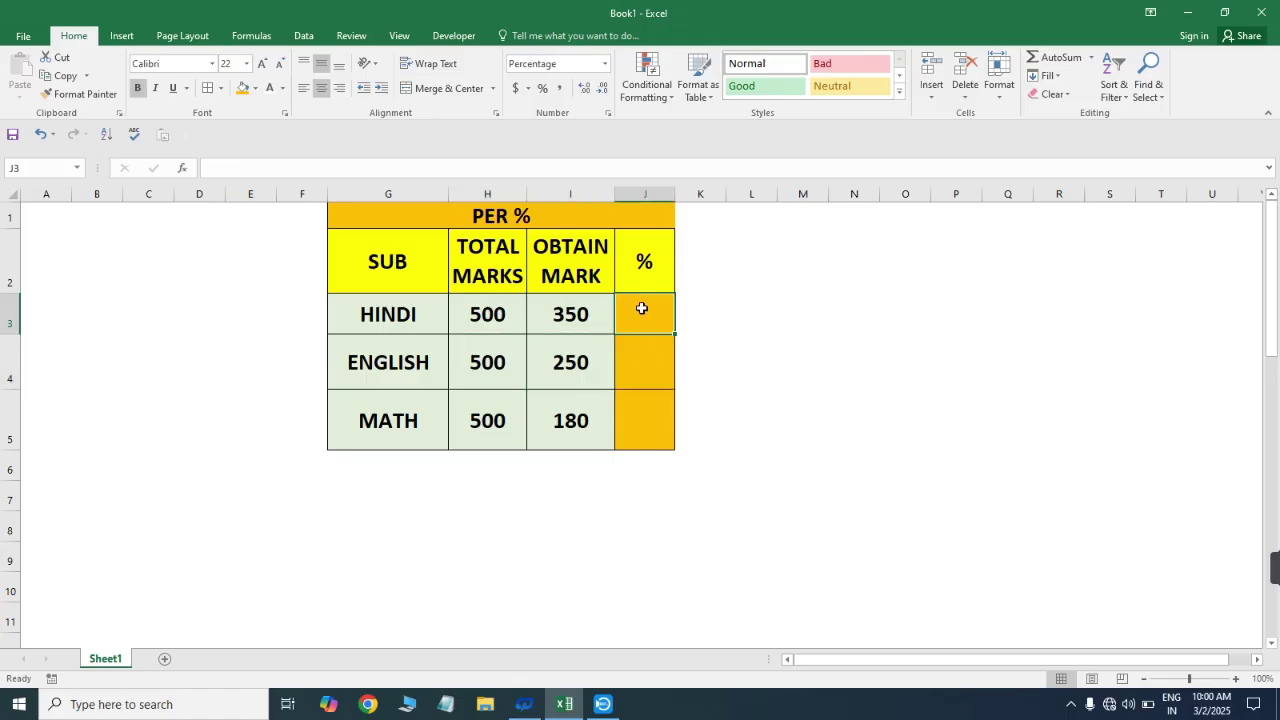
pyautogui.write('=')
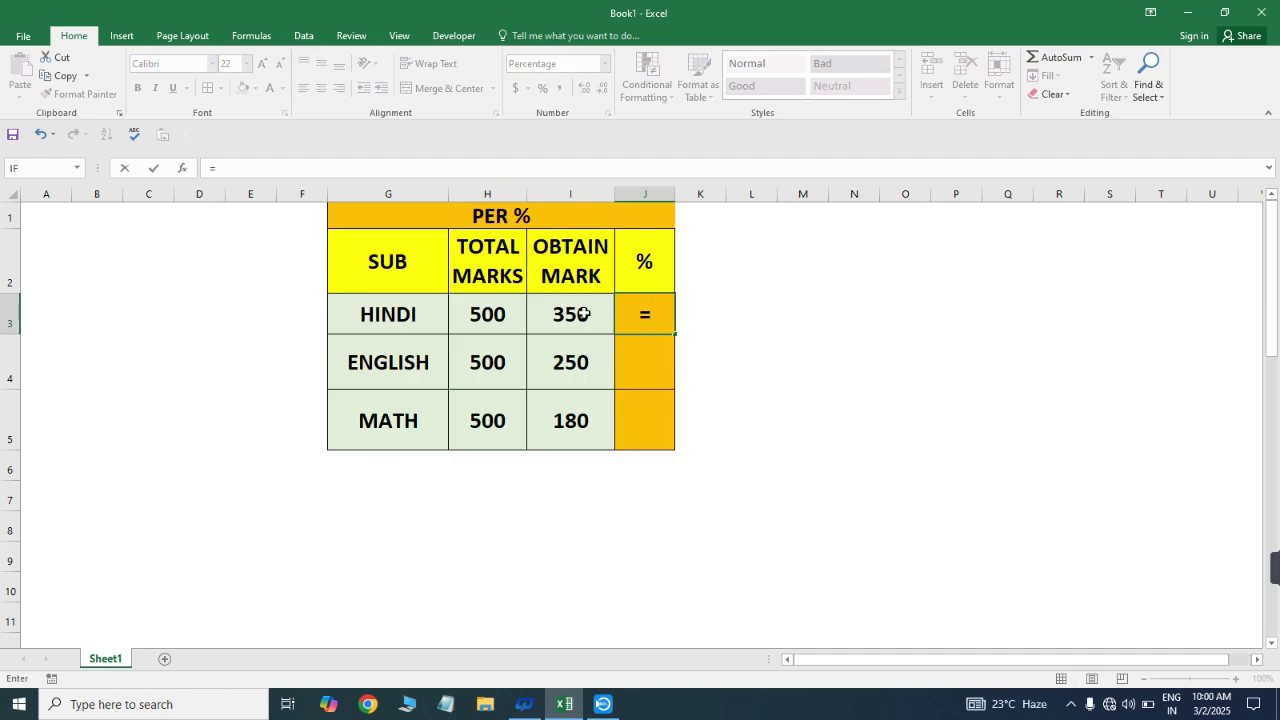
pyautogui.click(583, 314)
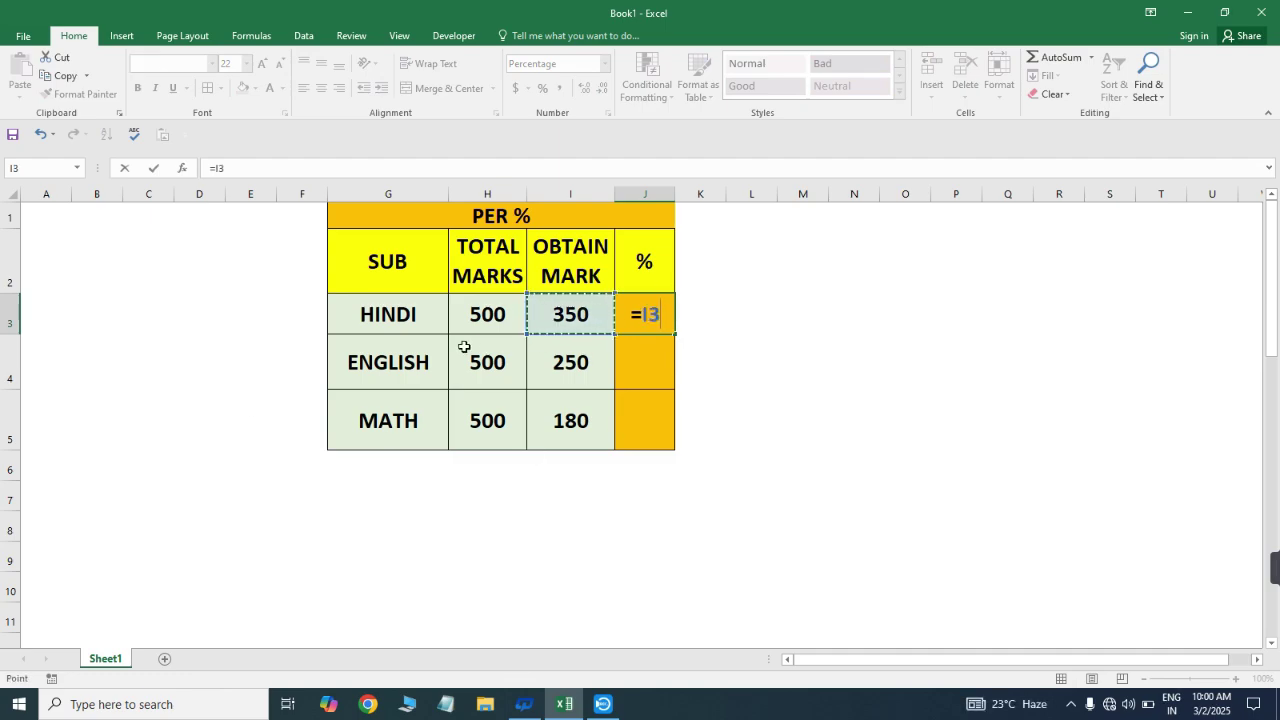
pyautogui.write('/')
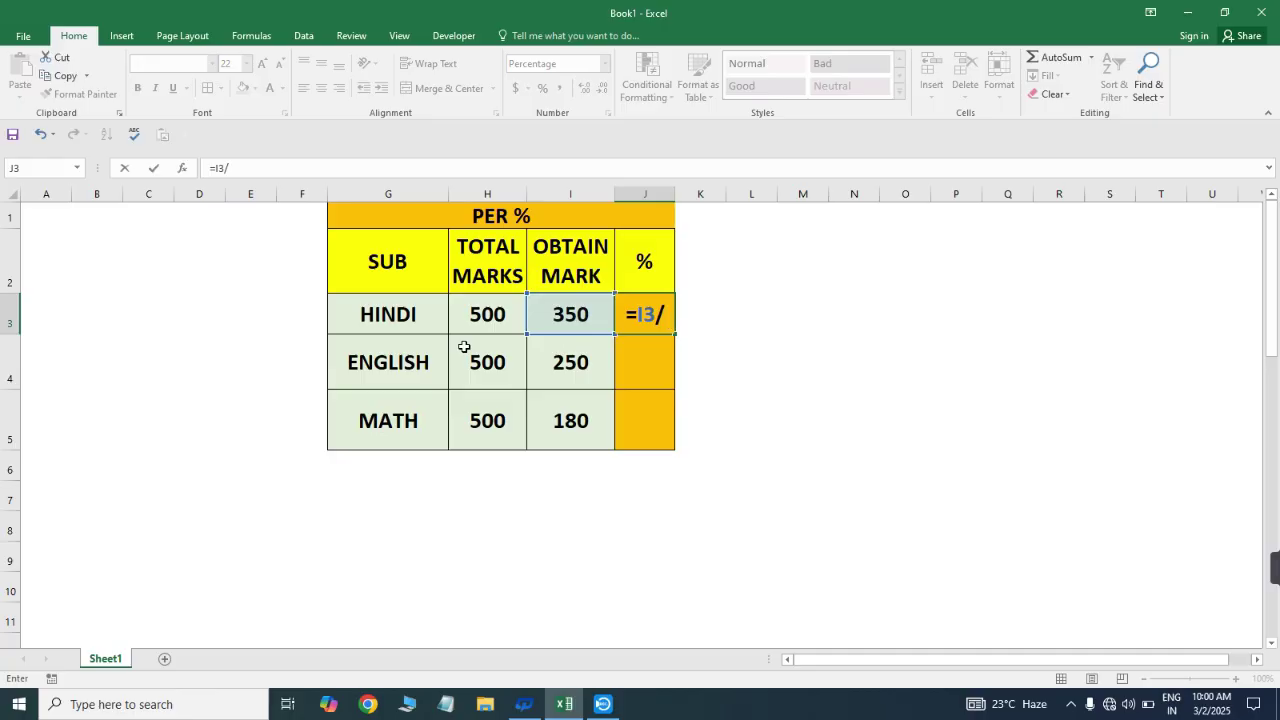
pyautogui.click(478, 317)
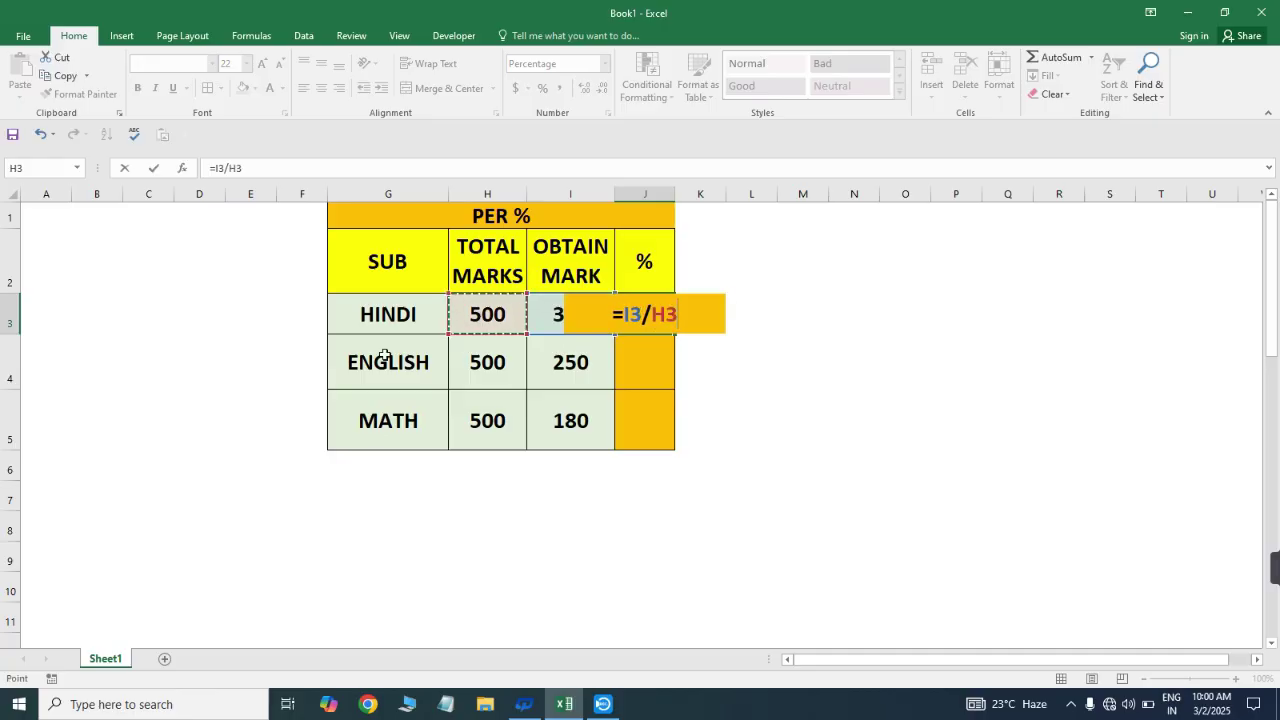
pyautogui.press('Return')
# - Fill the percentage formula from J3 down to the ENGLISH and MATH rows
pyautogui.press('Down')
pyautogui.hotkey('shift', 'Up')
pyautogui.hotkey('shift', 'Up')
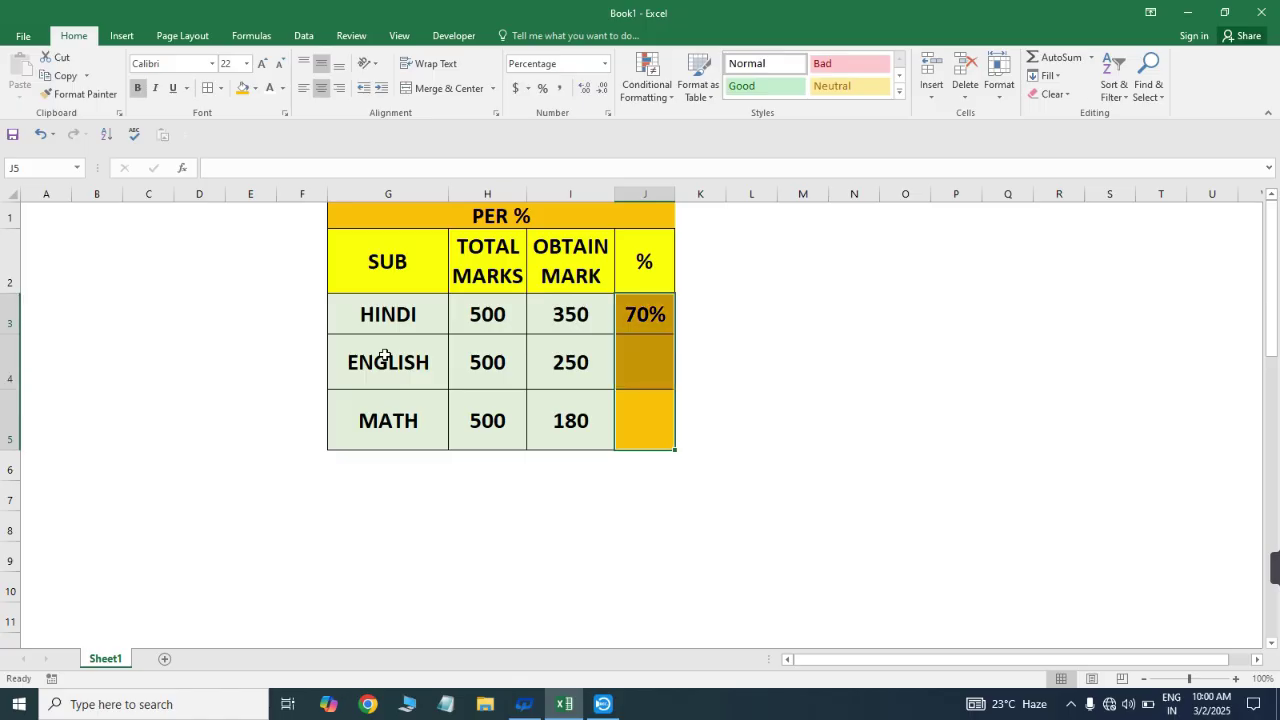
pyautogui.hotkey('ctrl', 'd')
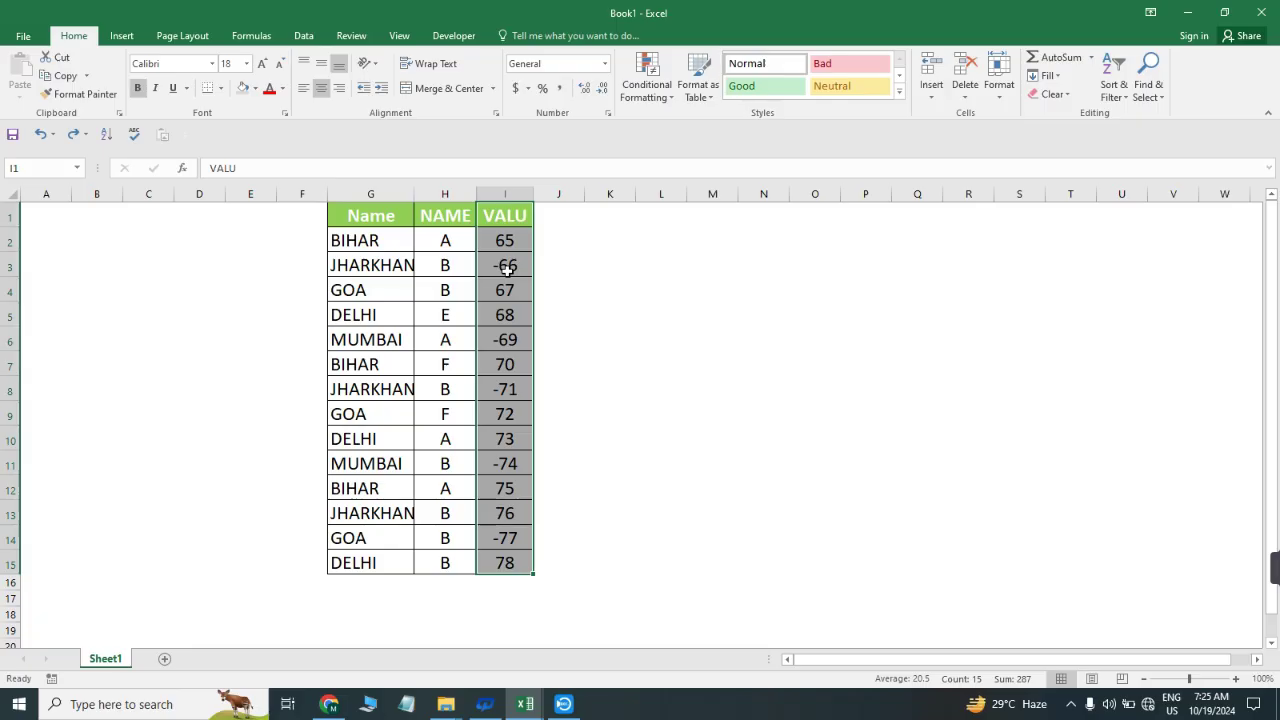
# - Apply the custom number format [color10]0;[color3]-0; to the selected VALU column I1:I15
pyautogui.hotkey('ctrl', '1')
pyautogui.click(432, 480)
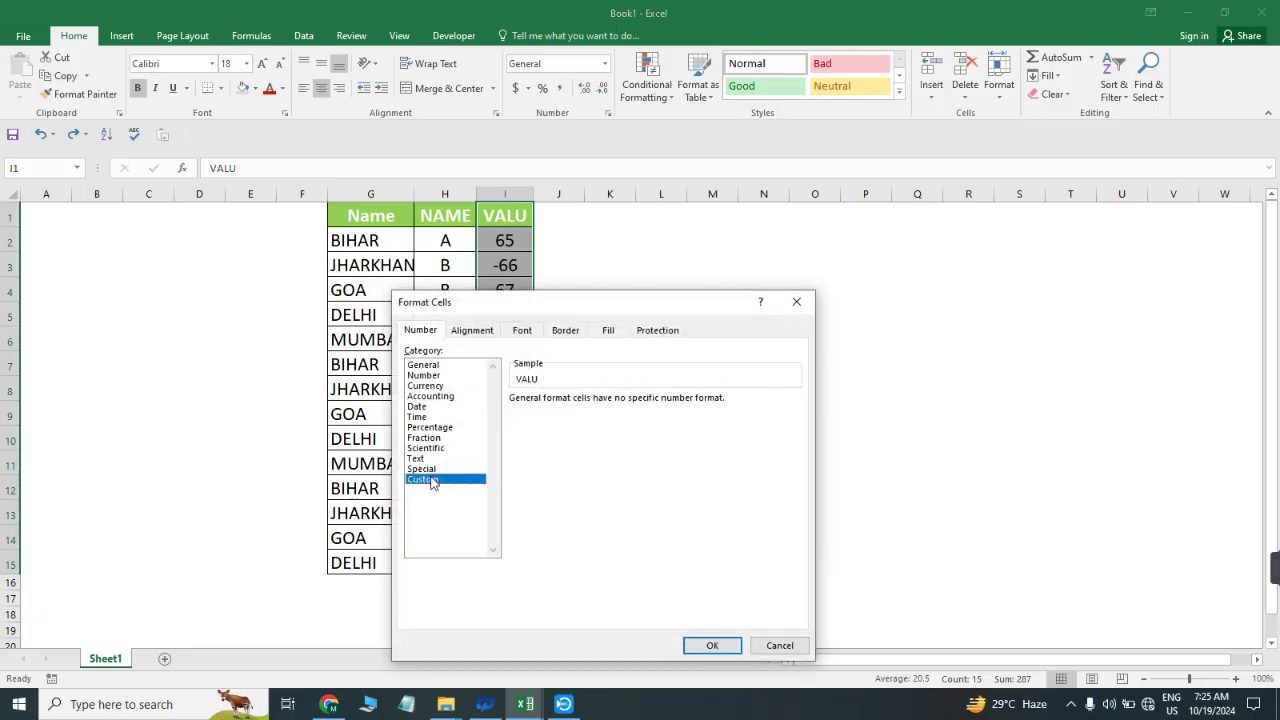
pyautogui.doubleClick(569, 410)
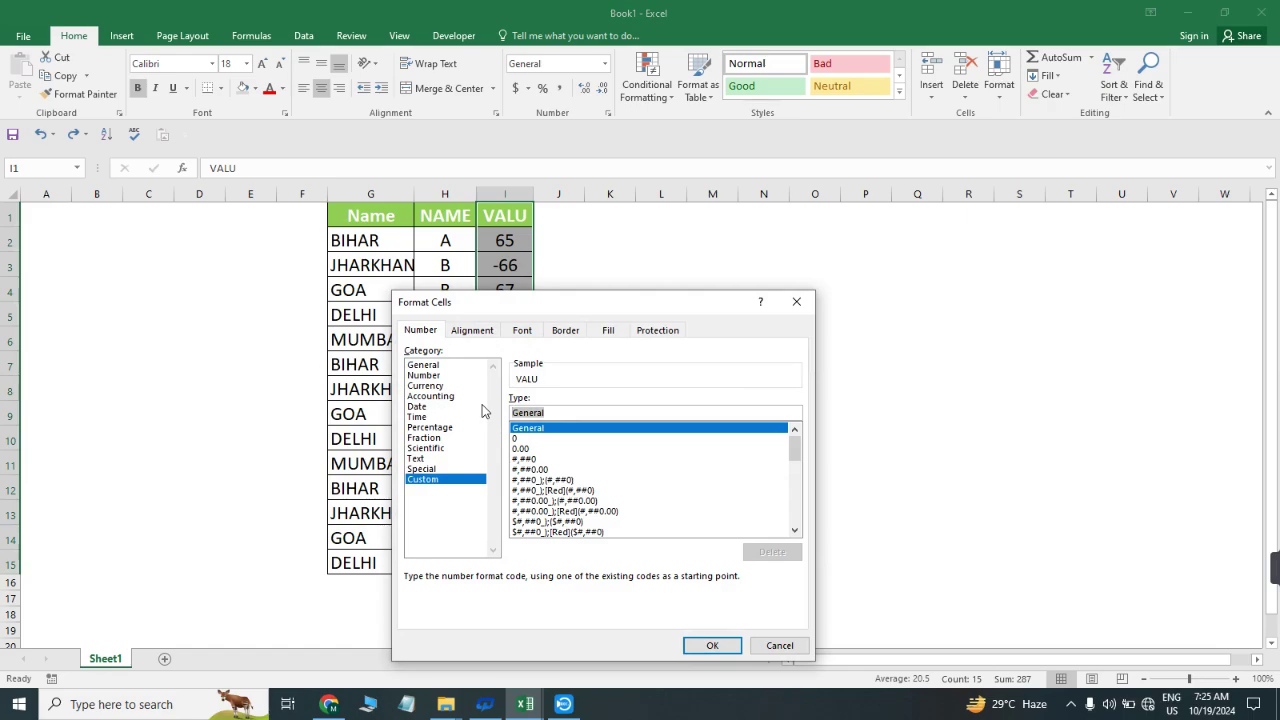
pyautogui.write('[')
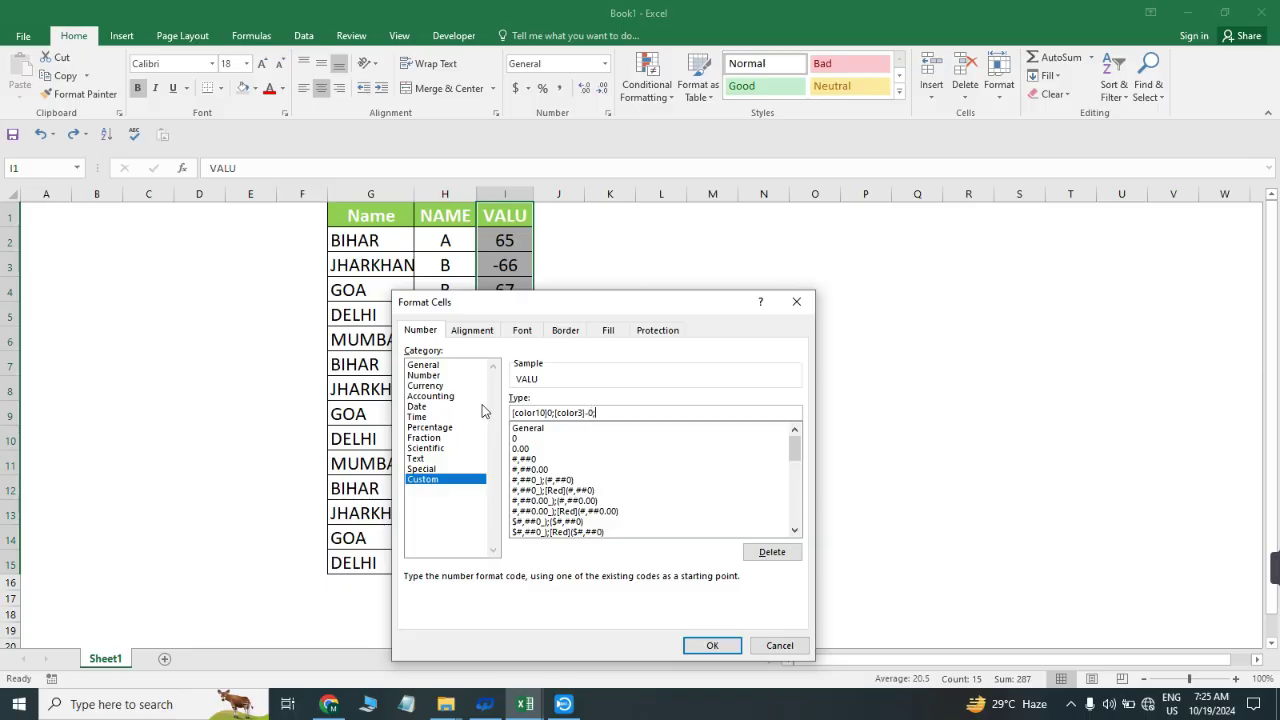
pyautogui.press('Return')
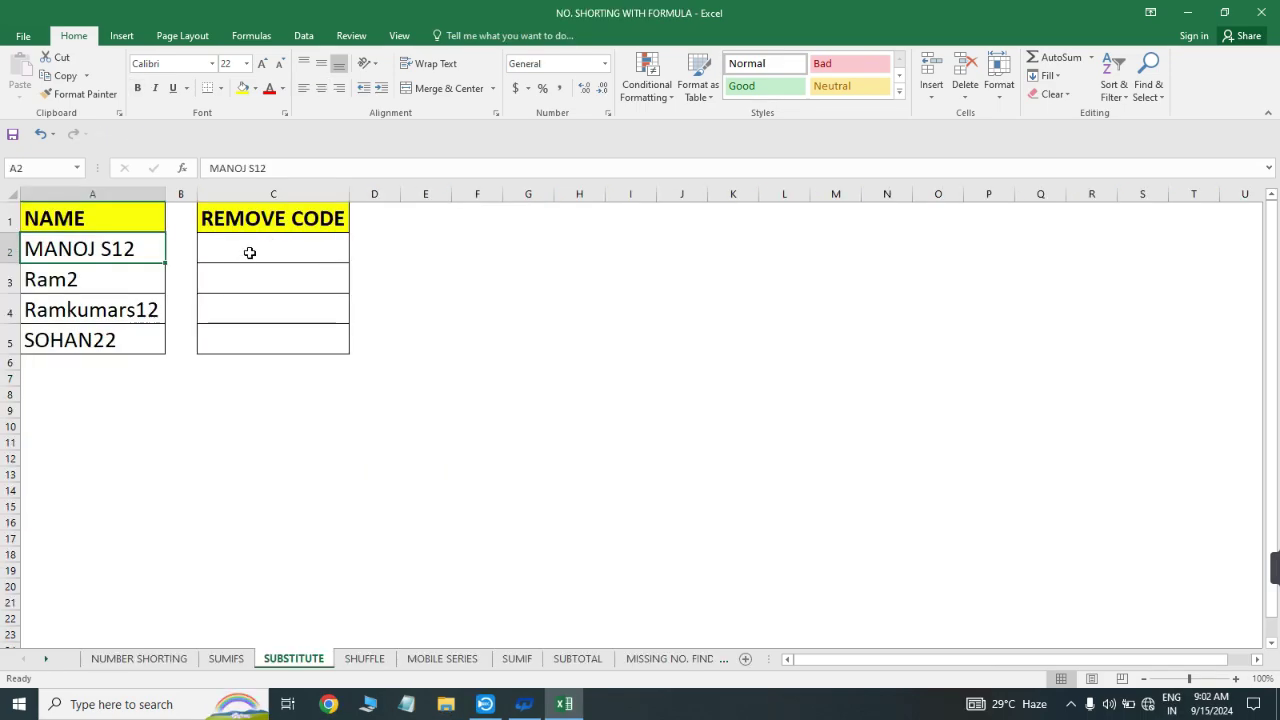
# - Enter =SUBSTITUTE(A2,"1","") in C2 of the REMOVE CODE column to strip the digit 1 from the first name
pyautogui.moveTo(254, 250); pyautogui.dragTo(268, 352)
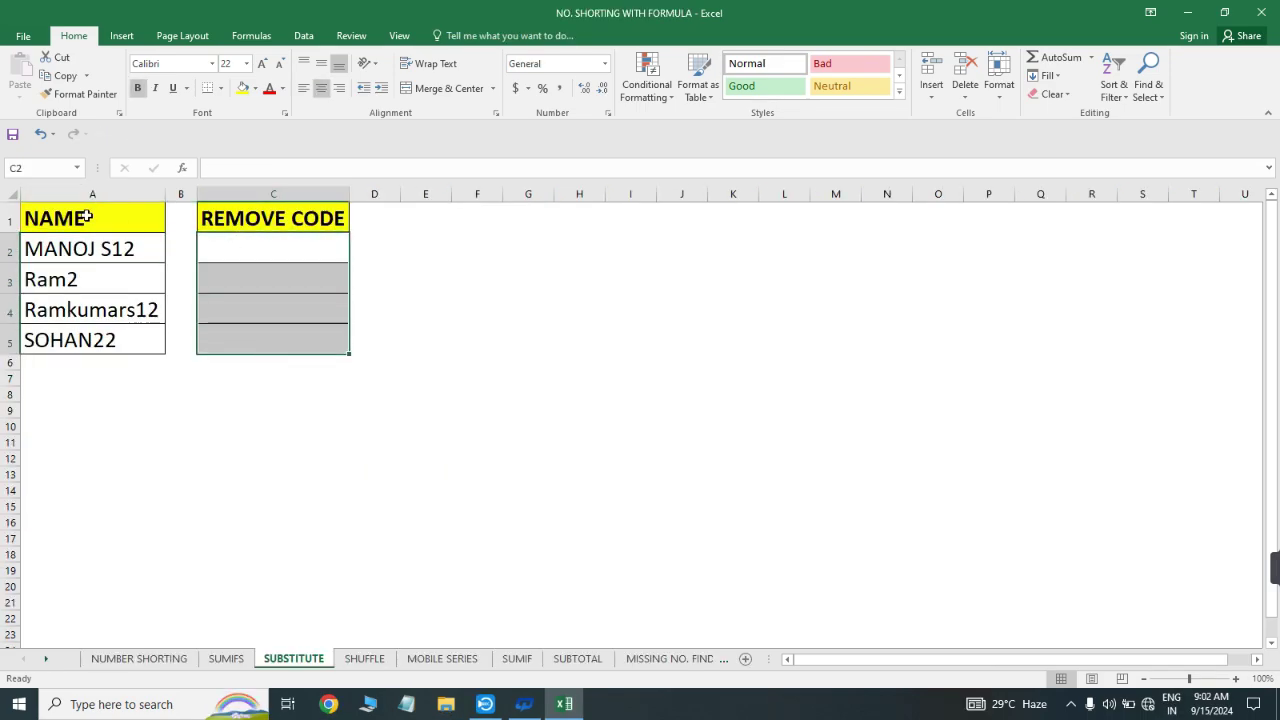
pyautogui.click(248, 244)
pyautogui.write('=SUBSTITUTE(')
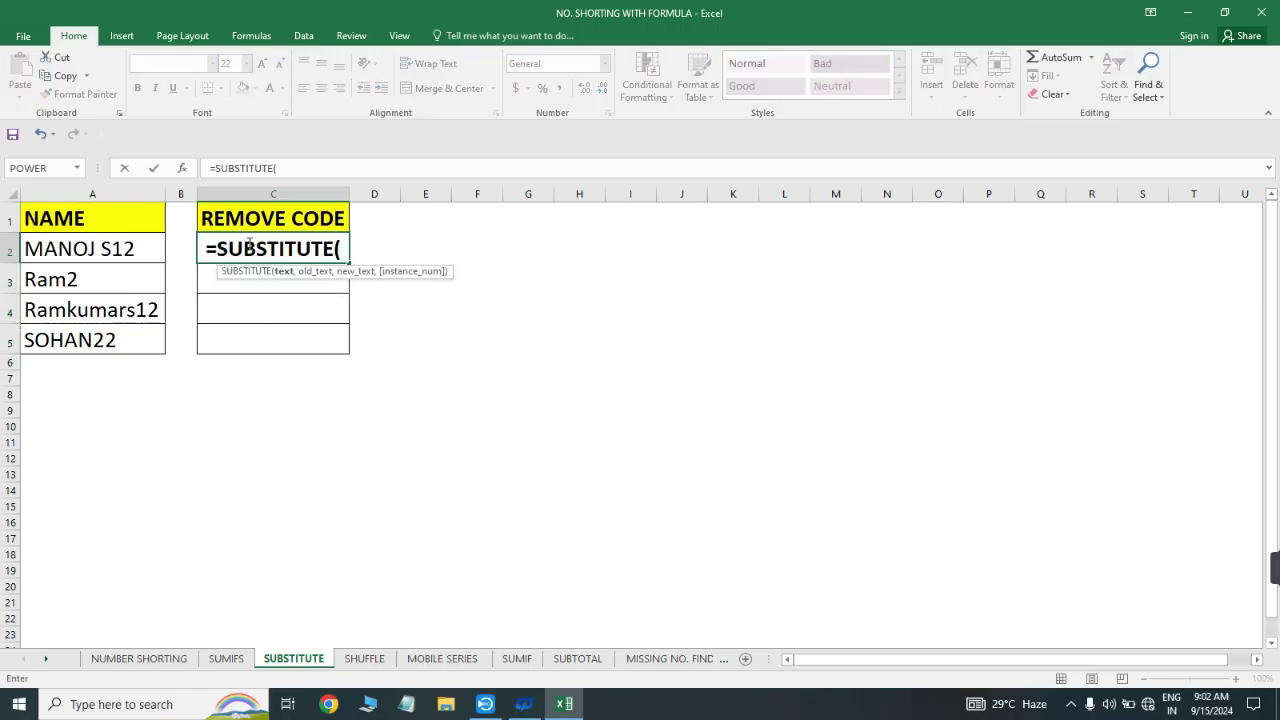
pyautogui.click(111, 248)
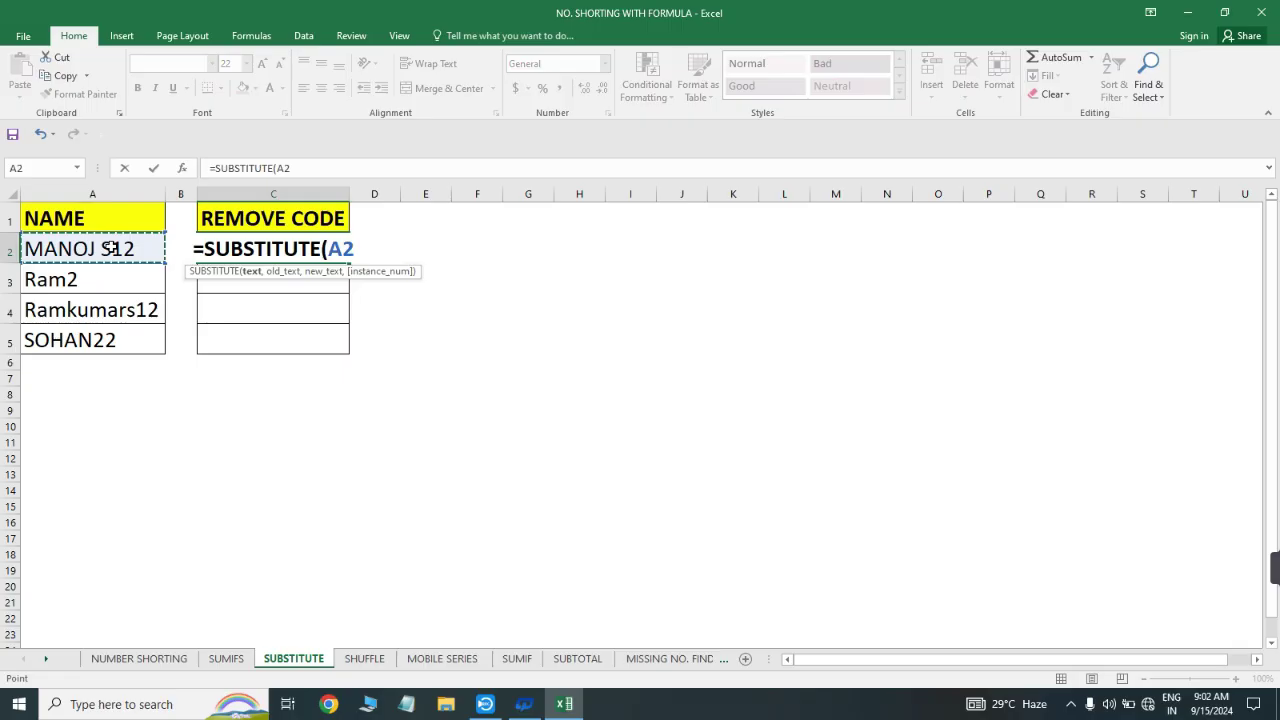
pyautogui.write(',"1')
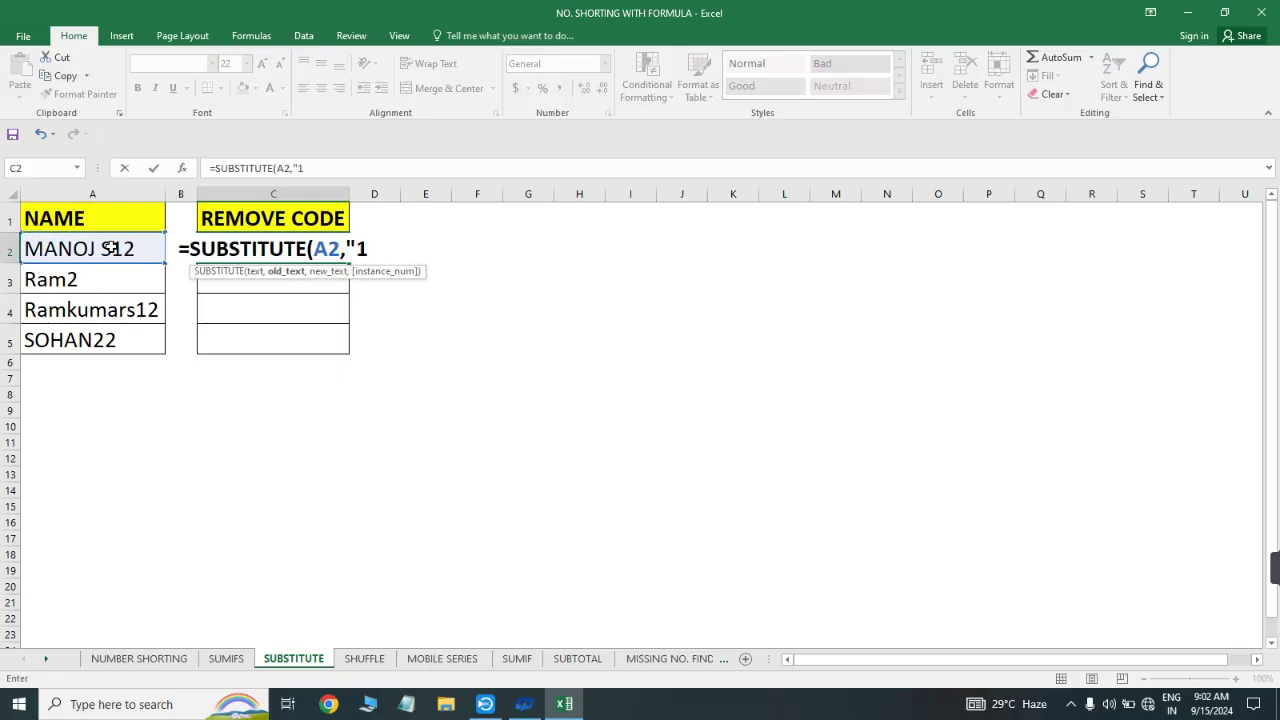
pyautogui.write('"')
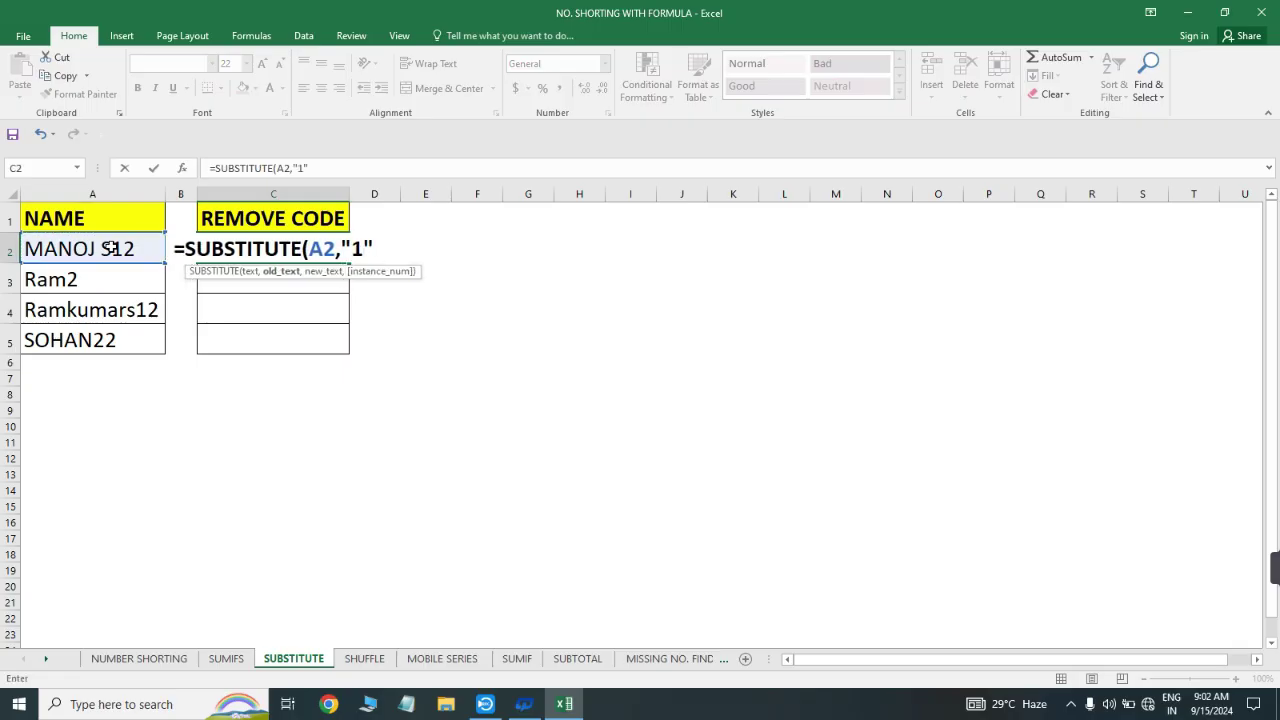
pyautogui.write(',""')
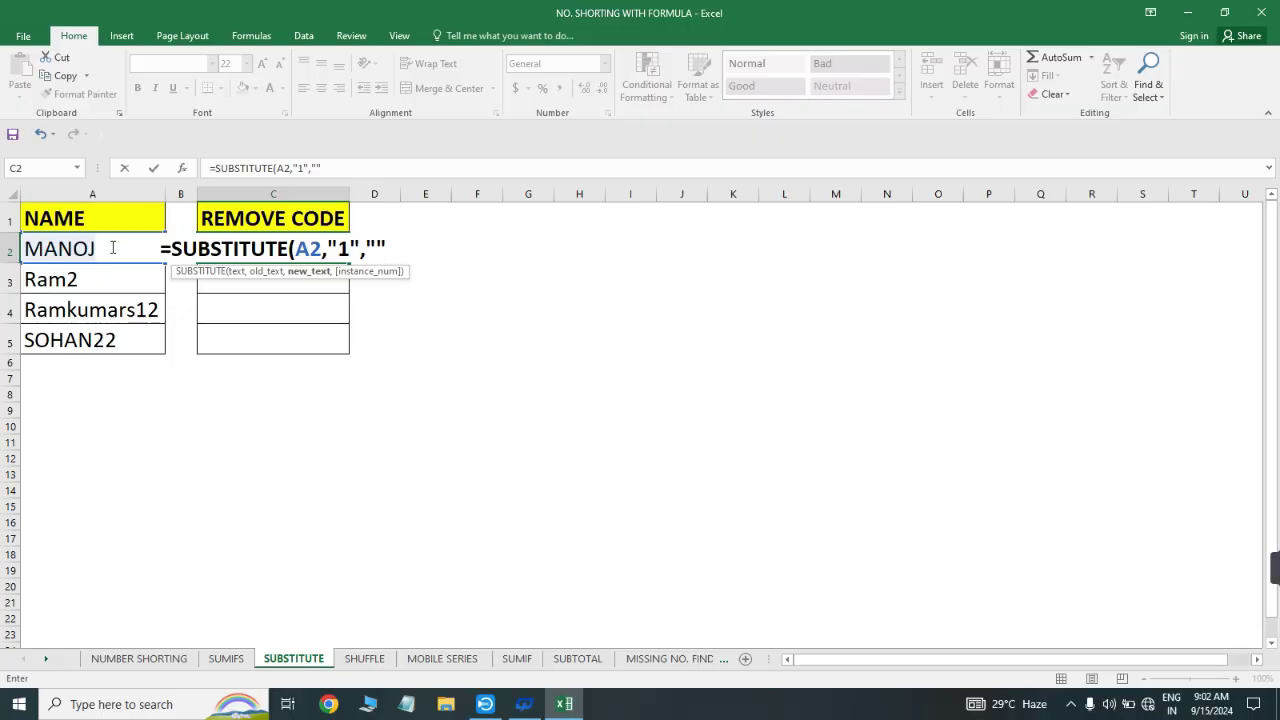
pyautogui.write(')')
pyautogui.press('Return')
# - Nest the C2 formula in a second SUBSTITUTE that removes the digit 2: =SUBSTITUTE(SUBSTITUTE(A2,"1",""),"2","")
pyautogui.press('Up')
pyautogui.press('F2')
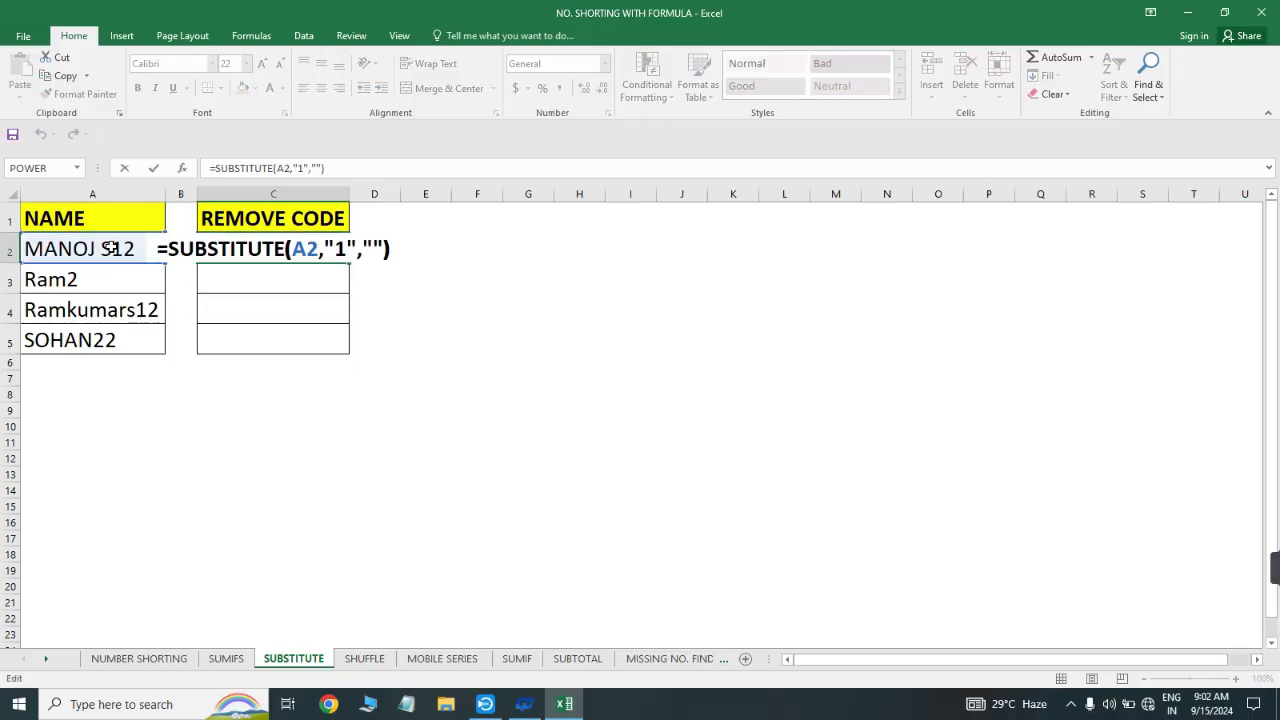
pyautogui.press('Left')
pyautogui.press('Left')
pyautogui.press('Left')
pyautogui.press('Left')
pyautogui.press('Left')
pyautogui.press('Left')
pyautogui.press('Left')
pyautogui.press('Left')
pyautogui.press('Left')
pyautogui.press('Left')
pyautogui.press('Left')
pyautogui.press('Left')
pyautogui.press('Left')
pyautogui.press('Left')
pyautogui.press('Left')
pyautogui.press('Left')
pyautogui.write('SUB')
pyautogui.press('Tab')
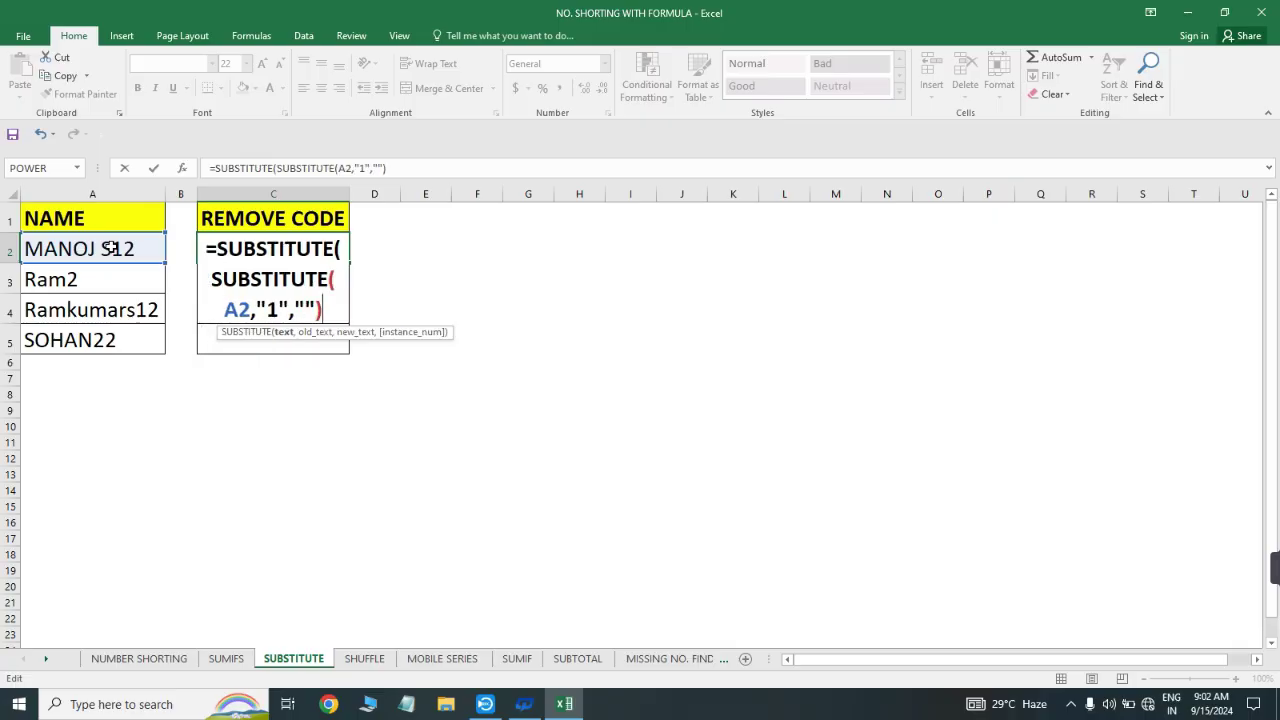
pyautogui.write(',')
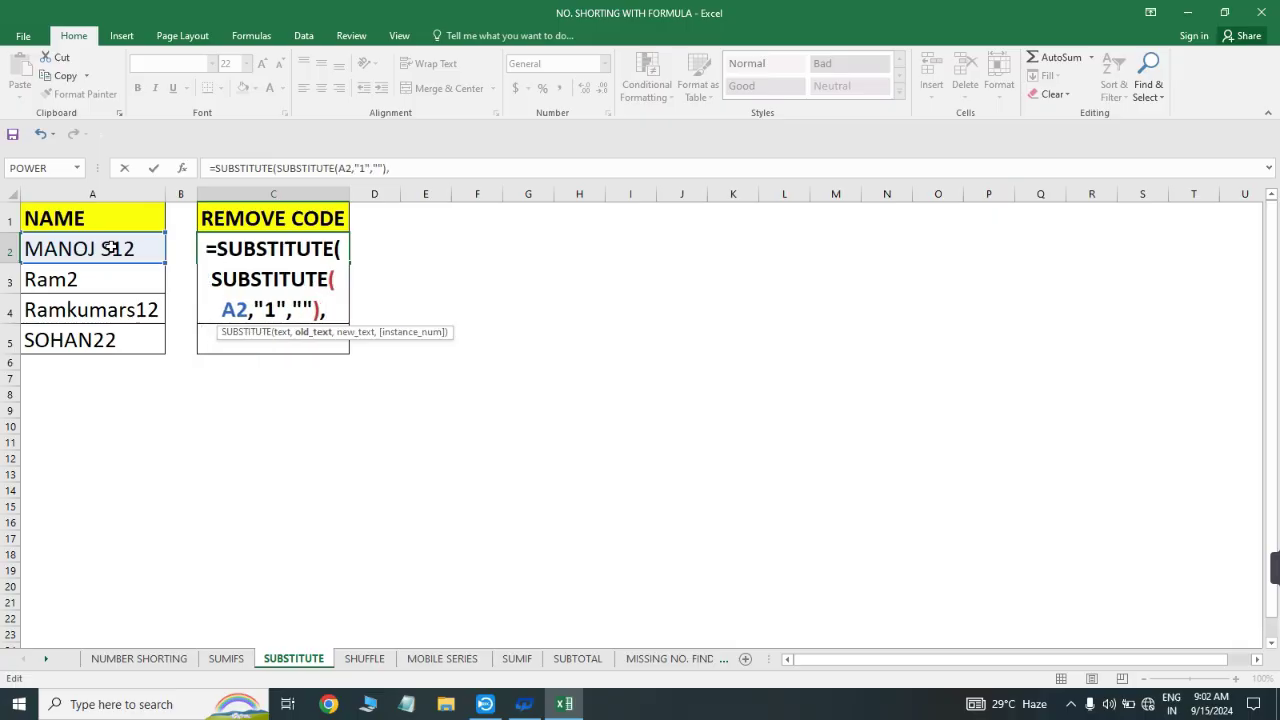
pyautogui.write('"')
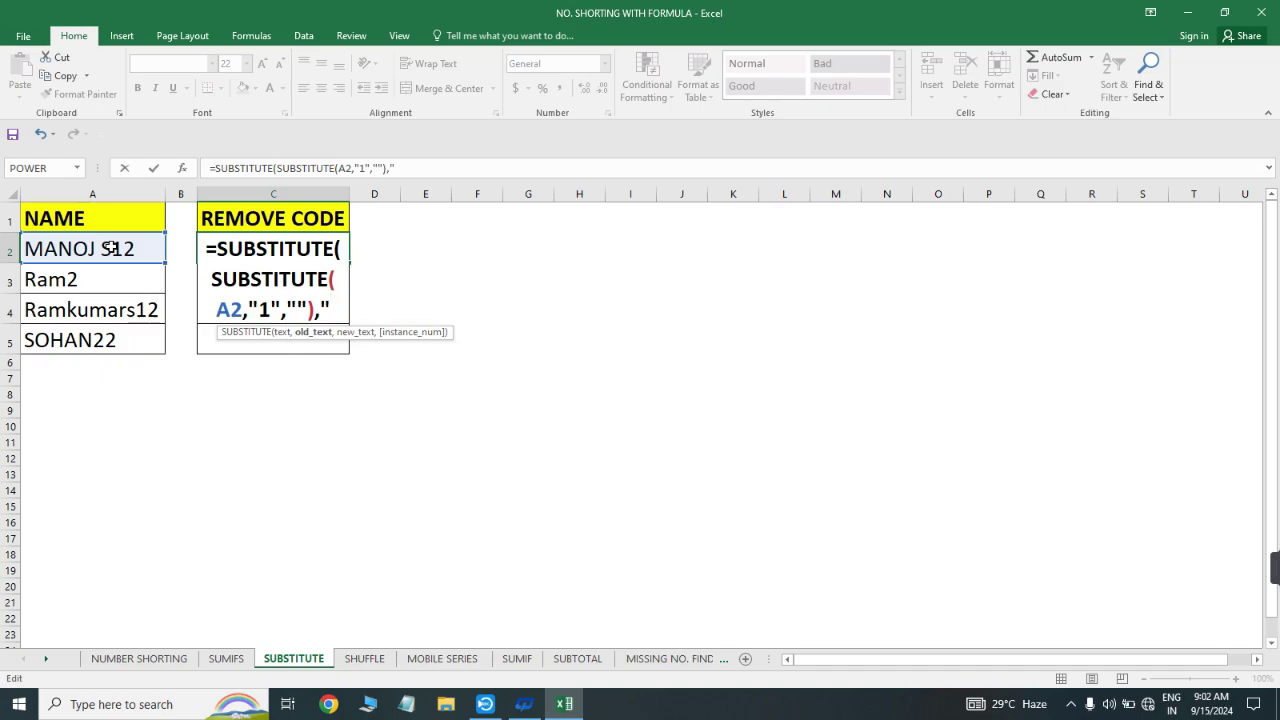
pyautogui.write('2')
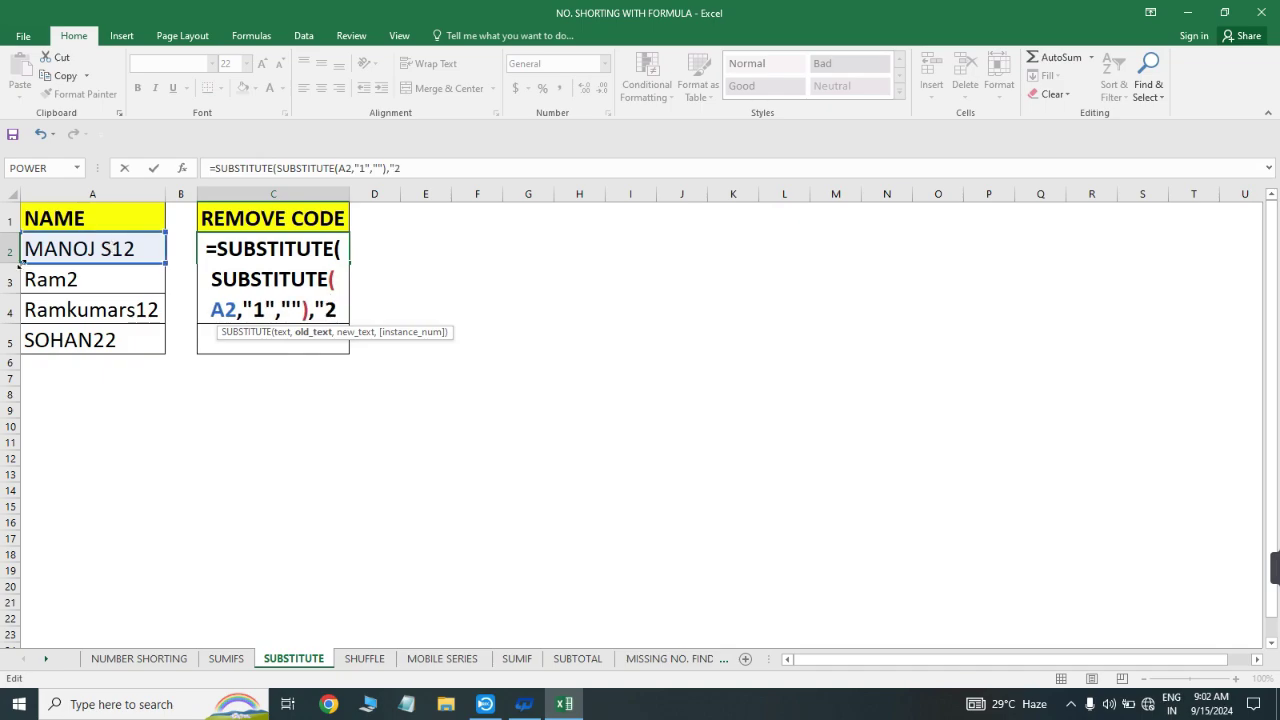
pyautogui.write('",""')
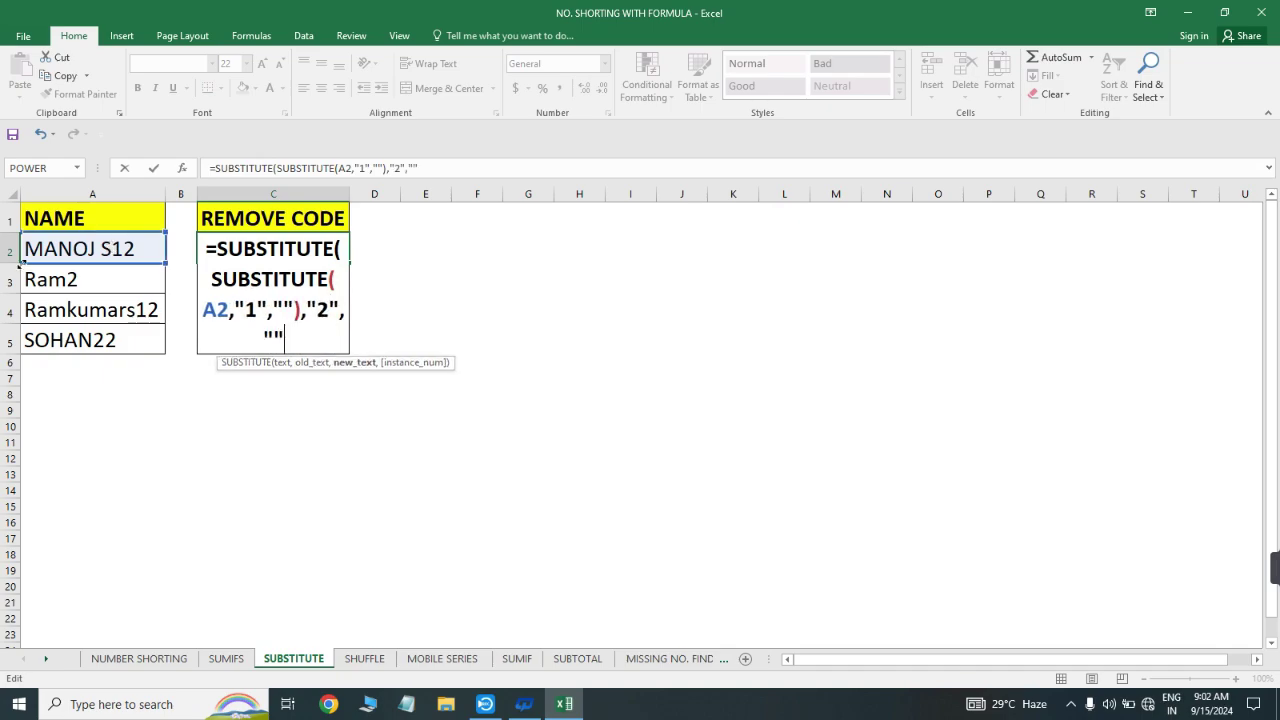
pyautogui.write(')')
pyautogui.press('Return')
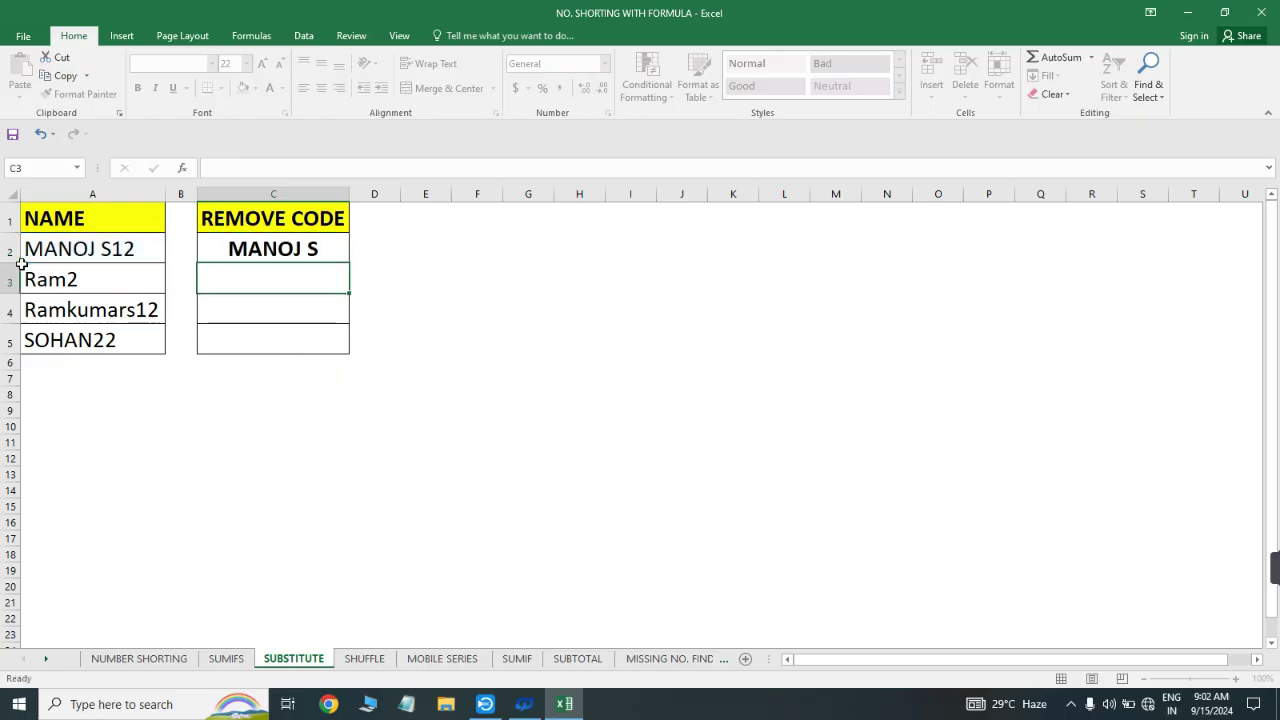
# - Fill the nested SUBSTITUTE formula from C2 down to C5
pyautogui.press('Up')
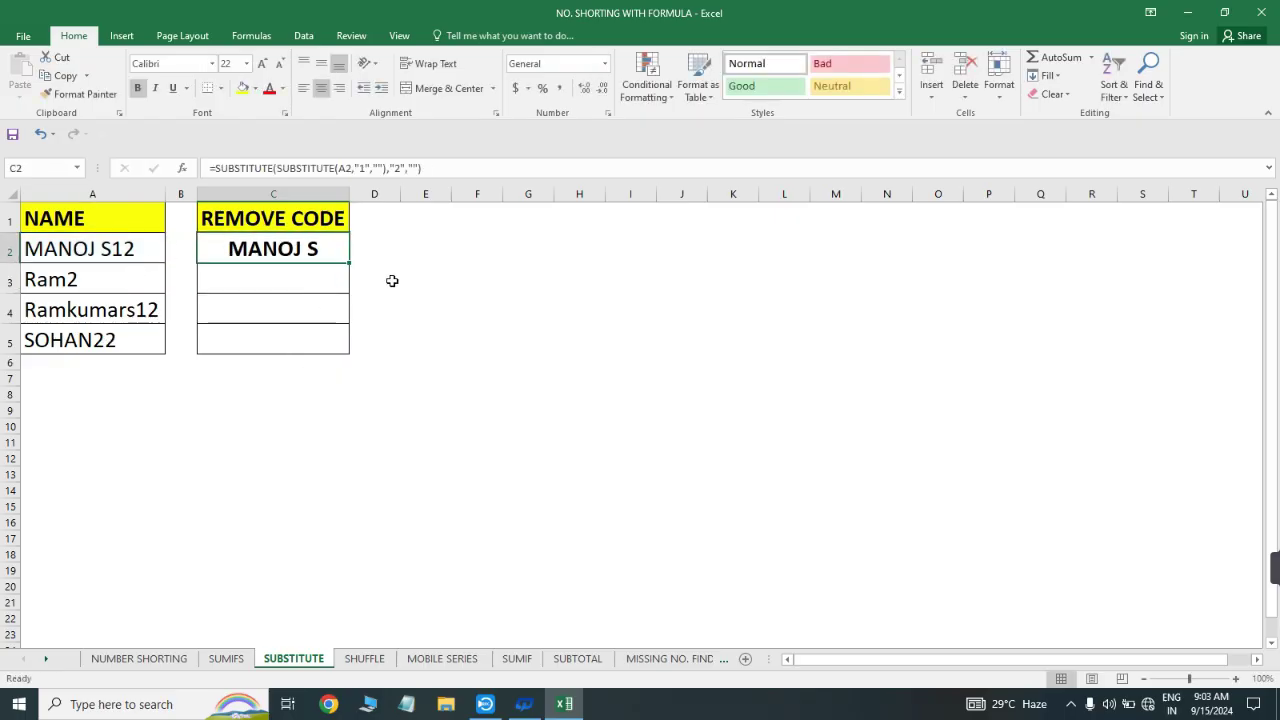
pyautogui.moveTo(352, 261); pyautogui.dragTo(337, 357)
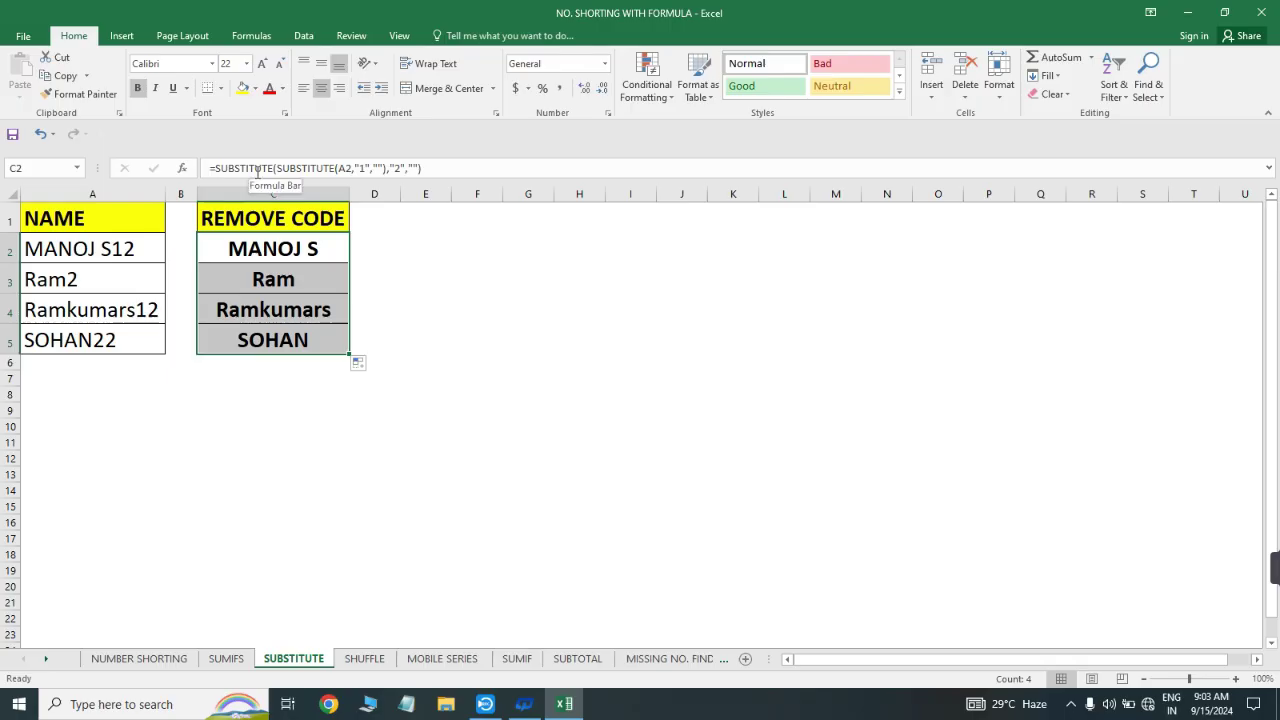
pyautogui.click(480, 170)
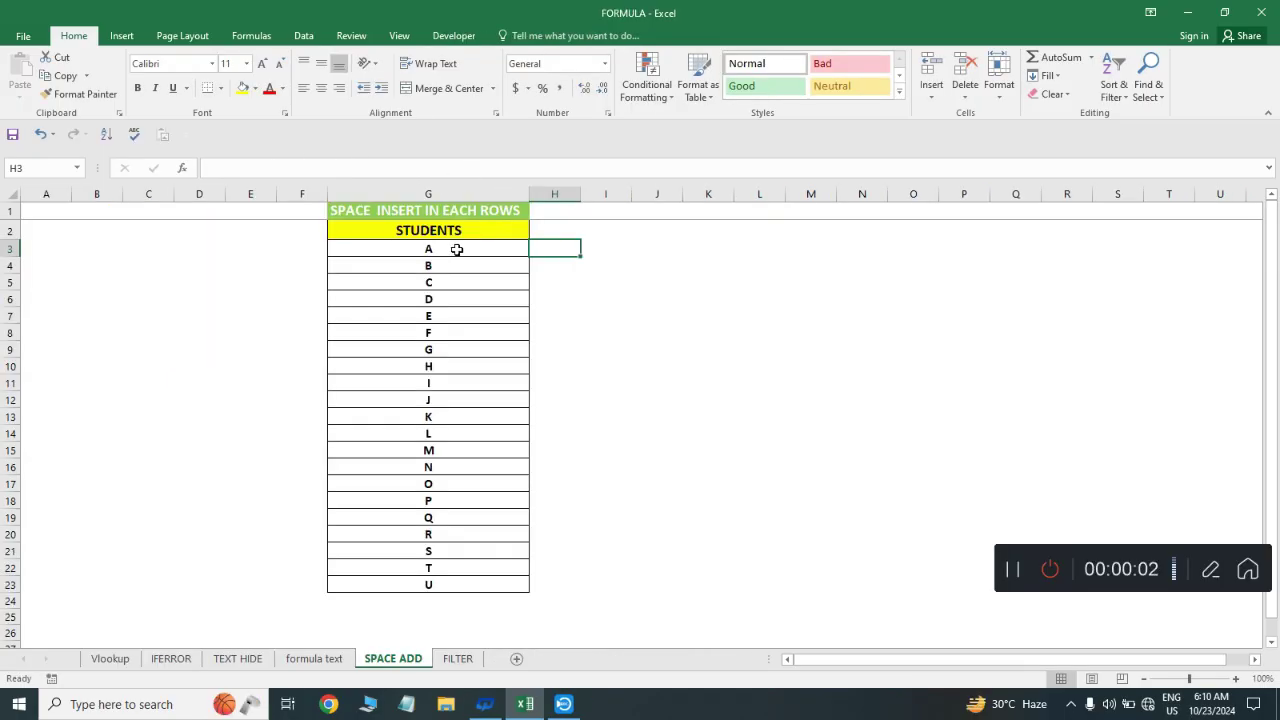
pyautogui.moveTo(456, 249); pyautogui.dragTo(437, 606)
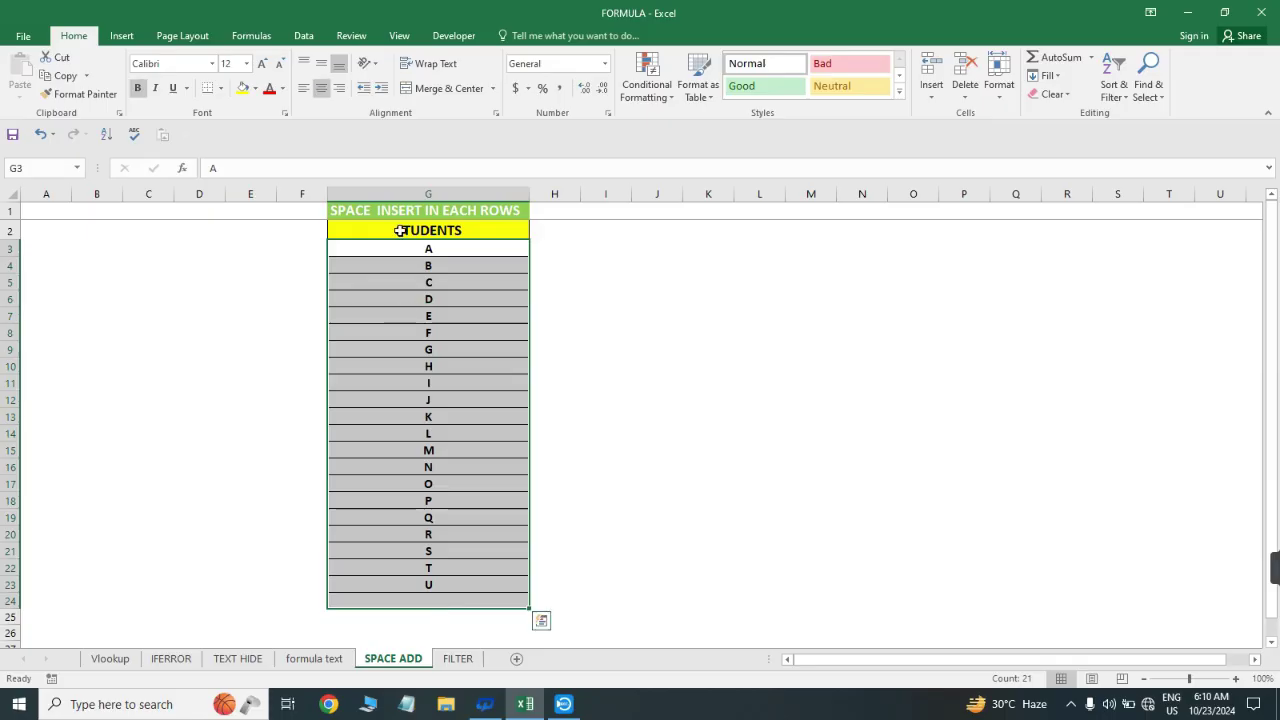
pyautogui.click(446, 262)
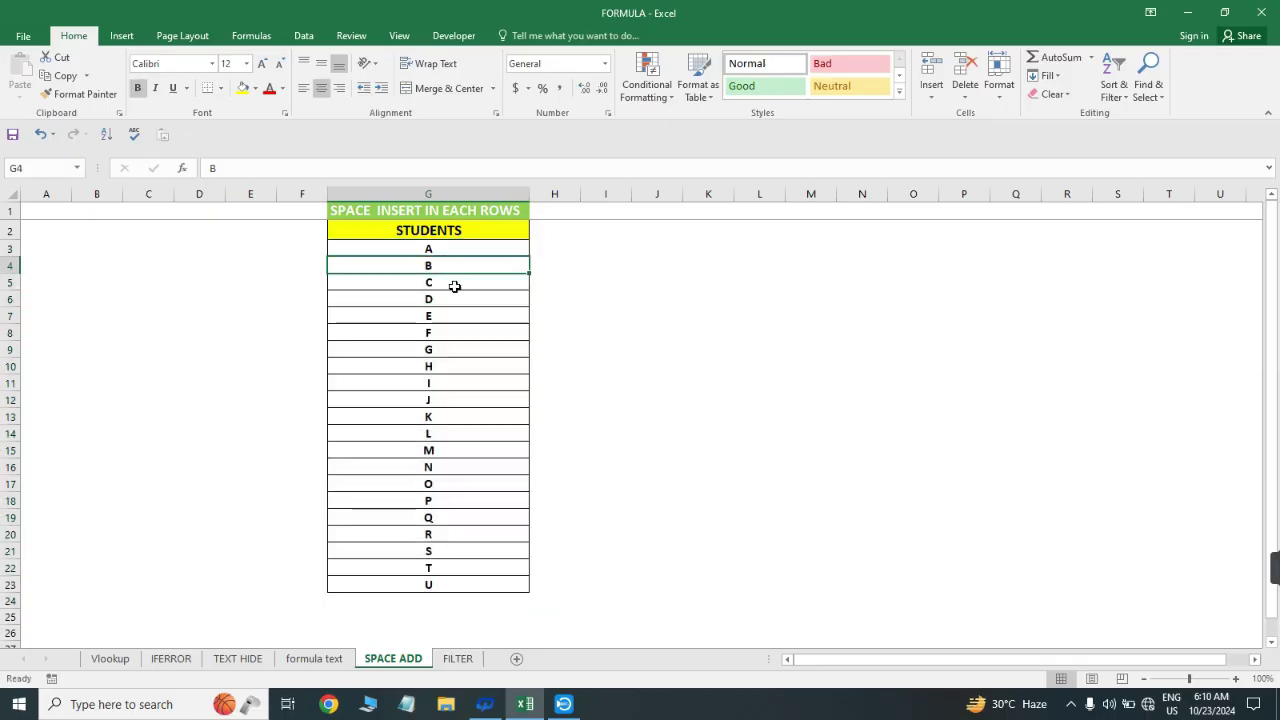
pyautogui.click(454, 287)
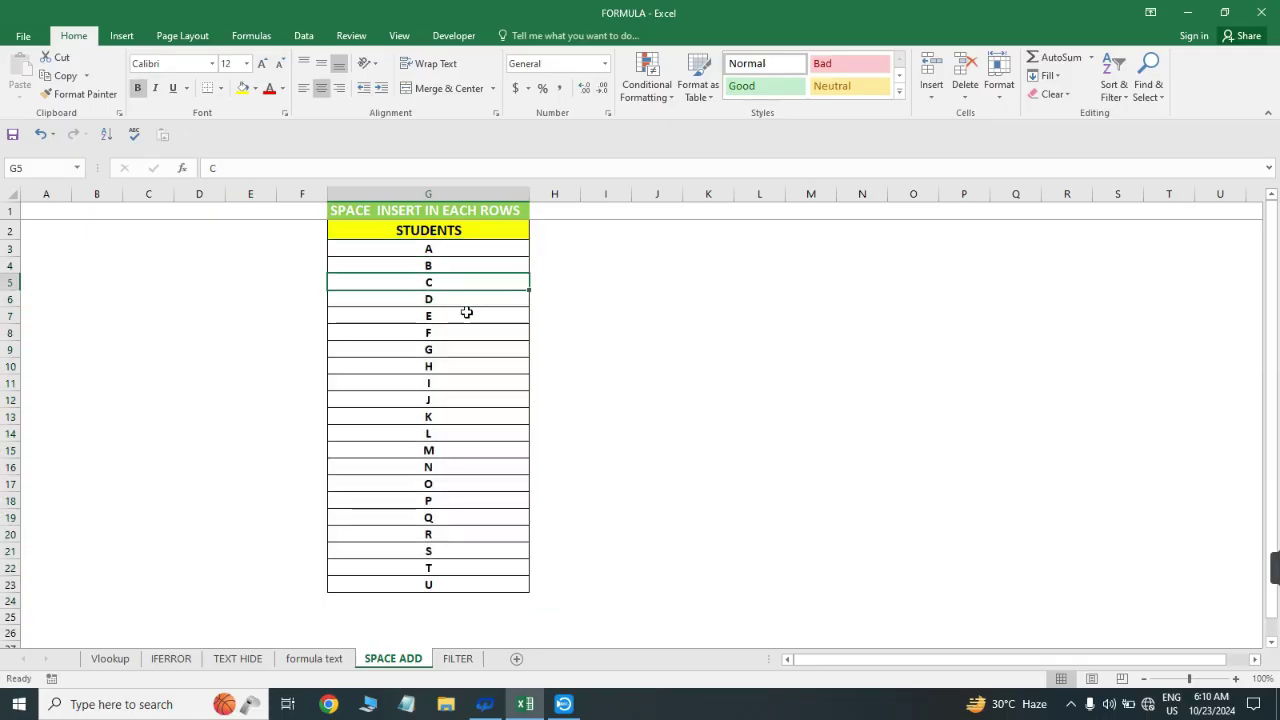
pyautogui.click(466, 313)
pyautogui.moveTo(437, 248); pyautogui.dragTo(452, 584)
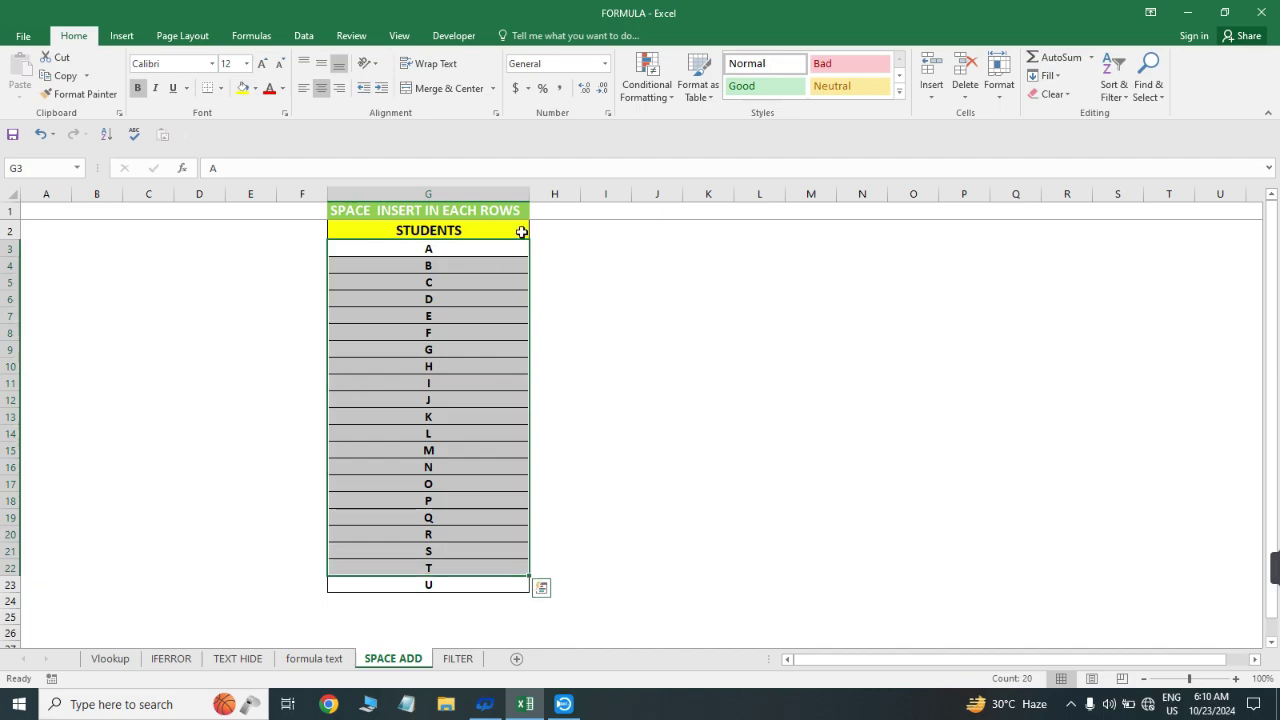
# - Number the student rows in H3:H23 from 1 to 21 by entering 1 in H3 and filling a series
pyautogui.click(547, 248)
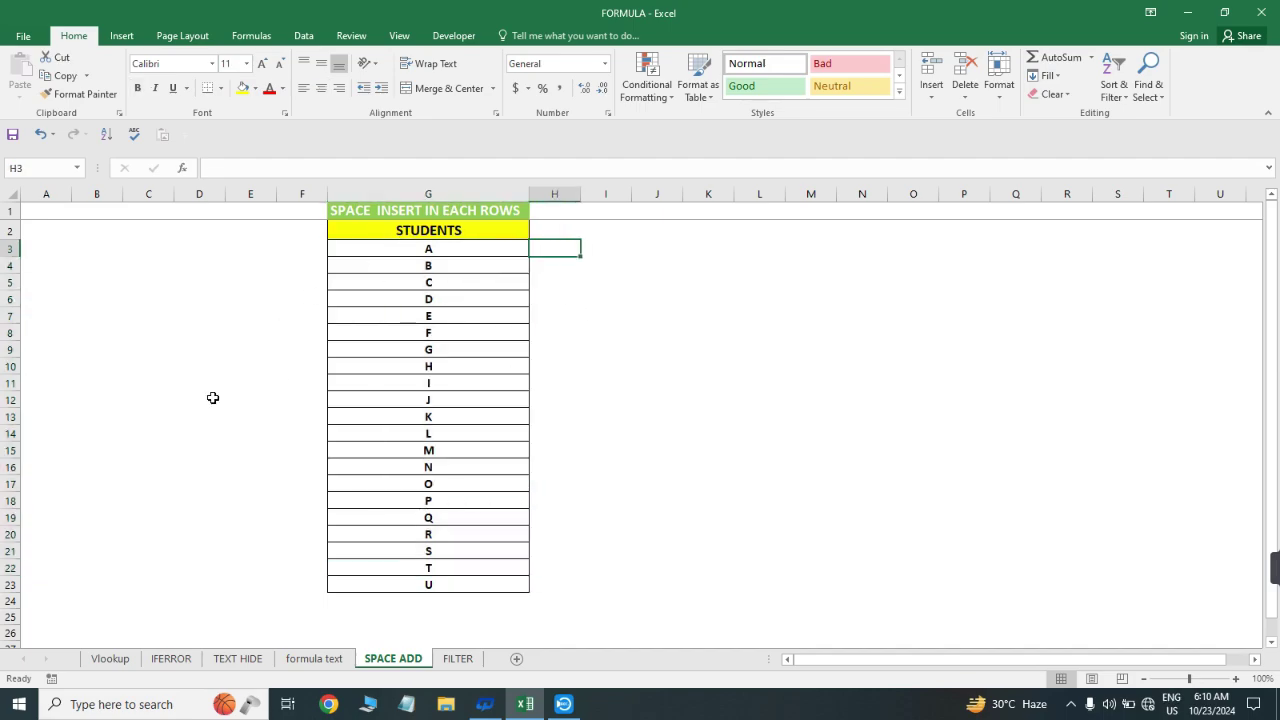
pyautogui.write('1')
pyautogui.press('Return')
pyautogui.press('Up')
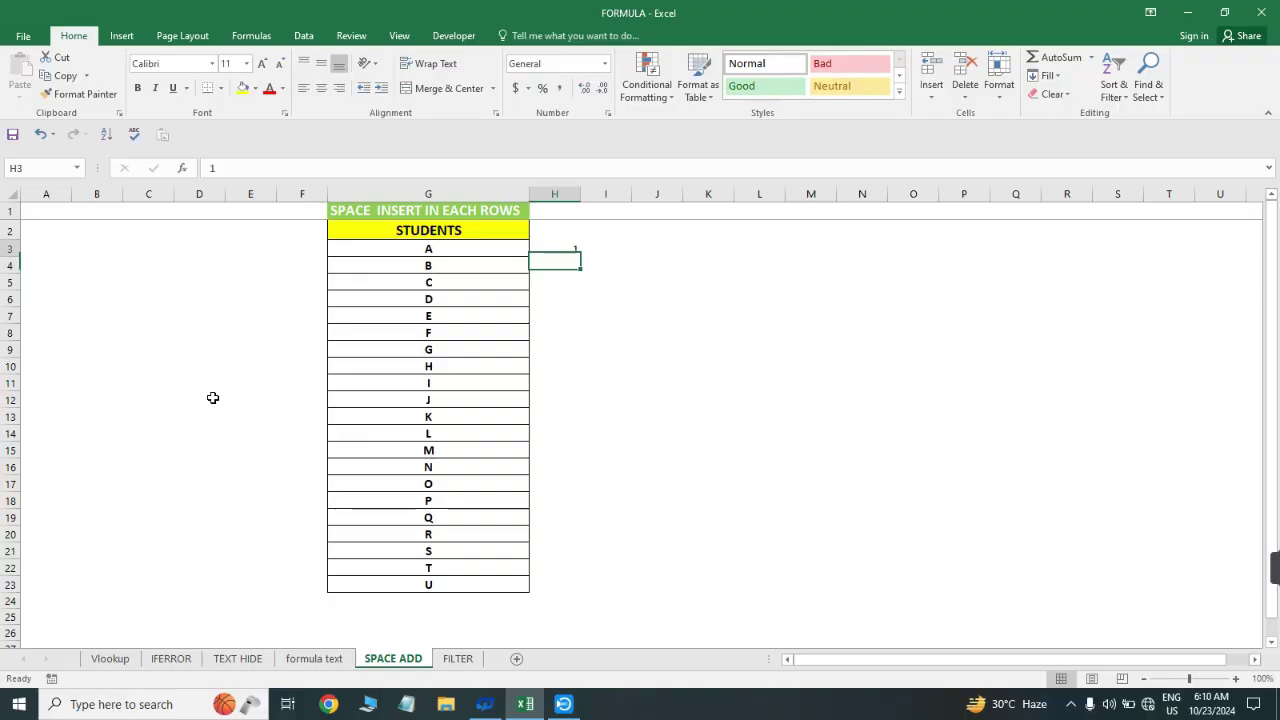
pyautogui.press('Left')
pyautogui.hotkey('ctrl', 'Down')
pyautogui.press('Right')
pyautogui.hotkey('ctrl', 'shift', 'Up')
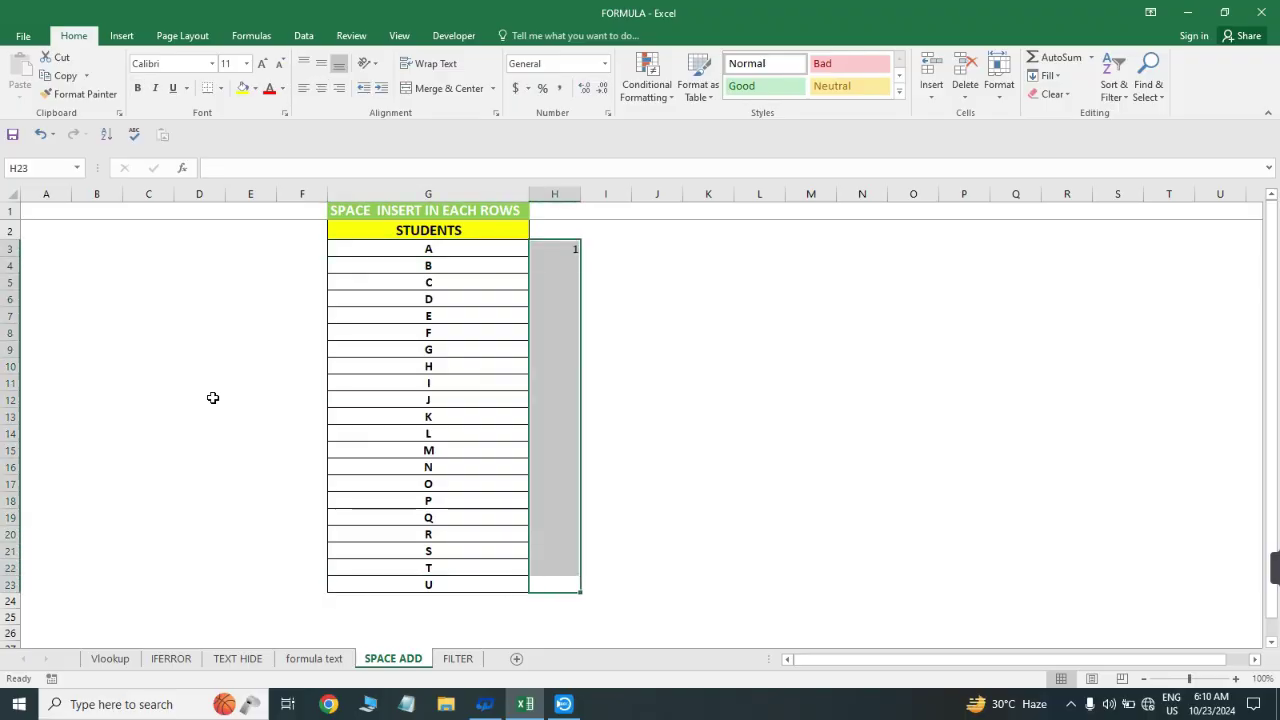
pyautogui.hotkey('alt', 'e')
pyautogui.press('i')
pyautogui.press('s')
pyautogui.press('Return')
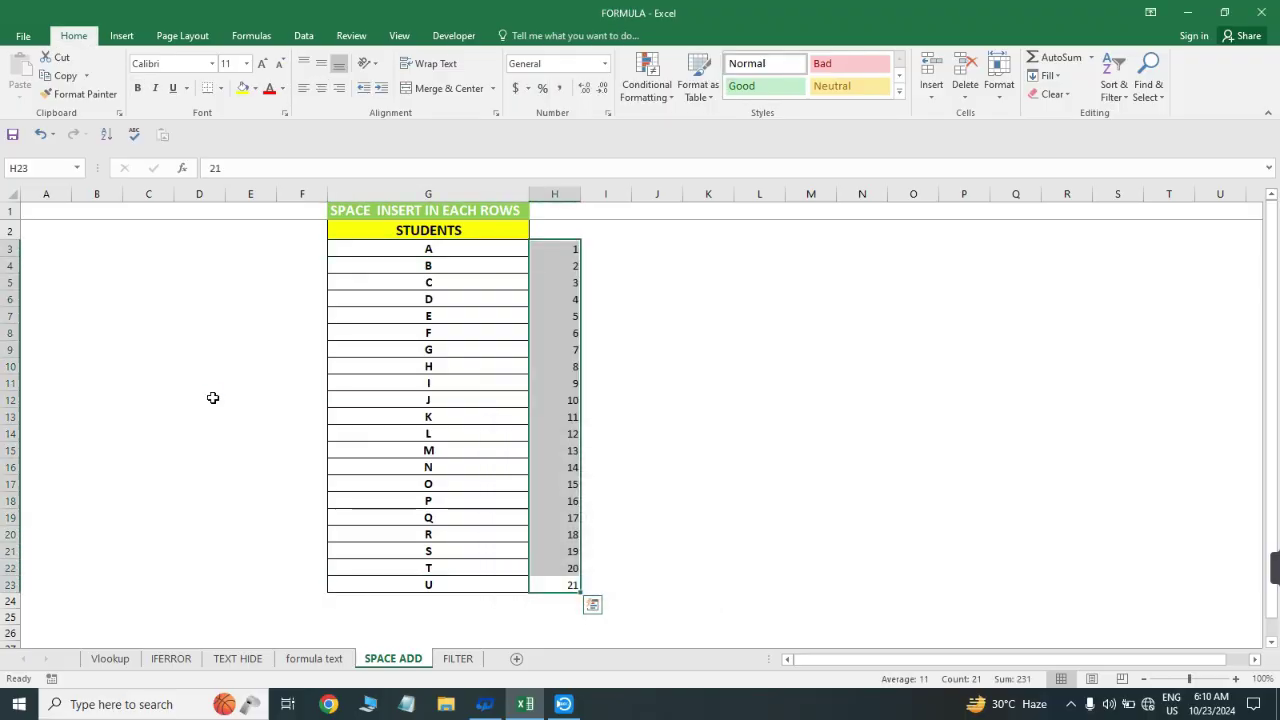
# - Copy the numbers in H3:H23 and paste them directly below, starting at H24
pyautogui.press('Up')
pyautogui.hotkey('ctrl', 'Up')
pyautogui.hotkey('ctrl', 'shift', 'Down')
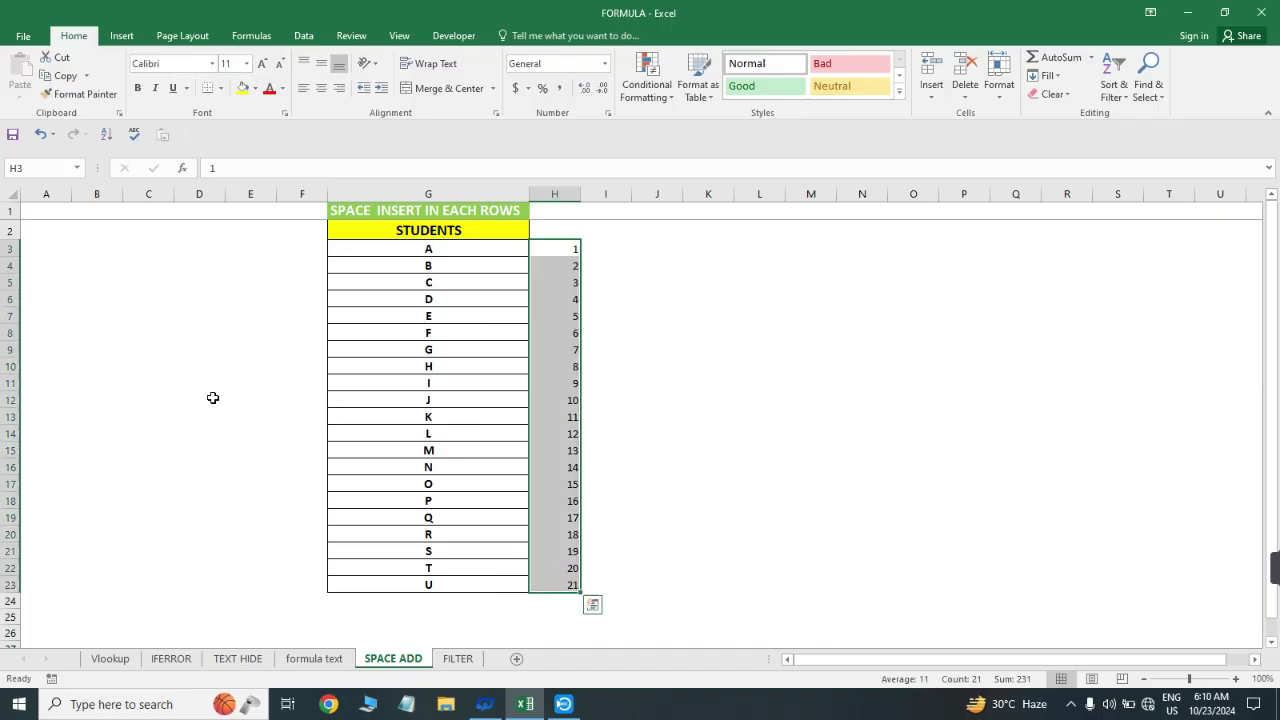
pyautogui.hotkey('ctrl', 'c')
pyautogui.press('Up')
pyautogui.hotkey('ctrl', 'Down')
pyautogui.hotkey('ctrl', 'Down')
pyautogui.press('Down')
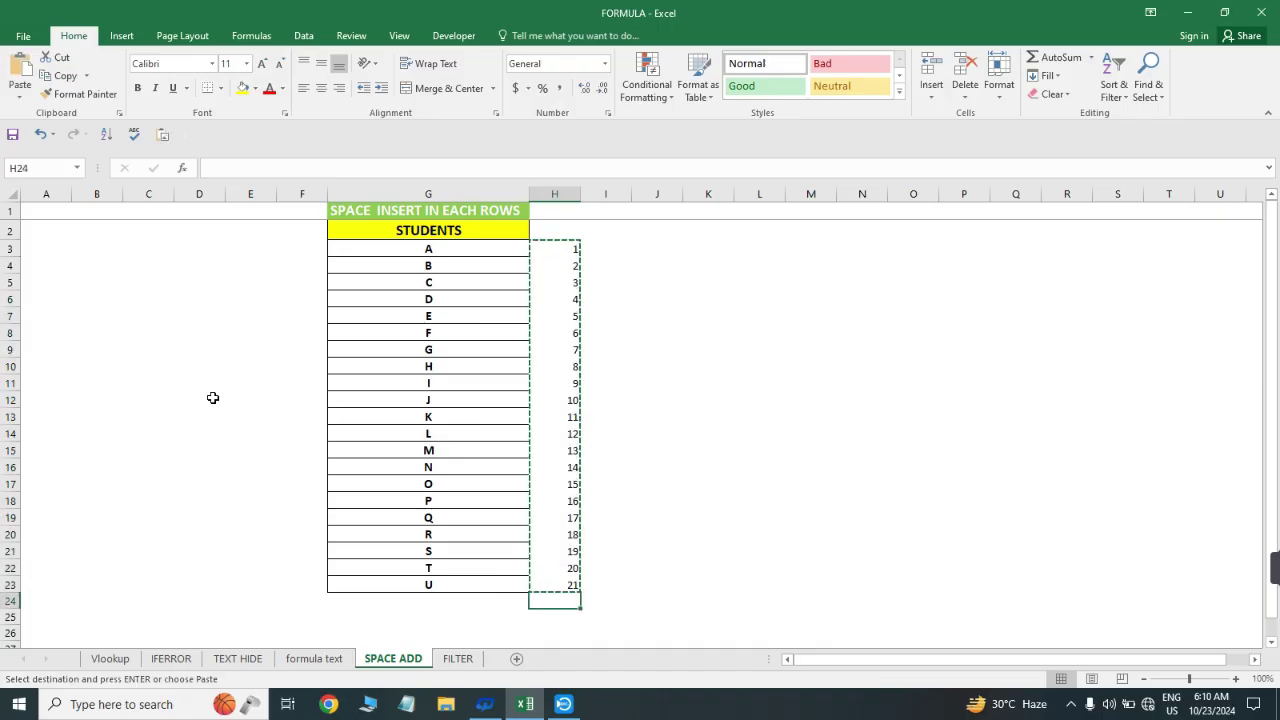
pyautogui.hotkey('ctrl', 'v')
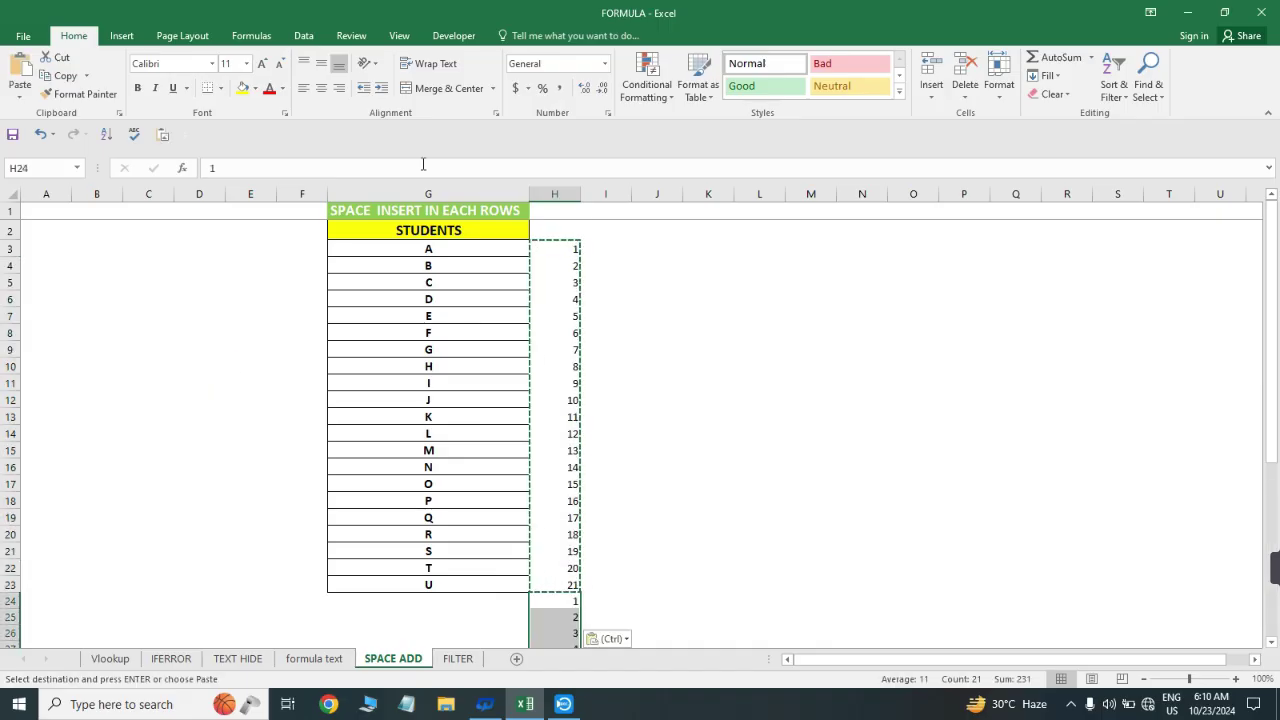
# - Sort column H from H1 through the pasted numbers in ascending order, expanding the selection to include the student list
pyautogui.click(574, 211)
pyautogui.hotkey('ctrl', 'shift', 'Down')
pyautogui.hotkey('ctrl', 'shift', 'Down')
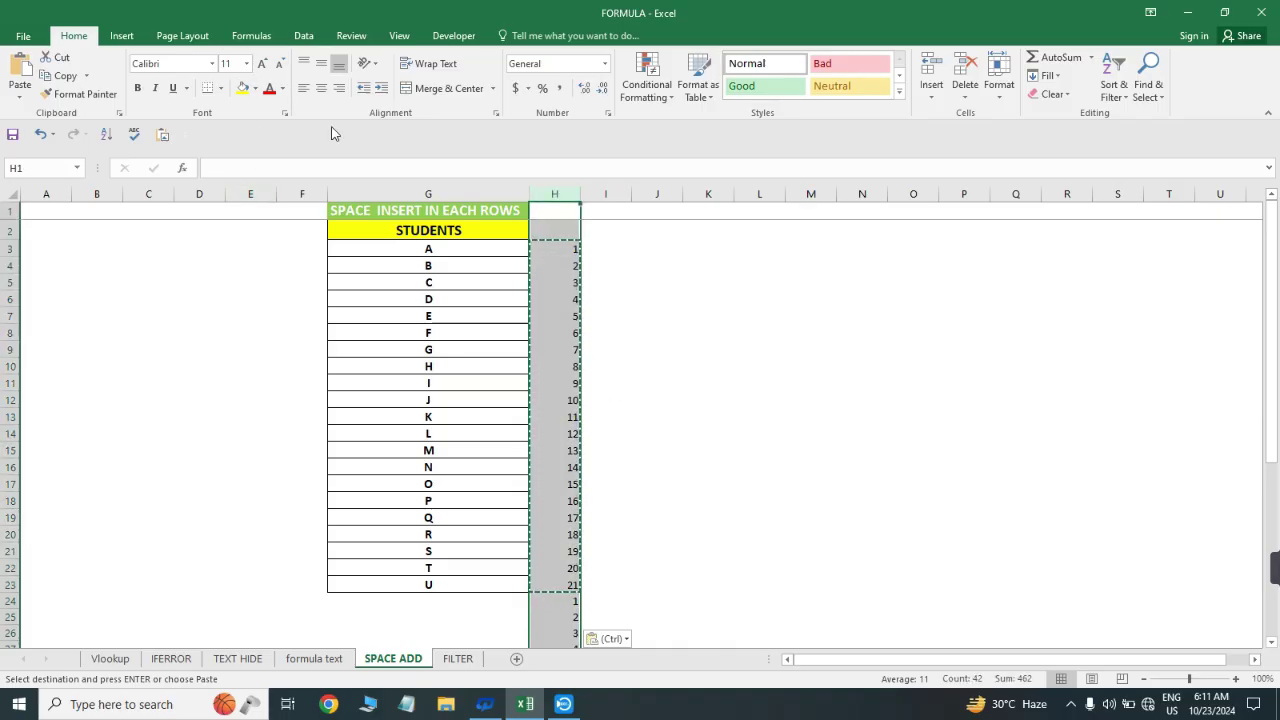
pyautogui.press('alt')
pyautogui.press('a')
pyautogui.press('s')
pyautogui.press('a')
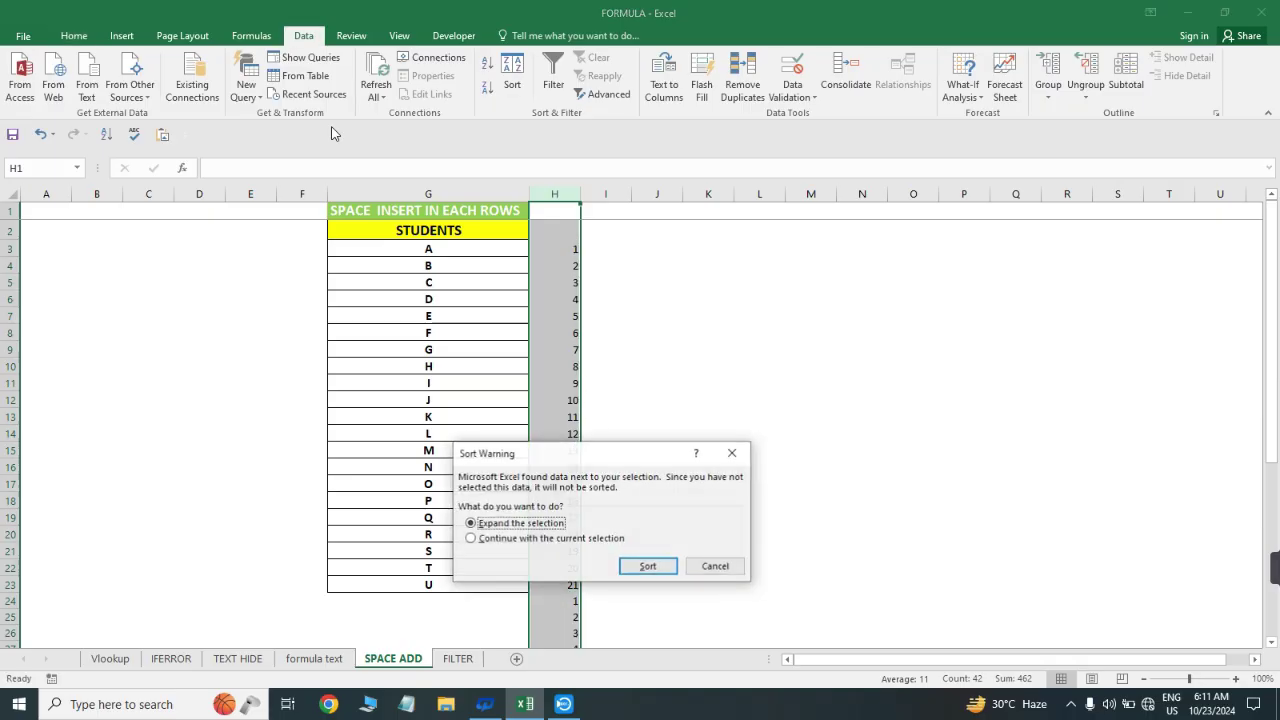
pyautogui.press('Return')
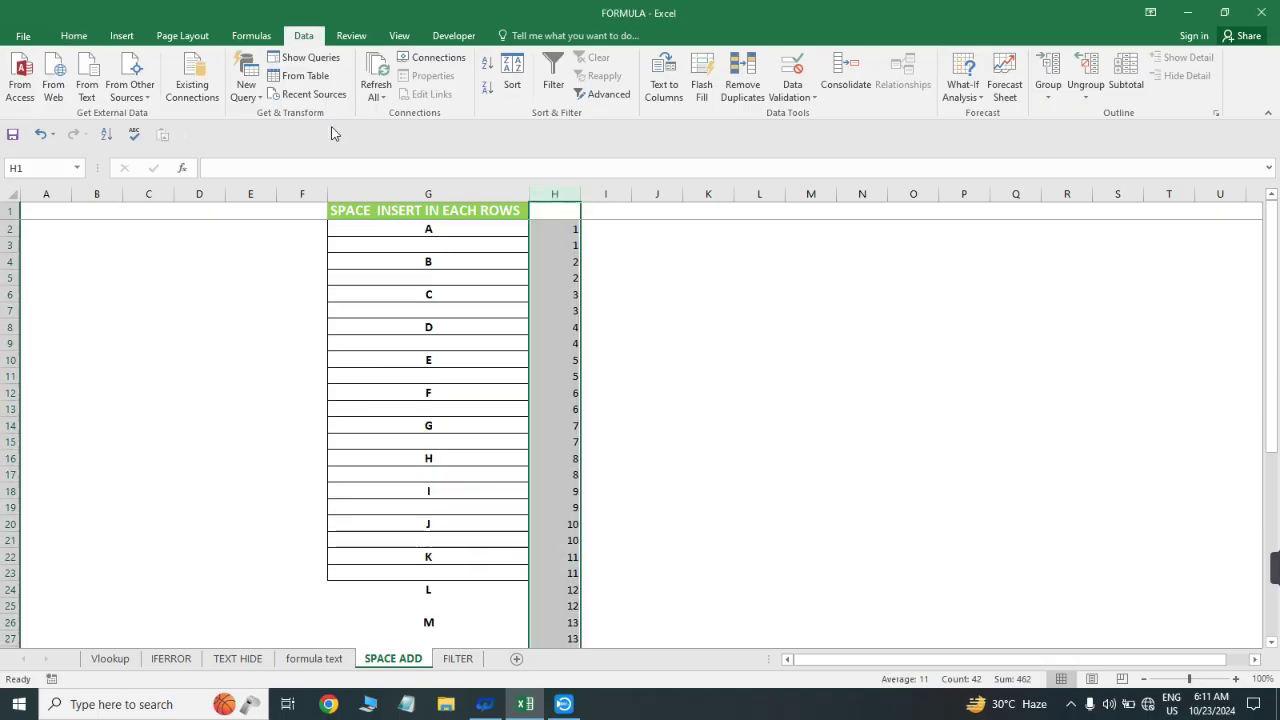
# - Delete the helper numbers from column H and return to the student list in column G
pyautogui.press('Delete')
pyautogui.press('Left')
pyautogui.press('Down')
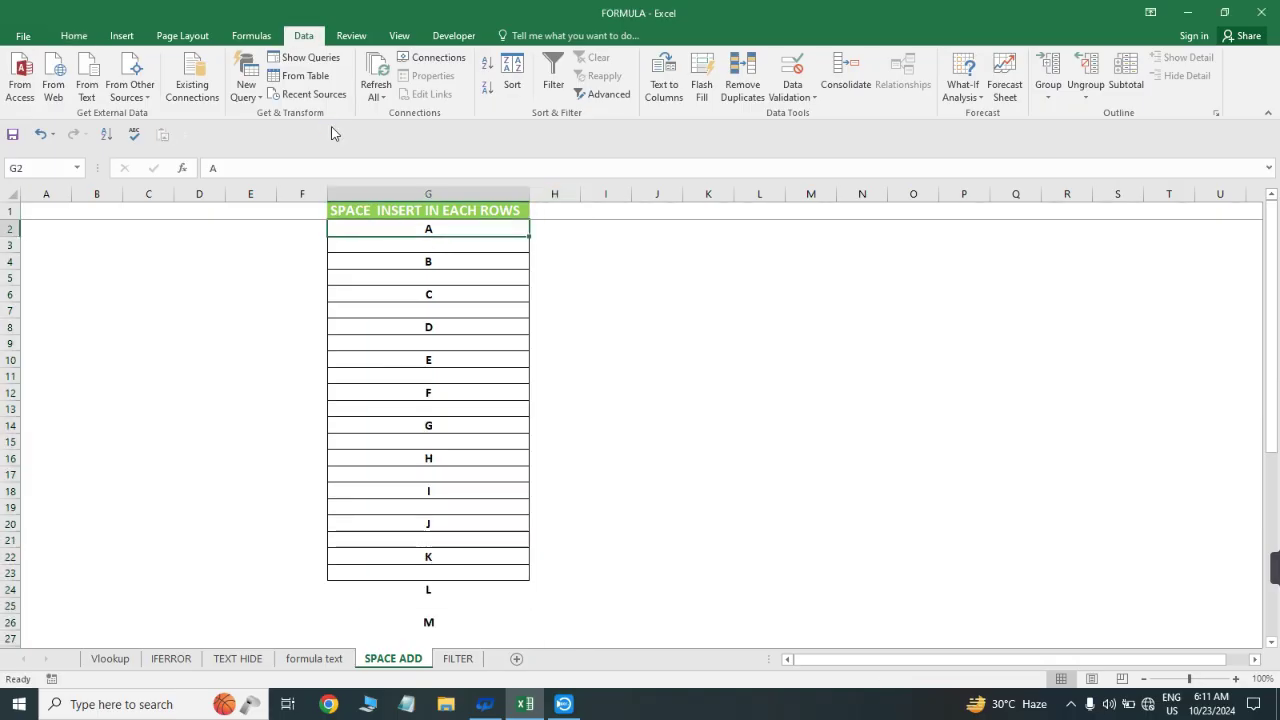
# - Examine the student list in column G for the blank rows between entries
pyautogui.press('Down')
pyautogui.press('Down')
pyautogui.press('Down')
pyautogui.press('Down')
pyautogui.press('Down')
pyautogui.press('Down')
pyautogui.press('Down')
pyautogui.press('Down')
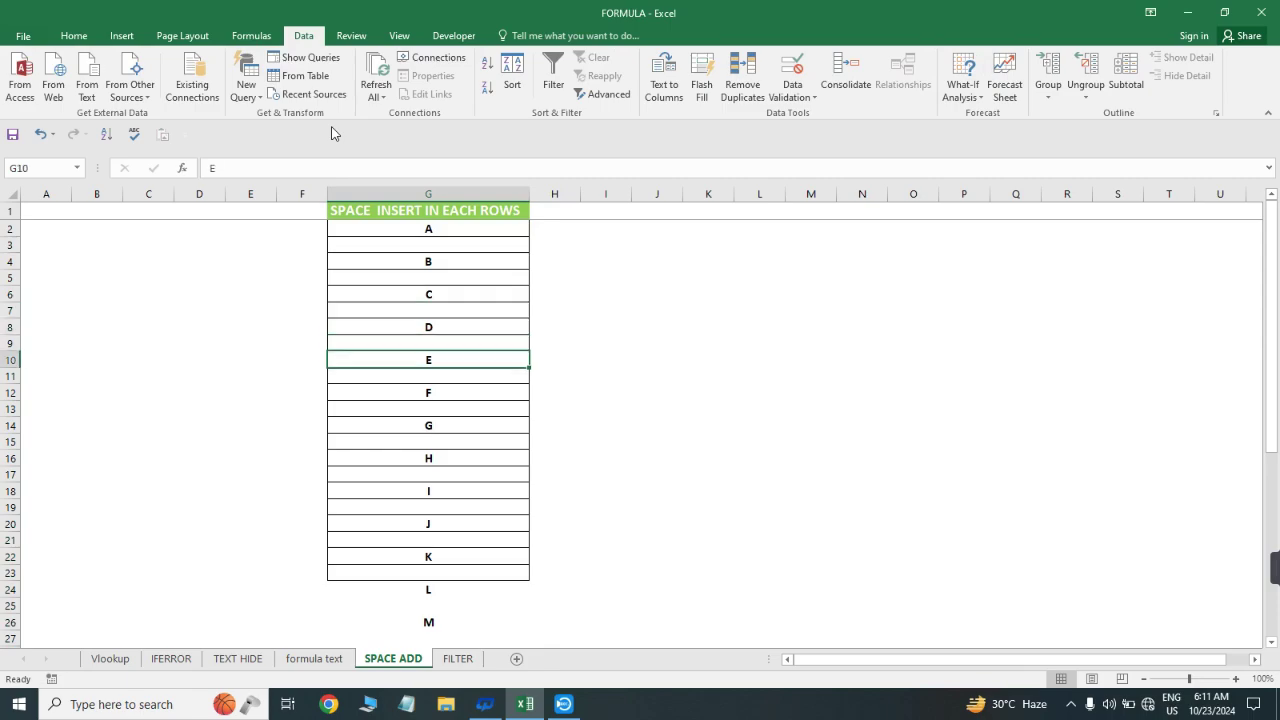
pyautogui.press('Down')
pyautogui.press('Down')
pyautogui.press('Down')
pyautogui.press('Down')
pyautogui.press('Down')
pyautogui.press('Down')
pyautogui.press('Down')
pyautogui.press('Down')
pyautogui.press('Down')
pyautogui.press('Down')
pyautogui.press('Down')
pyautogui.press('Down')
pyautogui.press('Down')
pyautogui.press('Down')
pyautogui.press('Down')
pyautogui.press('Down')
pyautogui.press('Down')
pyautogui.press('Down')
pyautogui.press('Down')
pyautogui.press('Up')
pyautogui.press('Up')
pyautogui.press('Up')
pyautogui.press('Up')
pyautogui.press('Up')
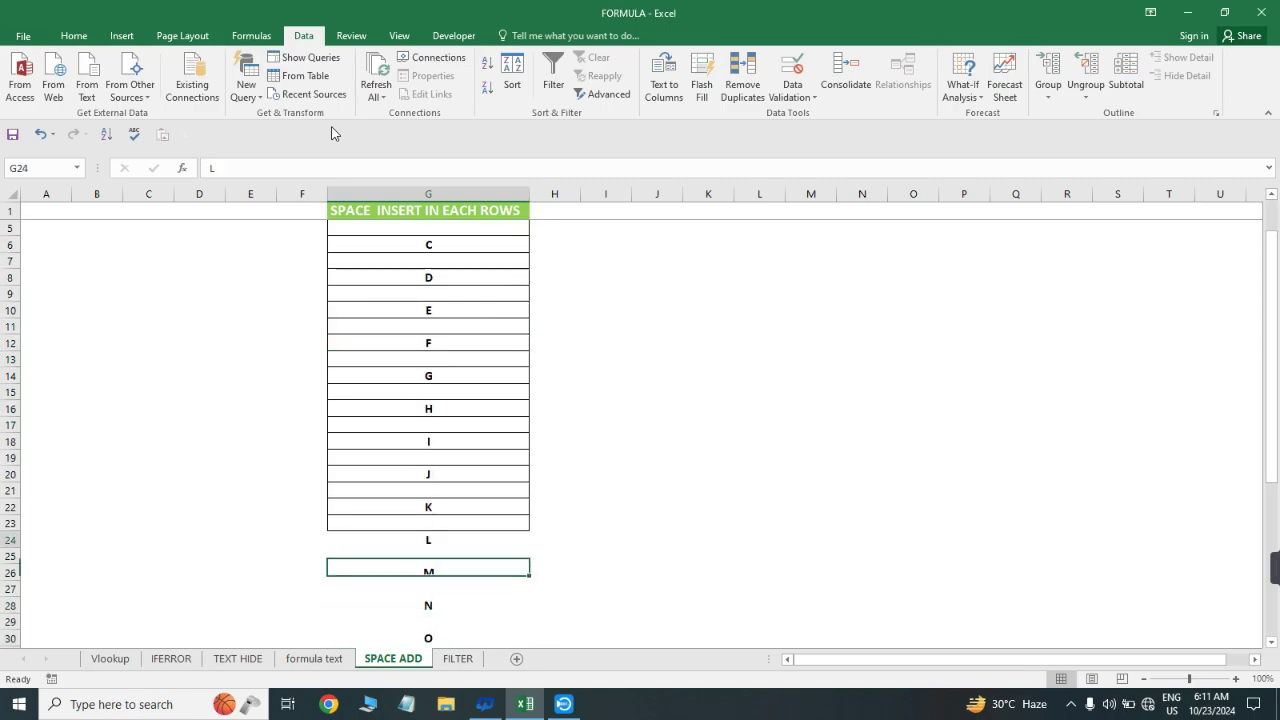
pyautogui.press('Up')
pyautogui.press('Up')
pyautogui.press('Up')
pyautogui.press('Up')
pyautogui.press('Up')
pyautogui.press('Up')
pyautogui.press('Up')
pyautogui.press('Up')
pyautogui.press('Up')
pyautogui.press('Up')
pyautogui.press('Up')
pyautogui.press('Up')
pyautogui.press('Up')
pyautogui.press('Up')
pyautogui.press('Up')
pyautogui.press('Up')
pyautogui.press('Up')
pyautogui.press('Up')
pyautogui.press('Up')
pyautogui.press('Up')
pyautogui.press('Down')
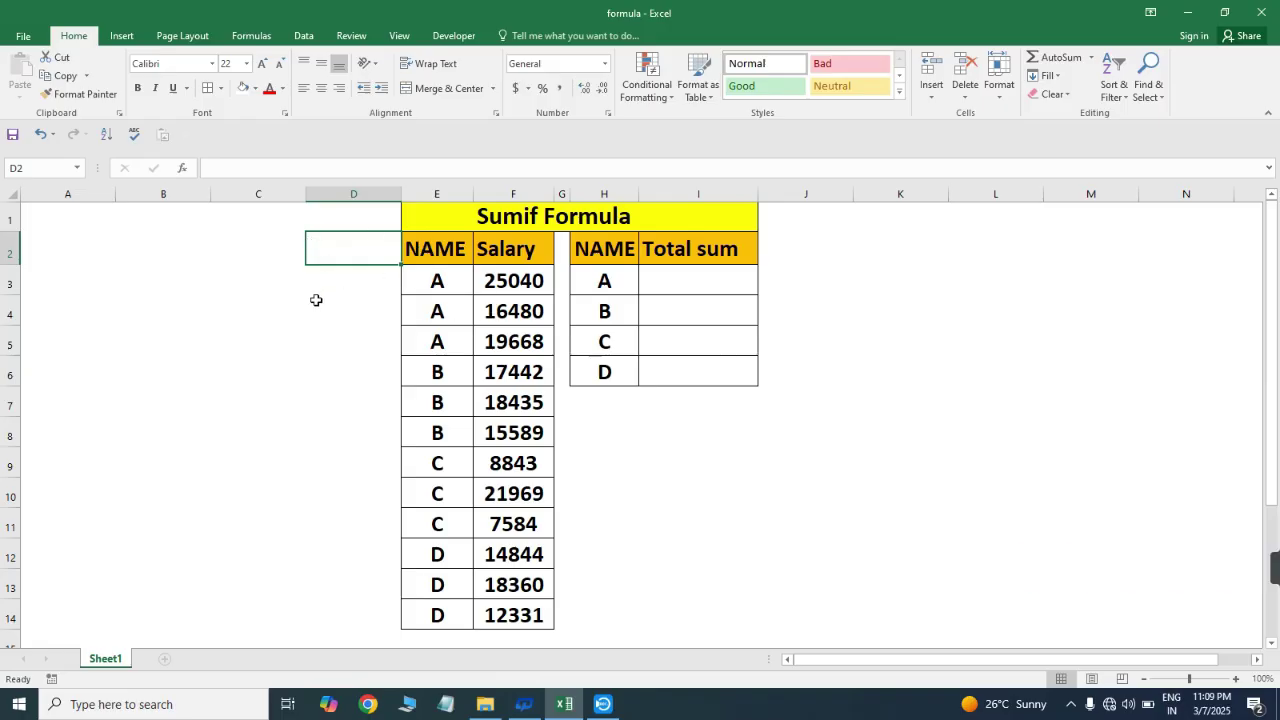
# - Examine the names and salaries in E3:F8 against the empty Total sum cells in column I
pyautogui.moveTo(426, 281); pyautogui.dragTo(438, 343)
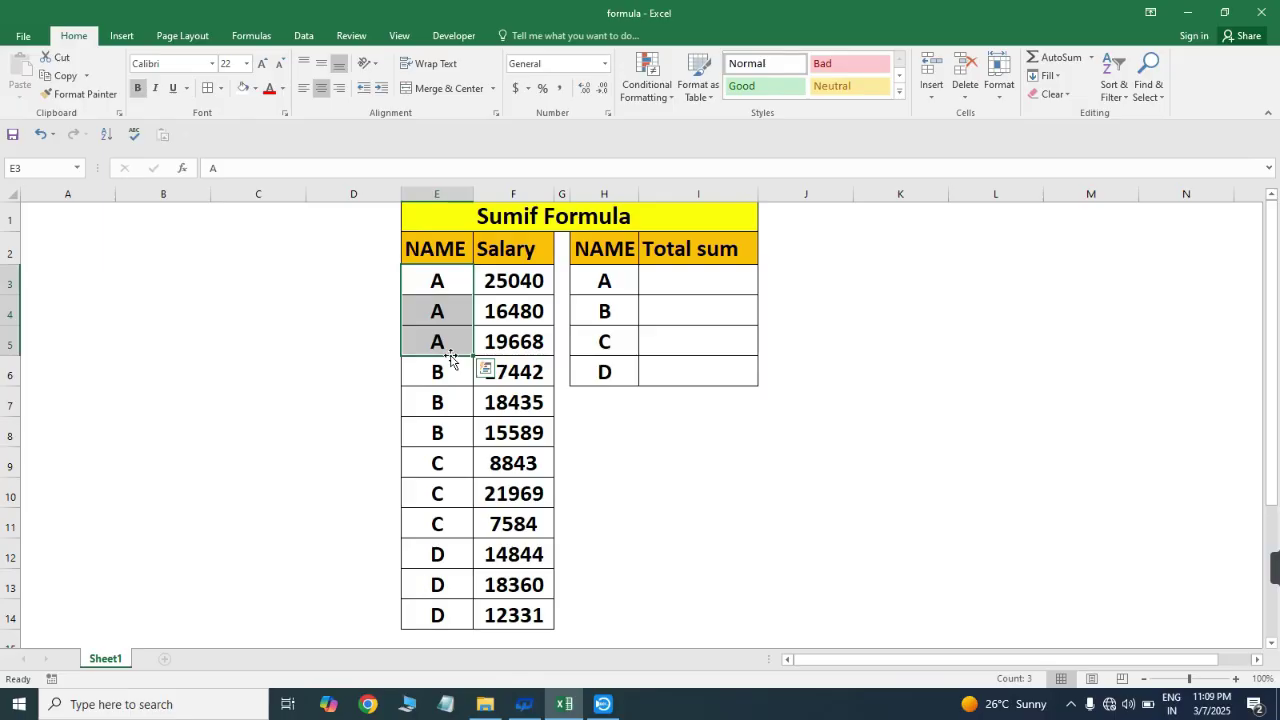
pyautogui.moveTo(480, 281); pyautogui.dragTo(503, 342)
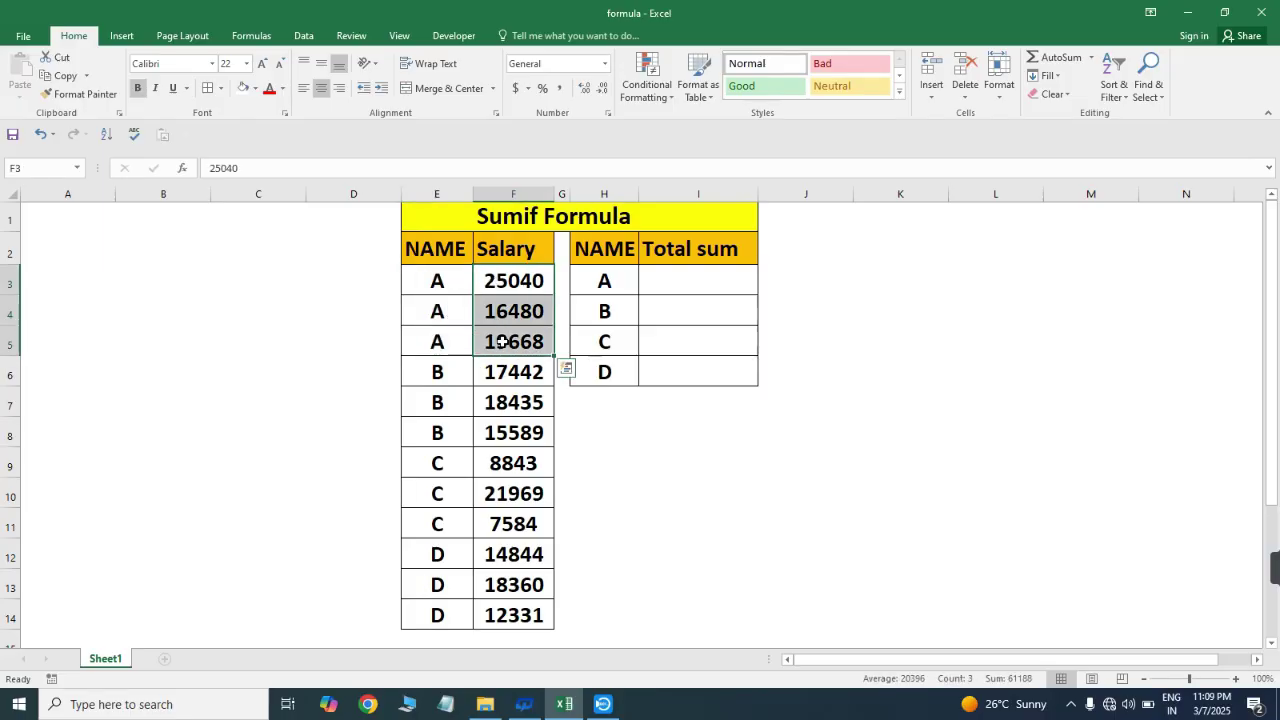
pyautogui.click(686, 291)
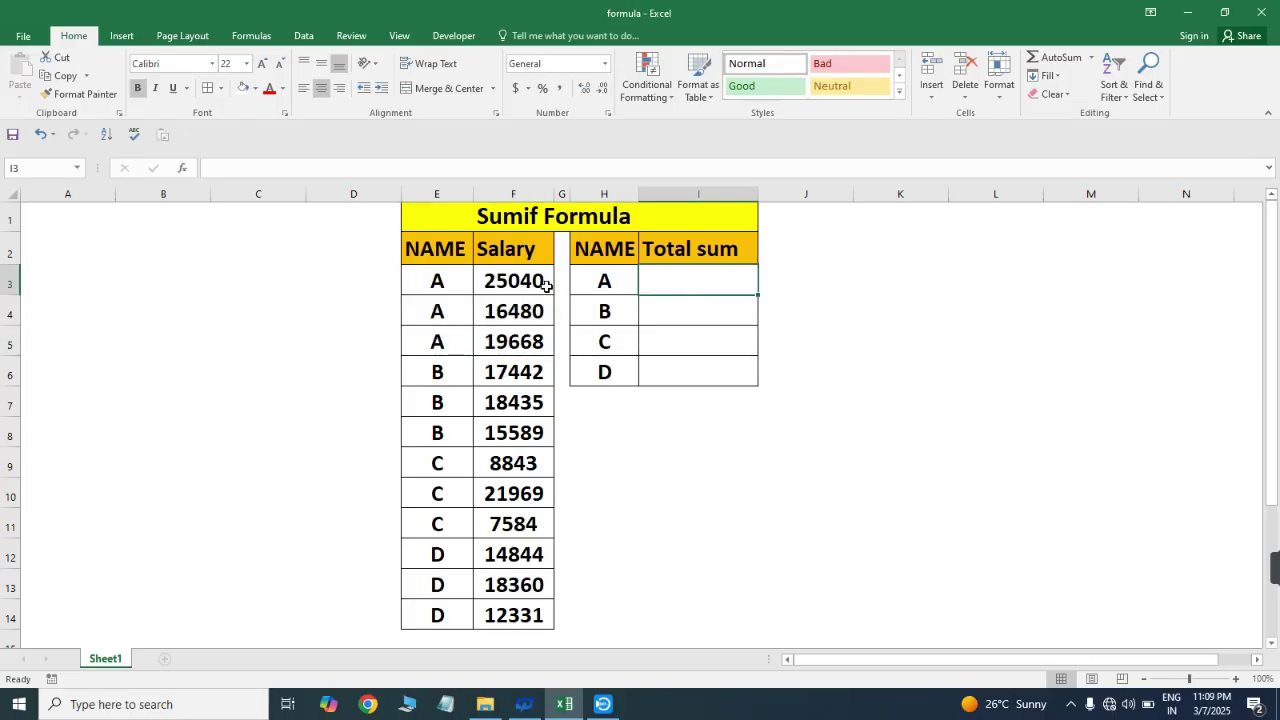
pyautogui.moveTo(445, 371); pyautogui.dragTo(513, 430)
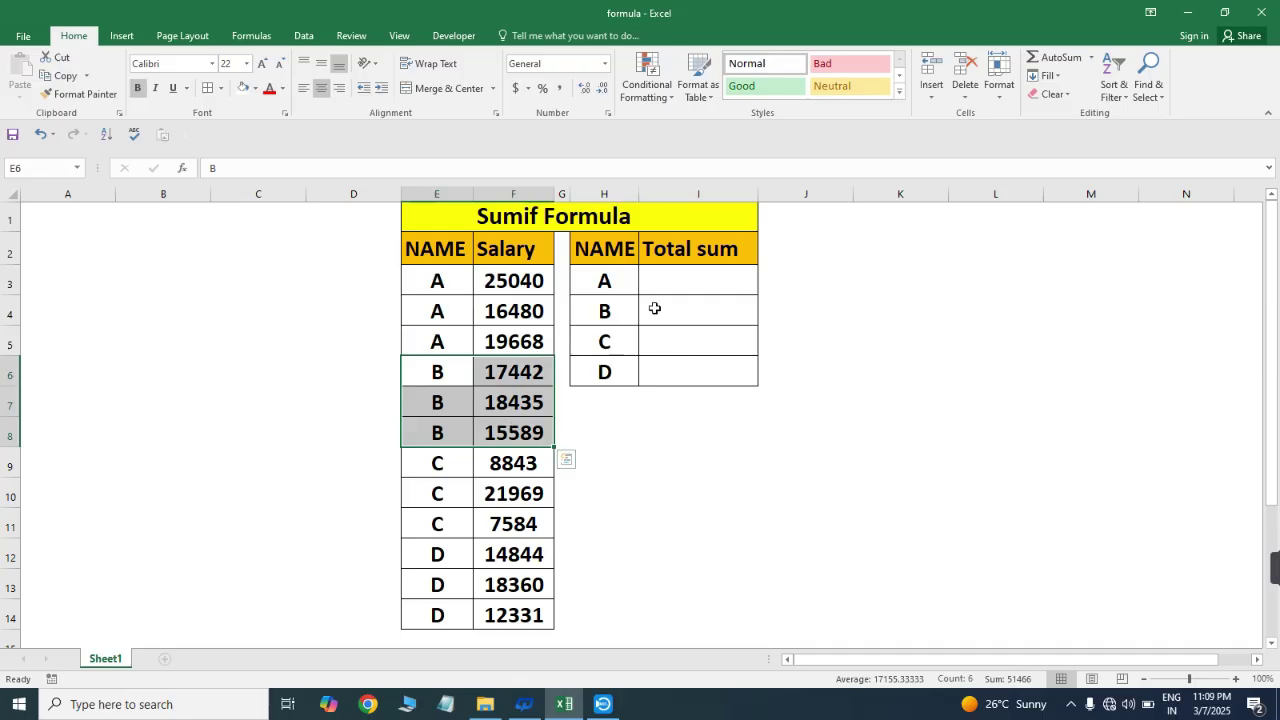
pyautogui.click(656, 309)
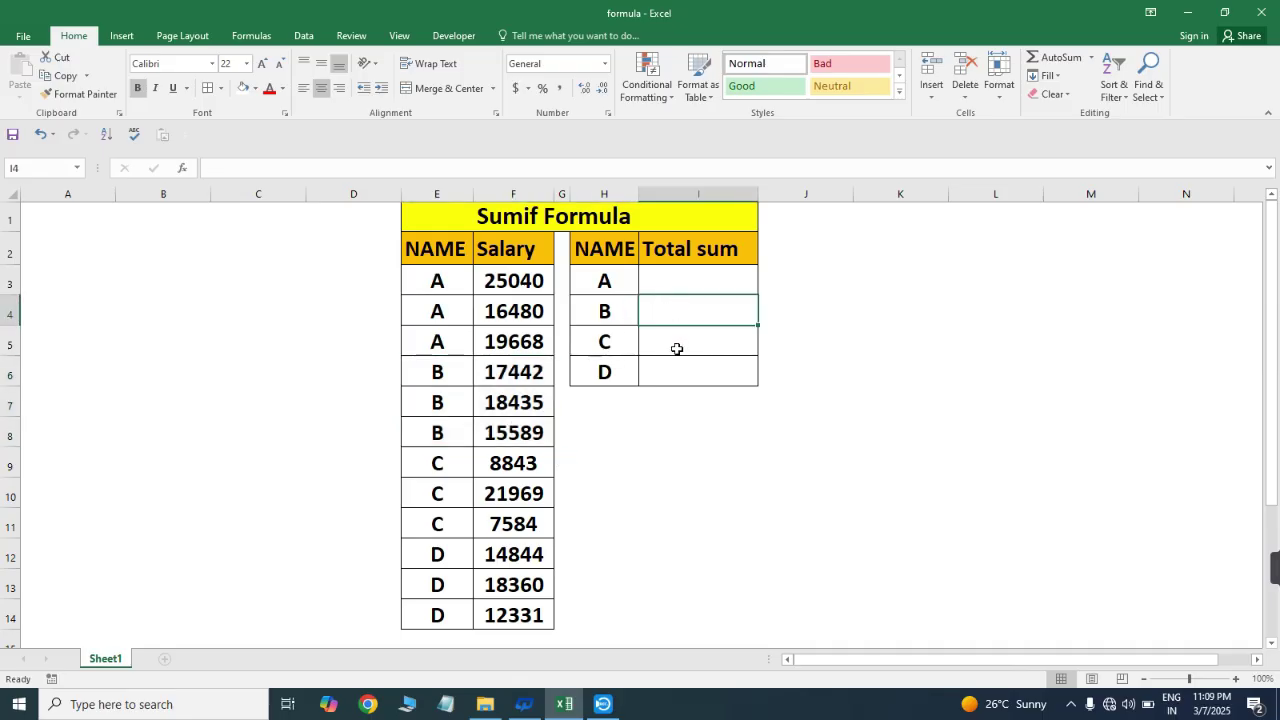
pyautogui.click(677, 348)
# - Enter =SUMIF(E:F,H3,F:F) in I3 to total the salaries for name A
pyautogui.click(670, 286)
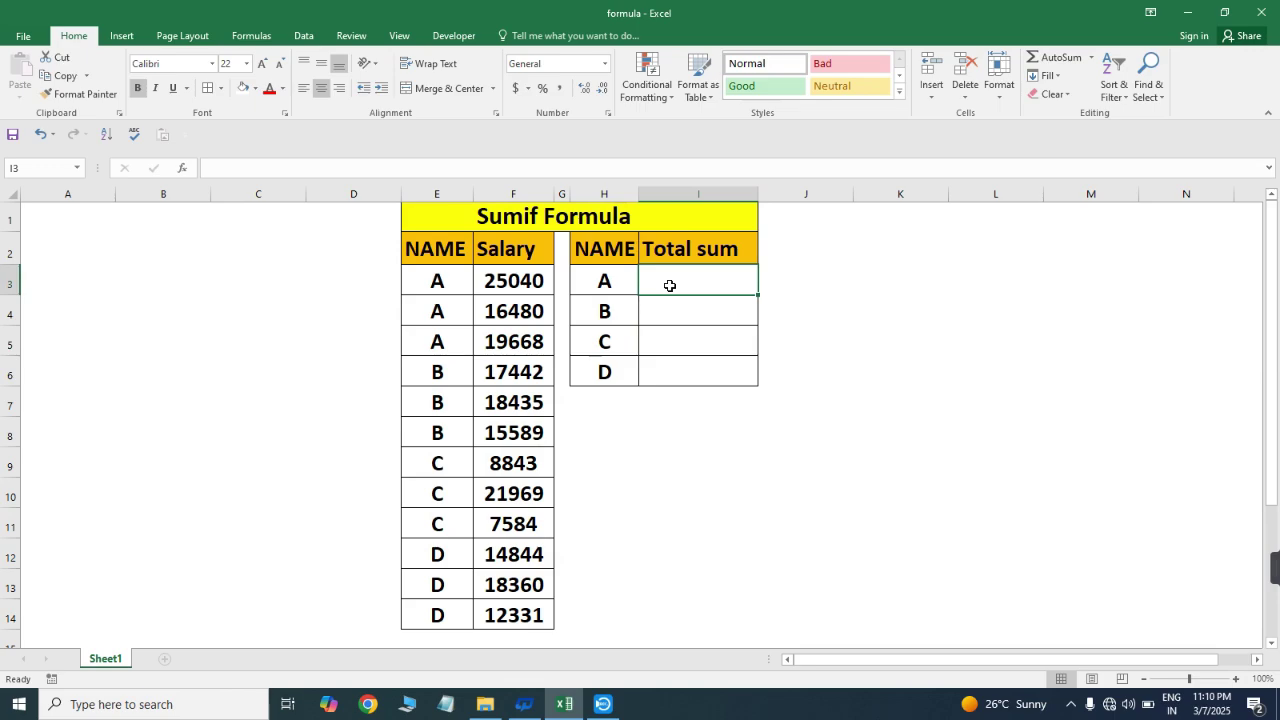
pyautogui.write('=sumi')
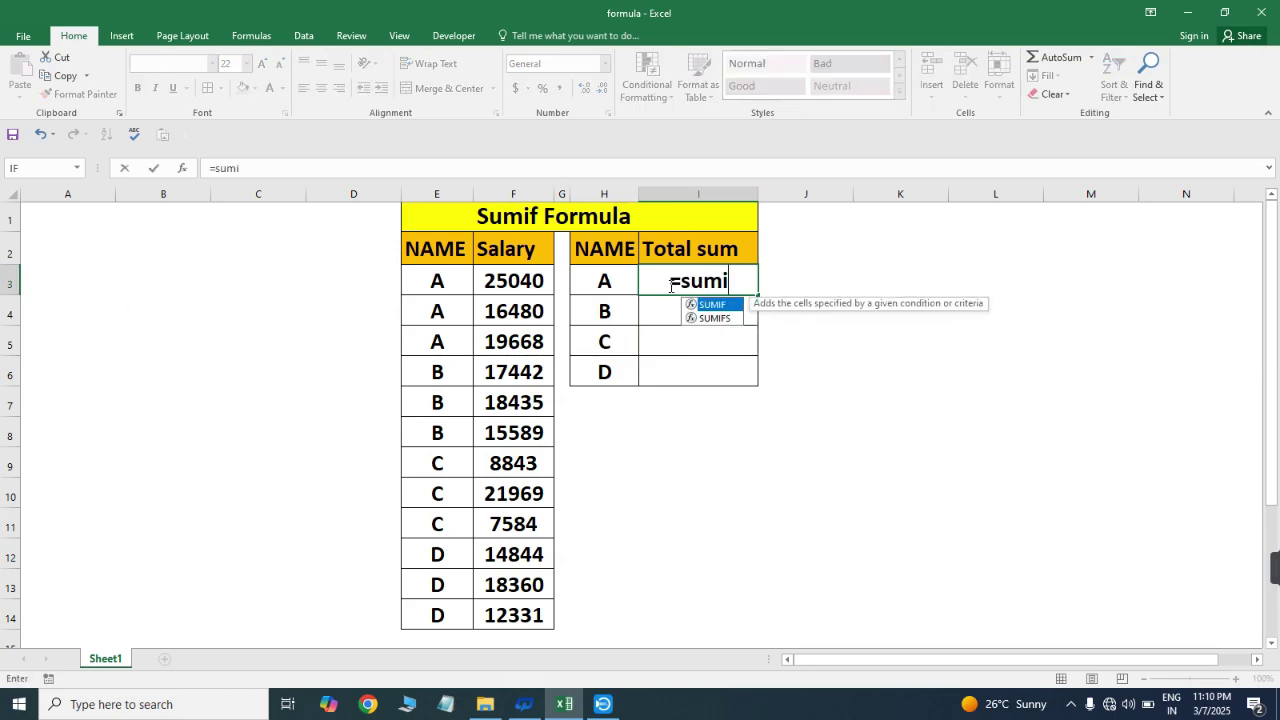
pyautogui.press('Tab')
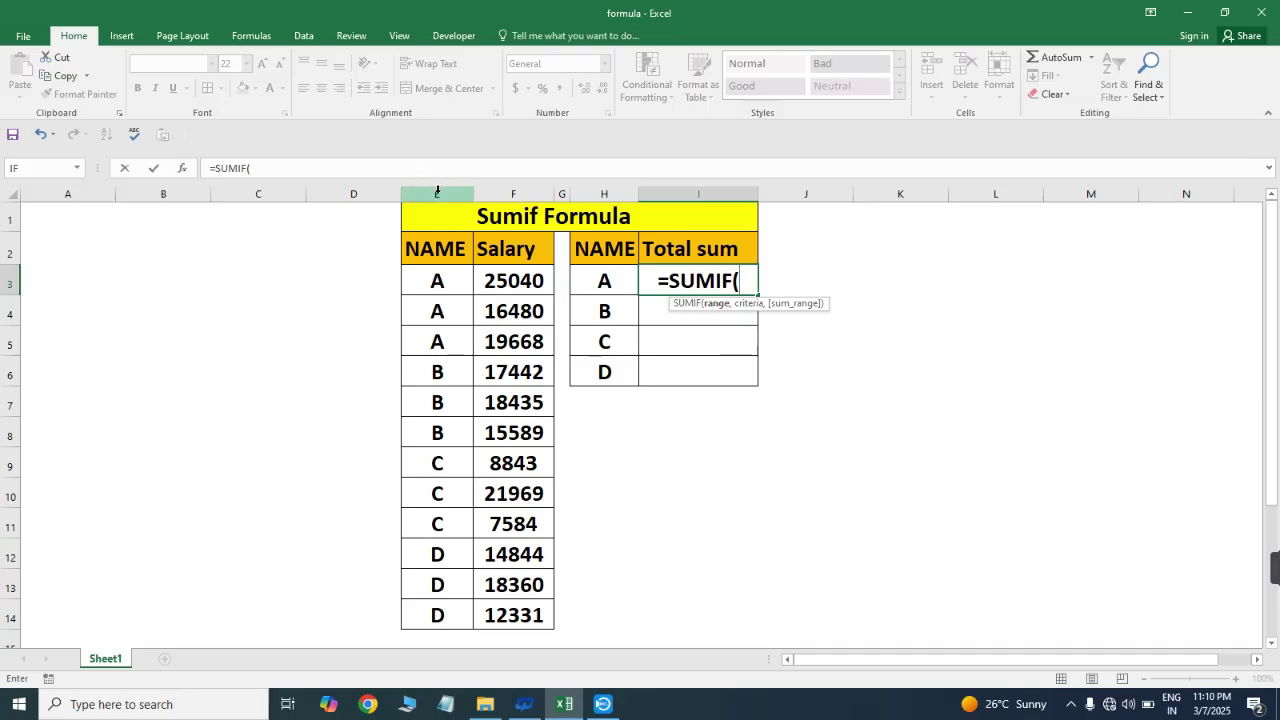
pyautogui.moveTo(436, 193); pyautogui.dragTo(512, 192)
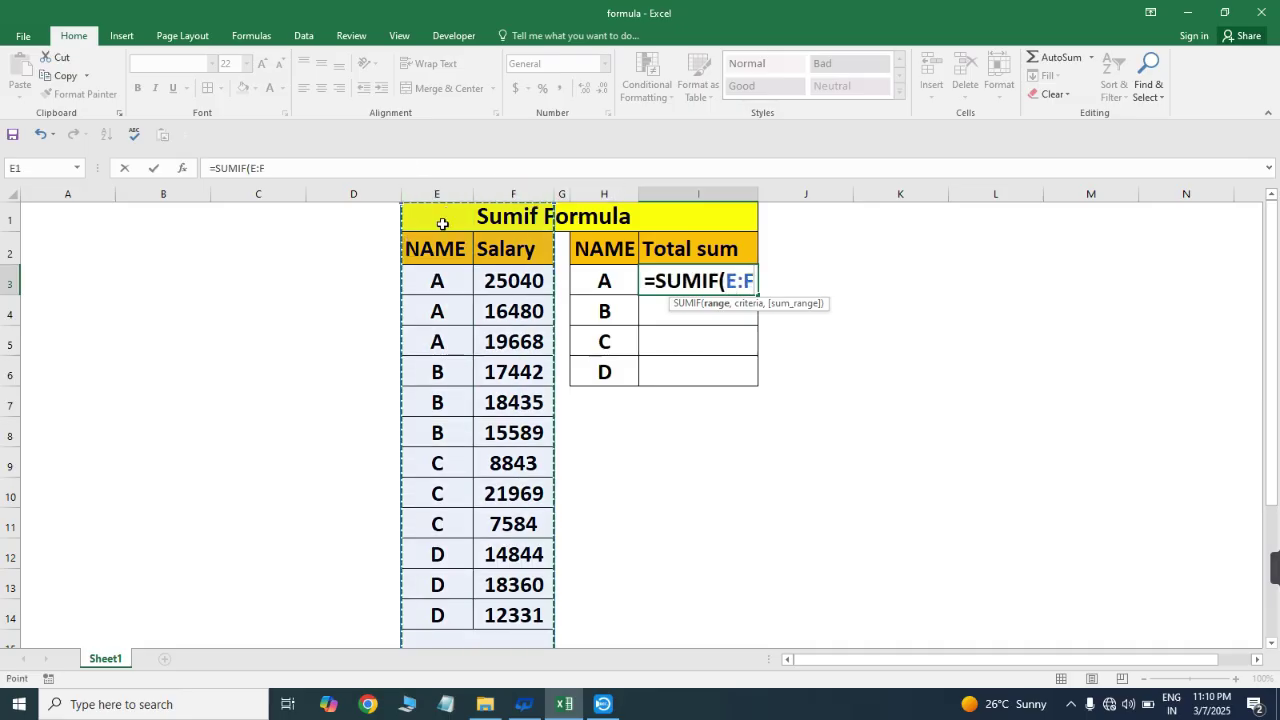
pyautogui.write(',')
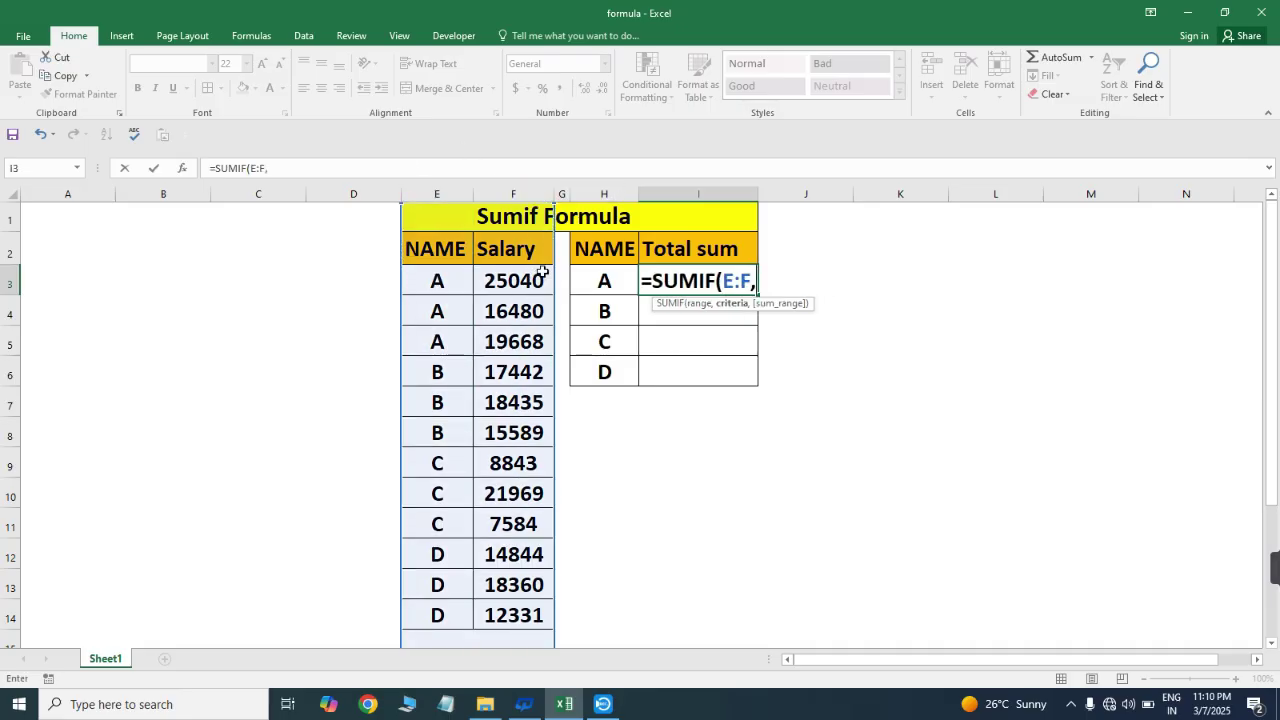
pyautogui.click(596, 280)
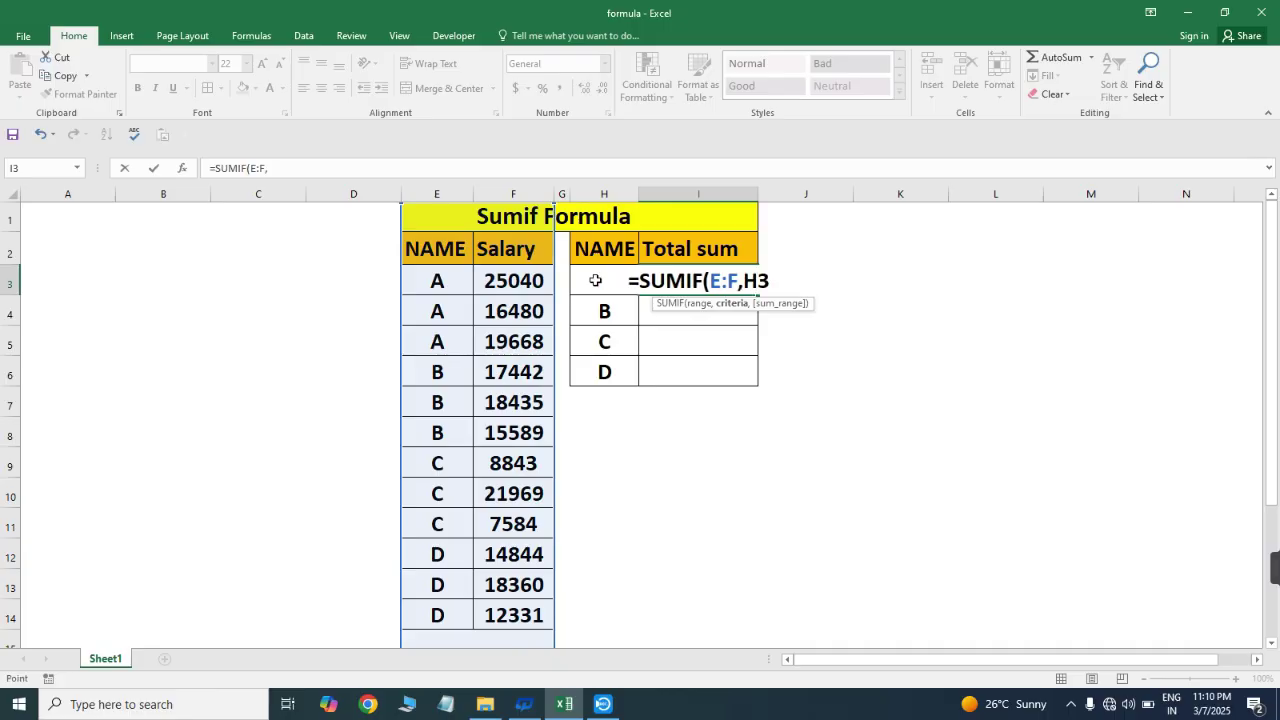
pyautogui.write(',')
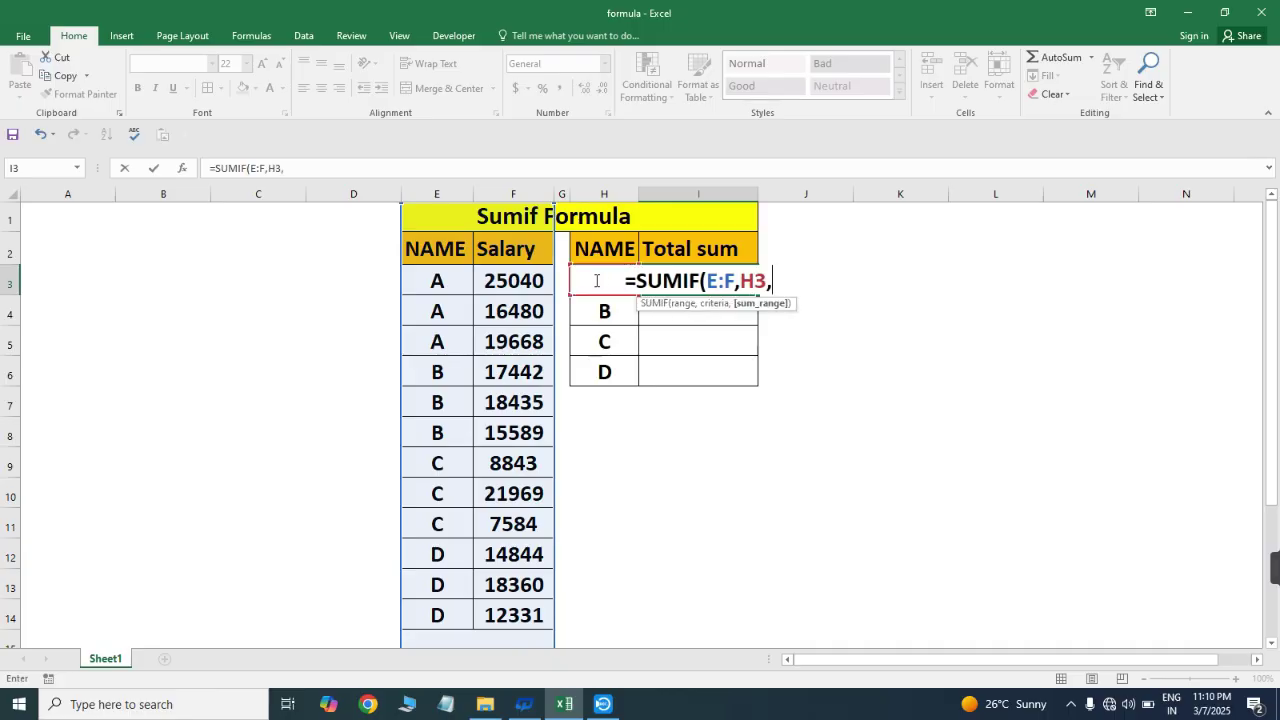
pyautogui.click(510, 192)
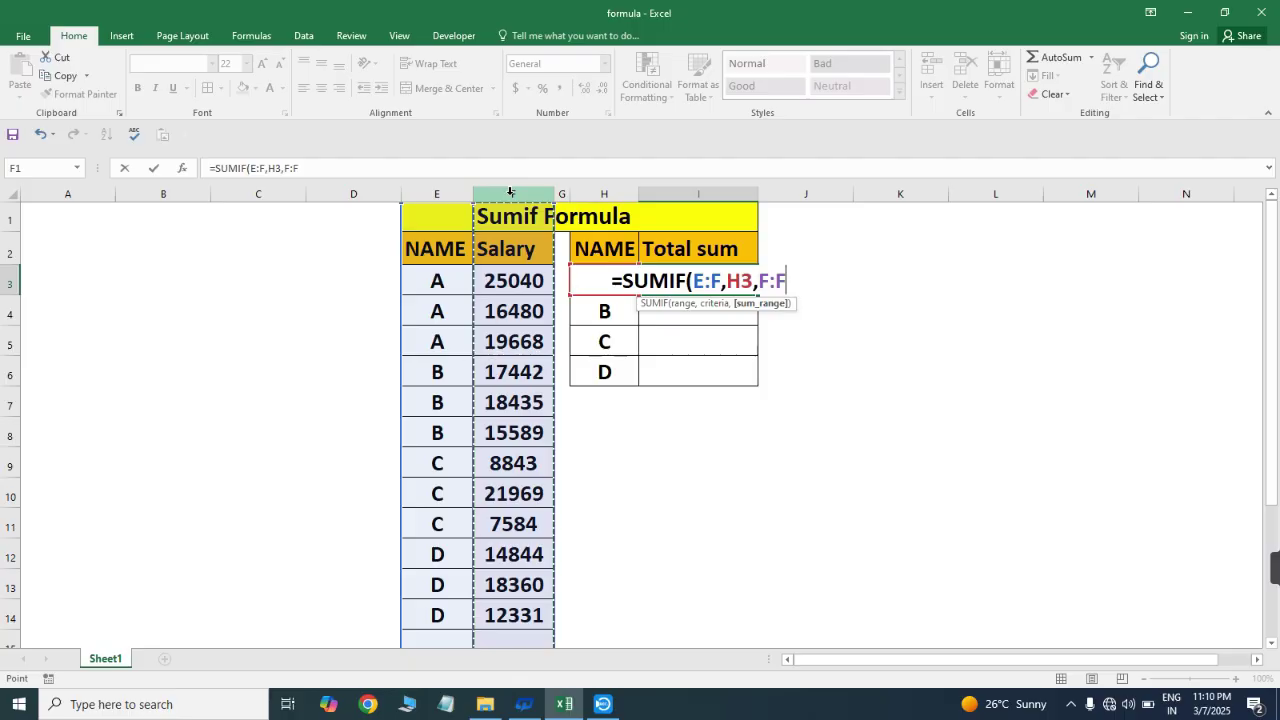
pyautogui.write(')')
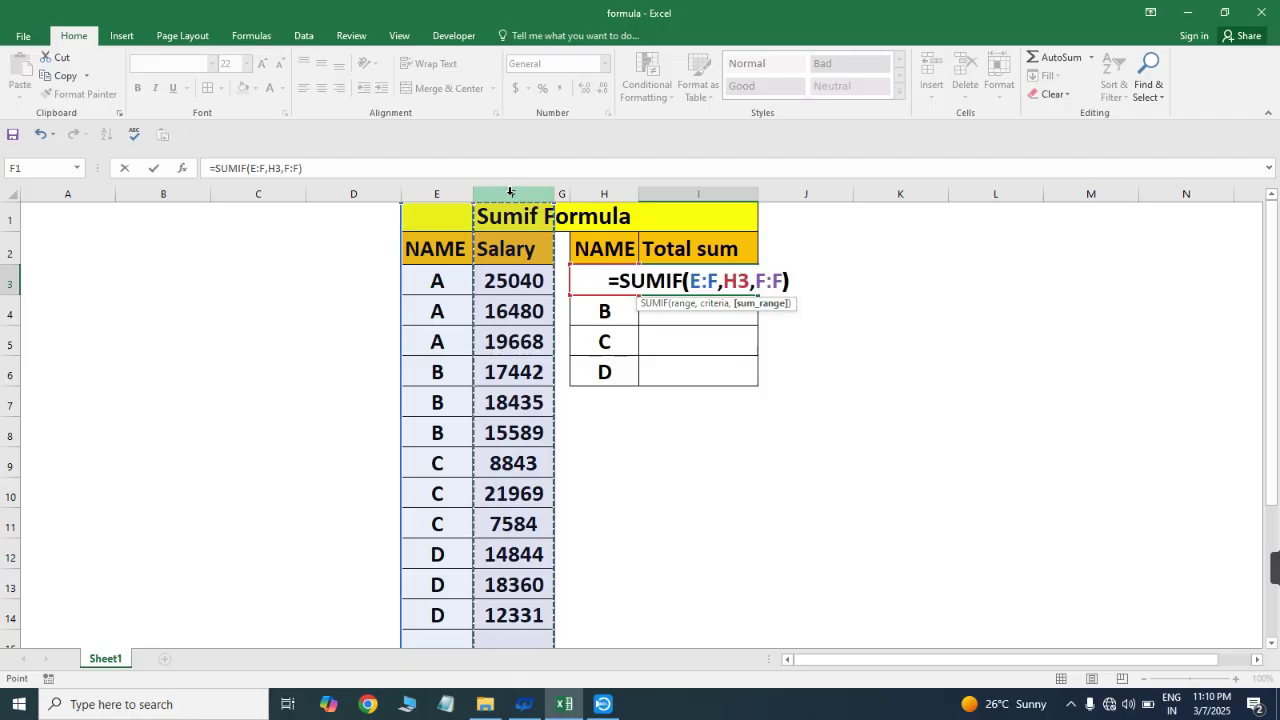
pyautogui.press('Return')
# - Fill the SUMIF formula from I3 down through I6 for names B, C and D
pyautogui.press('Down')
pyautogui.press('Down')
pyautogui.hotkey('shift', 'Up')
pyautogui.hotkey('shift', 'Up')
pyautogui.hotkey('shift', 'Up')
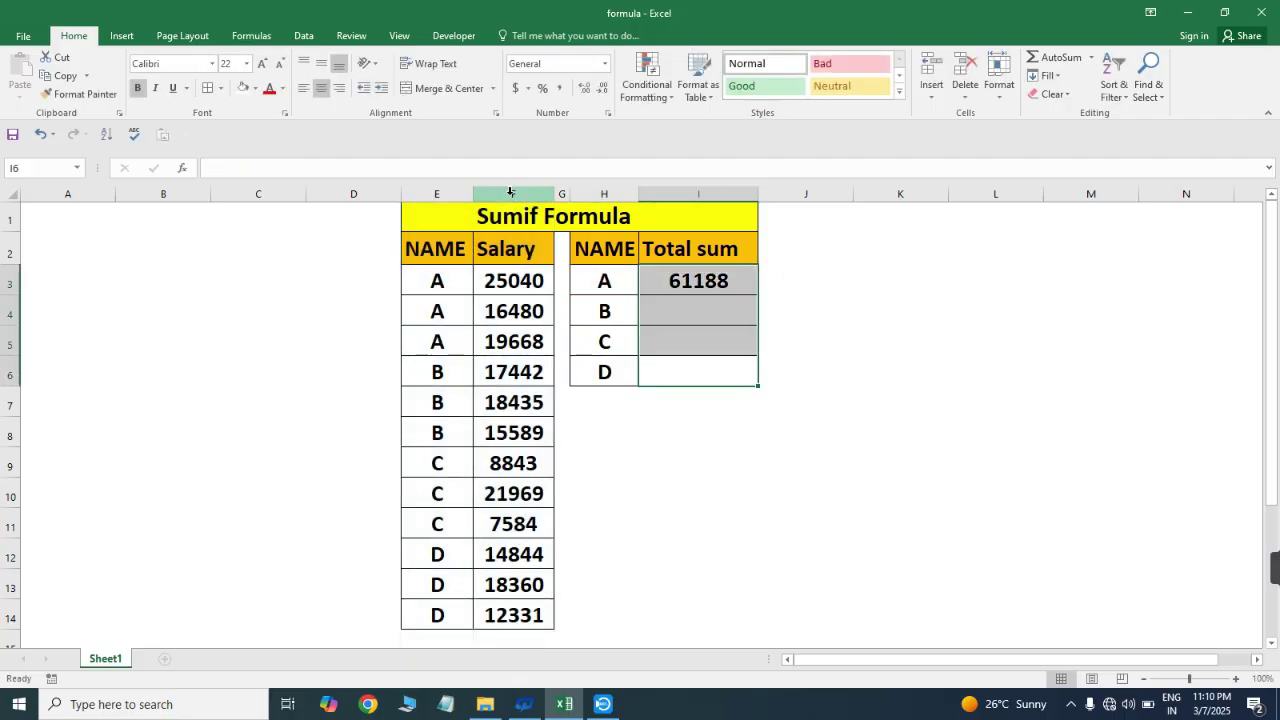
pyautogui.hotkey('ctrl', 'd')
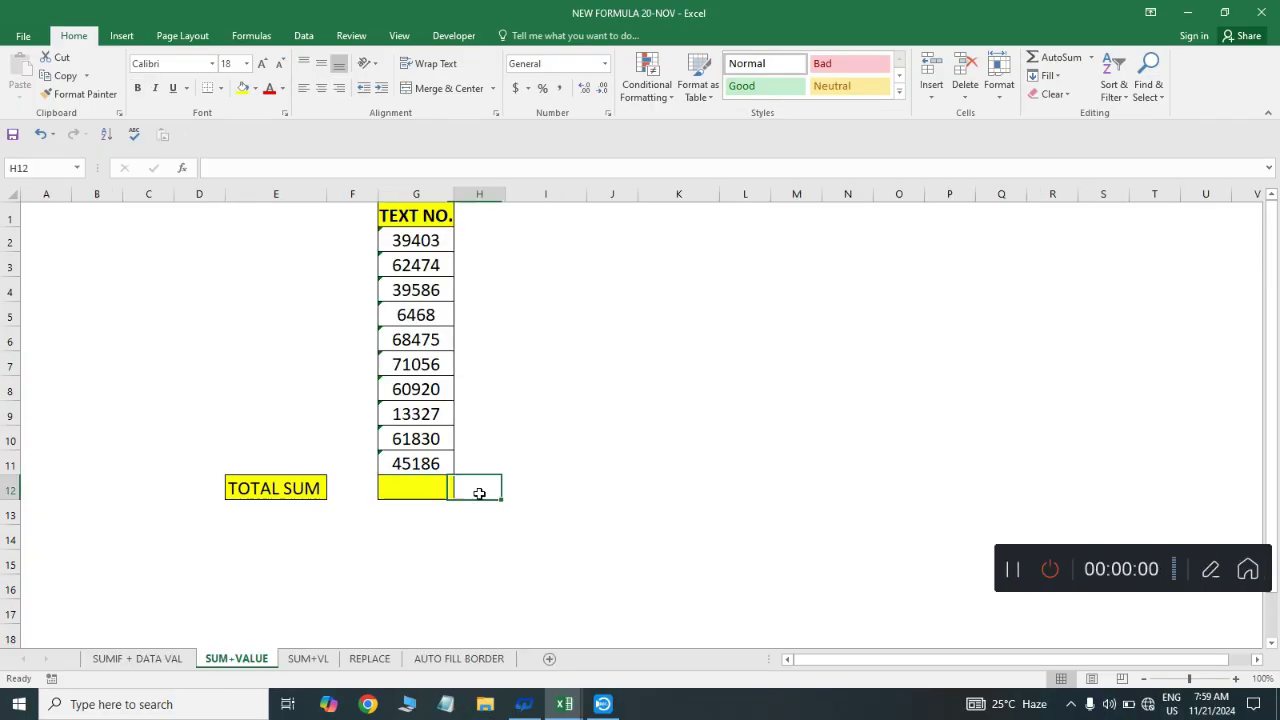
# - Try to total the text numbers in G12 with =SUM(G2:G11)
pyautogui.moveTo(422, 222); pyautogui.dragTo(416, 487)
pyautogui.click(416, 487)
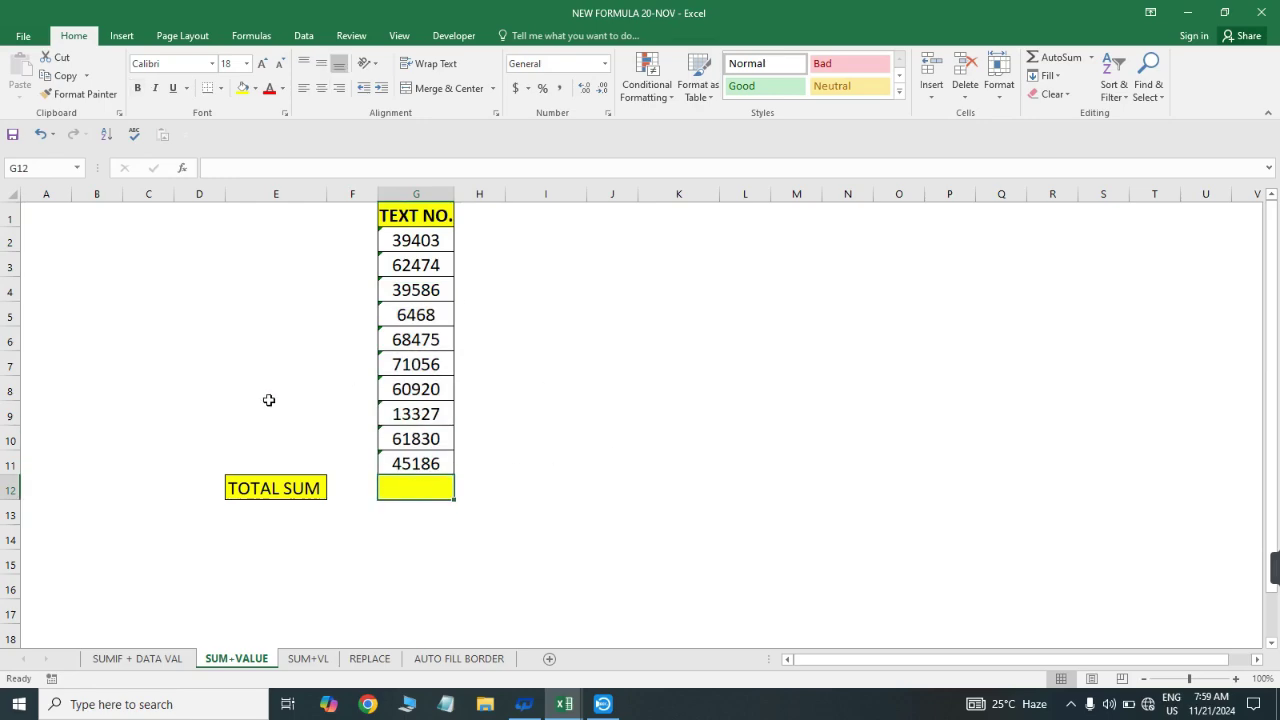
pyautogui.hotkey('alt', '=')
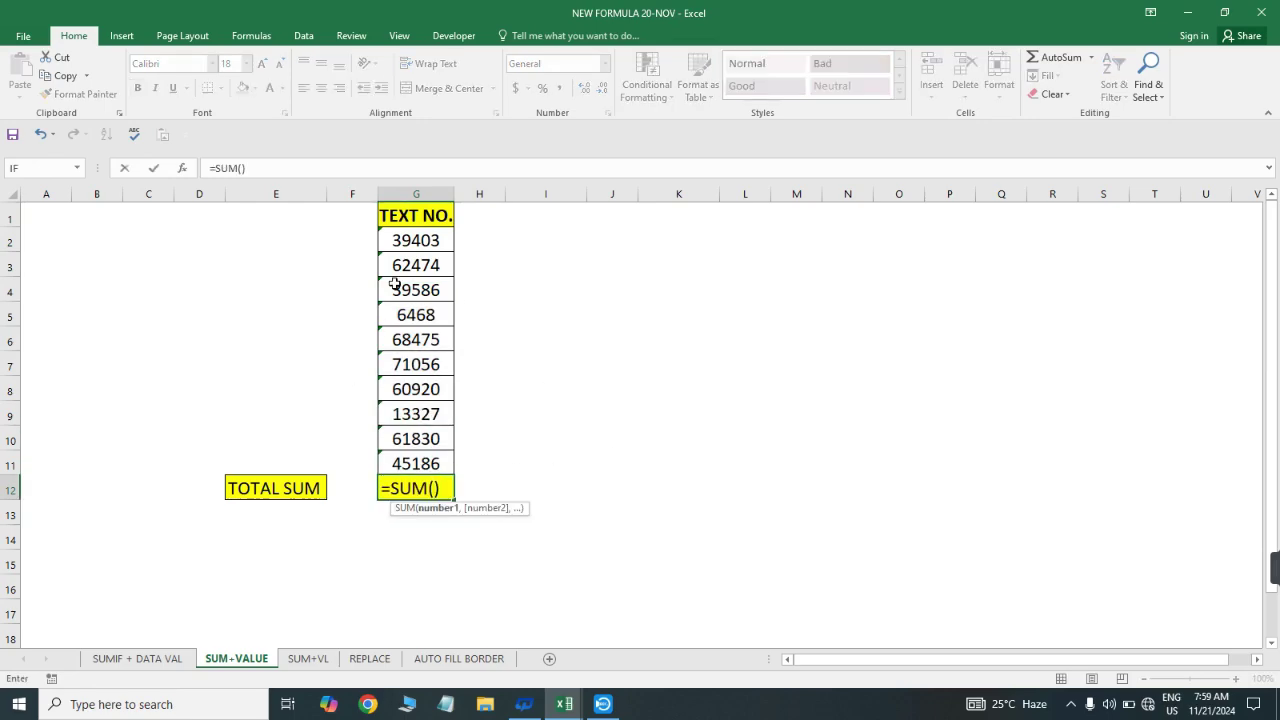
pyautogui.click(417, 241)
pyautogui.hotkey('ctrl', 'shift', 'Down')
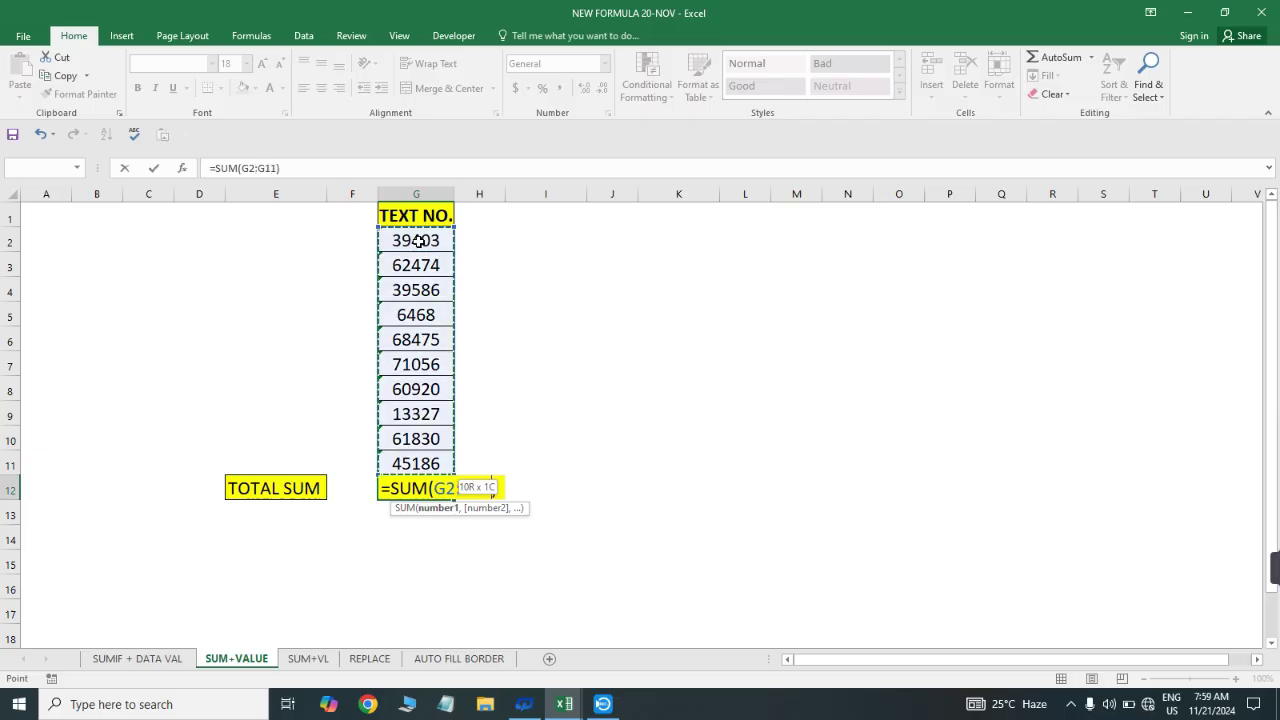
pyautogui.press('Return')
pyautogui.press('Up')
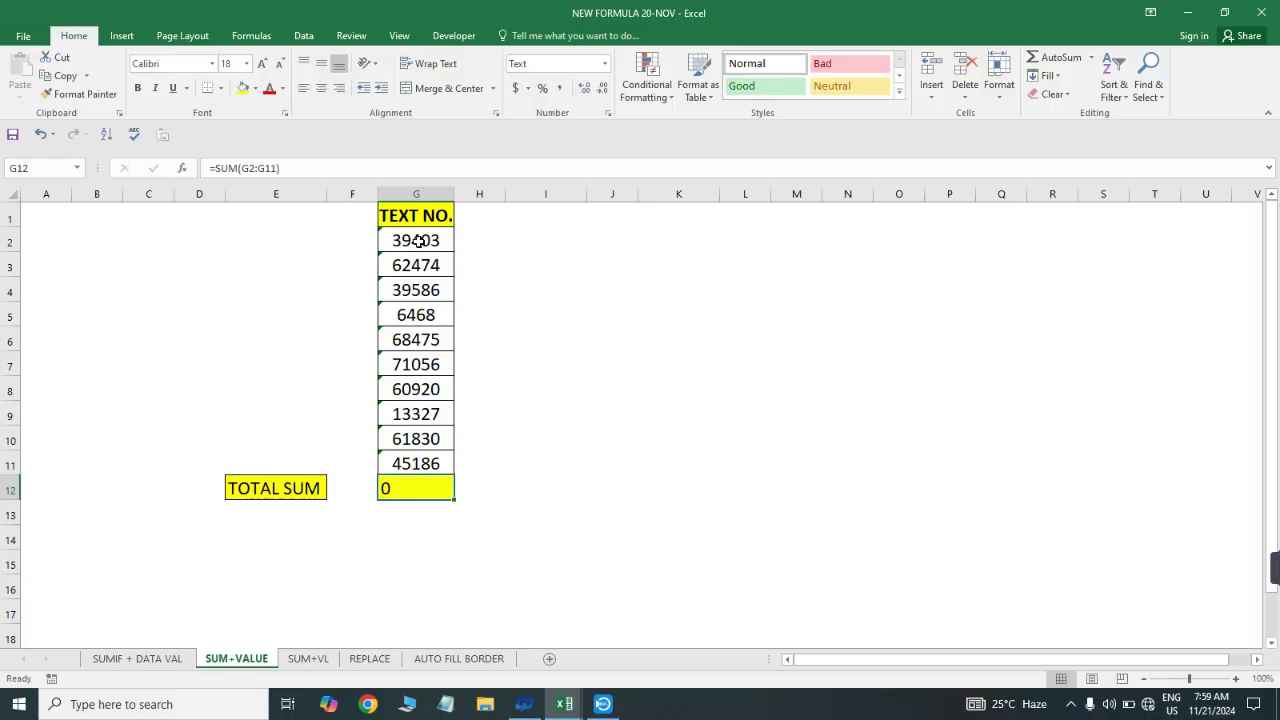
pyautogui.press('Up')
pyautogui.press('Down')
# - Undo the plain SUM formula in the TOTAL SUM cell G12
pyautogui.hotkey('ctrl', 'z')
pyautogui.press('Right')
pyautogui.press('Left')
pyautogui.write('=')
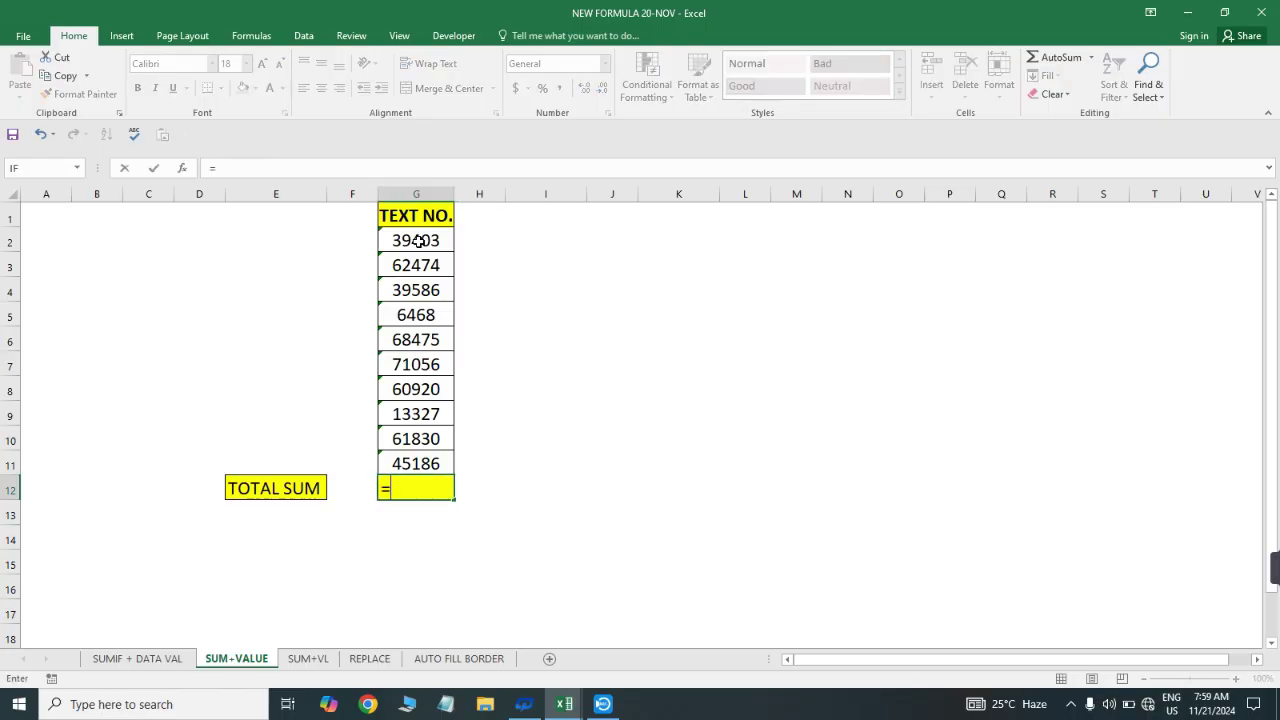
pyautogui.press('Escape')
# - Enter =SUM(VALUE(G2:G11)) as an array formula in G12 to total the text numbers
pyautogui.hotkey('alt', '=')
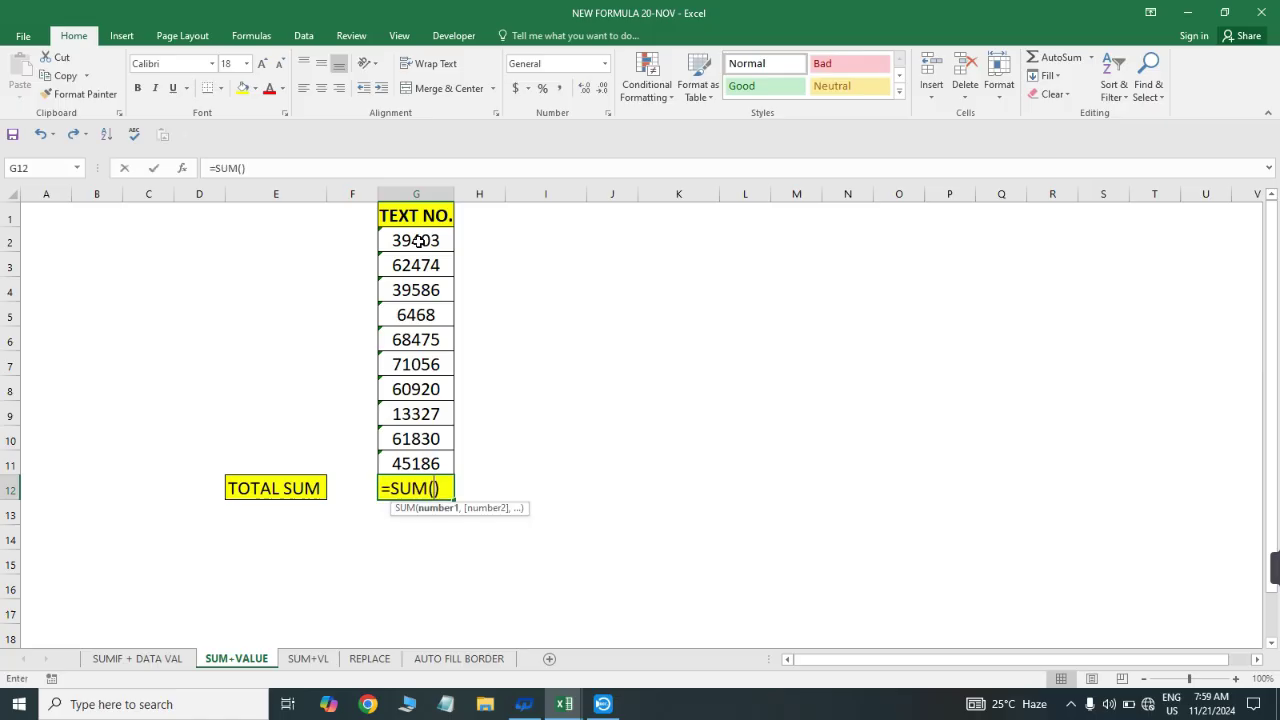
pyautogui.write('val')
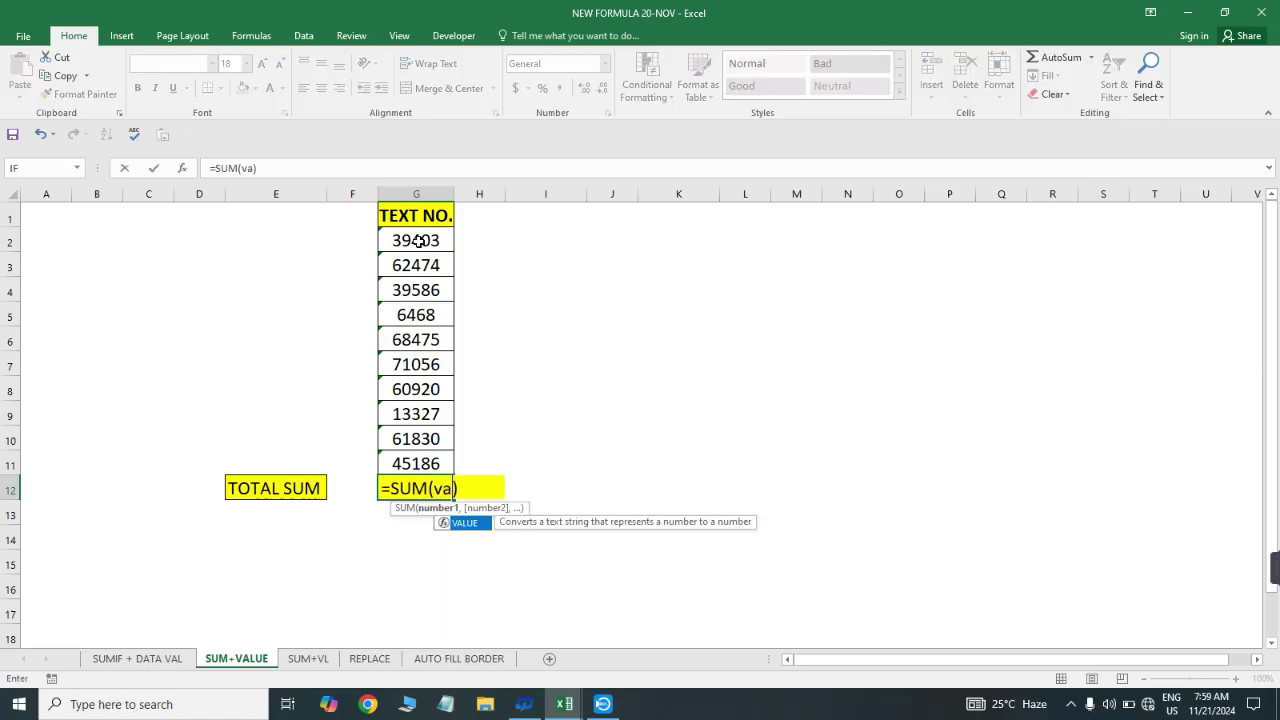
pyautogui.press('Tab')
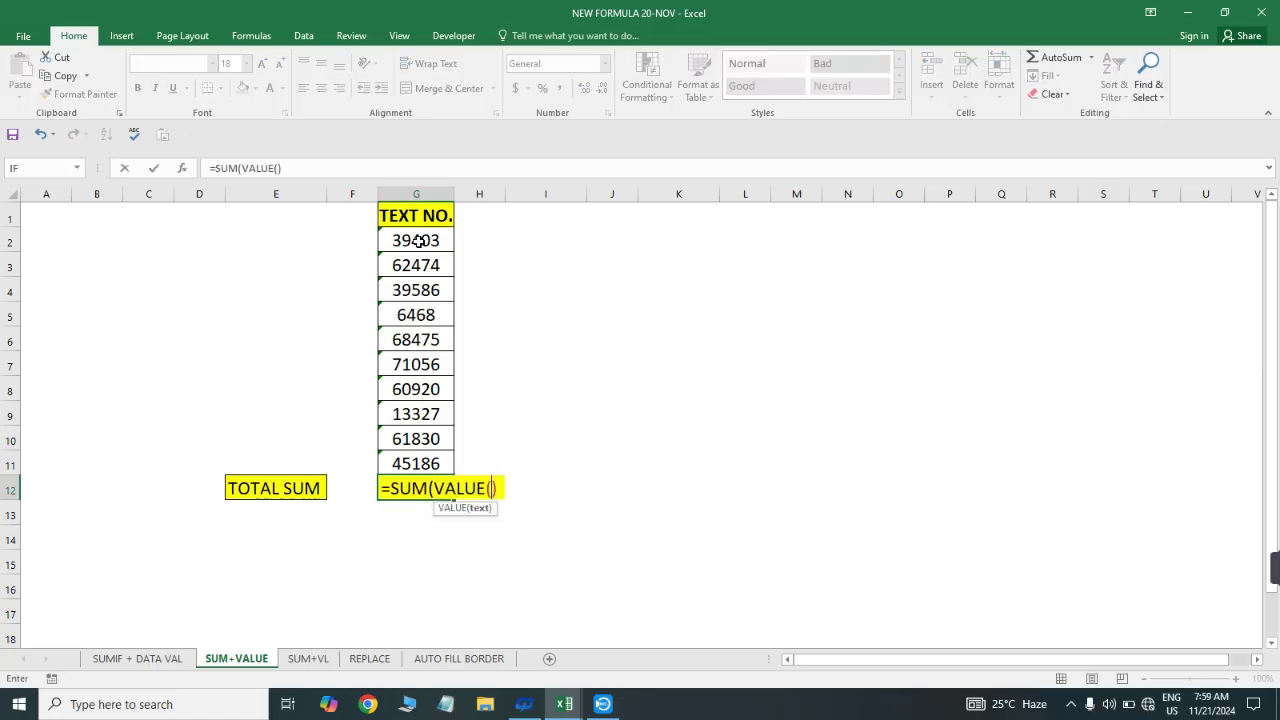
pyautogui.press('Up')
pyautogui.hotkey('ctrl', 'Up')
pyautogui.press('Down')
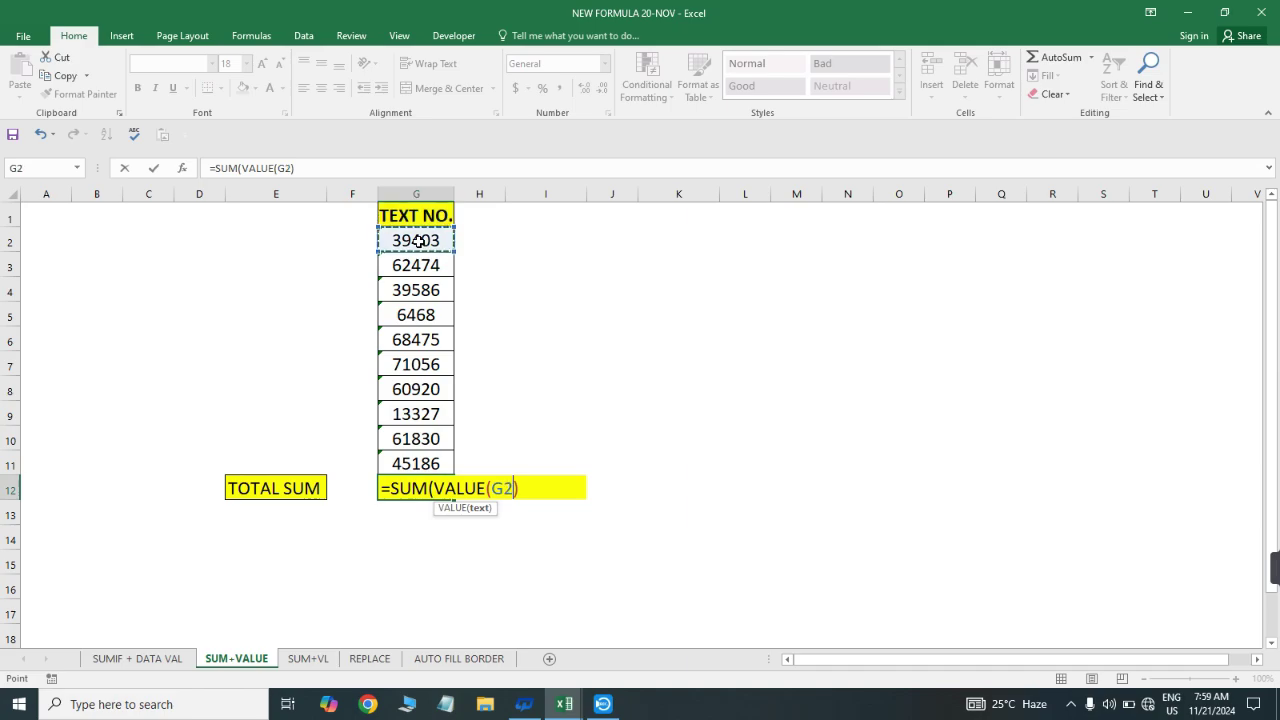
pyautogui.hotkey('ctrl', 'shift', 'Down')
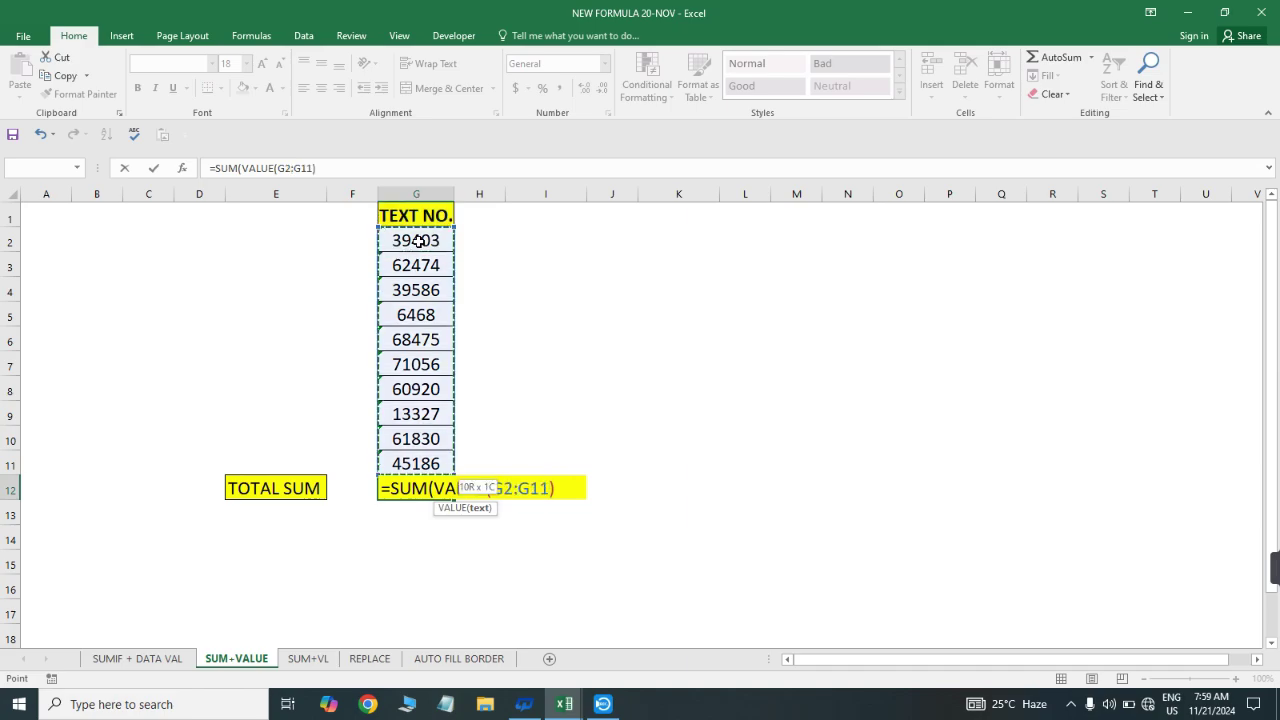
pyautogui.write(')')
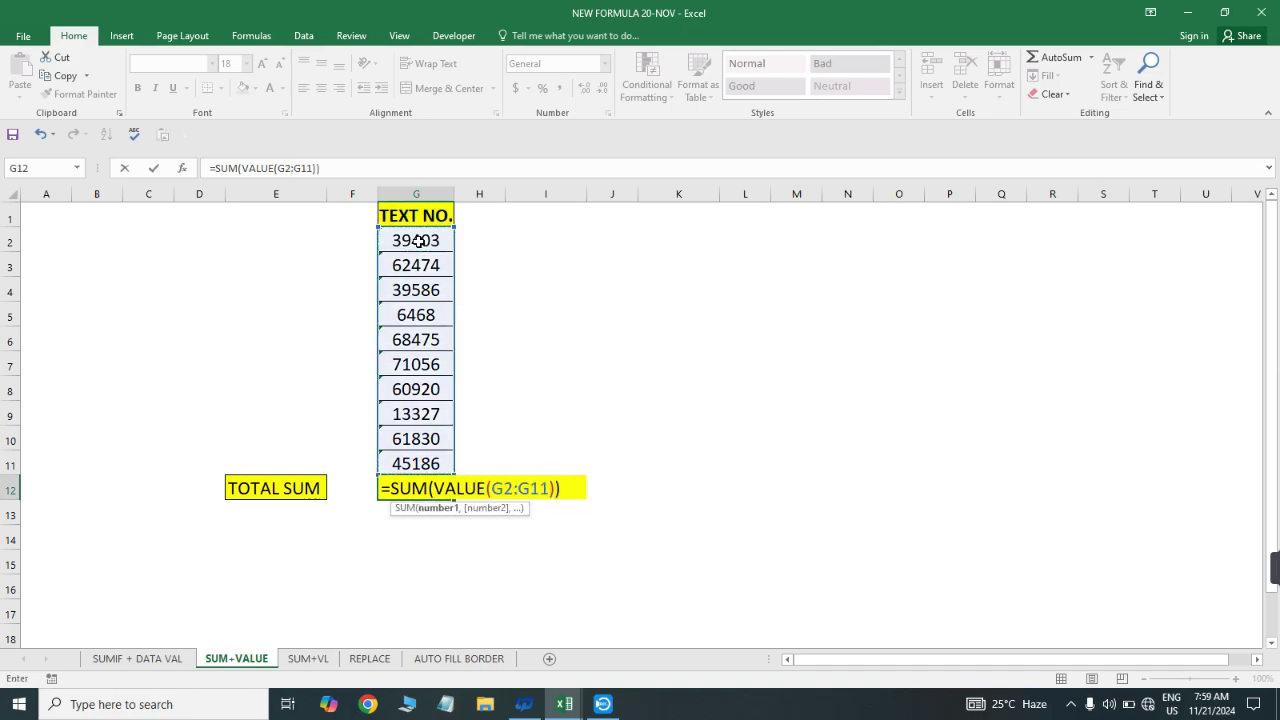
pyautogui.hotkey('ctrl', 'shift', 'Return')
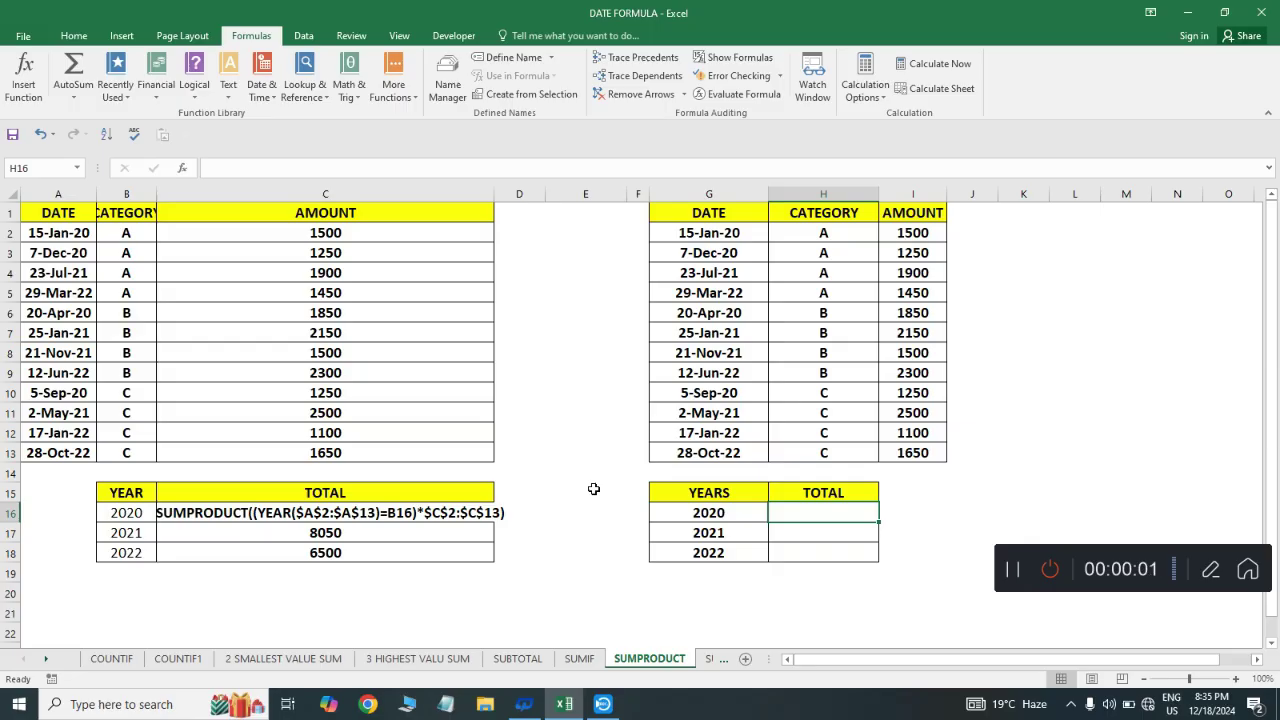
# - Examine the dates and amounts in G1:I13 and the YEARS and TOTAL table below them on the SUMPRODUCT sheet
pyautogui.moveTo(709, 210); pyautogui.dragTo(840, 432)
pyautogui.click(695, 499)
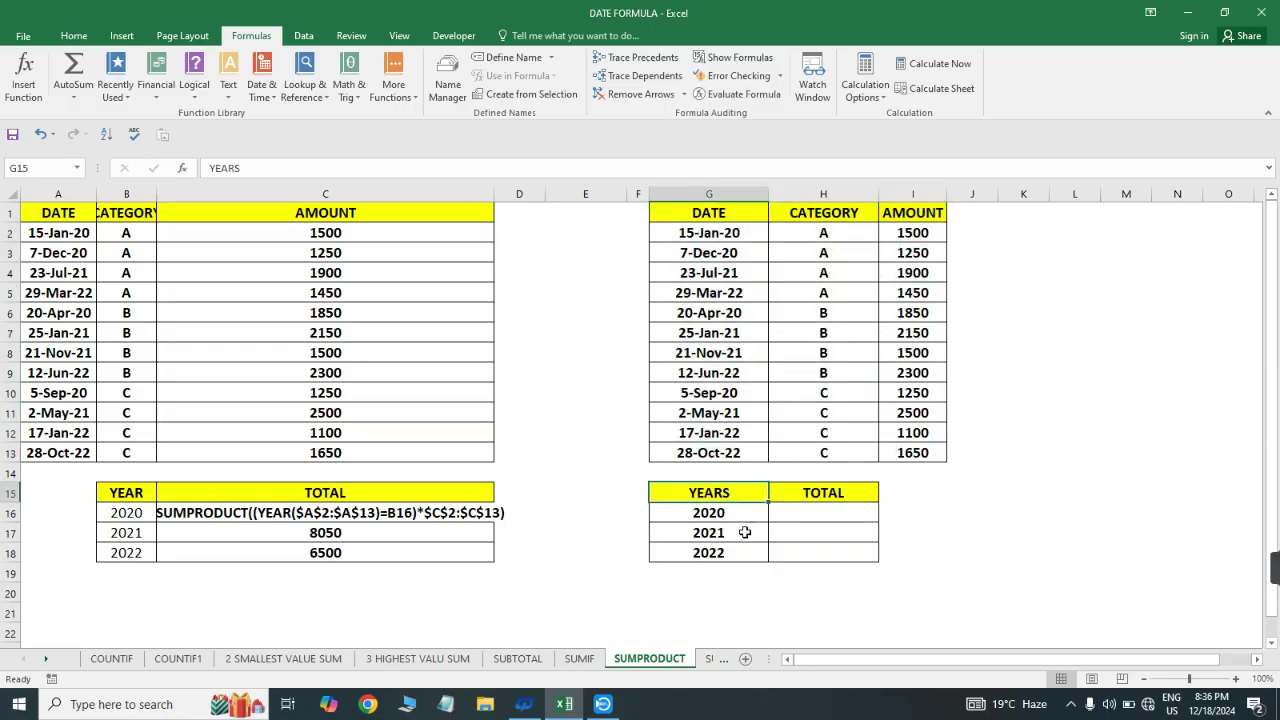
pyautogui.moveTo(733, 514); pyautogui.dragTo(735, 555)
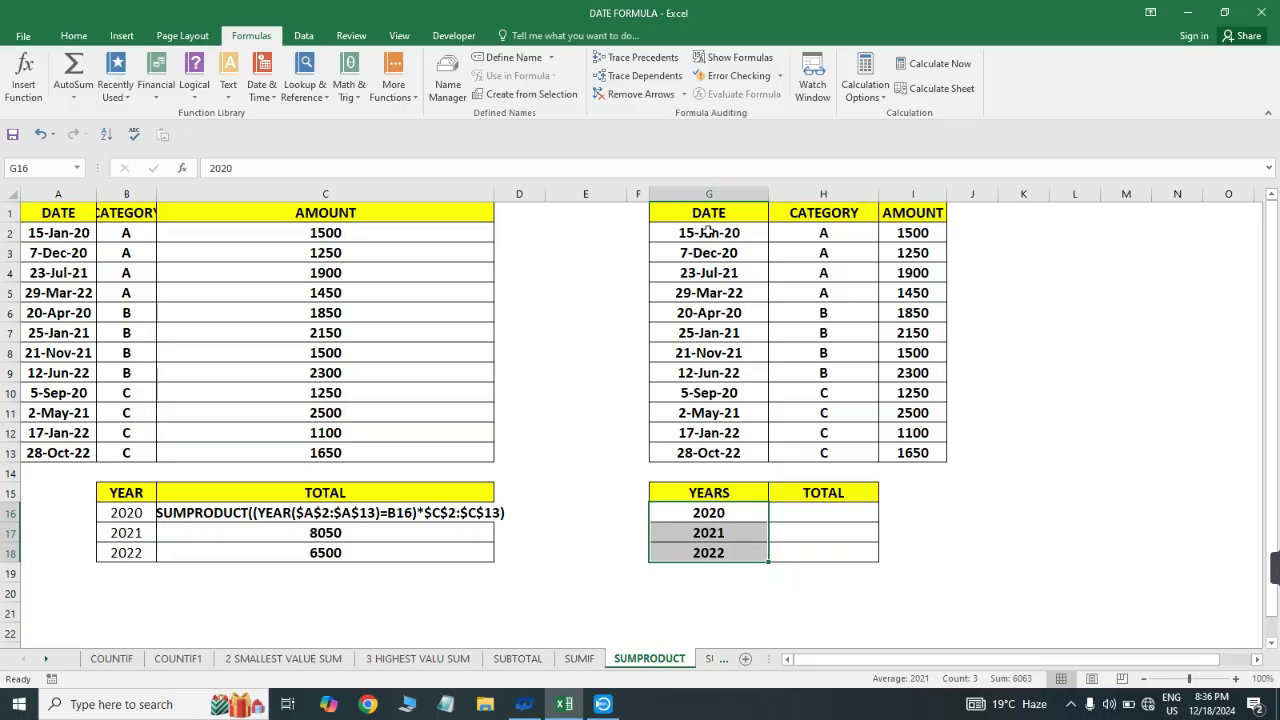
pyautogui.moveTo(708, 213); pyautogui.dragTo(727, 448)
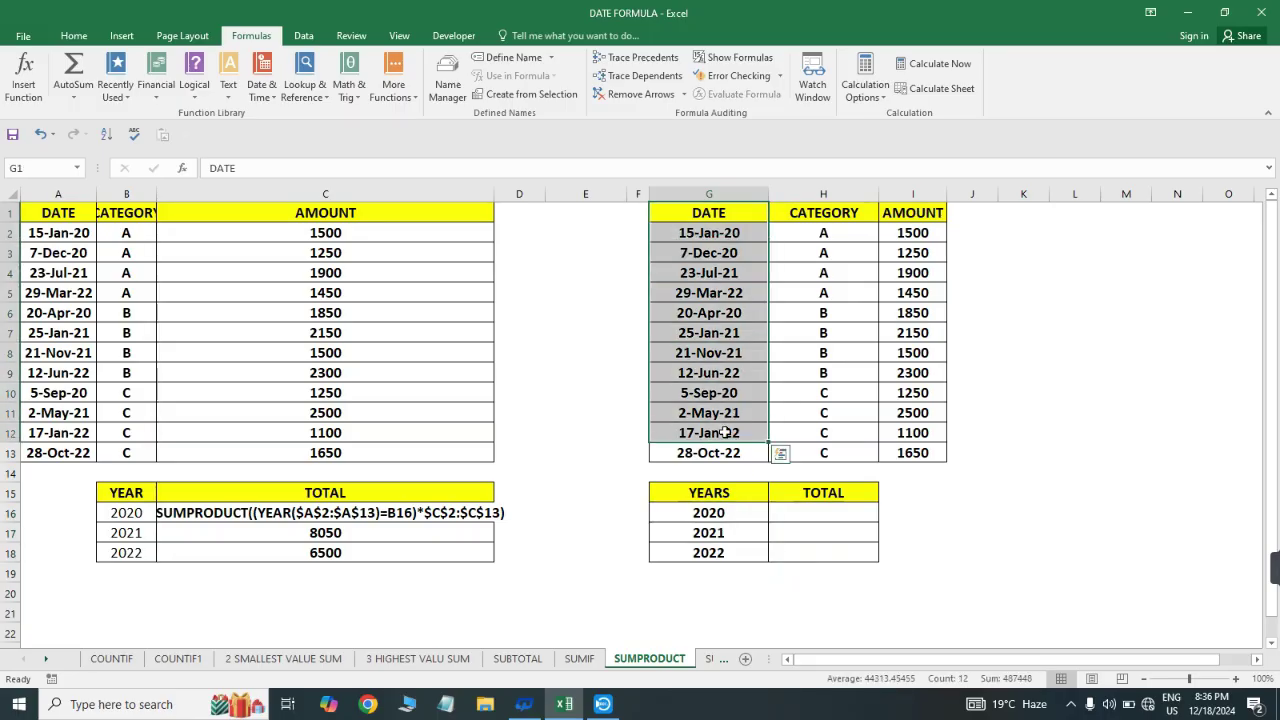
pyautogui.click(716, 530)
pyautogui.click(745, 511)
pyautogui.moveTo(912, 232); pyautogui.dragTo(912, 294)
pyautogui.click(789, 512)
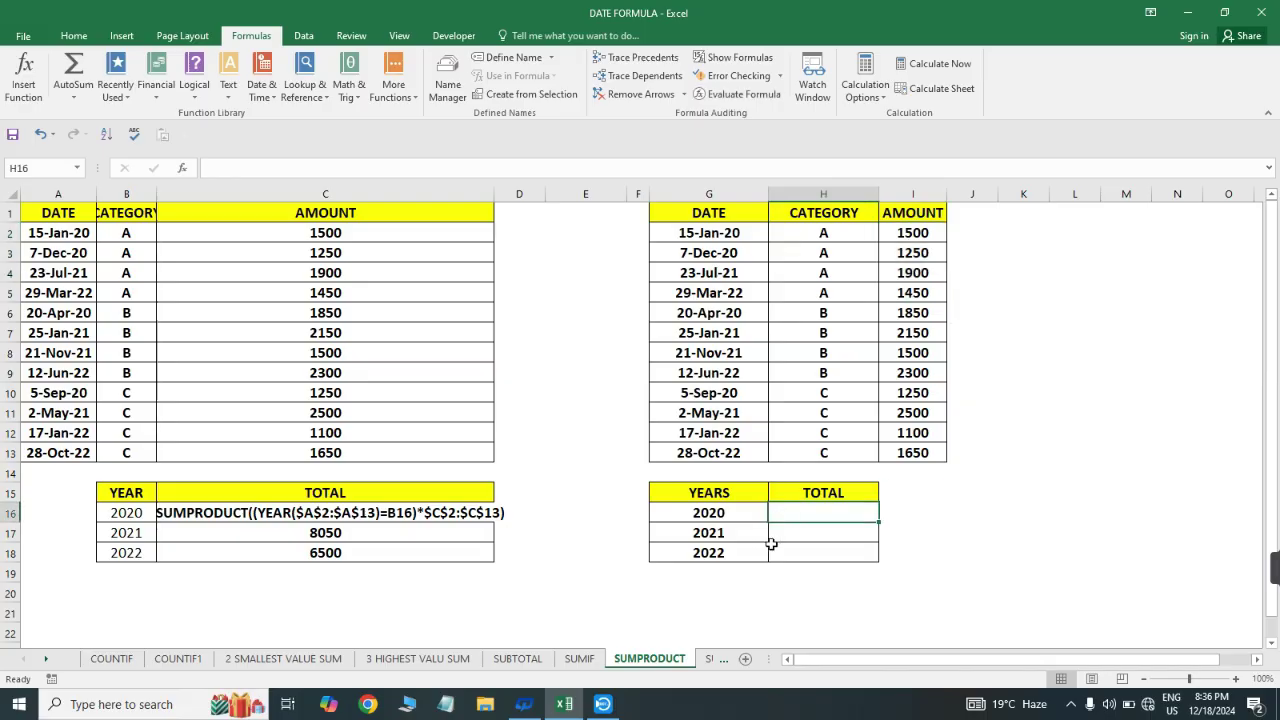
pyautogui.click(778, 540)
pyautogui.click(794, 553)
# - Start a SUMPRODUCT formula in H16 with the year condition =SUMPRODUCT((YEAR($G$2:$G$13)=G16)*
pyautogui.click(792, 519)
pyautogui.write('=SUM')
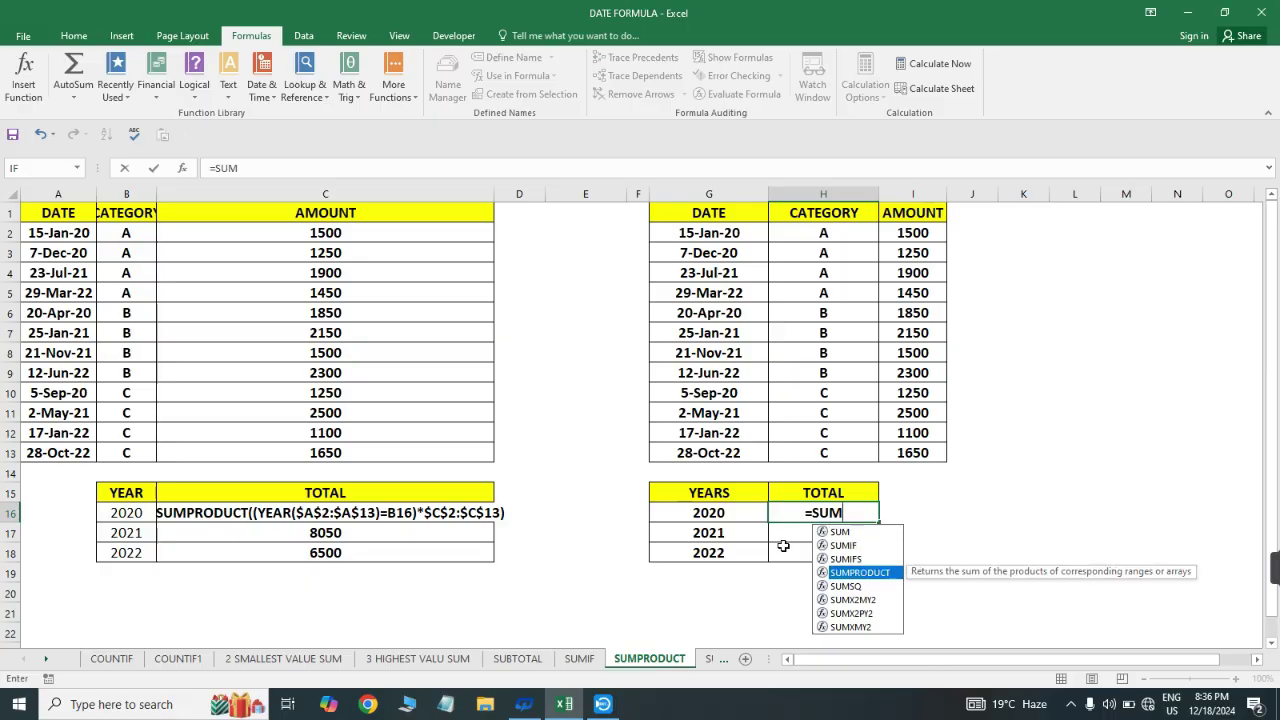
pyautogui.press('Tab')
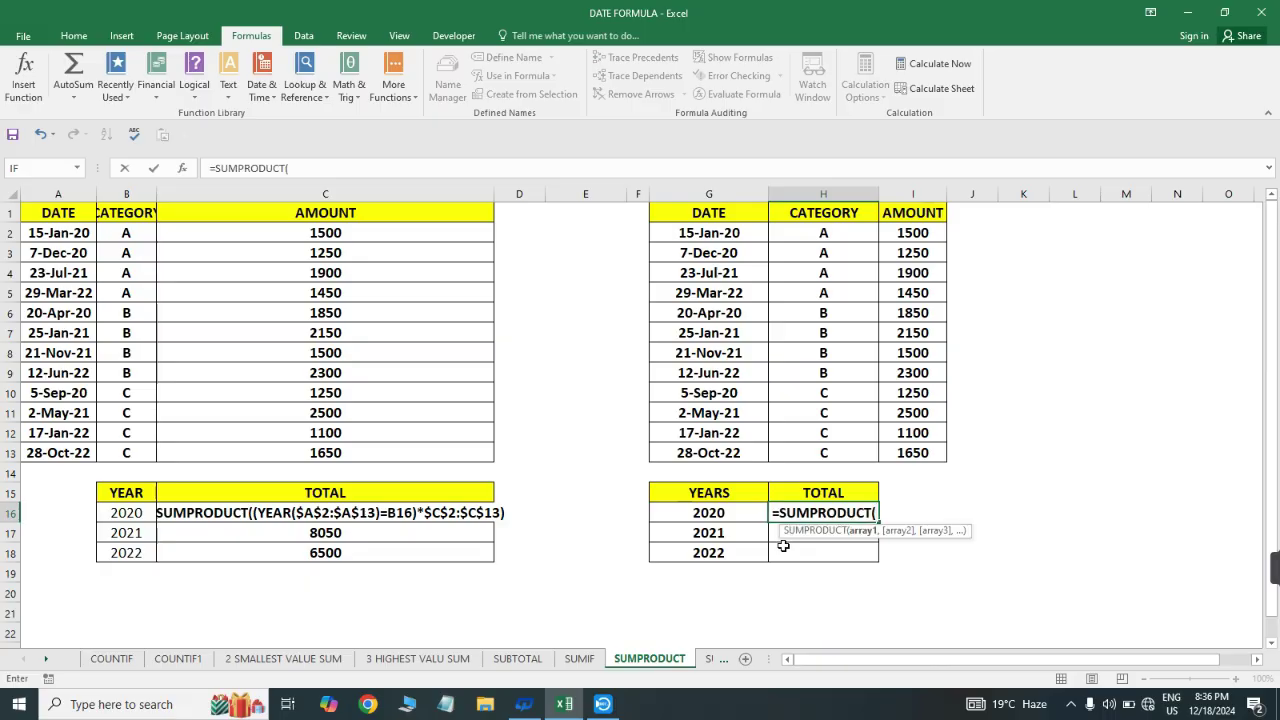
pyautogui.write('(')
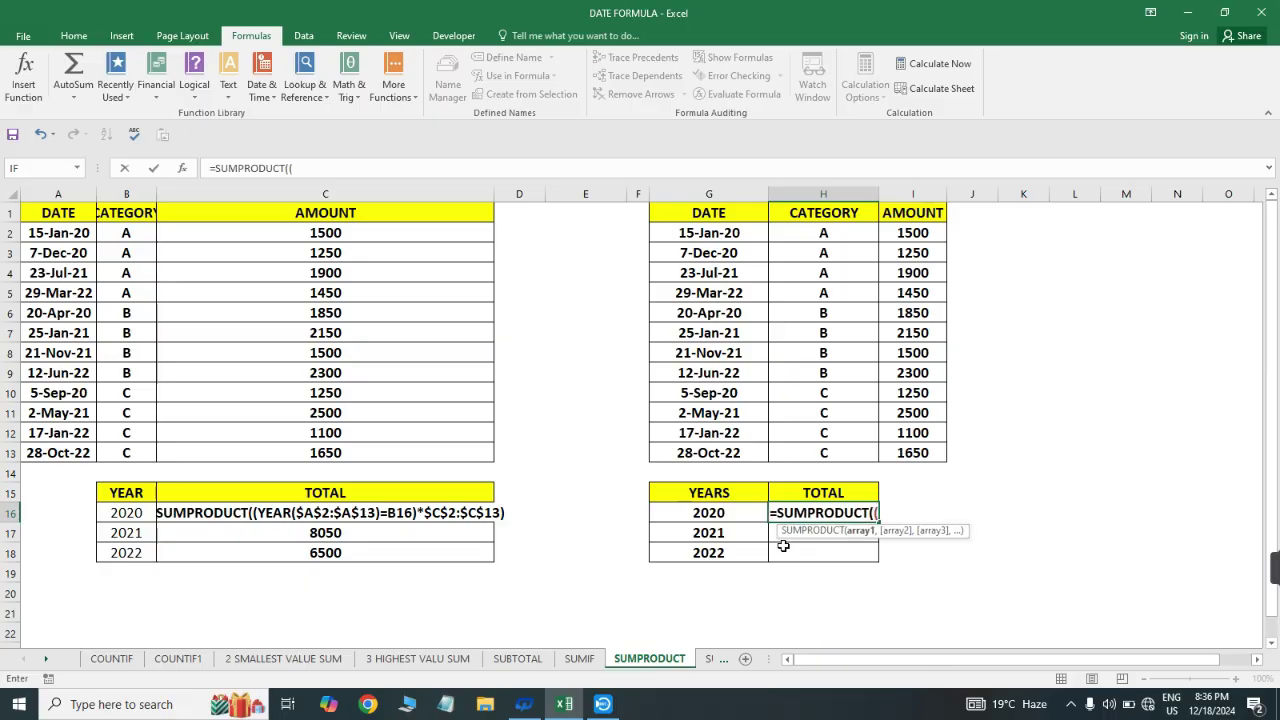
pyautogui.write('YE')
pyautogui.press('Tab')
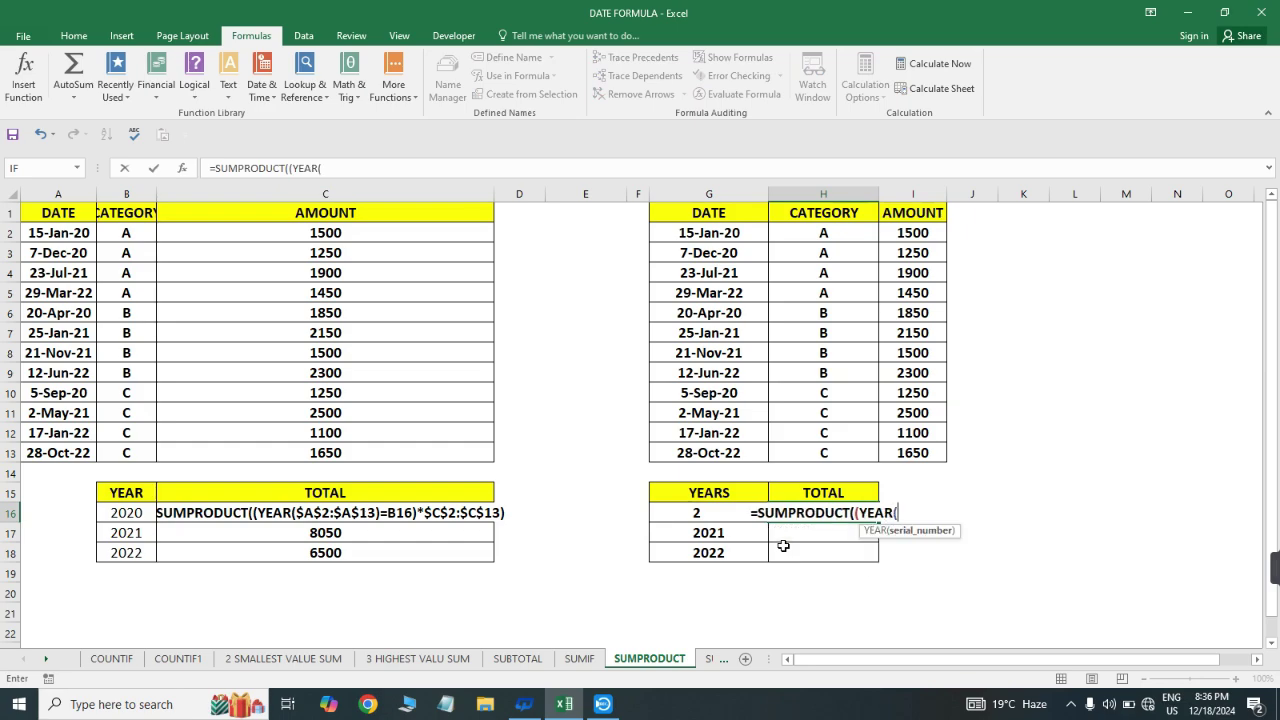
pyautogui.press('Up')
pyautogui.press('Up')
pyautogui.press('Up')
pyautogui.press('Up')
pyautogui.press('Left')
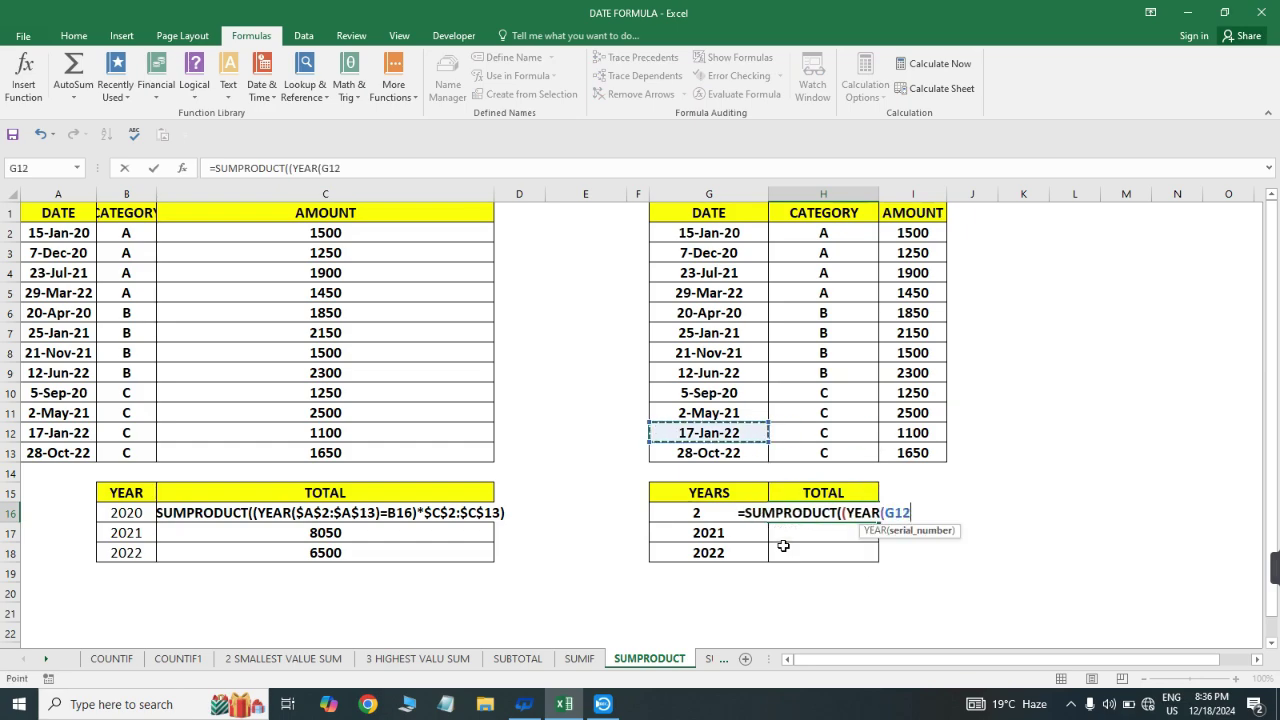
pyautogui.hotkey('ctrl', 'Up')
pyautogui.press('Down')
pyautogui.hotkey('ctrl', 'shift', 'Down')
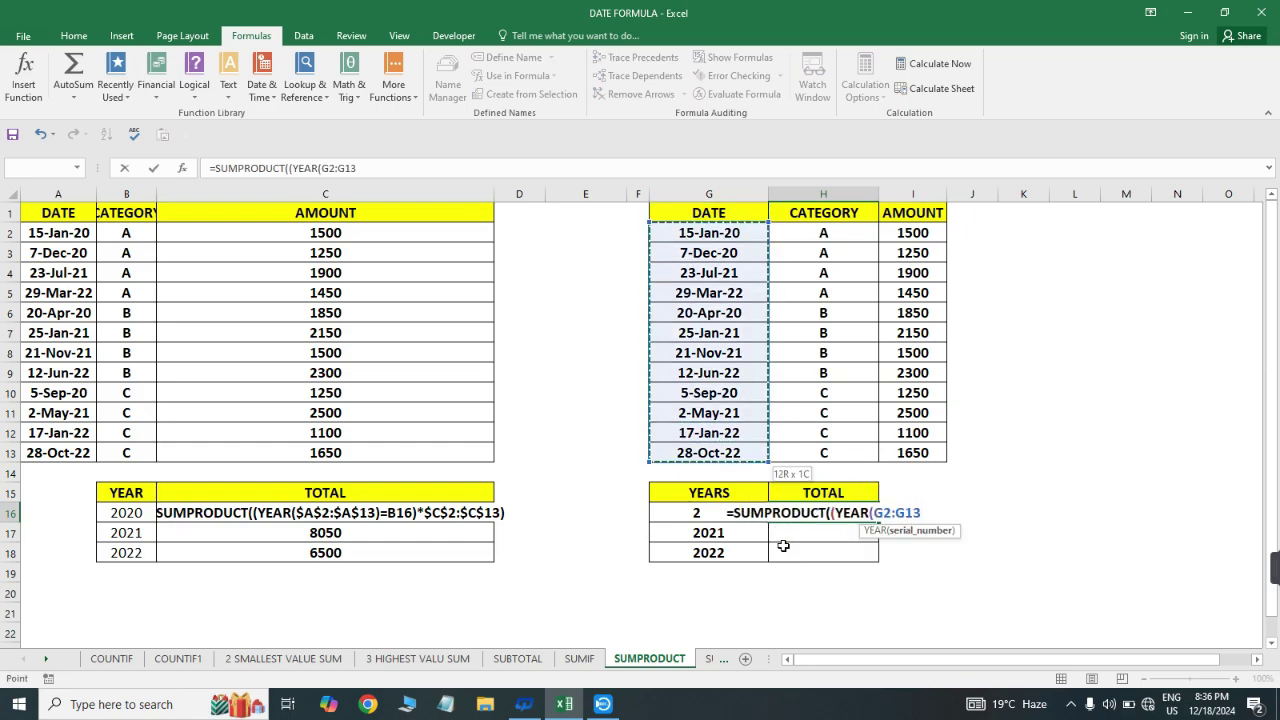
pyautogui.press('F4')
pyautogui.write(',')
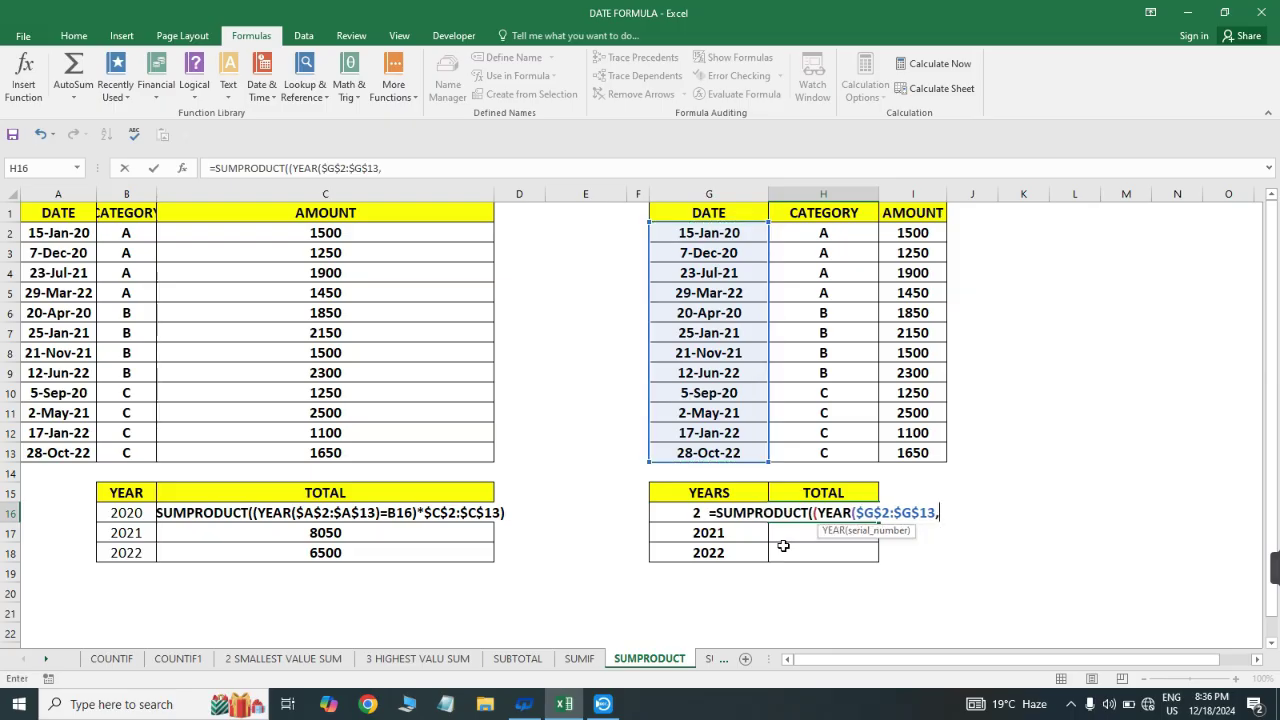
pyautogui.press('BackSpace')
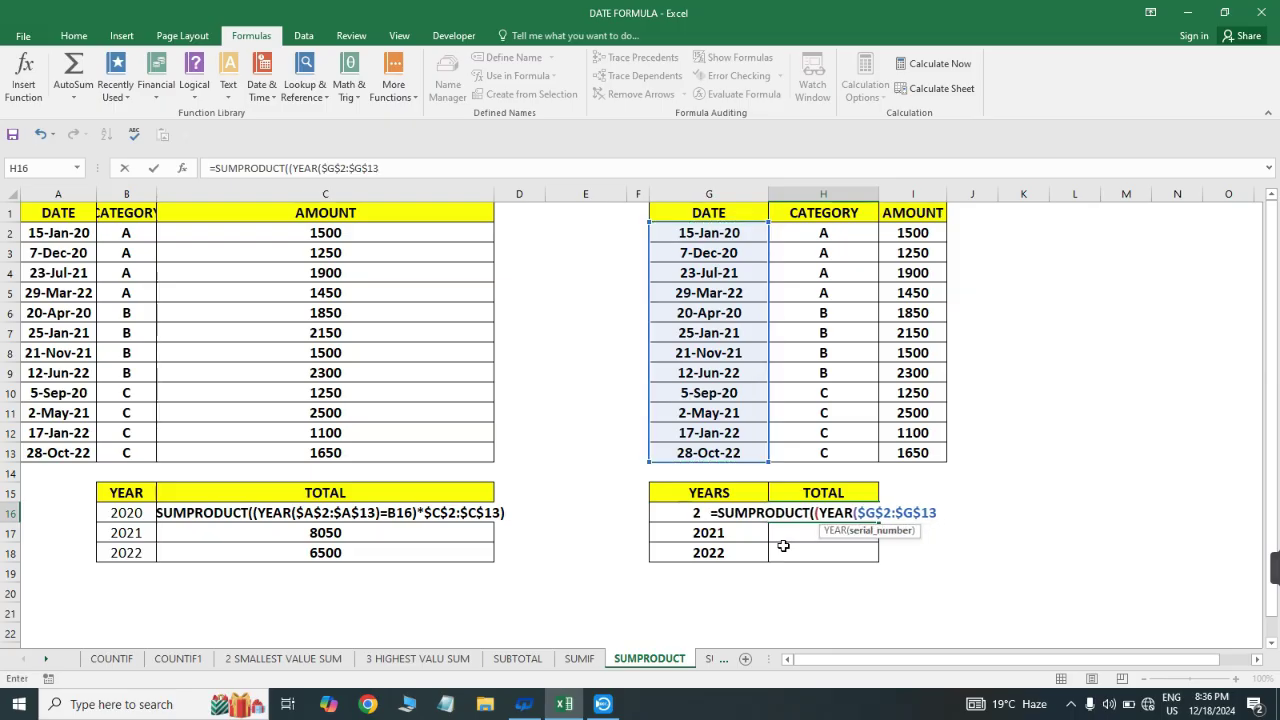
pyautogui.write(')=')
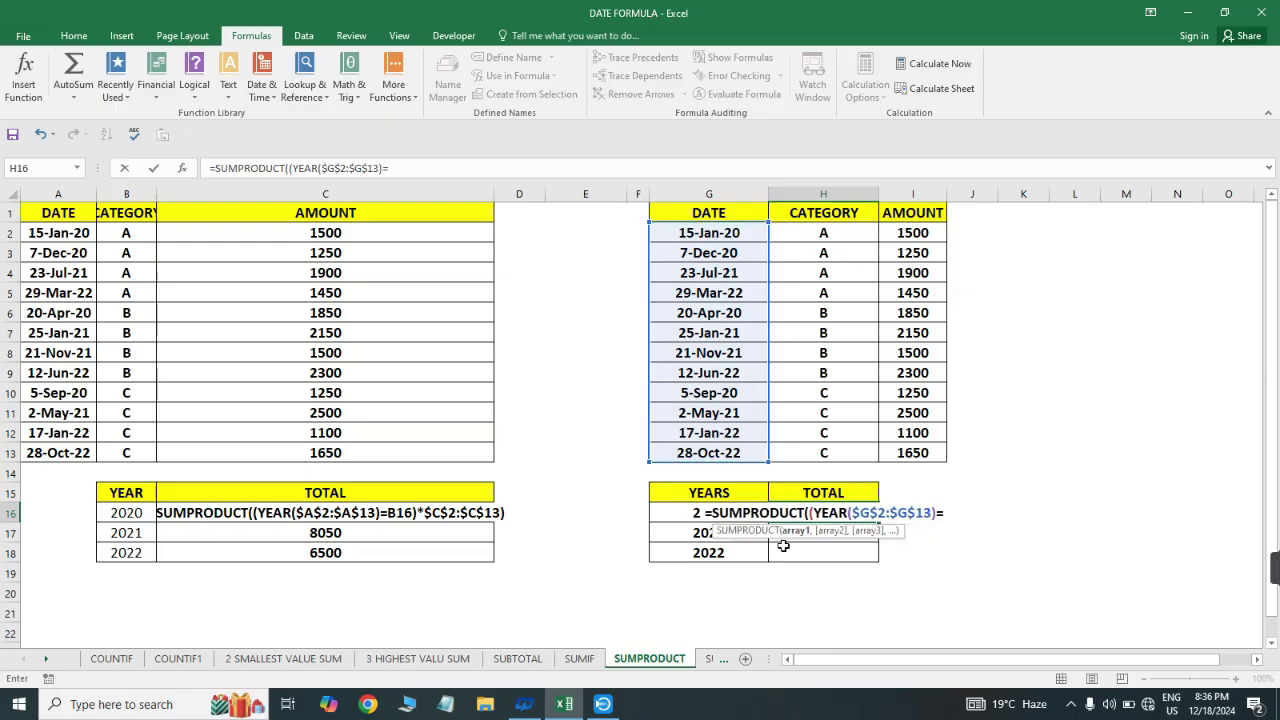
pyautogui.press('Left')
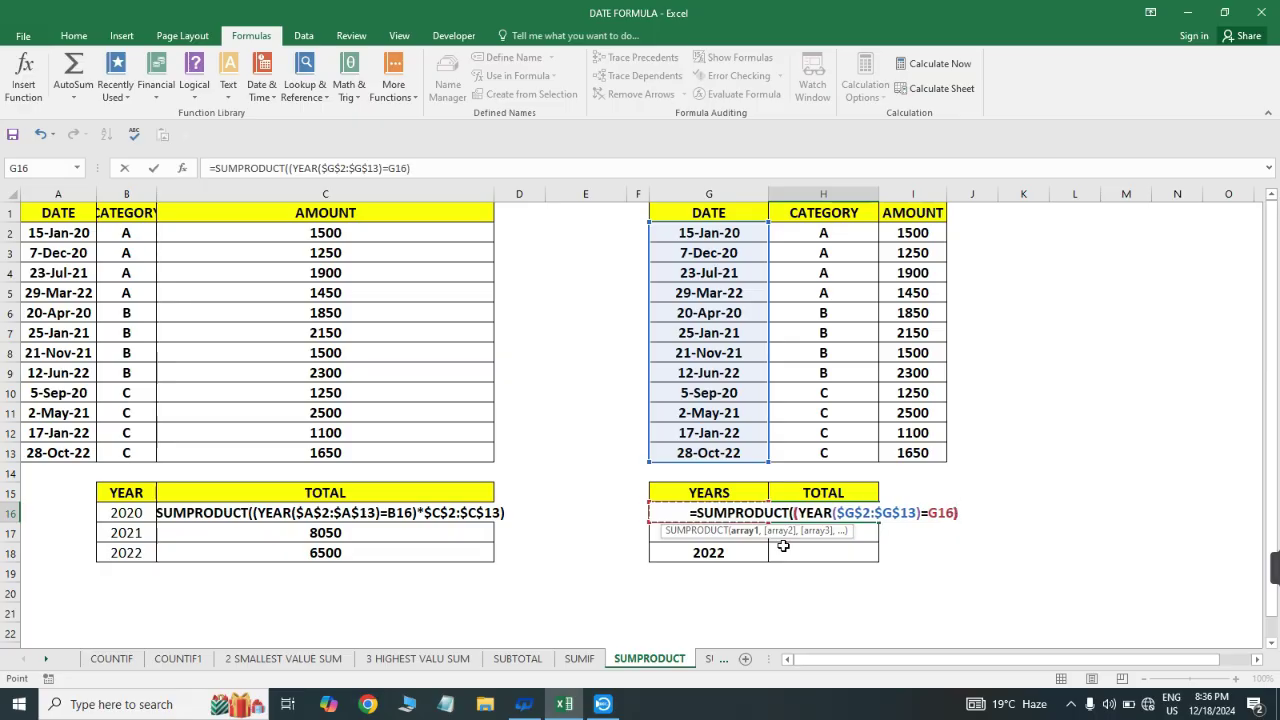
pyautogui.write(')*')
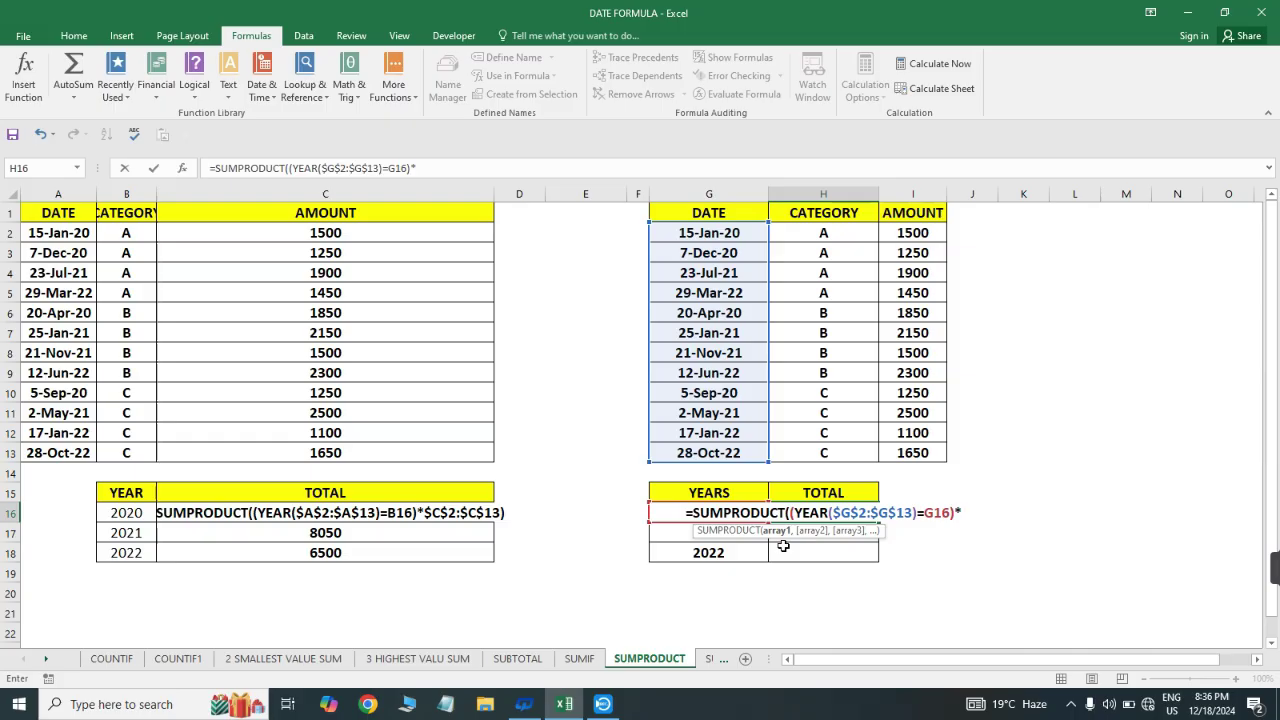
# - Complete the H16 formula by multiplying the year condition by the amounts in $I$2:$I$13, and enter it
pyautogui.press('Up')
pyautogui.press('Up')
pyautogui.press('Up')
pyautogui.press('Right')
pyautogui.press('Up')
pyautogui.press('Up')
pyautogui.press('Up')
pyautogui.press('Up')
pyautogui.press('Up')
pyautogui.press('Up')
pyautogui.press('Up')
pyautogui.press('Up')
pyautogui.press('Up')
pyautogui.press('Up')
pyautogui.press('Up')
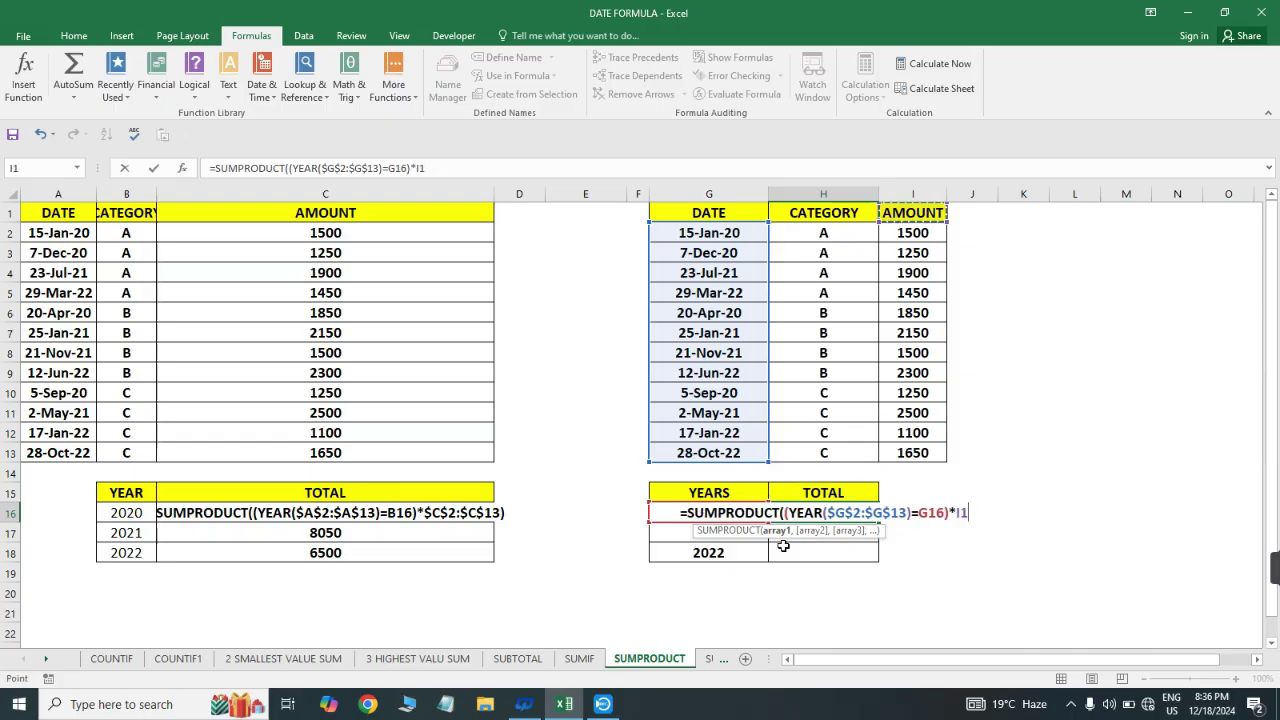
pyautogui.hotkey('ctrl', 'shift', 'Down')
pyautogui.press('F4')
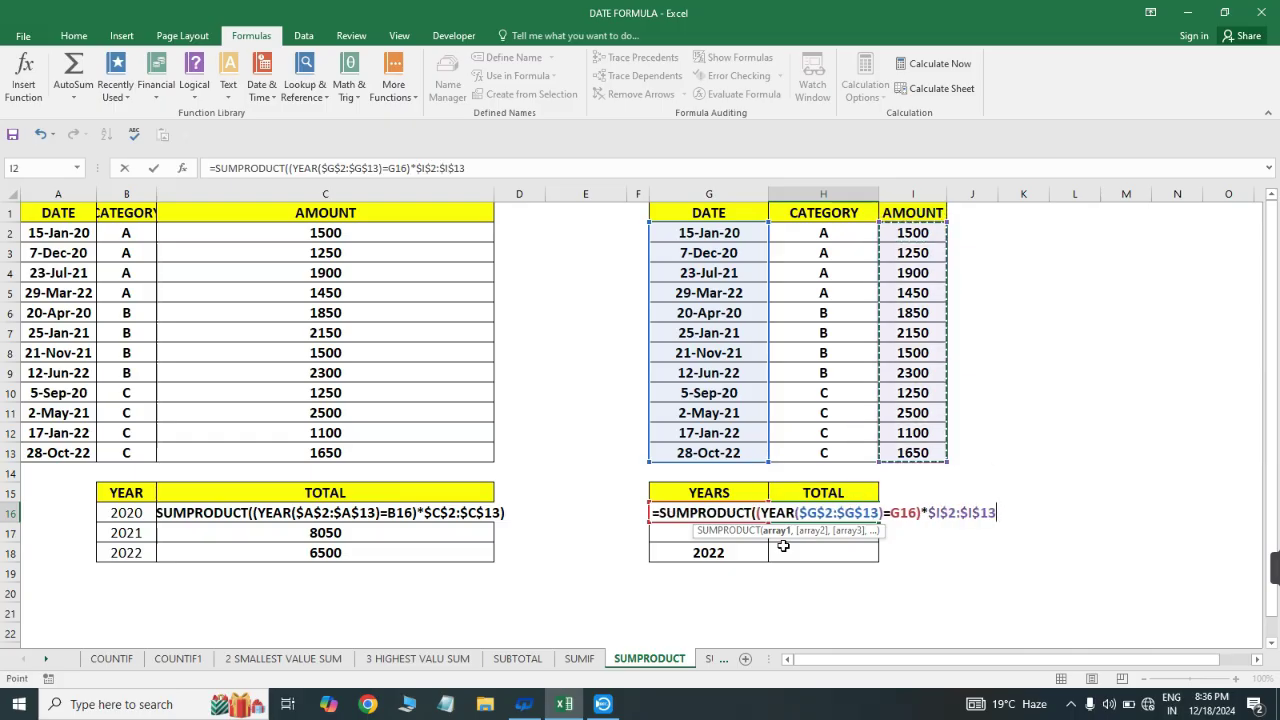
pyautogui.write(')')
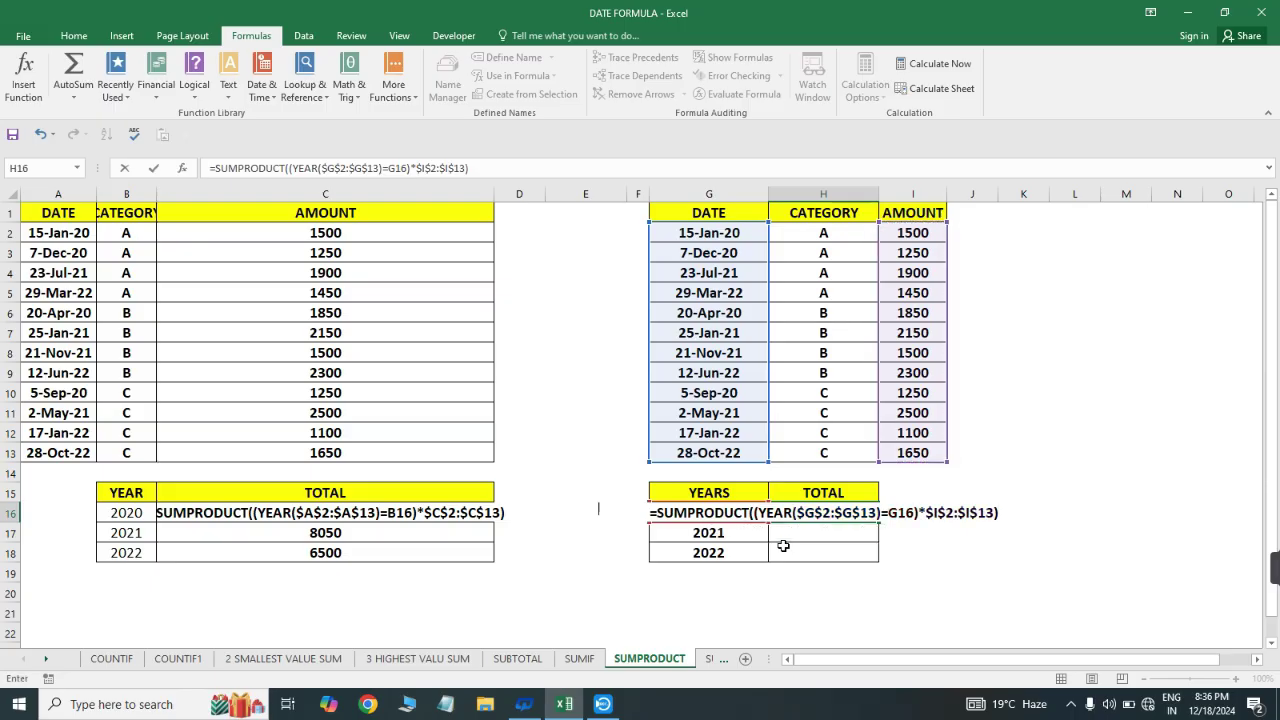
pyautogui.press('Return')
# - Fill the SUMPRODUCT formula from H16 down to H18 for the years 2021 and 2022
pyautogui.press('Up')
pyautogui.hotkey('shift', 'Down')
pyautogui.hotkey('shift', 'Down')
pyautogui.hotkey('ctrl', 'd')
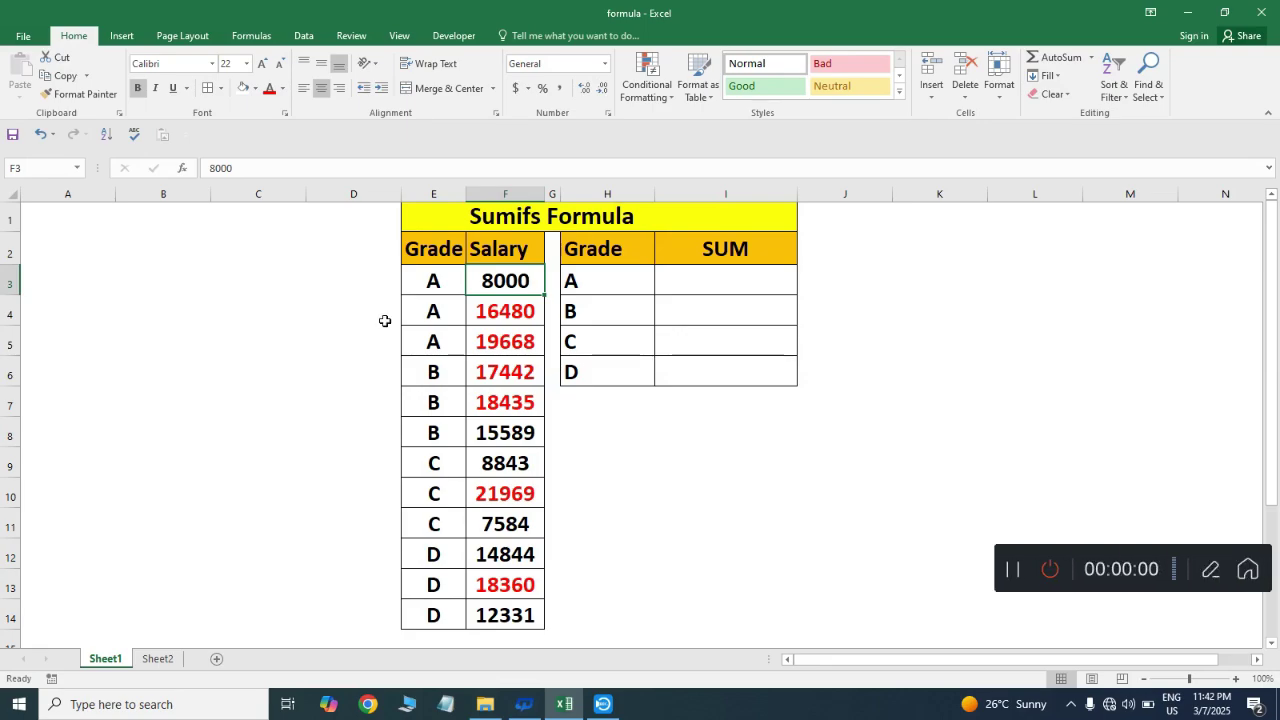
# - Examine the grade A rows and the first grade B rows in the Sumifs Formula salary table
pyautogui.moveTo(425, 282); pyautogui.dragTo(490, 342)
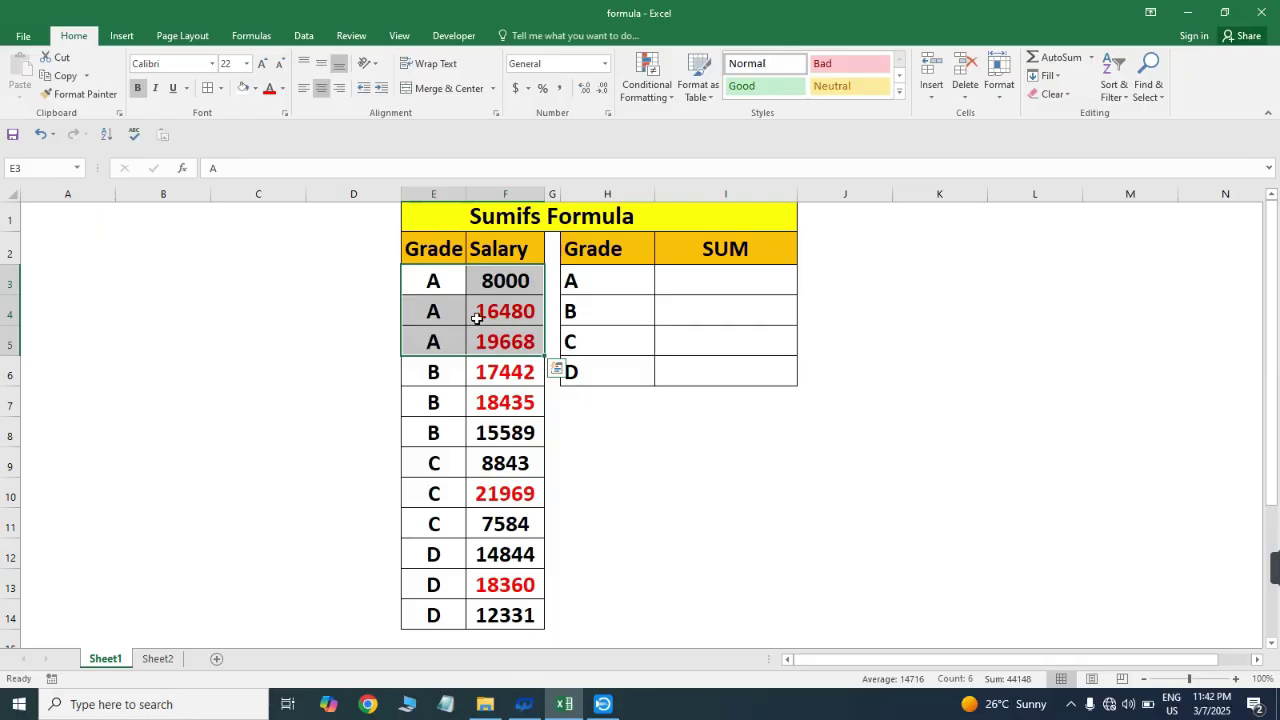
pyautogui.click(477, 318)
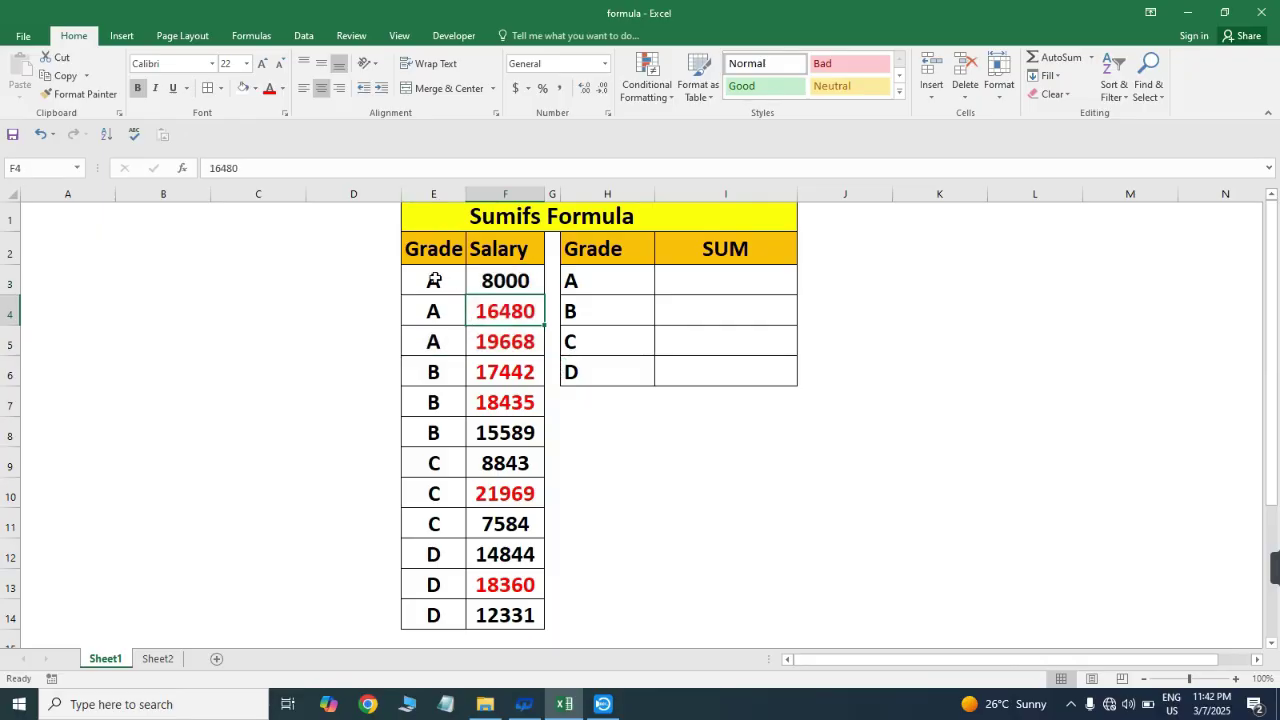
pyautogui.moveTo(433, 281); pyautogui.dragTo(484, 337)
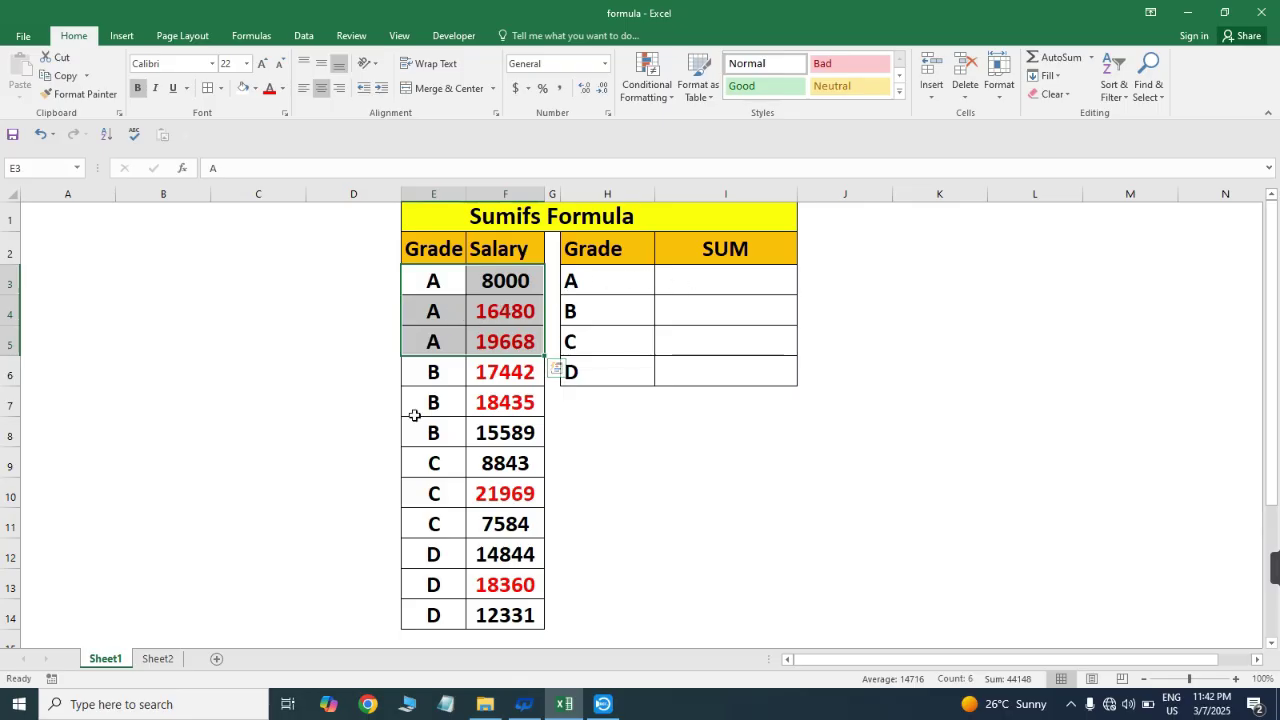
pyautogui.moveTo(428, 373); pyautogui.dragTo(498, 398)
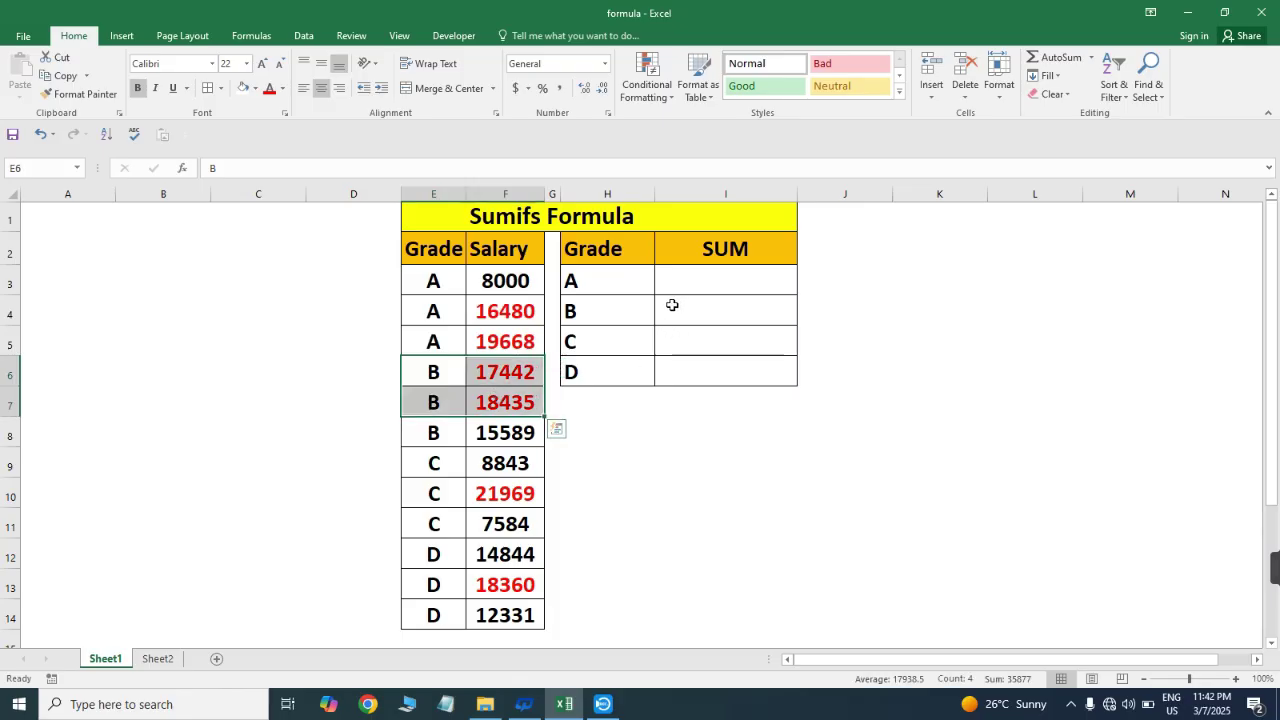
# - Enter =SUMIFS(F:F,E:E,H3,F:F,">16000") in I3 to total the grade A salaries above 16000
pyautogui.click(716, 274)
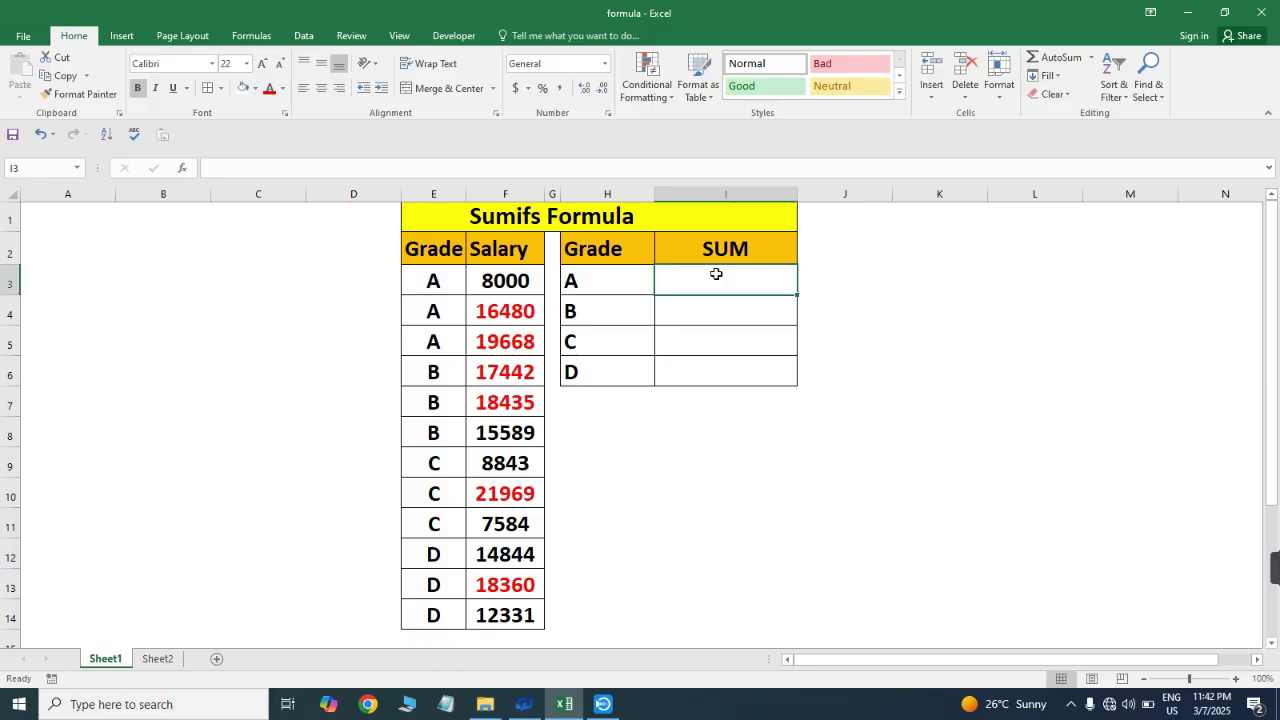
pyautogui.write('=SUMI')
pyautogui.press('Down')
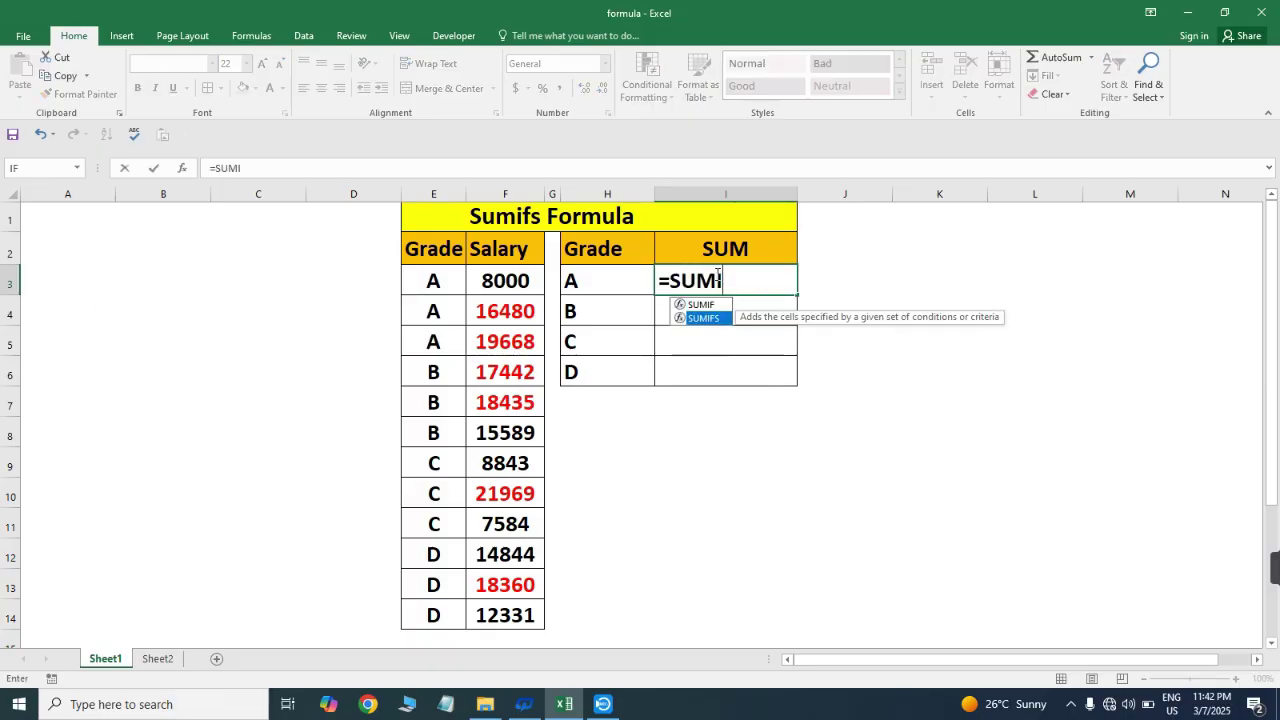
pyautogui.press('Tab')
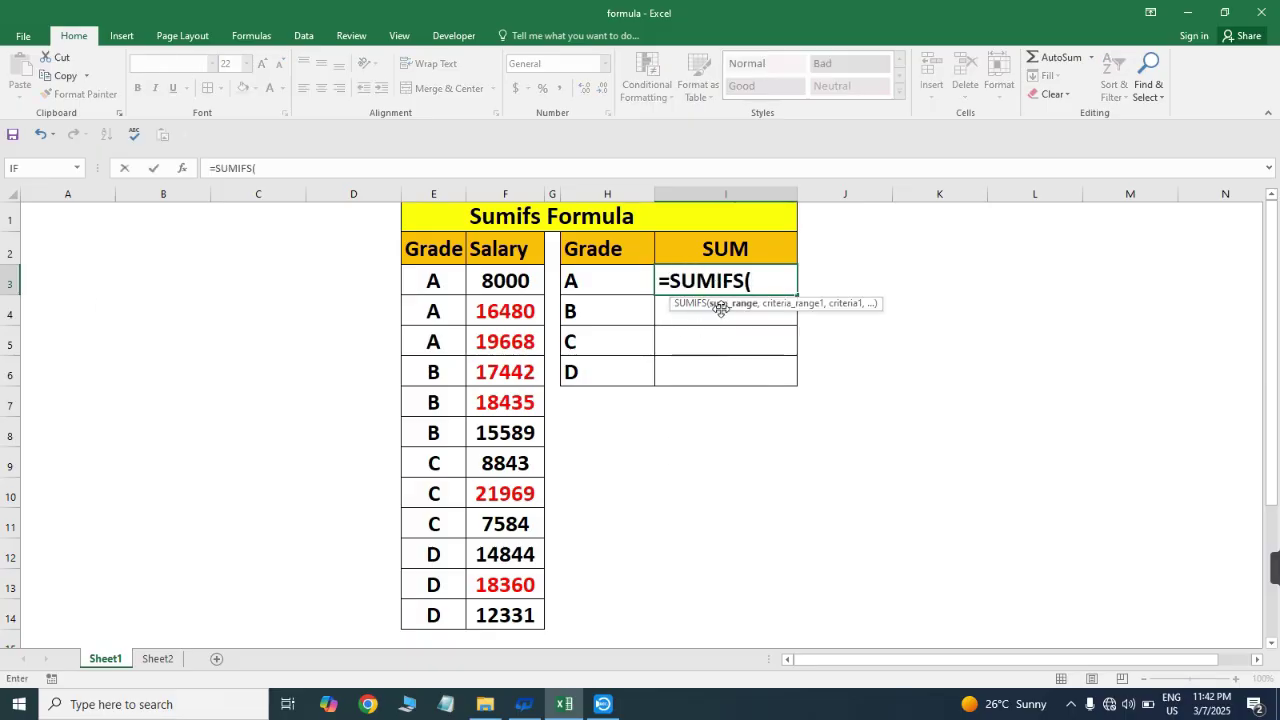
pyautogui.click(502, 194)
pyautogui.write(',')
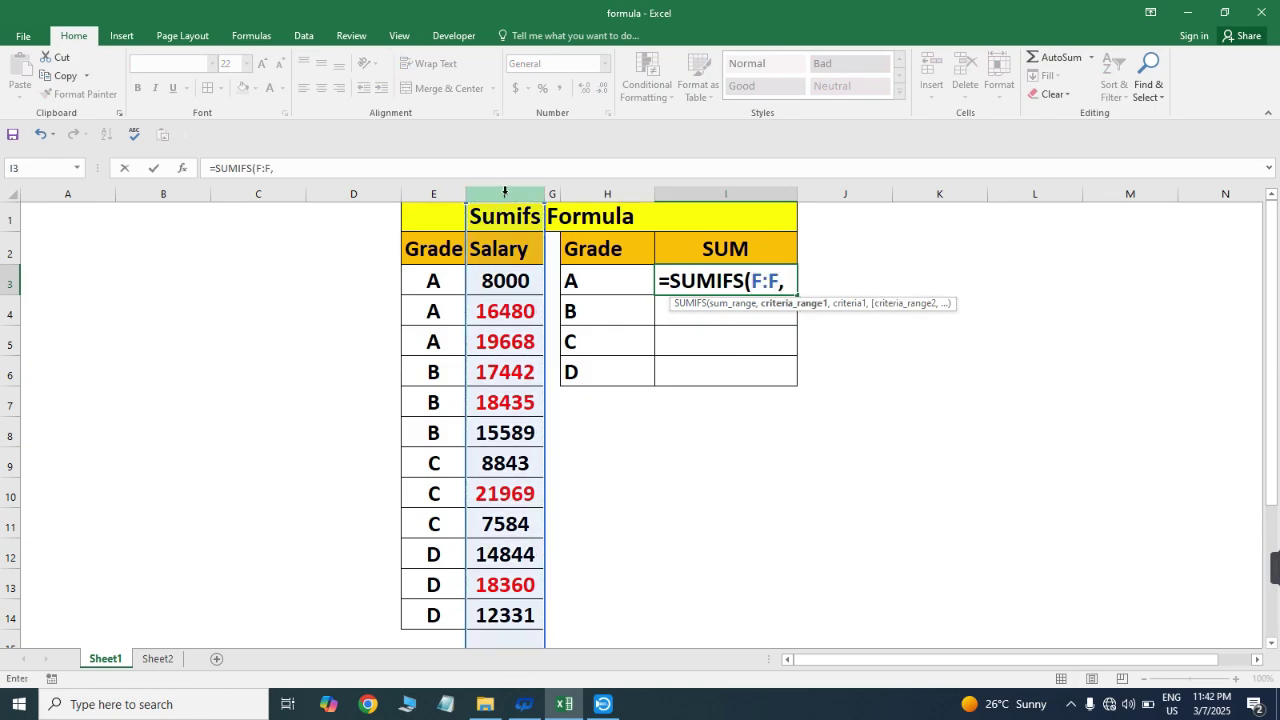
pyautogui.click(437, 194)
pyautogui.write(',')
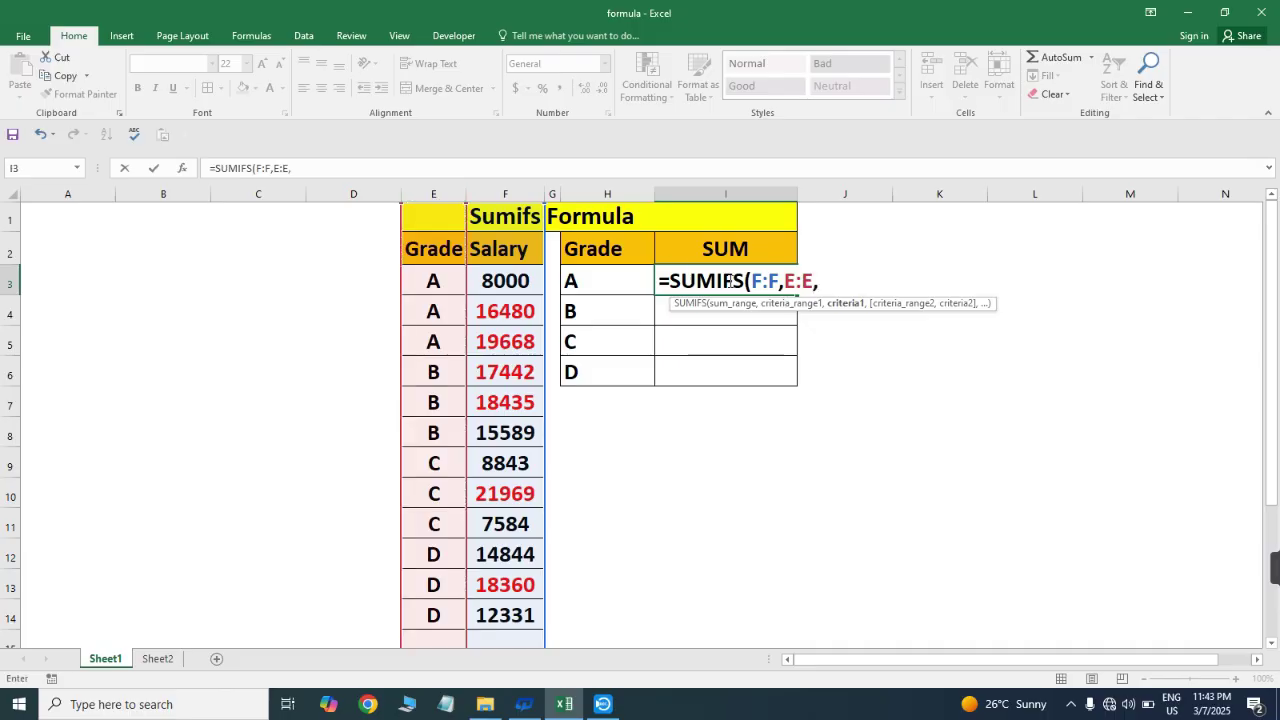
pyautogui.click(589, 281)
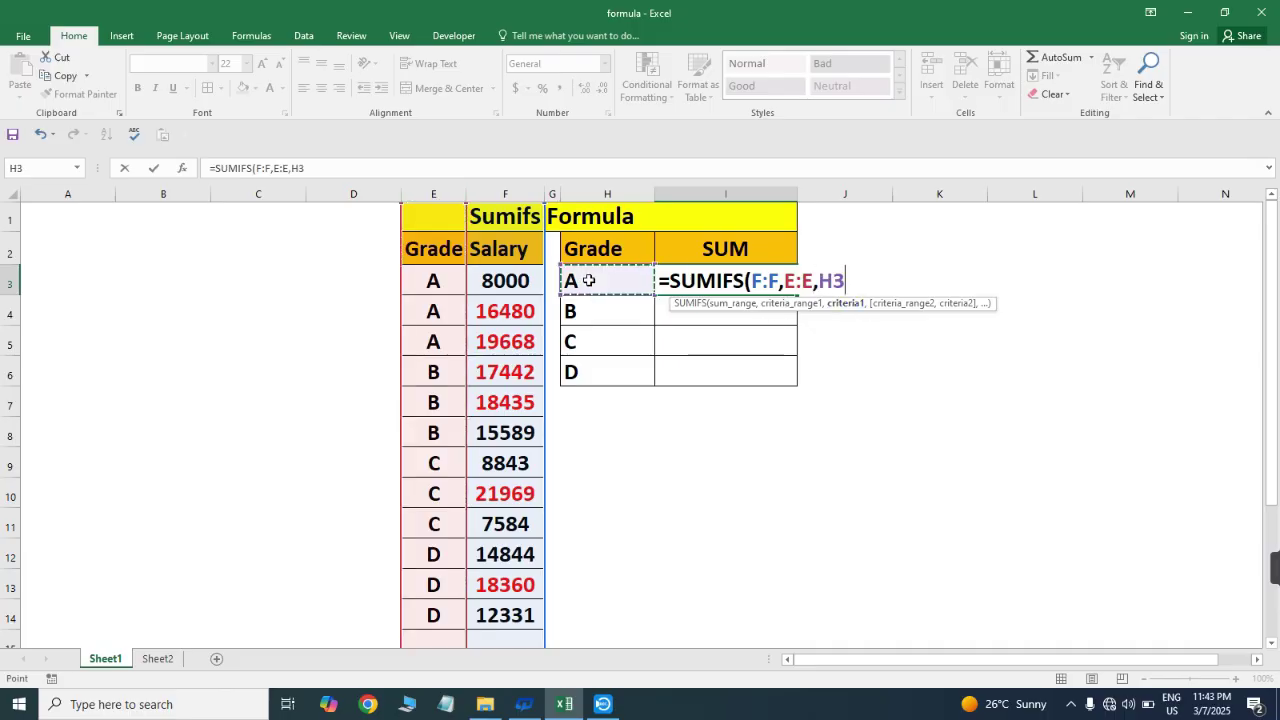
pyautogui.write(',')
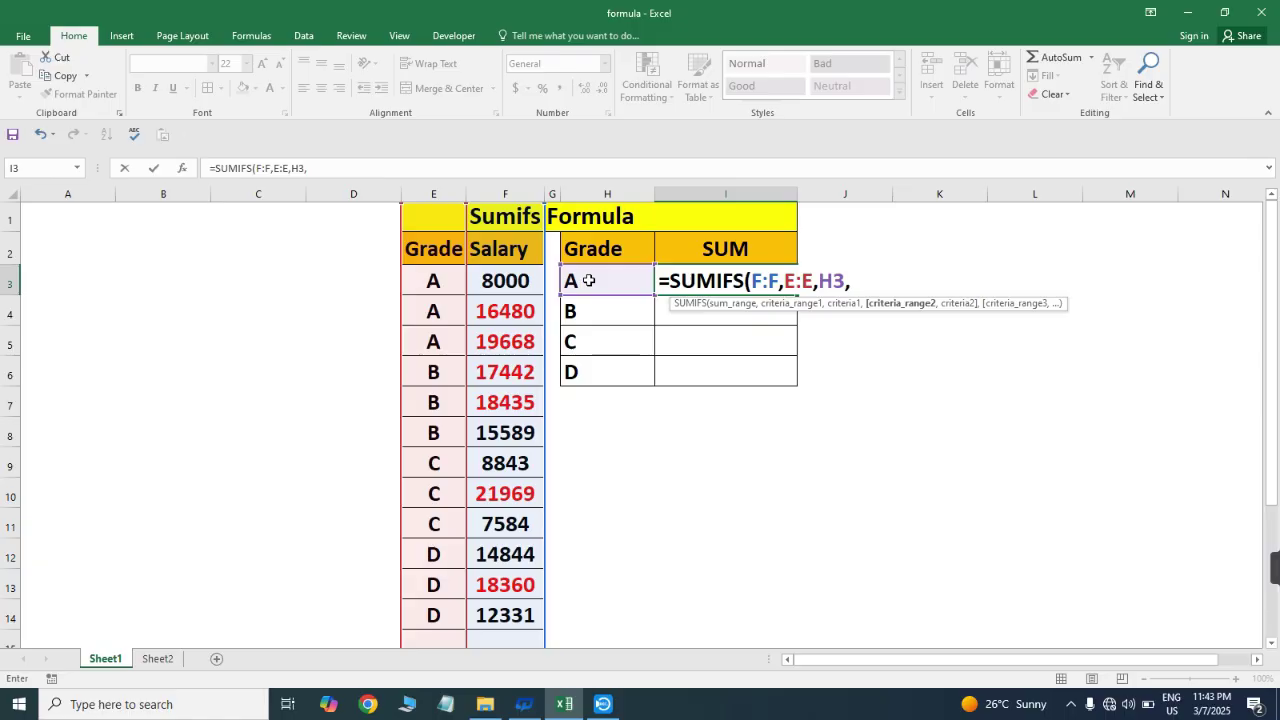
pyautogui.click(503, 186)
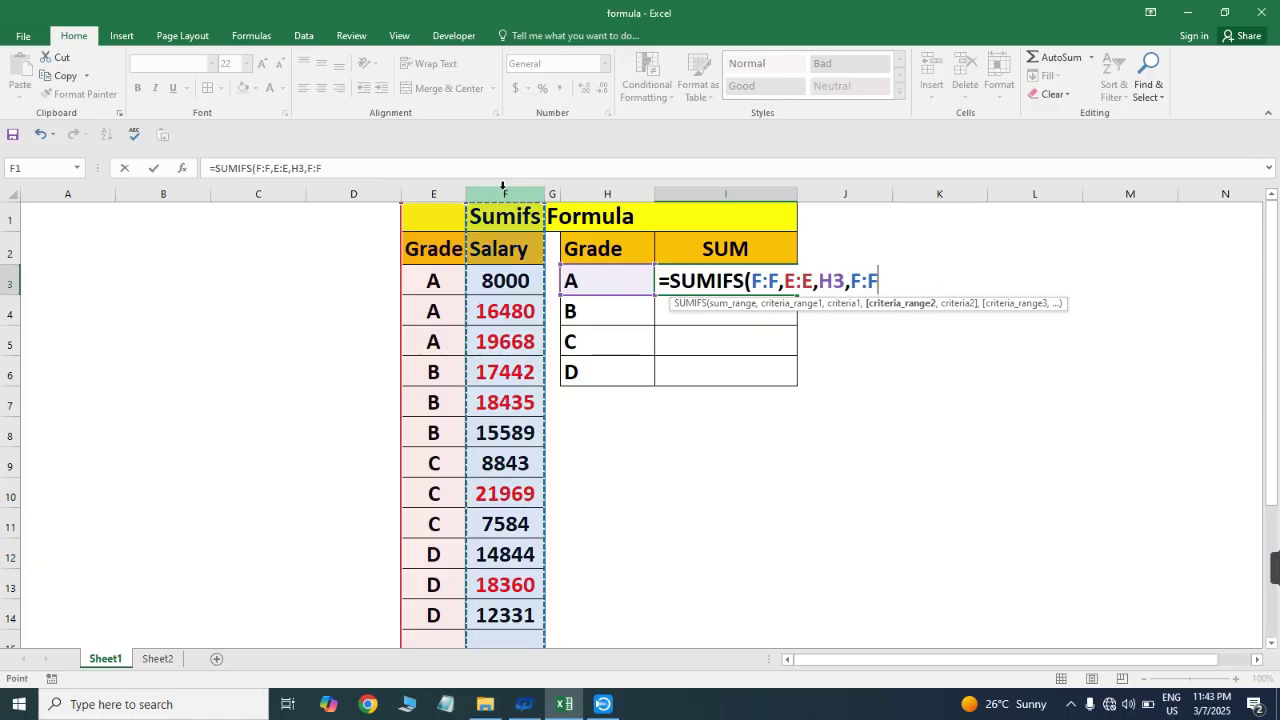
pyautogui.write(',')
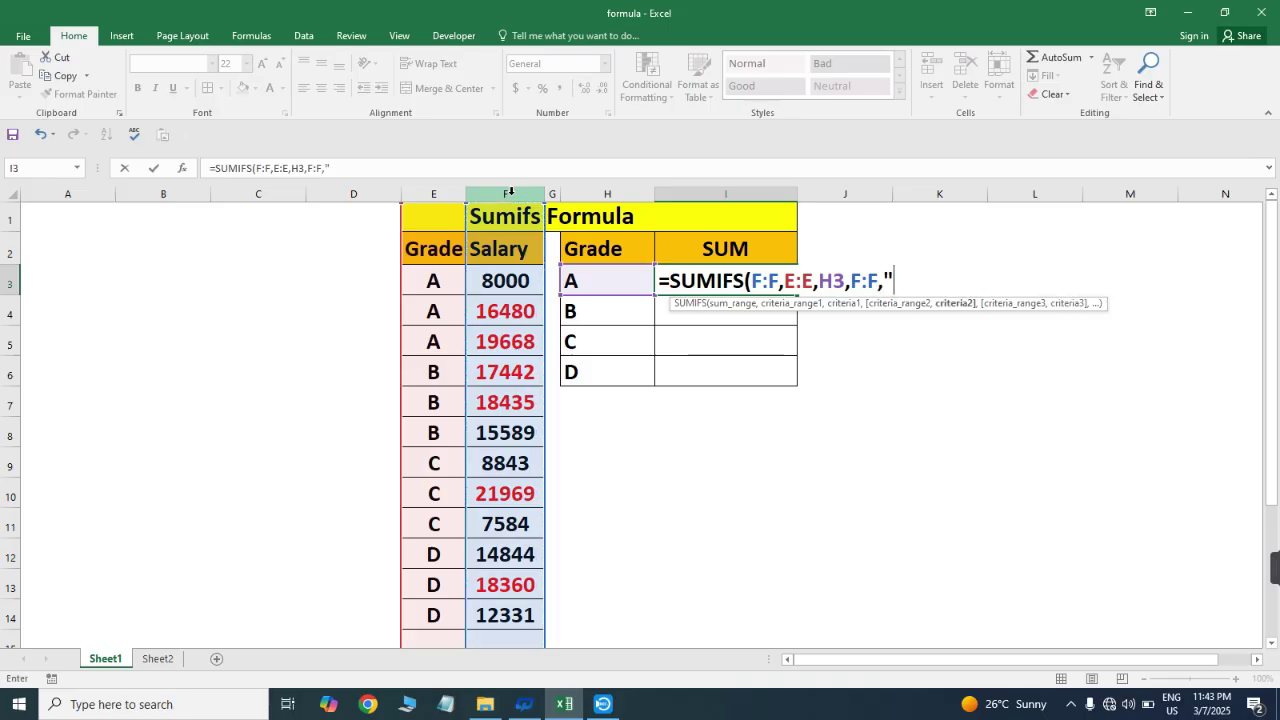
pyautogui.write('">16000')
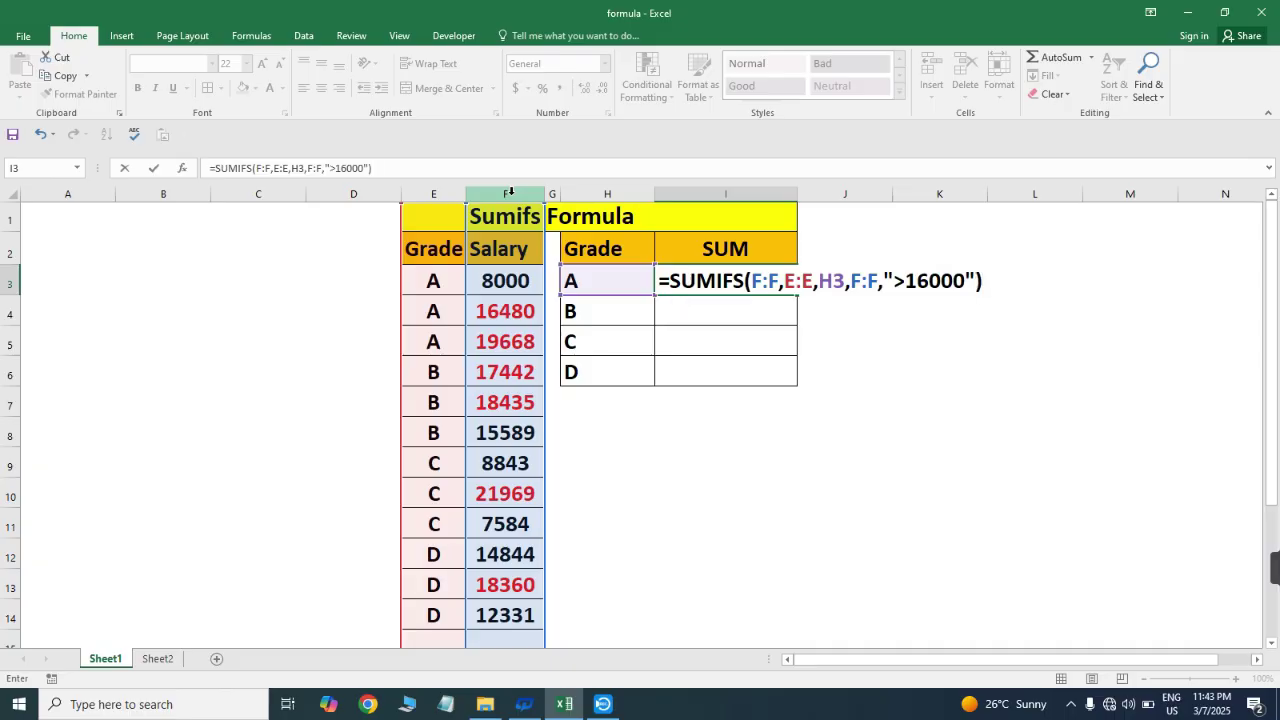
pyautogui.press('Return')
# - Fill the SUMIFS formula from I3 down to I6 for grades B, C and D
pyautogui.press('Down')
pyautogui.press('Down')
pyautogui.hotkey('shift', 'Up')
pyautogui.hotkey('shift', 'Up')
pyautogui.hotkey('shift', 'Up')
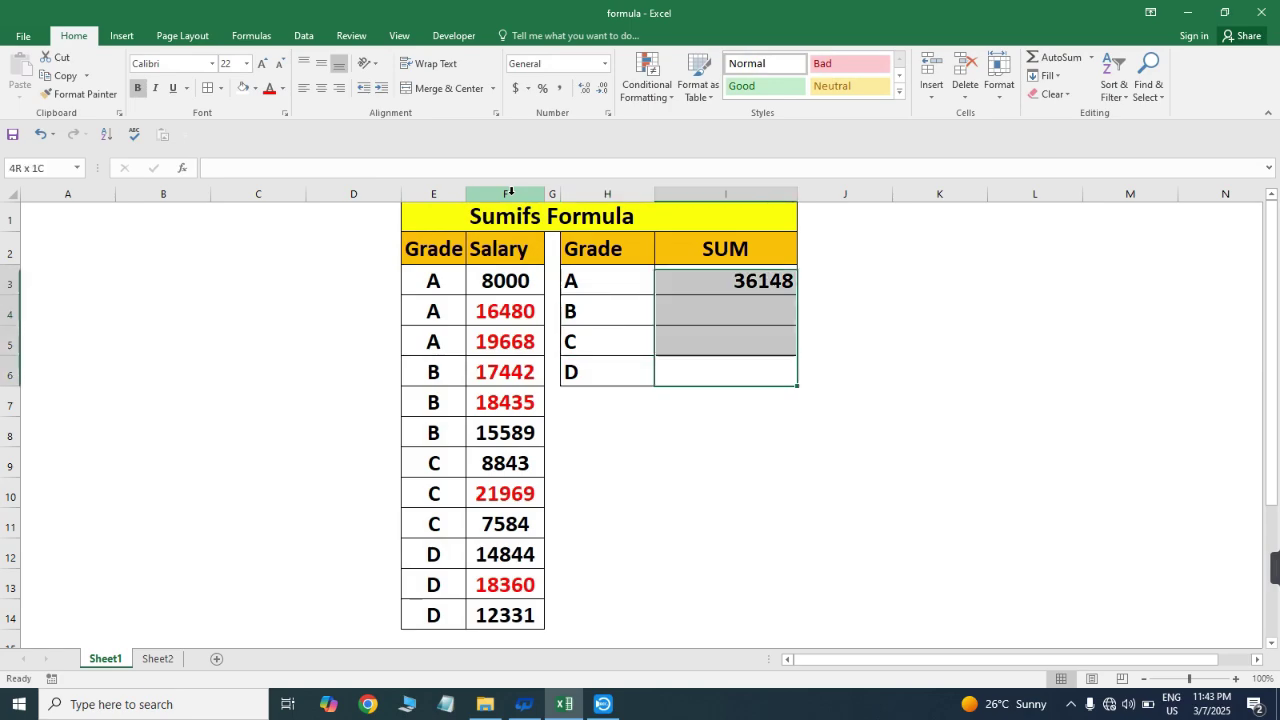
pyautogui.hotkey('ctrl', 'd')
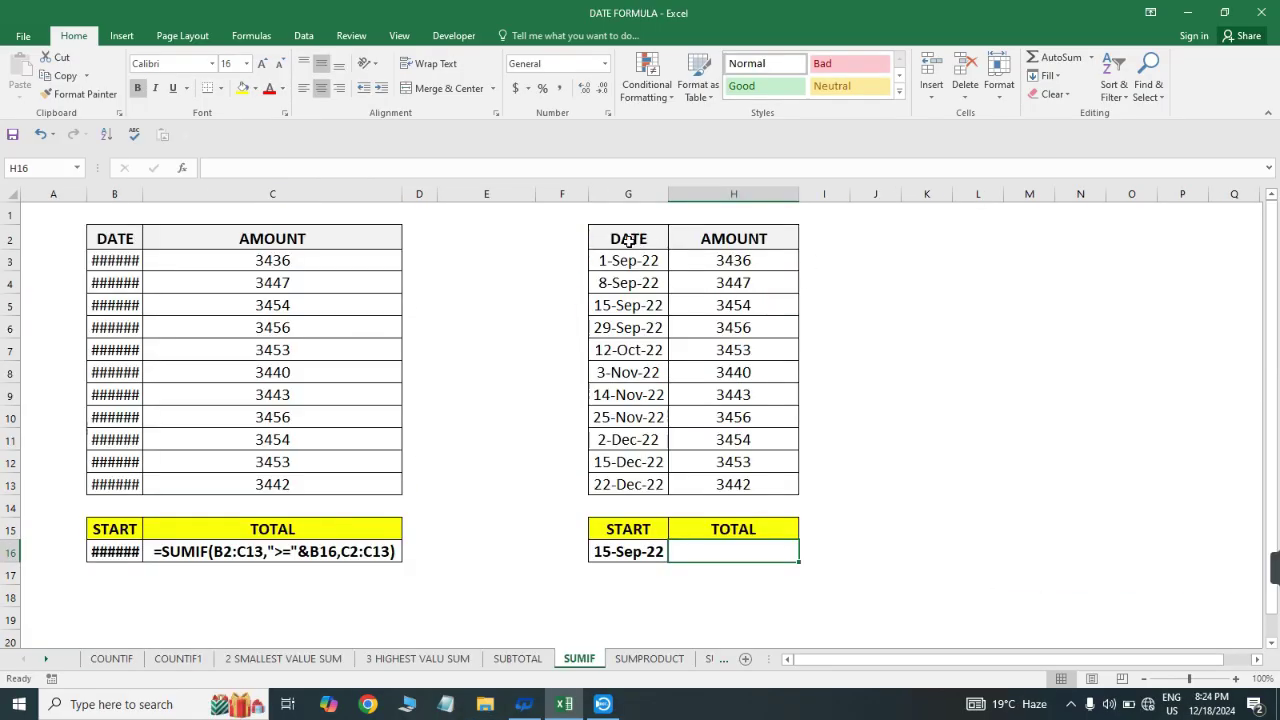
# - Examine the dates and amounts in G2:H13 and the START date and TOTAL cells on the SUMIF sheet
pyautogui.moveTo(630, 242); pyautogui.dragTo(733, 462)
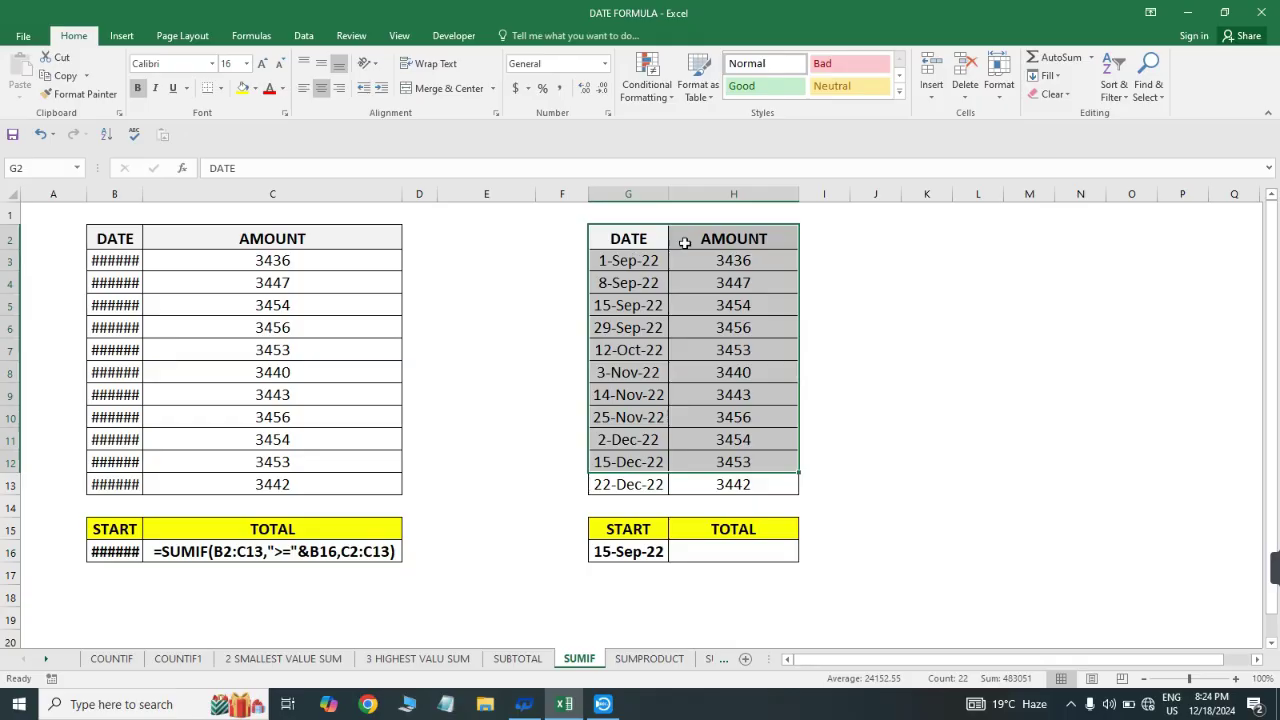
pyautogui.click(614, 549)
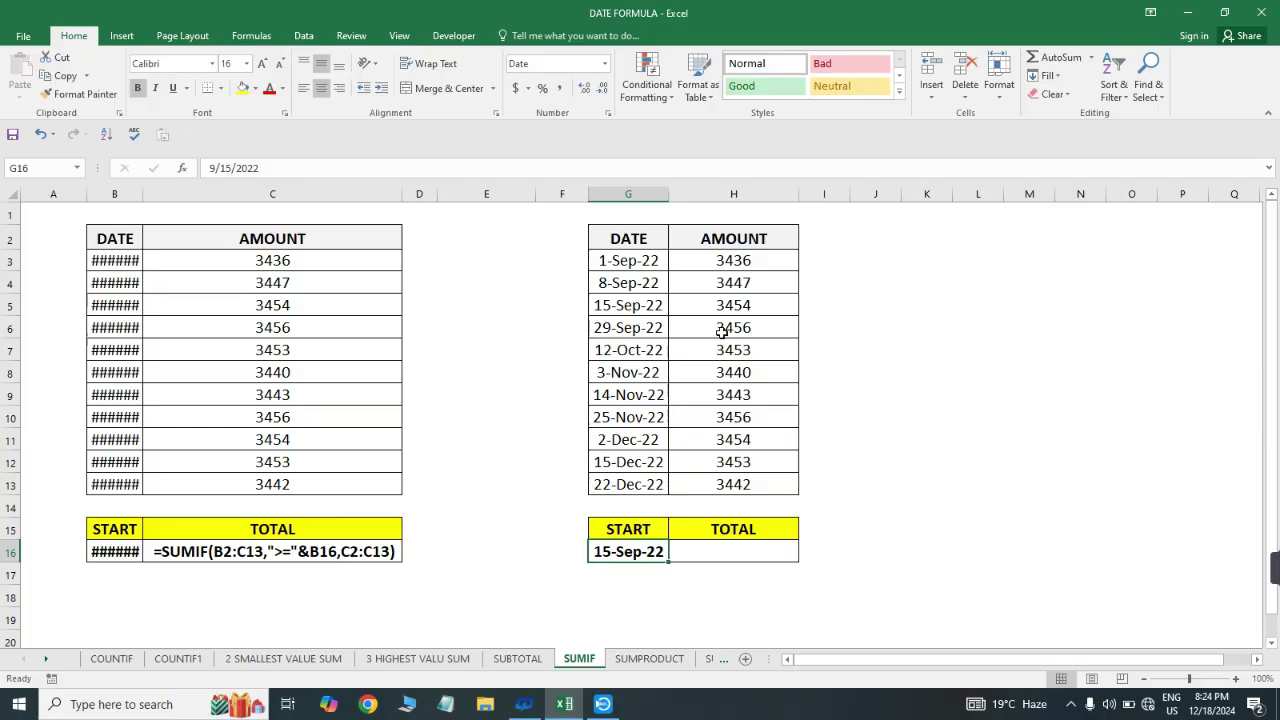
pyautogui.moveTo(733, 327); pyautogui.dragTo(729, 440)
pyautogui.click(736, 553)
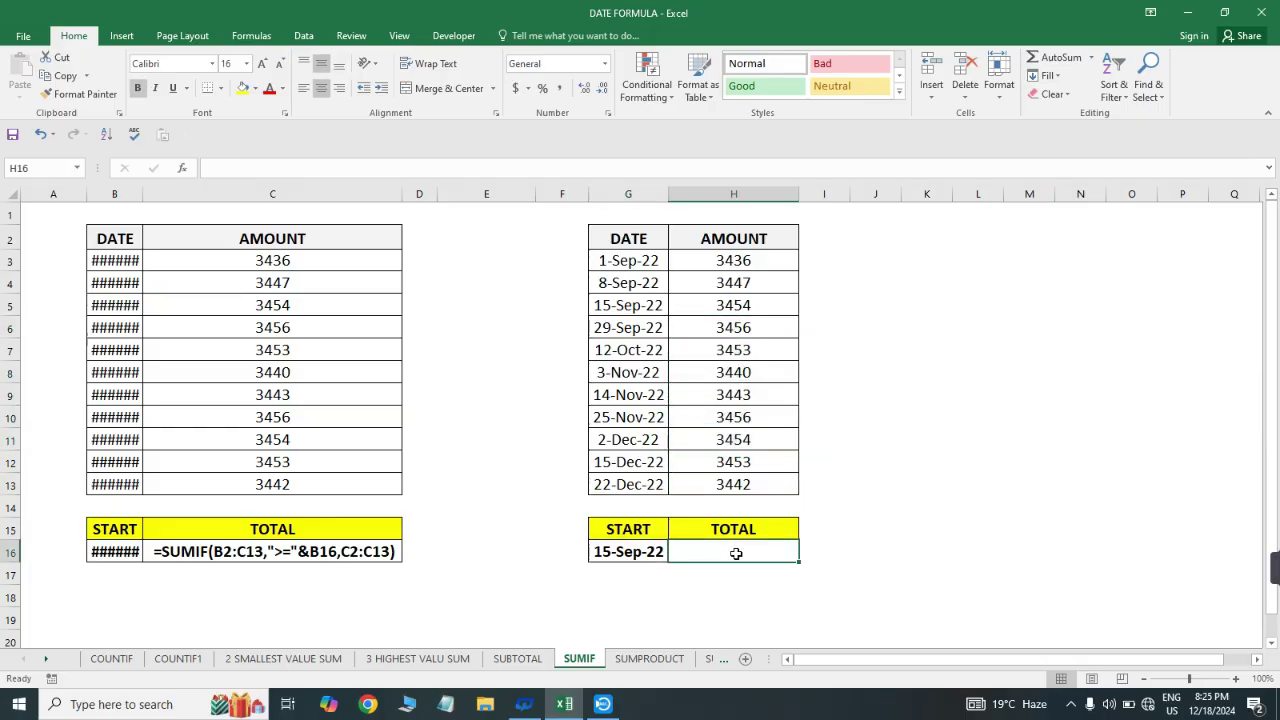
pyautogui.click(632, 557)
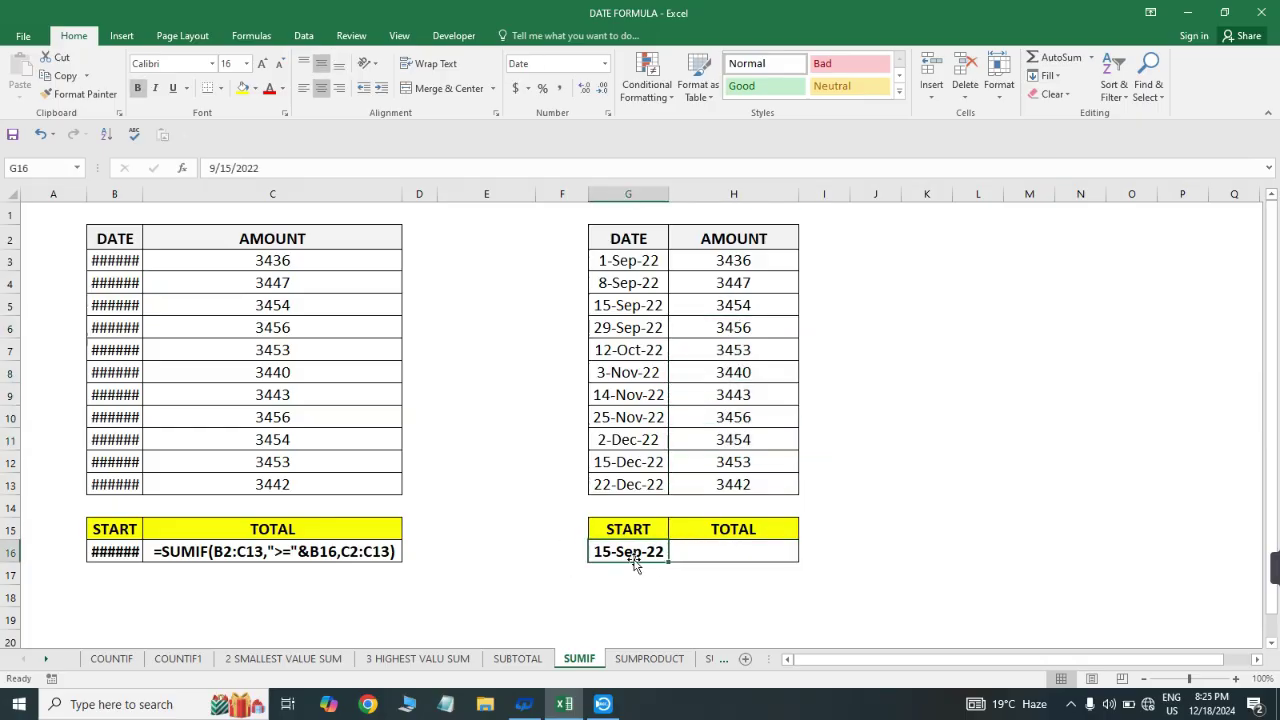
# - Start a SUMIF formula in H16 with the date column G2:G13 as its range
pyautogui.click(728, 554)
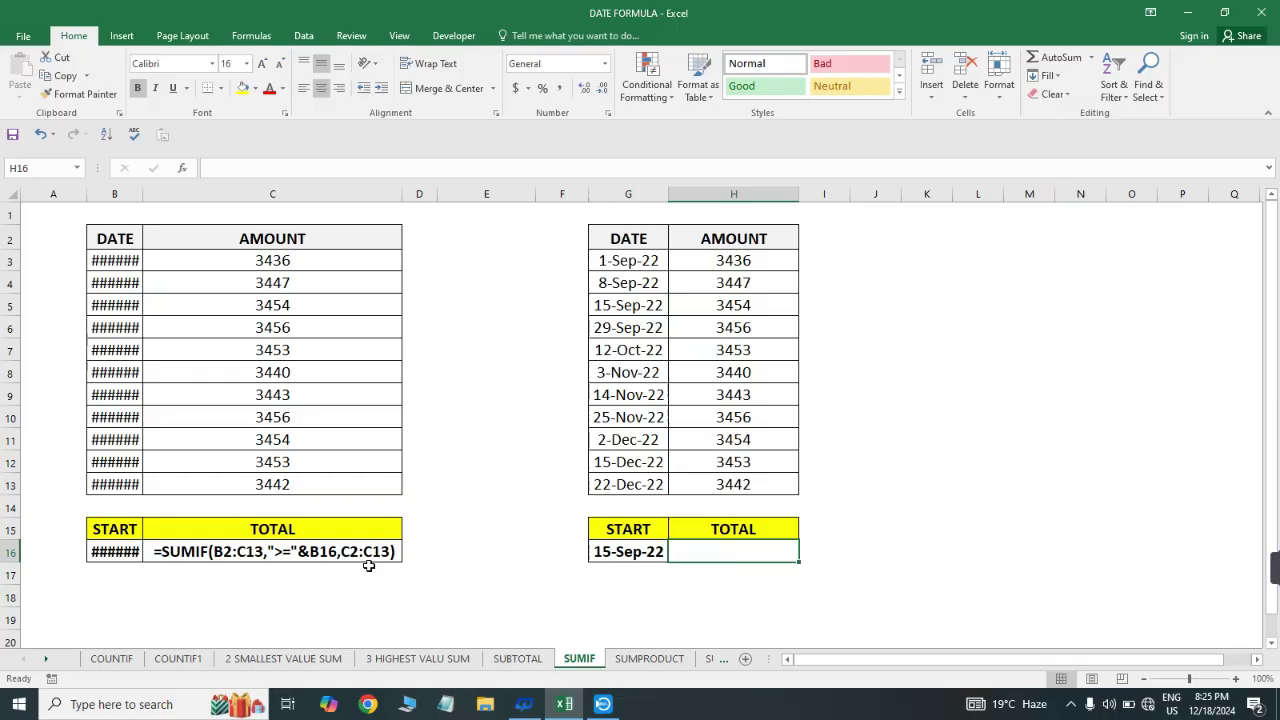
pyautogui.write('=SUM')
pyautogui.press('Down')
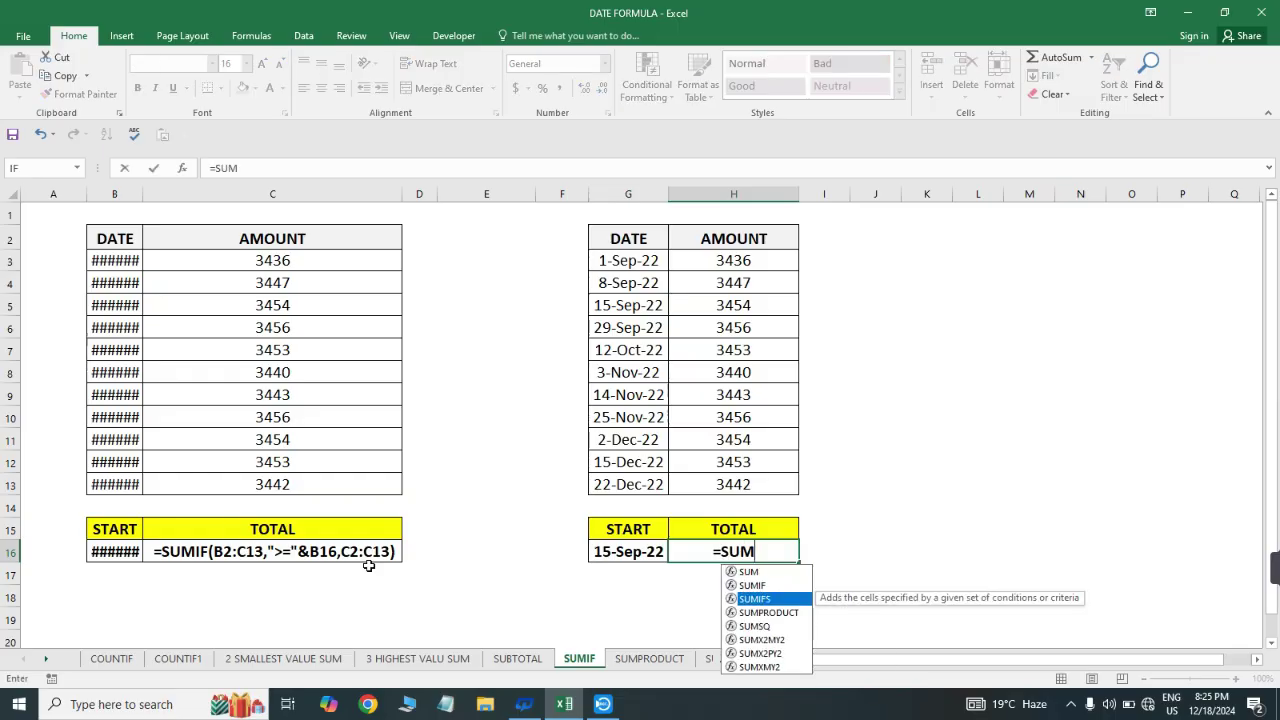
pyautogui.press('Tab')
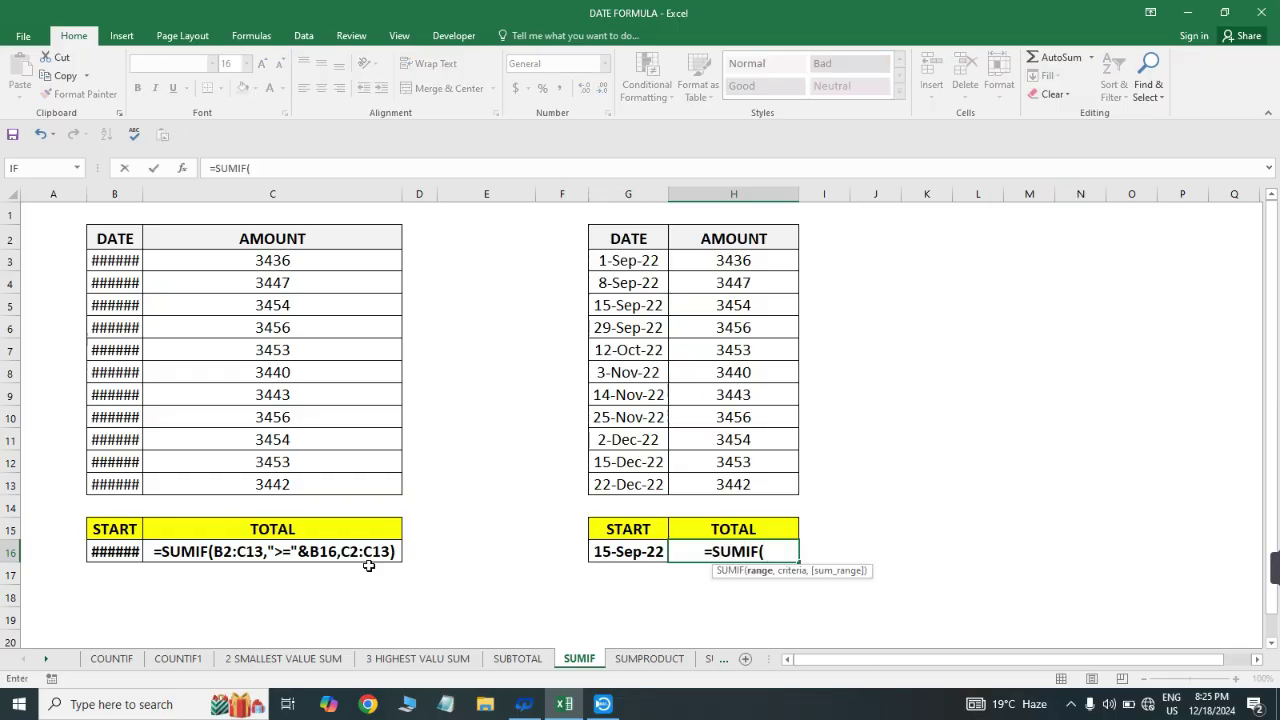
pyautogui.press('Up')
pyautogui.press('Up')
pyautogui.press('Up')
pyautogui.press('Up')
pyautogui.press('Up')
pyautogui.press('Up')
pyautogui.press('Up')
pyautogui.press('Up')
pyautogui.press('Up')
pyautogui.press('Up')
pyautogui.press('Up')
pyautogui.press('Up')
pyautogui.press('Up')
pyautogui.press('Left')
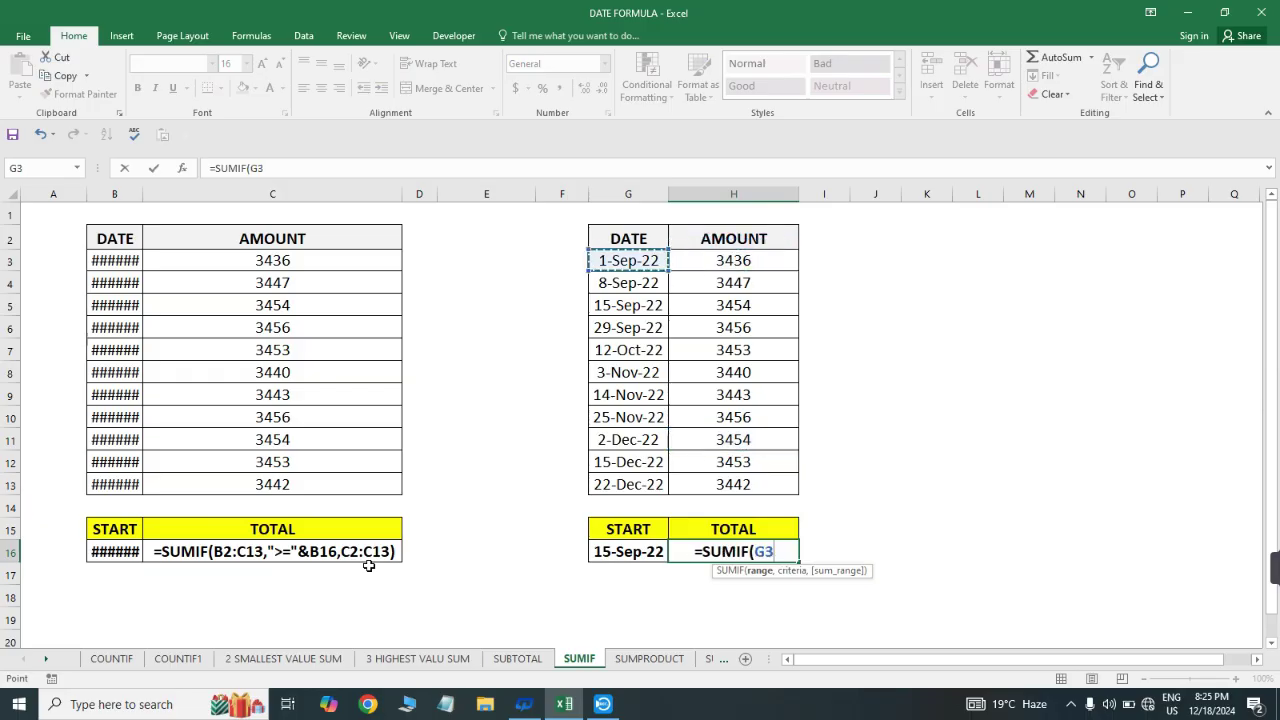
pyautogui.hotkey('ctrl', 'shift', 'Down')
pyautogui.press('Up')
pyautogui.hotkey('ctrl', 'shift', 'Down')
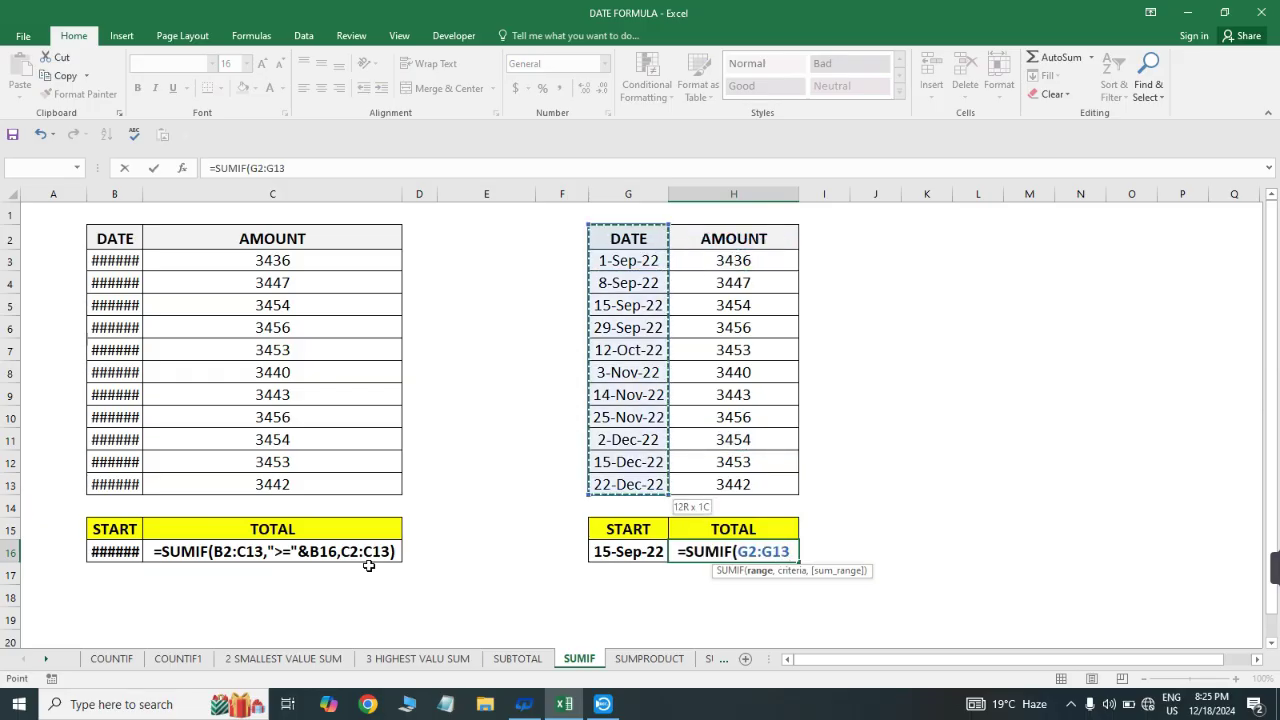
# - Add the criterion ">="&G16 to the SUMIF formula so it matches dates from the START date onward
pyautogui.write(',')
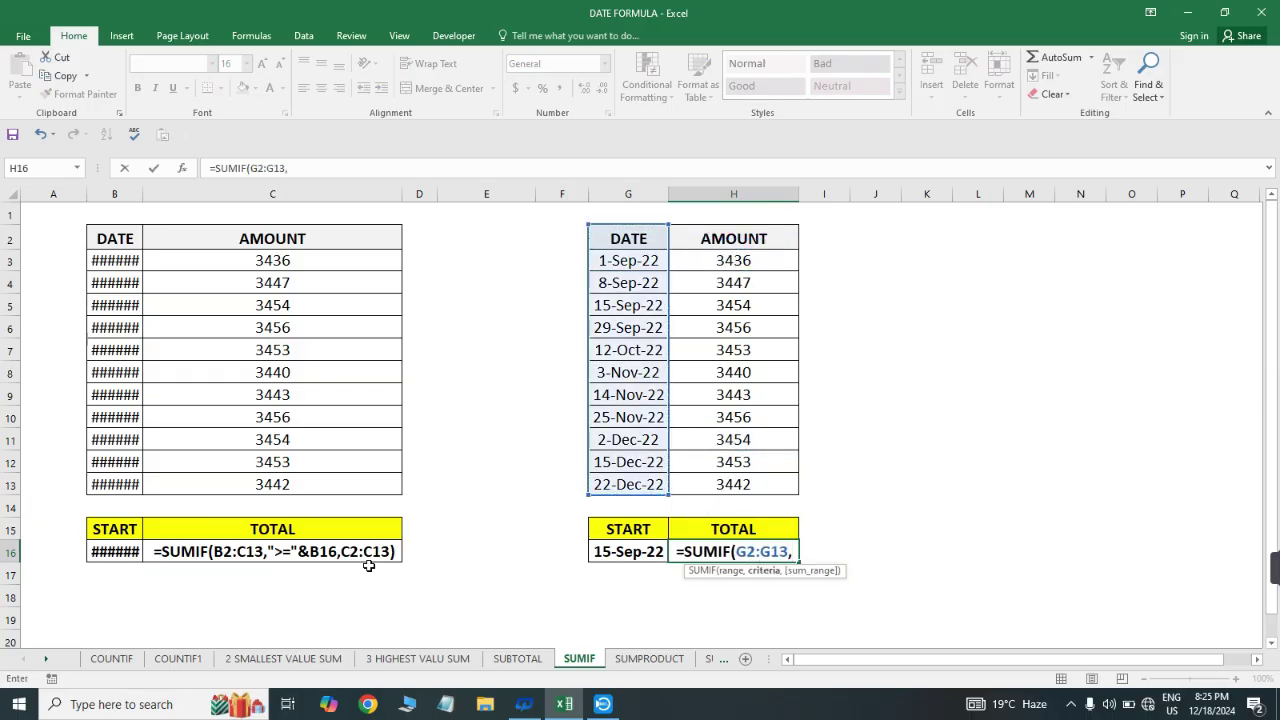
pyautogui.write('"')
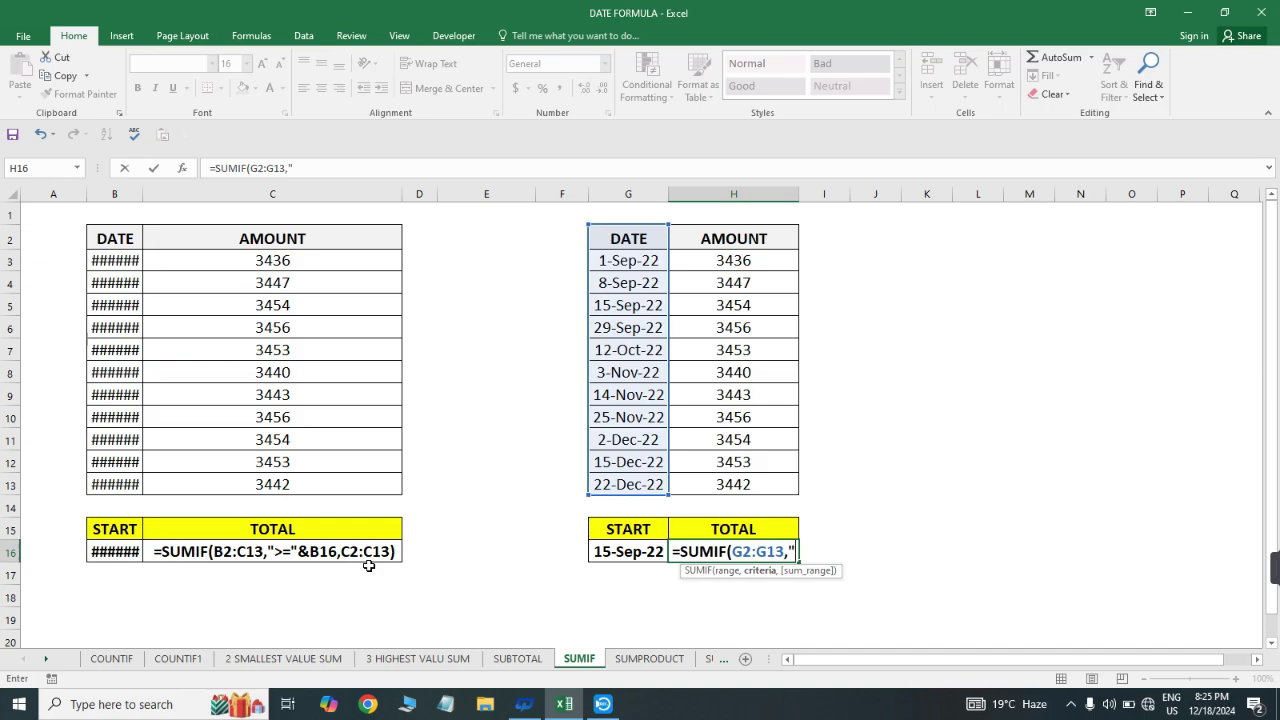
pyautogui.write('>=')
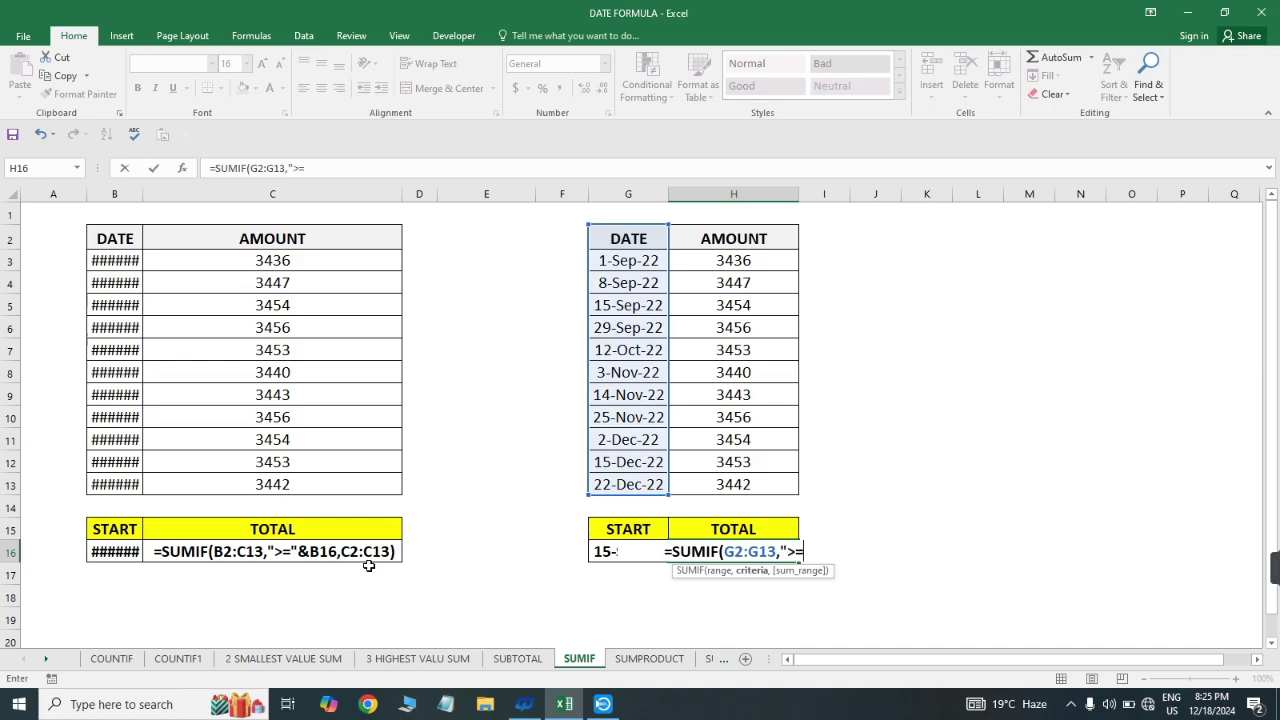
pyautogui.write('"')
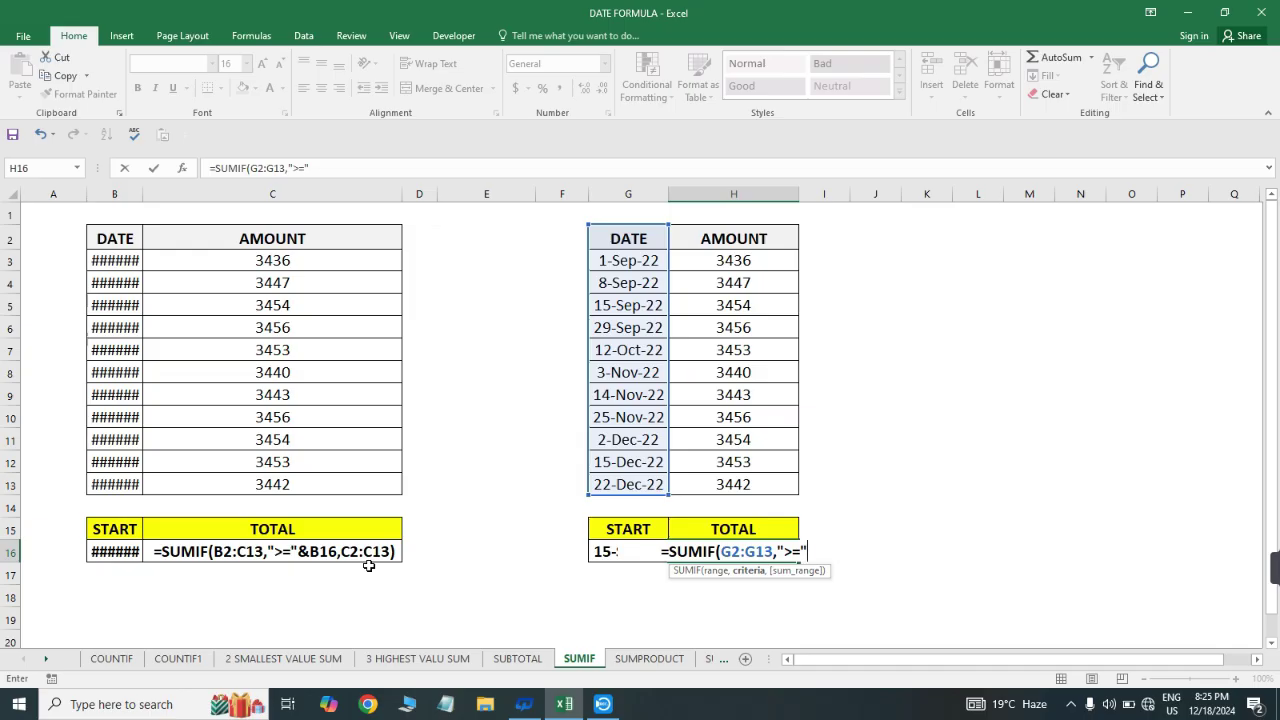
pyautogui.write('&')
pyautogui.press('Left')
pyautogui.press('Right')
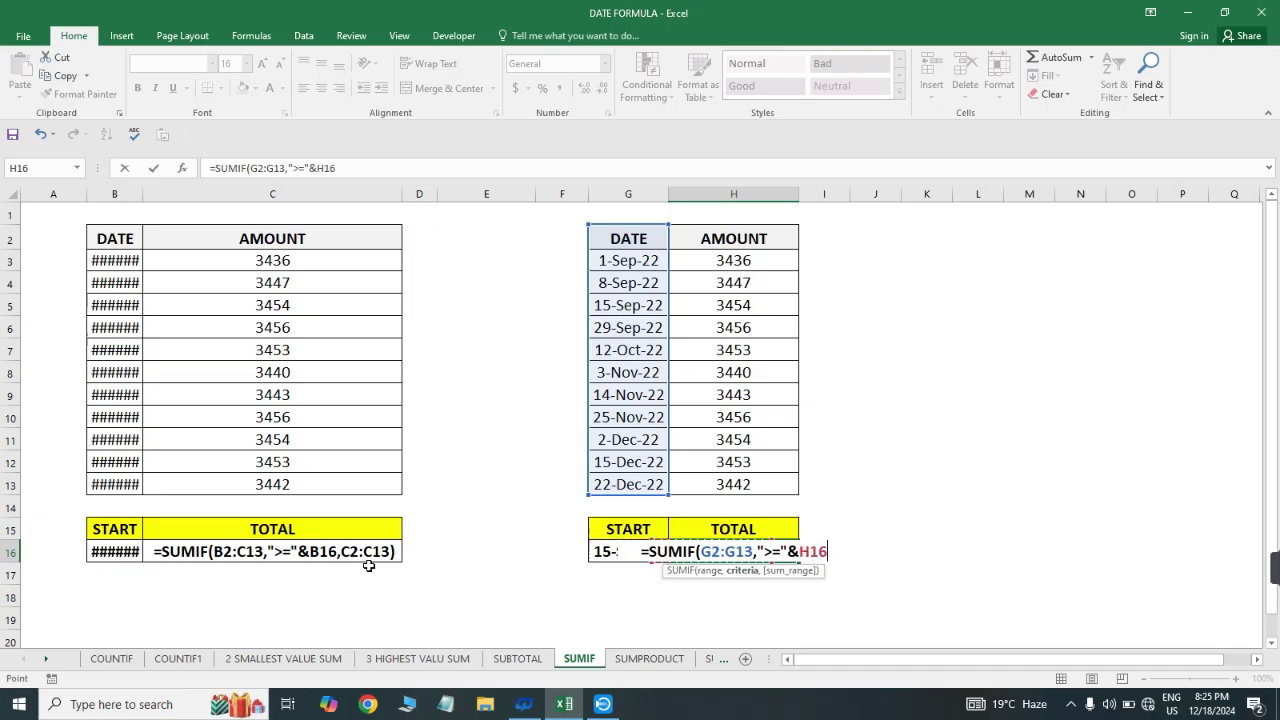
pyautogui.press('Left')
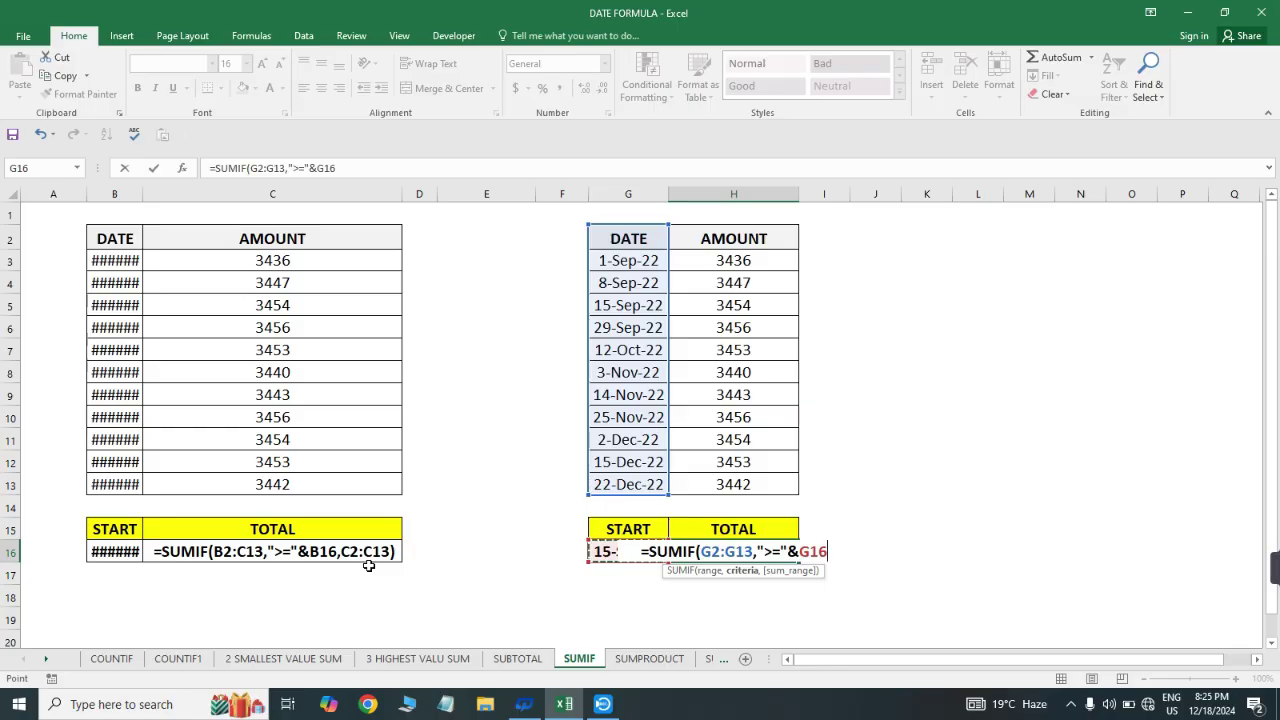
# - Add H2:H13 as the sum range and complete the SUMIF formula in H16
pyautogui.write(',')
pyautogui.press('Up')
pyautogui.press('Up')
pyautogui.press('Up')
pyautogui.press('Up')
pyautogui.press('Up')
pyautogui.press('Up')
pyautogui.press('Up')
pyautogui.press('Up')
pyautogui.press('Up')
pyautogui.press('Up')
pyautogui.press('Up')
pyautogui.press('Up')
pyautogui.press('Up')
pyautogui.press('Up')
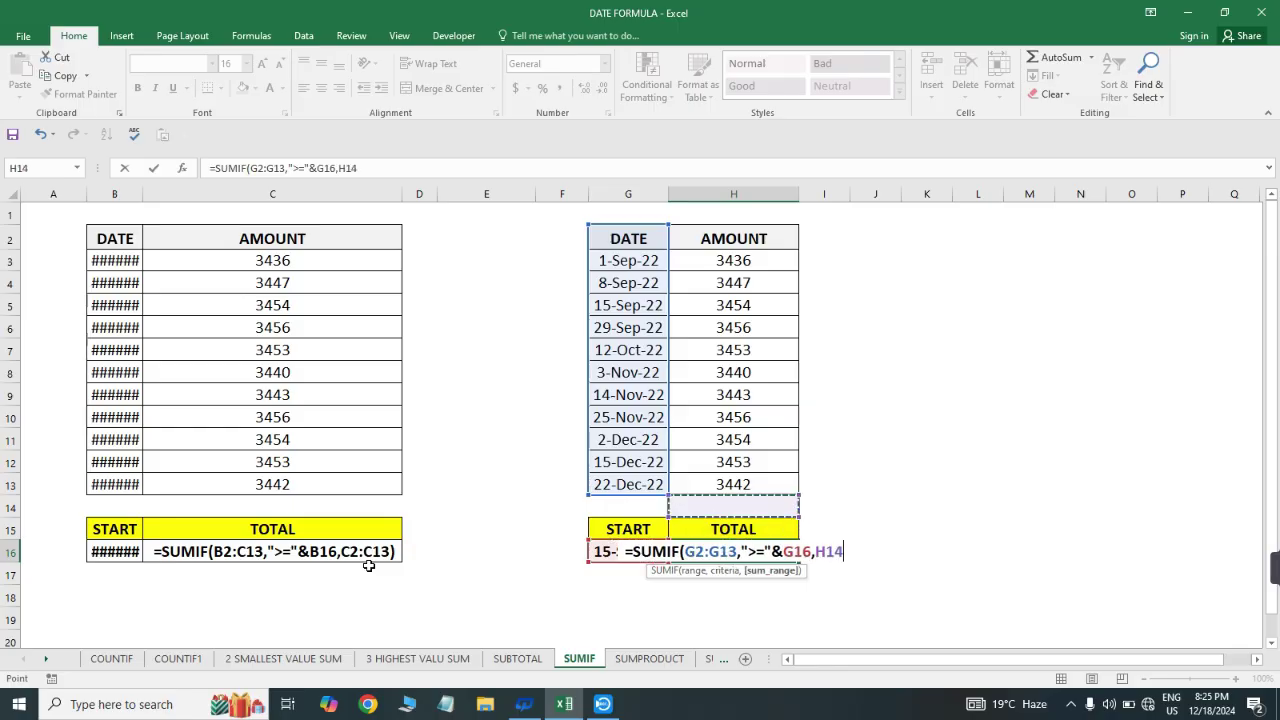
pyautogui.hotkey('ctrl', 'shift', 'Down')
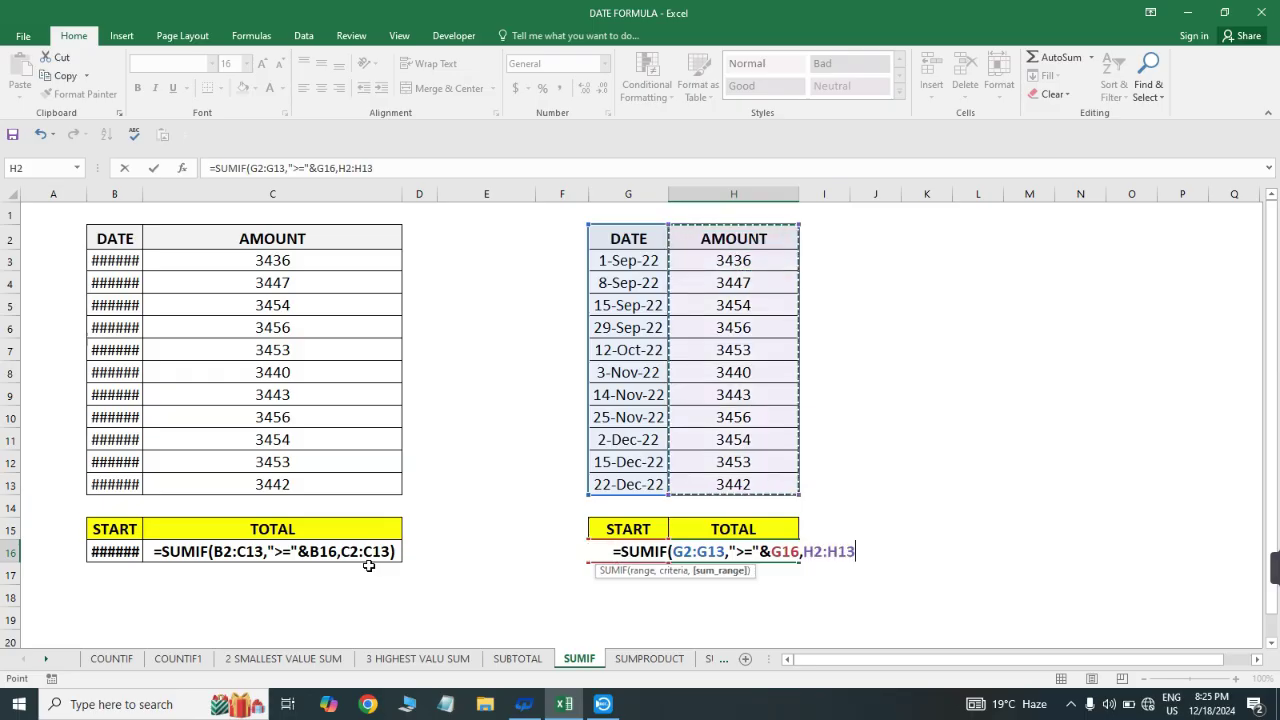
pyautogui.hotkey('ctrl', 'Return')
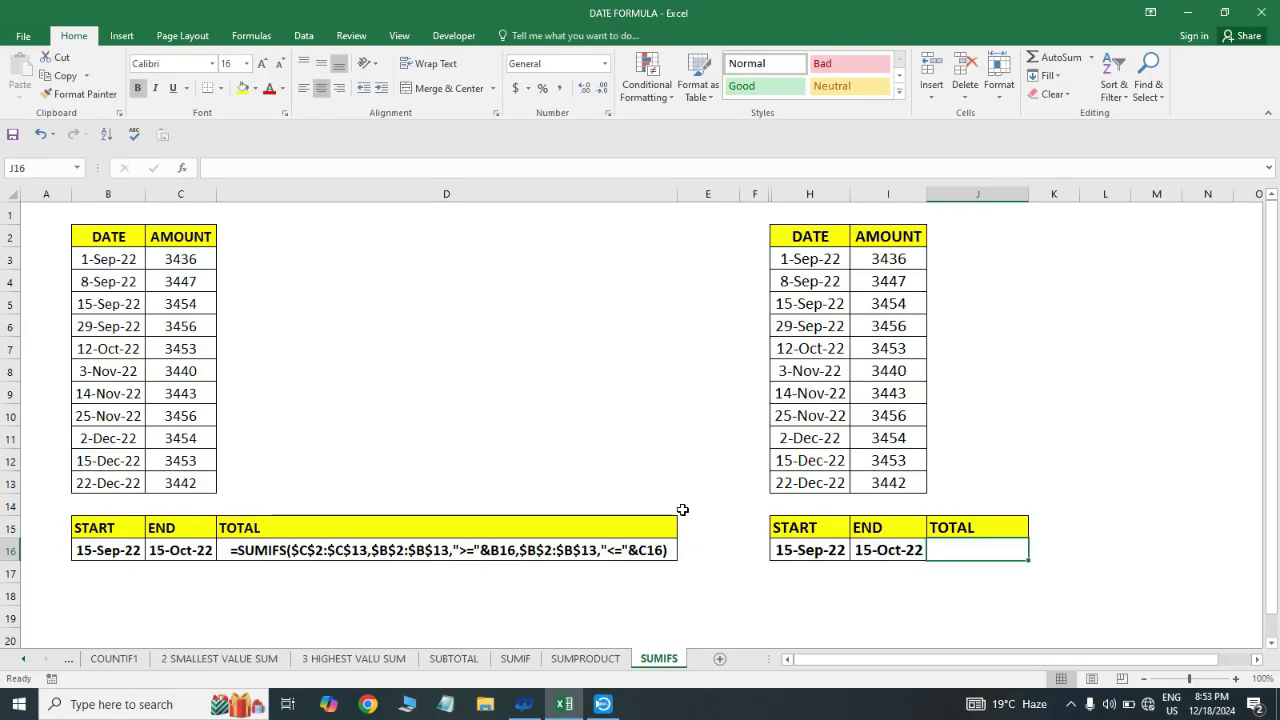
# - Examine the START and END dates and the DATE and AMOUNT columns in H2:I16 on the SUMIFS sheet
pyautogui.click(789, 556)
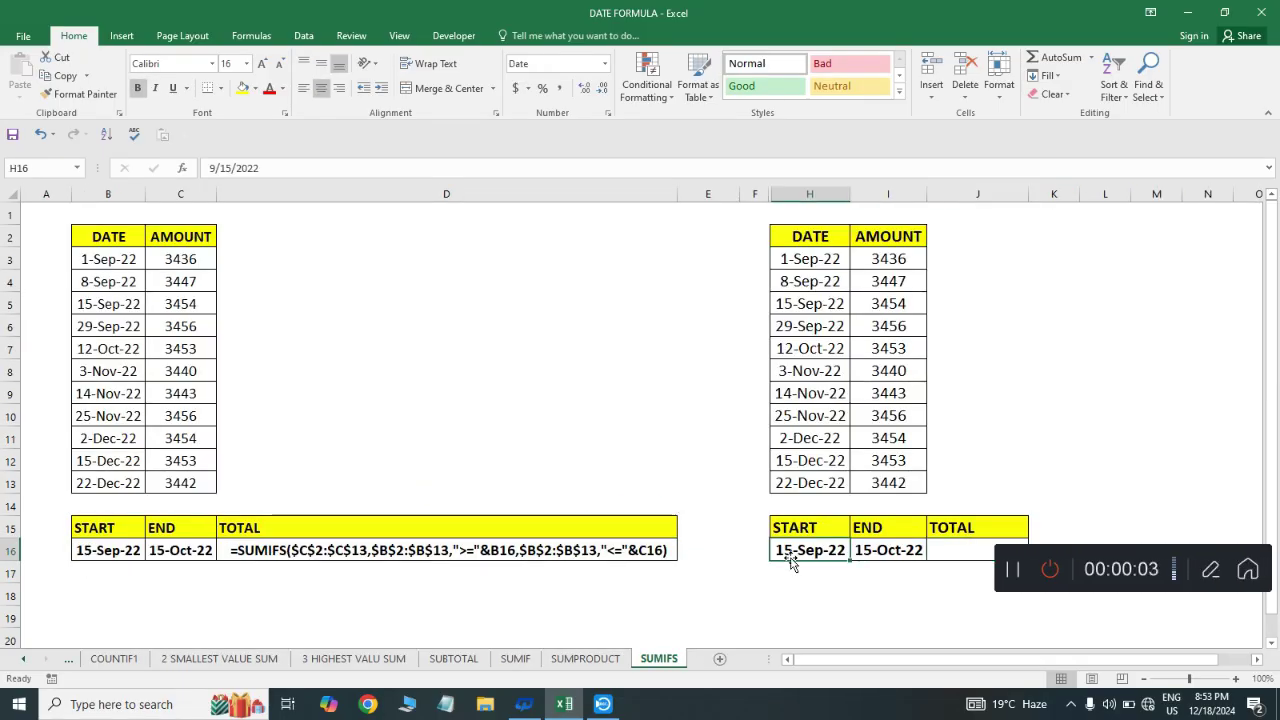
pyautogui.click(890, 555)
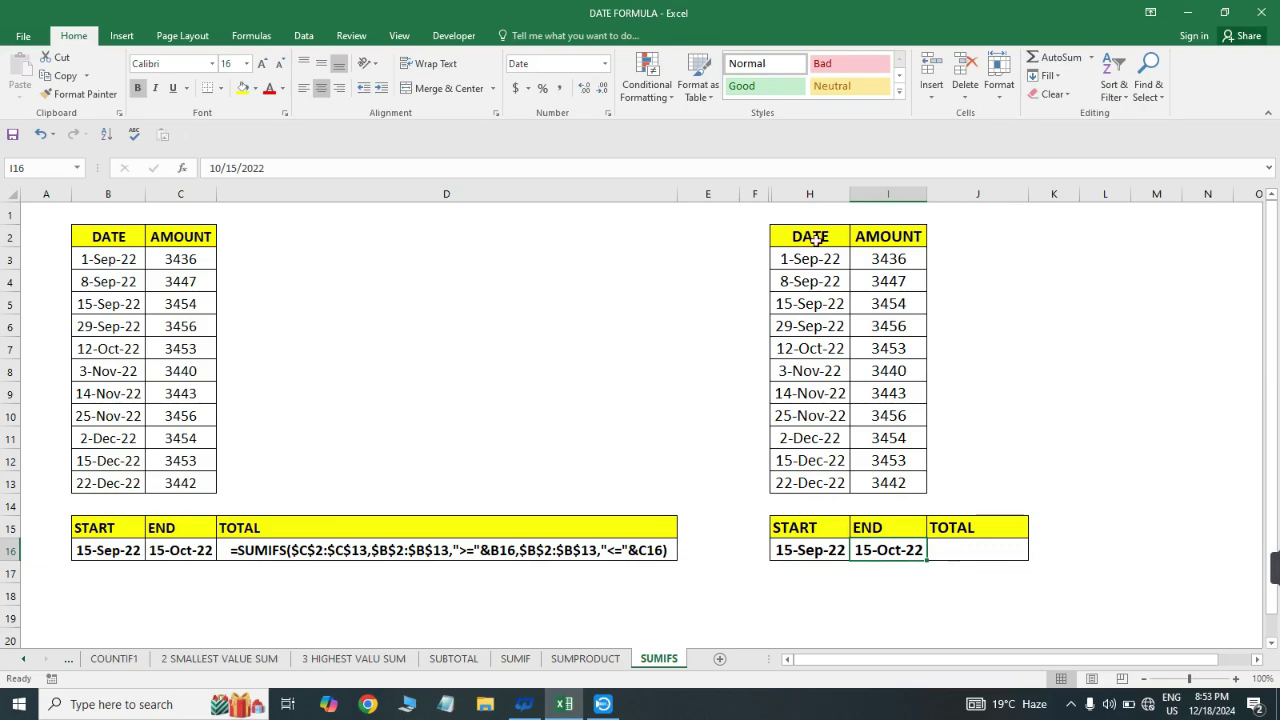
pyautogui.moveTo(808, 230); pyautogui.dragTo(808, 440)
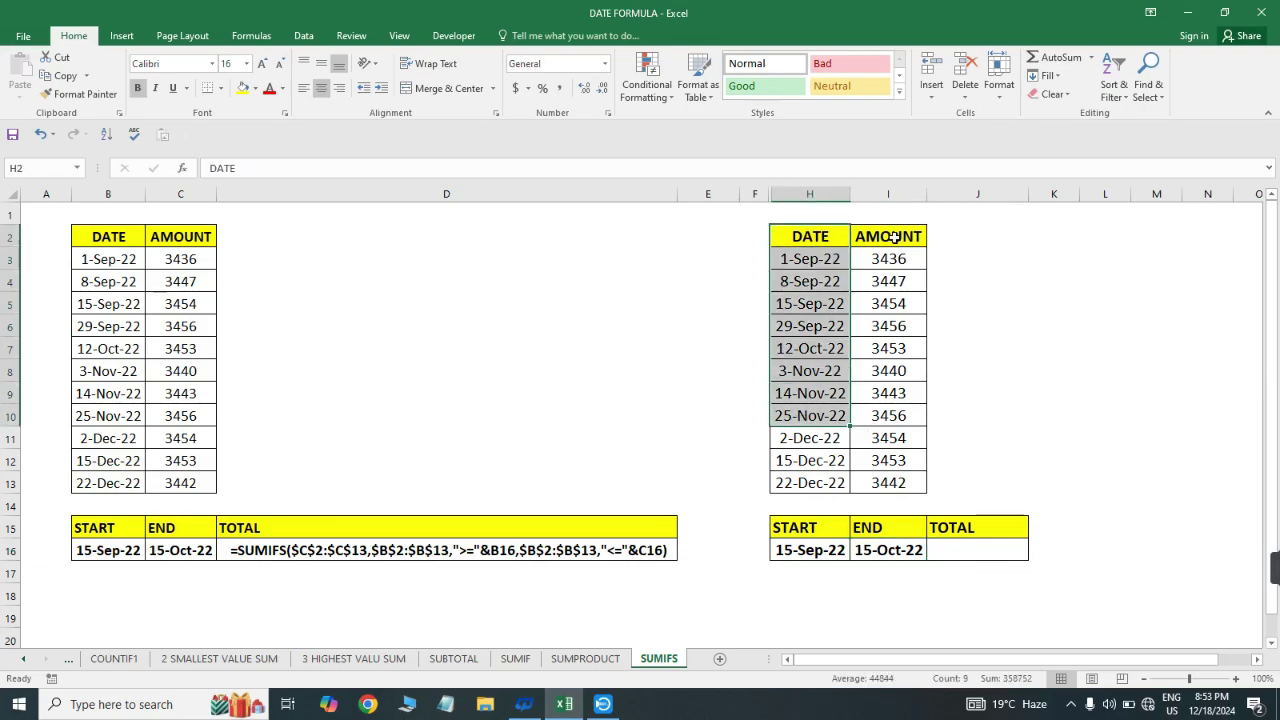
pyautogui.moveTo(903, 234); pyautogui.dragTo(892, 432)
# - Start a SUMIFS formula in J16 with the absolute sum range $I$3:$I$13
pyautogui.click(962, 550)
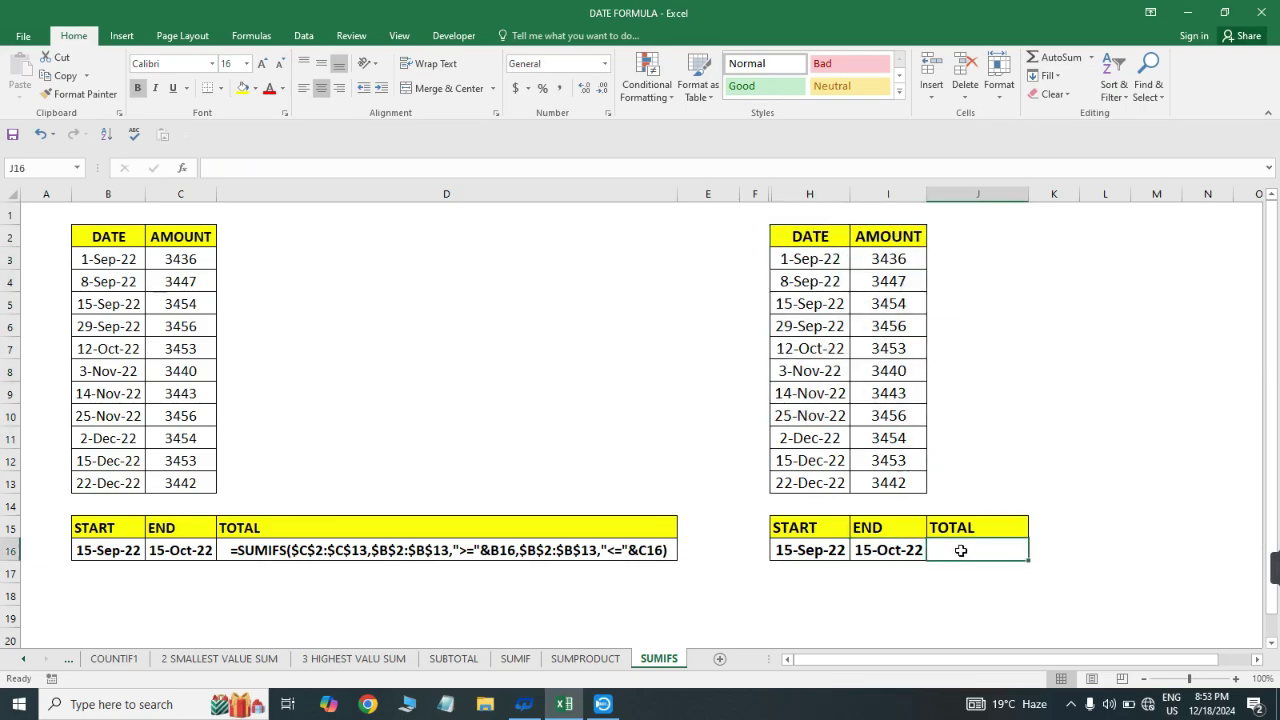
pyautogui.write('=SU')
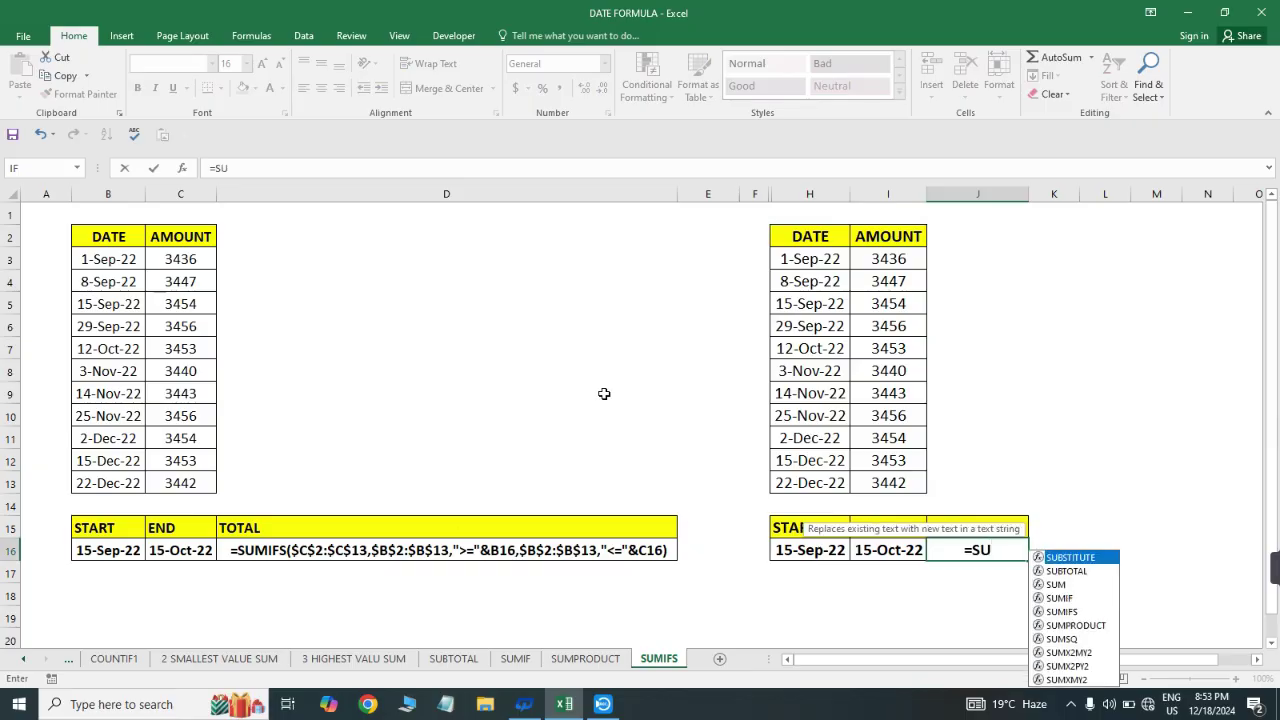
pyautogui.write('MI')
pyautogui.press('Down')
pyautogui.press('Tab')
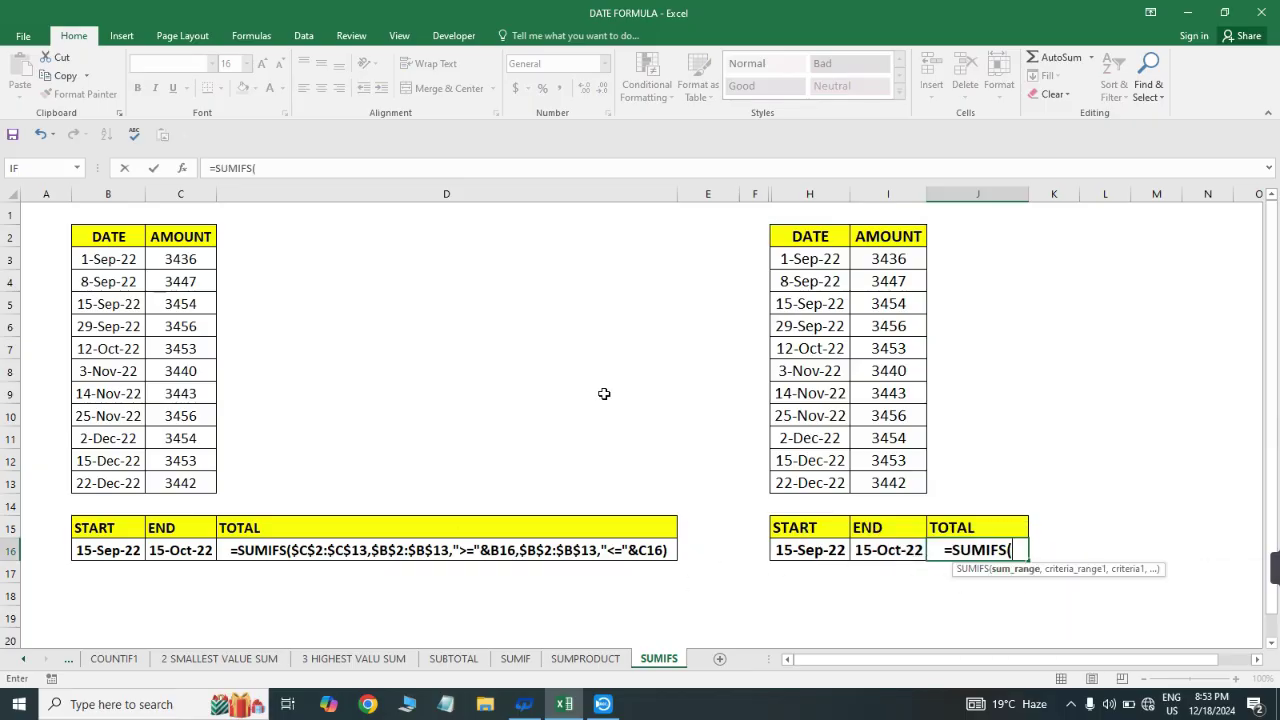
pyautogui.press('Left')
pyautogui.press('Up')
pyautogui.press('Up')
pyautogui.press('Up')
pyautogui.press('Left')
pyautogui.press('Left')
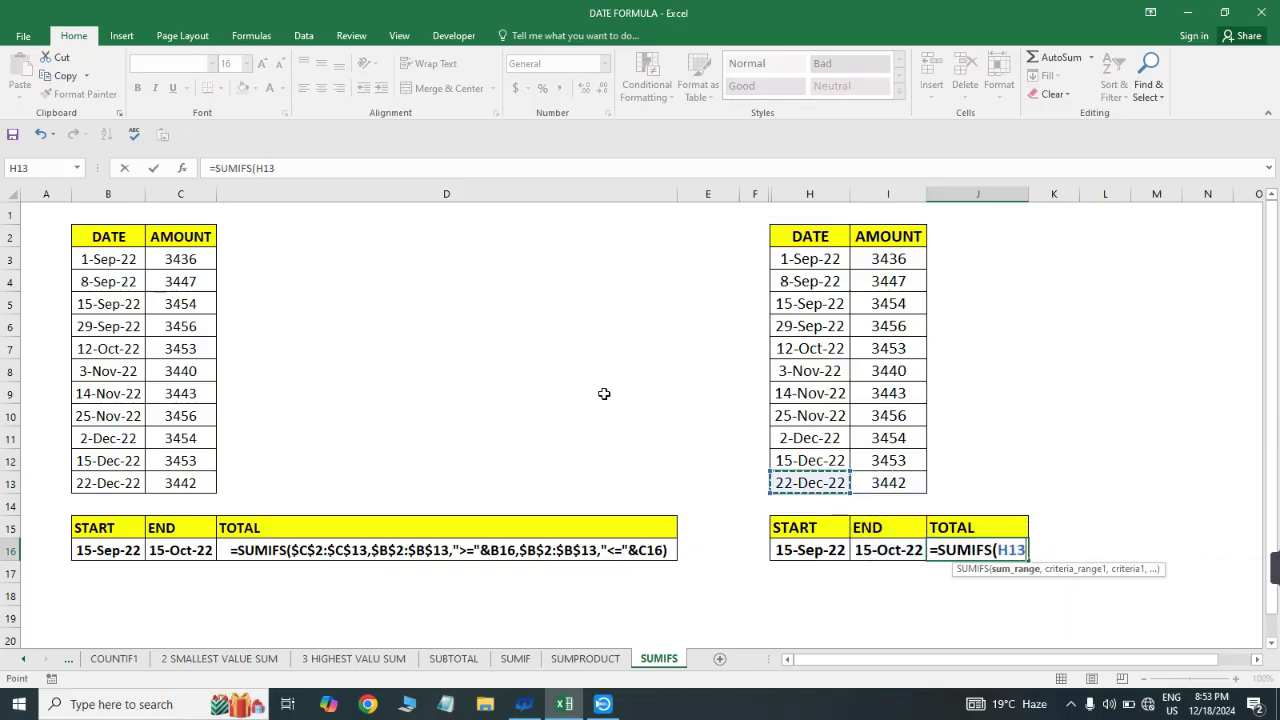
pyautogui.press('Up')
pyautogui.press('Right')
pyautogui.hotkey('ctrl', 'Up')
pyautogui.press('Down')
pyautogui.press('Right')
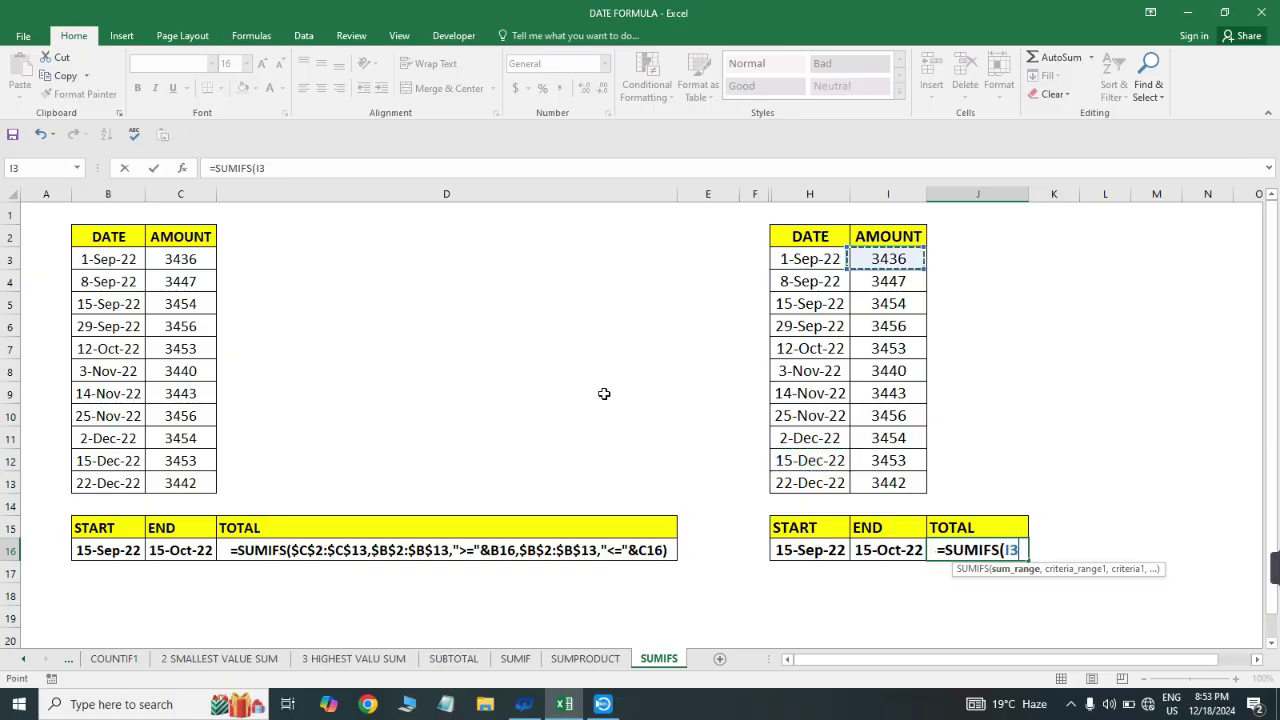
pyautogui.hotkey('ctrl', 'shift', 'Down')
pyautogui.press('F4')
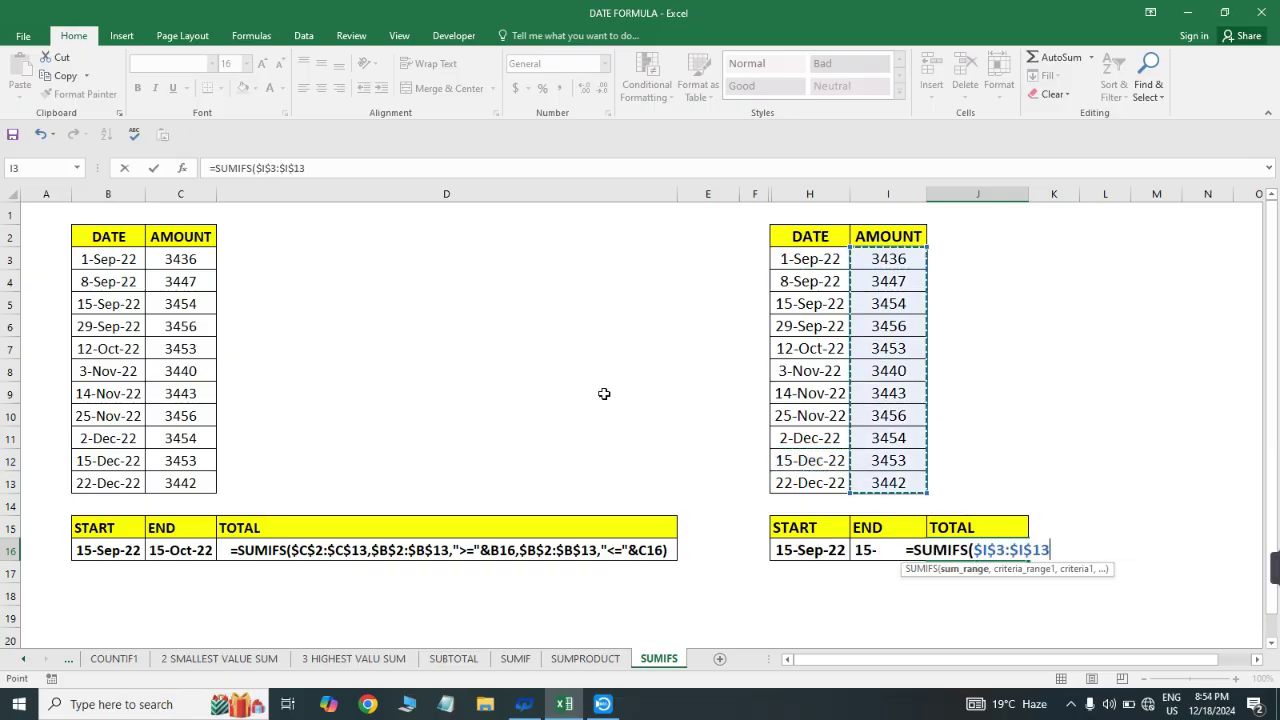
# - Add the dates $H$3:$H$13 as the first criteria range of the SUMIFS formula
pyautogui.write(',')
pyautogui.press('Up')
pyautogui.press('Up')
pyautogui.press('Left')
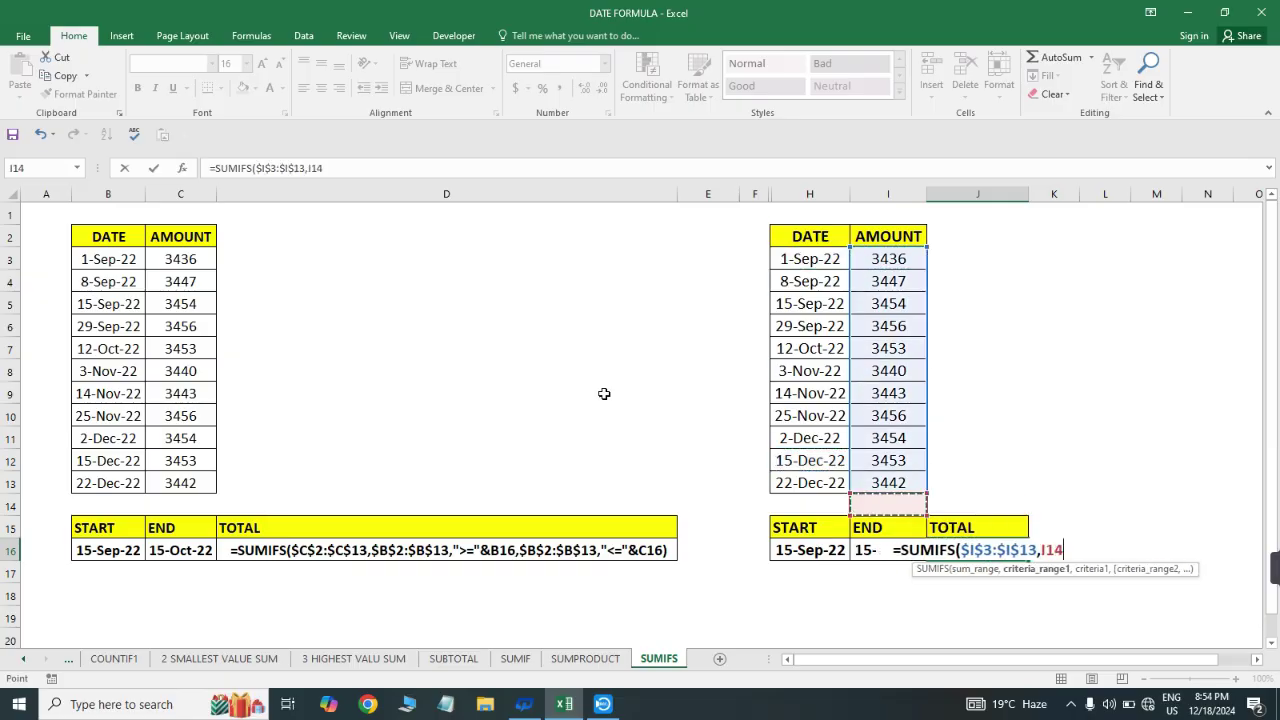
pyautogui.press('Up')
pyautogui.hotkey('ctrl', 'Up')
pyautogui.press('Left')
pyautogui.press('Down')
pyautogui.hotkey('ctrl', 'shift', 'Down')
pyautogui.press('F4')
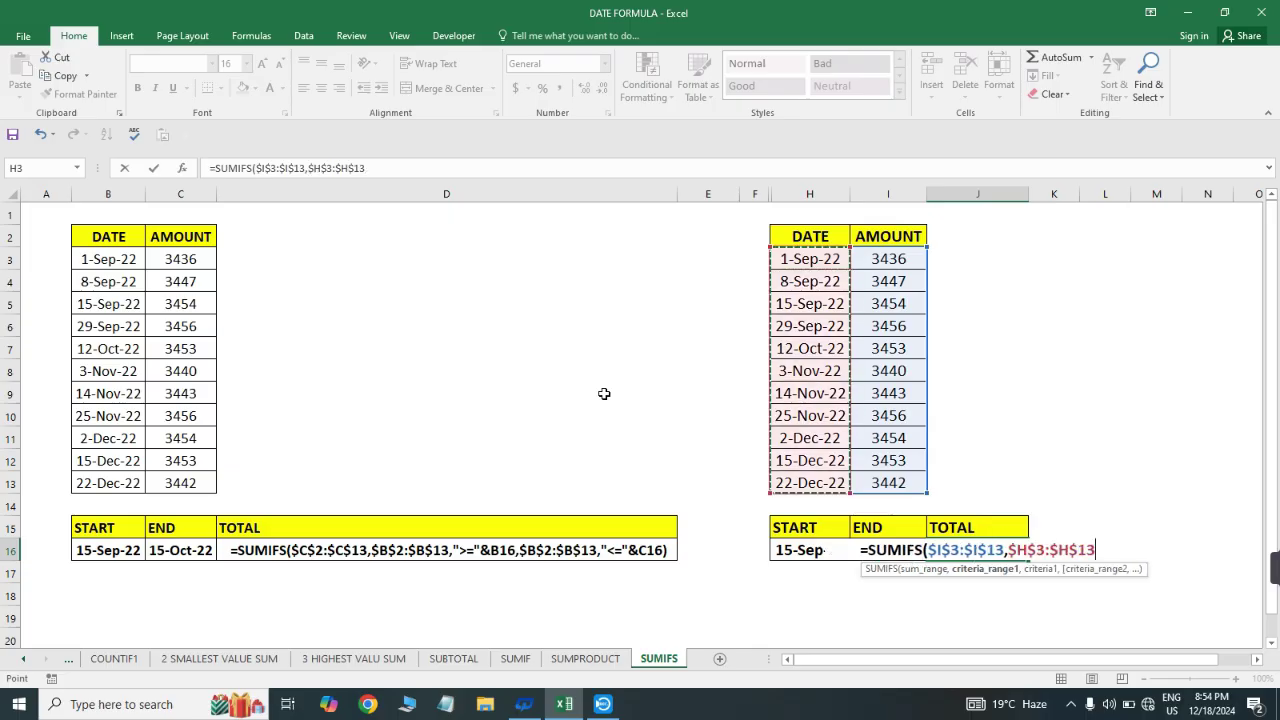
# - Enter ">="&H16 as the first SUMIFS criterion, referring to the START date
pyautogui.write(',')
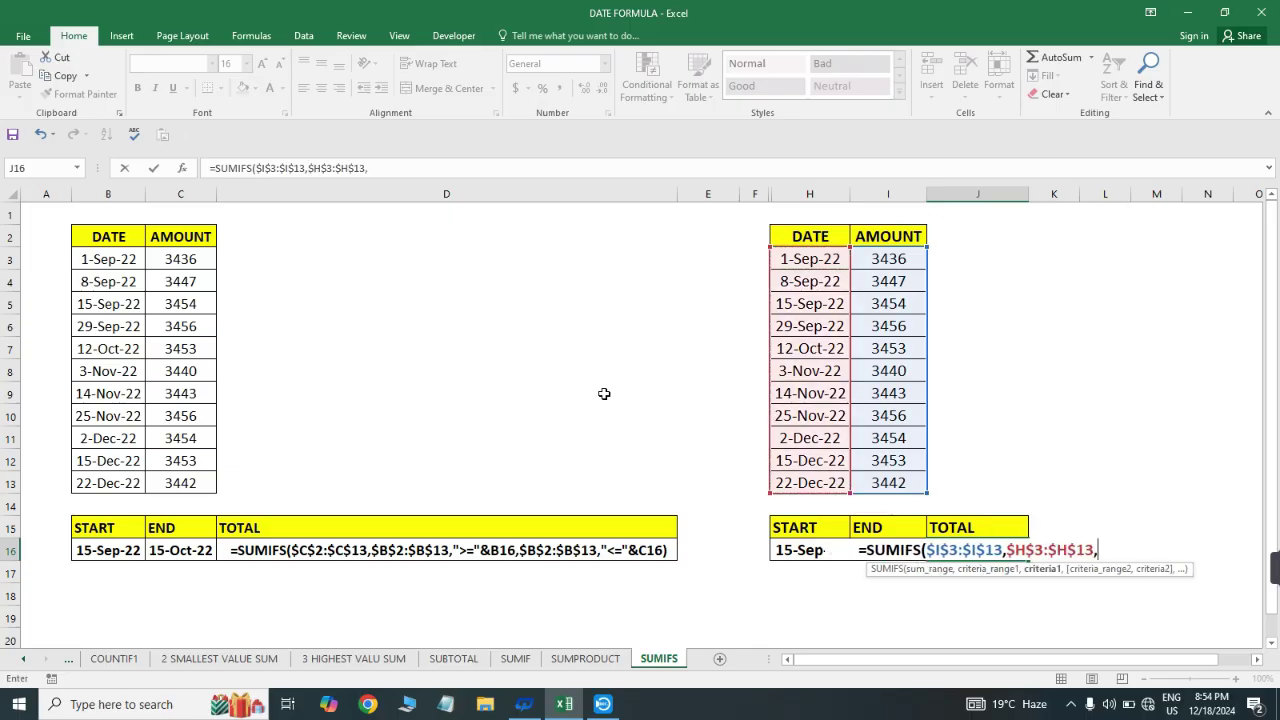
pyautogui.write('">')
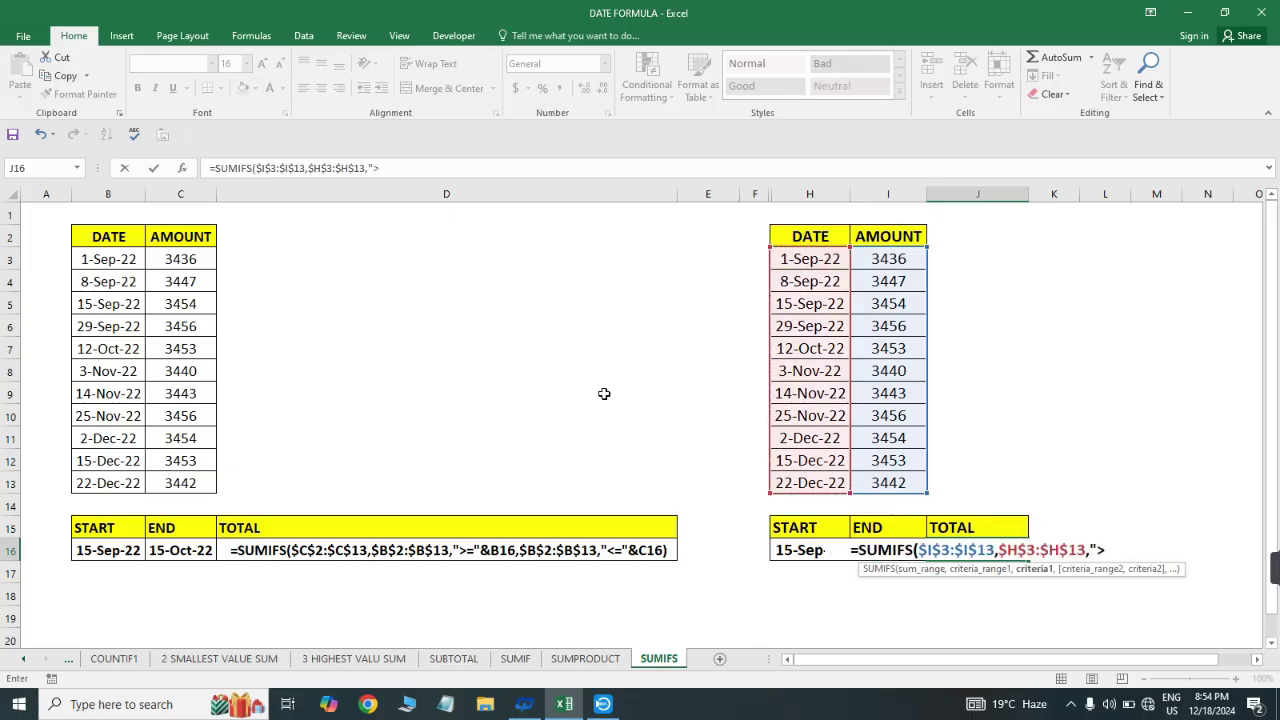
pyautogui.write('"')
pyautogui.press('BackSpace')
pyautogui.write('="')
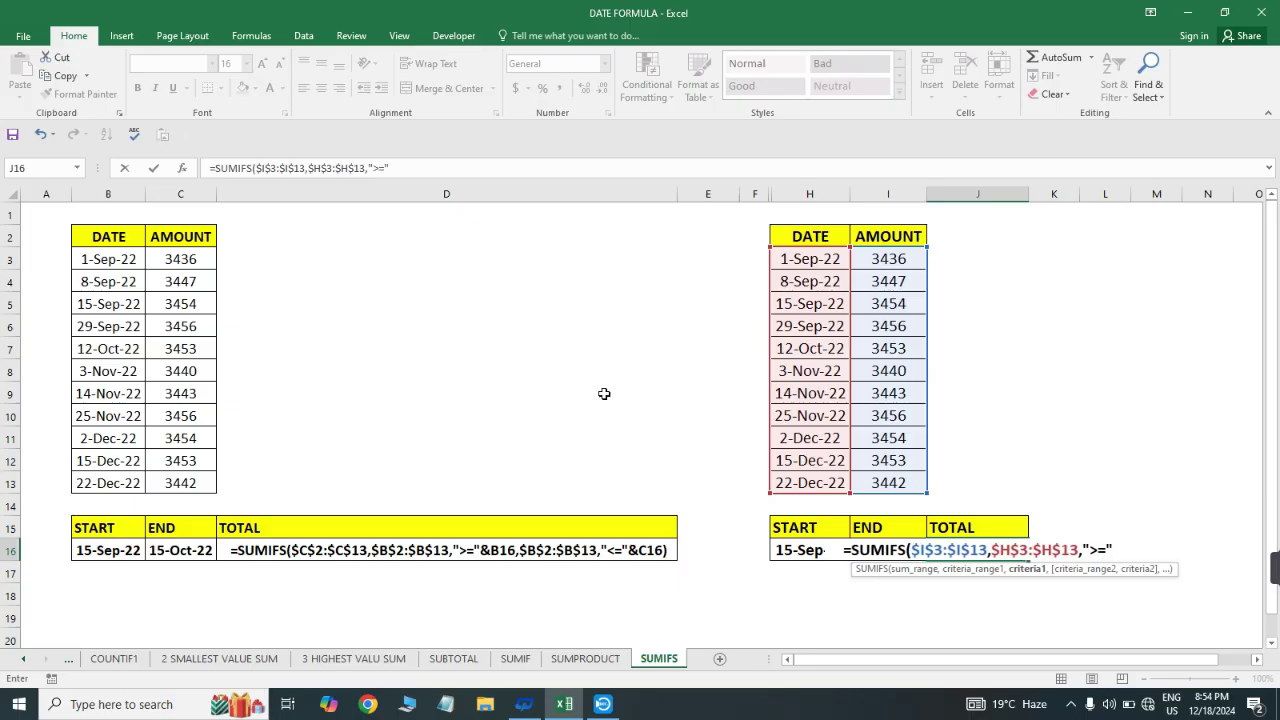
pyautogui.write('&')
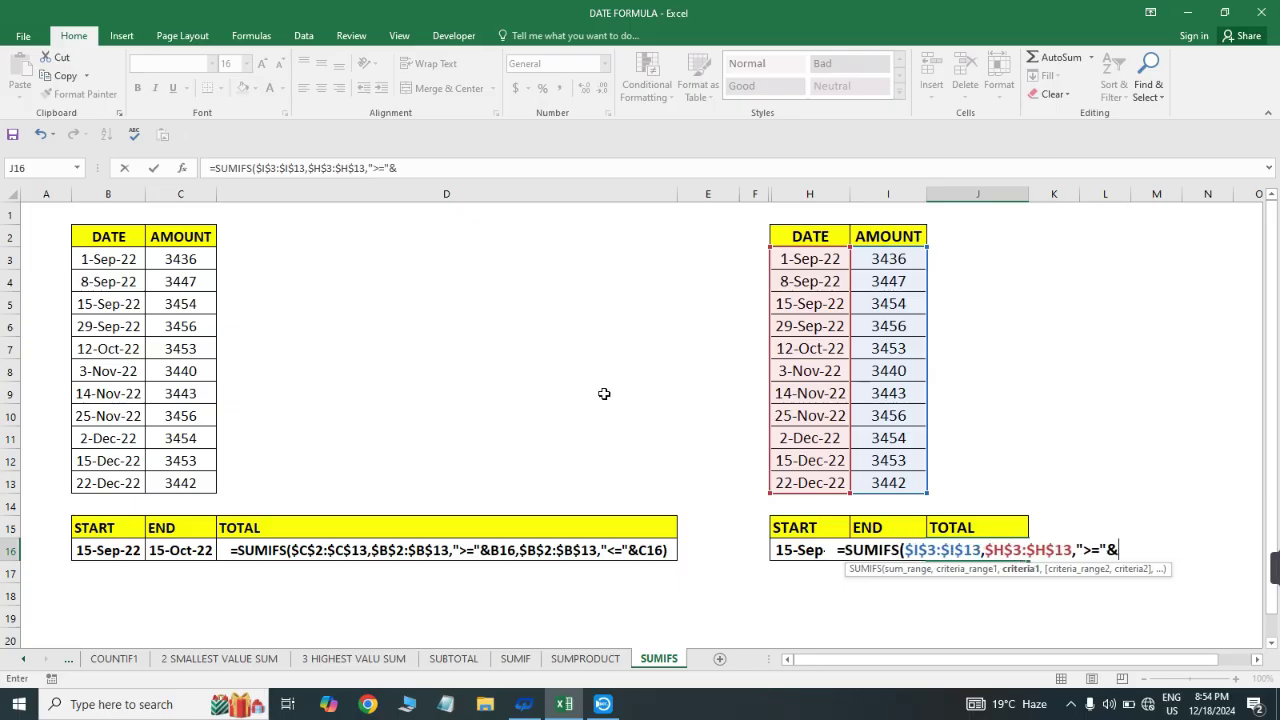
pyautogui.click(799, 550)
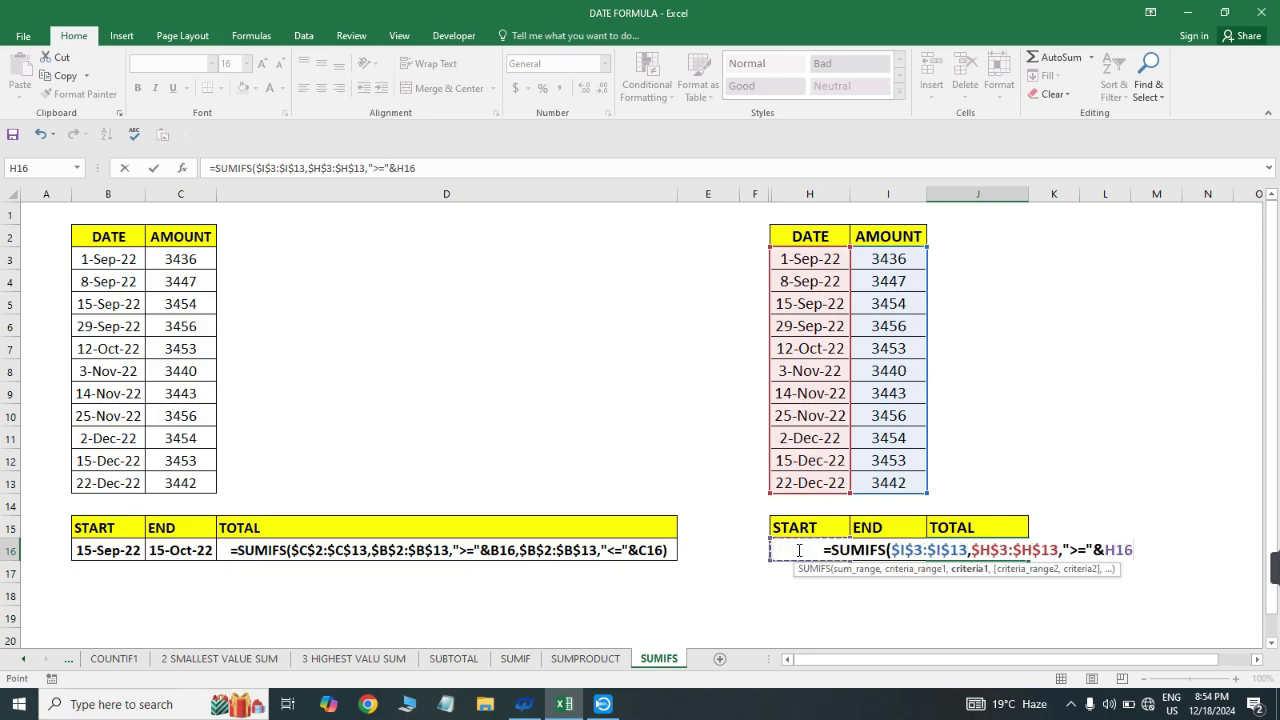
# - Add $H$3:$H$13 again as the second criteria range of the SUMIFS formula
pyautogui.write(',')
pyautogui.hotkey('ctrl', 'Up')
pyautogui.hotkey('ctrl', 'Up')
pyautogui.press('Left')
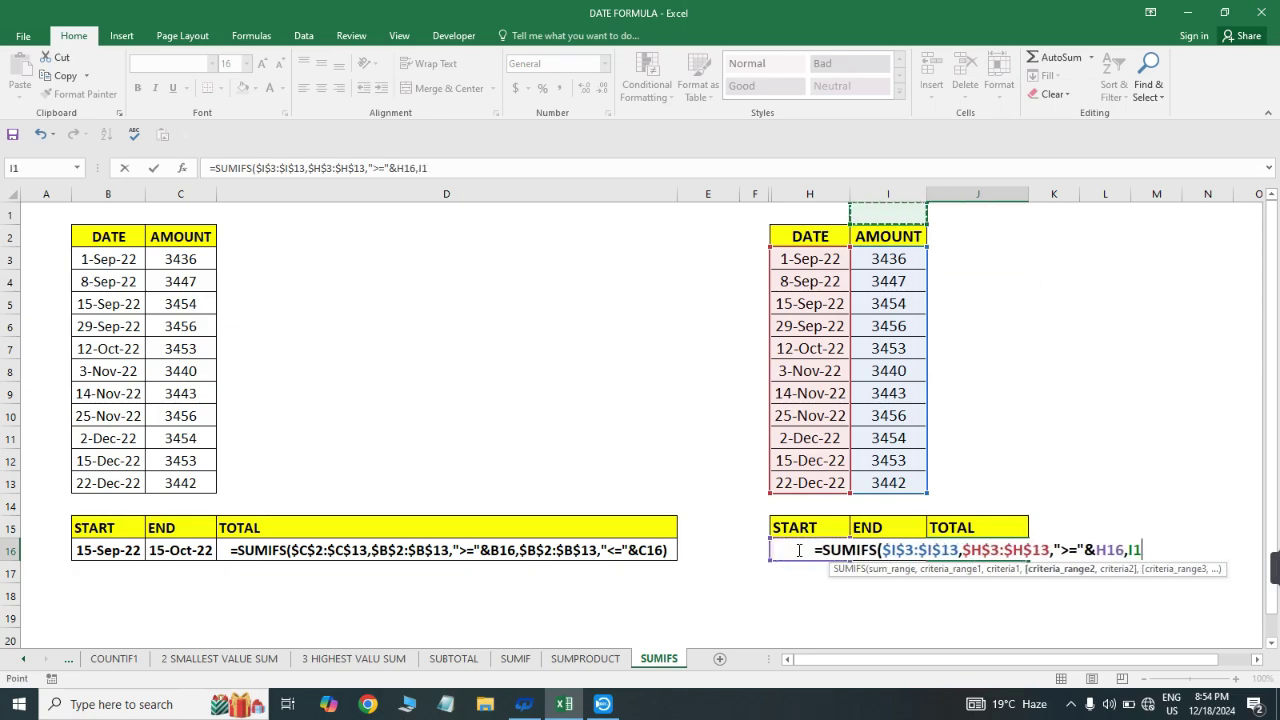
pyautogui.press('Down')
pyautogui.press('Down')
pyautogui.press('Left')
pyautogui.hotkey('ctrl', 'shift', 'Down')
pyautogui.press('F4')
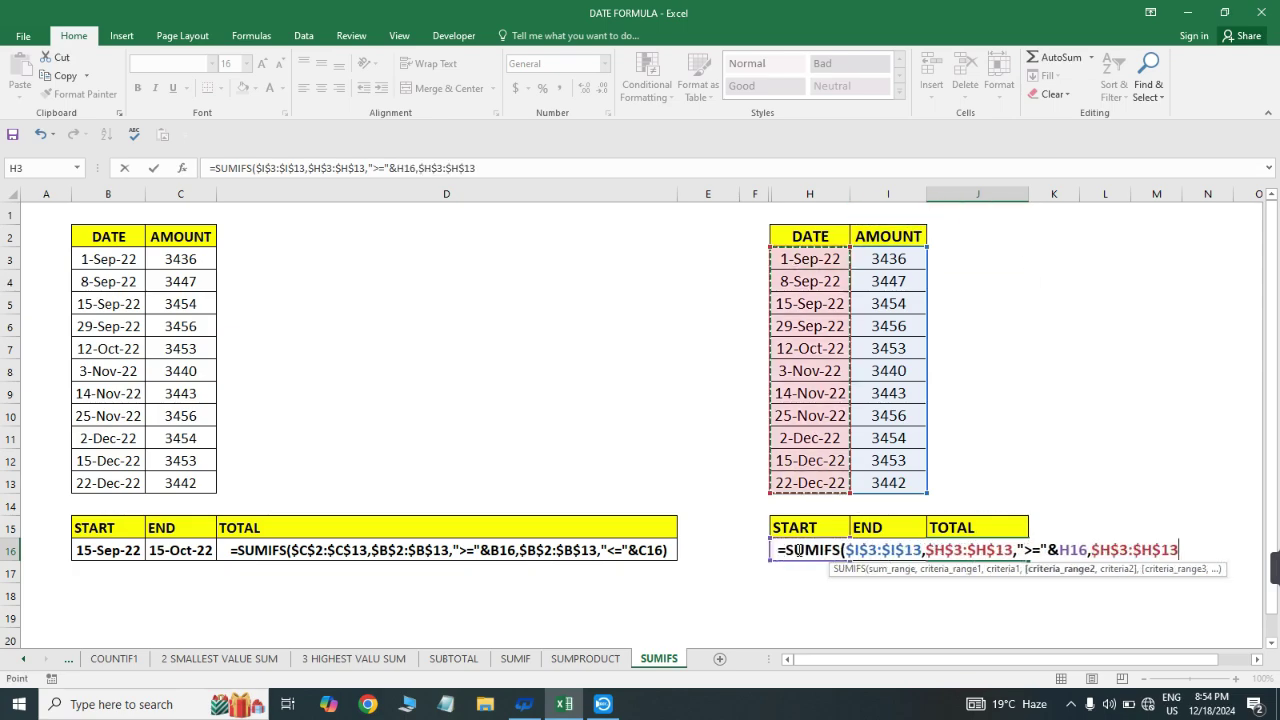
# - Complete the SUMIFS formula in J16 with "<="&I16 as the second criterion, referring to the END date
pyautogui.write(',')
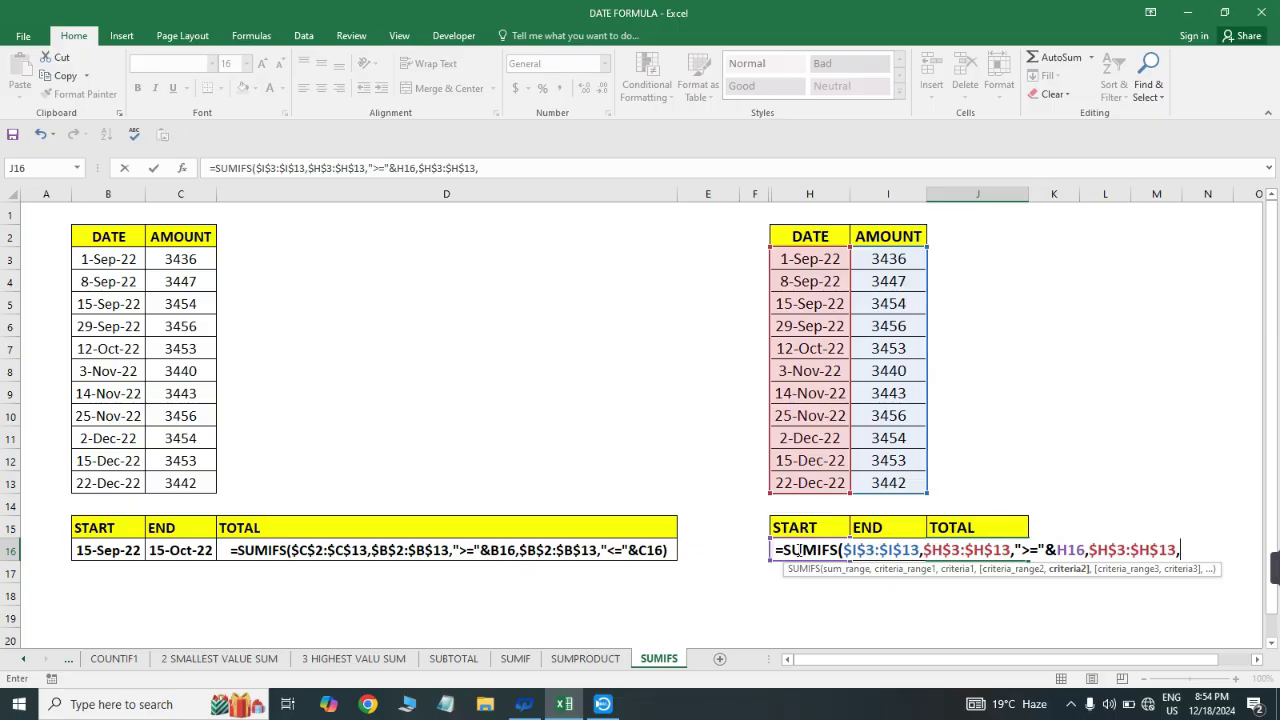
pyautogui.write('"')
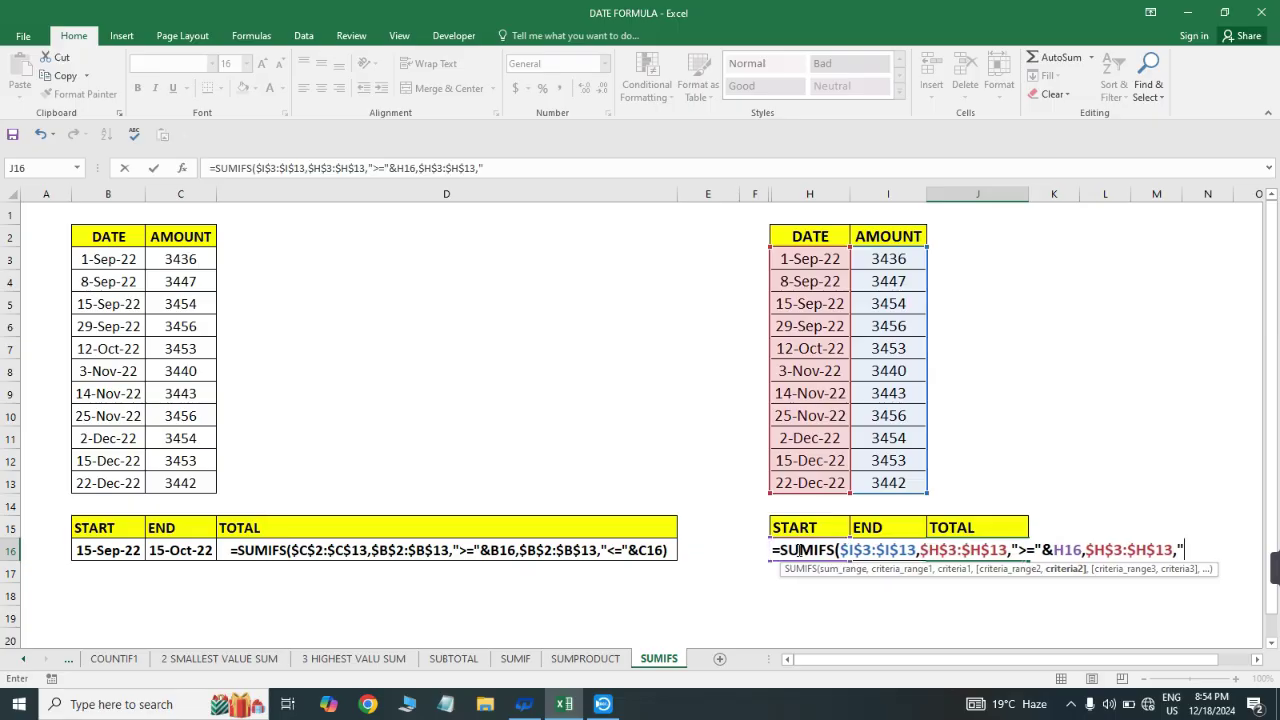
pyautogui.write('<')
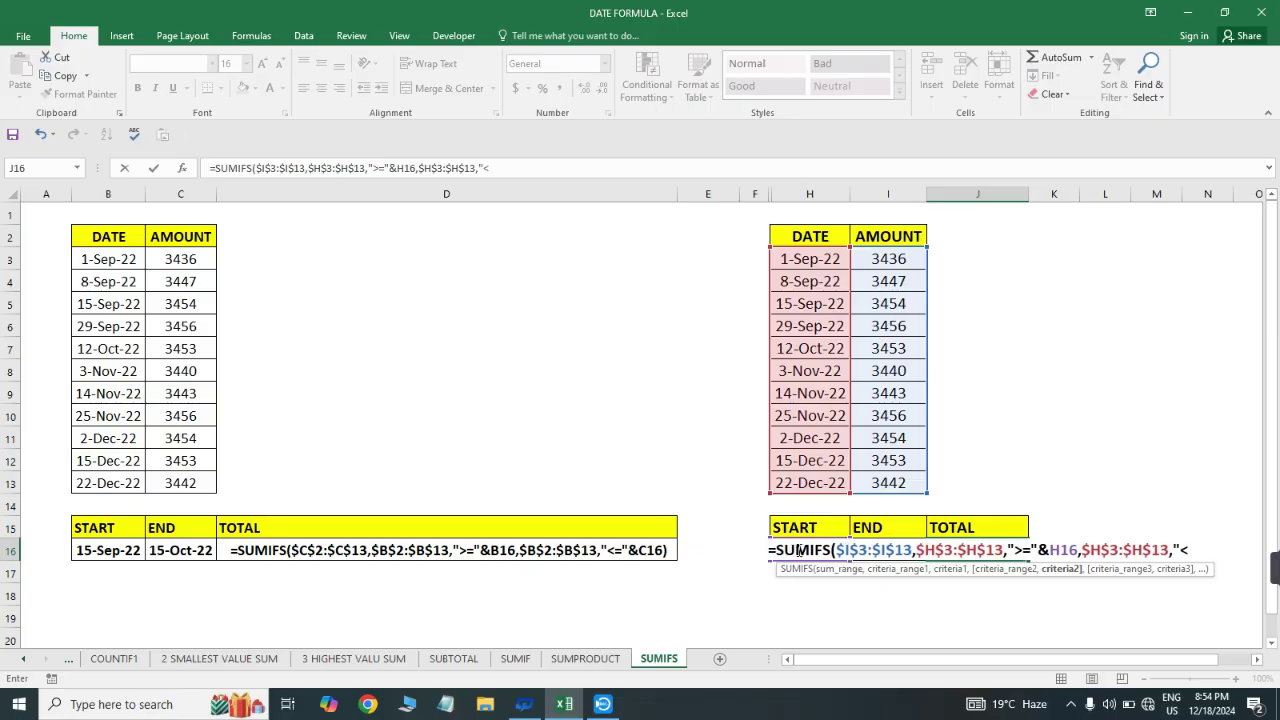
pyautogui.write('="')
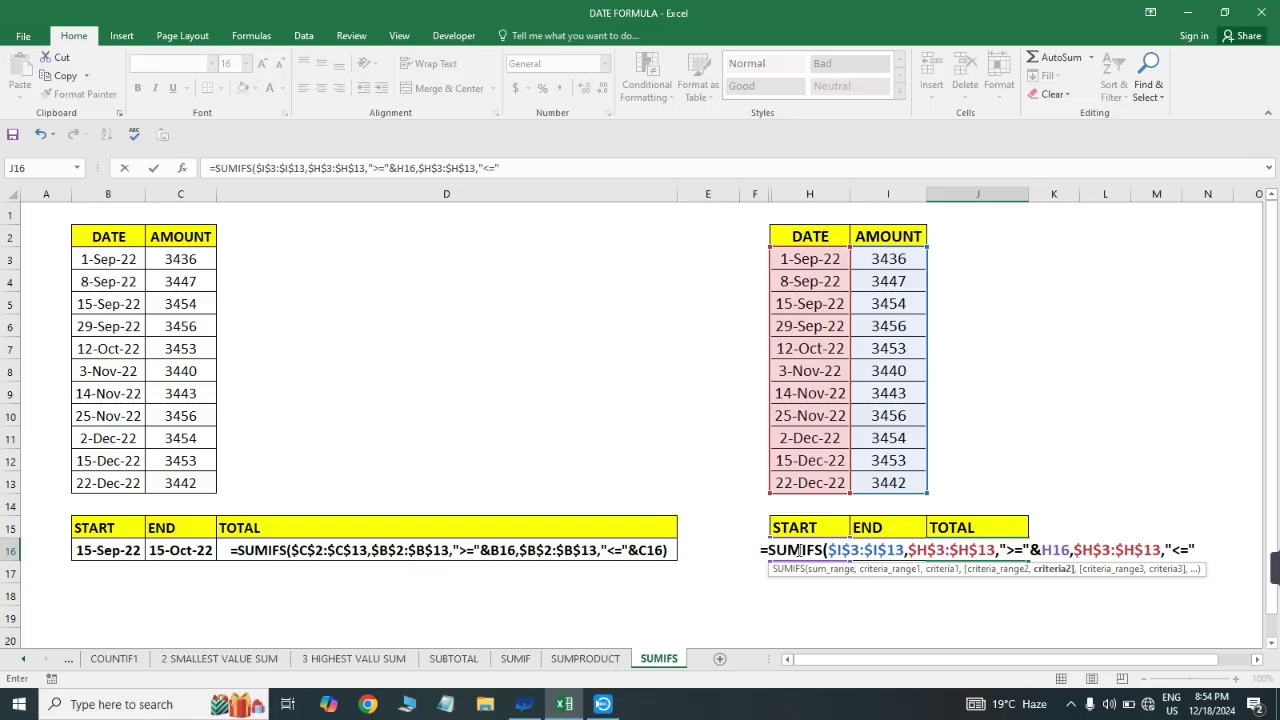
pyautogui.write('&')
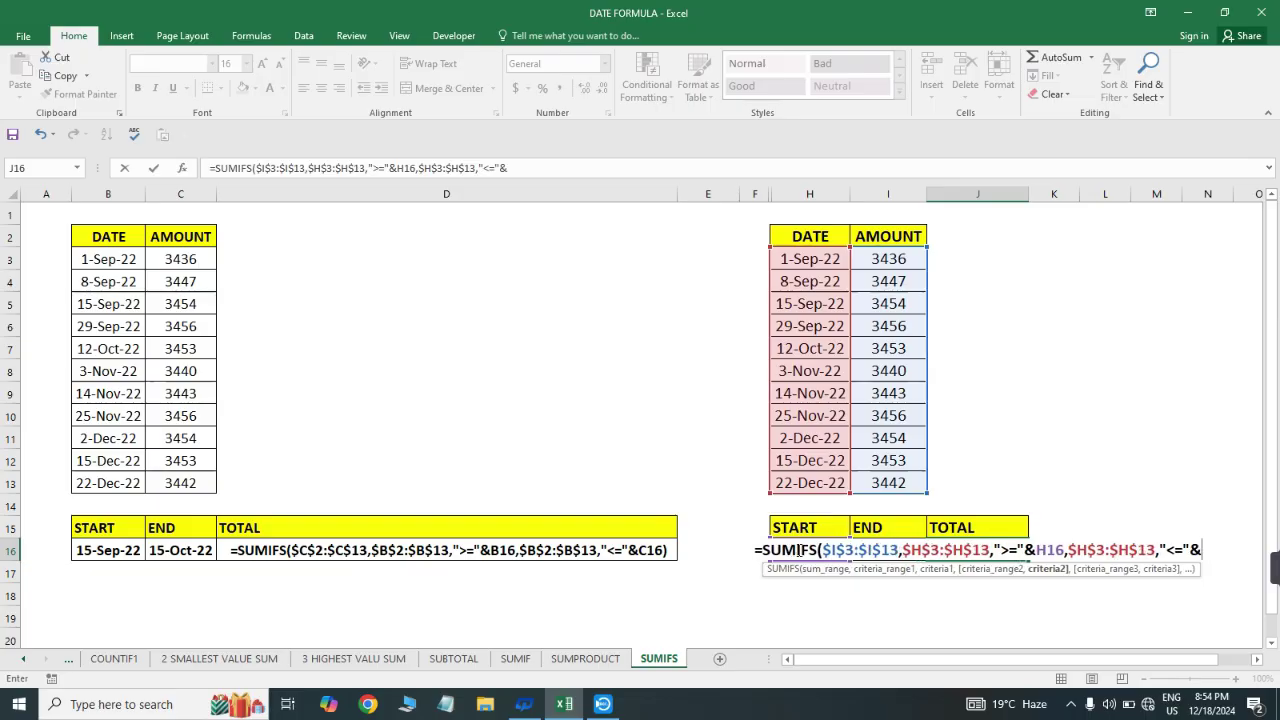
pyautogui.press('Up')
pyautogui.press('Left')
pyautogui.press('Down')
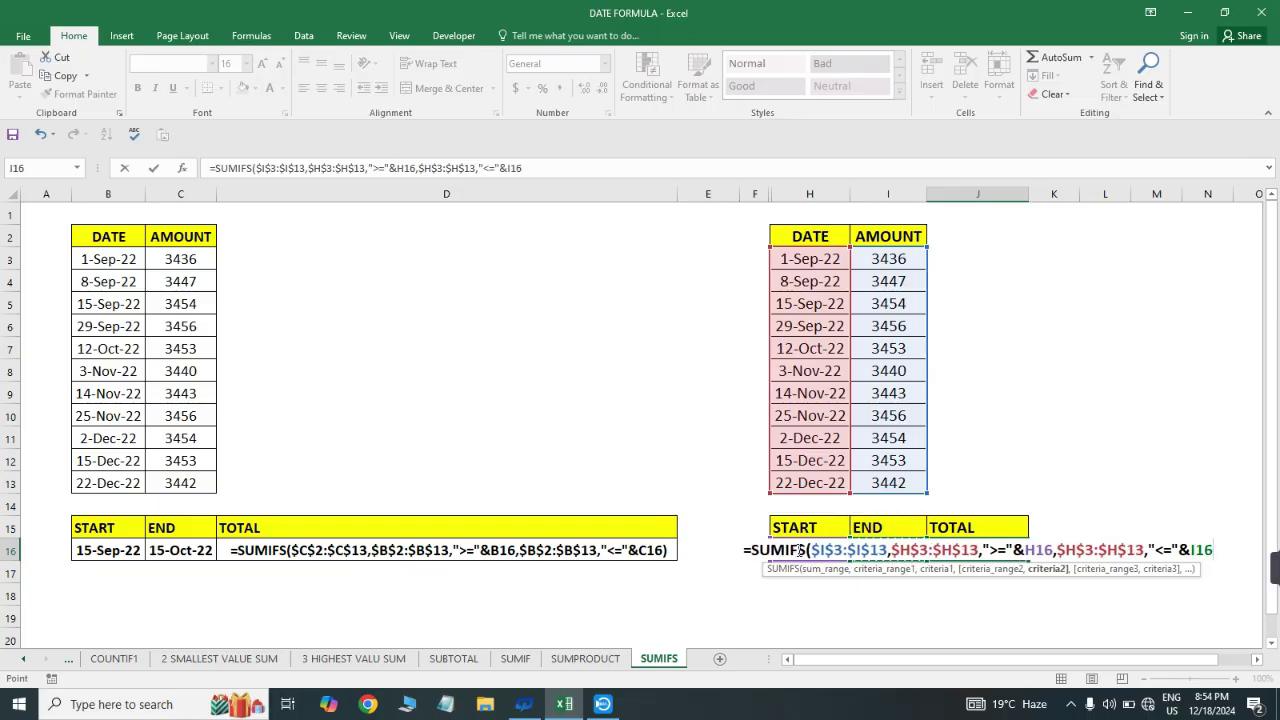
pyautogui.write('))')
pyautogui.press('Return')
pyautogui.press('Return')
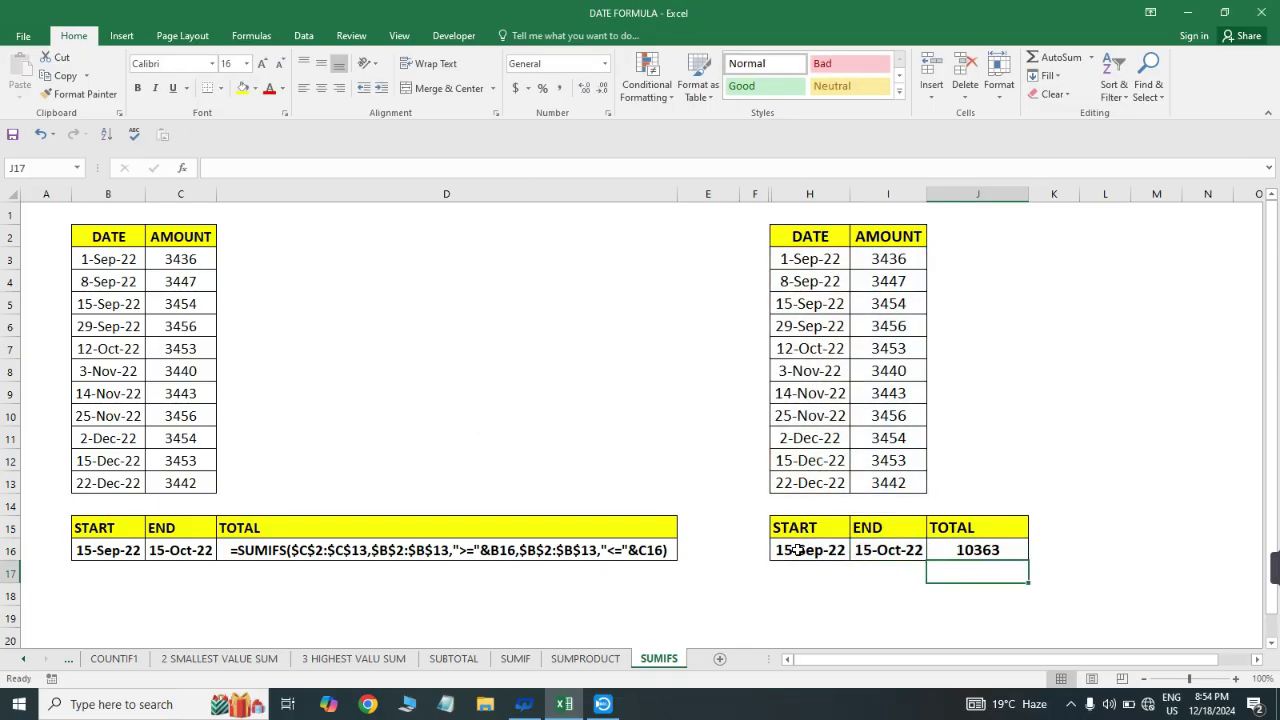
pyautogui.press('Up')
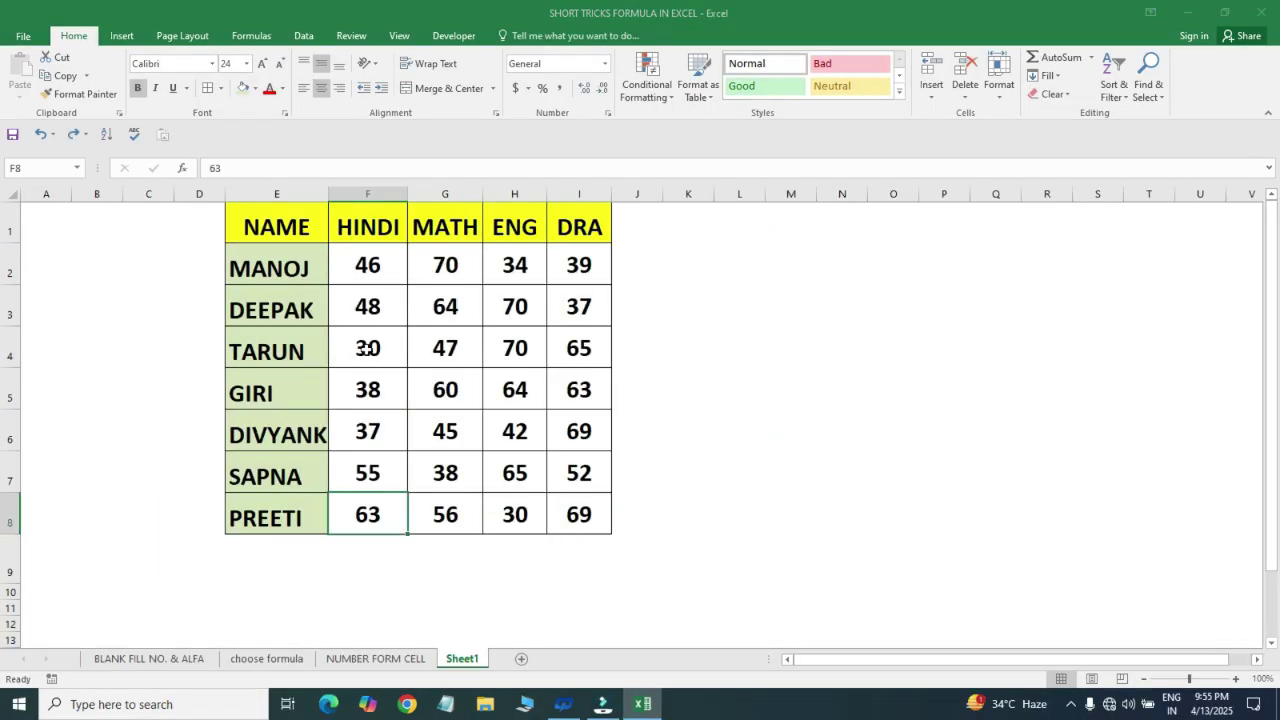
pyautogui.moveTo(371, 260); pyautogui.dragTo(383, 514)
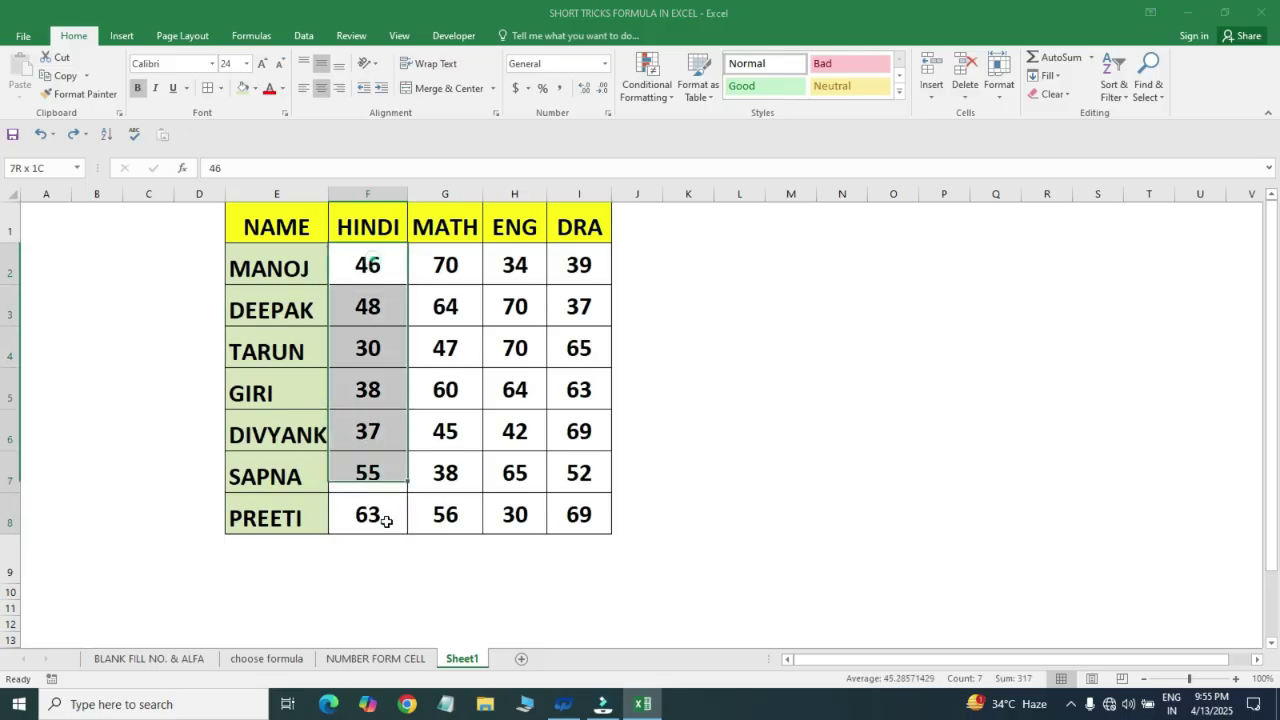
pyautogui.moveTo(399, 282); pyautogui.dragTo(390, 514)
pyautogui.click(389, 514)
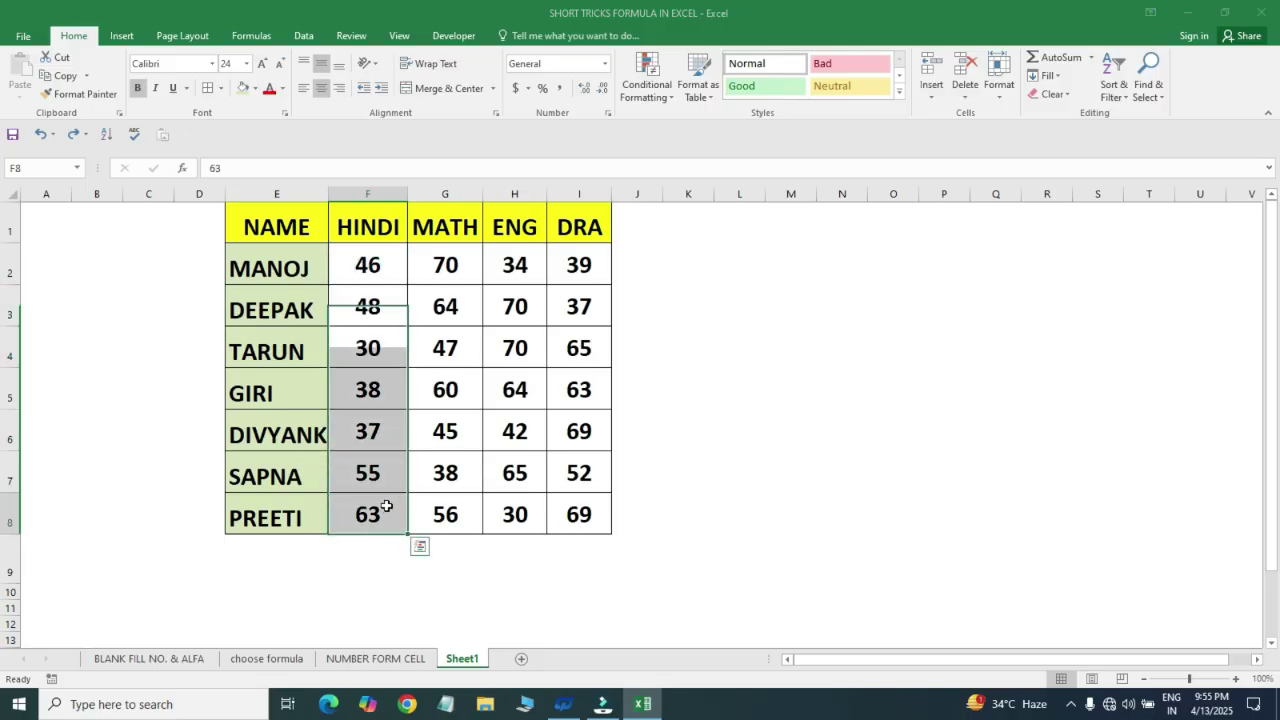
pyautogui.moveTo(362, 264); pyautogui.dragTo(600, 530)
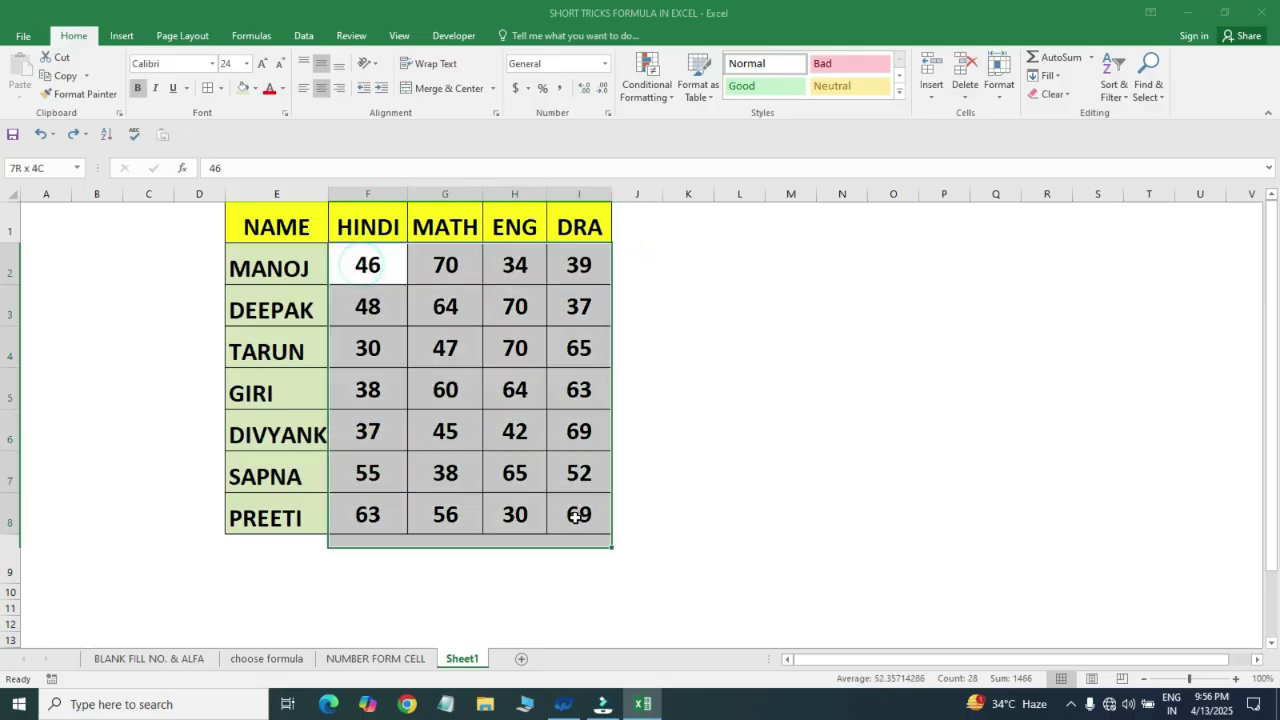
pyautogui.click(366, 342)
# - Convert the marks range E1:I8 into a table that has headers
pyautogui.click(391, 305)
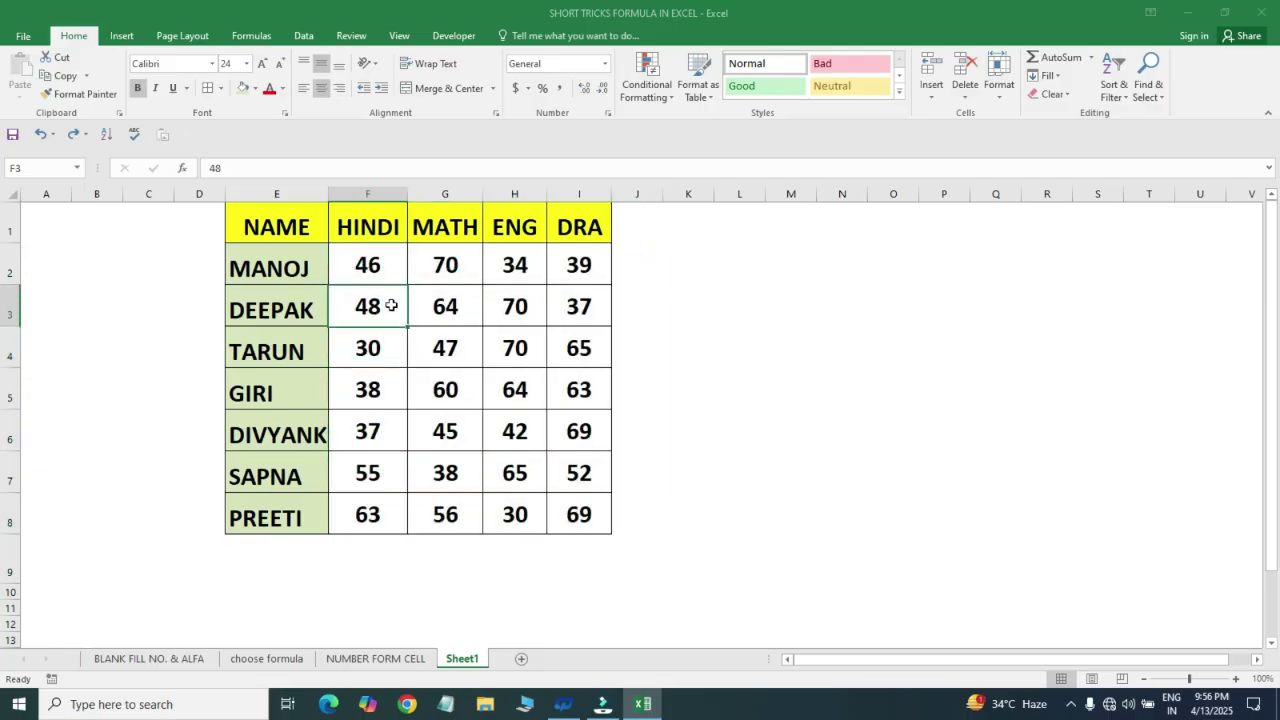
pyautogui.hotkey('ctrl', 'a')
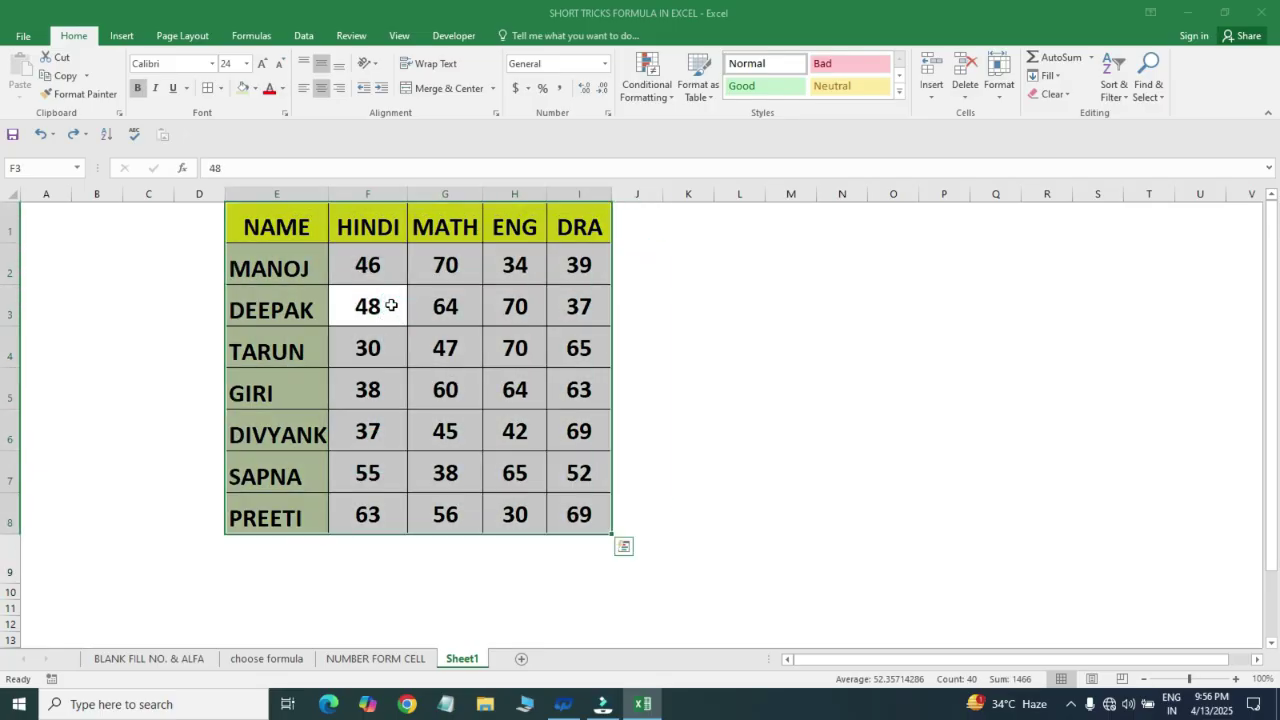
pyautogui.hotkey('ctrl', 't')
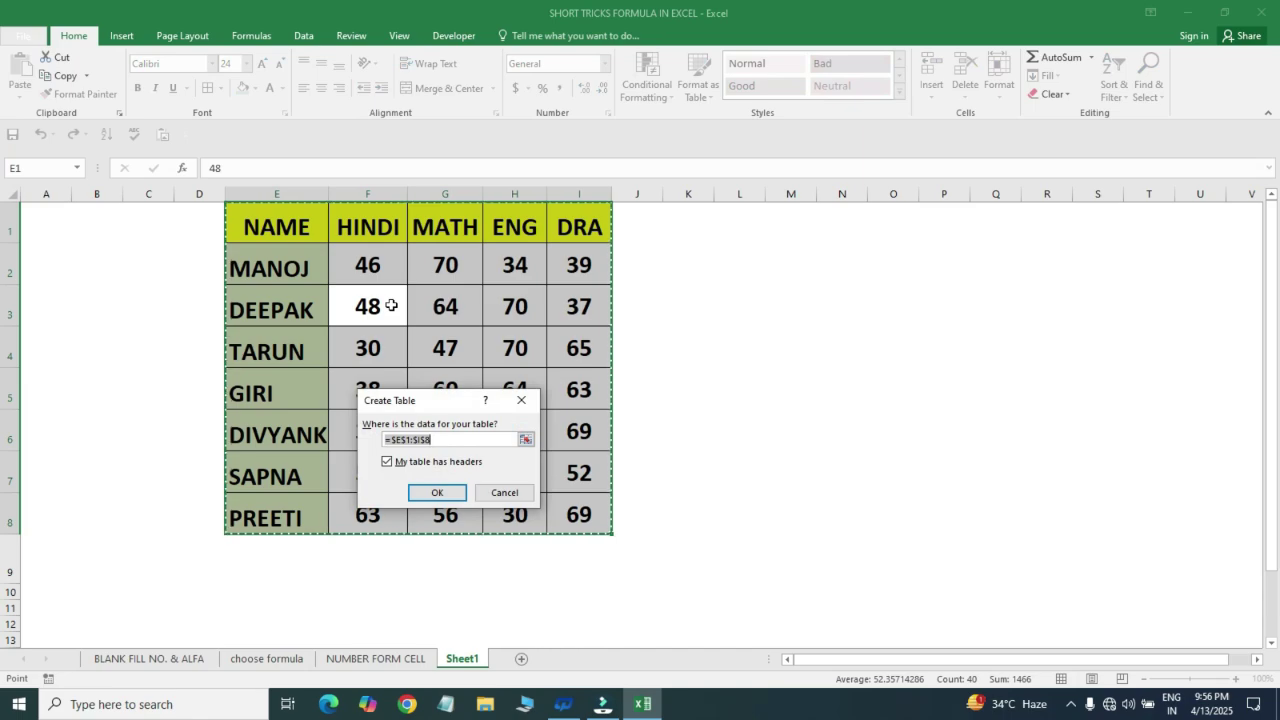
pyautogui.press('Return')
# - Enter a SUM formula for the table's HINDI column in F9, directly below the table
pyautogui.click(364, 543)
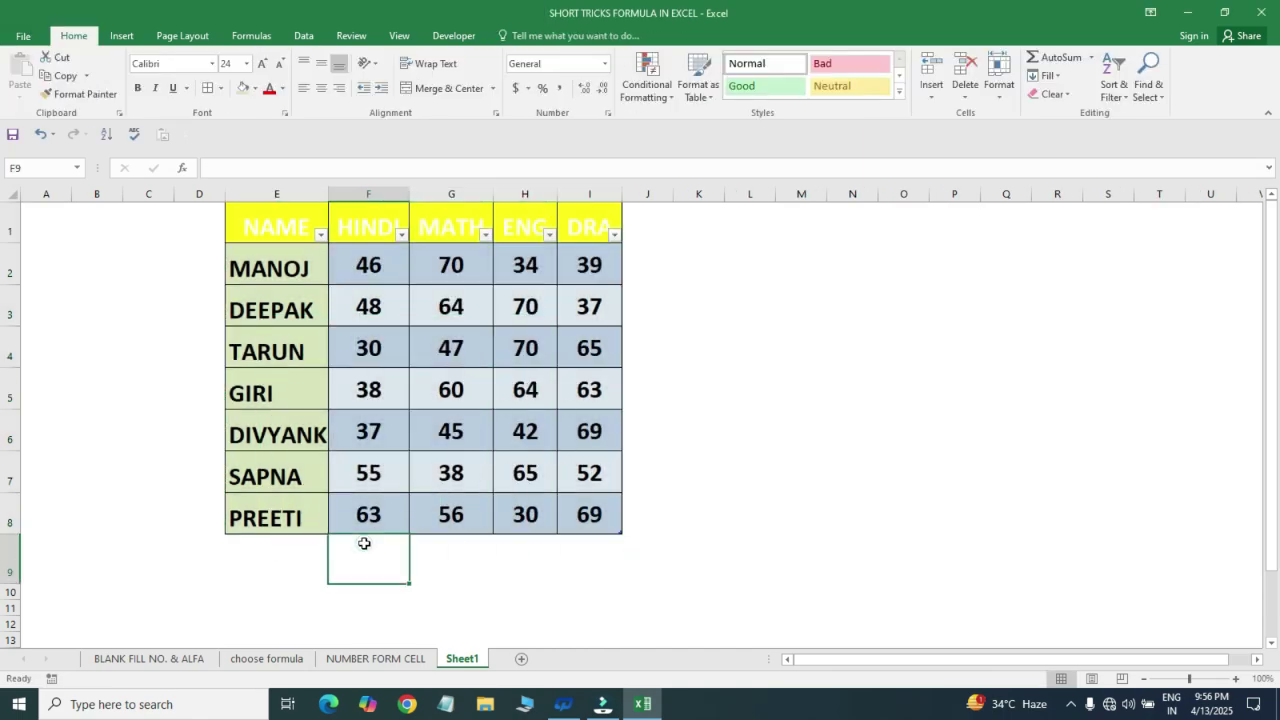
pyautogui.write('=SUM(')
pyautogui.press('Up')
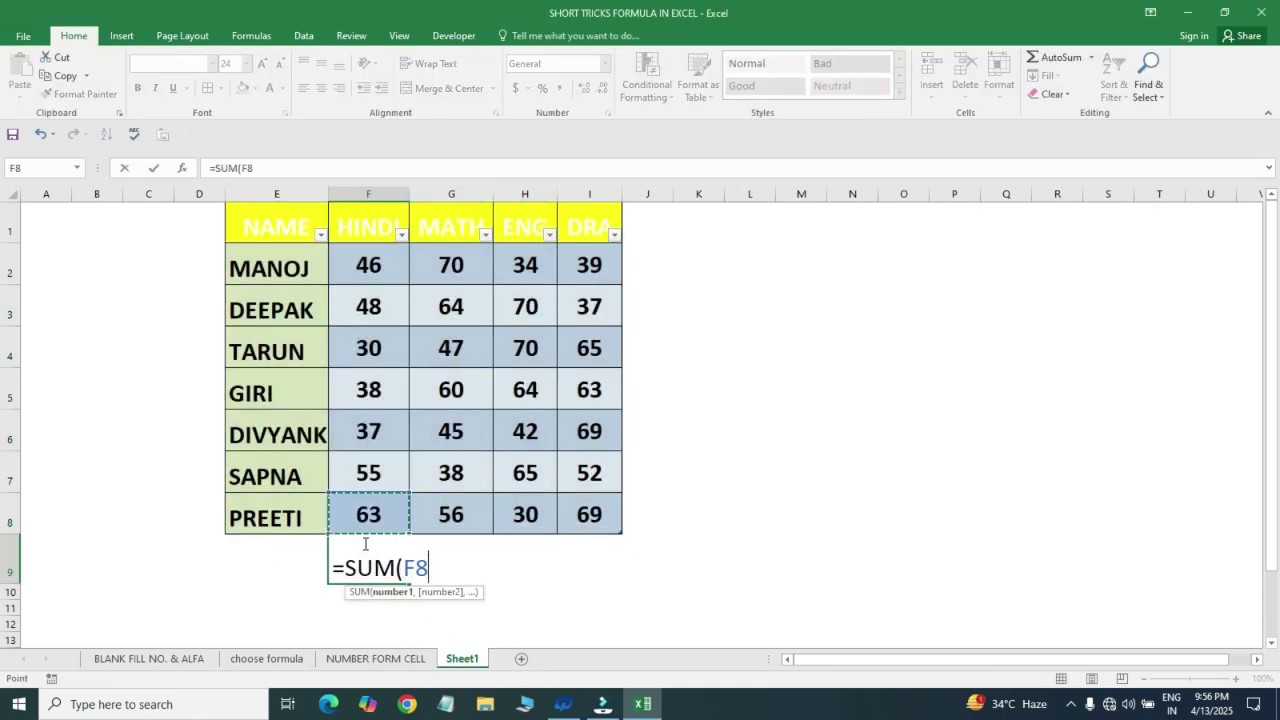
pyautogui.hotkey('ctrl', 'shift', 'Up')
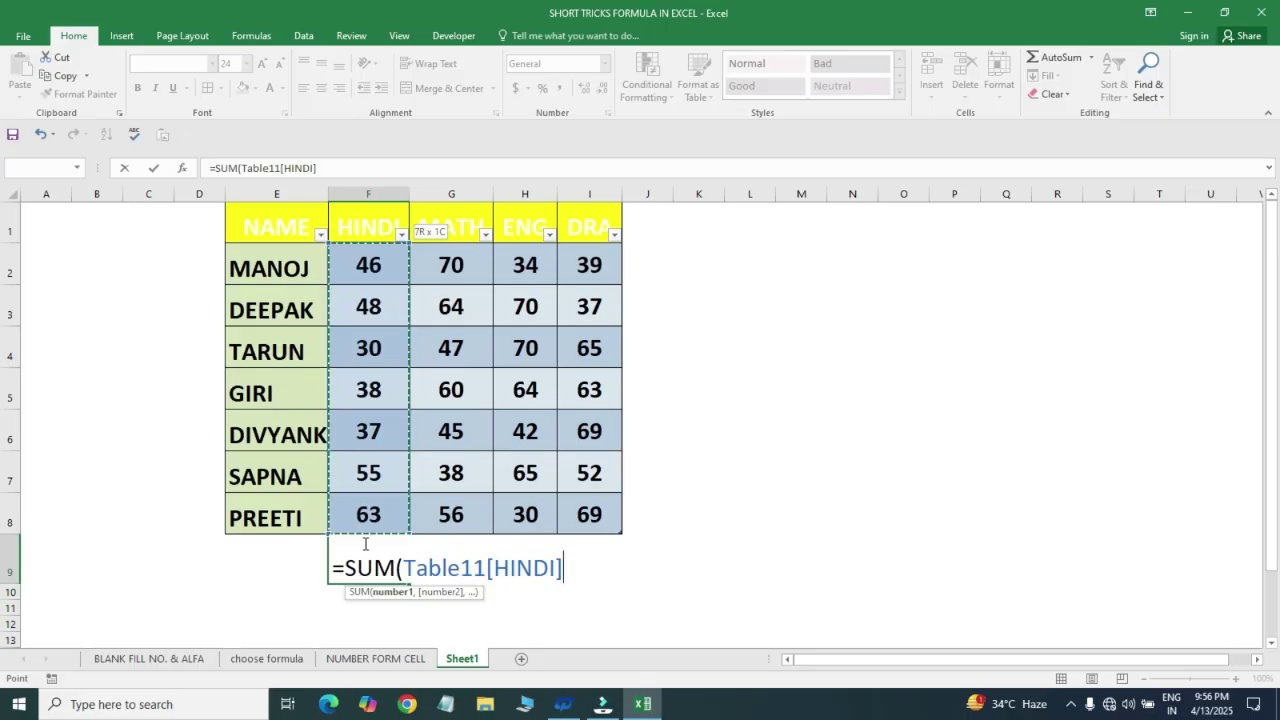
pyautogui.press('Return')
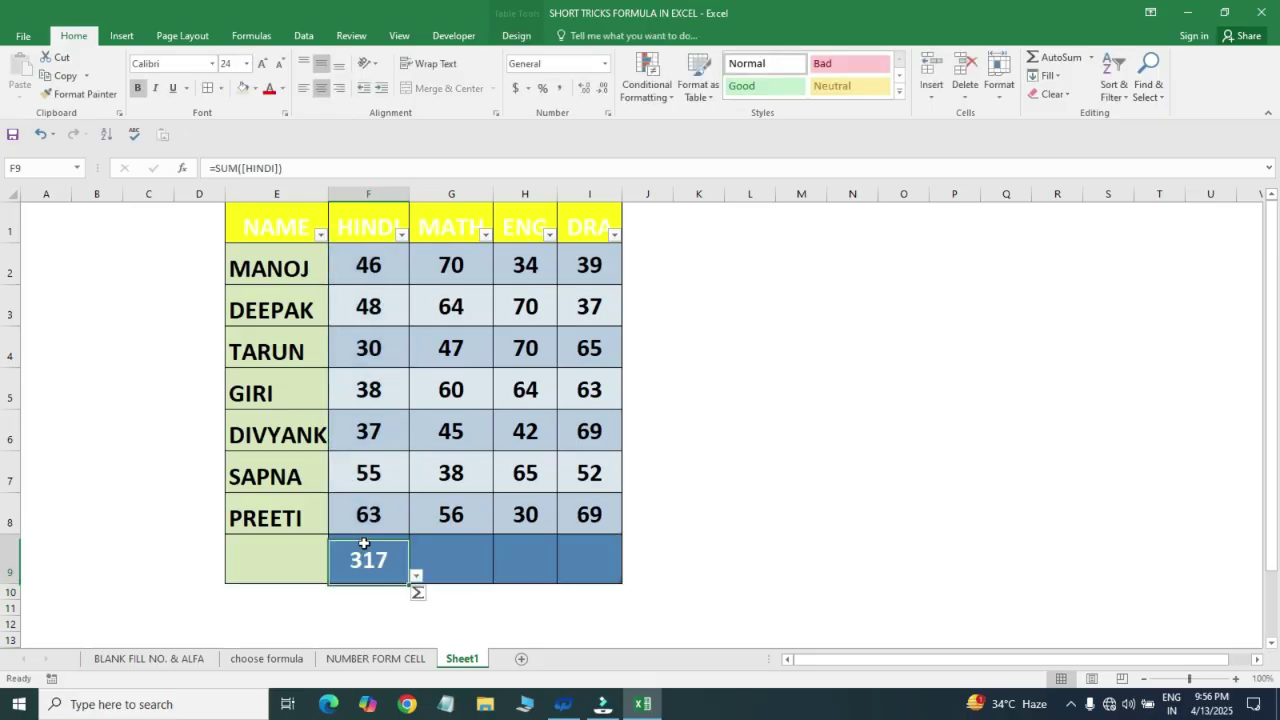
pyautogui.press('Right')
pyautogui.press('Right')
pyautogui.press('Right')
pyautogui.press('Left')
pyautogui.press('Left')
pyautogui.press('Left')
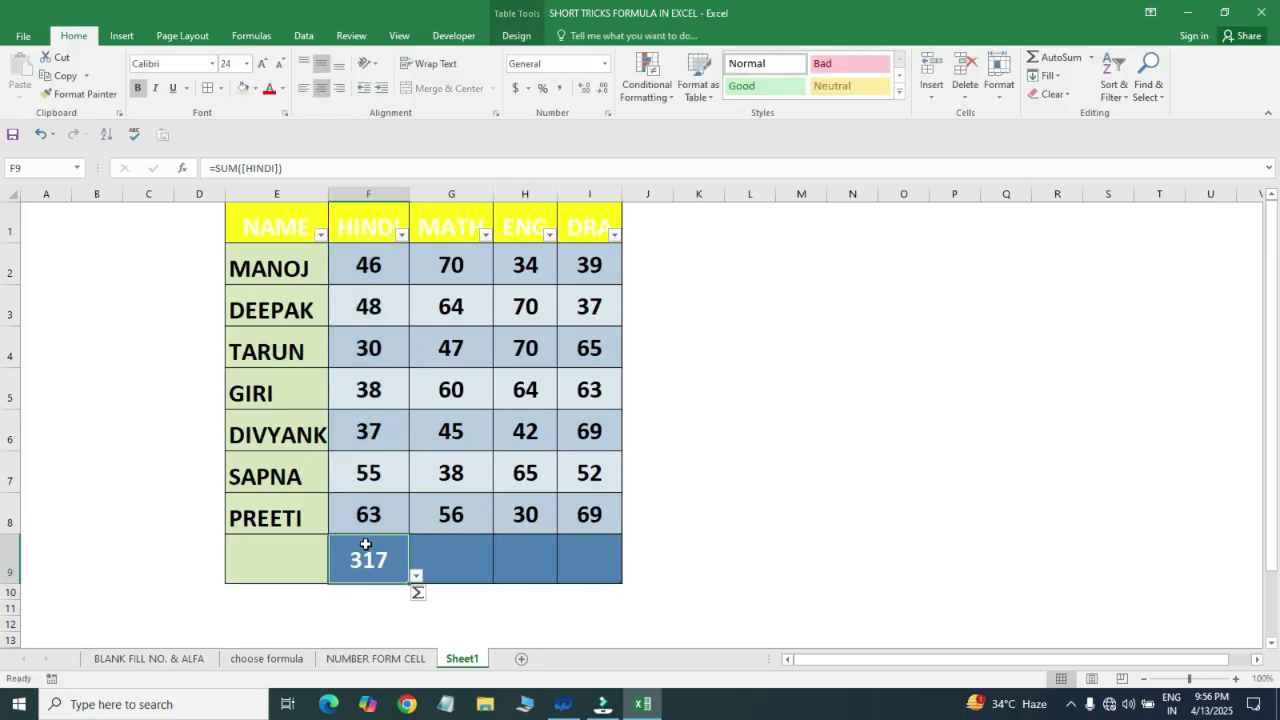
# - Try the Max and Sum functions for the HINDI total in F9
pyautogui.click(416, 578)
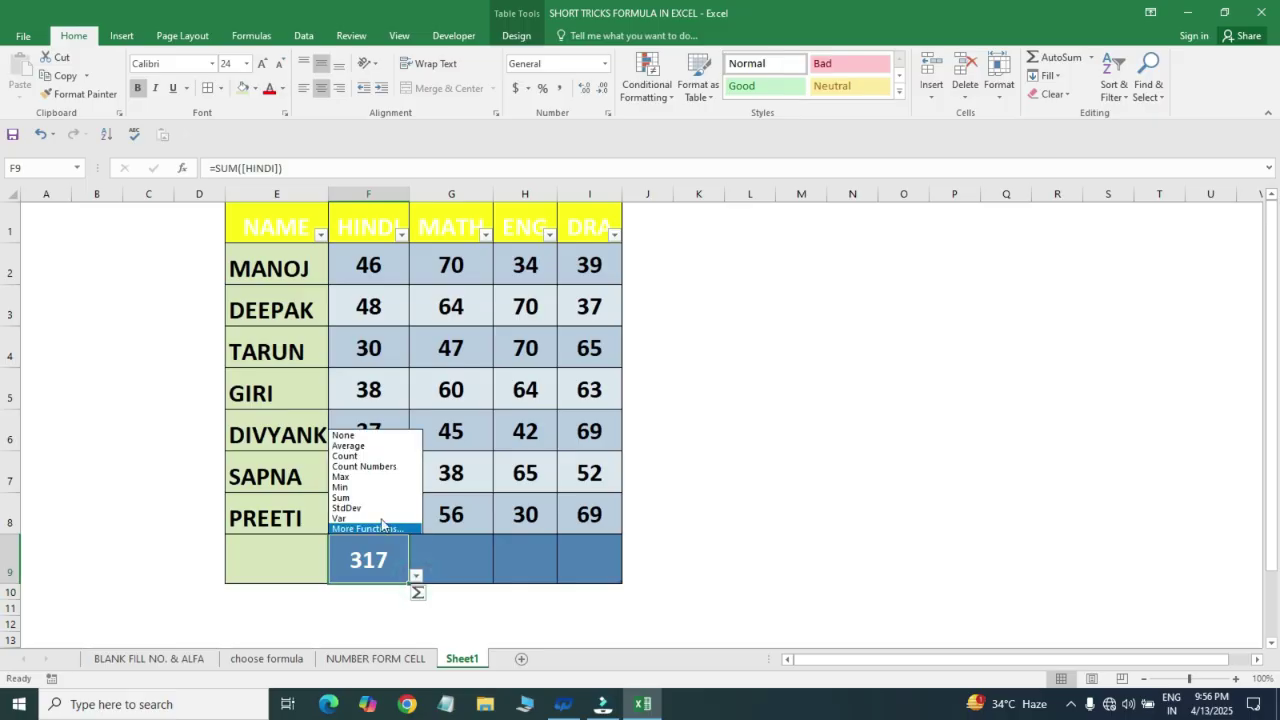
pyautogui.click(361, 480)
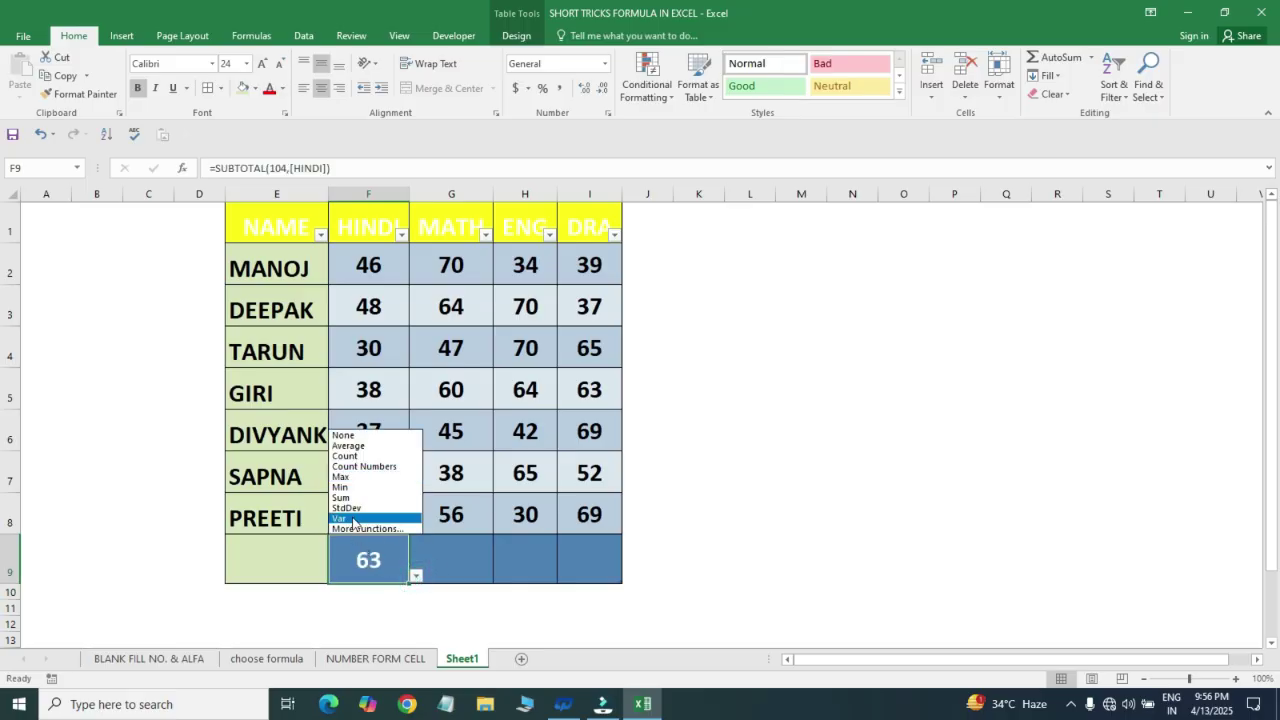
pyautogui.click(357, 498)
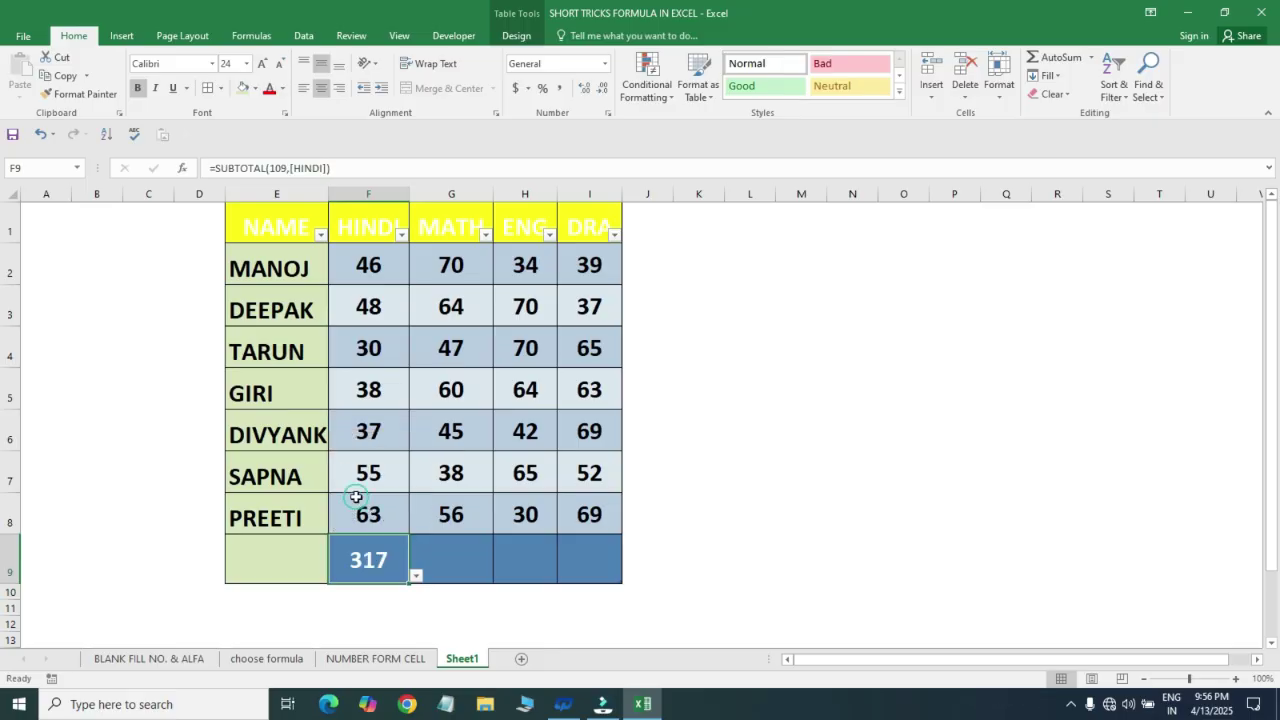
# - Set the HINDI total in F9 to Average and open the function choices for the MATH total in G9
pyautogui.click(416, 578)
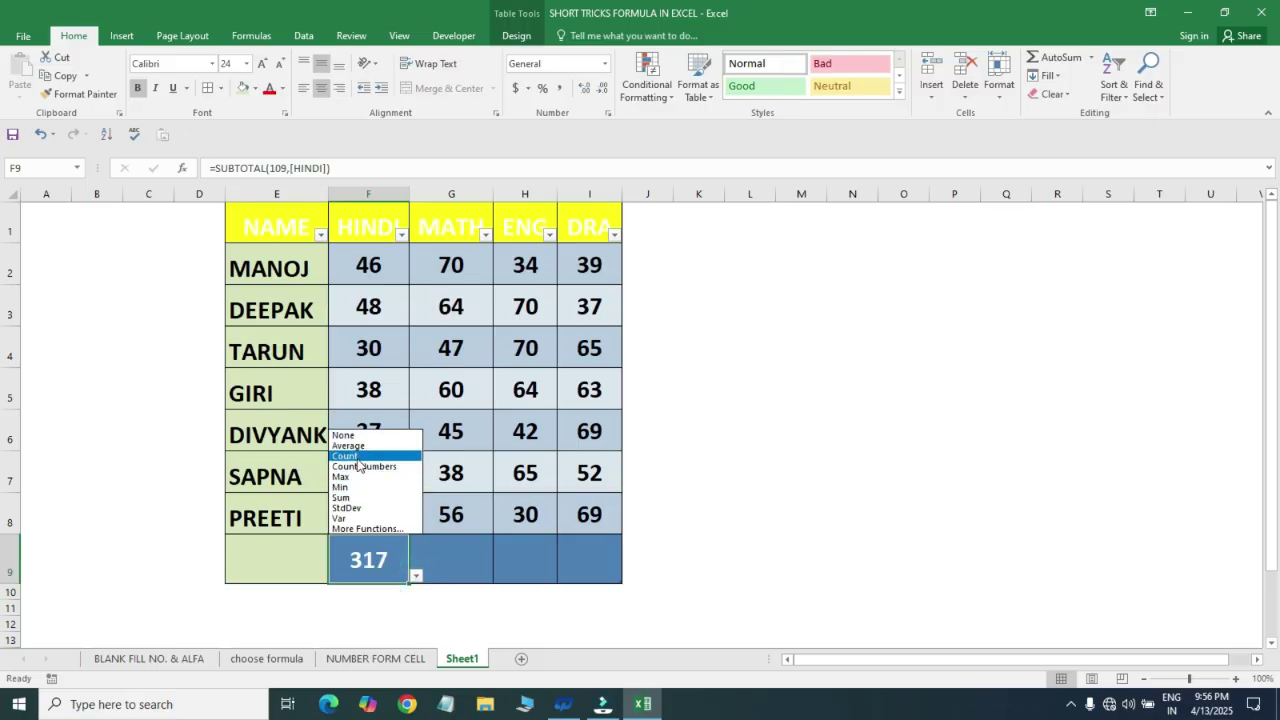
pyautogui.click(357, 446)
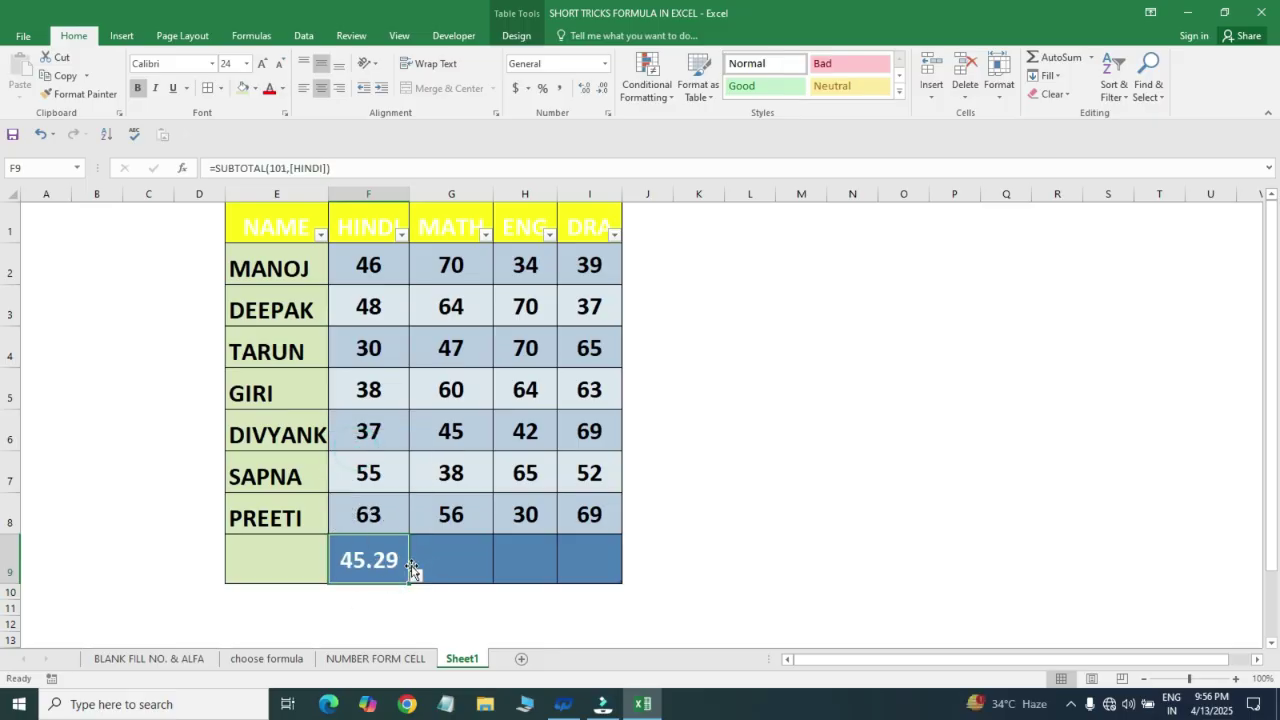
pyautogui.click(454, 557)
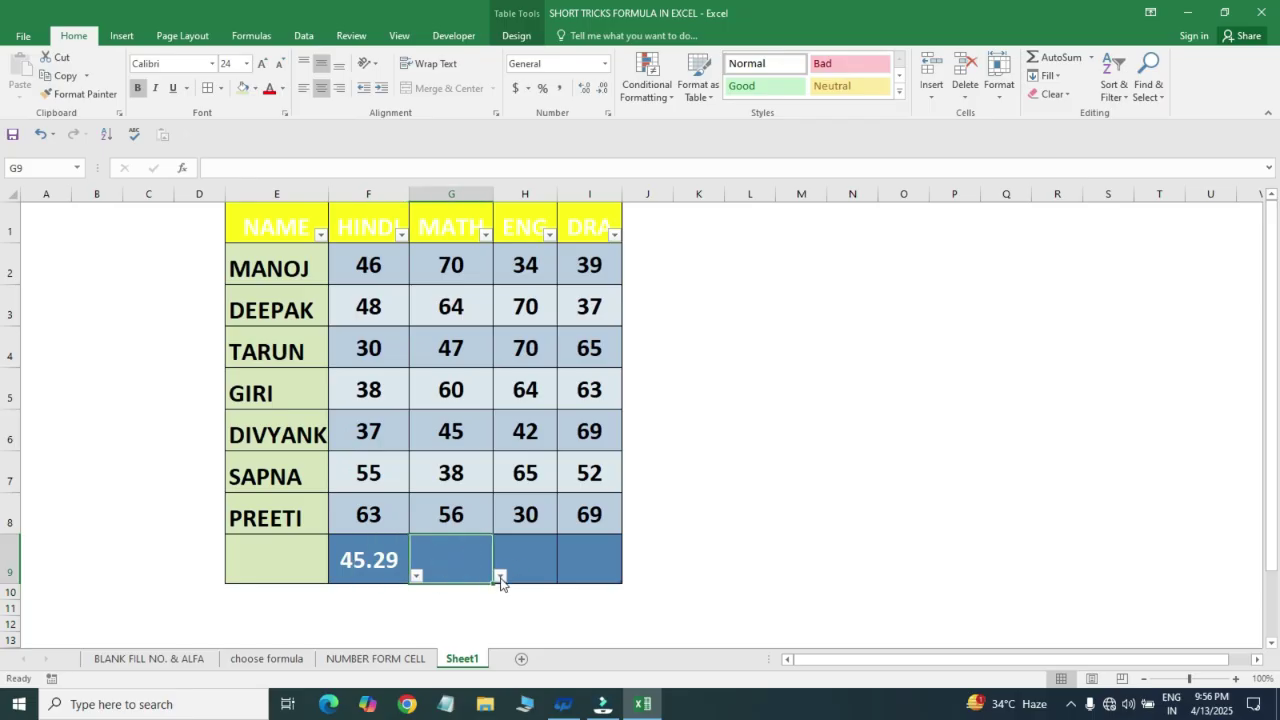
pyautogui.click(500, 576)
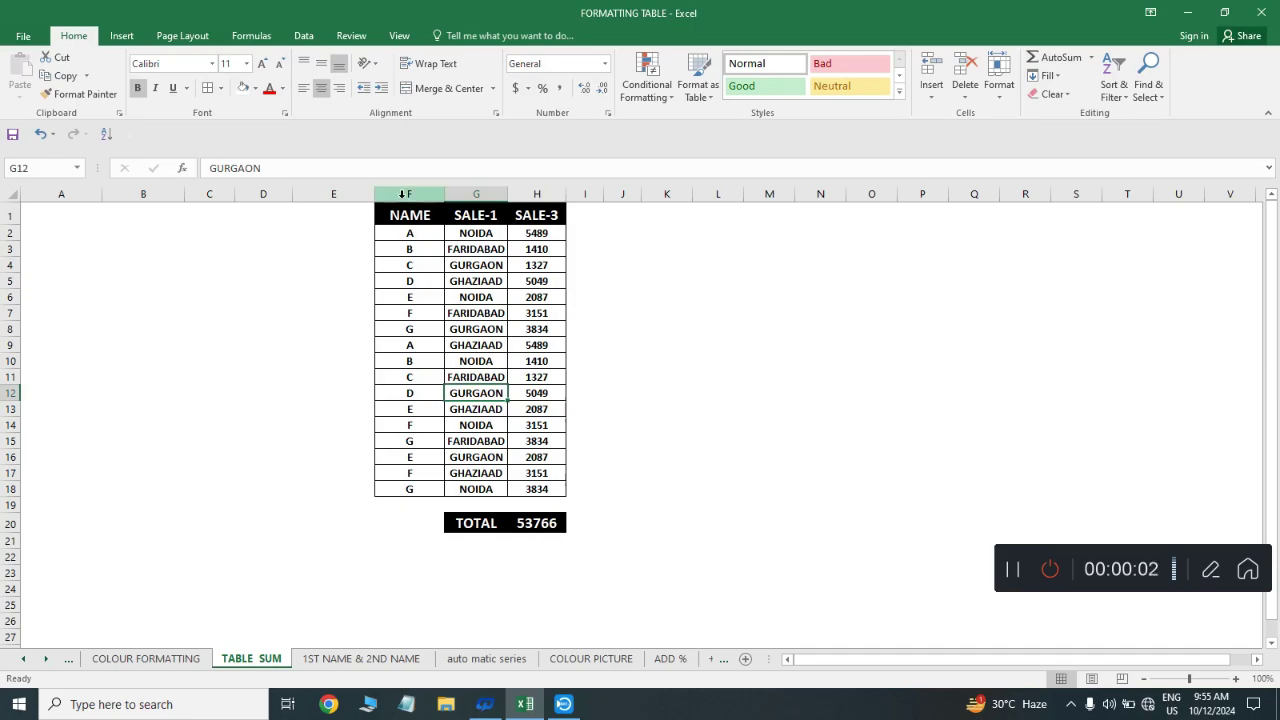
# - Turn on filters for the header row of the sales table on the TABLE SUM sheet
pyautogui.moveTo(409, 194); pyautogui.dragTo(569, 192)
pyautogui.click(538, 223)
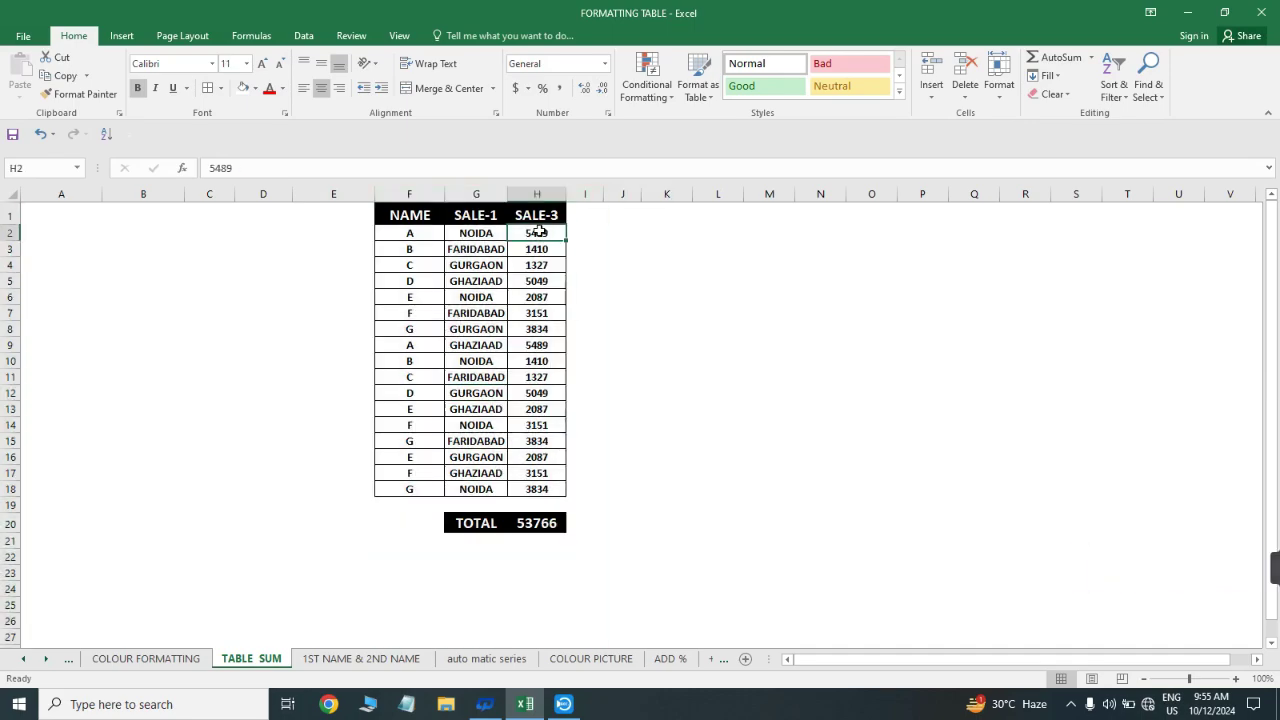
pyautogui.hotkey('ctrl', 'shift', 'l')
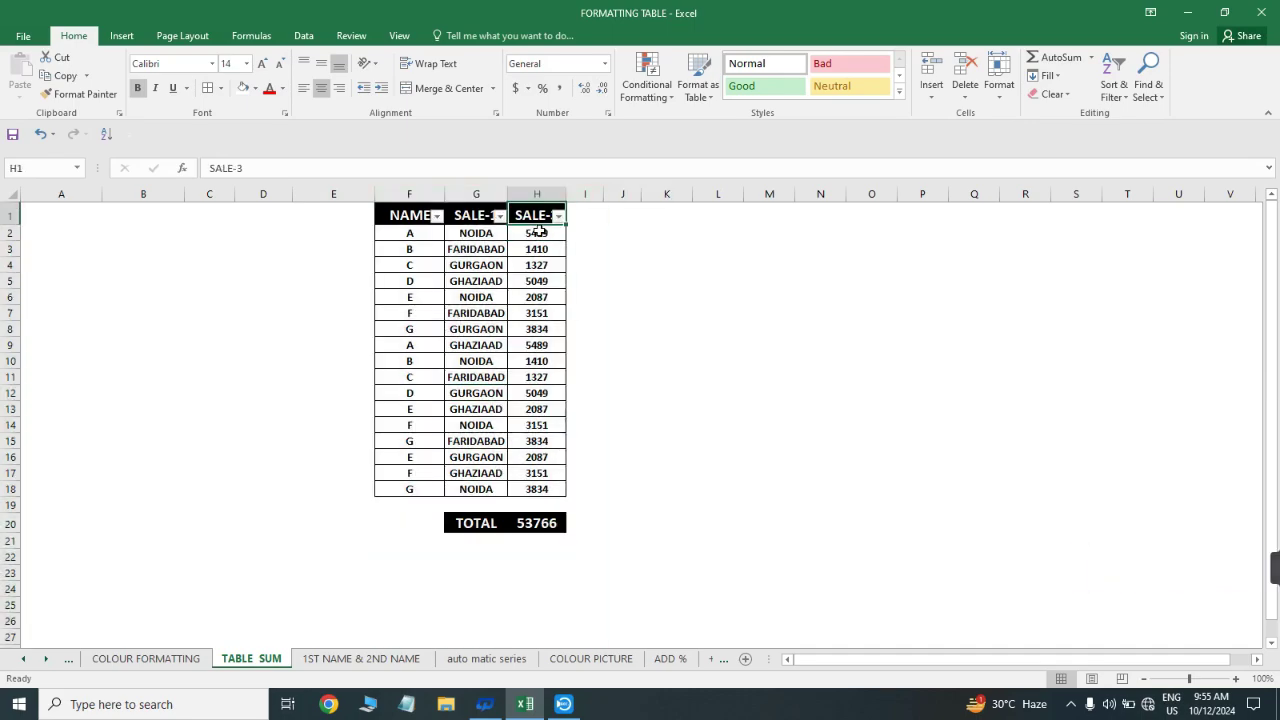
# - Filter the SALE-1 column to show only the NOIDA rows
pyautogui.press('Left')
pyautogui.hotkey('alt', 'Down')
pyautogui.press('Tab')
pyautogui.press('space')
pyautogui.press('Down')
pyautogui.press('Down')
pyautogui.press('Down')
pyautogui.press('Down')
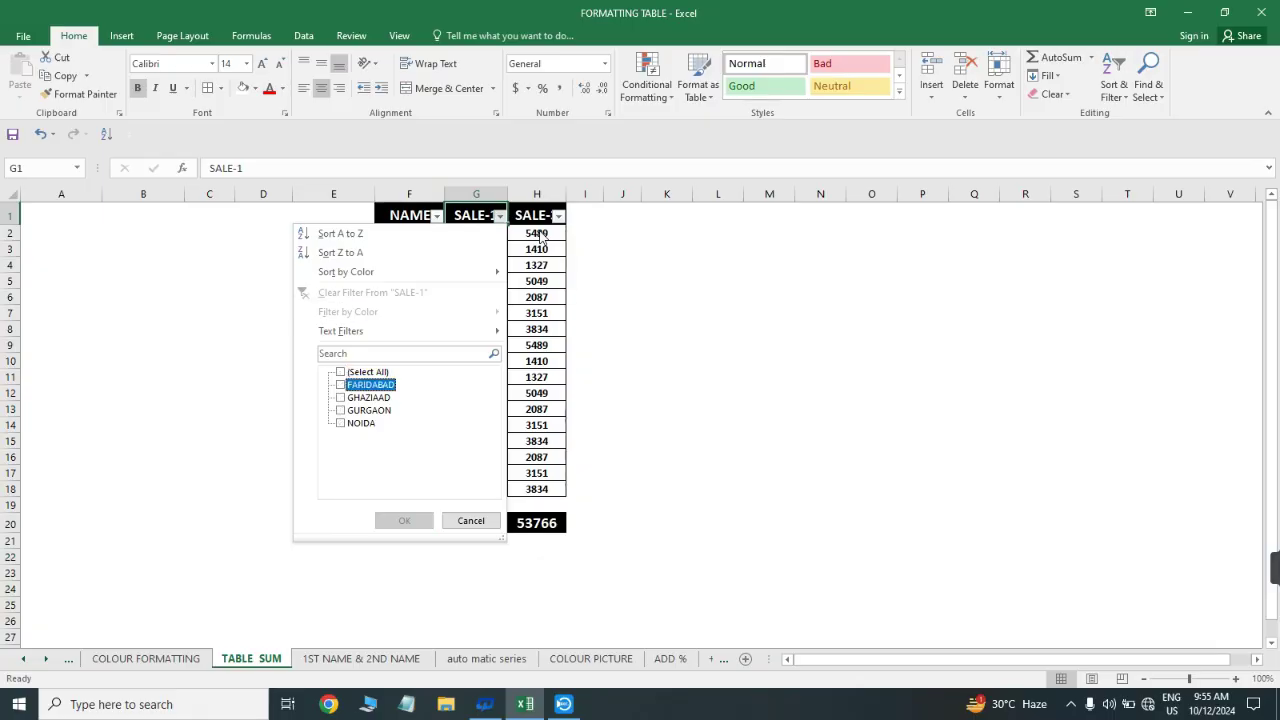
pyautogui.press('space')
pyautogui.press('Return')
# - Compare the sum of the filtered SALE-3 amounts with the TOTAL formula in H20
pyautogui.press('Right')
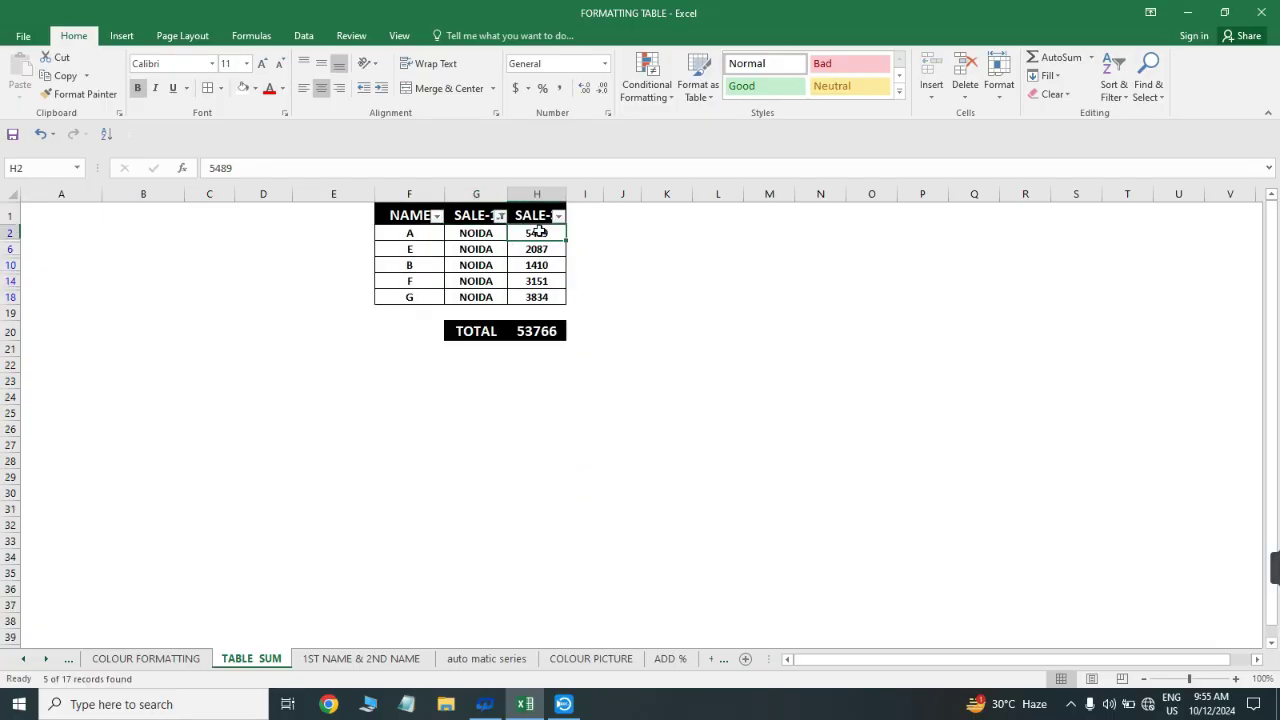
pyautogui.hotkey('ctrl', 'shift', 'Down')
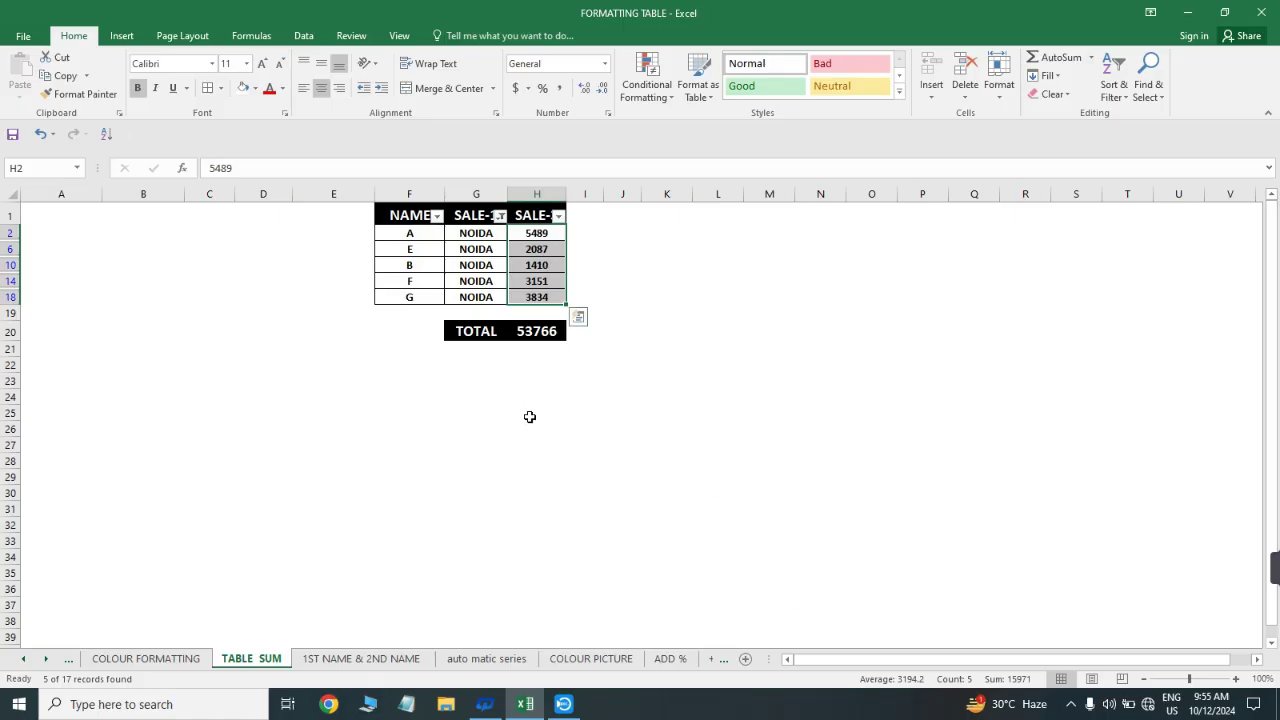
pyautogui.click(527, 331)
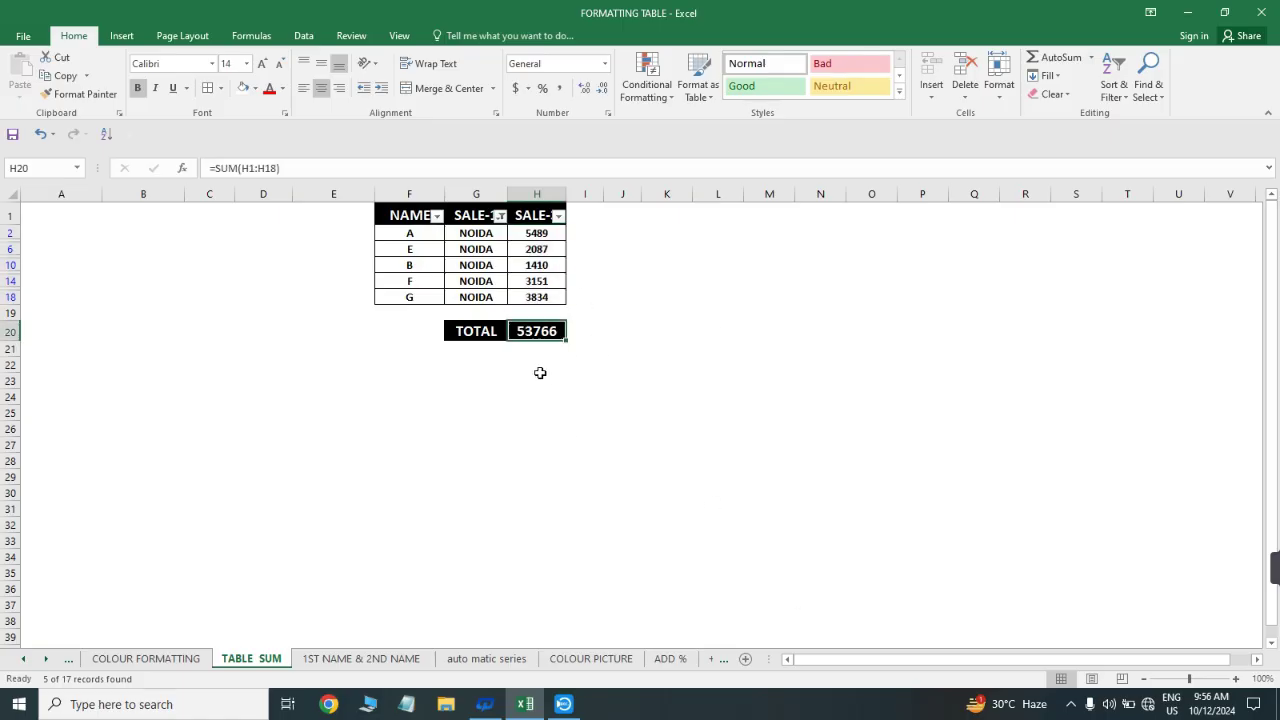
# - Remove the filters from the sales table and return to the SALE-3 header in H1
pyautogui.hotkey('ctrl', 'shift', 'l')
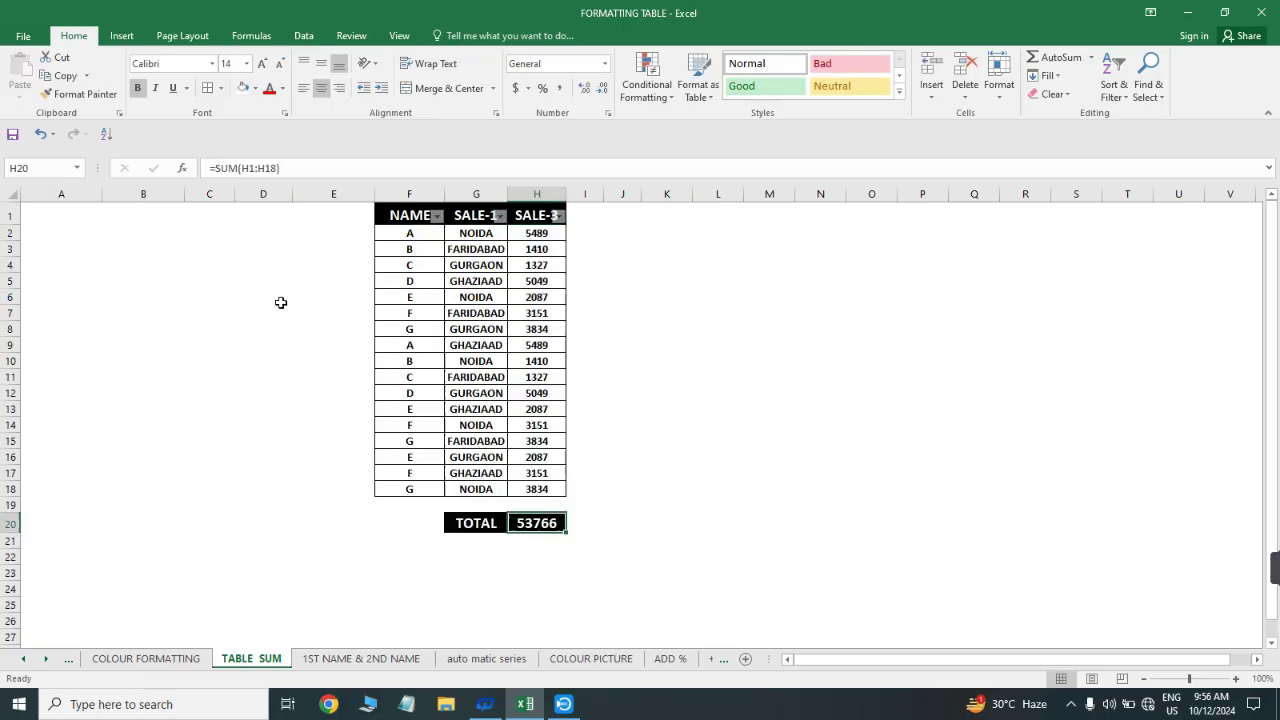
pyautogui.press('Down')
pyautogui.hotkey('ctrl', 'Up')
pyautogui.hotkey('ctrl', 'Up')
pyautogui.hotkey('ctrl', 'Up')
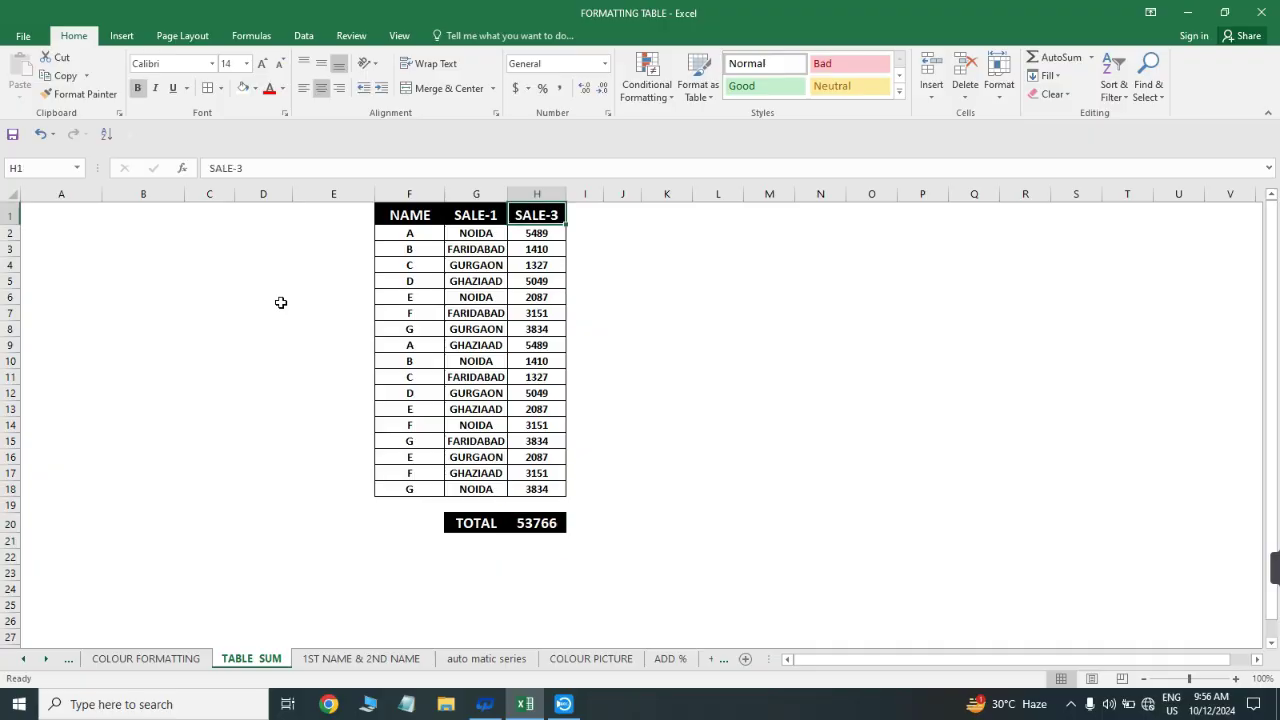
pyautogui.hotkey('ctrl', 'shift', 'Down')
pyautogui.hotkey('ctrl', 'shift', 'Up')
pyautogui.hotkey('shift', 'Up')
pyautogui.hotkey('shift', 'Up')
pyautogui.hotkey('shift', 'Up')
pyautogui.hotkey('shift', 'Up')
pyautogui.press('Down')
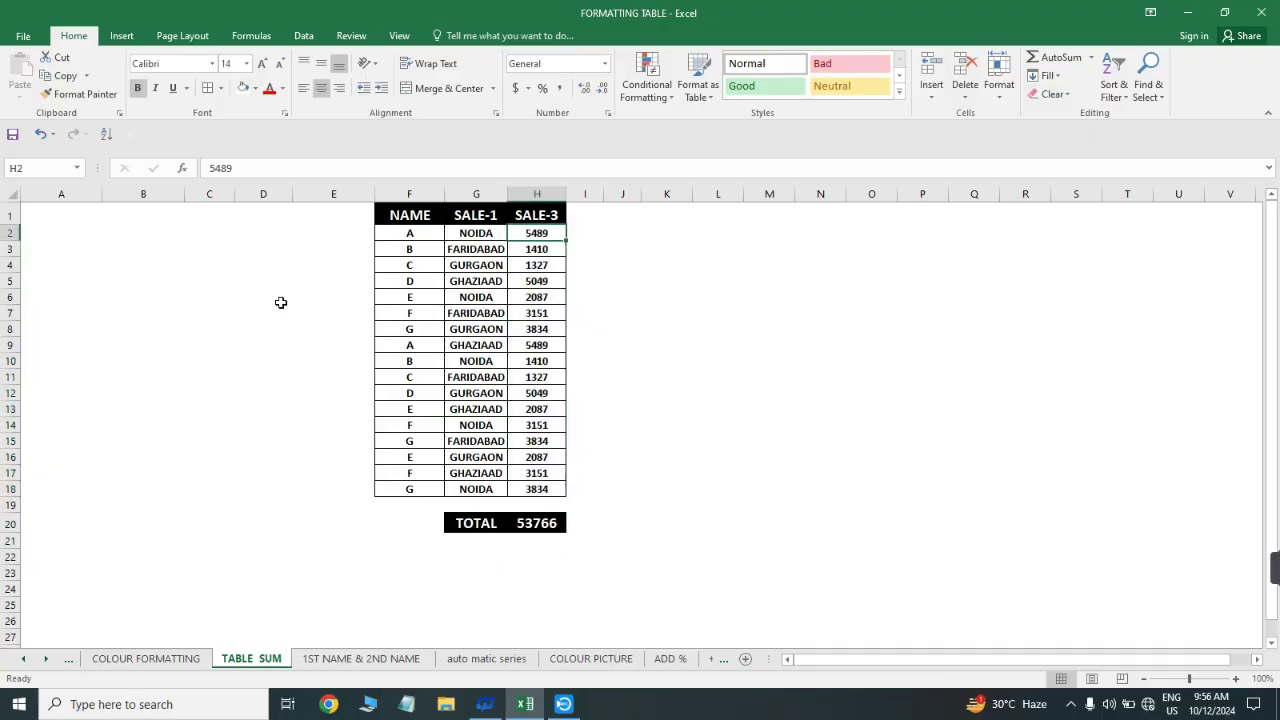
# - Convert the sales data in F1:H18 into a table with headers and add a total row
pyautogui.hotkey('ctrl', 'Down')
pyautogui.hotkey('ctrl', 'Up')
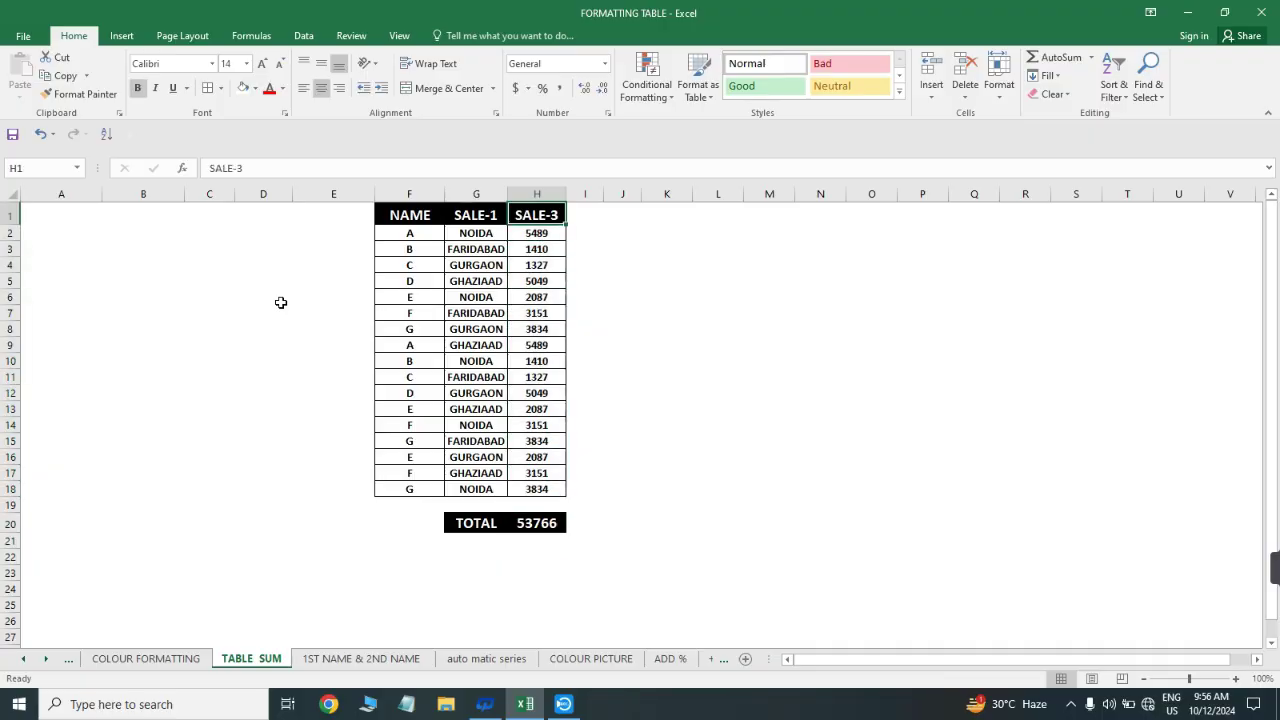
pyautogui.hotkey('ctrl', 'a')
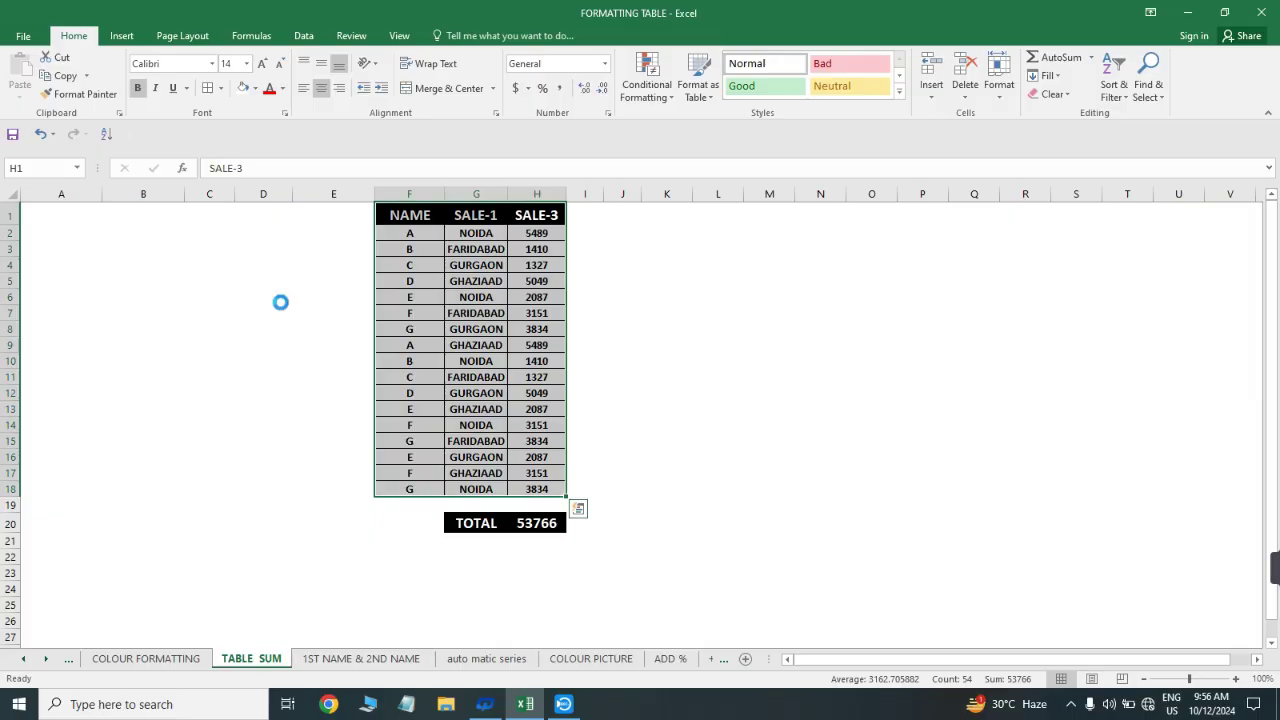
pyautogui.hotkey('ctrl', 't')
pyautogui.press('Return')
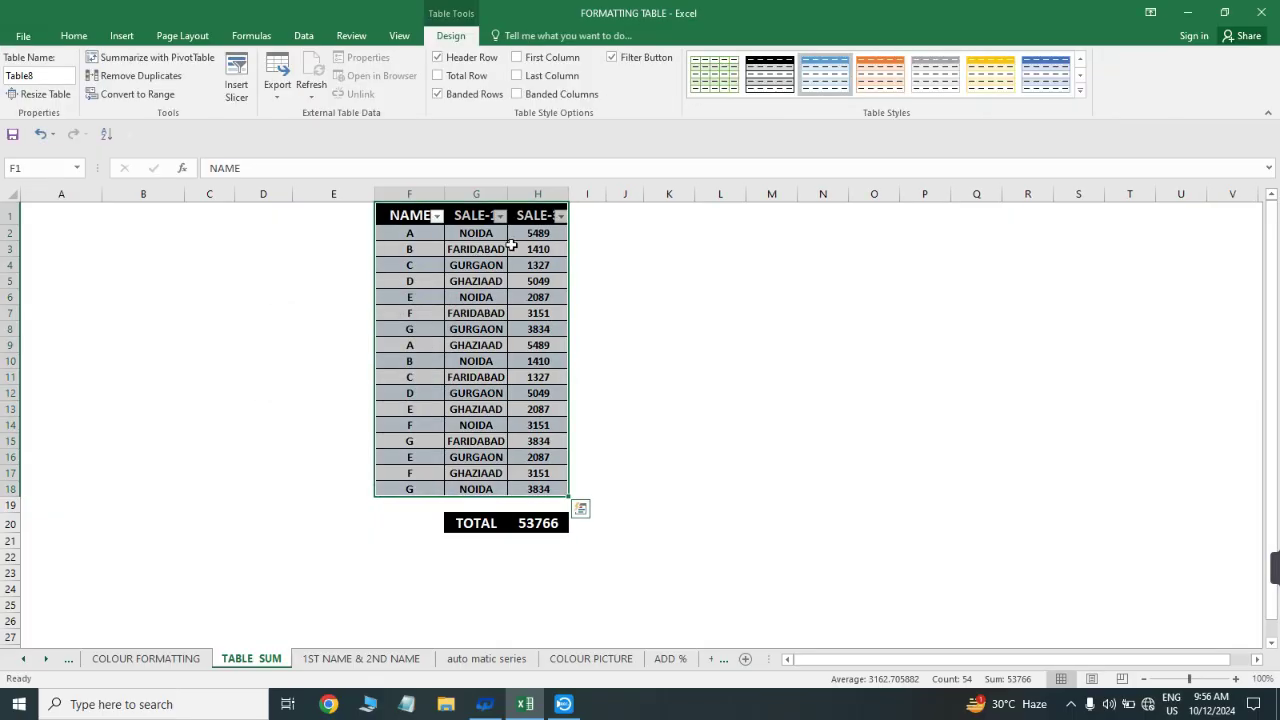
pyautogui.click(436, 80)
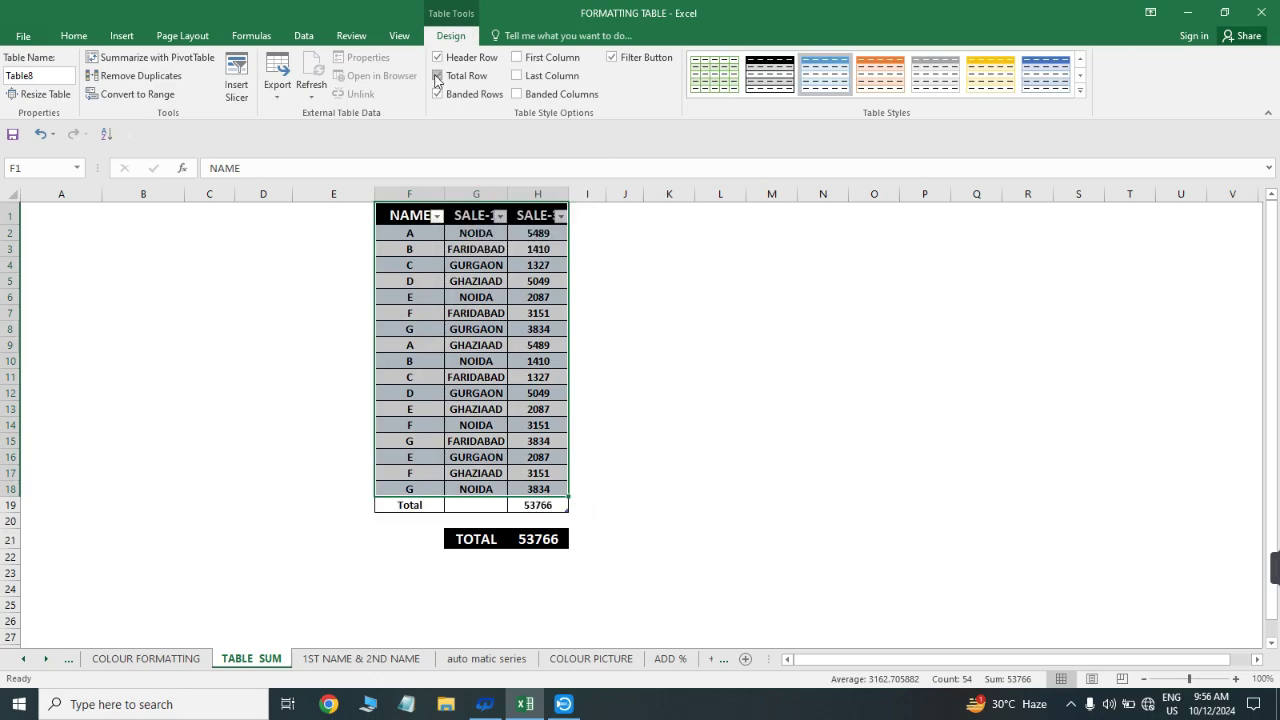
# - Filter the table's SALE-1 column to show only the NOIDA rows
pyautogui.press('Right')
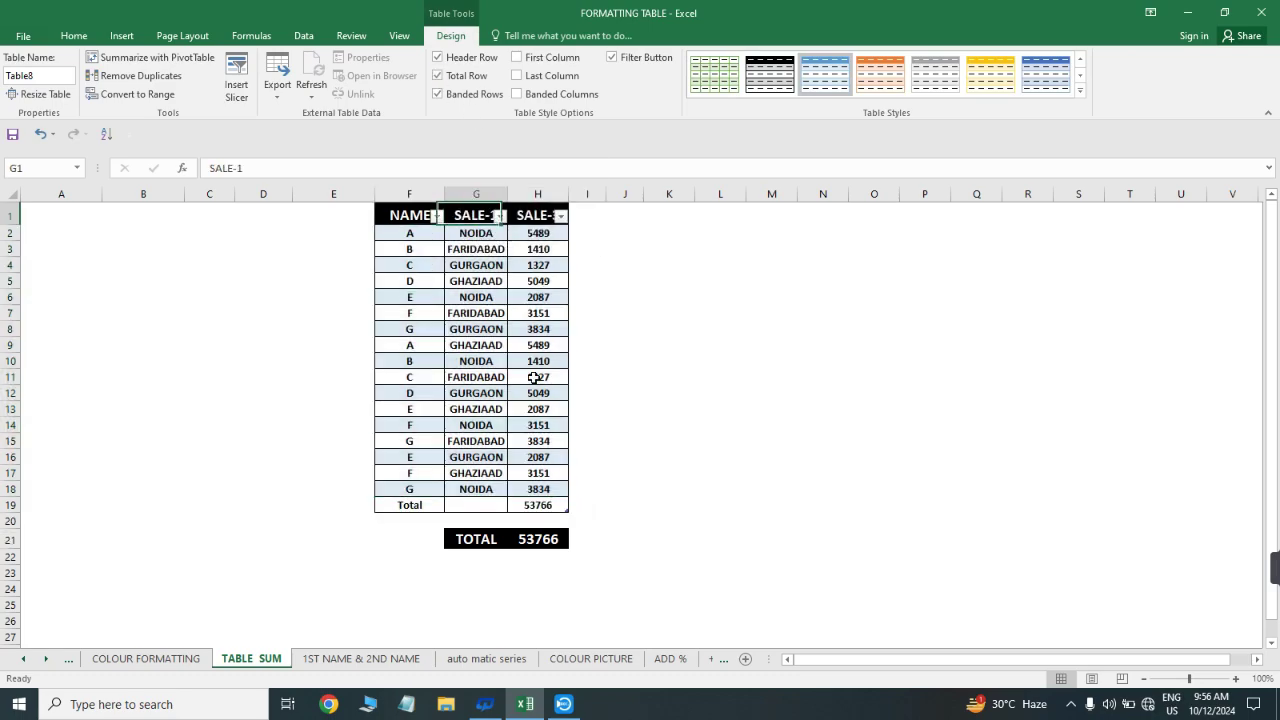
pyautogui.hotkey('alt', 'Down')
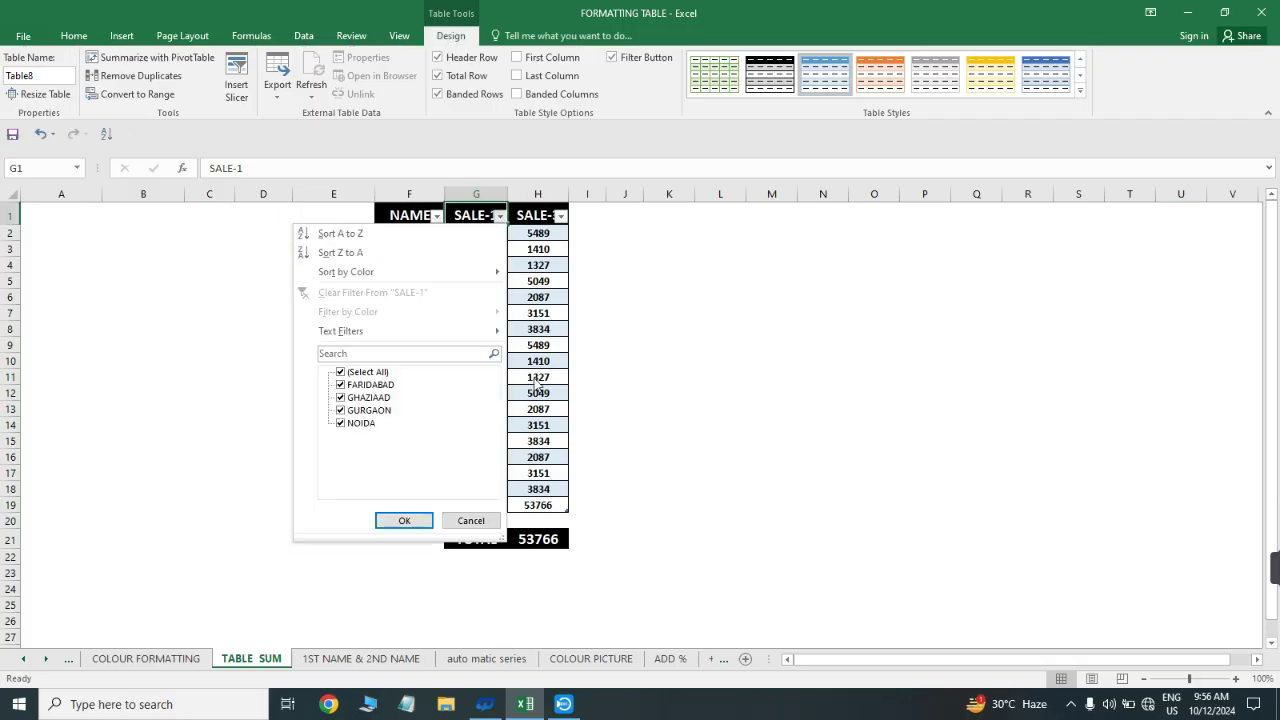
pyautogui.press('Down')
pyautogui.press('Down')
pyautogui.press('Down')
pyautogui.press('Down')
pyautogui.press('Down')
pyautogui.press('Down')
pyautogui.press('Down')
pyautogui.press('Down')
pyautogui.press('Down')
pyautogui.press('Up')
pyautogui.press('space')
pyautogui.press('Down')
pyautogui.press('Down')
pyautogui.press('Down')
pyautogui.press('Down')
pyautogui.press('space')
pyautogui.press('Return')
# - Select the filtered SALE-3 amounts to compare their sum with the table's total row
pyautogui.press('Down')
pyautogui.press('Down')
pyautogui.press('Right')
pyautogui.press('Up')
pyautogui.hotkey('shift', 'Down')
pyautogui.press('Down')
pyautogui.press('Down')
pyautogui.press('Down')
pyautogui.press('Down')
pyautogui.press('Down')
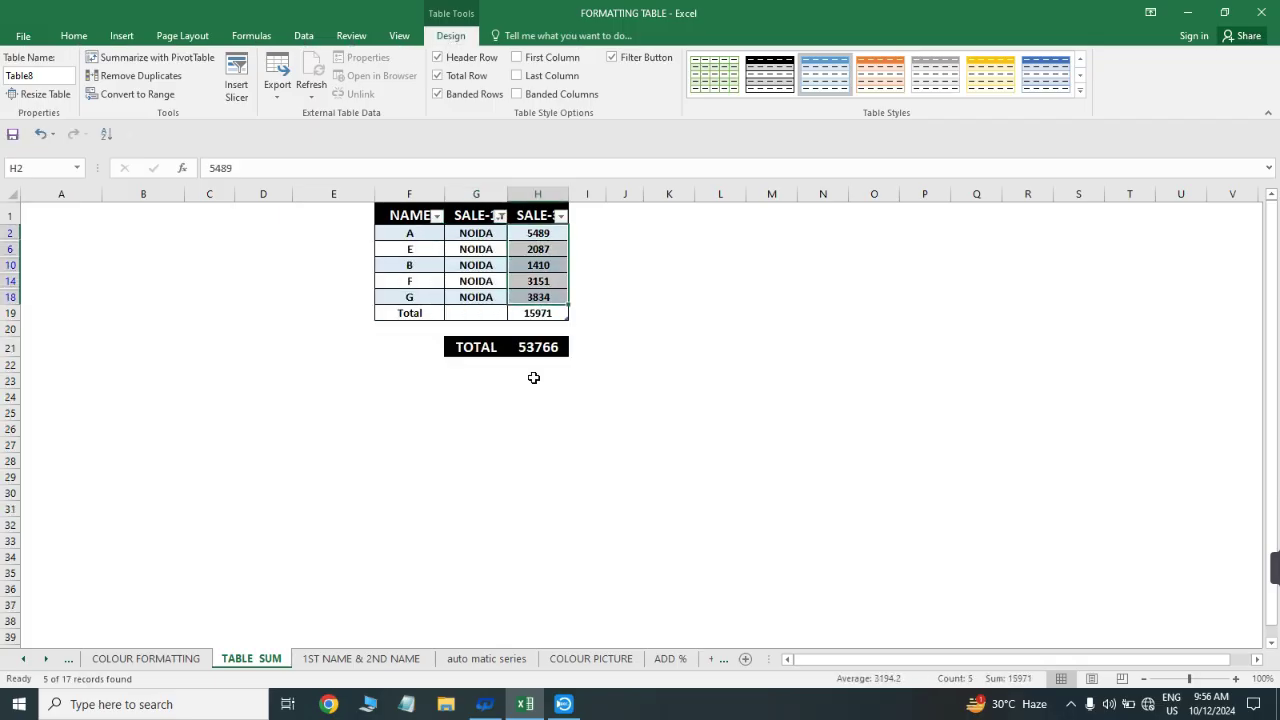
# - Change the SALE-1 filter from NOIDA to show only the GURGAON rows
pyautogui.hotkey('ctrl', 'Up')
pyautogui.press('Left')
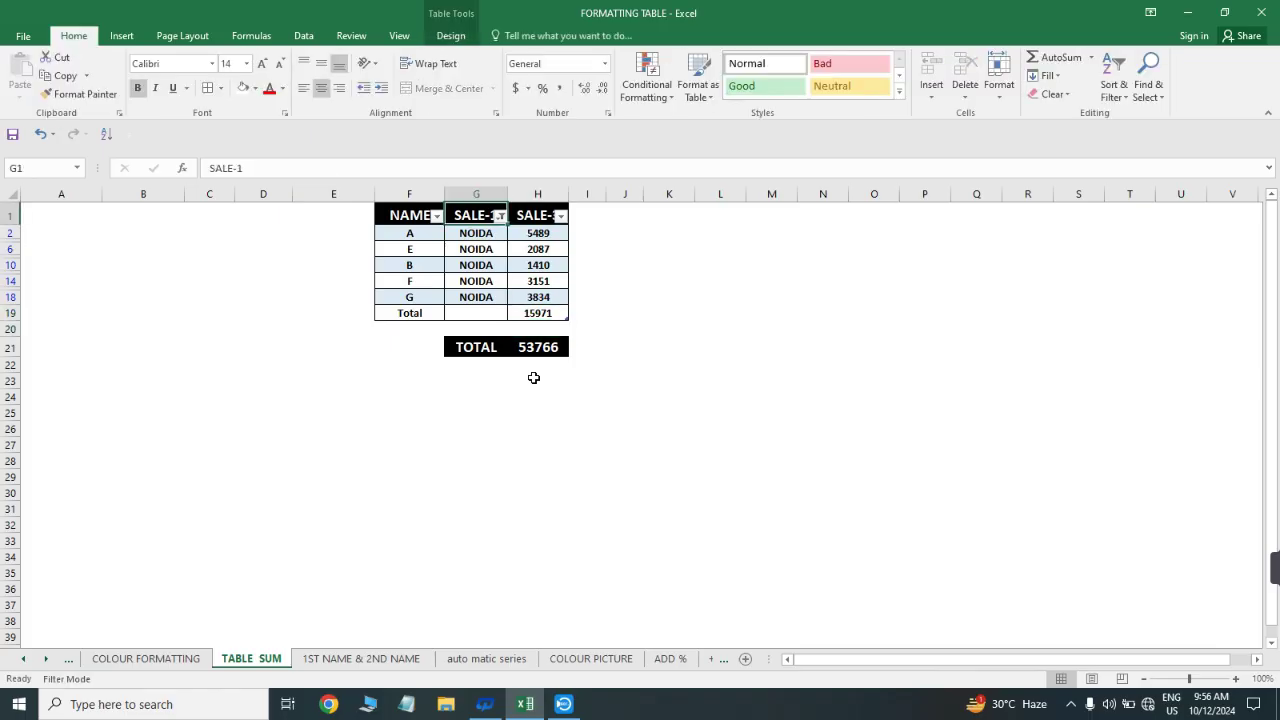
pyautogui.hotkey('alt', 'Down')
pyautogui.press('Down')
pyautogui.press('Down')
pyautogui.press('Down')
pyautogui.press('Down')
pyautogui.press('Down')
pyautogui.press('Down')
pyautogui.press('Down')
pyautogui.press('Down')
pyautogui.press('Down')
pyautogui.press('Down')
pyautogui.press('Down')
pyautogui.press('Down')
pyautogui.press('space')
pyautogui.press('Up')
pyautogui.press('space')
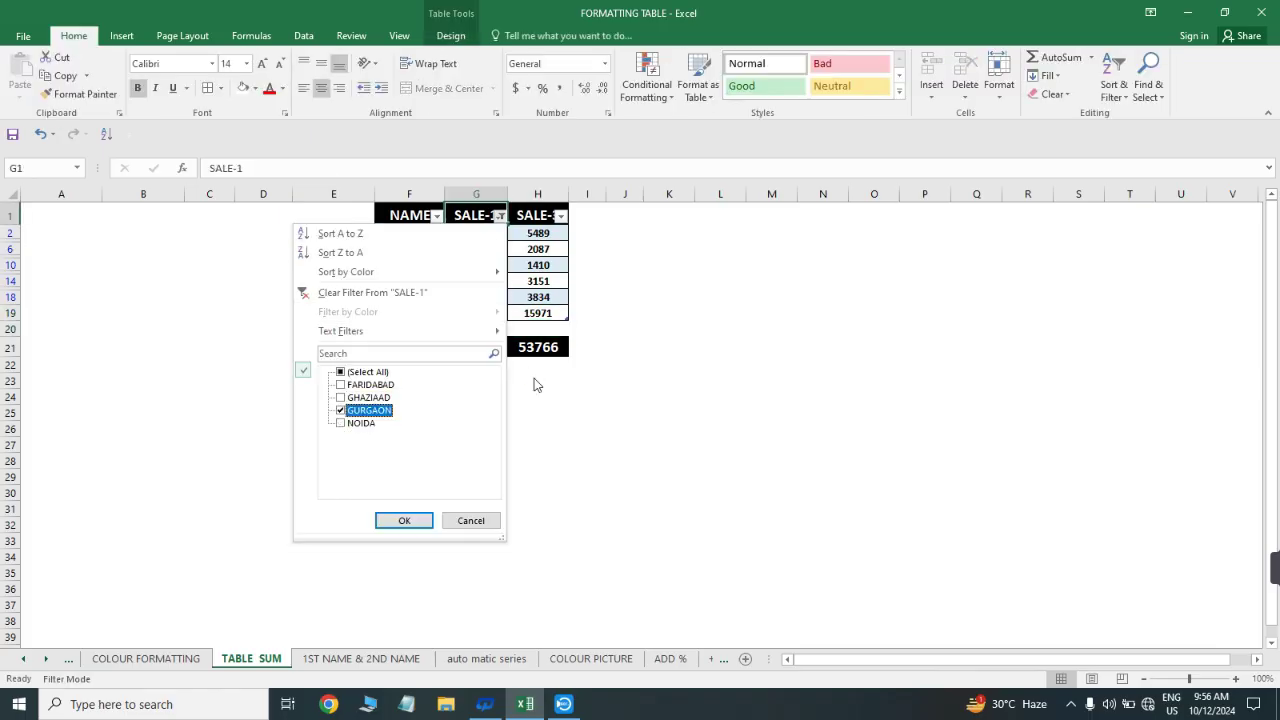
pyautogui.press('Return')
# - Examine the SALE-3 total formula in H19 and turn off the table's filters
pyautogui.press('Right')
pyautogui.press('Down')
pyautogui.press('Down')
pyautogui.press('Down')
pyautogui.press('Down')
pyautogui.press('Down')
pyautogui.press('Right')
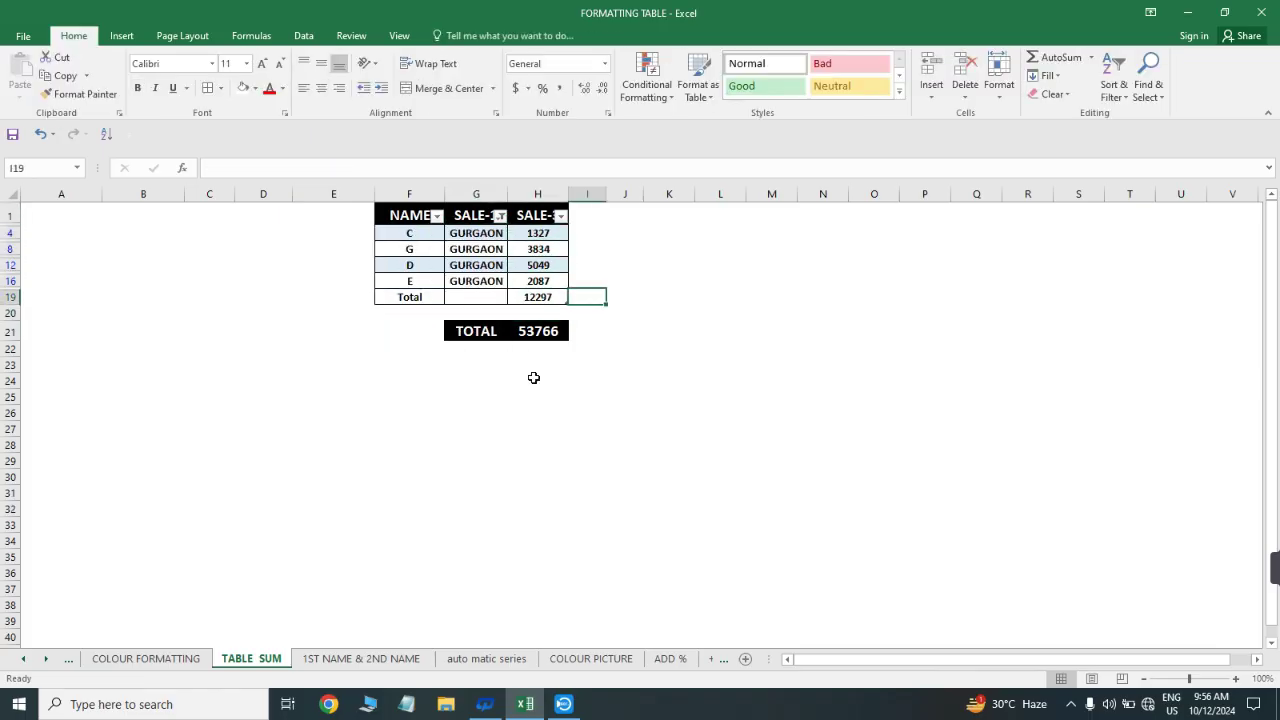
pyautogui.press('Left')
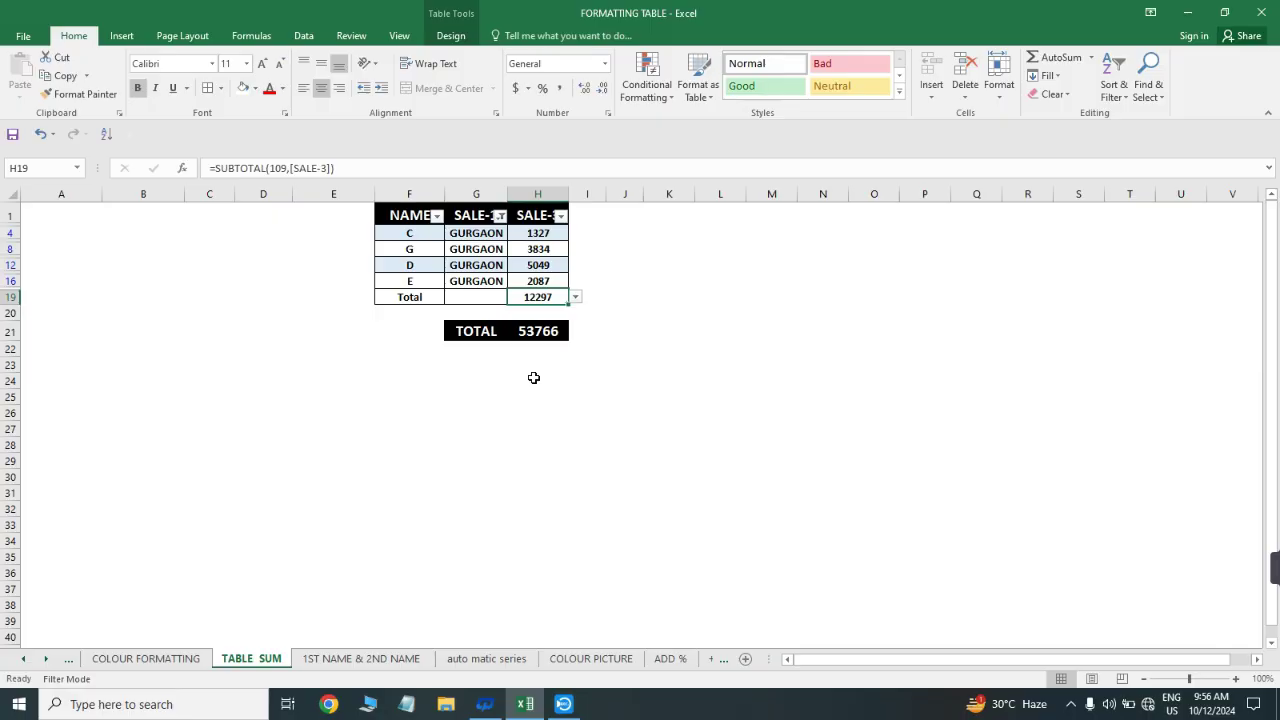
pyautogui.press('Up')
pyautogui.hotkey('ctrl', 'shift', 'l')
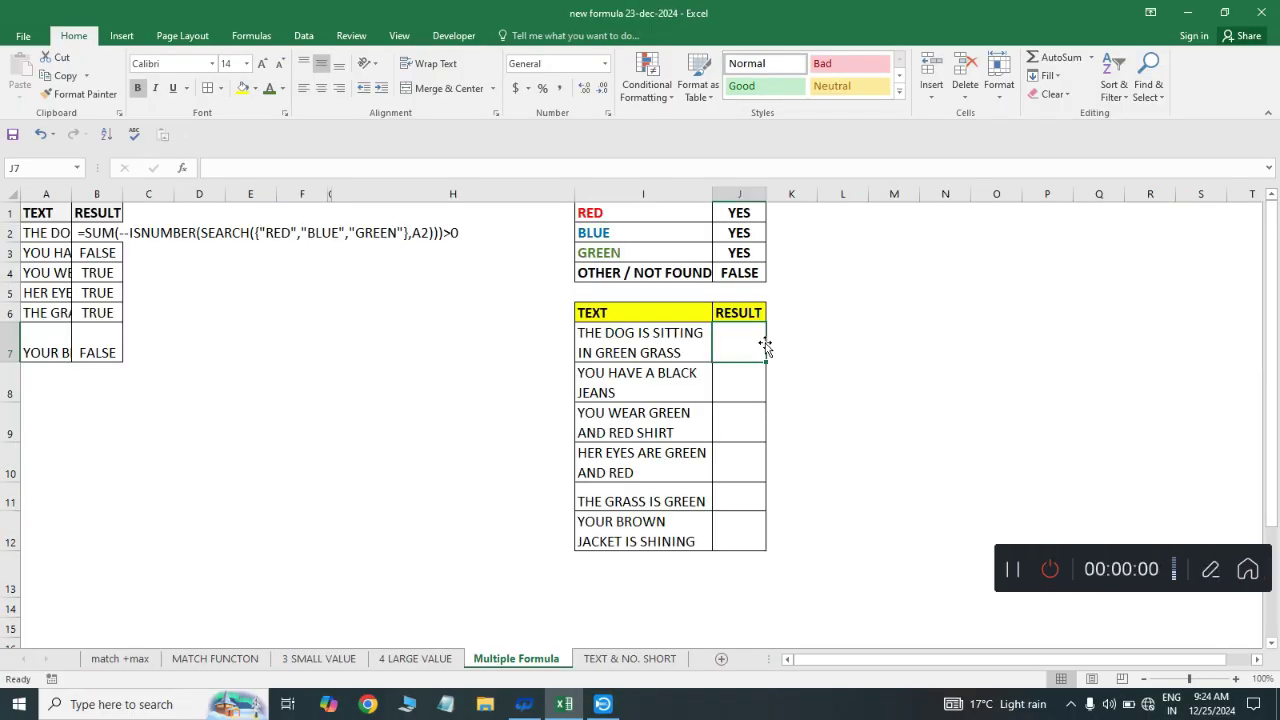
# - Enter =SUM(--ISNUMBER(SEARCH({"RED","BLUE","GREEN"},I7)))>0 in J7 on the Multiple Formula sheet to test the text for the listed colours
pyautogui.click(645, 337)
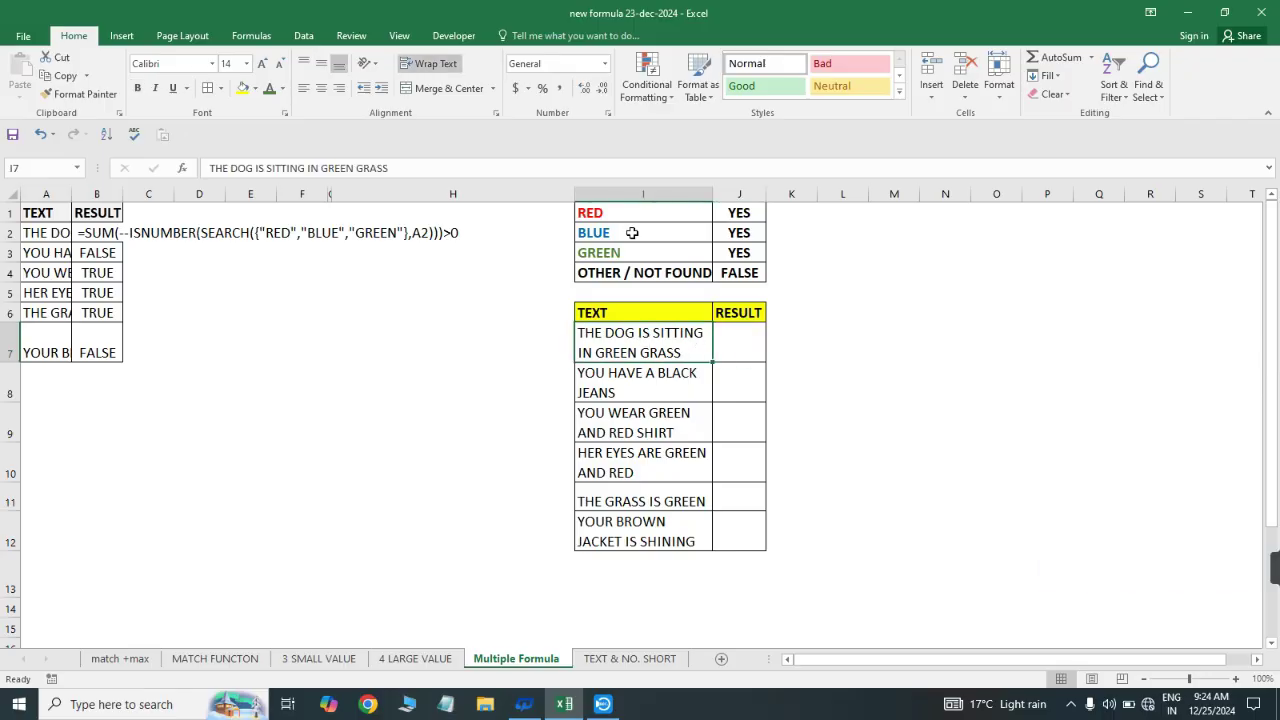
pyautogui.click(733, 345)
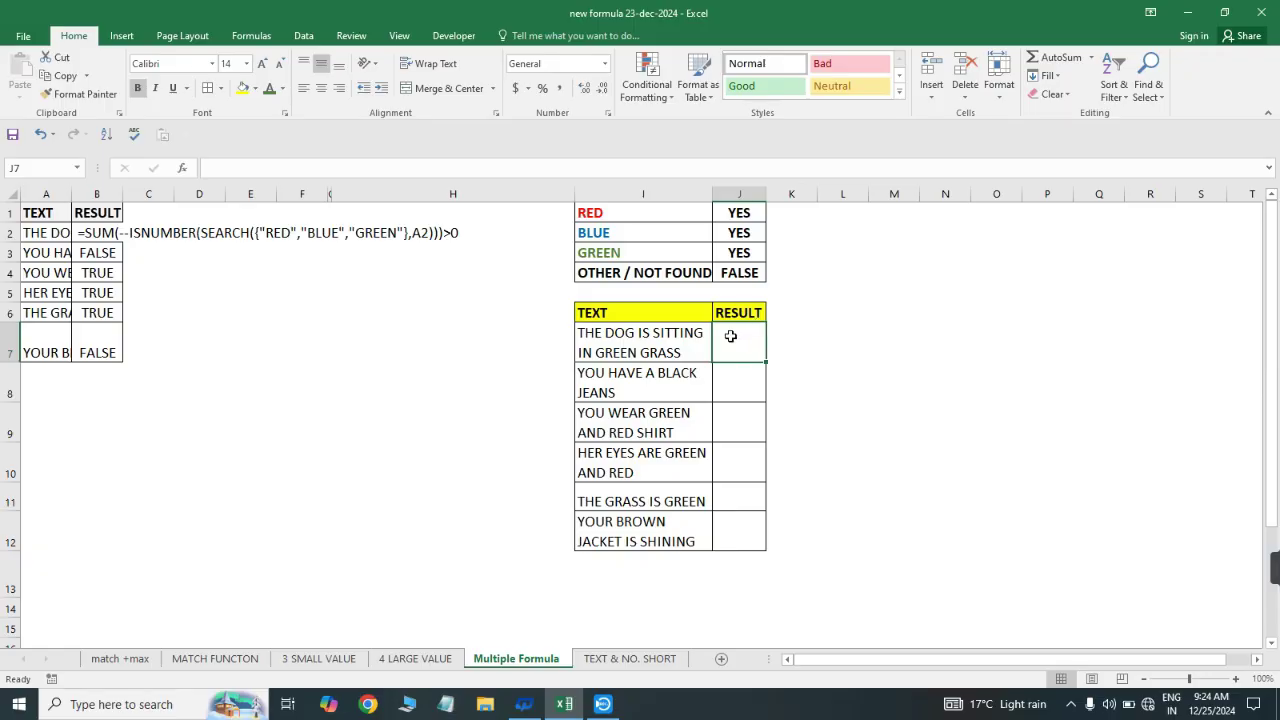
pyautogui.write('=SUM(')
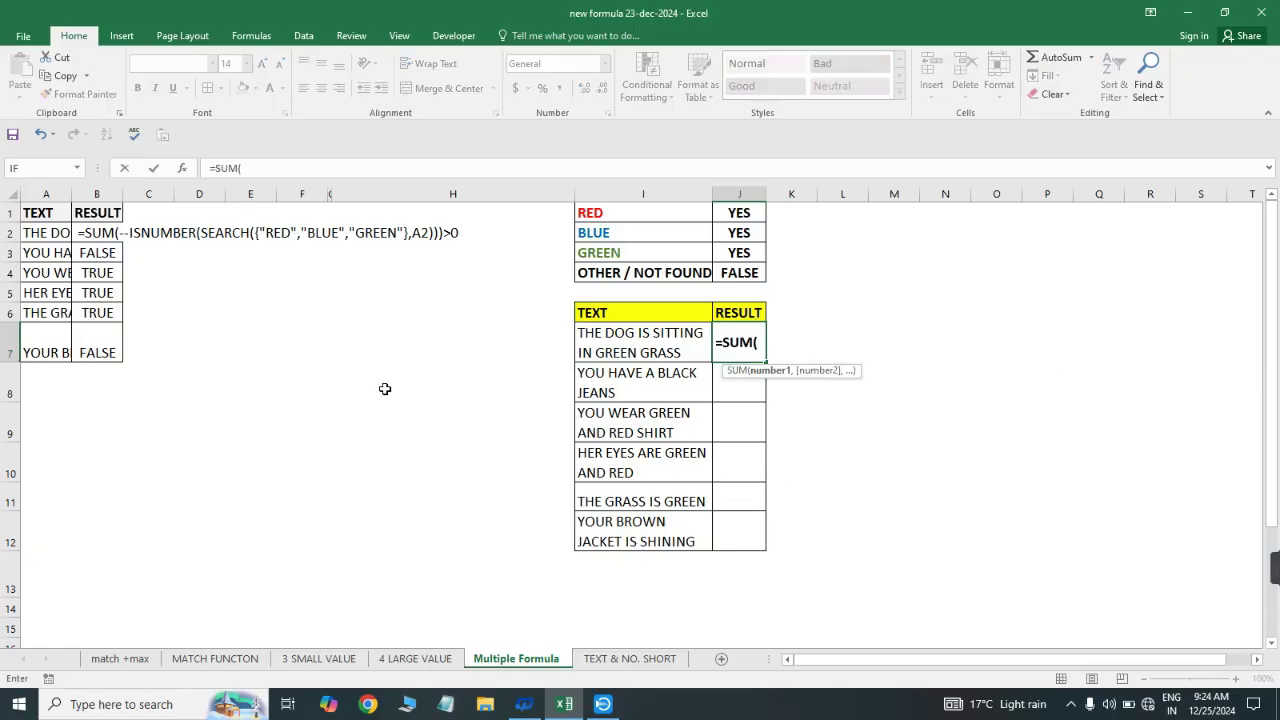
pyautogui.write('--ISNUMBER(')
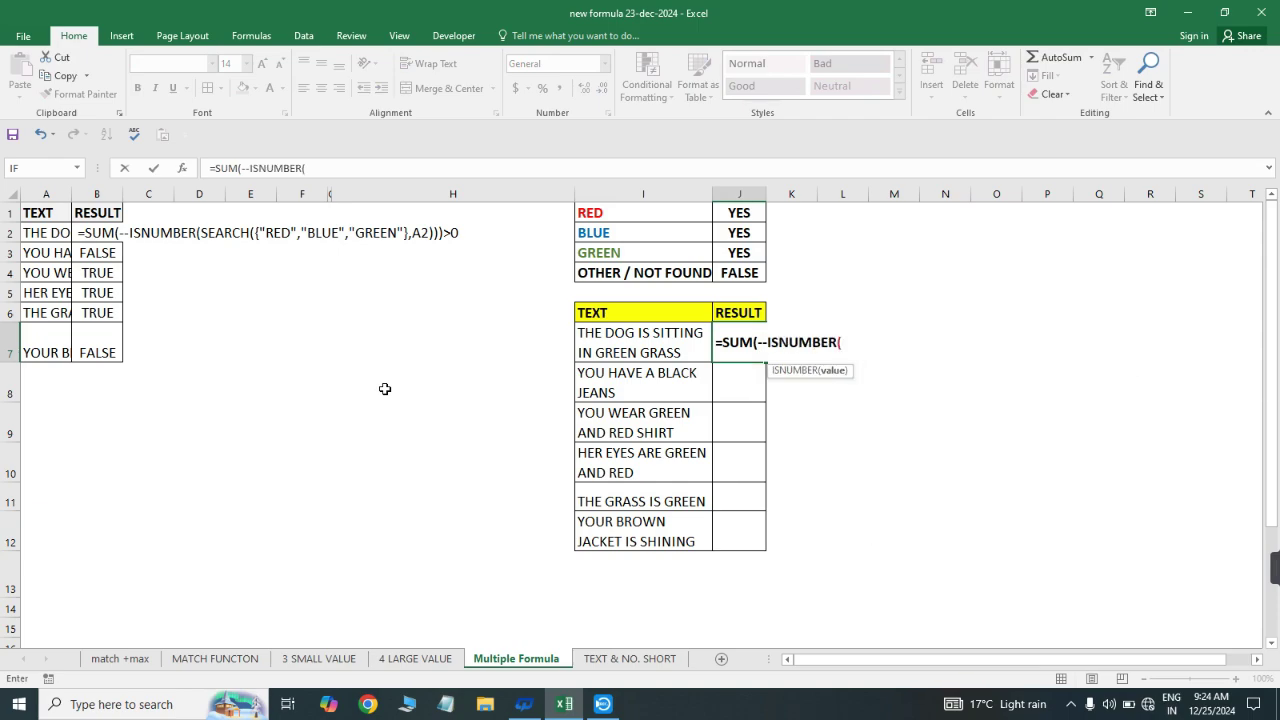
pyautogui.write('SE')
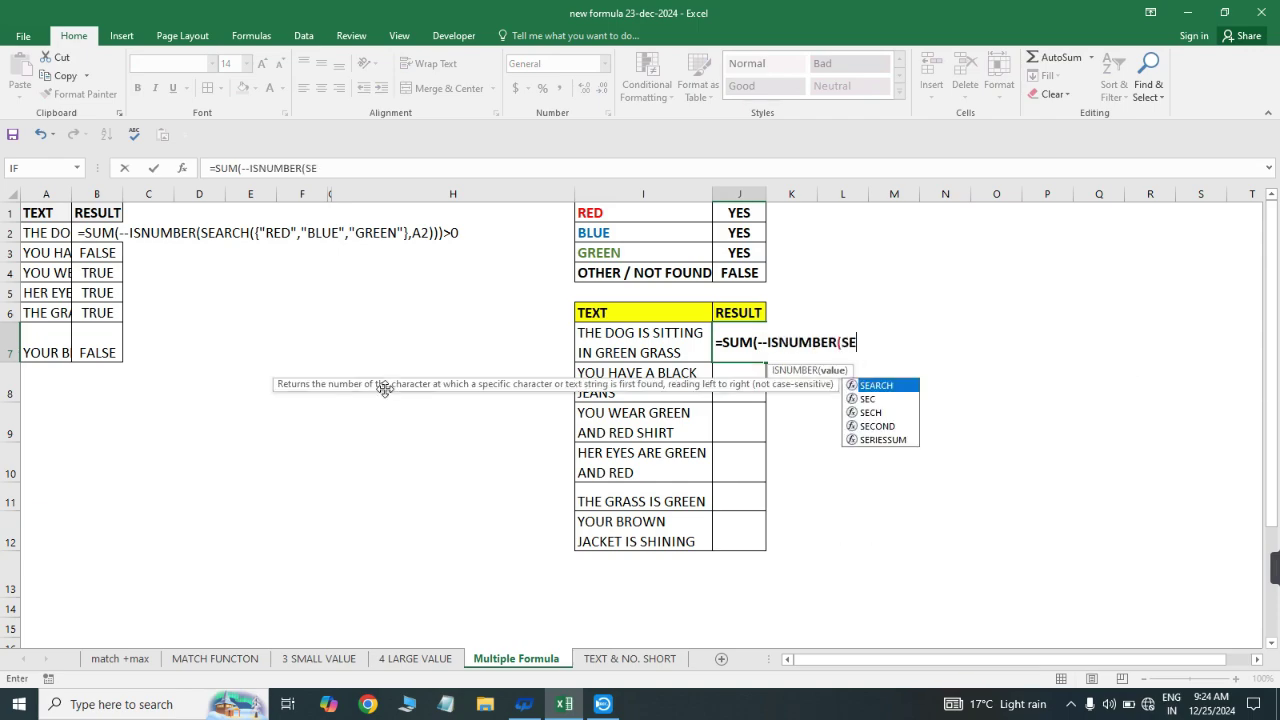
pyautogui.press('Tab')
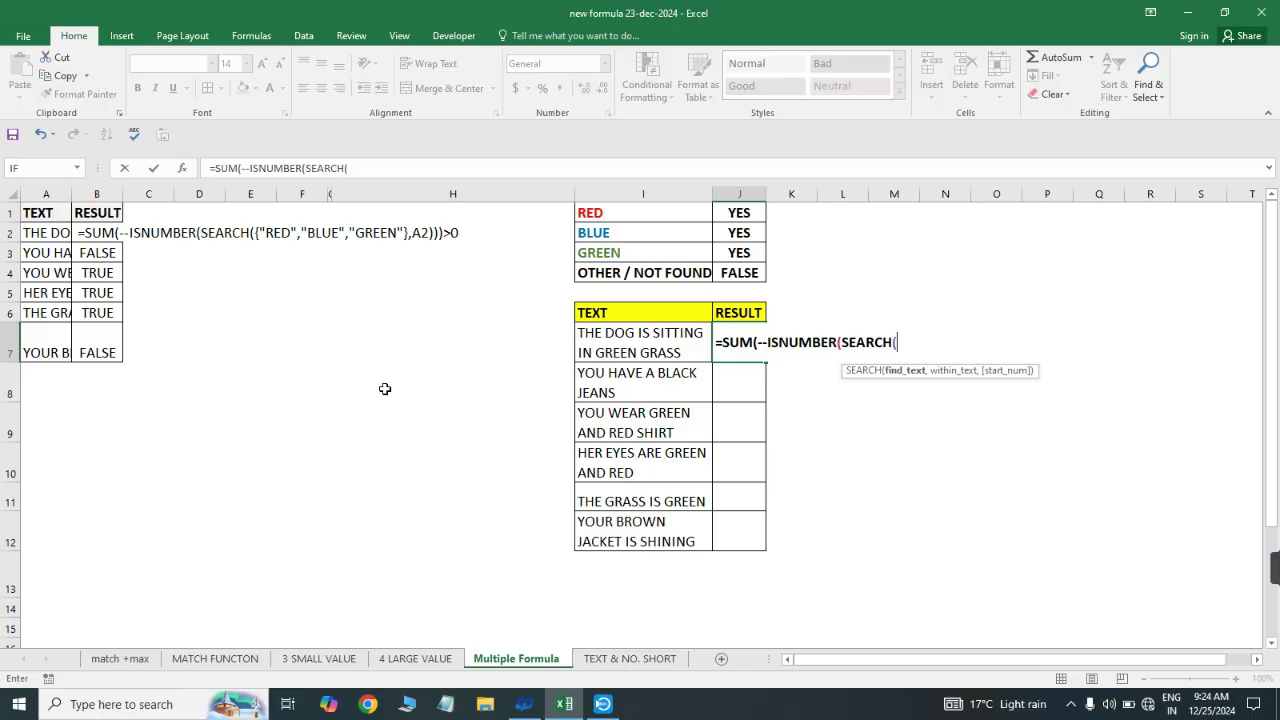
pyautogui.write('{')
pyautogui.write('"RE')
pyautogui.press('BackSpace')
pyautogui.write('ED","BLUE')
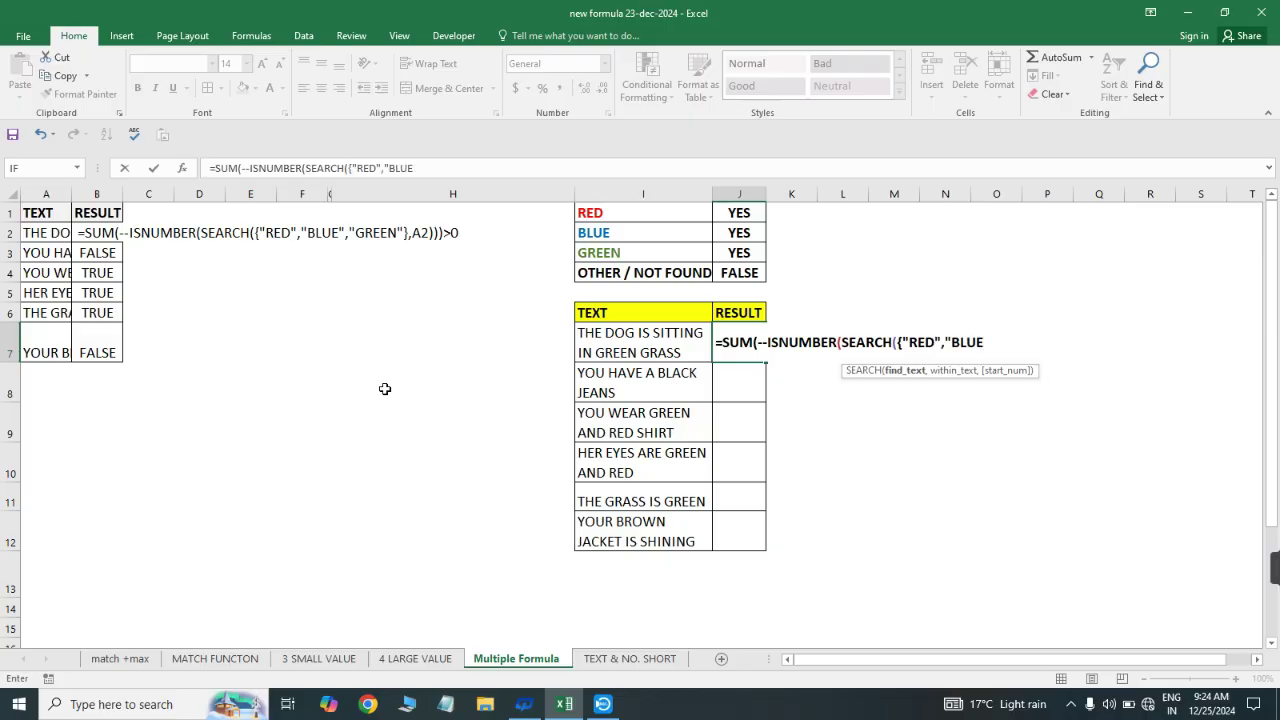
pyautogui.write('","GREEN"},')
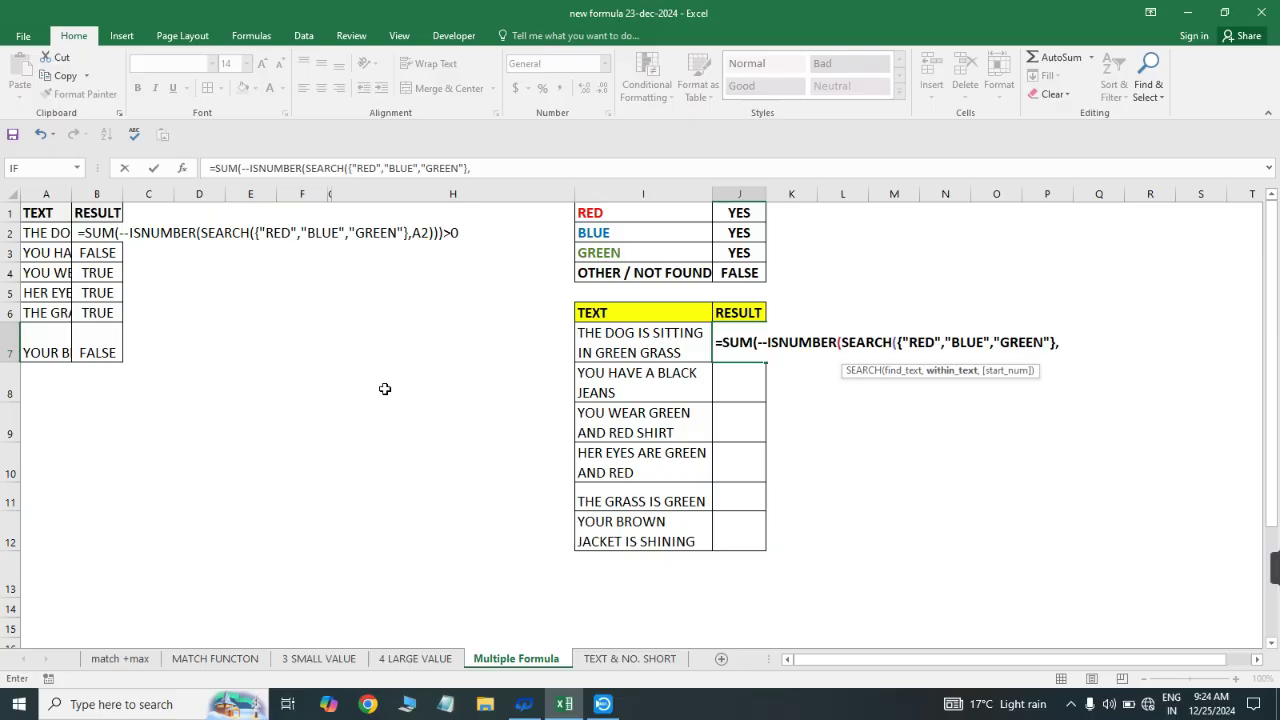
pyautogui.click(620, 351)
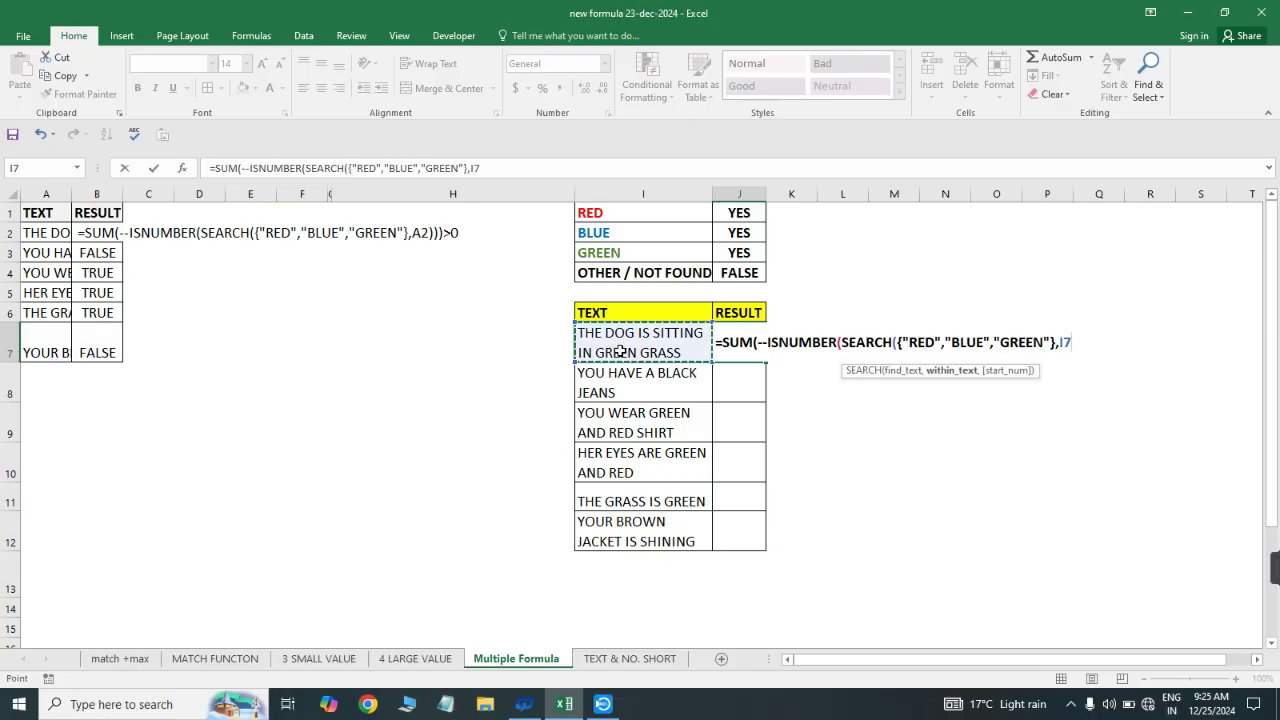
pyautogui.write('))>0')
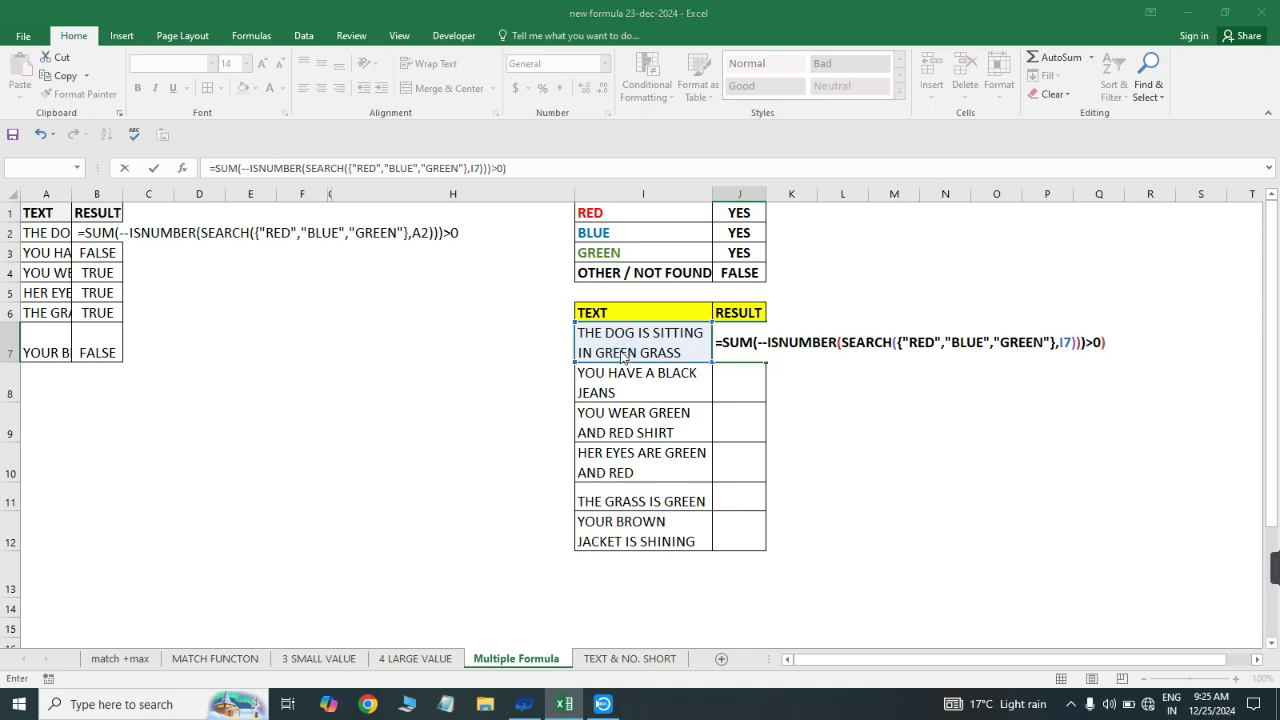
pyautogui.press('Return')
pyautogui.press('Return')
# - Fill the colour-search formula from J7 down through J12 in the RESULT column
pyautogui.press('Left')
pyautogui.hotkey('ctrl', 'Down')
pyautogui.press('Right')
pyautogui.hotkey('ctrl', 'shift', 'Up')
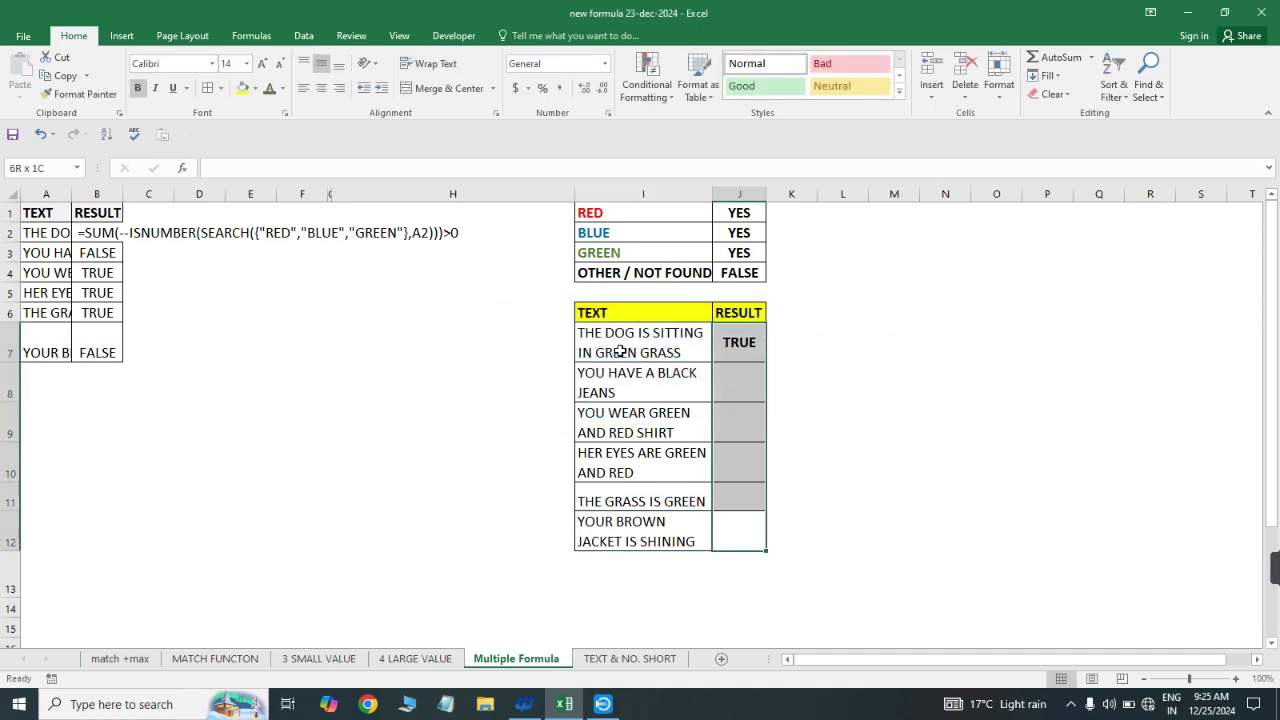
pyautogui.hotkey('ctrl', 'd')
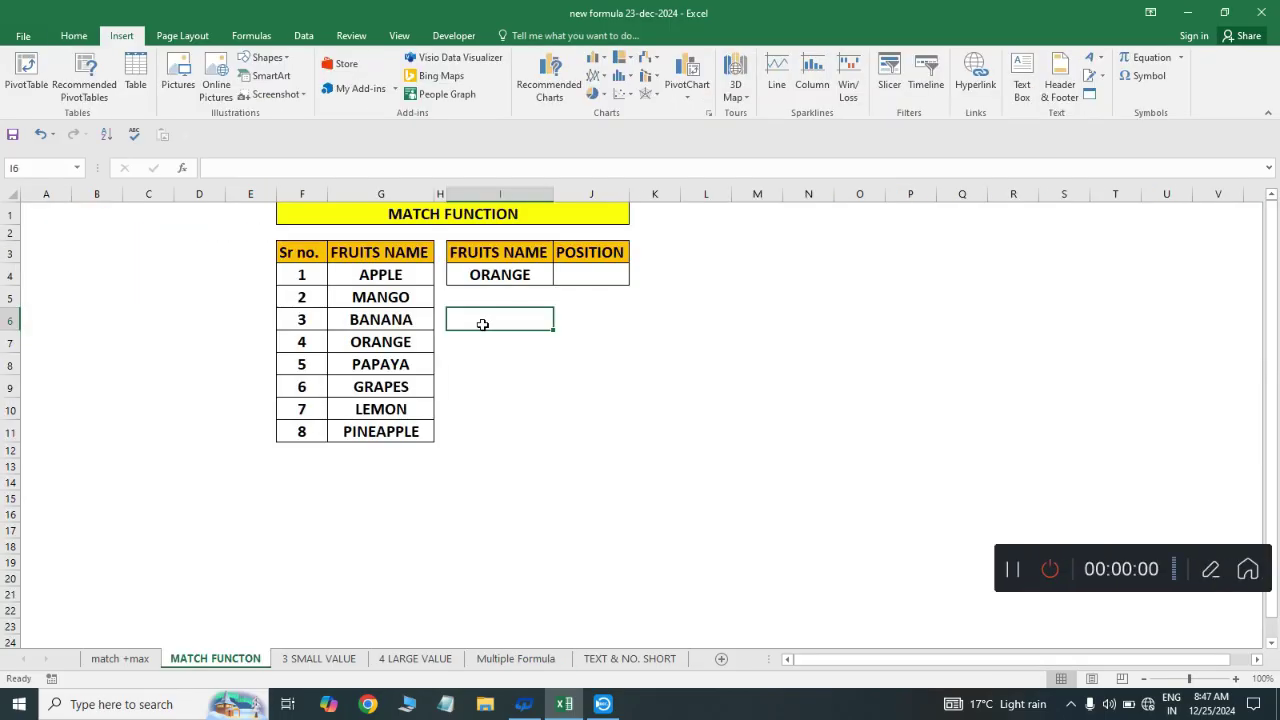
pyautogui.moveTo(385, 265); pyautogui.dragTo(391, 444)
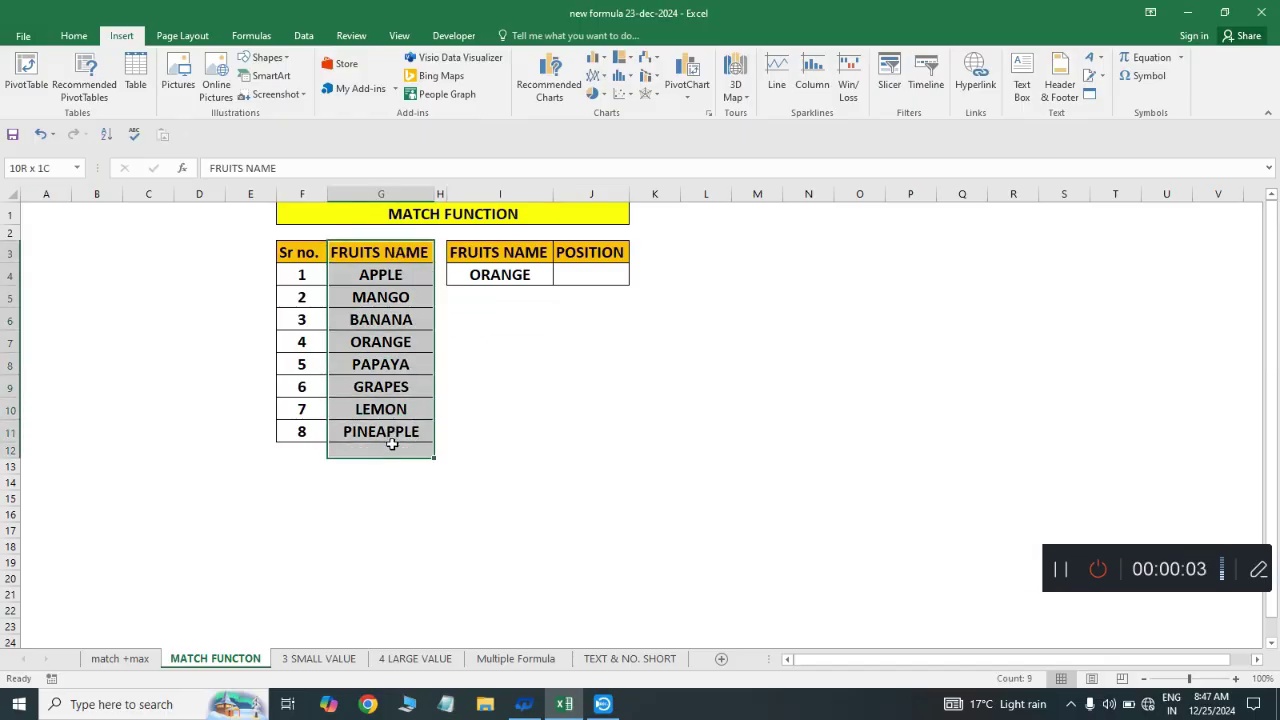
pyautogui.click(605, 265)
pyautogui.click(505, 273)
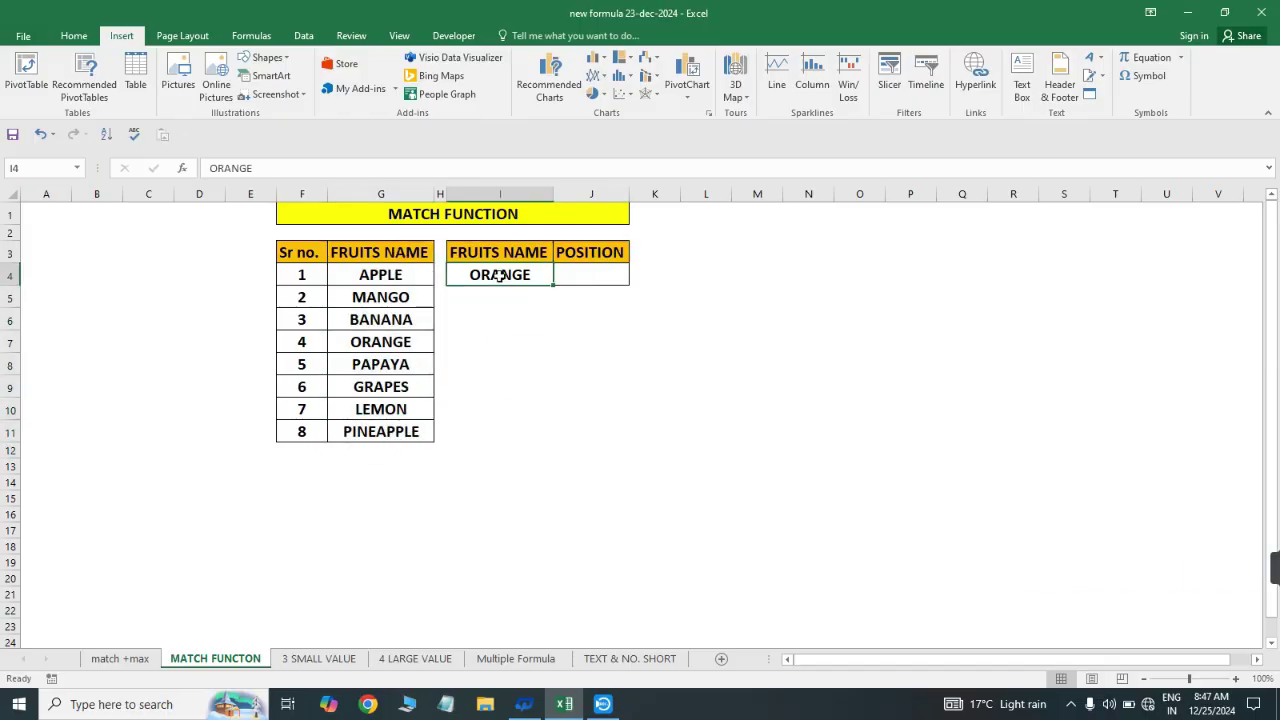
pyautogui.click(580, 274)
pyautogui.click(577, 300)
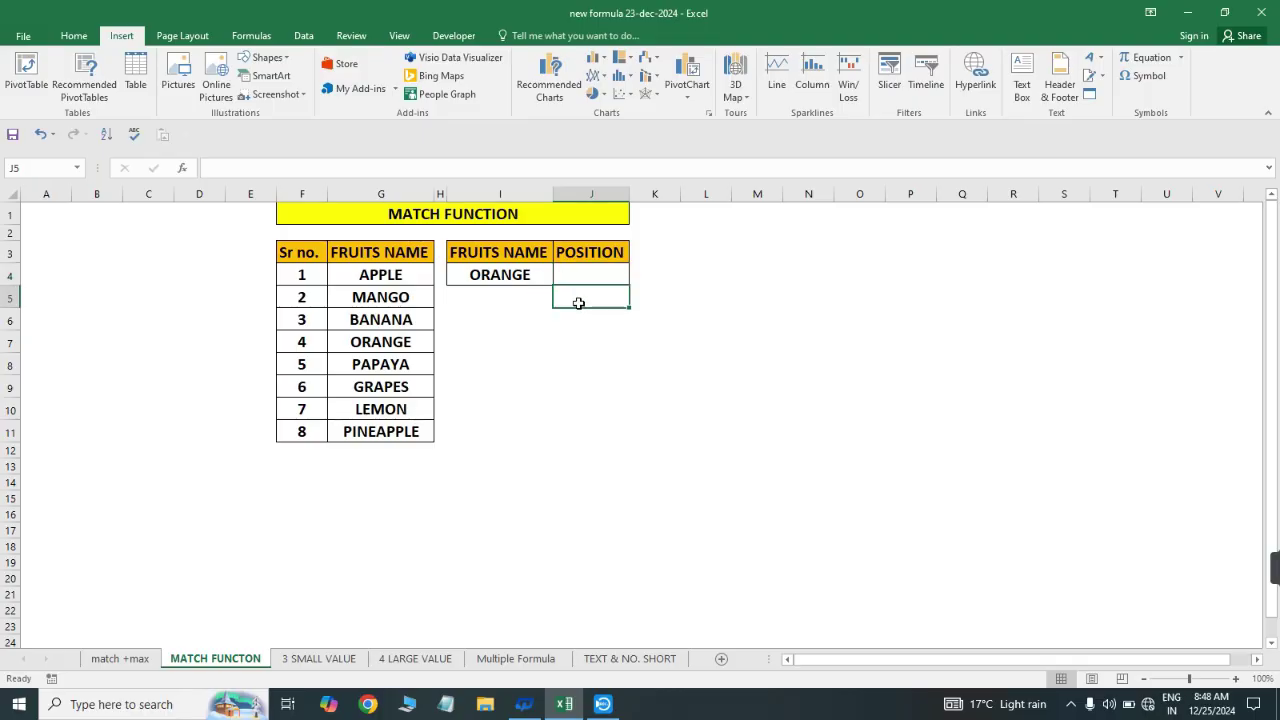
# - Enter =MATCH(I4,G4:G11,0) in J4 on the MATCH FUNCTON sheet to find the position of ORANGE in the fruit list
pyautogui.click(578, 273)
pyautogui.write('=MAT')
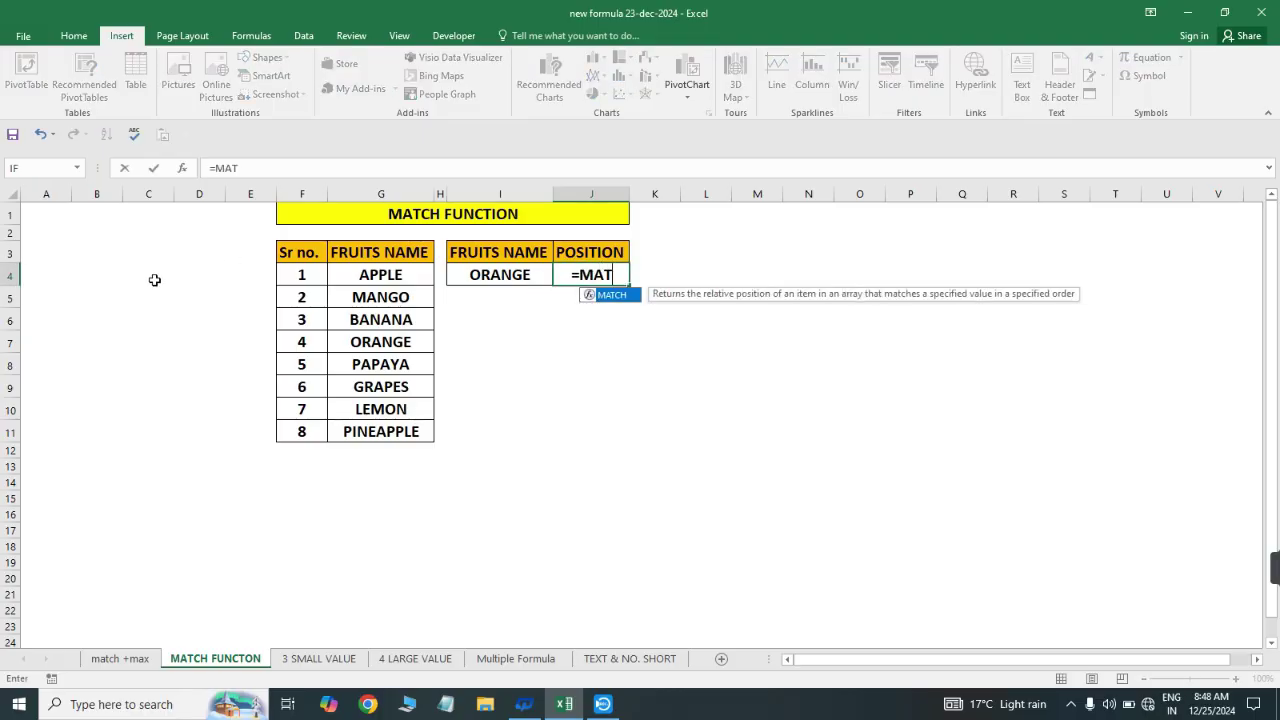
pyautogui.press('Tab')
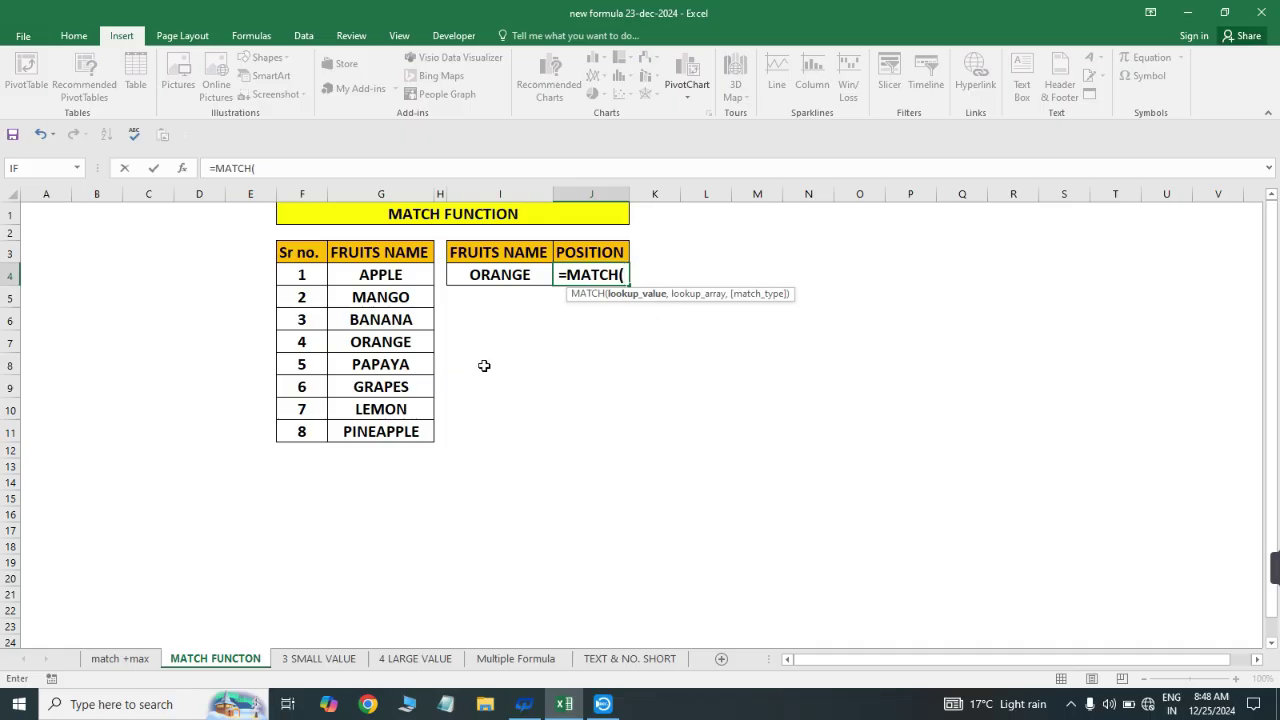
pyautogui.press('Left')
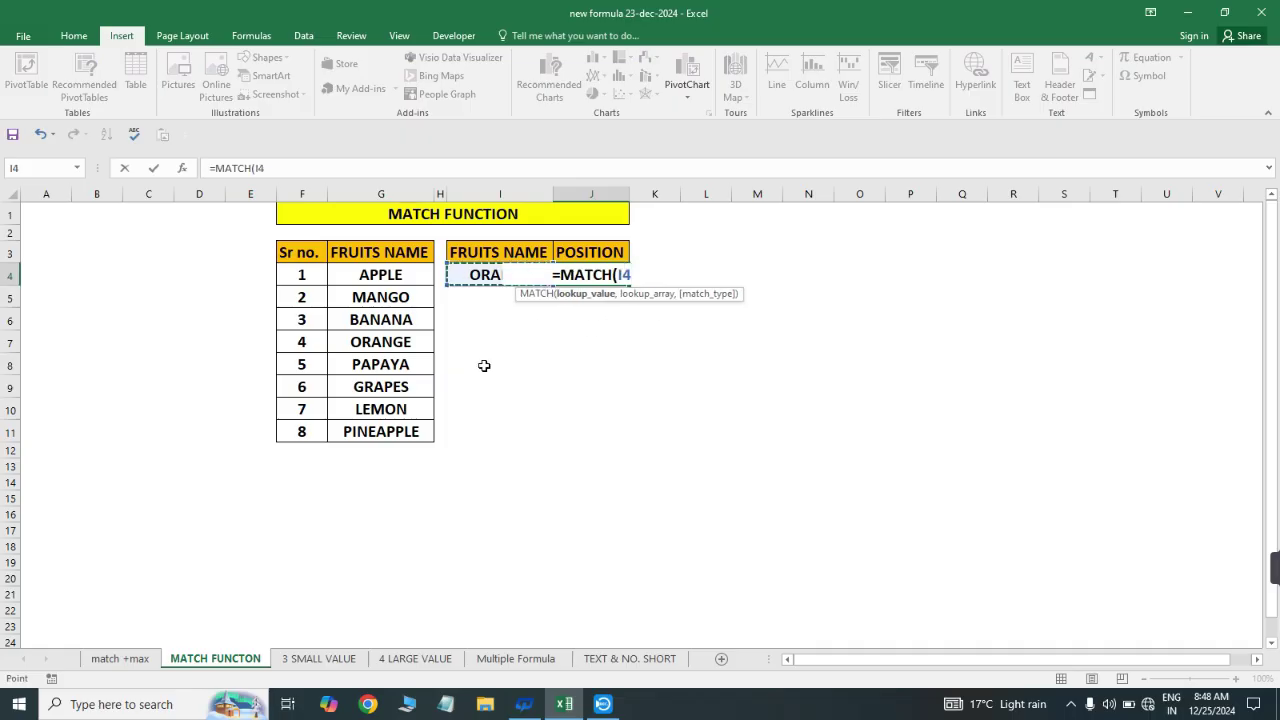
pyautogui.write(',')
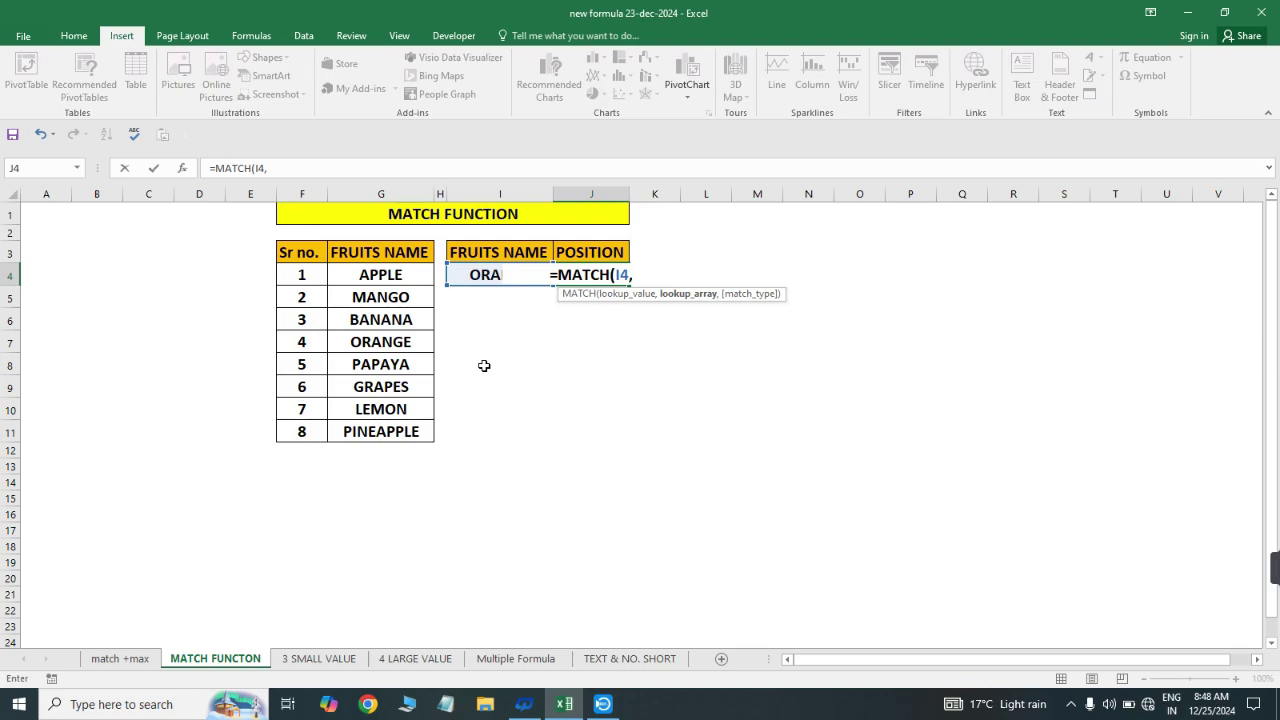
pyautogui.press('Left')
pyautogui.press('Left')
pyautogui.press('Left')
pyautogui.press('Left')
pyautogui.press('Right')
pyautogui.hotkey('ctrl', 'shift', 'Down')
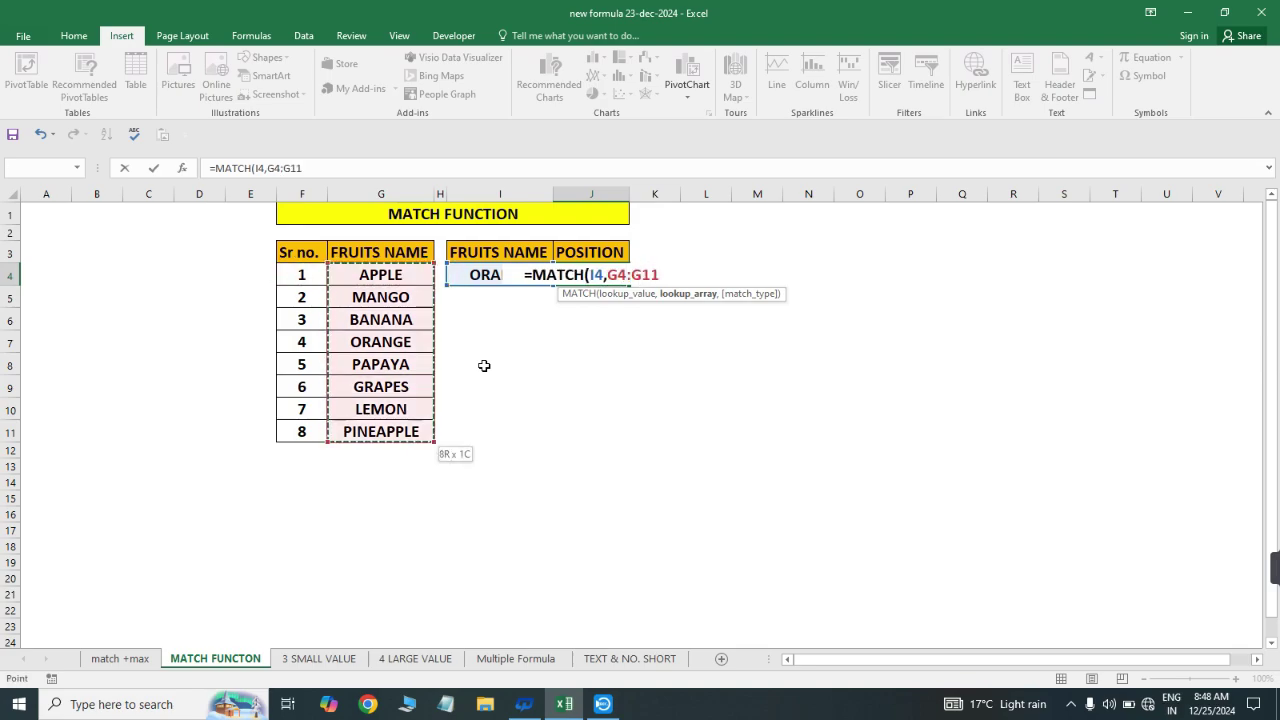
pyautogui.write(',0')
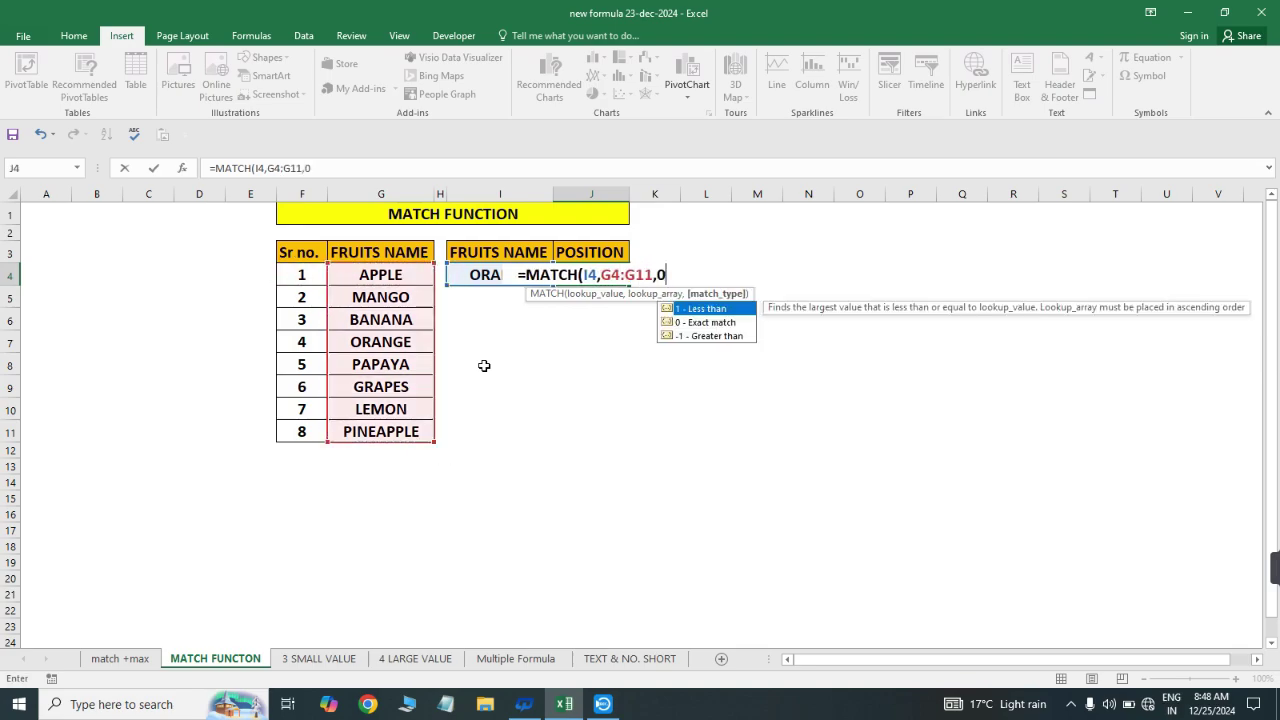
pyautogui.write(')')
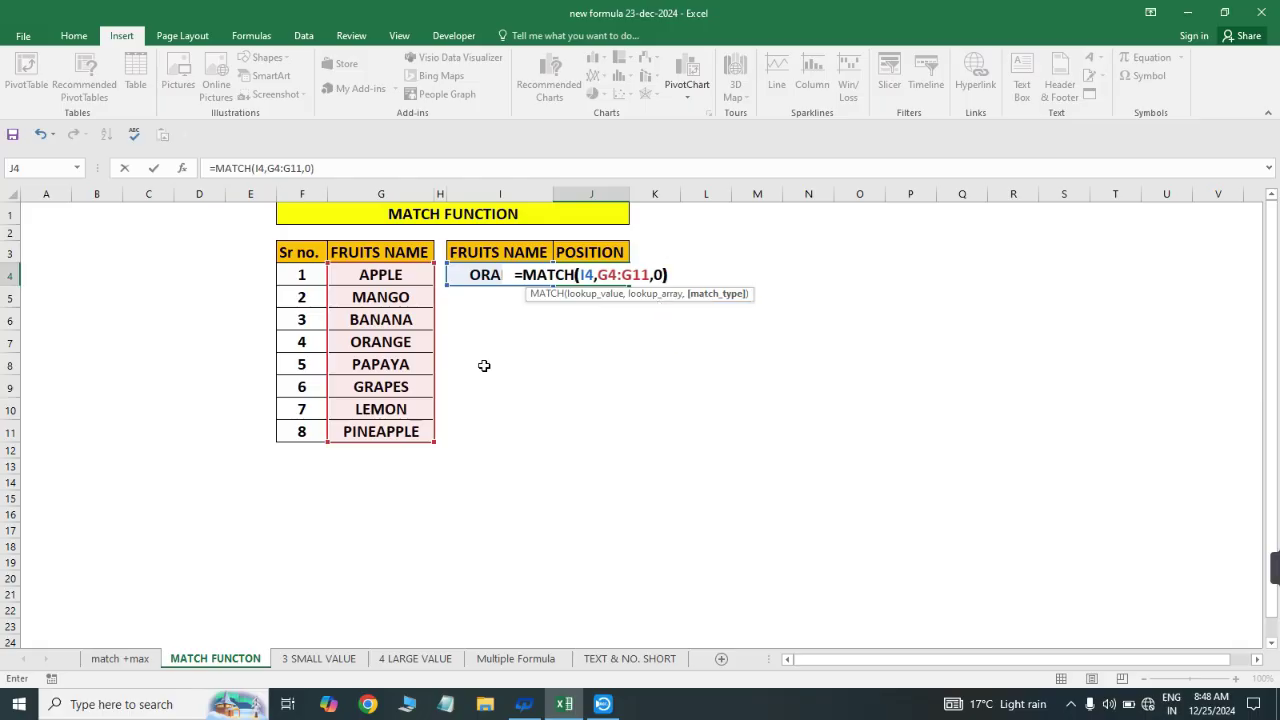
pyautogui.press('Return')
pyautogui.press('Up')
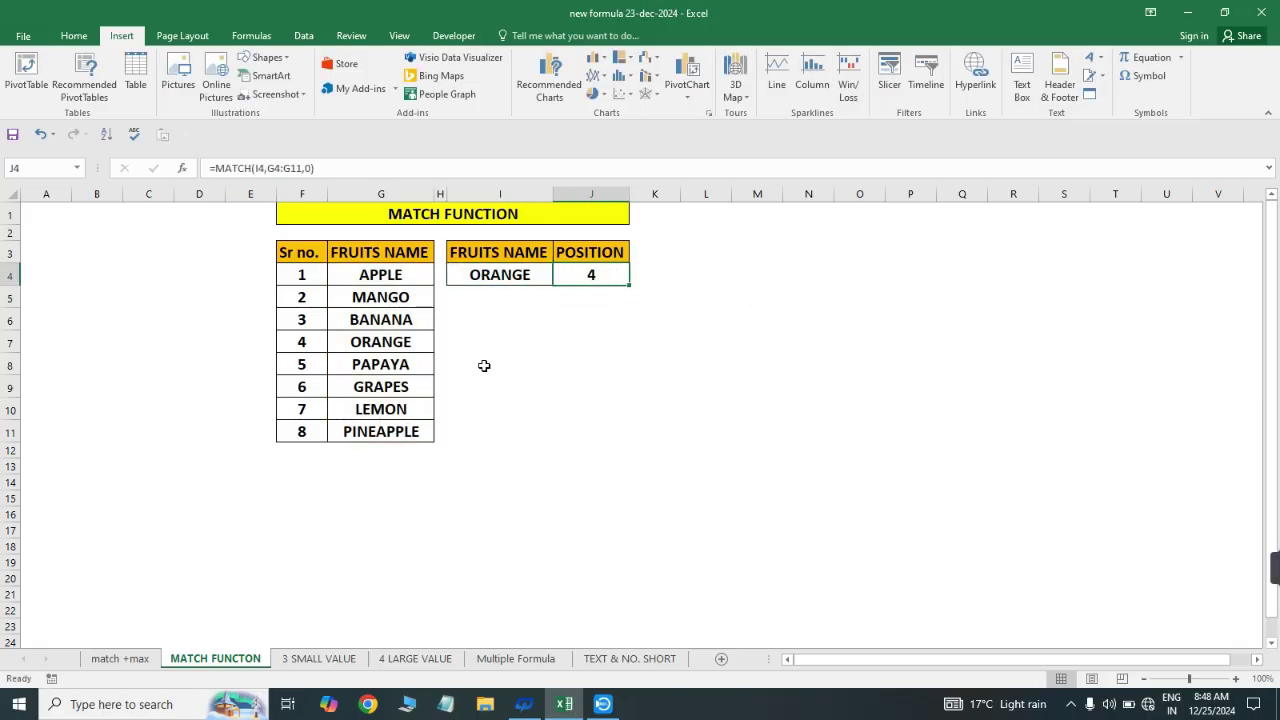
# - Check ORANGE's place in the fruit list in column G against the position returned in J4
pyautogui.press('Left')
pyautogui.press('Left')
pyautogui.press('Left')
pyautogui.press('Down')
pyautogui.press('Down')
pyautogui.press('Down')
pyautogui.press('Down')
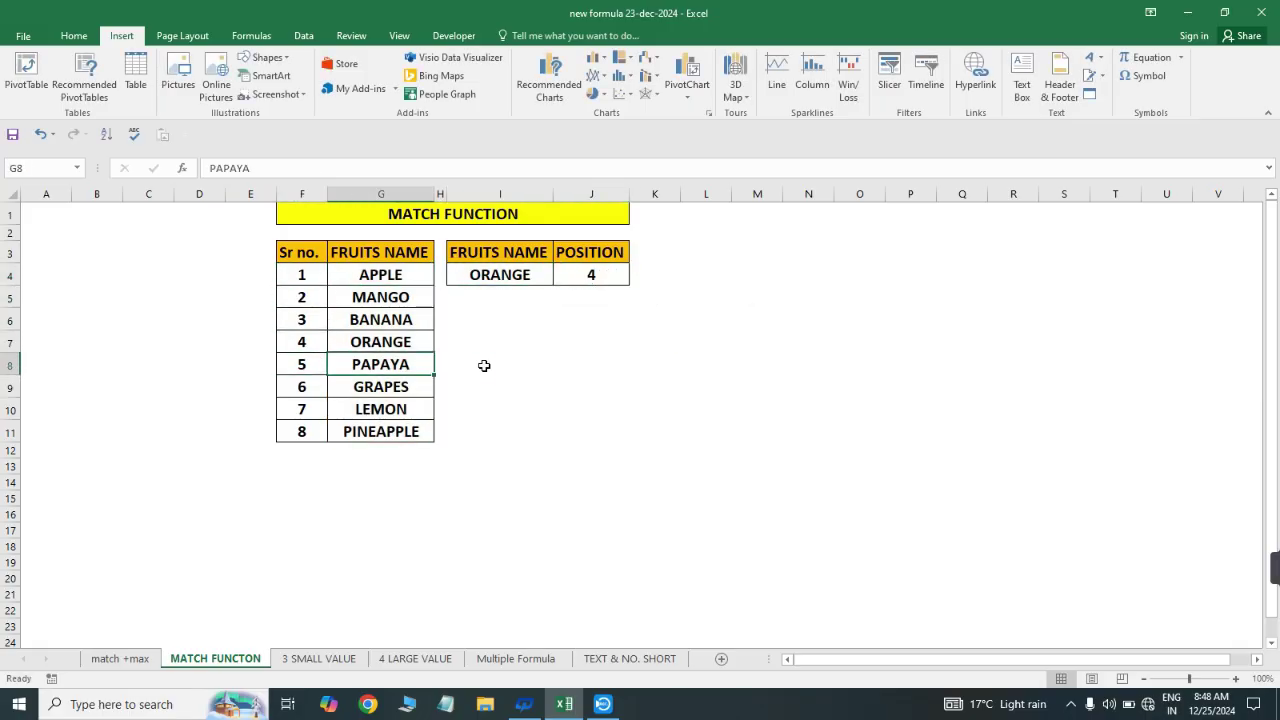
pyautogui.press('Up')
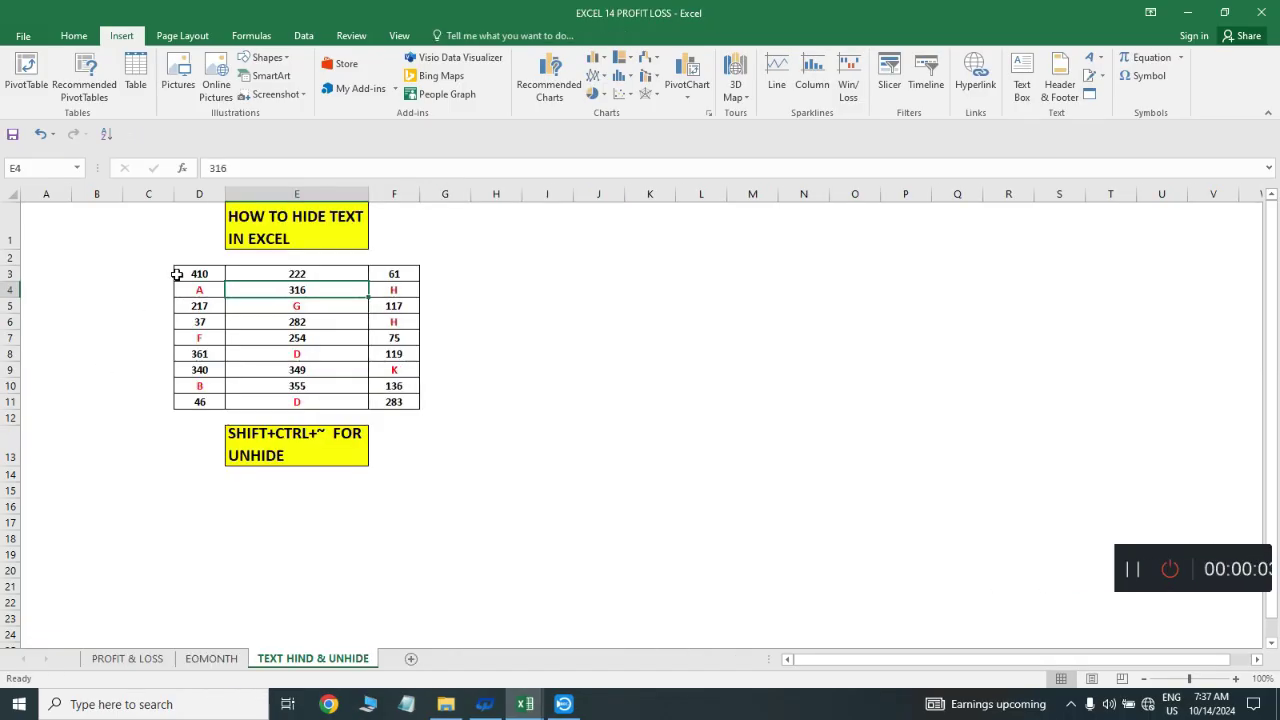
# - Apply the custom number format 0;0;0; to D3:F11 on the TEXT HIND & UNHIDE sheet to hide its text entries
pyautogui.moveTo(197, 277); pyautogui.dragTo(413, 404)
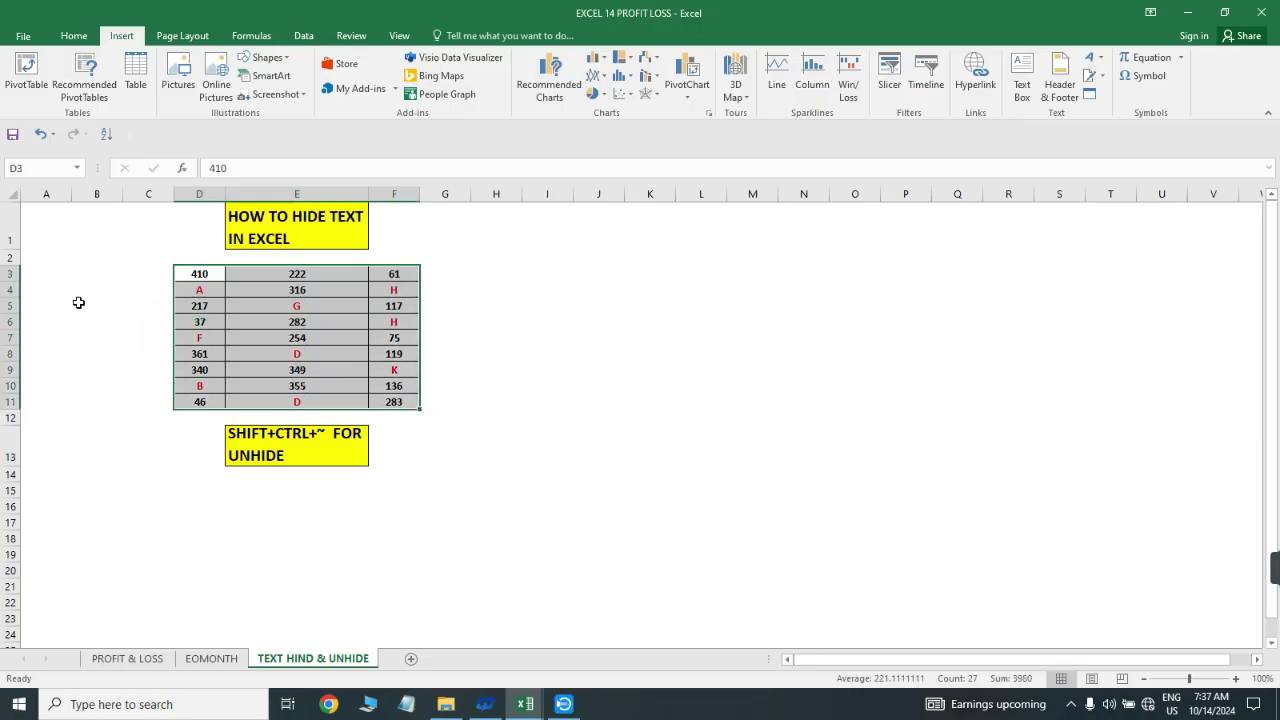
pyautogui.hotkey('ctrl', '1')
pyautogui.moveTo(337, 317); pyautogui.dragTo(326, 334)
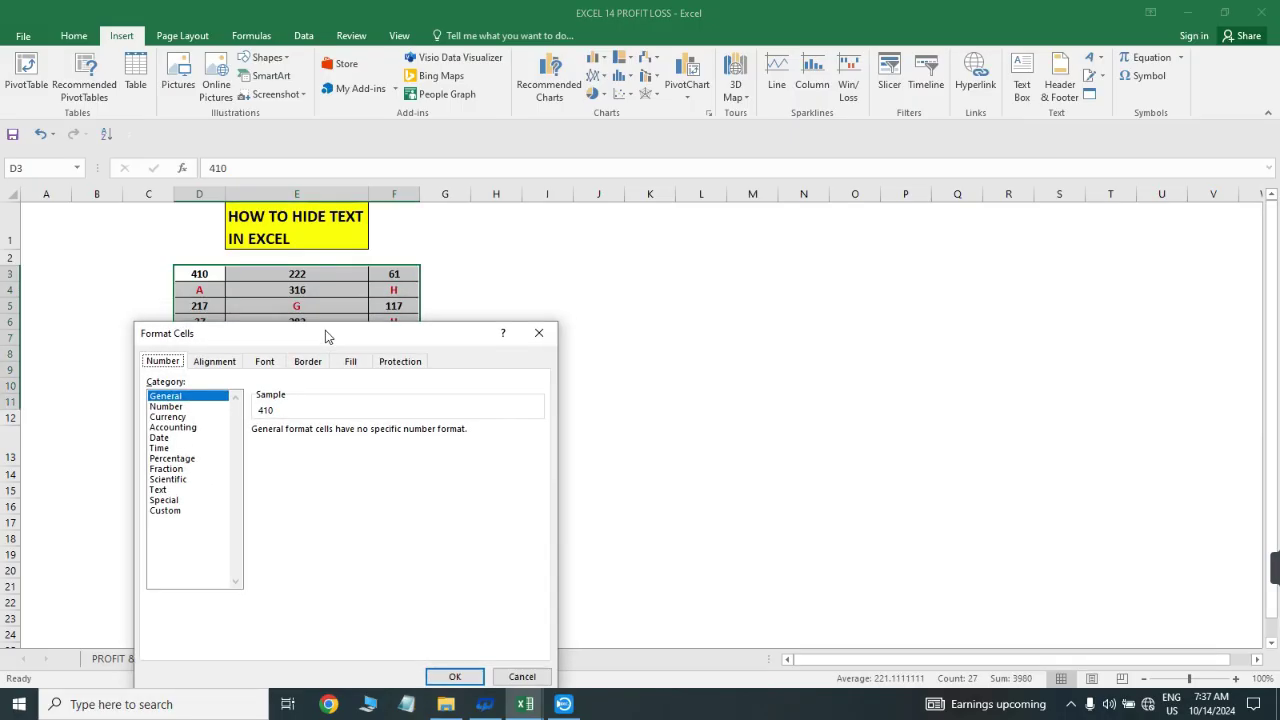
pyautogui.click(165, 510)
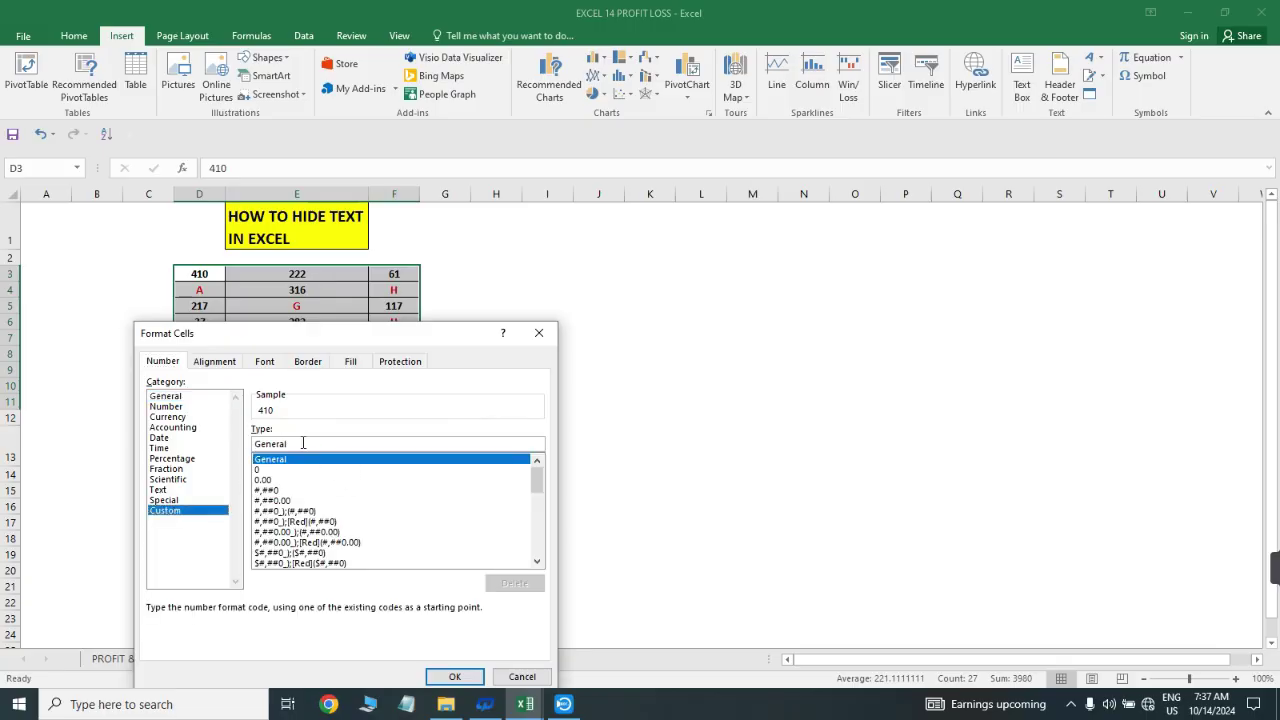
pyautogui.press('BackSpace')
pyautogui.press('BackSpace')
pyautogui.press('BackSpace')
pyautogui.press('BackSpace')
pyautogui.press('BackSpace')
pyautogui.press('BackSpace')
pyautogui.press('BackSpace')
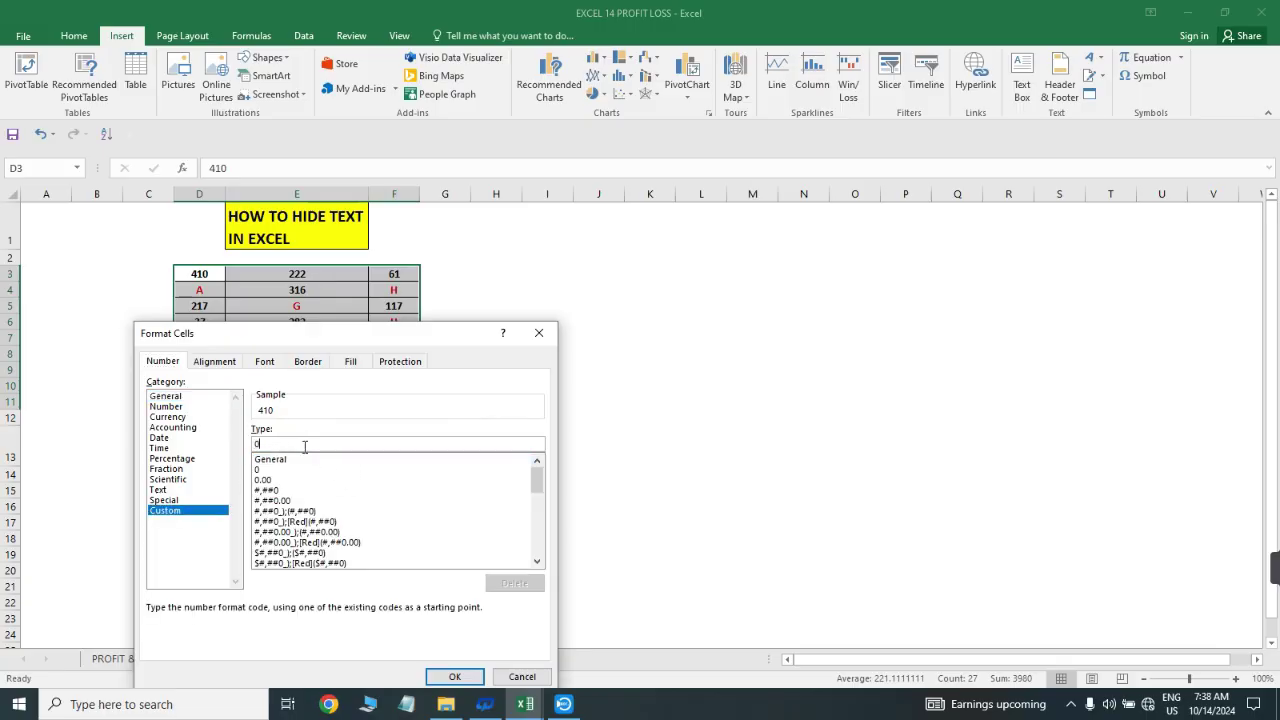
pyautogui.write('0;0;')
pyautogui.click(456, 677)
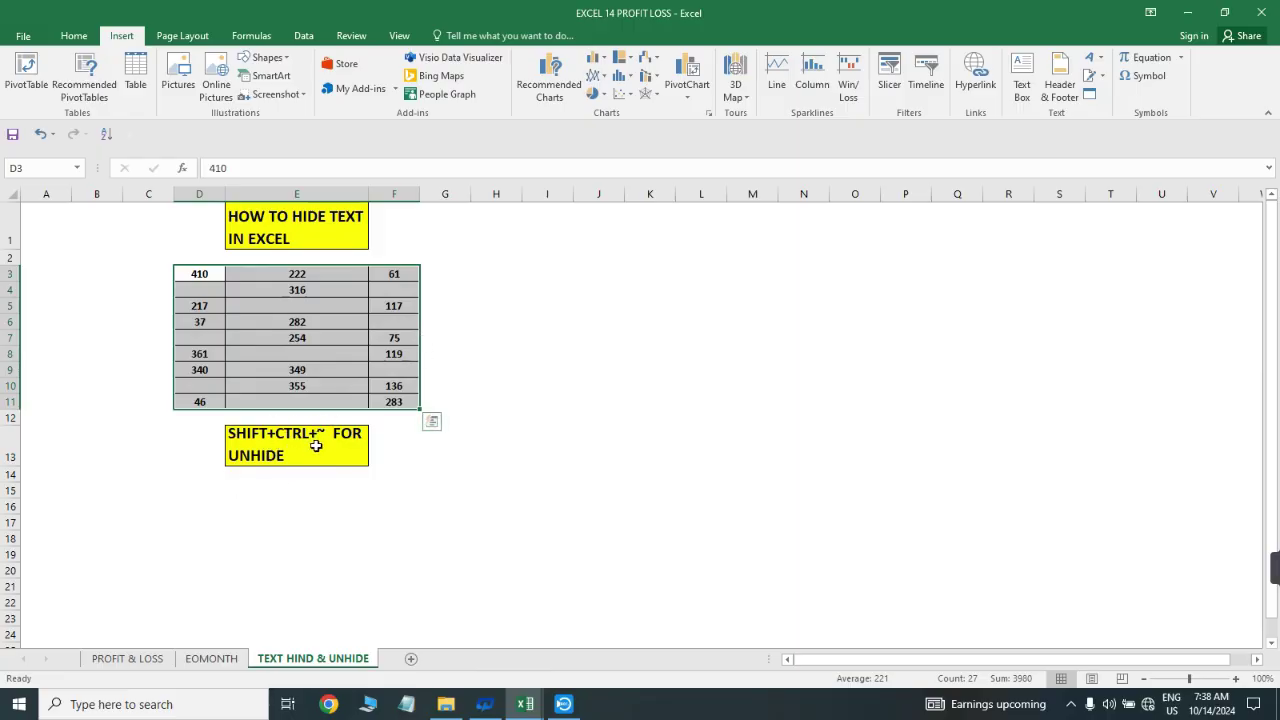
# - Try resetting D3:F11 to the General number format to unhide the text, and undo that reset
pyautogui.hotkey('ctrl', 'shift', '~')
pyautogui.hotkey('ctrl', 'z')
pyautogui.hotkey('ctrl', 'q')
pyautogui.click(551, 374)
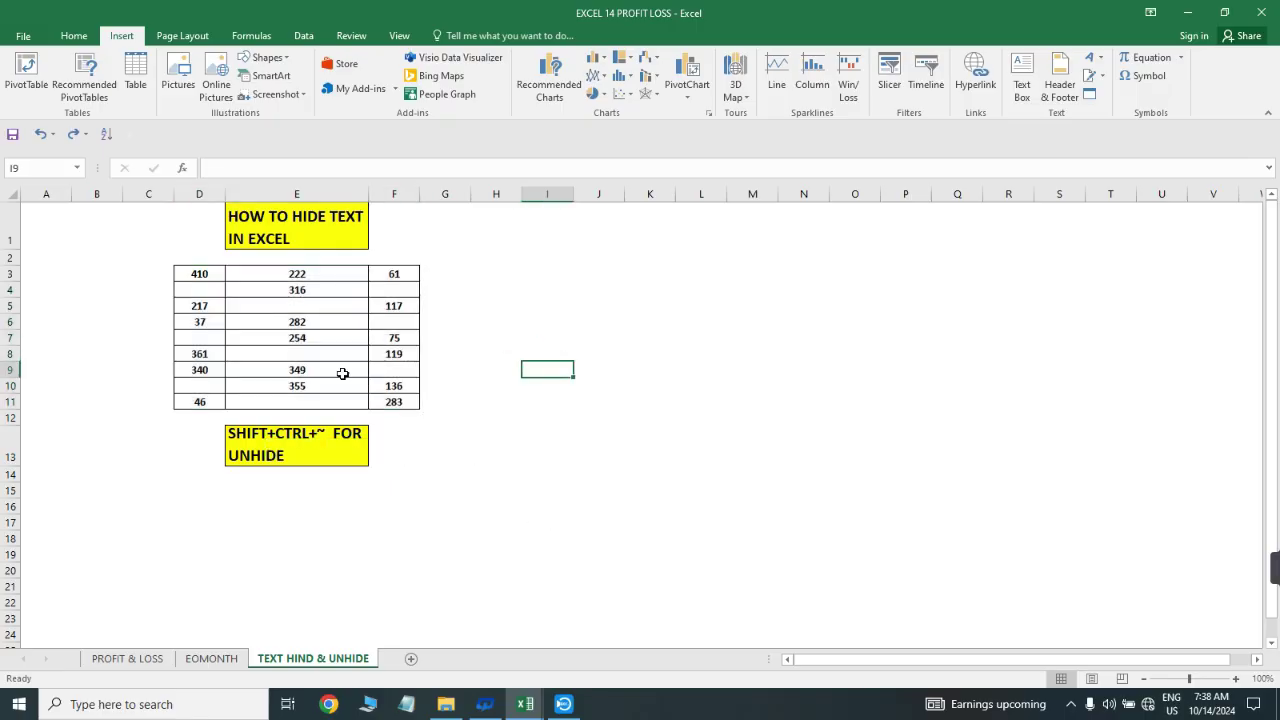
# - Shorten the custom number format code of cell E7 to 0
pyautogui.click(252, 341)
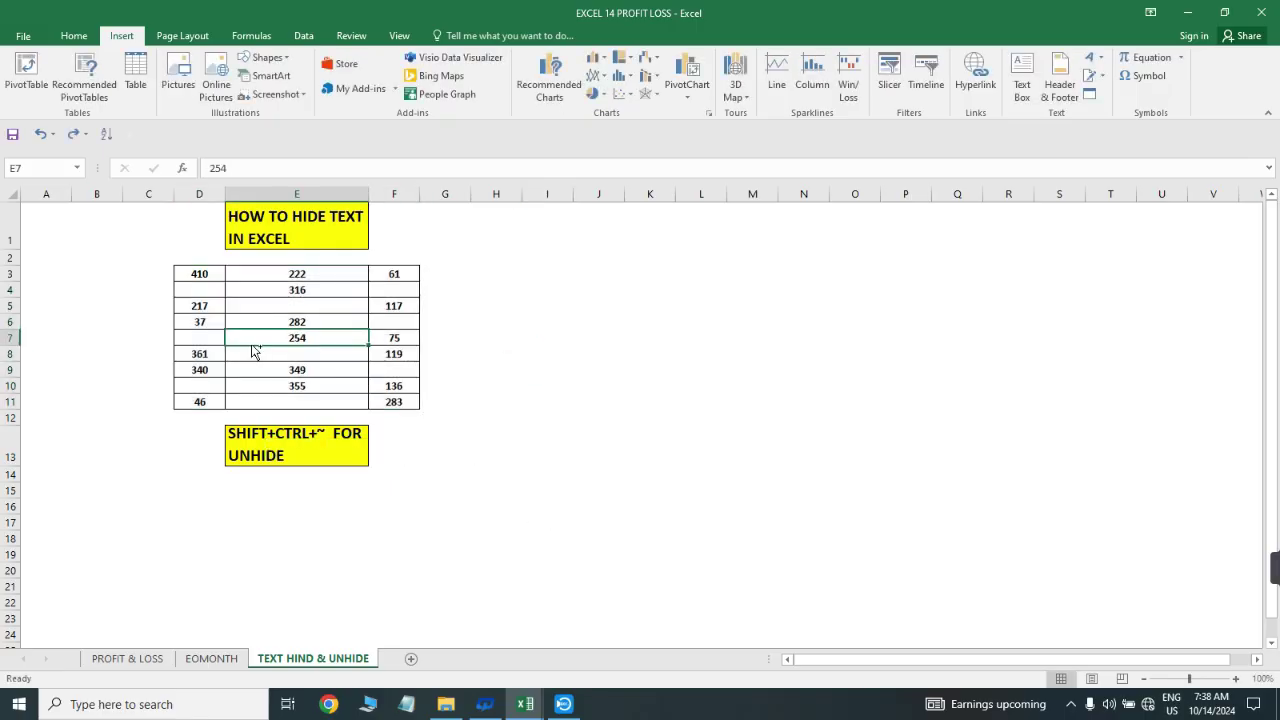
pyautogui.hotkey('ctrl', '1')
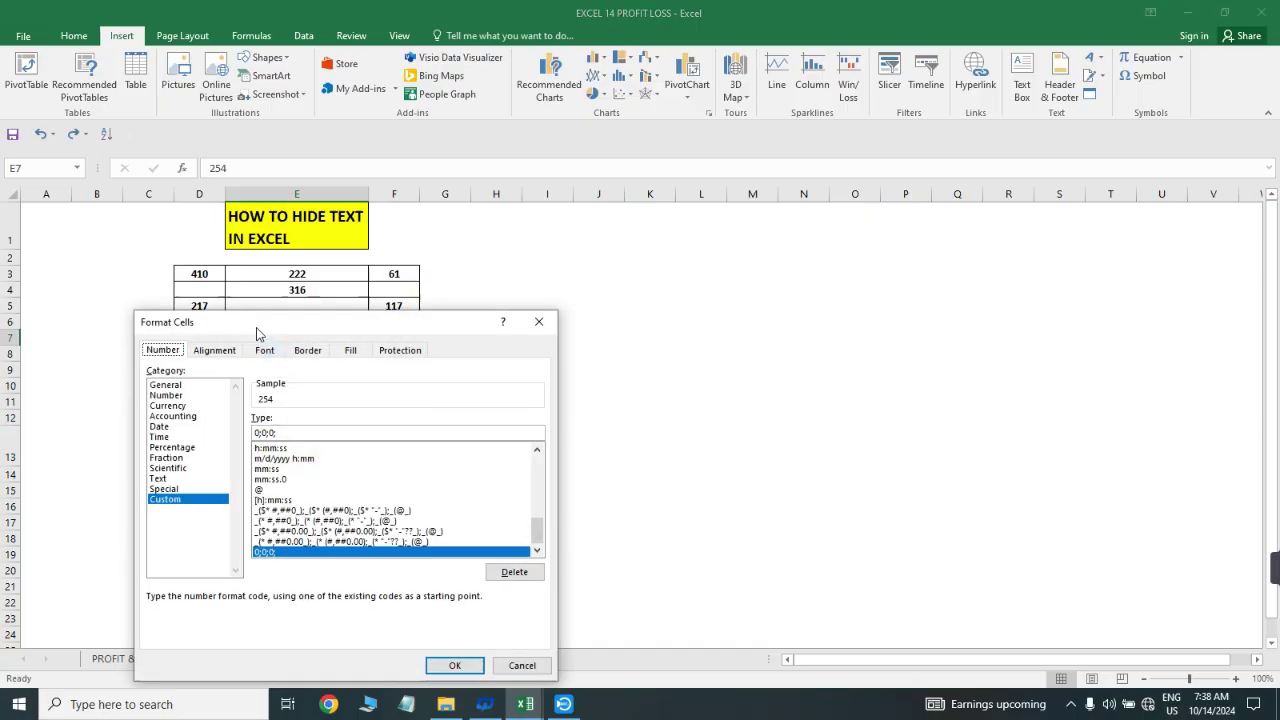
pyautogui.click(287, 430)
pyautogui.press('BackSpace')
pyautogui.press('BackSpace')
pyautogui.press('BackSpace')
pyautogui.press('BackSpace')
pyautogui.press('BackSpace')
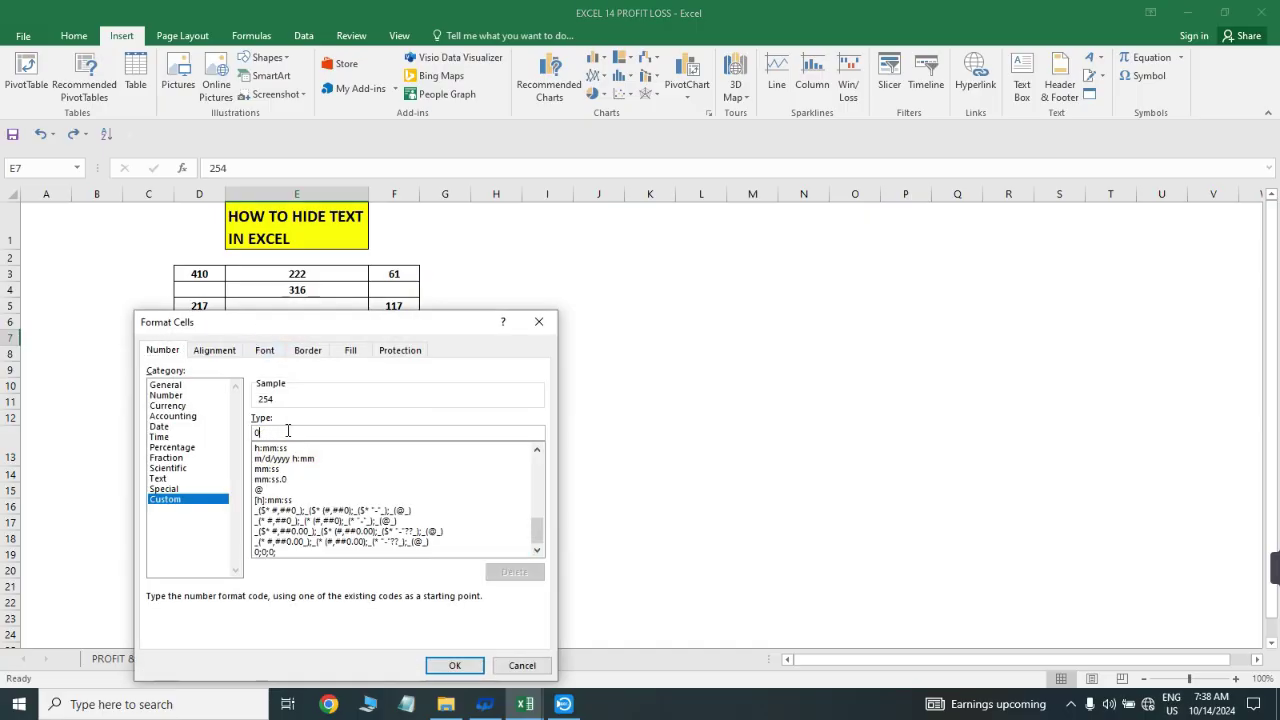
pyautogui.click(455, 665)
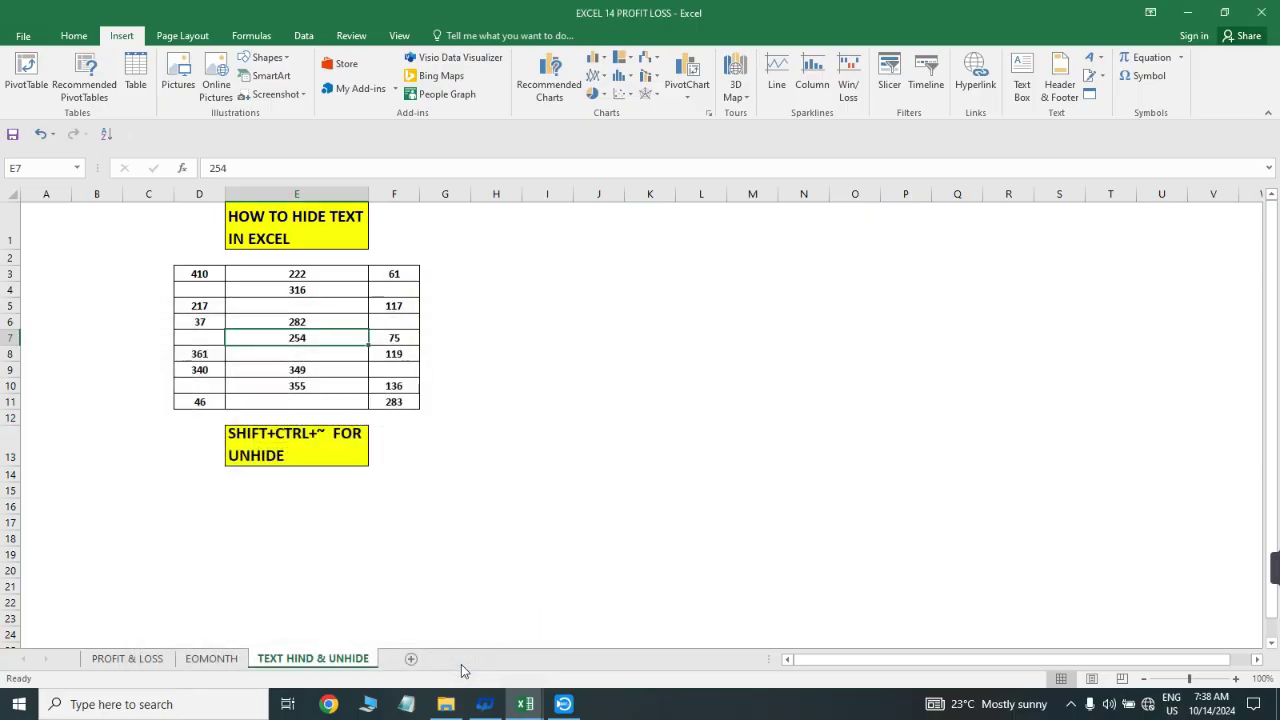
pyautogui.click(398, 278)
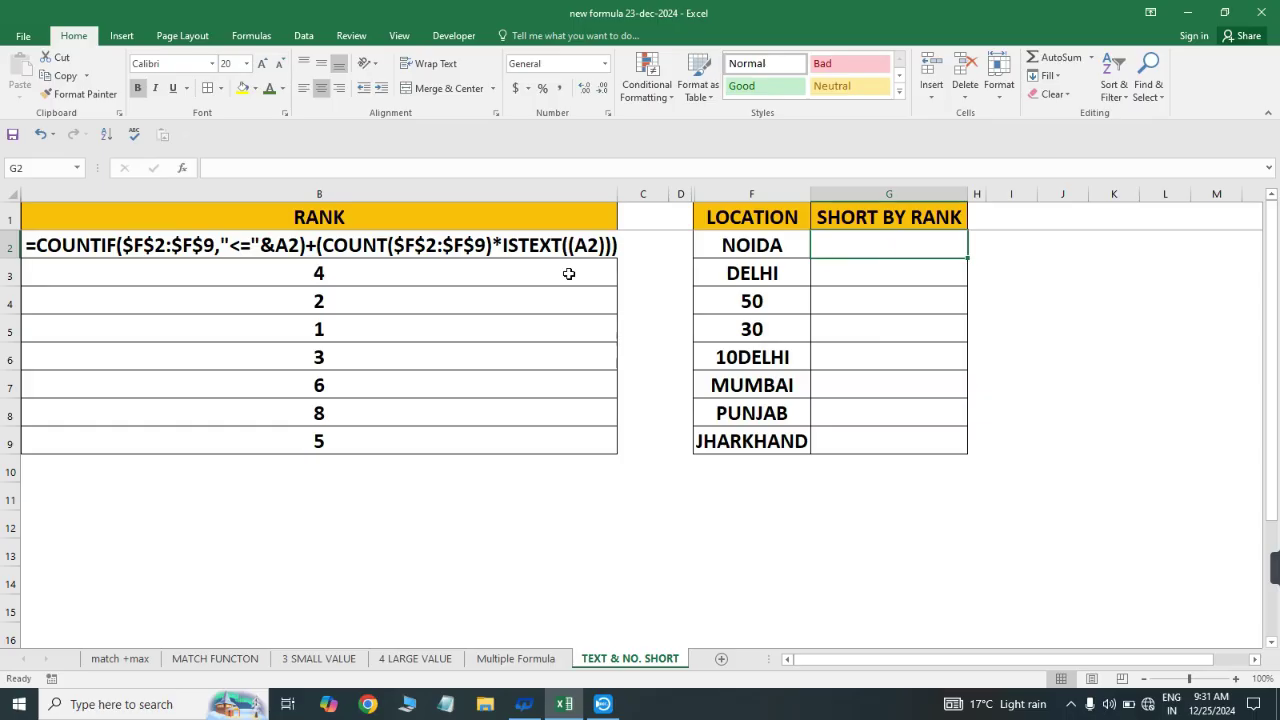
# - Start a COUNTIF formula in G2 on the TEXT & NO. SHORT sheet with the locked location range $F$2:$F$9
pyautogui.write('=COUN')
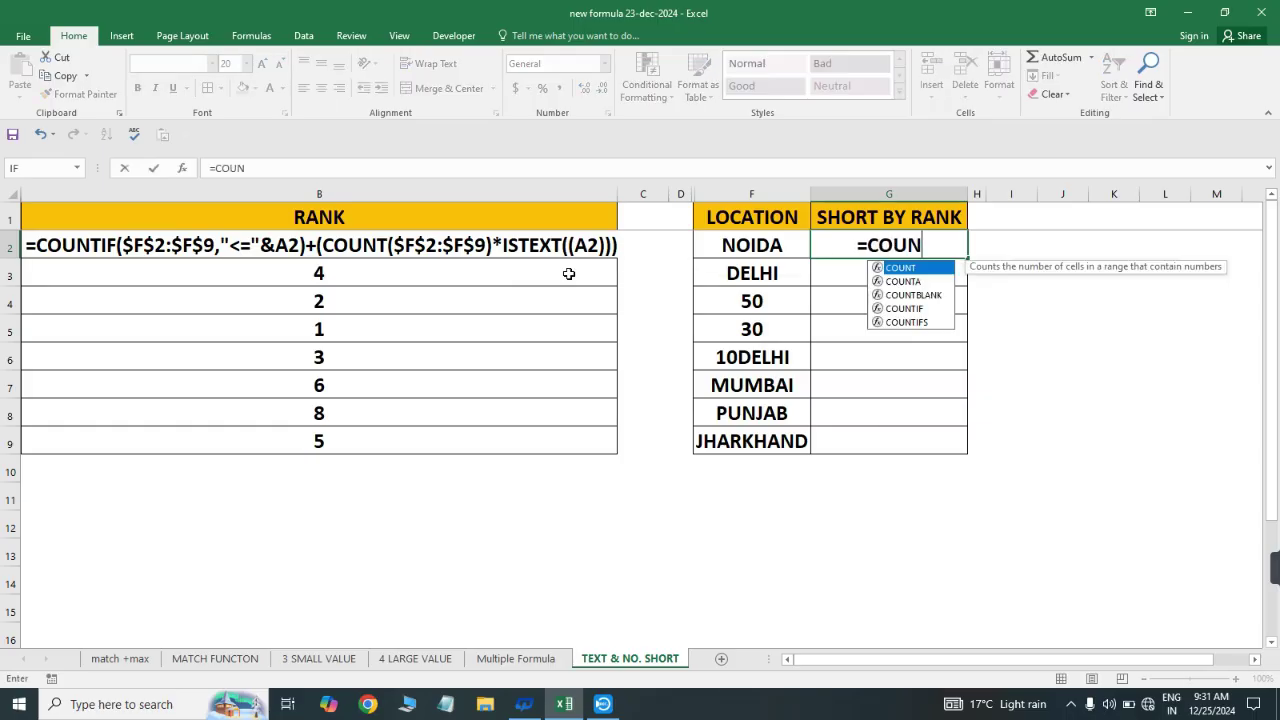
pyautogui.press('Down')
pyautogui.press('Down')
pyautogui.press('Down')
pyautogui.press('Tab')
pyautogui.press('Left')
pyautogui.press('Left')
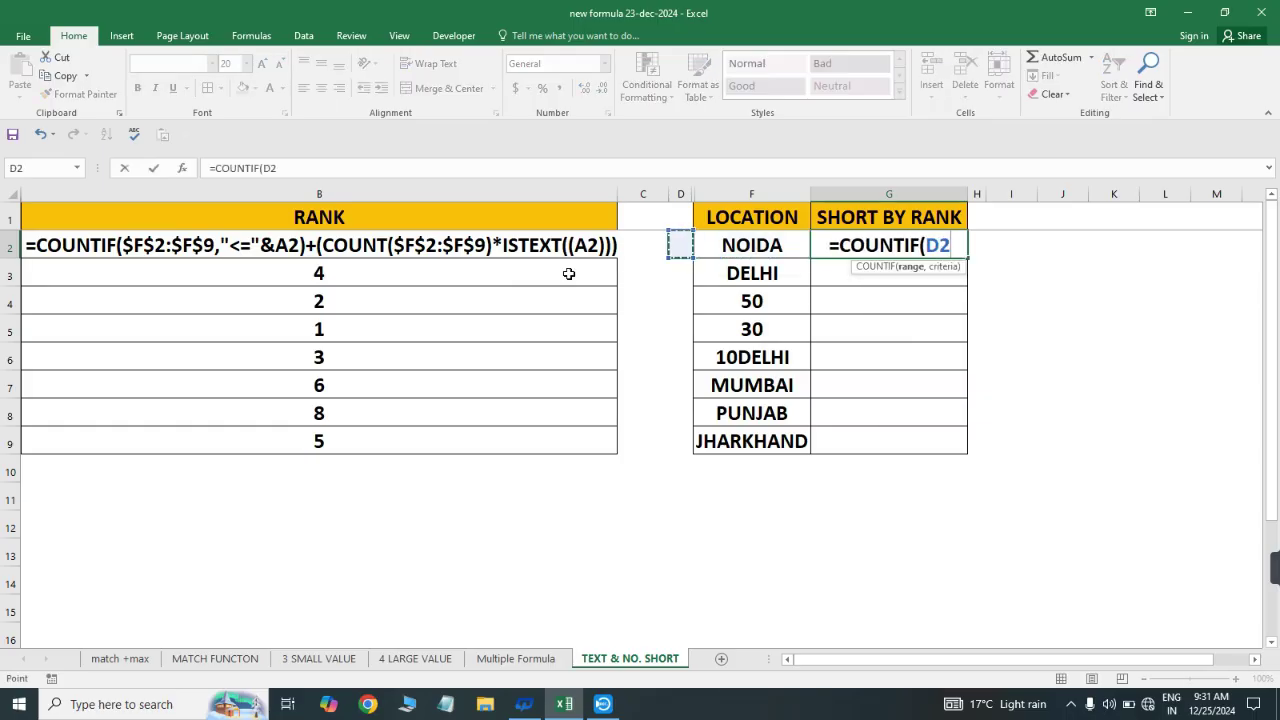
pyautogui.press('Right')
pyautogui.hotkey('ctrl', 'shift', 'Down')
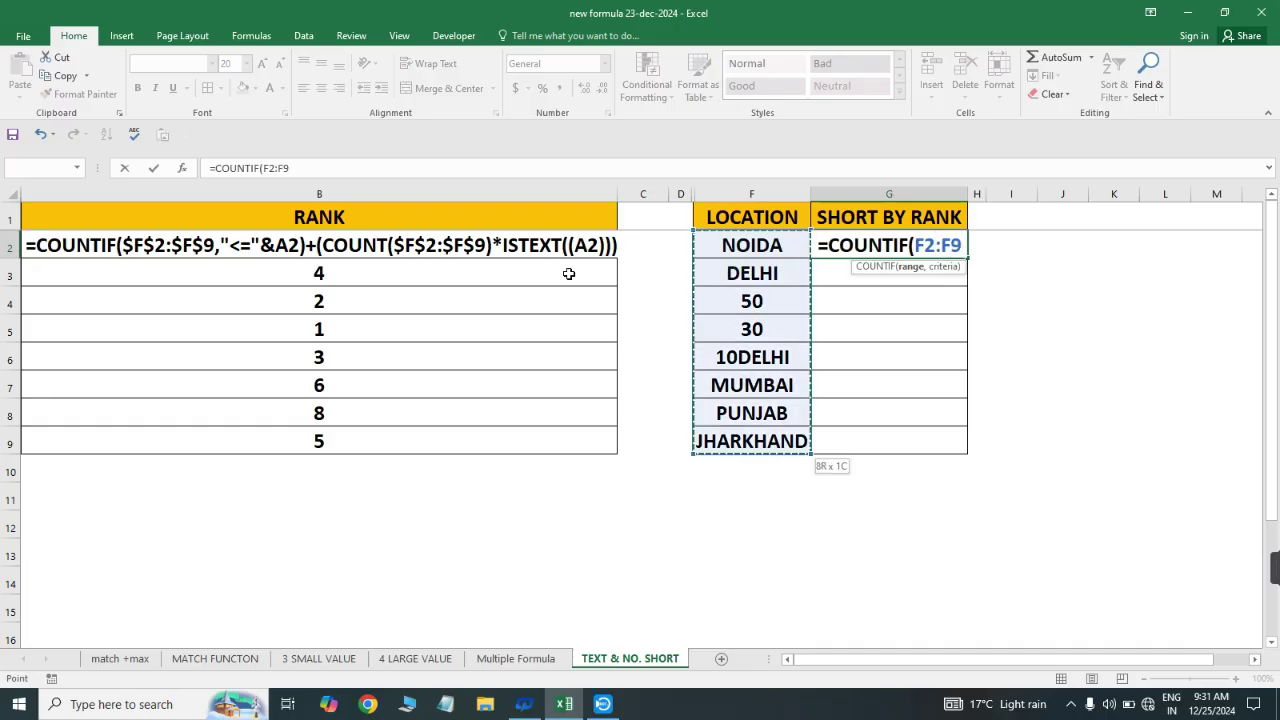
pyautogui.press('F4')
pyautogui.write(',')
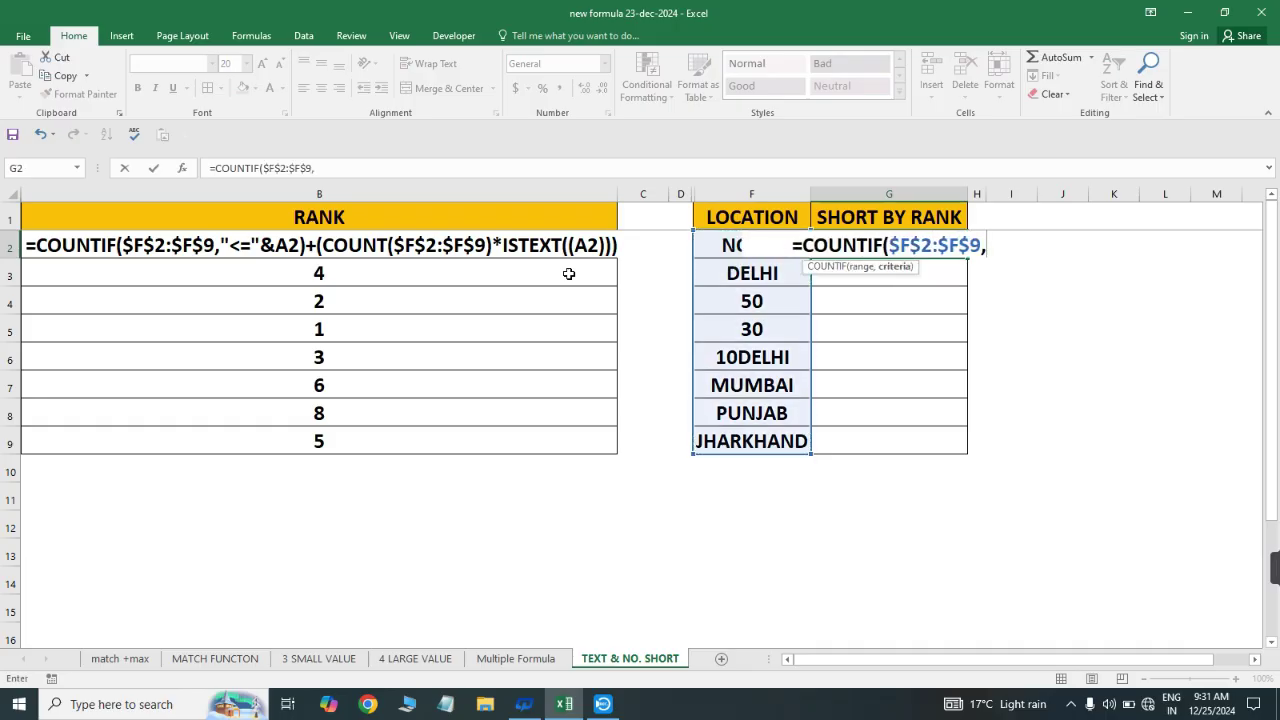
# - Give the COUNTIF in G2 the criterion "<="&F2
pyautogui.write('">')
pyautogui.press('BackSpace')
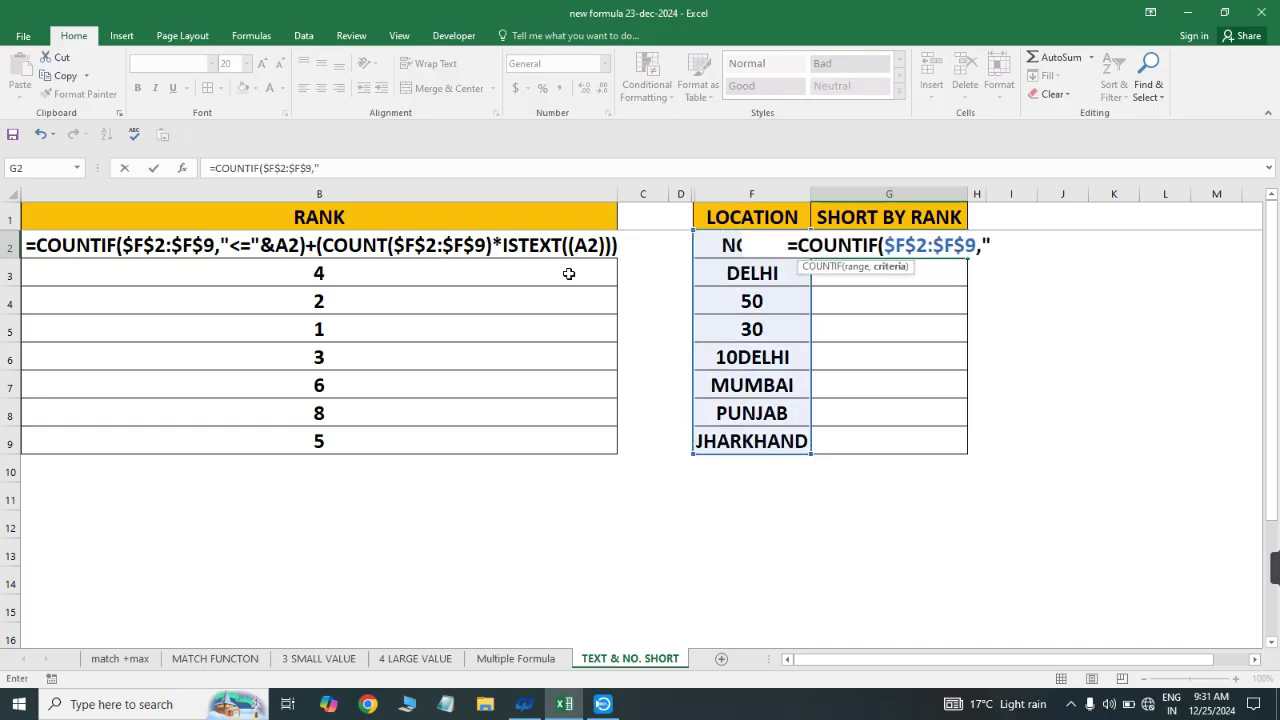
pyautogui.write('<')
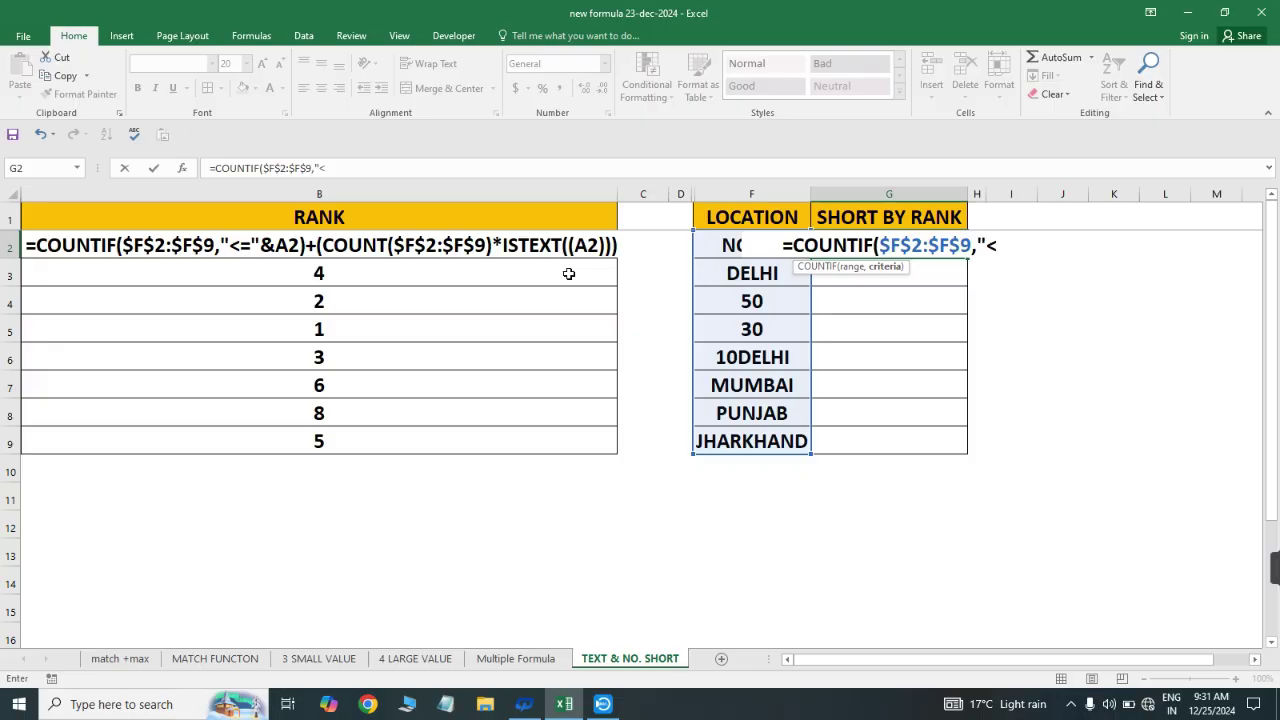
pyautogui.write('="')
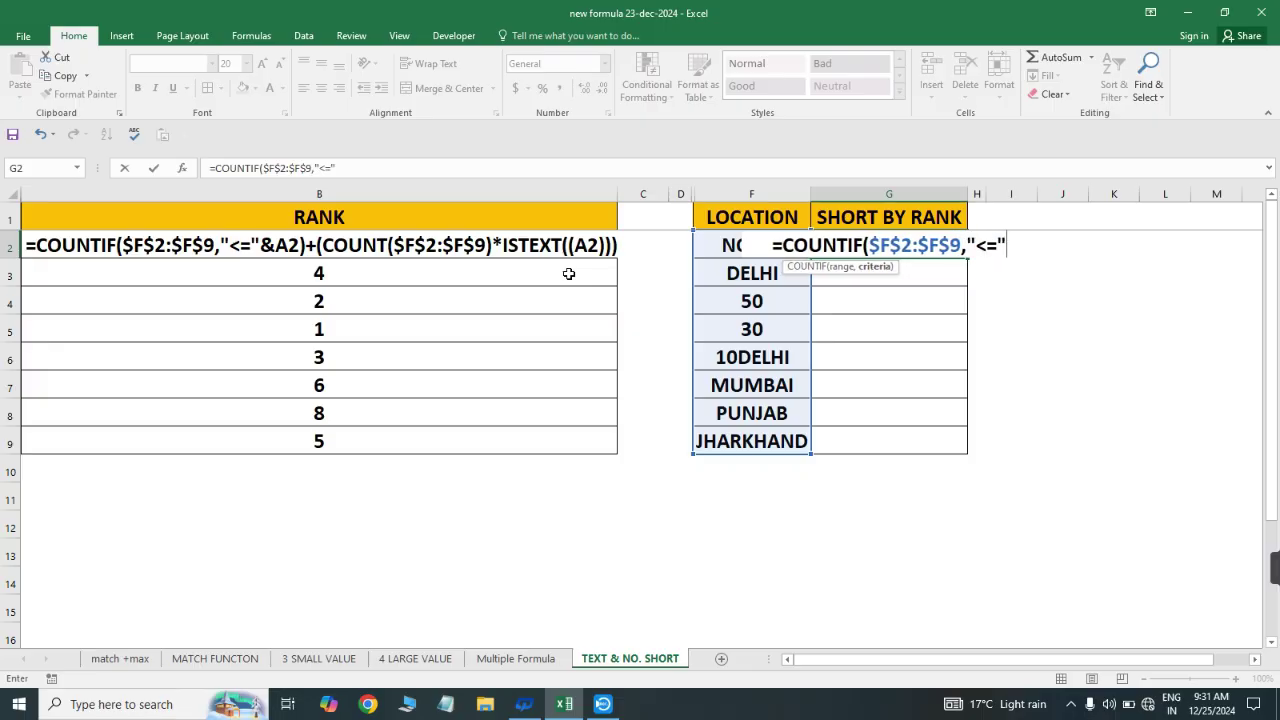
pyautogui.write('&')
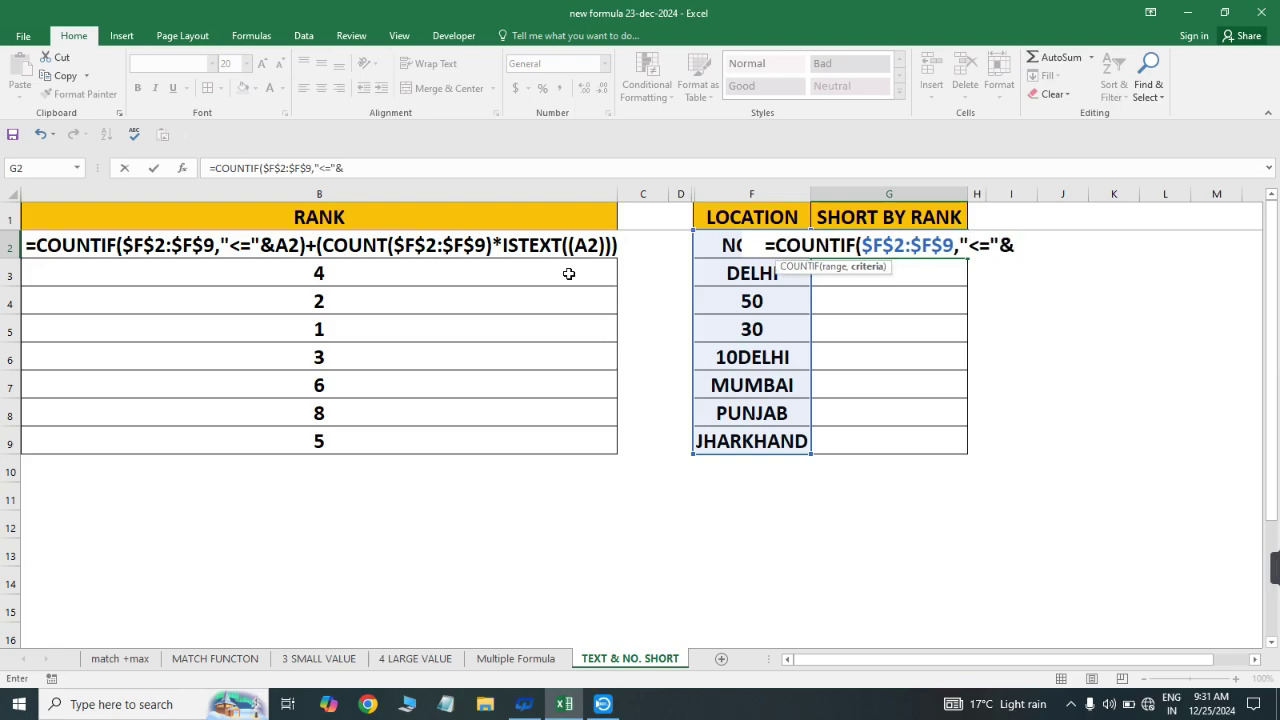
pyautogui.press('Left')
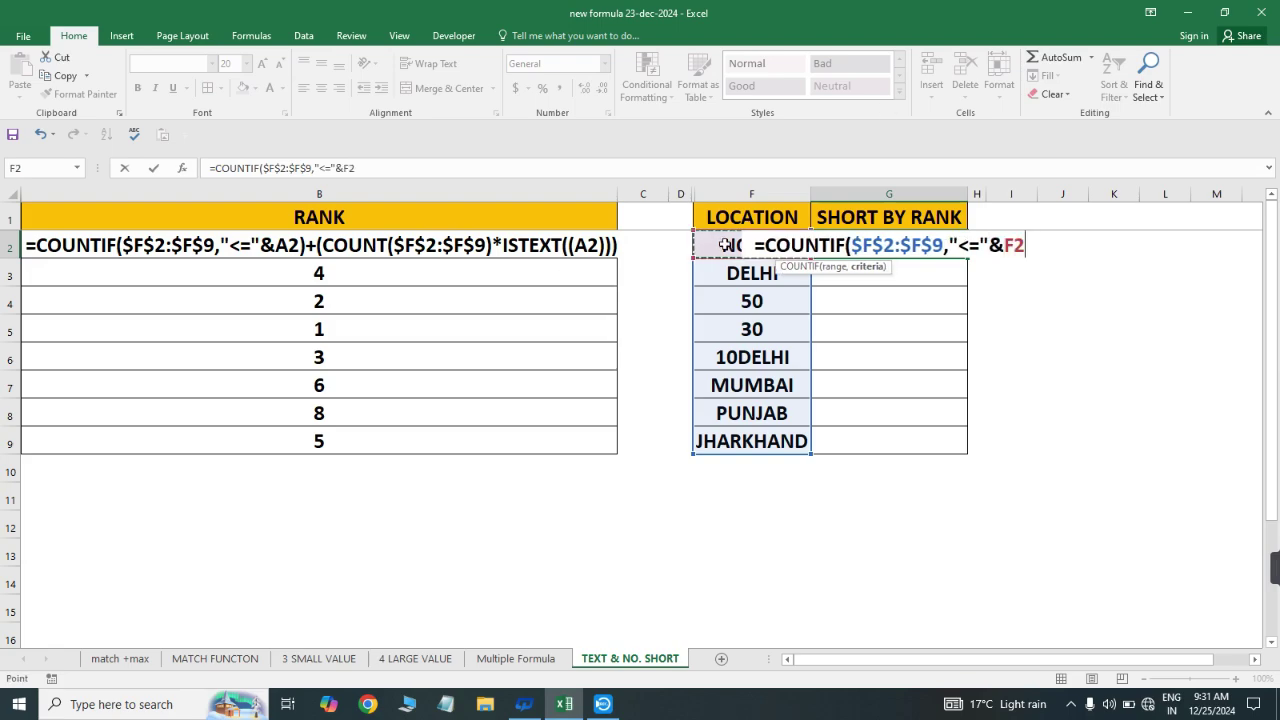
# - Close the COUNTIF, append +(COUNT($F$2:$F$9)*ISTEXT(F2)) and enter the ranking formula in G2
pyautogui.write(')+')
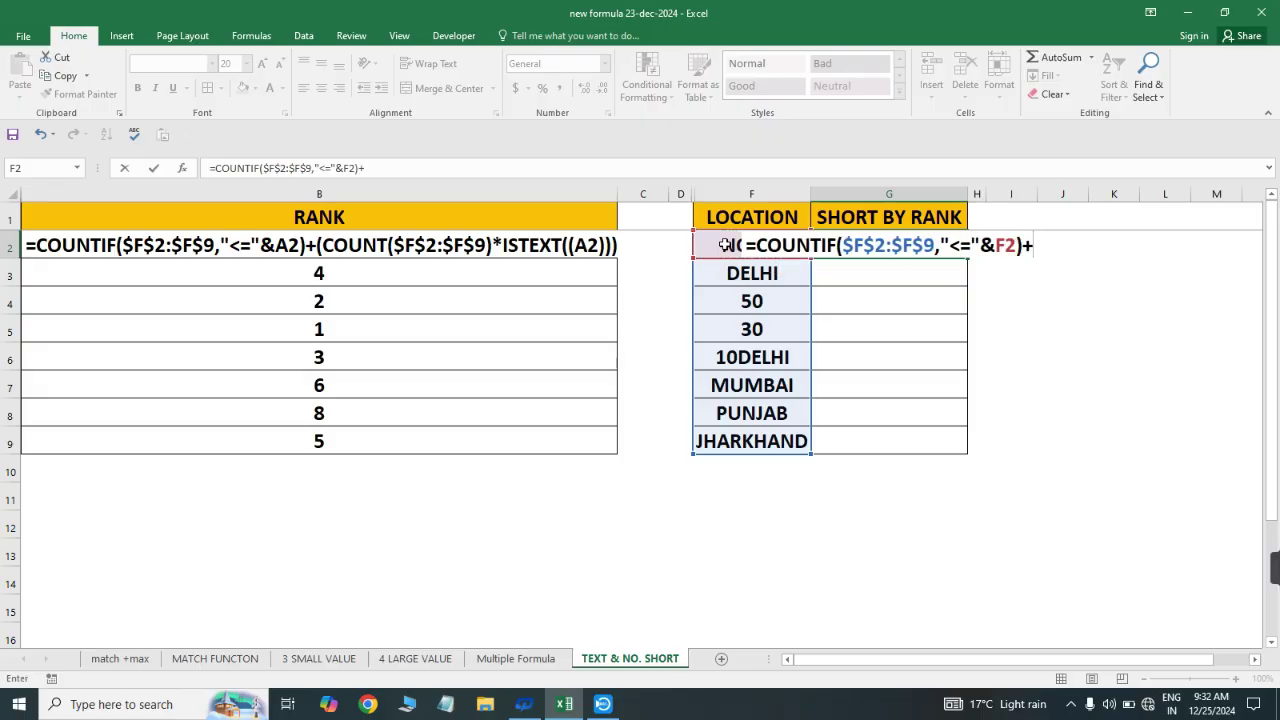
pyautogui.write('(COUN')
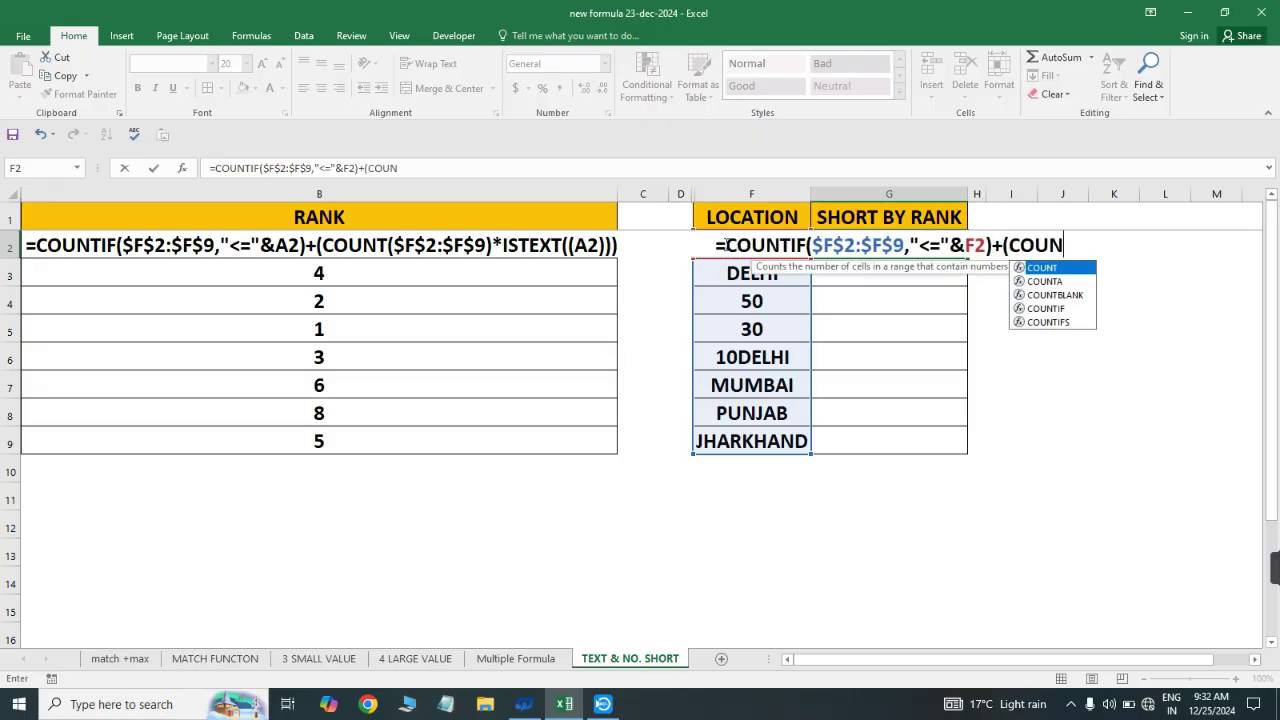
pyautogui.write('T(')
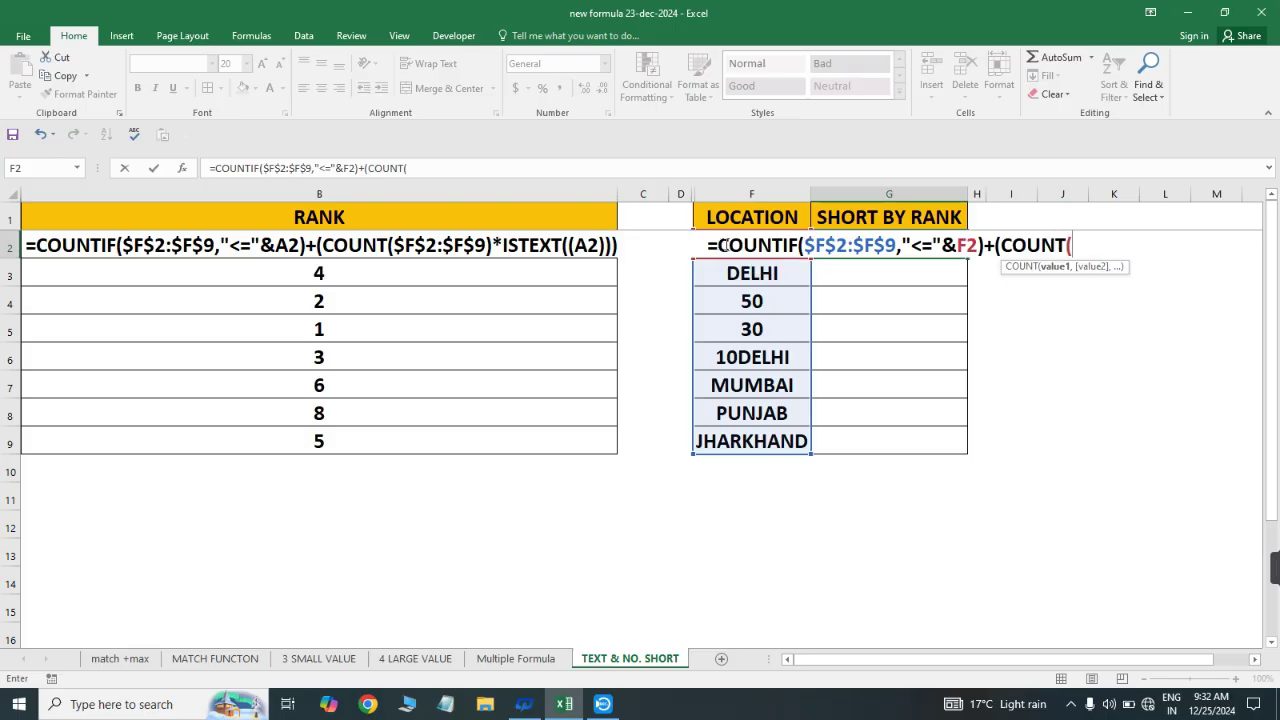
pyautogui.click(726, 244)
pyautogui.hotkey('ctrl', 'shift', 'Down')
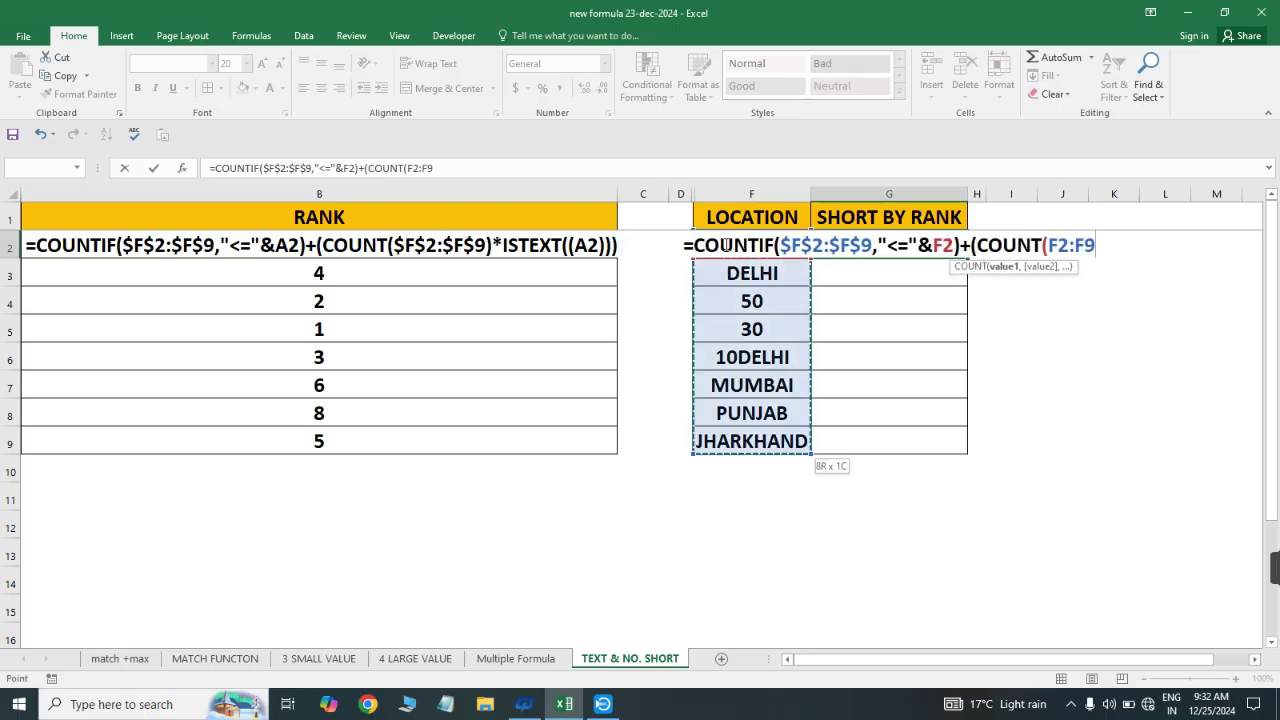
pyautogui.press('F4')
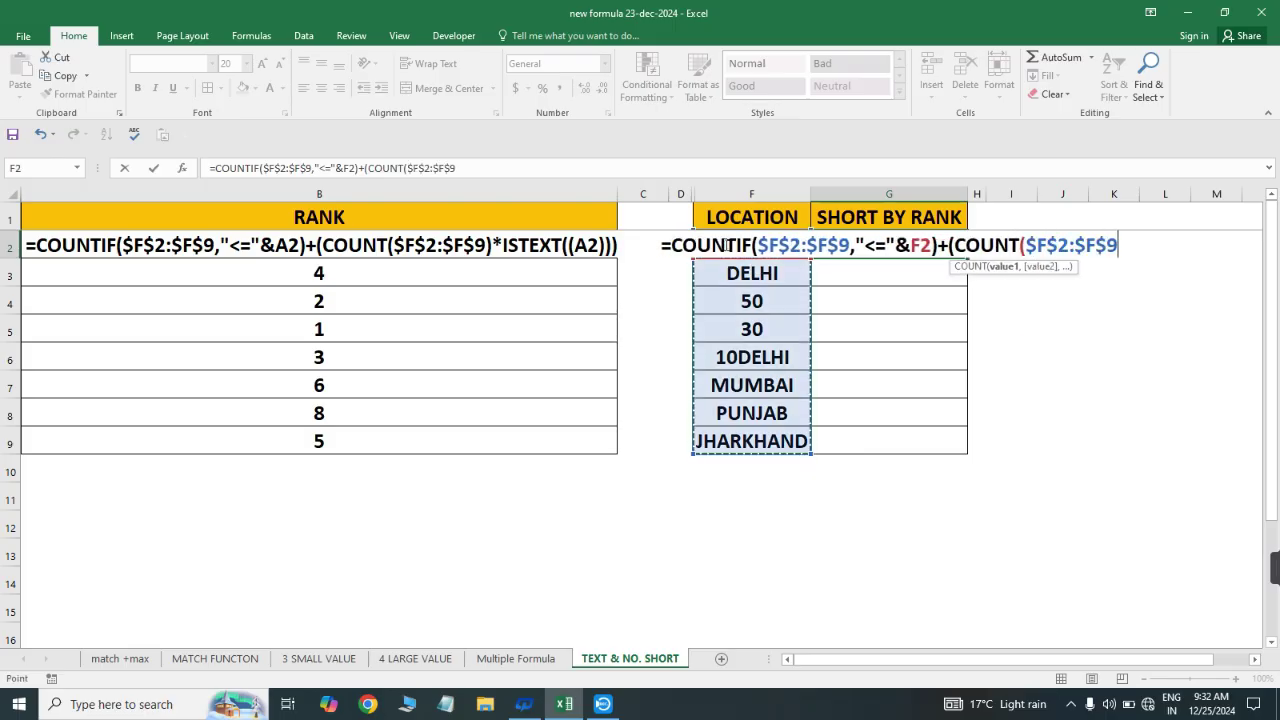
pyautogui.write(')*')
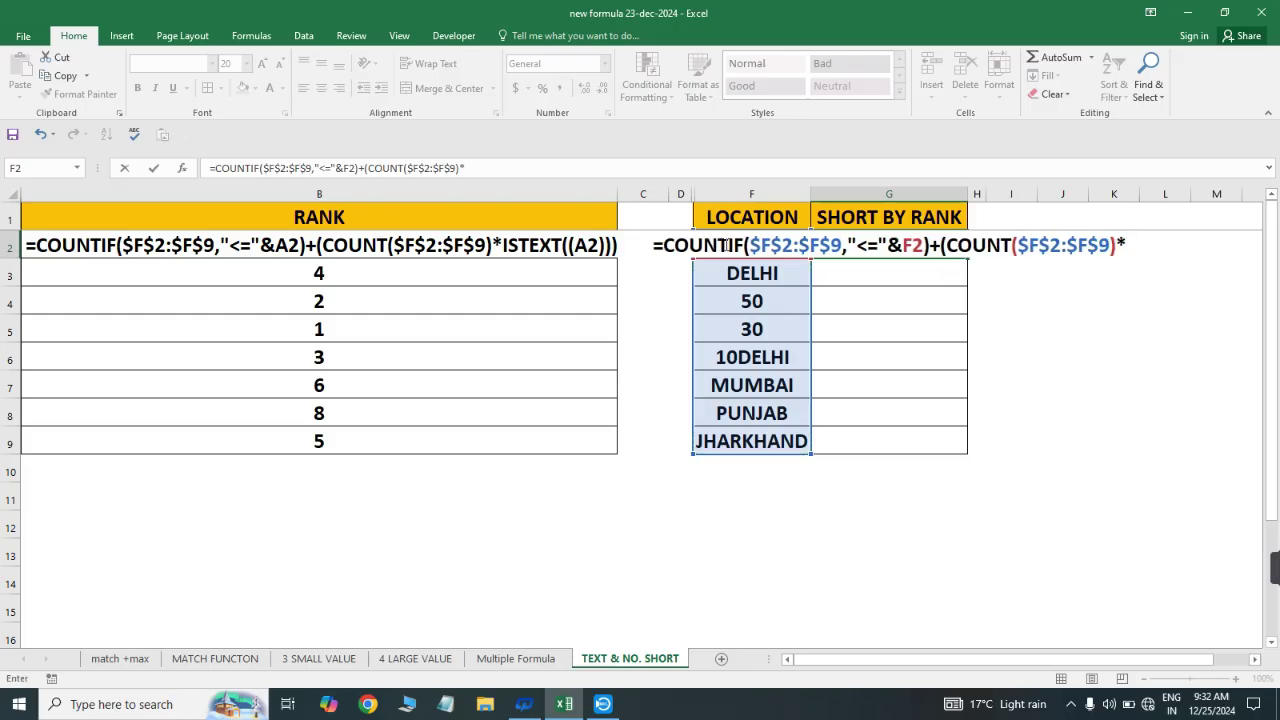
pyautogui.write('ISTEXT(')
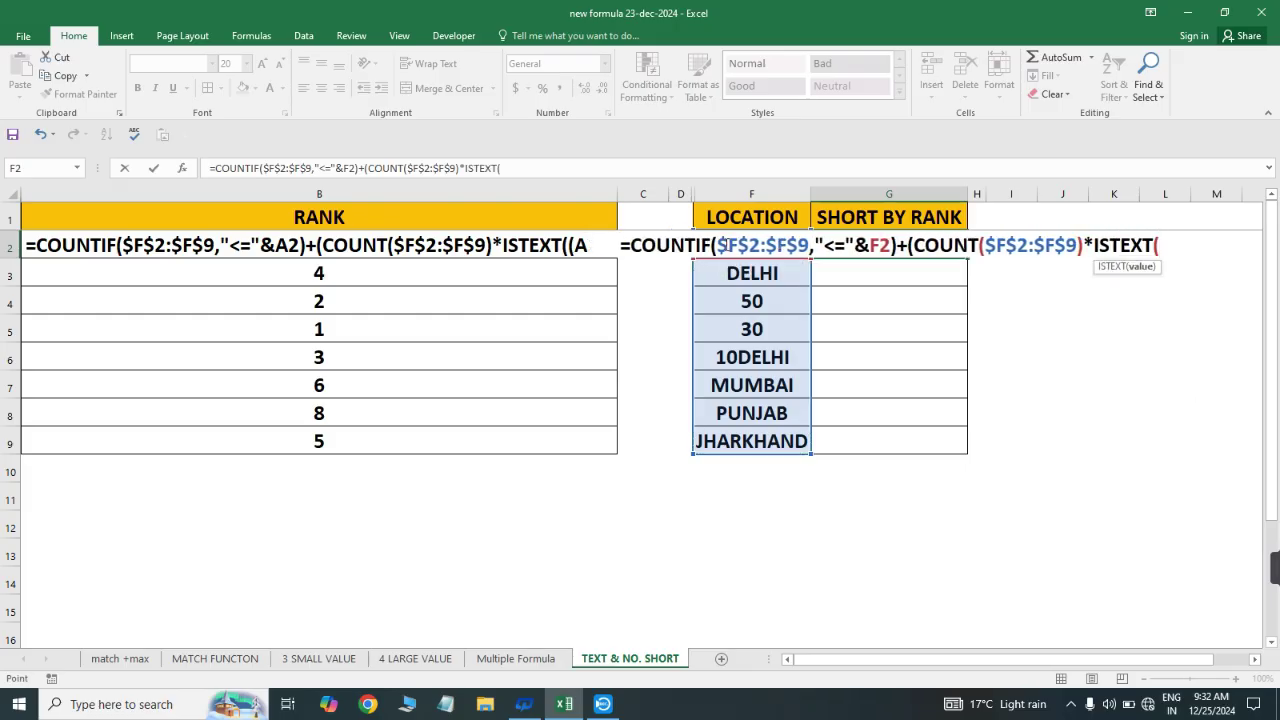
pyautogui.press('Left')
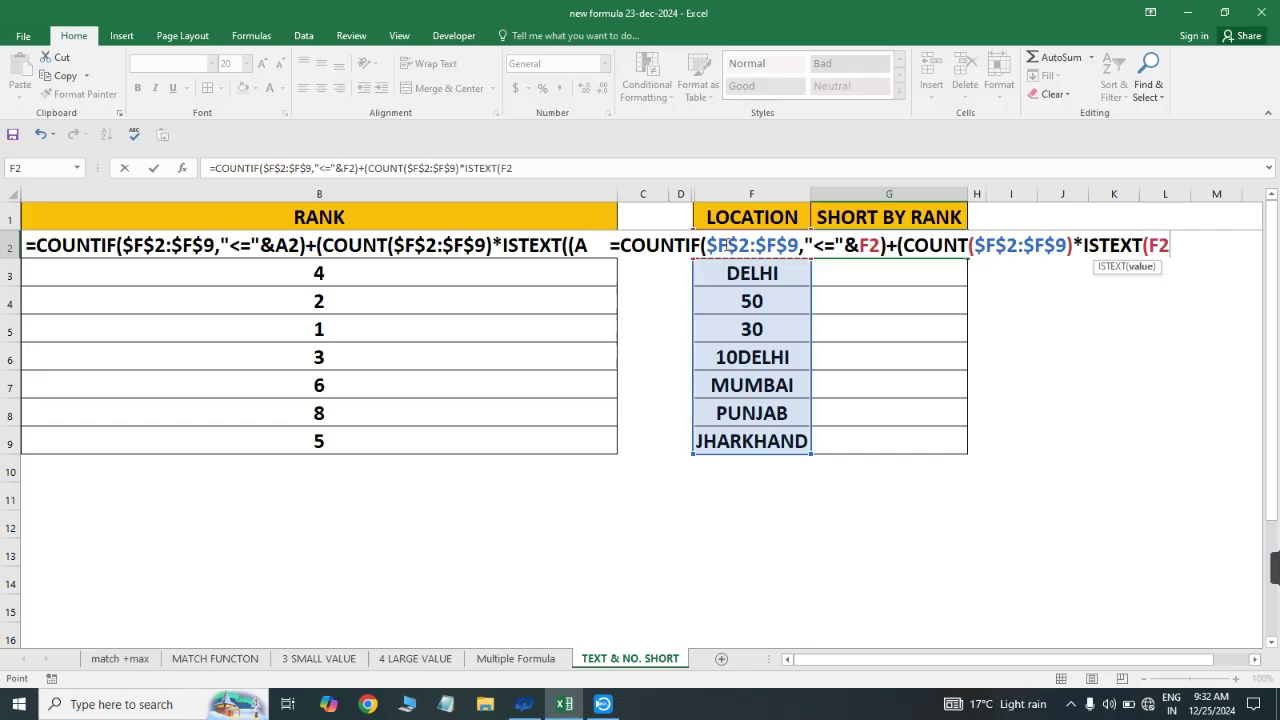
pyautogui.write('))')
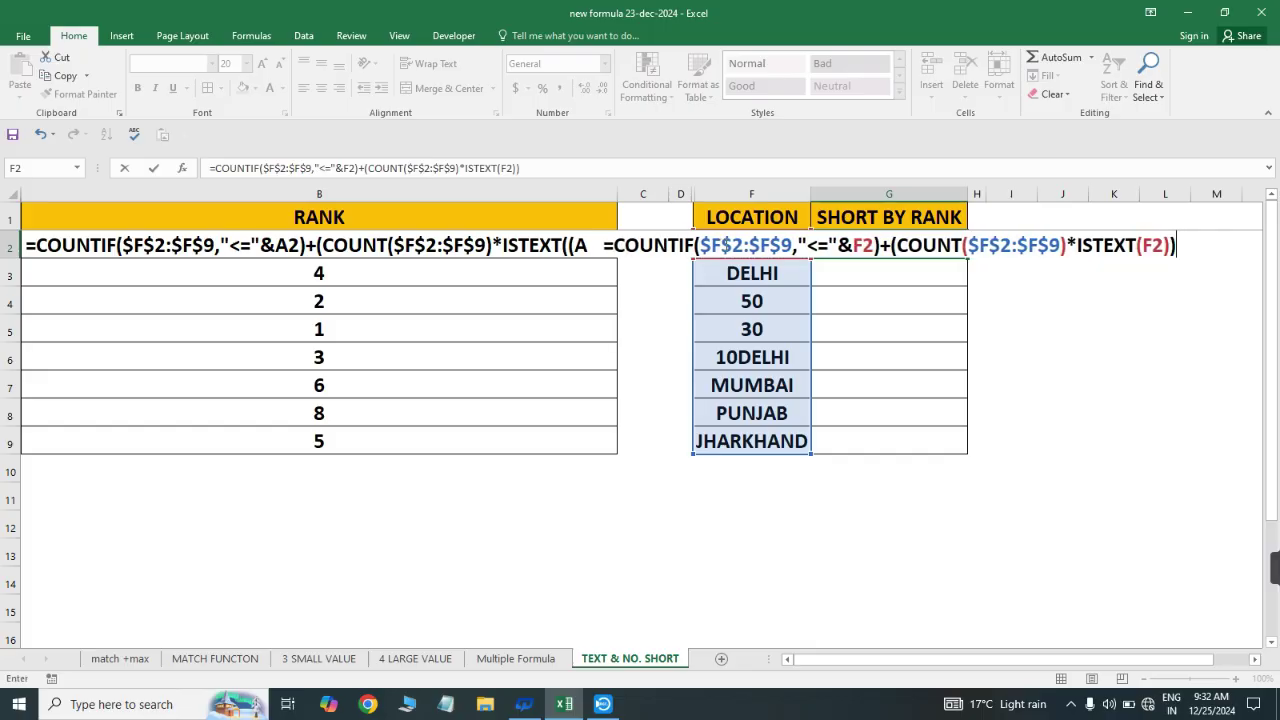
pyautogui.press('Return')
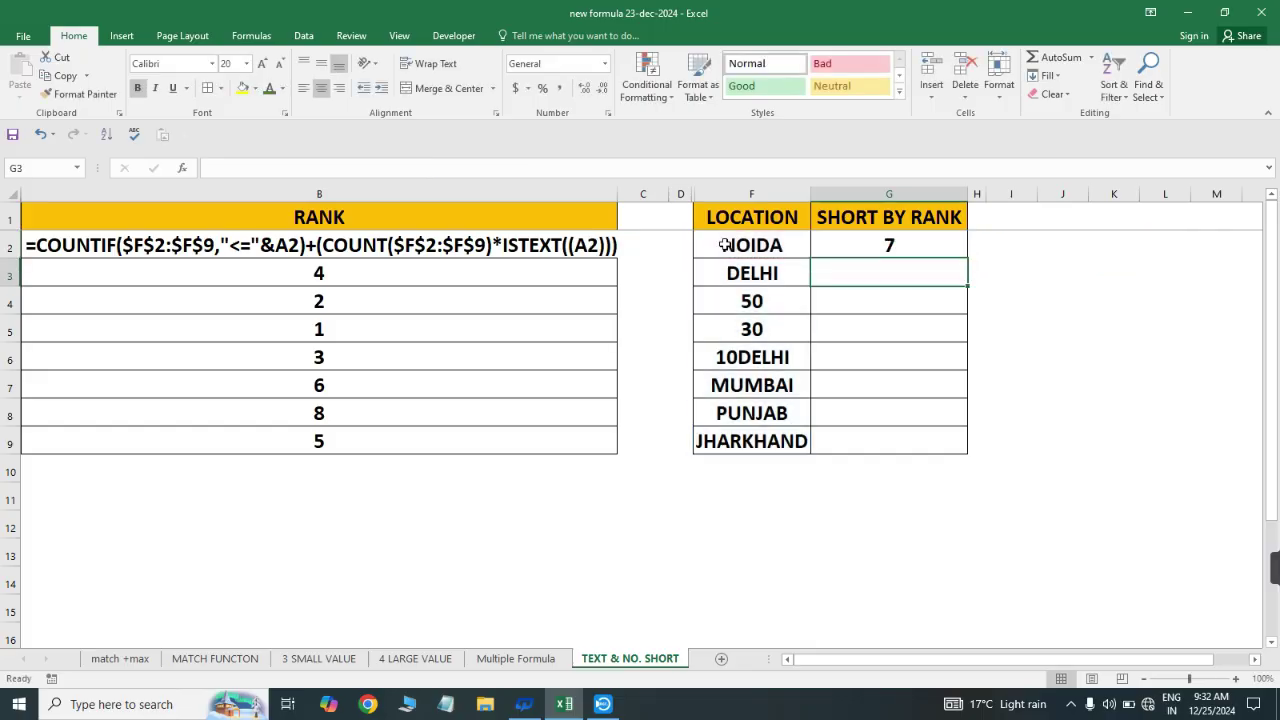
# - Fill the ranking formula from G2 down through G9 in the SHORT BY RANK column
pyautogui.press('Left')
pyautogui.hotkey('ctrl', 'Down')
pyautogui.press('Right')
pyautogui.hotkey('ctrl', 'shift', 'Up')
pyautogui.hotkey('ctrl', 'd')
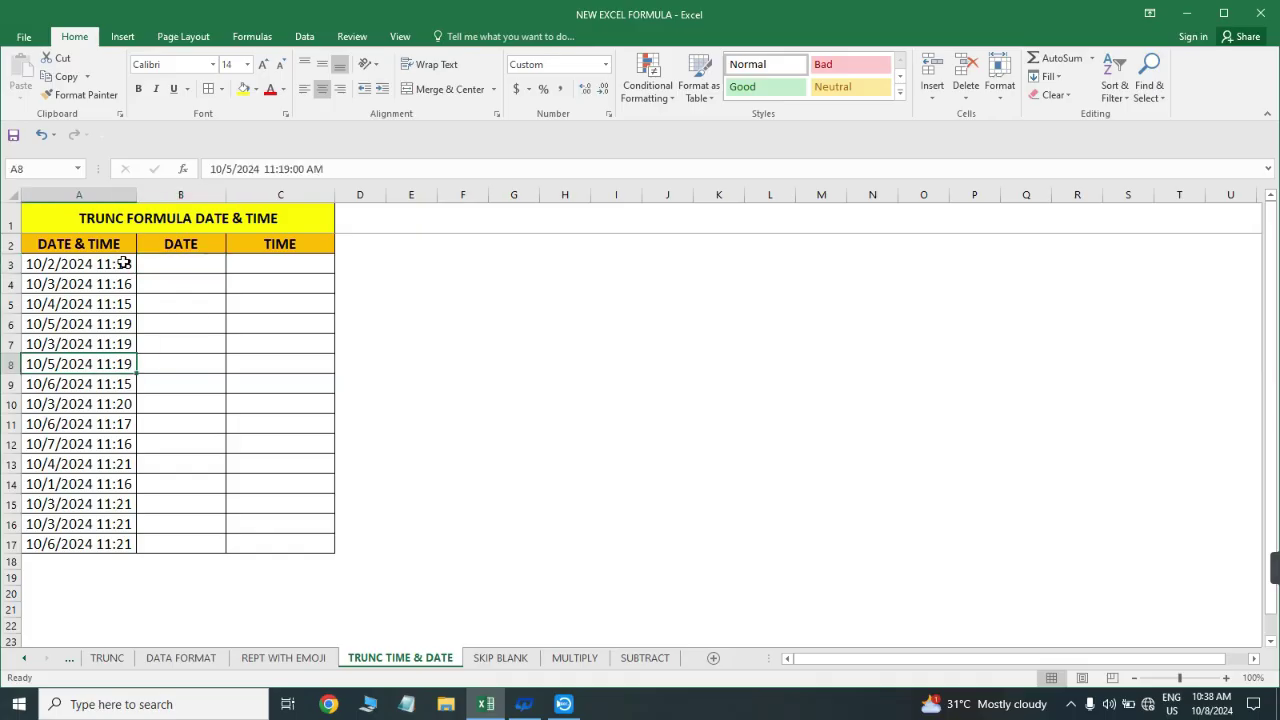
pyautogui.moveTo(126, 262); pyautogui.dragTo(119, 516)
pyautogui.moveTo(88, 266); pyautogui.dragTo(100, 545)
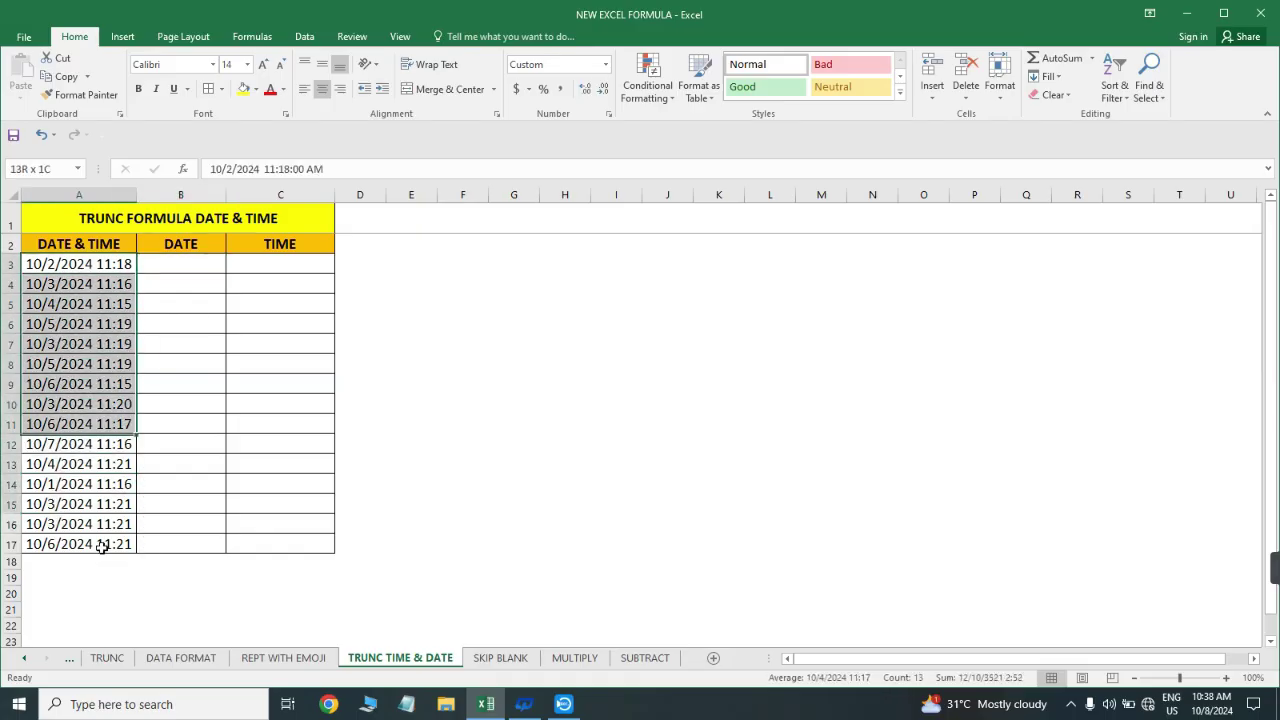
pyautogui.moveTo(166, 263); pyautogui.dragTo(149, 557)
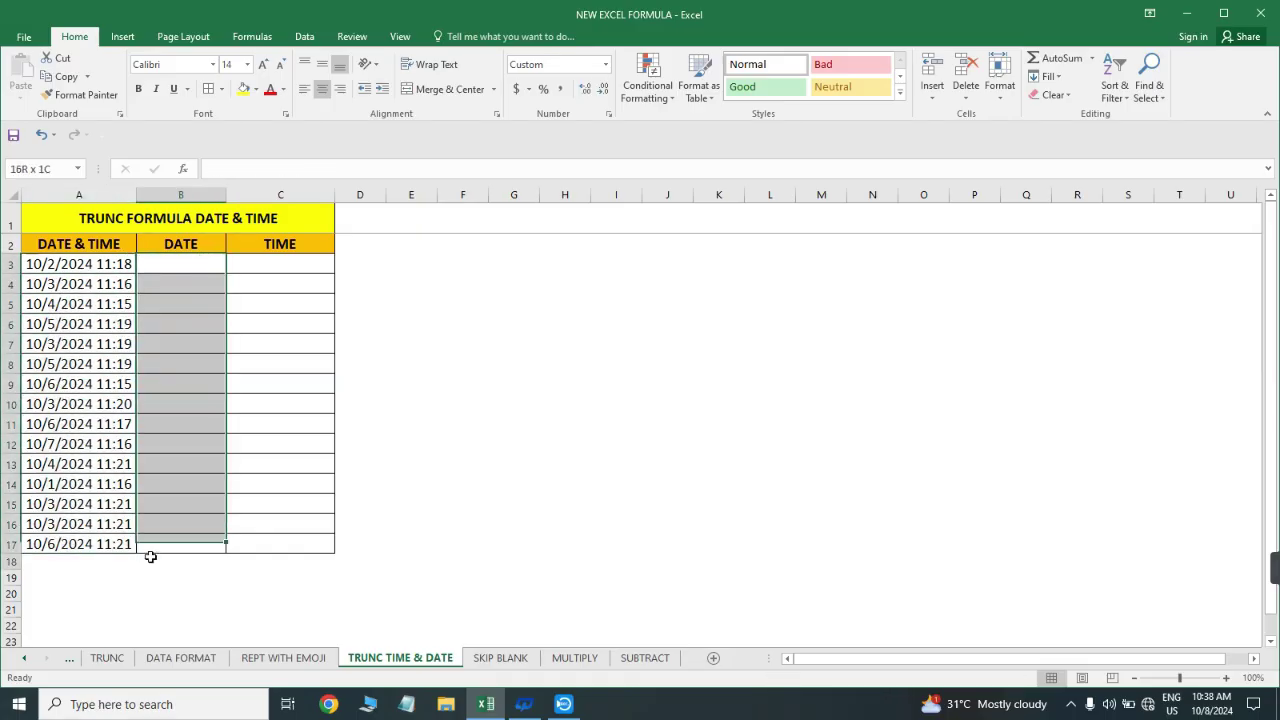
pyautogui.click(258, 264)
pyautogui.moveTo(277, 461); pyautogui.dragTo(277, 574)
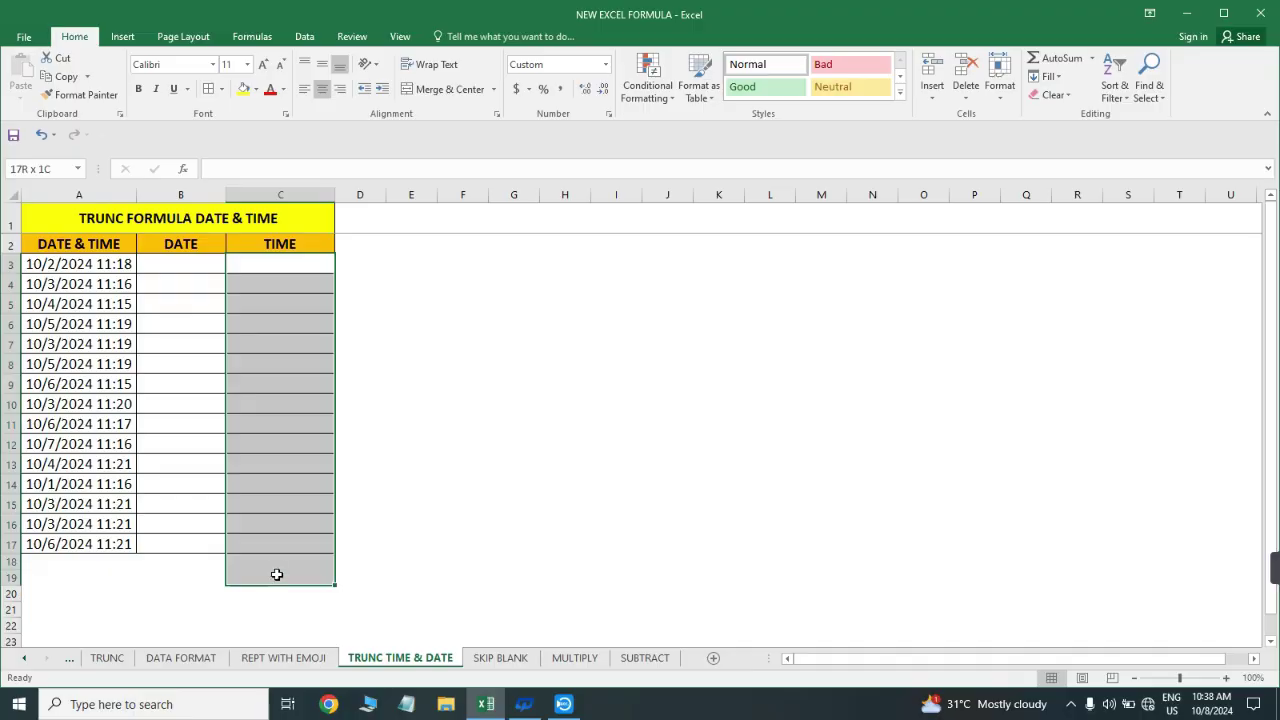
# - Enter =TRUNC(A3) in B3 on the TRUNC TIME & DATE sheet to extract the date
pyautogui.click(186, 263)
pyautogui.write('=')
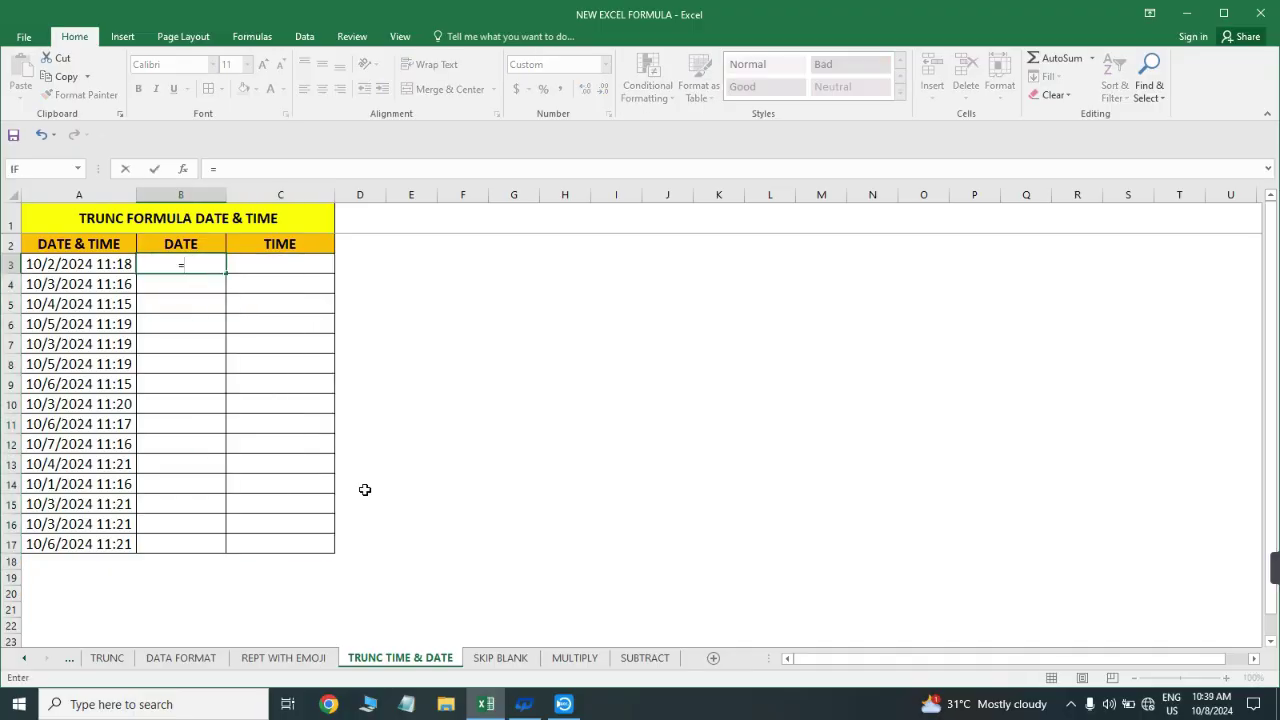
pyautogui.write('TRU')
pyautogui.press('Down')
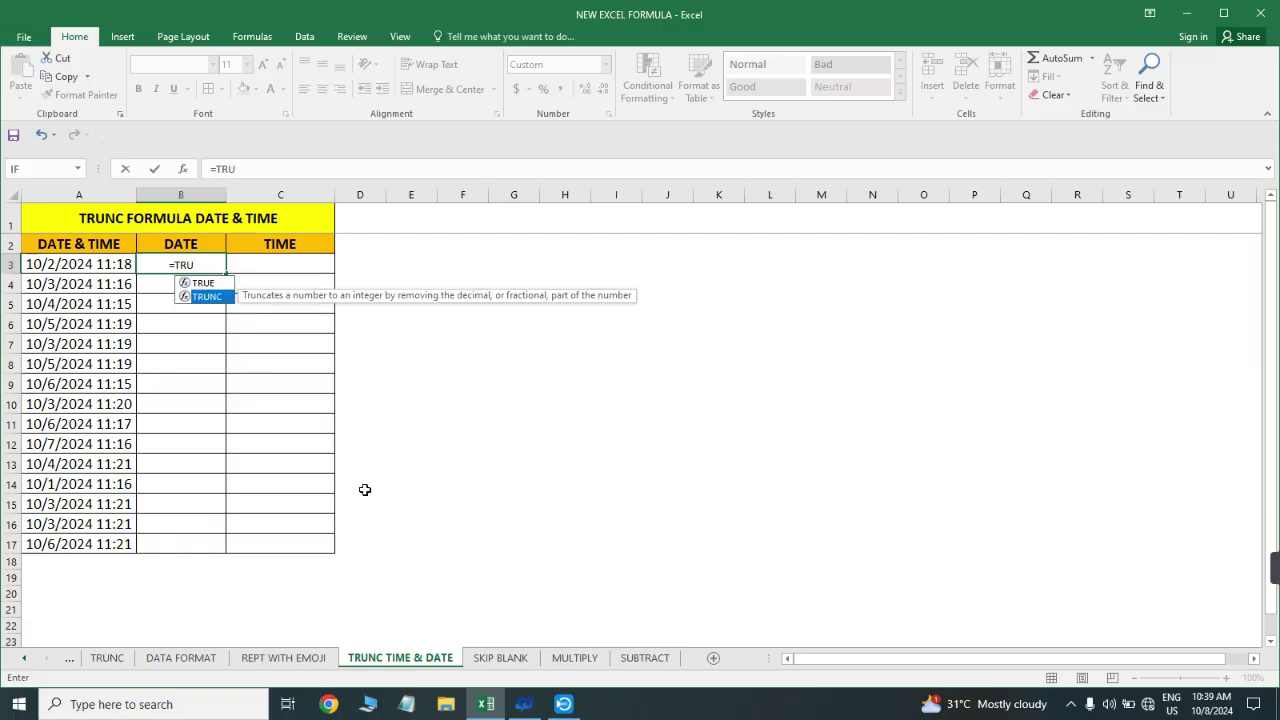
pyautogui.press('Tab')
pyautogui.press('Left')
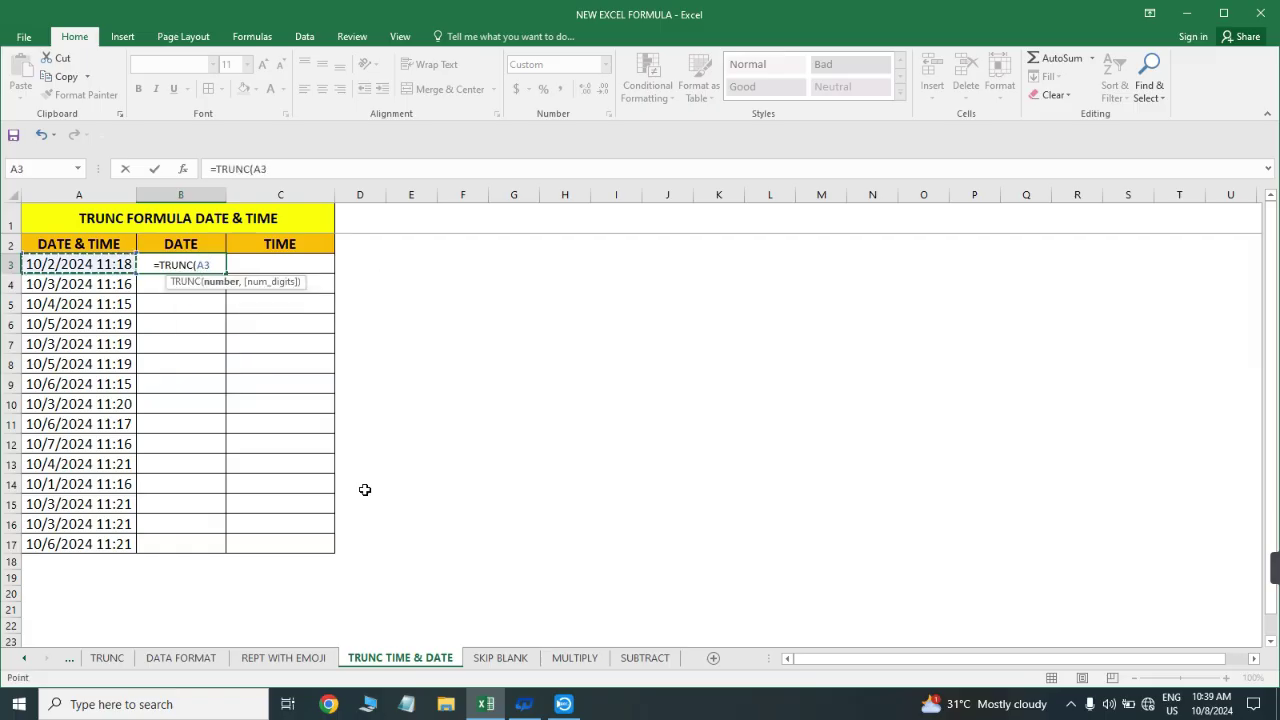
pyautogui.write(')')
pyautogui.press('Return')
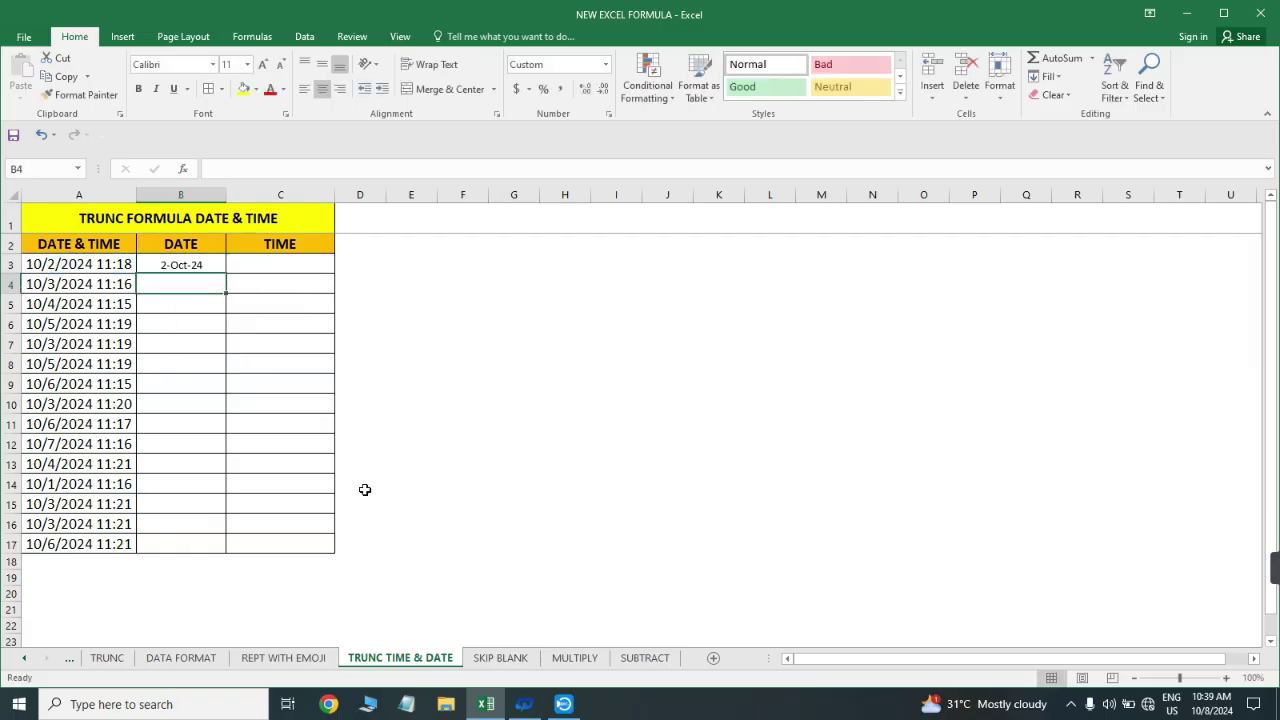
# - Fill the TRUNC formula from B3 down through B17 in the DATE column
pyautogui.press('Left')
pyautogui.hotkey('ctrl', 'Down')
pyautogui.press('Right')
pyautogui.hotkey('ctrl', 'shift', 'Up')
pyautogui.hotkey('ctrl', 'd')
pyautogui.hotkey('ctrl', 'Up')
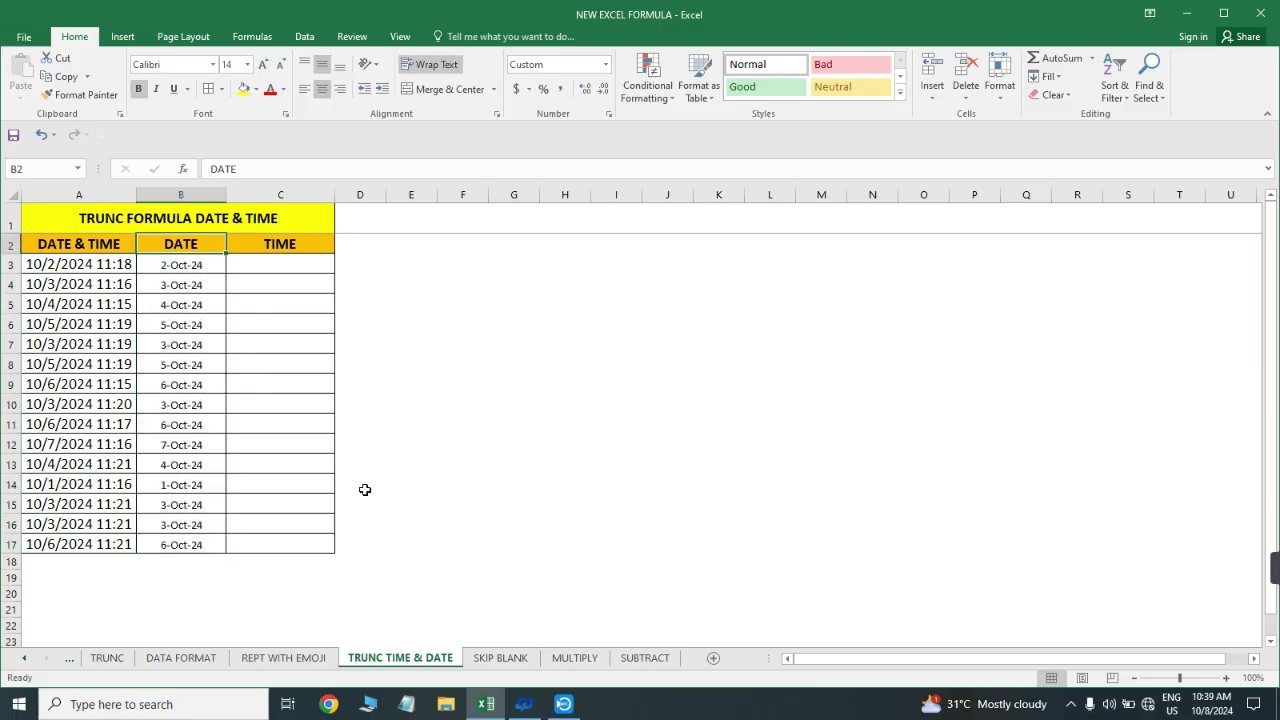
# - Examine the filled TRUNC formulas in the first rows of the DATE column
pyautogui.press('Down')
pyautogui.press('Down')
pyautogui.press('Down')
pyautogui.press('Down')
pyautogui.press('Up')
pyautogui.press('Up')
pyautogui.press('Up')
pyautogui.press('Up')
pyautogui.press('Up')
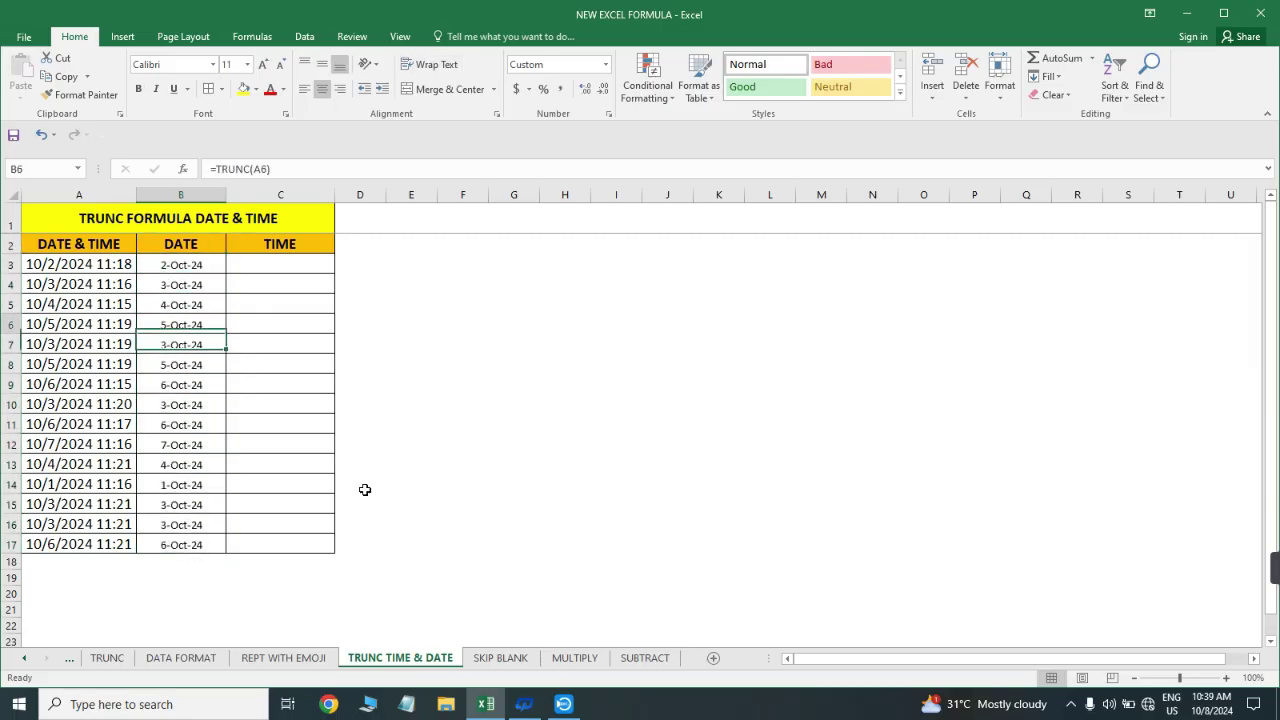
# - Enter =A3-TRUNC(A3) in C3 to extract the time from the date-time value
pyautogui.press('Right')
pyautogui.press('Down')
pyautogui.write('=')
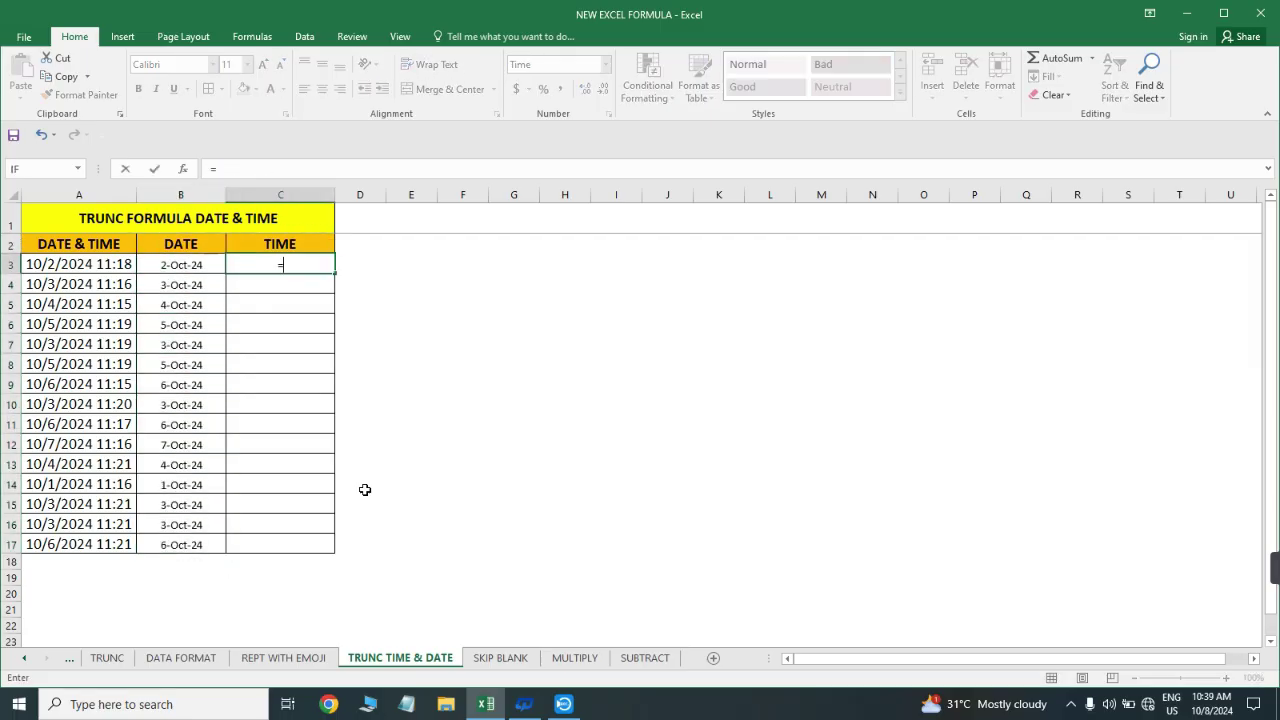
pyautogui.press('Left')
pyautogui.press('Left')
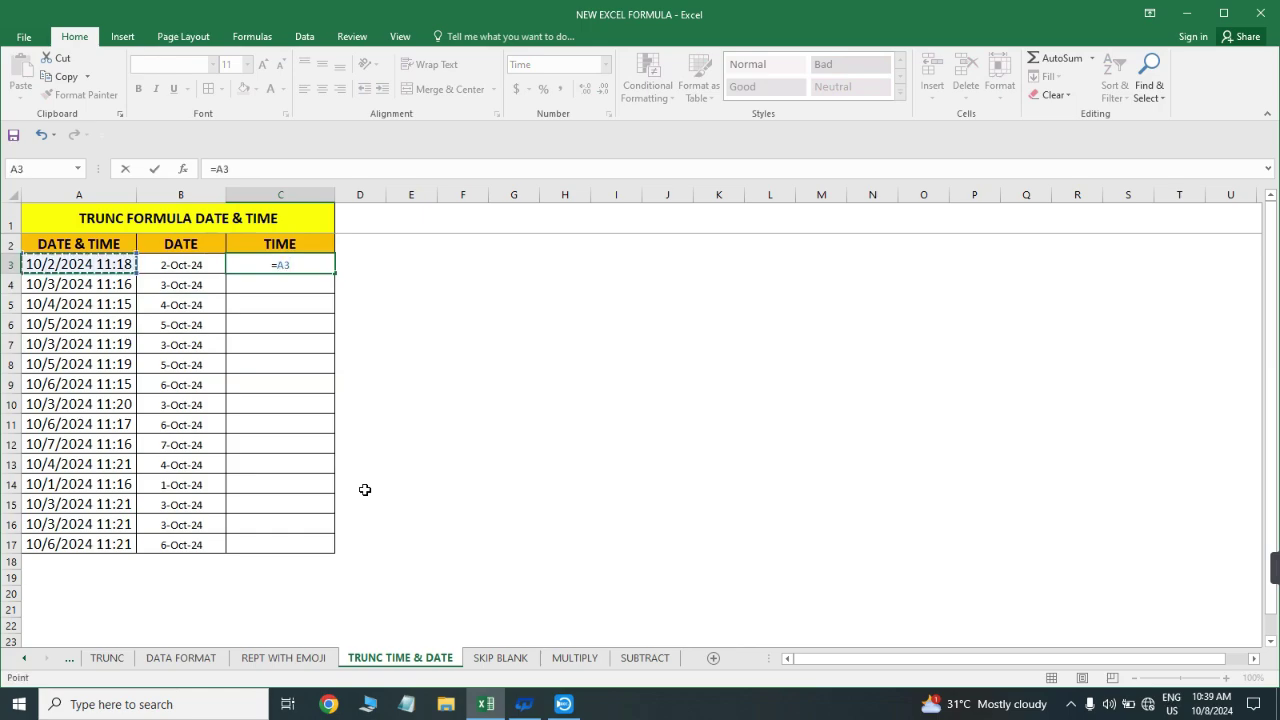
pyautogui.write('-TRU')
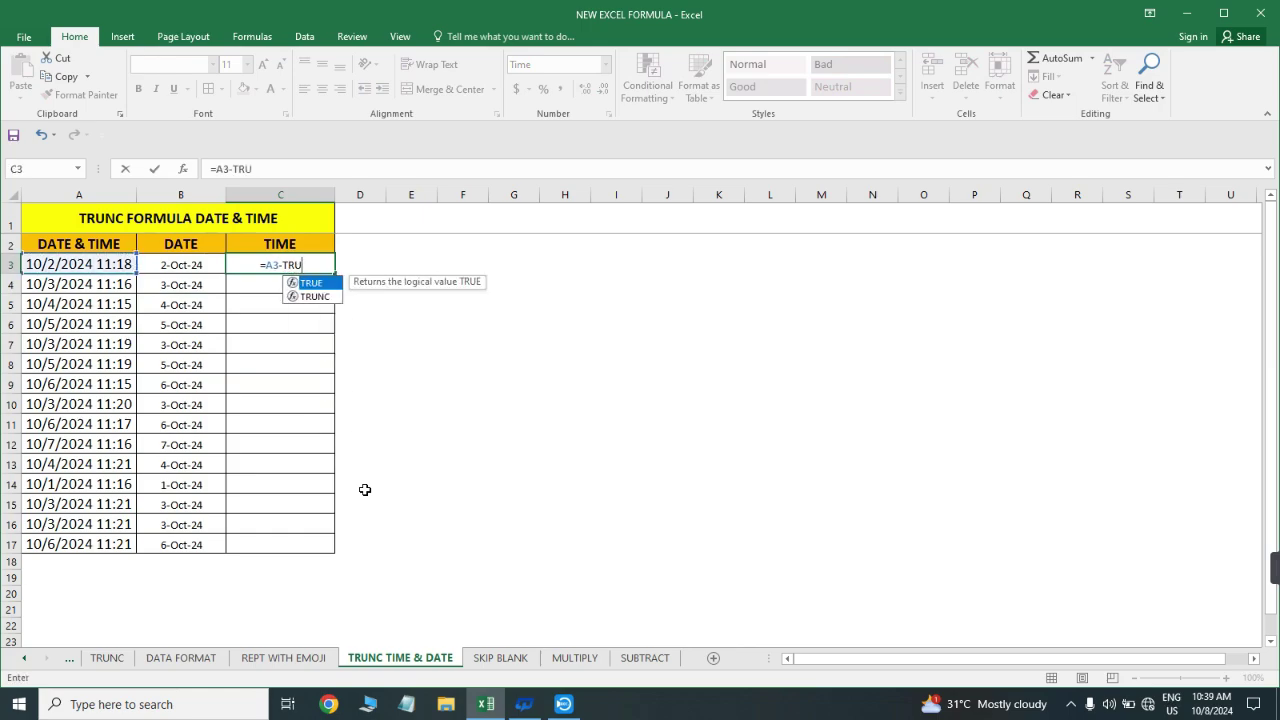
pyautogui.press('Down')
pyautogui.press('Tab')
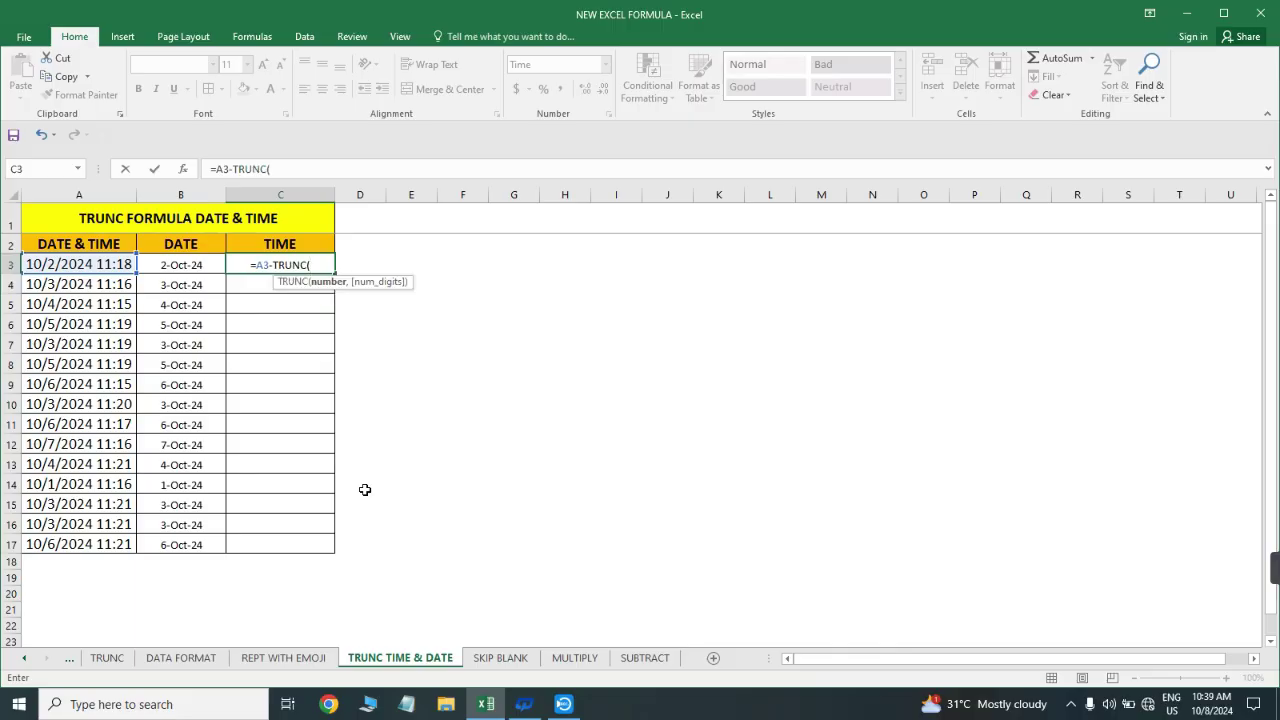
pyautogui.press('Left')
pyautogui.press('Left')
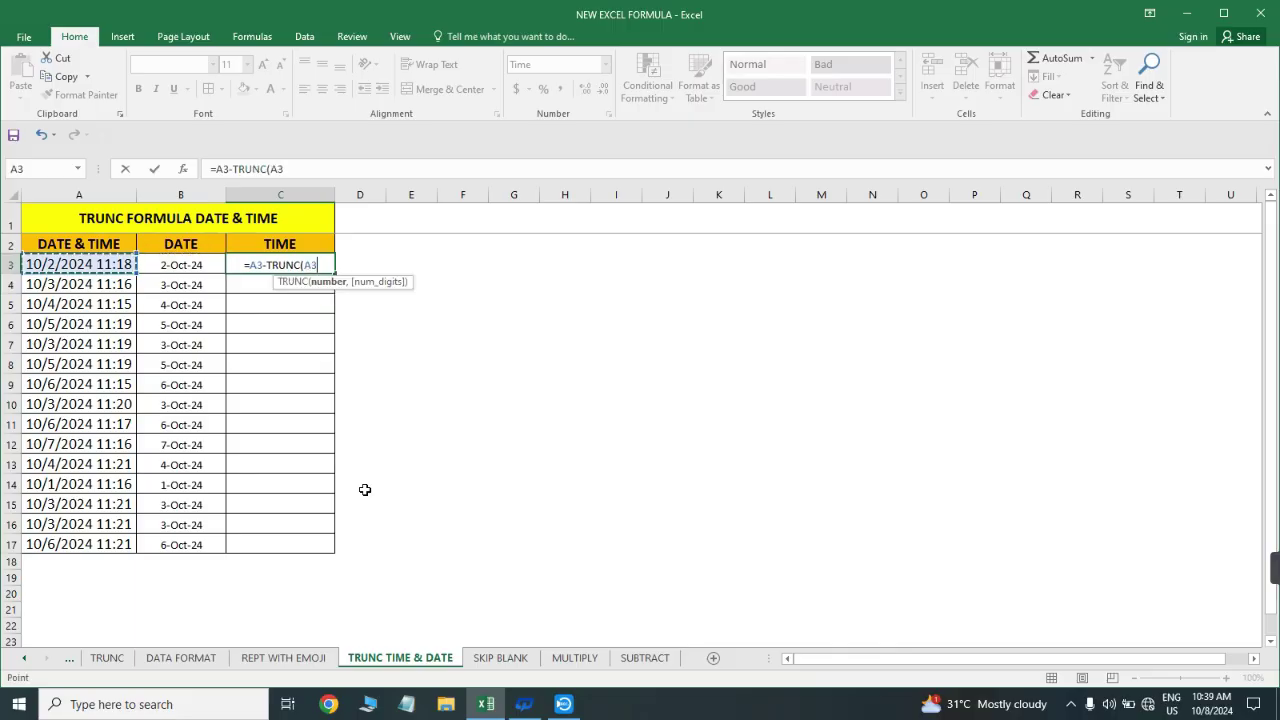
pyautogui.write(')')
pyautogui.press('Return')
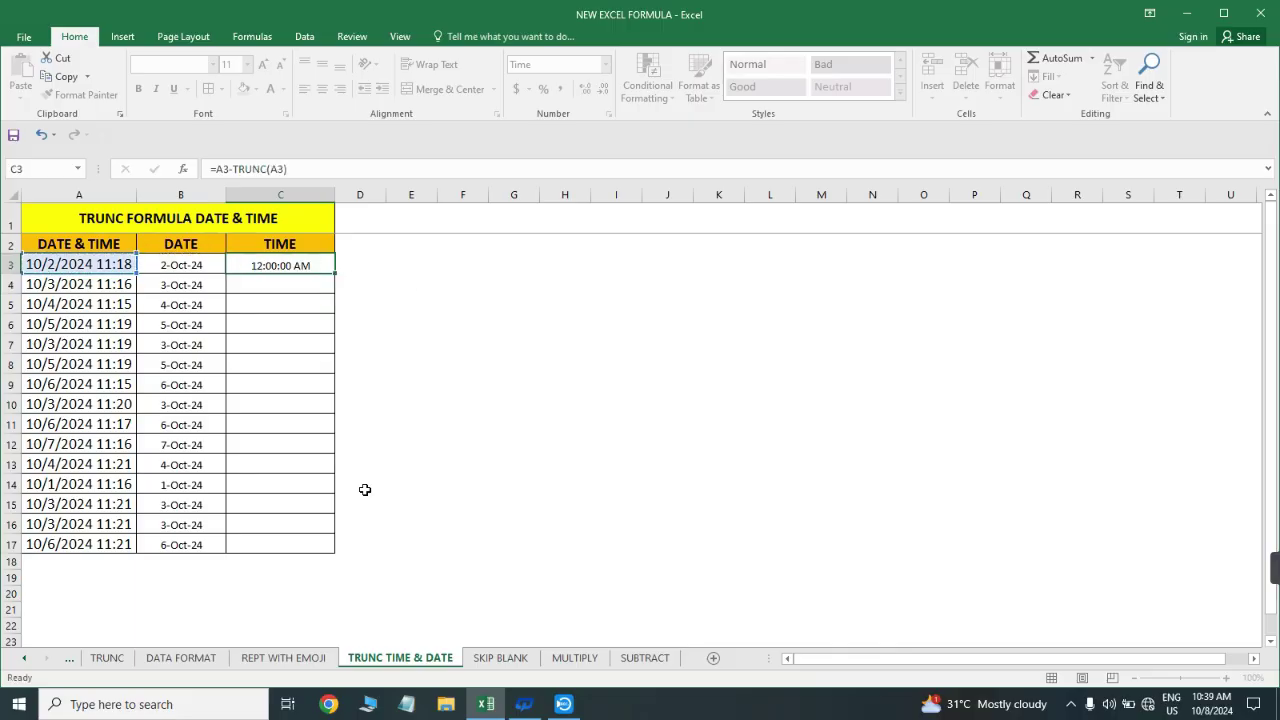
# - Fill the time formula from C3 down through C17 in the TIME column
pyautogui.press('Left')
pyautogui.hotkey('ctrl', 'Down')
pyautogui.press('Right')
pyautogui.hotkey('ctrl', 'shift', 'Up')
pyautogui.hotkey('ctrl', 'd')
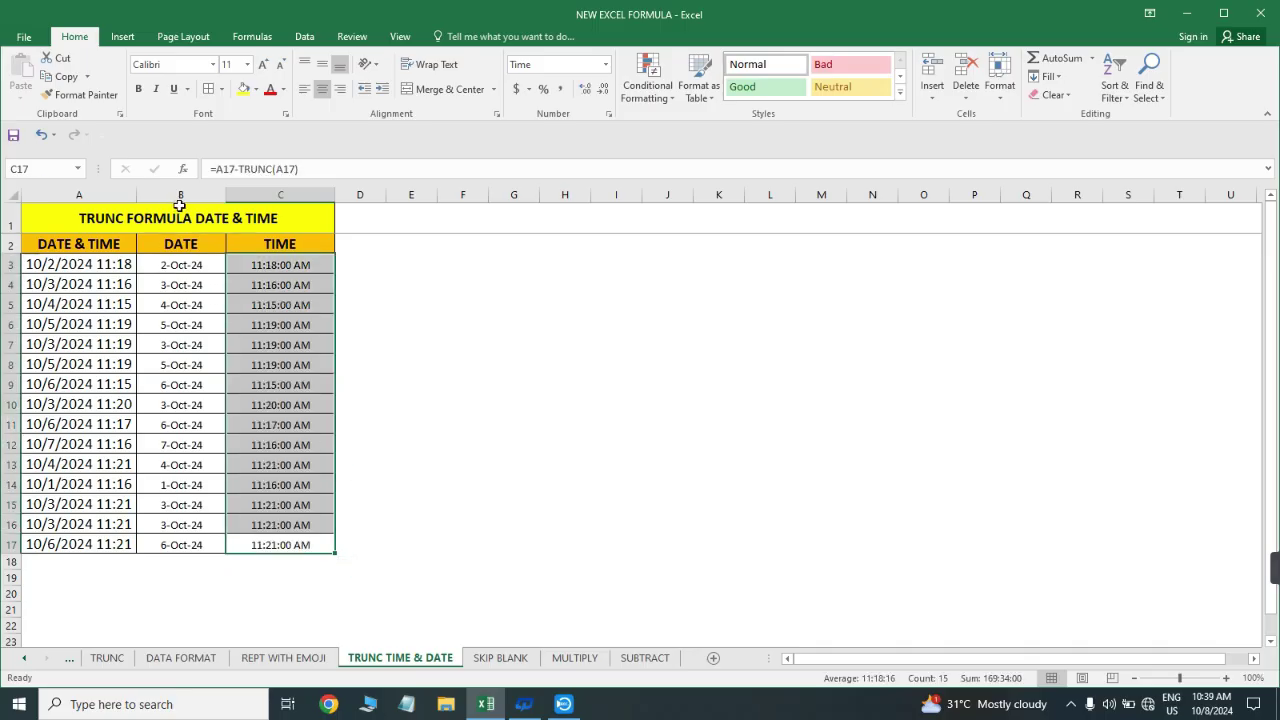
pyautogui.moveTo(183, 199); pyautogui.dragTo(313, 245)
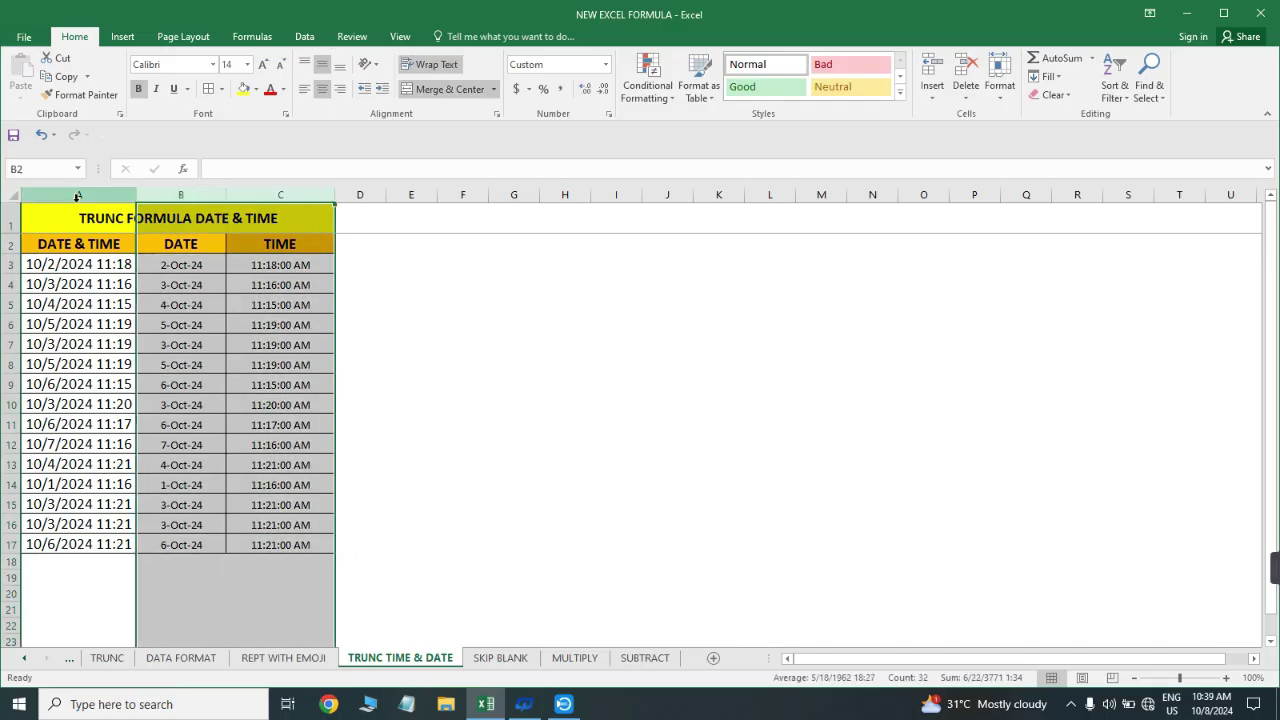
pyautogui.moveTo(77, 192); pyautogui.dragTo(330, 200)
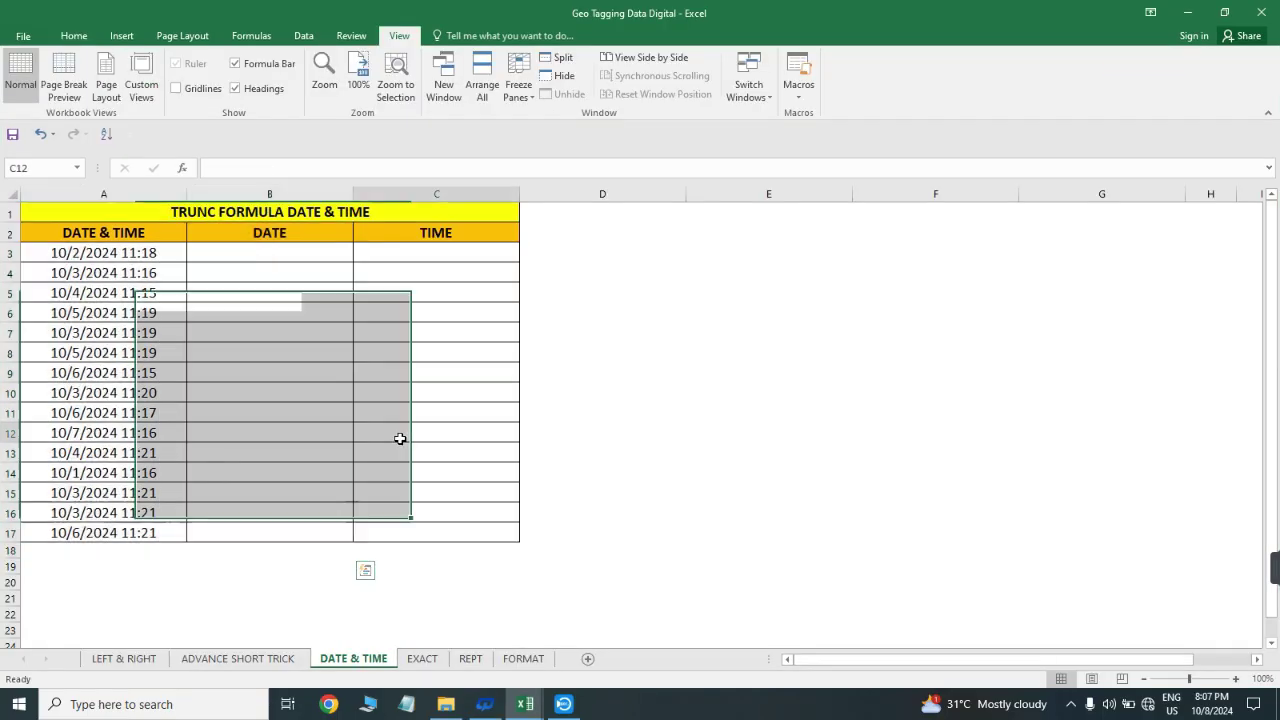
# - Examine the DATE & TIME, DATE and TIME columns on the DATE & TIME sheet of the Geo Tagging Data Digital workbook
pyautogui.click(400, 437)
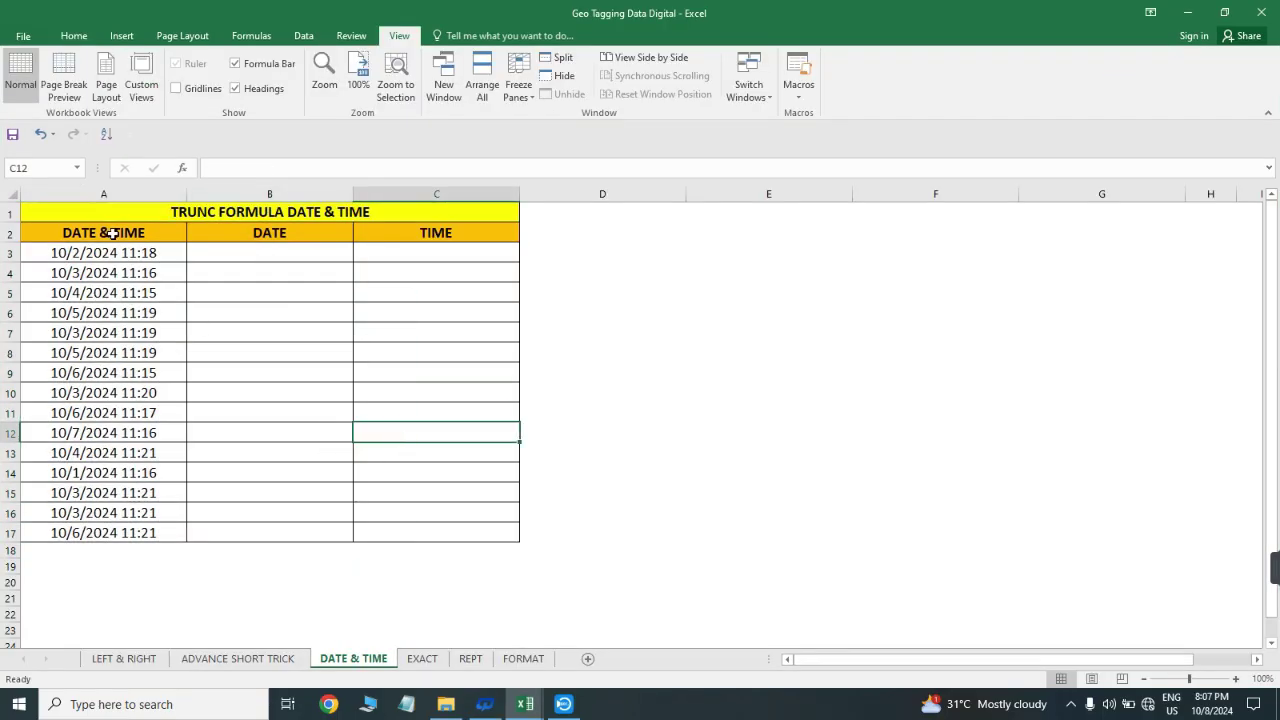
pyautogui.moveTo(110, 233); pyautogui.dragTo(129, 586)
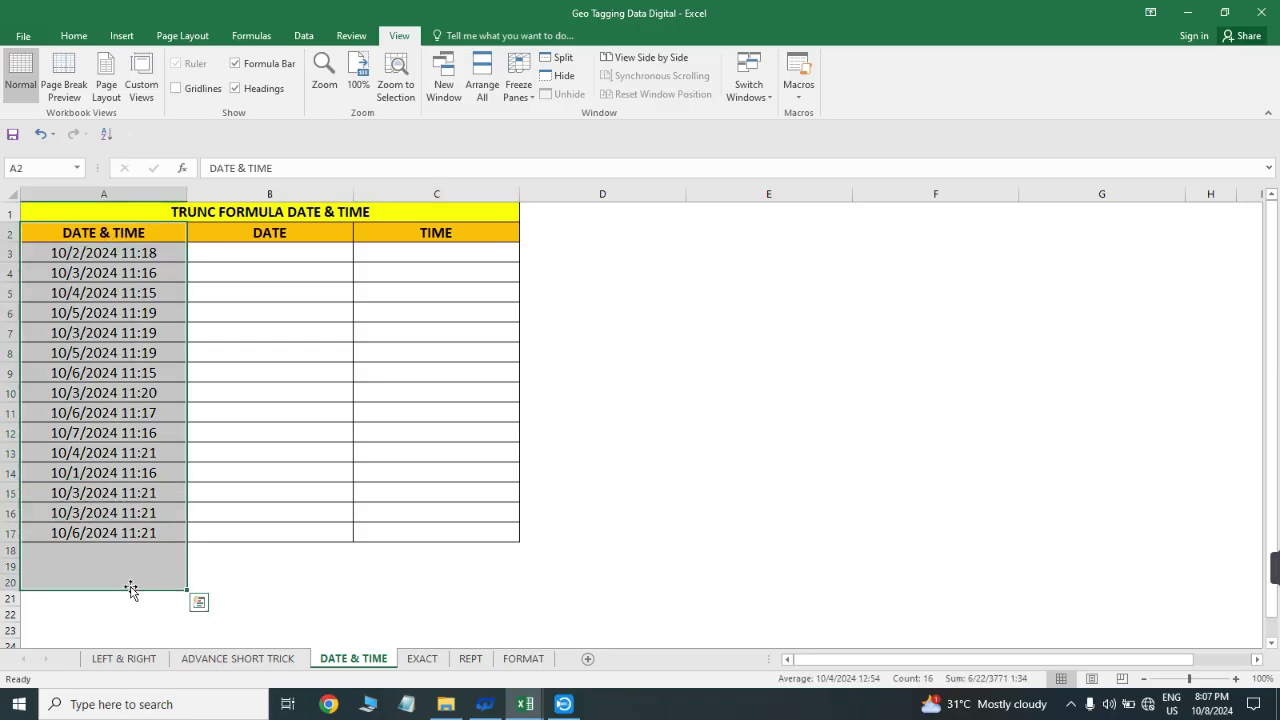
pyautogui.moveTo(77, 240); pyautogui.dragTo(169, 513)
pyautogui.moveTo(269, 250); pyautogui.dragTo(263, 577)
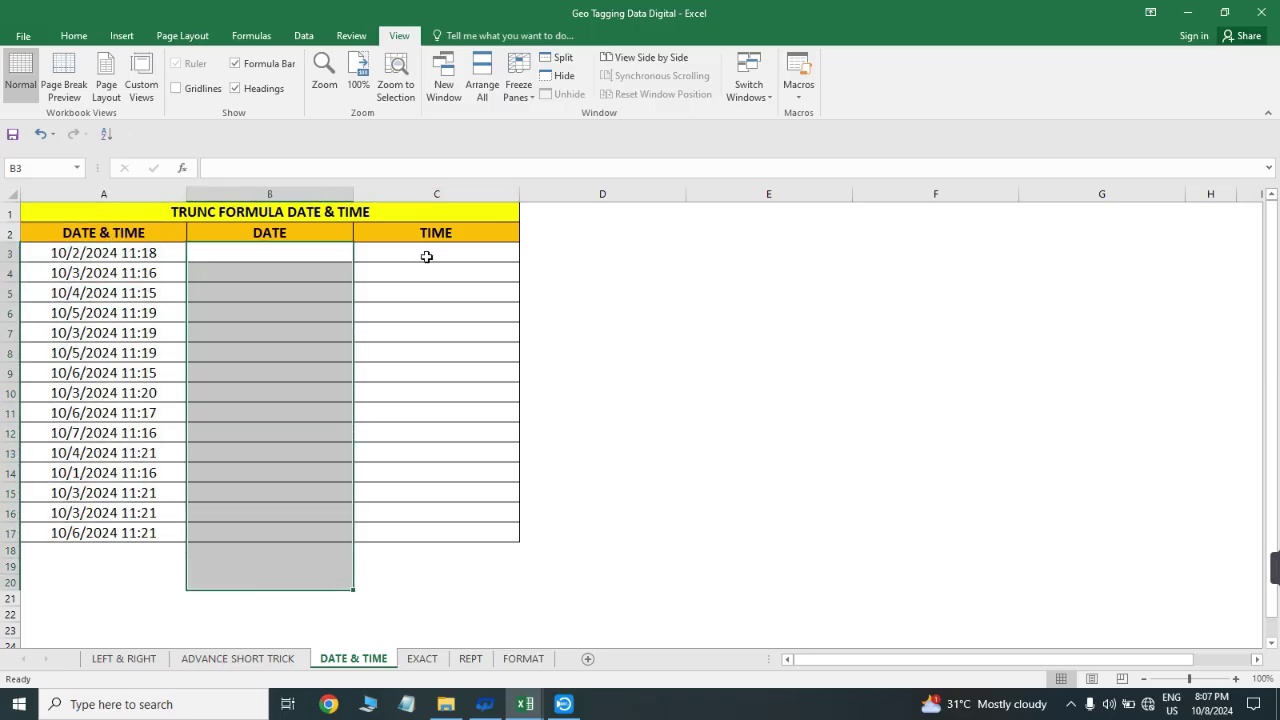
pyautogui.moveTo(426, 257); pyautogui.dragTo(437, 565)
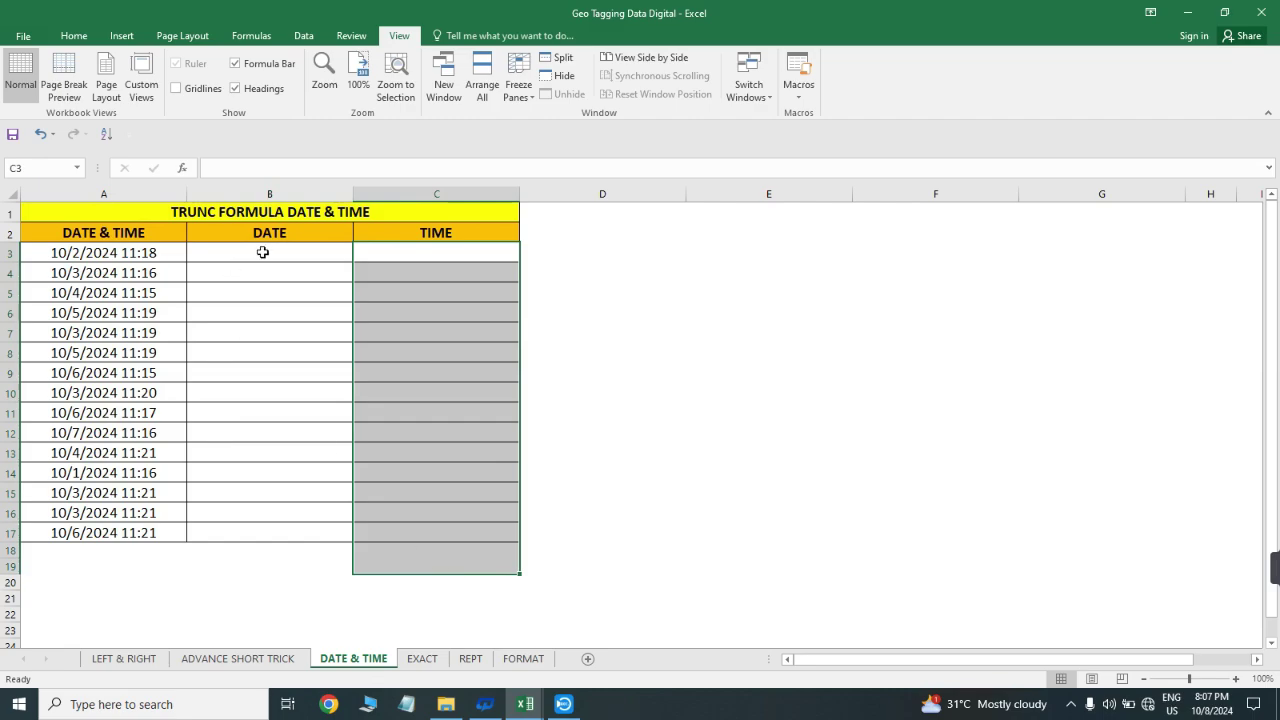
pyautogui.moveTo(263, 251); pyautogui.dragTo(251, 640)
pyautogui.click(242, 325)
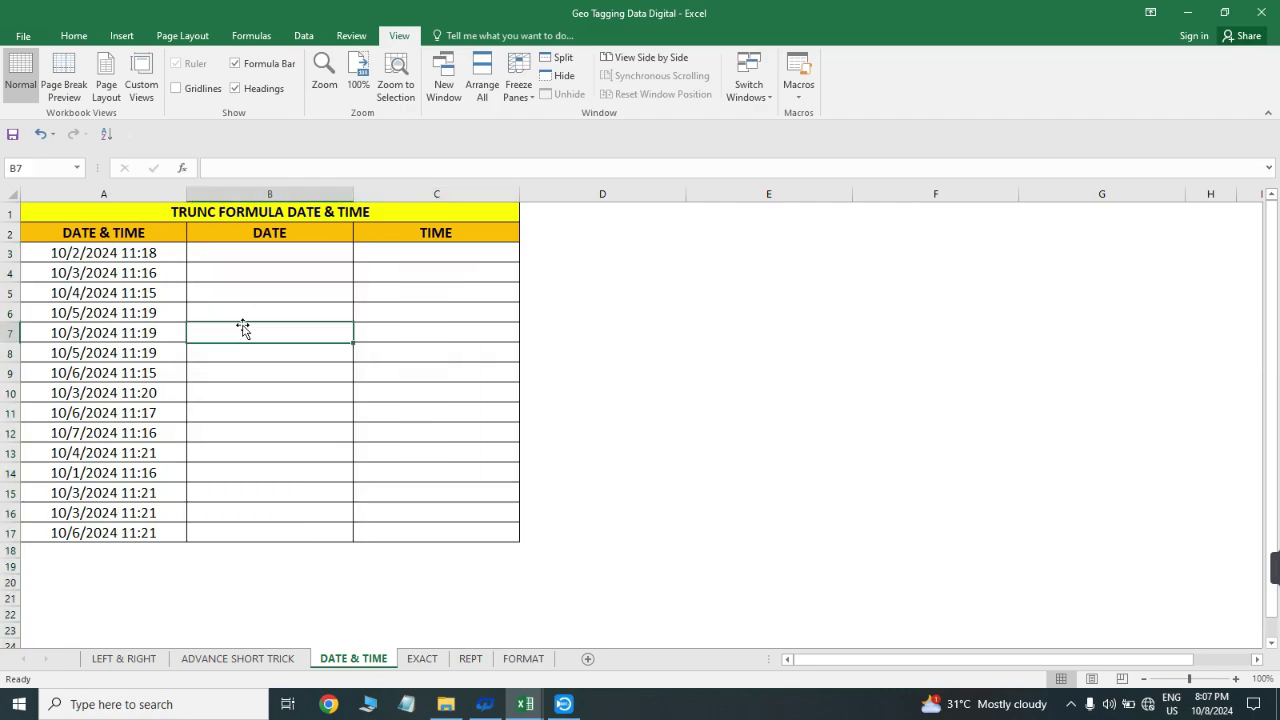
pyautogui.click(261, 252)
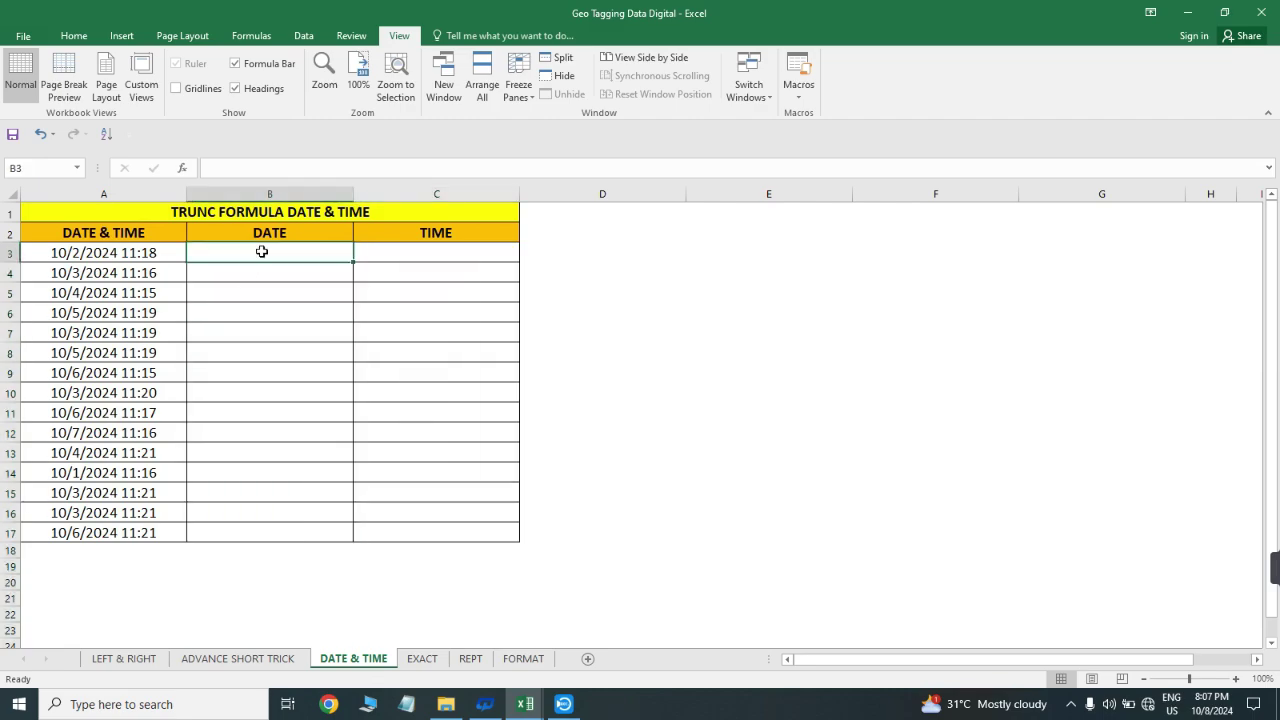
pyautogui.click(179, 213)
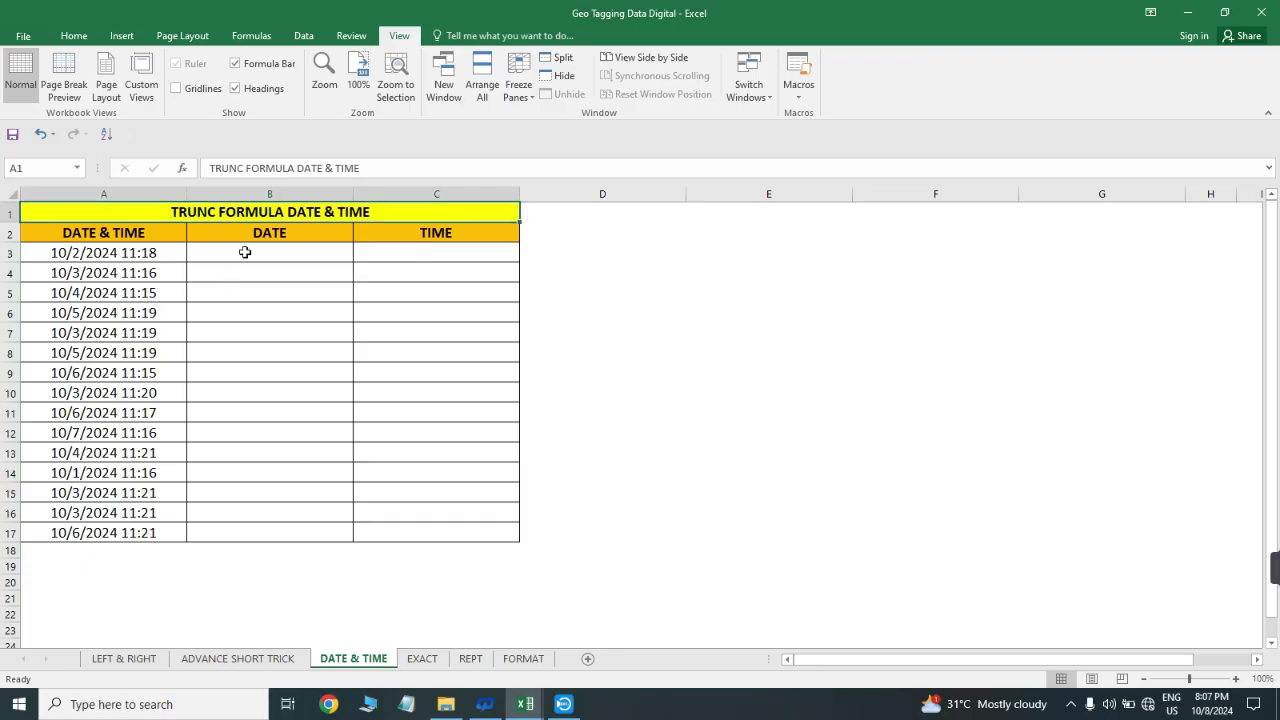
pyautogui.click(253, 253)
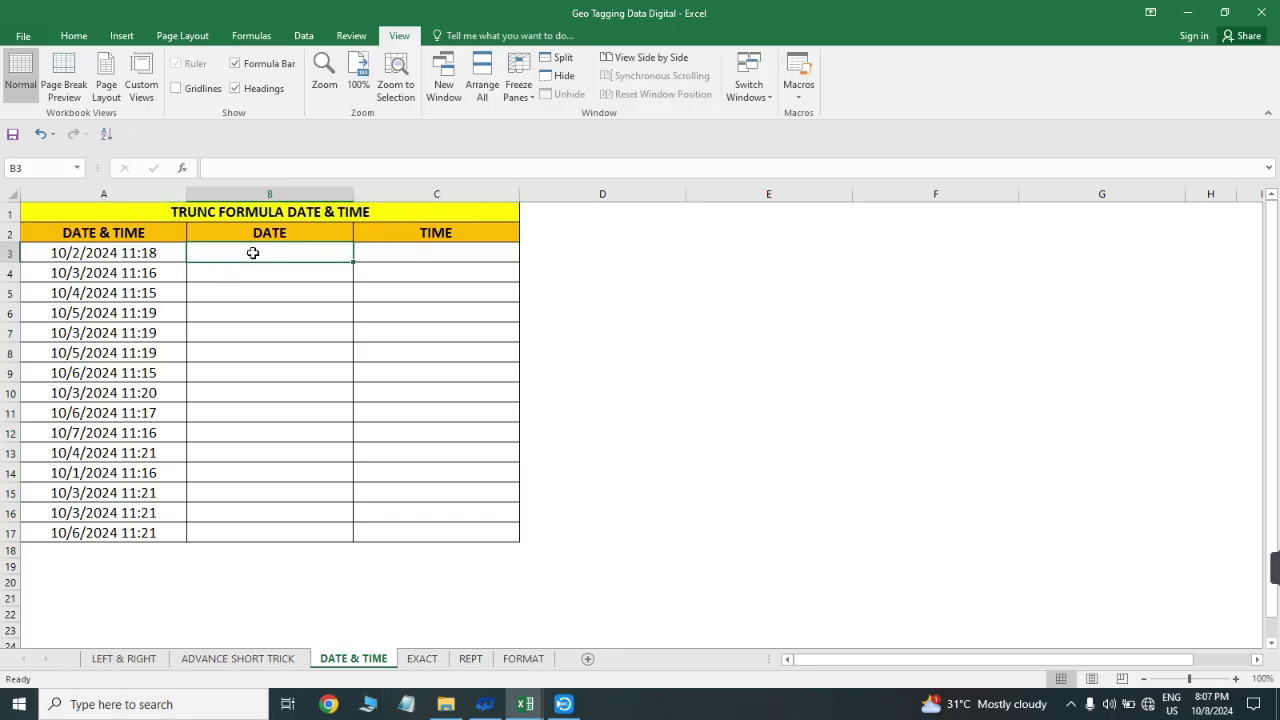
# - Try the General number format and the date-only format on the date-times in A3:A17, and undo both format changes
pyautogui.click(127, 253)
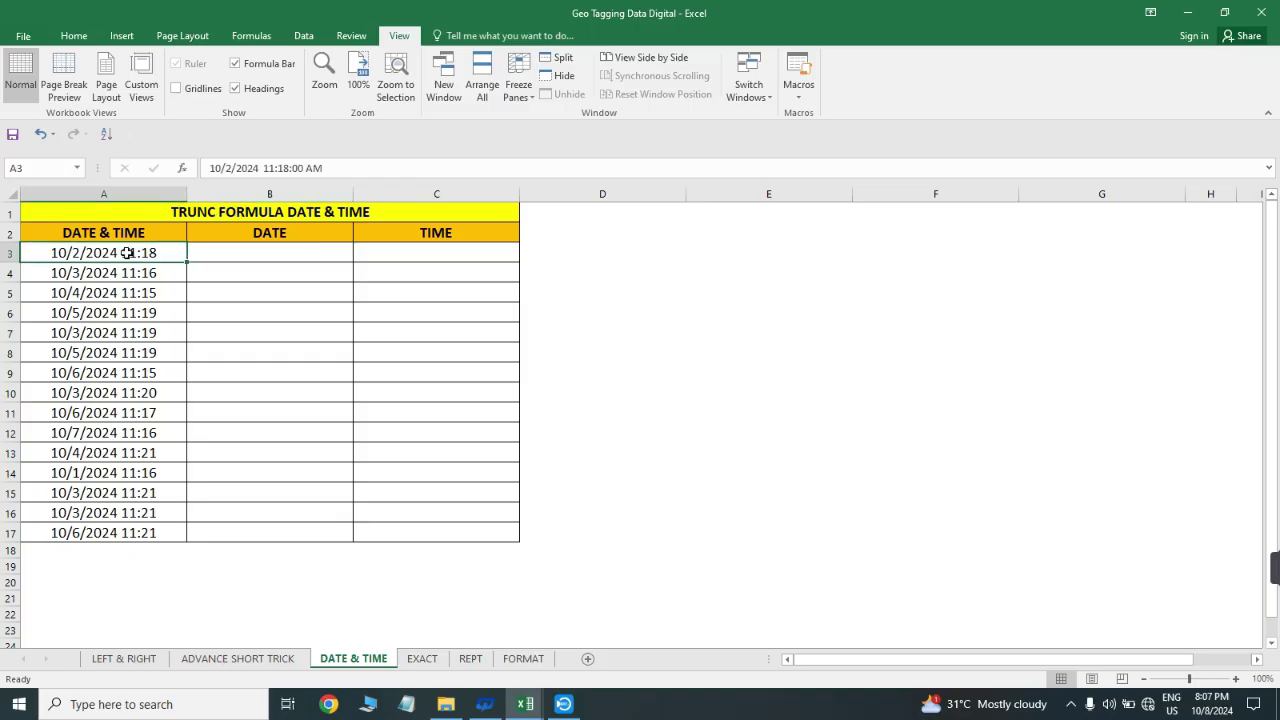
pyautogui.hotkey('ctrl', 'shift', 'Down')
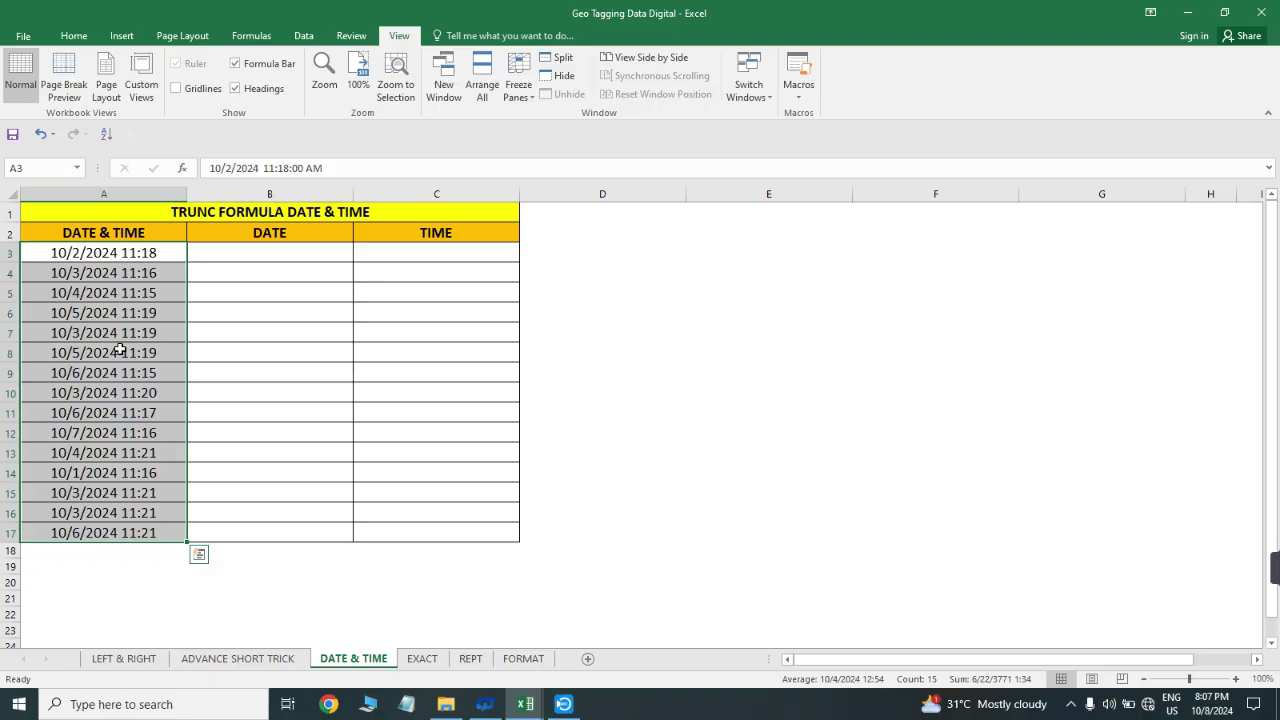
pyautogui.hotkey('ctrl', 'shift', '`')
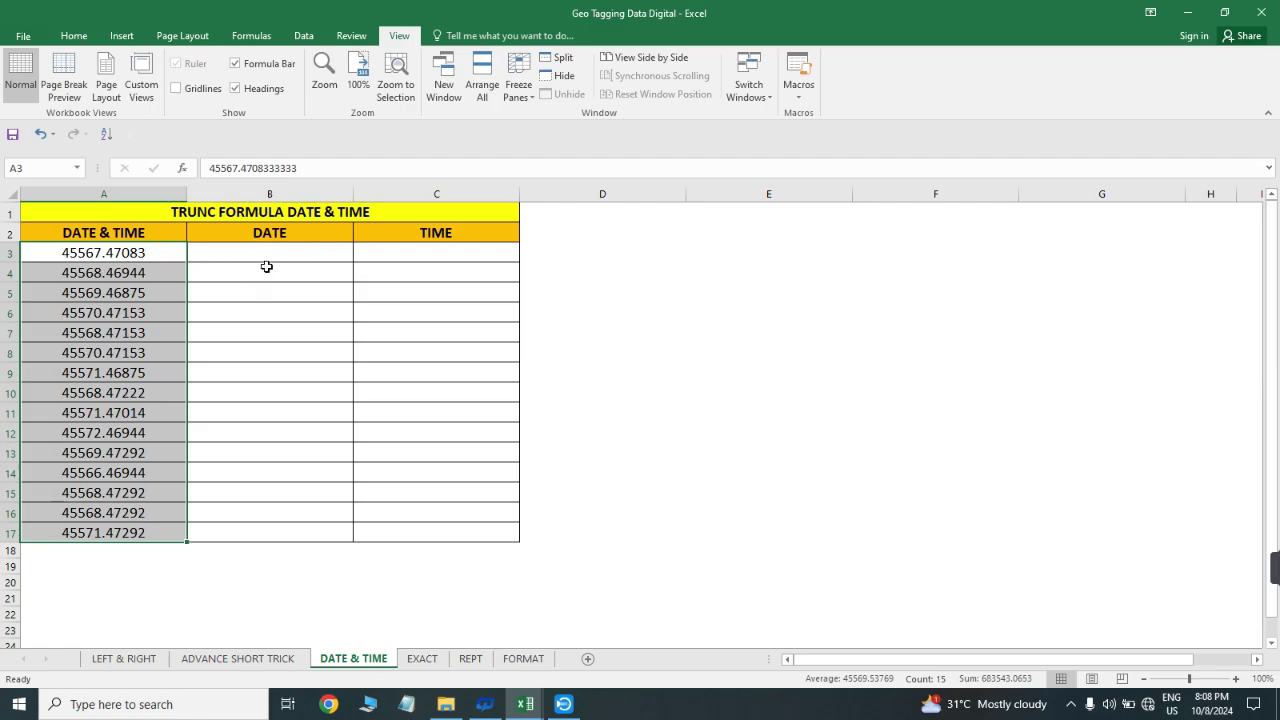
pyautogui.hotkey('ctrl', 'shift', '3')
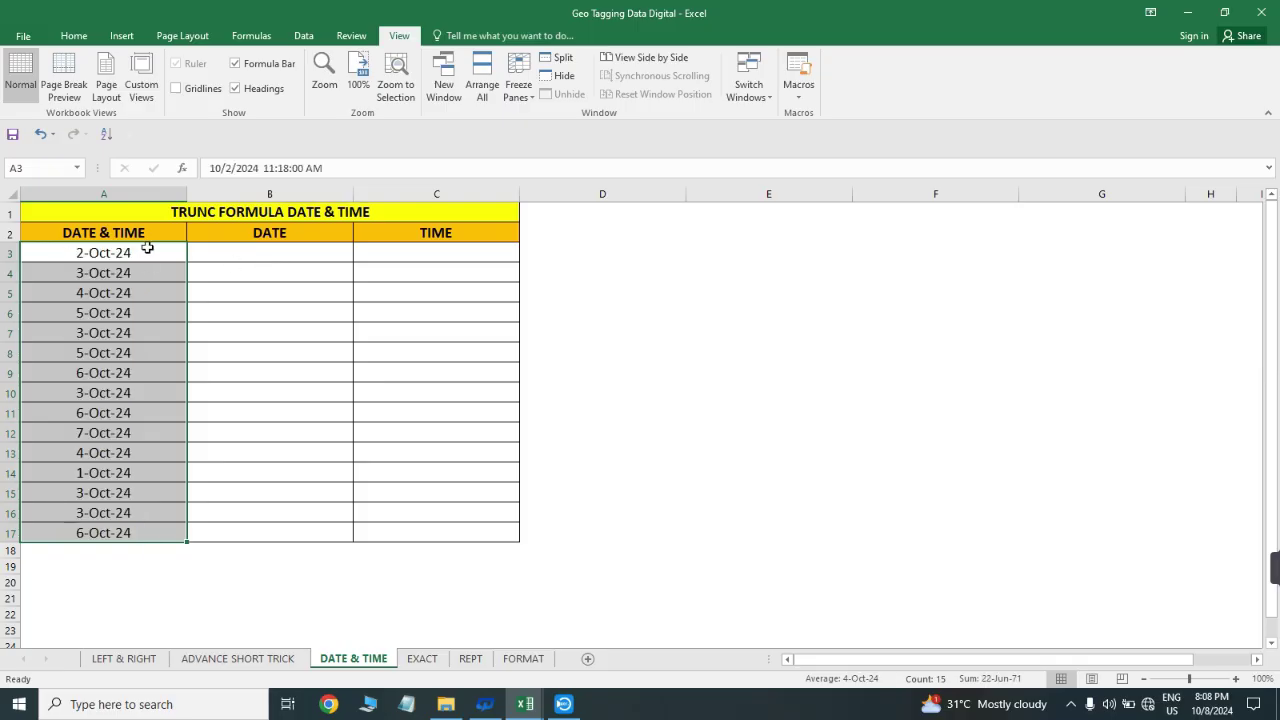
pyautogui.hotkey('ctrl', 'z')
pyautogui.hotkey('ctrl', 'z')
pyautogui.click(233, 254)
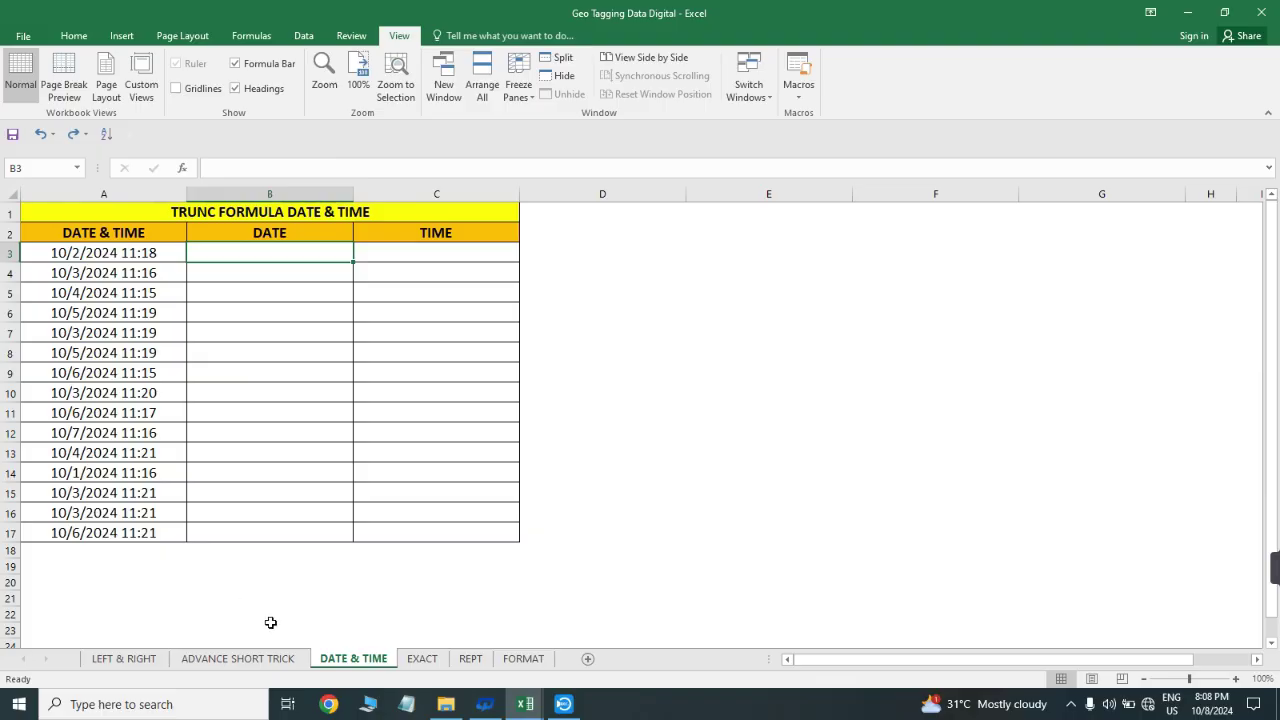
pyautogui.click(68, 562)
pyautogui.click(61, 594)
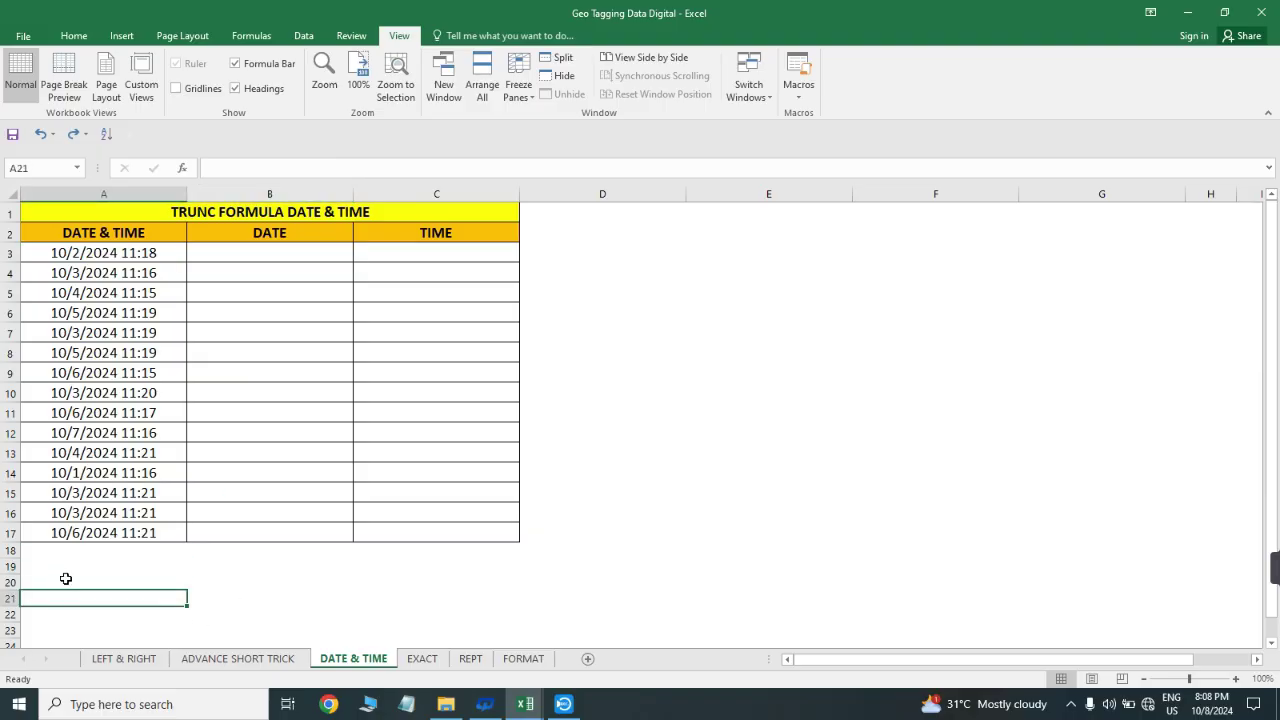
pyautogui.click(77, 565)
# - Enter =TRUNC(A3) in B3 to extract the date from the first date-time value
pyautogui.click(261, 252)
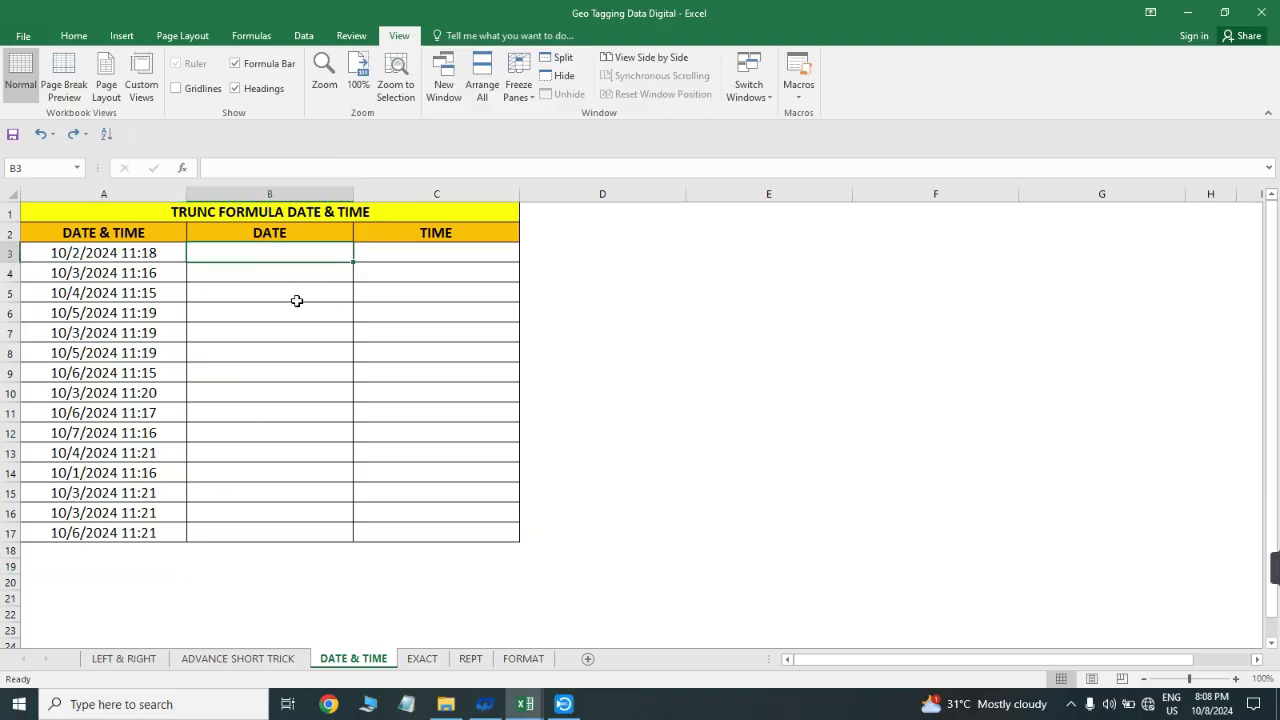
pyautogui.write('=')
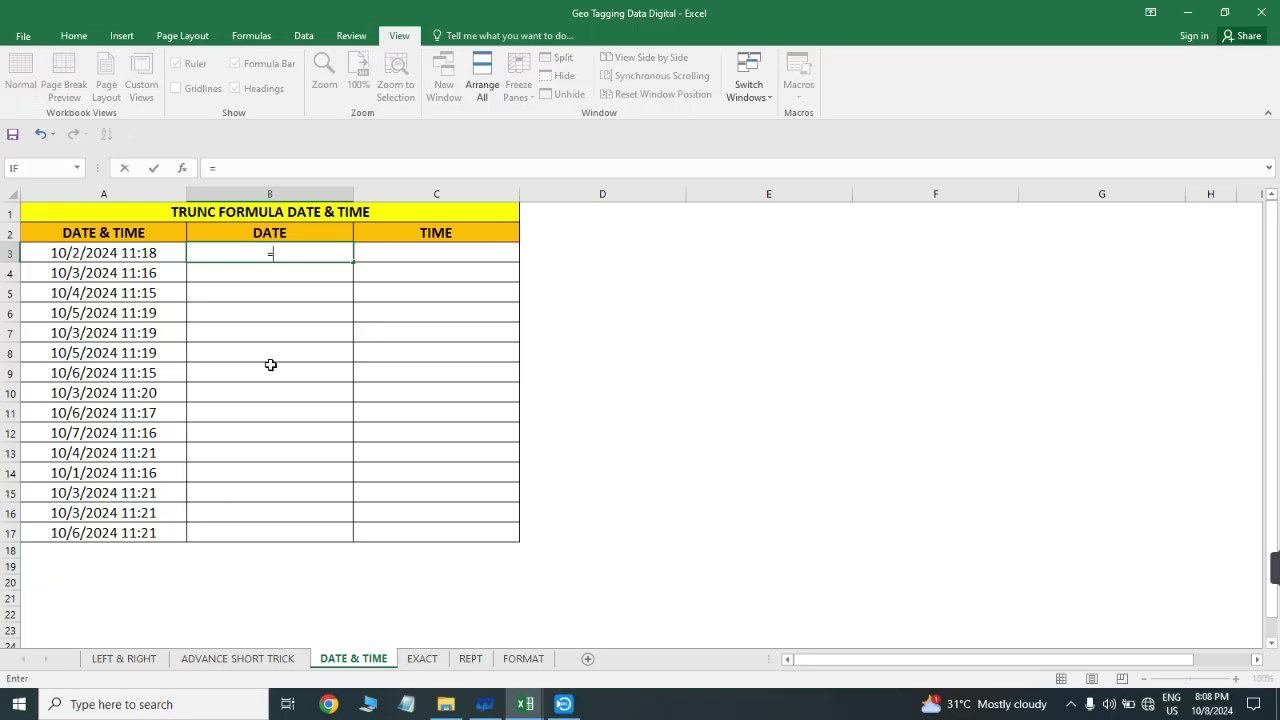
pyautogui.write('TRU')
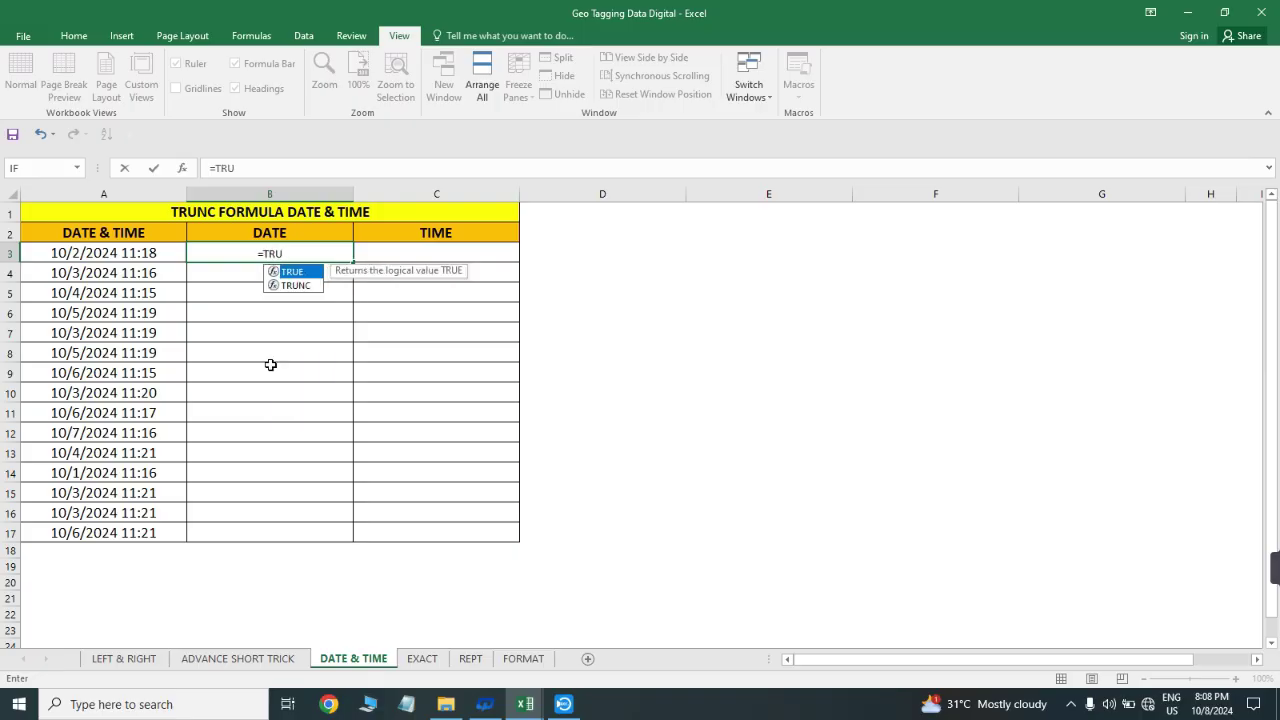
pyautogui.press('Down')
pyautogui.press('Tab')
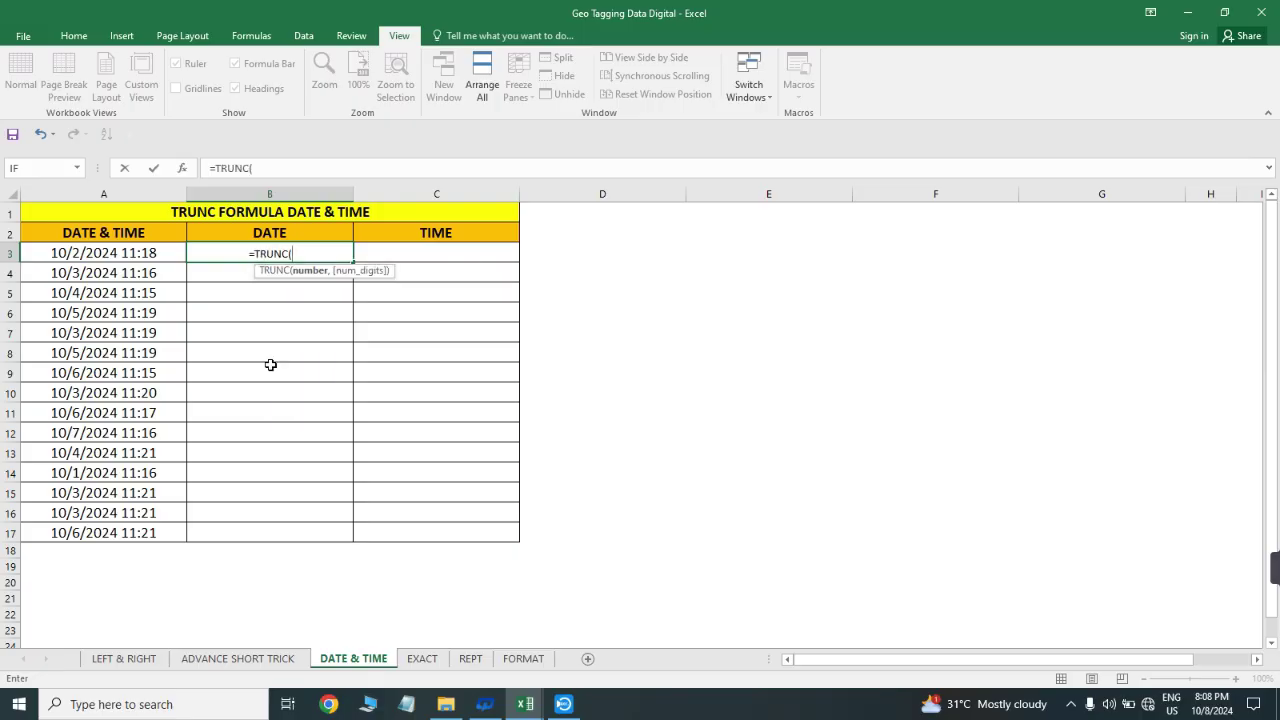
pyautogui.press('Left')
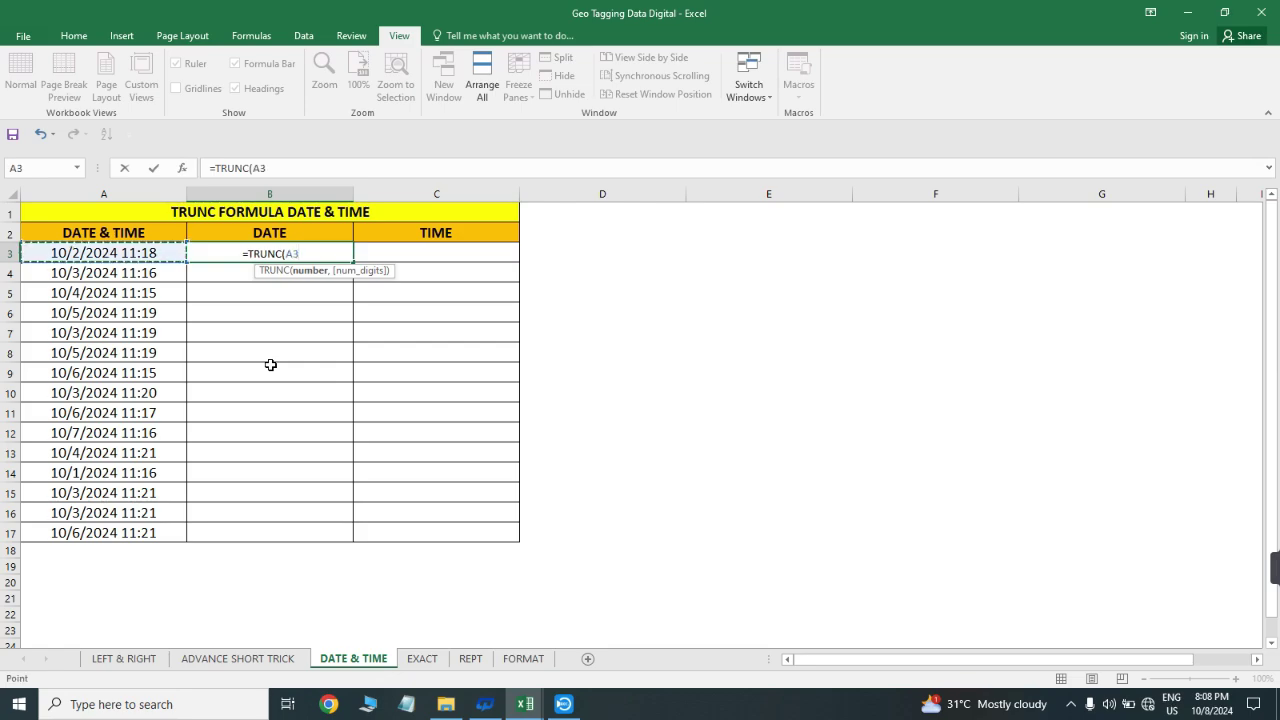
pyautogui.press('Return')
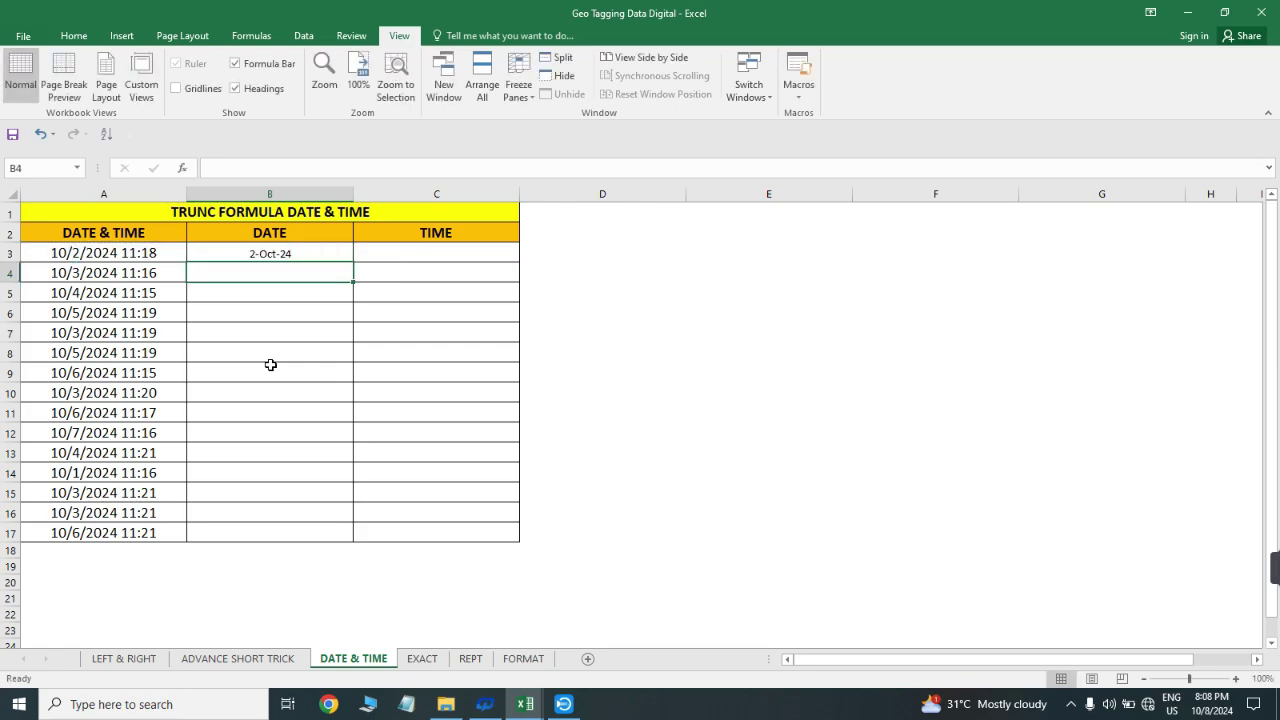
# - Fill the TRUNC date formula from B3 down through B17 in the DATE column
pyautogui.hotkey('ctrl', 'Down')
pyautogui.hotkey('ctrl', 'Up')
pyautogui.hotkey('ctrl', 'Up')
pyautogui.press('Left')
pyautogui.hotkey('ctrl', 'Down')
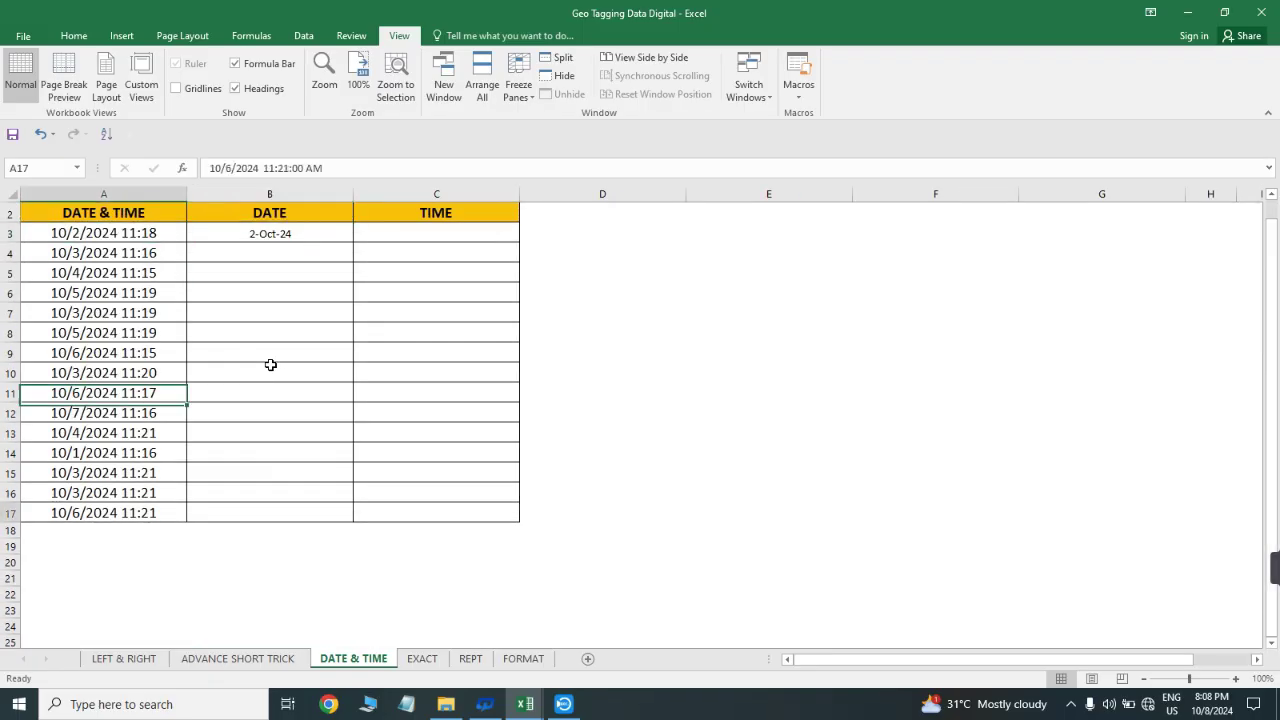
pyautogui.press('Right')
pyautogui.hotkey('ctrl', 'shift', 'Up')
pyautogui.hotkey('ctrl', 'd')
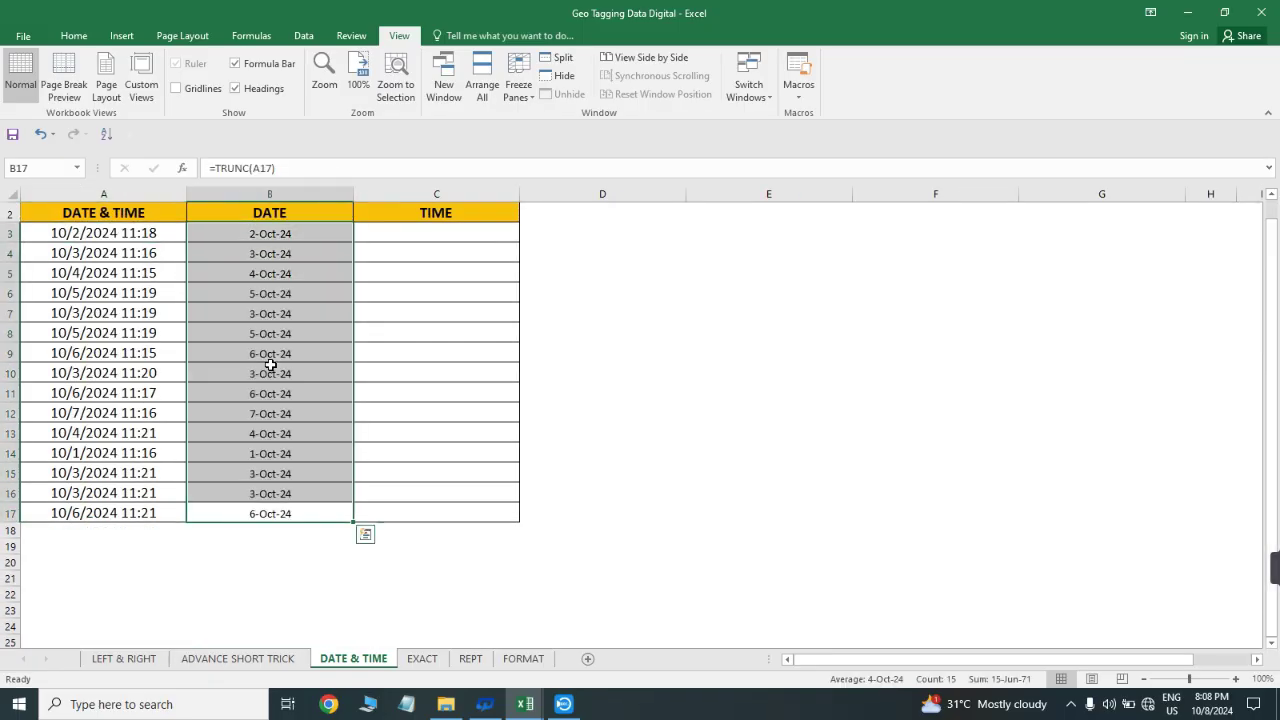
# - Review the extracted dates and their TRUNC formulas in B3:B17 of the DATE column
pyautogui.hotkey('ctrl', 'Up')
pyautogui.press('Down')
pyautogui.press('Down')
pyautogui.press('Down')
pyautogui.press('Down')
pyautogui.press('Down')
pyautogui.press('Down')
pyautogui.press('Down')
pyautogui.press('Down')
pyautogui.press('Down')
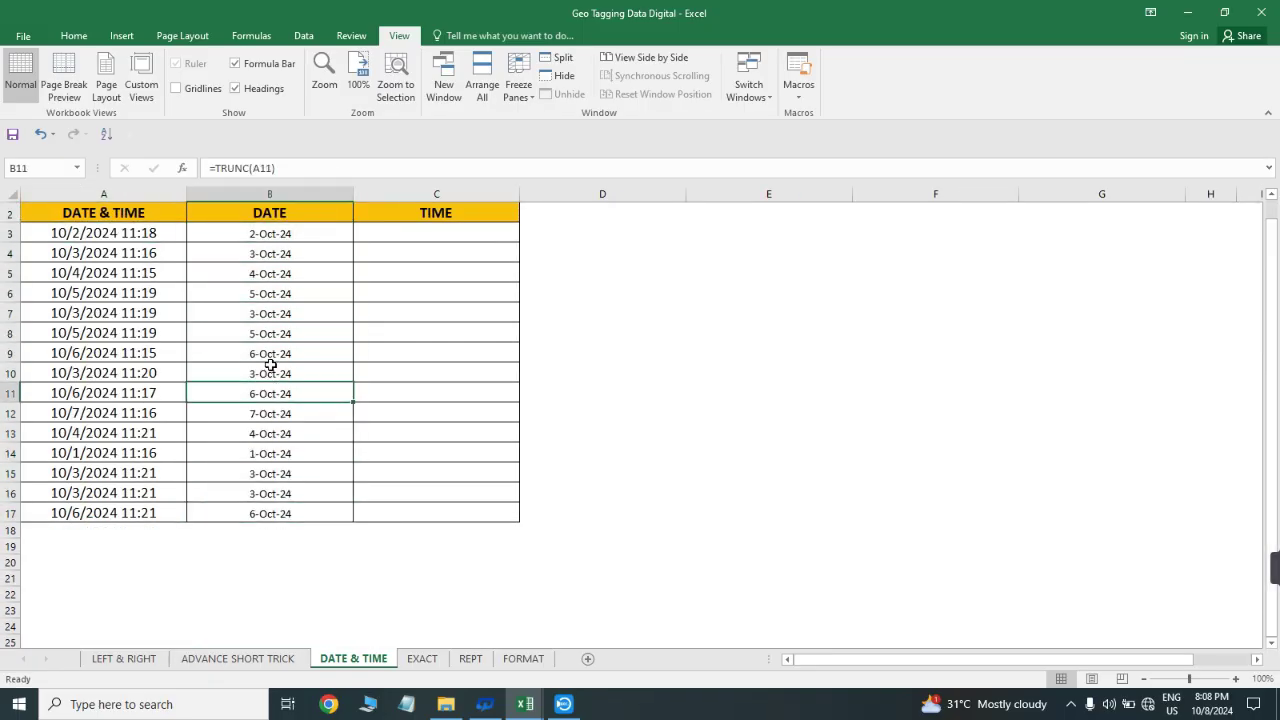
pyautogui.press('Down')
pyautogui.press('Down')
pyautogui.press('Down')
pyautogui.press('Down')
pyautogui.press('Down')
pyautogui.press('Down')
pyautogui.hotkey('ctrl', 'shift', 'Up')
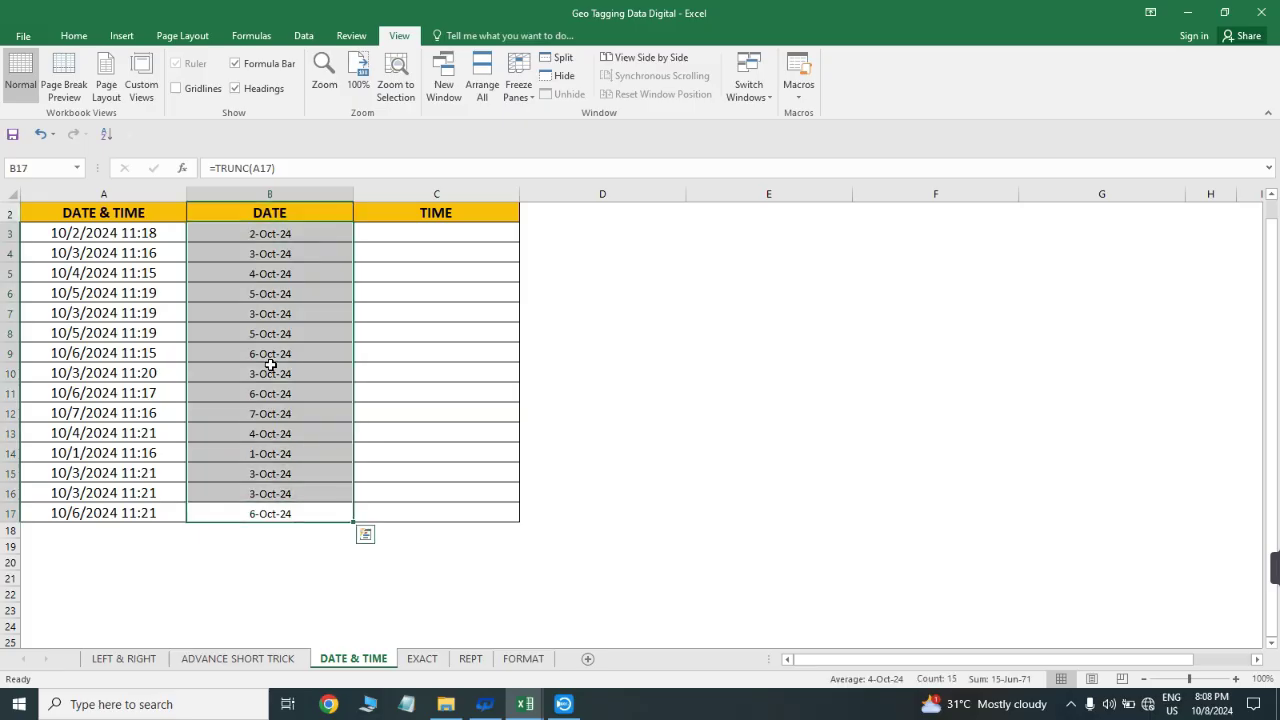
pyautogui.click(303, 233)
pyautogui.moveTo(303, 233); pyautogui.dragTo(295, 513)
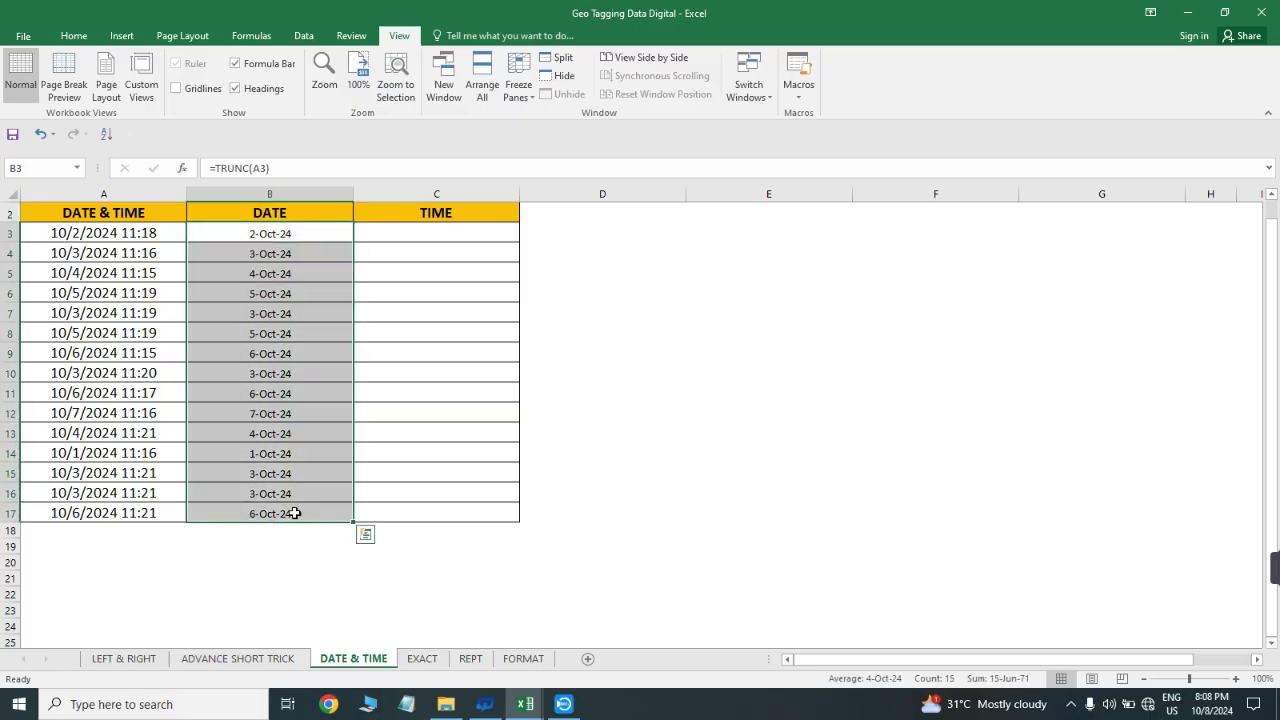
# - Enter =A3-TRUNC(A3) in C3 to extract the time from the first date-time value
pyautogui.click(409, 236)
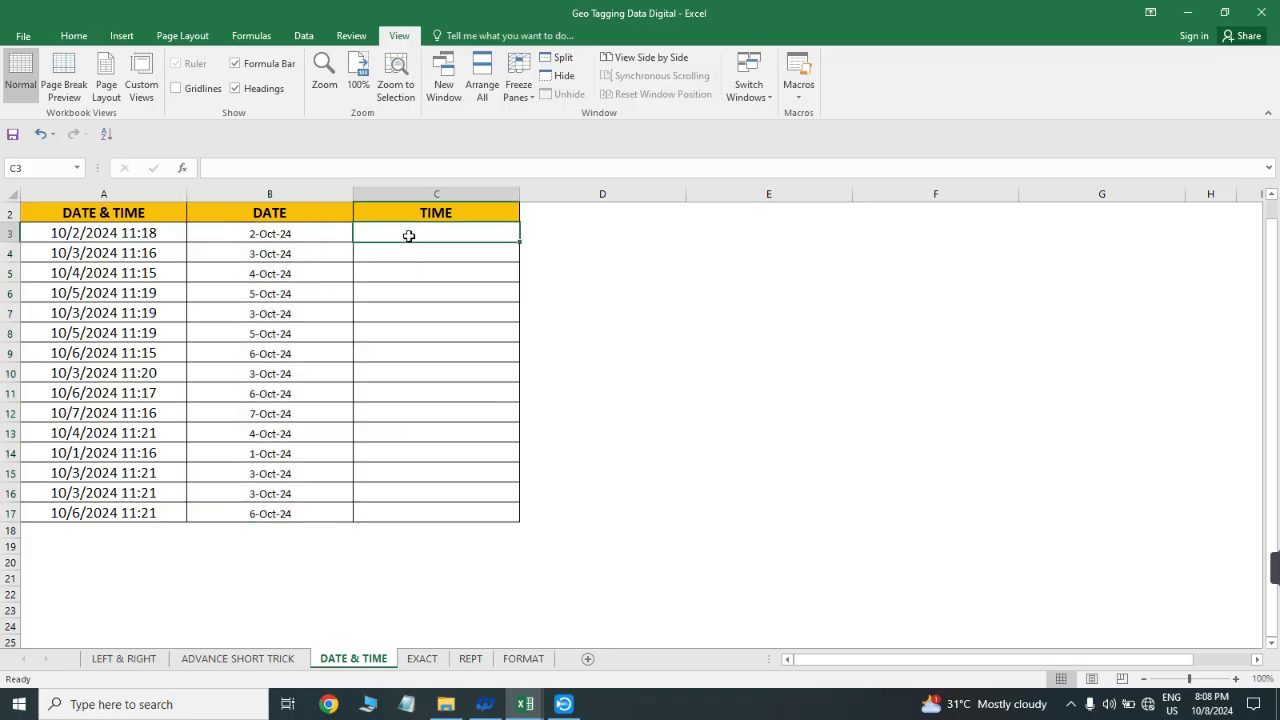
pyautogui.click(343, 281)
pyautogui.click(386, 232)
pyautogui.write('=')
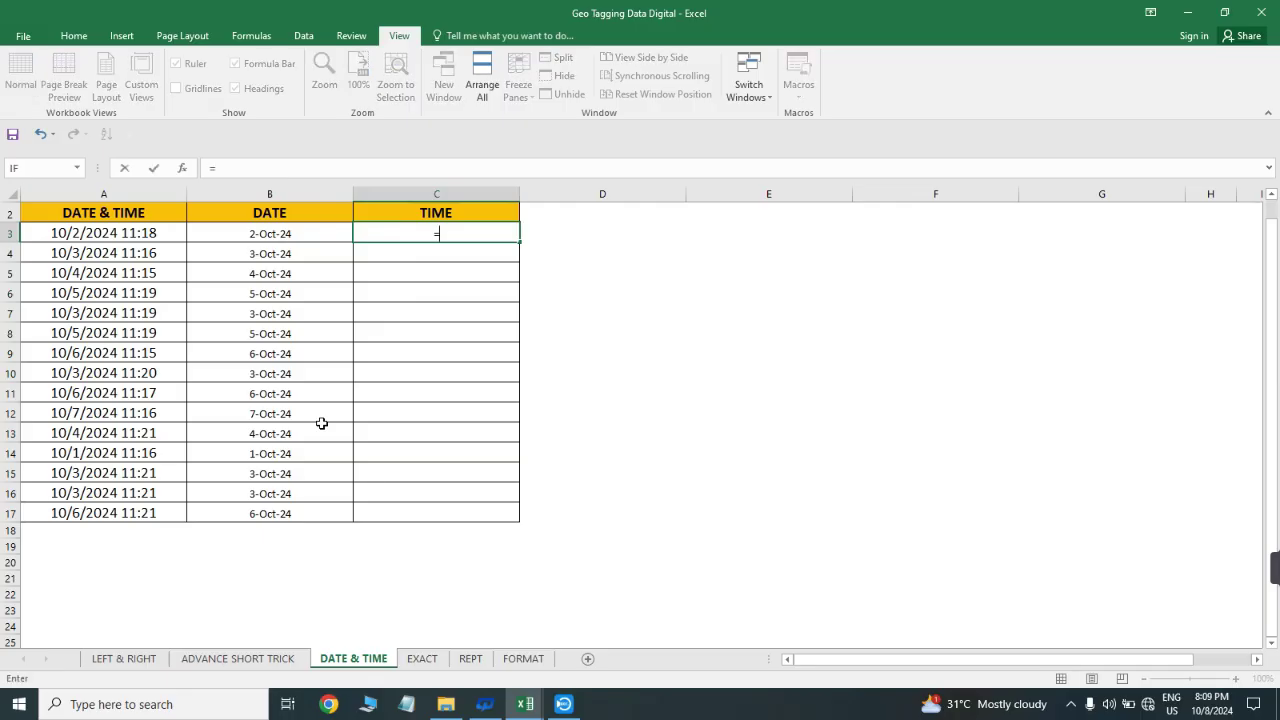
pyautogui.press('Left')
pyautogui.press('Left')
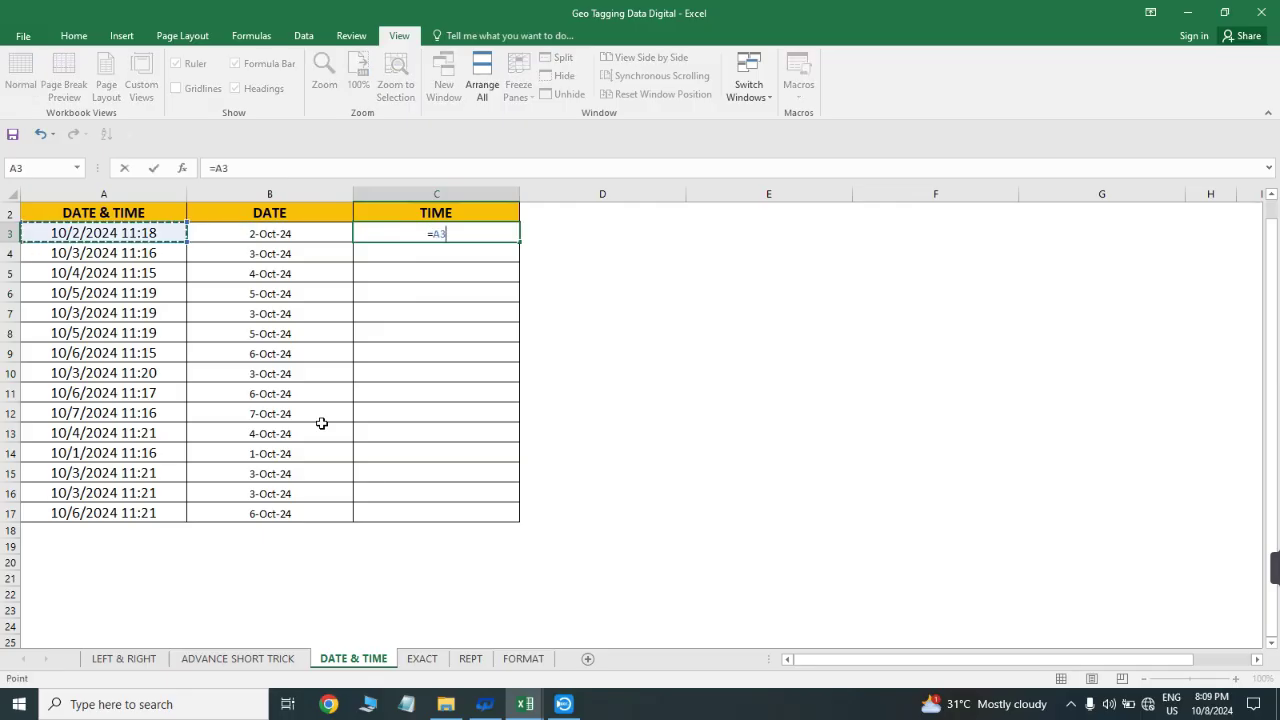
pyautogui.write('-TRU')
pyautogui.press('Down')
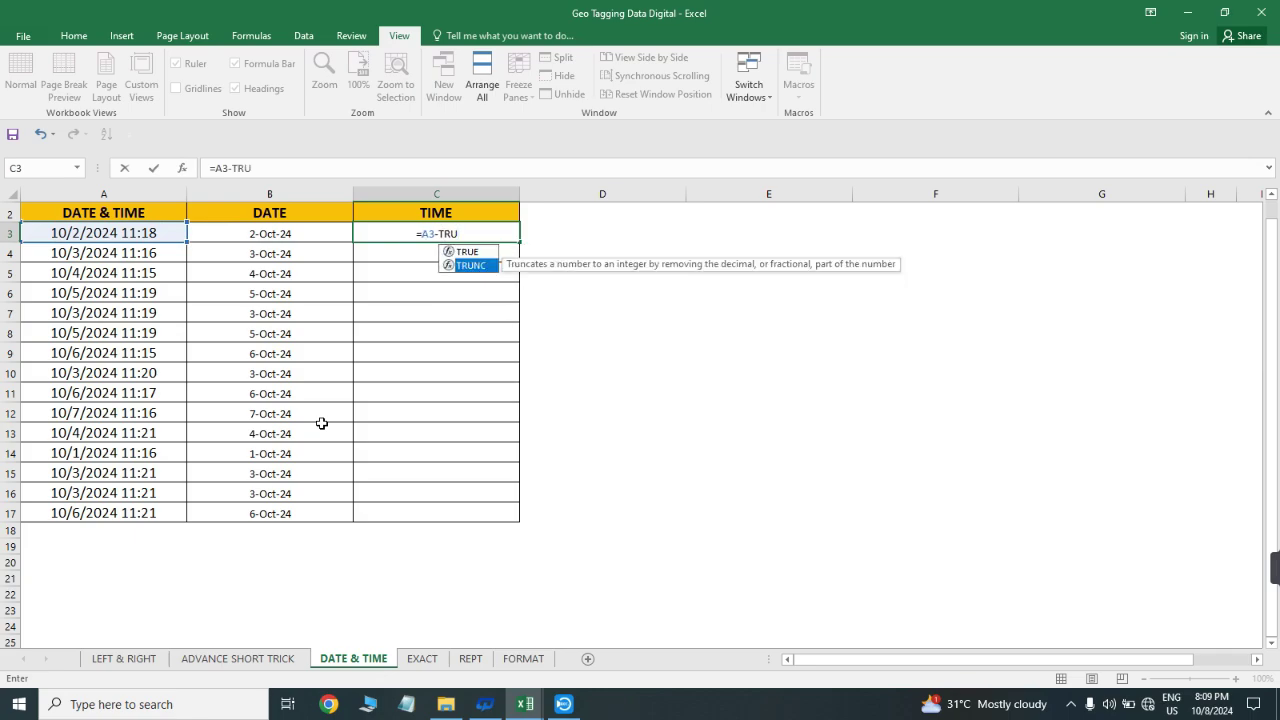
pyautogui.press('Tab')
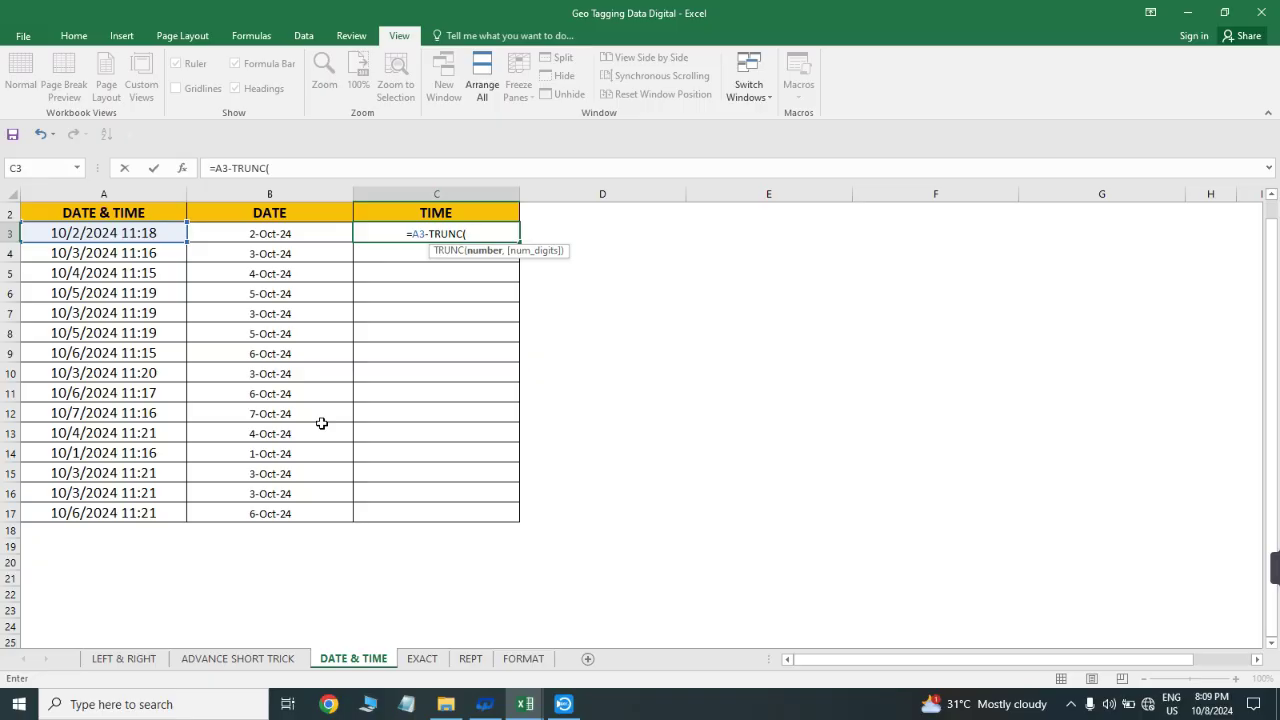
pyautogui.press('Left')
pyautogui.press('Left')
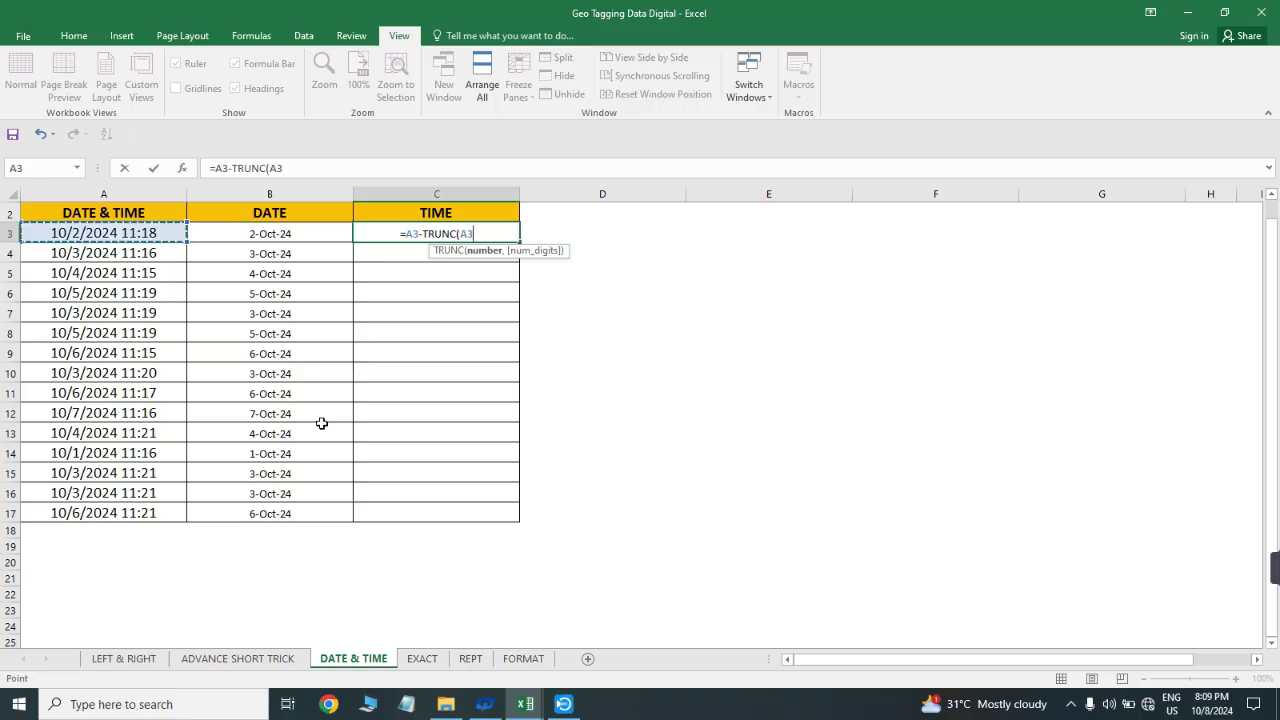
pyautogui.write(')')
pyautogui.press('Return')
# - Fill the time extraction formula from C3 down through C17 in the TIME column
pyautogui.press('Left')
pyautogui.hotkey('ctrl', 'Down')
pyautogui.press('Right')
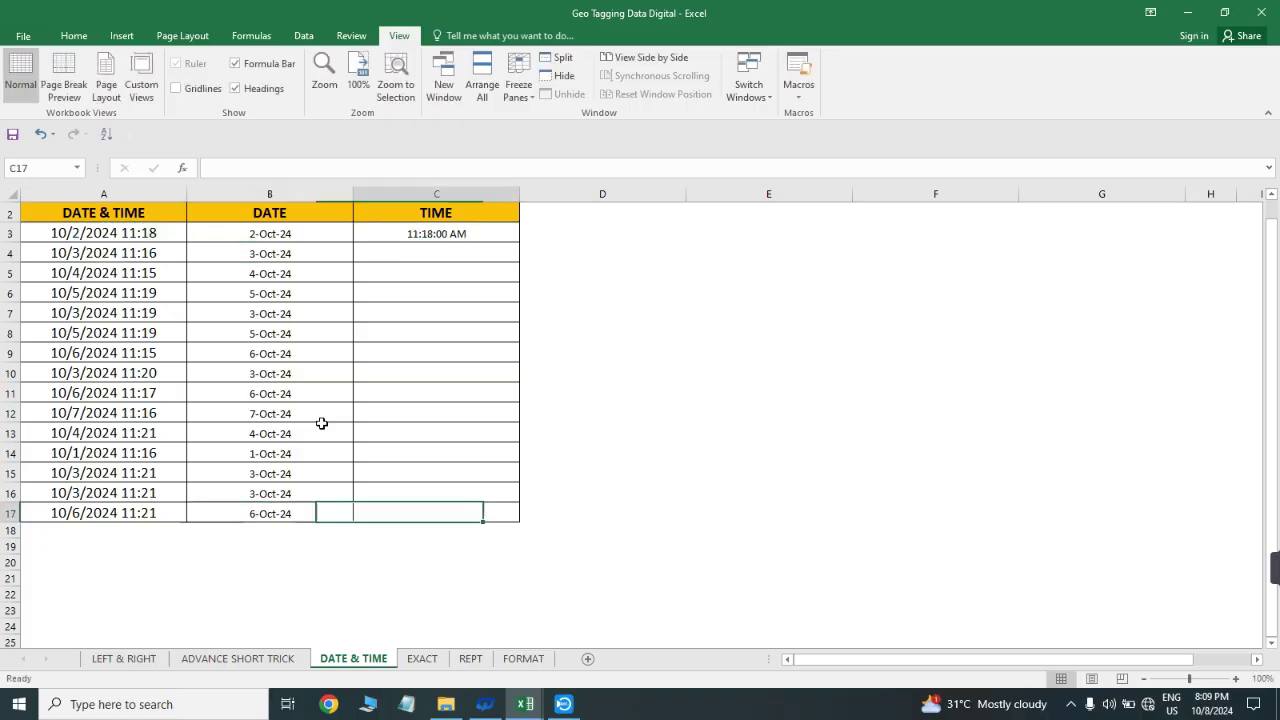
pyautogui.hotkey('ctrl', 'shift', 'Up')
pyautogui.hotkey('ctrl', 'd')
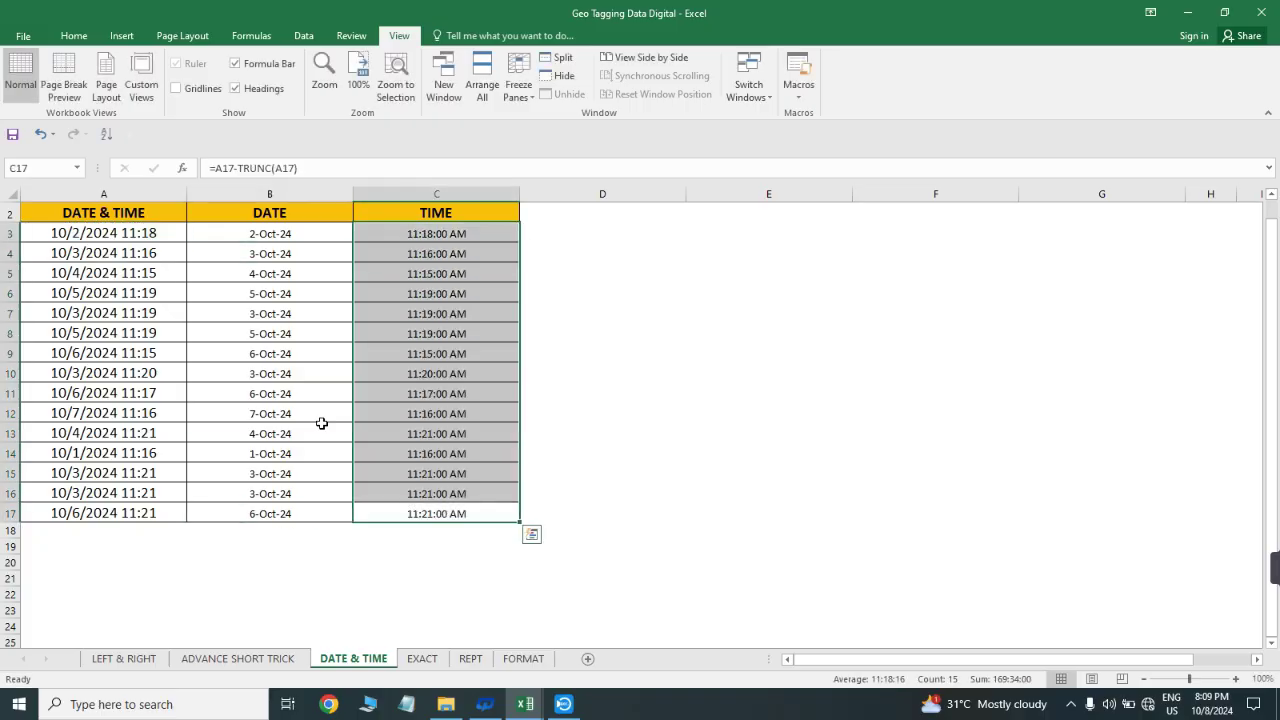
# - Review the extracted times and their formulas in C3:C17 of the TIME column
pyautogui.hotkey('ctrl', 'Up')
pyautogui.press('Down')
pyautogui.press('Down')
pyautogui.press('Down')
pyautogui.press('Down')
pyautogui.press('Down')
pyautogui.press('Down')
pyautogui.press('Up')
pyautogui.press('Left')
pyautogui.press('Right')
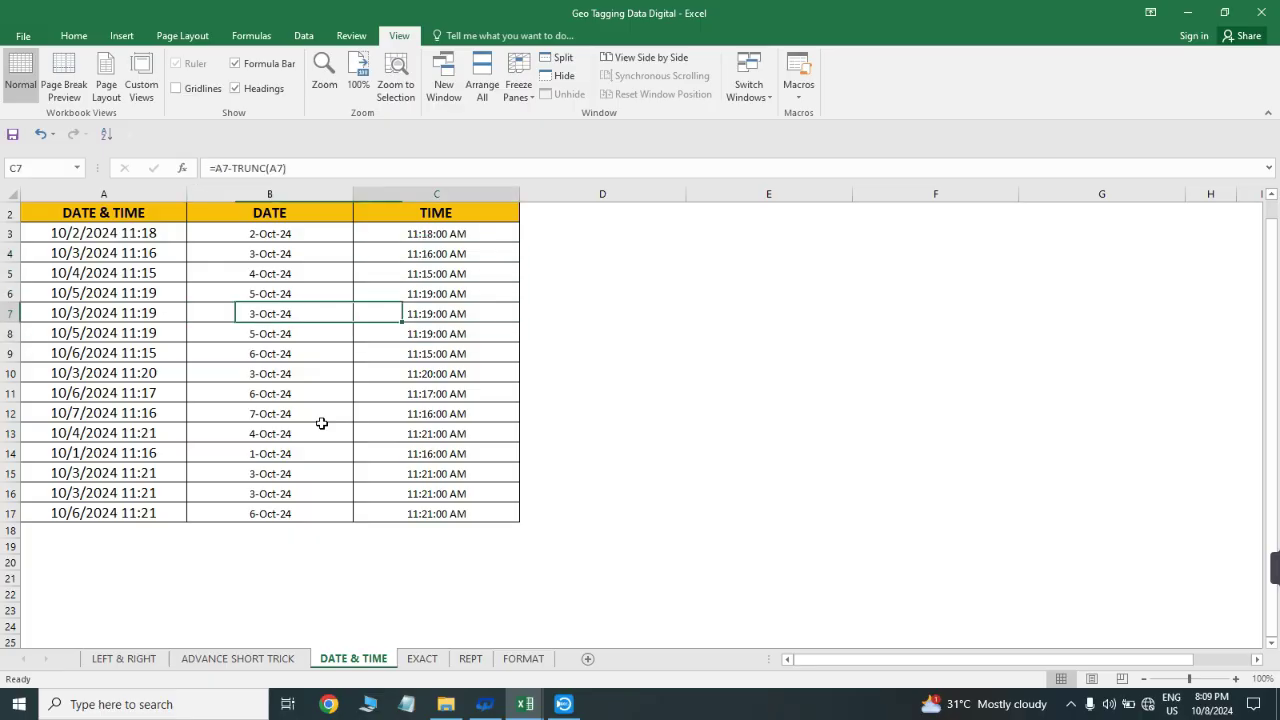
pyautogui.press('Down')
pyautogui.hotkey('ctrl', 'Down')
pyautogui.hotkey('ctrl', 'Up')
pyautogui.press('Down')
pyautogui.hotkey('shift', 'Down')
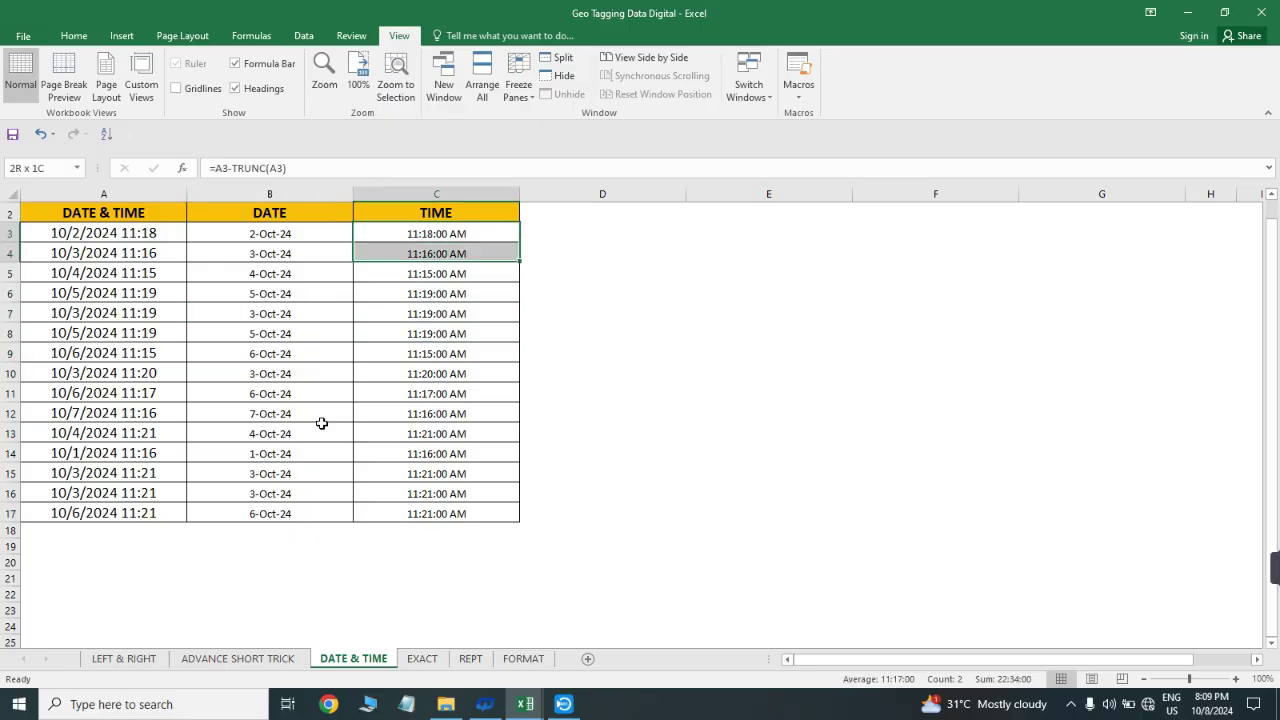
pyautogui.hotkey('ctrl', 'shift', 'Down')
pyautogui.hotkey('ctrl', 'shift', 'Up')
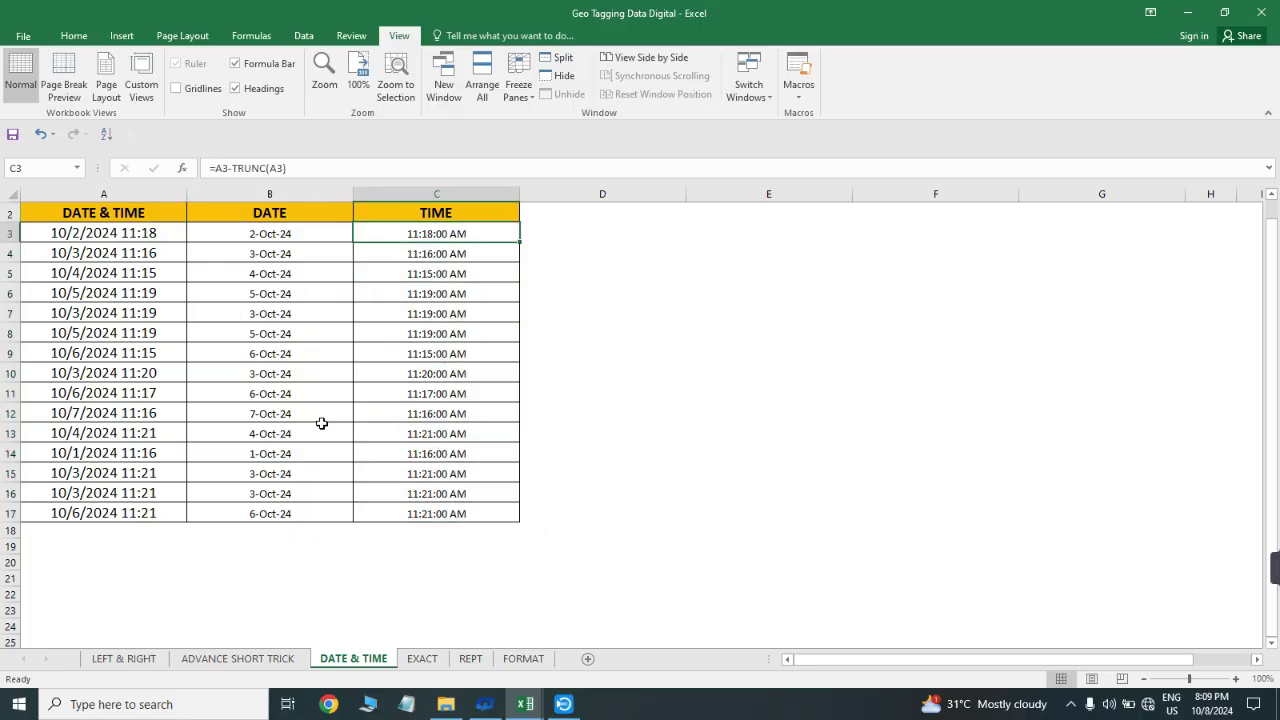
pyautogui.hotkey('ctrl', 'shift', 'Down')
pyautogui.hotkey('ctrl', 'Up')
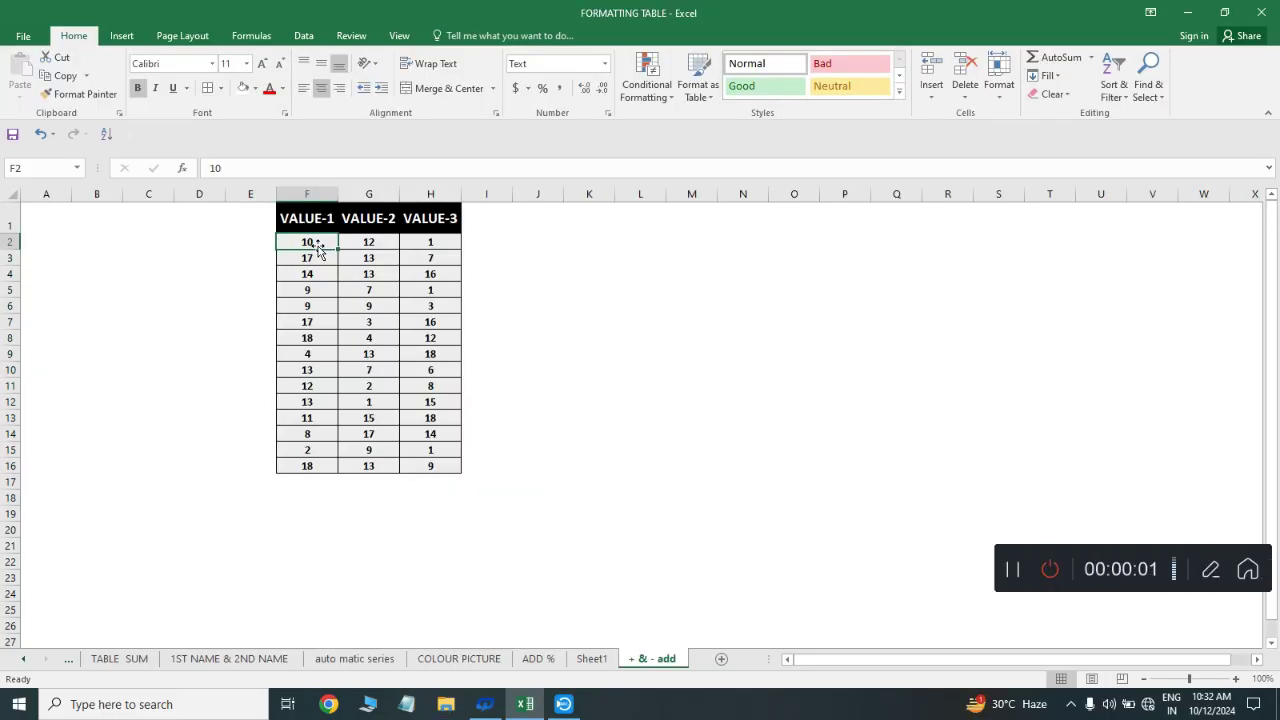
# - Select the values in F2:H16 under VALUE-1, VALUE-2 and VALUE-3 on the + & - add sheet of the FORMATTING TABLE workbook
pyautogui.hotkey('ctrl', 'shift', 'Right')
pyautogui.hotkey('ctrl', 'shift', 'Down')
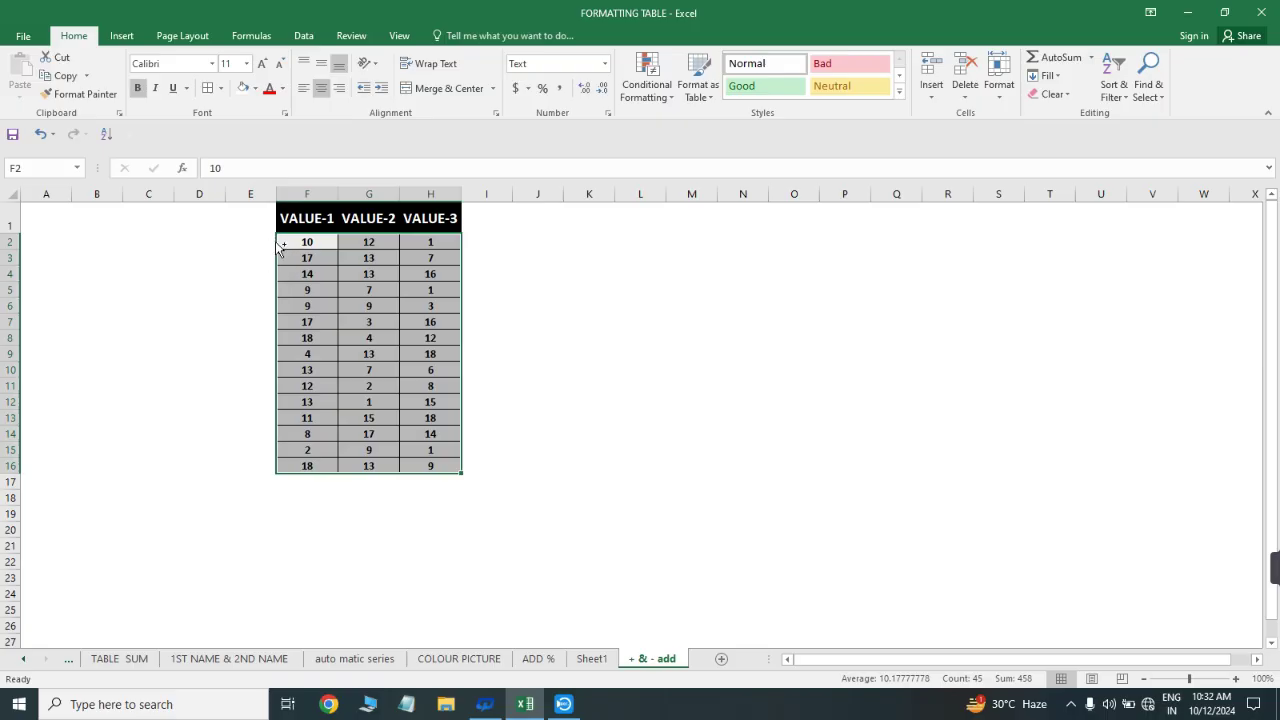
# - Apply the custom number format -0 to the VALUE-1 to VALUE-3 data in F2:H16 and check a few cells
pyautogui.hotkey('ctrl', '1')
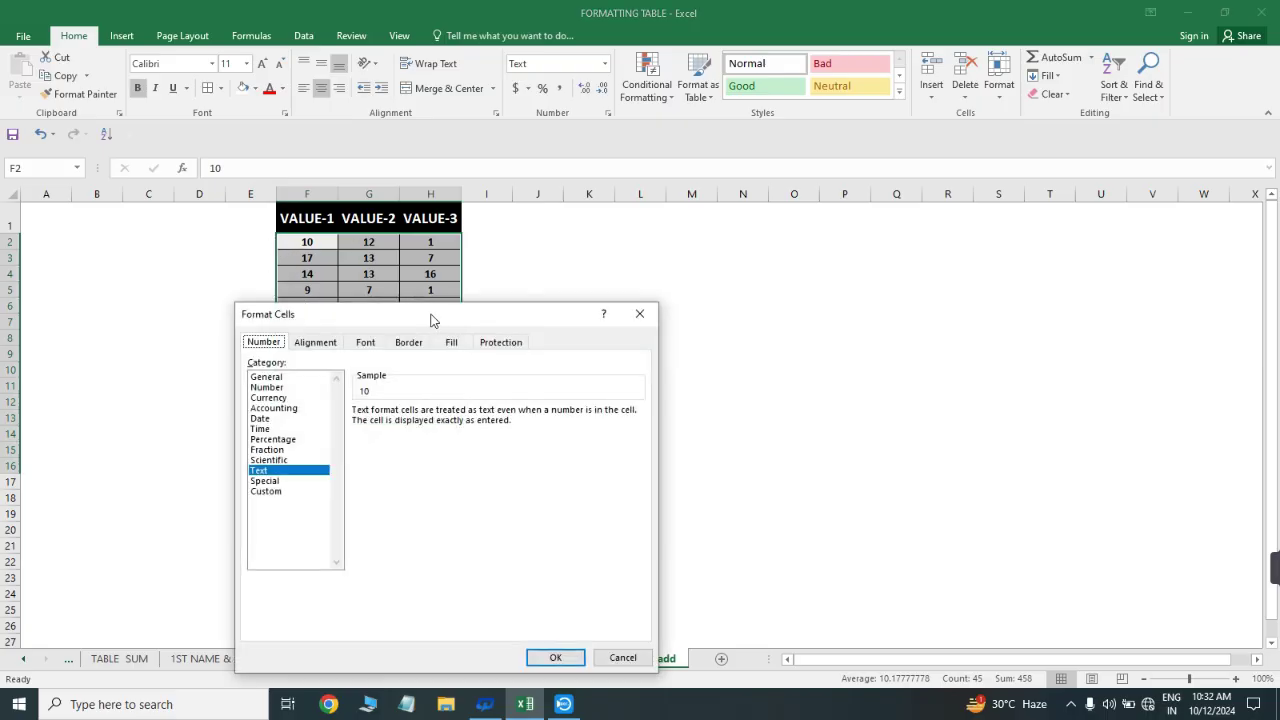
pyautogui.moveTo(431, 319)
pyautogui.mouseDown()
pyautogui.moveTo(441, 356)
pyautogui.moveTo(521, 314)
pyautogui.moveTo(439, 318)
pyautogui.mouseUp()
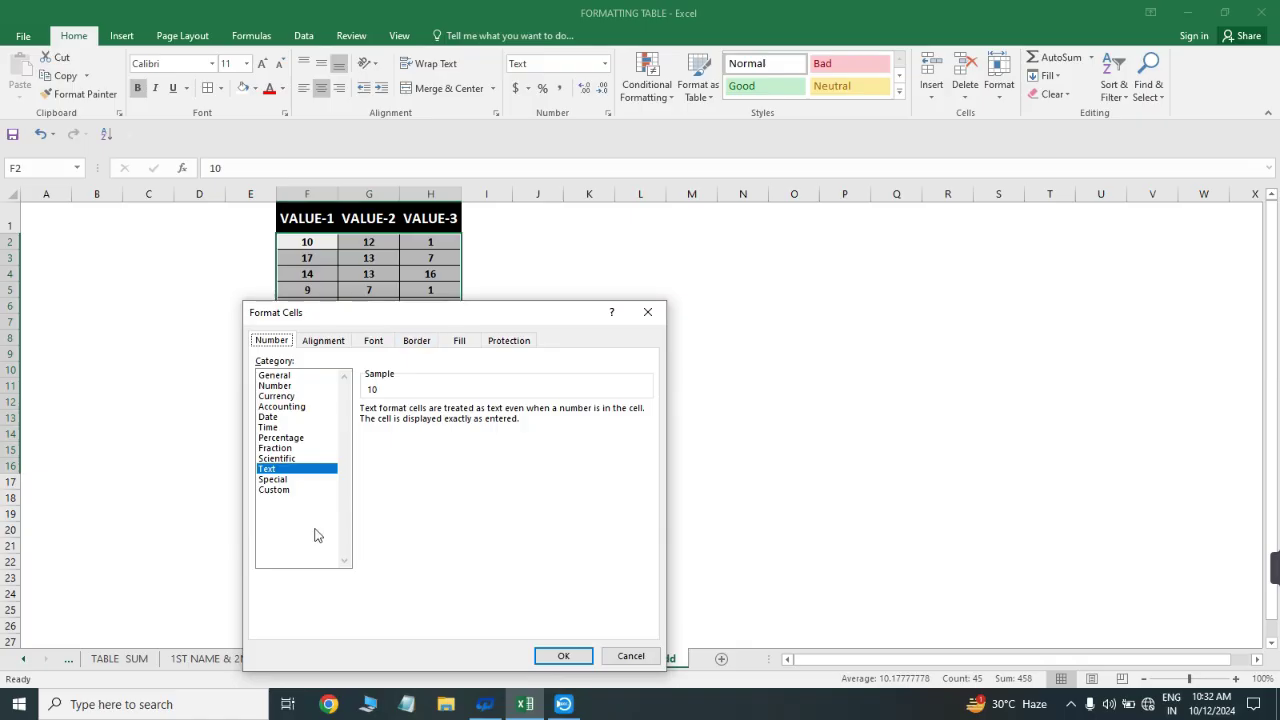
pyautogui.click(280, 490)
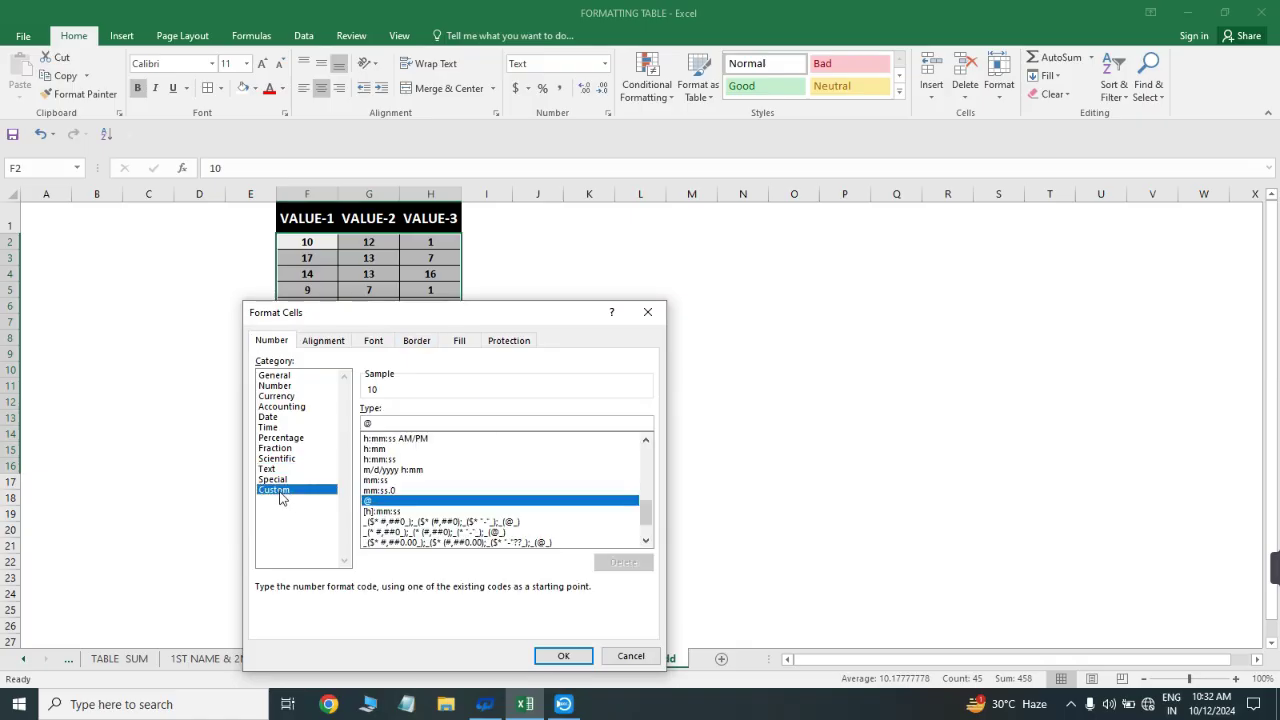
pyautogui.click(391, 419)
pyautogui.press('BackSpace')
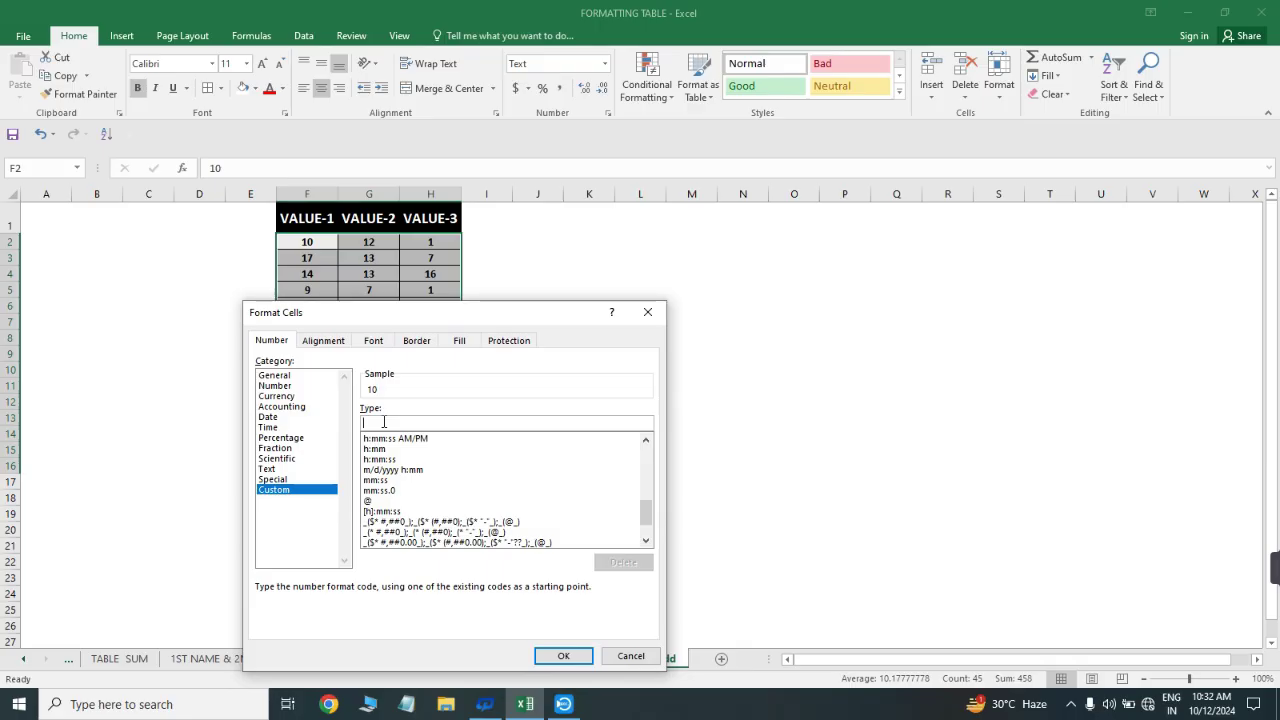
pyautogui.write(';;;')
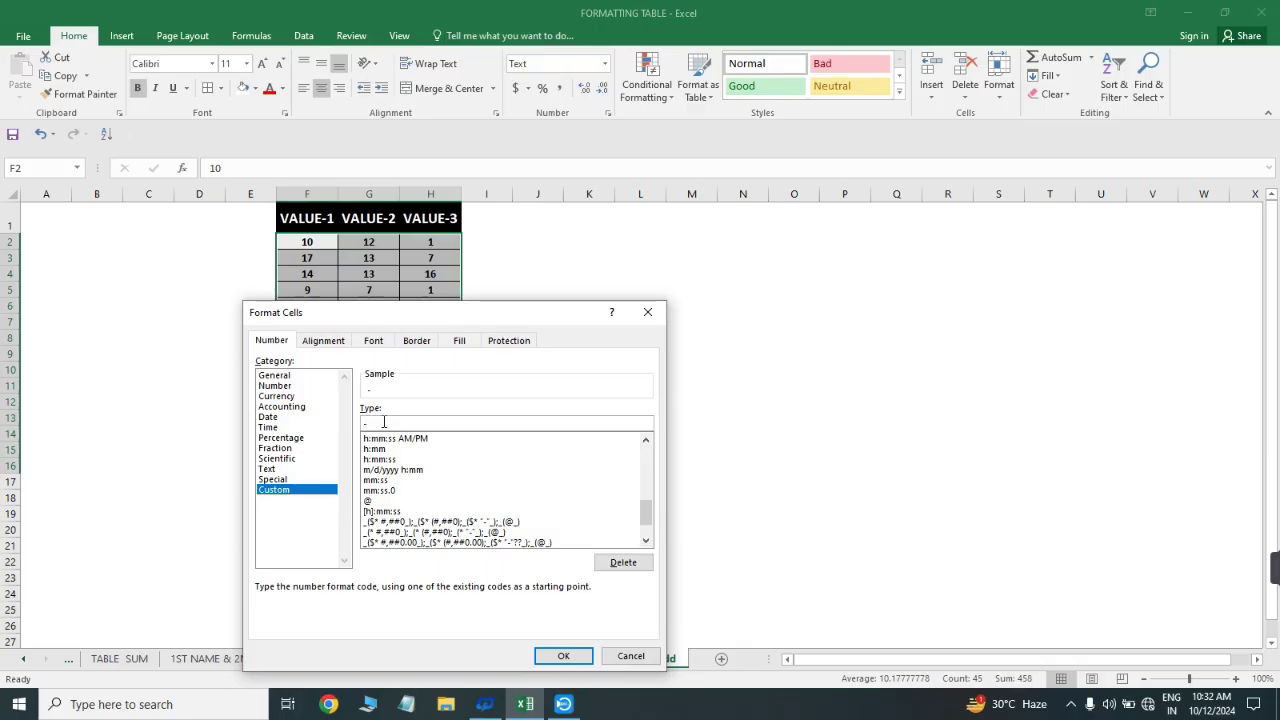
pyautogui.click(563, 655)
pyautogui.click(328, 351)
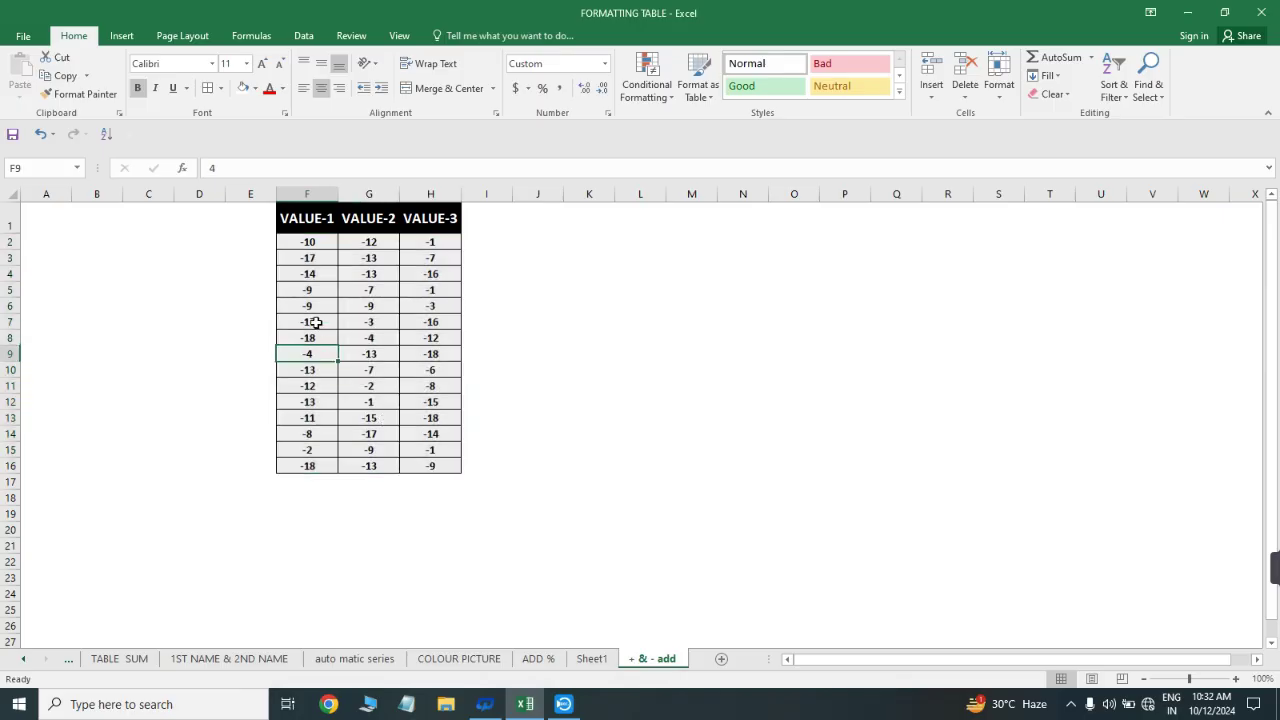
pyautogui.click(317, 323)
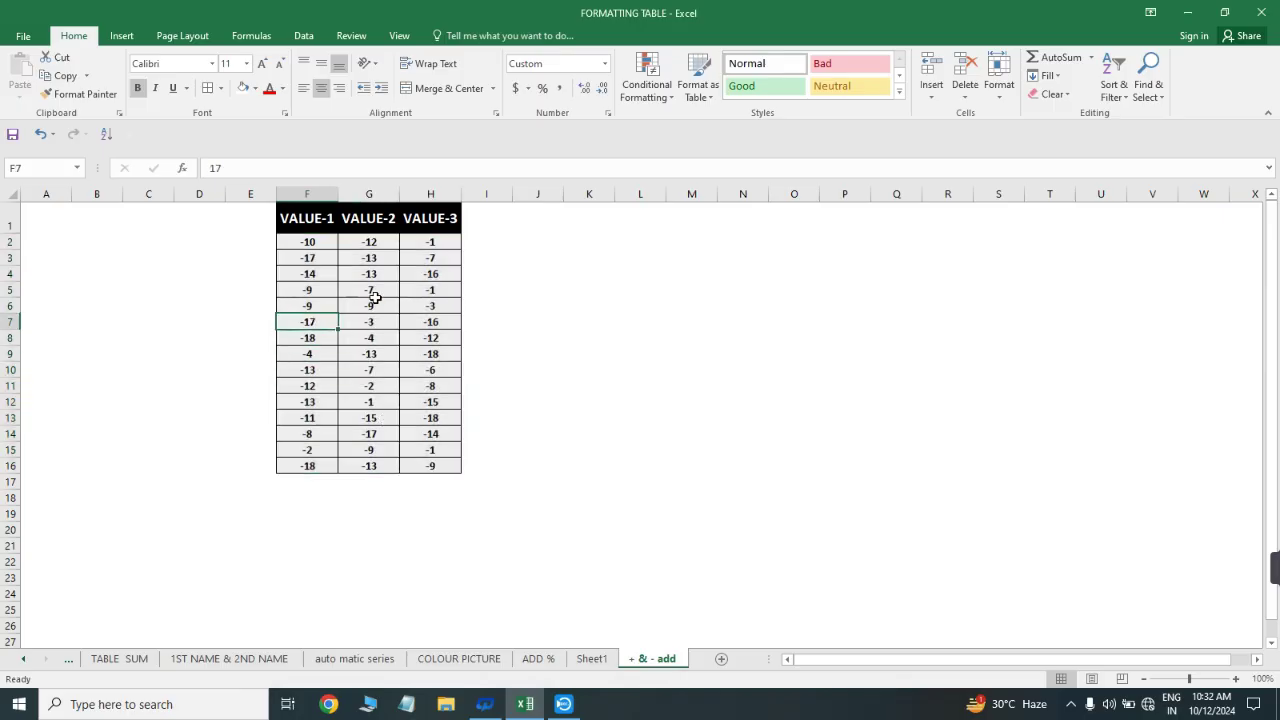
pyautogui.click(331, 272)
pyautogui.click(311, 341)
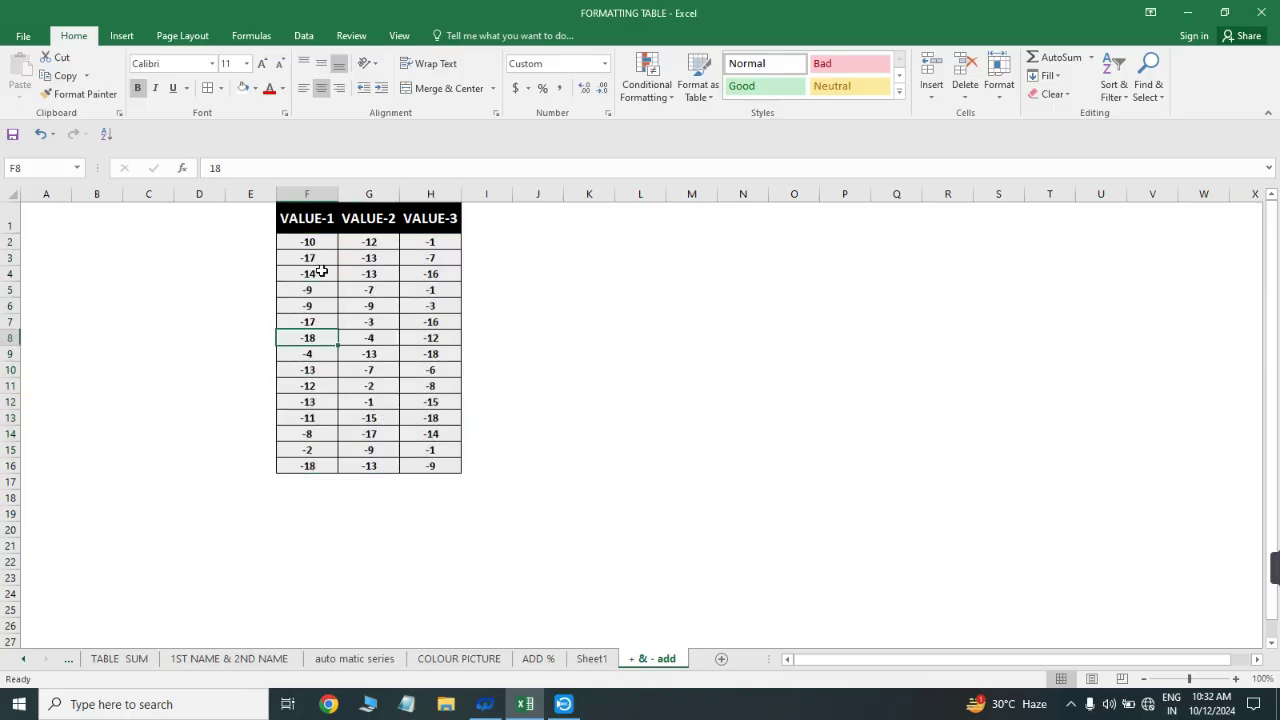
# - Change the custom number format of the table values in F2:H16 to +0
pyautogui.click(313, 242)
pyautogui.hotkey('ctrl', 'shift', 'Right')
pyautogui.hotkey('ctrl', 'shift', 'Down')
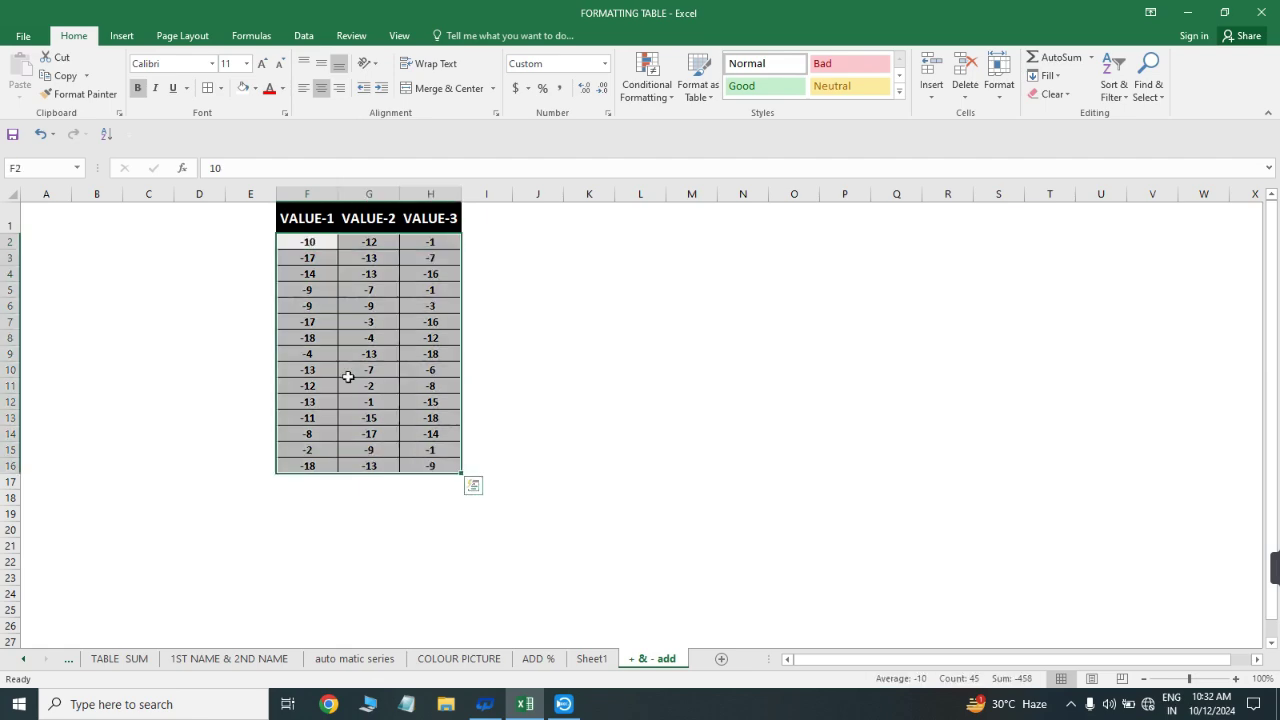
pyautogui.hotkey('ctrl', '1')
pyautogui.click(390, 424)
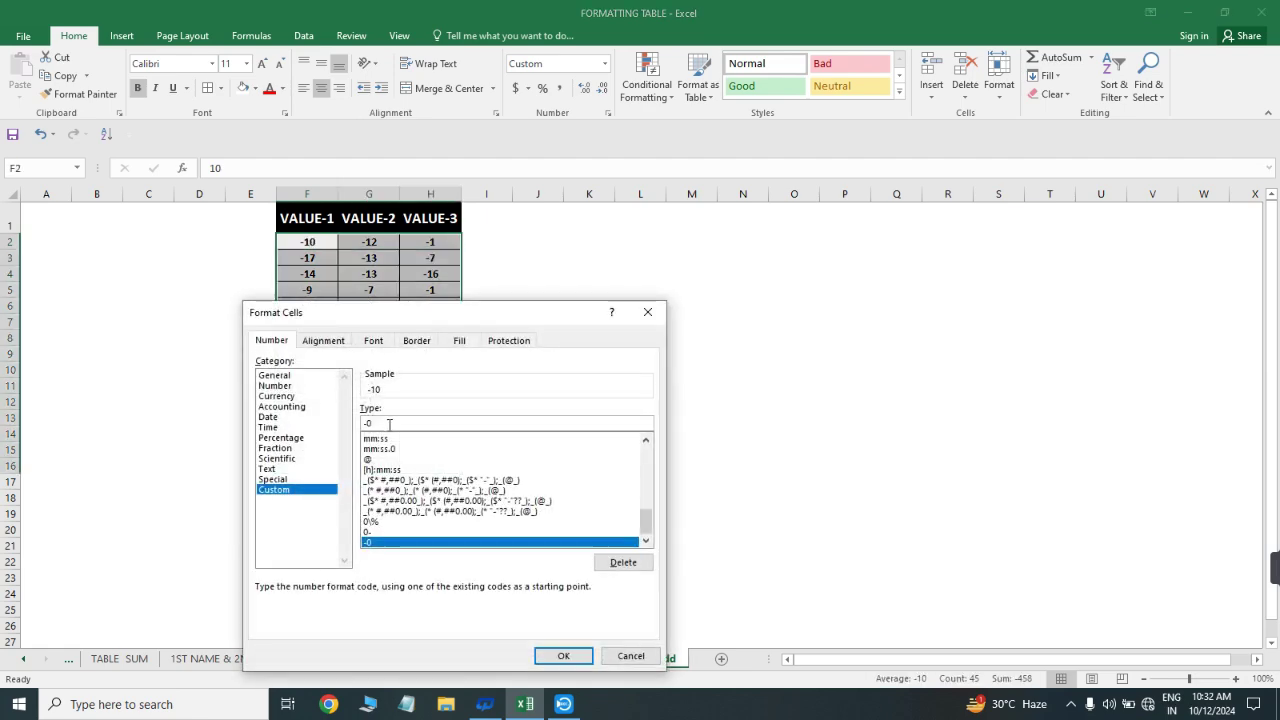
pyautogui.press('Left')
pyautogui.press('BackSpace')
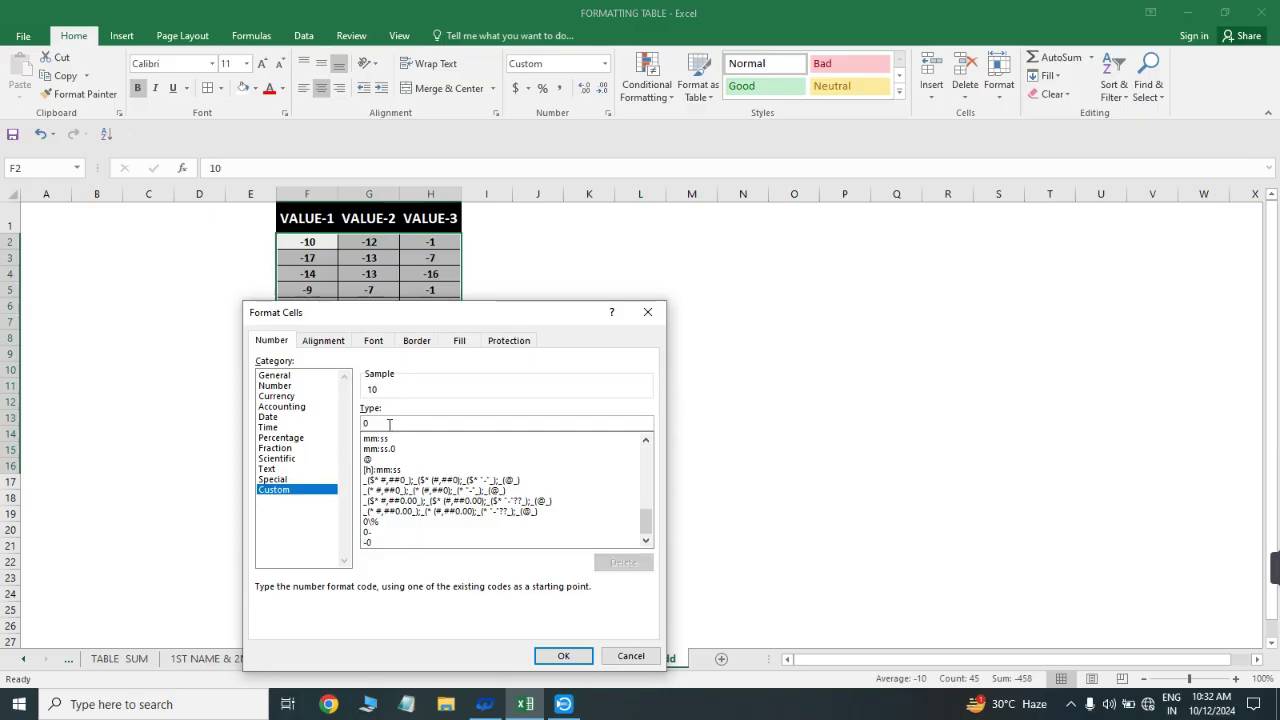
pyautogui.write('=')
pyautogui.press('BackSpace')
pyautogui.write('+')
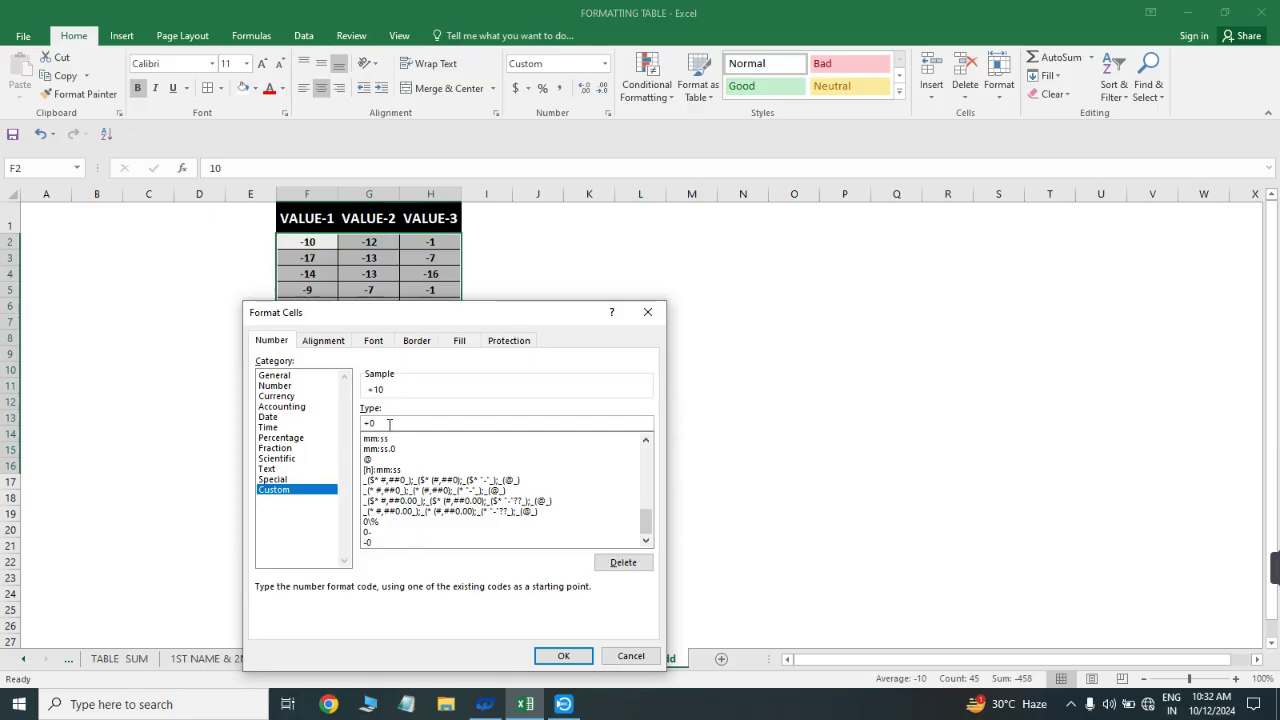
pyautogui.click(561, 655)
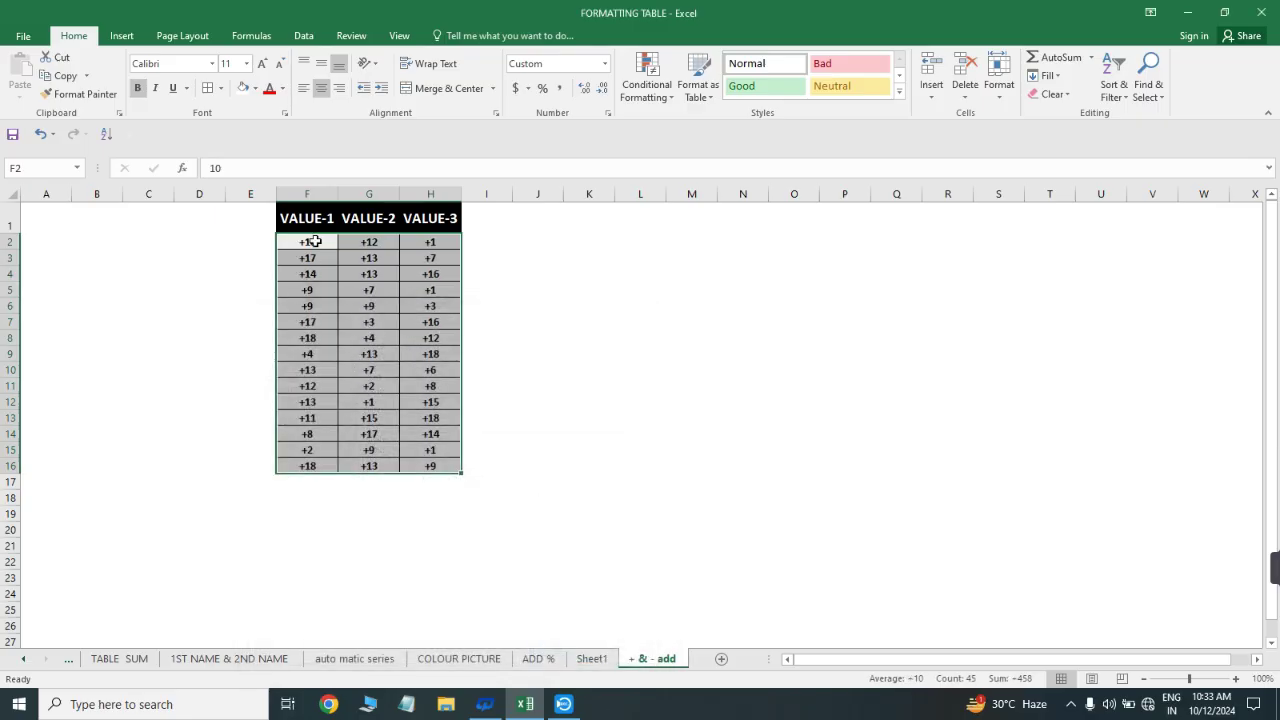
pyautogui.moveTo(314, 241); pyautogui.dragTo(420, 462)
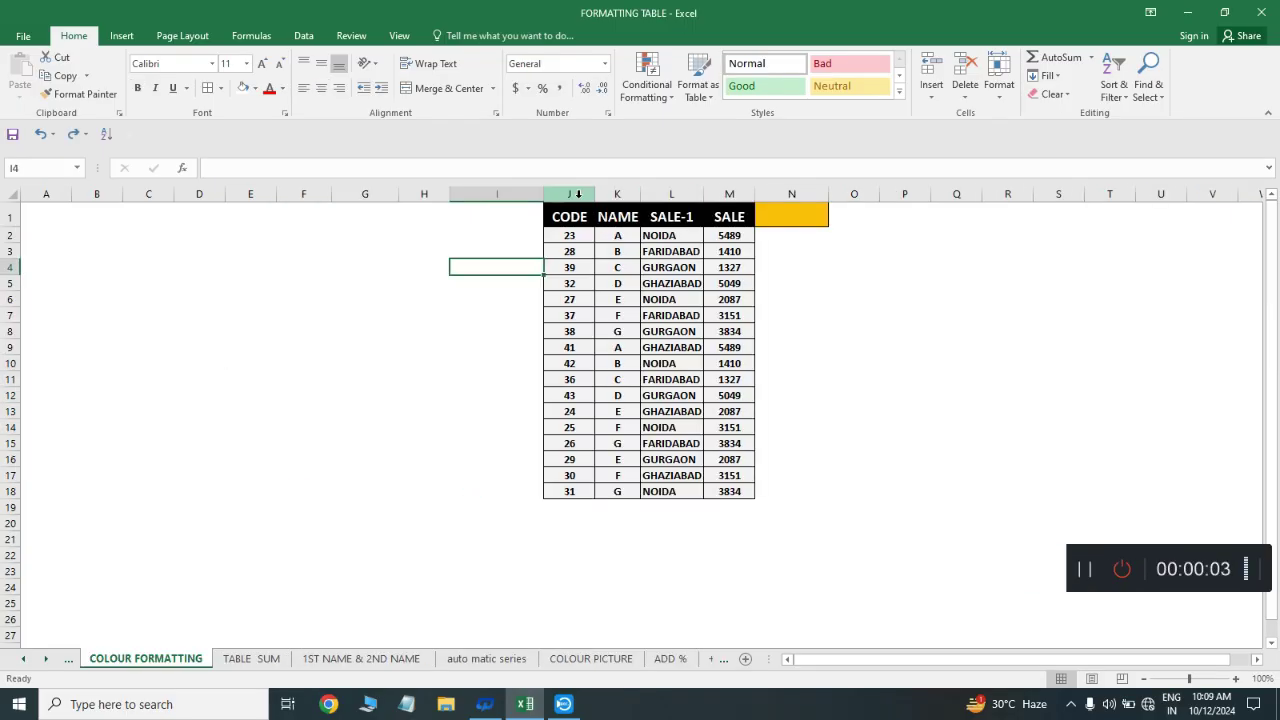
pyautogui.click(569, 194)
pyautogui.click(774, 215)
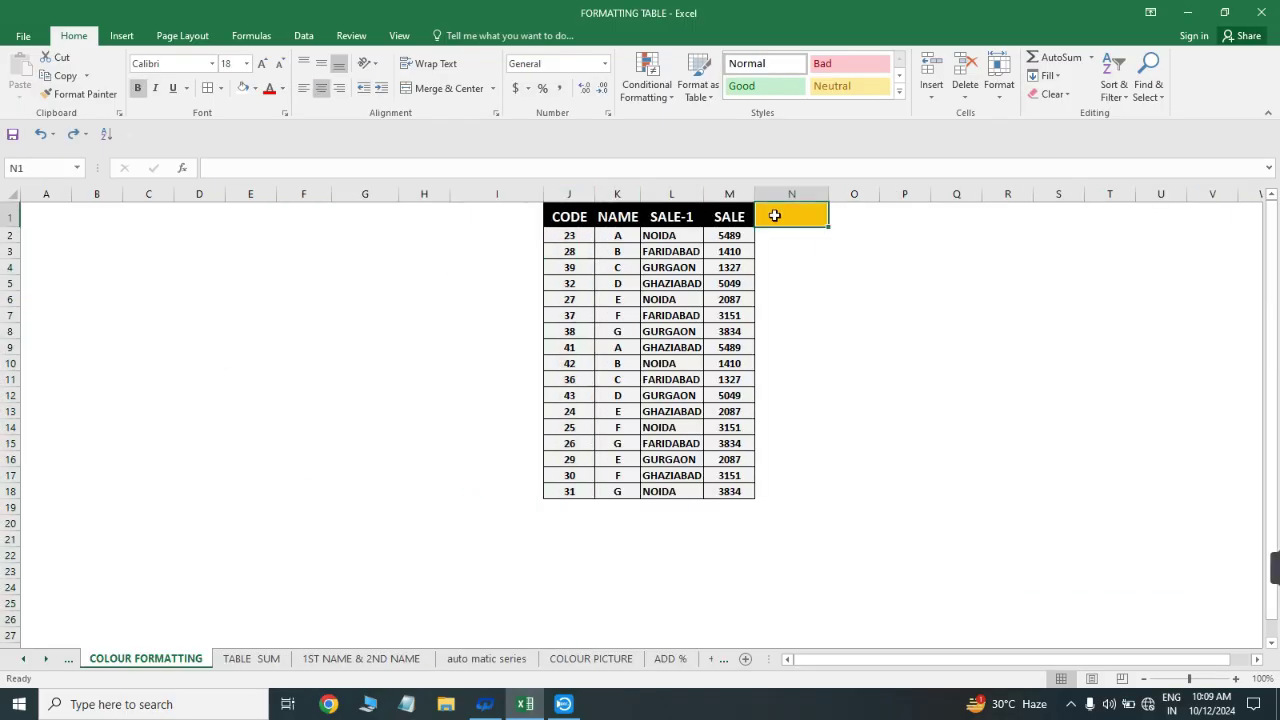
pyautogui.click(674, 195)
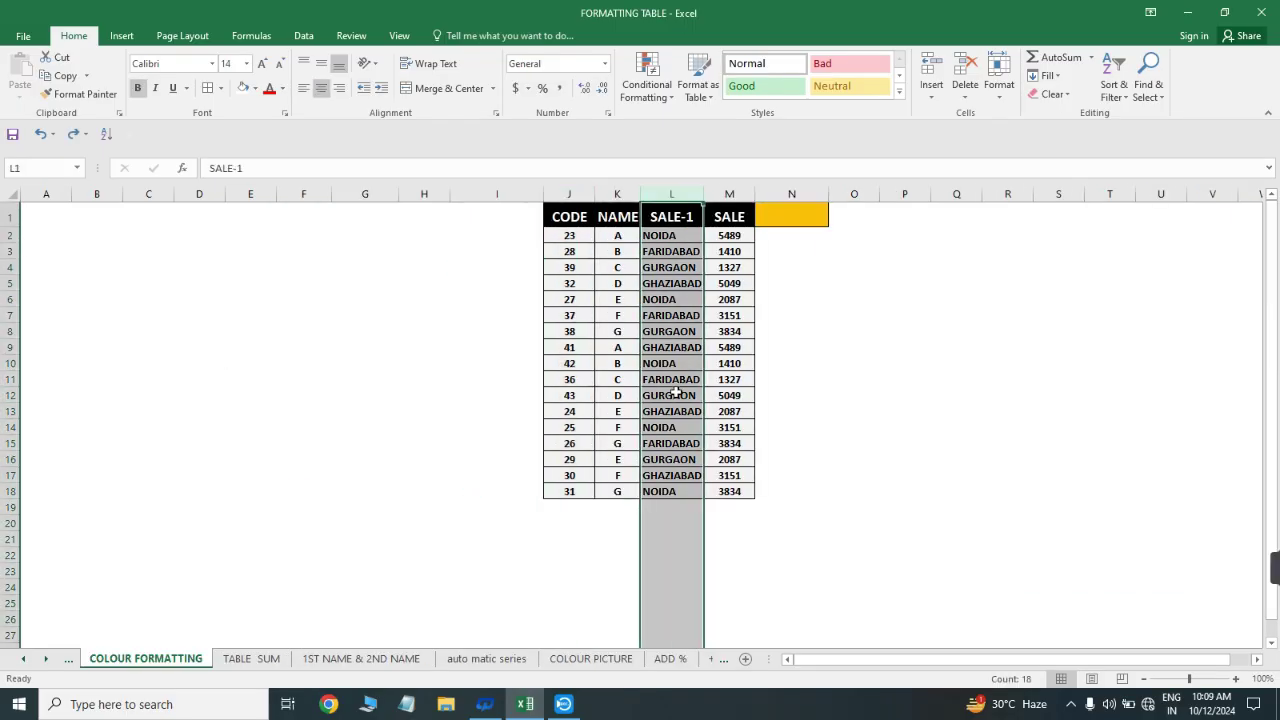
pyautogui.click(782, 217)
pyautogui.moveTo(579, 240); pyautogui.dragTo(738, 235)
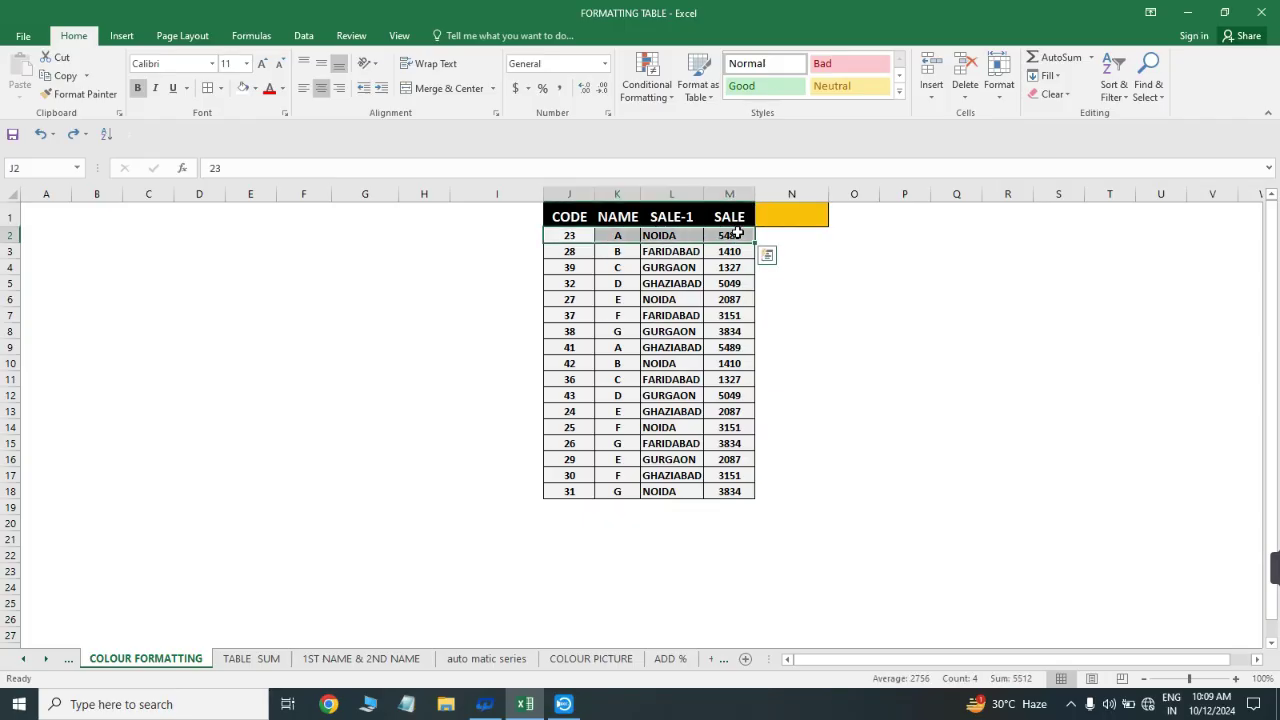
# - Create a formula-based conditional formatting rule for the whole CODE to SALE table with the formula =$N$1=$L1
pyautogui.click(650, 284)
pyautogui.hotkey('ctrl', 'a')
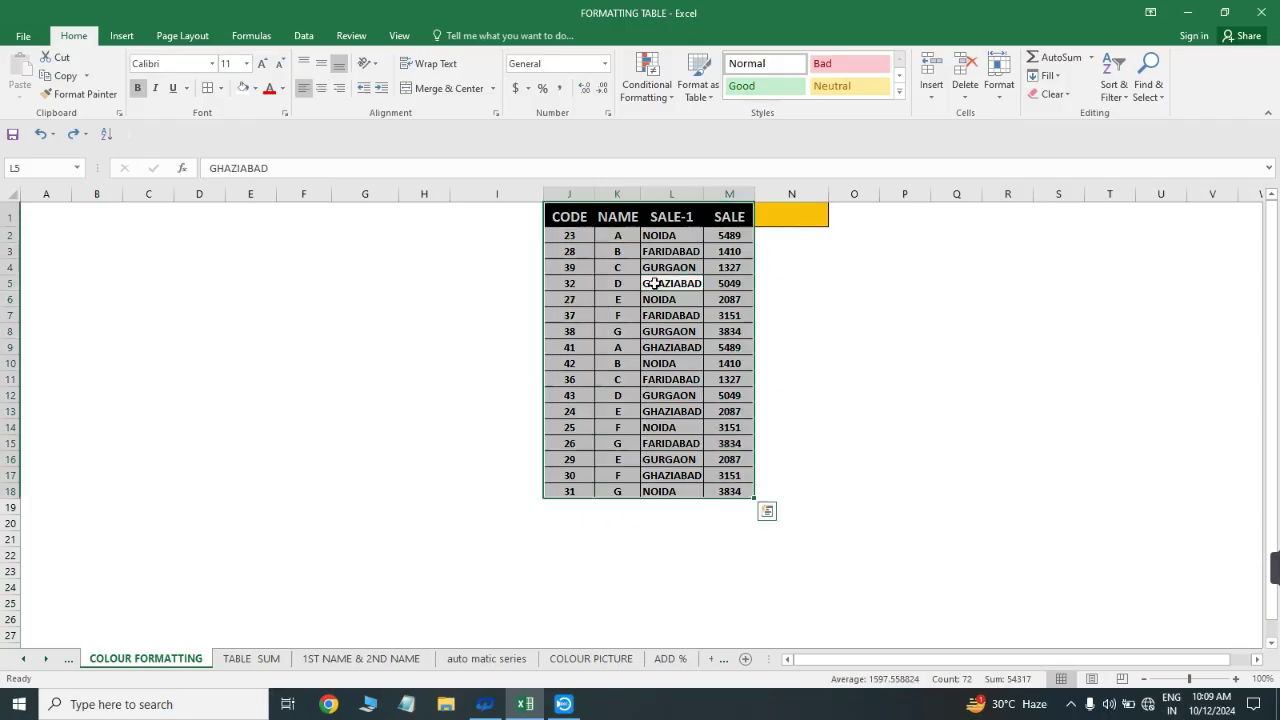
pyautogui.click(660, 92)
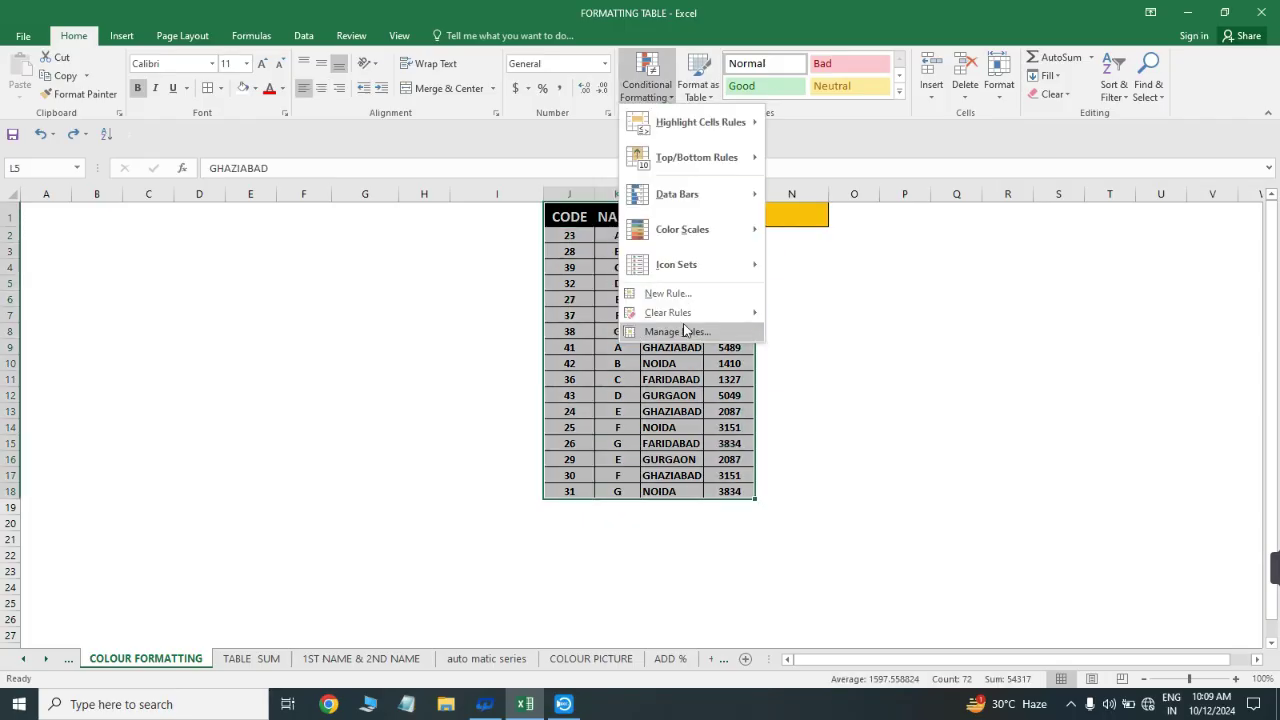
pyautogui.click(669, 295)
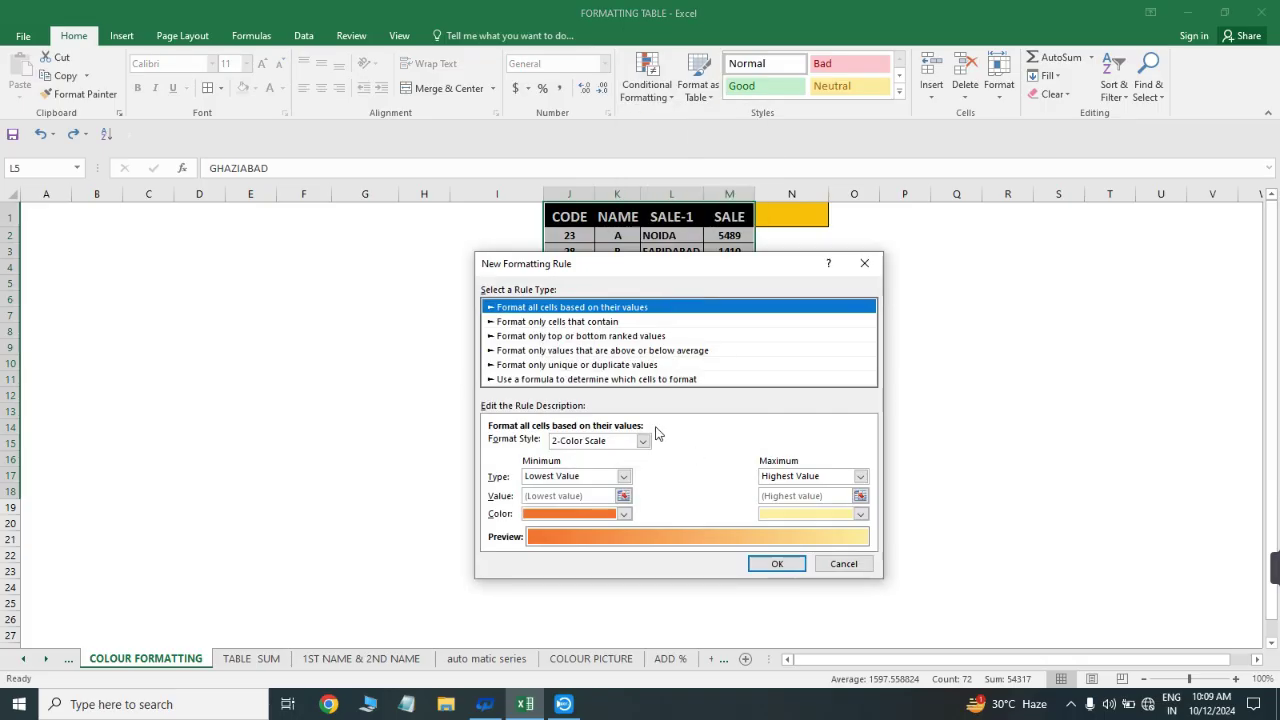
pyautogui.click(612, 380)
pyautogui.click(588, 444)
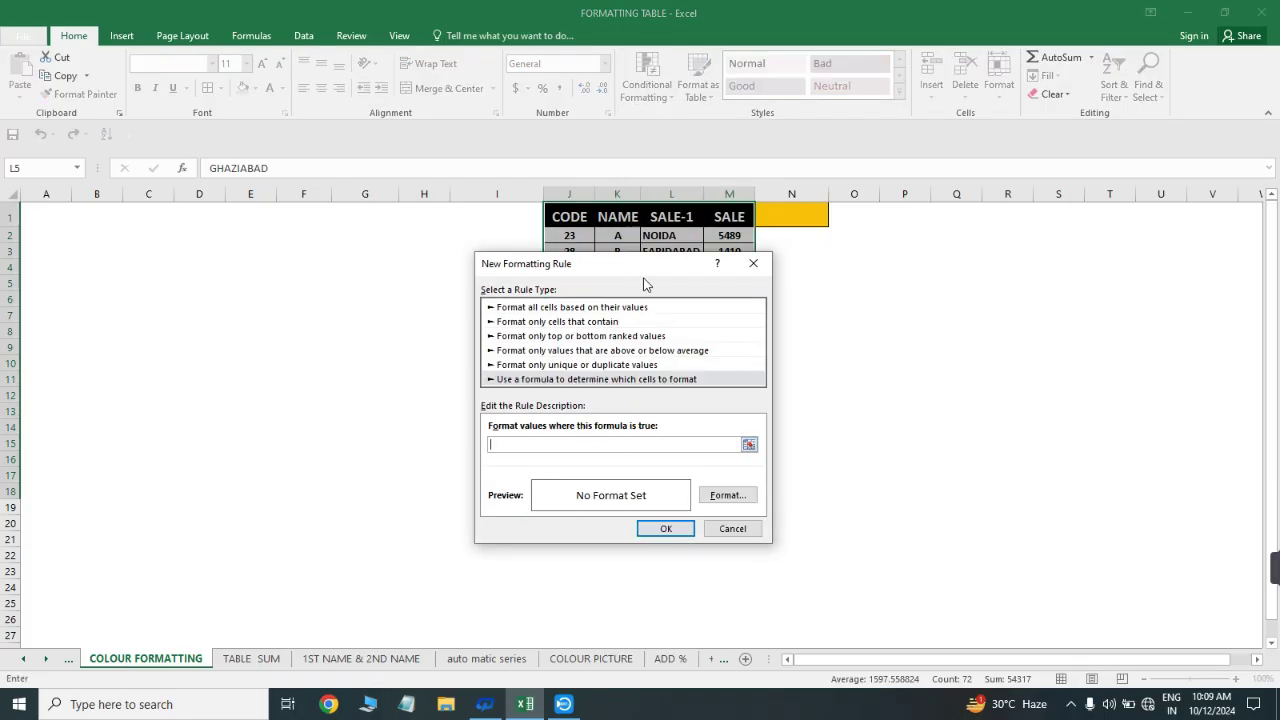
pyautogui.moveTo(640, 266); pyautogui.dragTo(688, 292)
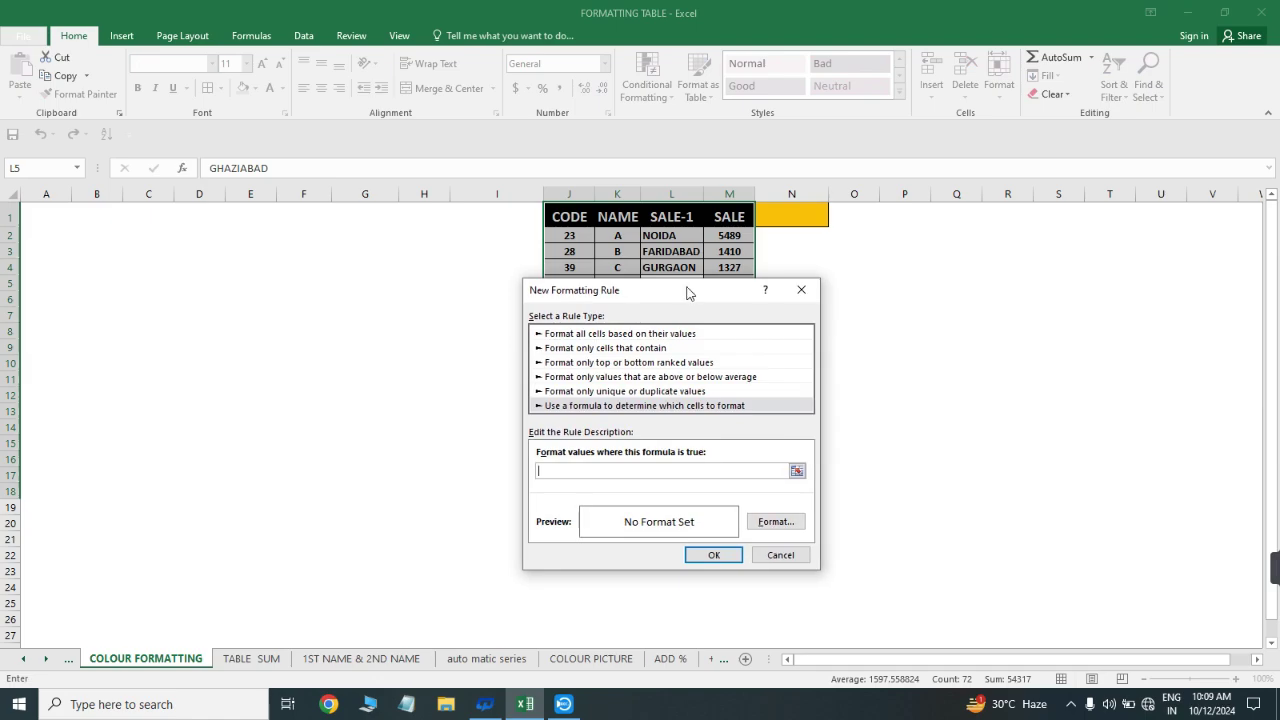
pyautogui.click(783, 213)
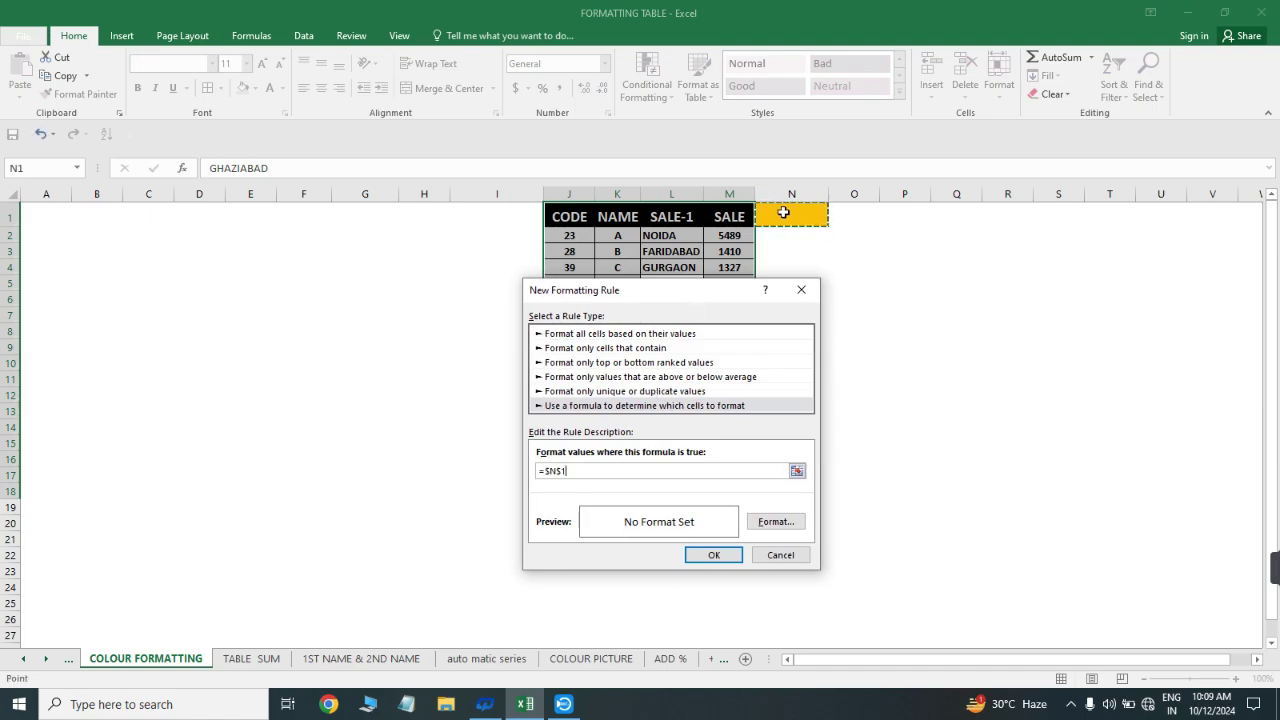
pyautogui.write('=')
pyautogui.click(668, 216)
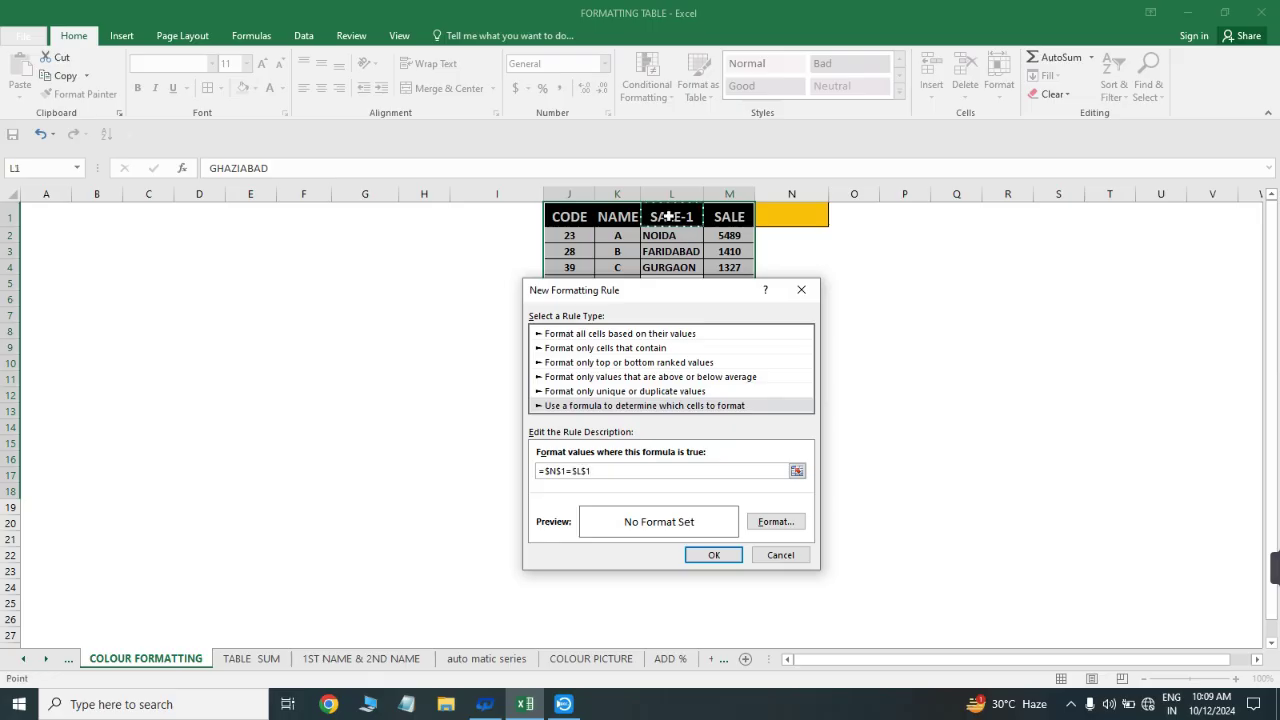
pyautogui.press('F4')
pyautogui.press('F4')
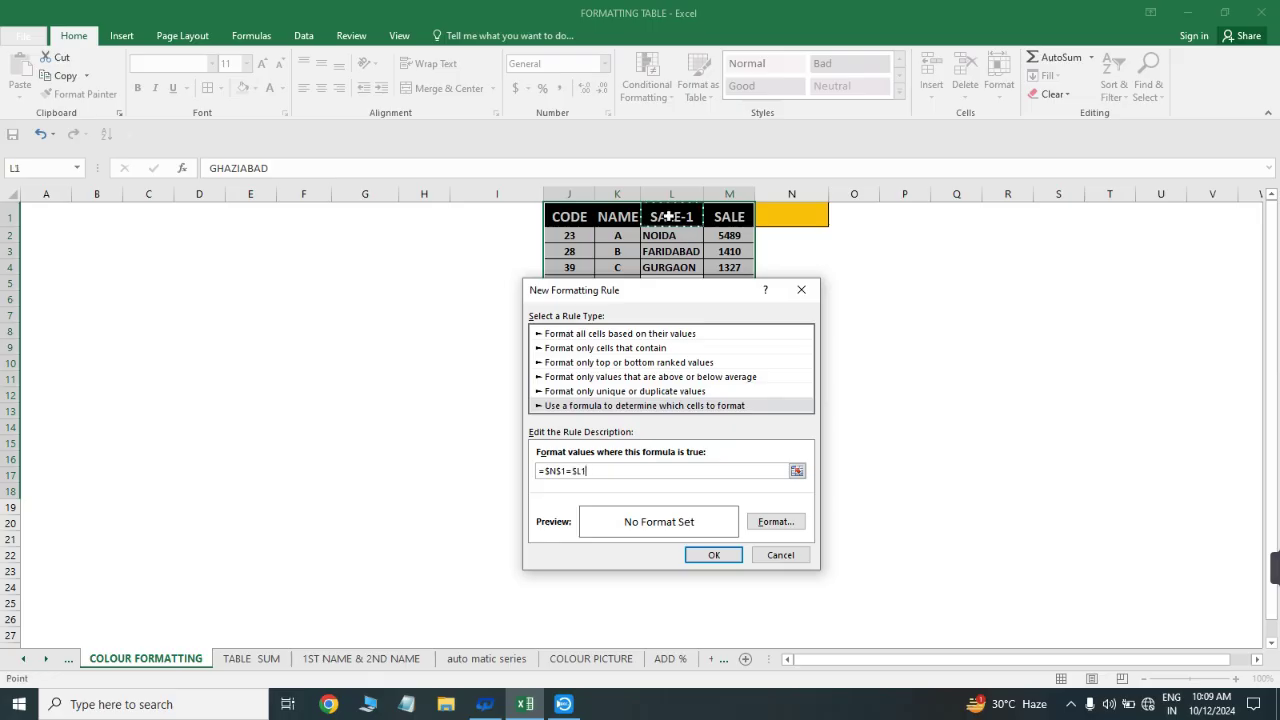
# - Give the new rule a yellow background fill and apply it to the table
pyautogui.click(773, 522)
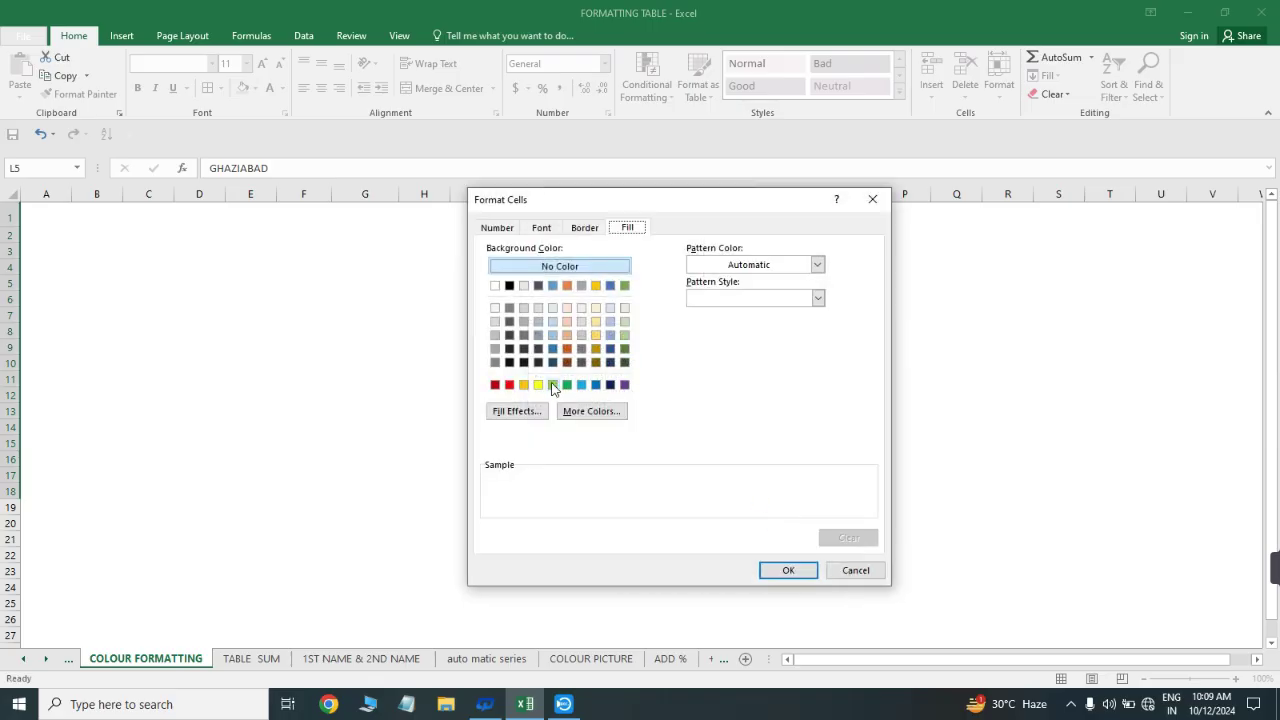
pyautogui.click(540, 386)
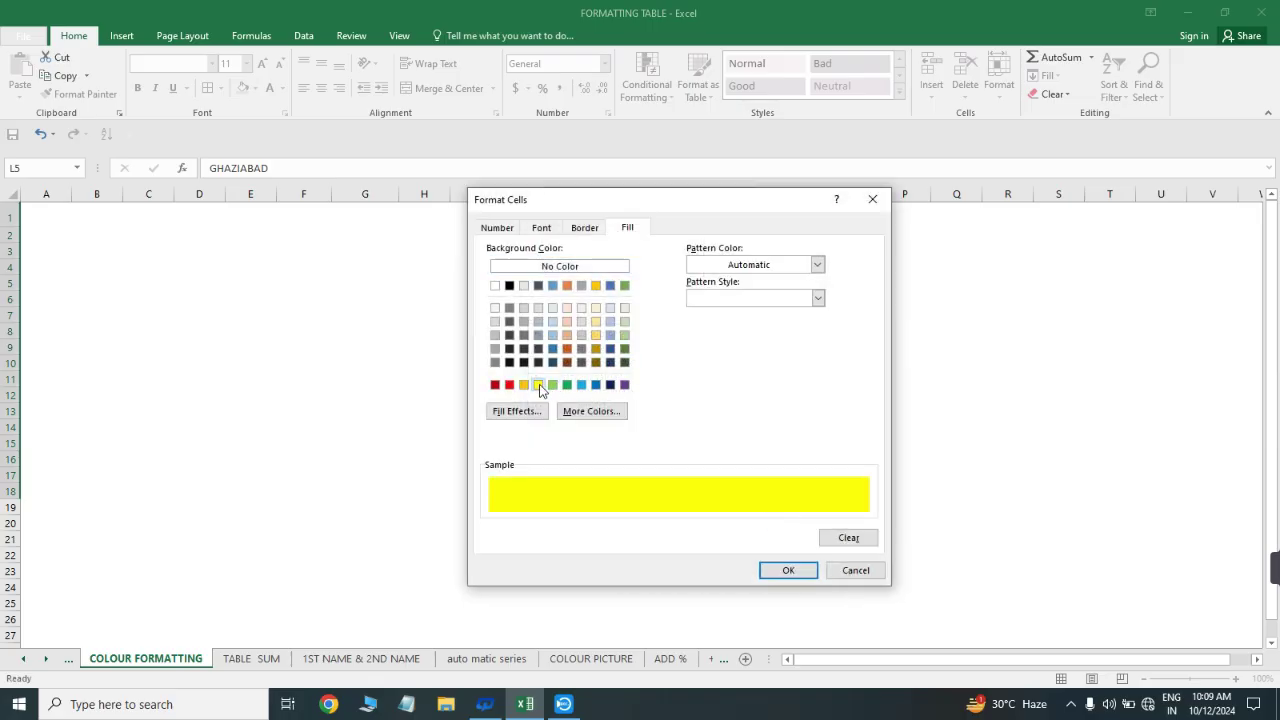
pyautogui.click(788, 570)
pyautogui.click(716, 556)
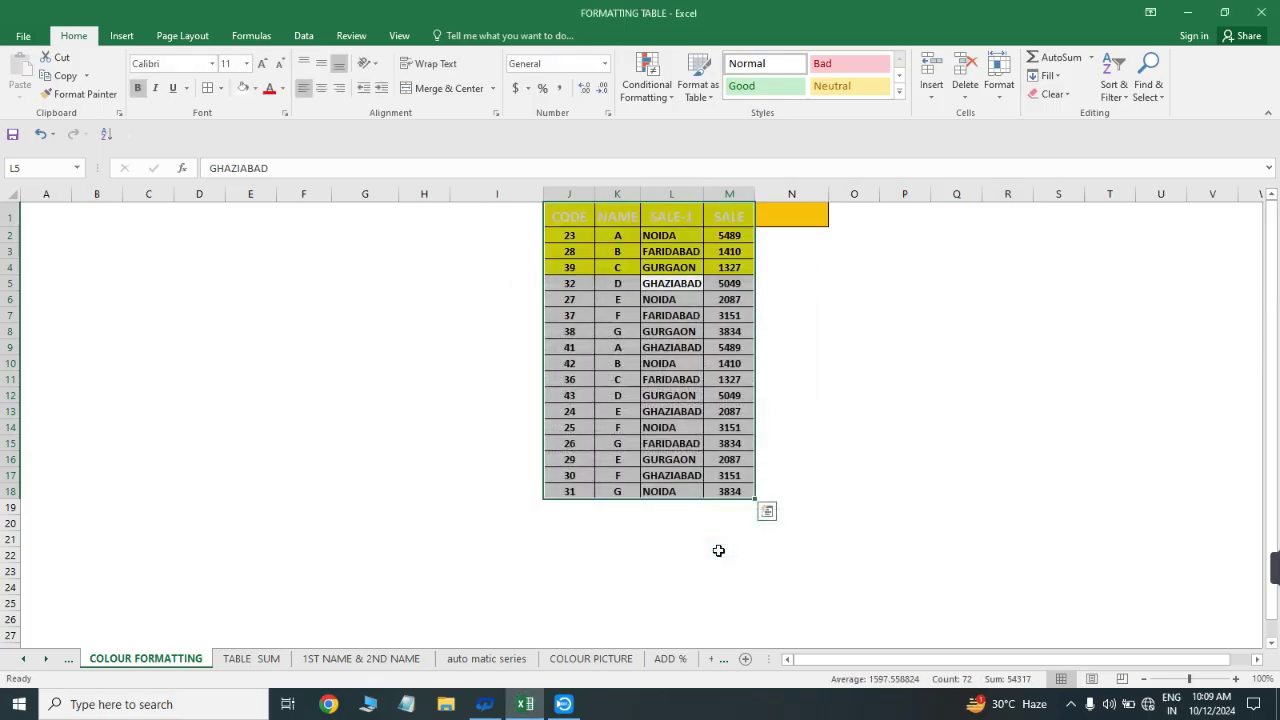
# - Test the highlighting by entering NOIDA in cell N1, and replace it with FARIDABAD
pyautogui.click(791, 213)
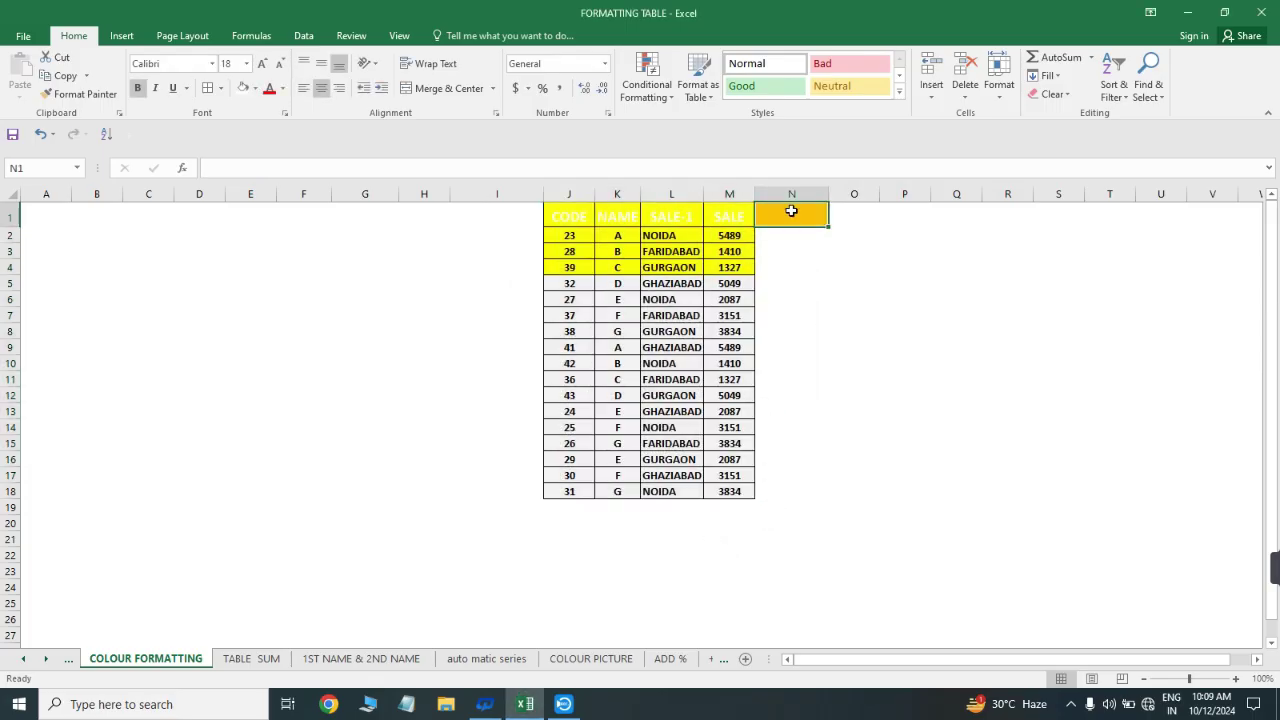
pyautogui.write('NOIDA')
pyautogui.press('Return')
pyautogui.click(791, 213)
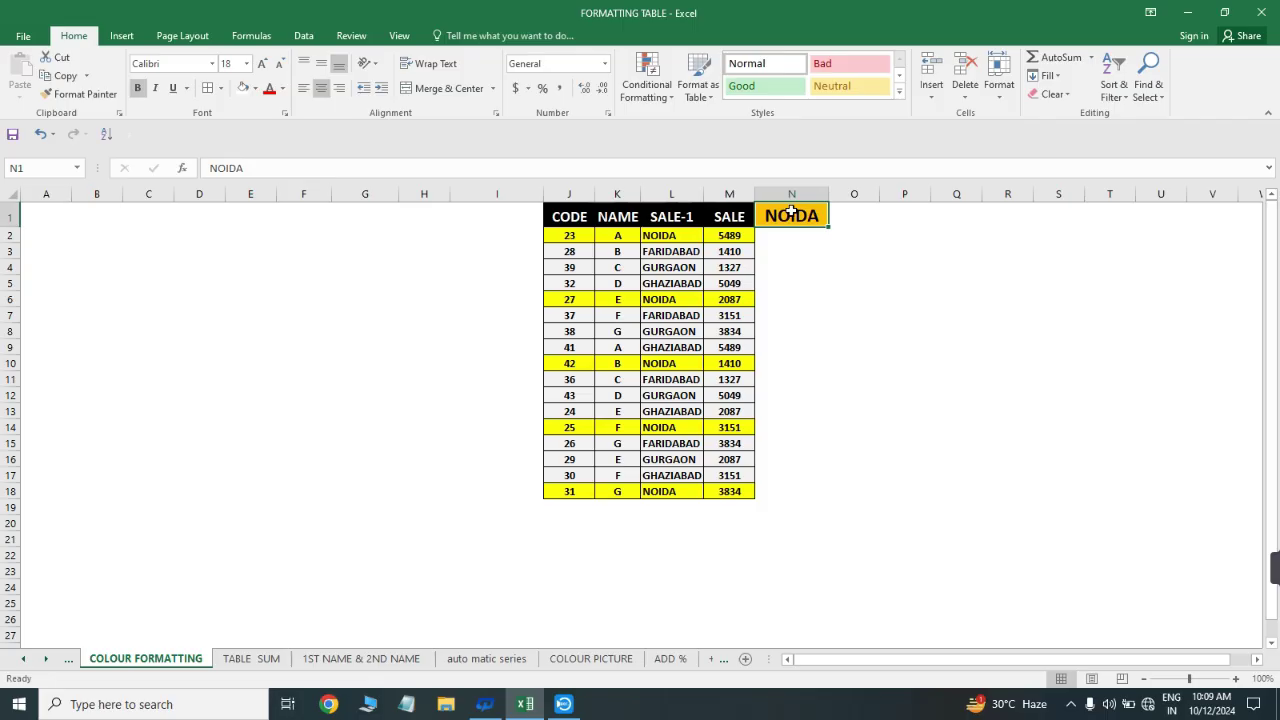
pyautogui.write('FARIDABAD')
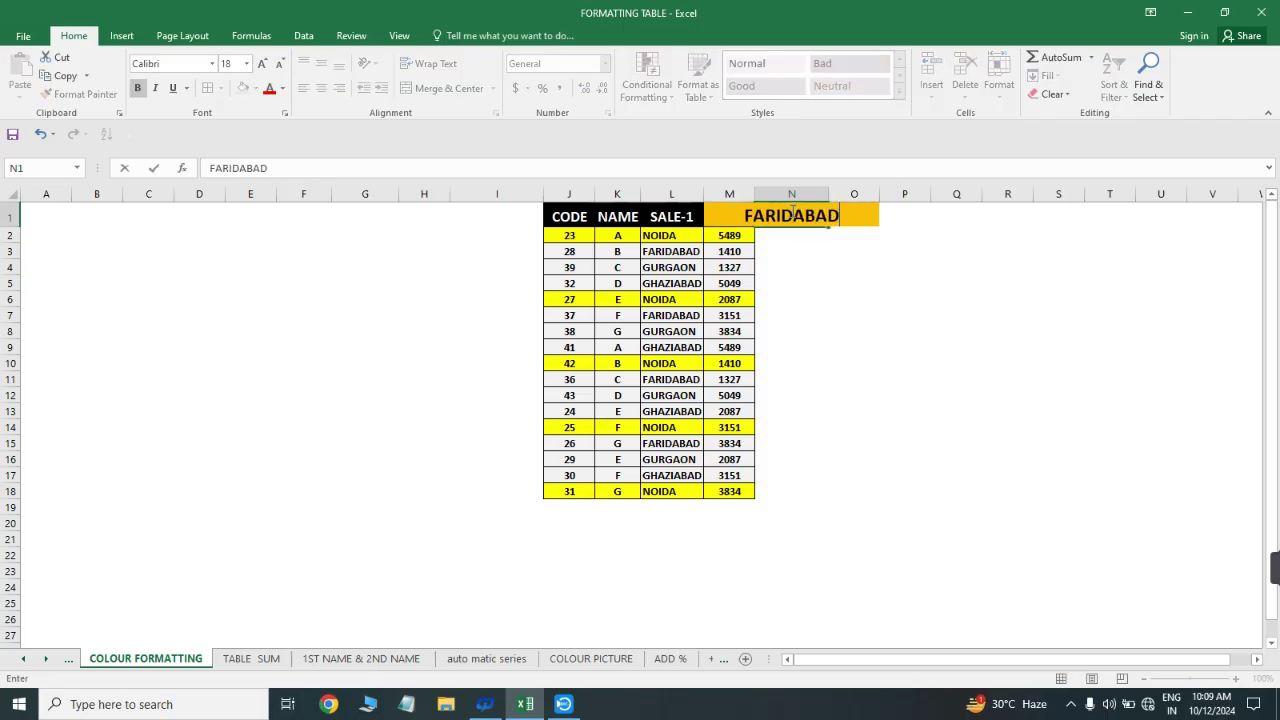
pyautogui.press('Return')
# - Autofit the width of column N to the entry in cell N1
pyautogui.click(791, 213)
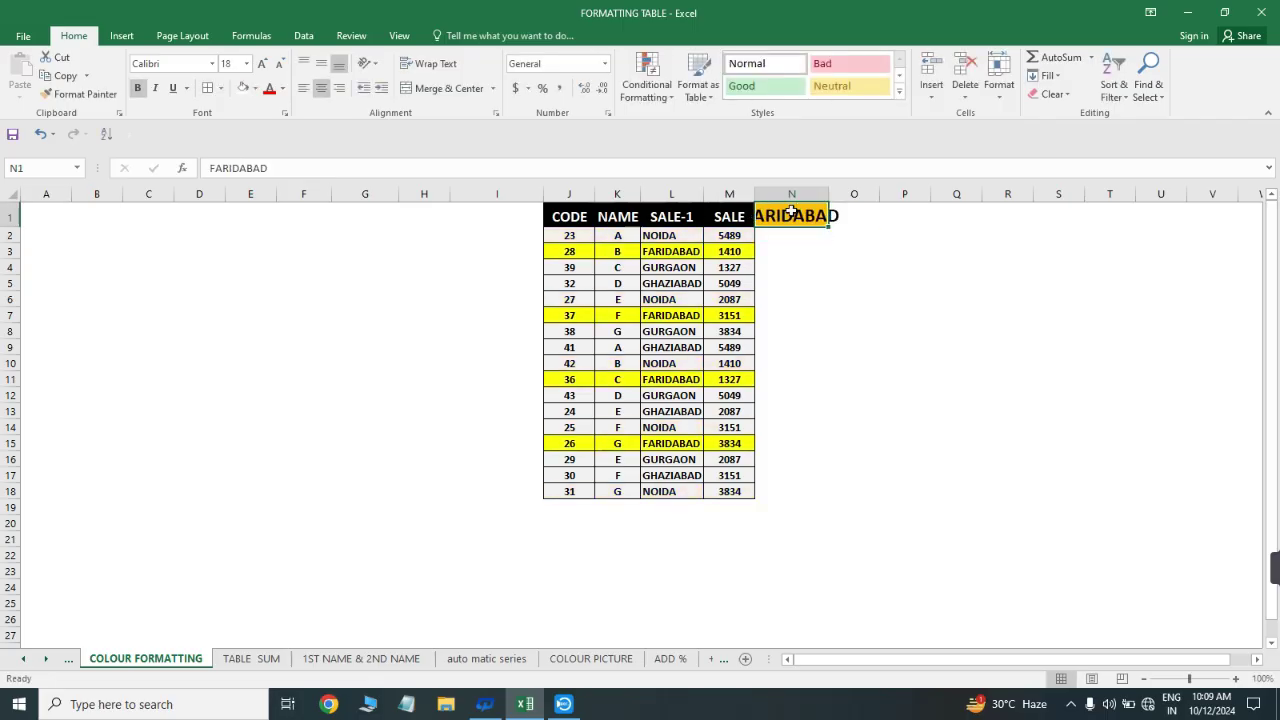
pyautogui.hotkey('alt', 'o')
pyautogui.press('c')
pyautogui.press('a')
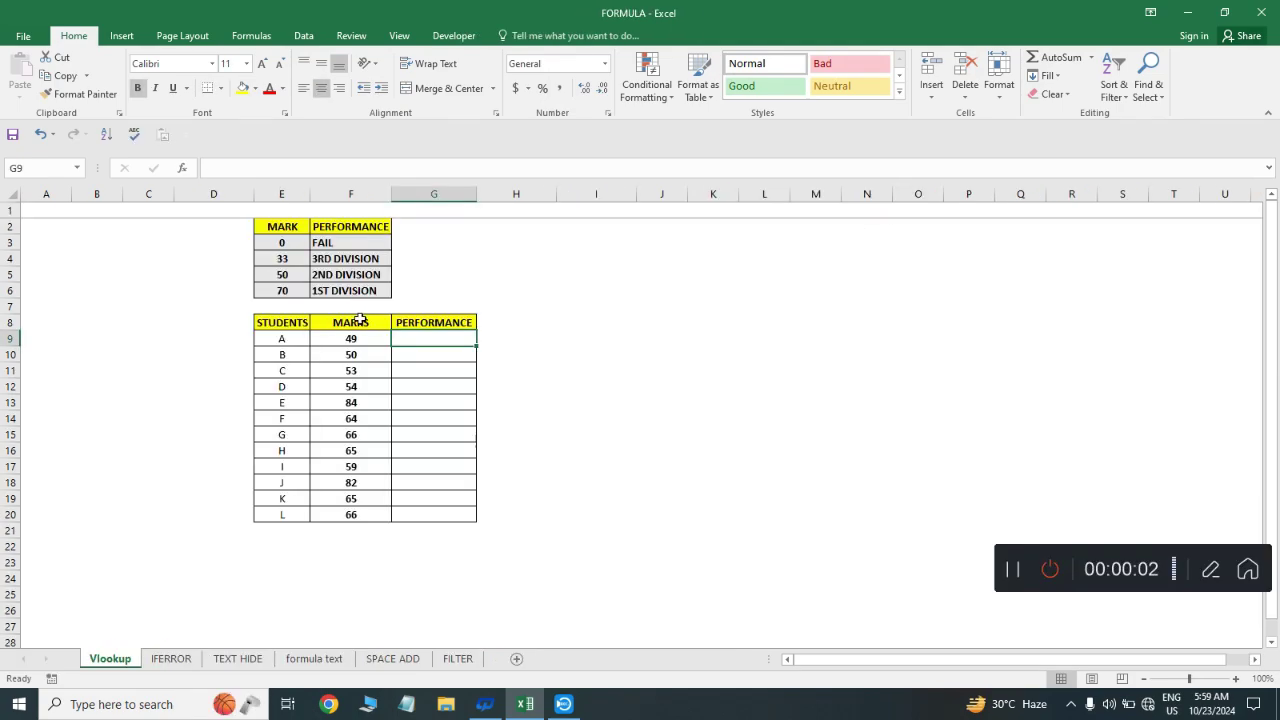
# - Start a VLOOKUP formula in G9 of the PERFORMANCE column, with the mark in F9 as the lookup value
pyautogui.click(352, 325)
pyautogui.hotkey('ctrl', 'shift', 'Down')
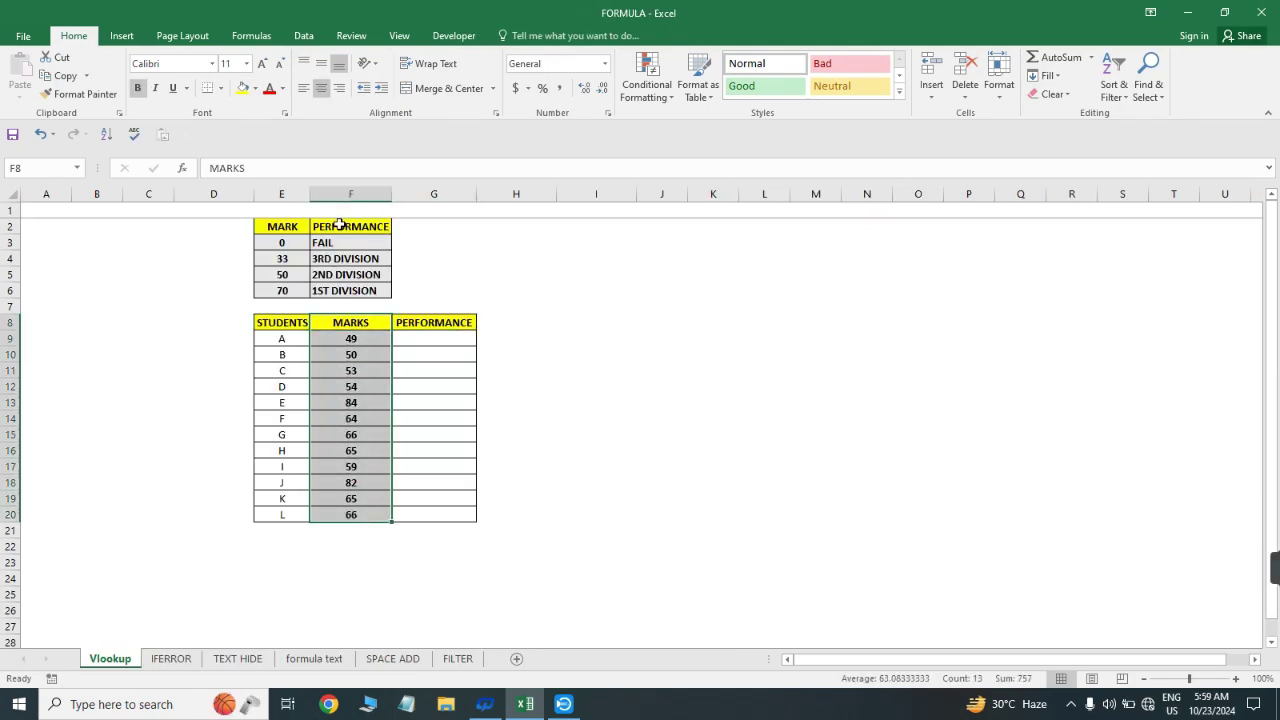
pyautogui.moveTo(339, 225); pyautogui.dragTo(342, 300)
pyautogui.click(440, 339)
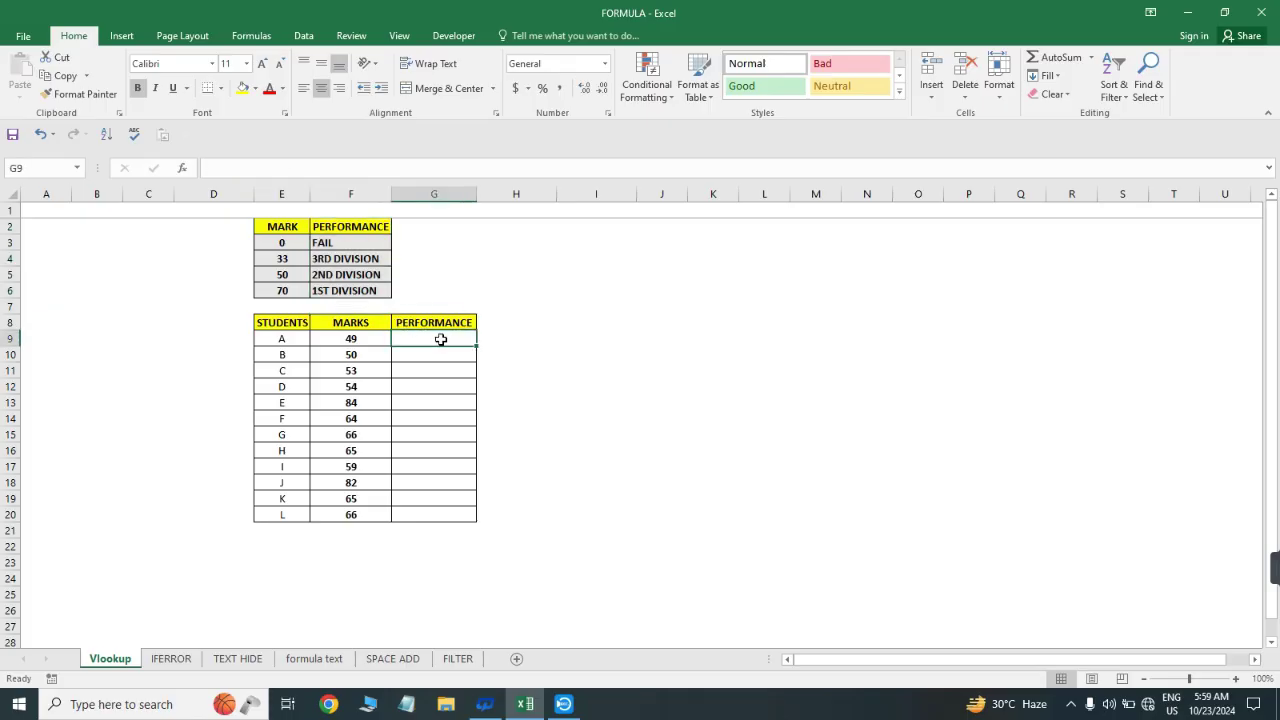
pyautogui.write('=VLOOKUP(')
pyautogui.press('Left')
pyautogui.press('Left')
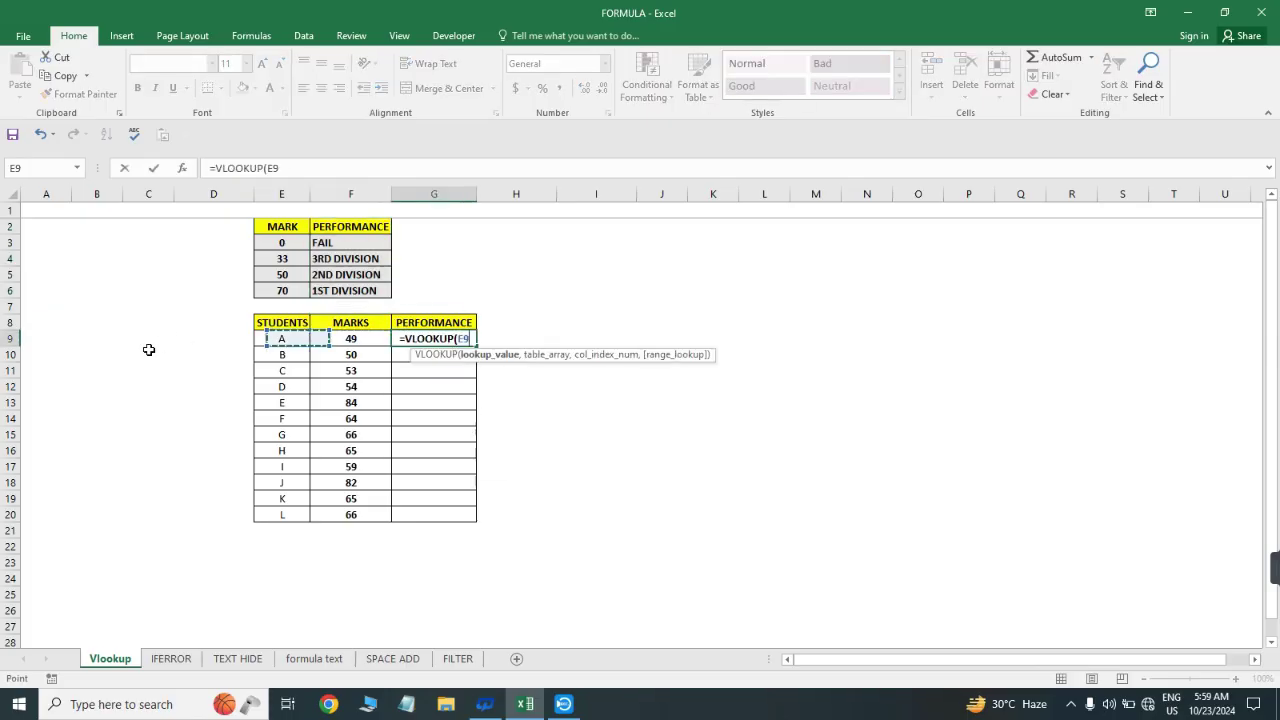
pyautogui.press('Right')
pyautogui.write(',')
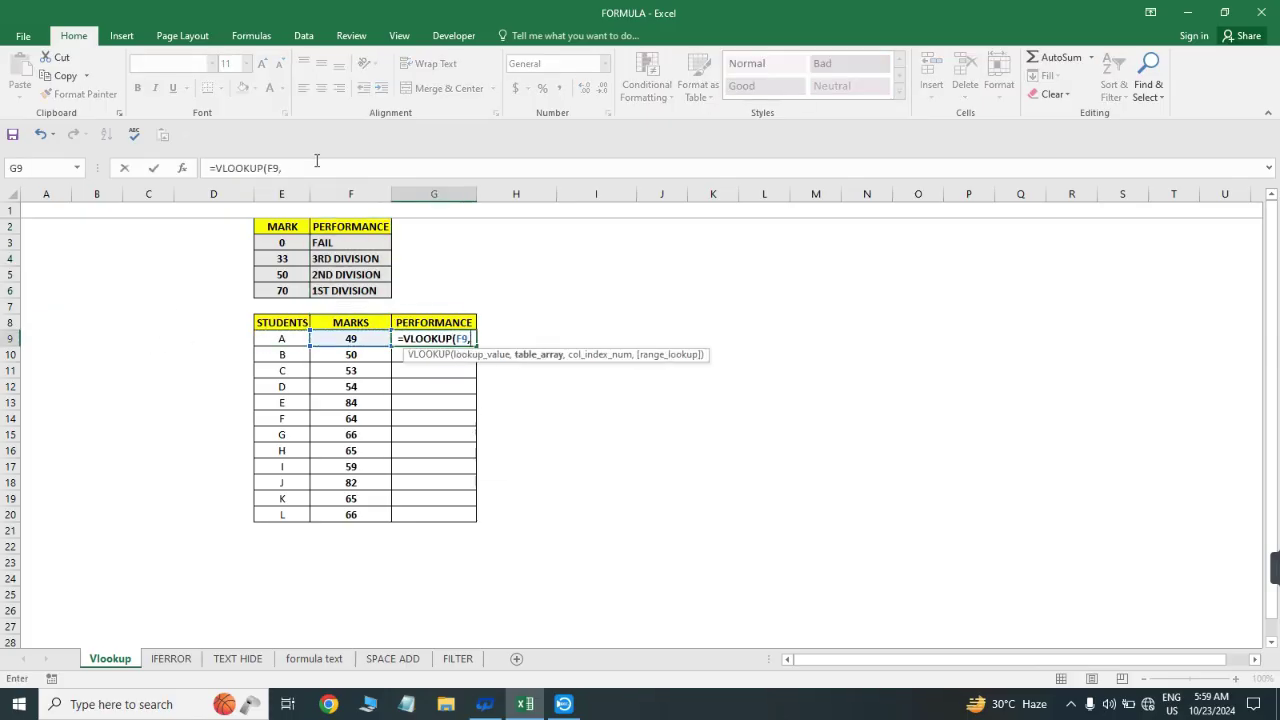
# - Complete the VLOOKUP in G9 with the absolute table range $E$2:$F$6, column index 2 and match type 0
pyautogui.moveTo(268, 230); pyautogui.dragTo(370, 303)
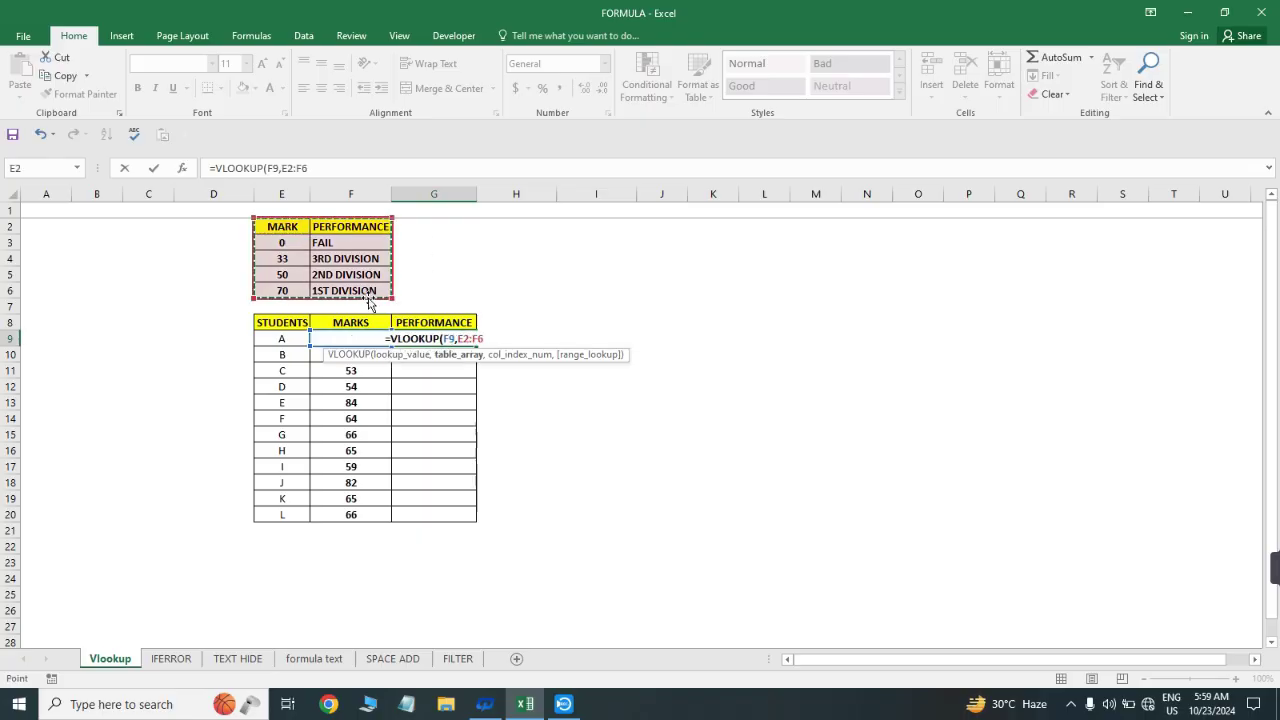
pyautogui.press('F4')
pyautogui.write(',2,')
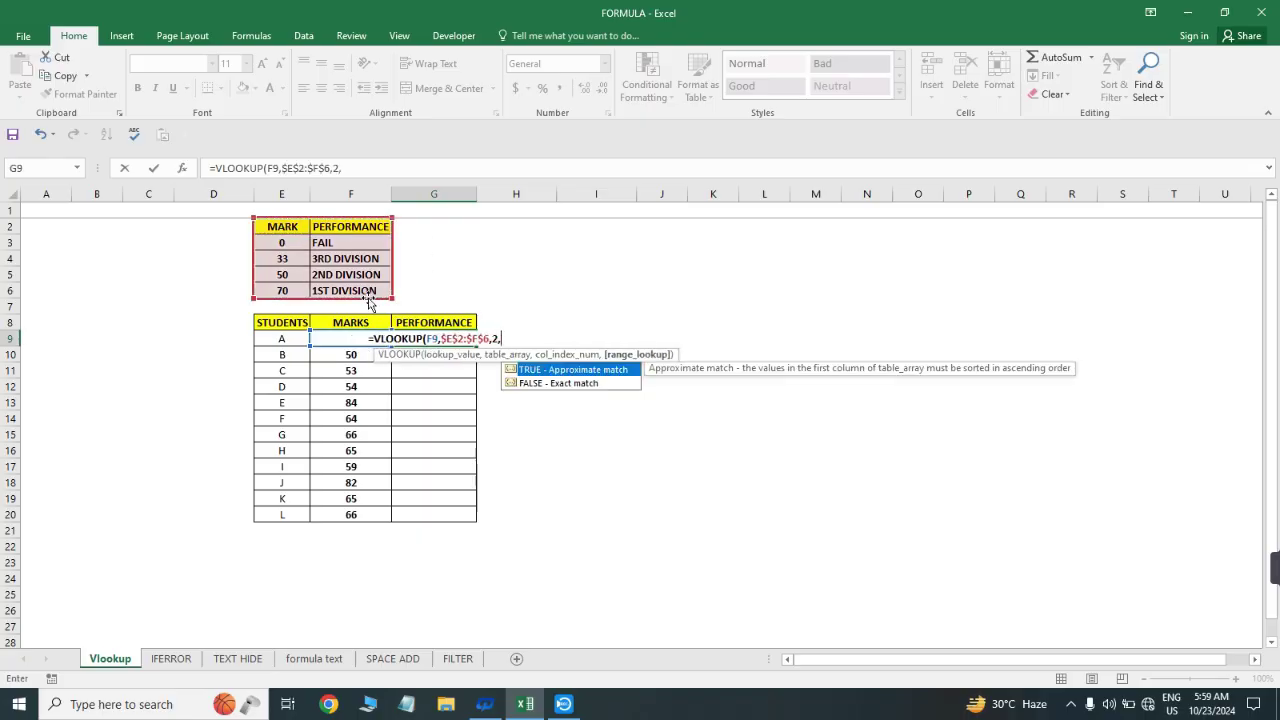
pyautogui.write('0)')
pyautogui.press('Return')
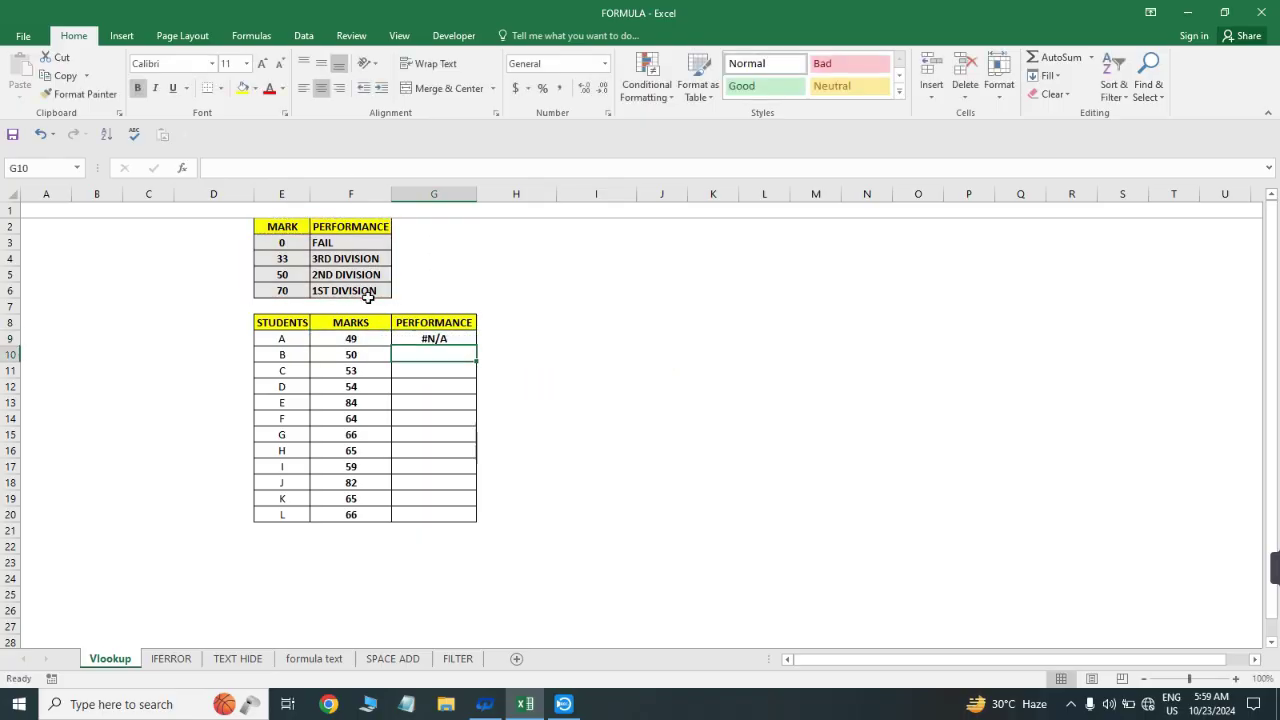
# - Fill the exact-match VLOOKUP formula down the PERFORMANCE column through G20
pyautogui.press('Left')
pyautogui.hotkey('ctrl', 'Down')
pyautogui.press('Right')
pyautogui.hotkey('ctrl', 'shift', 'Up')
pyautogui.hotkey('ctrl', 'd')
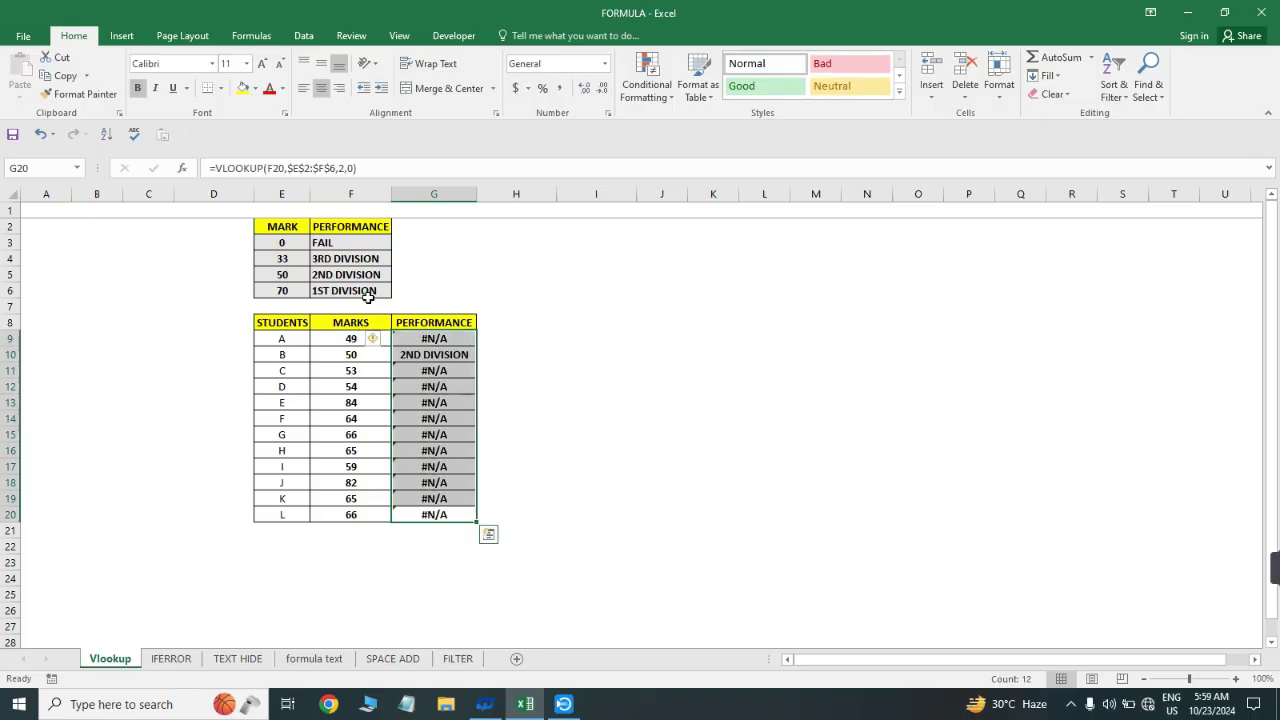
# - Examine the VLOOKUP results for the first two students and the formula in G10
pyautogui.hotkey('ctrl', 'Up')
pyautogui.press('Down')
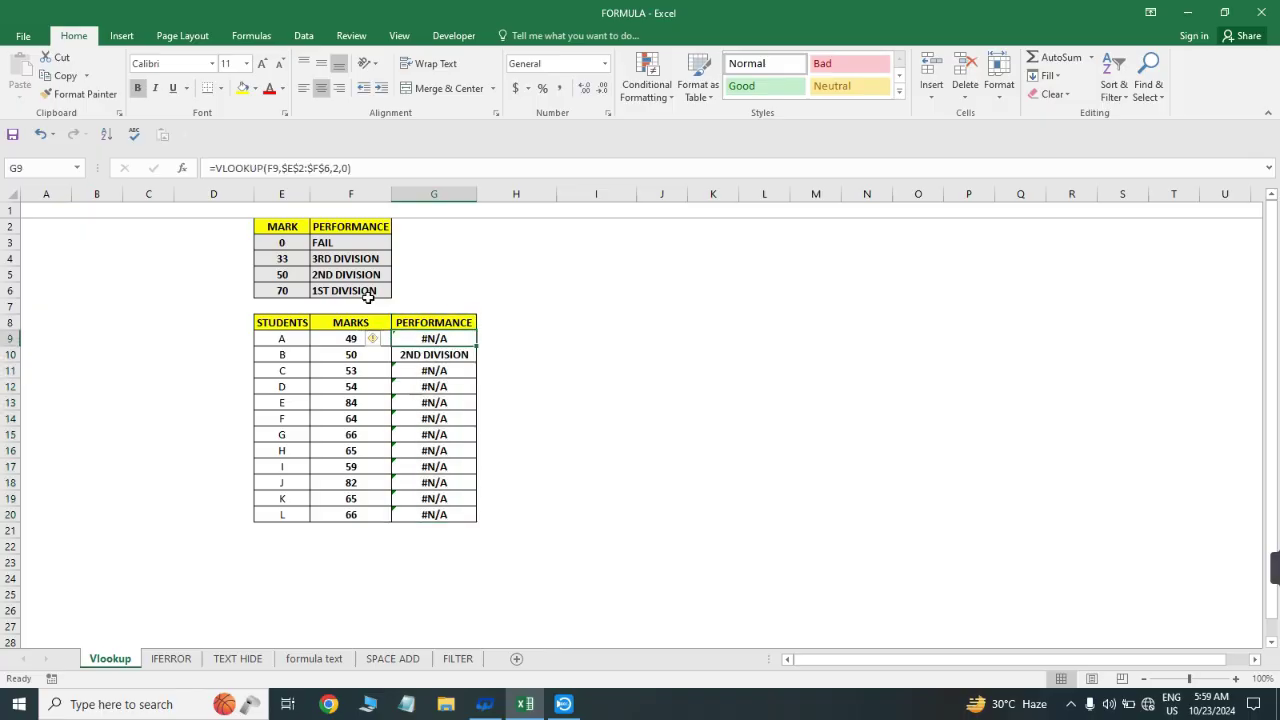
pyautogui.press('Down')
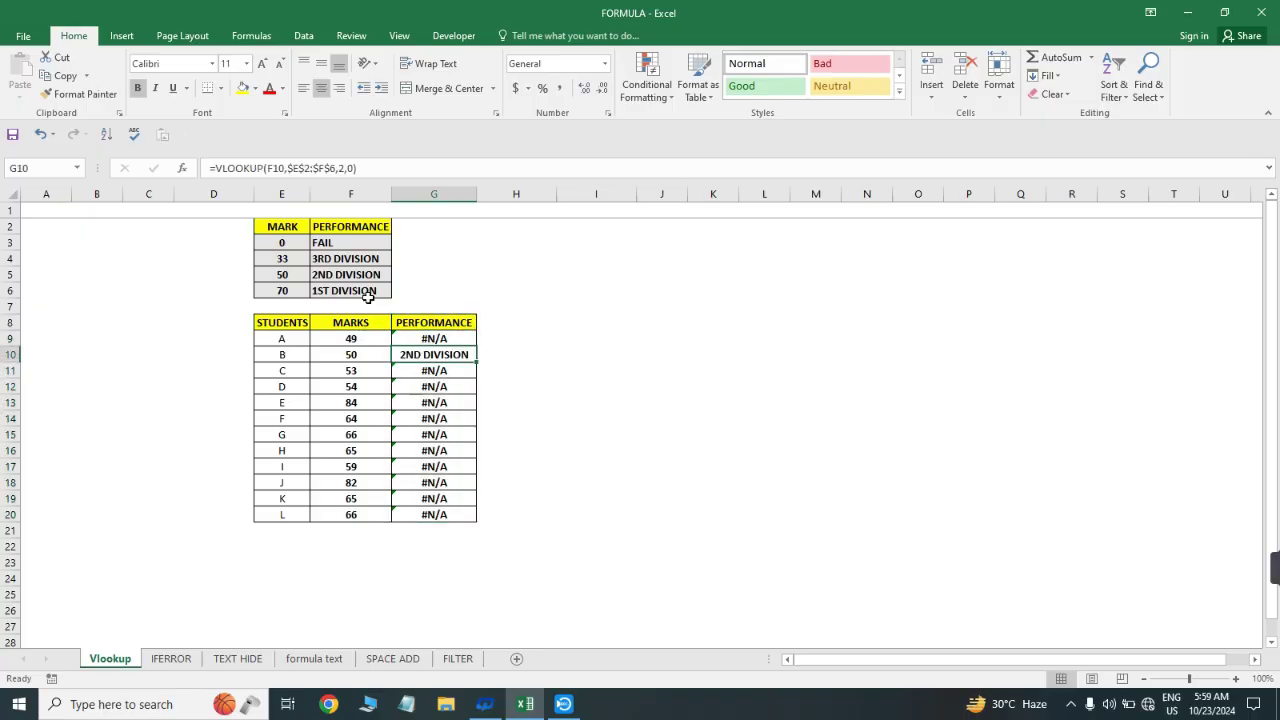
pyautogui.press('F2')
pyautogui.press('Escape')
pyautogui.press('Up')
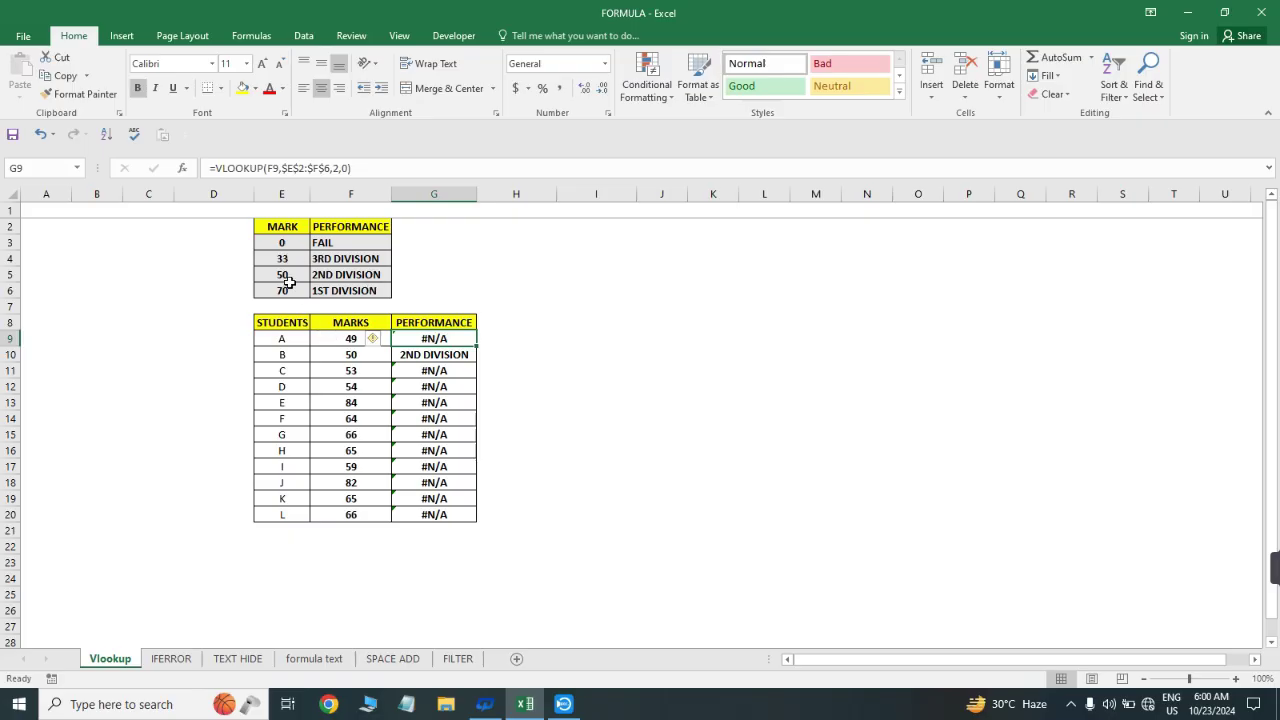
pyautogui.click(432, 358)
# - Change the match type of the VLOOKUP in G9 to 1 for an approximate match
pyautogui.click(440, 335)
pyautogui.press('F2')
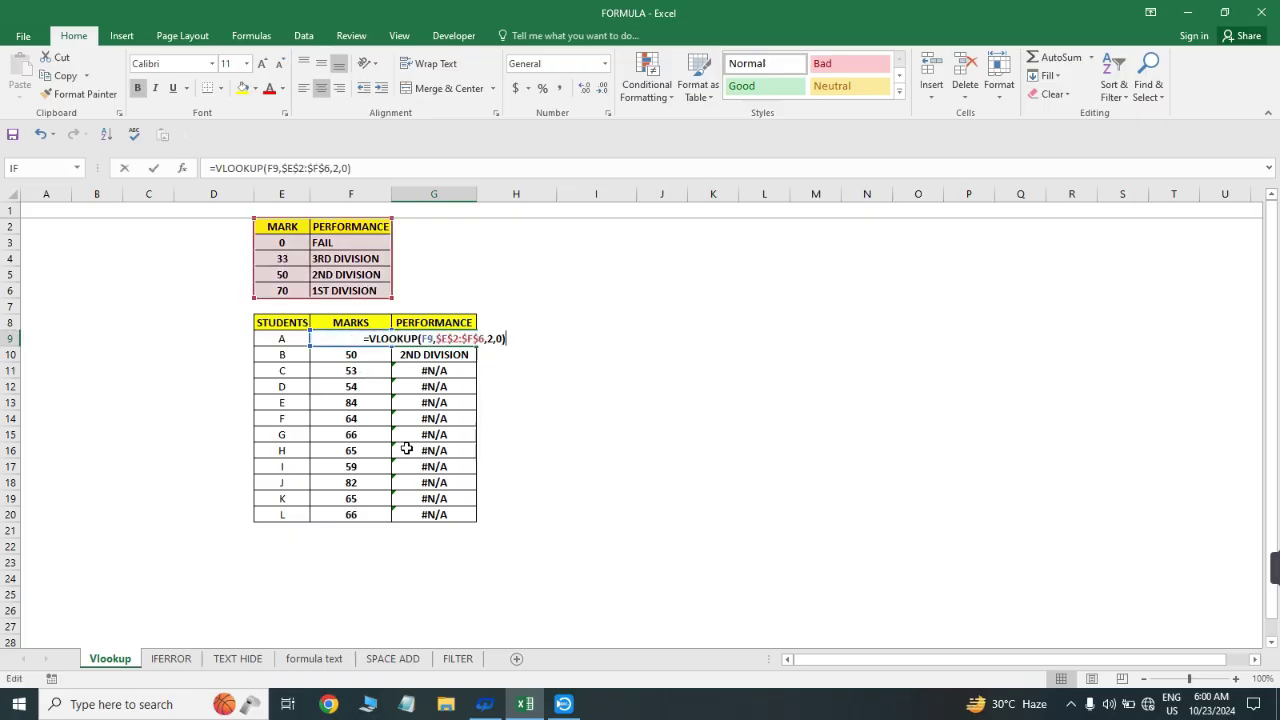
pyautogui.press('Left')
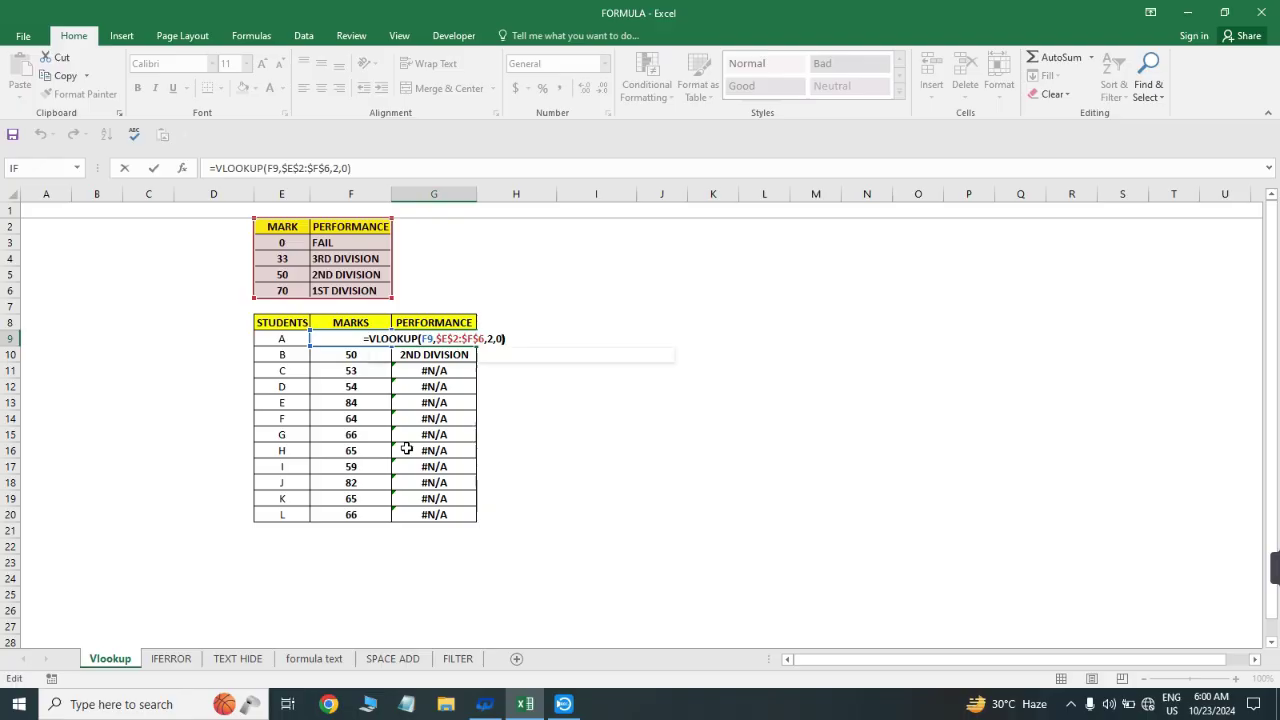
pyautogui.press('BackSpace')
pyautogui.write('1')
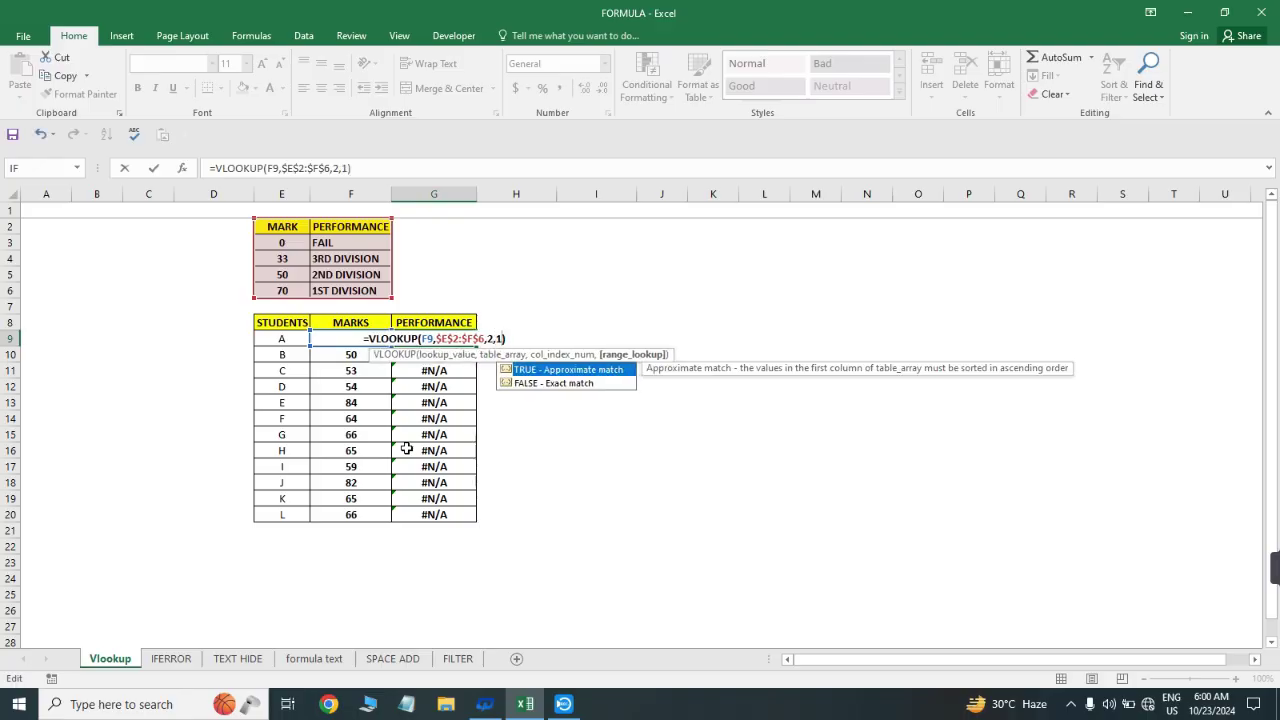
pyautogui.press('Return')
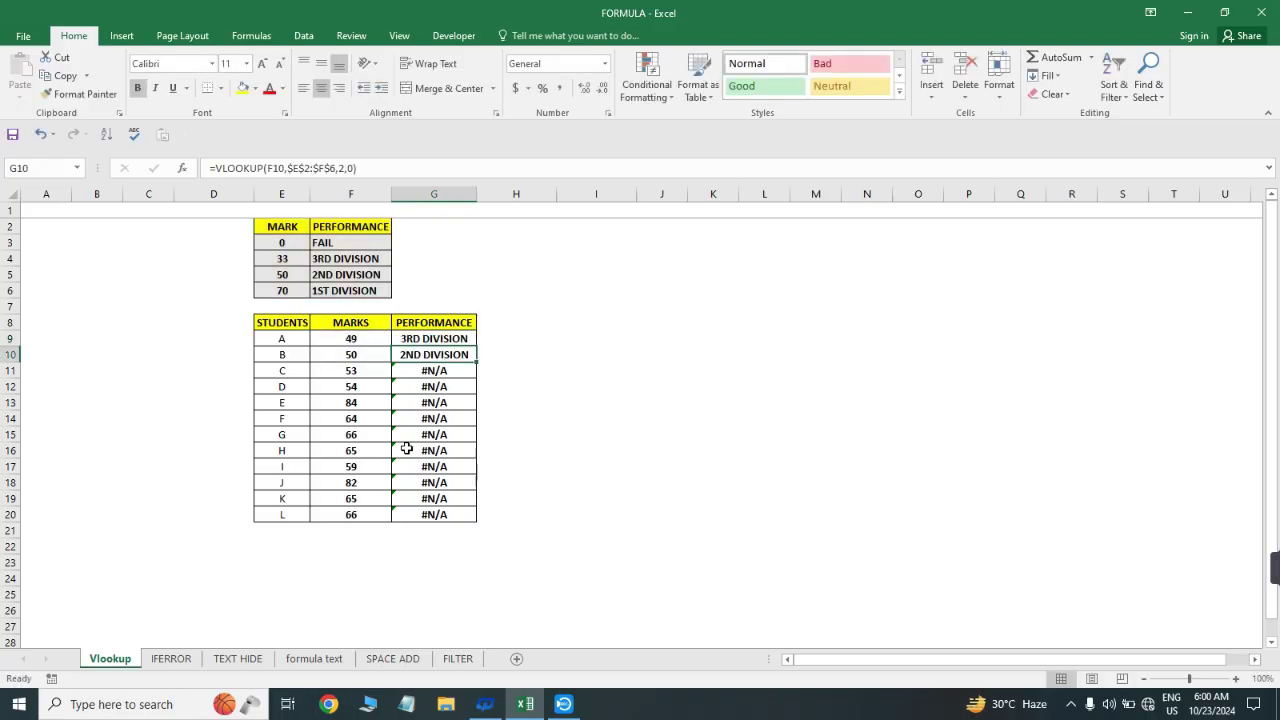
# - Copy the approximate-match formula from G9 down over the rest of the PERFORMANCE column
pyautogui.press('Up')
pyautogui.hotkey('ctrl', 'c')
pyautogui.hotkey('ctrl', 'shift', 'Down')
pyautogui.press('Return')
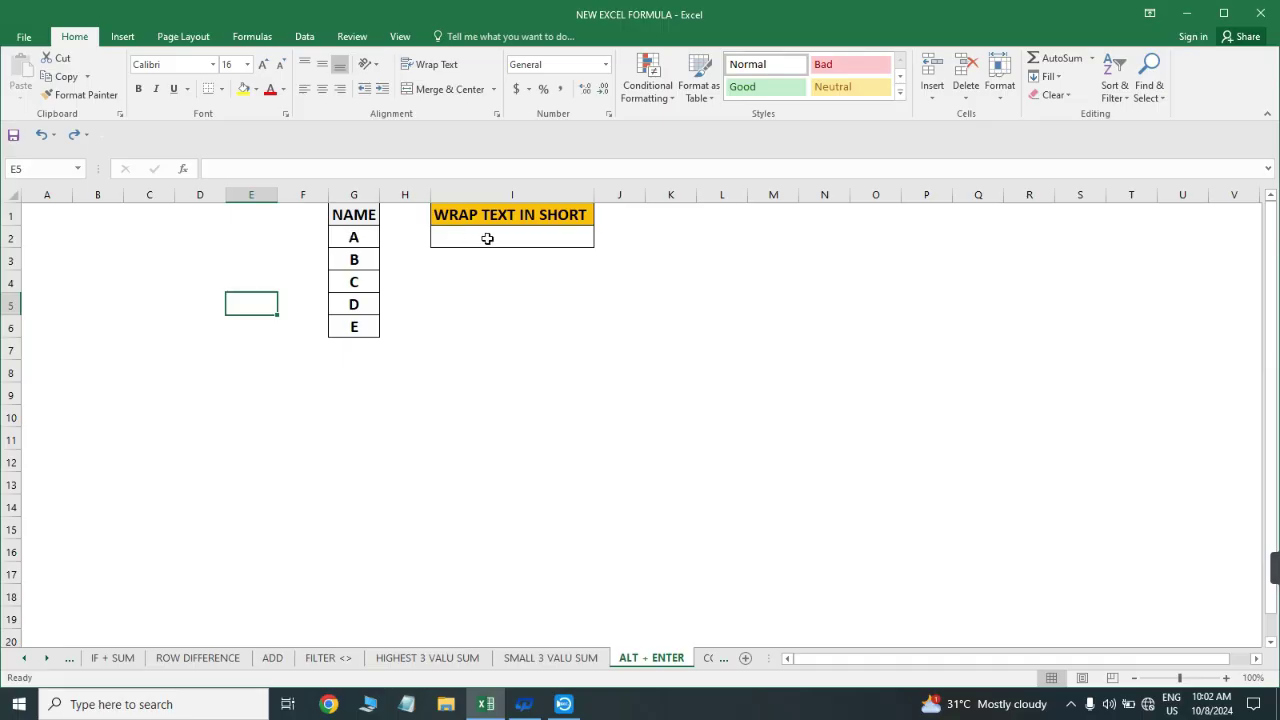
# - Enter A in cell I2 under the WRAP TEXT IN SHORT heading
pyautogui.click(487, 238)
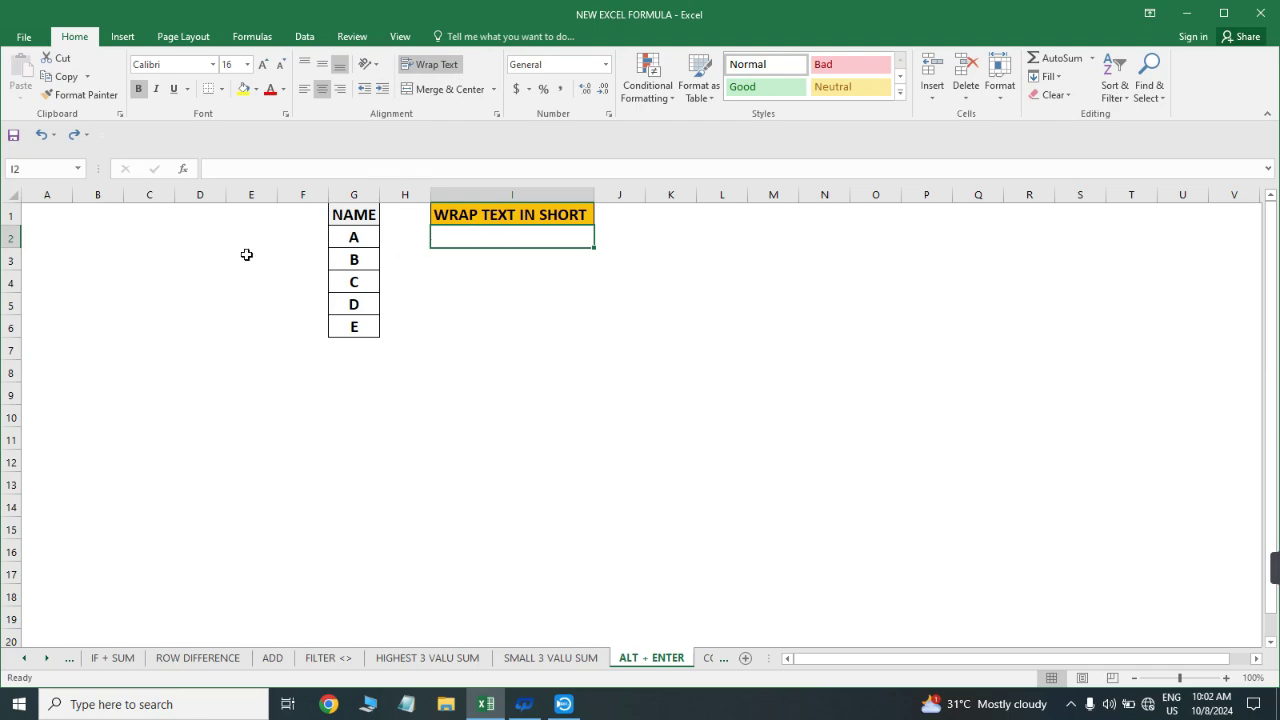
pyautogui.write('A')
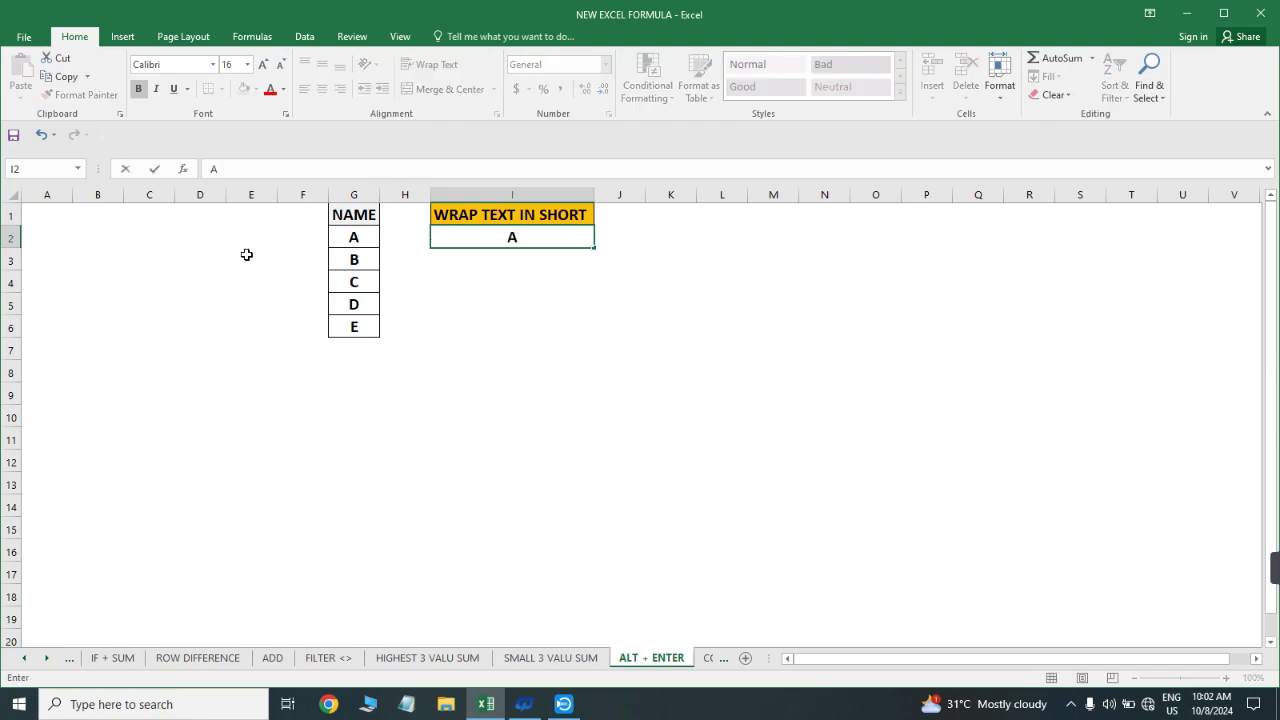
pyautogui.press('Return')
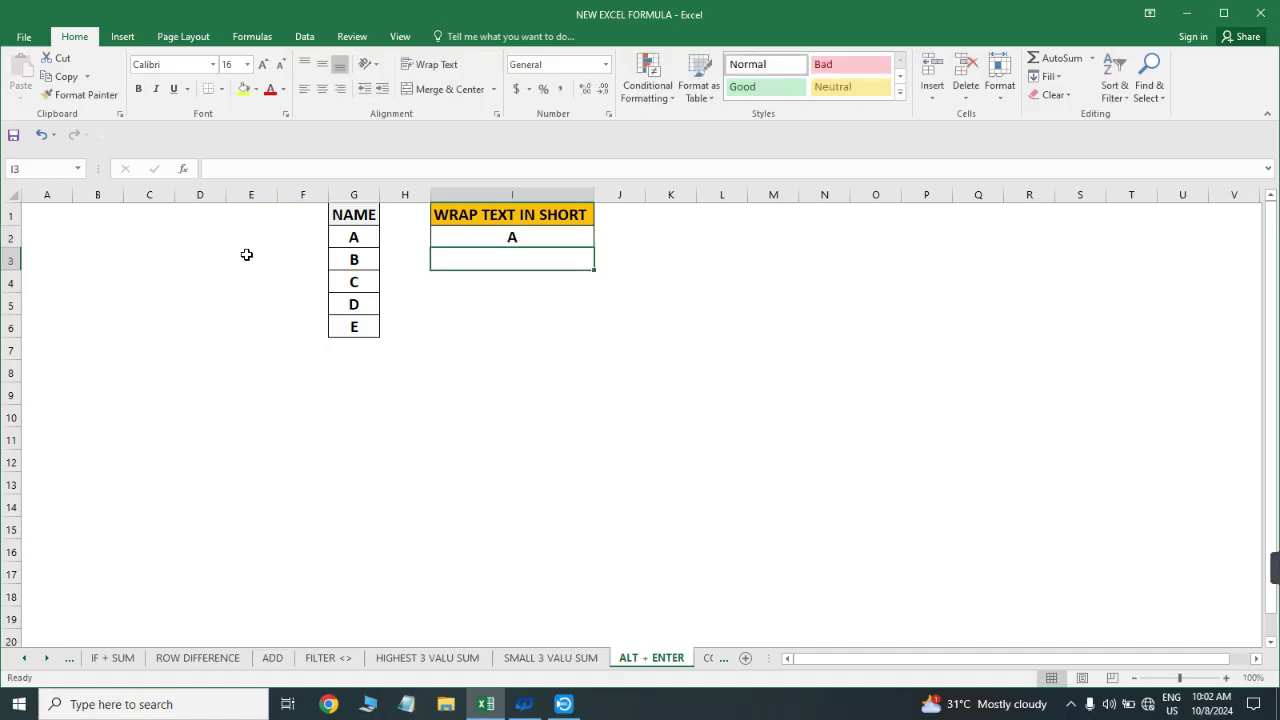
# - Replace the entry in I2 with A, B, C, D and E, each on its own line inside the cell
pyautogui.press('Up')
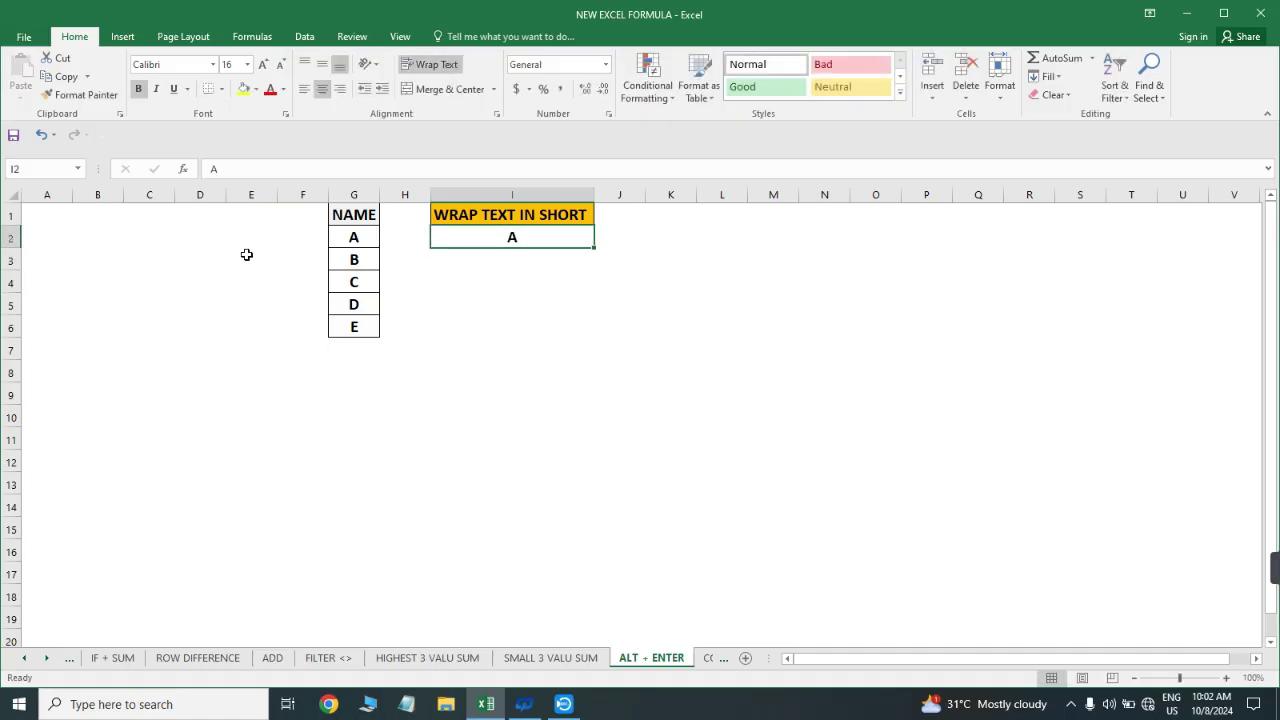
pyautogui.write('A')
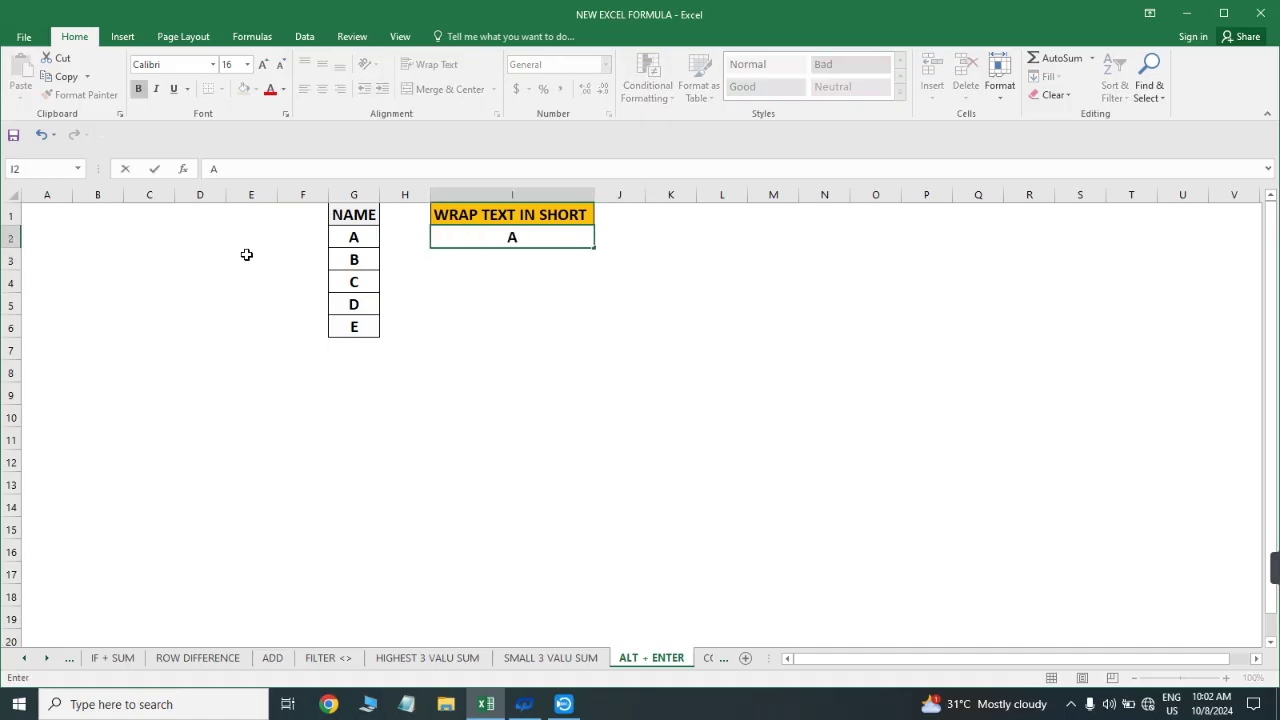
pyautogui.hotkey('alt', 'Return')
pyautogui.write('B C ')
pyautogui.write('D')
pyautogui.press('Return')
pyautogui.press('Up')
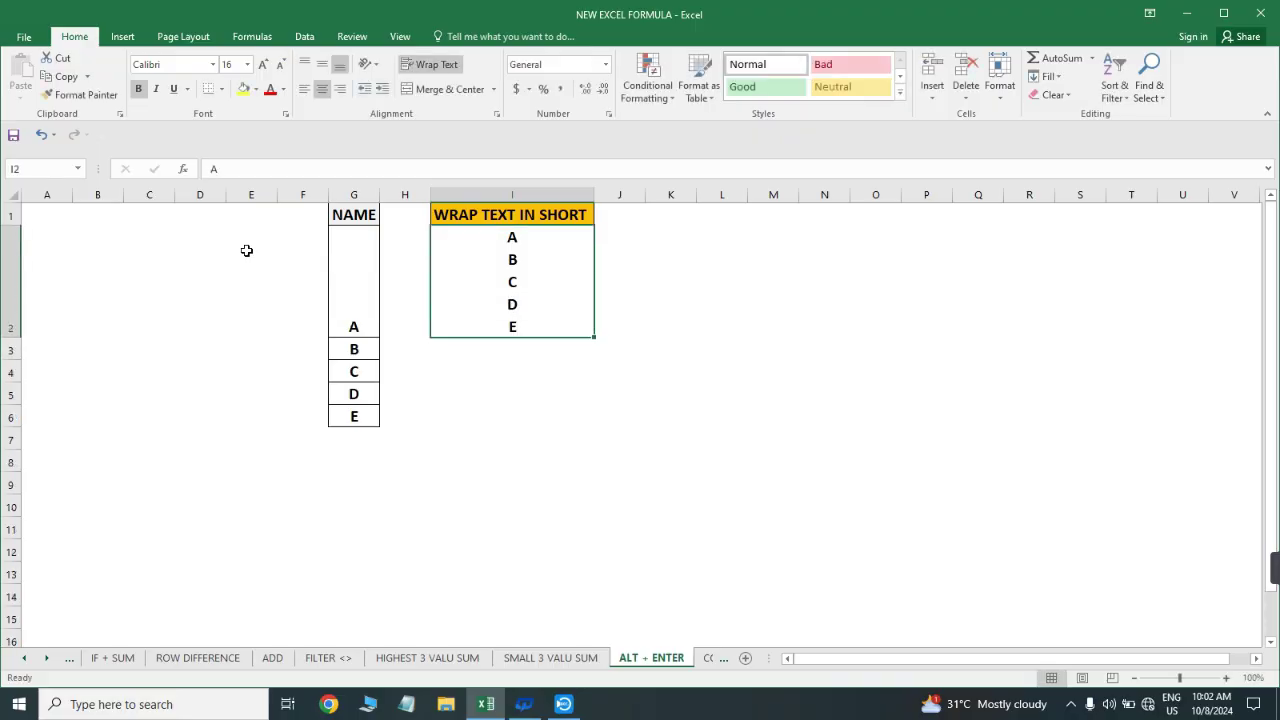
pyautogui.click(504, 349)
pyautogui.click(508, 280)
pyautogui.click(509, 392)
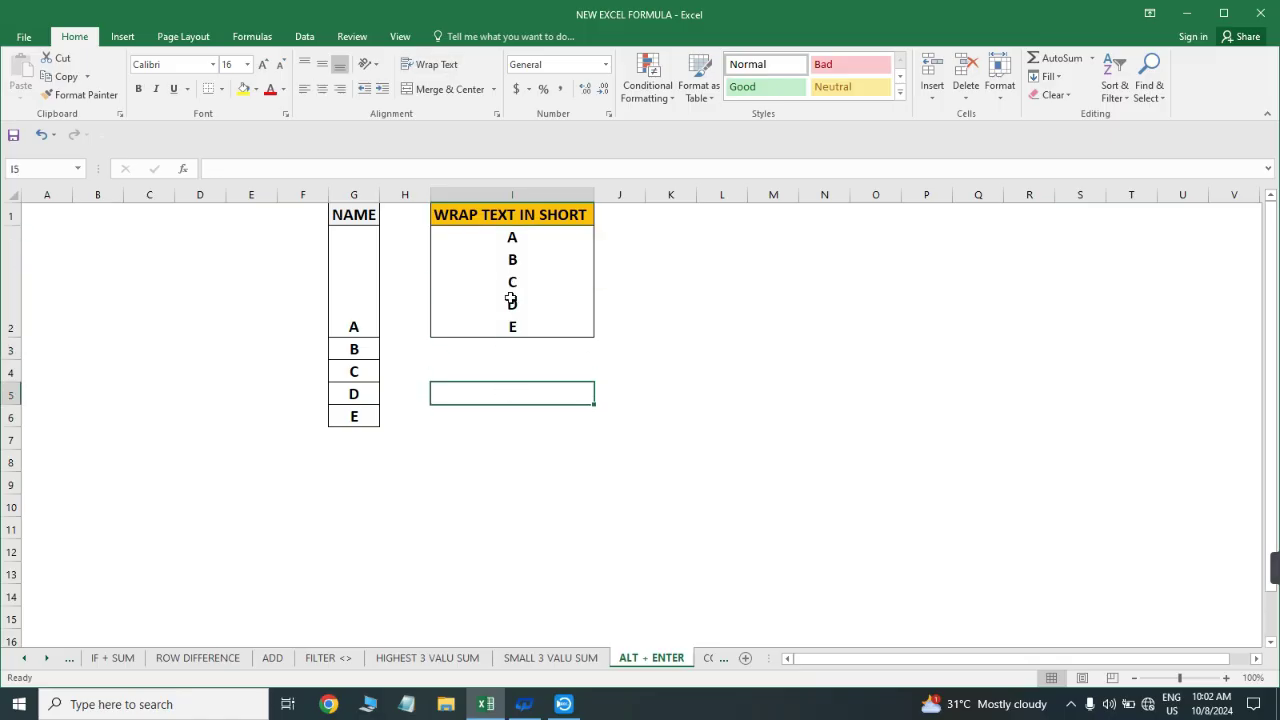
pyautogui.click(511, 300)
pyautogui.click(478, 344)
pyautogui.click(494, 396)
pyautogui.click(503, 299)
pyautogui.click(460, 391)
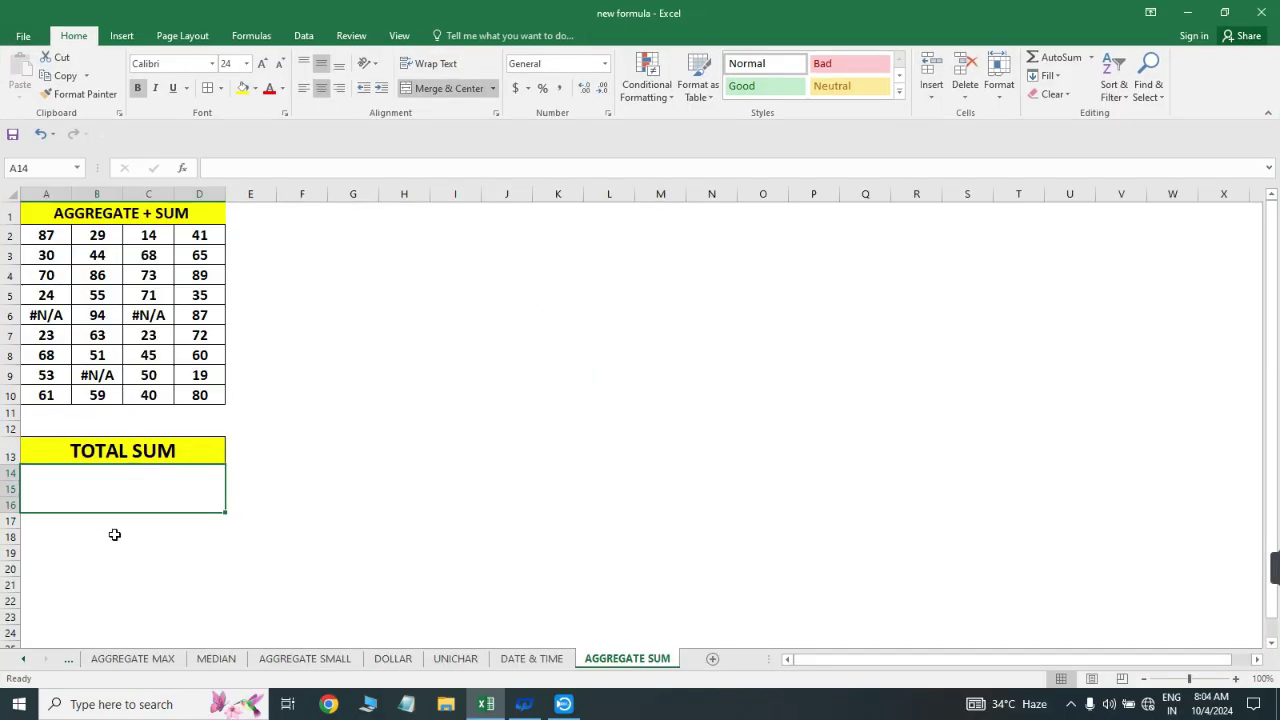
# - Try to total the numbers in the merged cell A14 under TOTAL SUM with the formula =SUM(A2:D10)
pyautogui.moveTo(114, 534); pyautogui.dragTo(212, 401)
pyautogui.click(133, 491)
pyautogui.write('=SUM(')
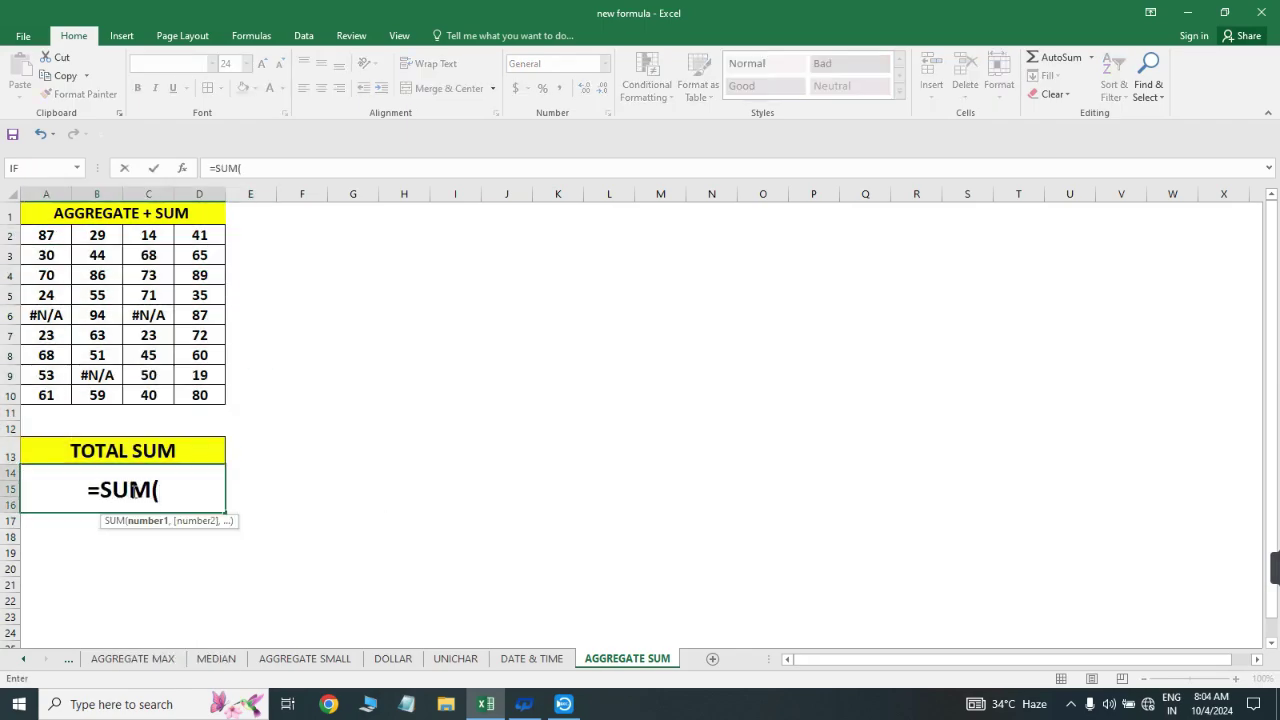
pyautogui.press('Up')
pyautogui.press('Up')
pyautogui.press('Up')
pyautogui.press('Up')
pyautogui.press('Up')
pyautogui.hotkey('ctrl', 'Up')
pyautogui.press('Down')
pyautogui.hotkey('ctrl', 'shift', 'Right')
pyautogui.hotkey('ctrl', 'shift', 'Down')
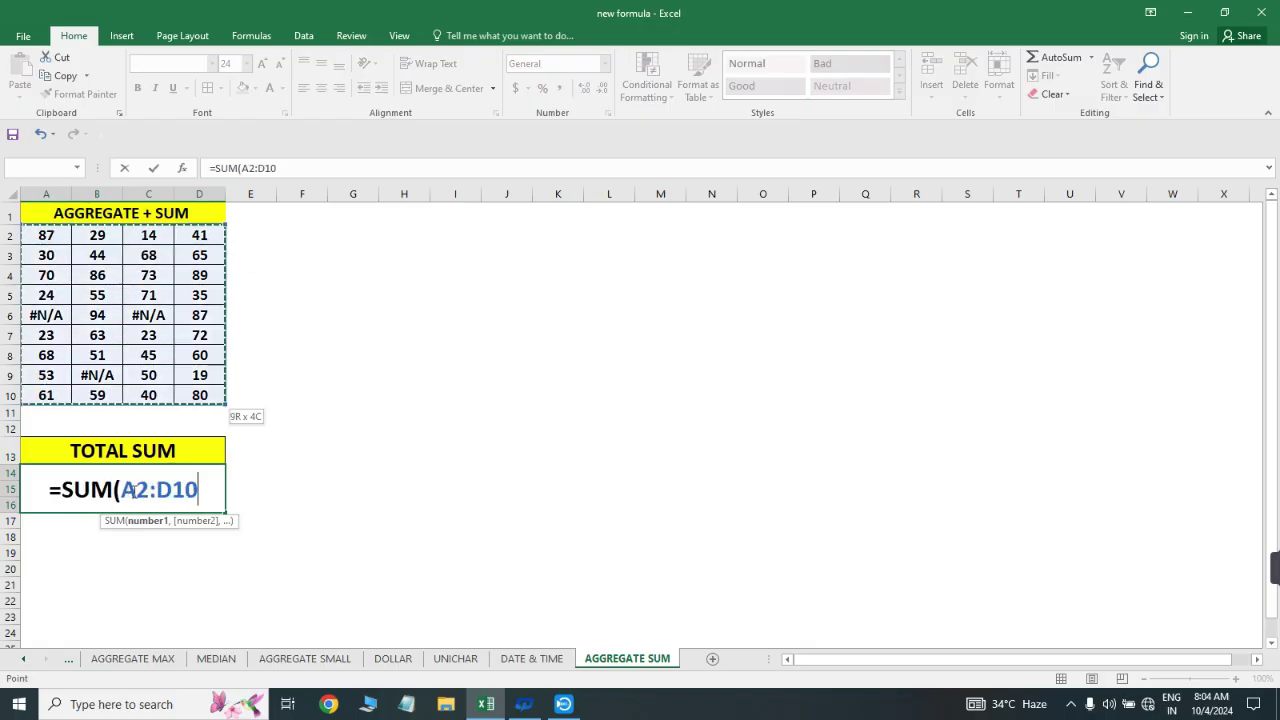
pyautogui.press('Return')
# - Clear the SUM formula from the merged cell under TOTAL SUM
pyautogui.press('Up')
pyautogui.press('Right')
pyautogui.press('Left')
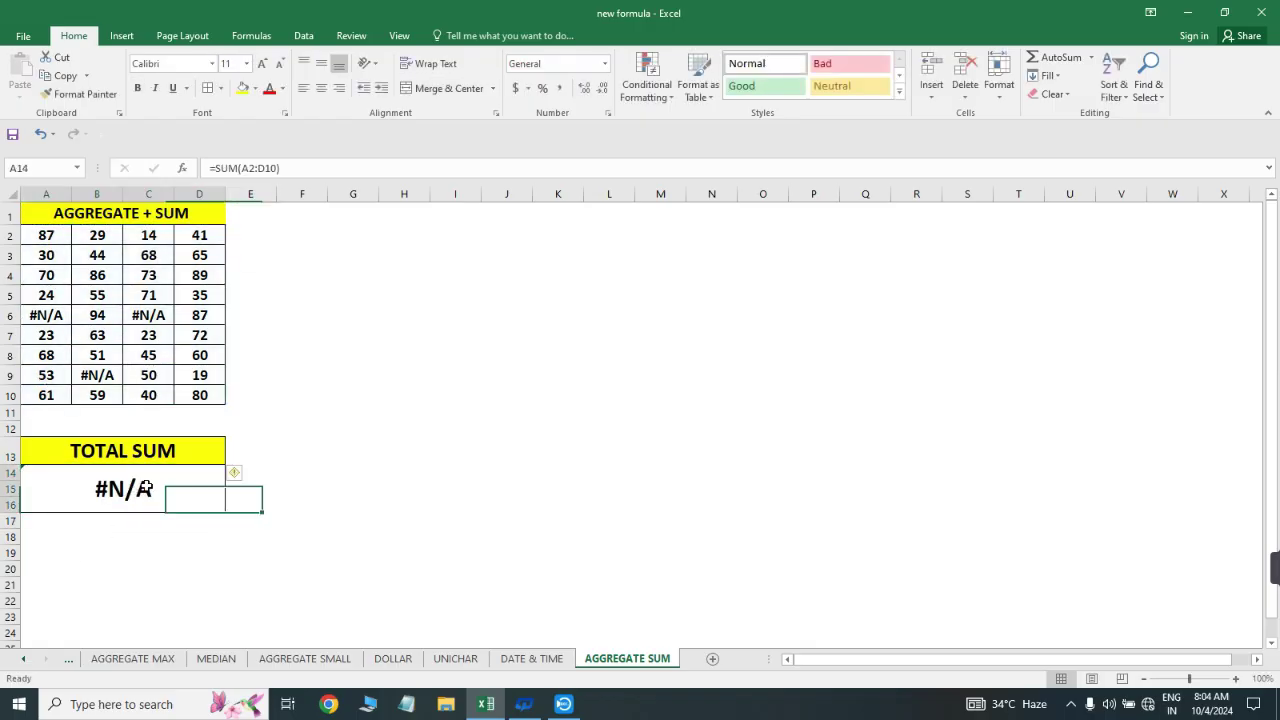
pyautogui.press('Delete')
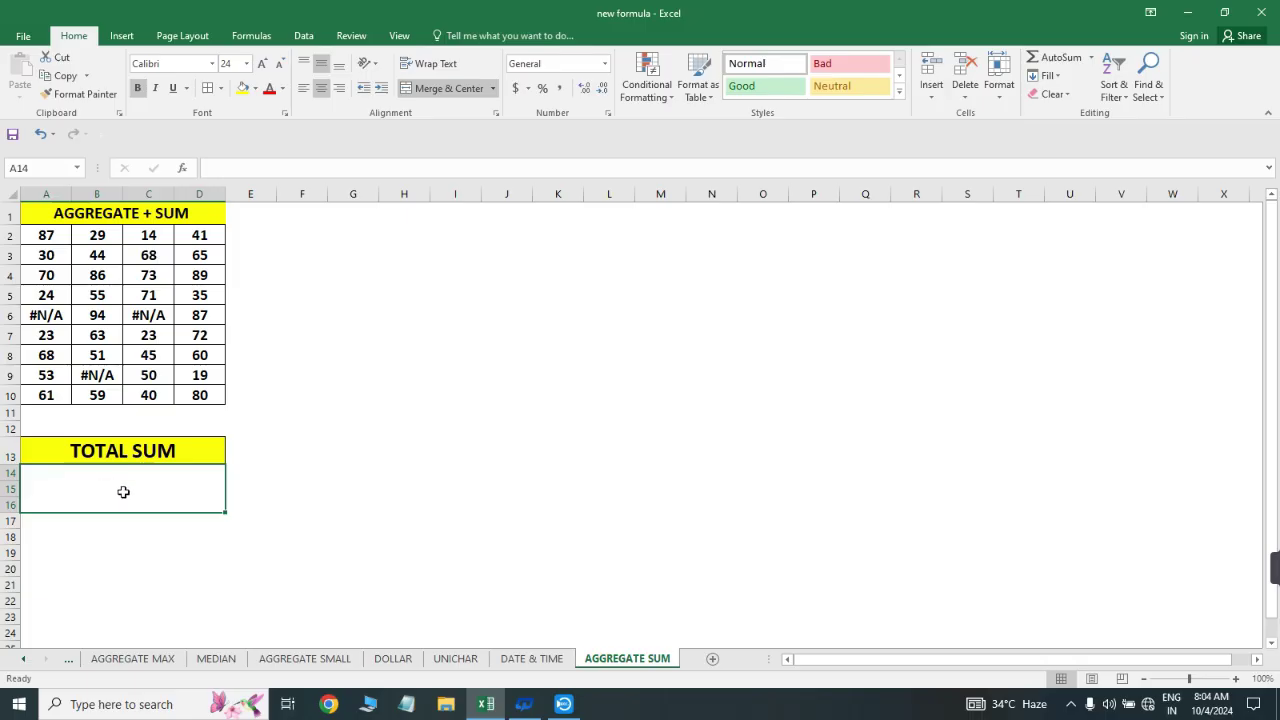
# - Start an AGGREGATE formula in the merged cell A14 with function number 9 - SUM
pyautogui.write('=AGG')
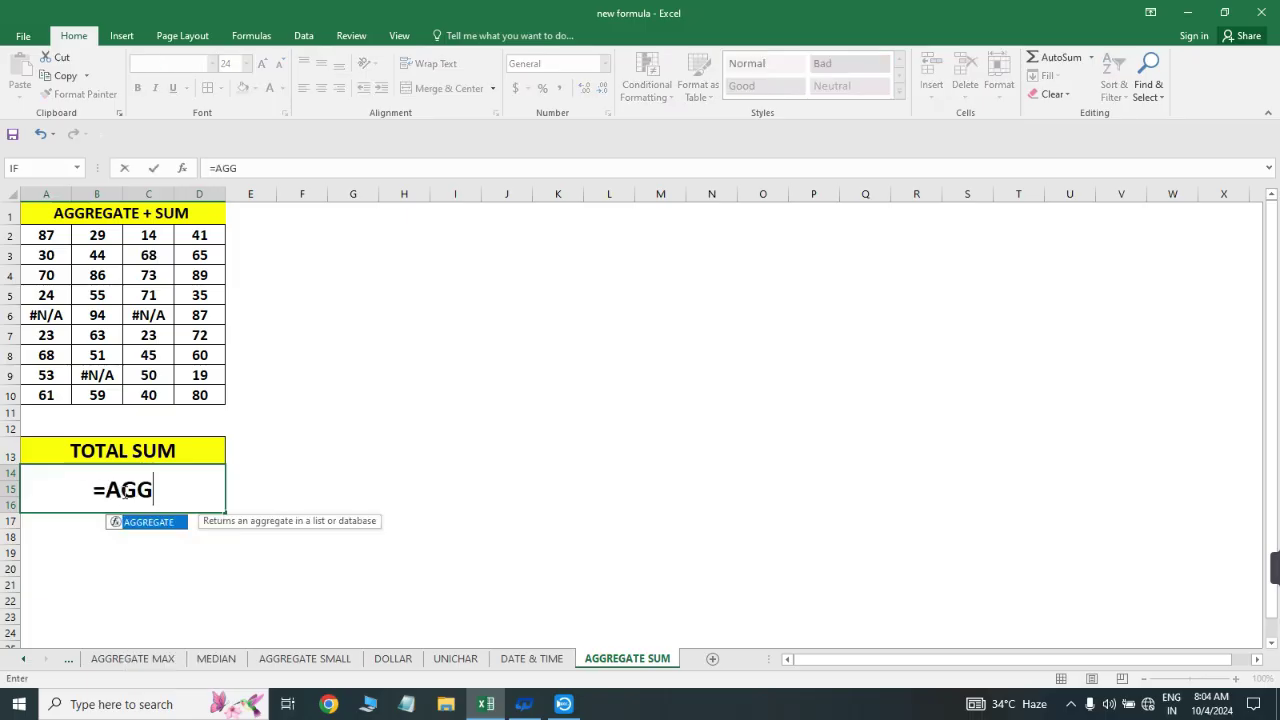
pyautogui.press('Tab')
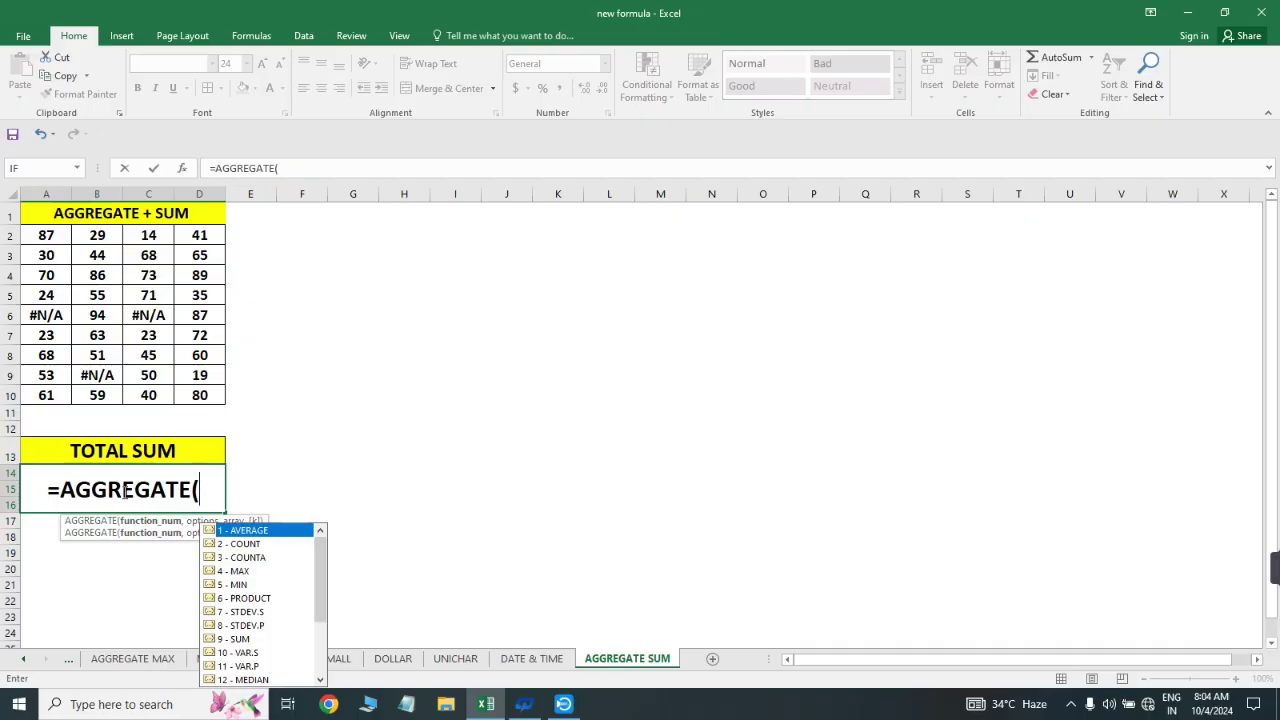
pyautogui.press('Down')
pyautogui.press('Down')
pyautogui.press('Down')
pyautogui.press('Down')
pyautogui.press('Down')
pyautogui.press('Down')
pyautogui.press('Down')
pyautogui.press('Down')
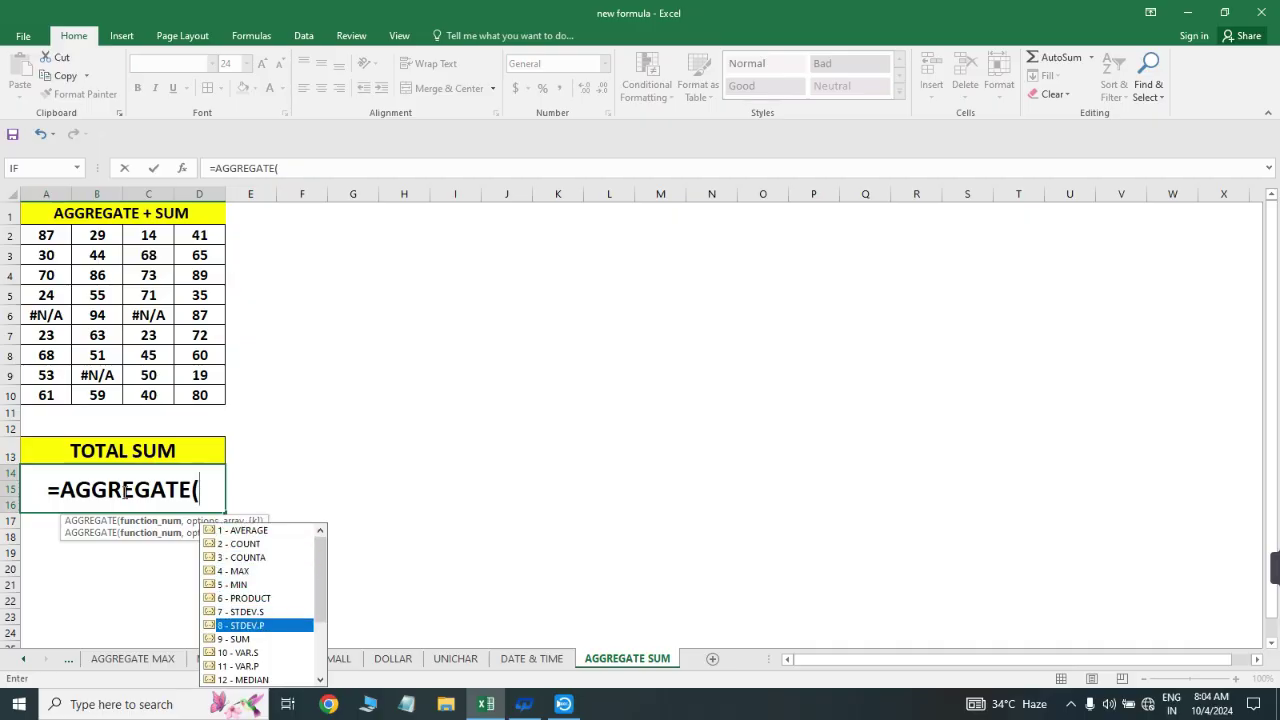
pyautogui.press('Tab')
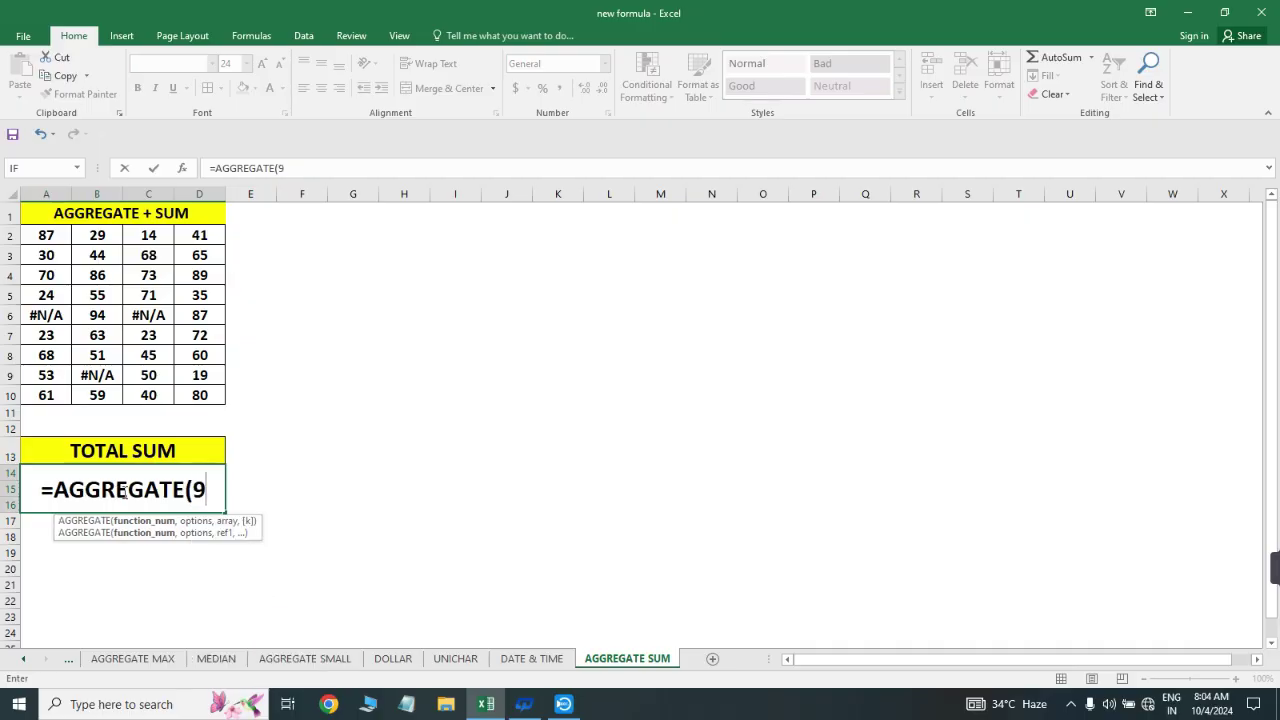
# - Set the AGGREGATE options argument to 6 - Ignore error values and proceed to the array argument
pyautogui.write(',')
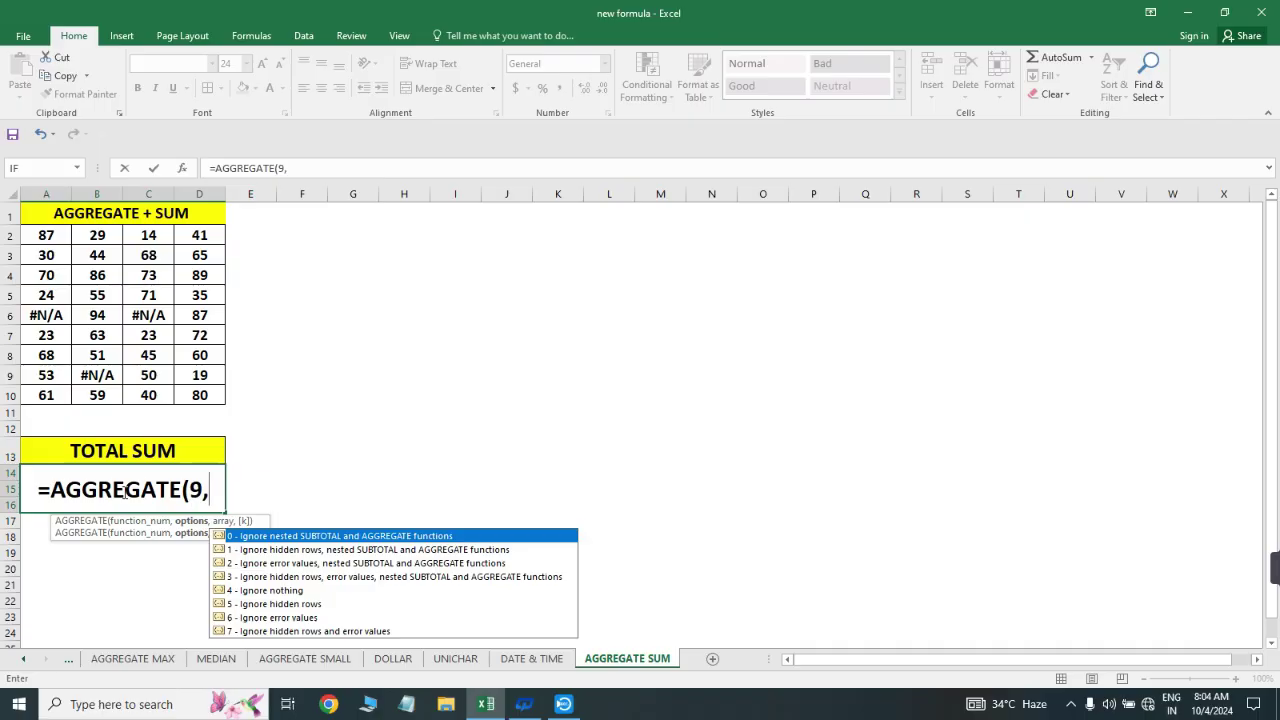
pyautogui.press('Down')
pyautogui.press('Down')
pyautogui.press('Down')
pyautogui.press('Down')
pyautogui.press('Down')
pyautogui.press('Down')
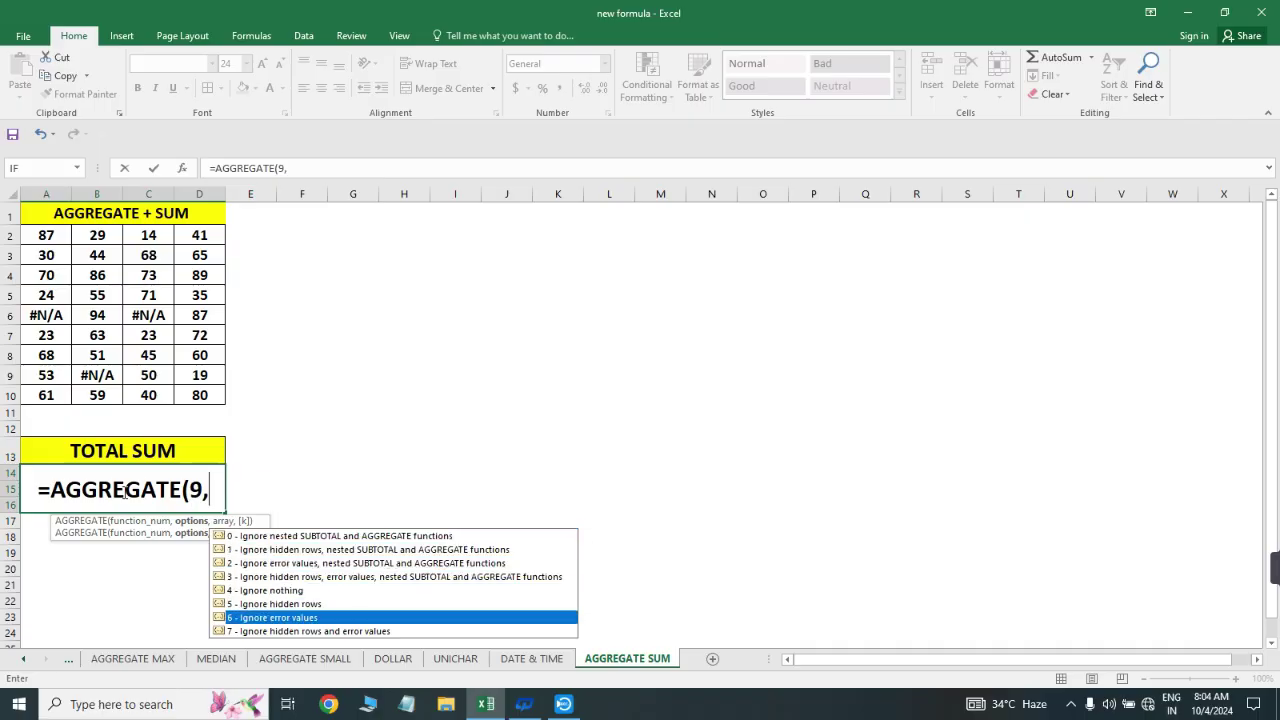
pyautogui.press('Tab')
pyautogui.write(',')
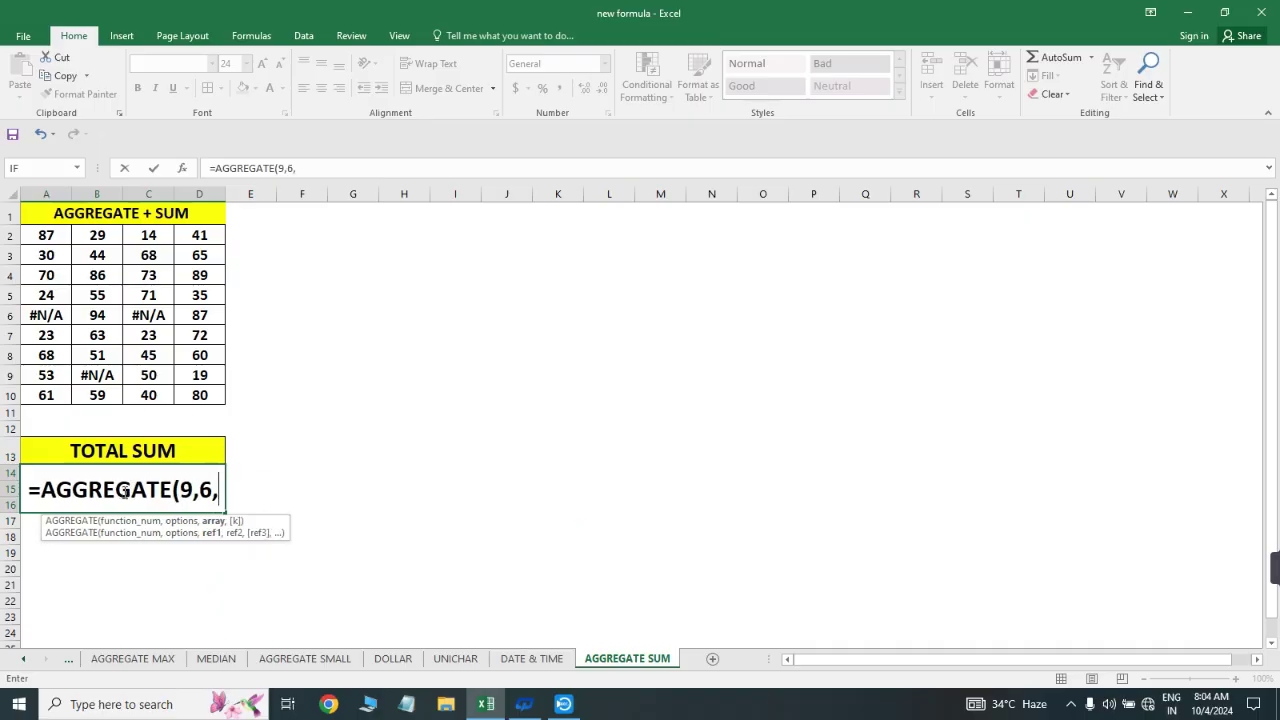
# - Use A2:D10 as the AGGREGATE array and complete the formula =AGGREGATE(9,6,A2:D10) under TOTAL SUM
pyautogui.press('Up')
pyautogui.press('Up')
pyautogui.press('Up')
pyautogui.press('Up')
pyautogui.press('Up')
pyautogui.press('Up')
pyautogui.press('Up')
pyautogui.press('Up')
pyautogui.press('Up')
pyautogui.press('Up')
pyautogui.press('Up')
pyautogui.press('Up')
pyautogui.press('Up')
pyautogui.press('Down')
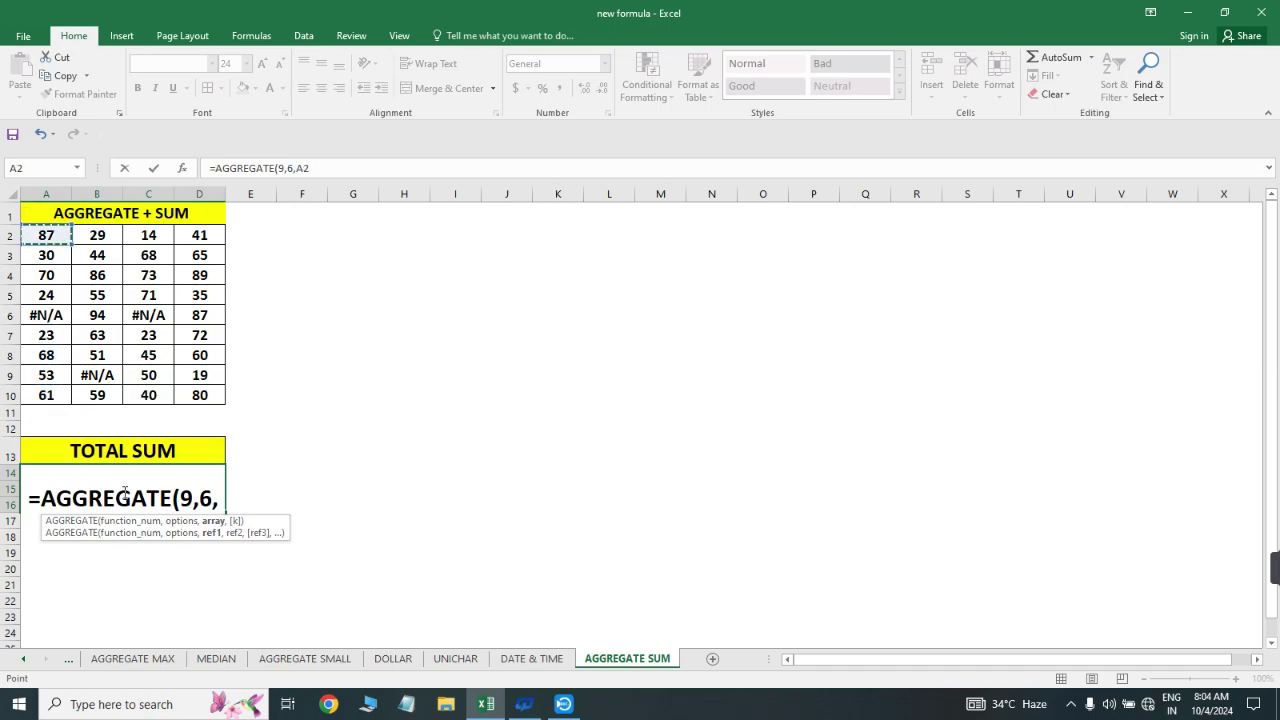
pyautogui.hotkey('ctrl', 'shift', 'Right')
pyautogui.hotkey('ctrl', 'shift', 'Down')
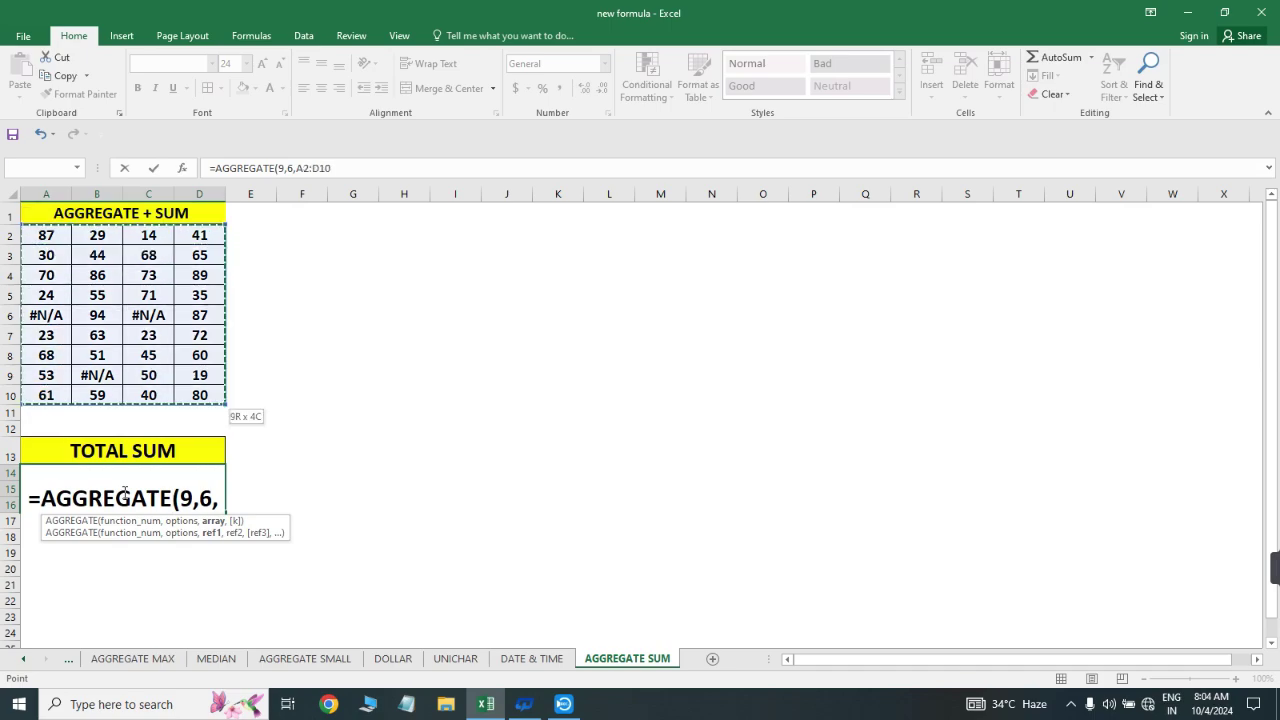
pyautogui.write(')')
pyautogui.press('Return')
pyautogui.press('Up')
pyautogui.press('Right')
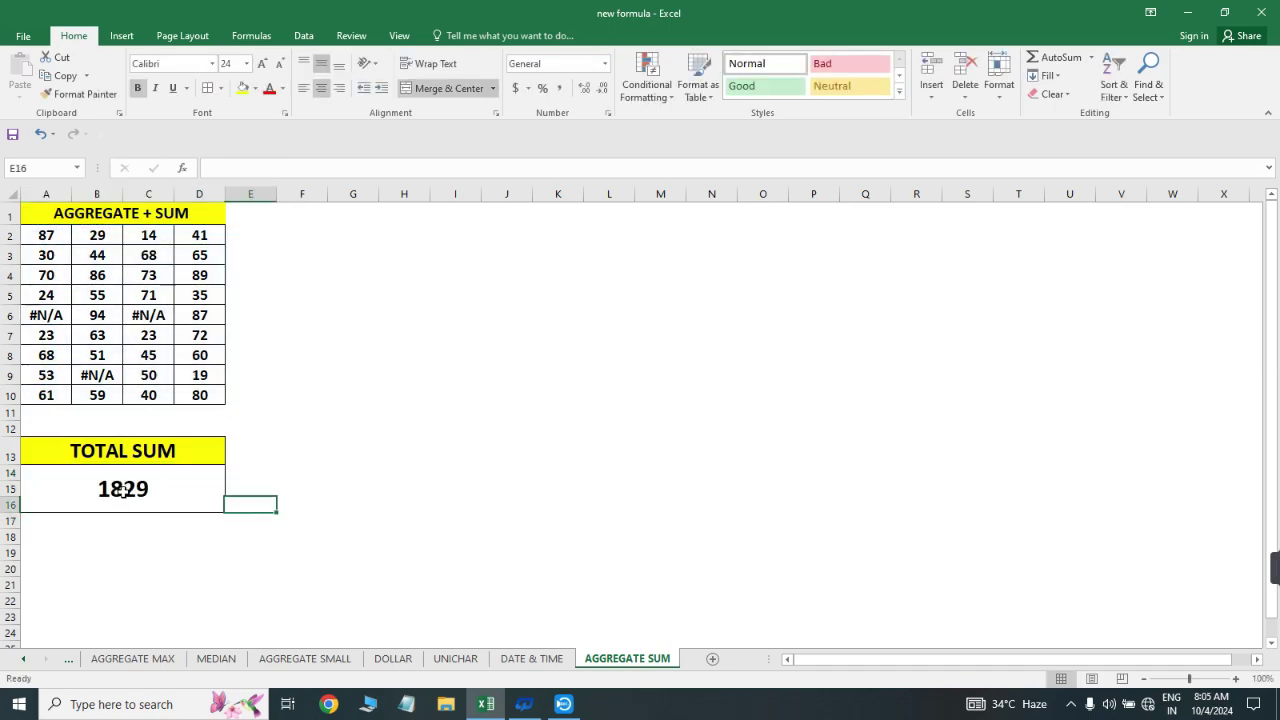
pyautogui.click(137, 492)
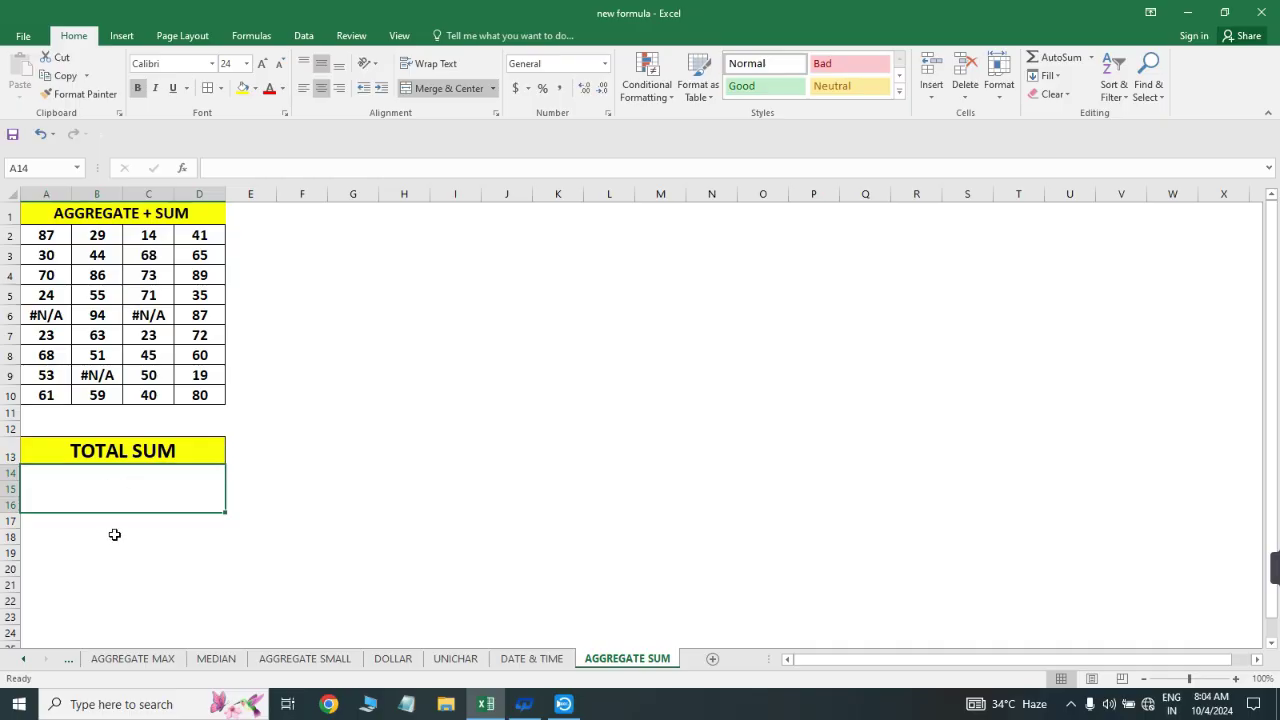
# - Try to total the numbers with =SUM(A2:D10) in the merged cell under TOTAL SUM, and clear that formula
pyautogui.moveTo(114, 534); pyautogui.dragTo(212, 396)
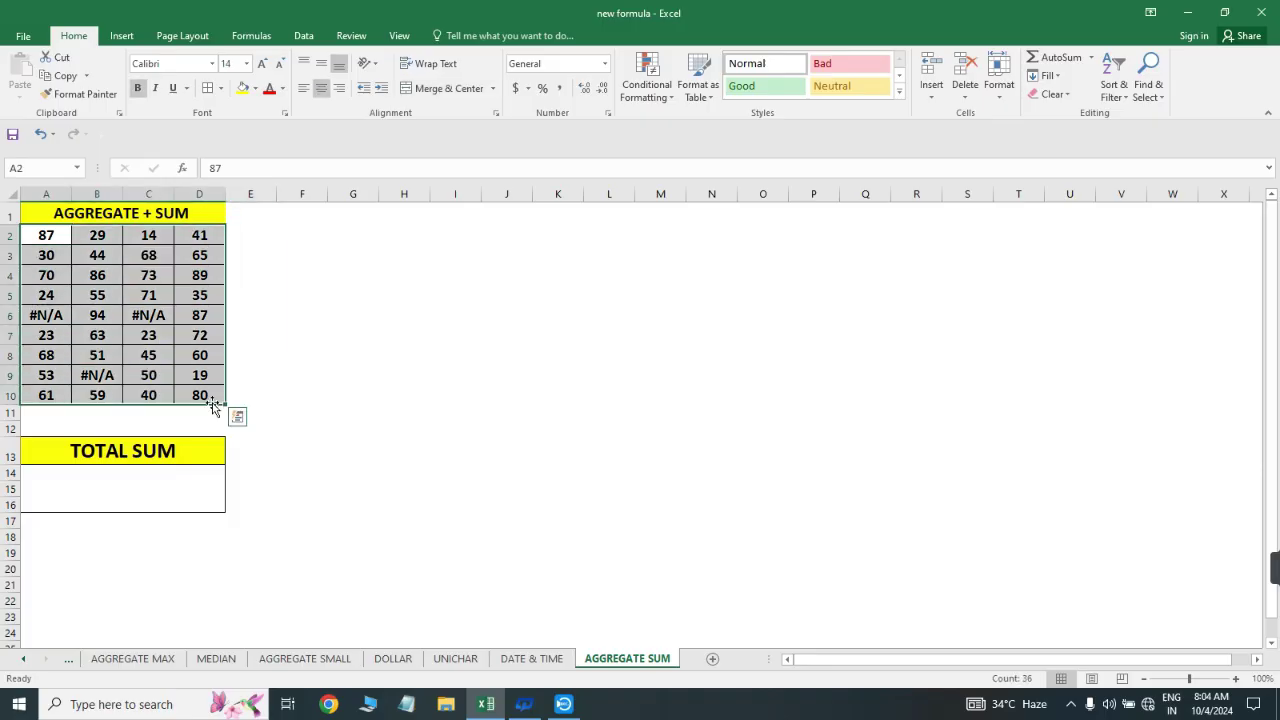
pyautogui.click(132, 491)
pyautogui.write('=SUM(')
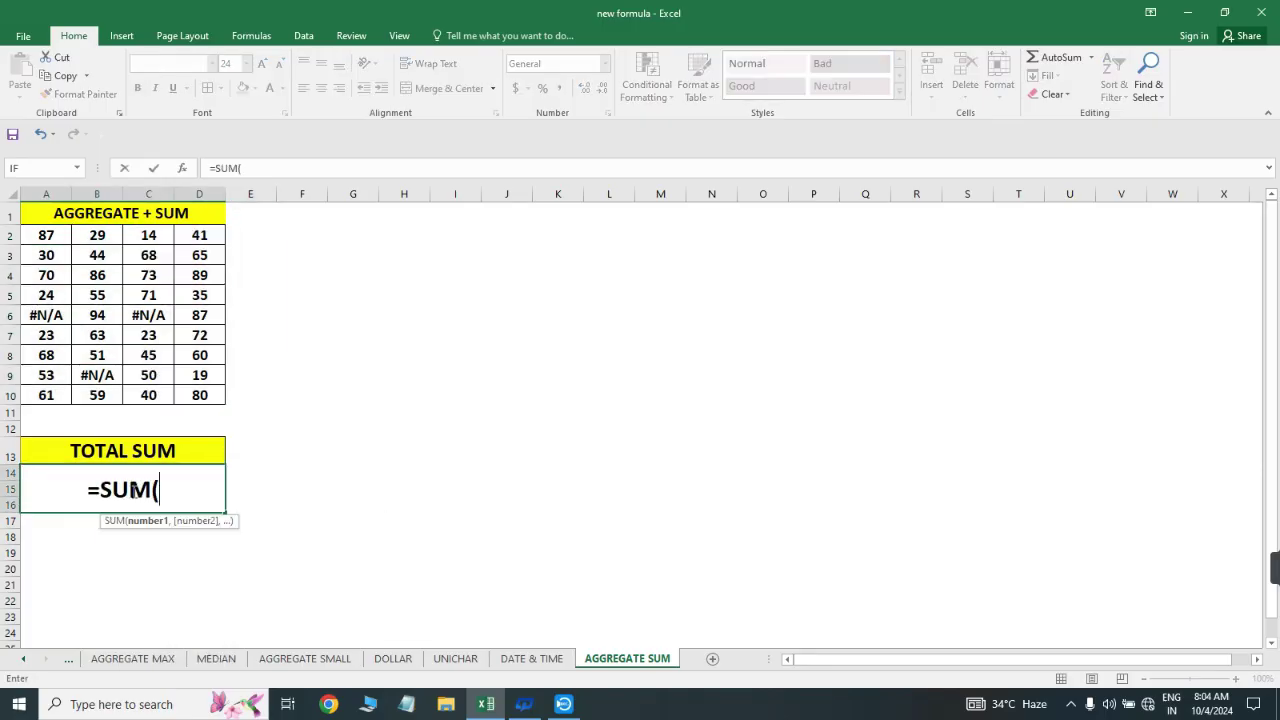
pyautogui.press('Up')
pyautogui.press('Up')
pyautogui.press('Up')
pyautogui.press('Up')
pyautogui.hotkey('ctrl', 'shift', 'Right')
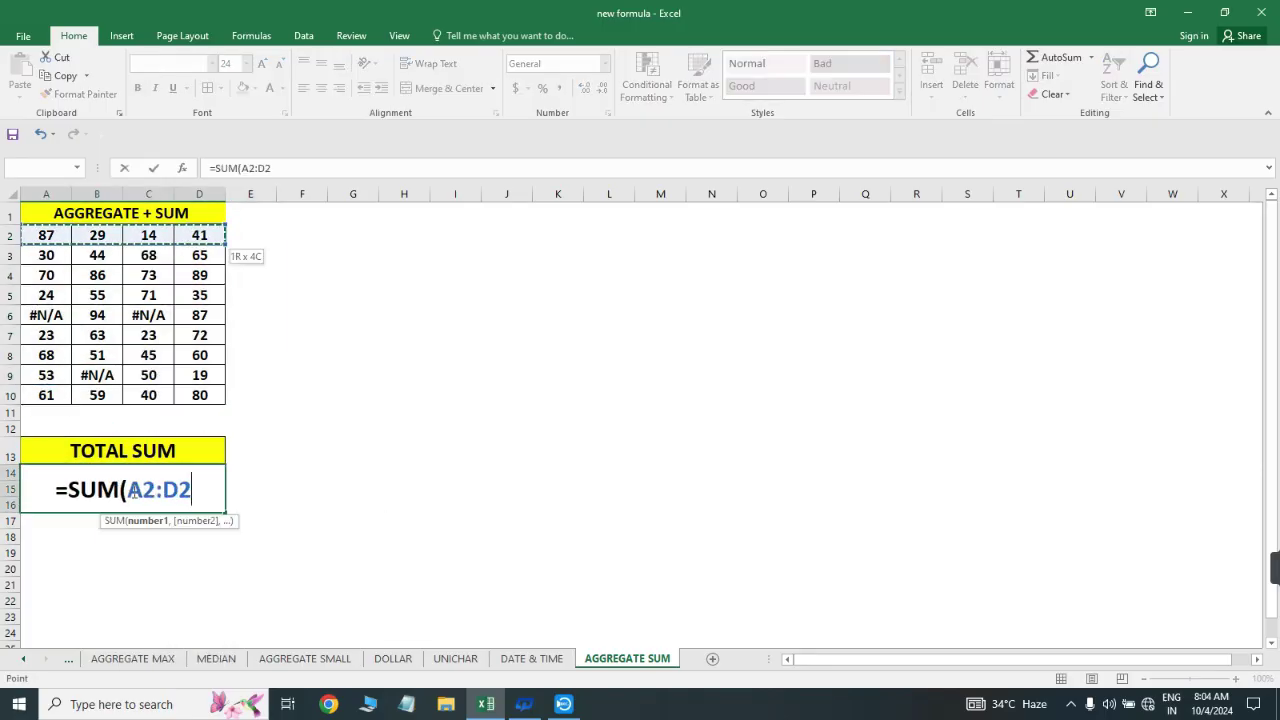
pyautogui.hotkey('ctrl', 'shift', 'Down')
pyautogui.hotkey('ctrl', 'Return')
pyautogui.press('Right')
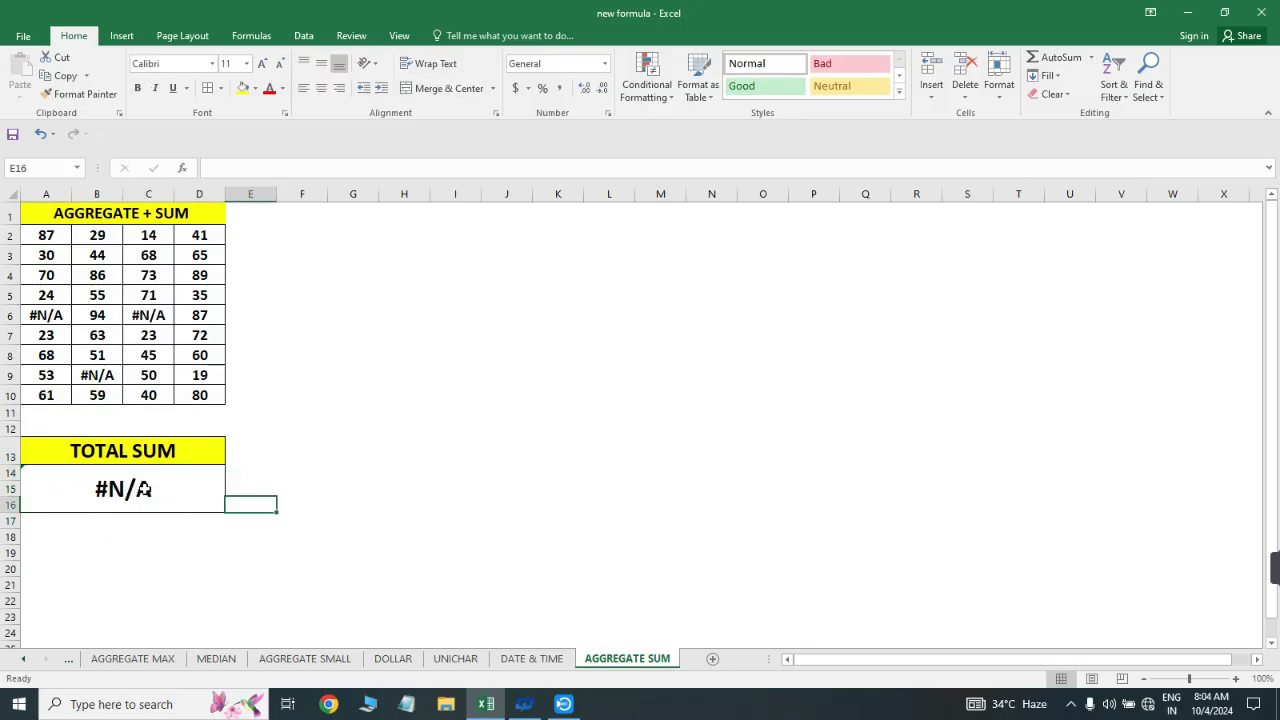
pyautogui.click(150, 487)
pyautogui.press('Delete')
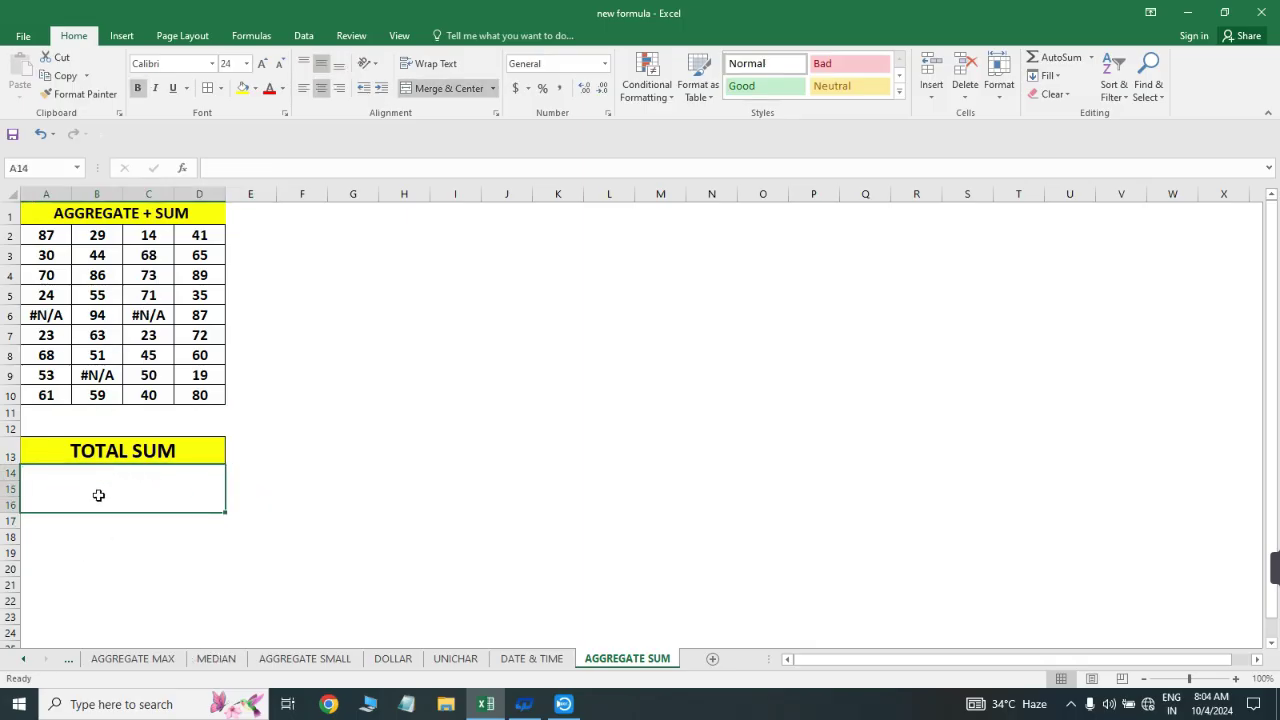
# - Start an AGGREGATE formula in the merged cell under TOTAL SUM with function number 9 - SUM
pyautogui.write('=A')
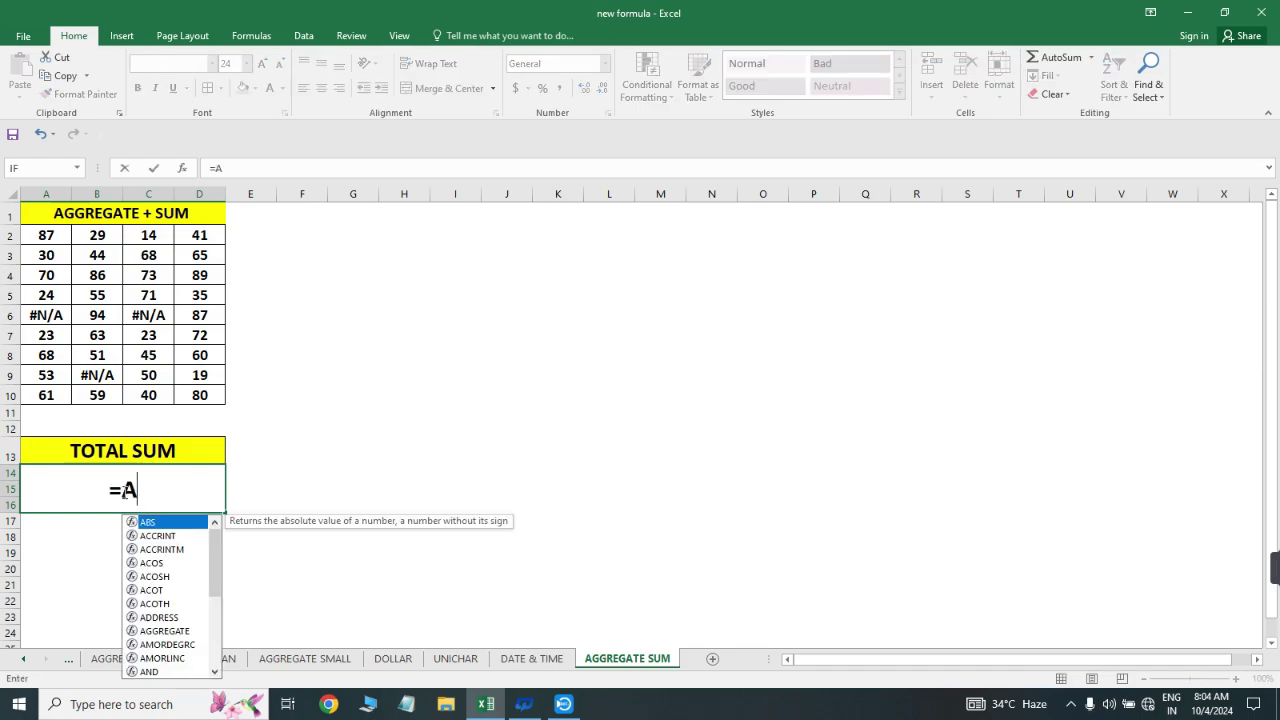
pyautogui.write('GG')
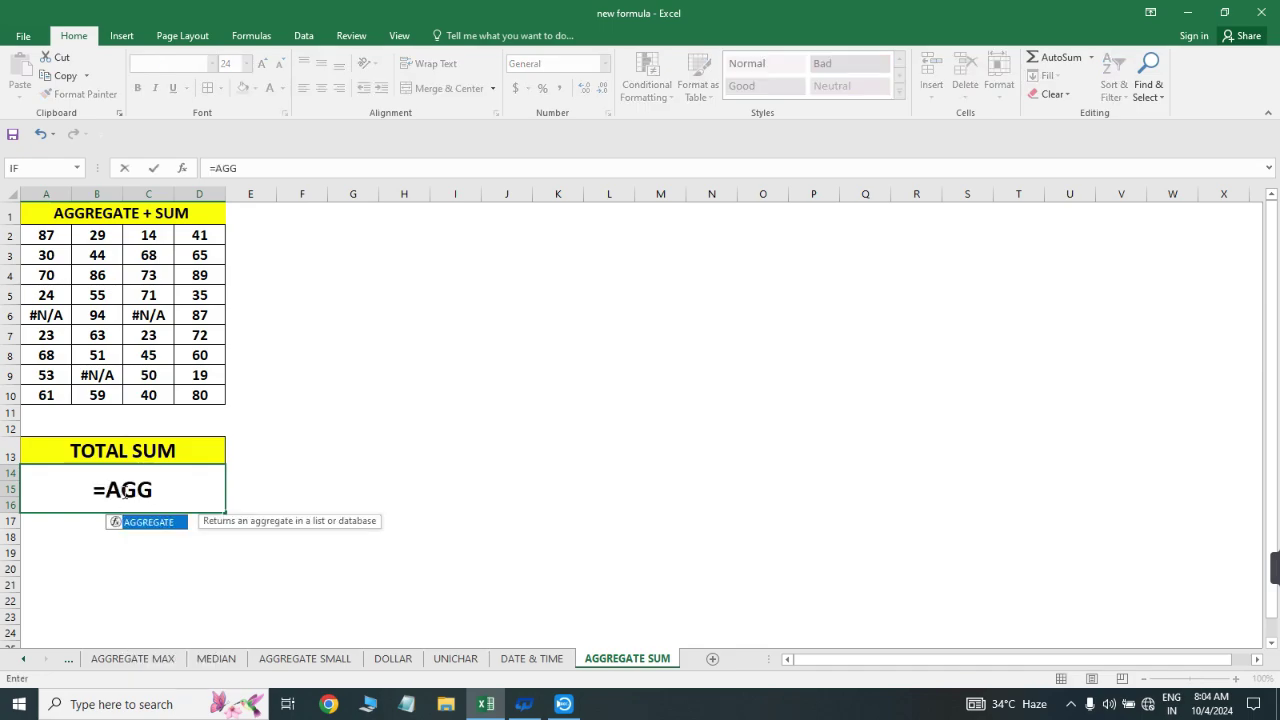
pyautogui.press('Tab')
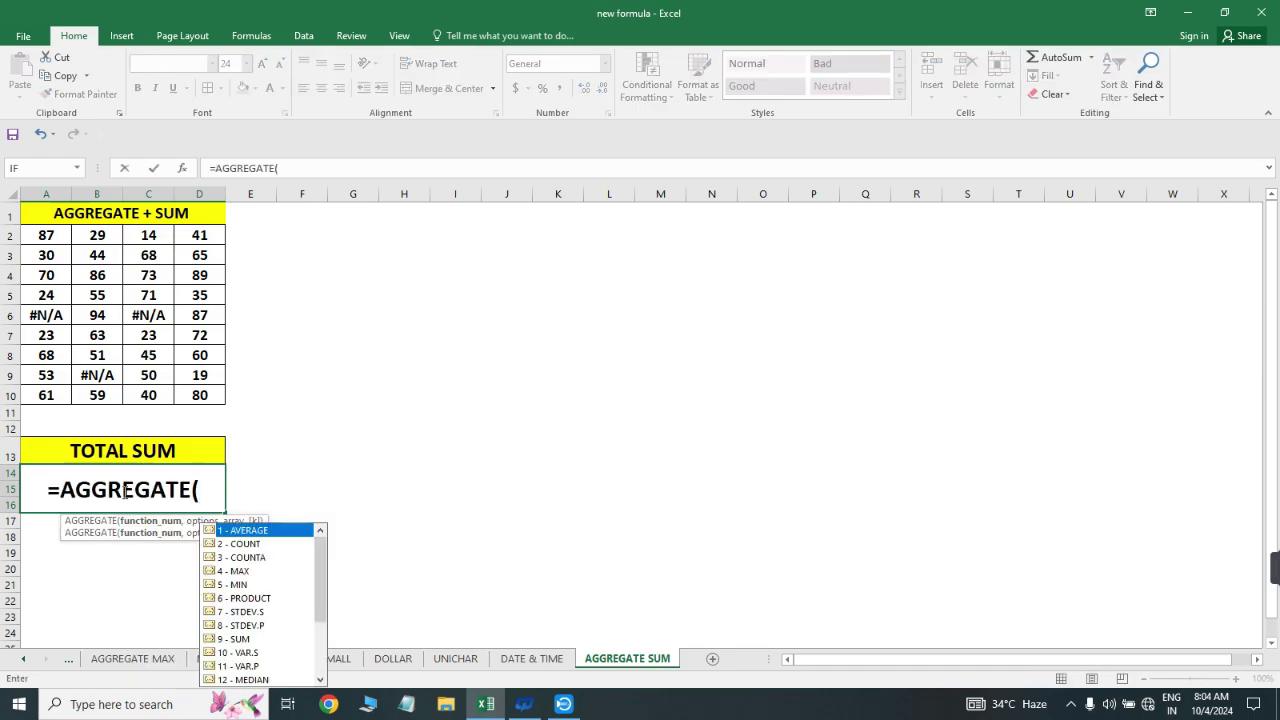
pyautogui.press('Down')
pyautogui.press('Down')
pyautogui.press('Down')
pyautogui.press('Down')
pyautogui.press('Down')
pyautogui.press('Down')
pyautogui.press('Down')
pyautogui.press('Down')
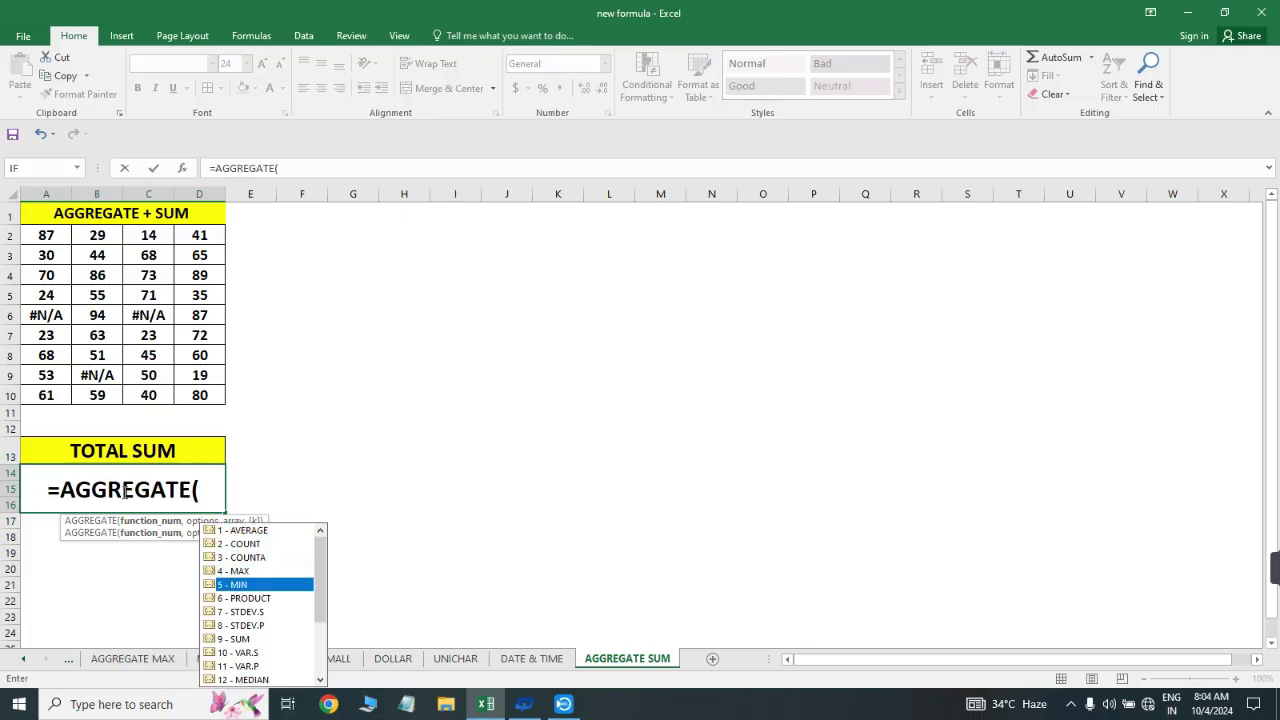
pyautogui.press('Tab')
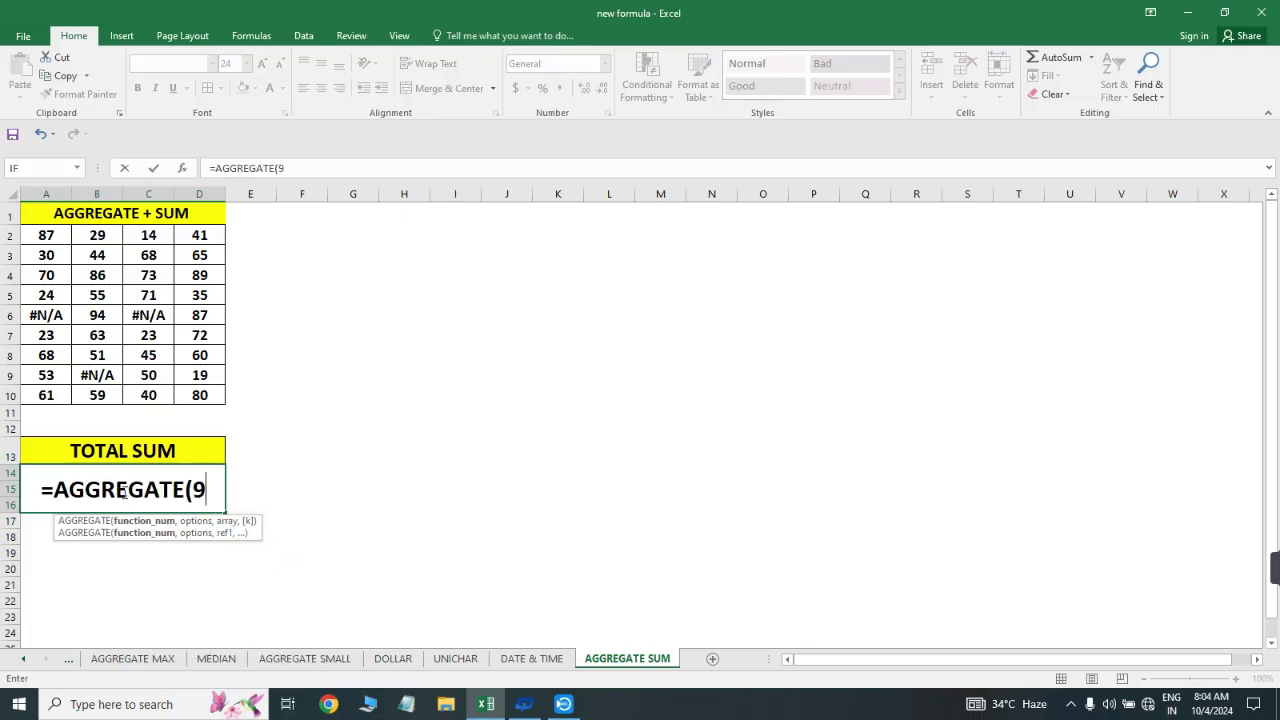
# - Set the AGGREGATE options argument to 6 - Ignore error values and proceed to the array argument
pyautogui.write(',')
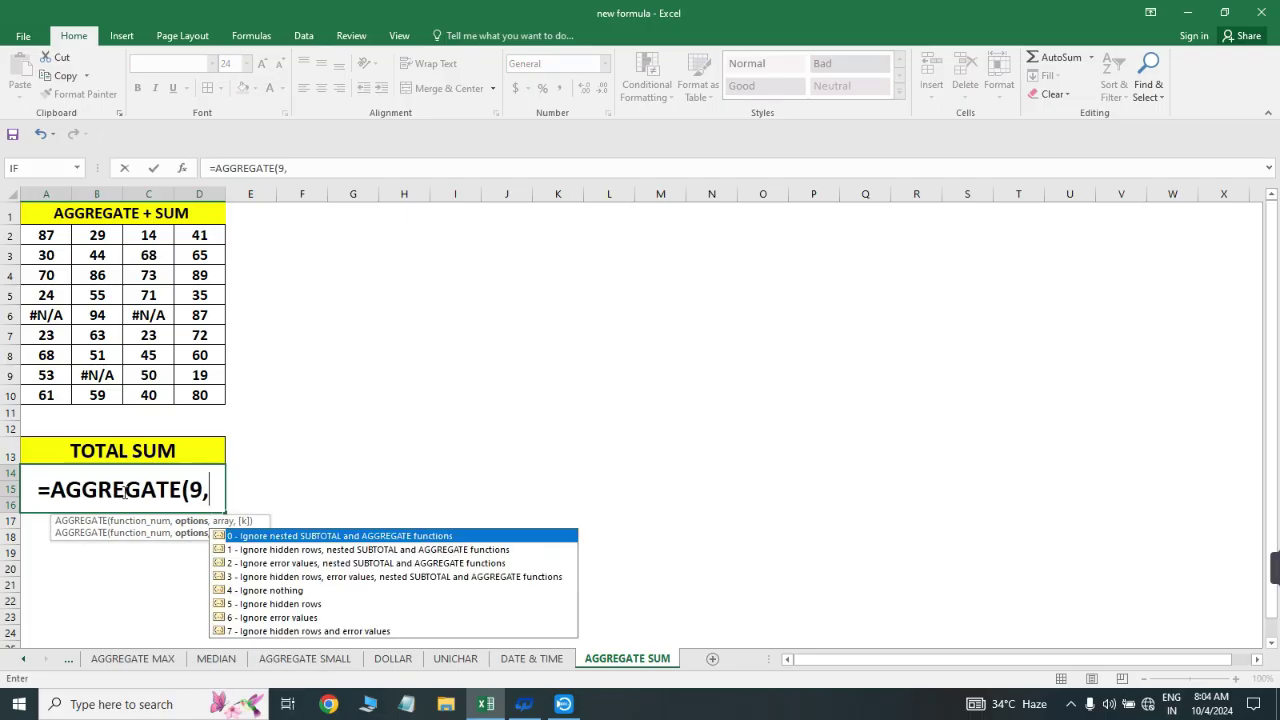
pyautogui.press('Down')
pyautogui.press('Down')
pyautogui.press('Down')
pyautogui.press('Down')
pyautogui.press('Down')
pyautogui.press('Down')
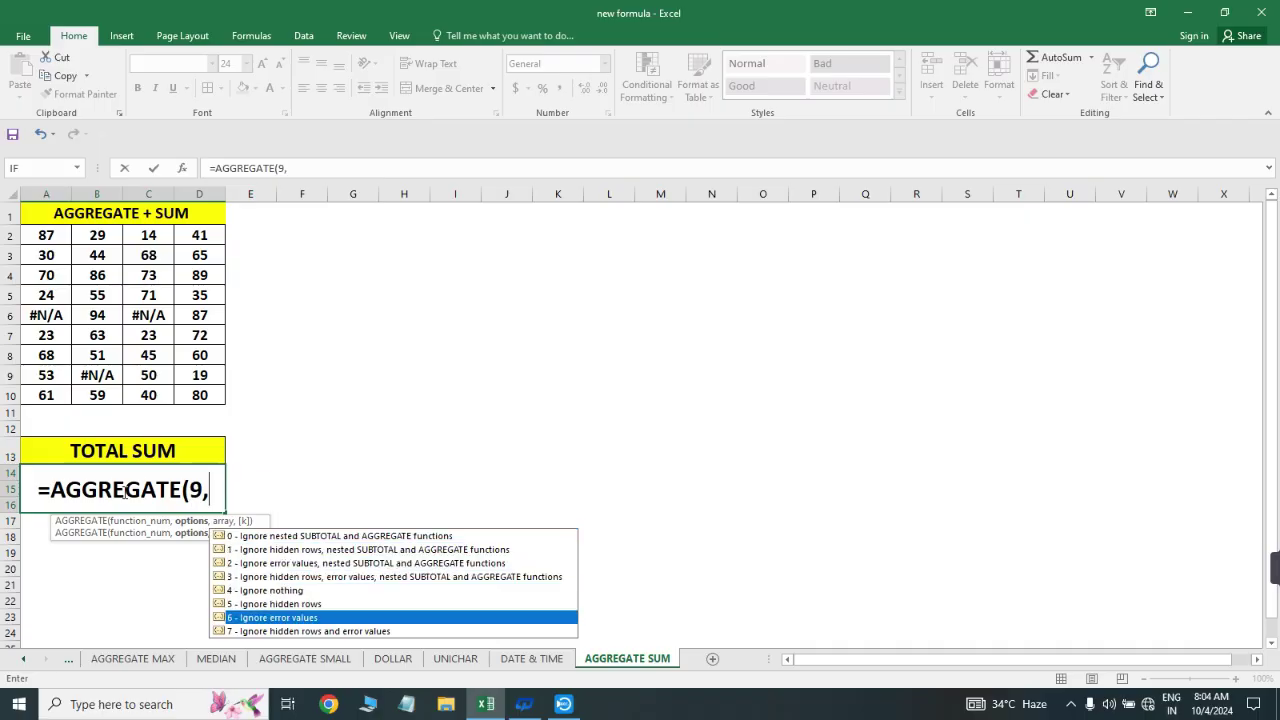
pyautogui.press('Tab')
pyautogui.write(',')
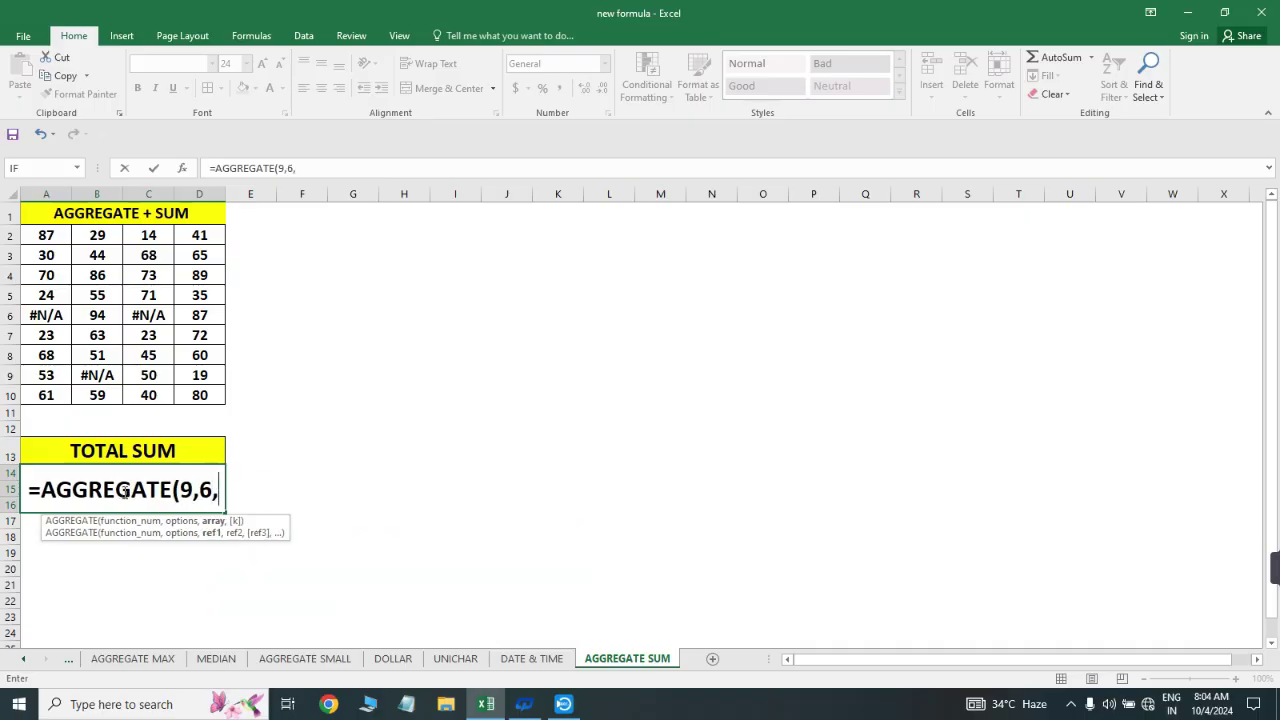
# - Reference A2:D10 as the array and enter the finished formula =AGGREGATE(9,6,A2:D10) in the merged cell A14
pyautogui.press('Up')
pyautogui.press('Up')
pyautogui.press('Up')
pyautogui.press('Up')
pyautogui.press('Up')
pyautogui.press('Up')
pyautogui.press('Up')
pyautogui.press('Up')
pyautogui.press('Up')
pyautogui.press('Up')
pyautogui.press('Up')
pyautogui.press('Up')
pyautogui.press('Up')
pyautogui.press('Down')
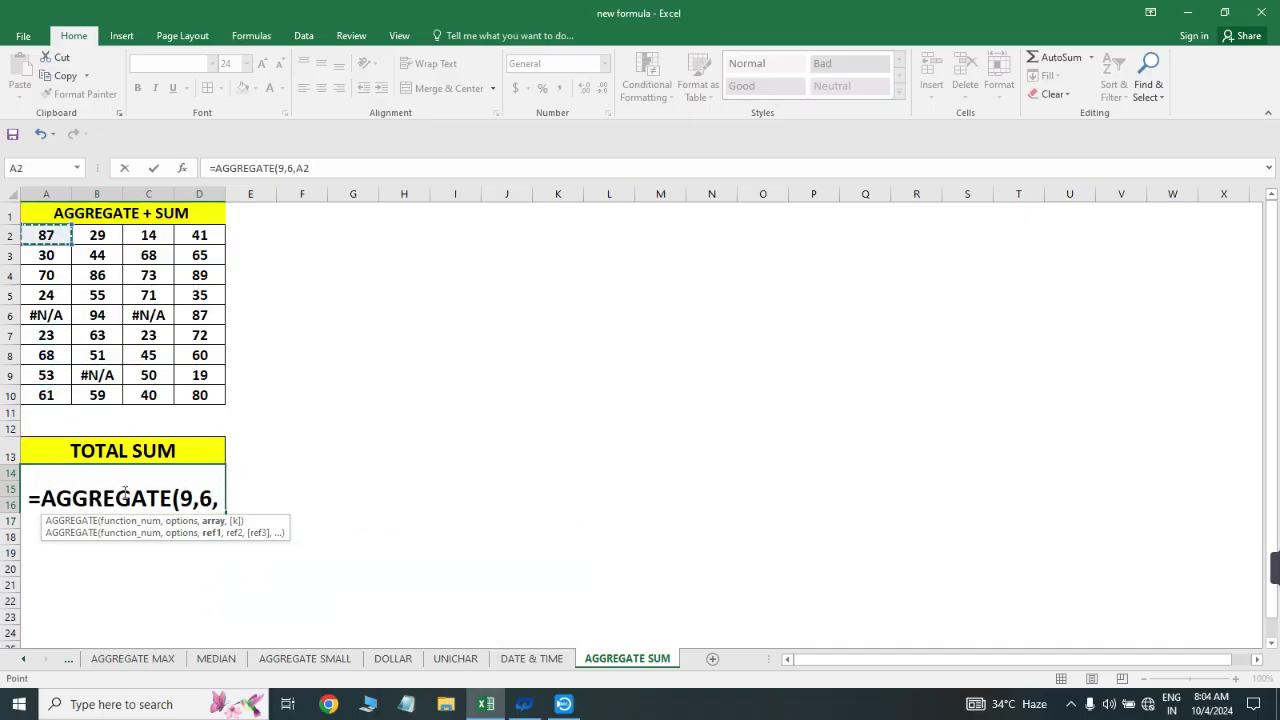
pyautogui.hotkey('shift', 'Right')
pyautogui.hotkey('shift', 'Right')
pyautogui.hotkey('shift', 'Right')
pyautogui.hotkey('ctrl', 'shift', 'Down')
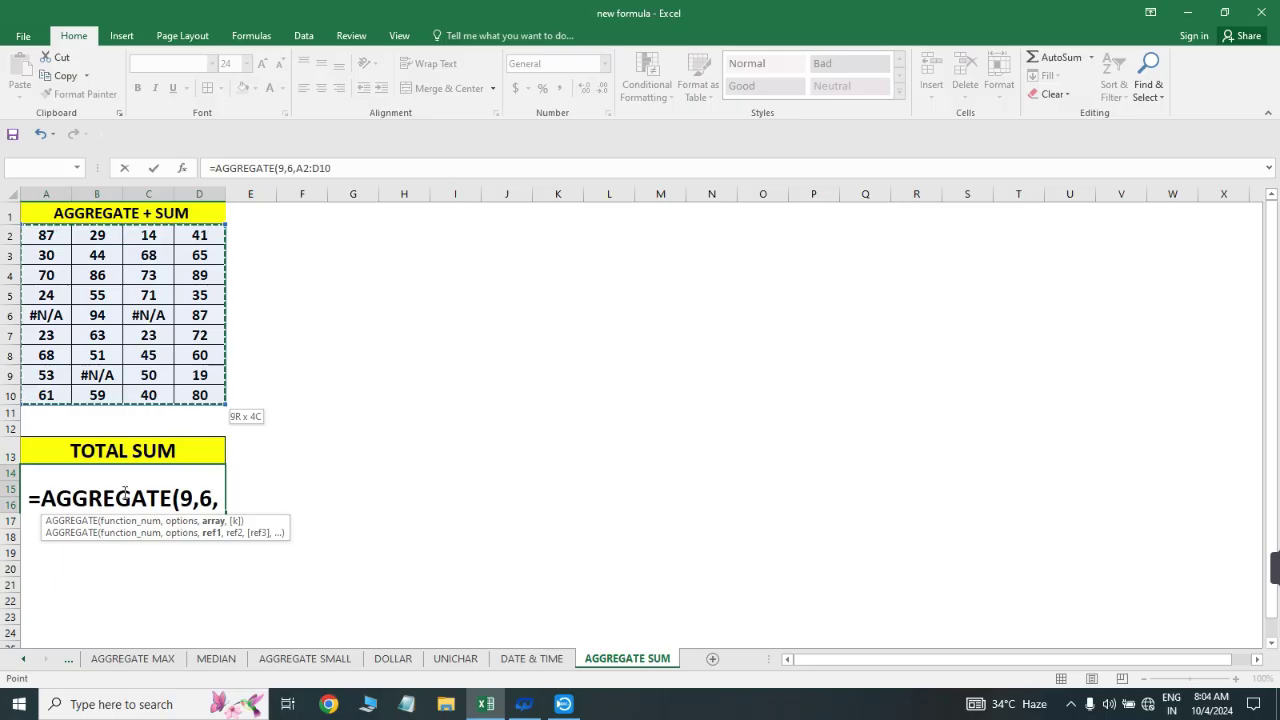
pyautogui.write(')')
pyautogui.press('Return')
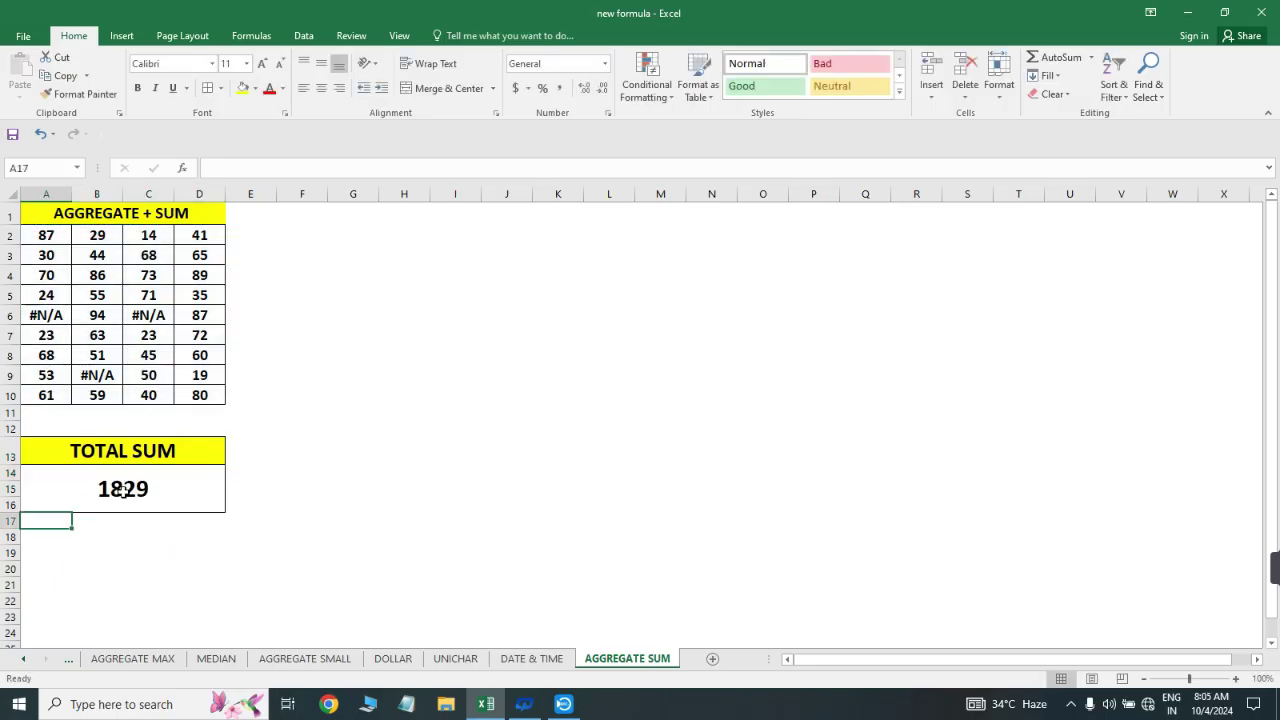
pyautogui.press('Up')
pyautogui.press('Right')
pyautogui.click(138, 491)
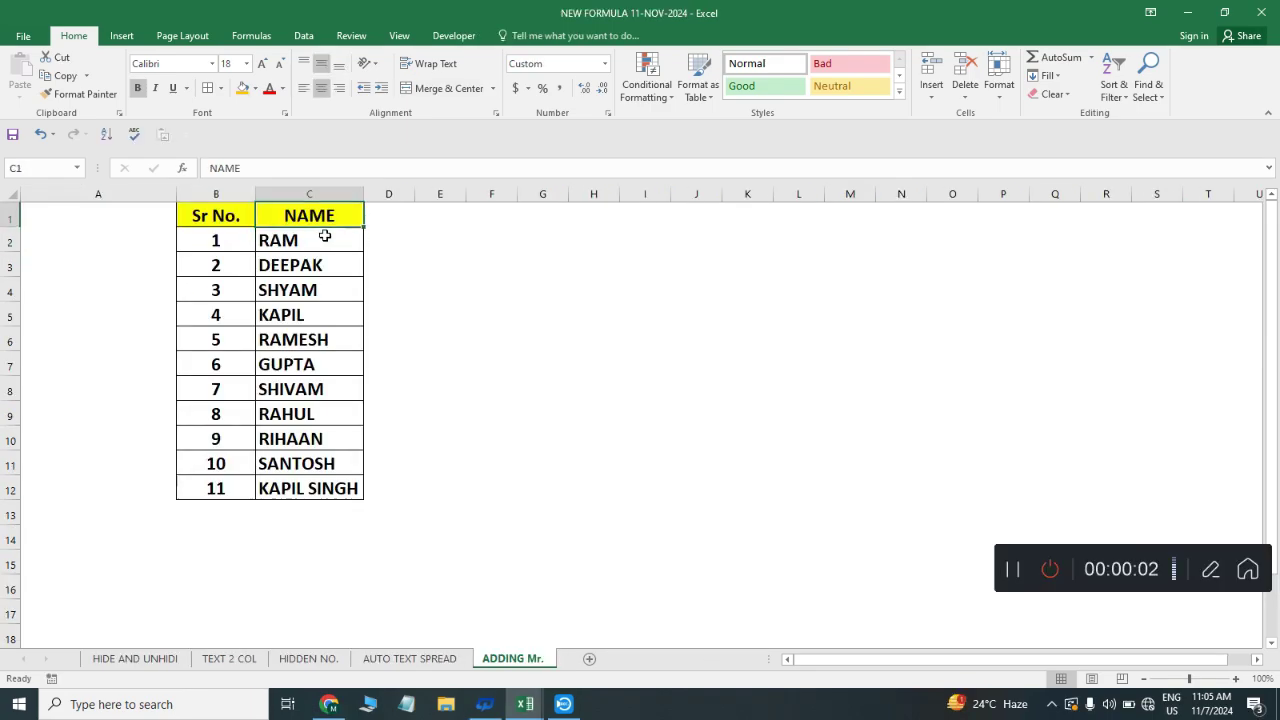
# - Select all the names in C2:C12 of the ADDING Mr. sheet and open Format Cells for them
pyautogui.click(325, 240)
pyautogui.hotkey('ctrl', 'shift', 'Down')
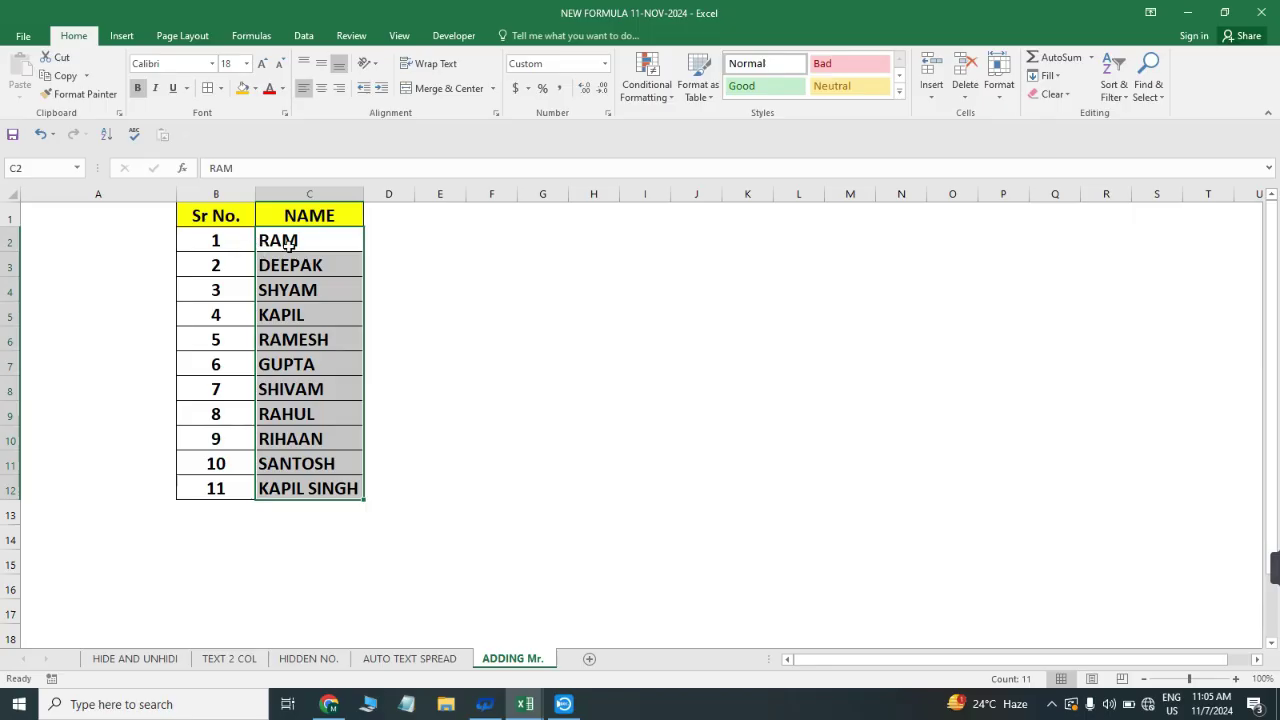
pyautogui.click(299, 242)
pyautogui.hotkey('shift', 'Down')
pyautogui.hotkey('shift', 'Down')
pyautogui.hotkey('shift', 'Down')
pyautogui.hotkey('shift', 'Down')
pyautogui.hotkey('shift', 'Down')
pyautogui.hotkey('shift', 'Down')
pyautogui.hotkey('shift', 'Down')
pyautogui.hotkey('shift', 'Down')
pyautogui.hotkey('shift', 'Down')
pyautogui.hotkey('shift', 'Down')
pyautogui.hotkey('ctrl', '1')
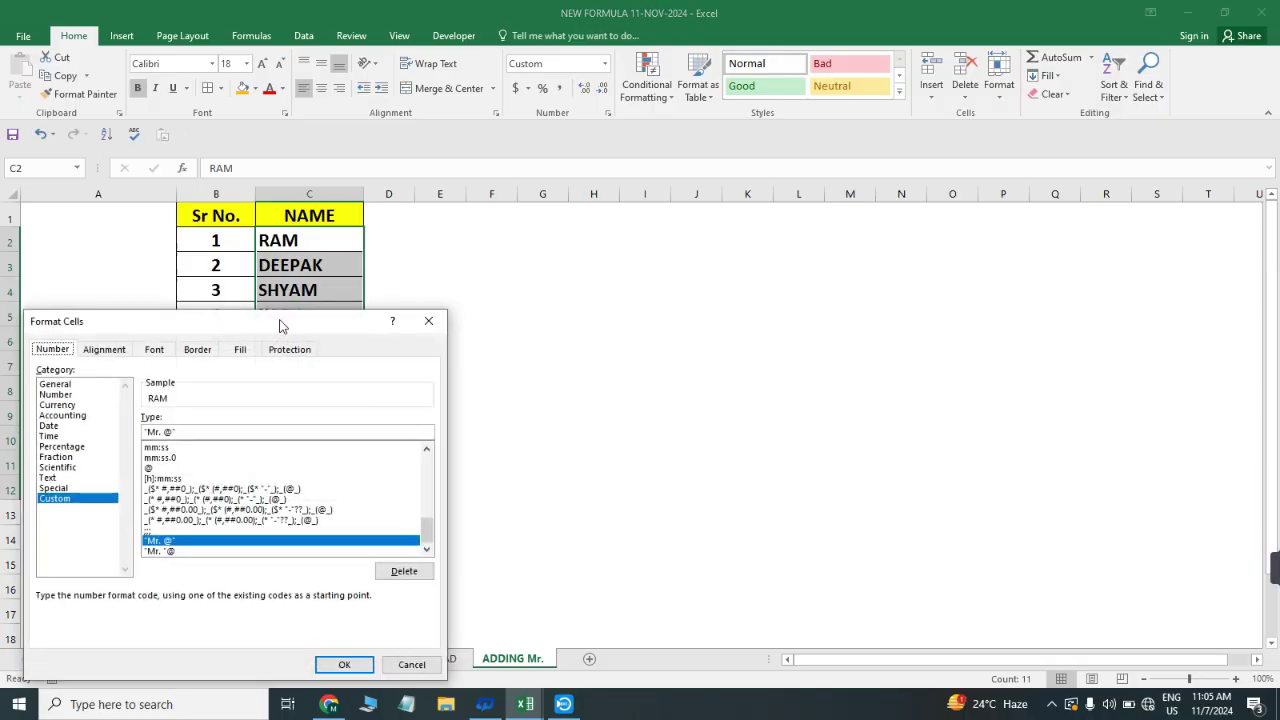
pyautogui.moveTo(280, 324); pyautogui.dragTo(415, 330)
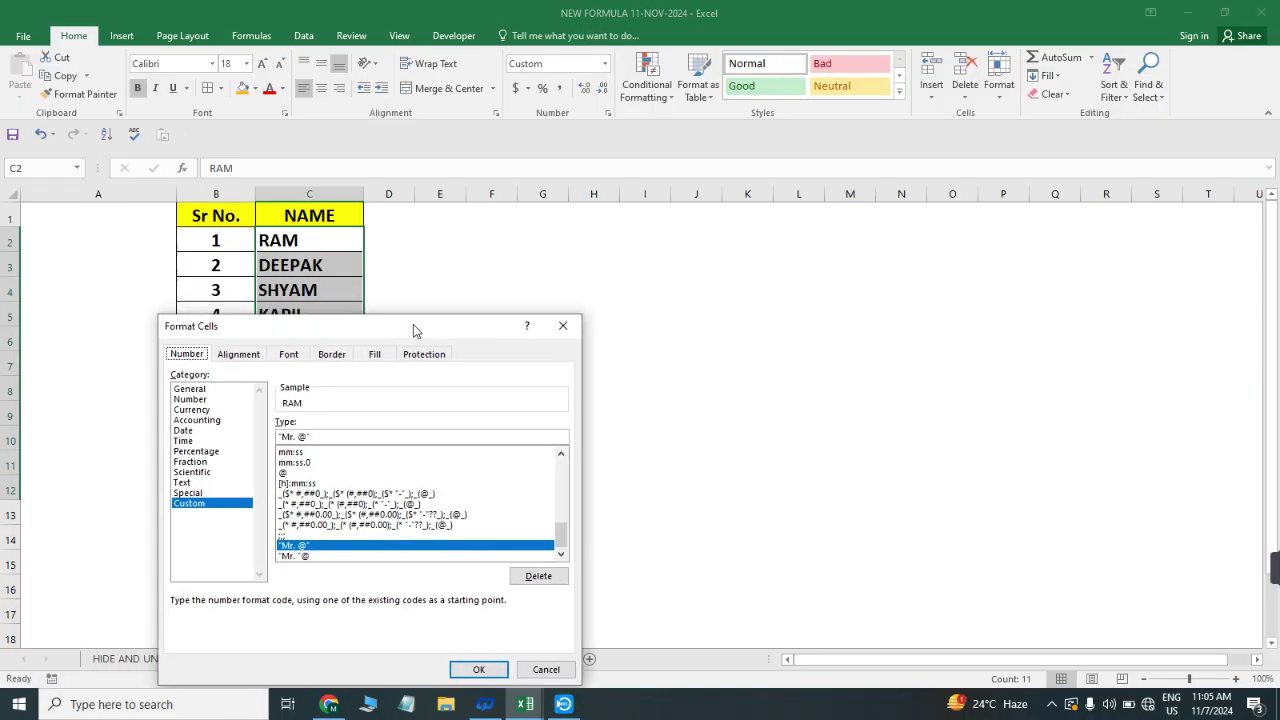
# - Apply the custom number format "Mr. "@ to the selected names and widen the NAME column
pyautogui.click(196, 506)
pyautogui.click(337, 437)
pyautogui.press('BackSpace')
pyautogui.press('BackSpace')
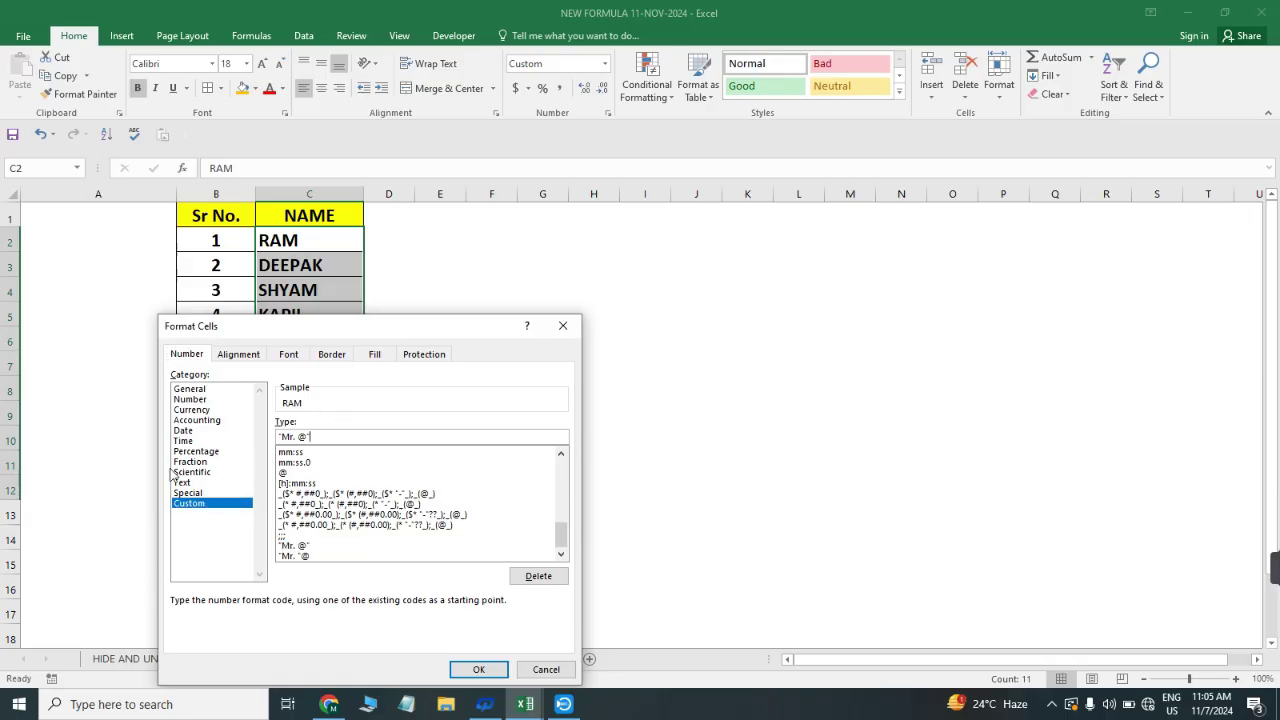
pyautogui.press('BackSpace')
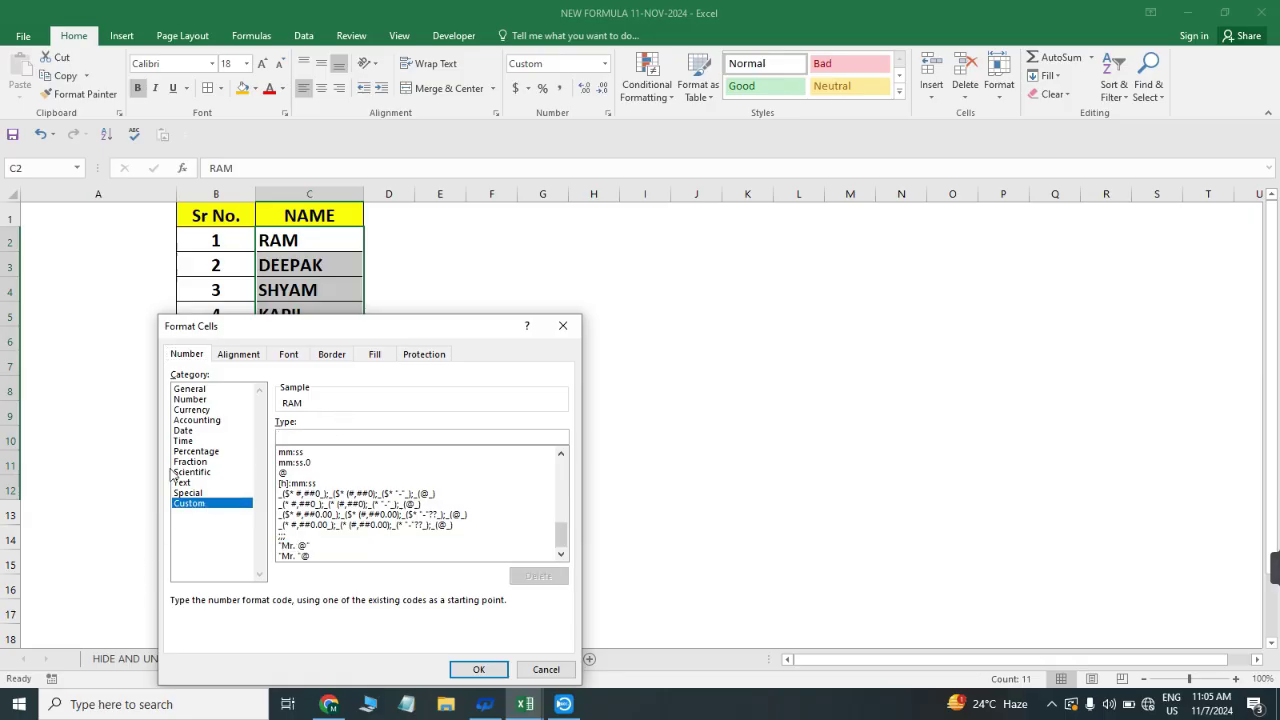
pyautogui.write('"Mr.')
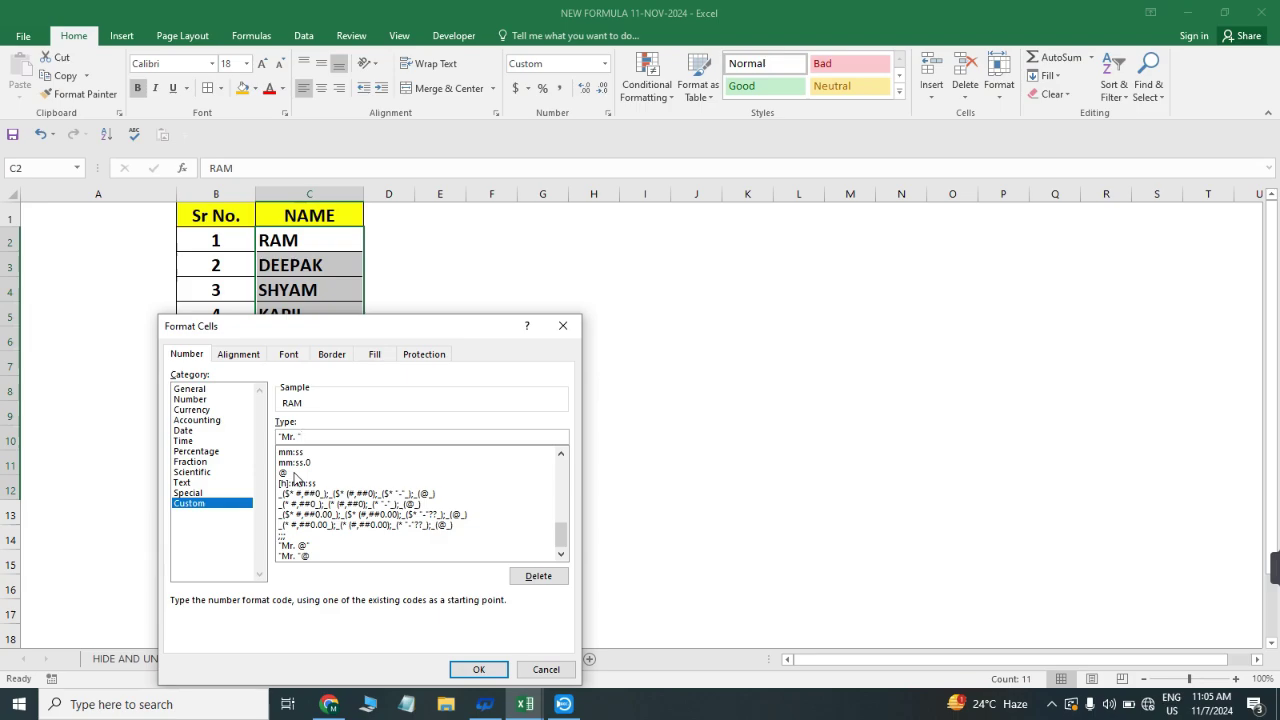
pyautogui.write('@')
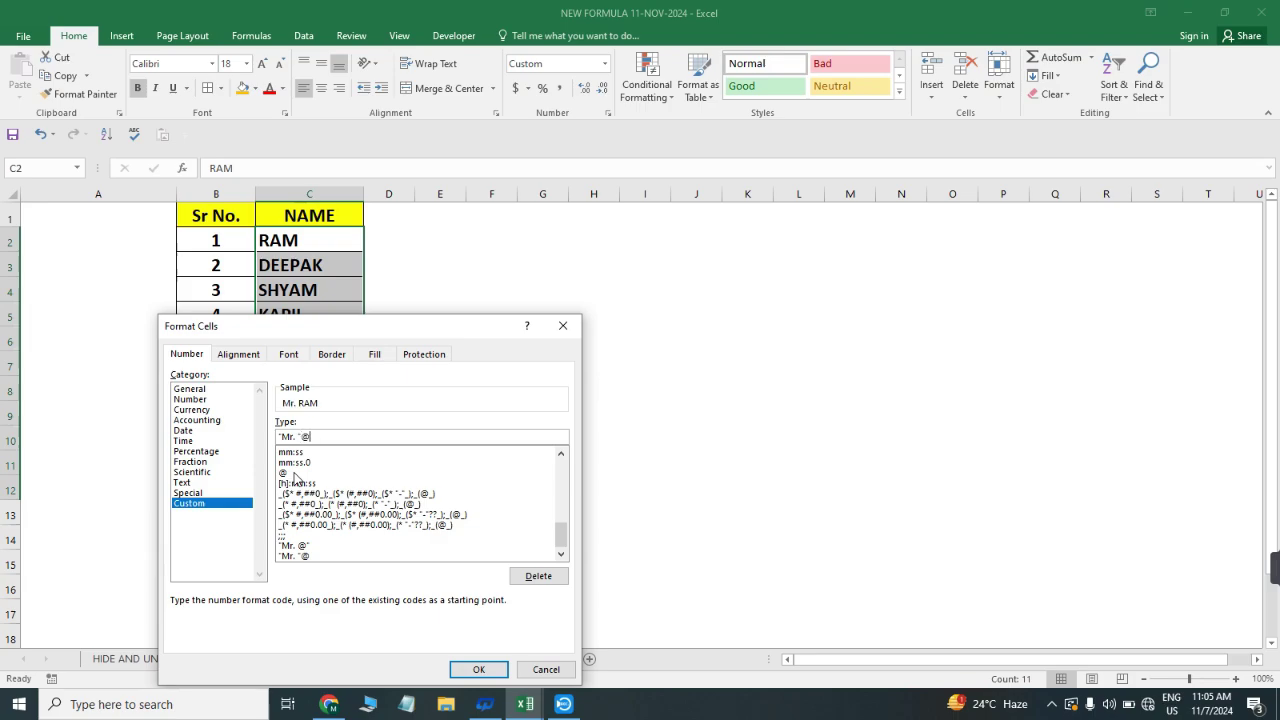
pyautogui.click(479, 670)
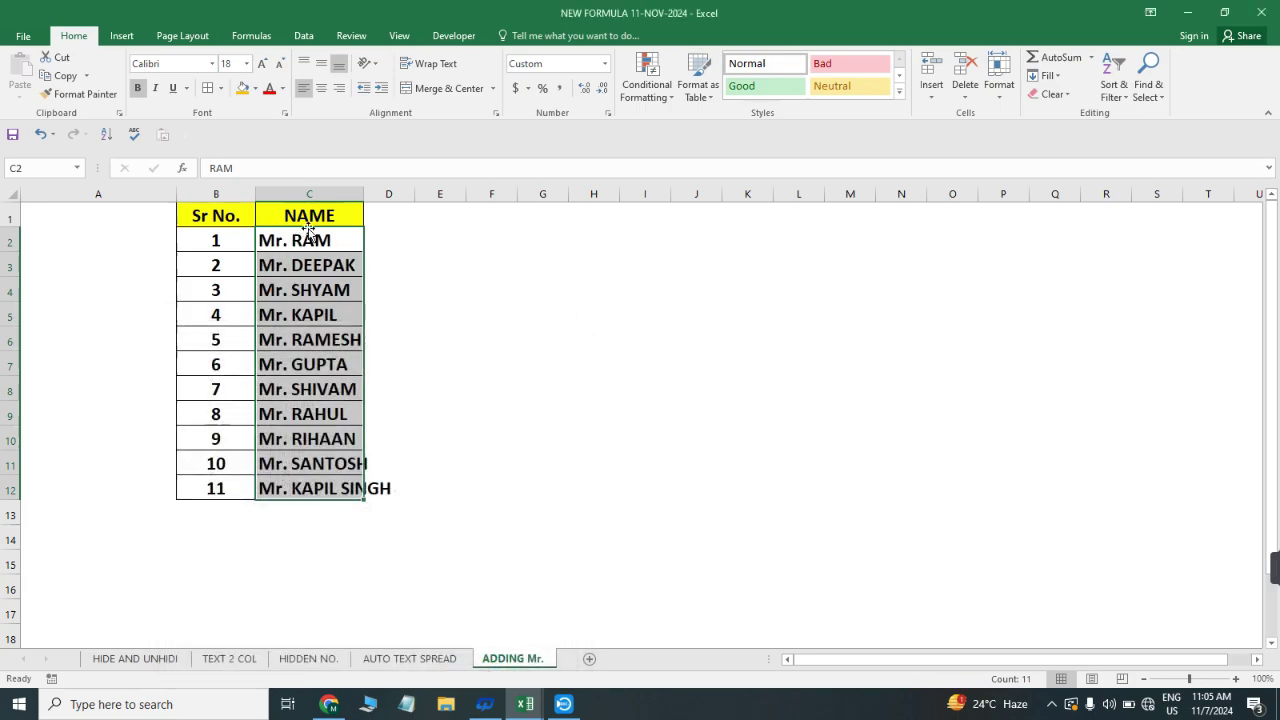
pyautogui.moveTo(358, 197); pyautogui.dragTo(373, 195)
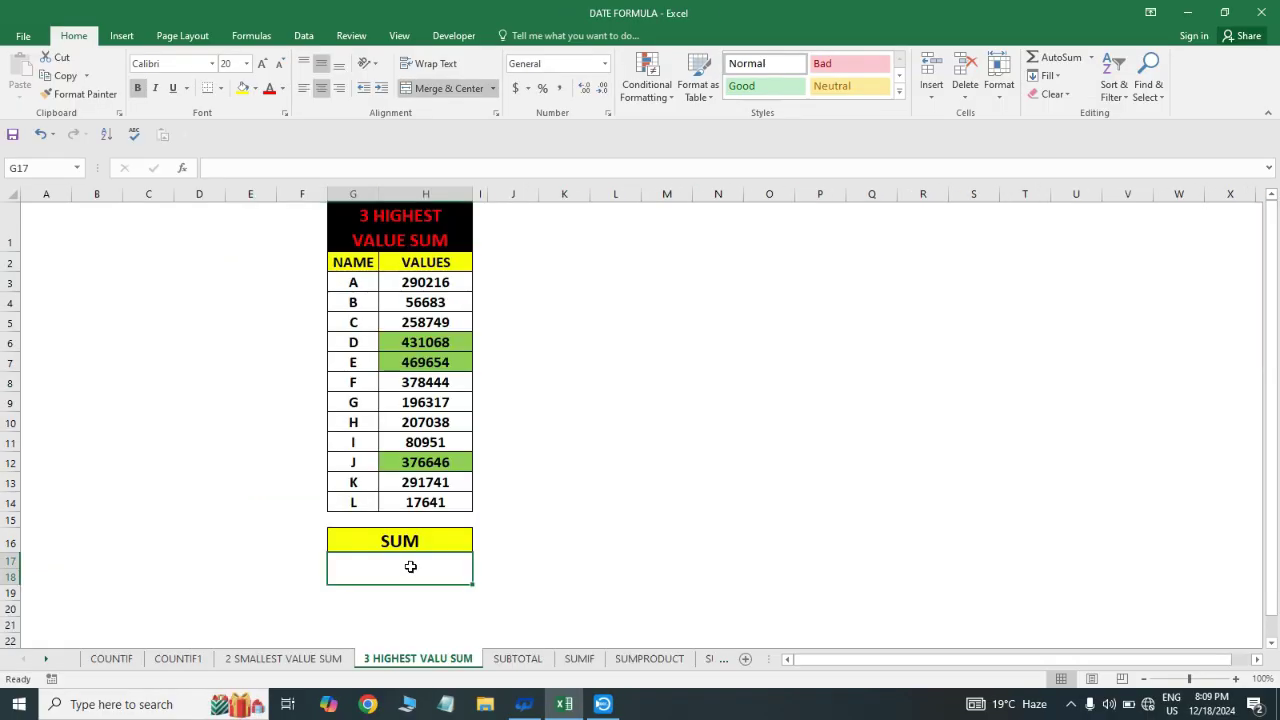
# - Start a SUMPRODUCT formula in the merged cell below SUM on the 3 HIGHEST VALU SUM sheet
pyautogui.moveTo(441, 262); pyautogui.dragTo(452, 507)
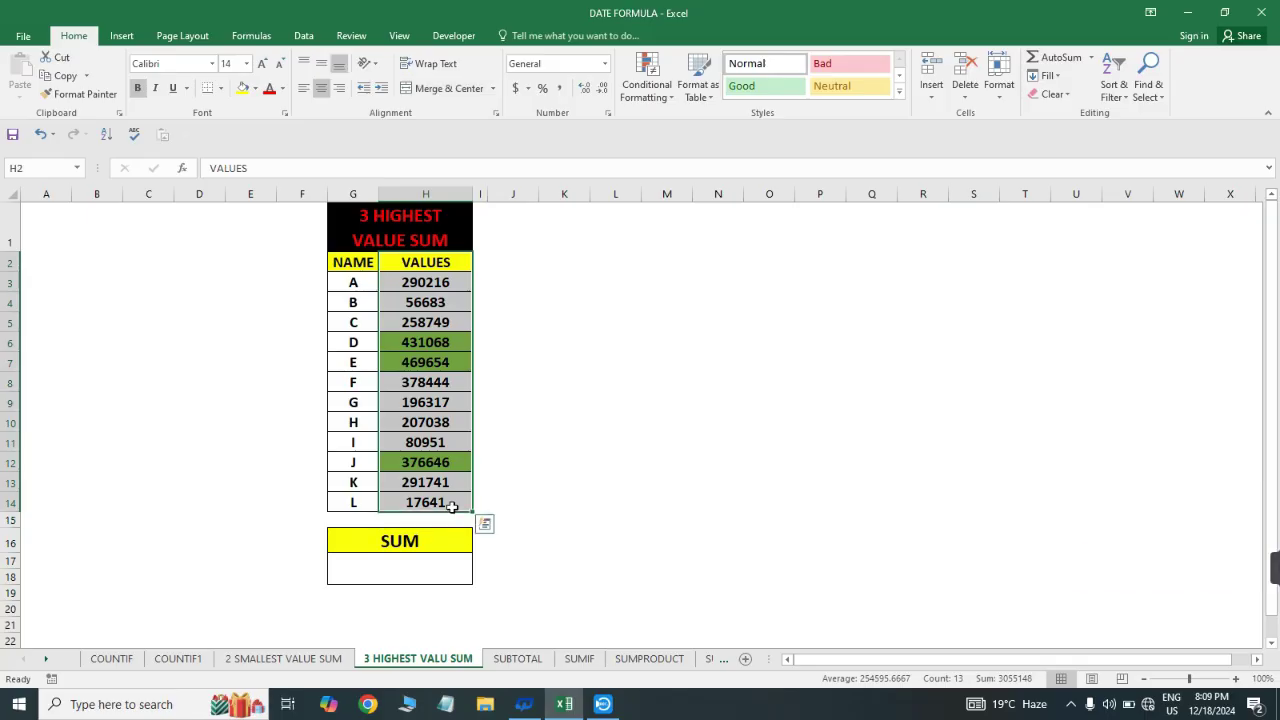
pyautogui.click(389, 219)
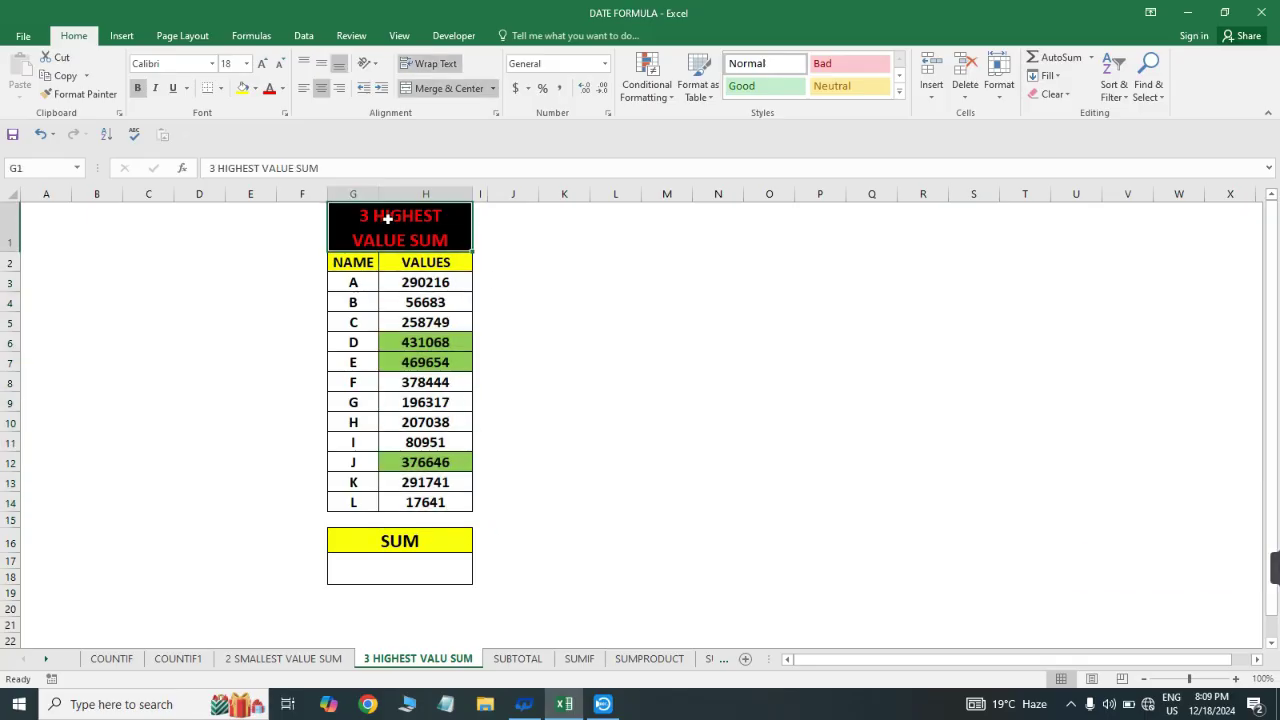
pyautogui.click(397, 577)
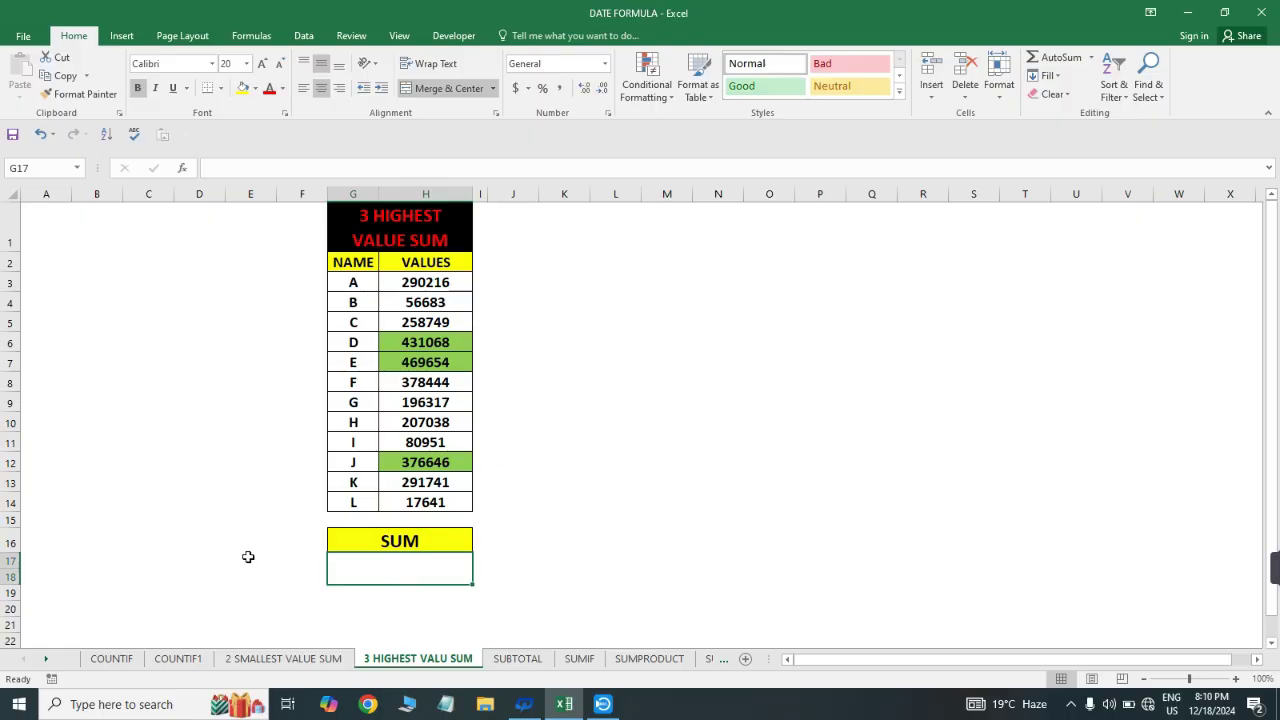
pyautogui.write('=SUM')
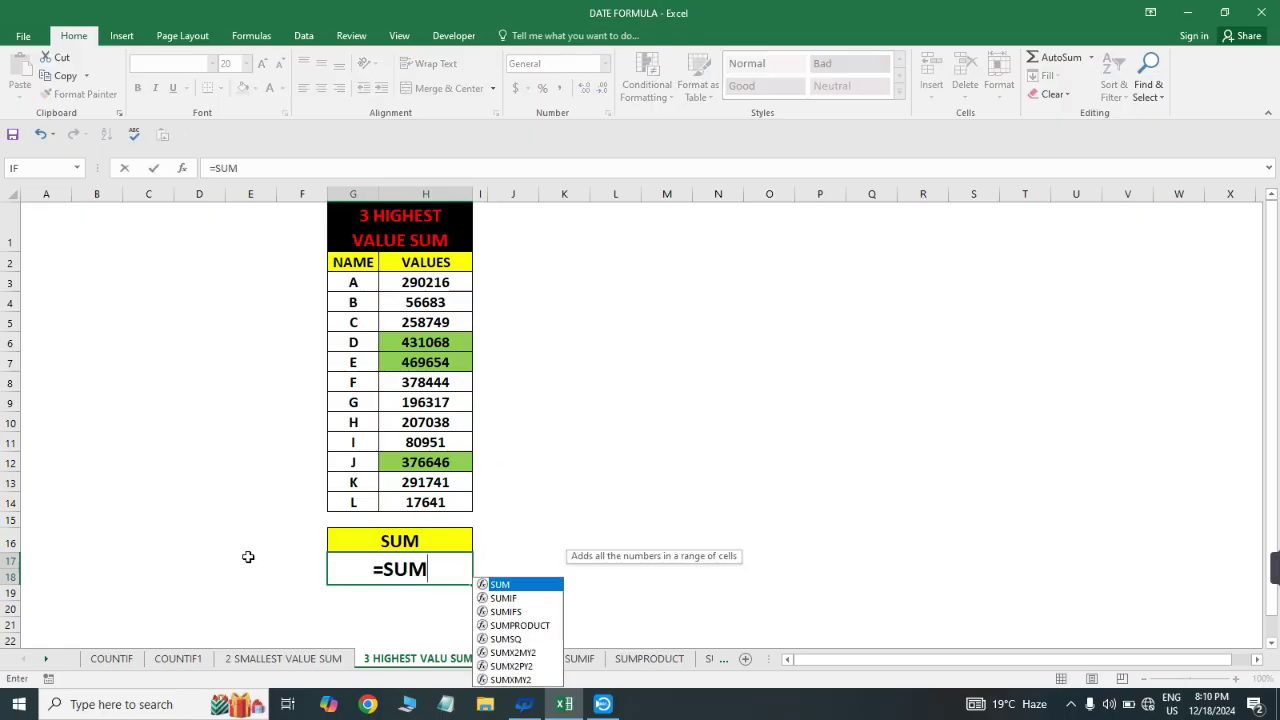
pyautogui.press('Down')
pyautogui.press('Down')
pyautogui.press('Down')
pyautogui.press('Tab')
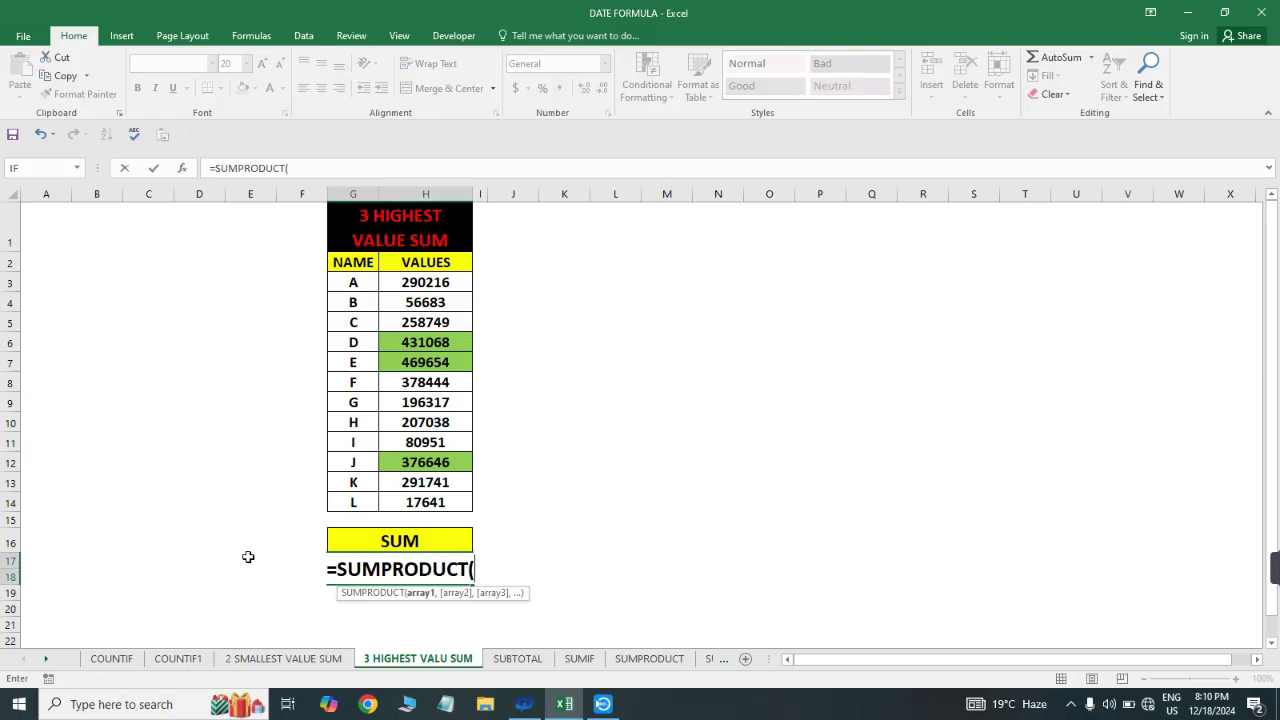
# - Nest the LARGE function inside SUMPRODUCT and reference H2:H14 as its array
pyautogui.write('LA')
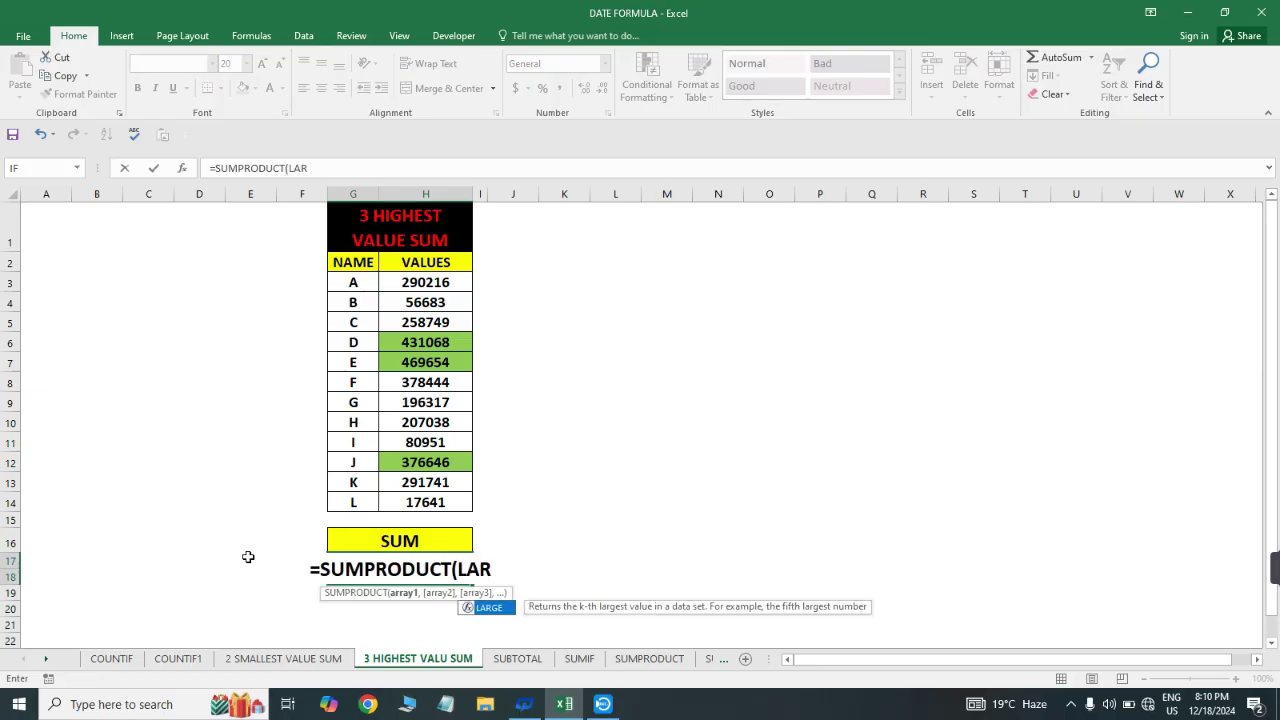
pyautogui.write('R')
pyautogui.press('Tab')
pyautogui.press('Up')
pyautogui.press('Right')
pyautogui.press('Up')
pyautogui.press('Up')
pyautogui.press('Up')
pyautogui.press('Left')
pyautogui.press('Down')
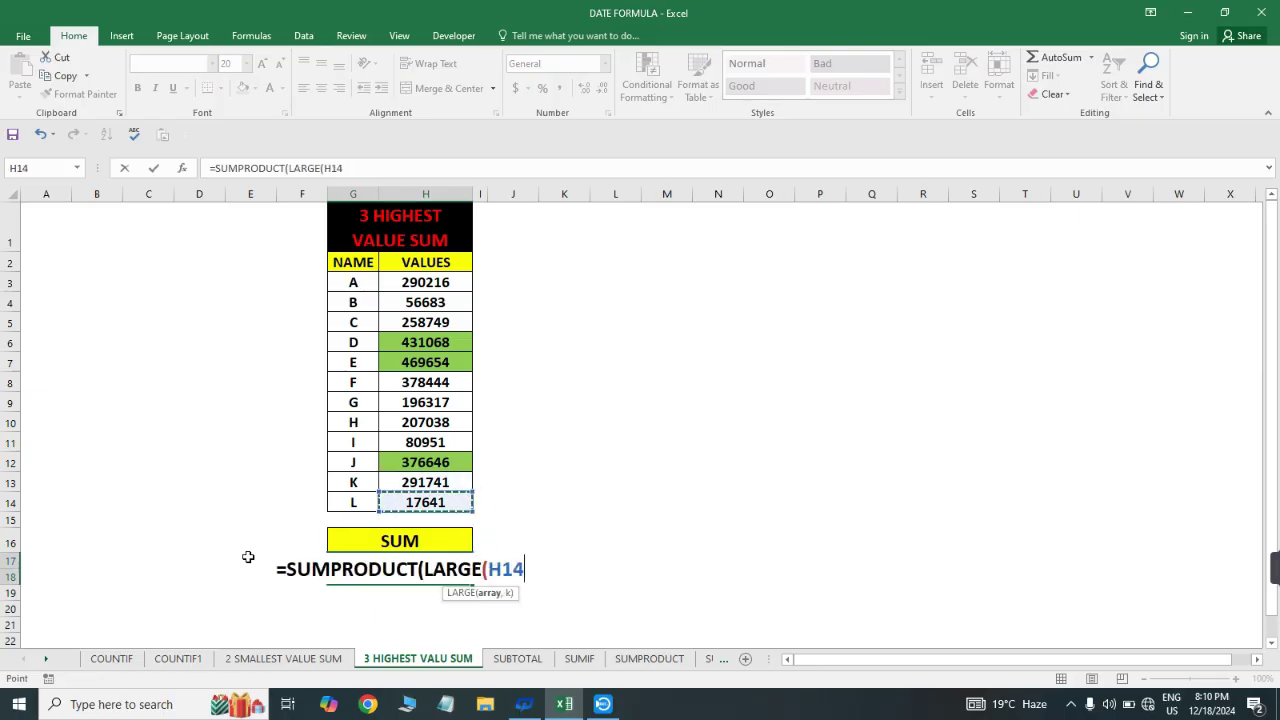
pyautogui.hotkey('ctrl', 'shift', 'Up')
pyautogui.hotkey('shift', 'Down')
pyautogui.hotkey('shift', 'Up')
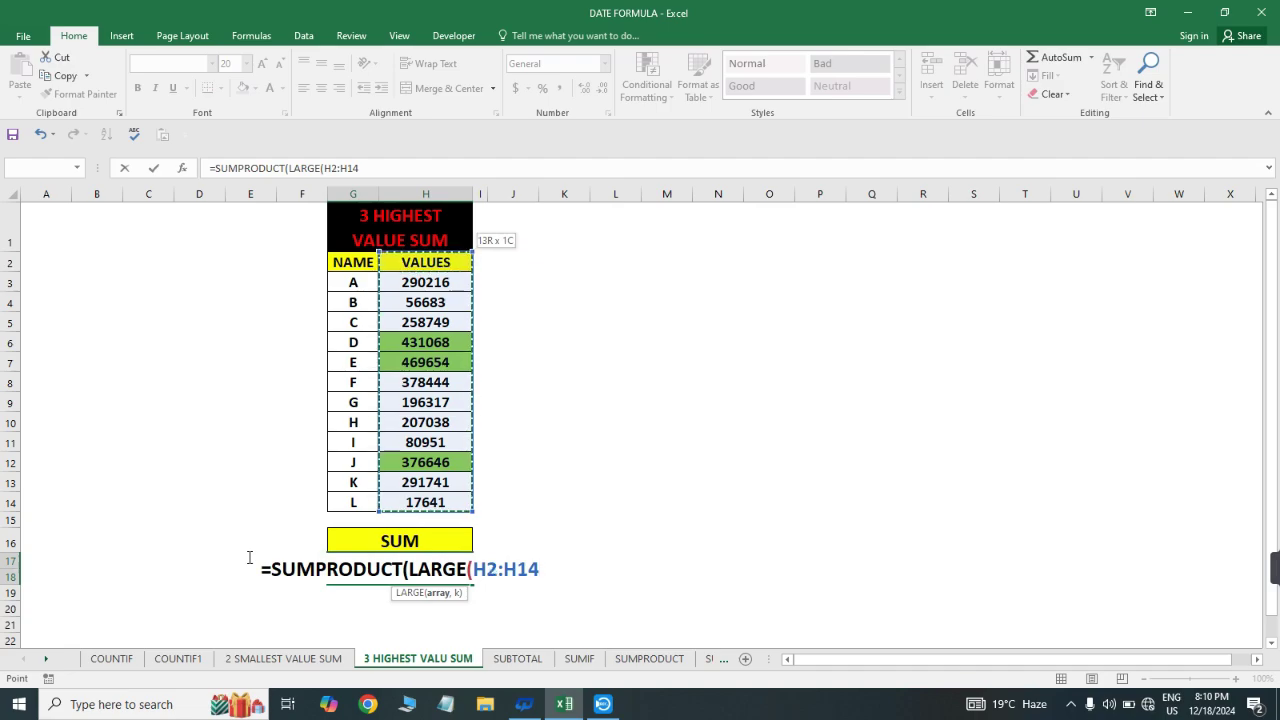
# - Set LARGE's k argument to {1,2,3} and enter the finished formula =SUMPRODUCT(LARGE(H2:H14,{1,2,3}))
pyautogui.write(',')
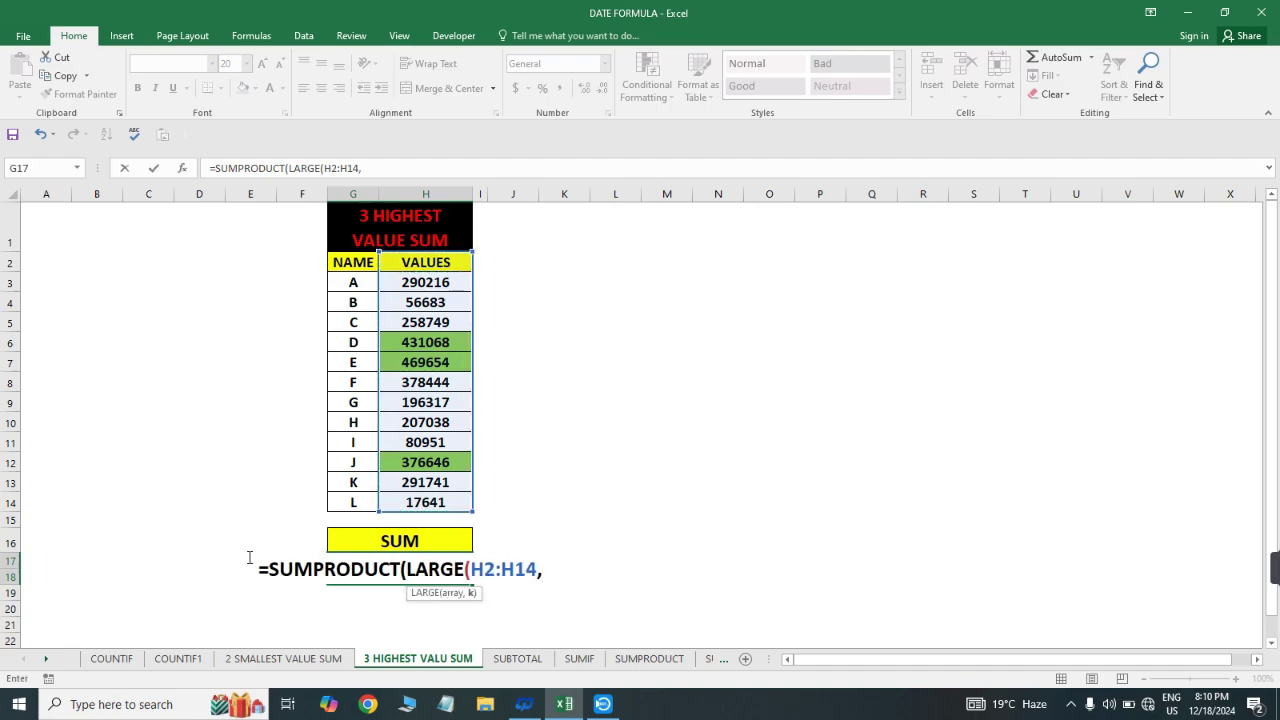
pyautogui.write('{')
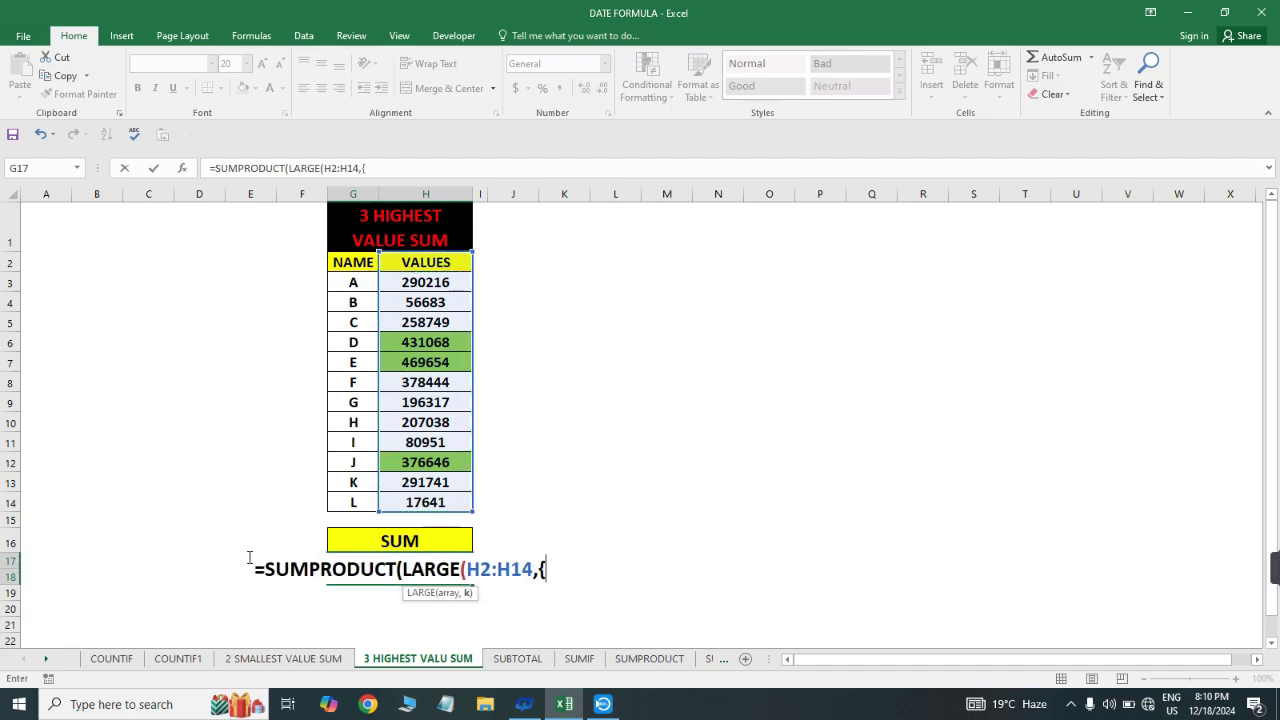
pyautogui.write('1,2,3')
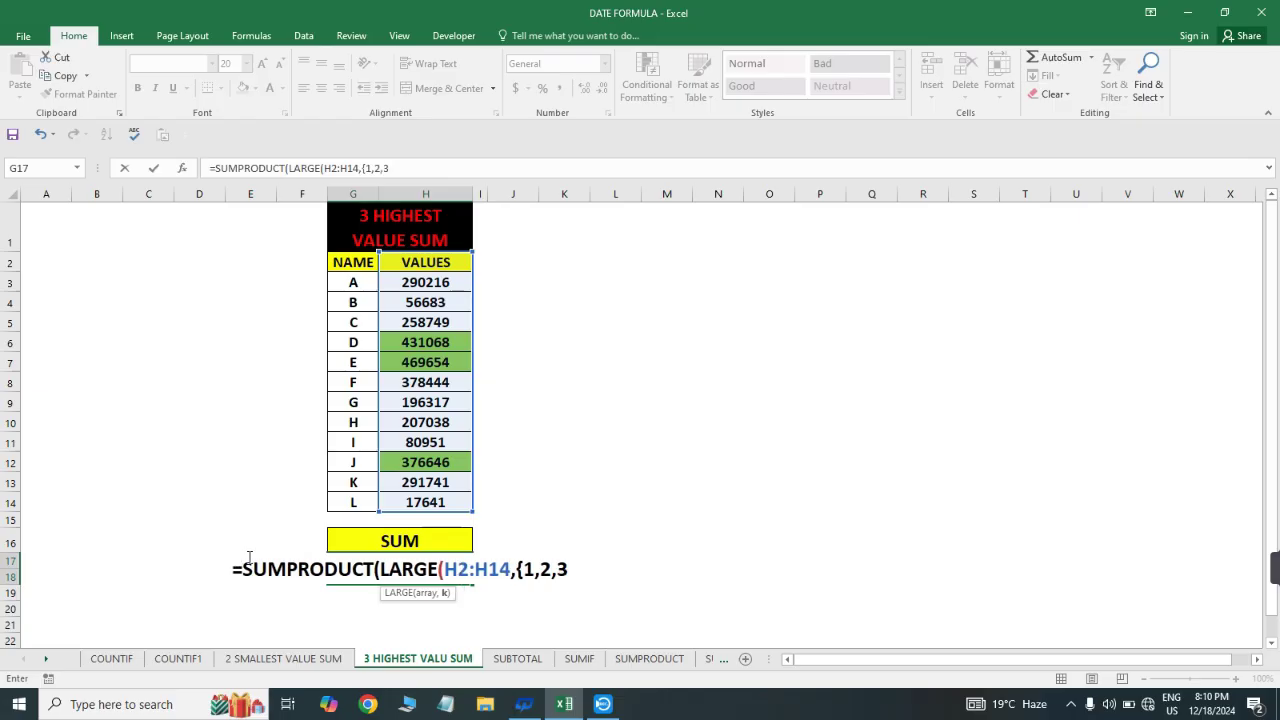
pyautogui.write('}))')
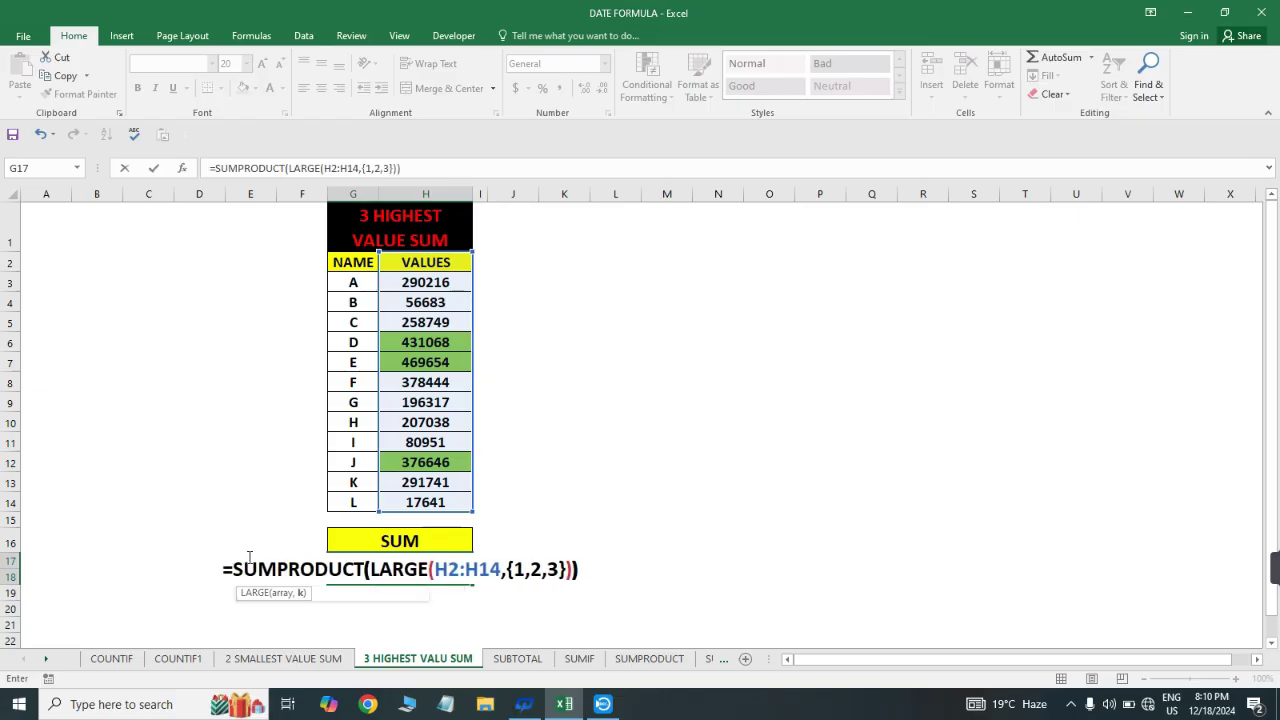
pyautogui.press('Return')
pyautogui.press('Up')
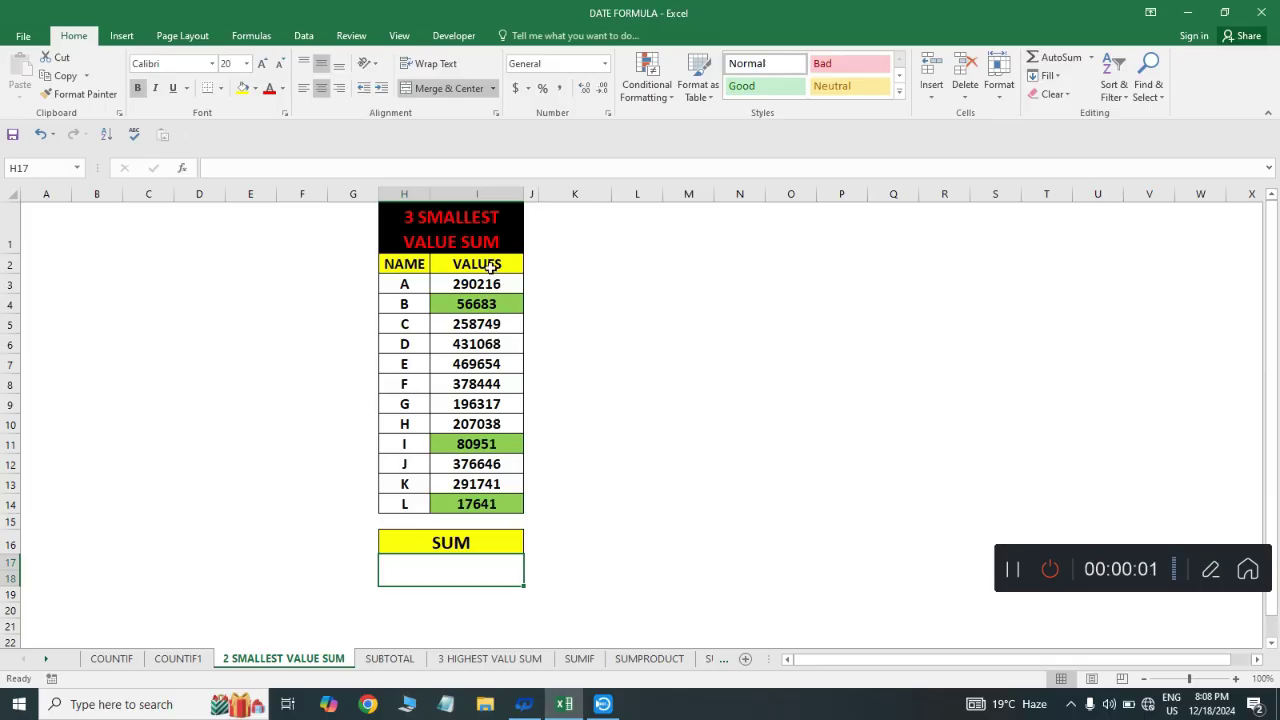
# - Start a SUMPRODUCT formula in the merged cell H17 below SUM on the 2 SMALLEST VALUE SUM sheet
pyautogui.moveTo(478, 265); pyautogui.dragTo(478, 500)
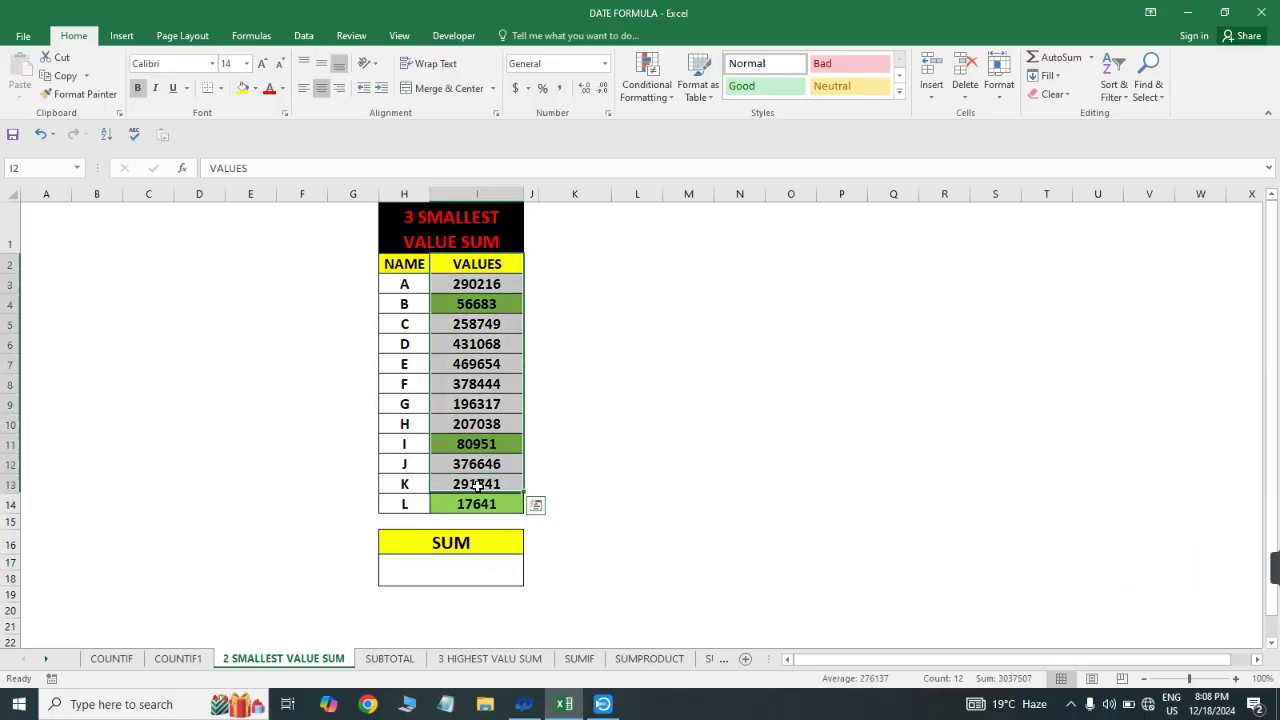
pyautogui.click(556, 380)
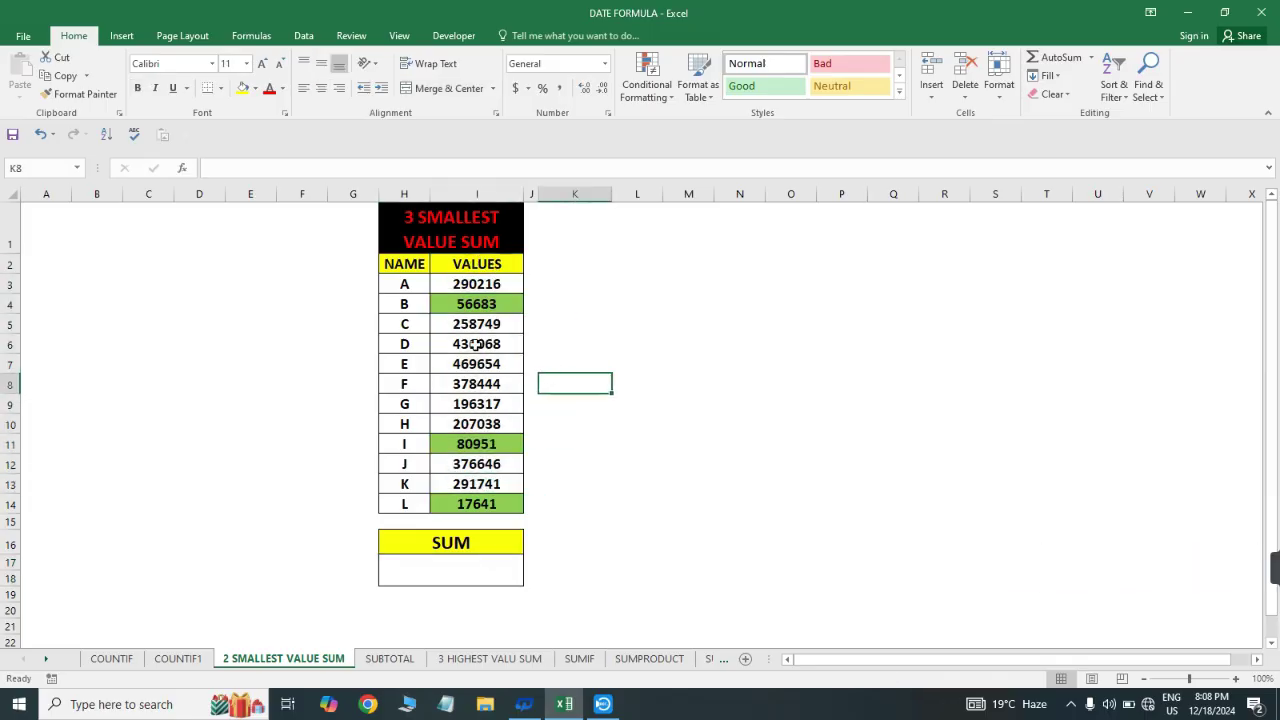
pyautogui.click(461, 568)
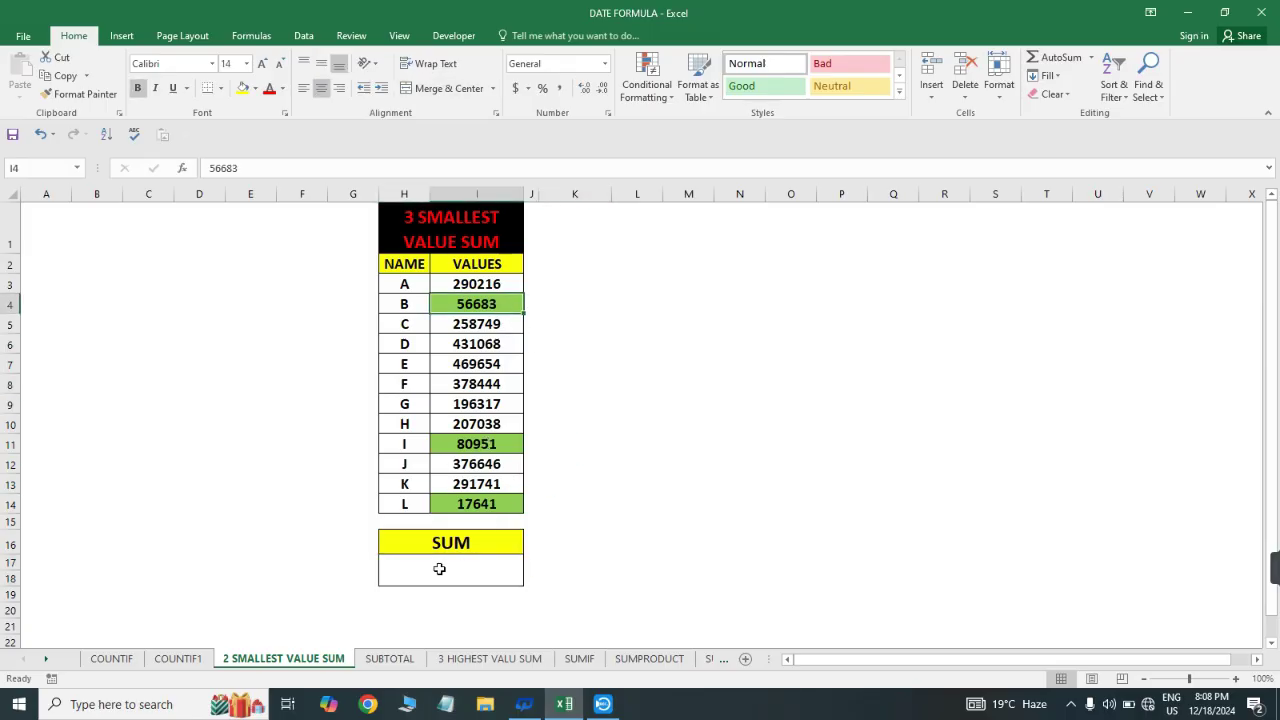
pyautogui.write('=')
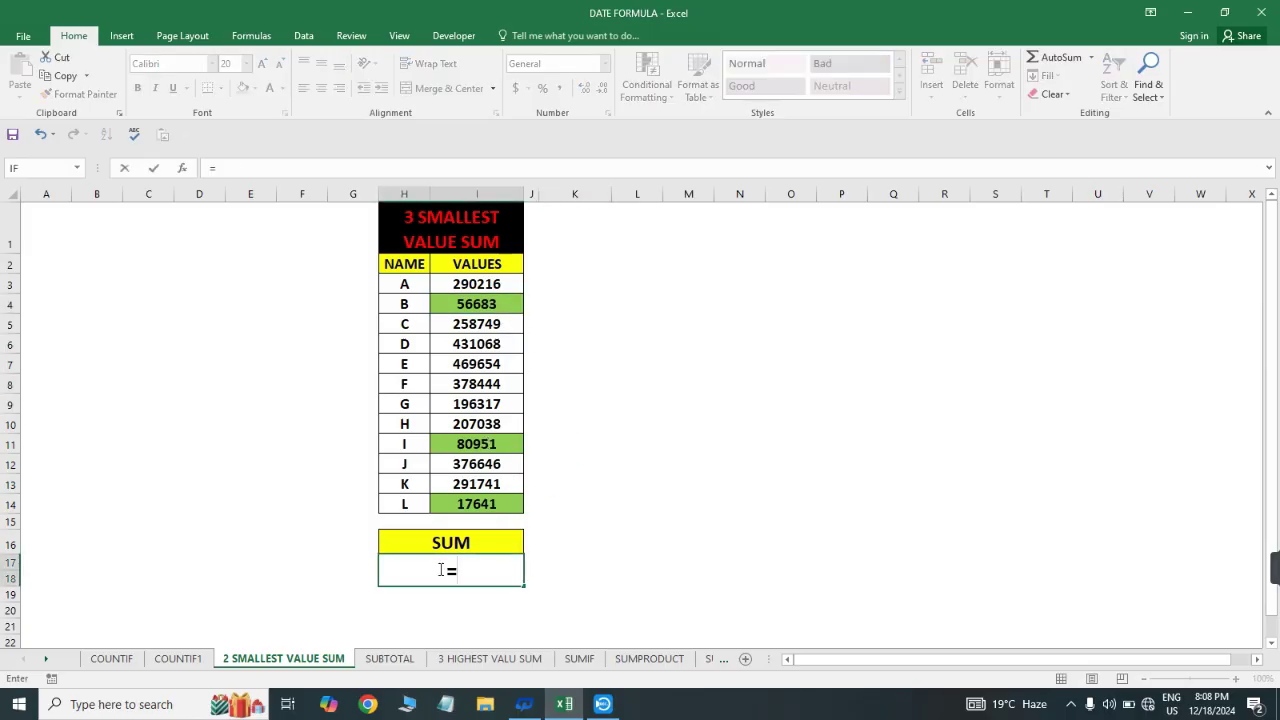
pyautogui.write('SUM')
pyautogui.press('Down')
pyautogui.press('Down')
pyautogui.press('Down')
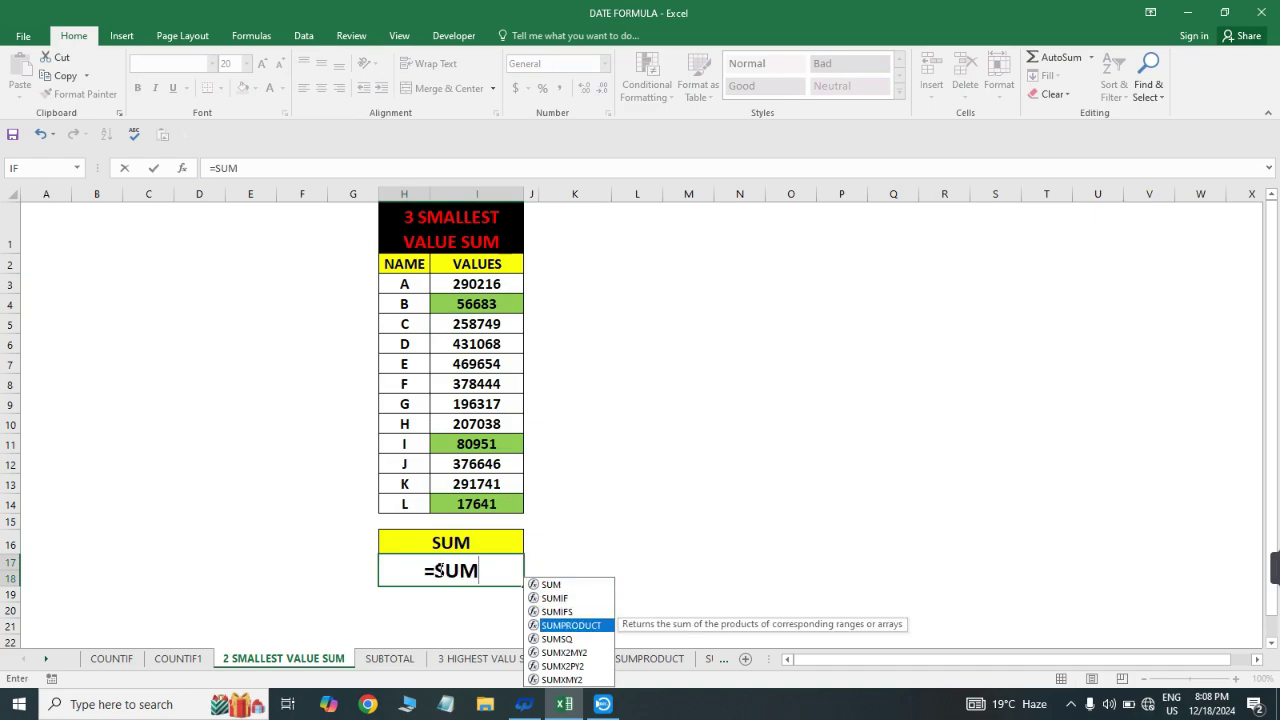
pyautogui.press('Tab')
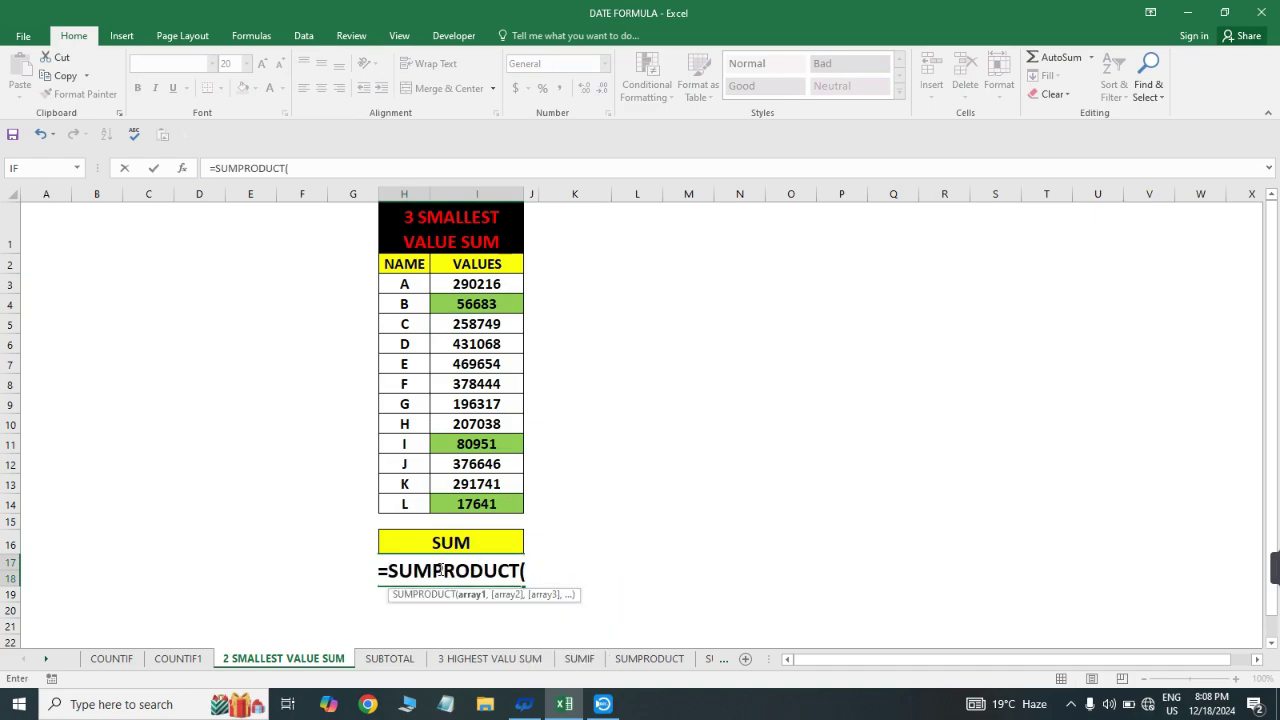
# - Nest the SMALL function inside SUMPRODUCT and reference I3:I14 as its array
pyautogui.write('SMA')
pyautogui.press('Tab')
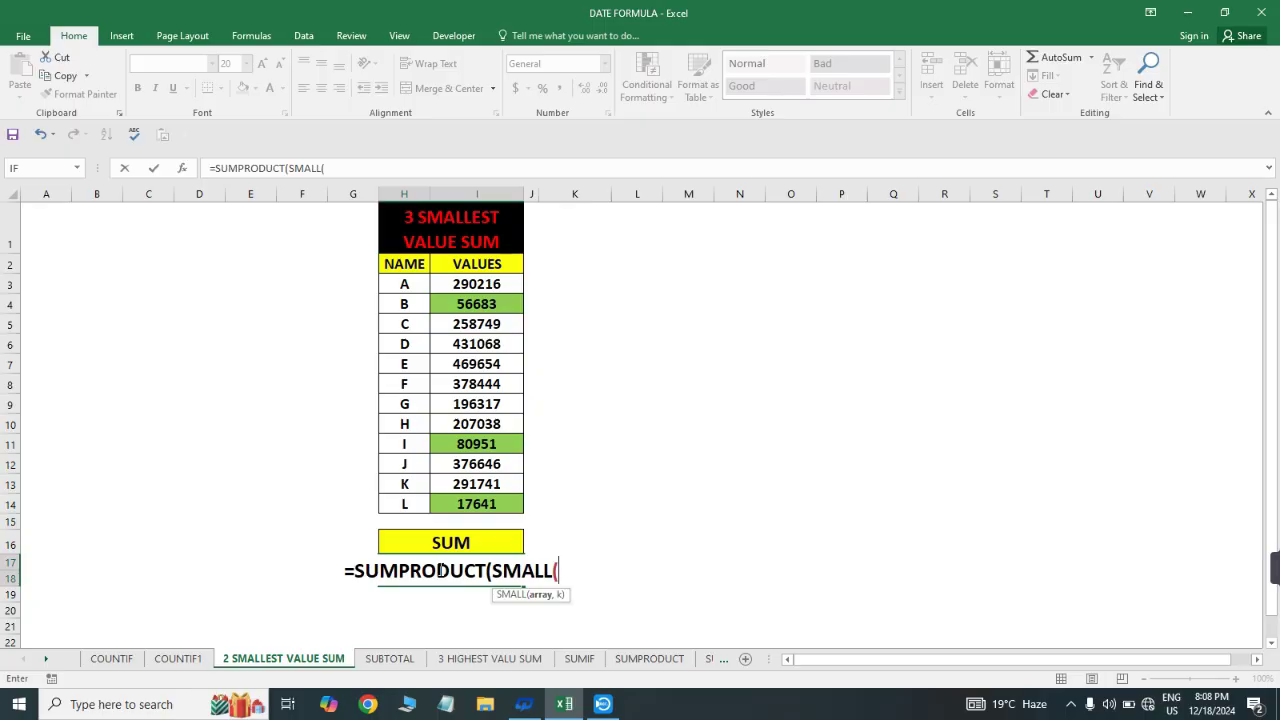
pyautogui.press('Up')
pyautogui.press('Up')
pyautogui.press('Up')
pyautogui.press('Right')
pyautogui.hotkey('ctrl', 'shift', 'Up')
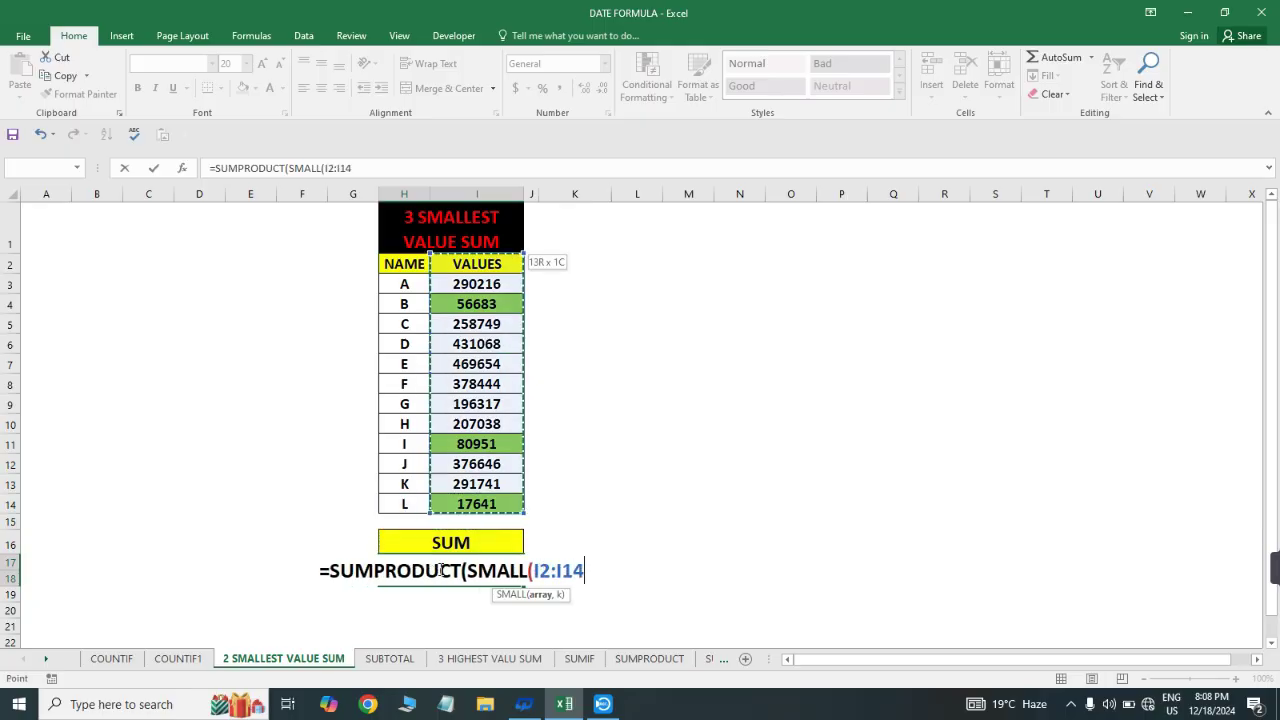
pyautogui.hotkey('shift', 'Down')
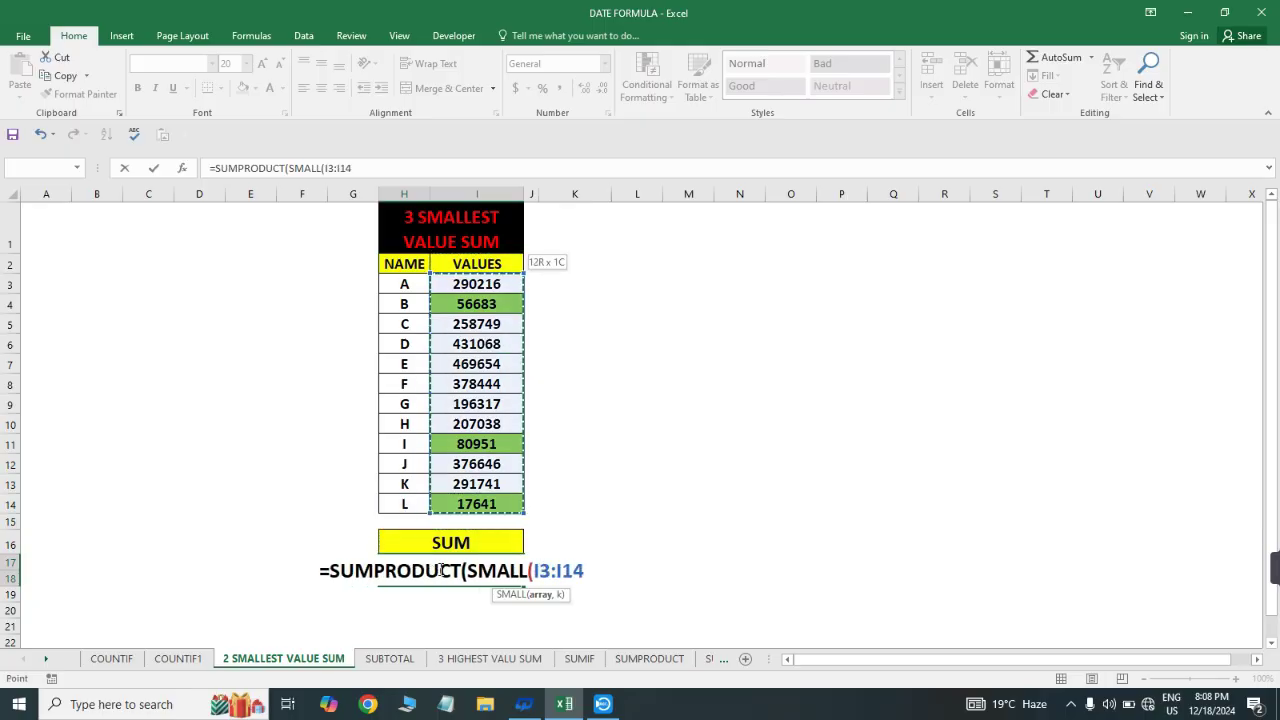
# - Set SMALL's k argument to {1,2,3} and enter the finished formula =SUMPRODUCT(SMALL(I3:I14,{1,2,3}))
pyautogui.write(',')
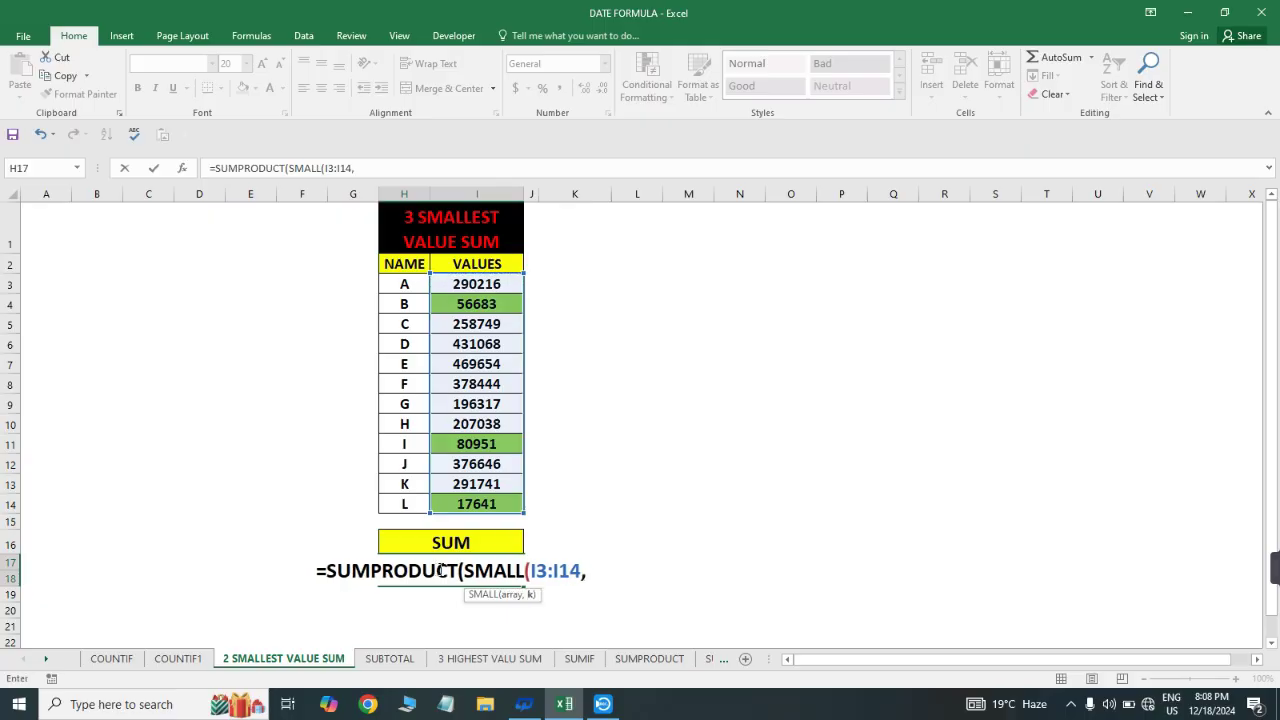
pyautogui.write('{')
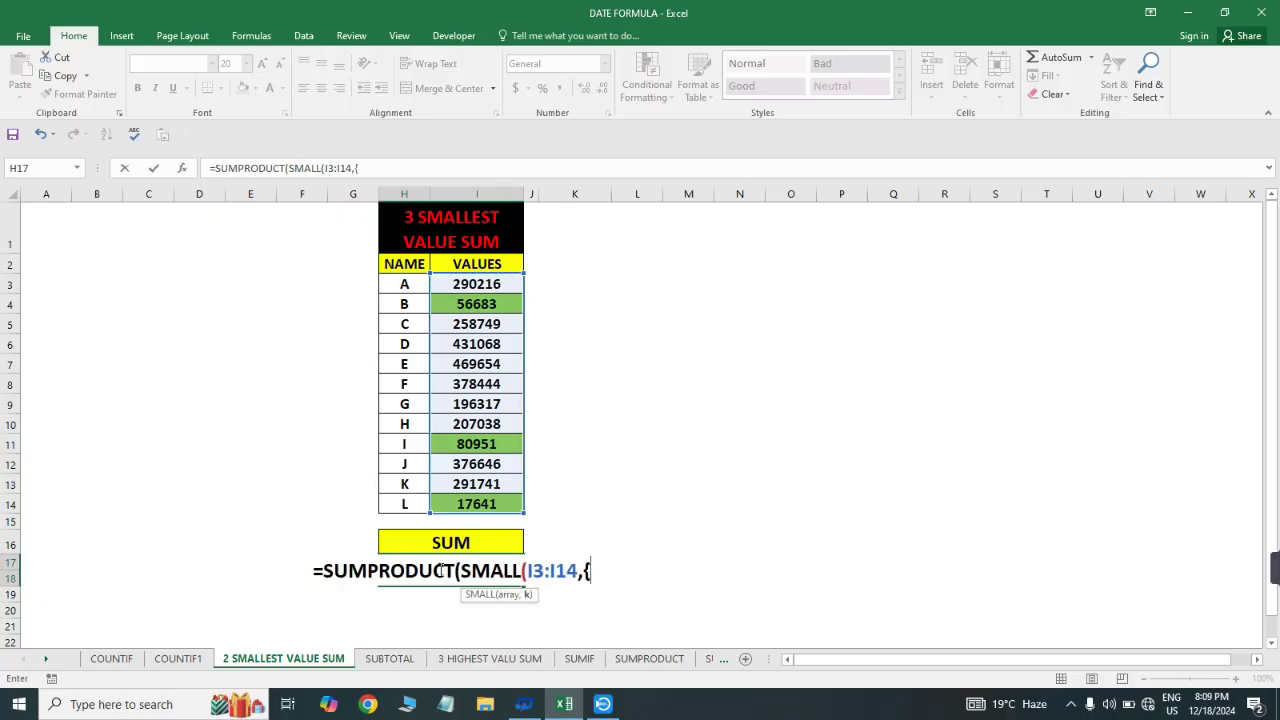
pyautogui.write('1,2,3,')
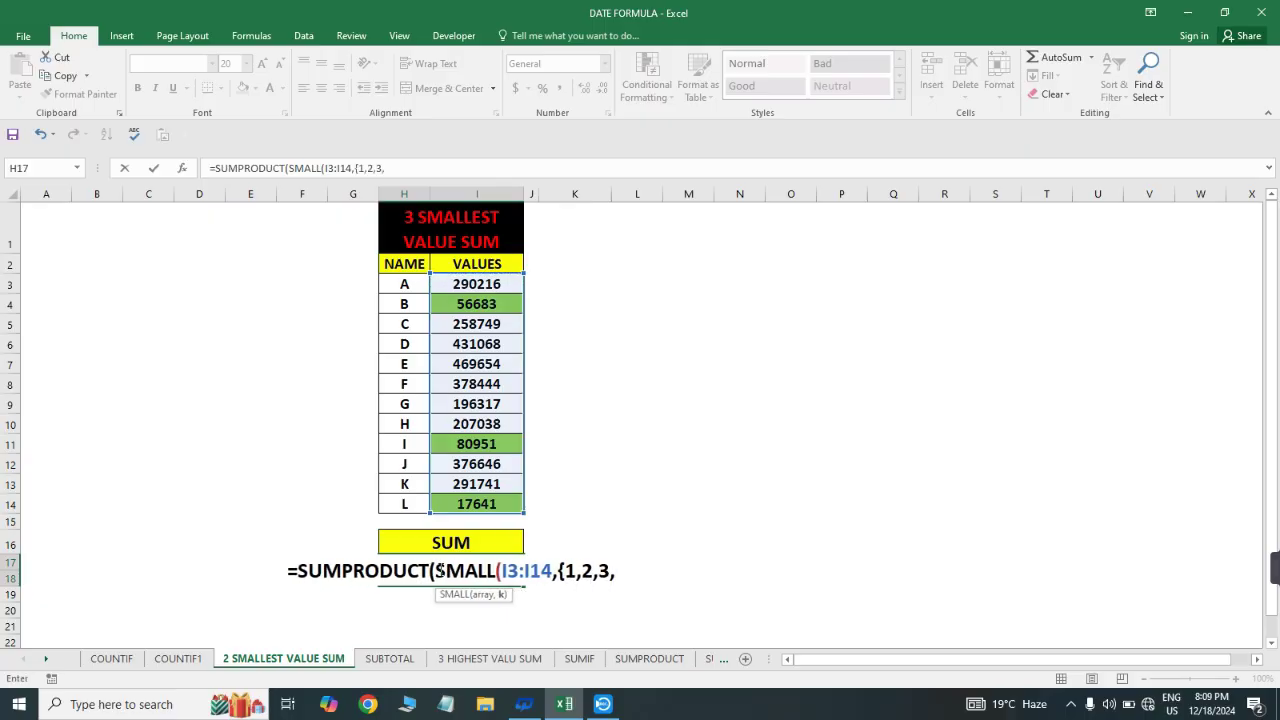
pyautogui.press('BackSpace')
pyautogui.write('}')
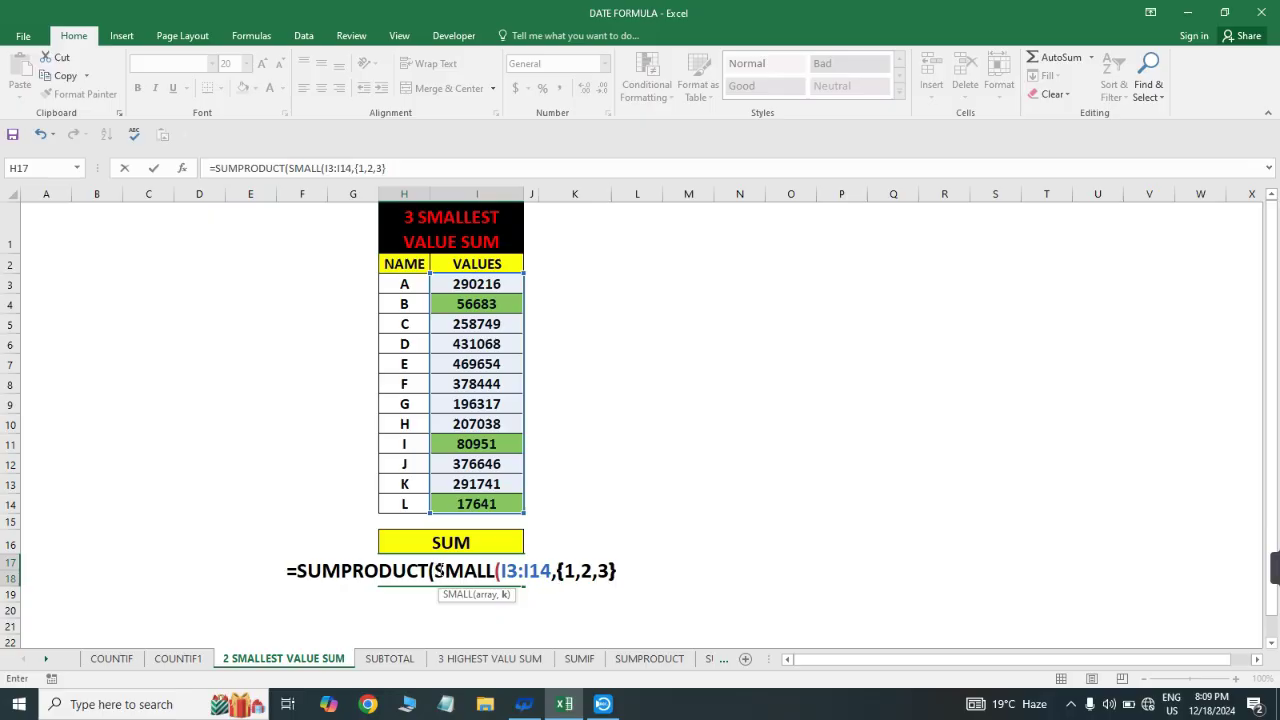
pyautogui.write(')')
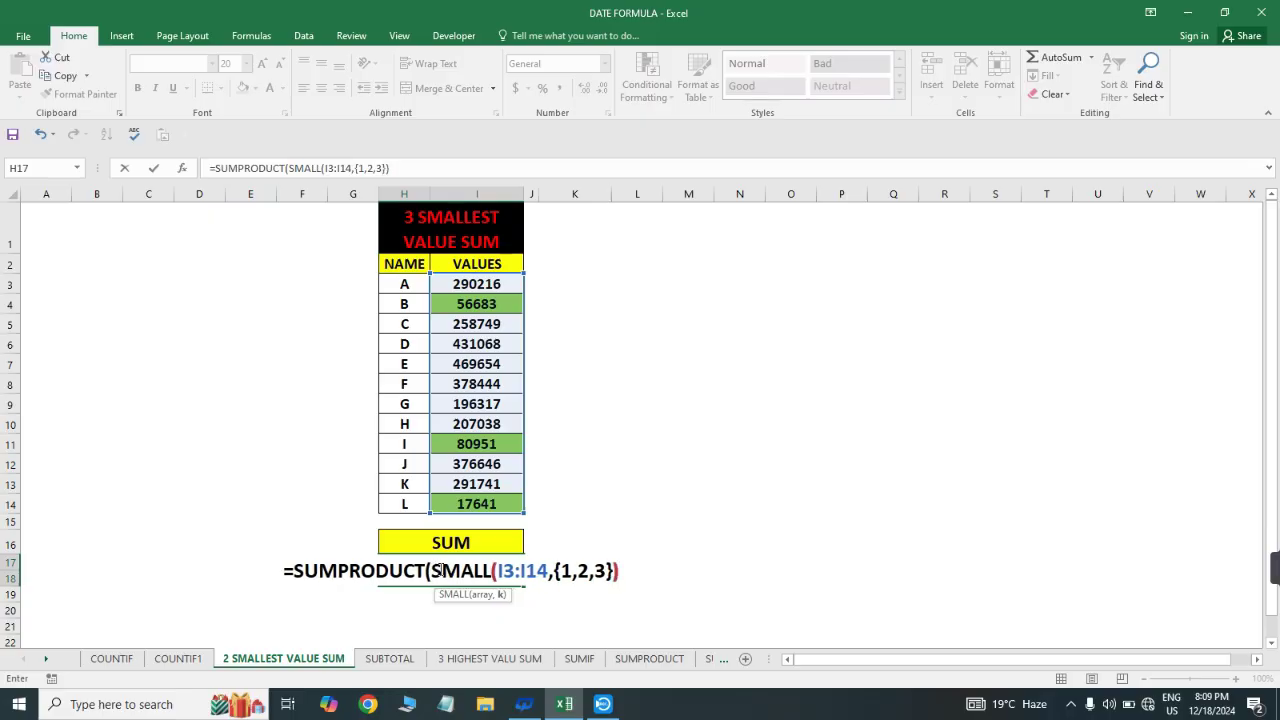
pyautogui.write(')')
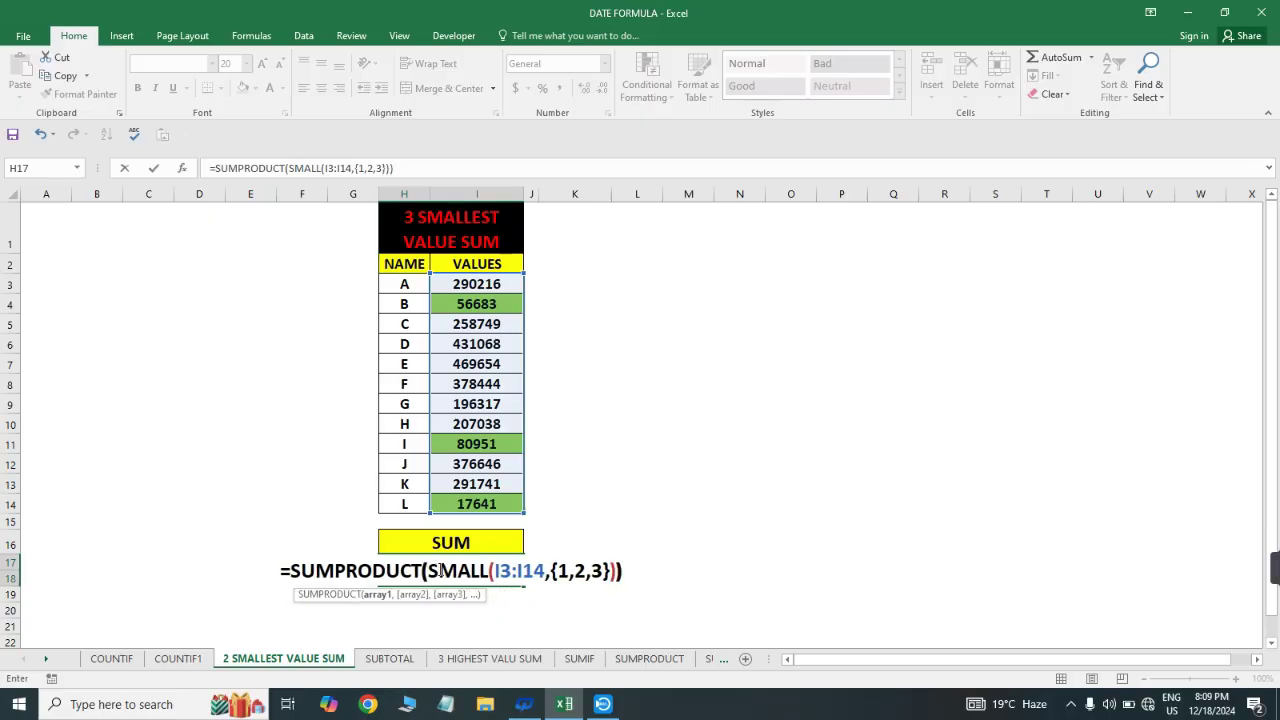
pyautogui.press('Return')
pyautogui.press('Up')
pyautogui.press('Right')
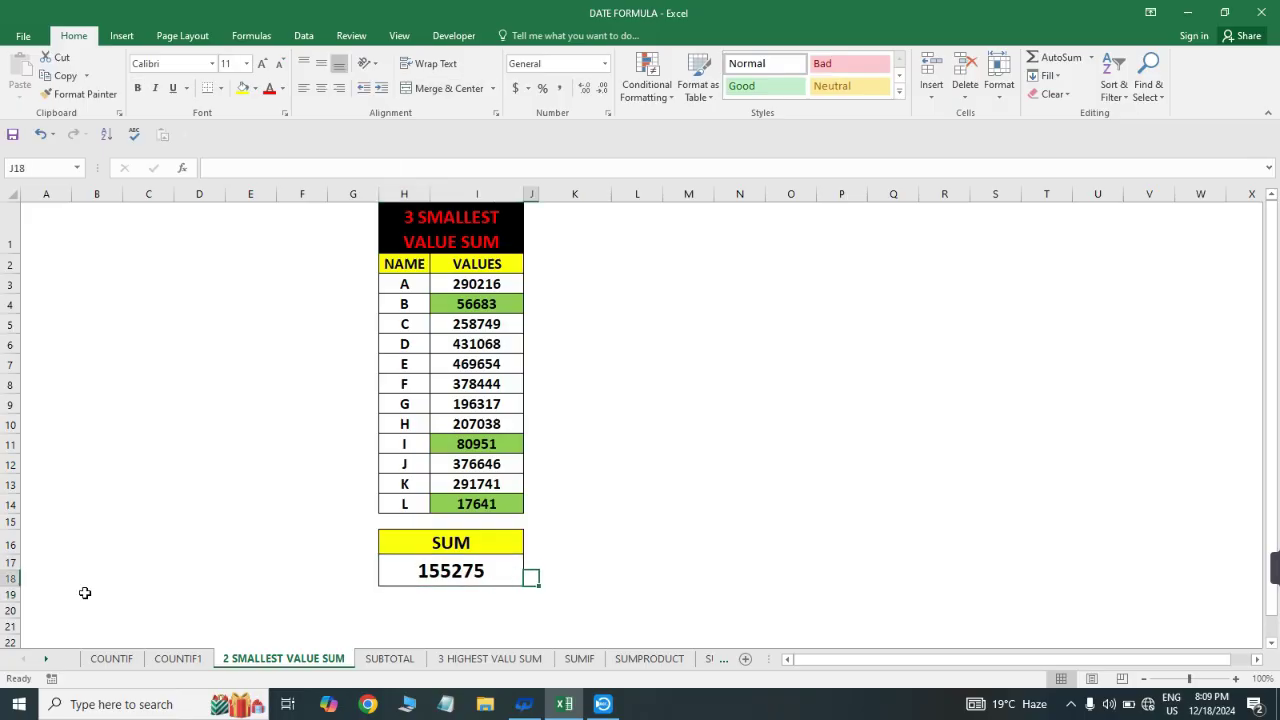
pyautogui.press('Left')
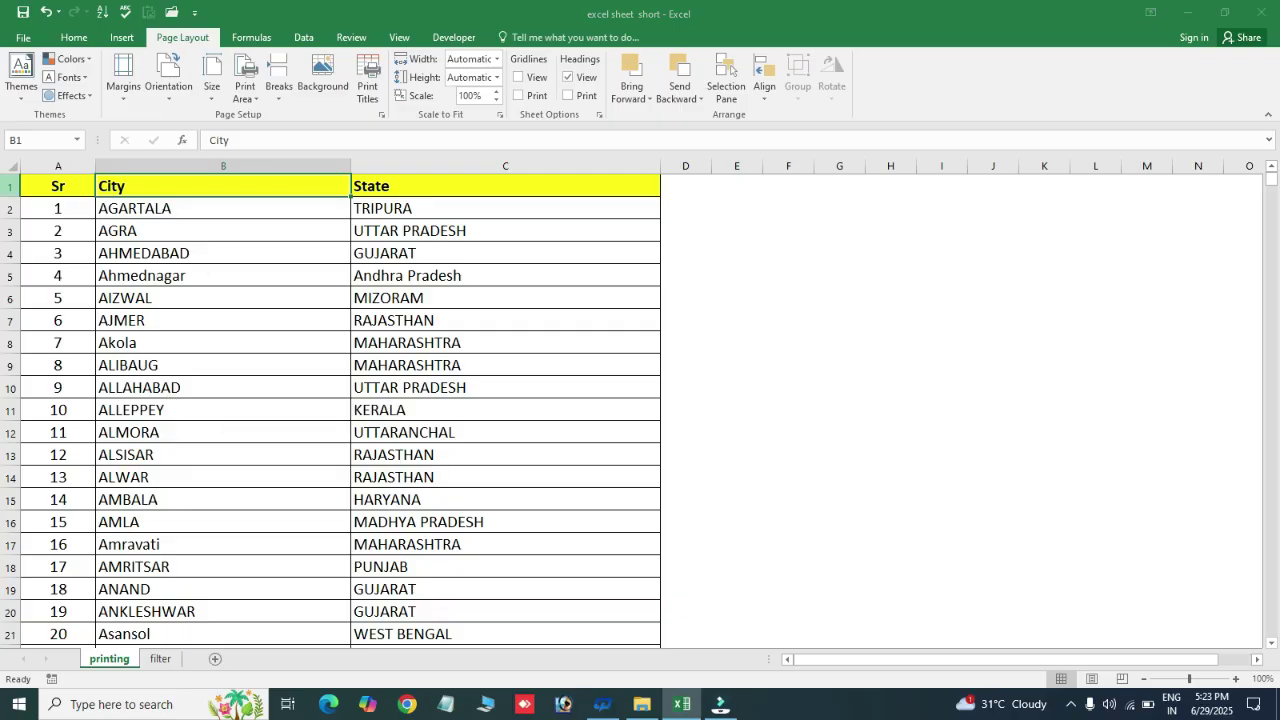
# - Check in the print preview of the printing sheet whether the header row repeats on later pages, then return to the City header cell
pyautogui.click(12, 187)
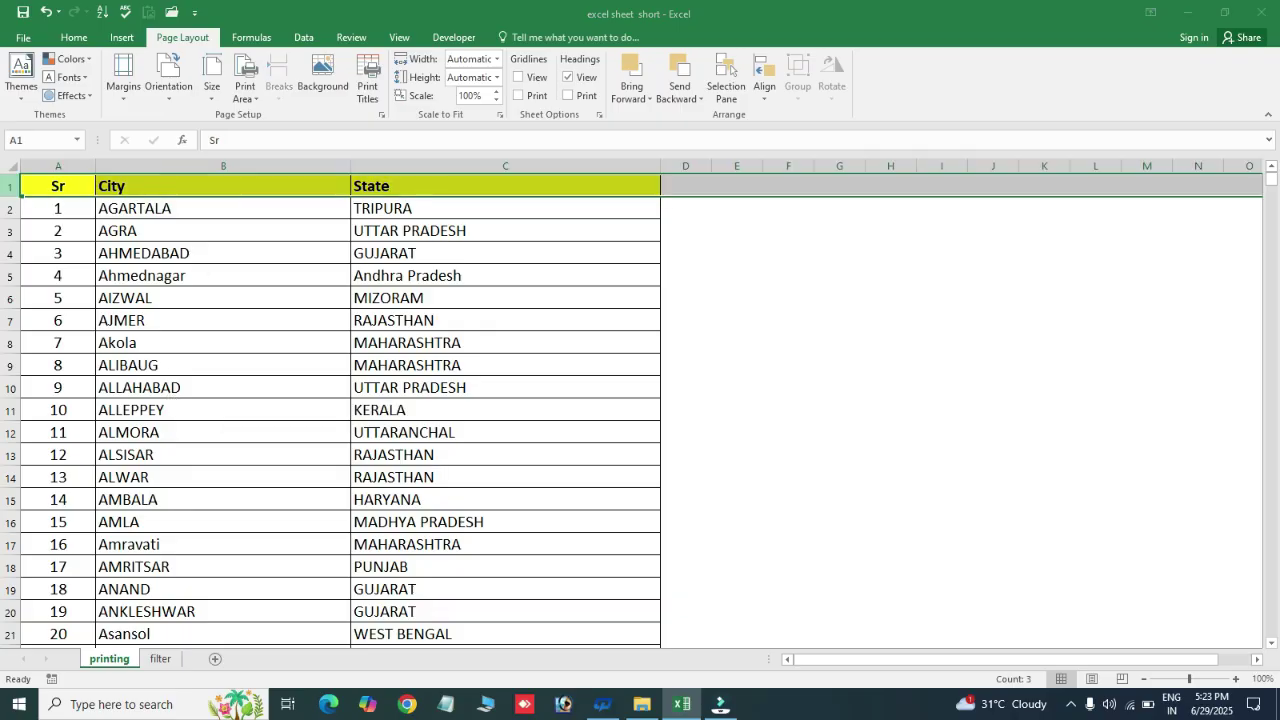
pyautogui.click(204, 266)
pyautogui.hotkey('ctrl', 'p')
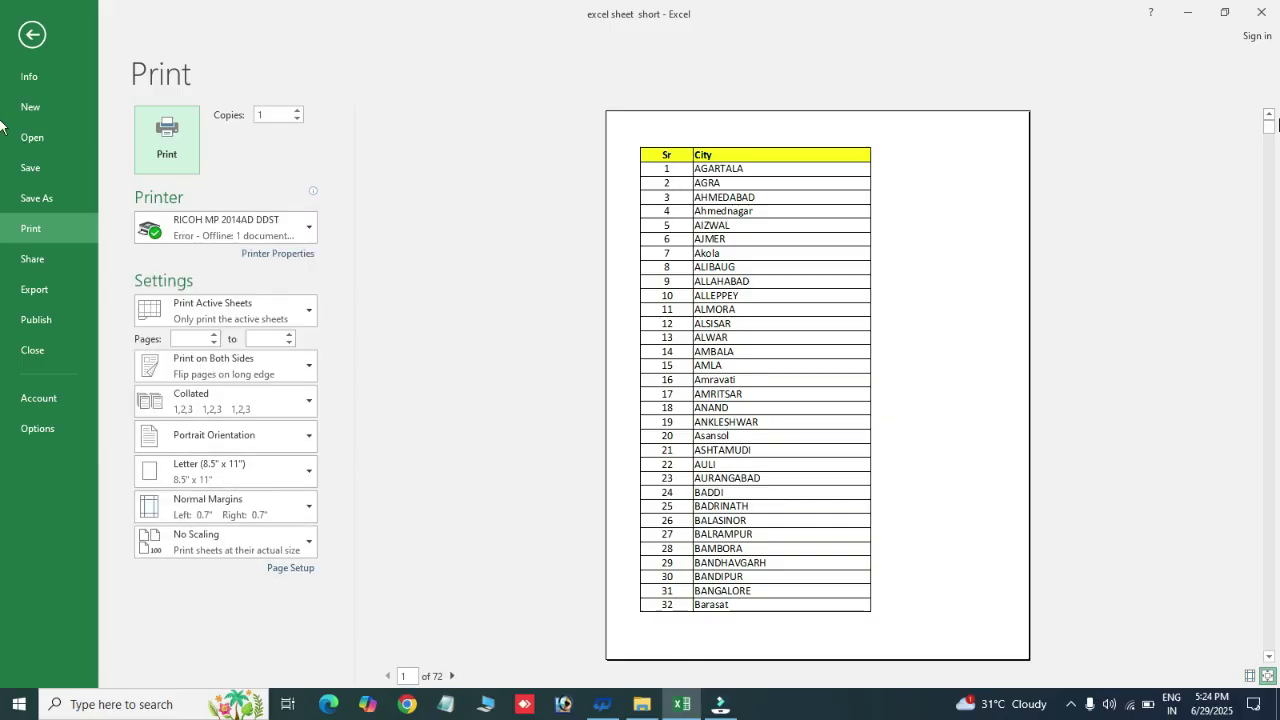
pyautogui.moveTo(1270, 123); pyautogui.dragTo(1269, 144)
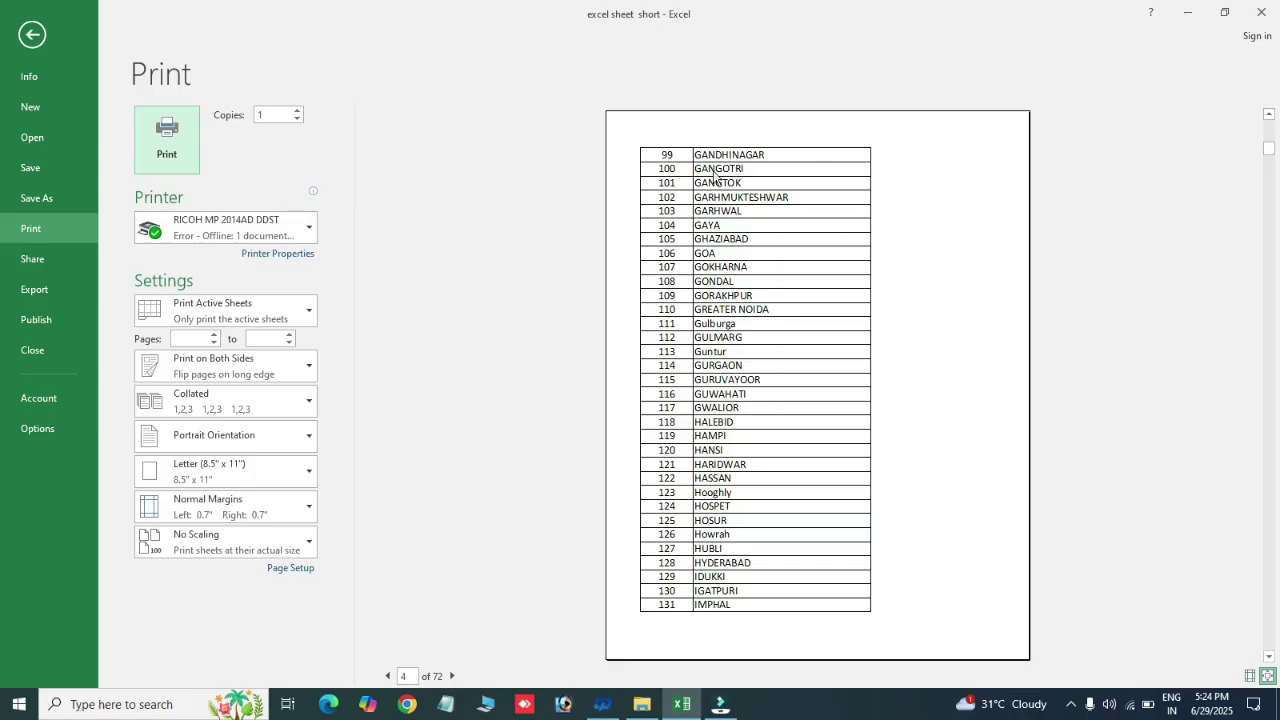
pyautogui.press('Escape')
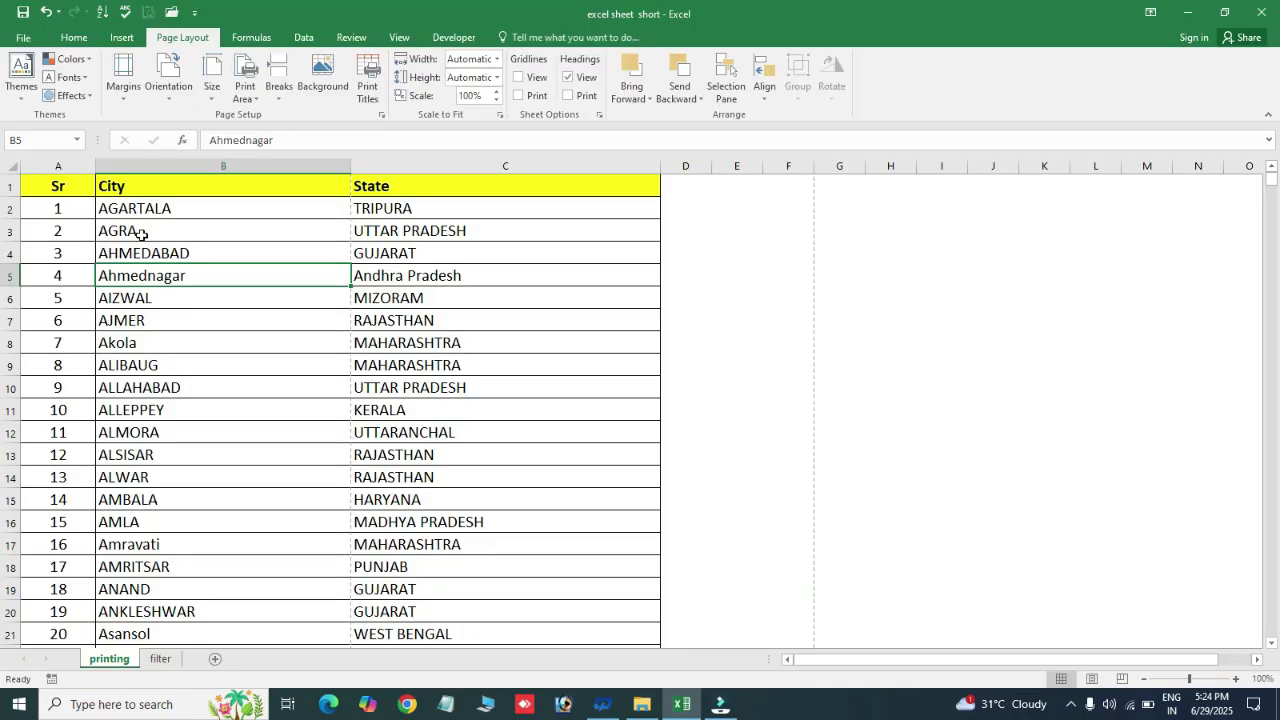
pyautogui.click(141, 233)
pyautogui.click(186, 190)
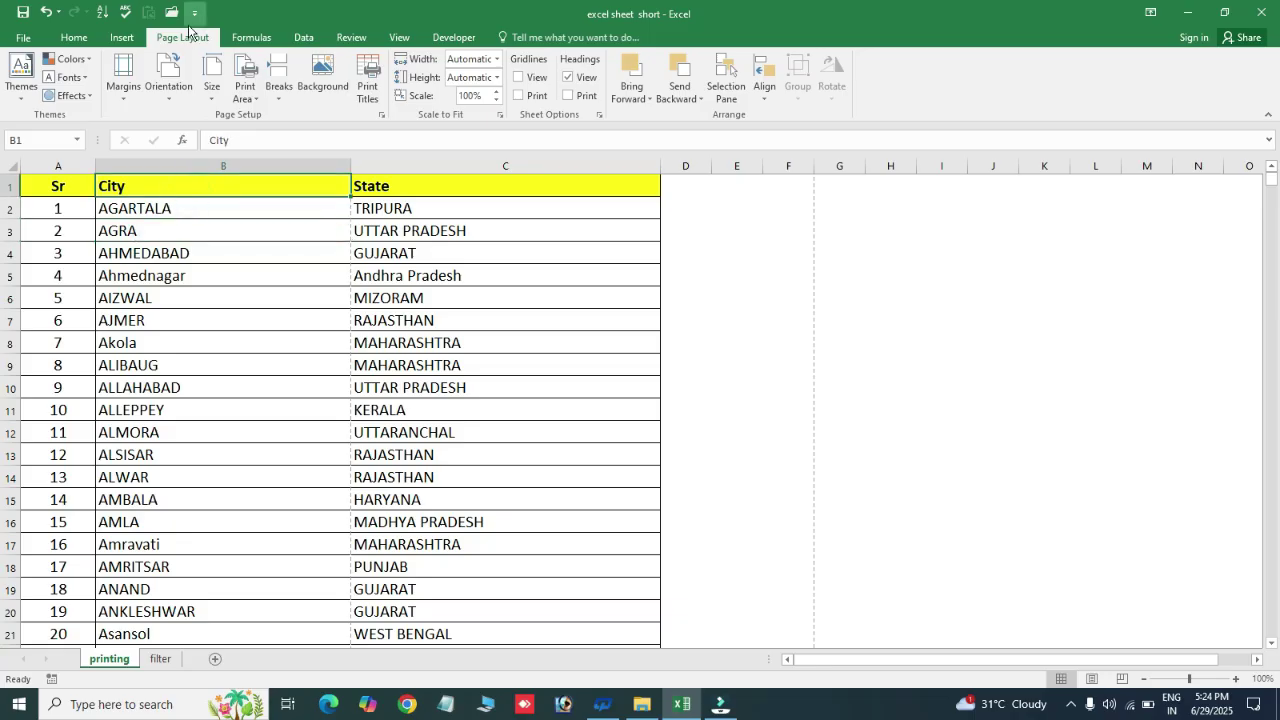
# - Set row 1 ($1:$1) as the row to repeat at the top of every printed page of the printing sheet
pyautogui.click(365, 86)
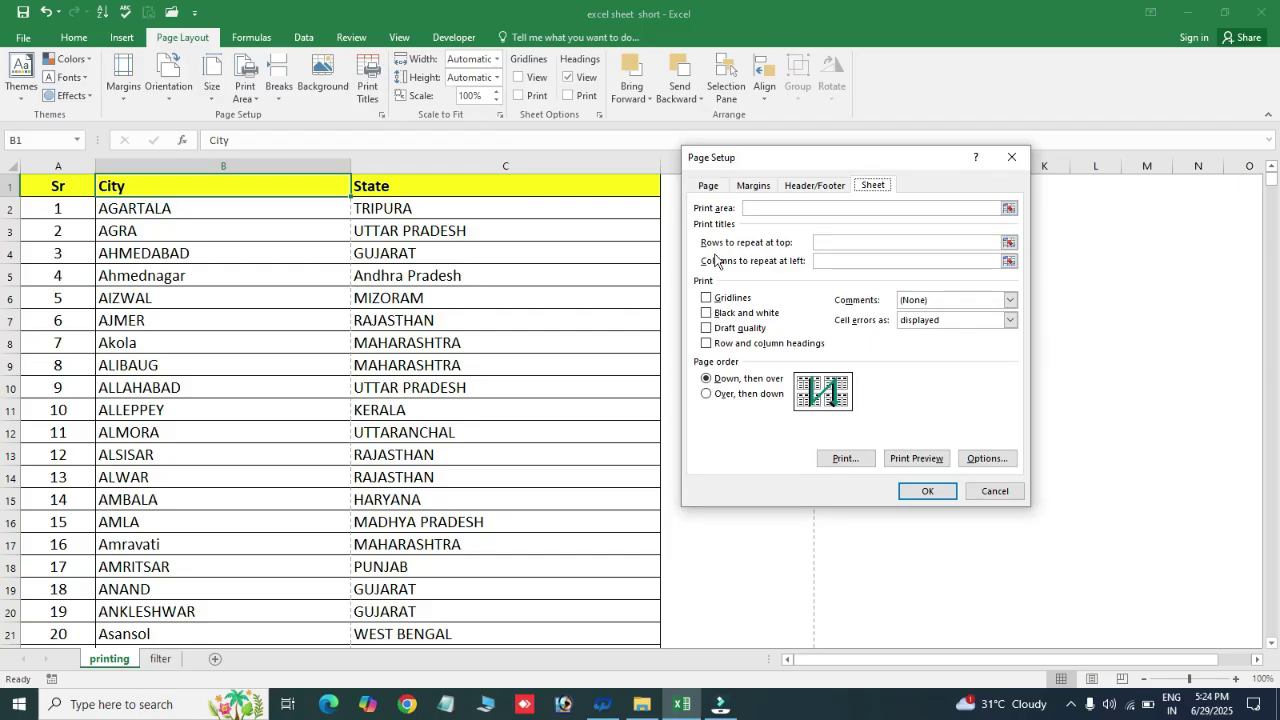
pyautogui.click(829, 243)
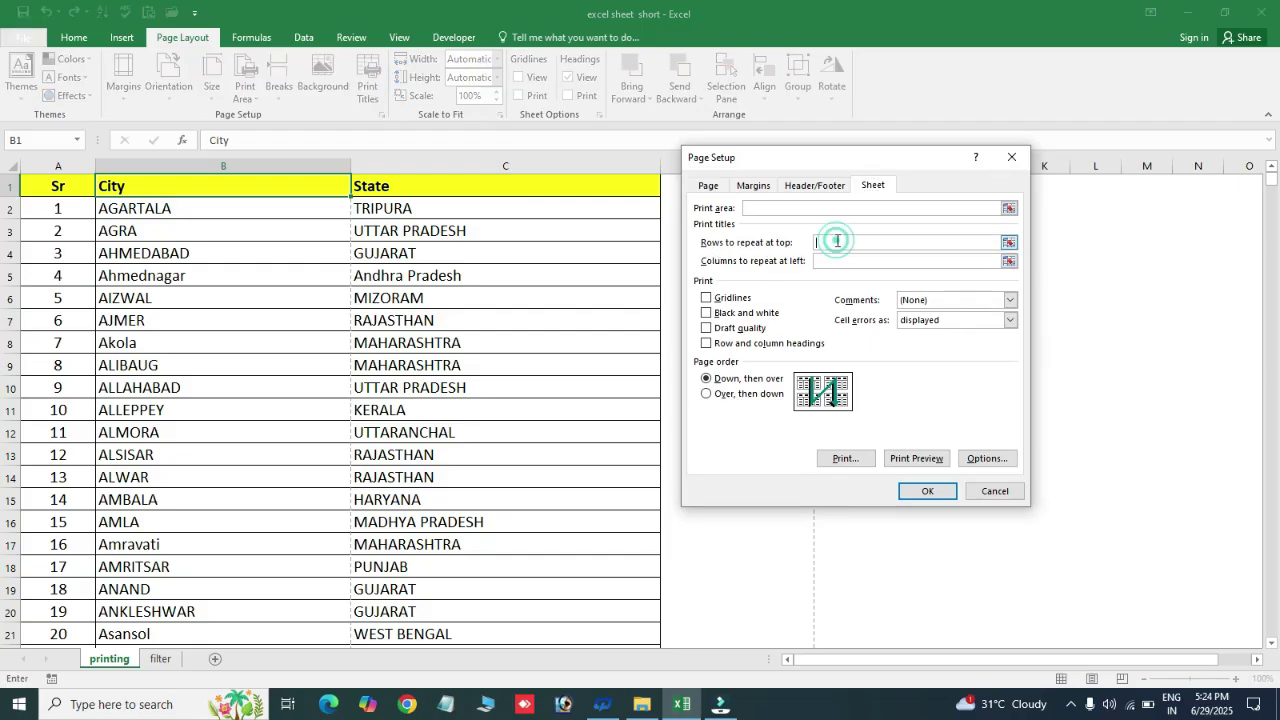
pyautogui.click(122, 185)
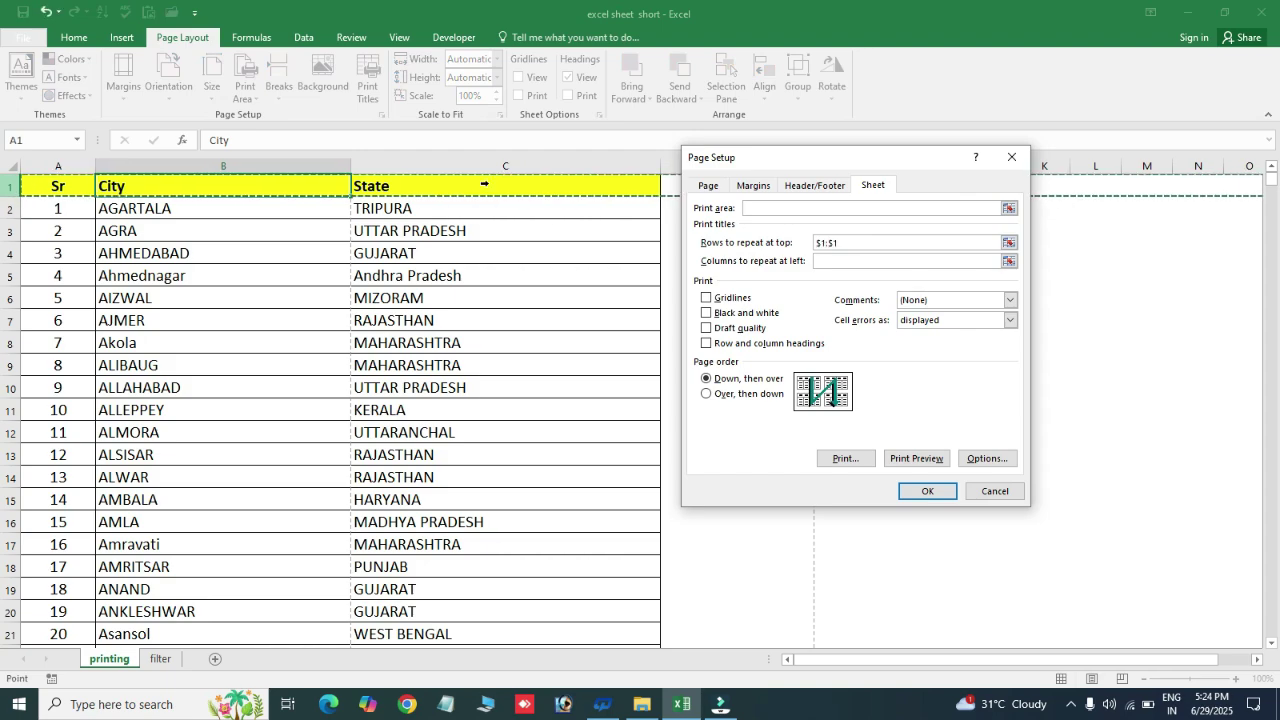
pyautogui.click(928, 492)
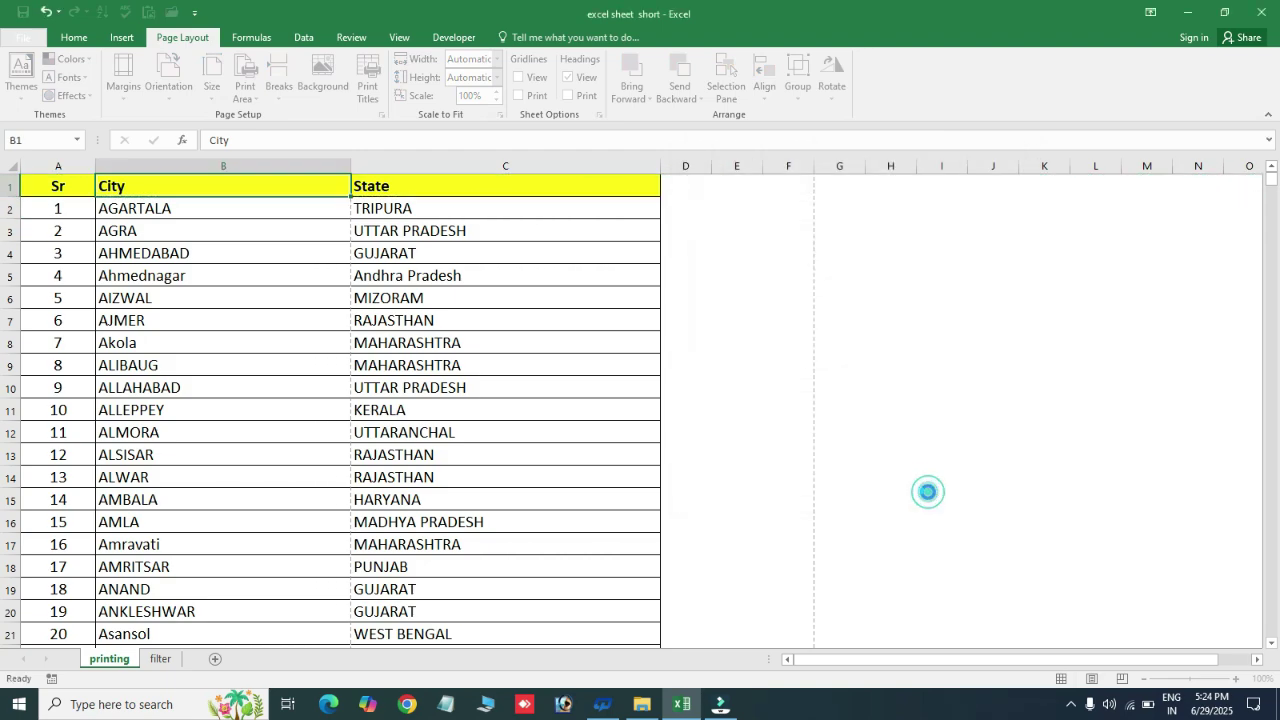
# - Check in the print preview whether the Sr and City header row appears on the later pages, then return to the sheet
pyautogui.hotkey('ctrl', 'p')
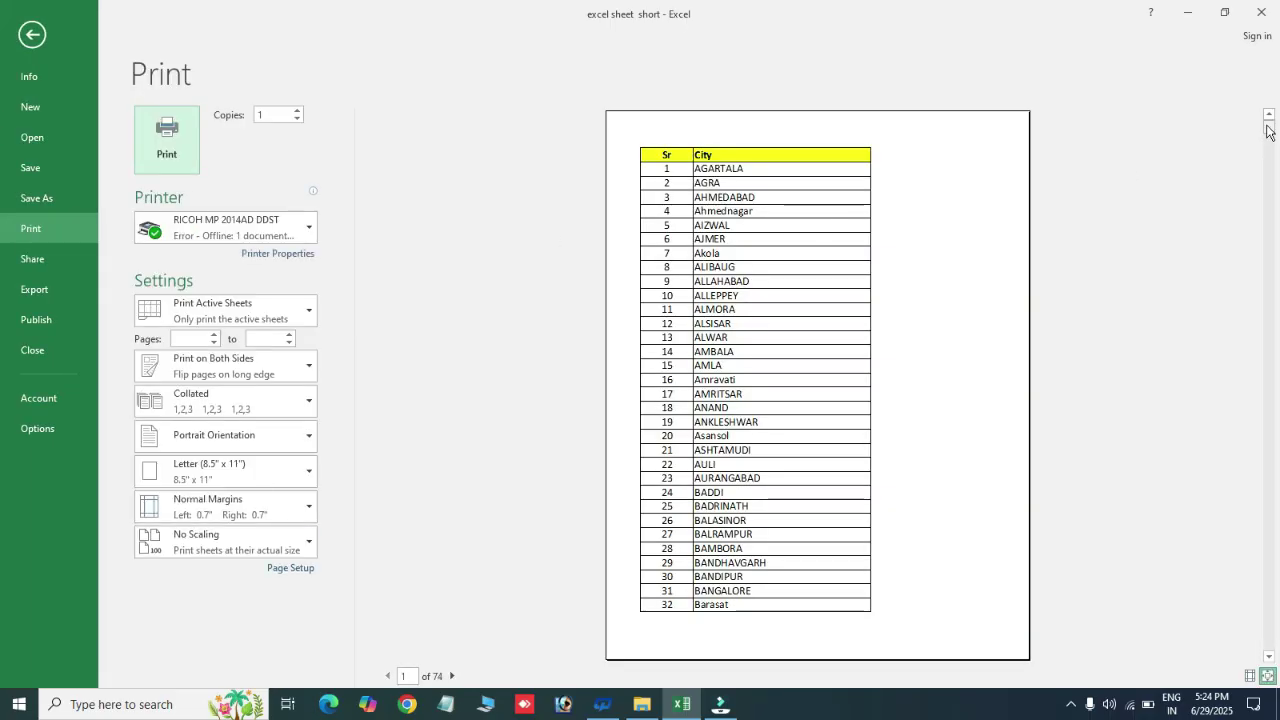
pyautogui.moveTo(1267, 131); pyautogui.dragTo(1268, 157)
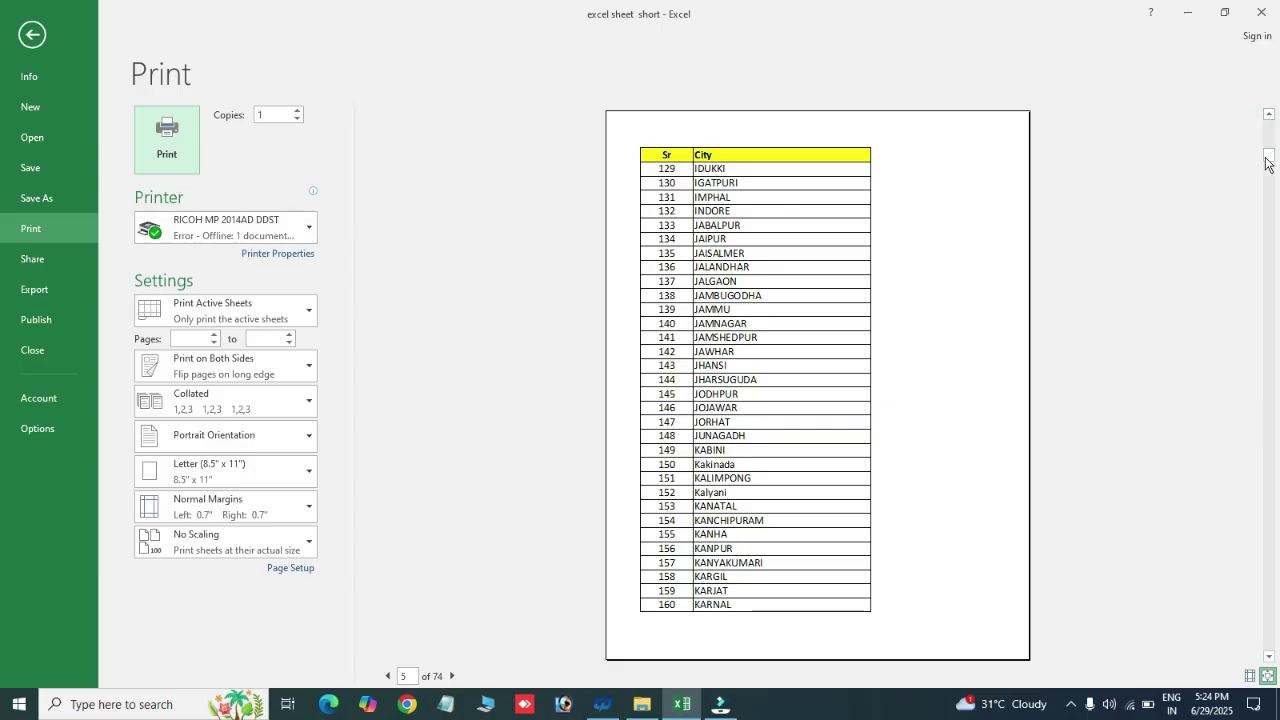
pyautogui.moveTo(1268, 162); pyautogui.dragTo(1268, 183)
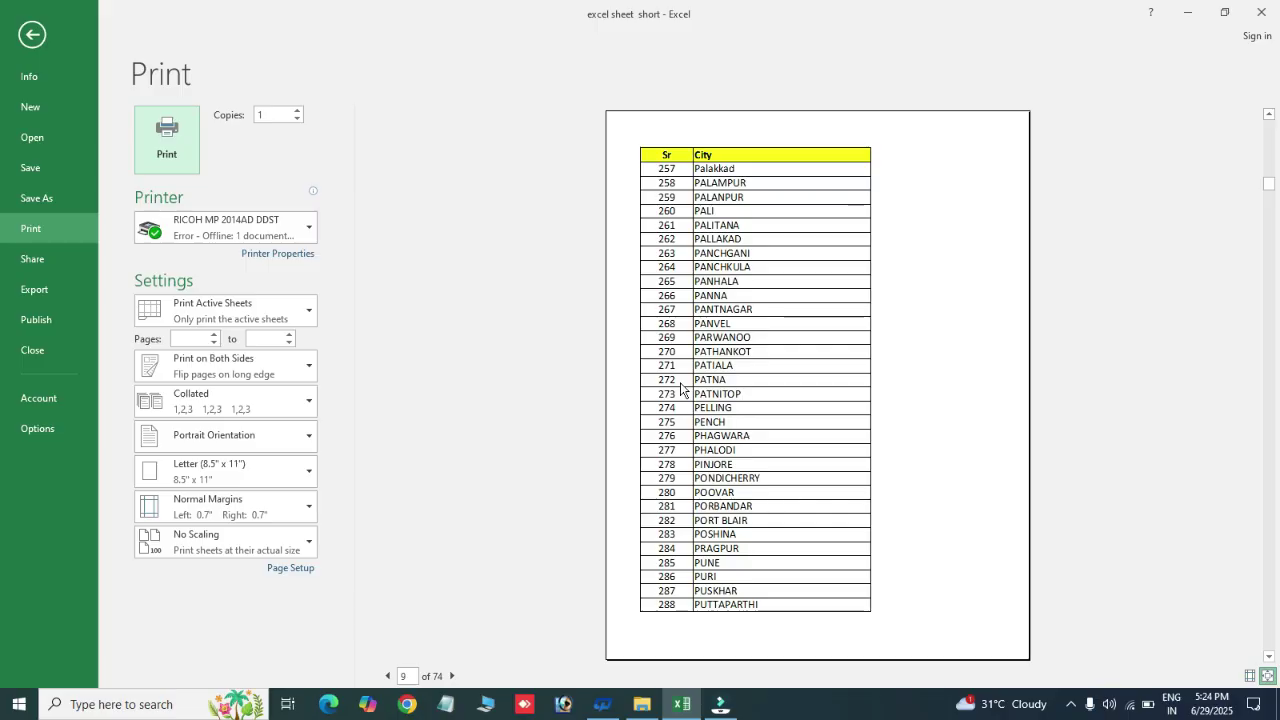
pyautogui.press('Escape')
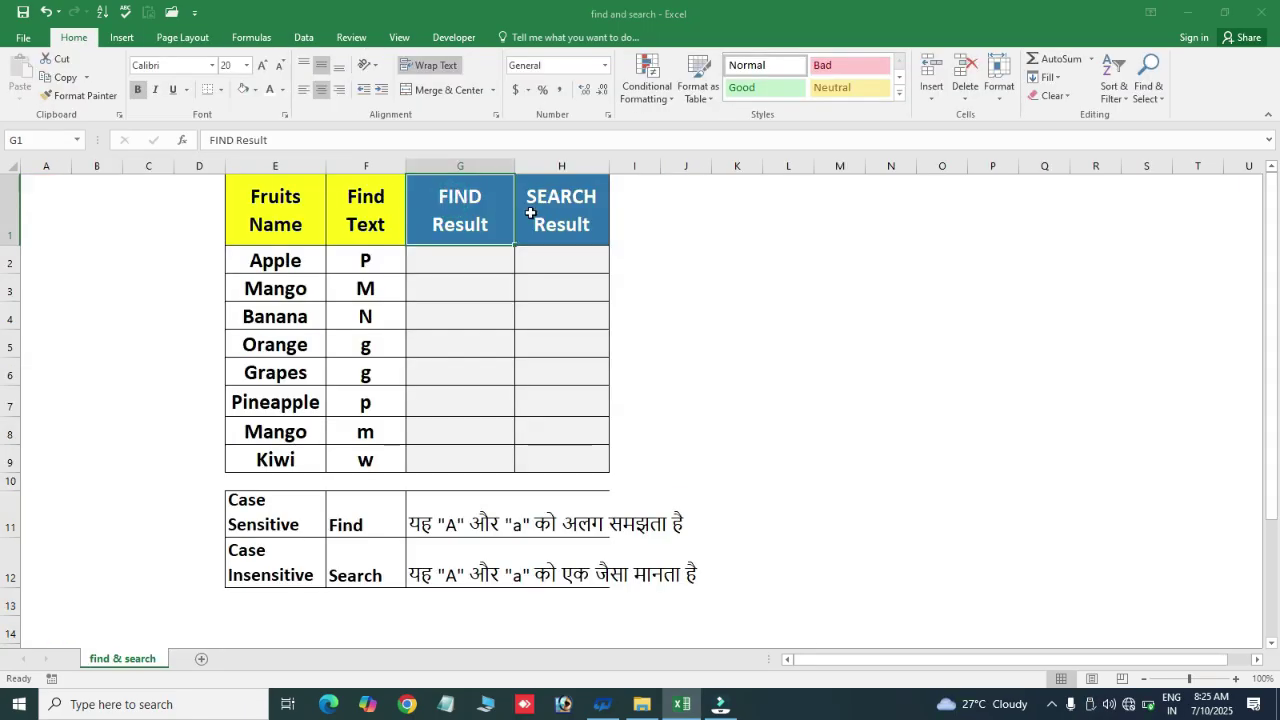
# - Examine the fruit names in E2:E9 and their matching find texts in F2:F9 on the find & search sheet
pyautogui.click(565, 210)
pyautogui.click(481, 253)
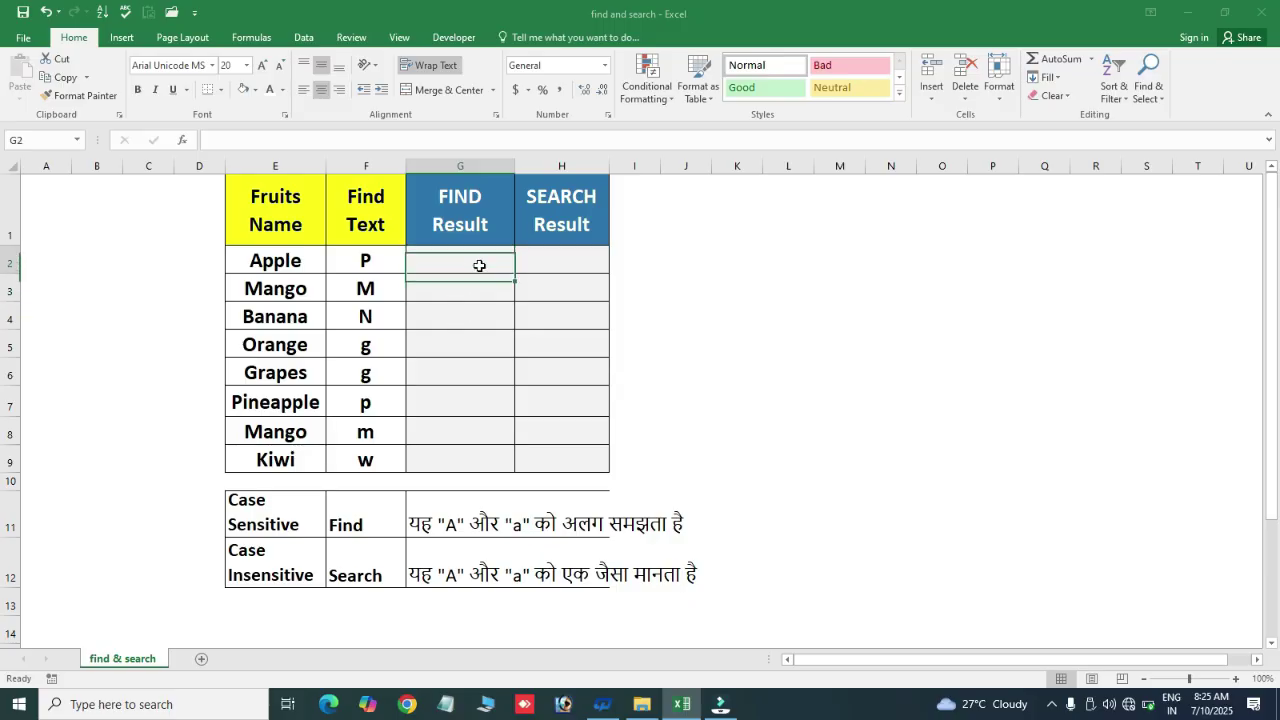
pyautogui.moveTo(265, 255); pyautogui.dragTo(278, 460)
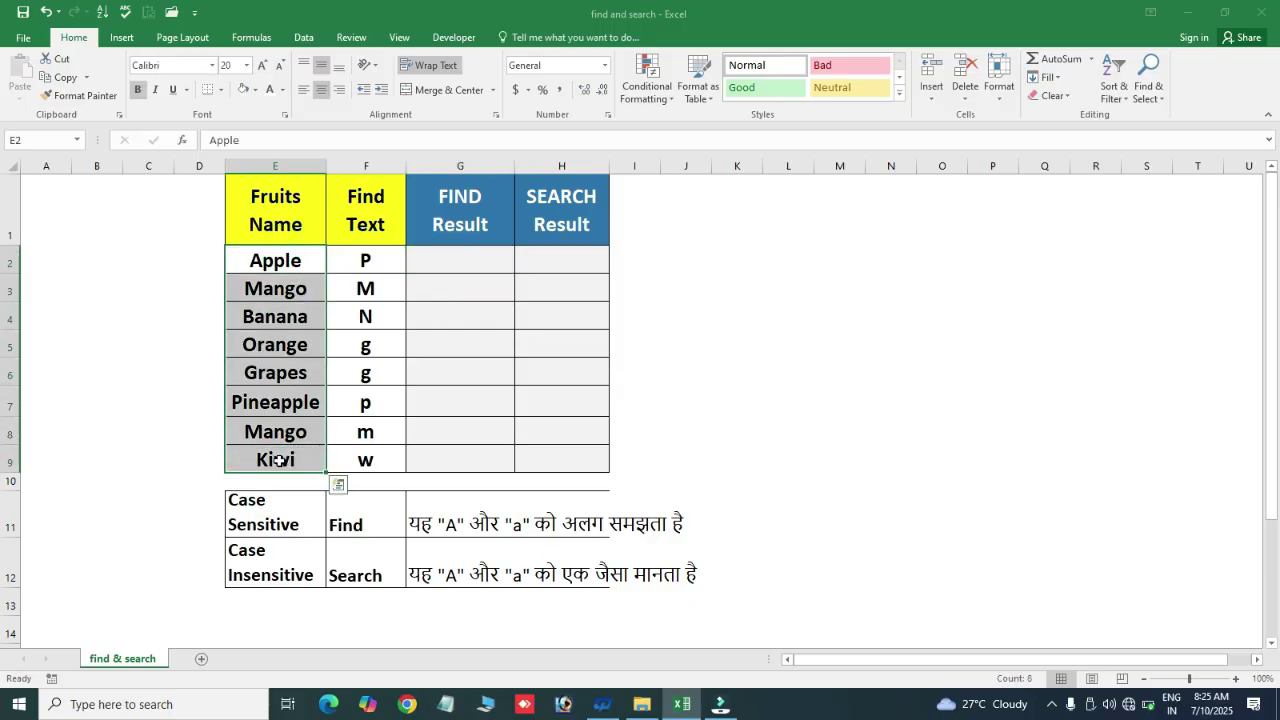
pyautogui.click(288, 268)
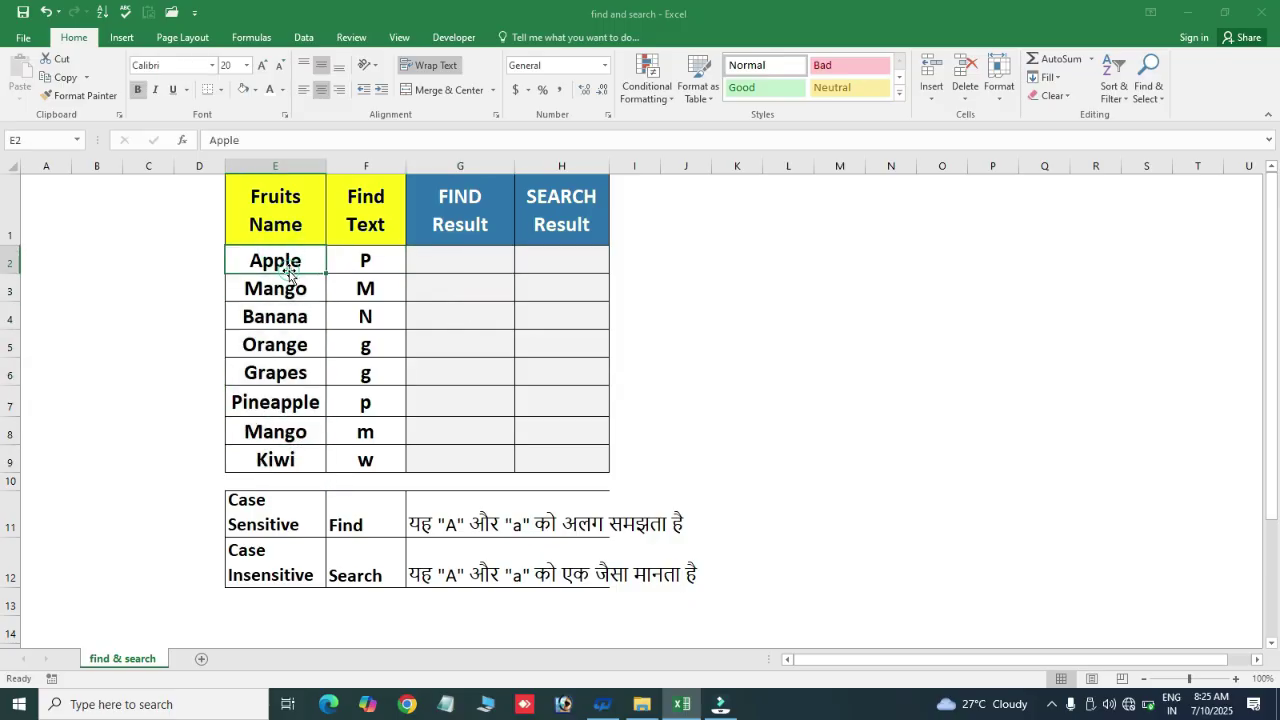
pyautogui.moveTo(366, 262); pyautogui.dragTo(368, 460)
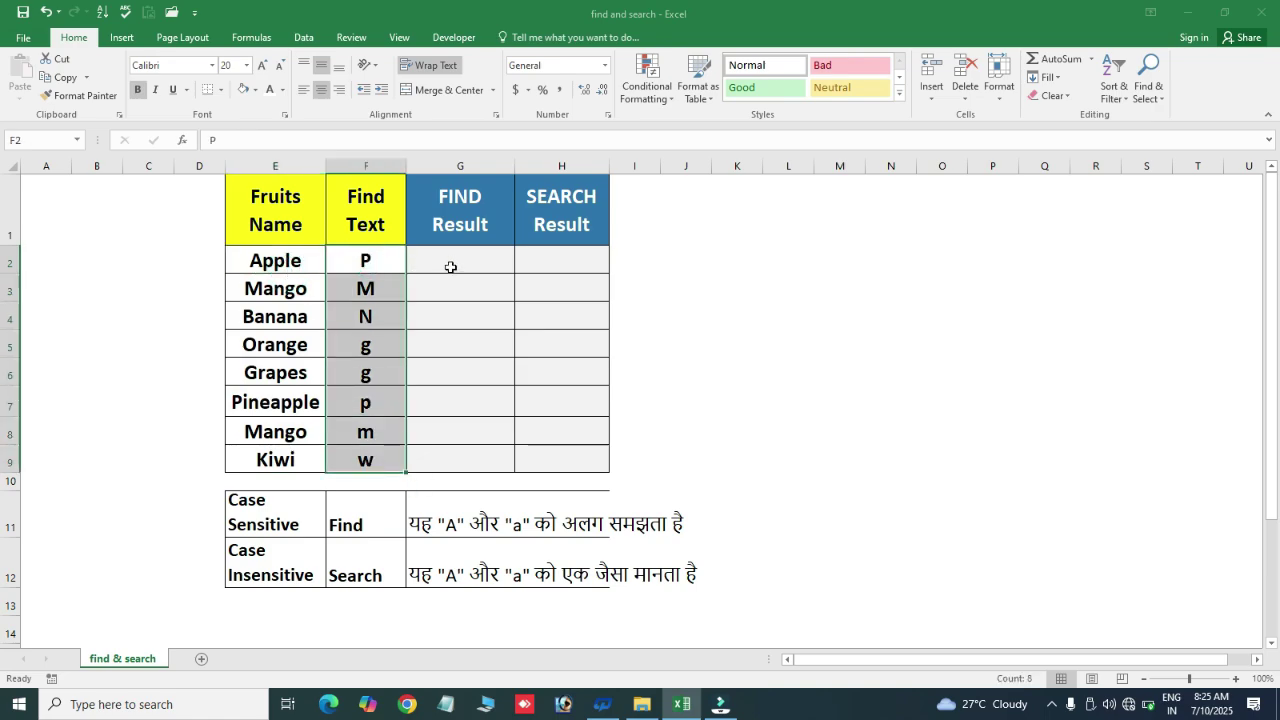
pyautogui.moveTo(280, 260); pyautogui.dragTo(275, 459)
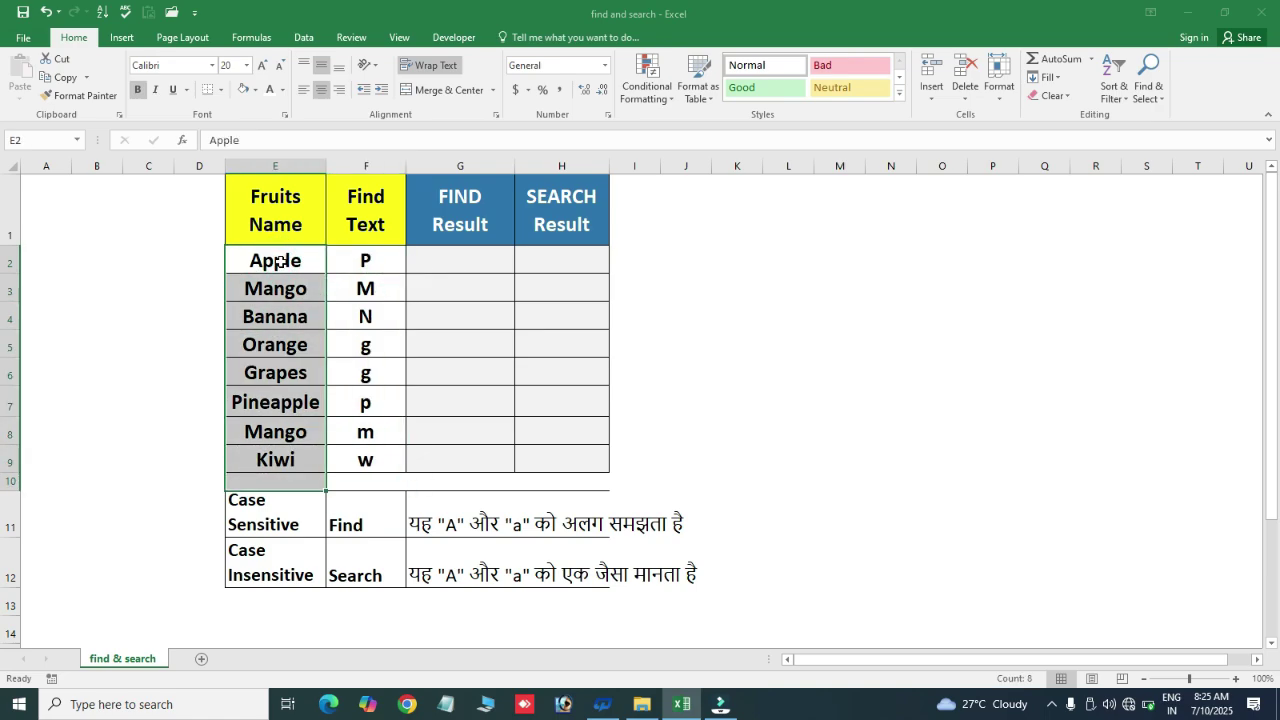
pyautogui.click(278, 260)
pyautogui.click(368, 260)
pyautogui.click(365, 288)
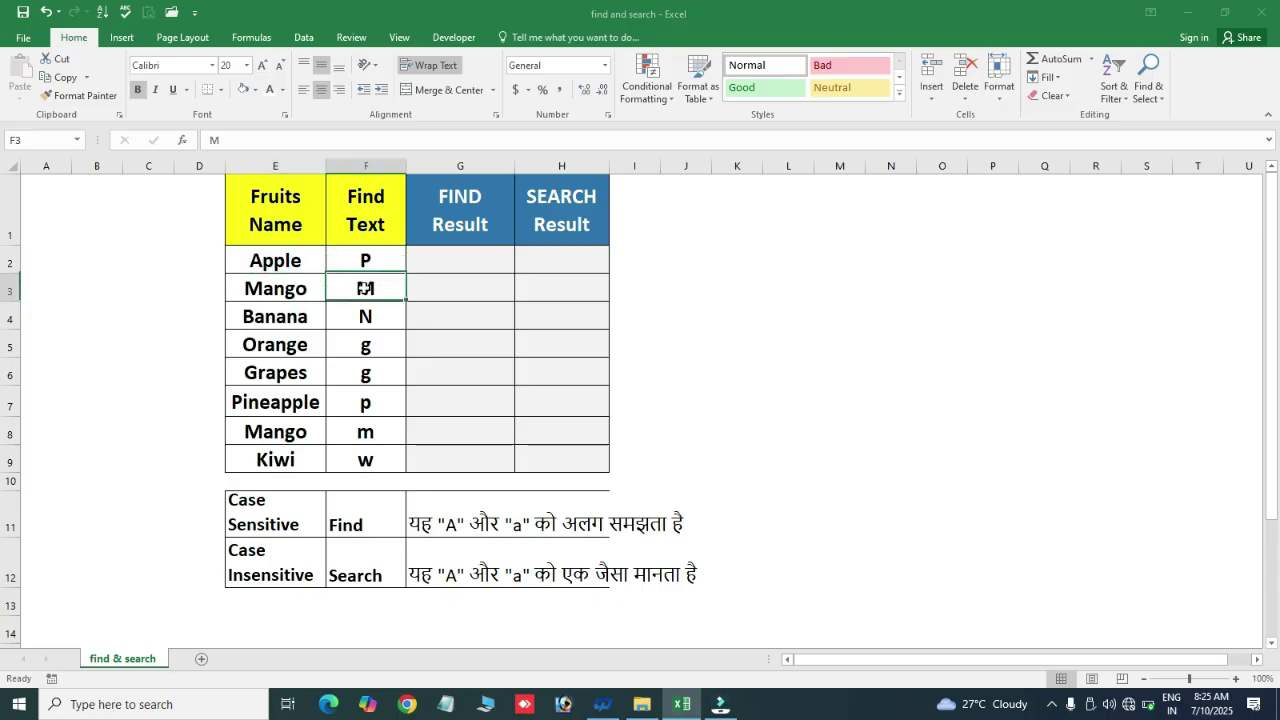
pyautogui.click(288, 290)
pyautogui.click(374, 318)
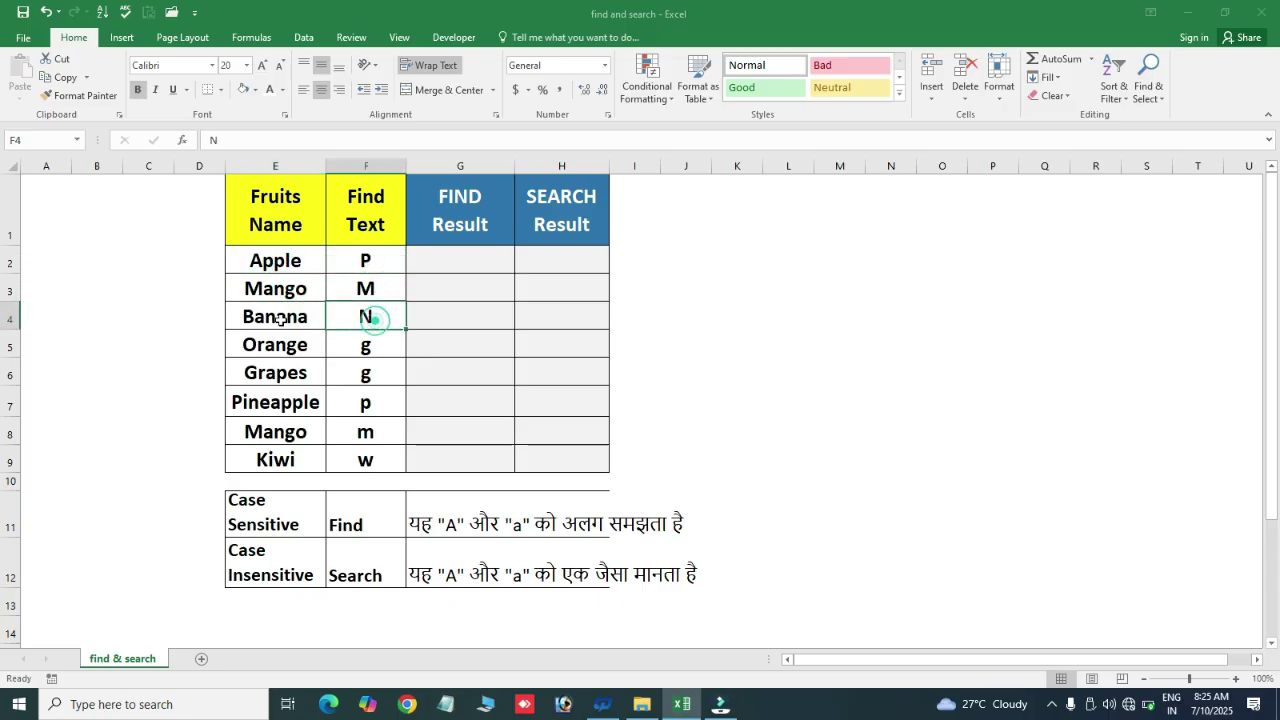
pyautogui.click(280, 318)
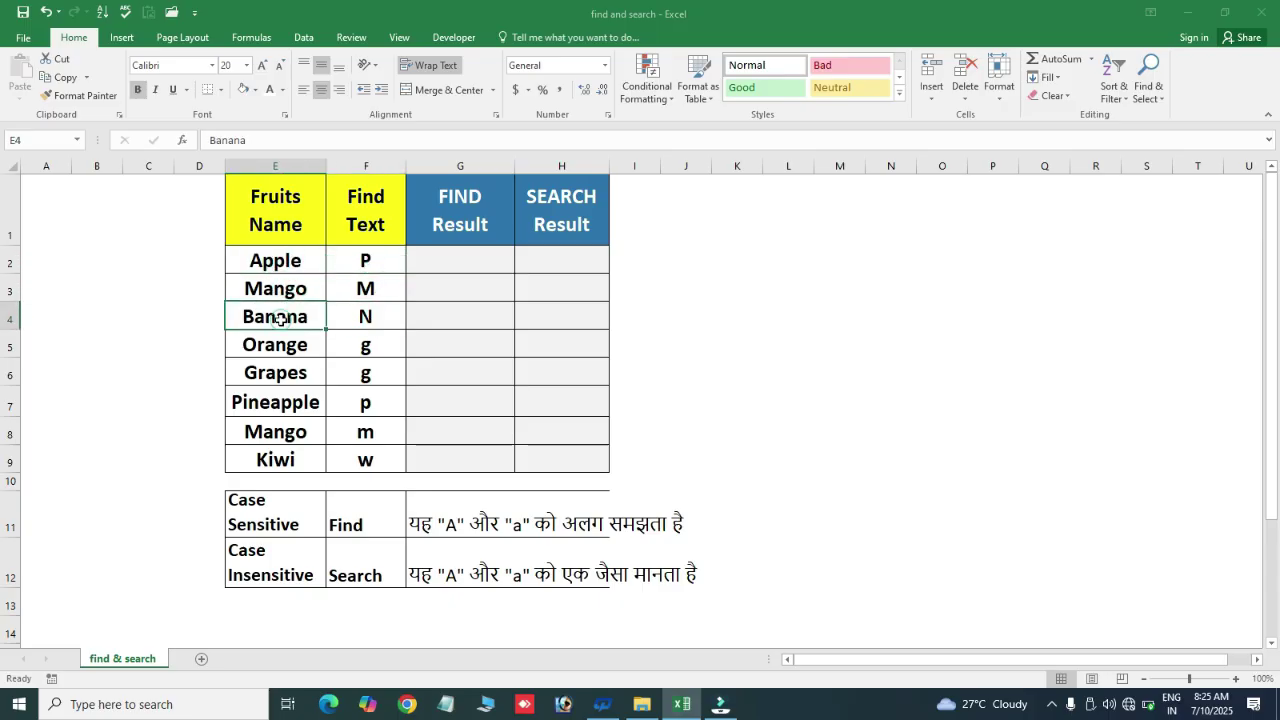
# - Enter =FIND(F2,E2) in the first FIND Result cell, G2, to locate the find text within the fruit name
pyautogui.click(458, 270)
pyautogui.write('=fid')
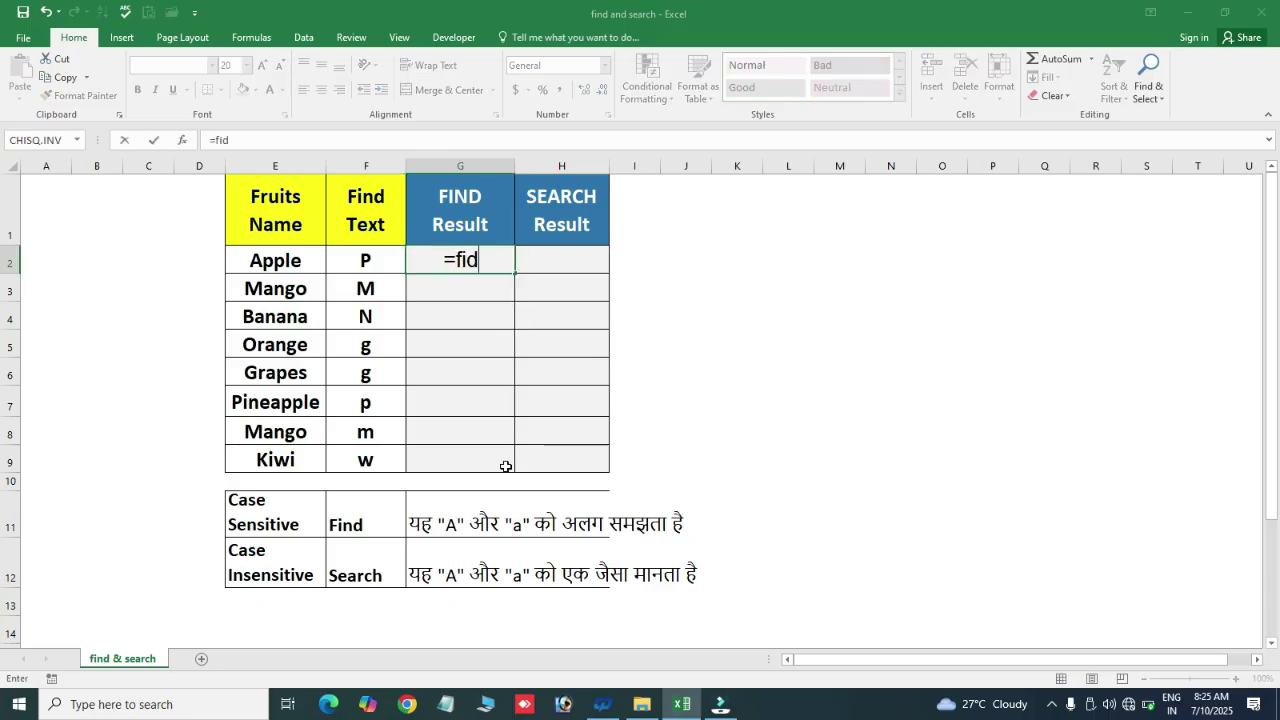
pyautogui.press('Escape')
pyautogui.write('=find(')
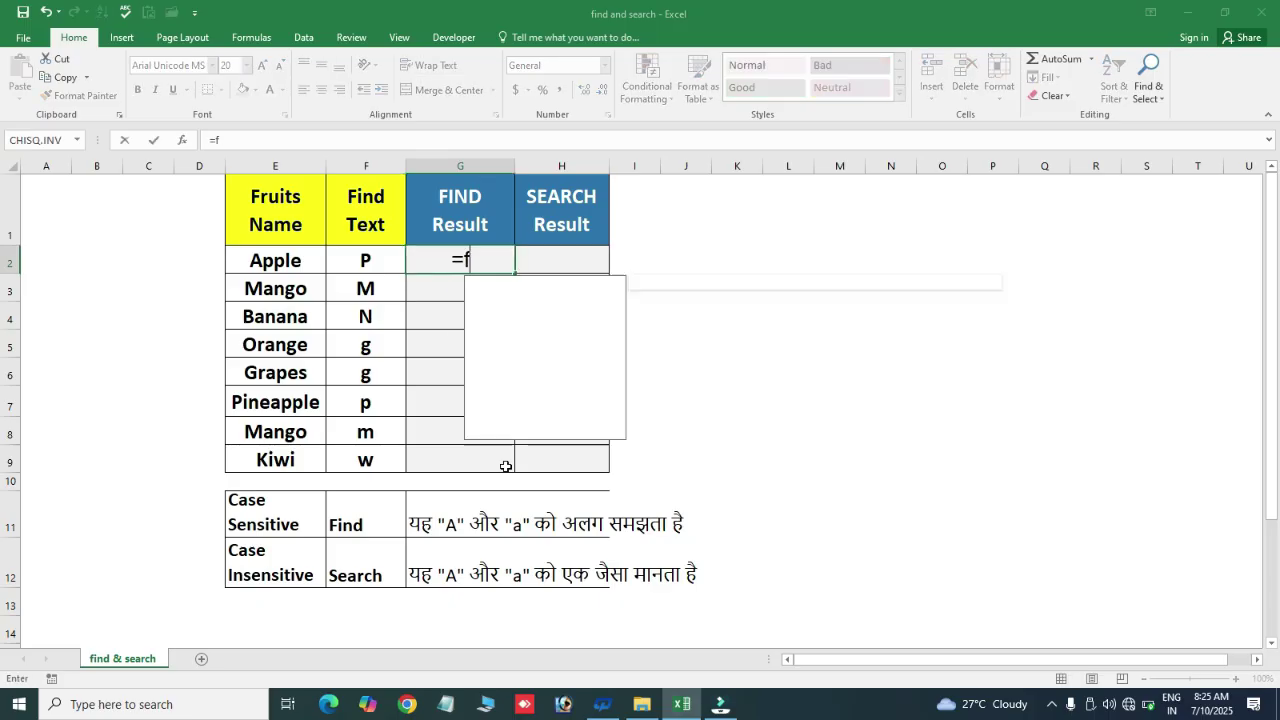
pyautogui.click(360, 262)
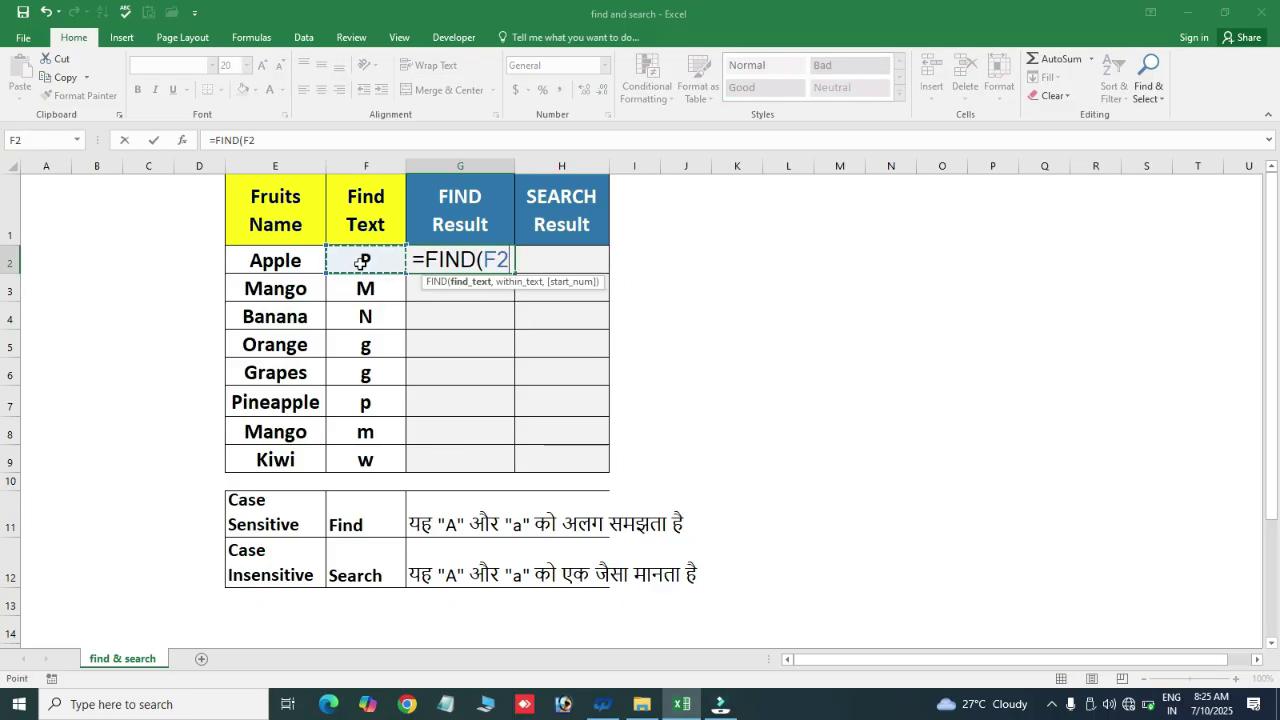
pyautogui.write(',')
pyautogui.click(268, 262)
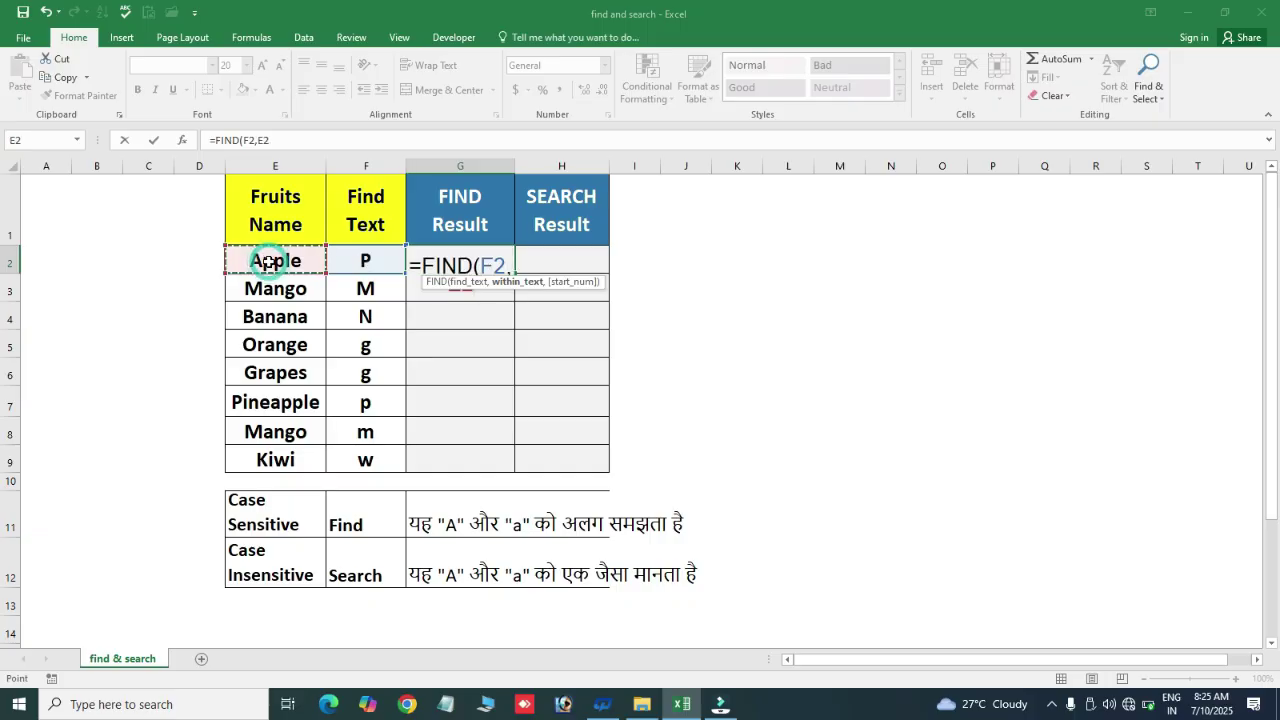
pyautogui.press('Return')
# - Fill the FIND formula from G2 down through G9, then return to G2
pyautogui.press('Down')
pyautogui.press('Down')
pyautogui.press('Down')
pyautogui.press('Down')
pyautogui.press('Down')
pyautogui.press('Down')
pyautogui.hotkey('shift', 'Up')
pyautogui.hotkey('shift', 'Up')
pyautogui.hotkey('shift', 'Up')
pyautogui.hotkey('shift', 'Up')
pyautogui.hotkey('shift', 'Up')
pyautogui.hotkey('ctrl', 'd')
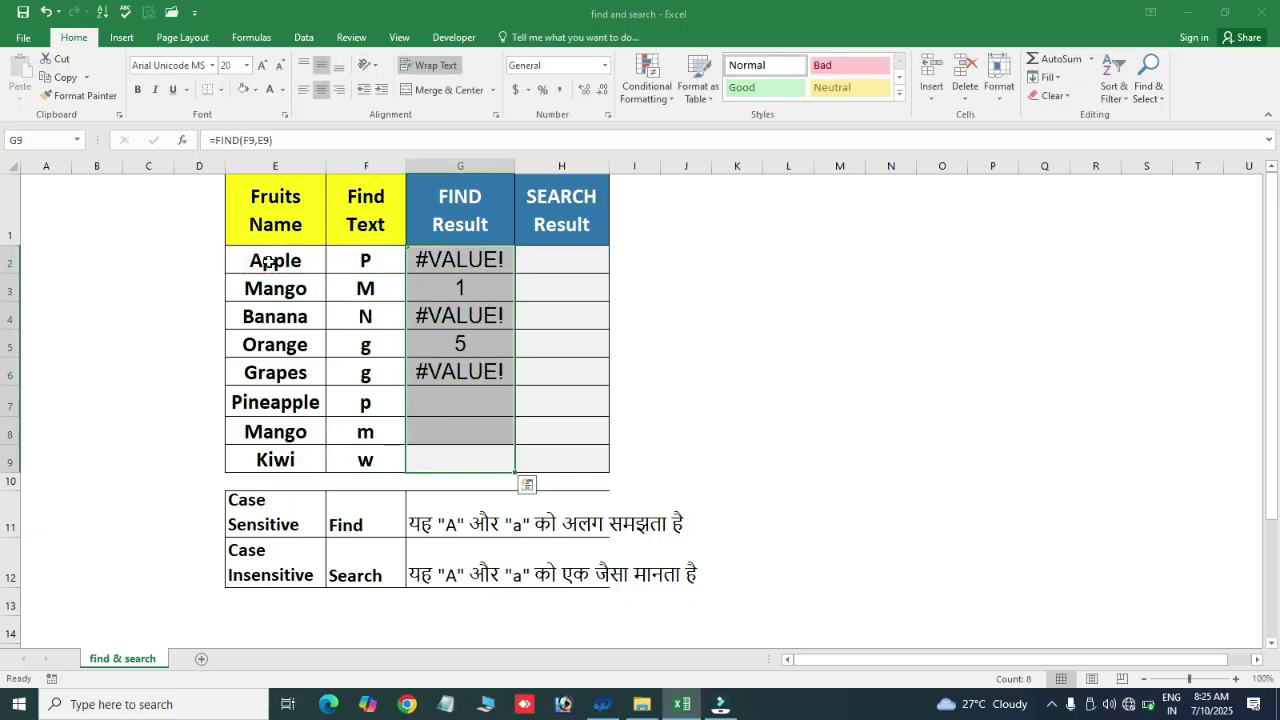
pyautogui.hotkey('ctrl', 'Up')
pyautogui.press('Down')
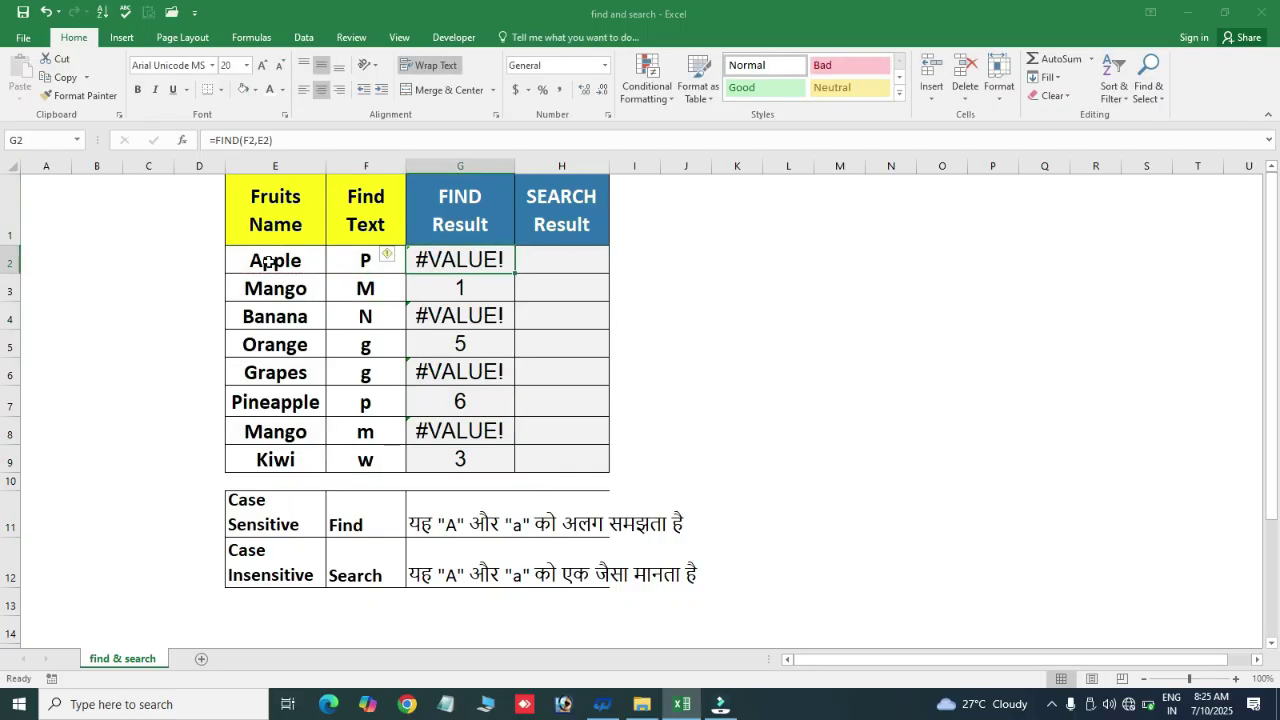
# - Enter =SEARCH(F2,E2) in the first SEARCH Result cell, H2
pyautogui.click(563, 263)
pyautogui.write('=se')
pyautogui.press('Tab')
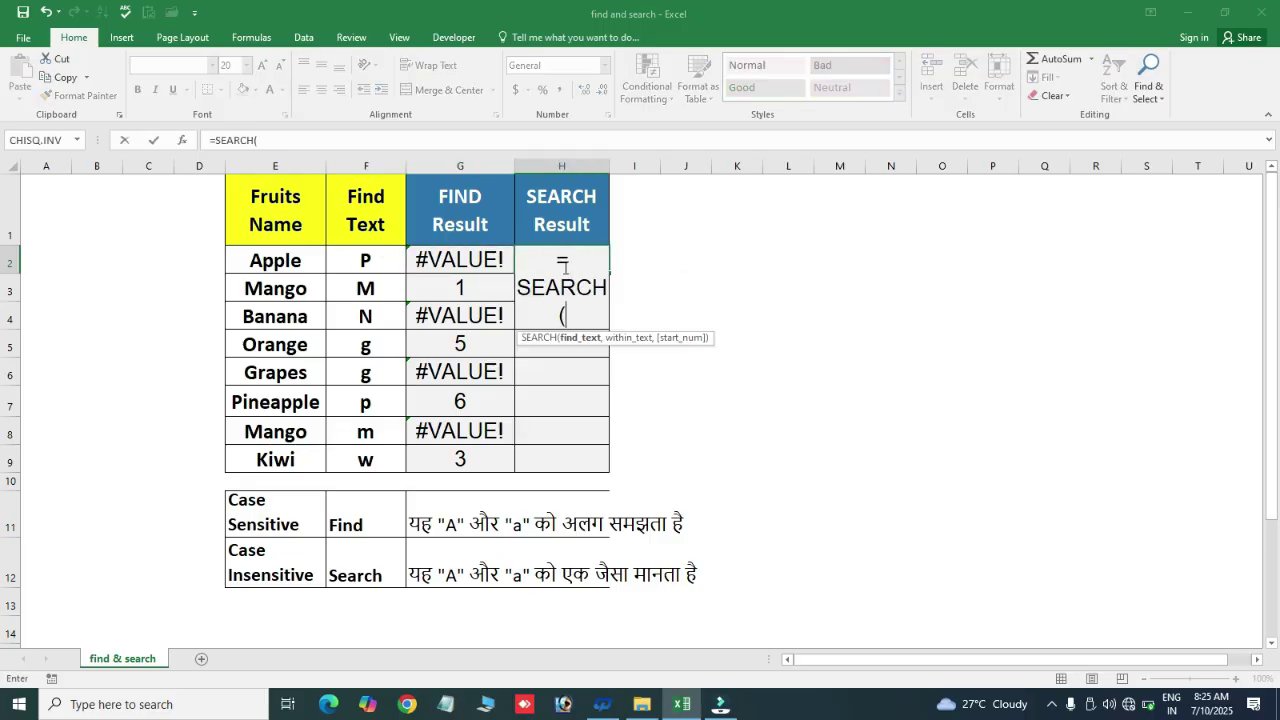
pyautogui.click(368, 259)
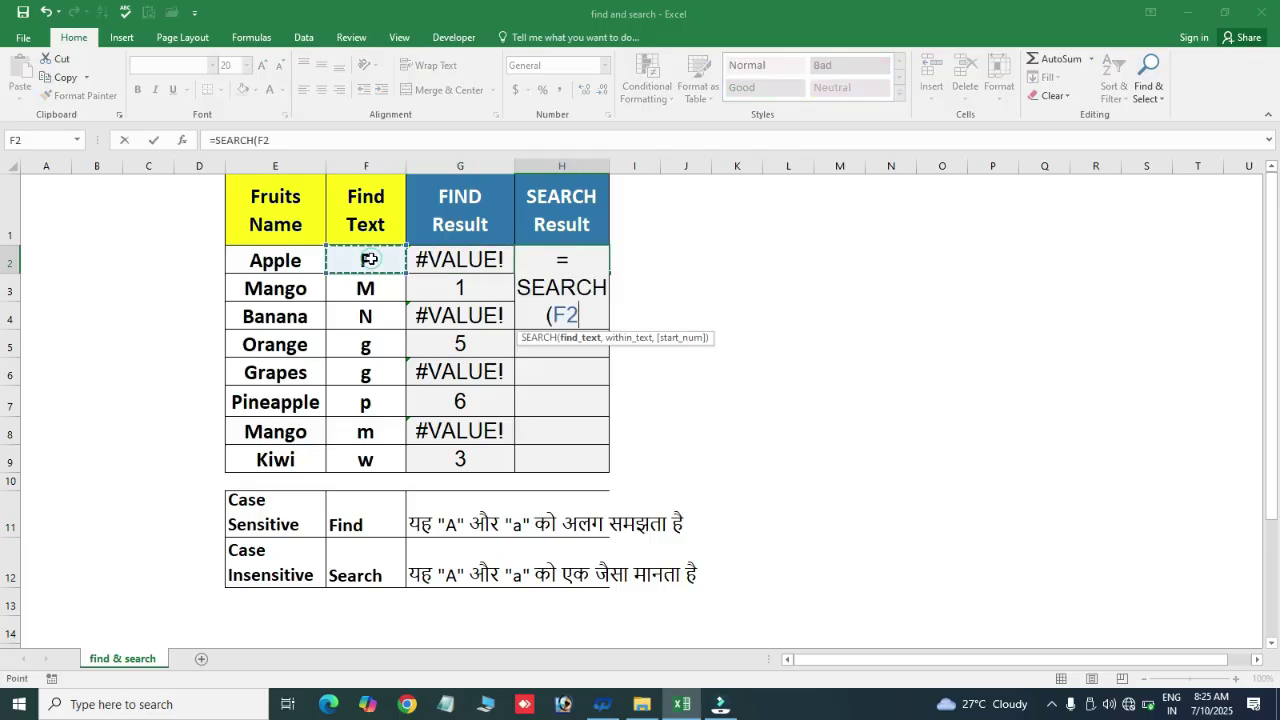
pyautogui.write(',')
pyautogui.click(265, 261)
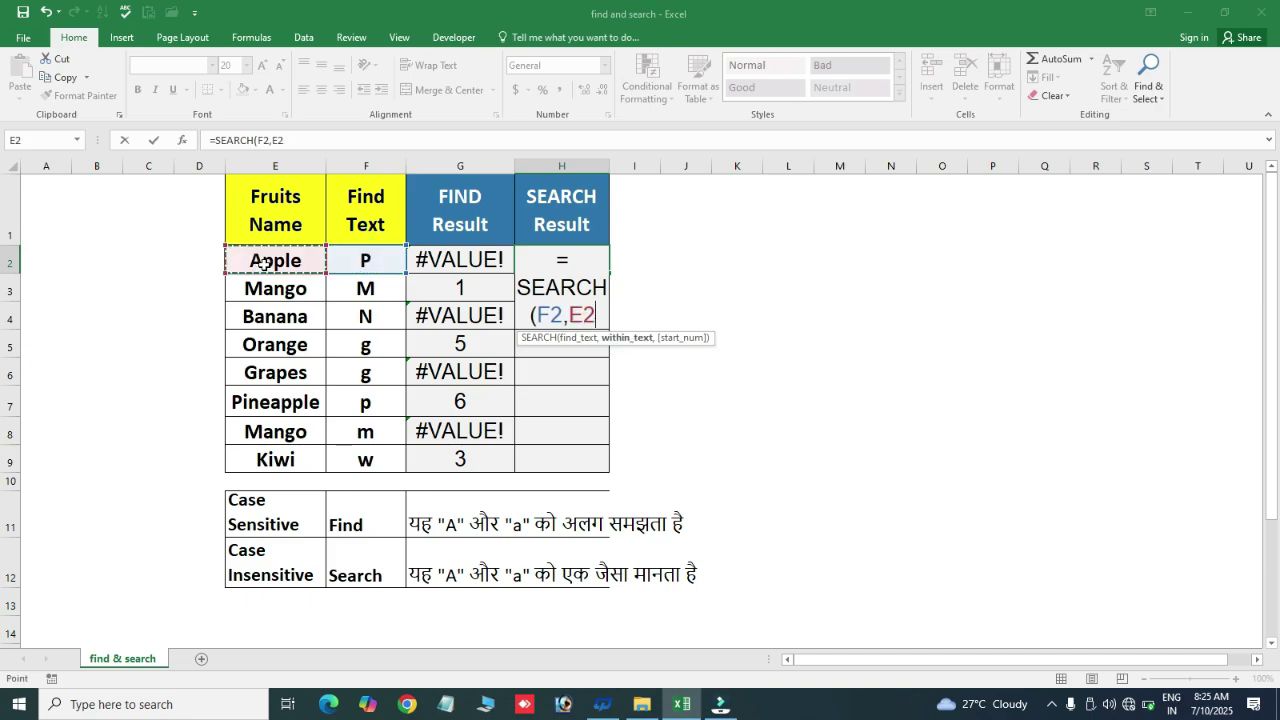
pyautogui.press('Return')
# - Fill the SEARCH formula from H2 down through H9
pyautogui.press('Right')
pyautogui.hotkey('ctrl', 'shift', 'Up')
pyautogui.hotkey('ctrl', 'd')
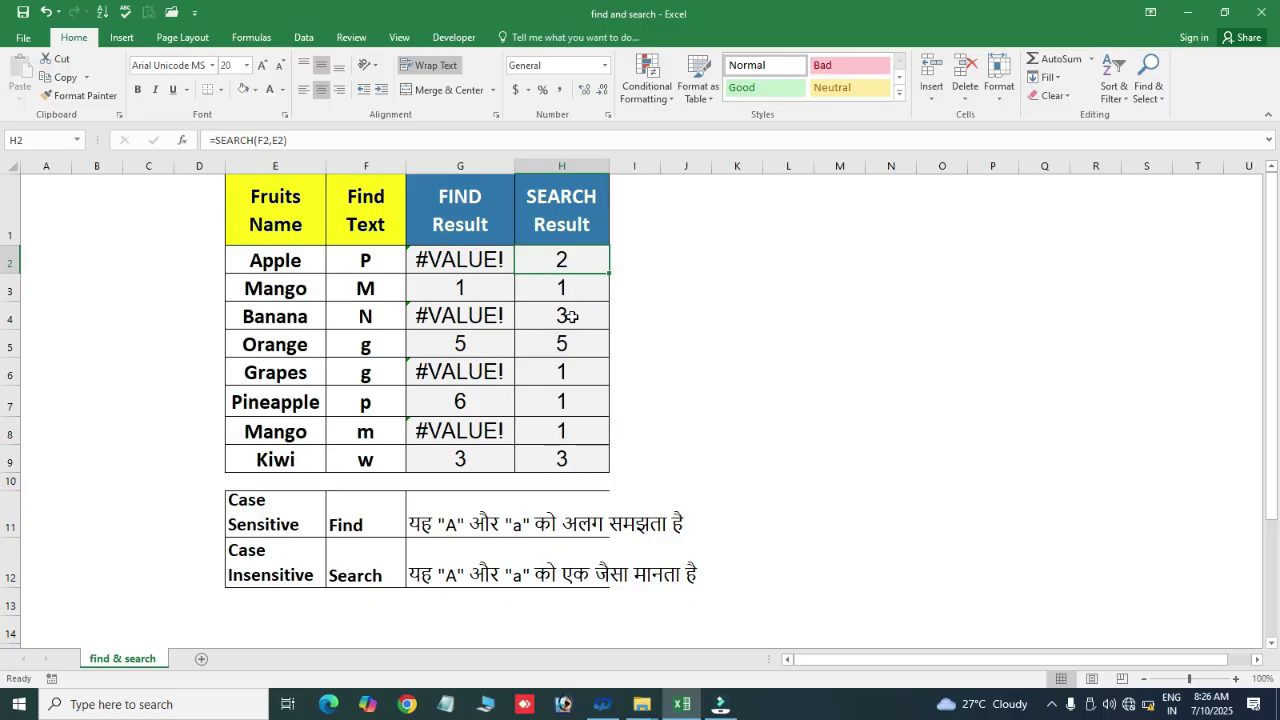
# - Compare the FIND and SEARCH results for Apple, then review the SEARCH results in H2:H9
pyautogui.click(462, 262)
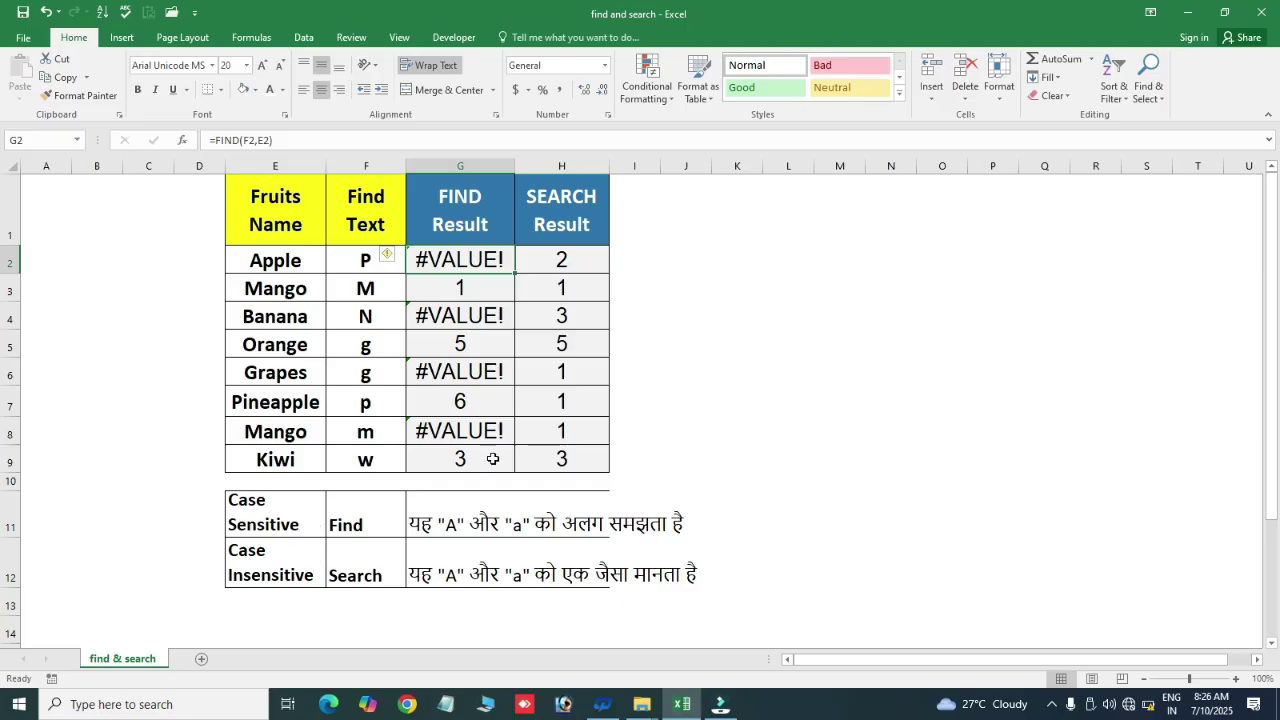
pyautogui.click(272, 262)
pyautogui.click(366, 260)
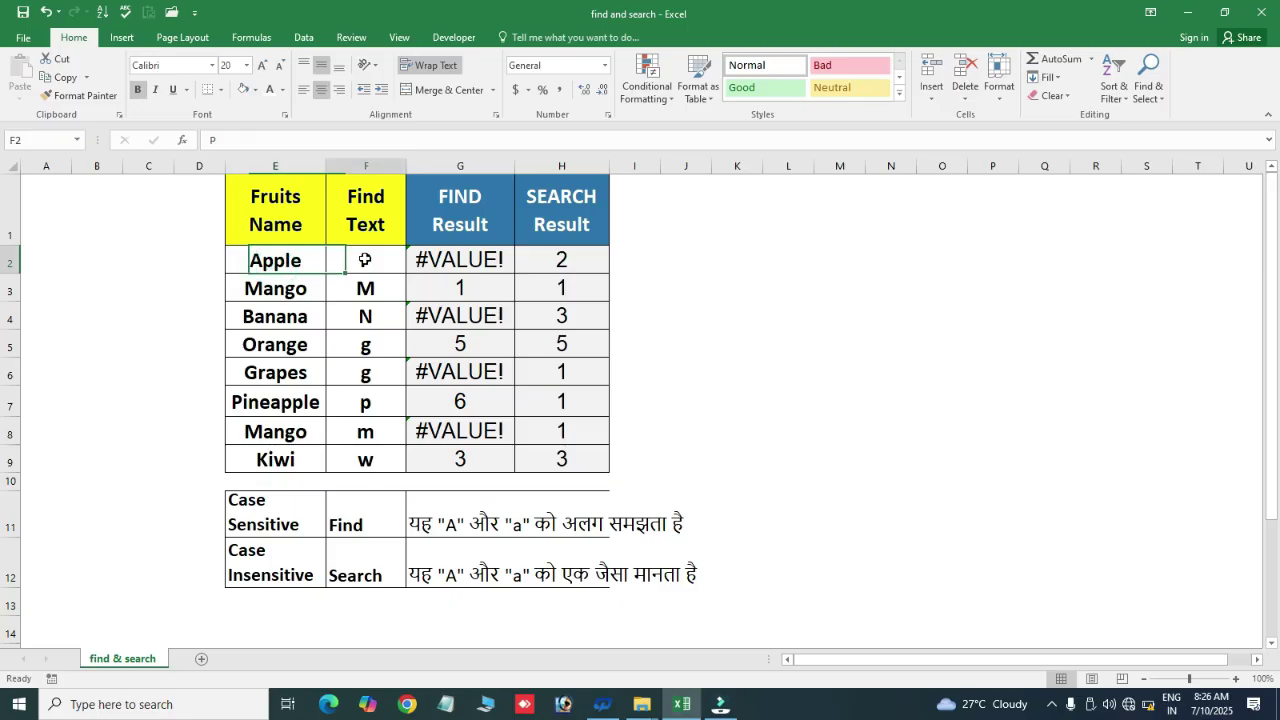
pyautogui.click(461, 261)
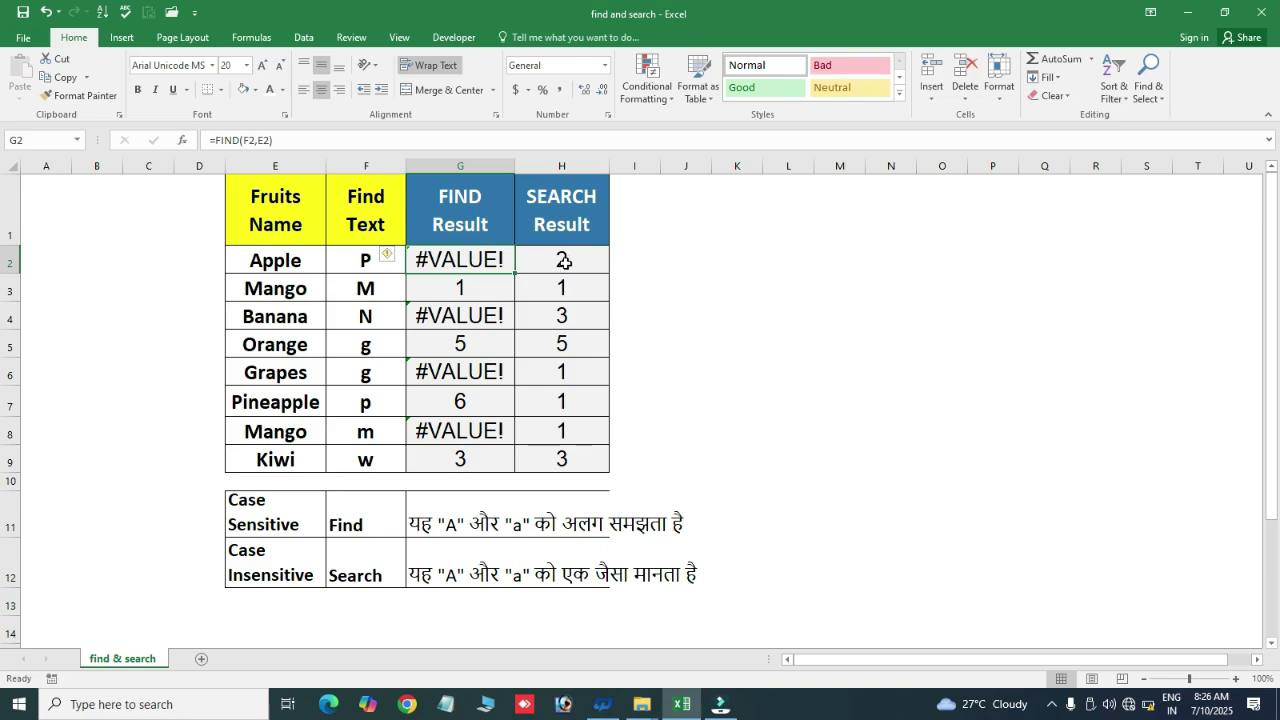
pyautogui.moveTo(565, 261); pyautogui.dragTo(574, 458)
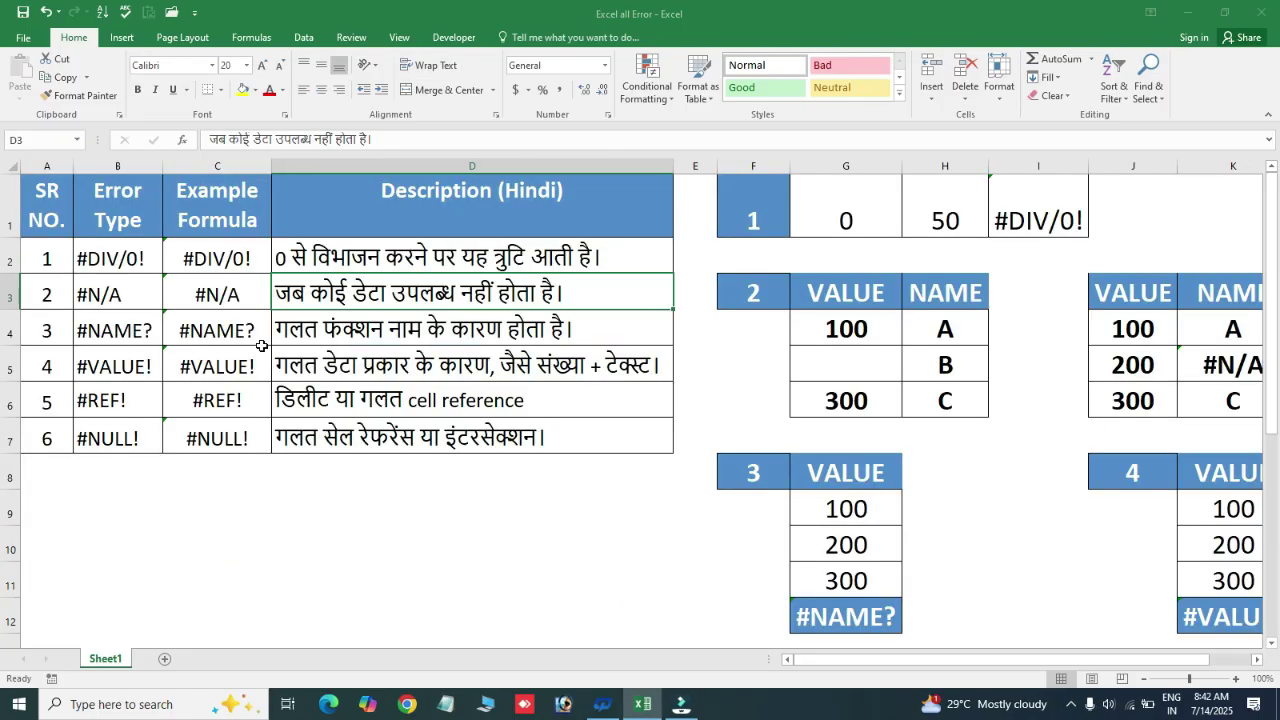
pyautogui.moveTo(215, 258); pyautogui.dragTo(222, 418)
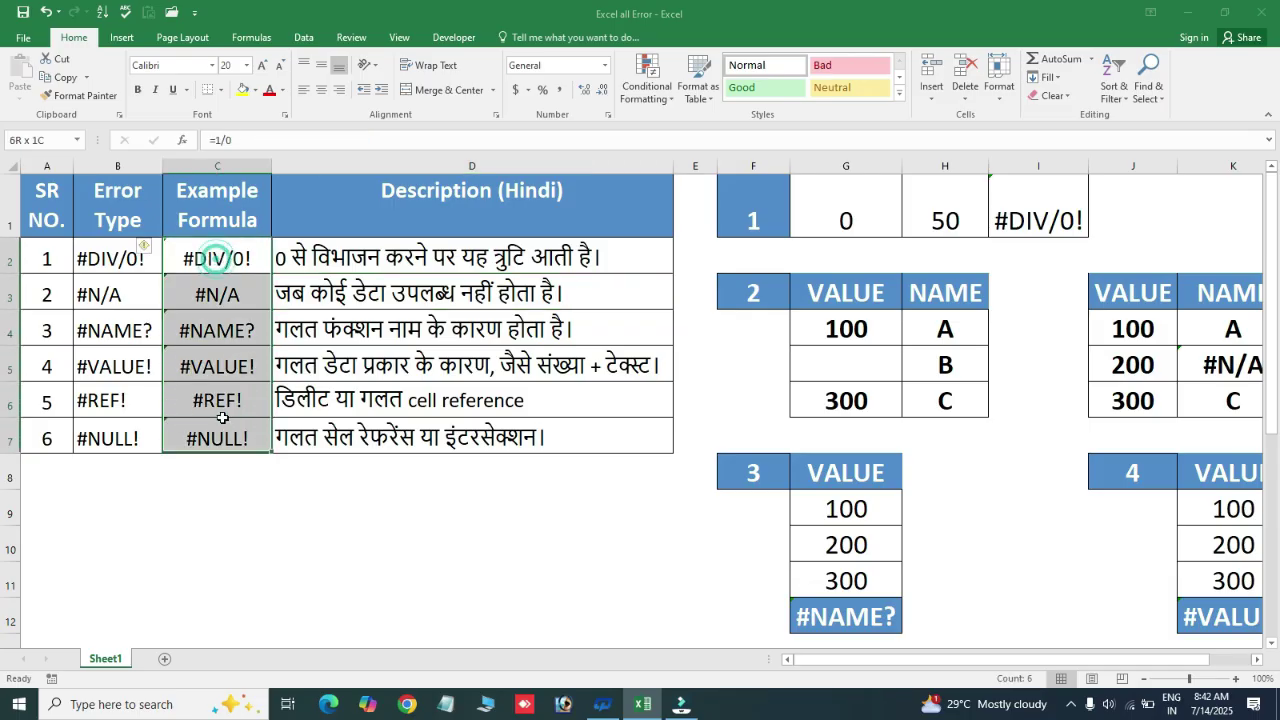
pyautogui.click(352, 254)
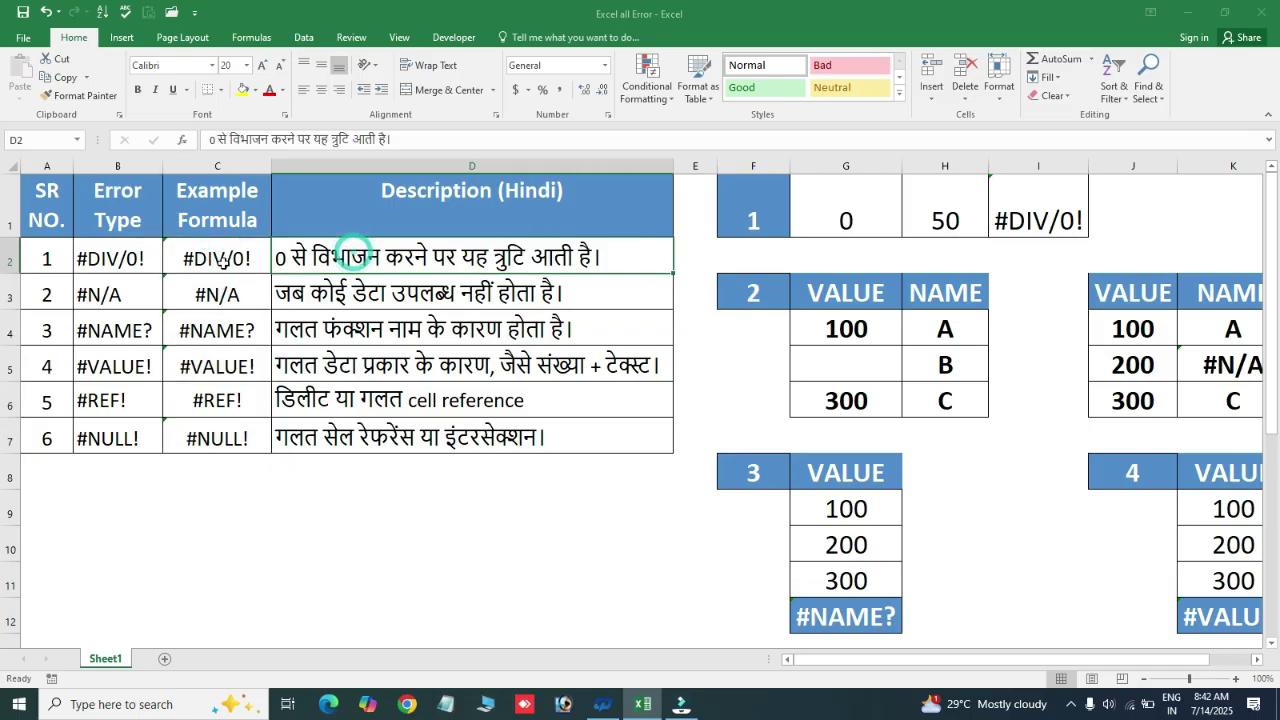
pyautogui.moveTo(220, 260); pyautogui.dragTo(232, 455)
pyautogui.click(350, 326)
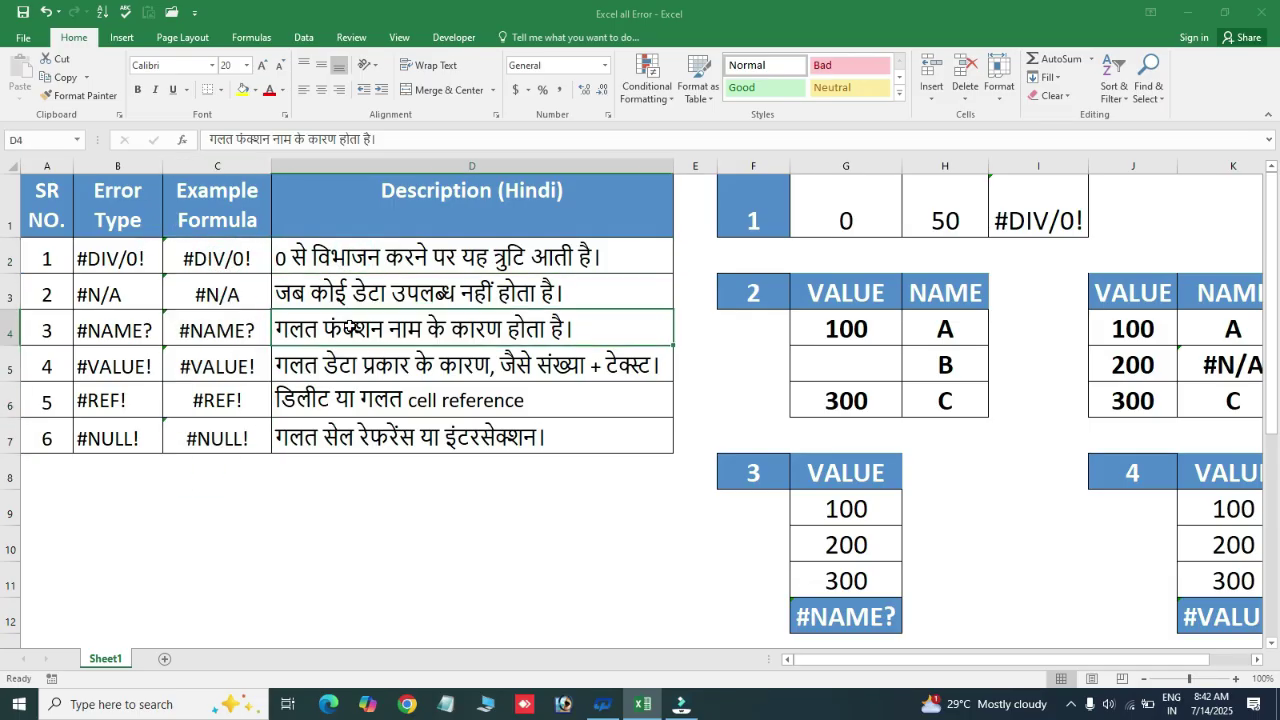
# - Bold the example formulas in C2:C7 and widen column C to fit its contents
pyautogui.moveTo(237, 258); pyautogui.dragTo(245, 432)
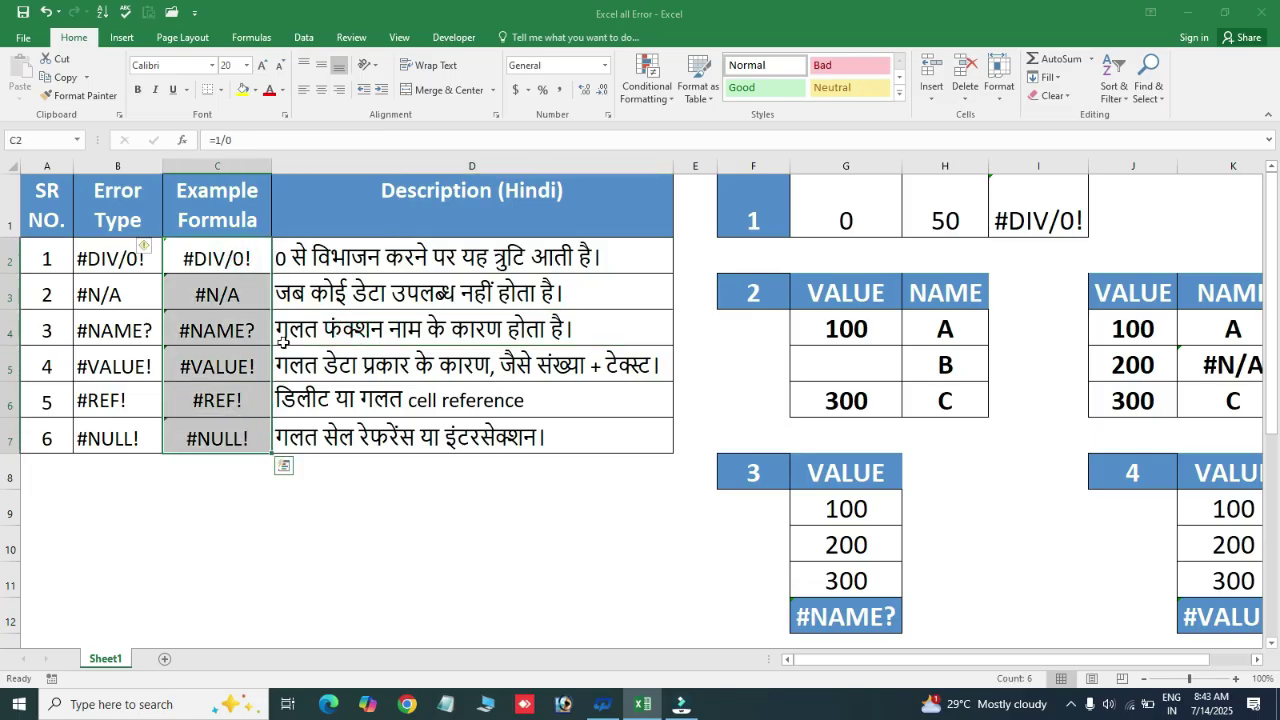
pyautogui.hotkey('shift', 'Up')
pyautogui.hotkey('shift', 'Up')
pyautogui.hotkey('shift', 'Up')
pyautogui.hotkey('shift', 'Up')
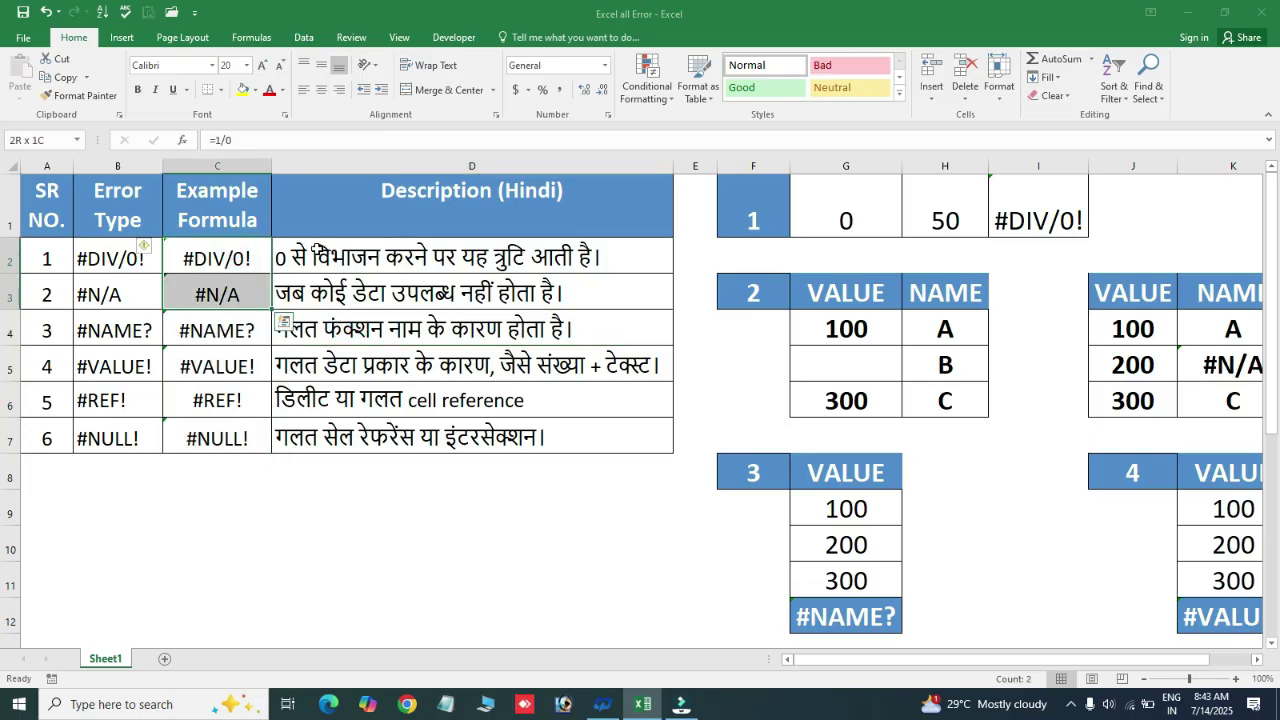
pyautogui.hotkey('shift', 'Down')
pyautogui.hotkey('shift', 'Down')
pyautogui.hotkey('shift', 'Down')
pyautogui.hotkey('shift', 'Down')
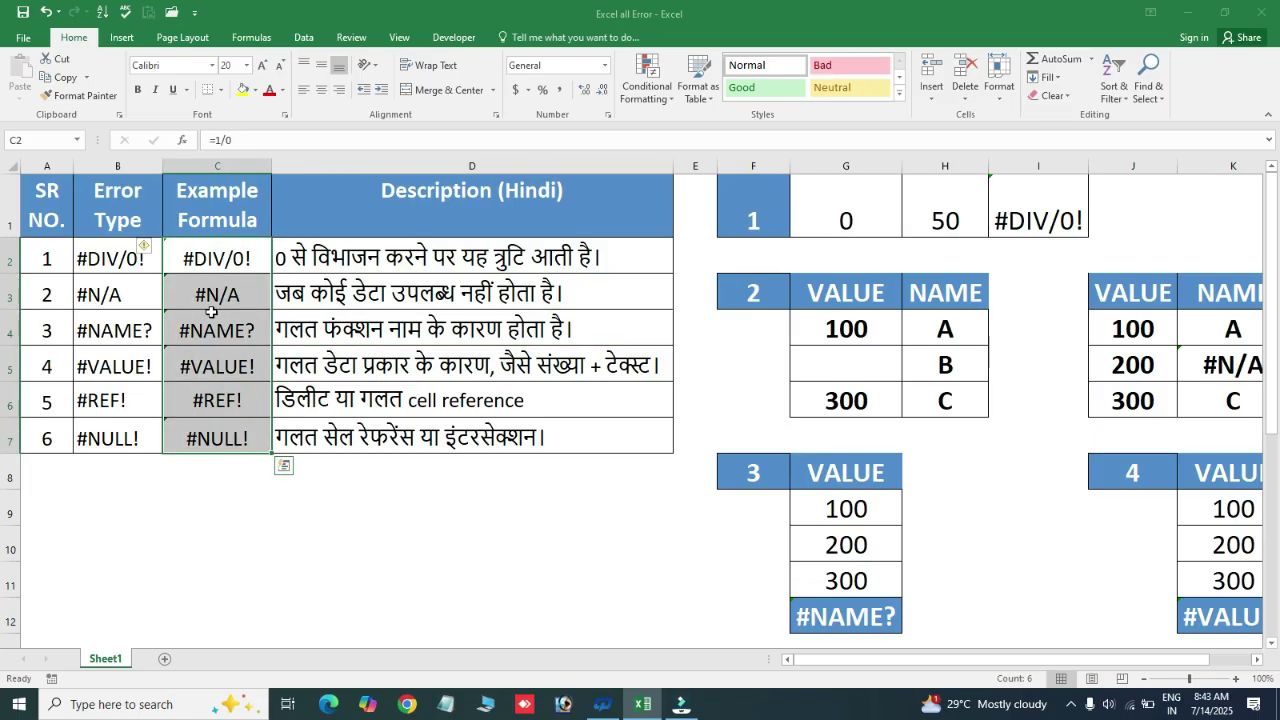
pyautogui.hotkey('ctrl', 'b')
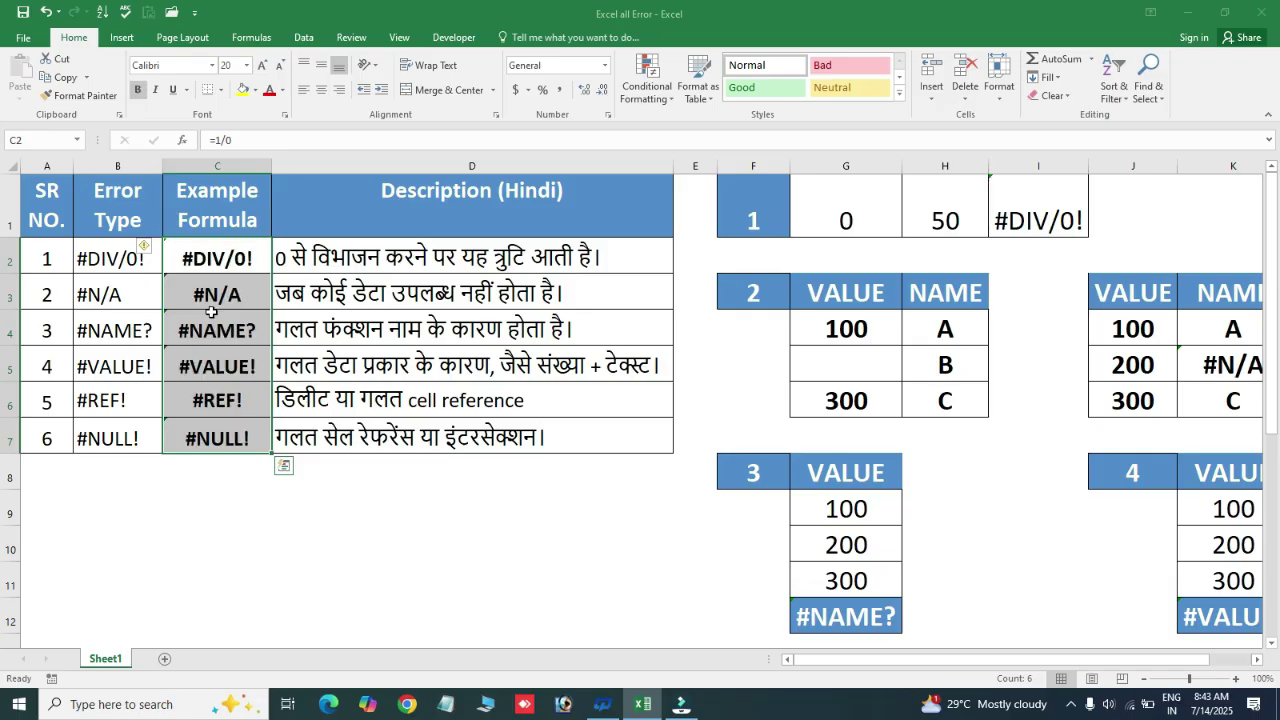
pyautogui.doubleClick(269, 163)
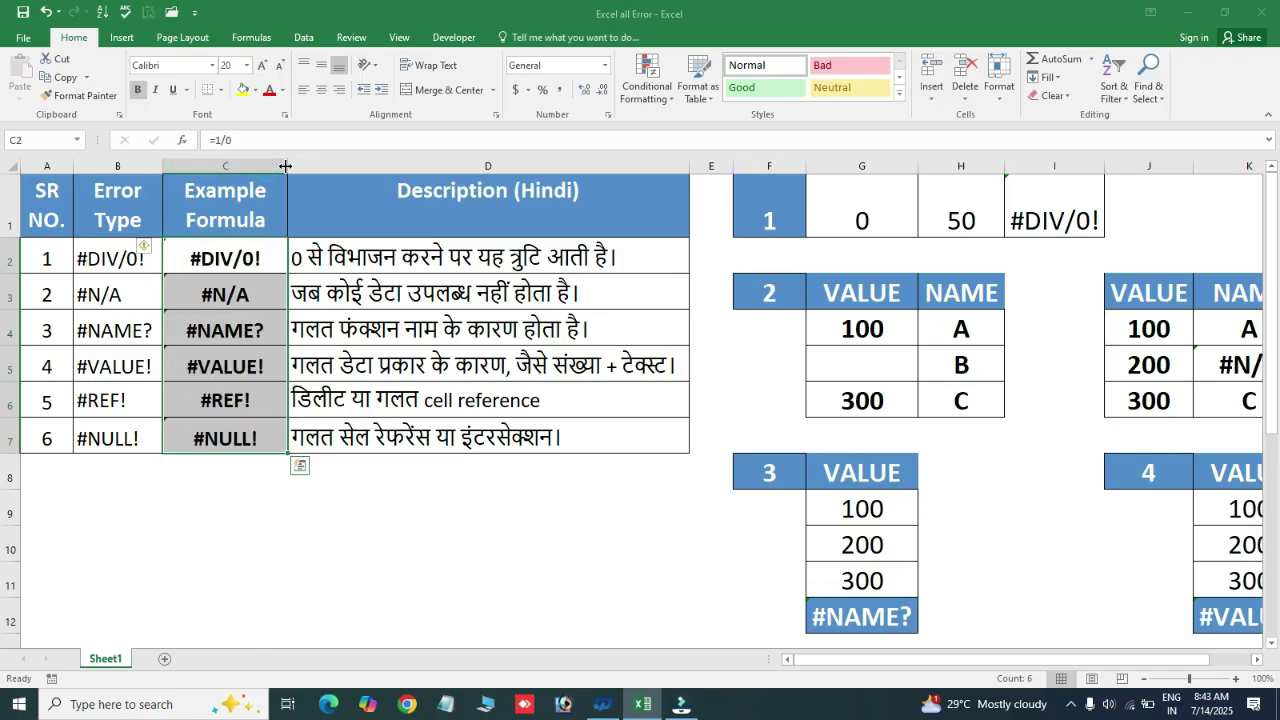
# - Review the example formulas in C2:C7 and their Hindi descriptions in column D, ending on the division-by-zero description
pyautogui.click(226, 256)
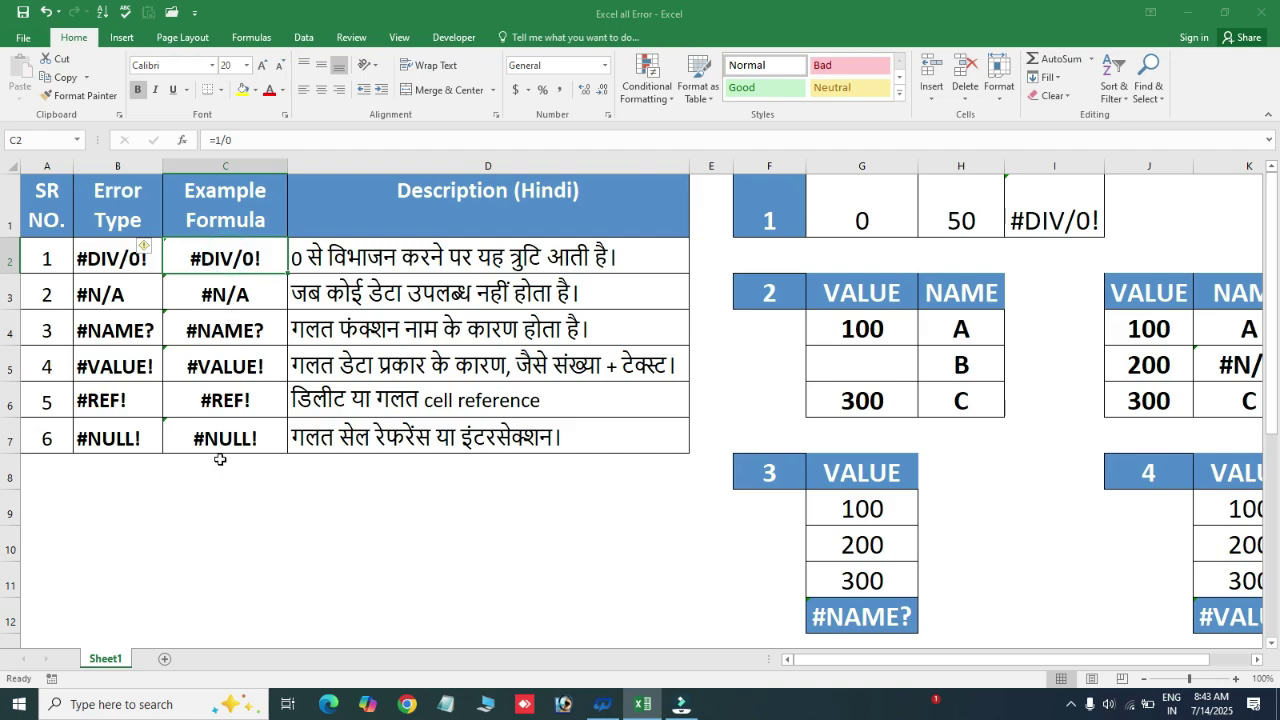
pyautogui.moveTo(343, 256); pyautogui.dragTo(361, 455)
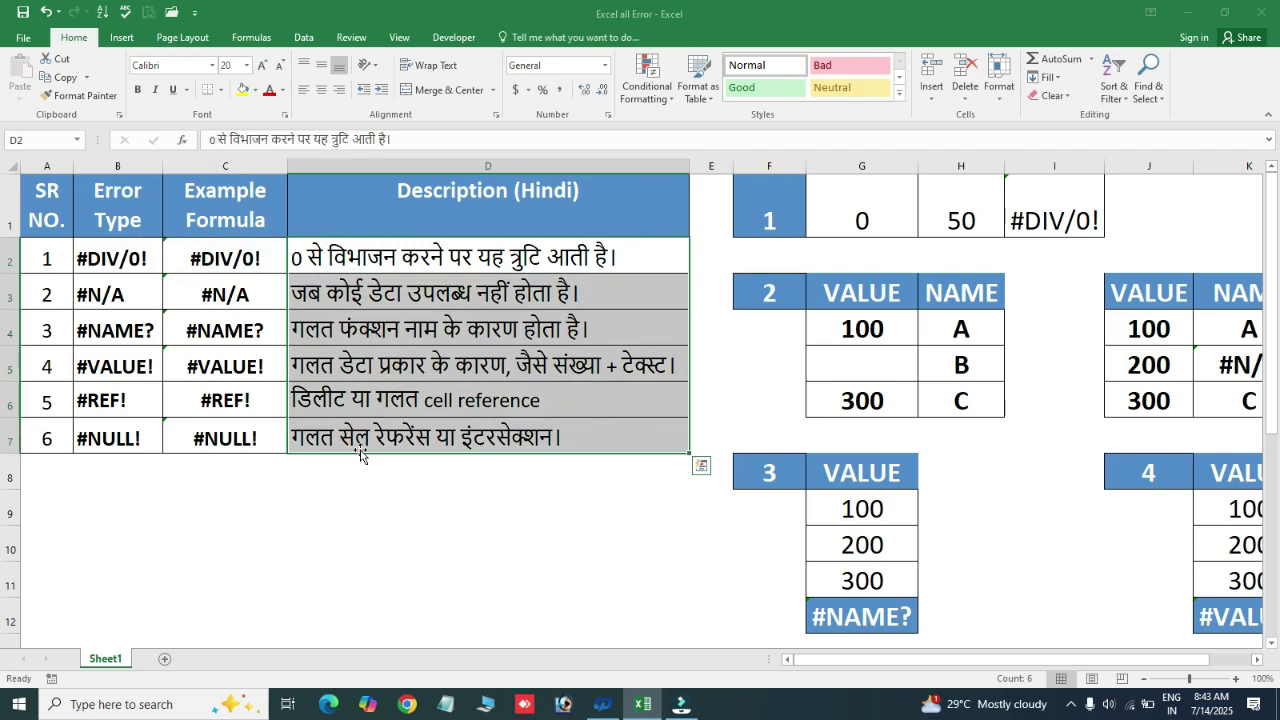
pyautogui.click(451, 333)
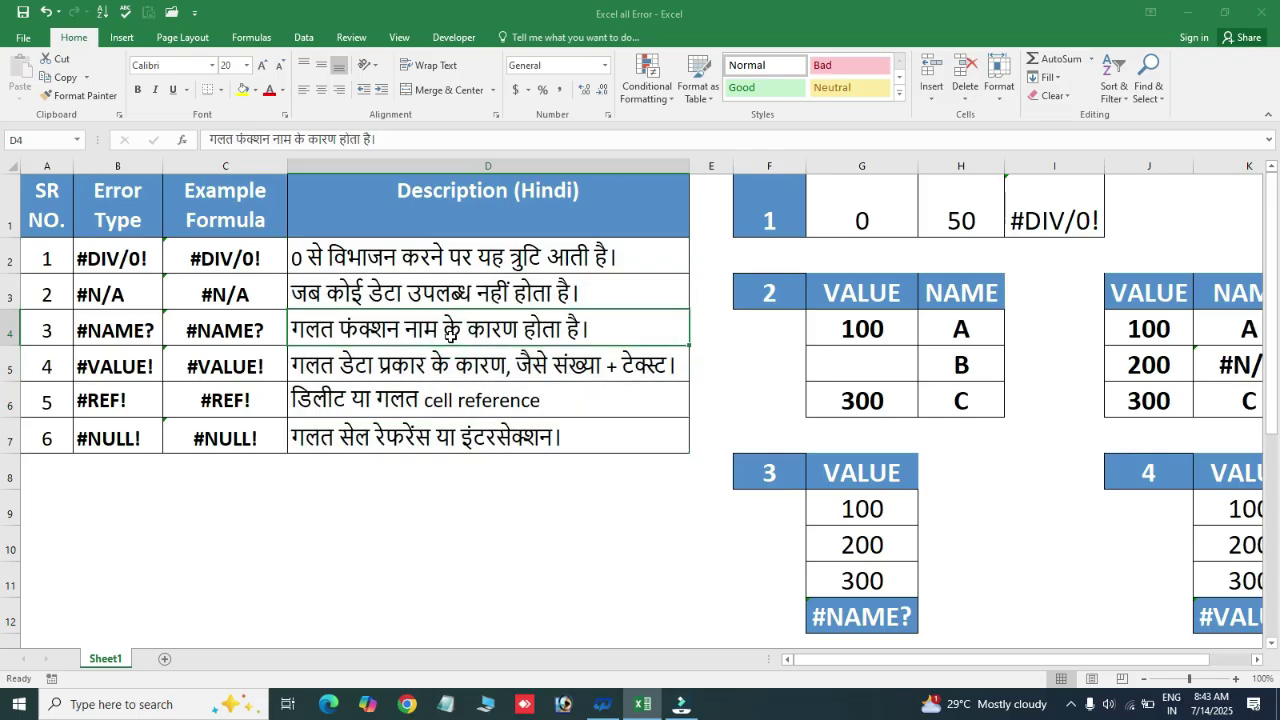
pyautogui.moveTo(238, 253); pyautogui.dragTo(252, 443)
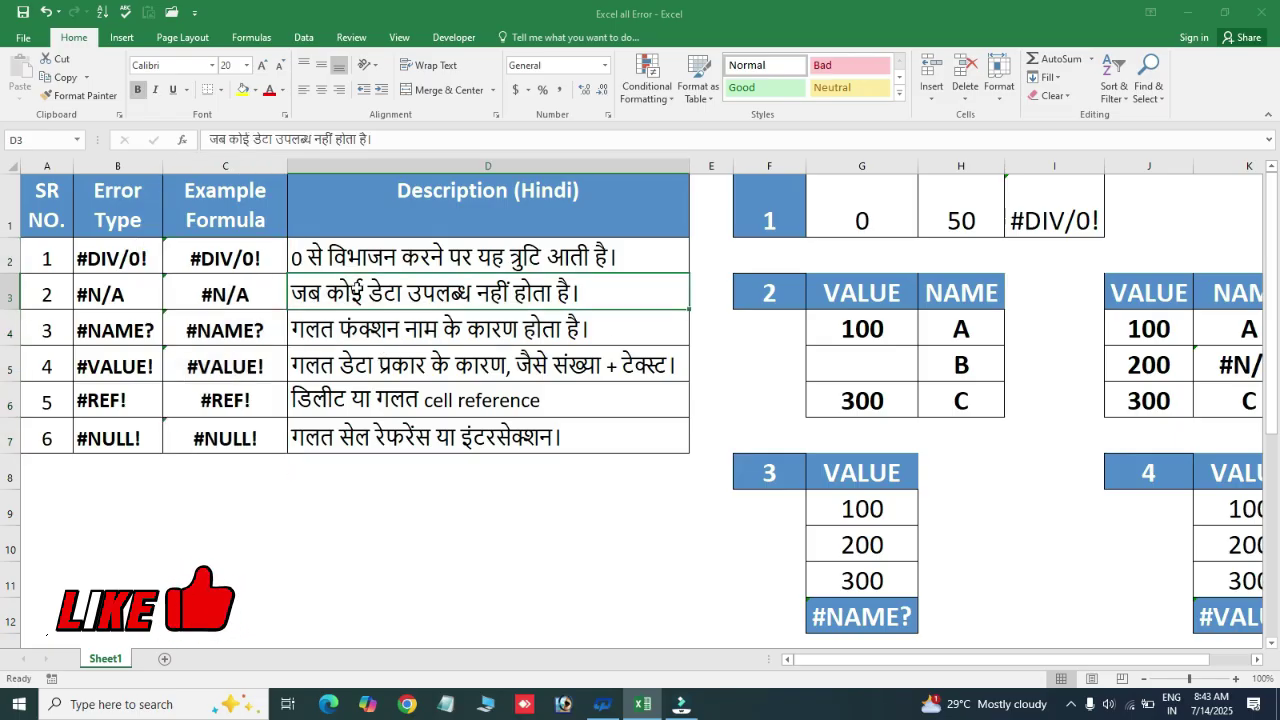
pyautogui.click(352, 290)
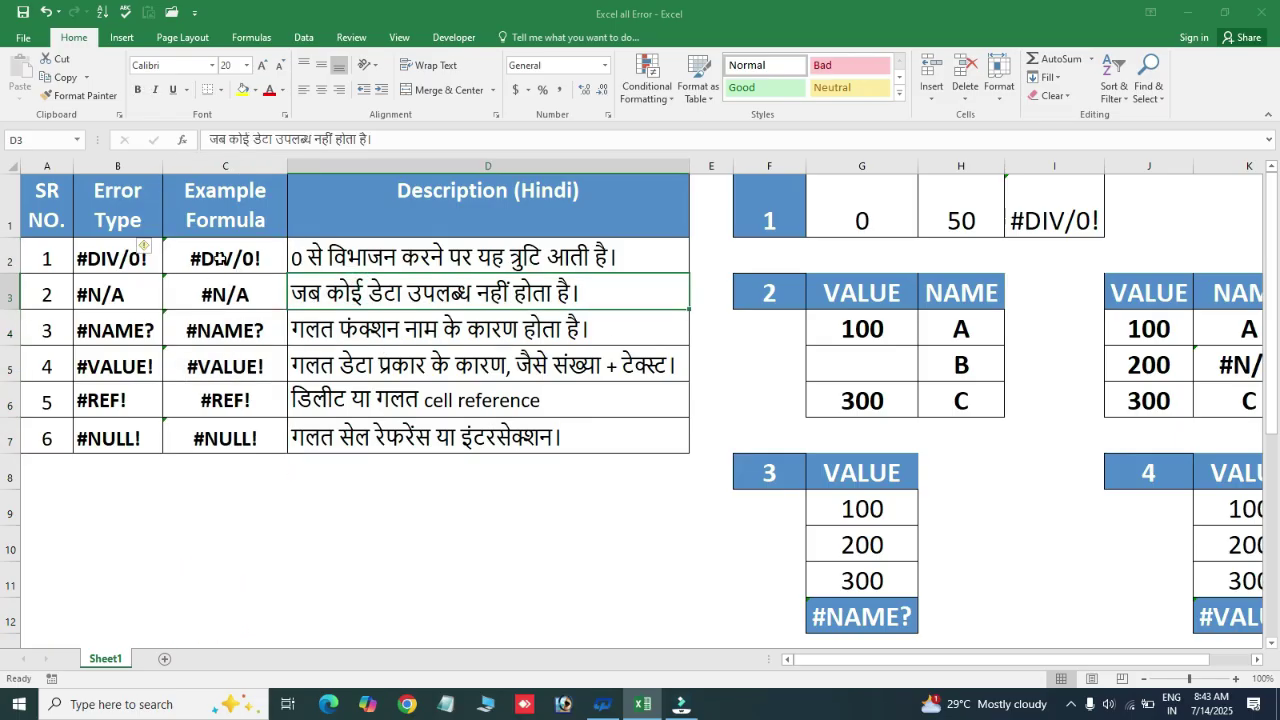
pyautogui.click(222, 260)
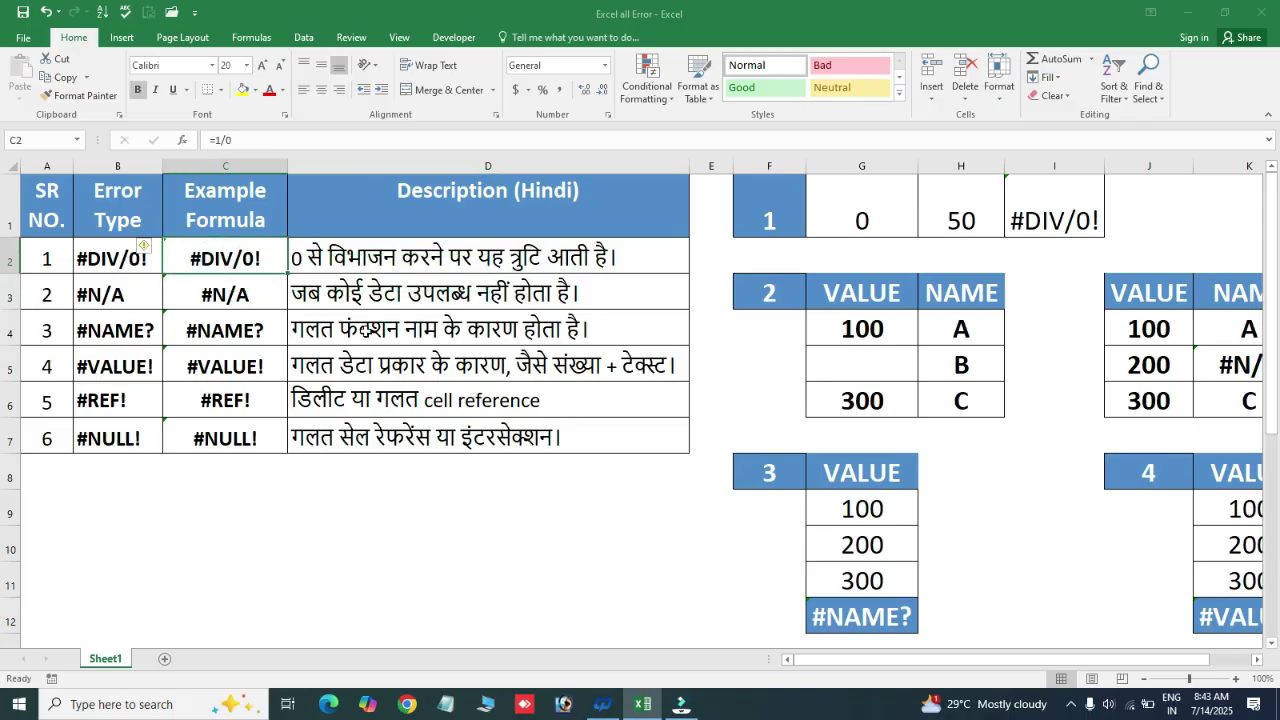
pyautogui.click(434, 246)
pyautogui.click(368, 325)
pyautogui.click(366, 265)
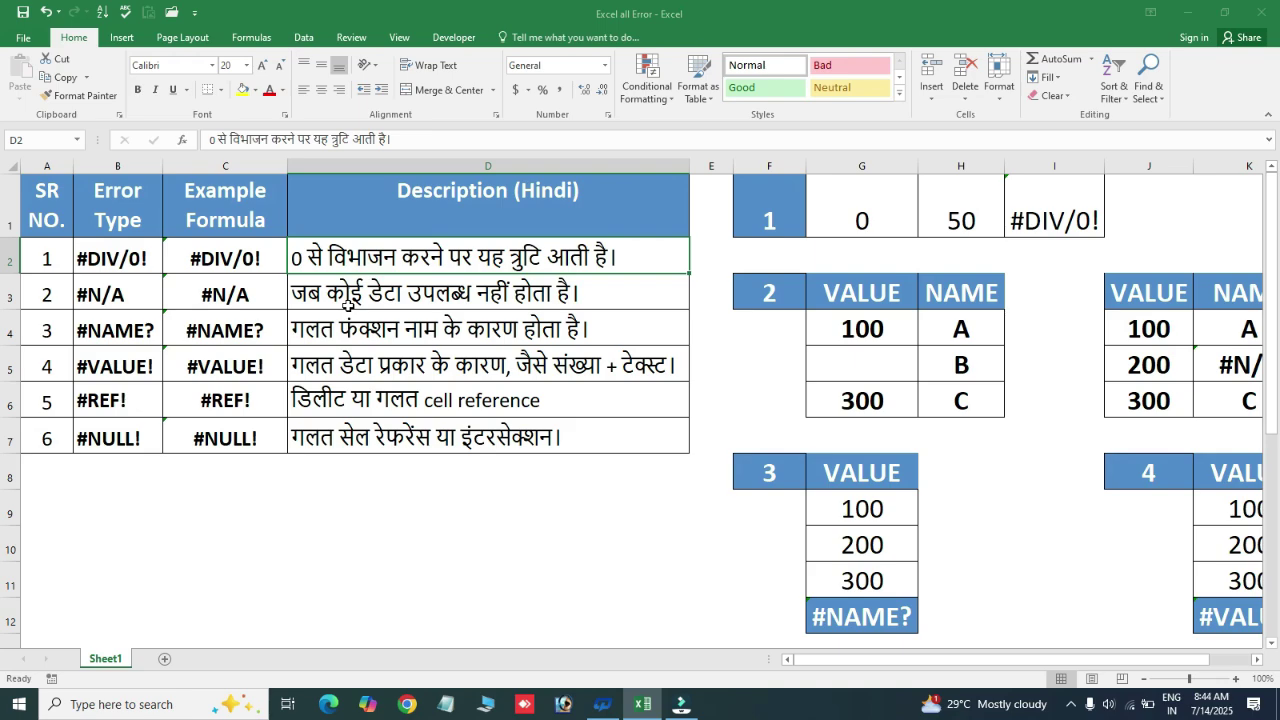
# - Clear the division formula from cell I1 in the first error example
pyautogui.press('Right')
pyautogui.press('Right')
pyautogui.press('Right')
pyautogui.press('Right')
pyautogui.press('Right')
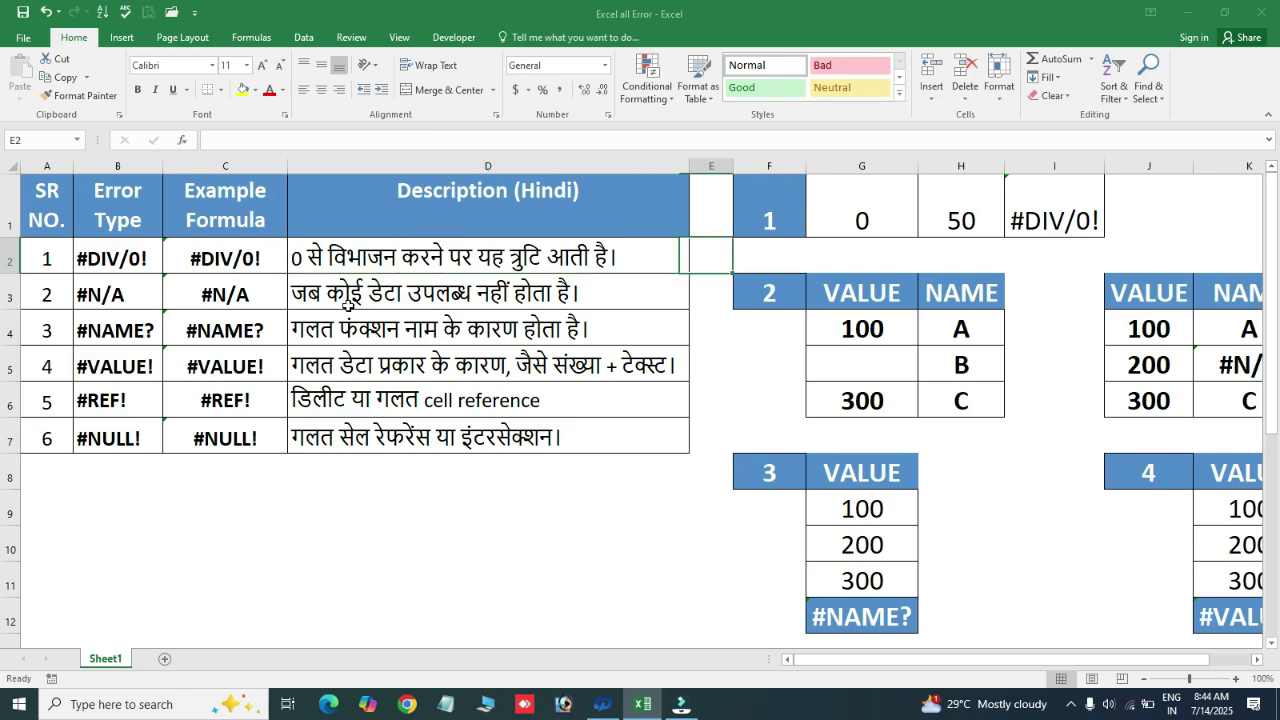
pyautogui.press('Up')
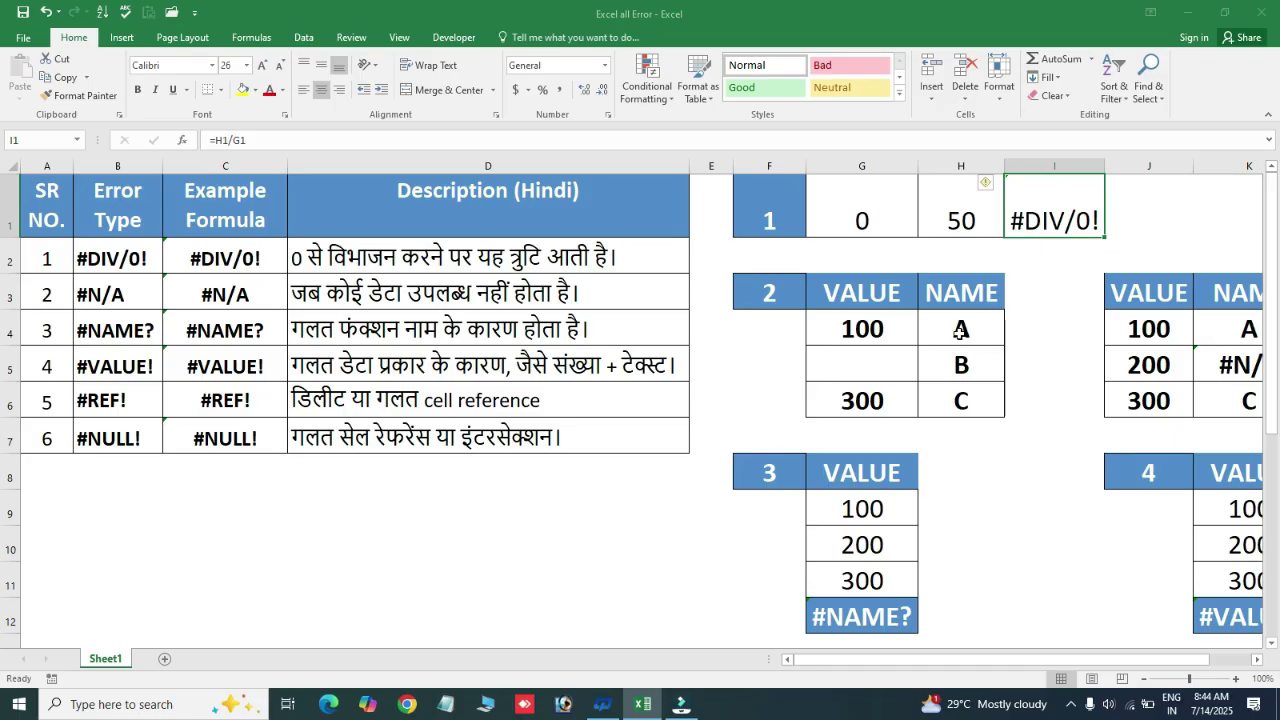
pyautogui.press('Delete')
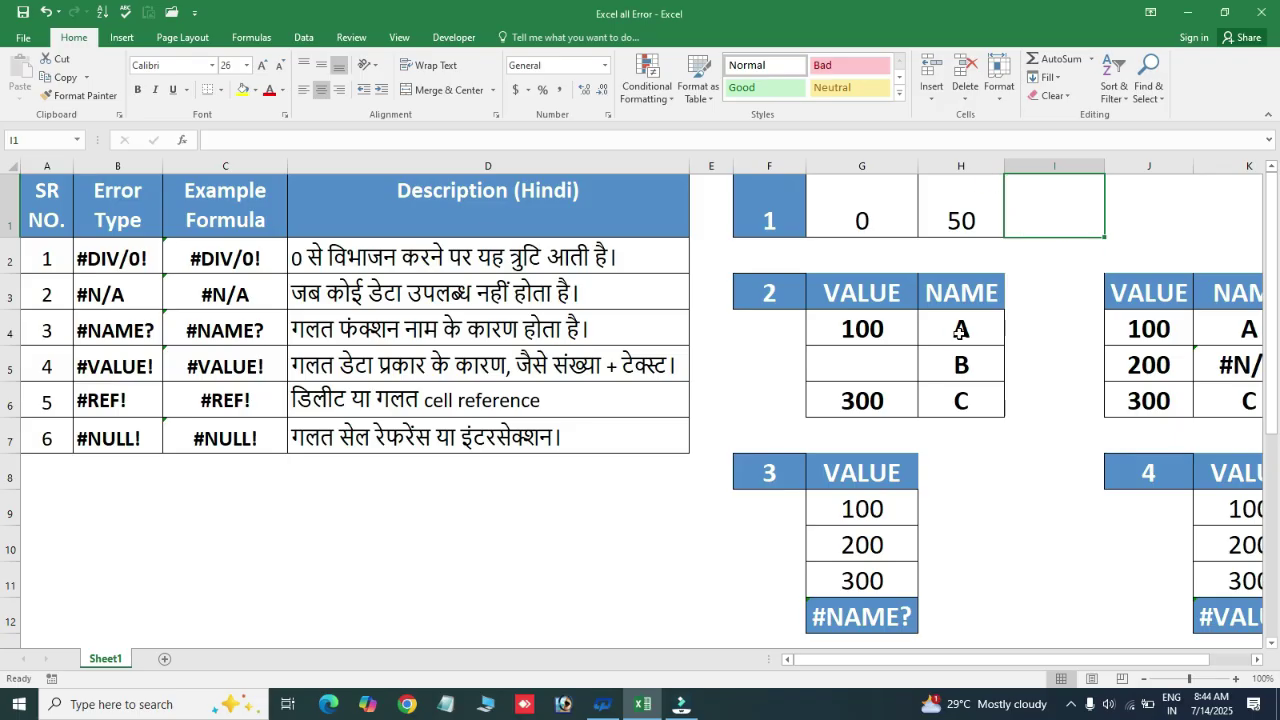
# - Set the divisor in cell G1 of the first example to 10
pyautogui.click(767, 212)
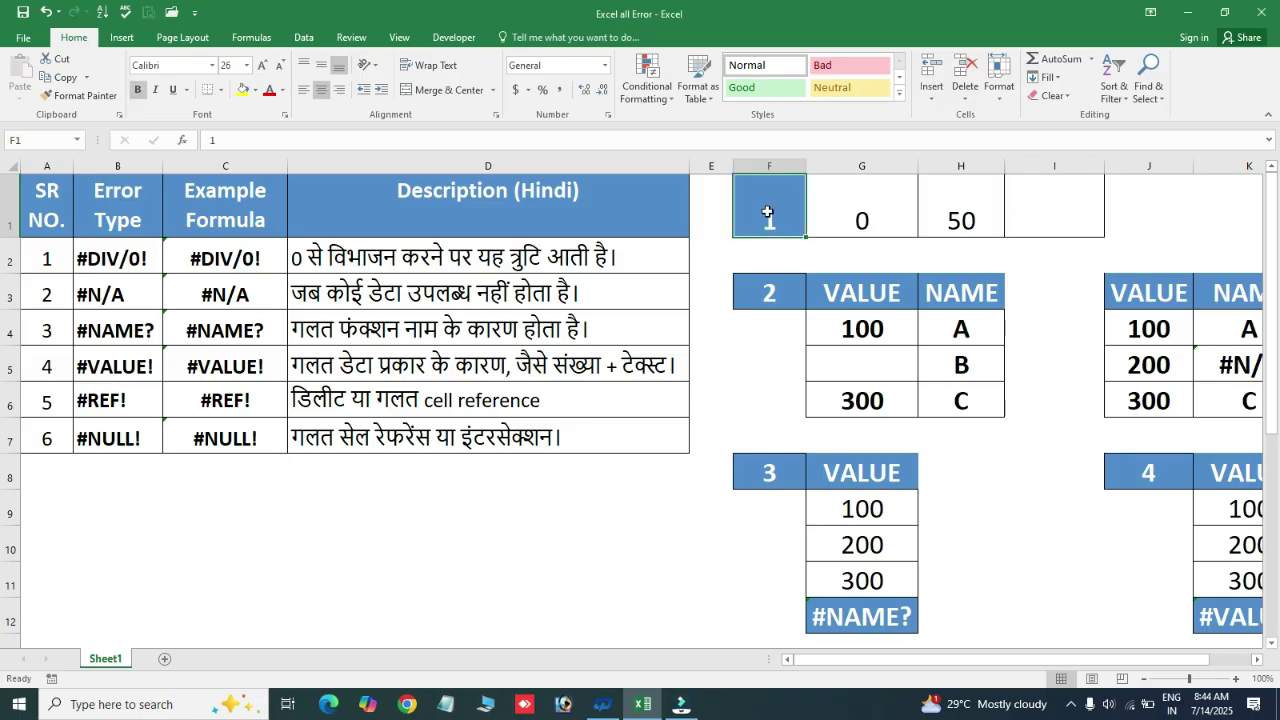
pyautogui.click(961, 220)
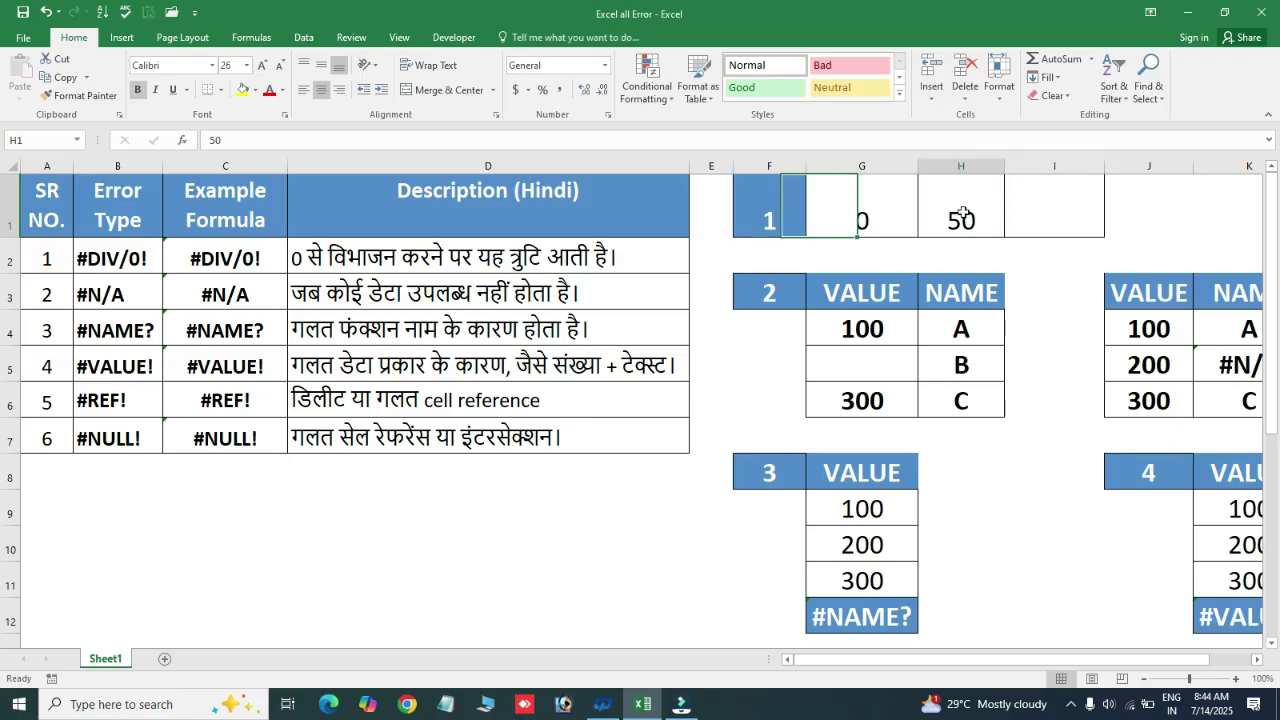
pyautogui.click(872, 210)
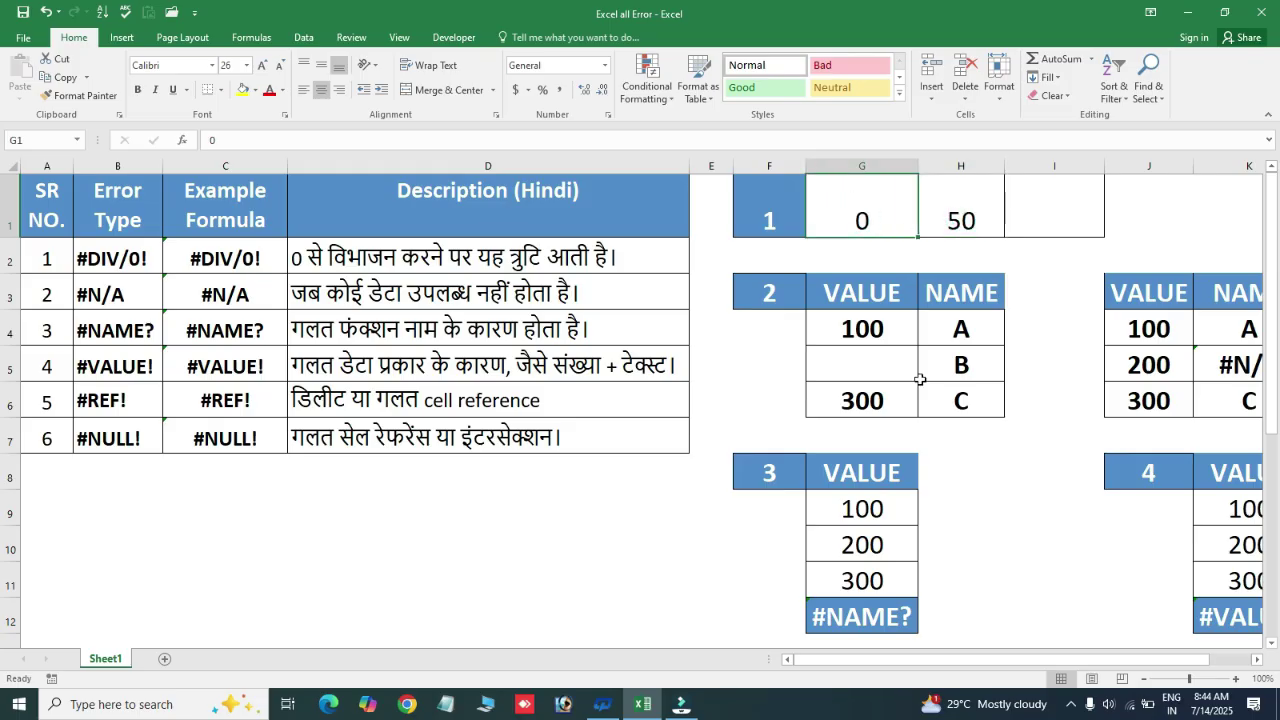
pyautogui.write('10')
pyautogui.press('Return')
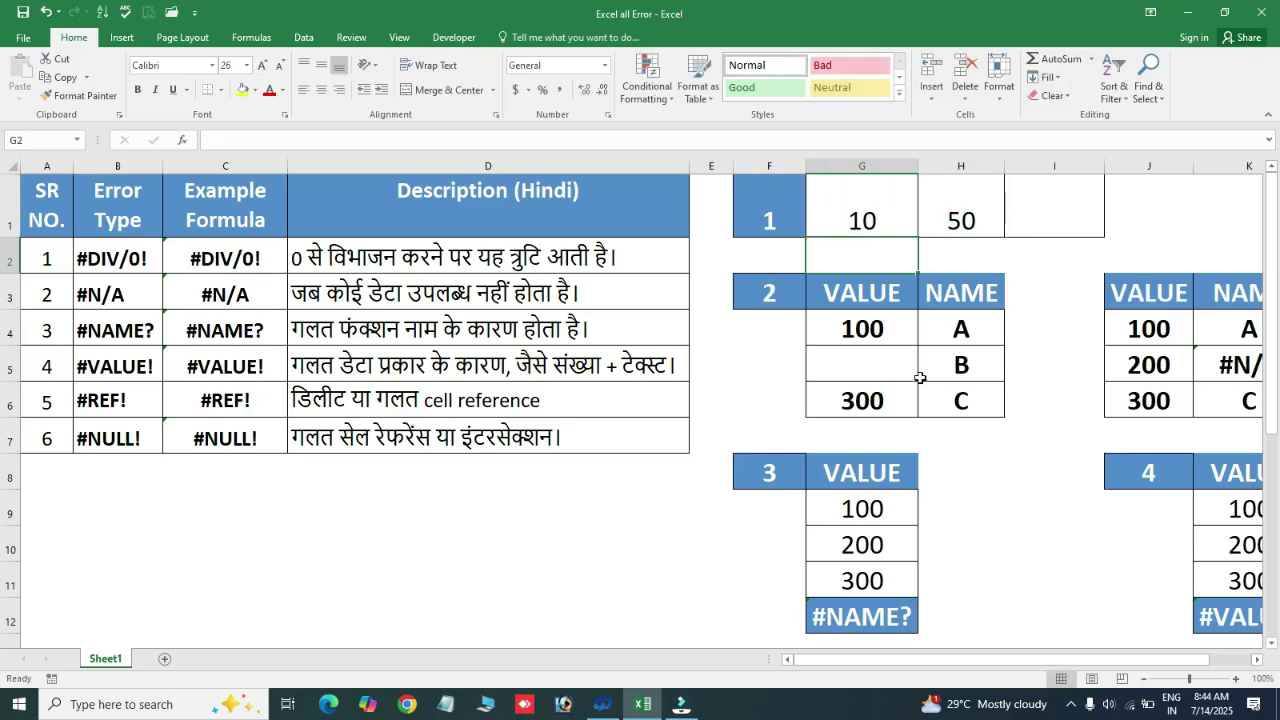
# - Enter =H1/G1 in cell I1 to divide the value in H1 by the one in G1
pyautogui.click(871, 207)
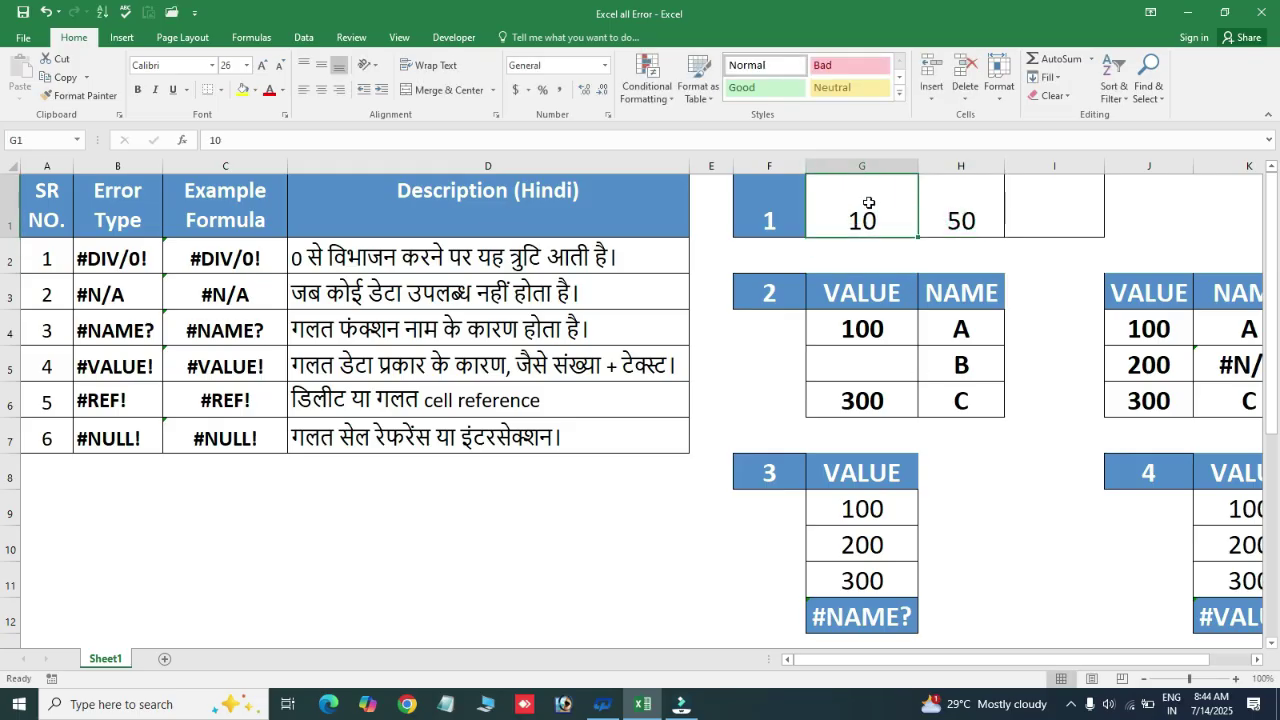
pyautogui.click(952, 214)
pyautogui.click(866, 218)
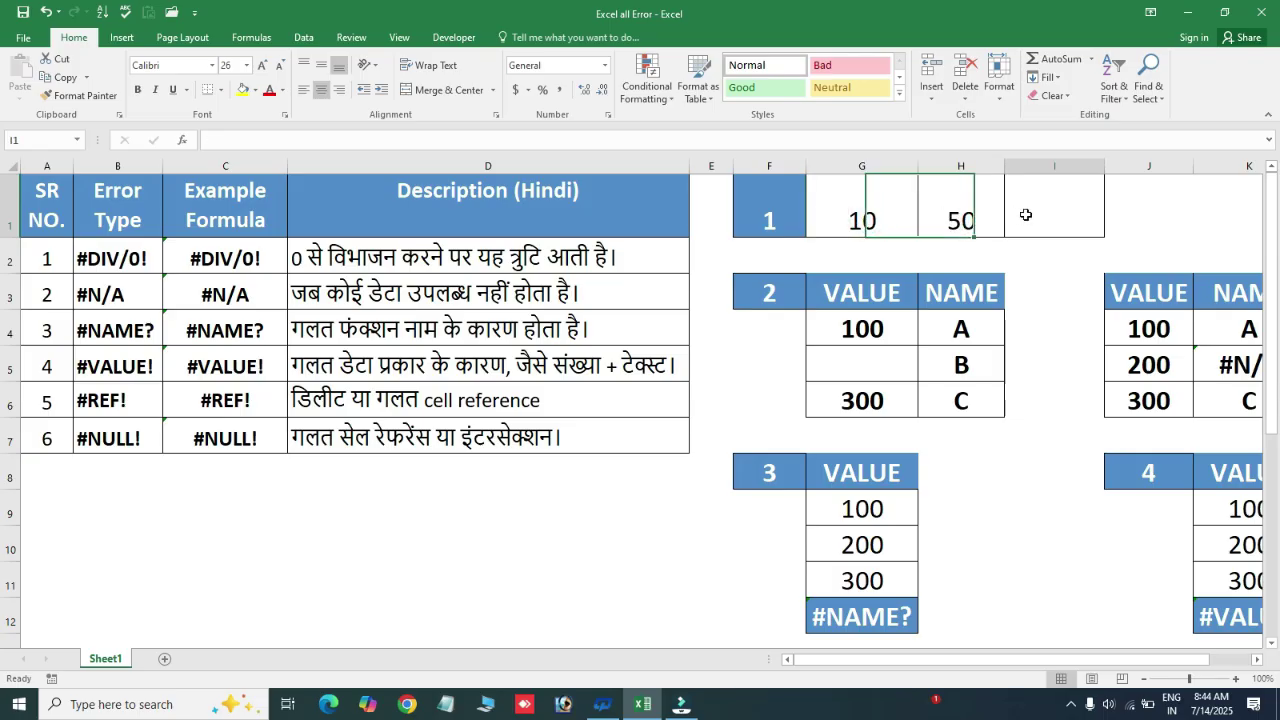
pyautogui.click(1025, 216)
pyautogui.write('=')
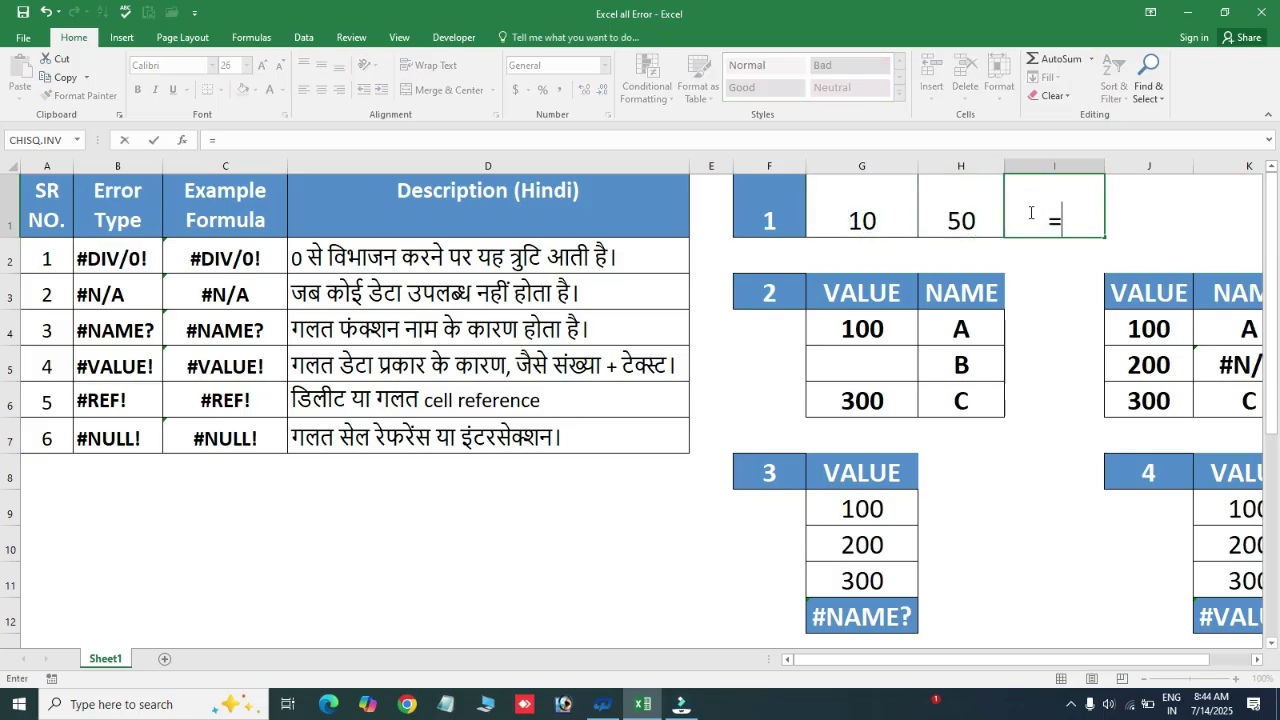
pyautogui.click(958, 218)
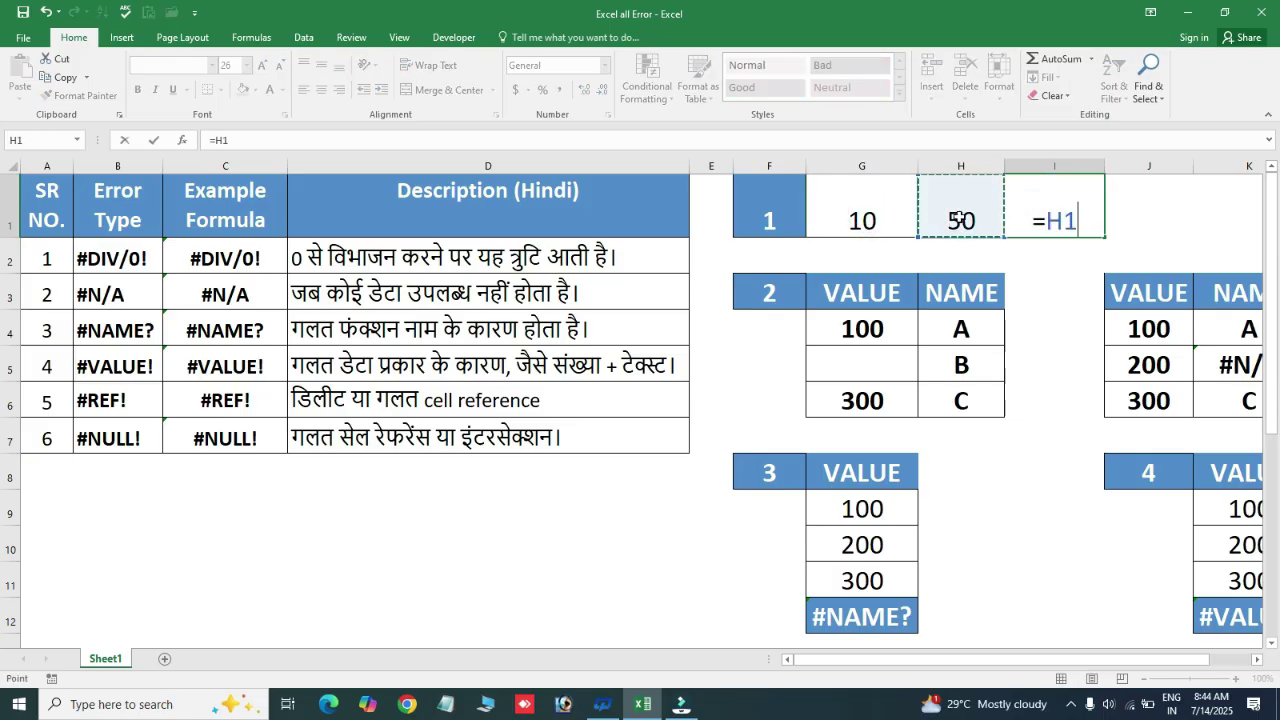
pyautogui.write('/')
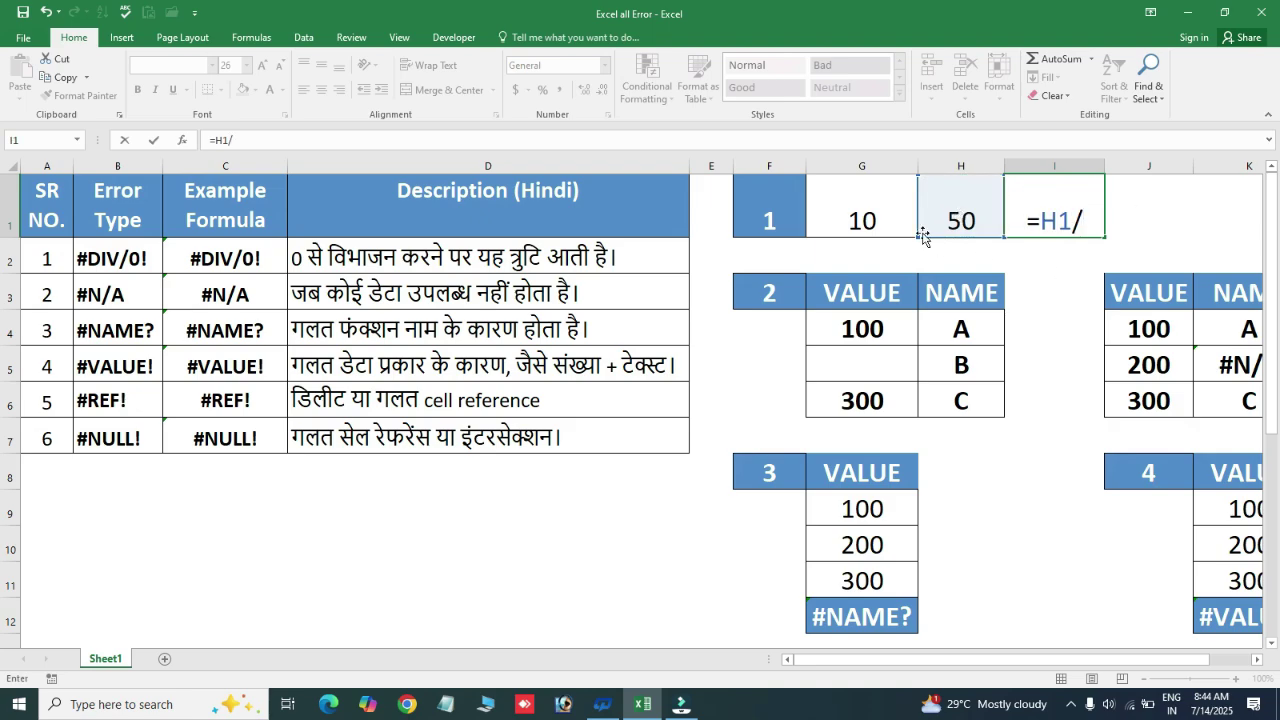
pyautogui.click(849, 201)
pyautogui.hotkey('ctrl', 'Return')
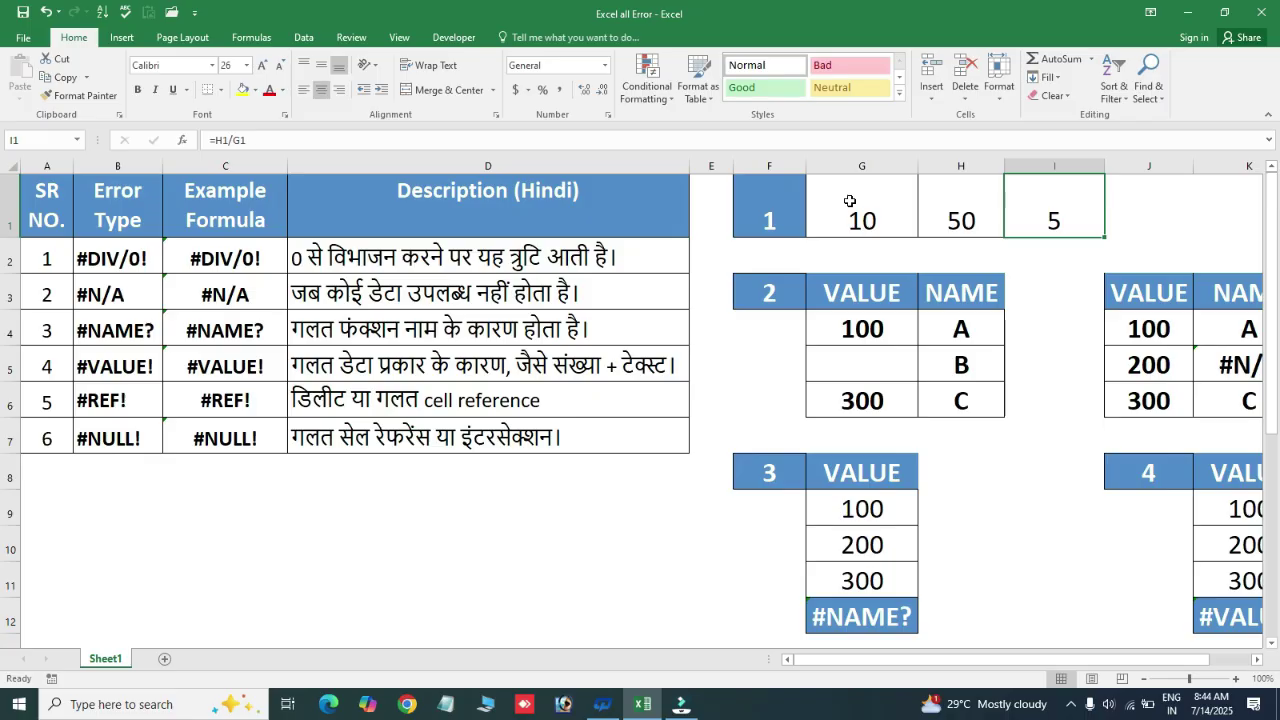
# - Set the divisor in G1 to 0 and inspect the division formula in I1
pyautogui.click(856, 216)
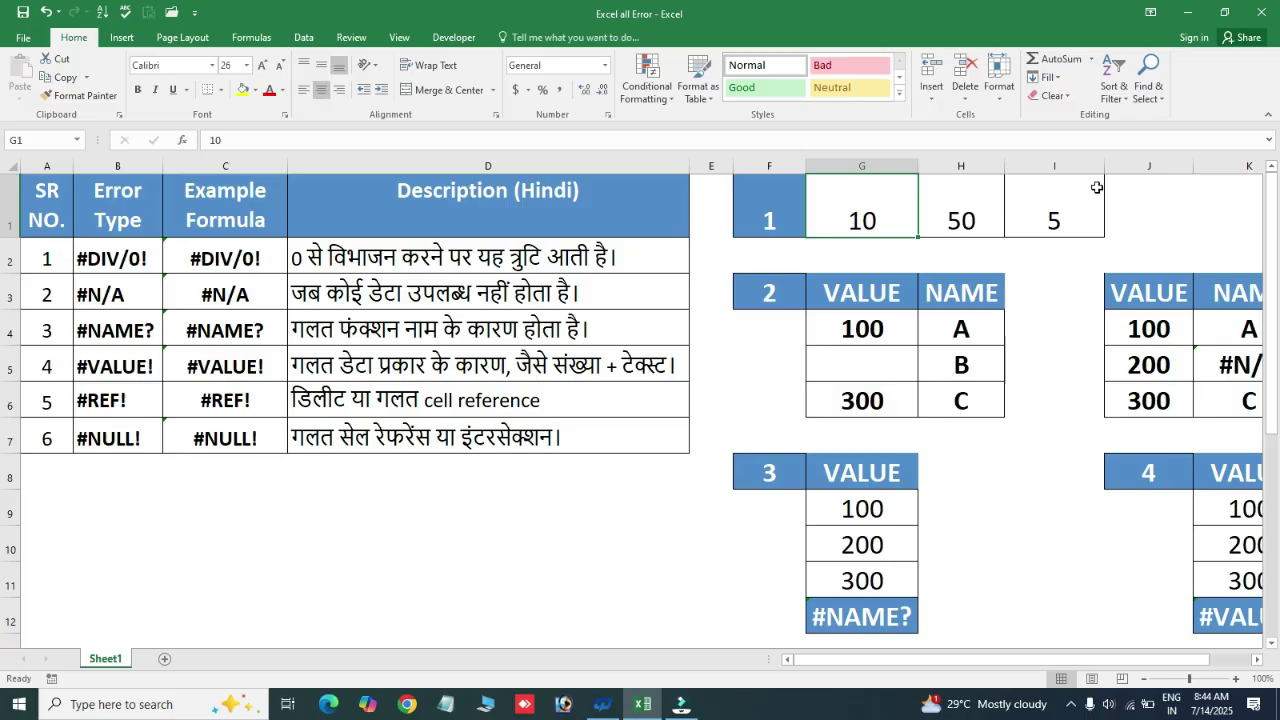
pyautogui.click(1043, 217)
pyautogui.click(876, 207)
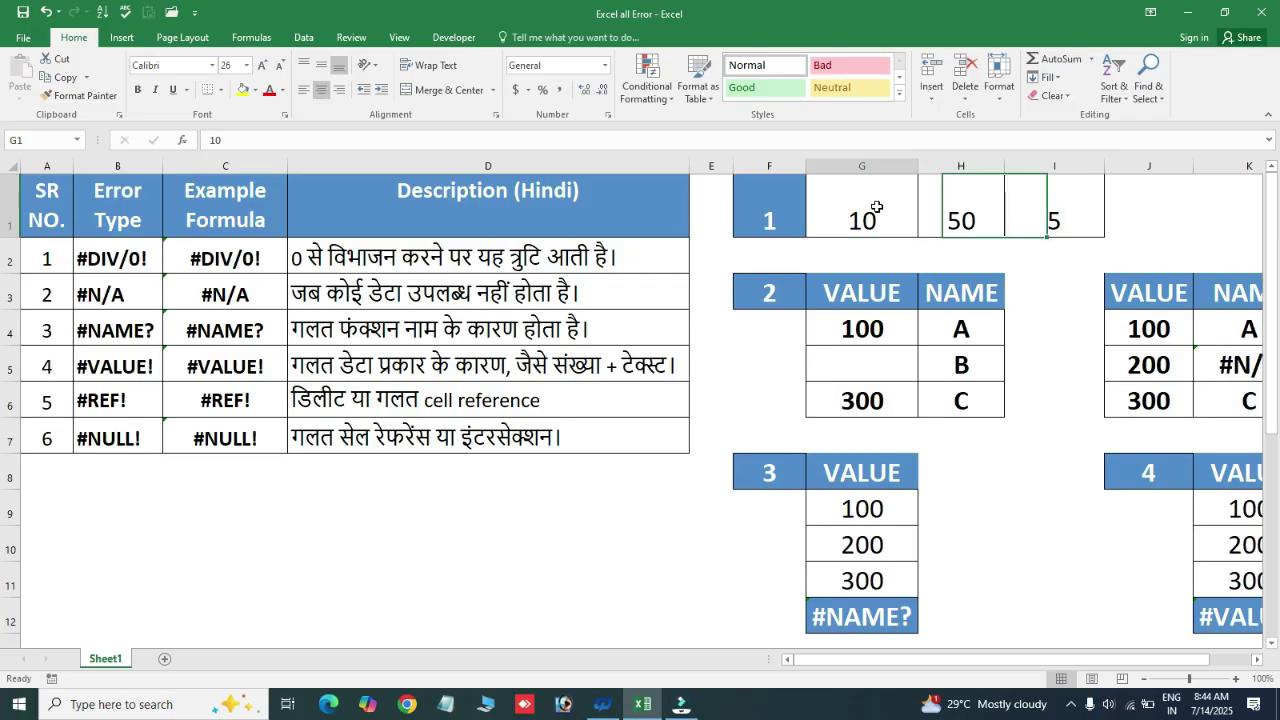
pyautogui.click(863, 247)
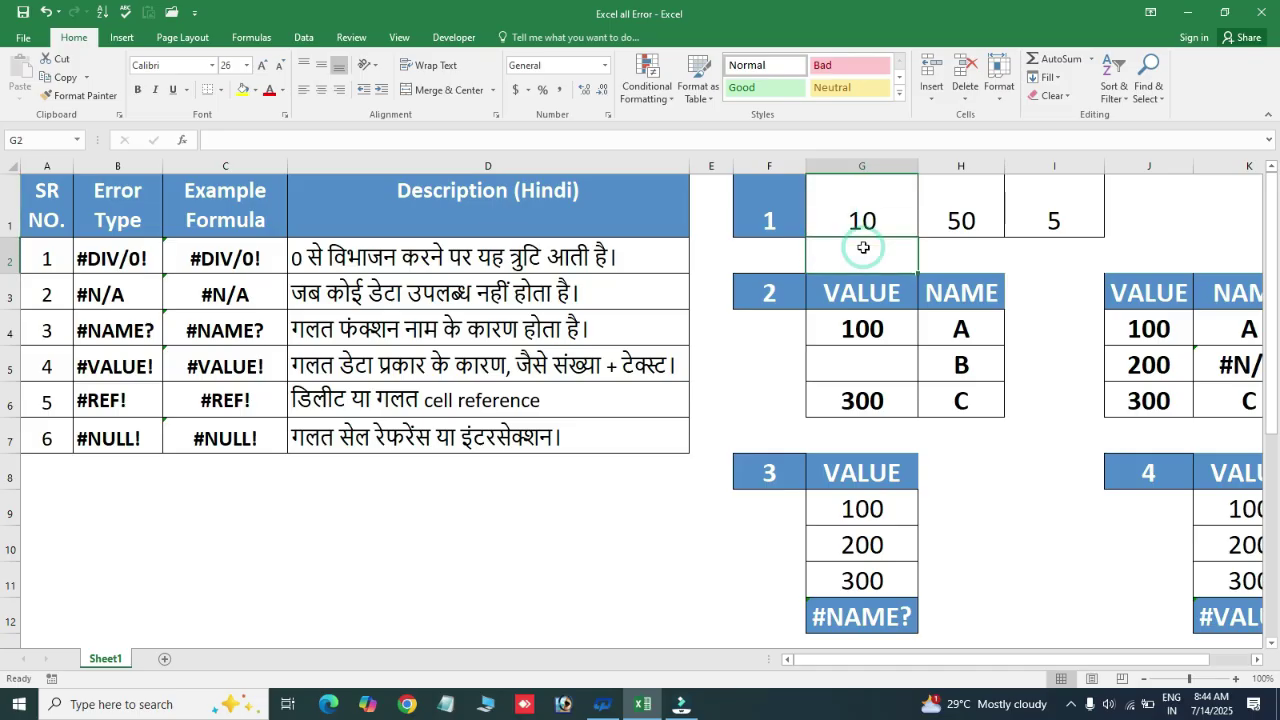
pyautogui.click(862, 215)
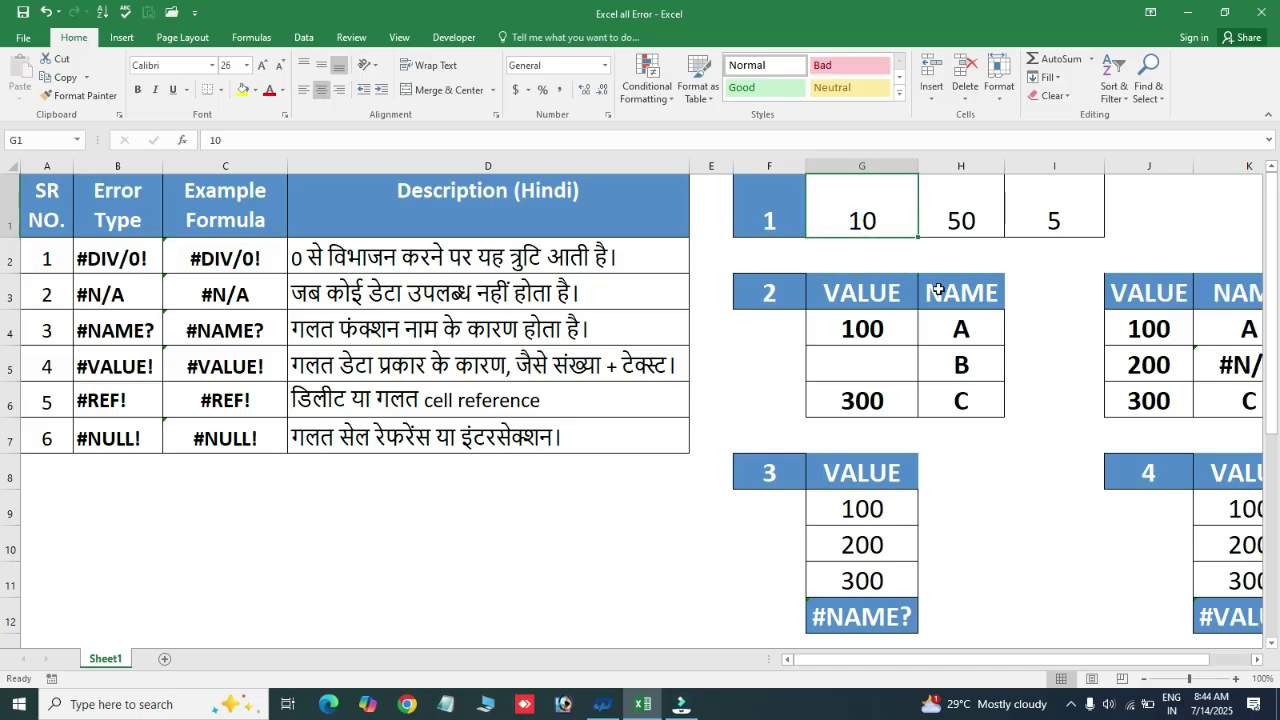
pyautogui.write('0')
pyautogui.press('Return')
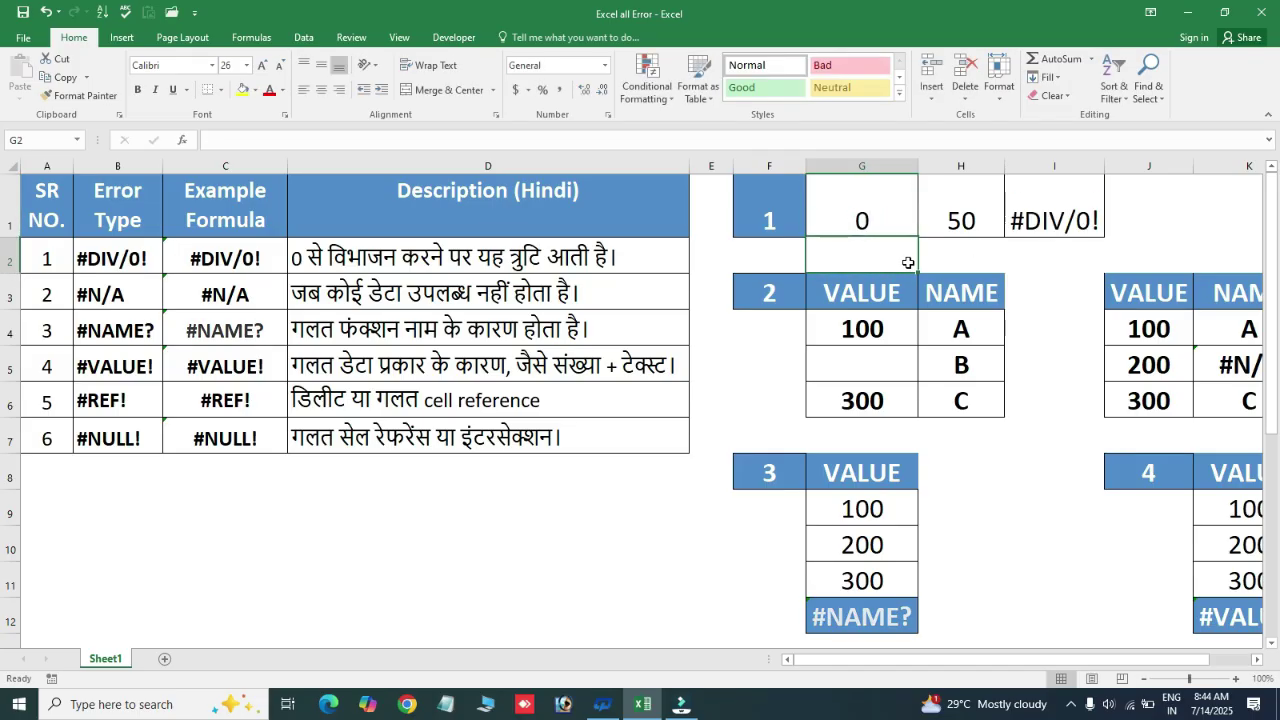
pyautogui.press('Up')
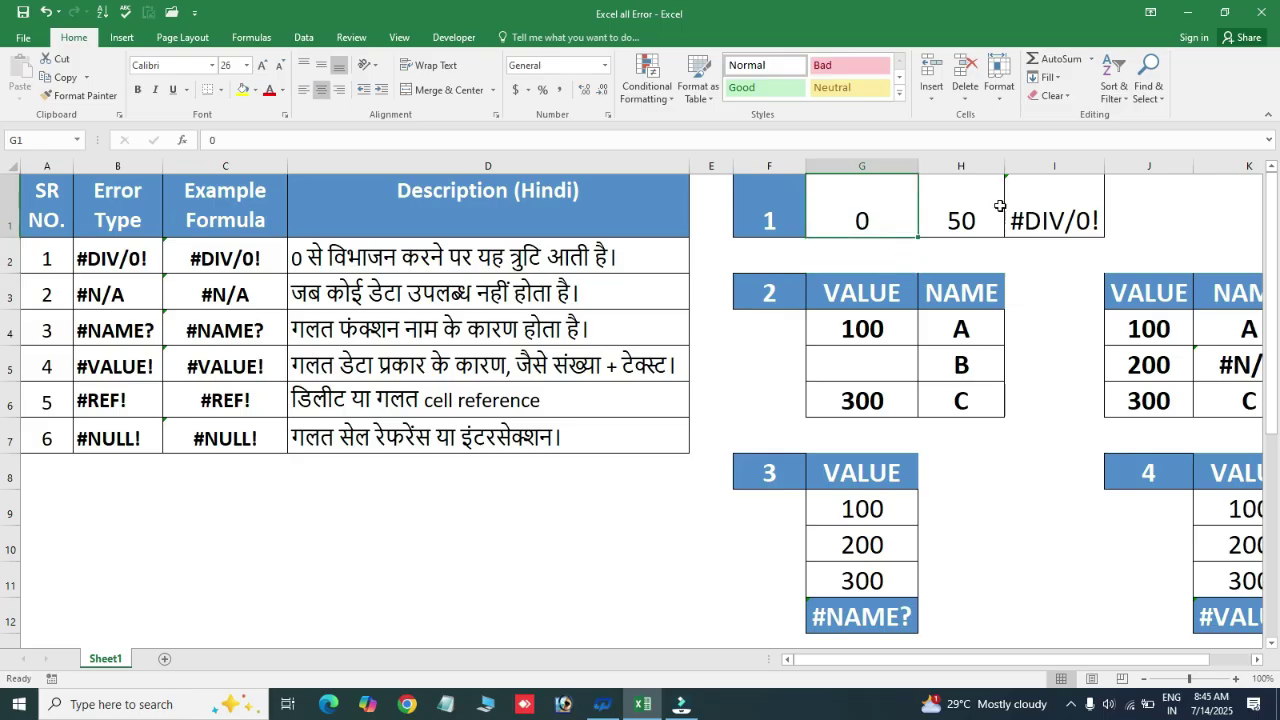
pyautogui.click(1068, 199)
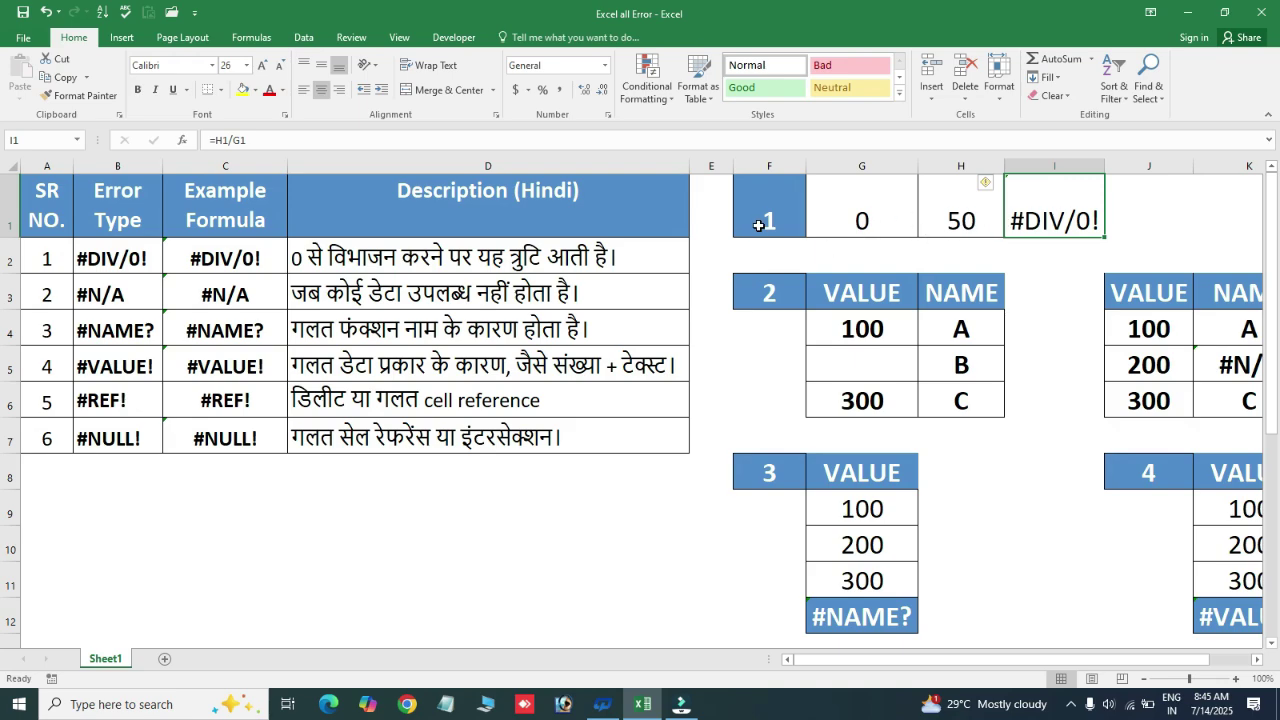
# - Examine the first example's cells F1:I1 and the #N/A row's formula and description in the error table
pyautogui.moveTo(757, 210); pyautogui.dragTo(862, 210)
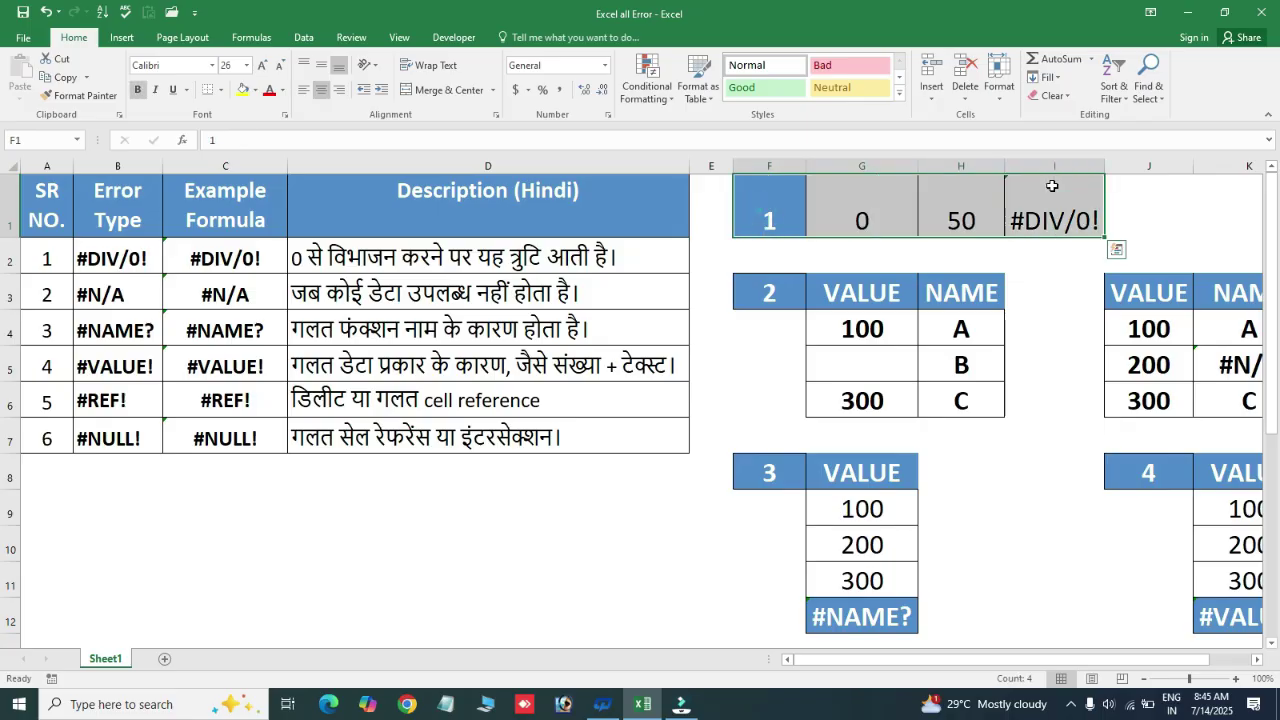
pyautogui.click(237, 298)
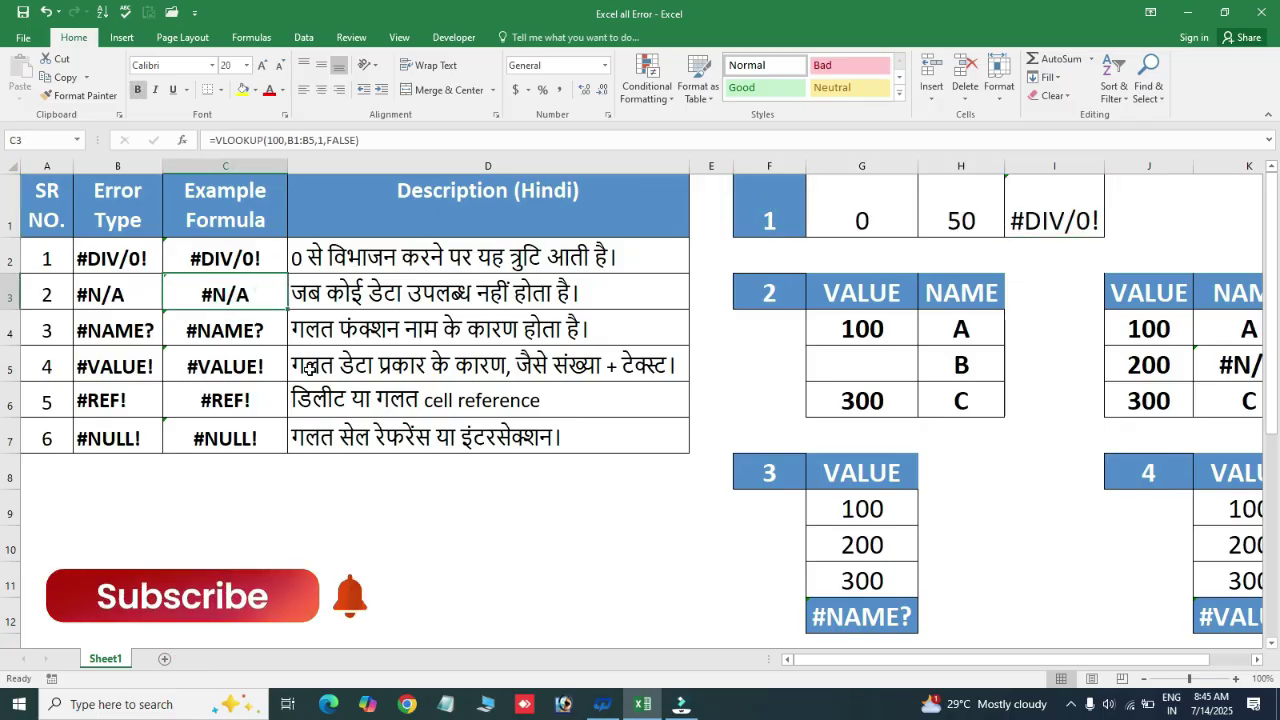
pyautogui.press('Right')
pyautogui.press('Down')
pyautogui.press('Down')
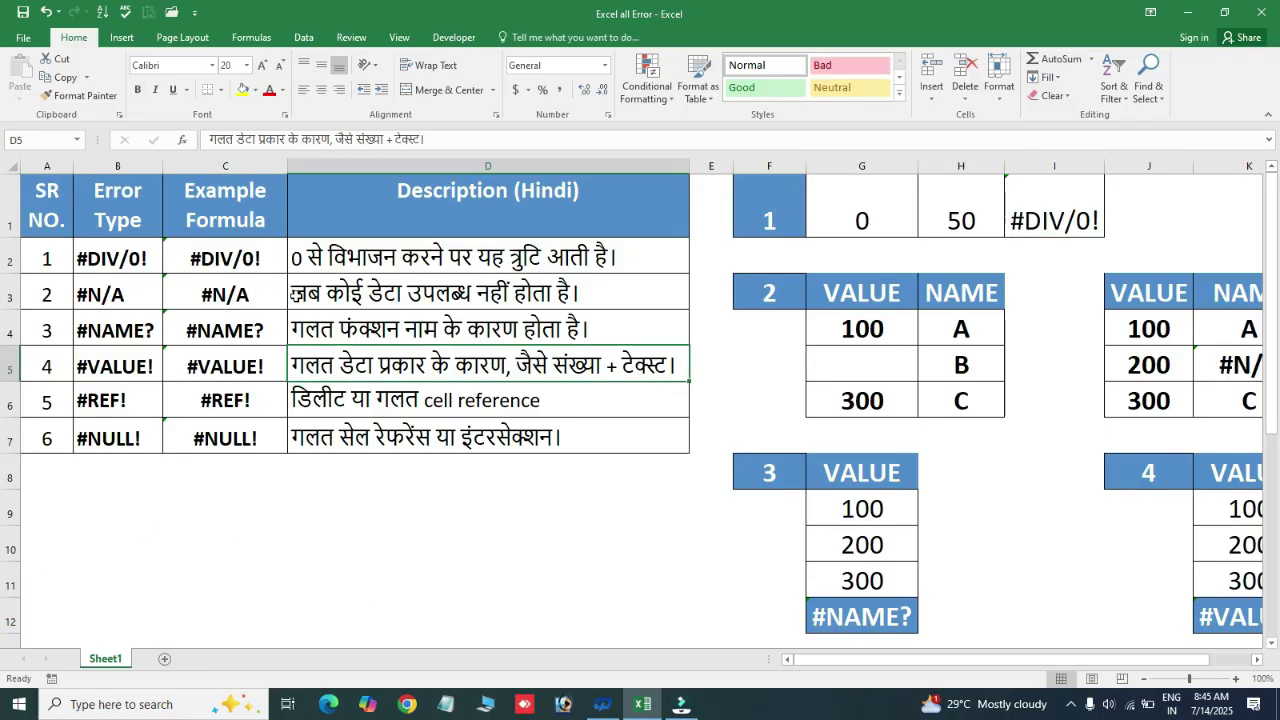
pyautogui.click(213, 300)
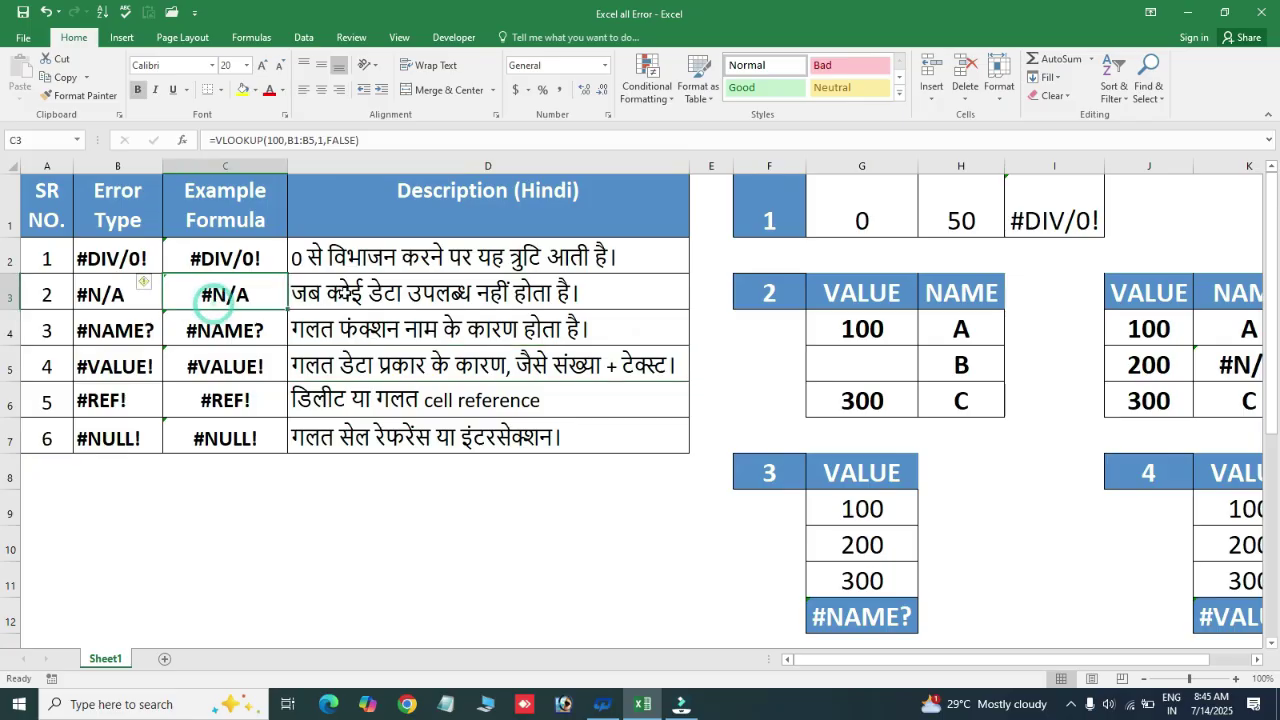
pyautogui.click(345, 293)
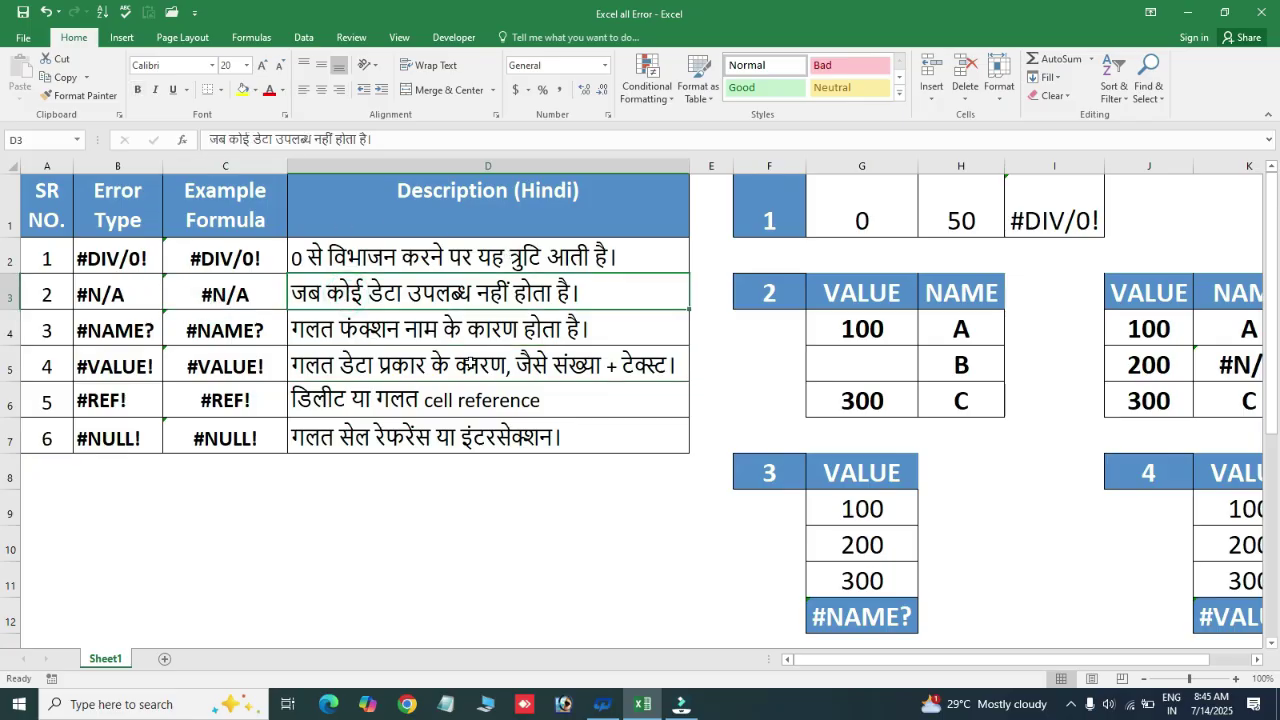
pyautogui.click(357, 362)
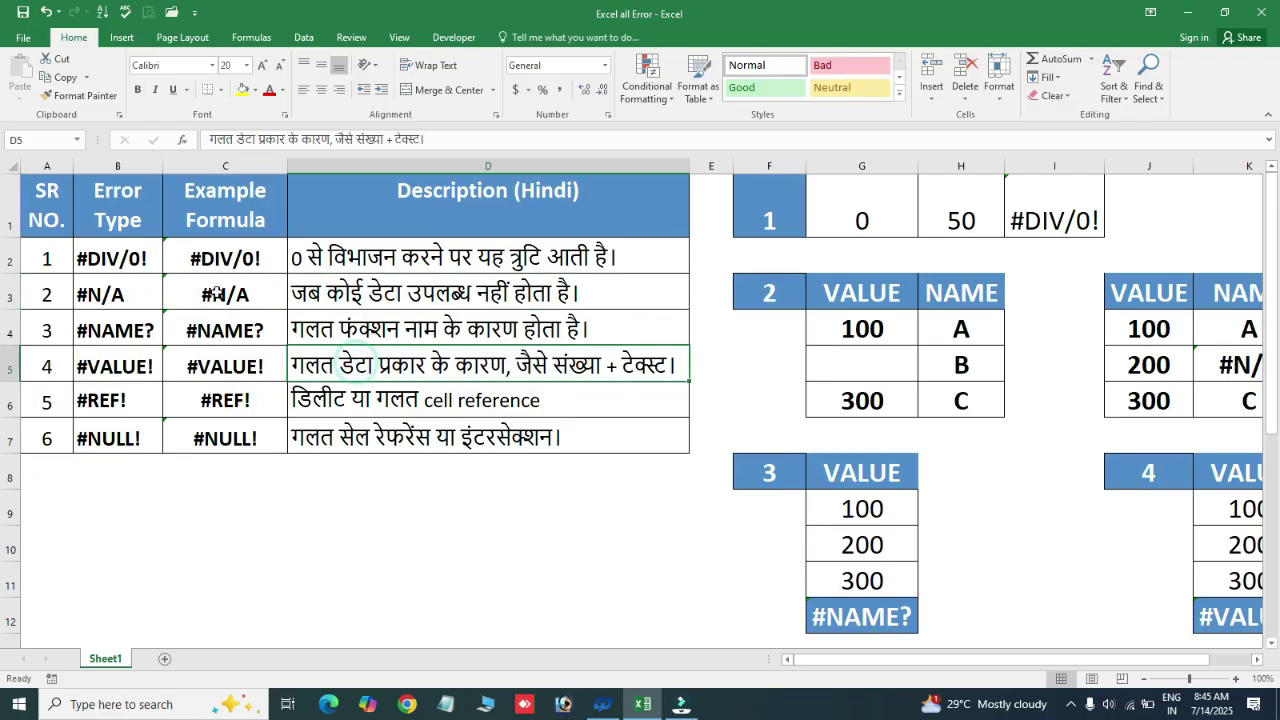
pyautogui.moveTo(215, 293); pyautogui.dragTo(500, 295)
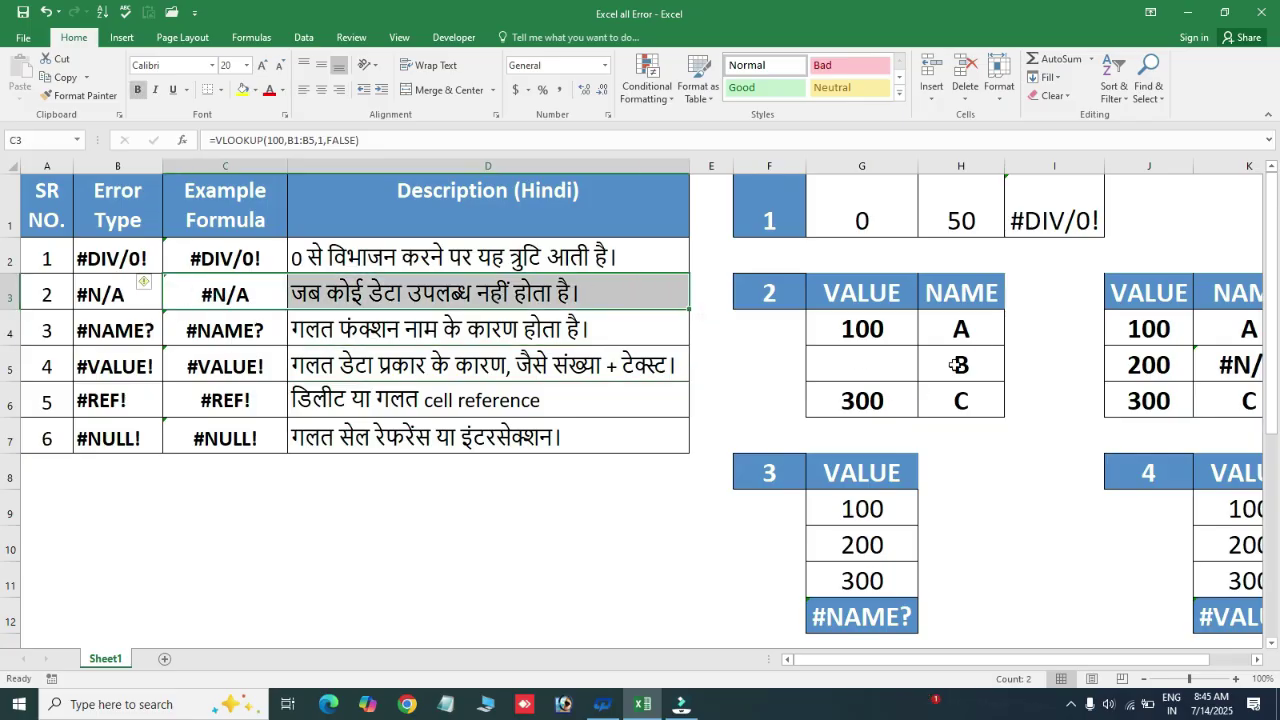
# - Examine the second example's source table G4:H6, comparing each value with its name, including the blank value cell beside B
pyautogui.click(1041, 348)
pyautogui.press('Right')
pyautogui.press('Right')
pyautogui.press('Right')
pyautogui.press('Right')
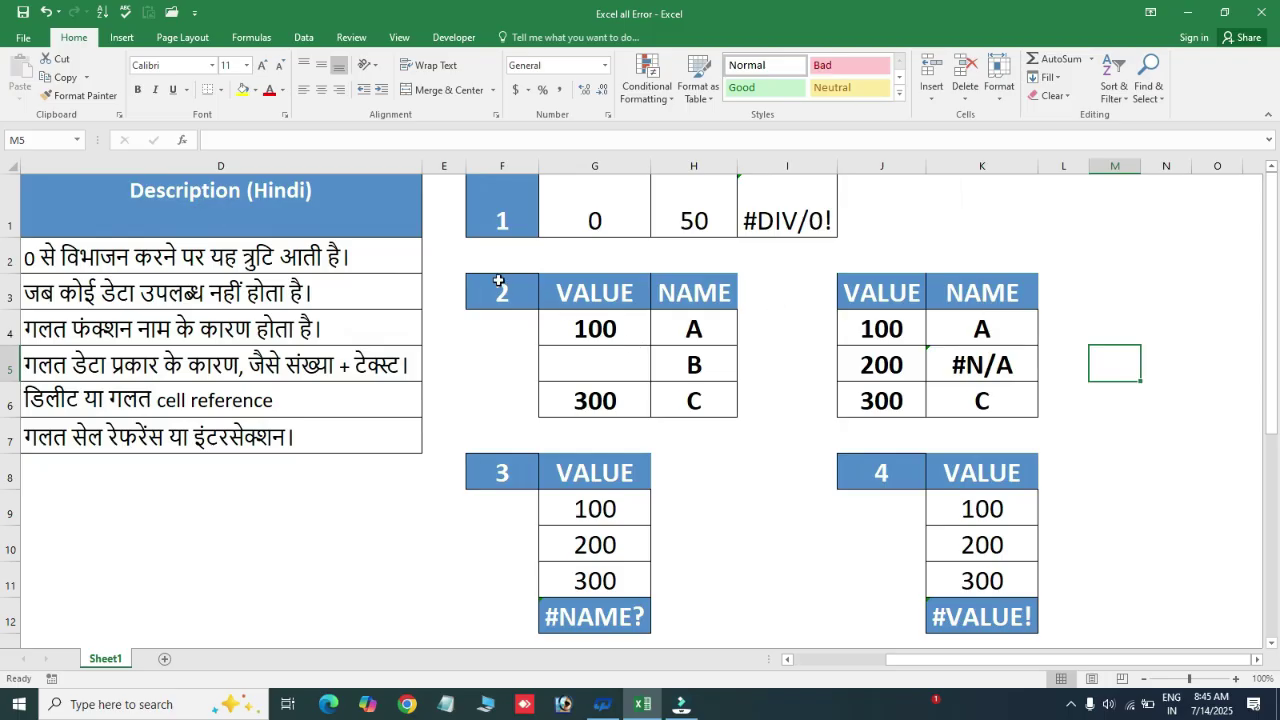
pyautogui.moveTo(499, 283); pyautogui.dragTo(673, 411)
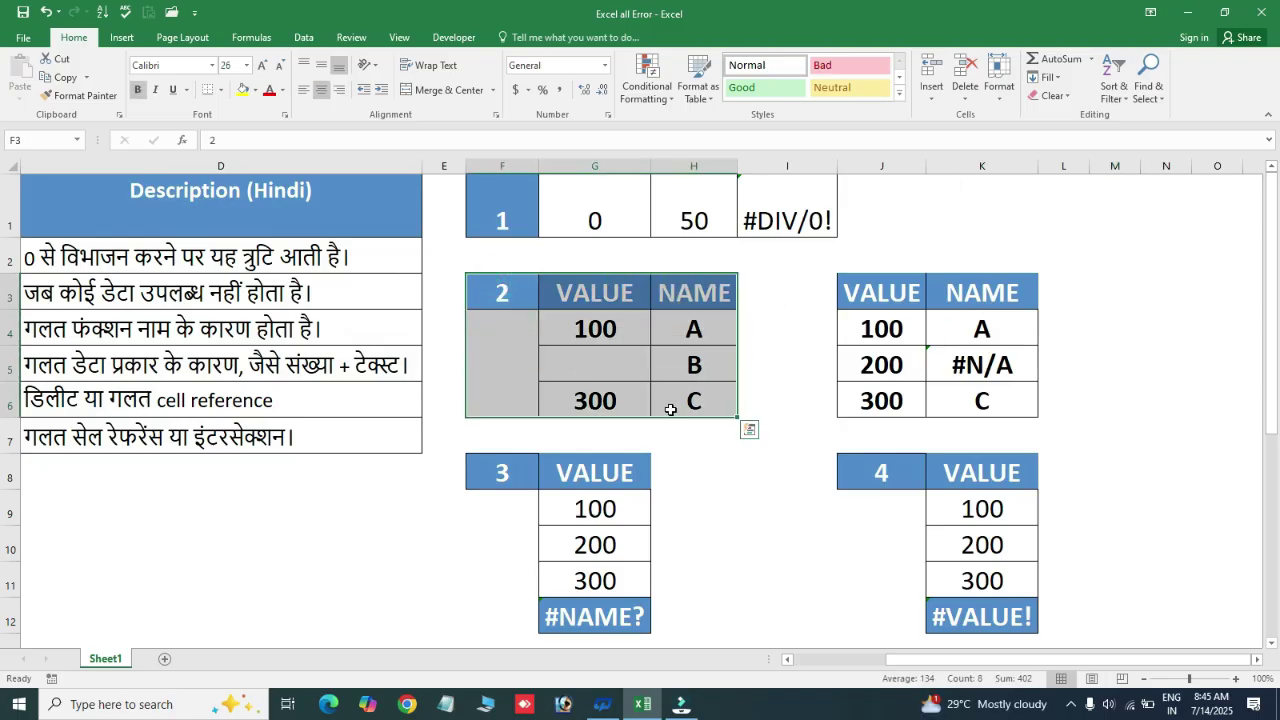
pyautogui.click(565, 327)
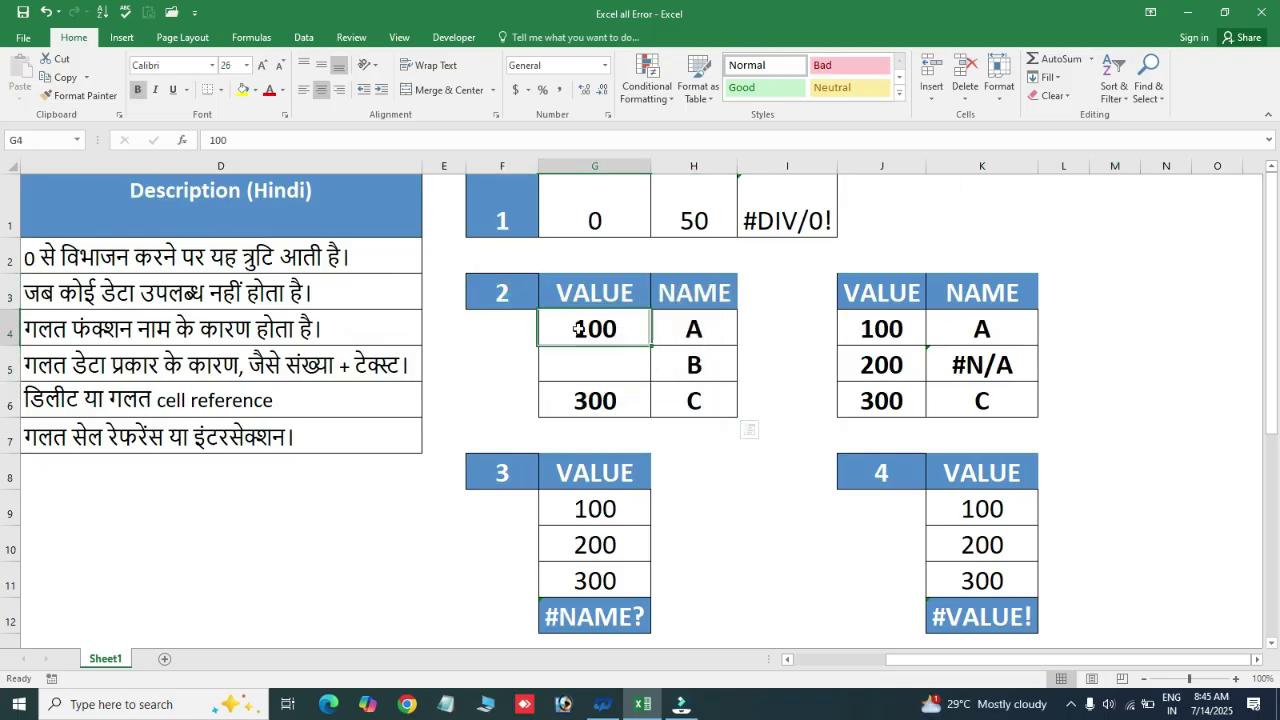
pyautogui.click(689, 328)
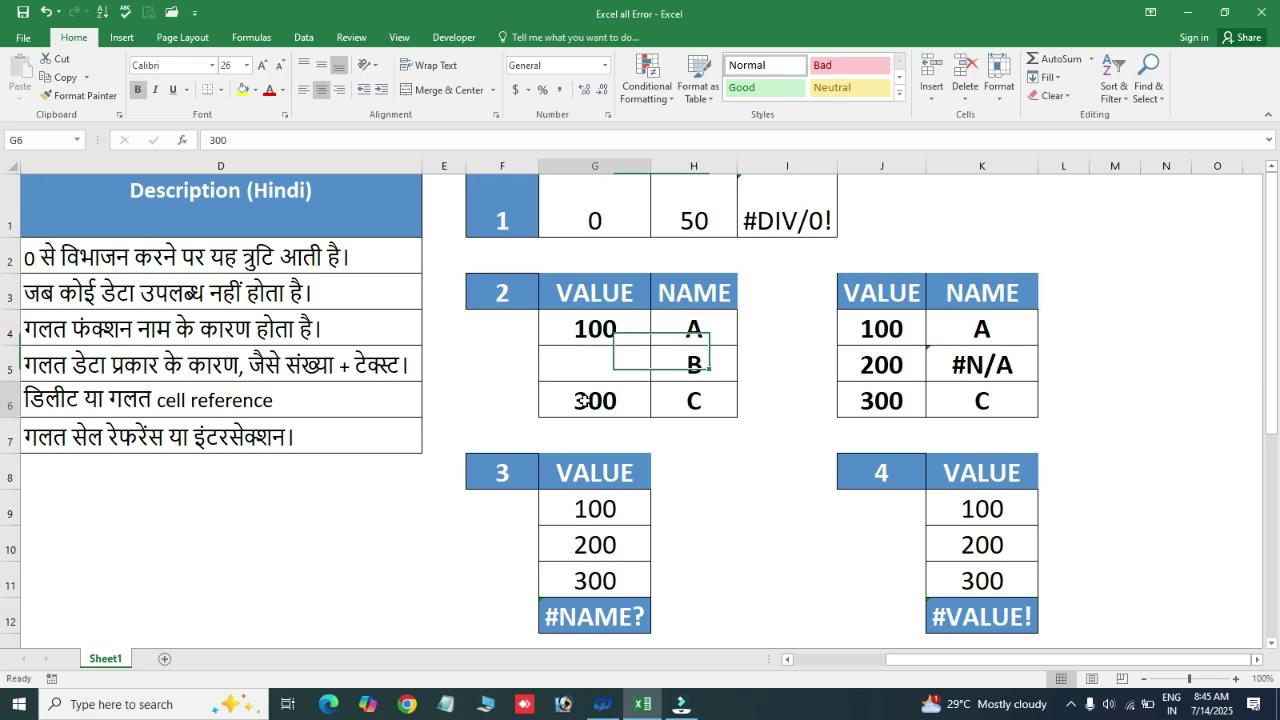
pyautogui.click(584, 400)
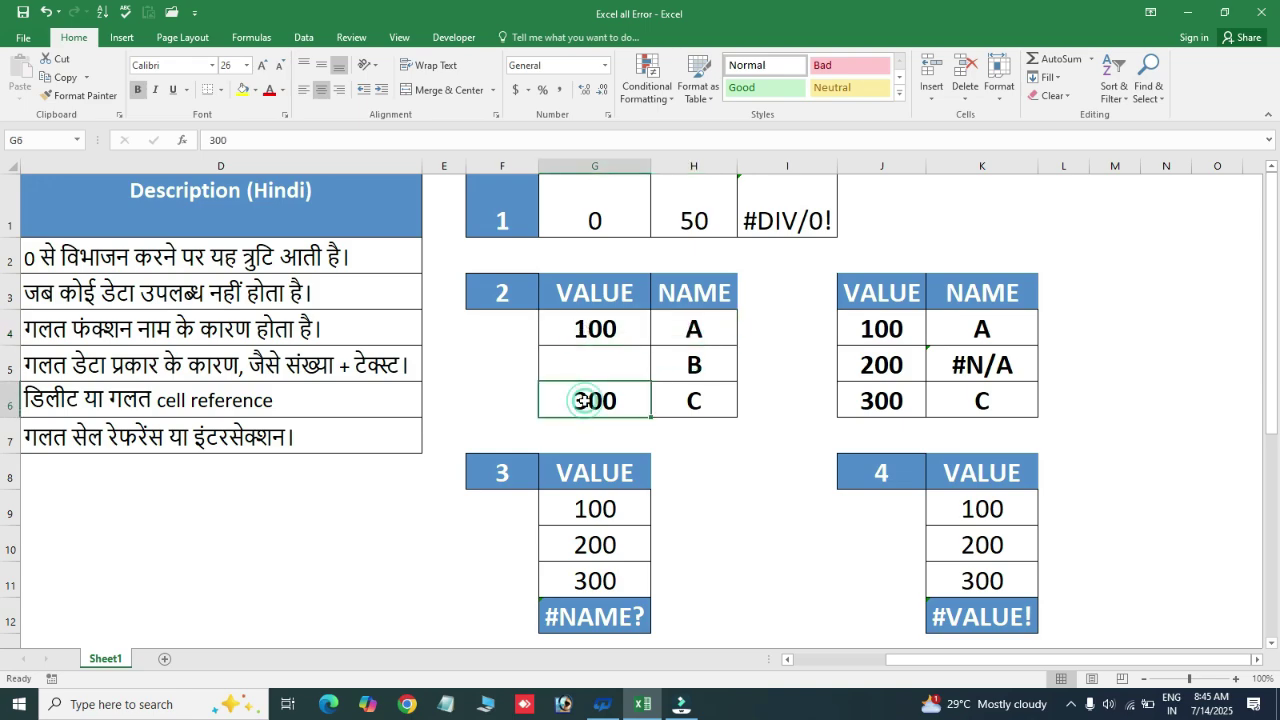
pyautogui.click(677, 402)
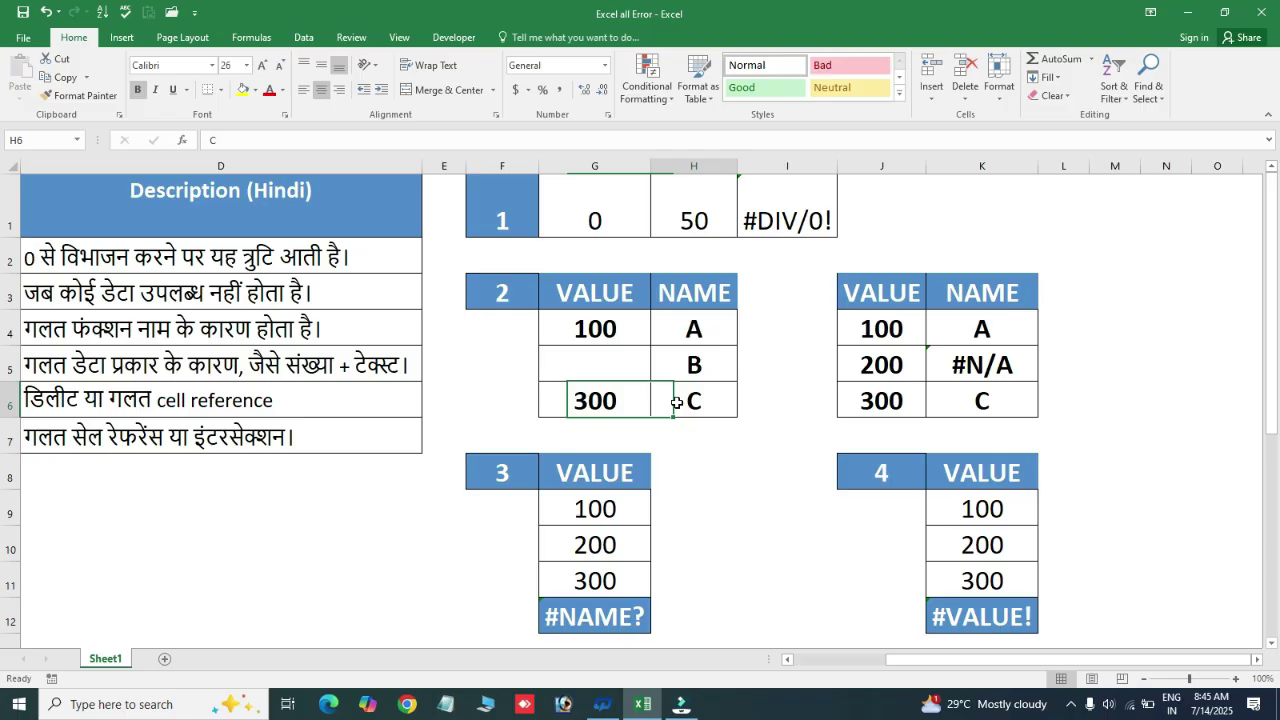
pyautogui.click(590, 365)
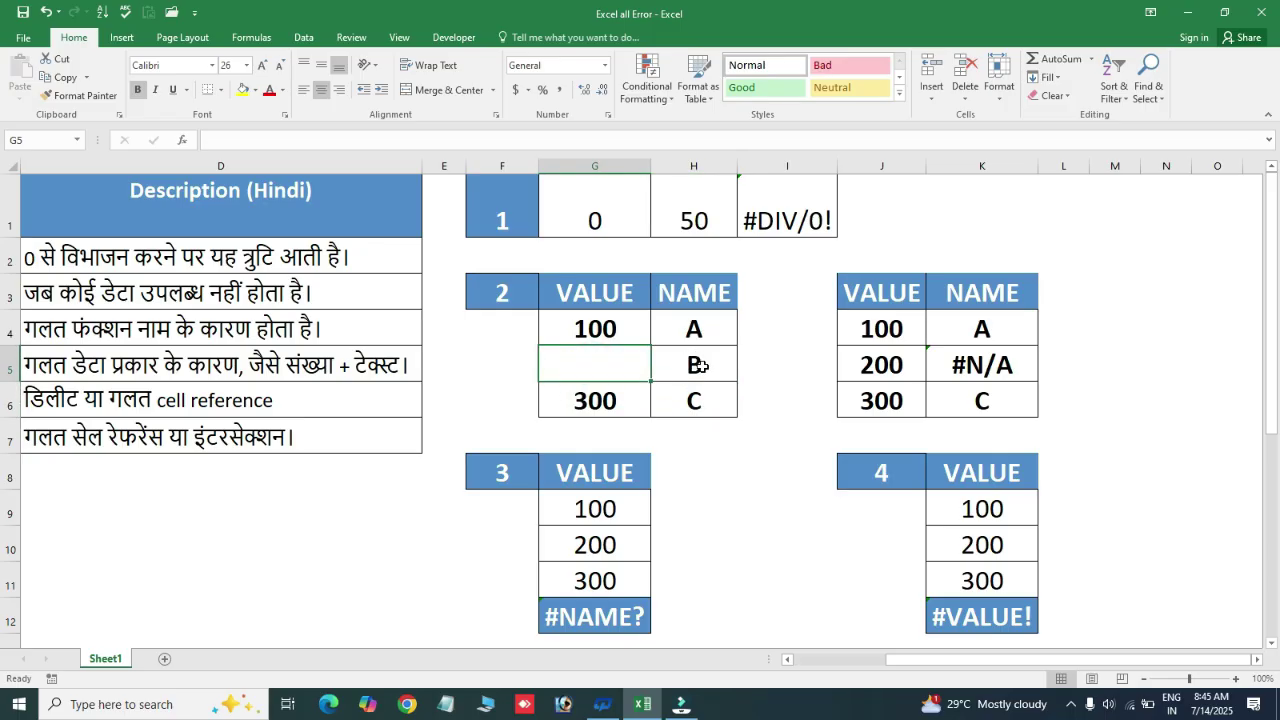
pyautogui.click(698, 366)
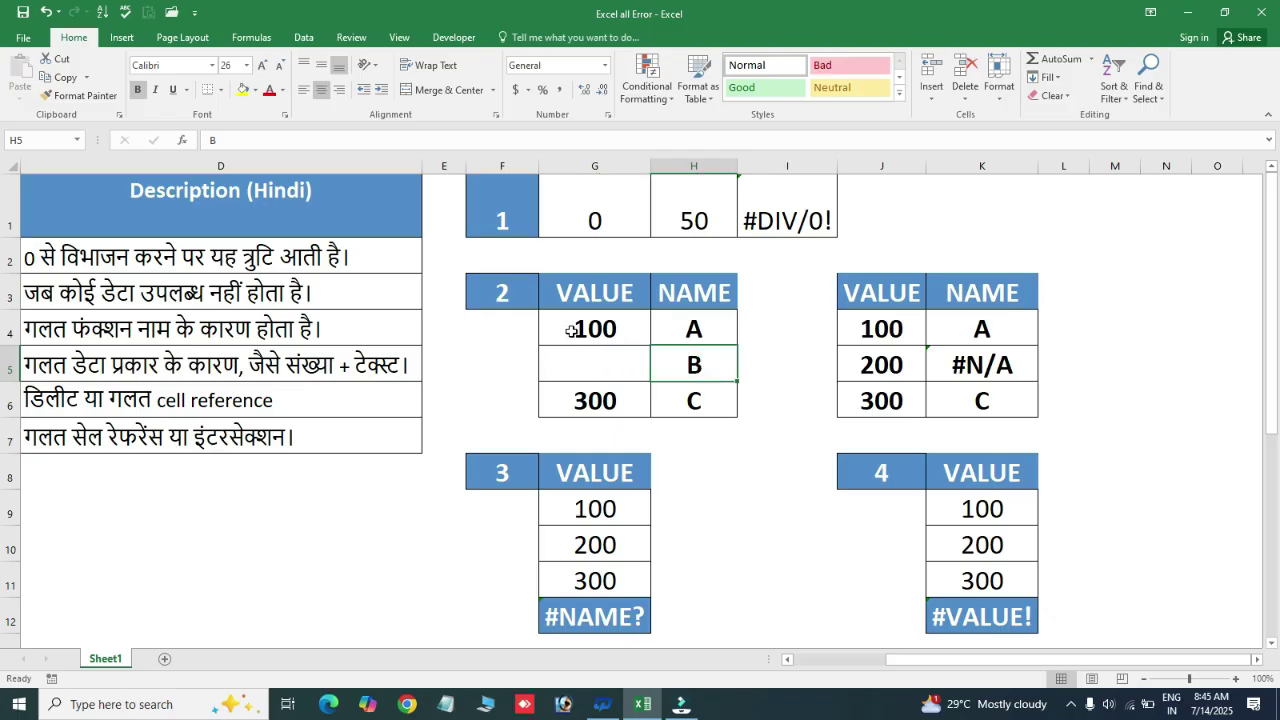
pyautogui.moveTo(572, 331)
pyautogui.mouseDown()
pyautogui.moveTo(580, 398)
pyautogui.moveTo(667, 401)
pyautogui.mouseUp()
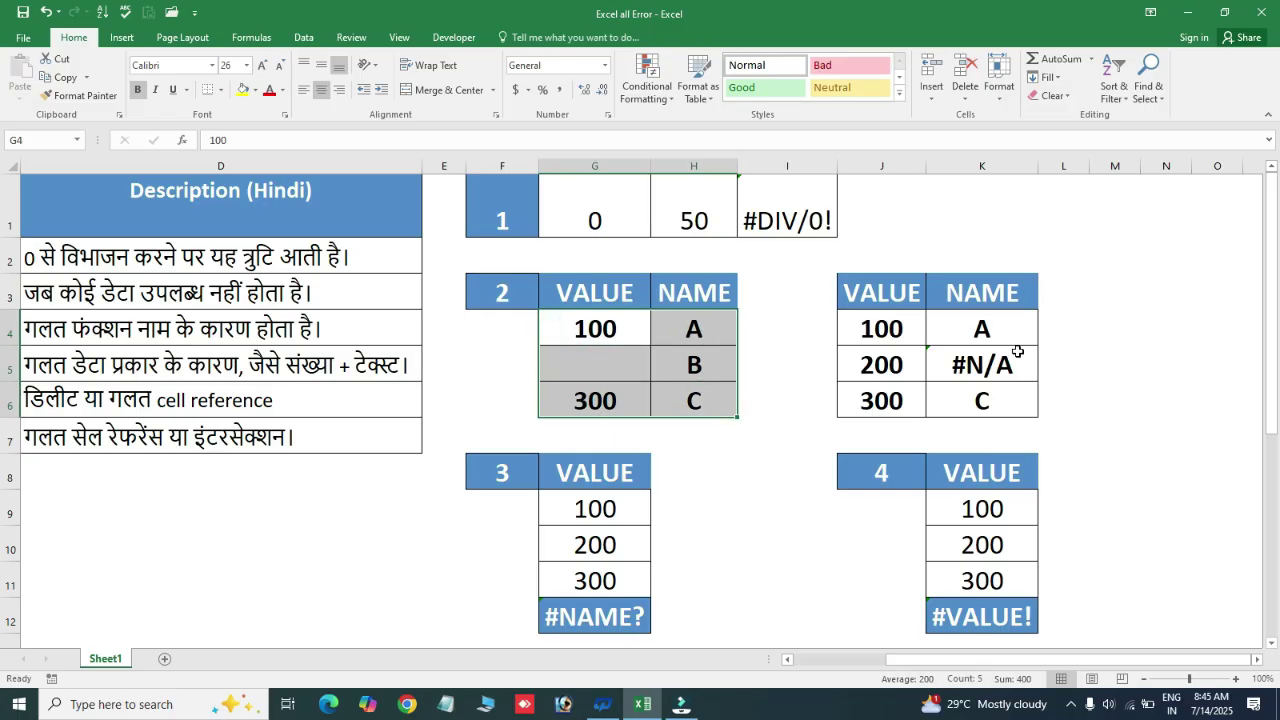
# - Clear the lookup formulas from K4:K6 in the second example's result table
pyautogui.click(970, 338)
pyautogui.hotkey('shift', 'Down')
pyautogui.hotkey('shift', 'Down')
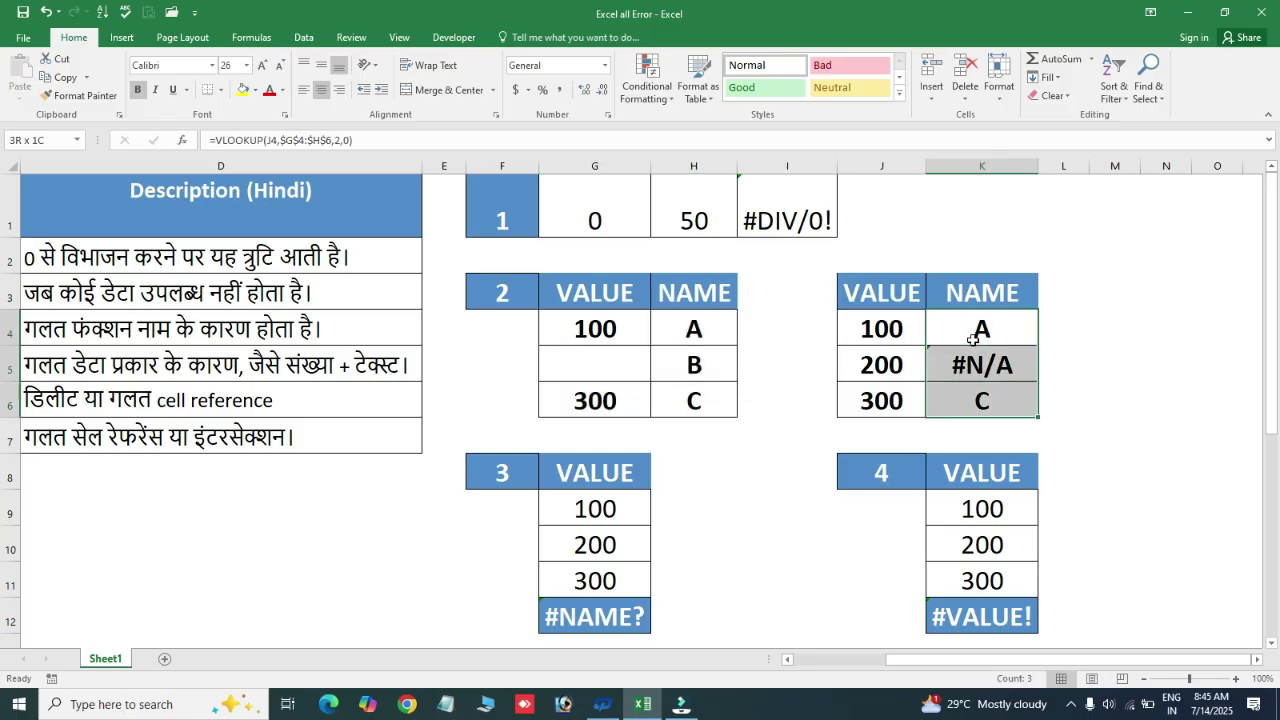
pyautogui.press('Menu')
pyautogui.press('n')
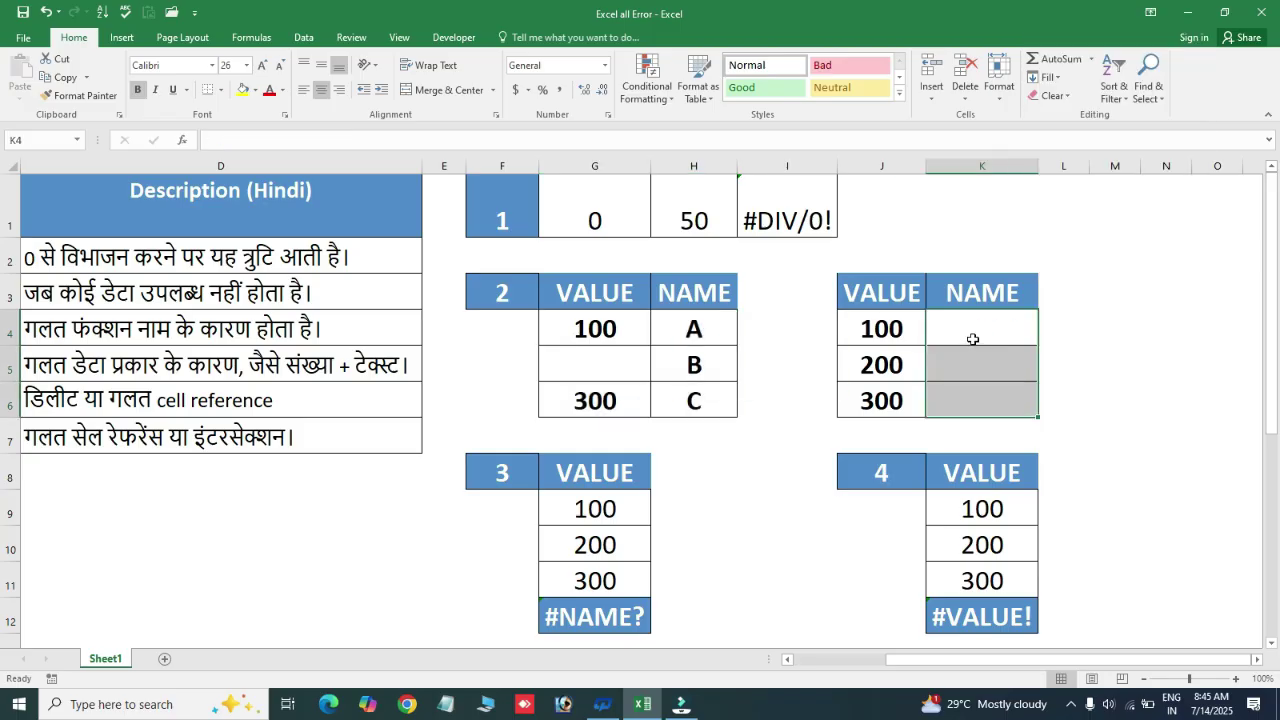
# - Enter =VLOOKUP(J4,G4:H6,2,0) in cell K4 to look up the name for the first value
pyautogui.click(967, 328)
pyautogui.moveTo(891, 298); pyautogui.dragTo(891, 403)
pyautogui.click(980, 320)
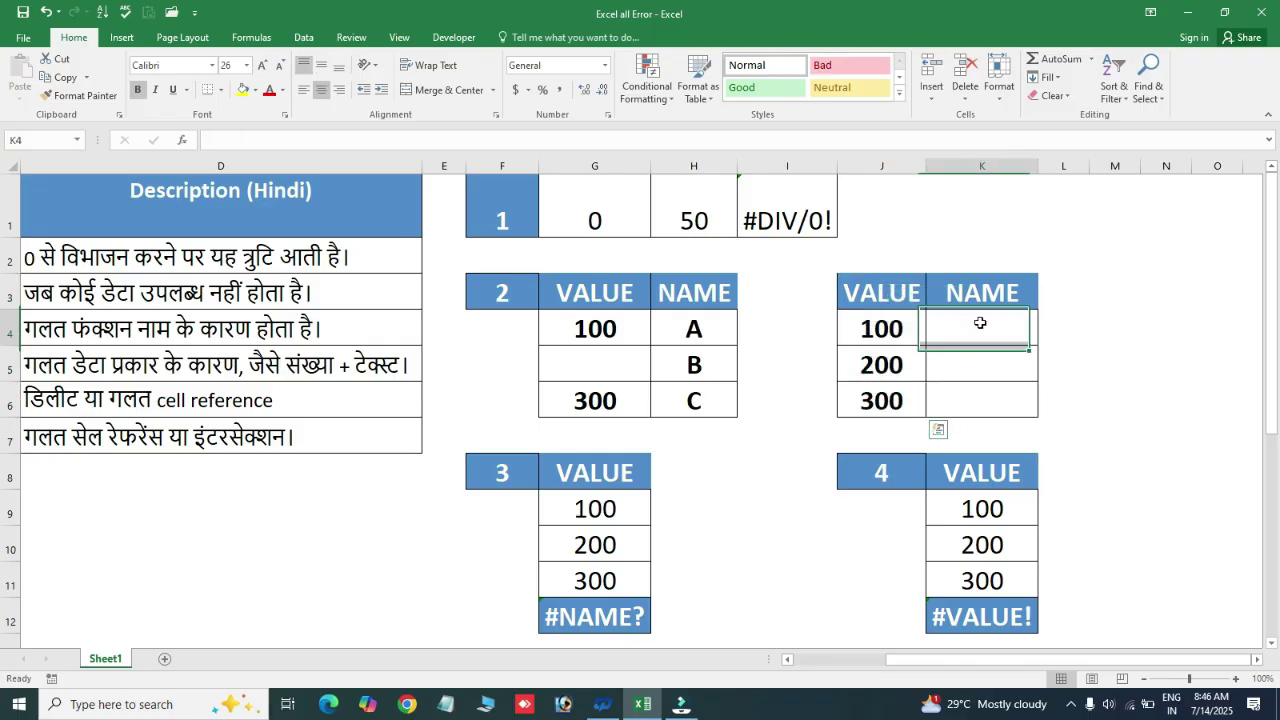
pyautogui.write('=vl')
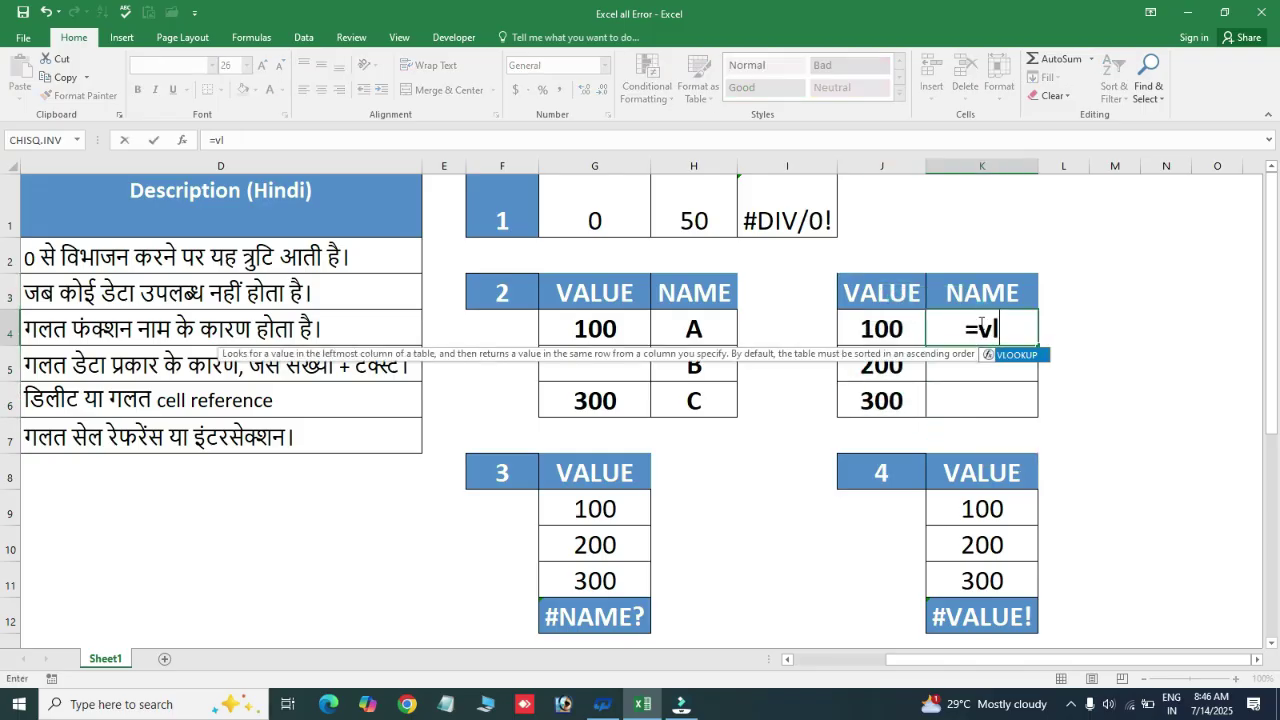
pyautogui.press('Tab')
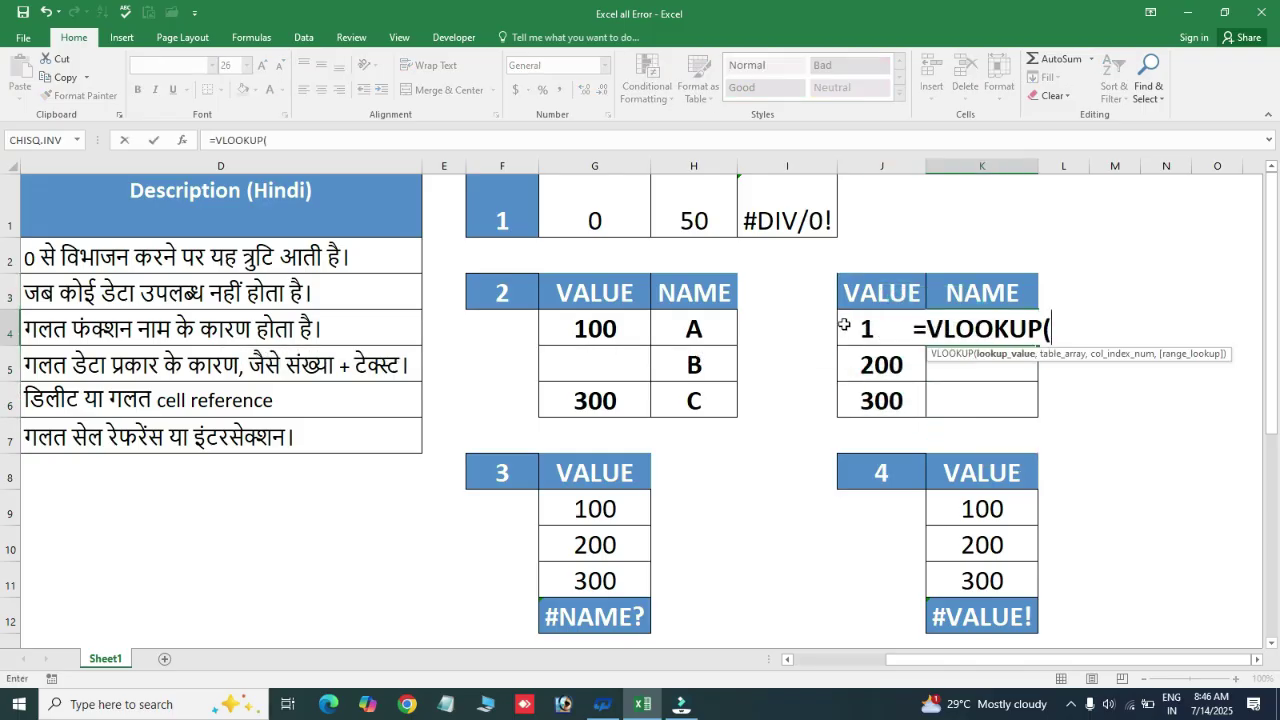
pyautogui.click(844, 324)
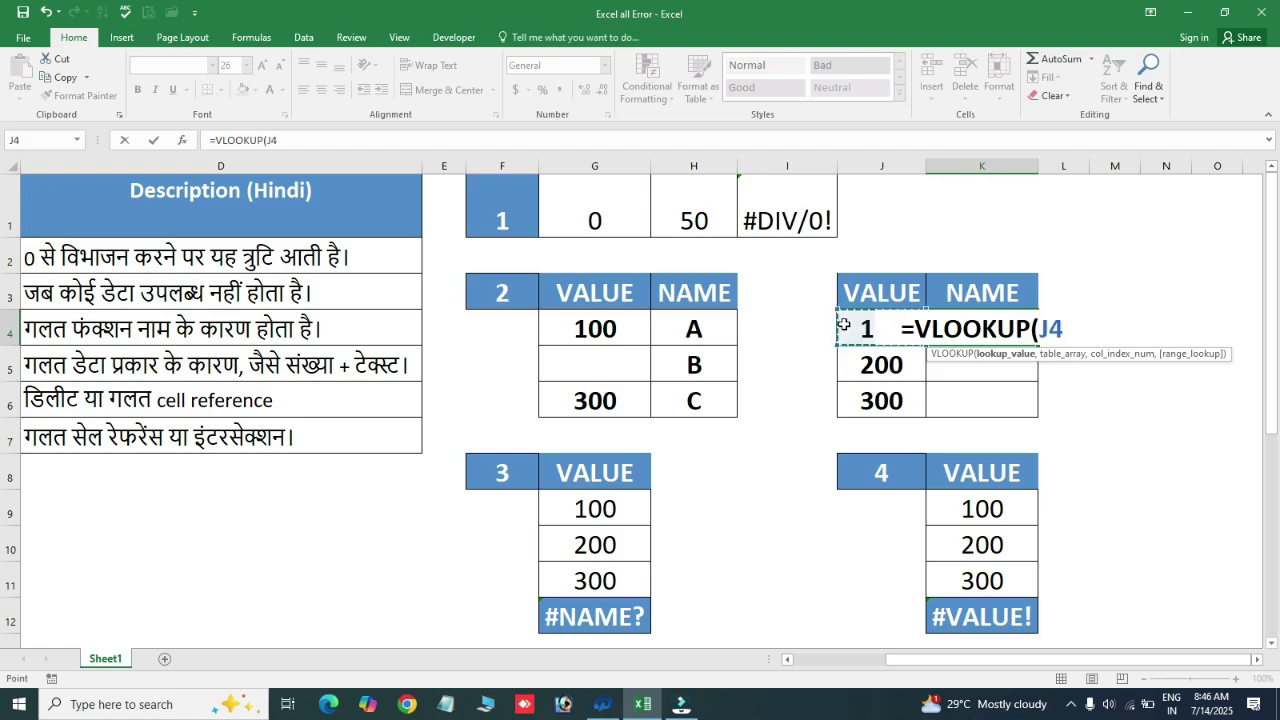
pyautogui.write(',')
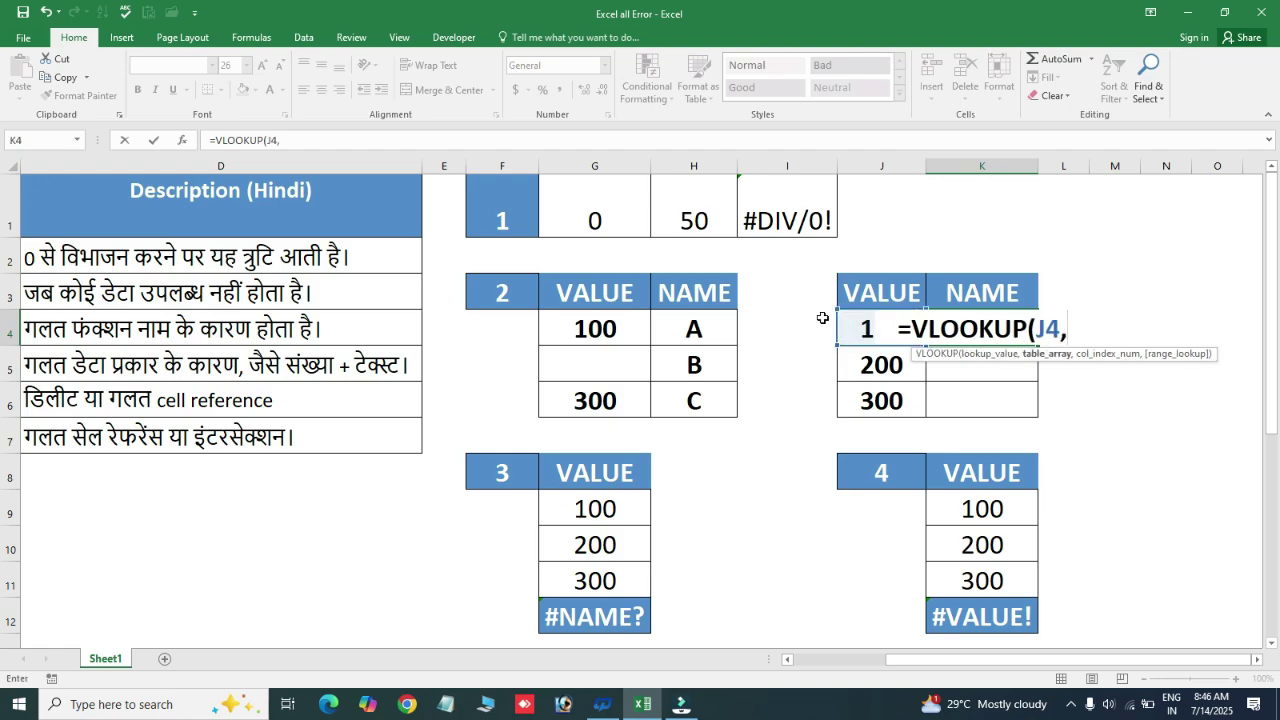
pyautogui.click(579, 321)
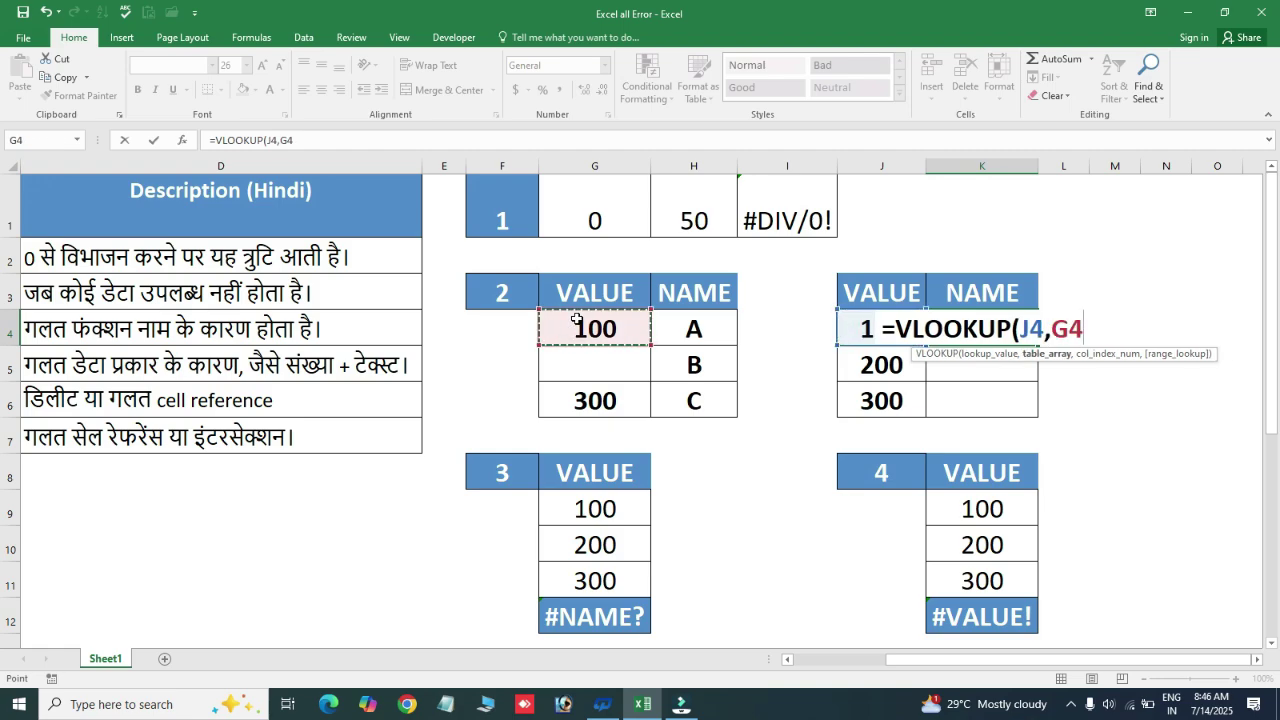
pyautogui.hotkey('shift', 'Right')
pyautogui.hotkey('shift', 'Down')
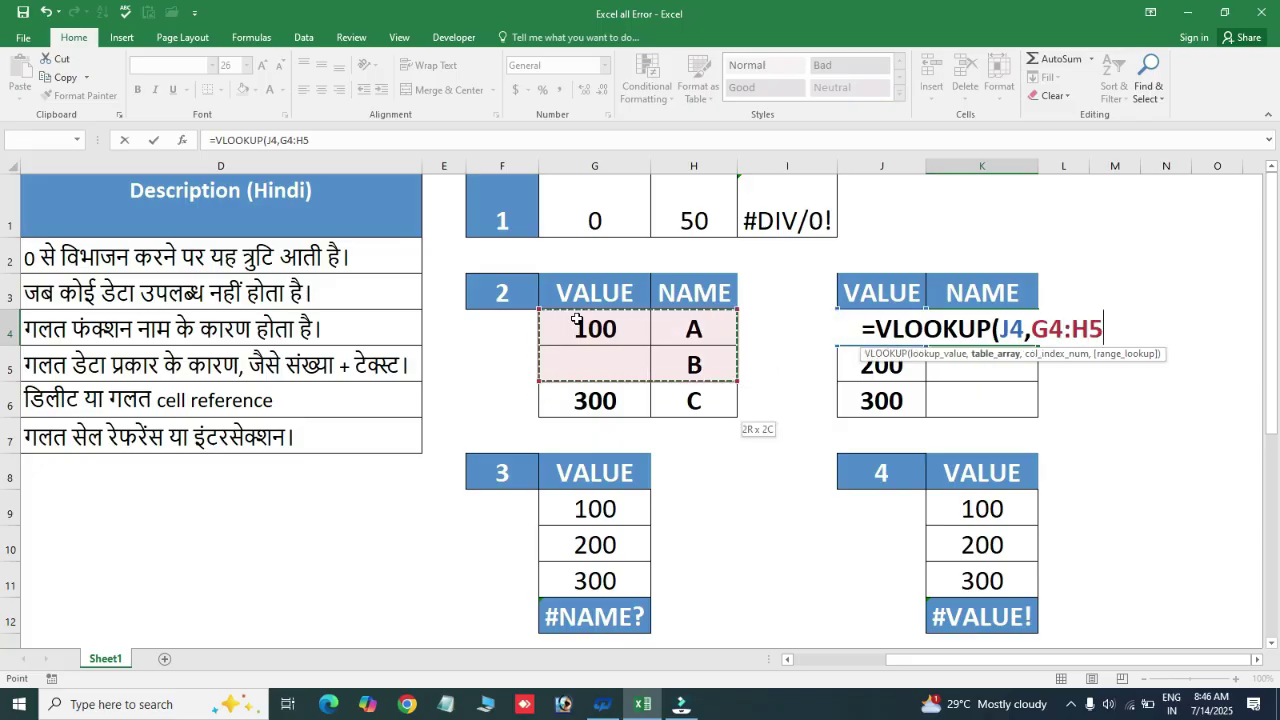
pyautogui.hotkey('shift', 'Down')
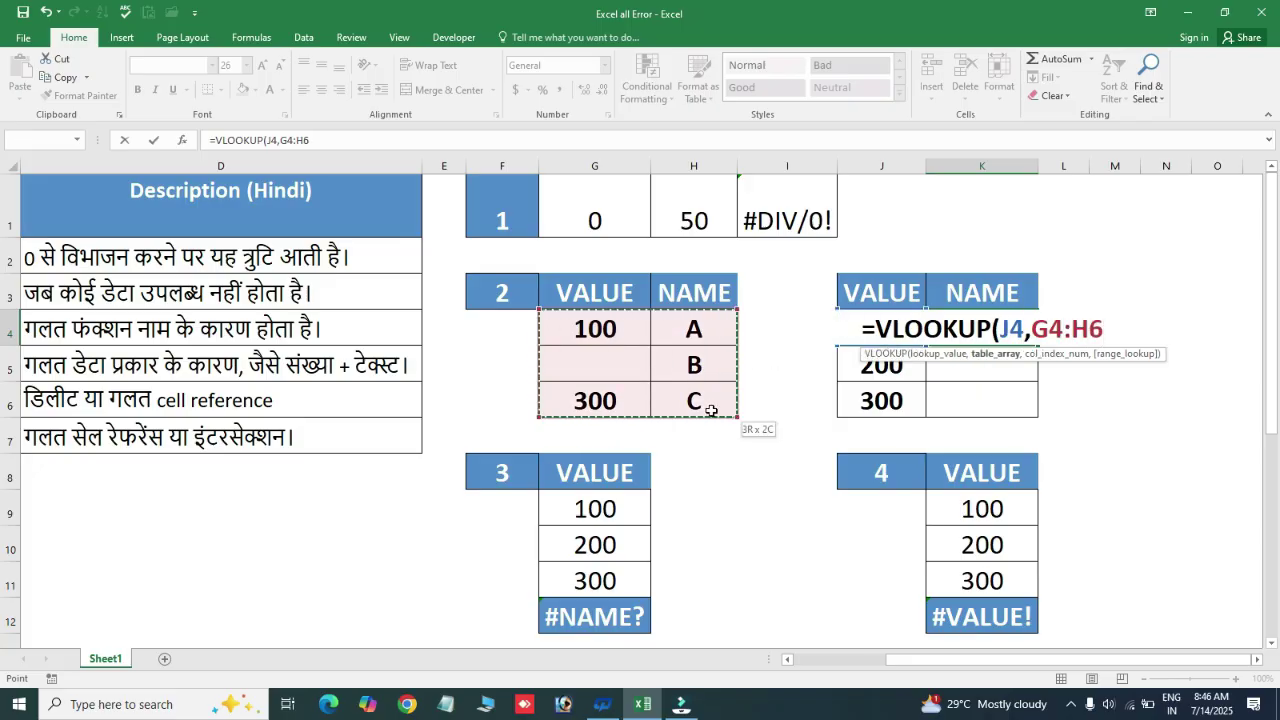
pyautogui.write(',')
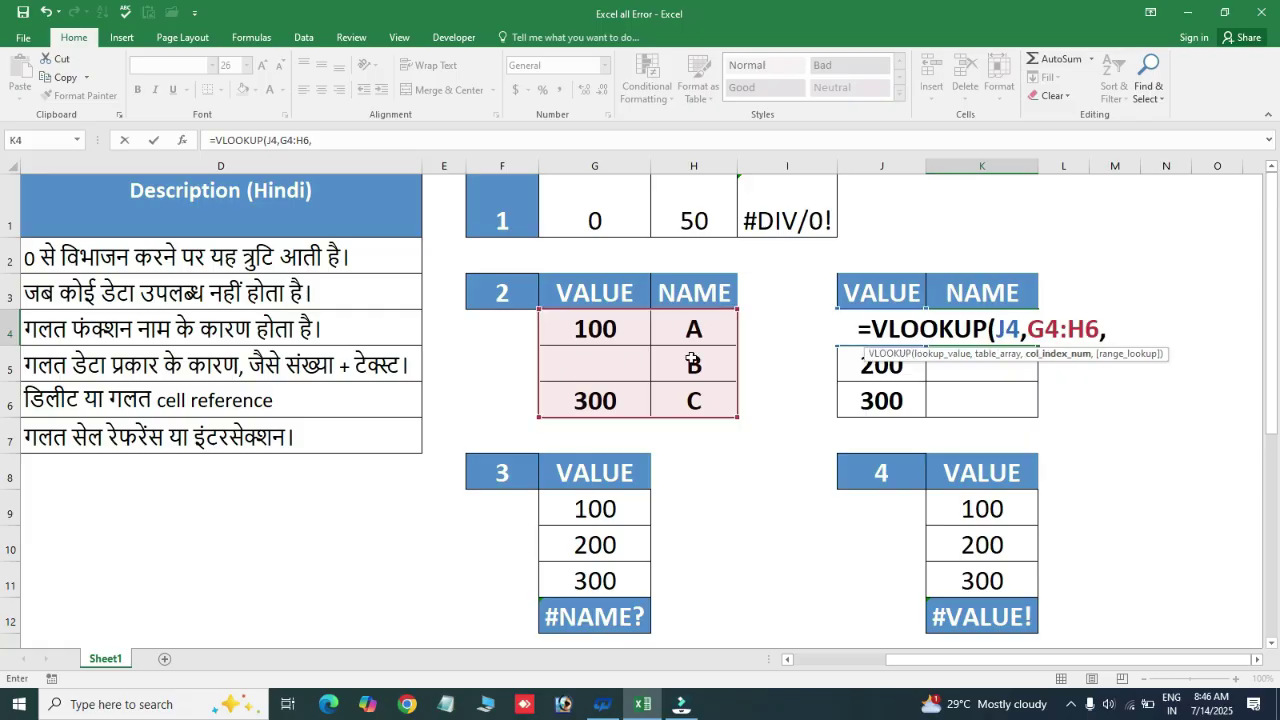
pyautogui.write('2,0')
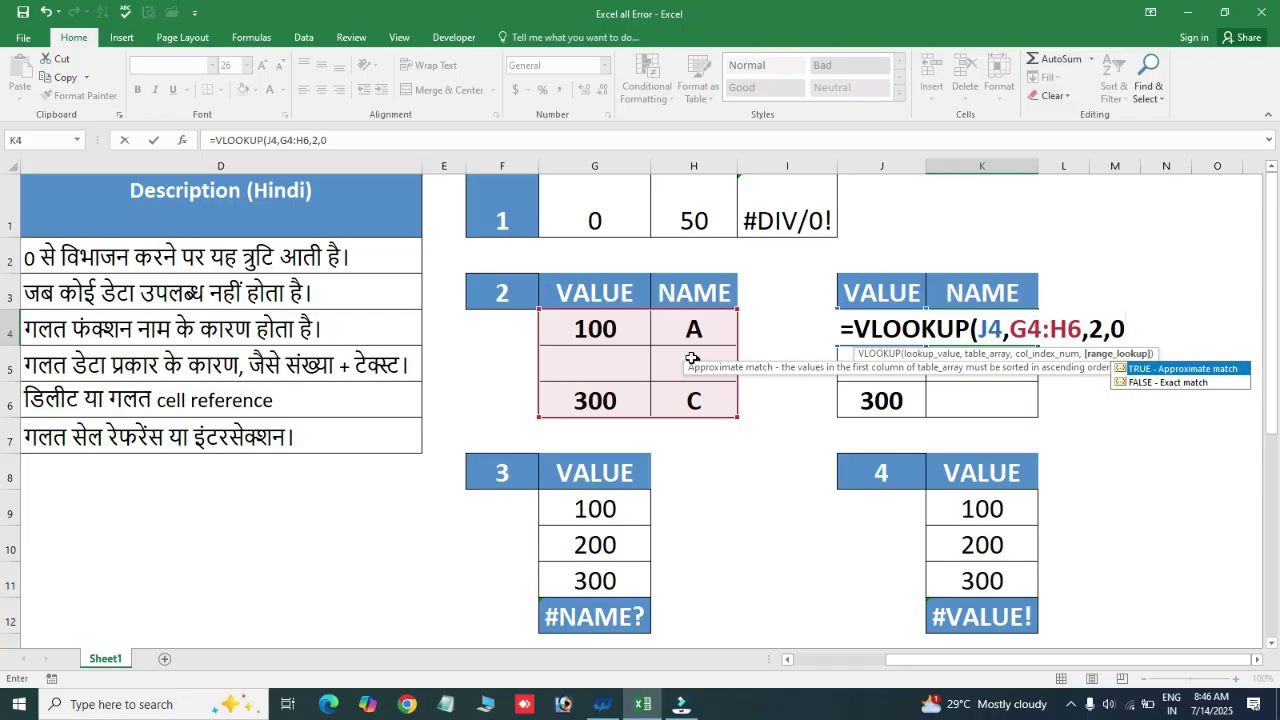
pyautogui.write(')')
pyautogui.press('Return')
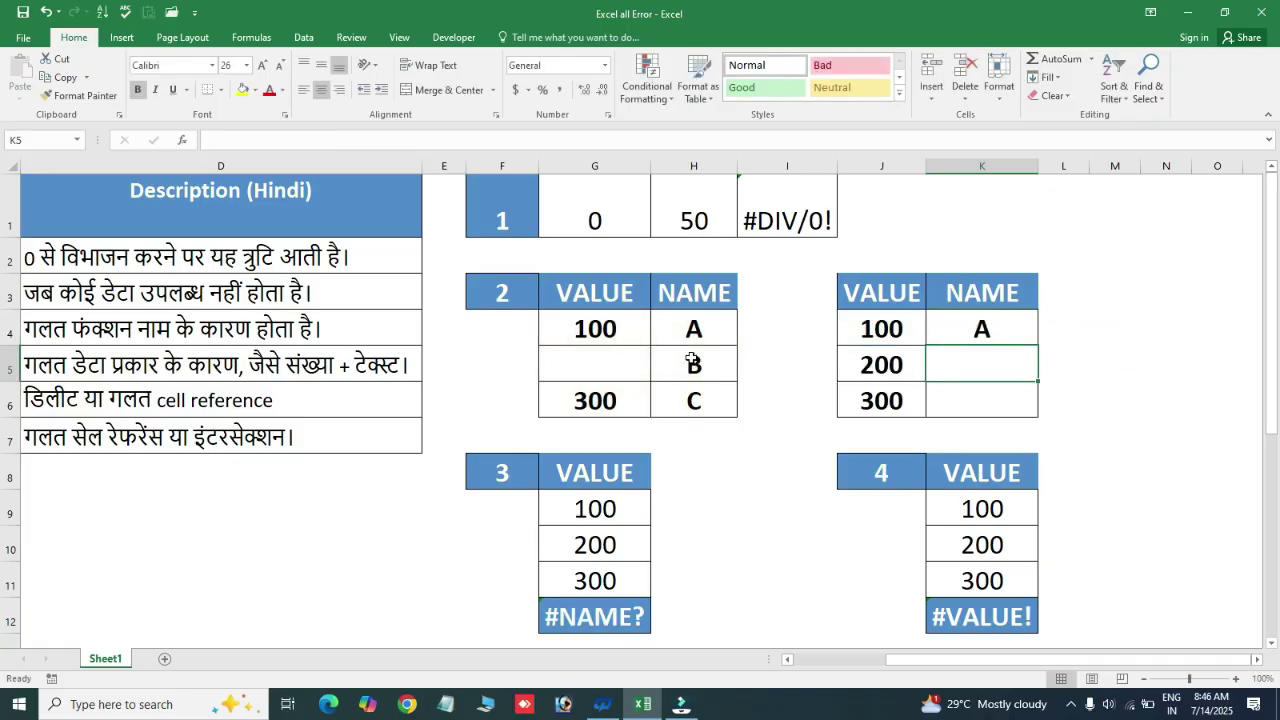
# - Fill the VLOOKUP formula from K4 down through K6
pyautogui.press('Left')
pyautogui.press('Down')
pyautogui.press('Right')
pyautogui.hotkey('shift', 'Up')
pyautogui.hotkey('shift', 'Up')
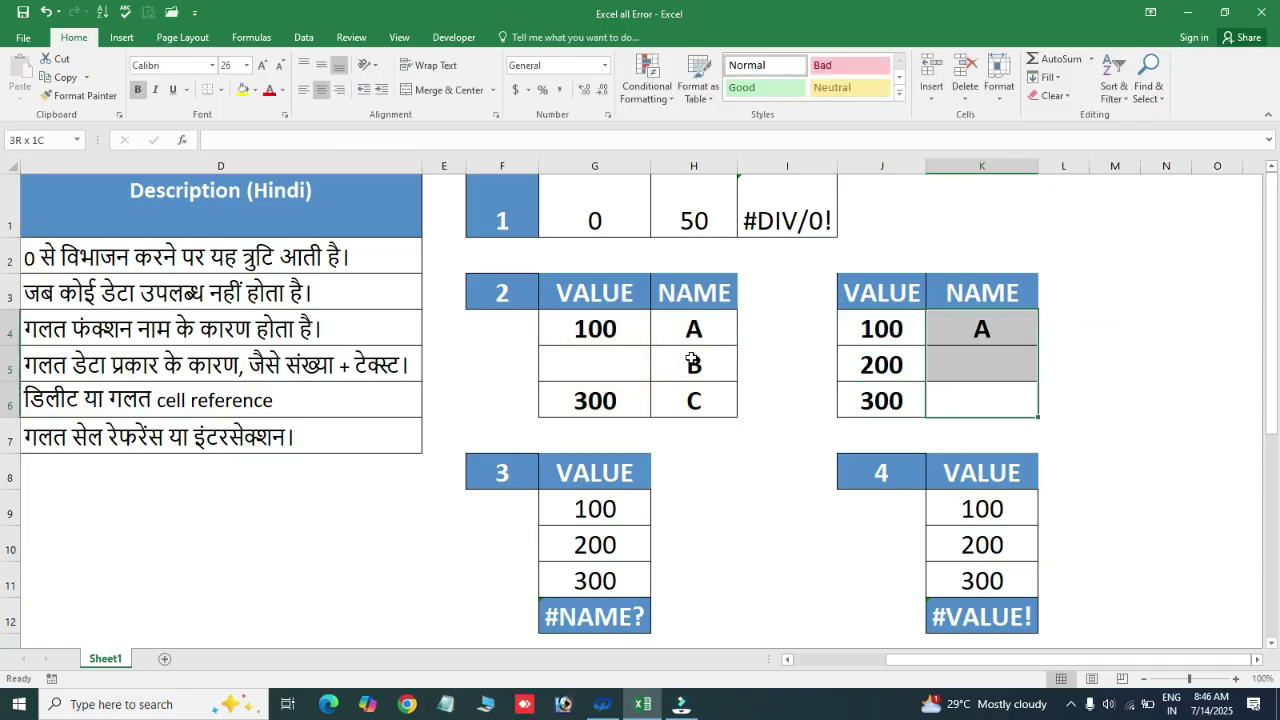
pyautogui.hotkey('ctrl', 'd')
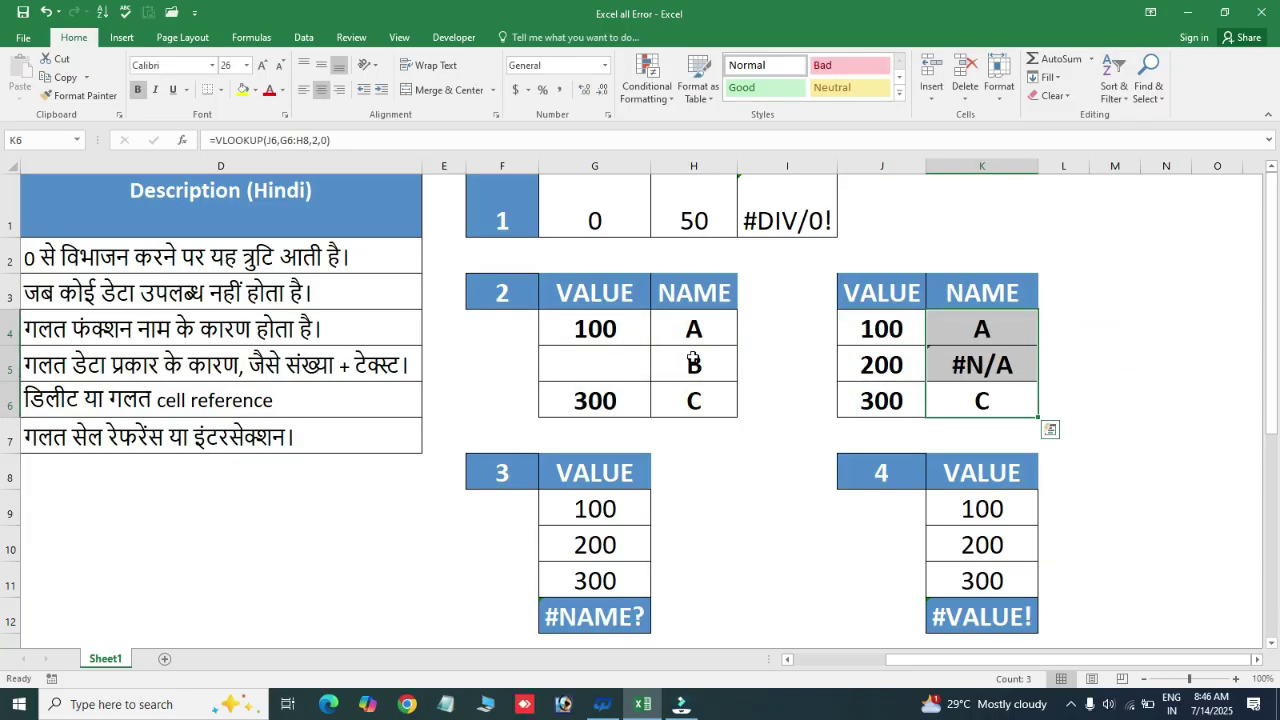
# - Re-enter 200 as the lookup value in J5 and check it against the blank cell G5 and the formula in K5
pyautogui.click(1007, 372)
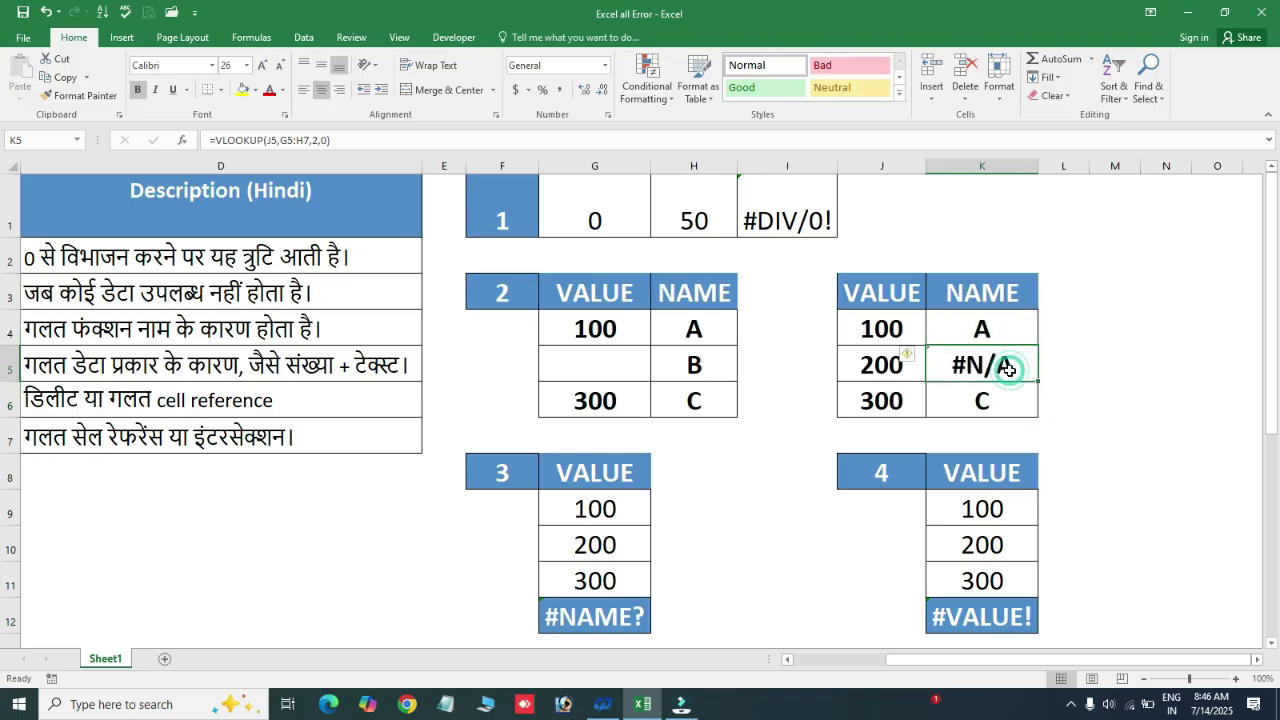
pyautogui.click(866, 368)
pyautogui.write('200')
pyautogui.hotkey('ctrl', 'Return')
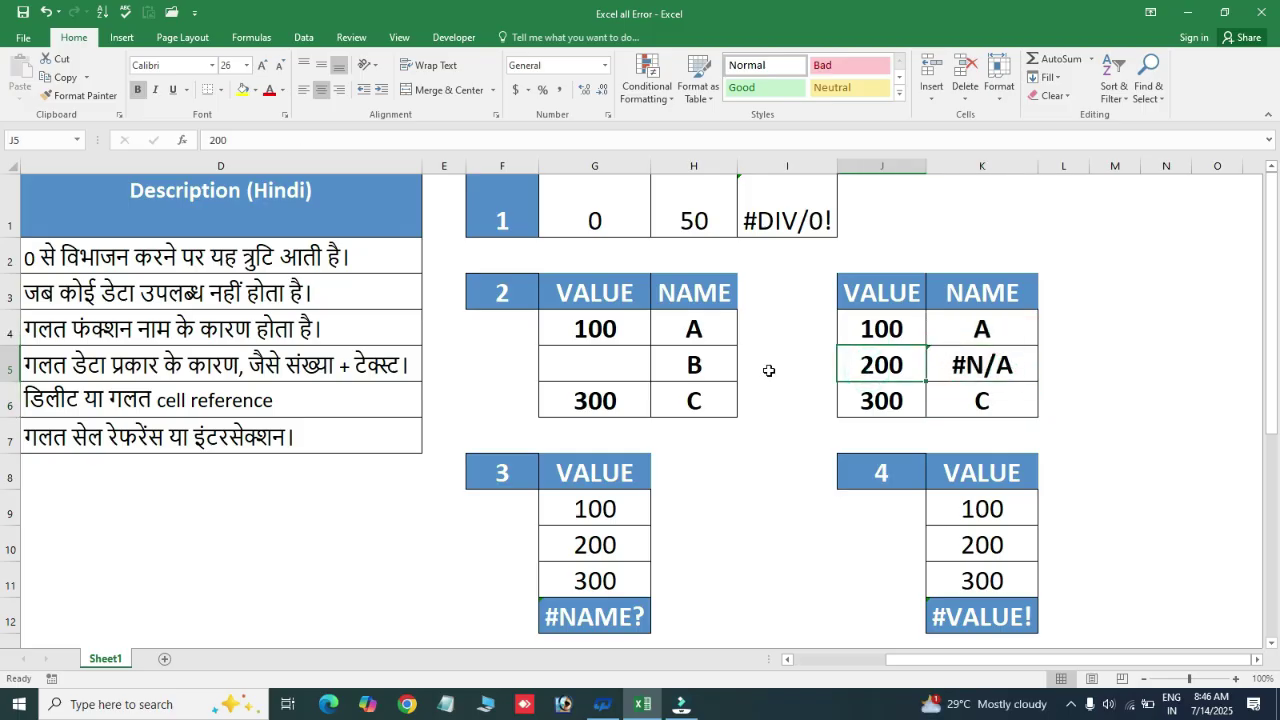
pyautogui.click(588, 366)
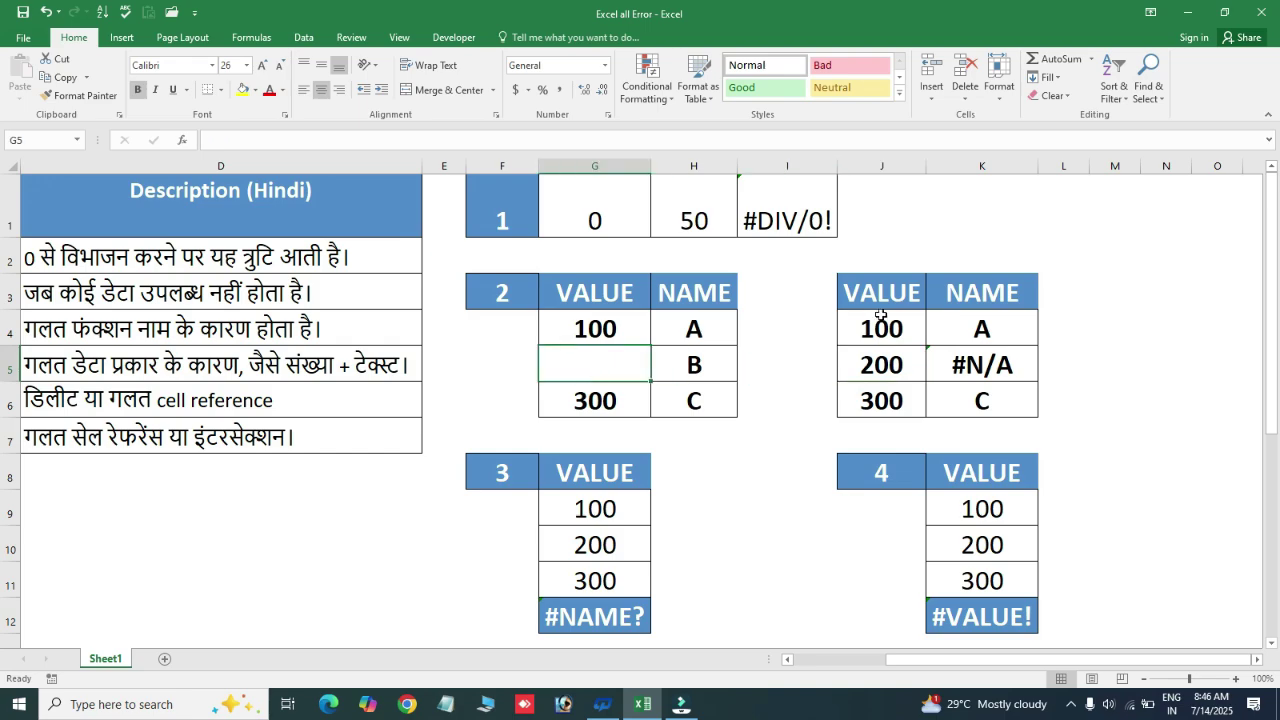
pyautogui.click(944, 356)
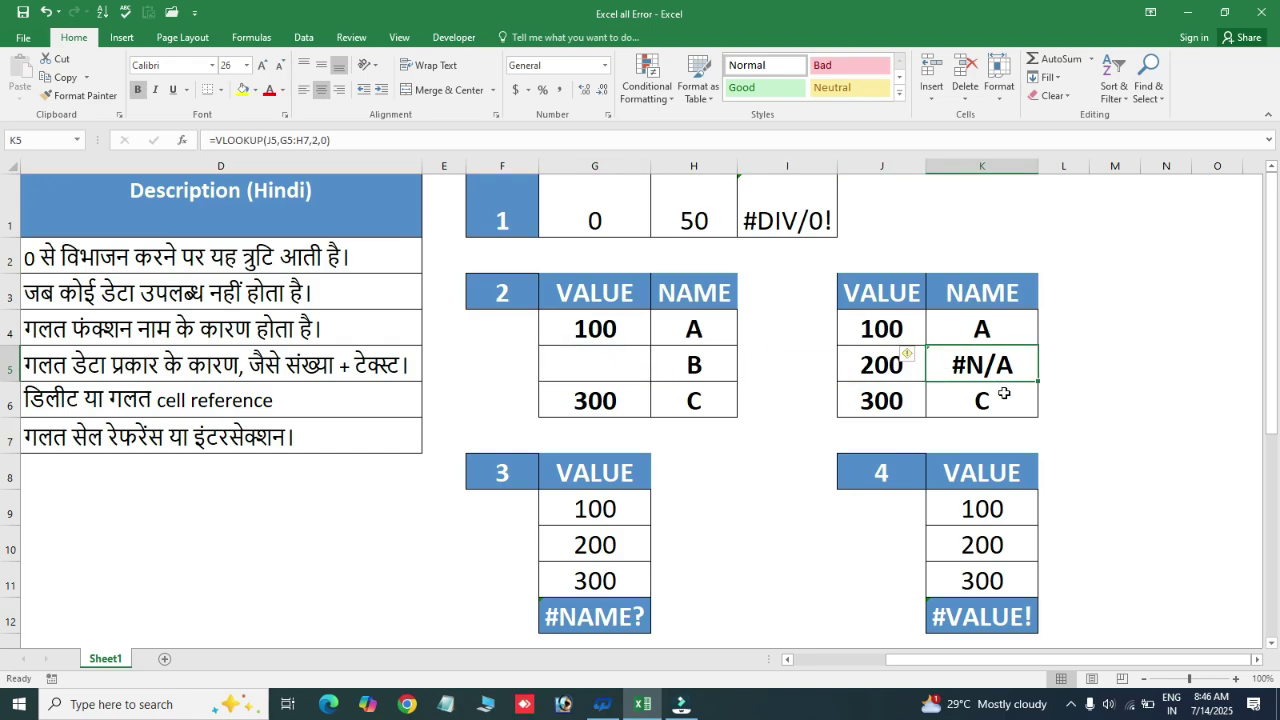
# - Examine the formulas behind the #NAME? error in C4 and in the third example's result cell G12
pyautogui.press('Home')
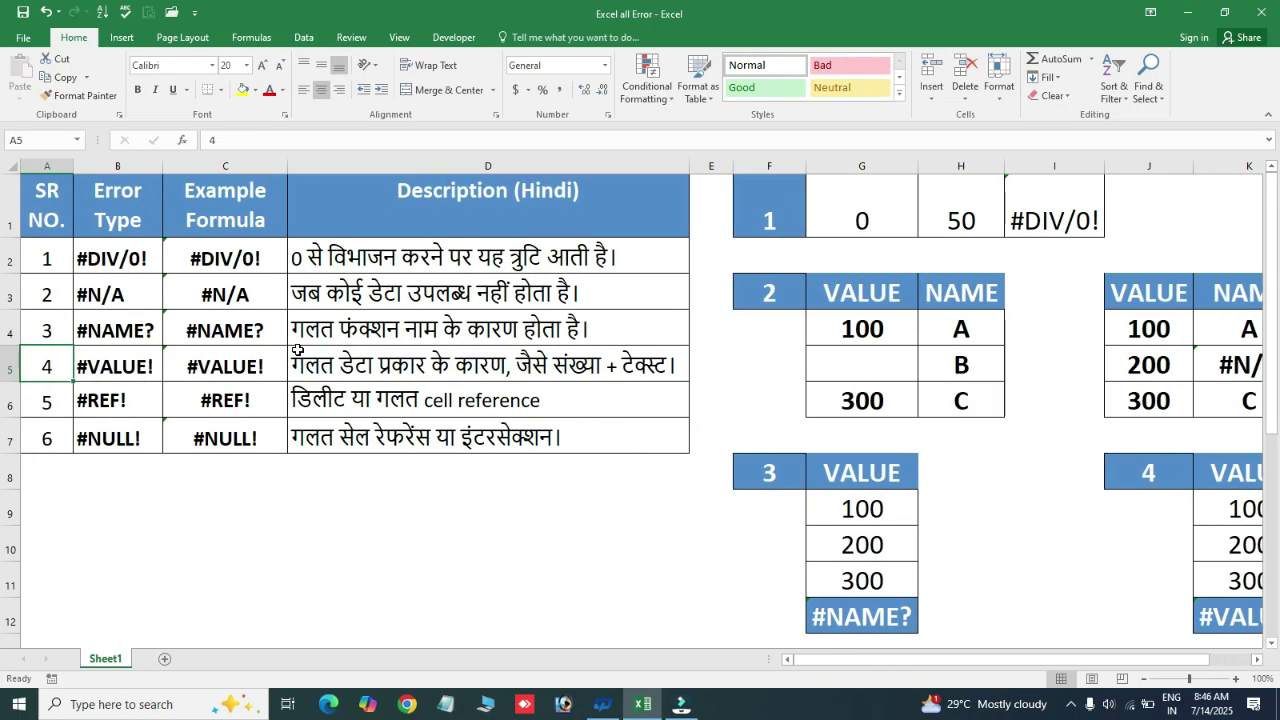
pyautogui.click(209, 336)
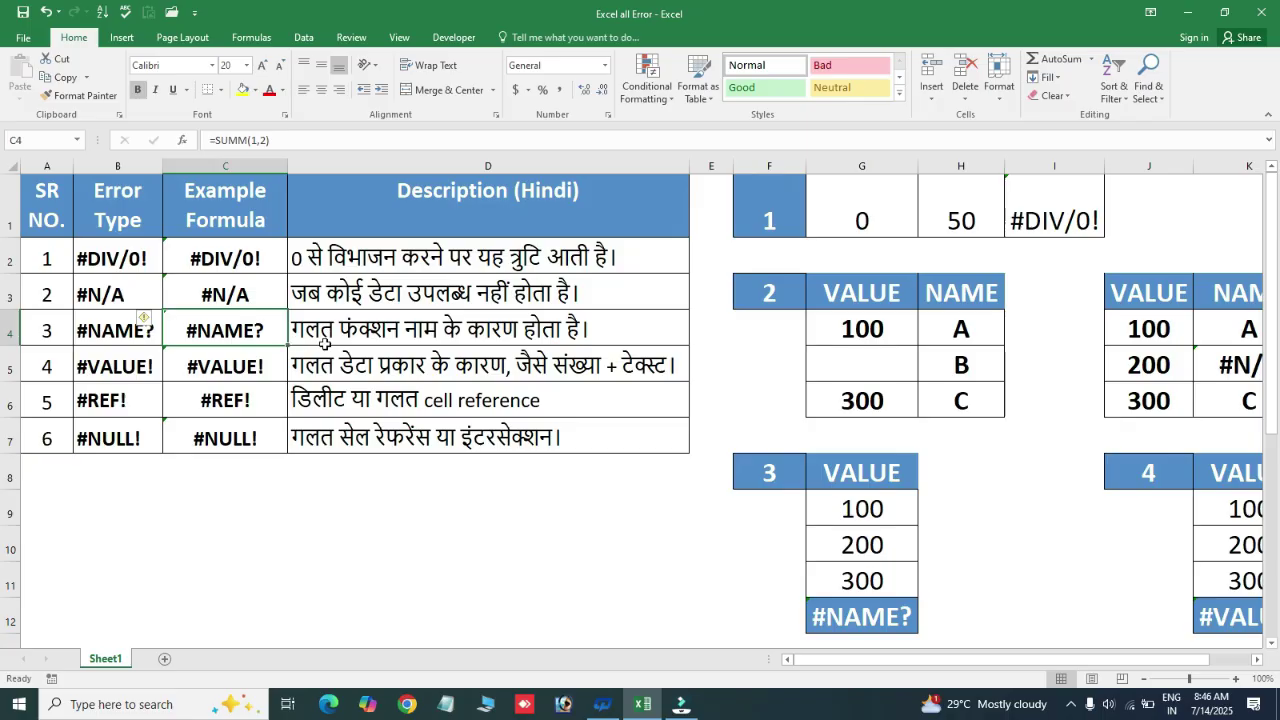
pyautogui.click(218, 366)
pyautogui.click(225, 333)
pyautogui.click(851, 538)
pyautogui.press('Down')
pyautogui.press('Down')
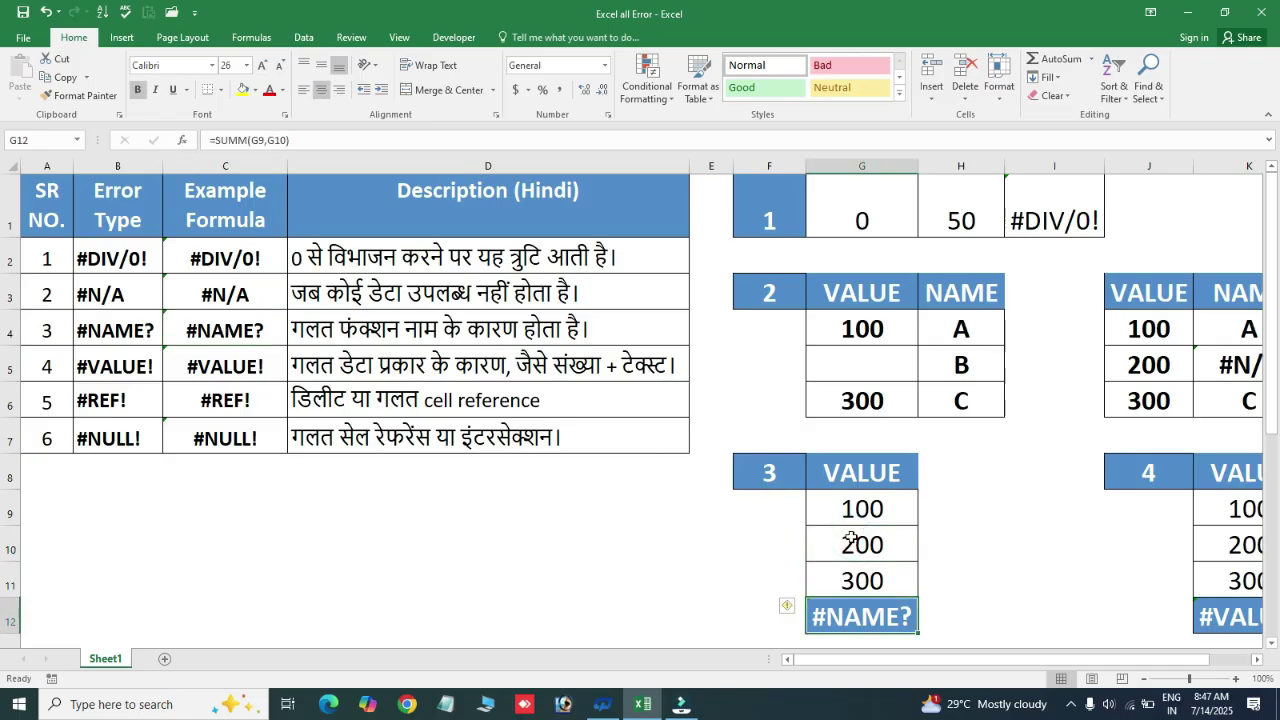
# - Clear the misspelled SUMM formula from the third example's result cell G12
pyautogui.scroll(-2, 851, 538)
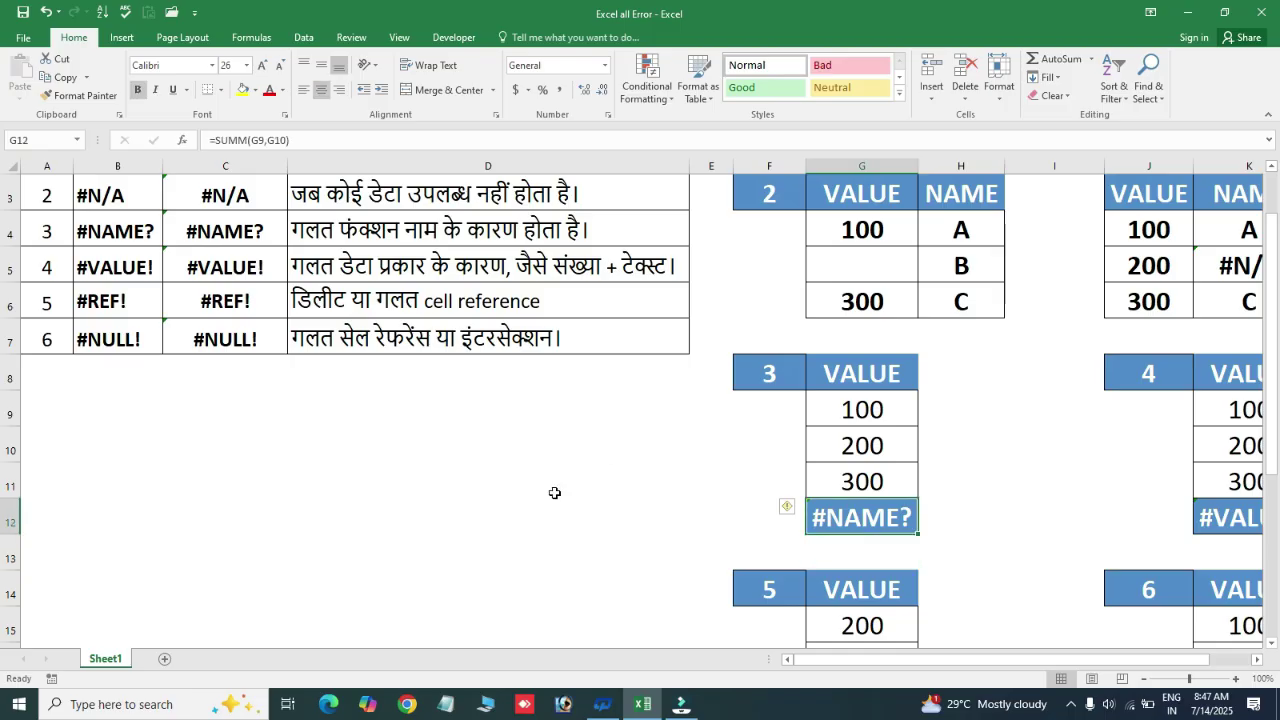
pyautogui.hotkey('shift', 'F10')
pyautogui.press('n')
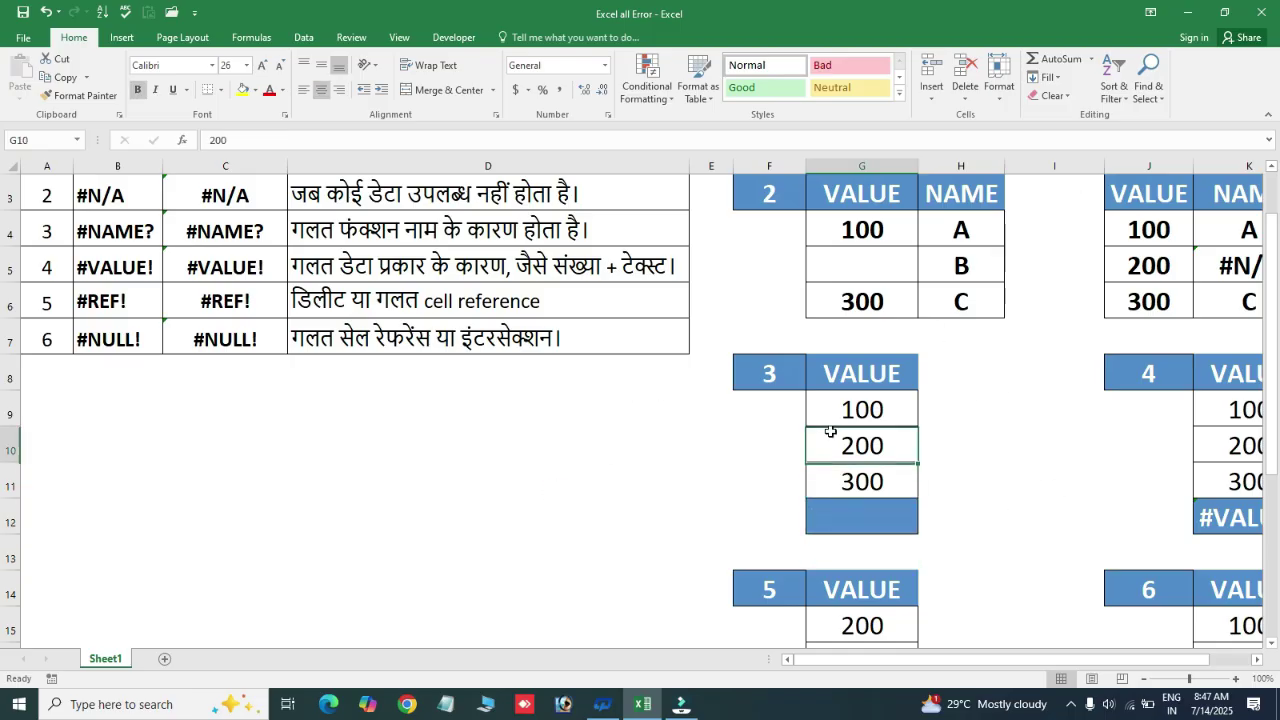
# - Enter =SUM(G9:G11) in G12 to total the third example's values
pyautogui.moveTo(853, 375); pyautogui.dragTo(858, 501)
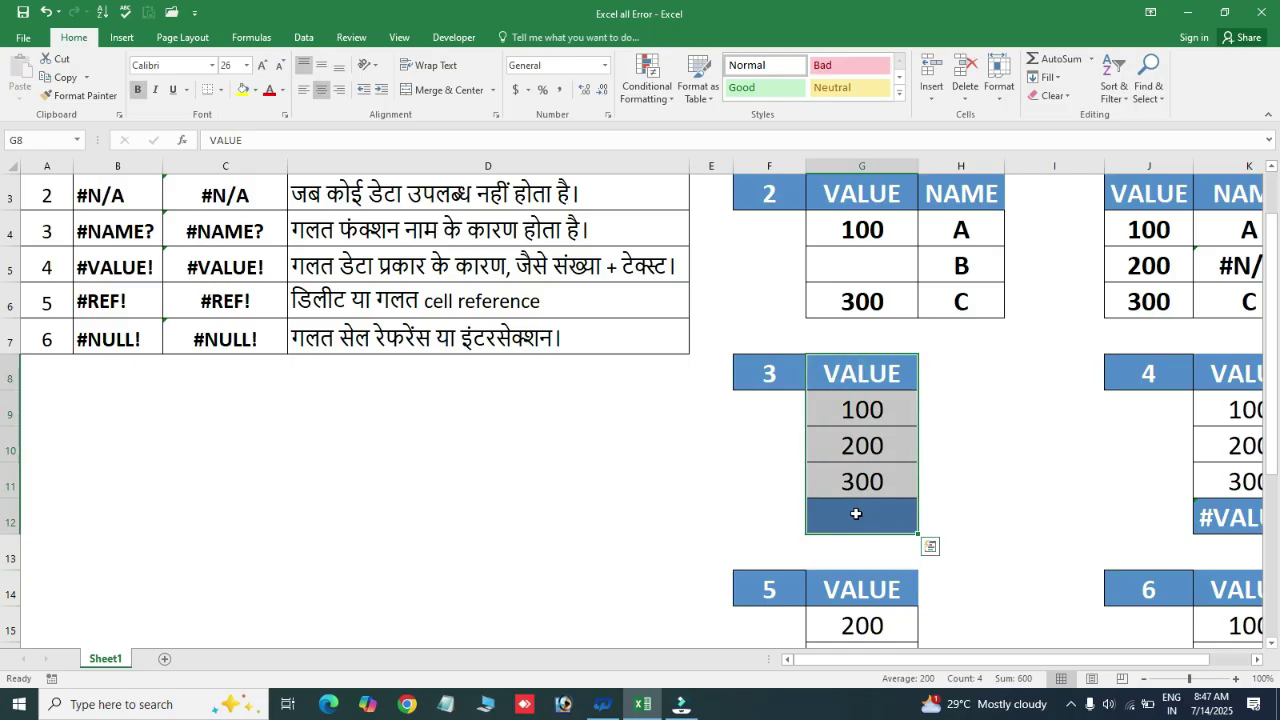
pyautogui.click(858, 501)
pyautogui.write('=sum')
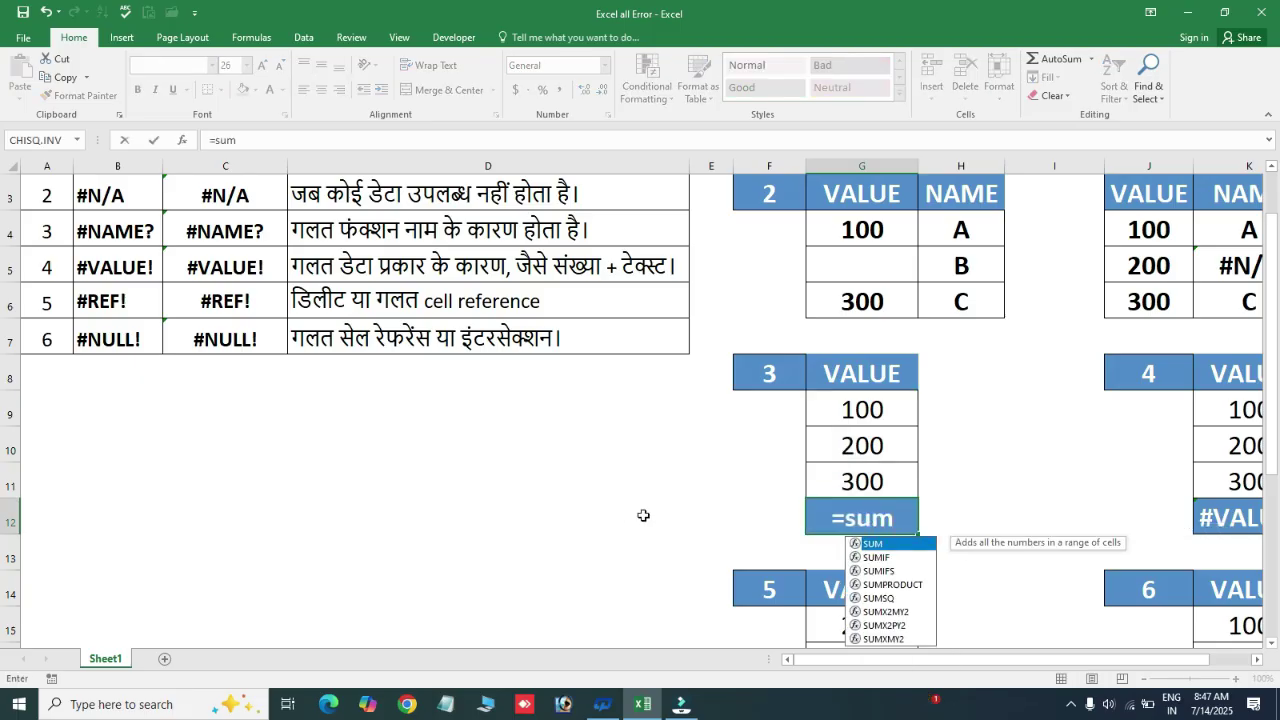
pyautogui.press('Tab')
pyautogui.press('Up')
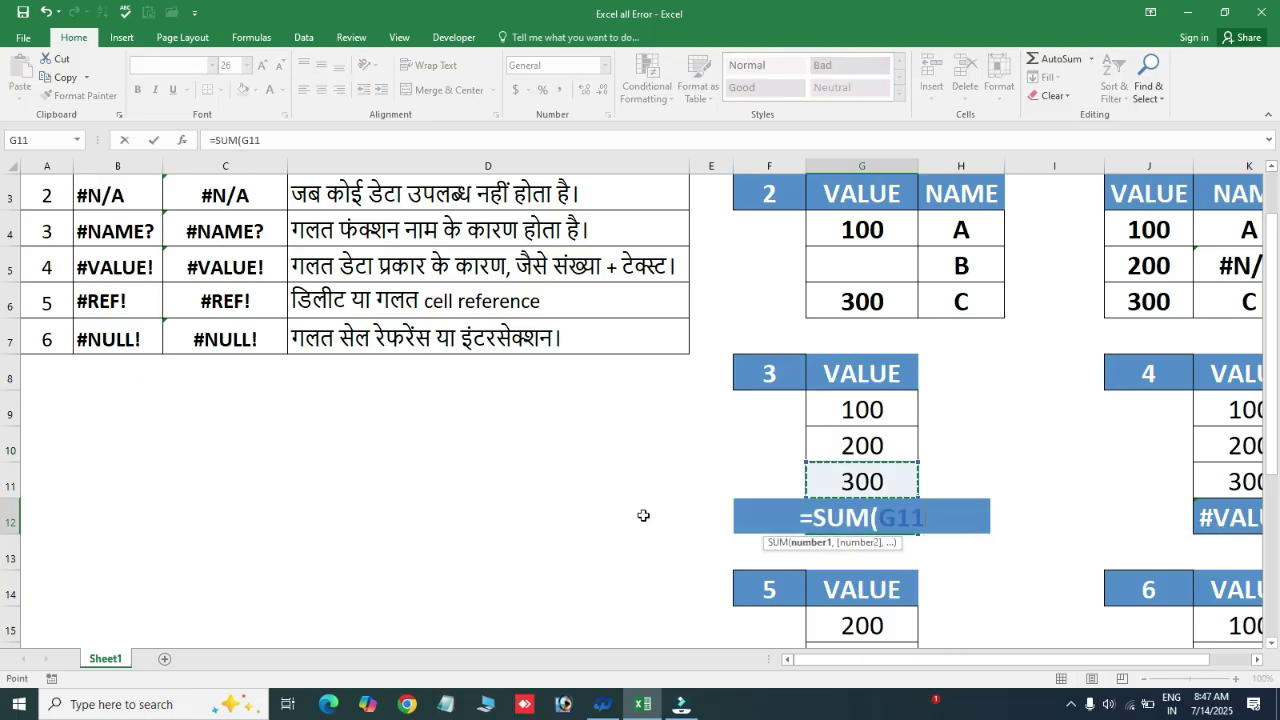
pyautogui.hotkey('shift', 'Up')
pyautogui.hotkey('shift', 'Up')
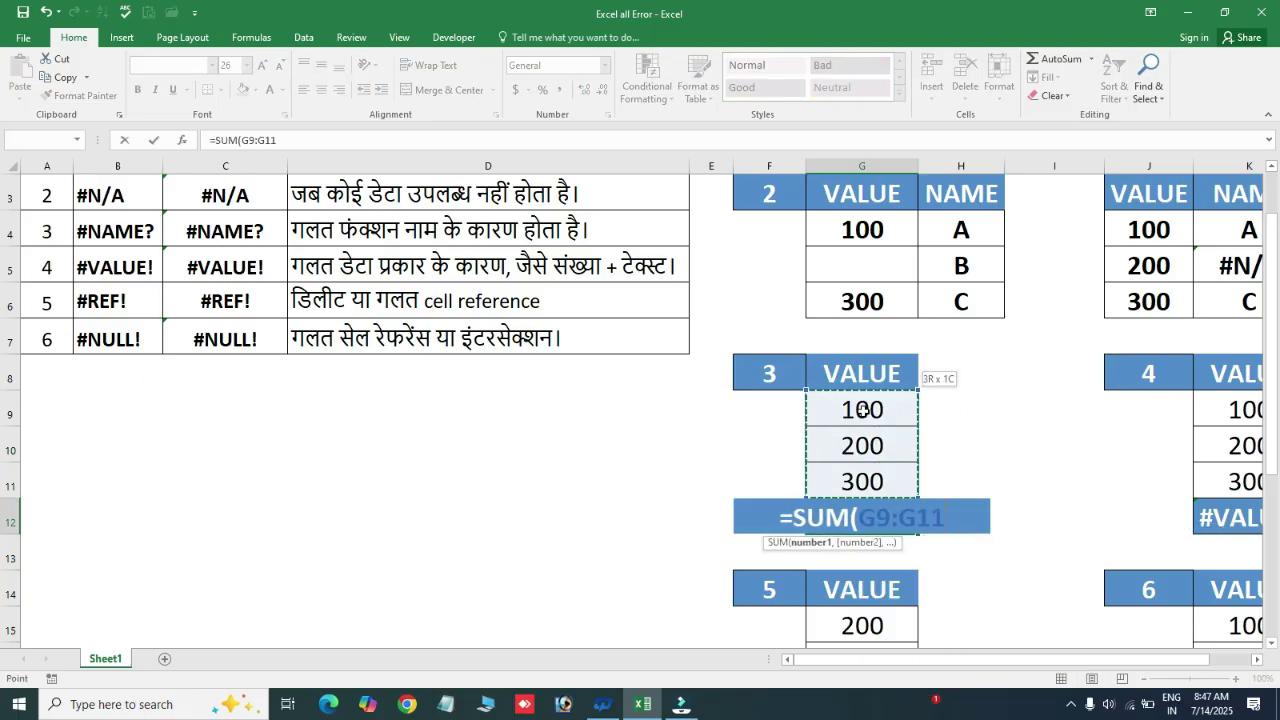
pyautogui.hotkey('ctrl', 'Return')
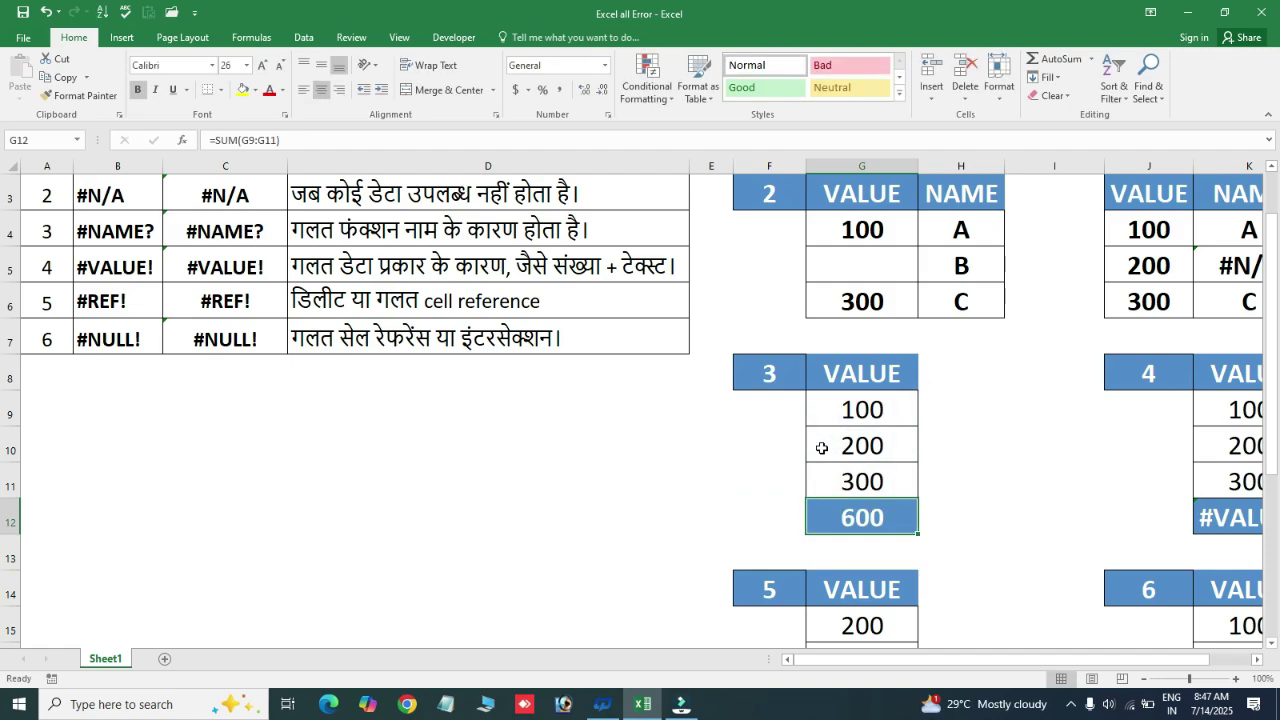
# - Replace the formula in G12 with the deliberately misspelled =SUMM(G9:G11) and check its result
pyautogui.press('Delete')
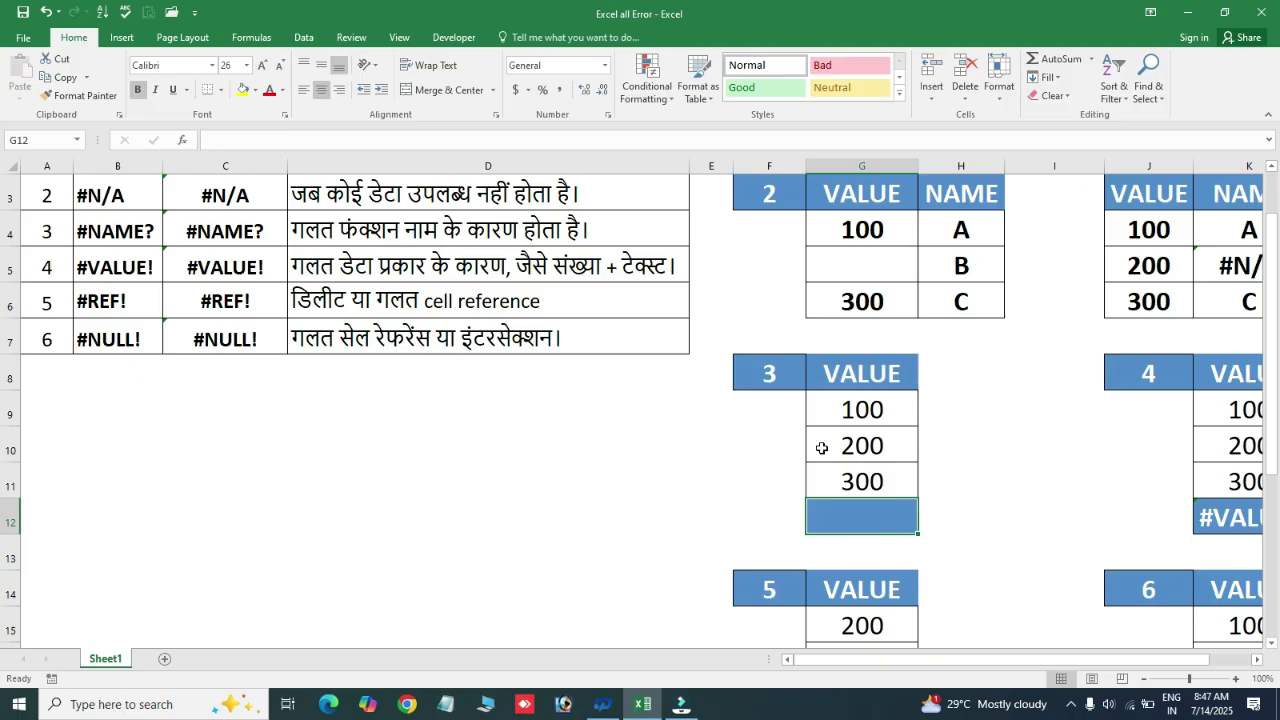
pyautogui.write('=sum')
pyautogui.press('Tab')
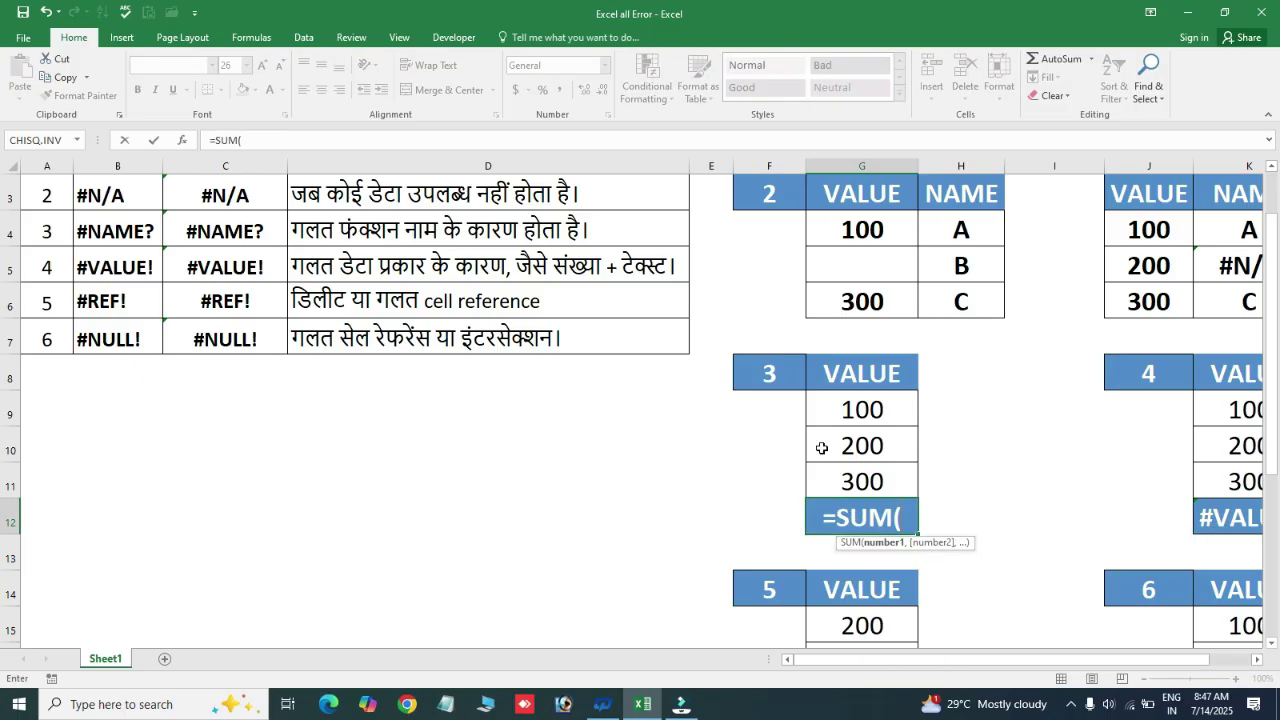
pyautogui.press('Up')
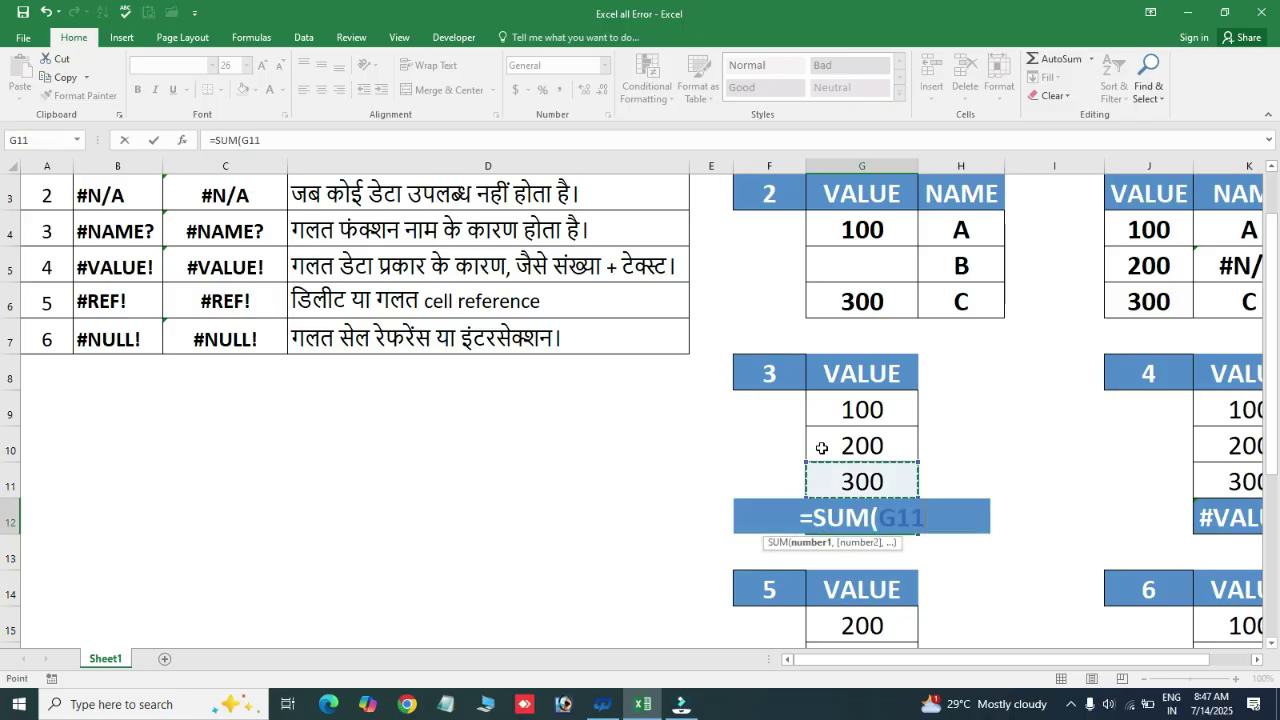
pyautogui.hotkey('shift', 'Up')
pyautogui.hotkey('shift', 'Up')
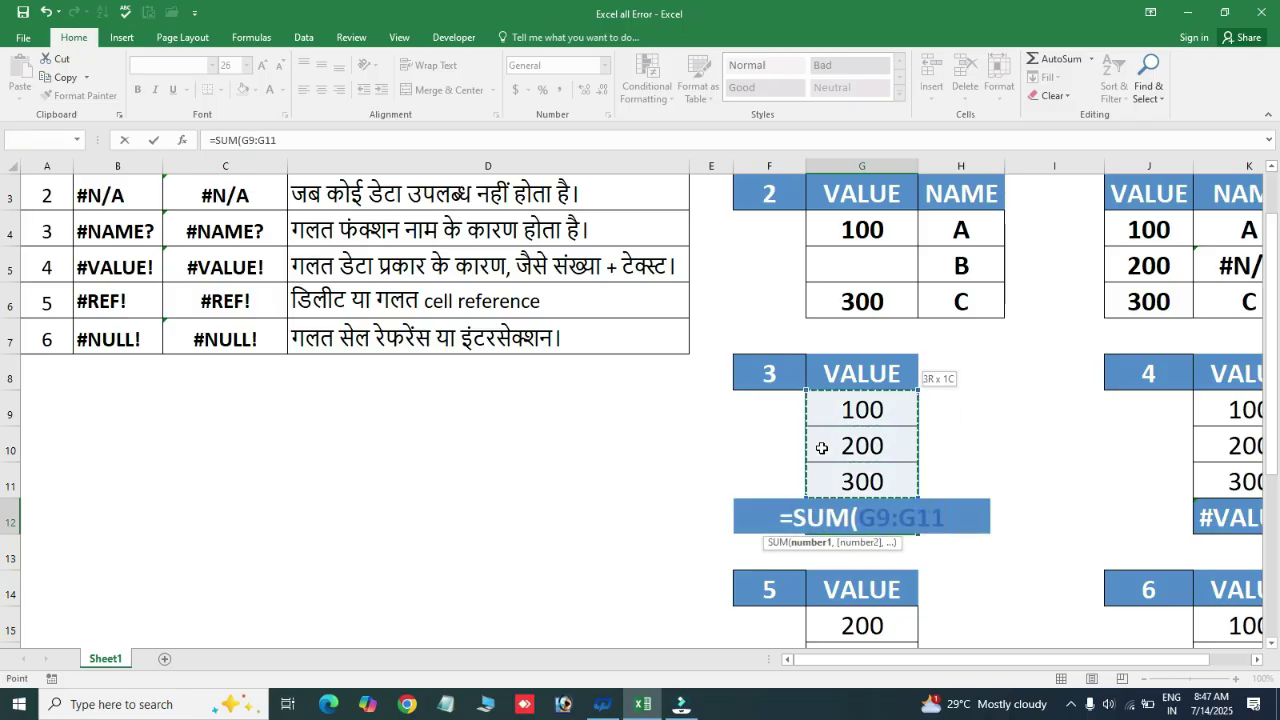
pyautogui.write(')')
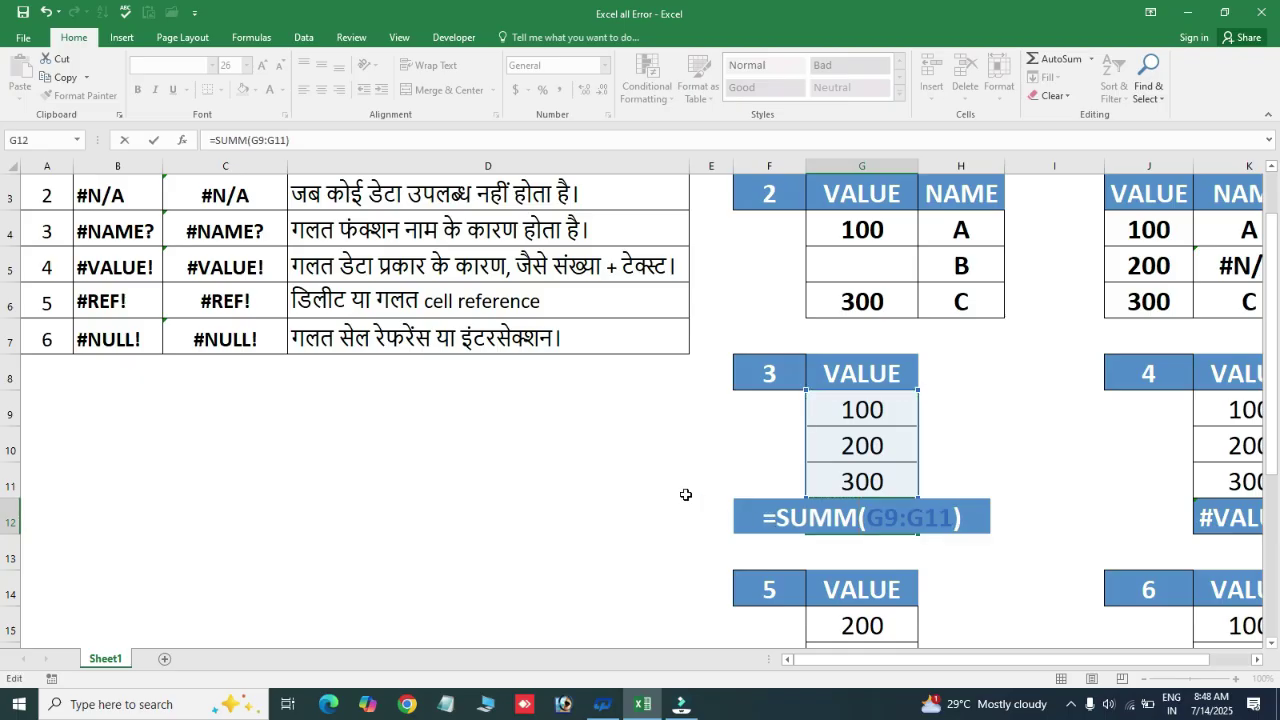
pyautogui.press('Return')
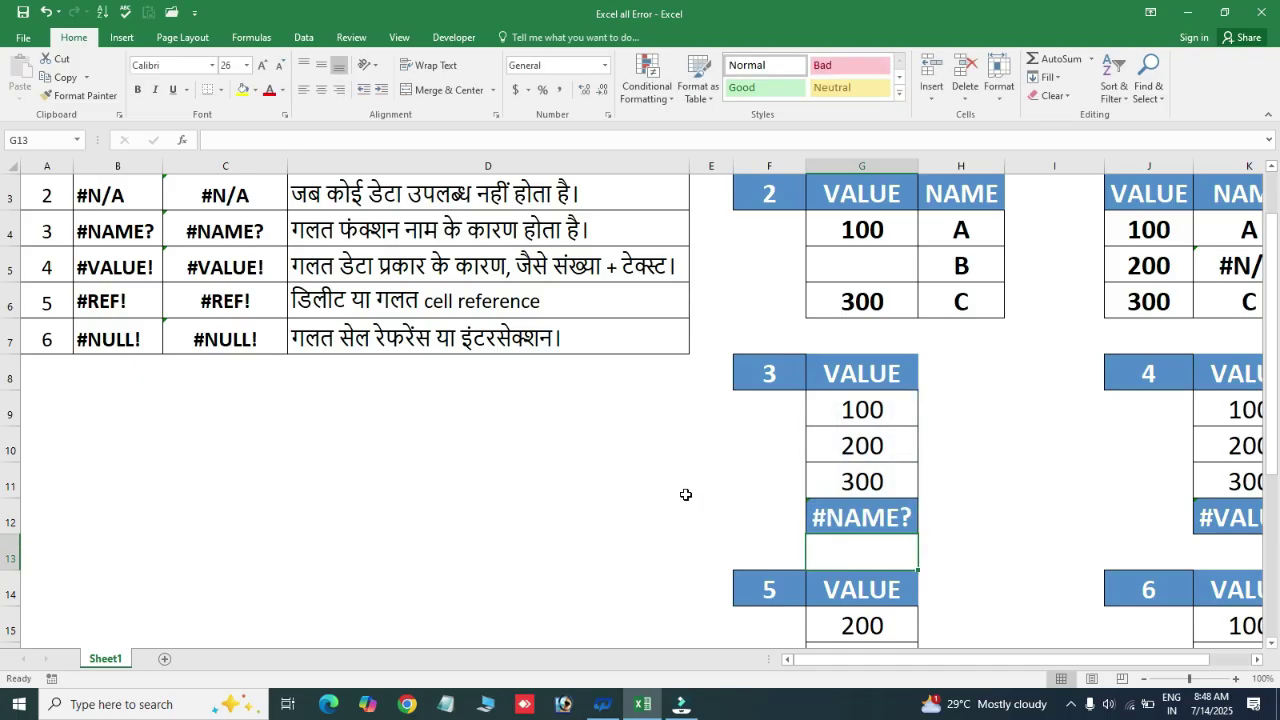
pyautogui.press('Up')
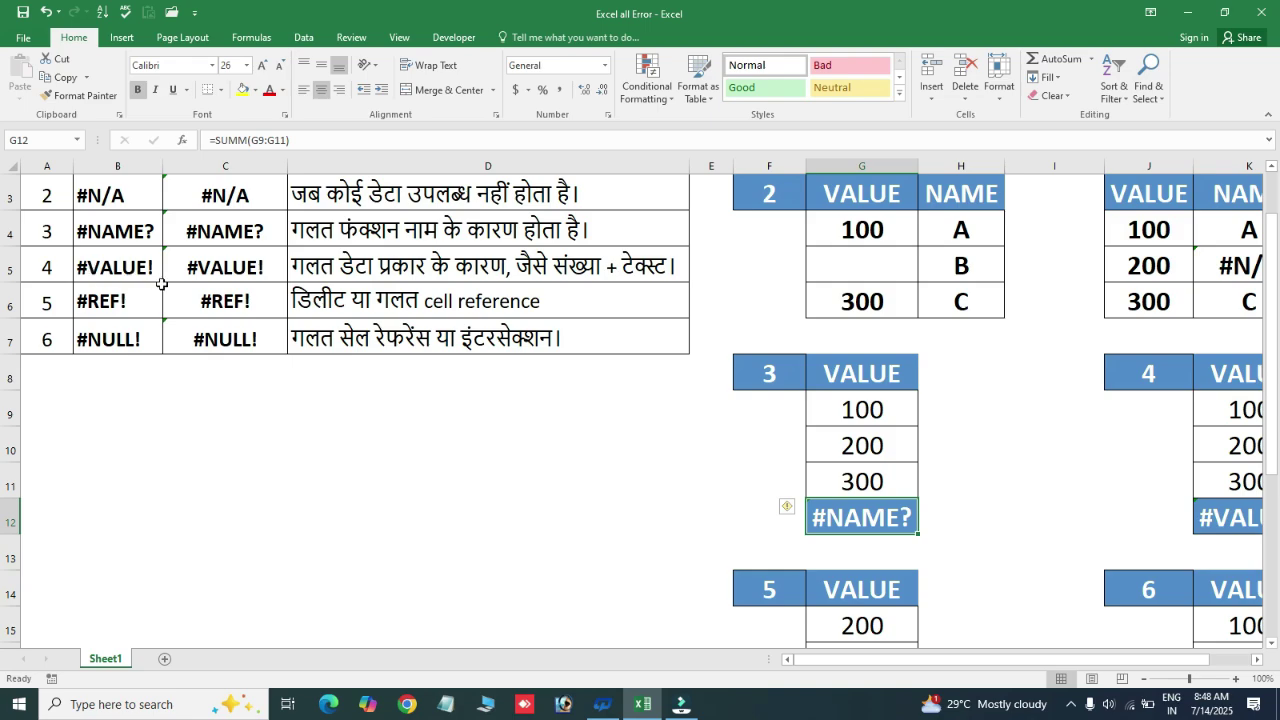
# - Examine the formulas behind the #VALUE! error in C5 and in the fourth example's result cell K12
pyautogui.click(218, 275)
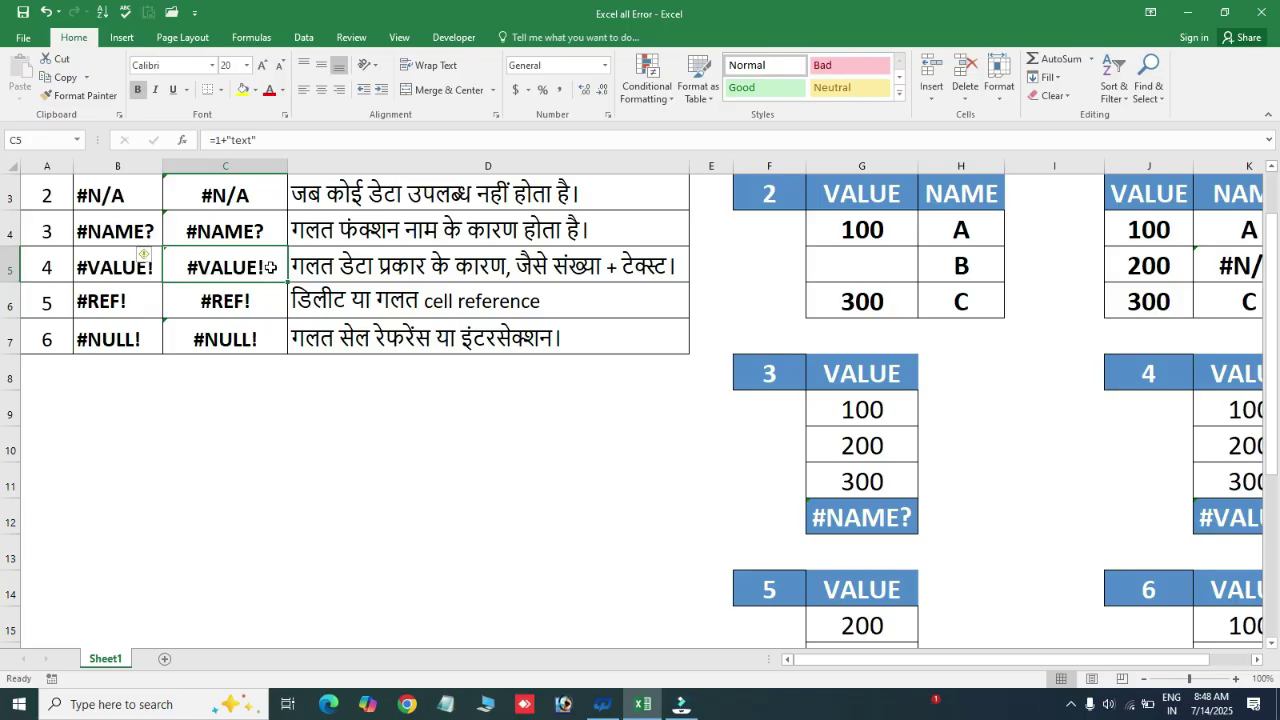
pyautogui.click(924, 508)
pyautogui.press('Right')
pyautogui.press('Right')
pyautogui.press('Right')
pyautogui.press('Right')
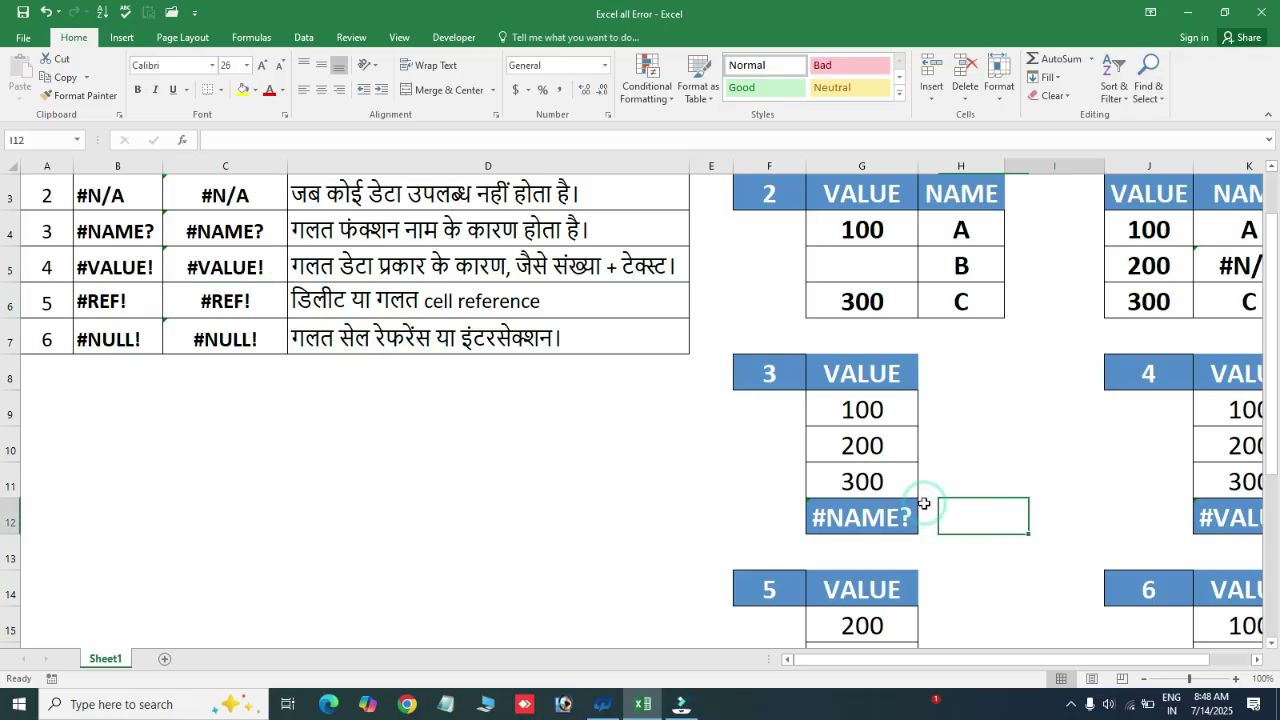
pyautogui.press('Right')
pyautogui.press('Right')
pyautogui.press('Right')
pyautogui.press('Left')
pyautogui.press('Left')
pyautogui.press('Left')
pyautogui.press('Left')
pyautogui.press('Left')
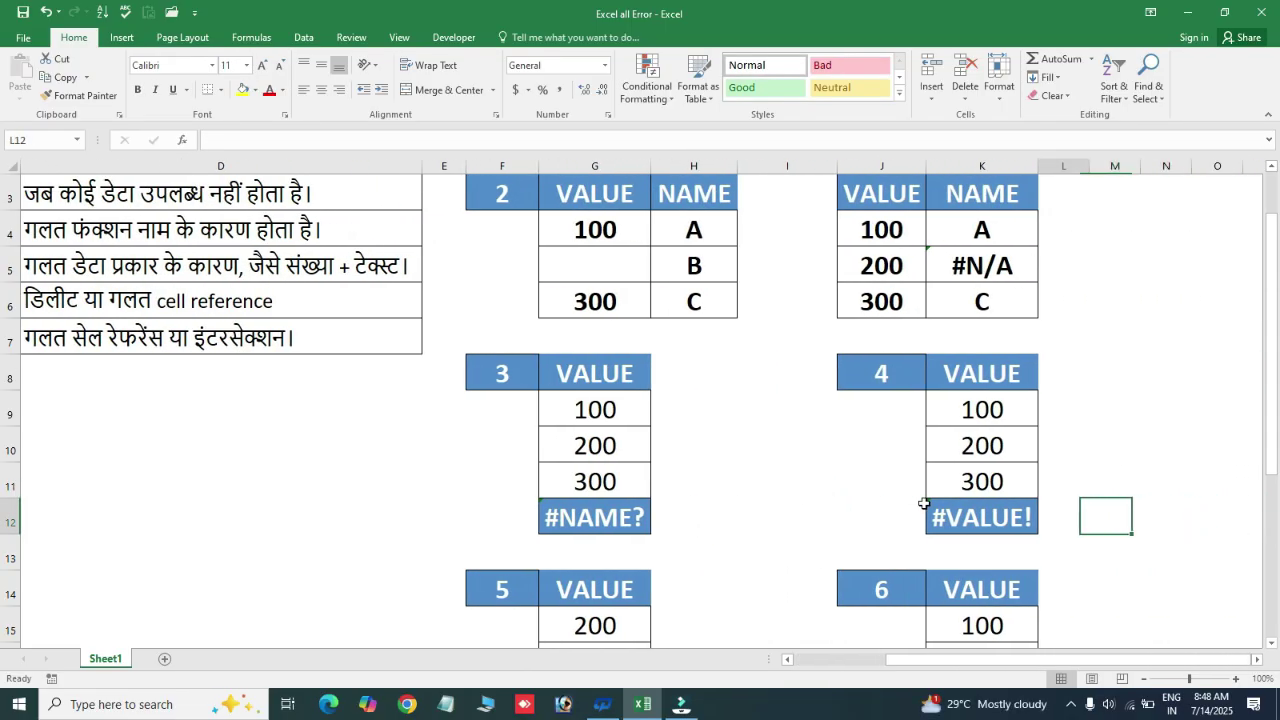
pyautogui.press('Right')
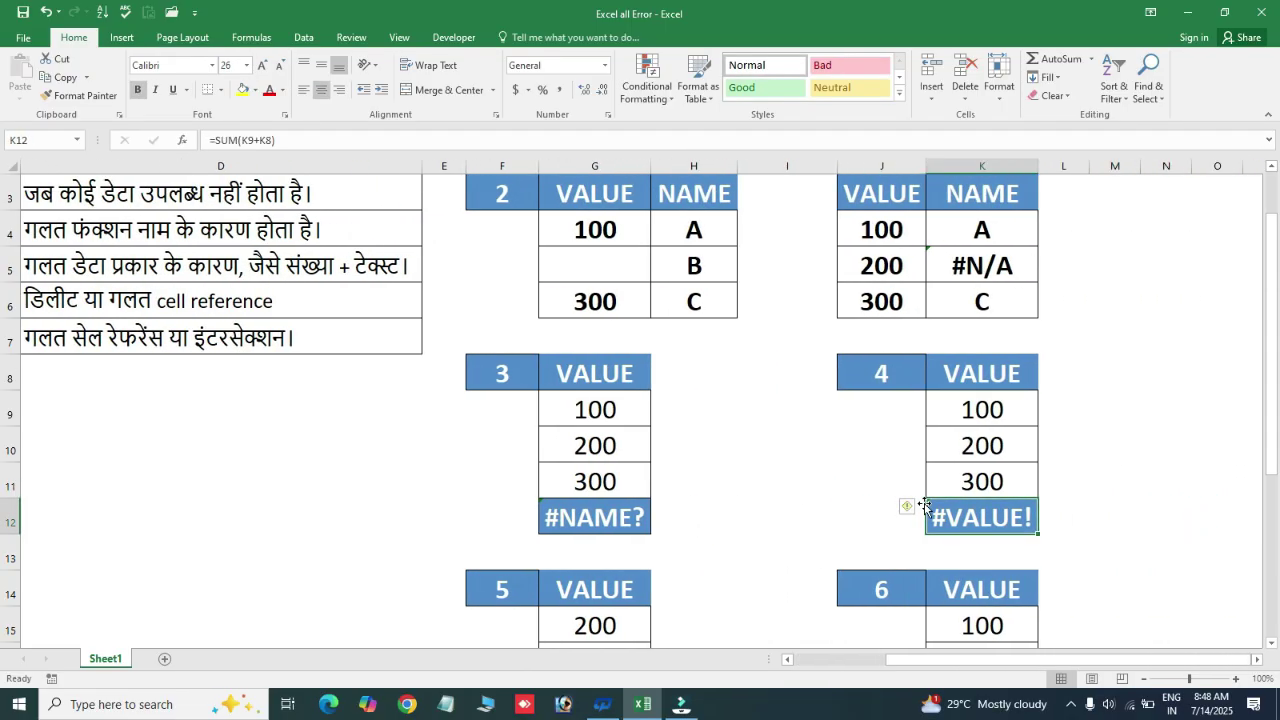
# - Clear K12 and re-enter =SUM(K9+K8) so the fourth example adds a number to the header text
pyautogui.press('Delete')
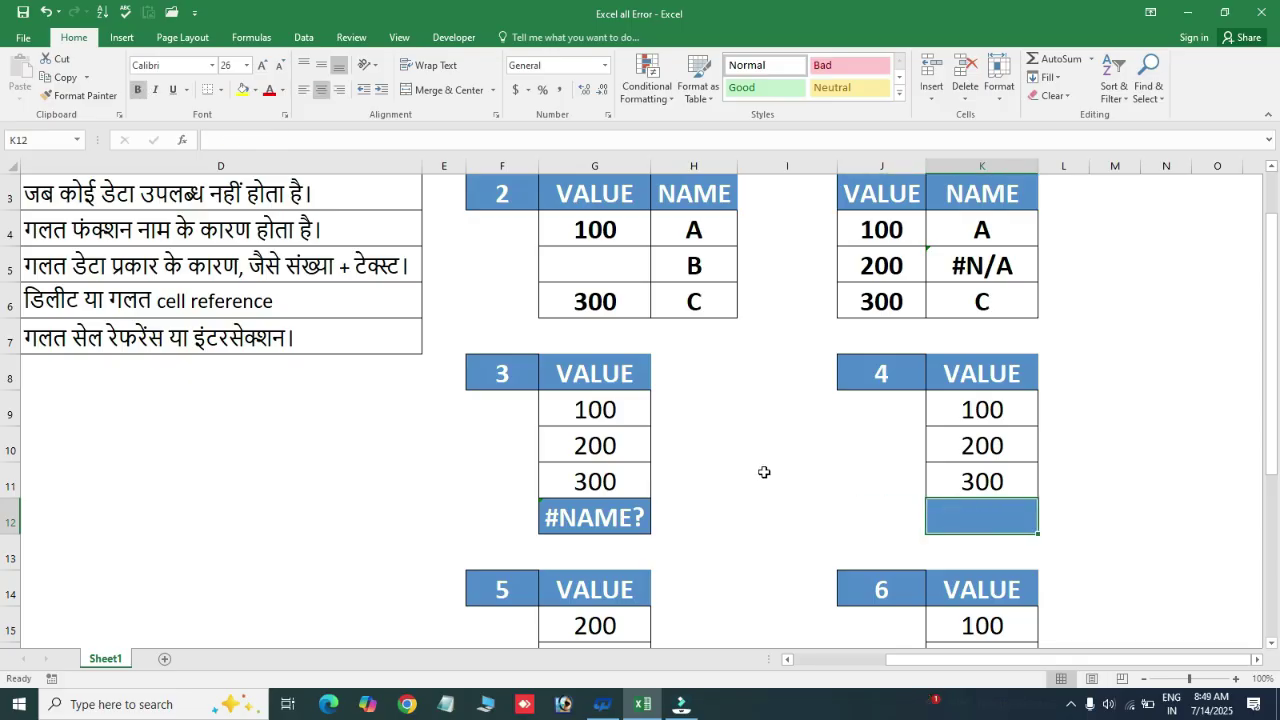
pyautogui.write('=SUM(')
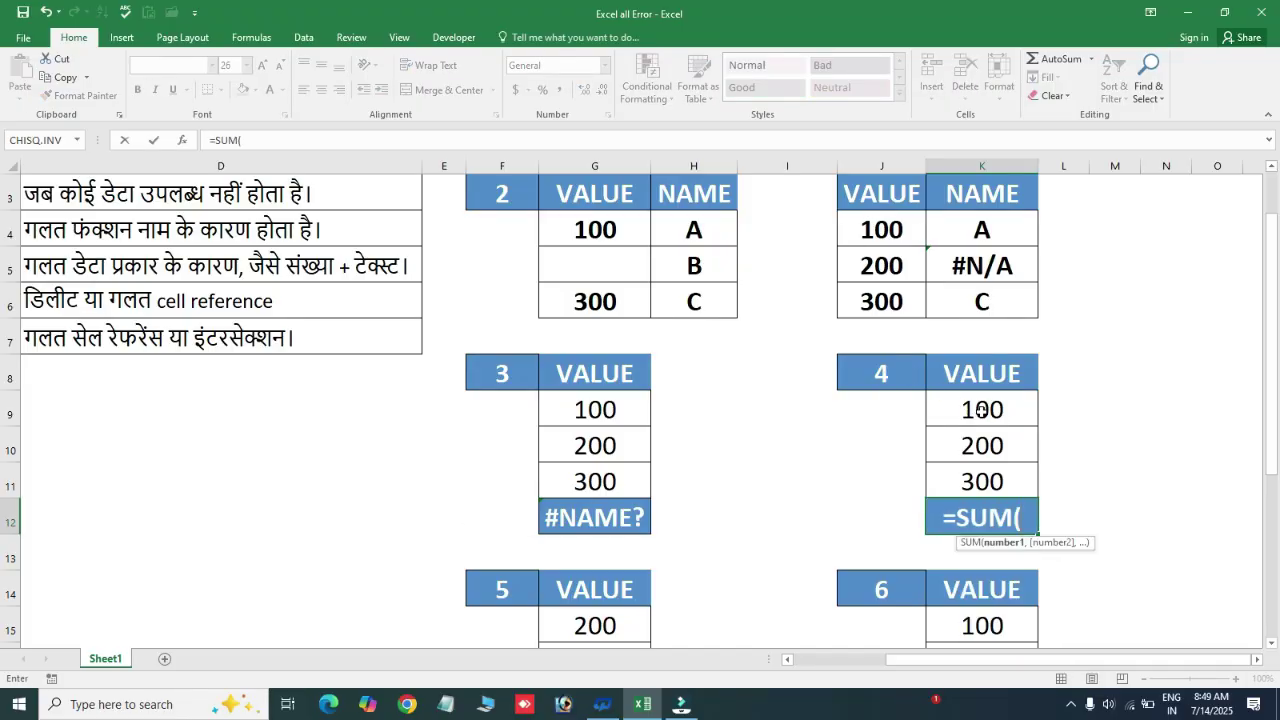
pyautogui.click(982, 410)
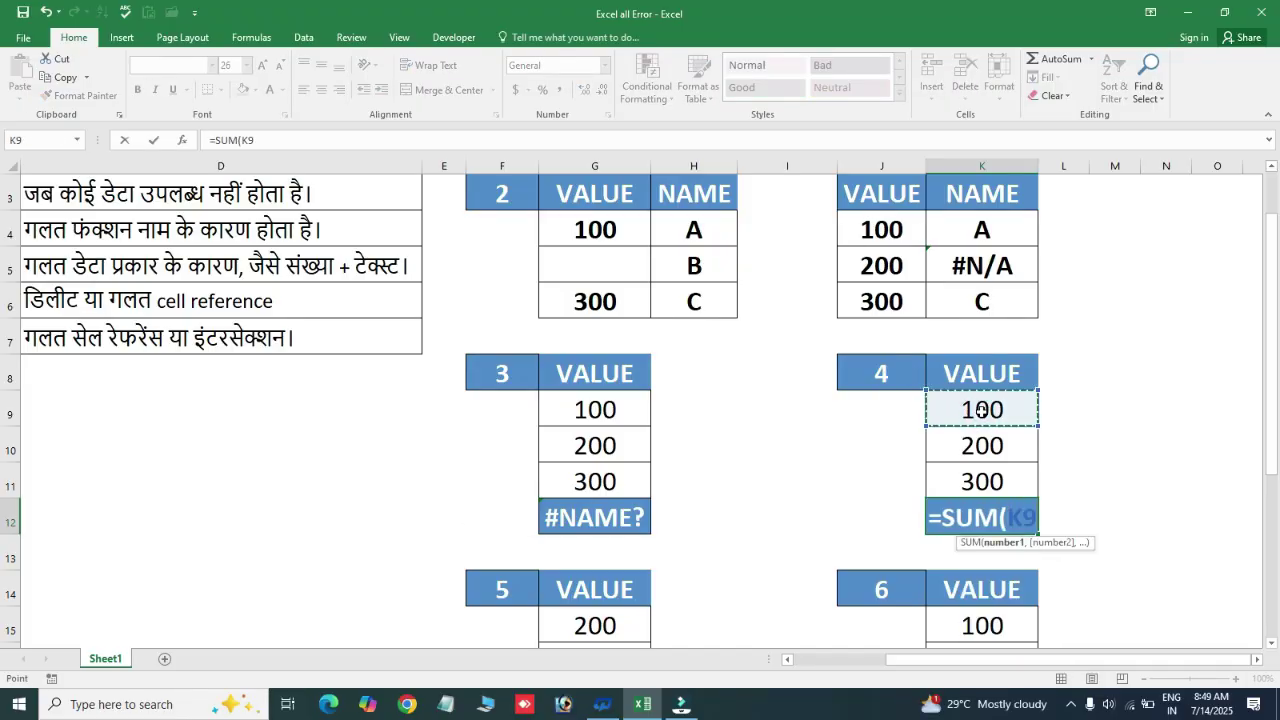
pyautogui.write('+')
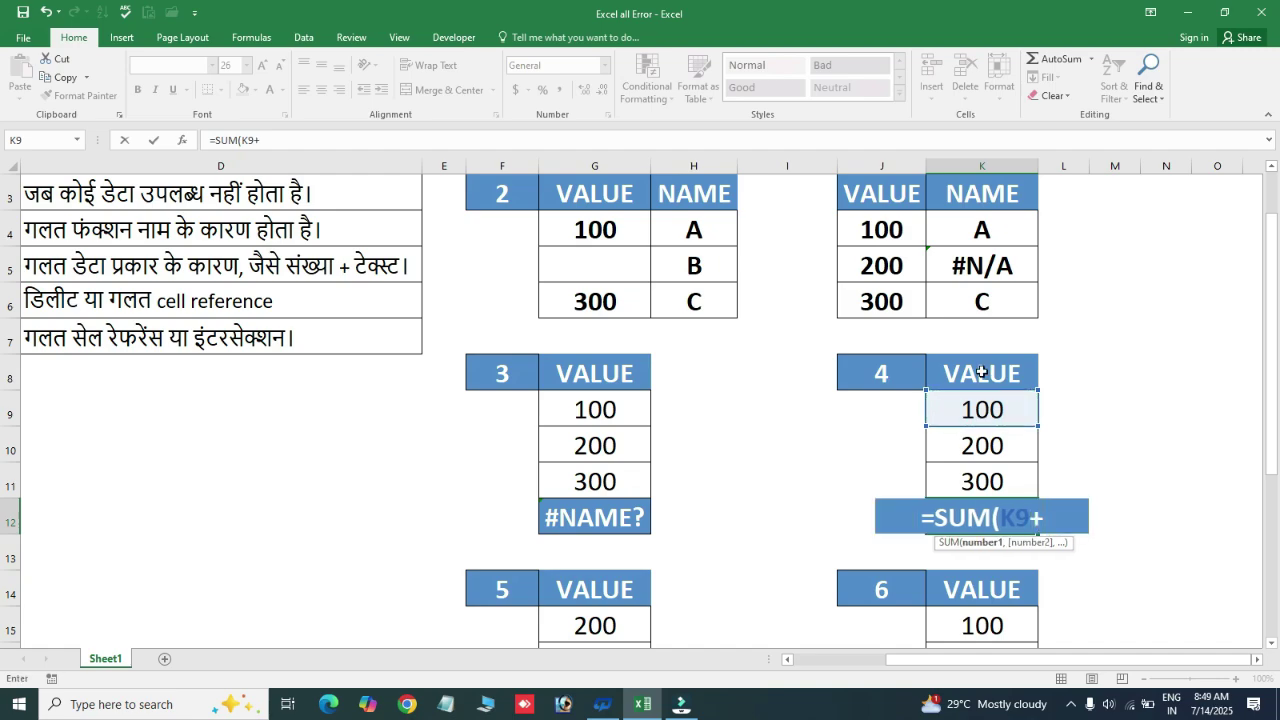
pyautogui.click(981, 372)
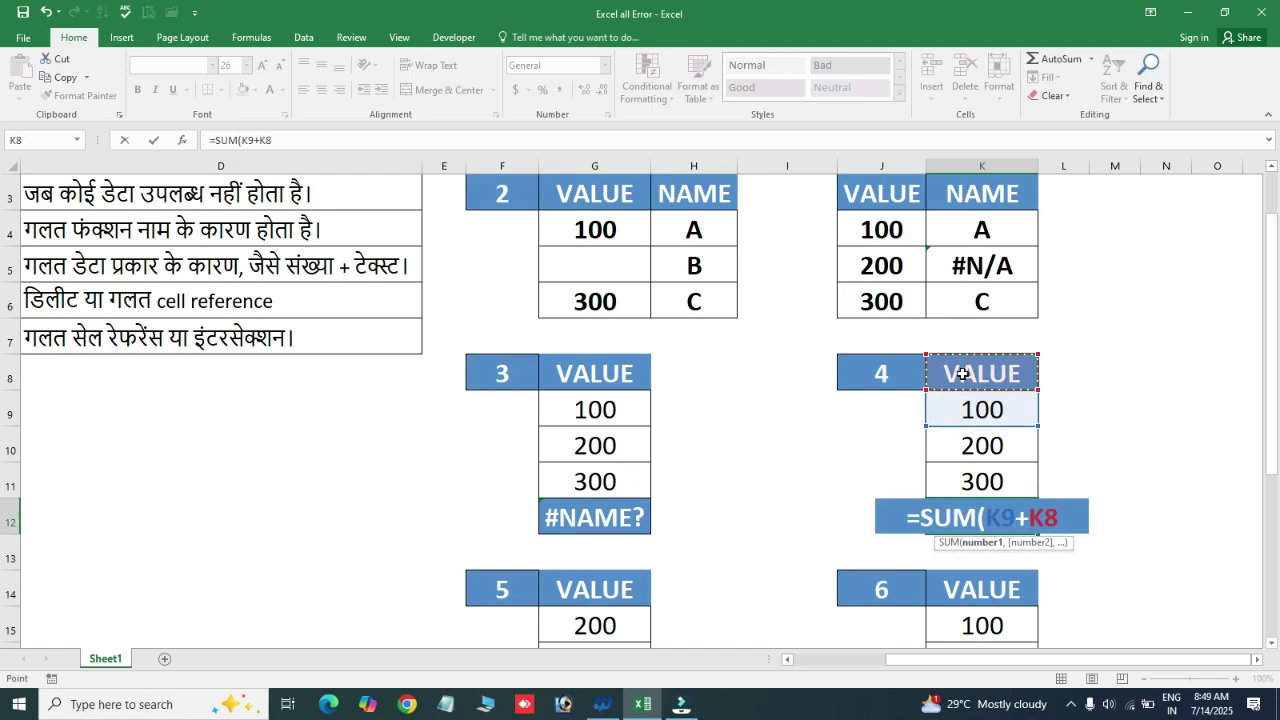
pyautogui.write(')')
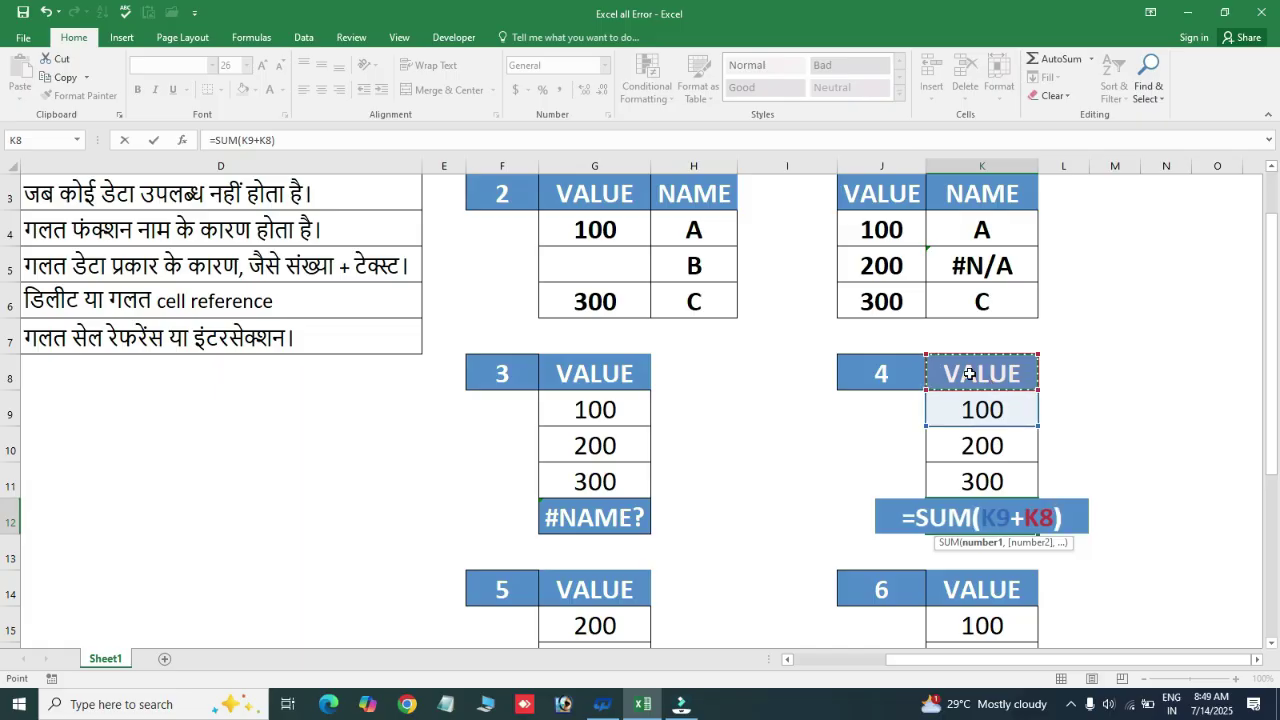
pyautogui.press('Return')
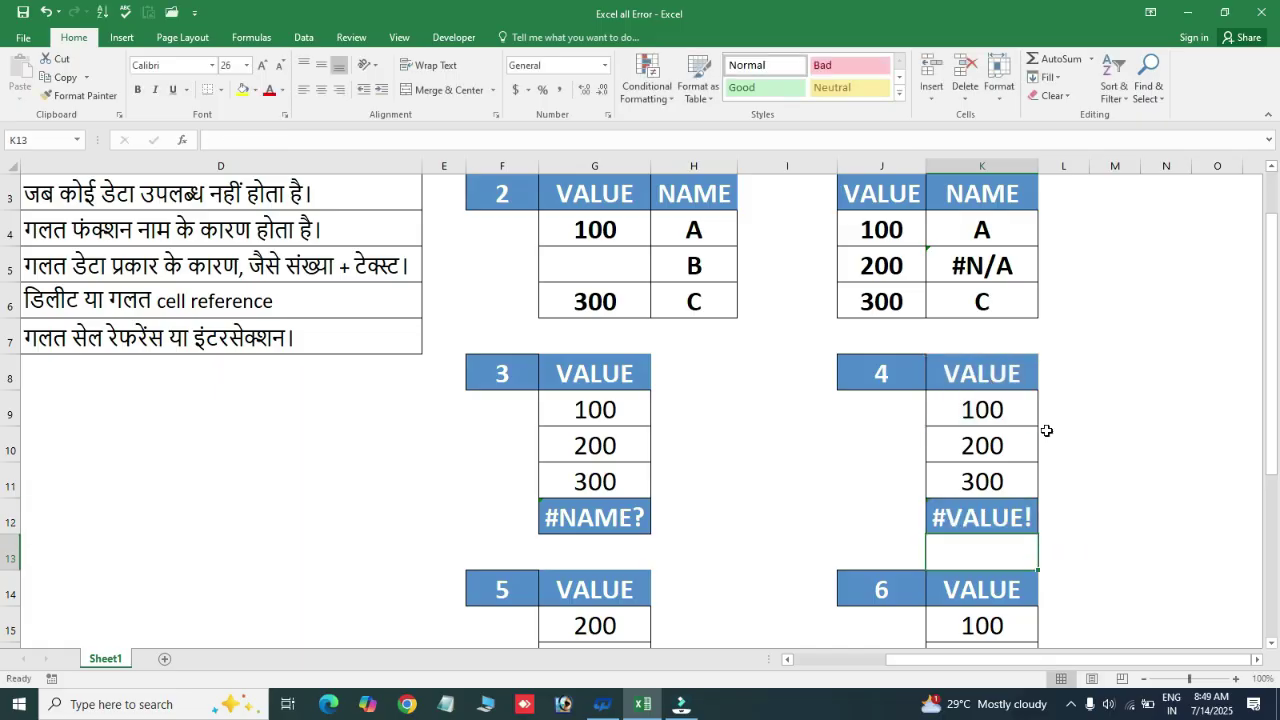
pyautogui.click(978, 510)
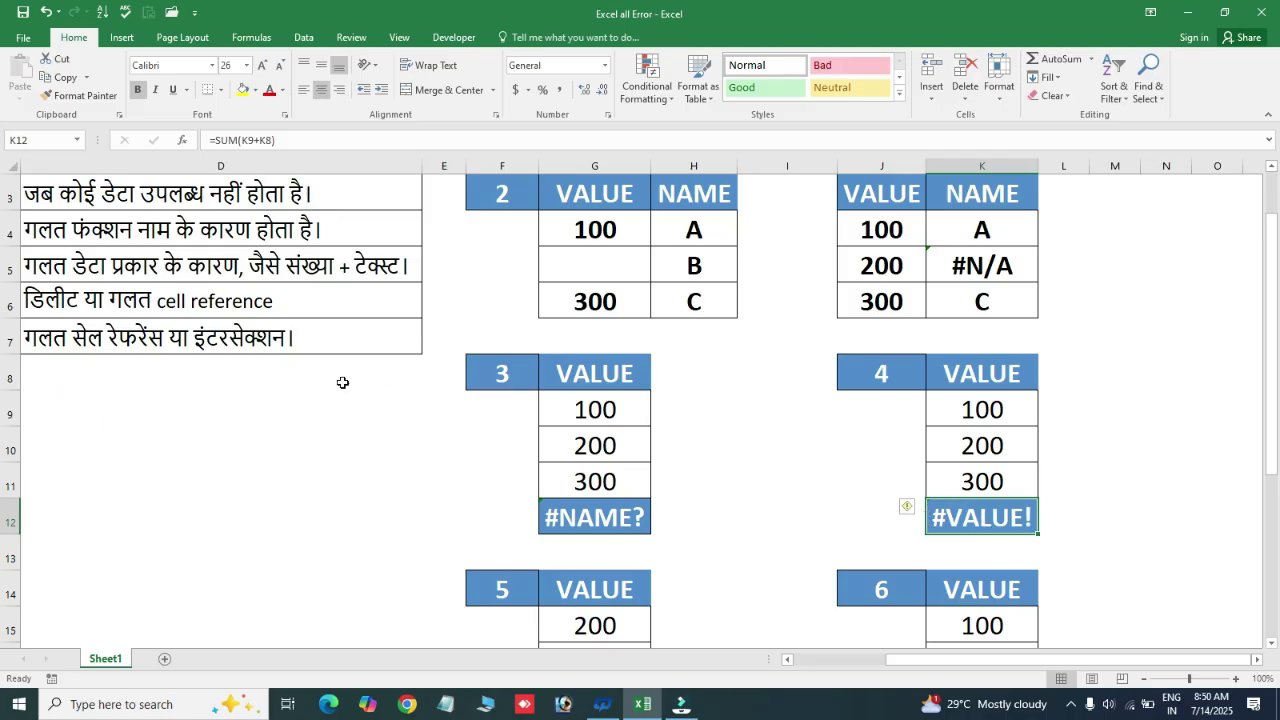
# - Go to the #REF! example formula in cell C6 of the error table
pyautogui.click(342, 332)
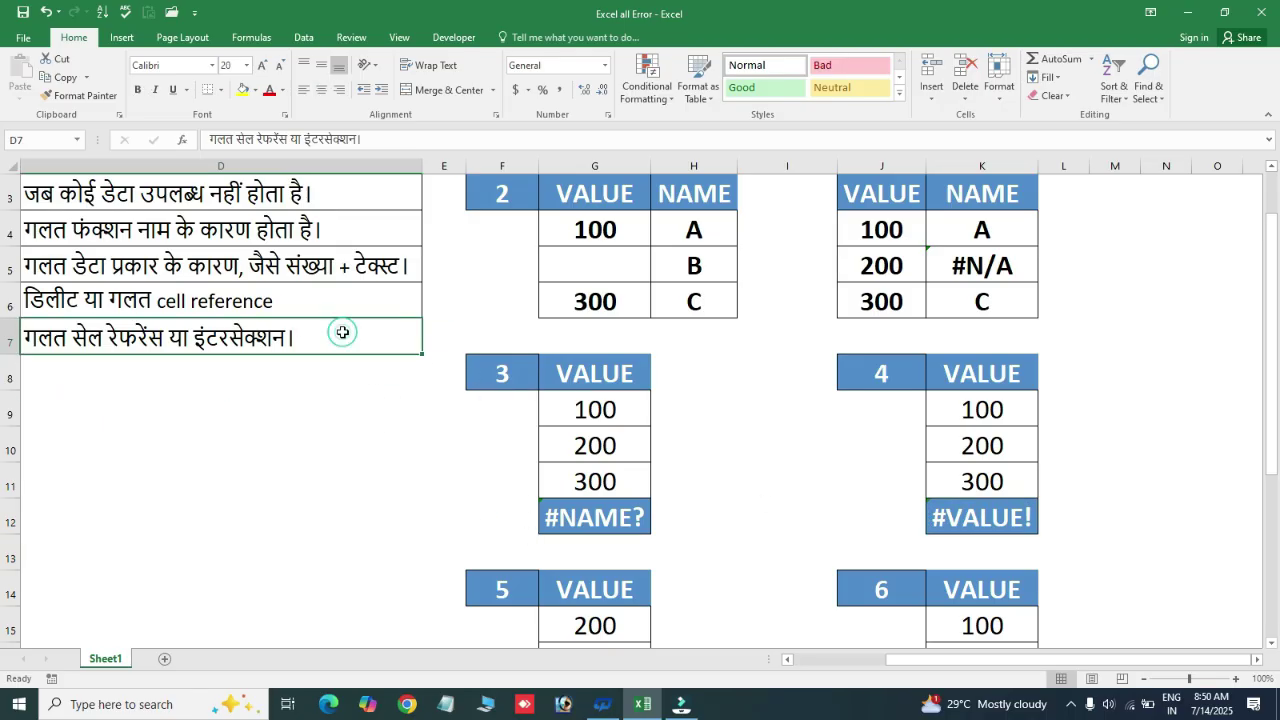
pyautogui.press('Home')
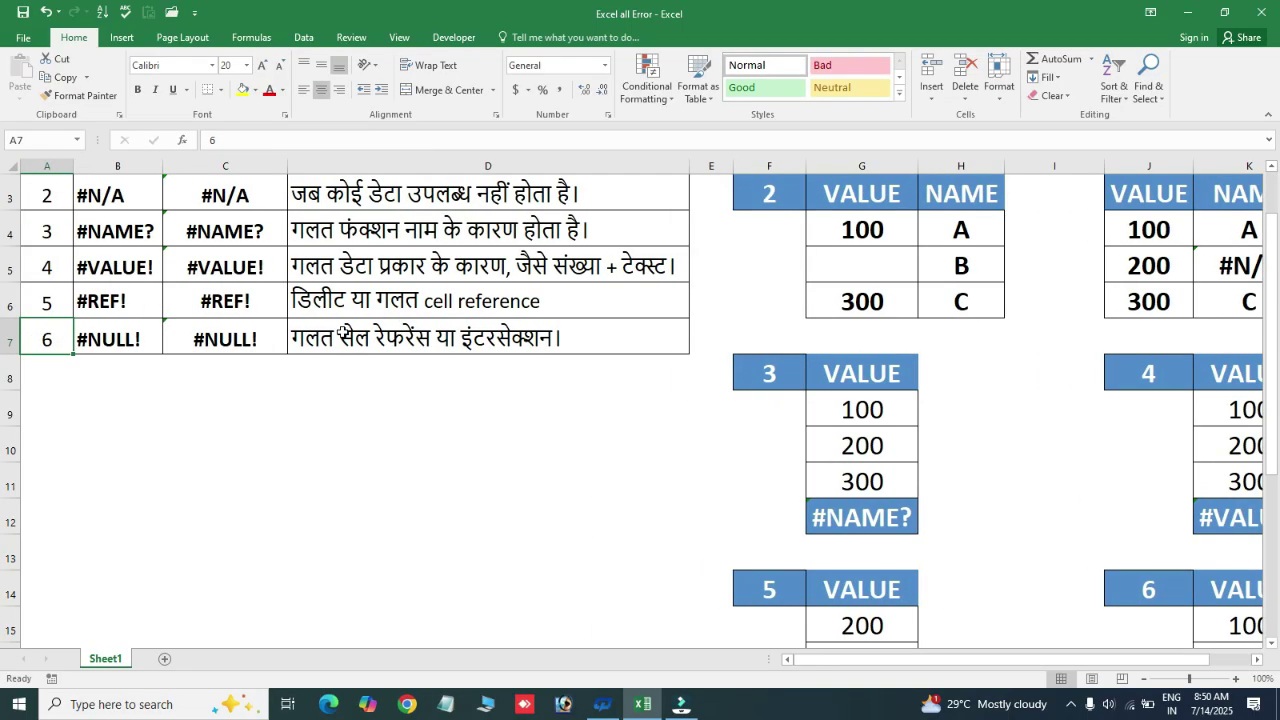
pyautogui.press('Up')
pyautogui.press('Right')
pyautogui.press('Right')
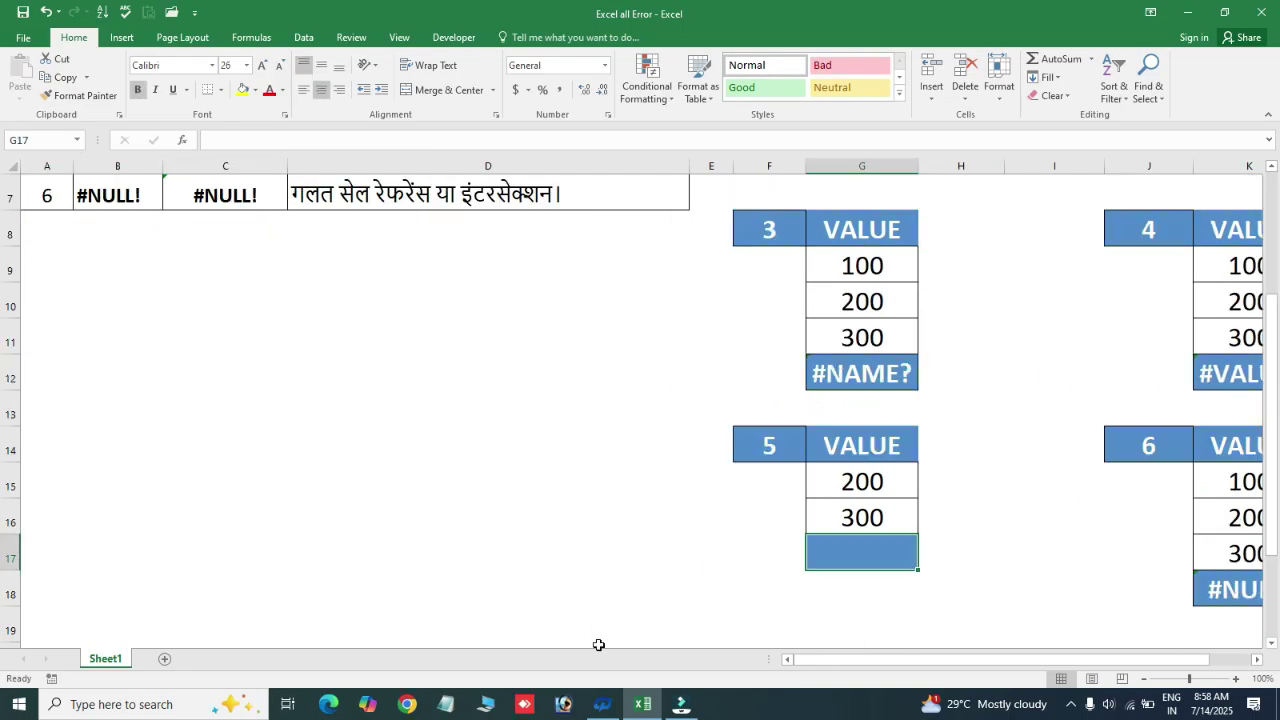
# - Enter =SUM(G16+G15) in the fifth example's result cell G17 and check the formula
pyautogui.write('=')
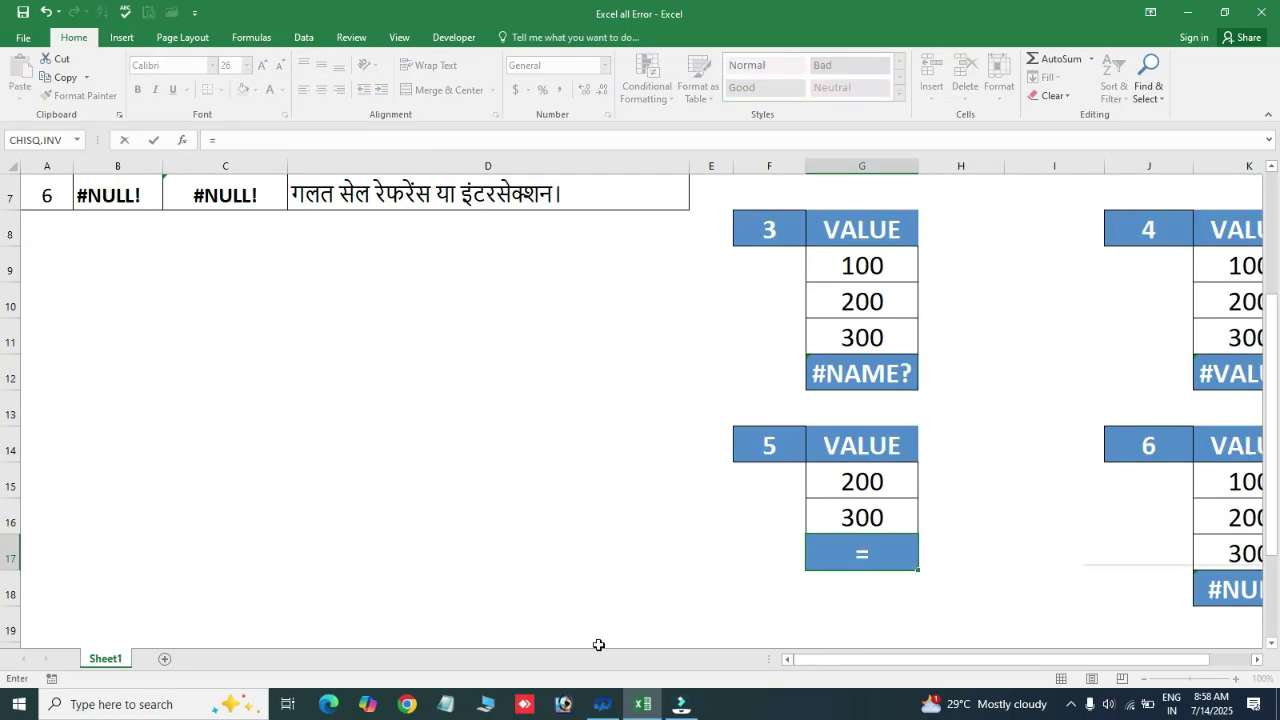
pyautogui.write('SUM(')
pyautogui.press('Up')
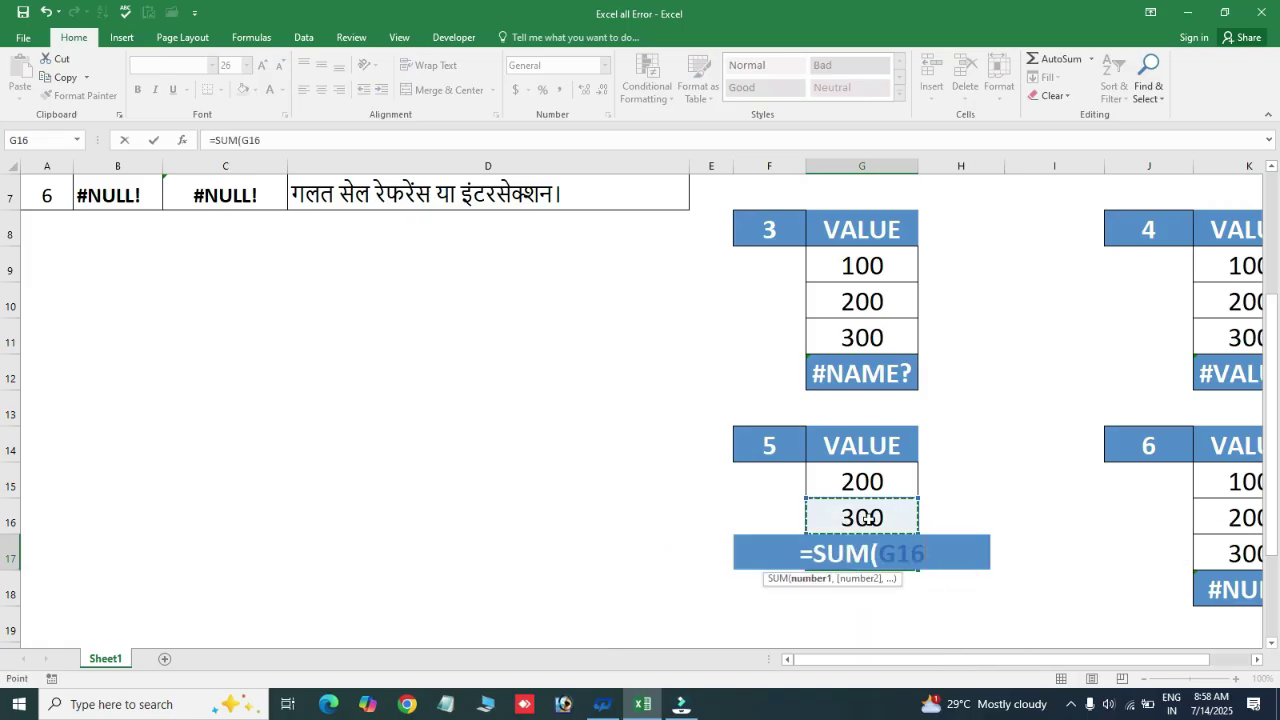
pyautogui.write('+')
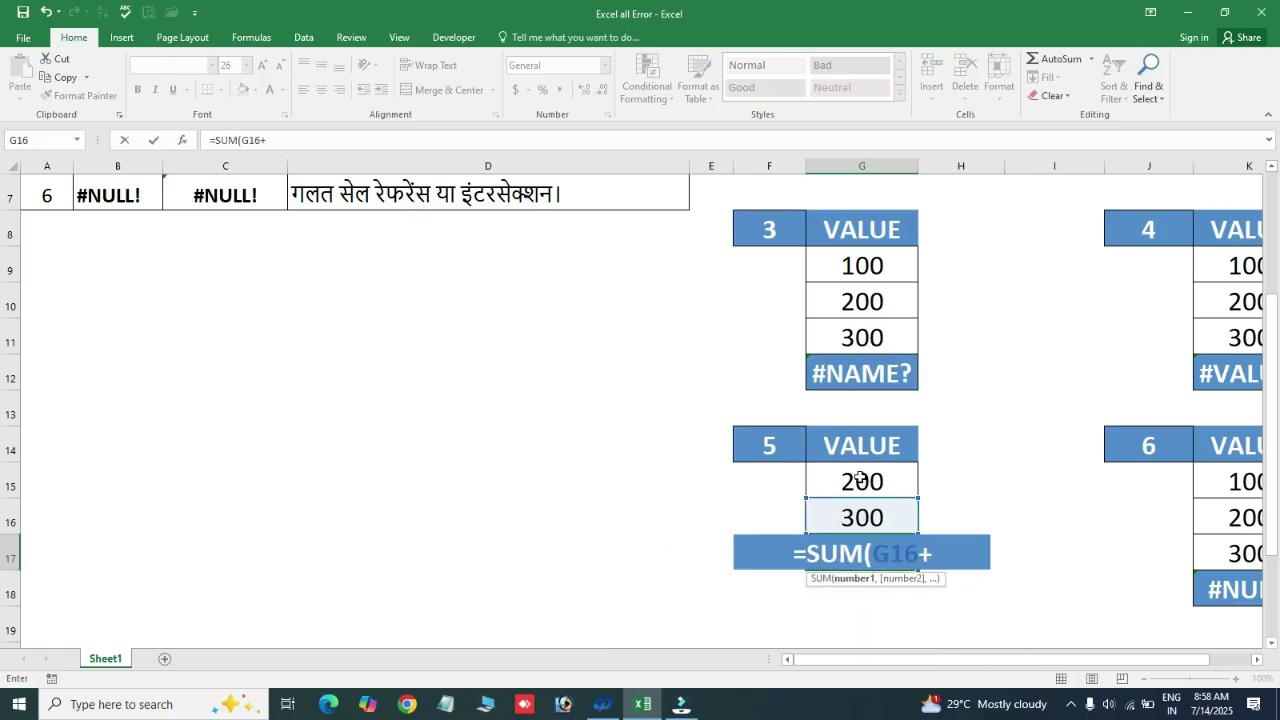
pyautogui.click(860, 478)
pyautogui.press('Return')
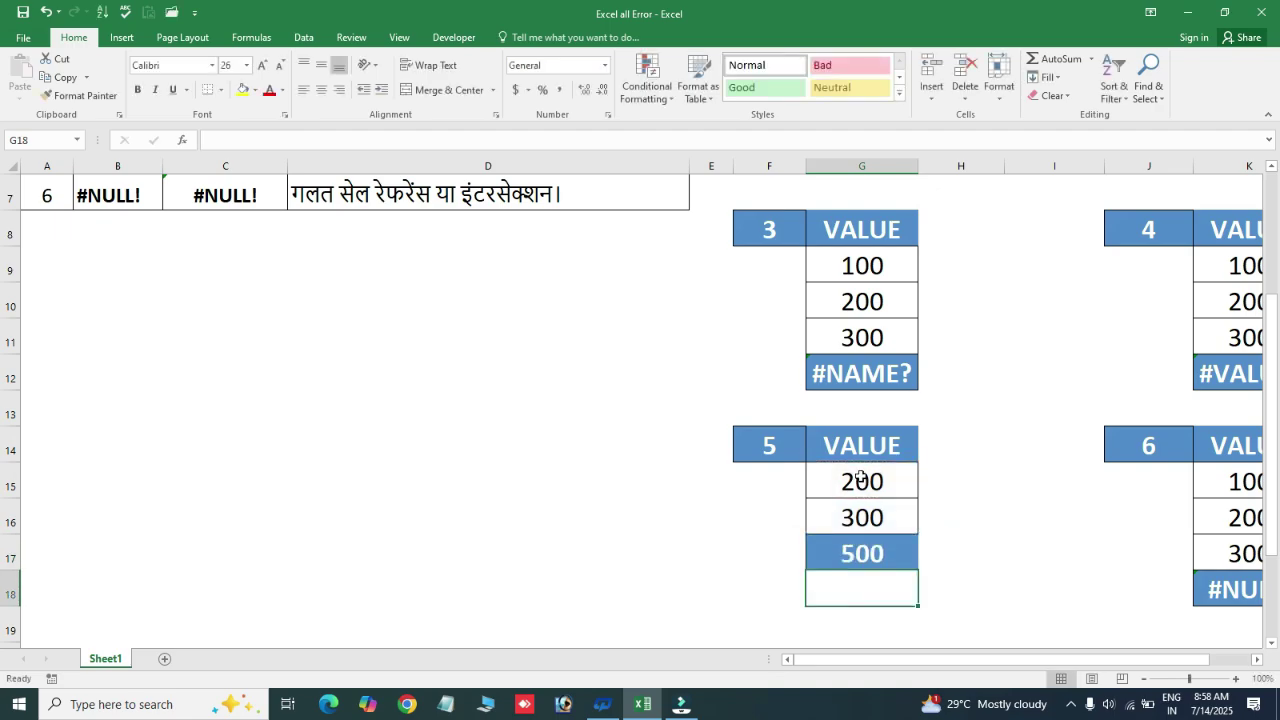
pyautogui.click(858, 549)
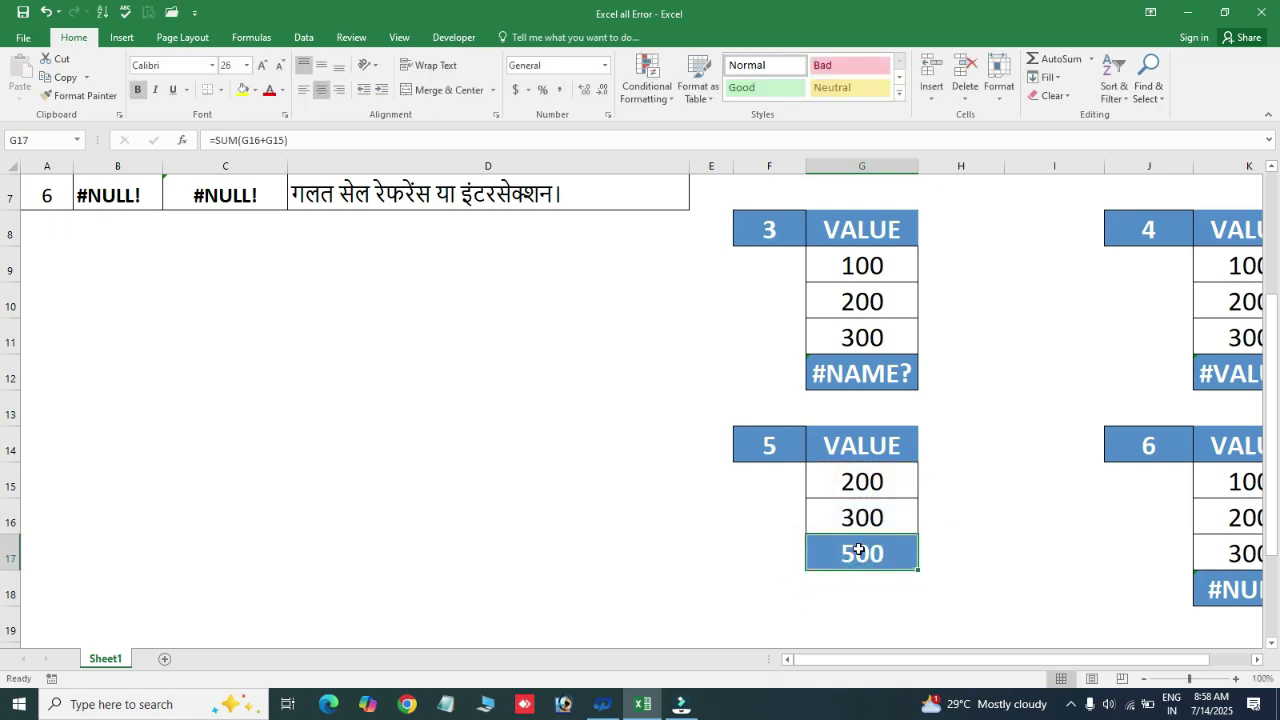
# - Delete the referenced cell G15 from the fifth example, shifting the cells up
pyautogui.click(853, 483)
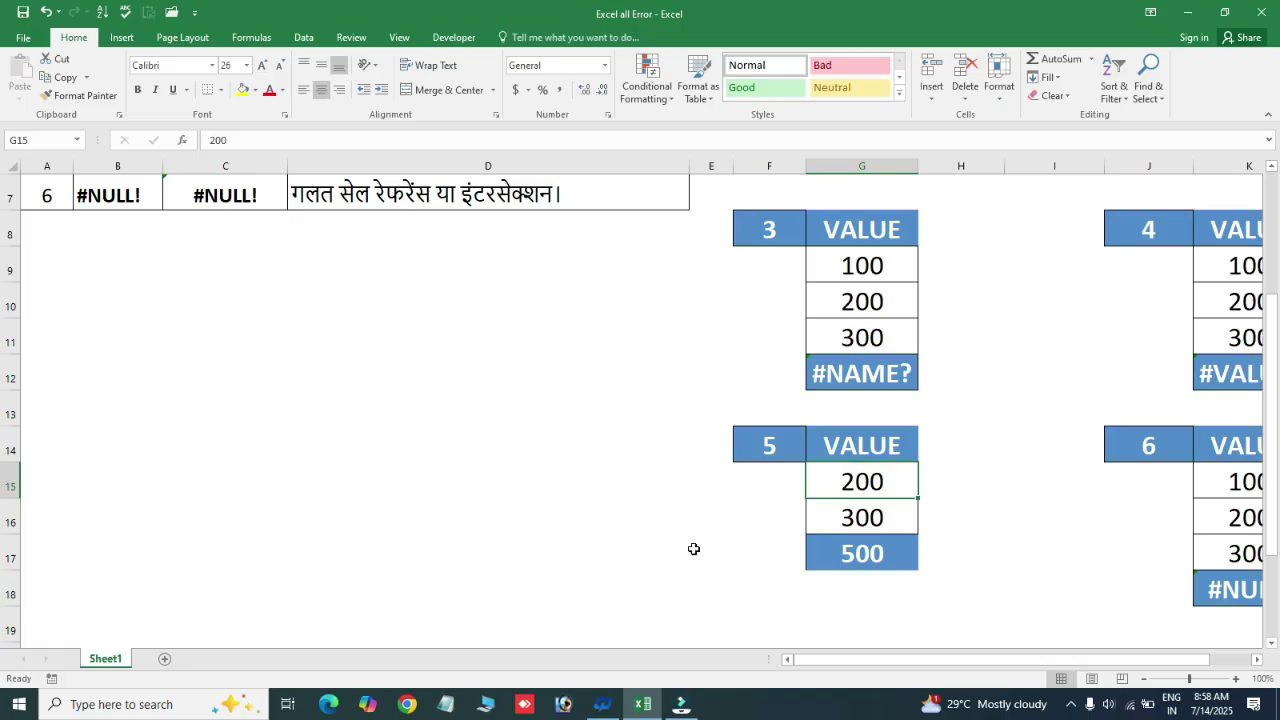
pyautogui.hotkey('ctrl', '-')
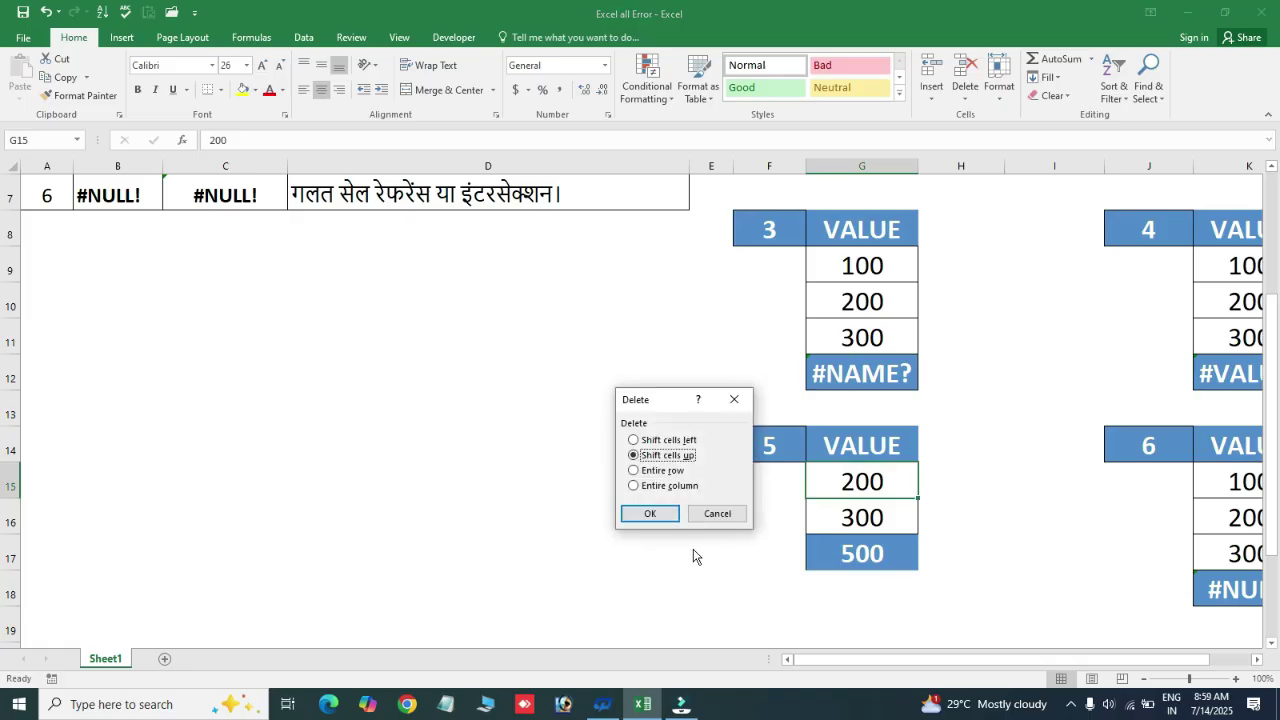
pyautogui.click(648, 514)
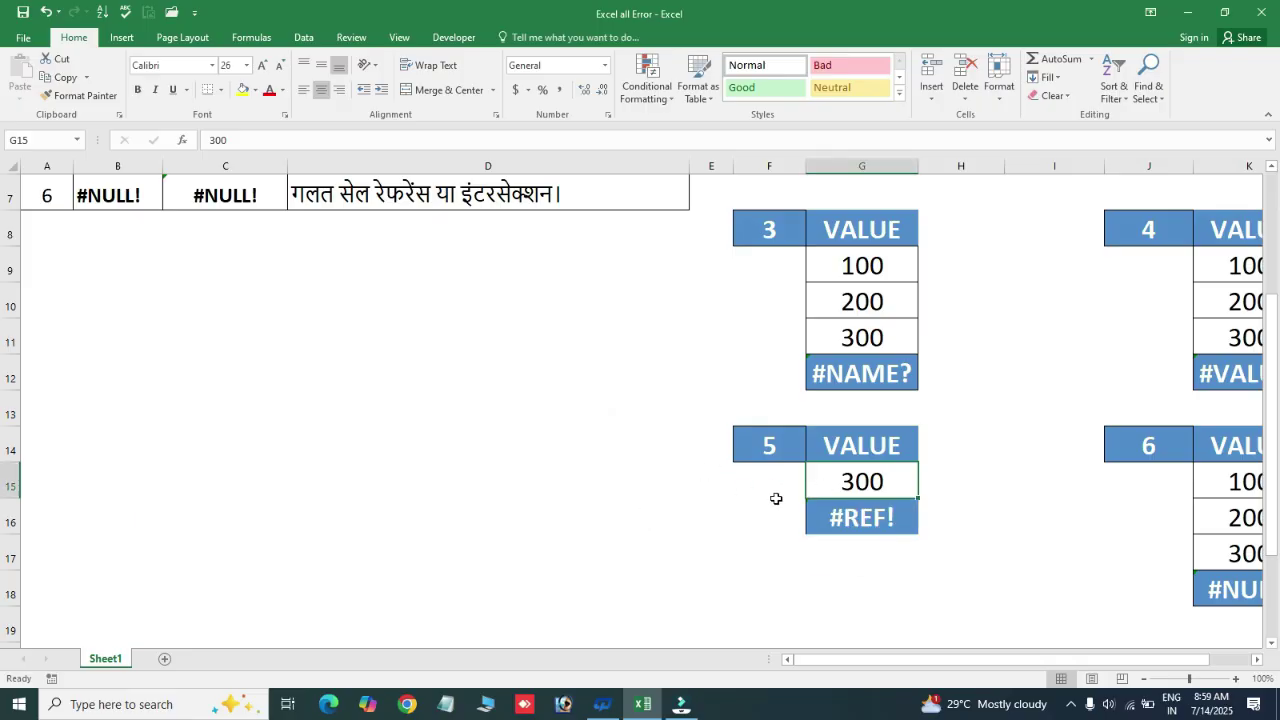
# - Examine the fifth example's broken formula in G16 and the #REF! description in D6
pyautogui.click(878, 516)
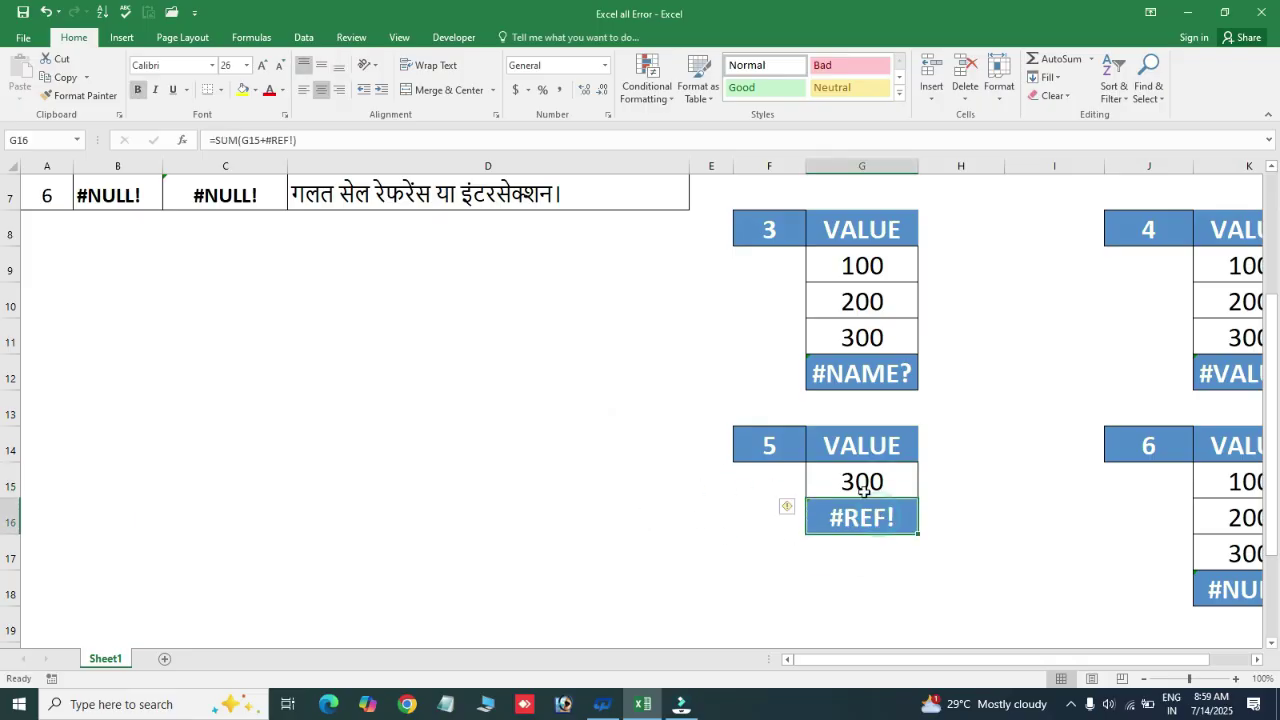
pyautogui.click(372, 250)
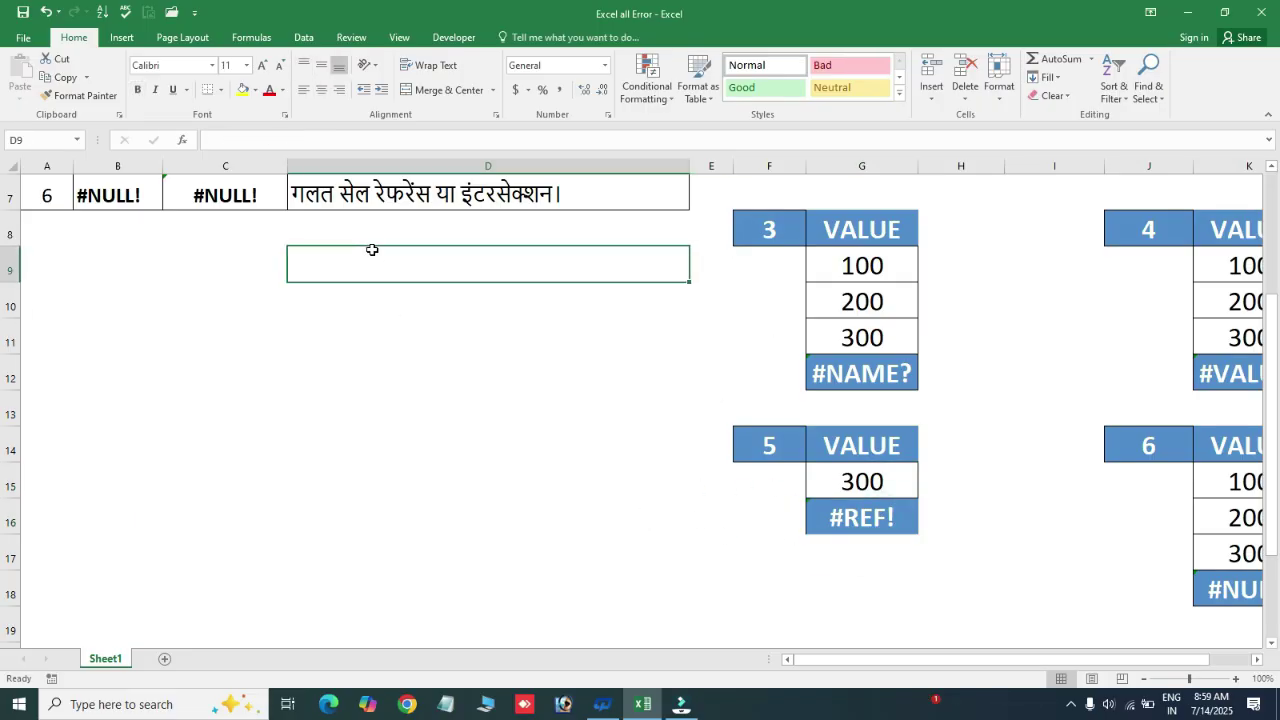
pyautogui.press('Up')
pyautogui.press('Up')
pyautogui.press('Up')
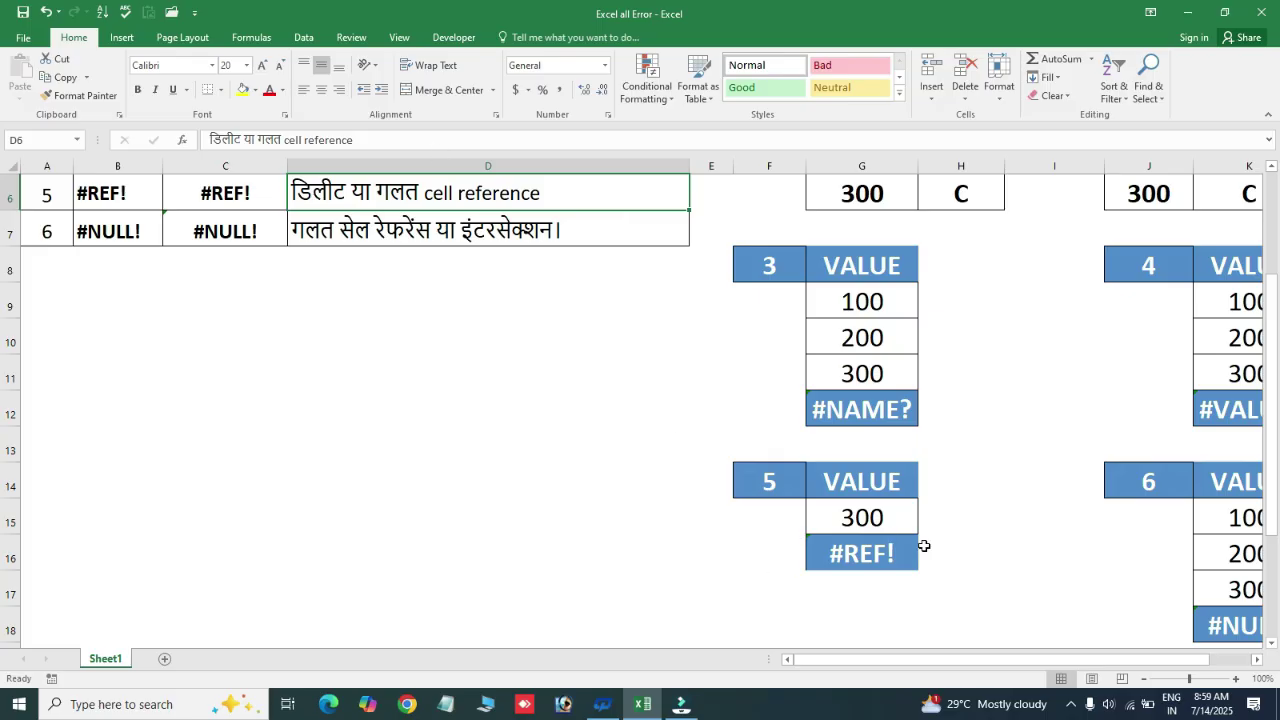
# - Examine the sixth example's #NULL! formula in K18 and the matching description in D7
pyautogui.click(1046, 589)
pyautogui.press('Right')
pyautogui.press('Right')
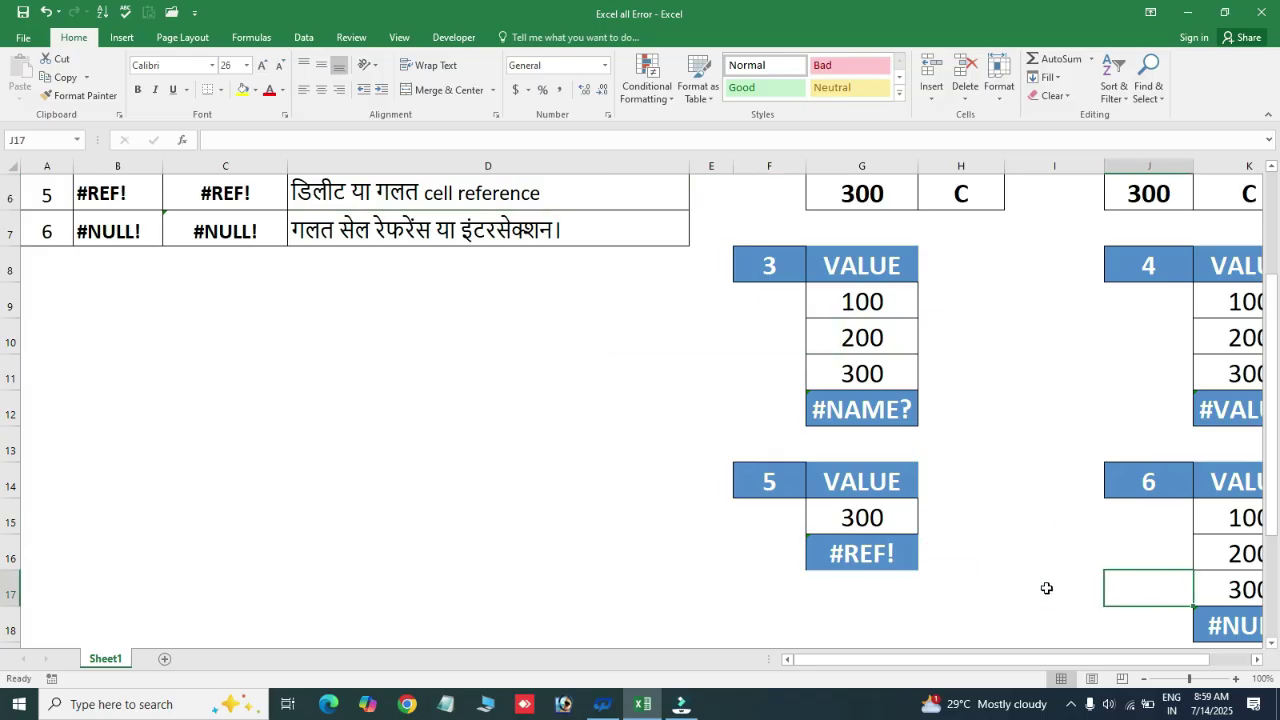
pyautogui.press('Down')
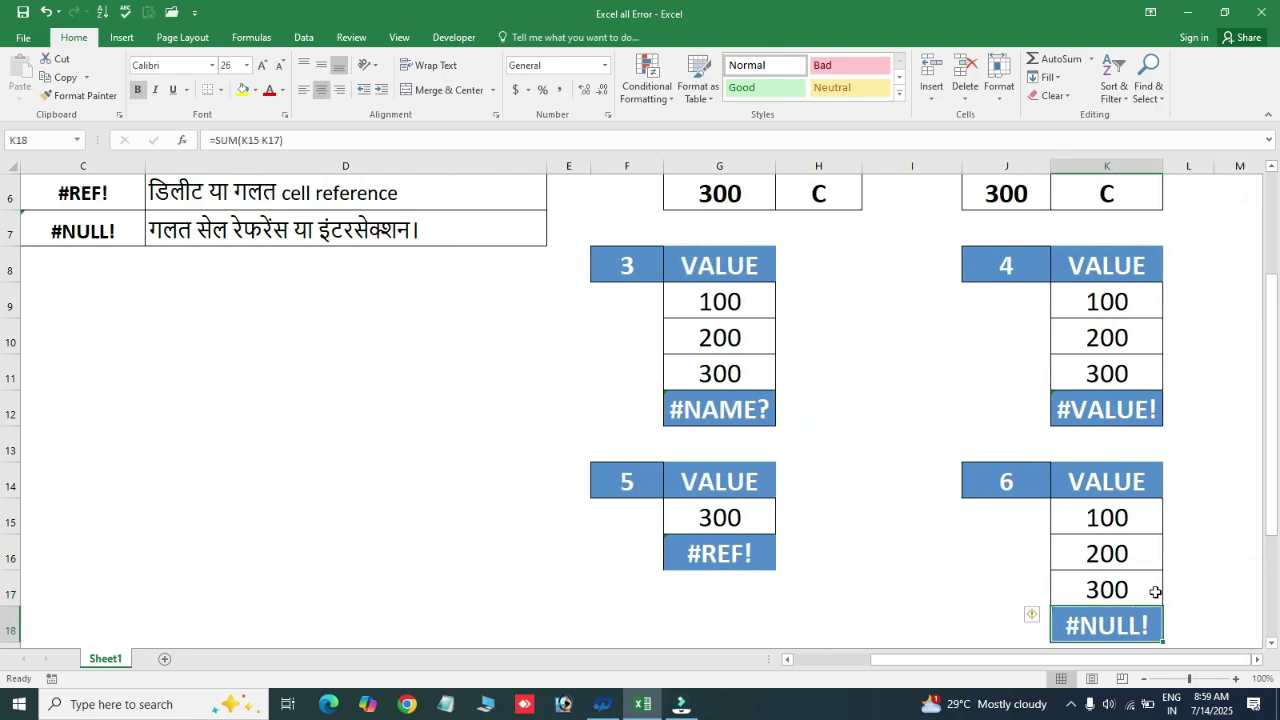
pyautogui.click(165, 238)
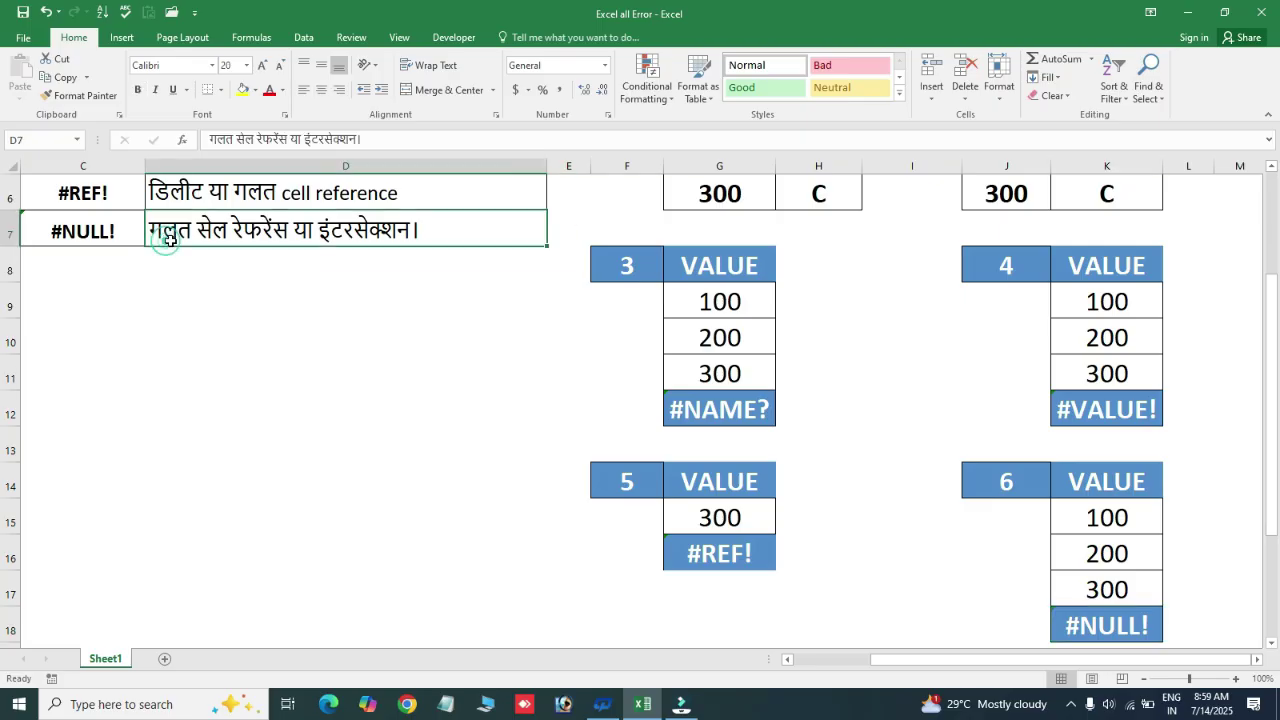
# - Clear K18, enter the correct formula =SUM(K15:K17) for the sixth example, and inspect its range reference
pyautogui.click(1100, 627)
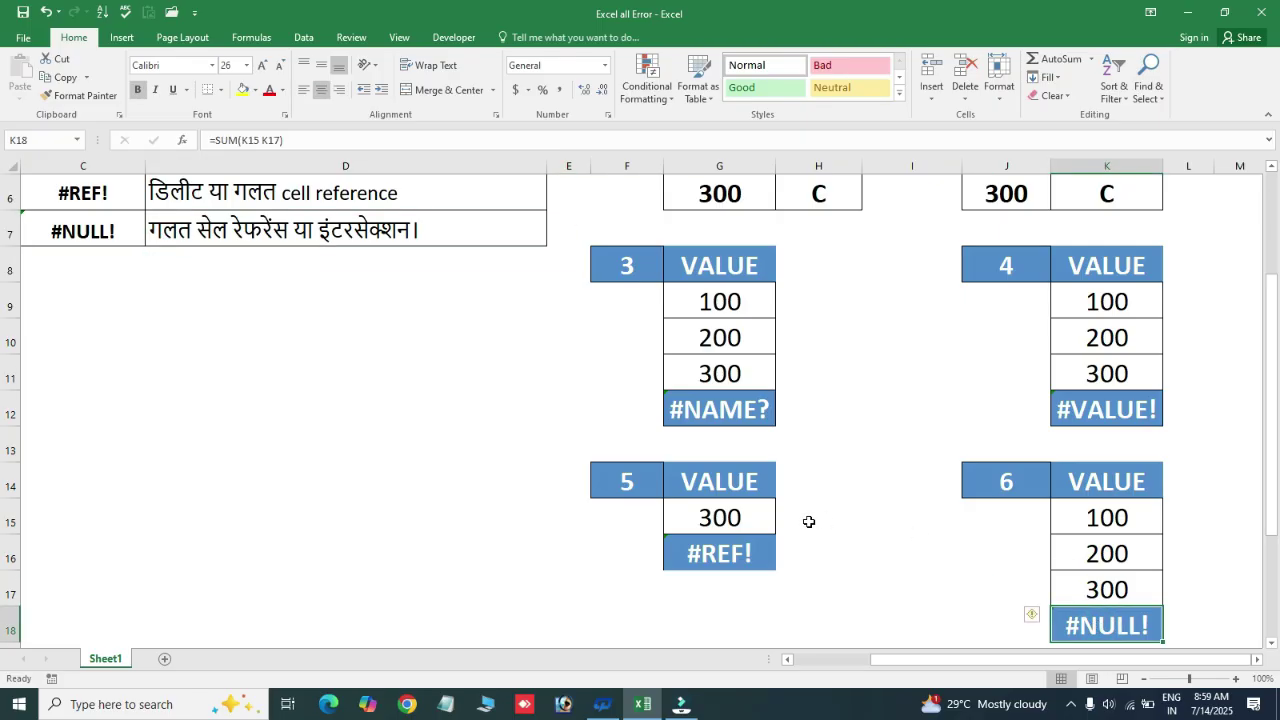
pyautogui.press('Delete')
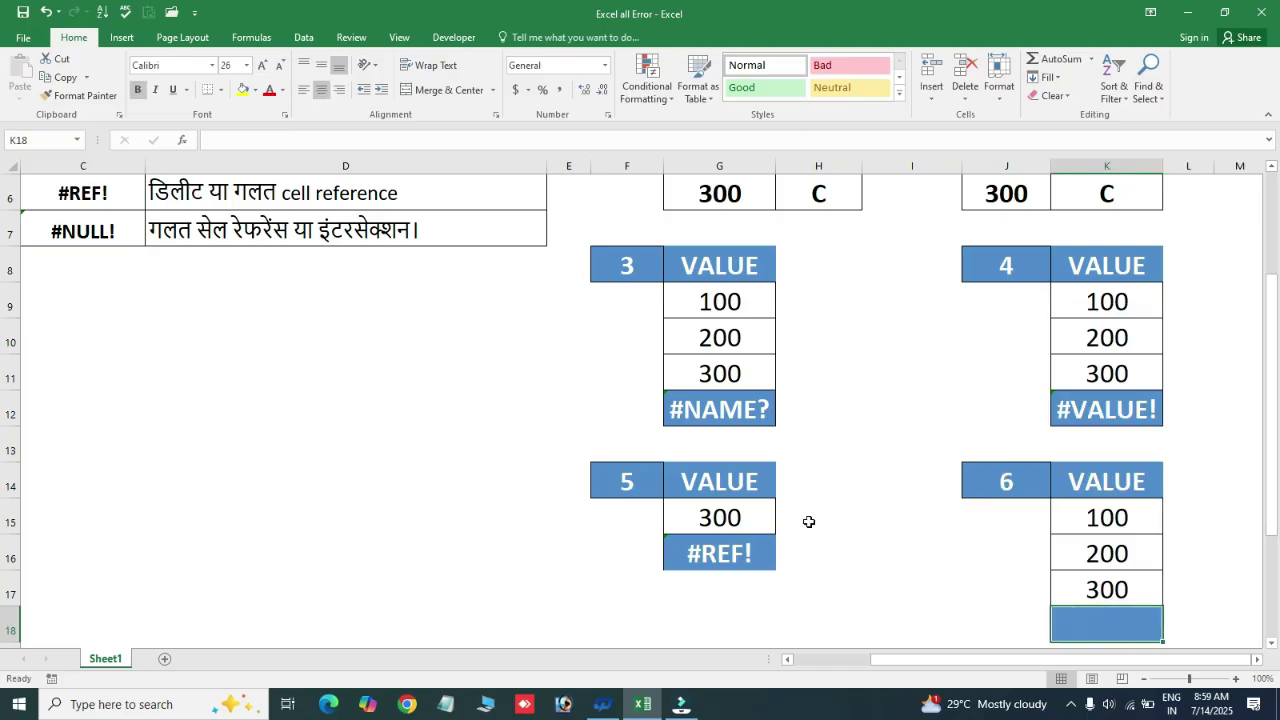
pyautogui.write('=SUM(')
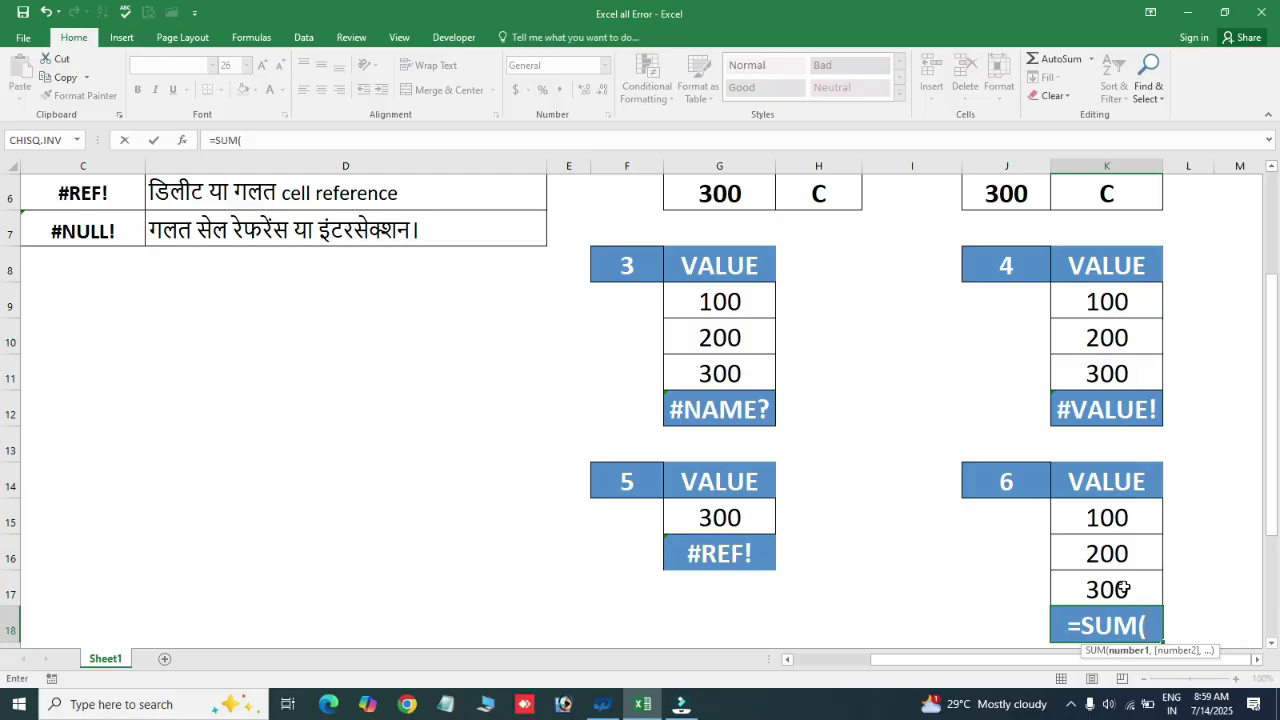
pyautogui.moveTo(1125, 587); pyautogui.dragTo(1106, 516)
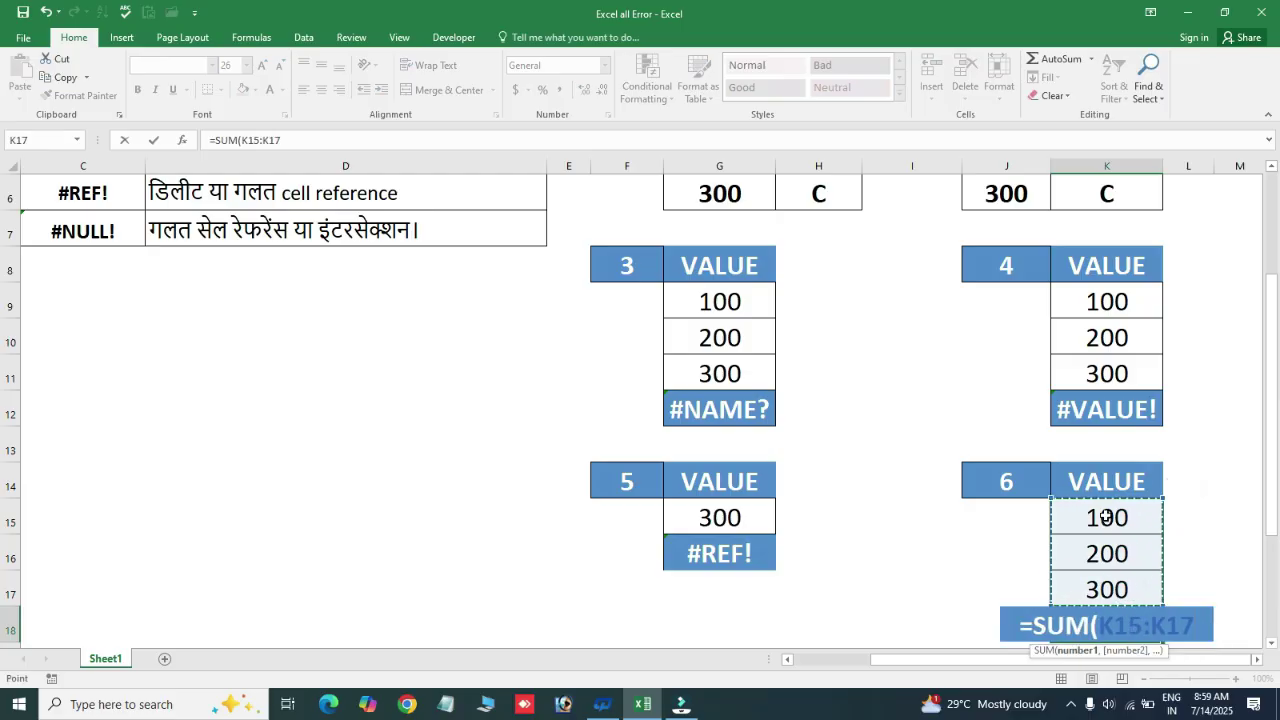
pyautogui.press('Return')
pyautogui.press('Return')
pyautogui.press('Up')
pyautogui.press('Up')
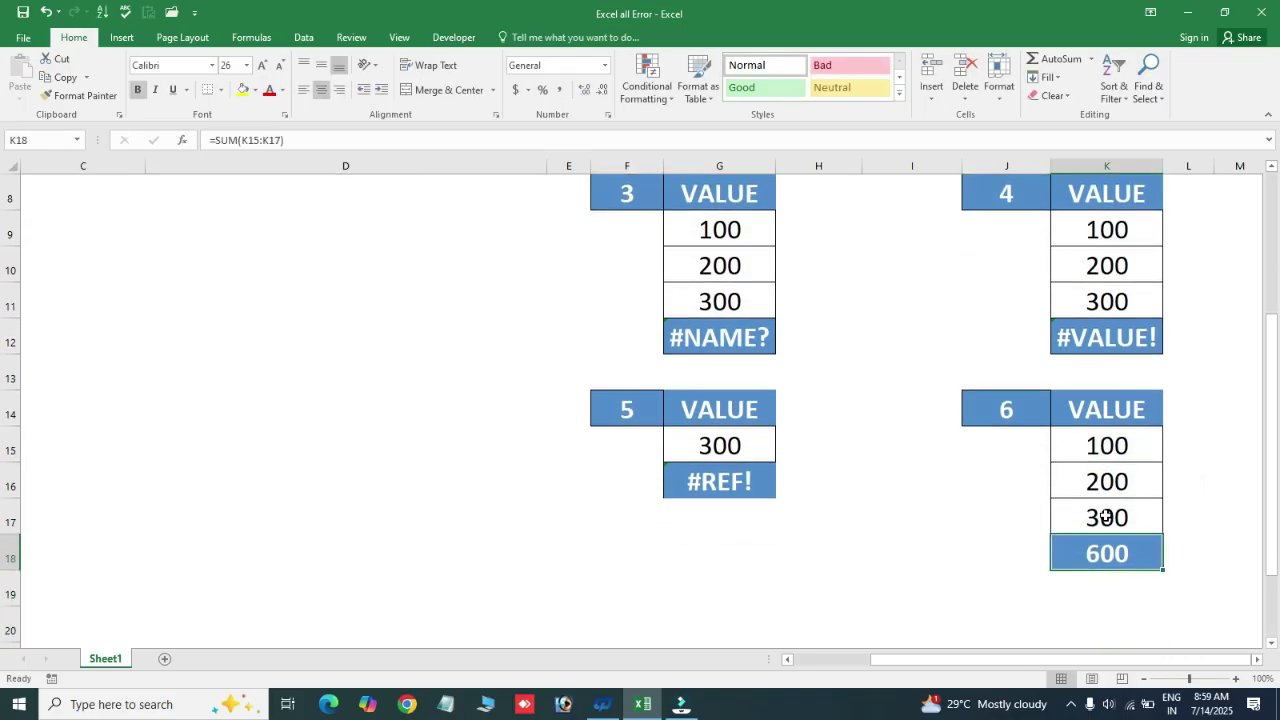
pyautogui.press('F2')
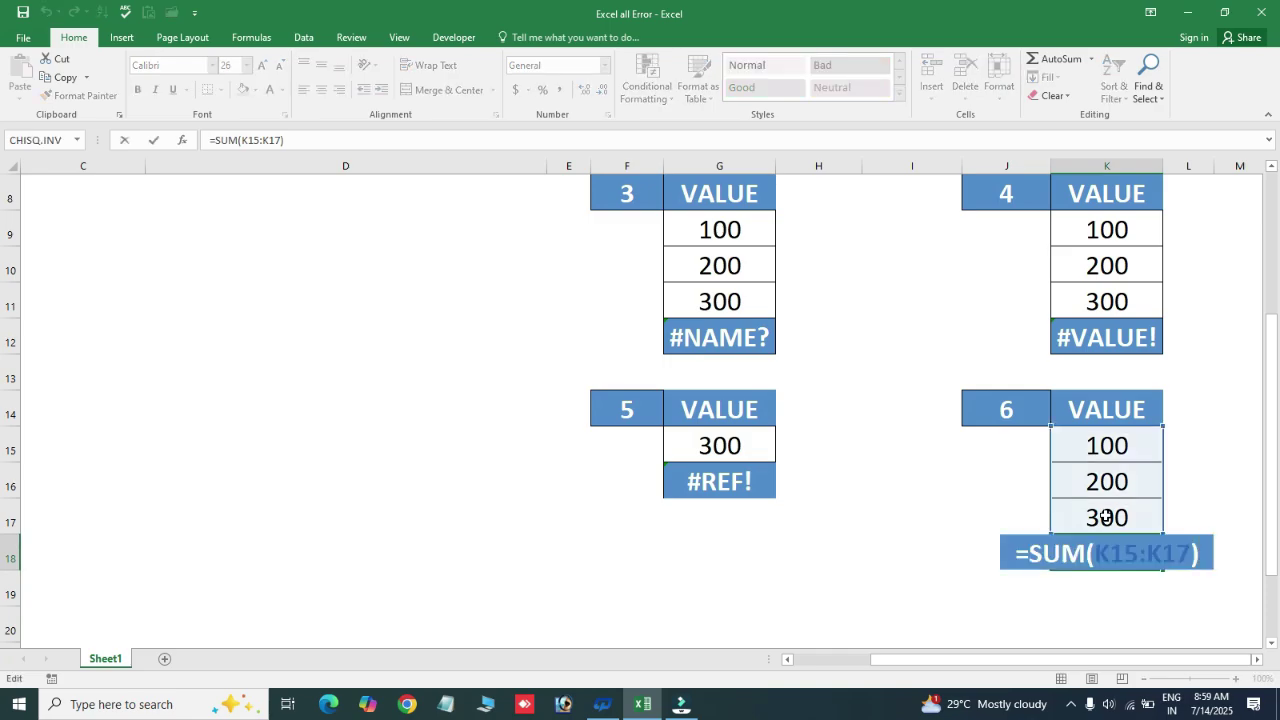
pyautogui.press('Escape')
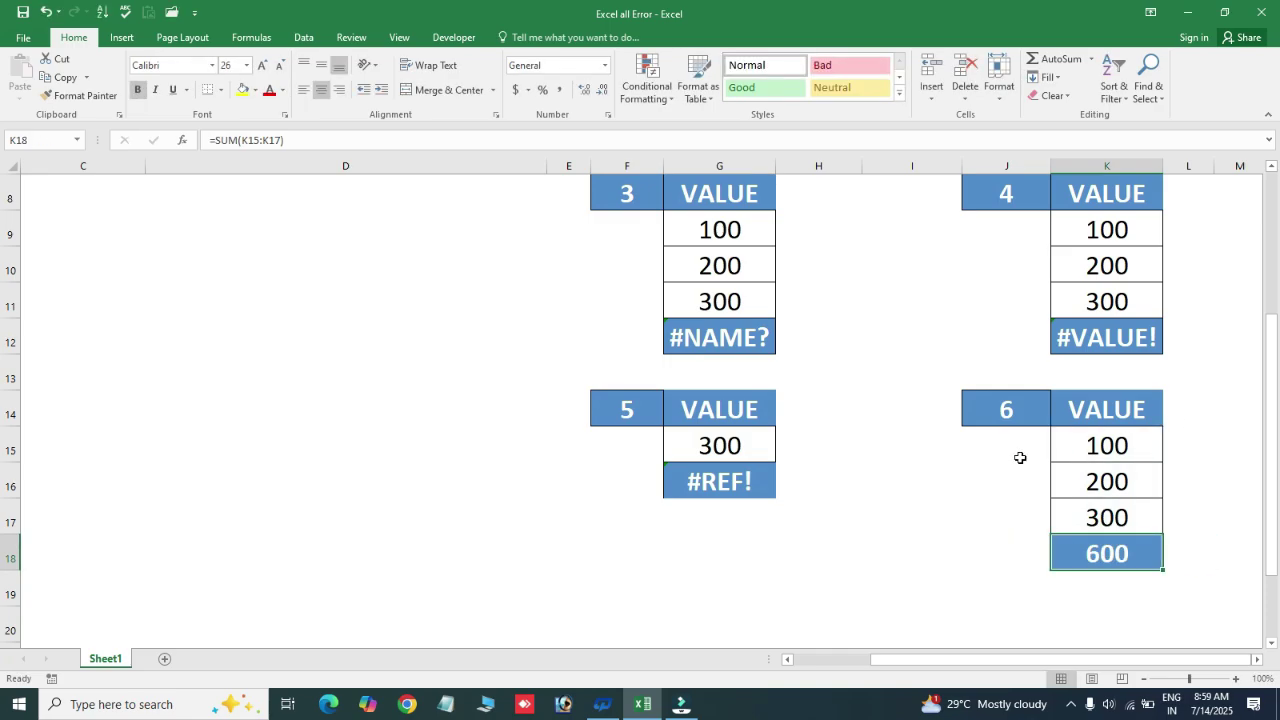
pyautogui.press('F2')
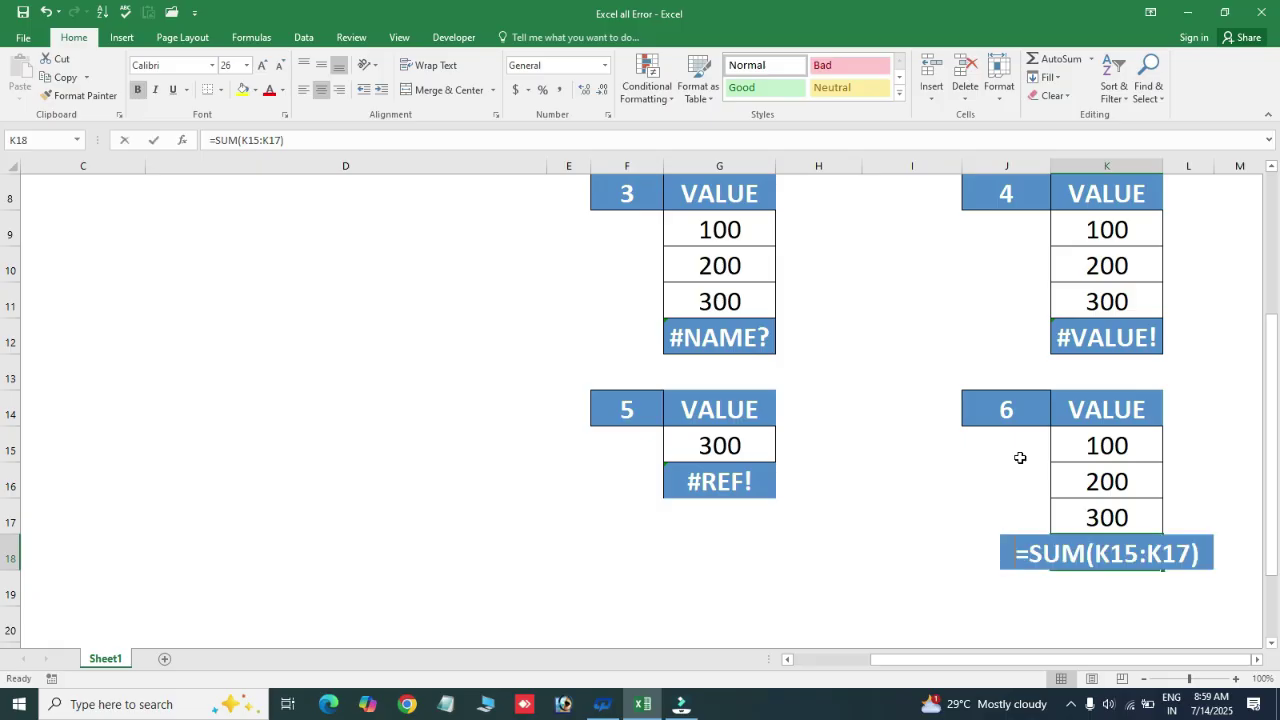
pyautogui.press('Escape')
# - Replace the formula in K18 with =SUM(K17 K16), separating the references with only a space, and check it
pyautogui.write('=SUM(')
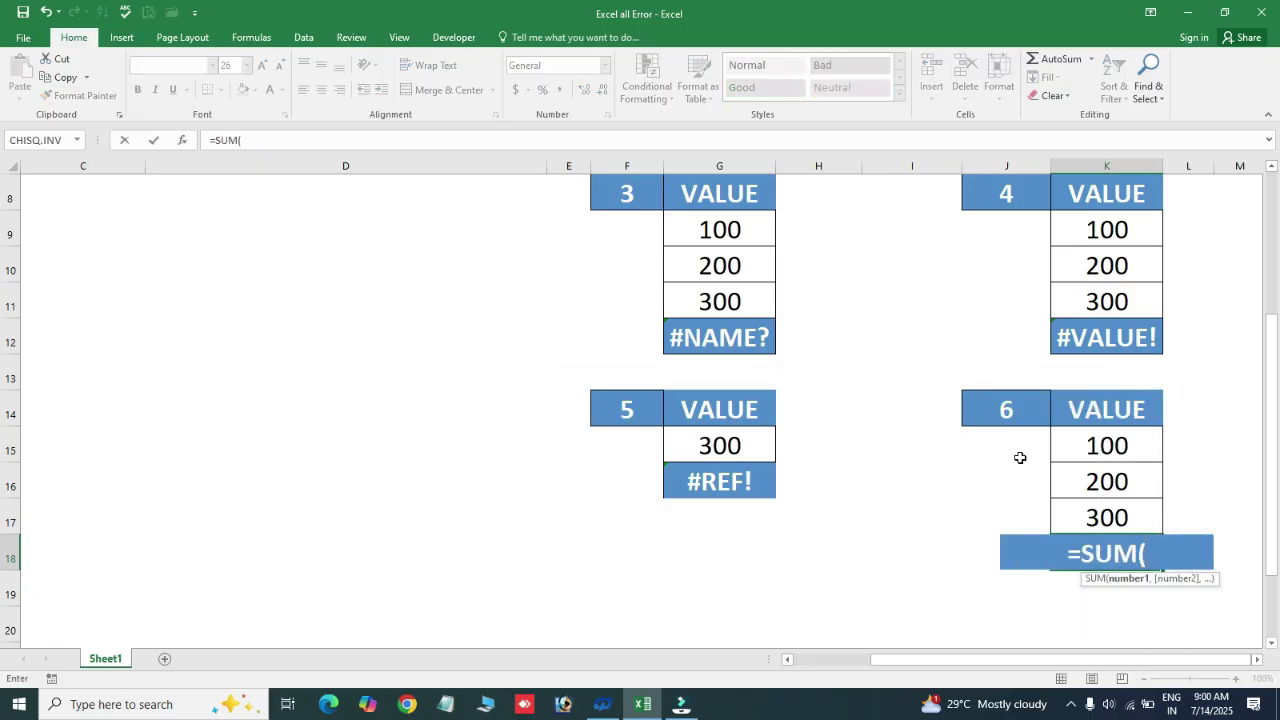
pyautogui.press('Up')
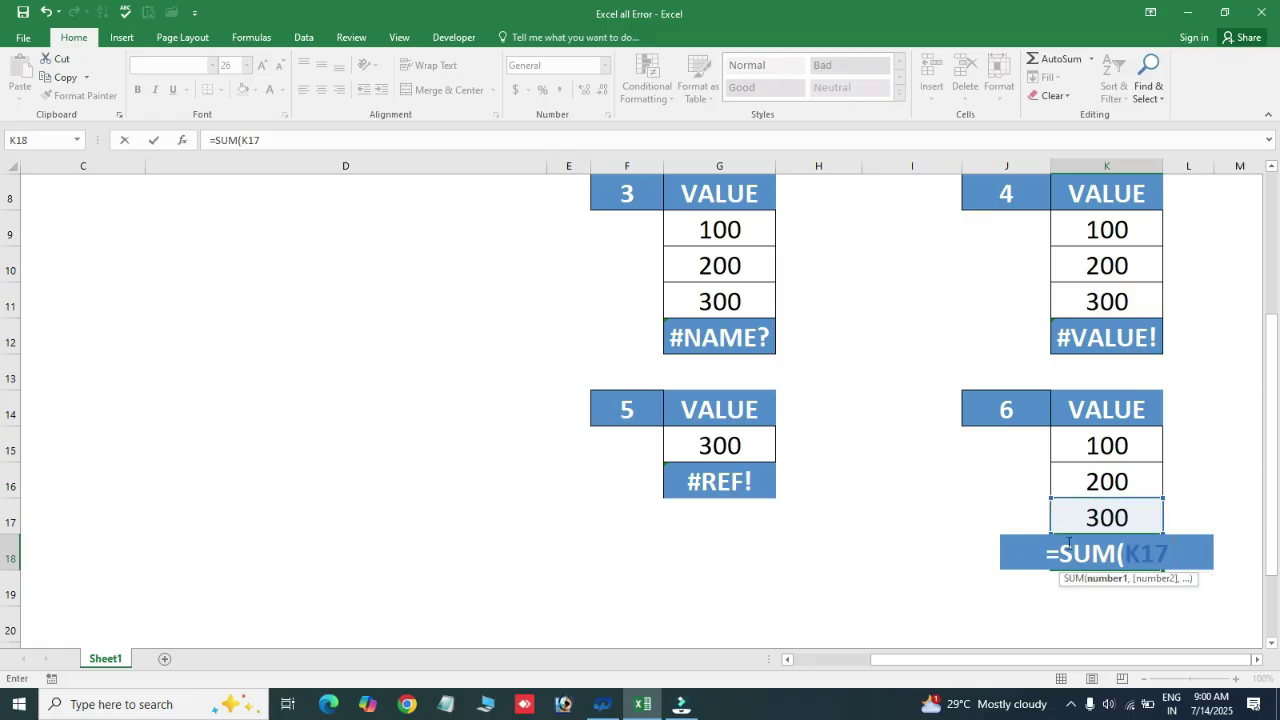
pyautogui.click(1108, 479)
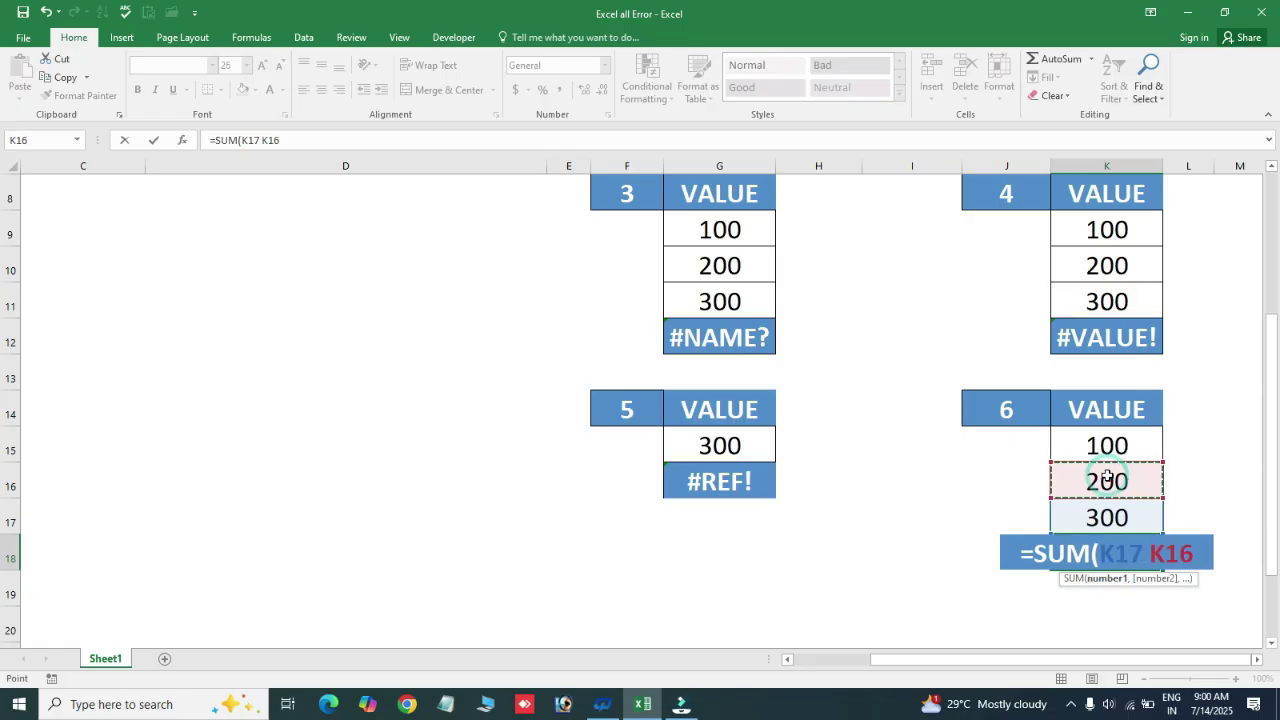
pyautogui.press('Return')
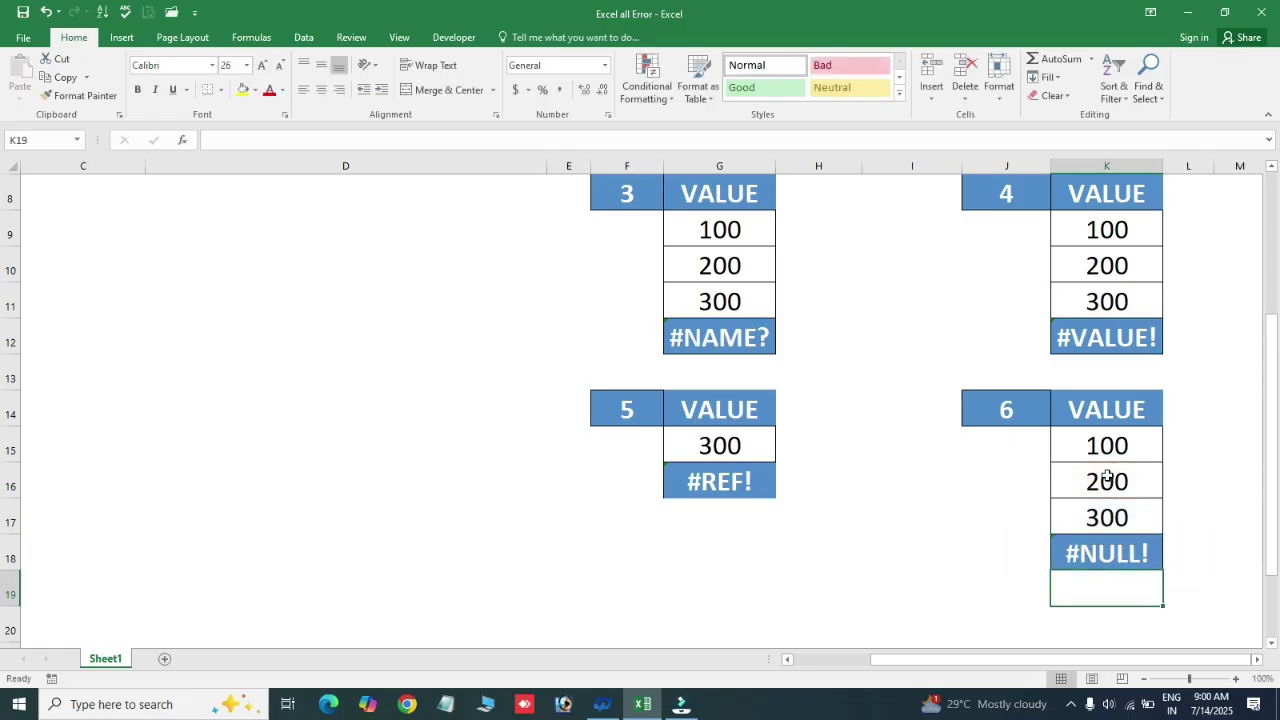
pyautogui.click(1104, 561)
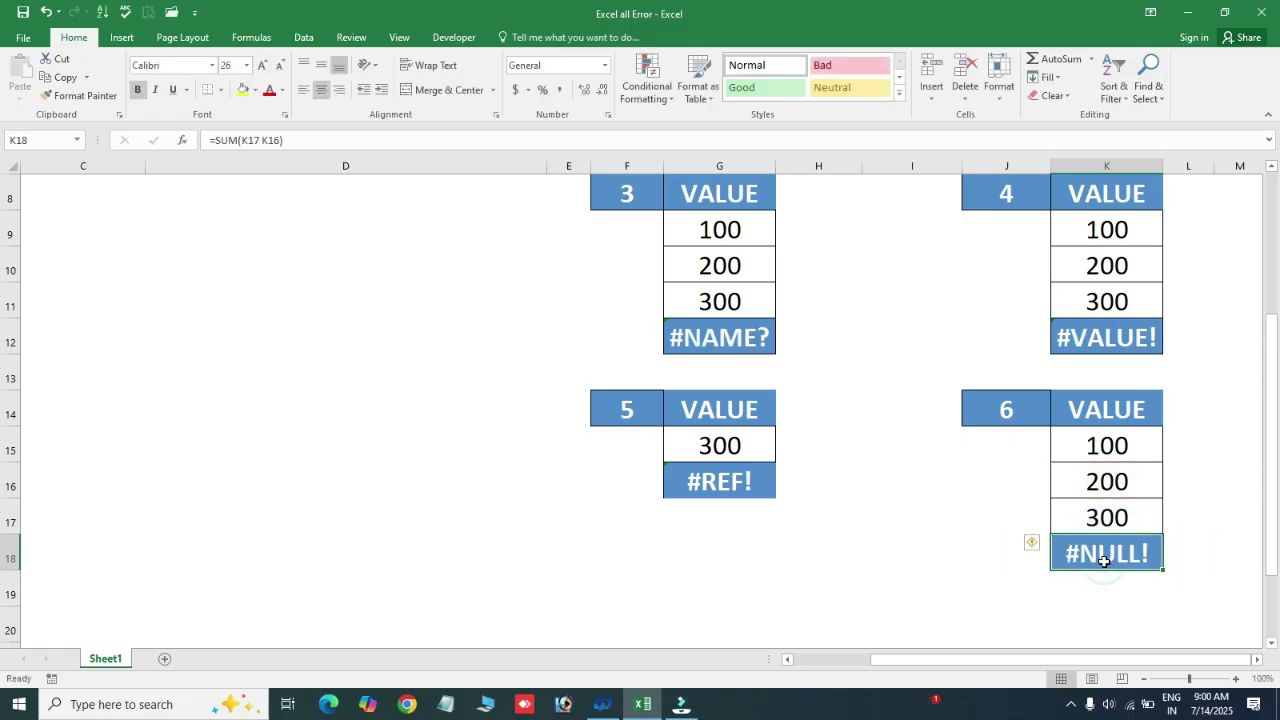
# - Review the error table's example formulas in C2:C7 and their Hindi descriptions
pyautogui.hotkey('ctrl', 'Home')
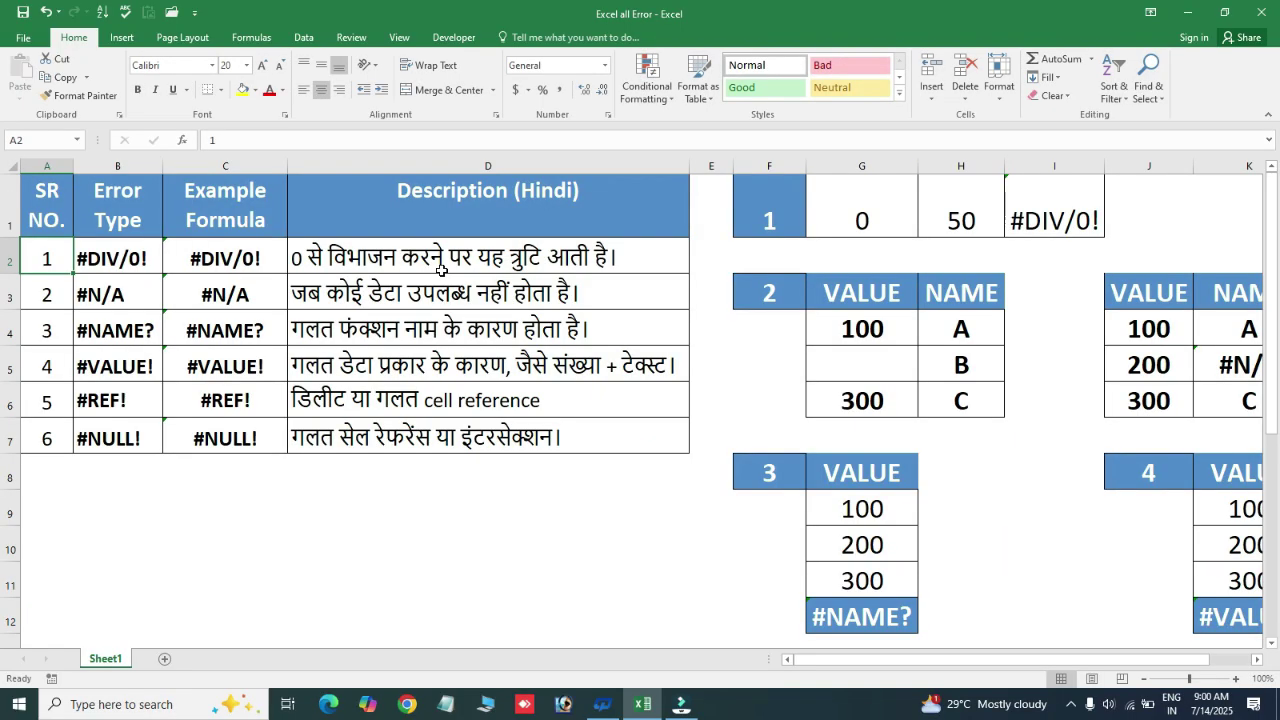
pyautogui.press('Right')
pyautogui.press('Right')
pyautogui.hotkey('shift', 'Down')
pyautogui.hotkey('shift', 'Down')
pyautogui.hotkey('shift', 'Down')
pyautogui.hotkey('shift', 'Down')
pyautogui.hotkey('shift', 'Down')
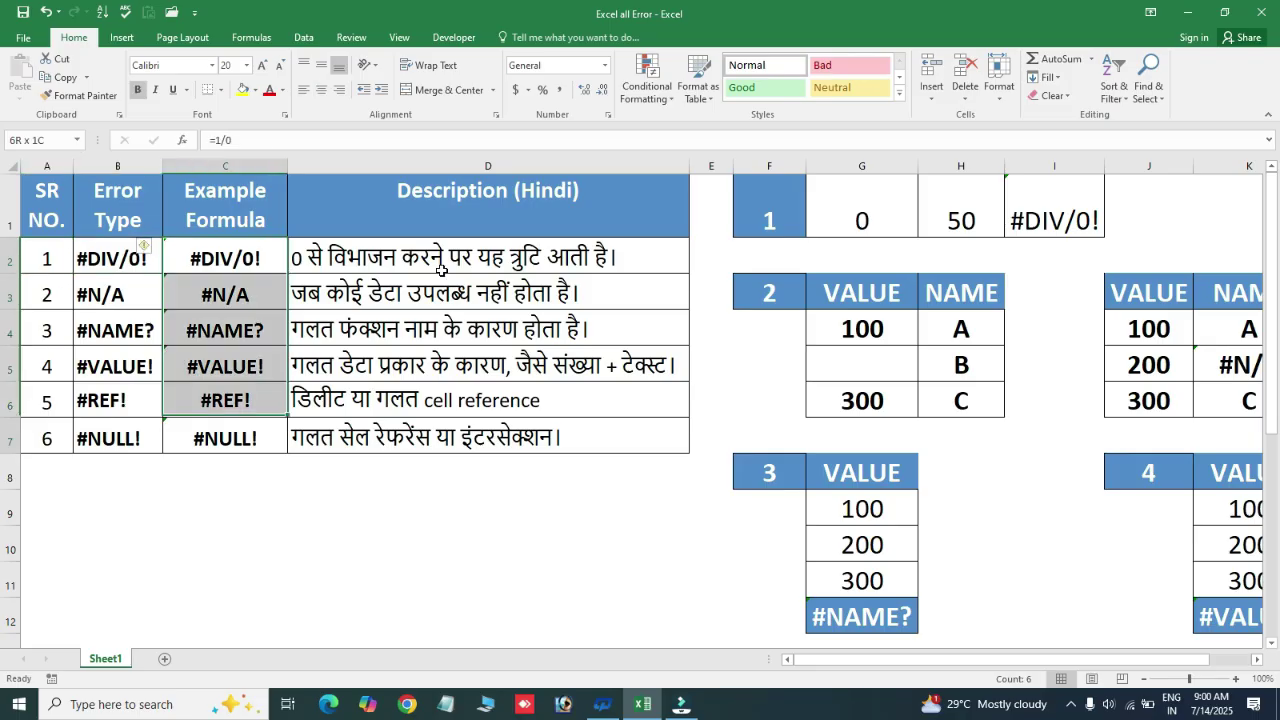
pyautogui.click(410, 255)
pyautogui.moveTo(224, 258); pyautogui.dragTo(224, 447)
pyautogui.click(372, 335)
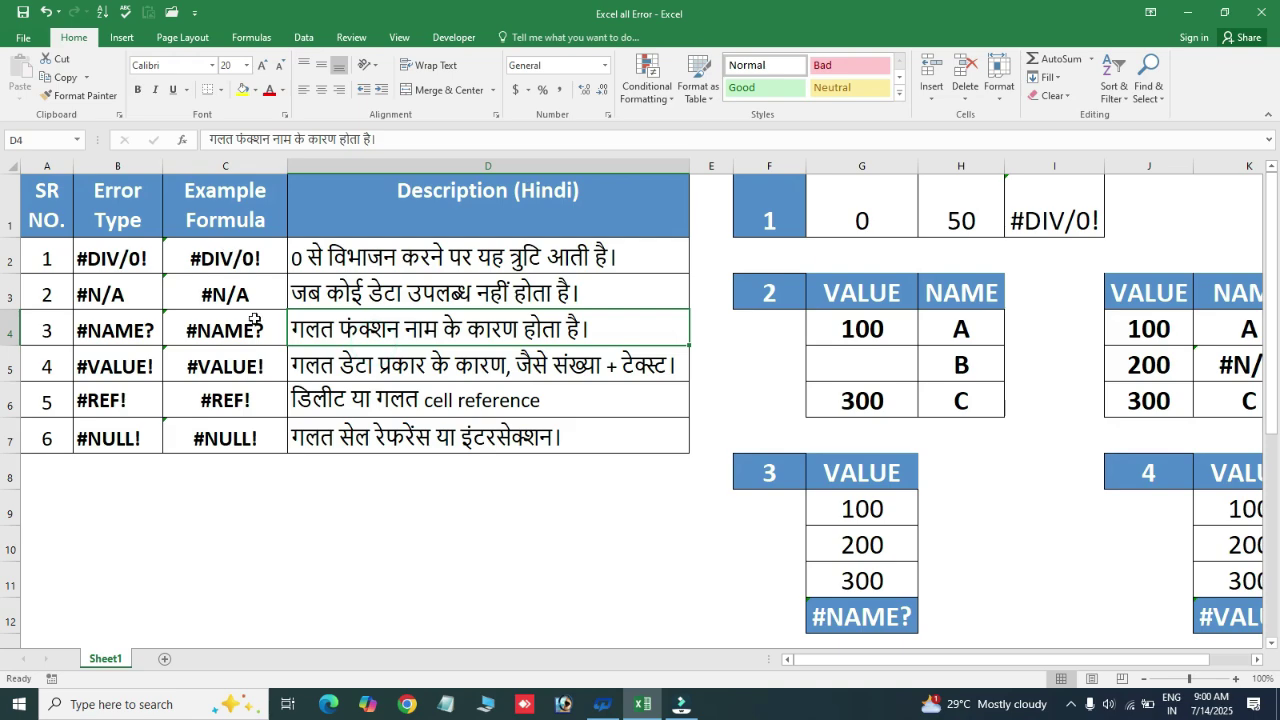
pyautogui.click(1059, 575)
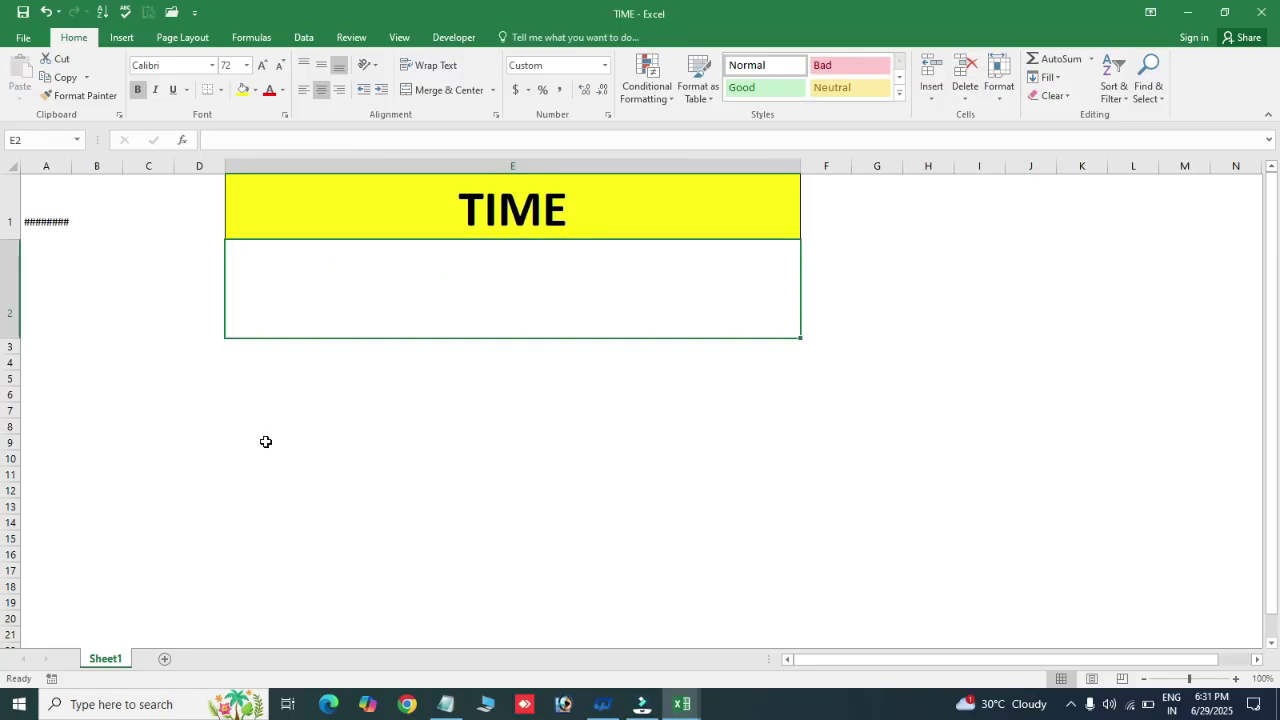
# - Enter the formula =NOW() in cell E2 below the TIME heading
pyautogui.write('=')
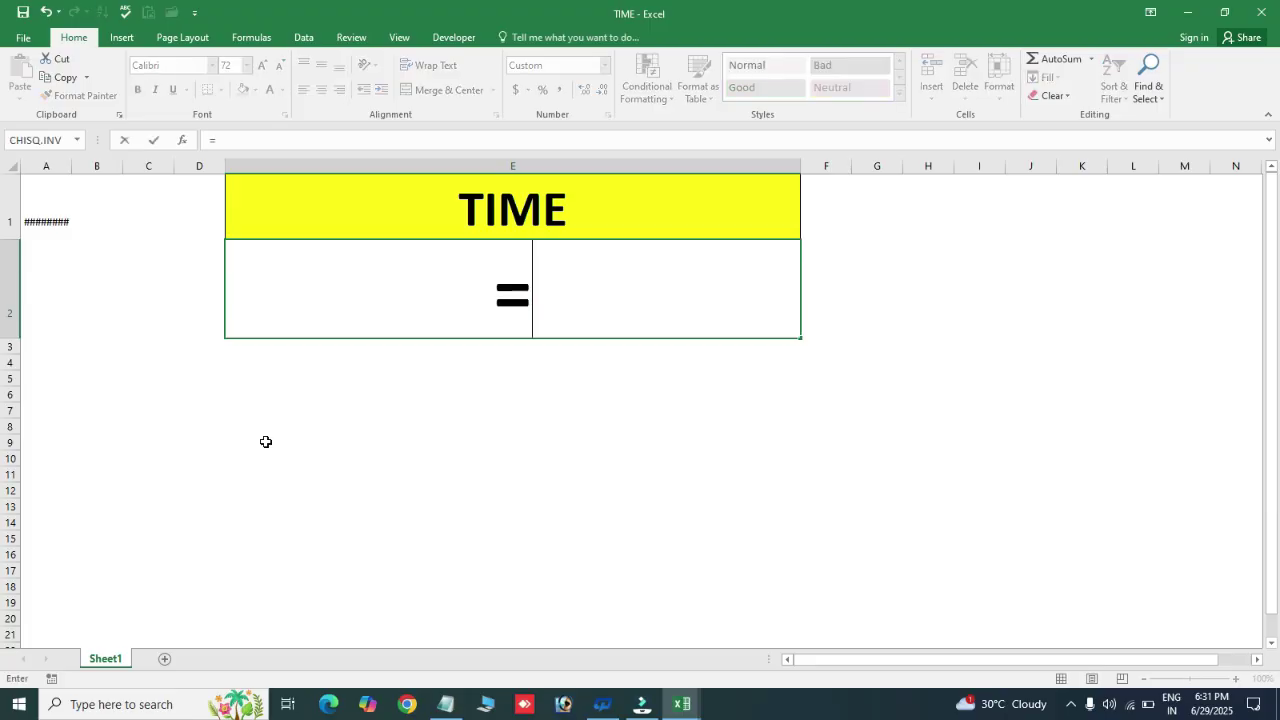
pyautogui.write('NOW')
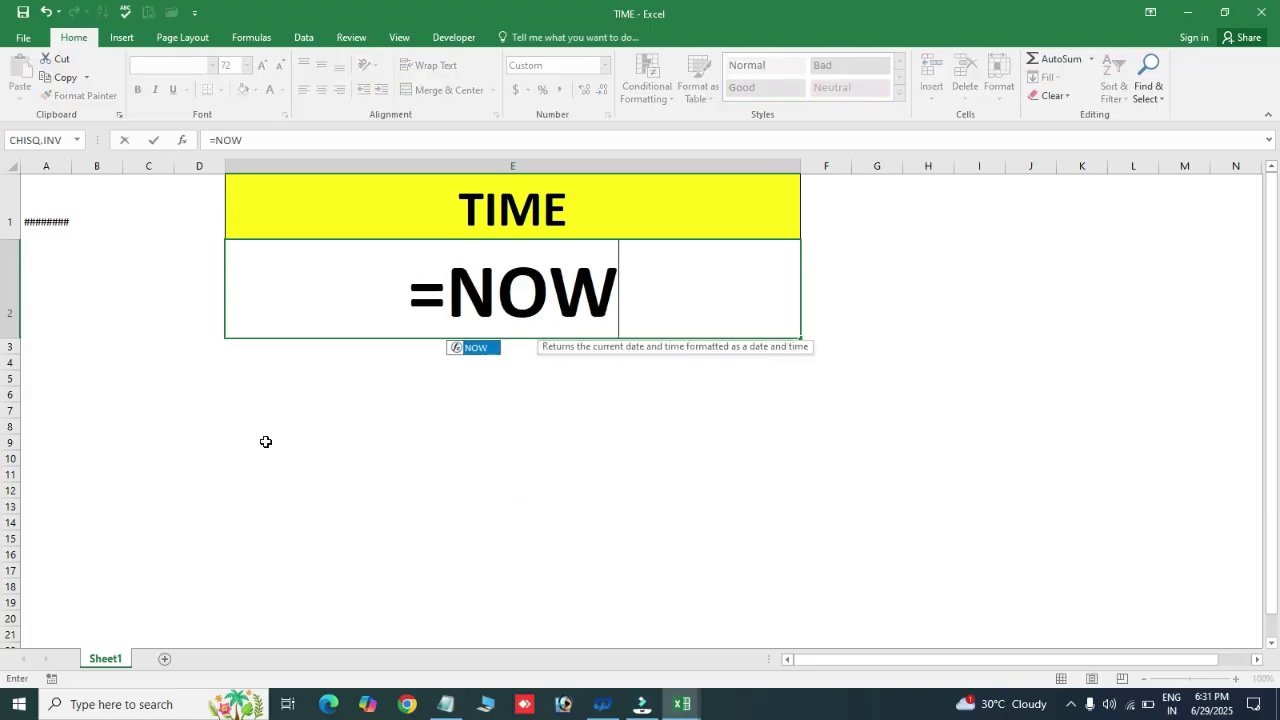
pyautogui.write('(')
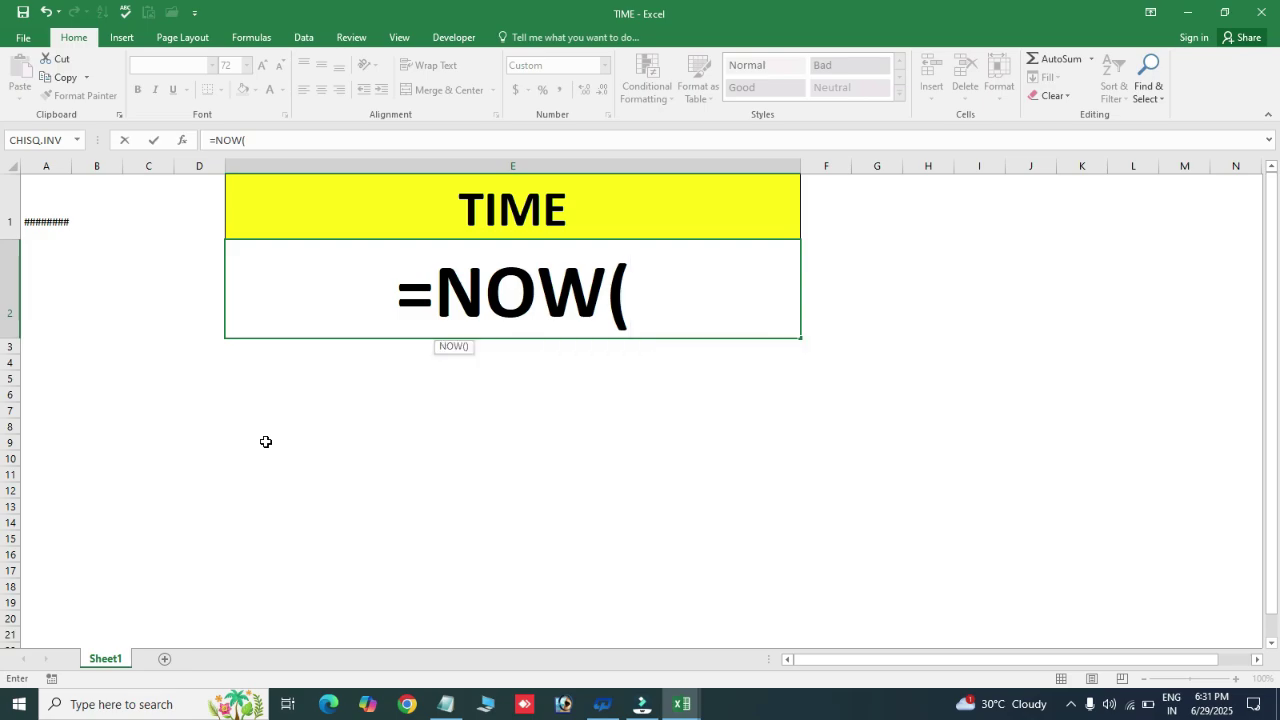
pyautogui.write(')')
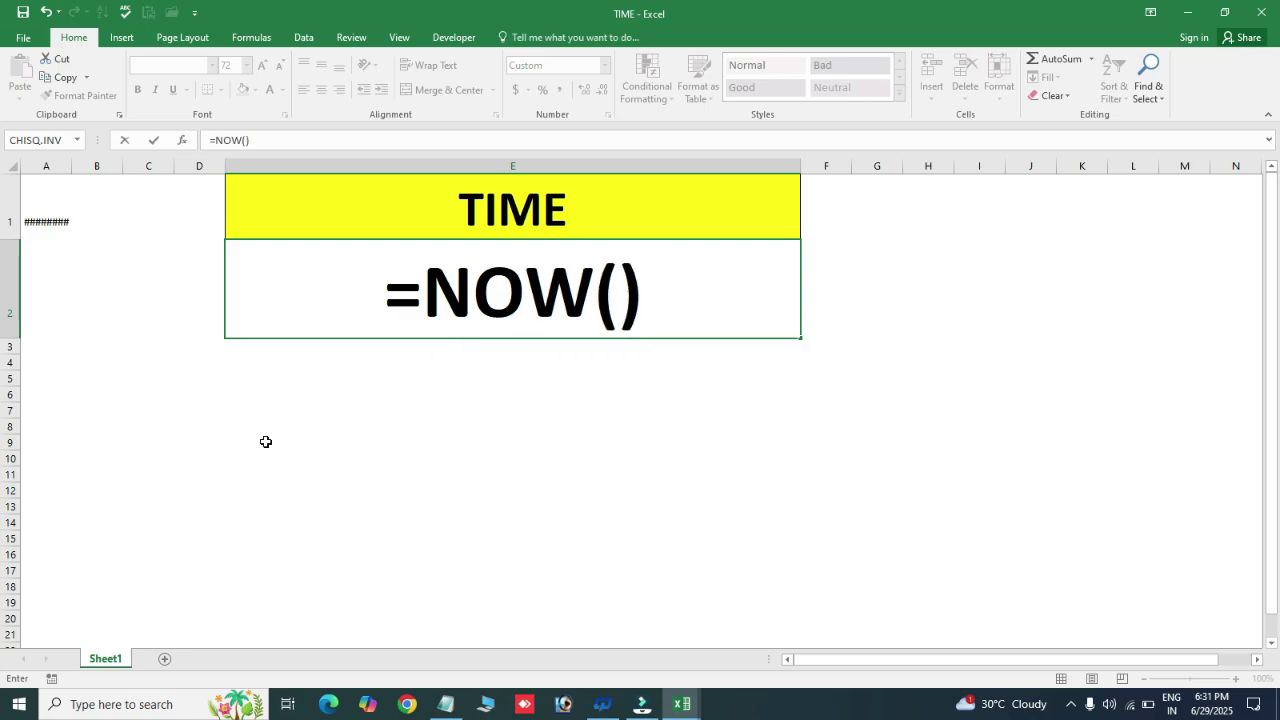
pyautogui.press('Return')
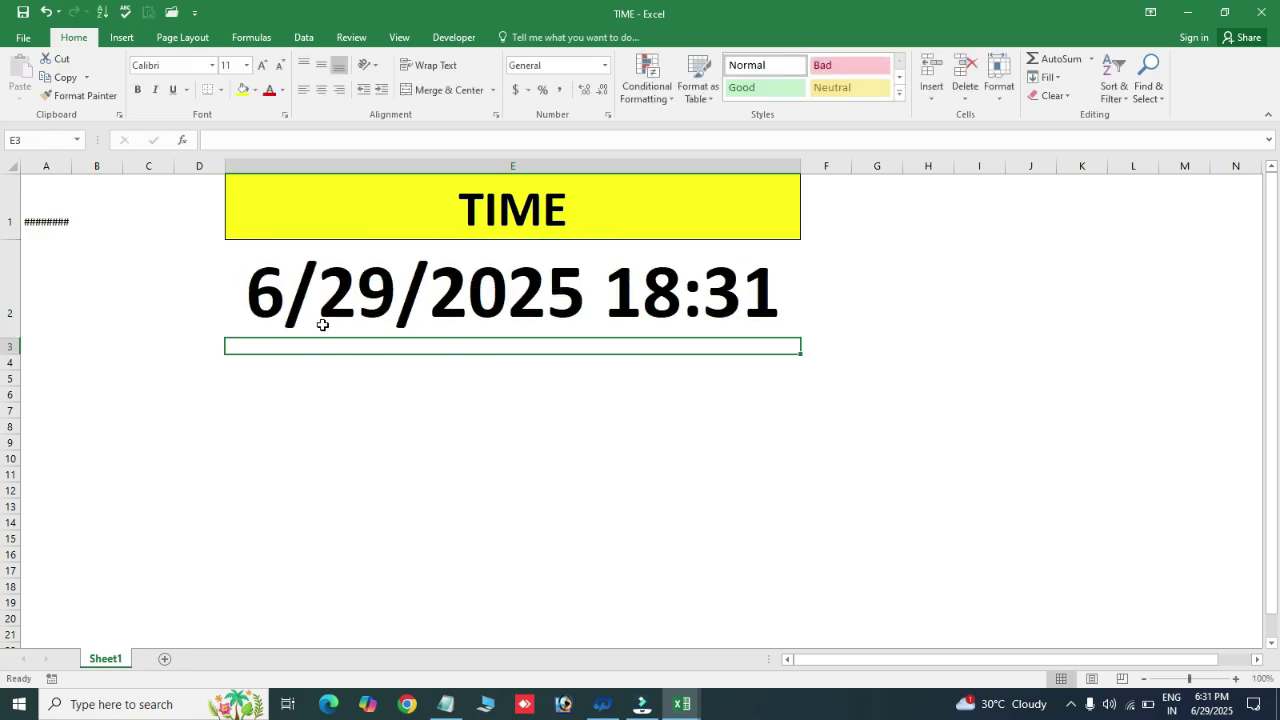
# - Format cell E2 with the Time number category, using the *1:30:55 PM type
pyautogui.click(419, 286)
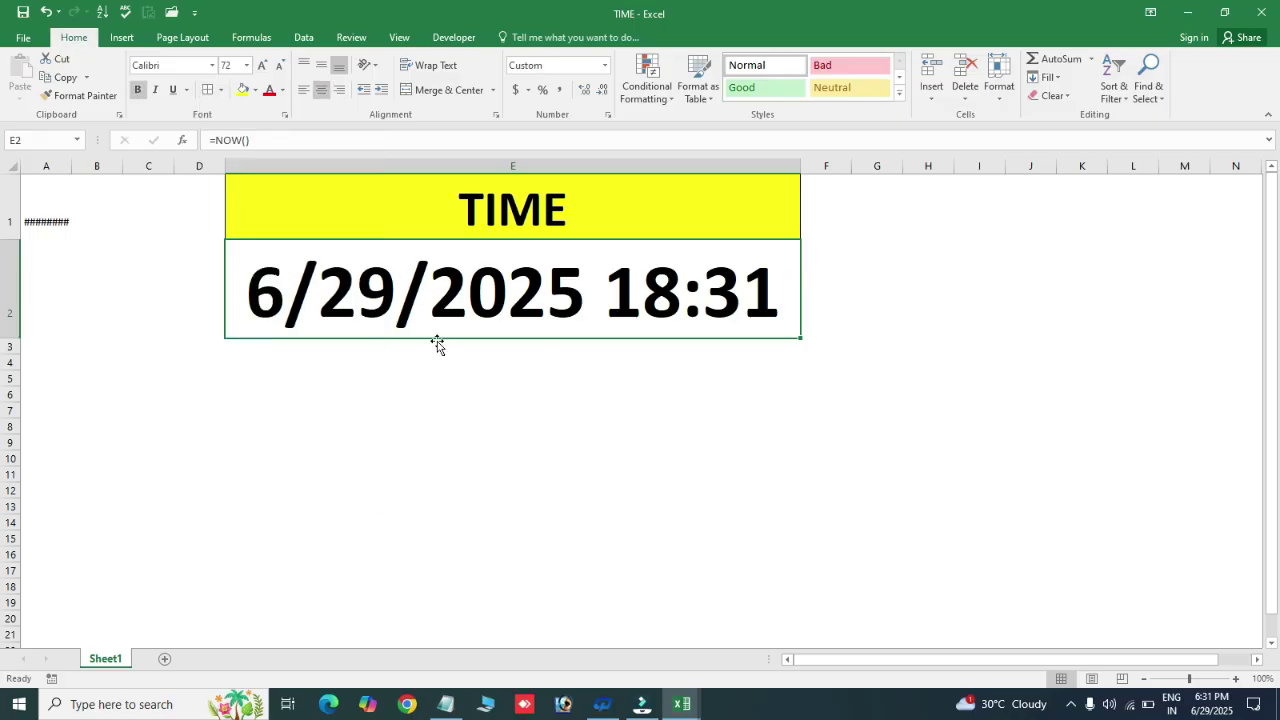
pyautogui.click(420, 374)
pyautogui.click(472, 285)
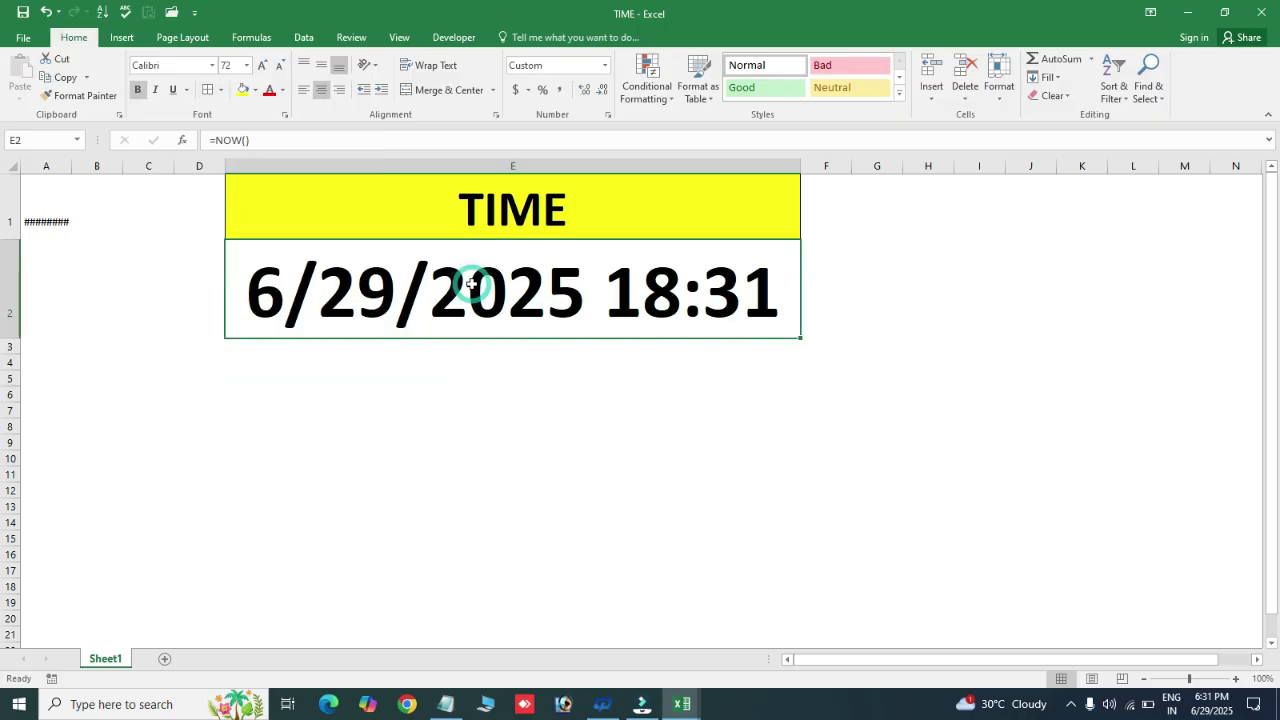
pyautogui.rightClick(556, 296)
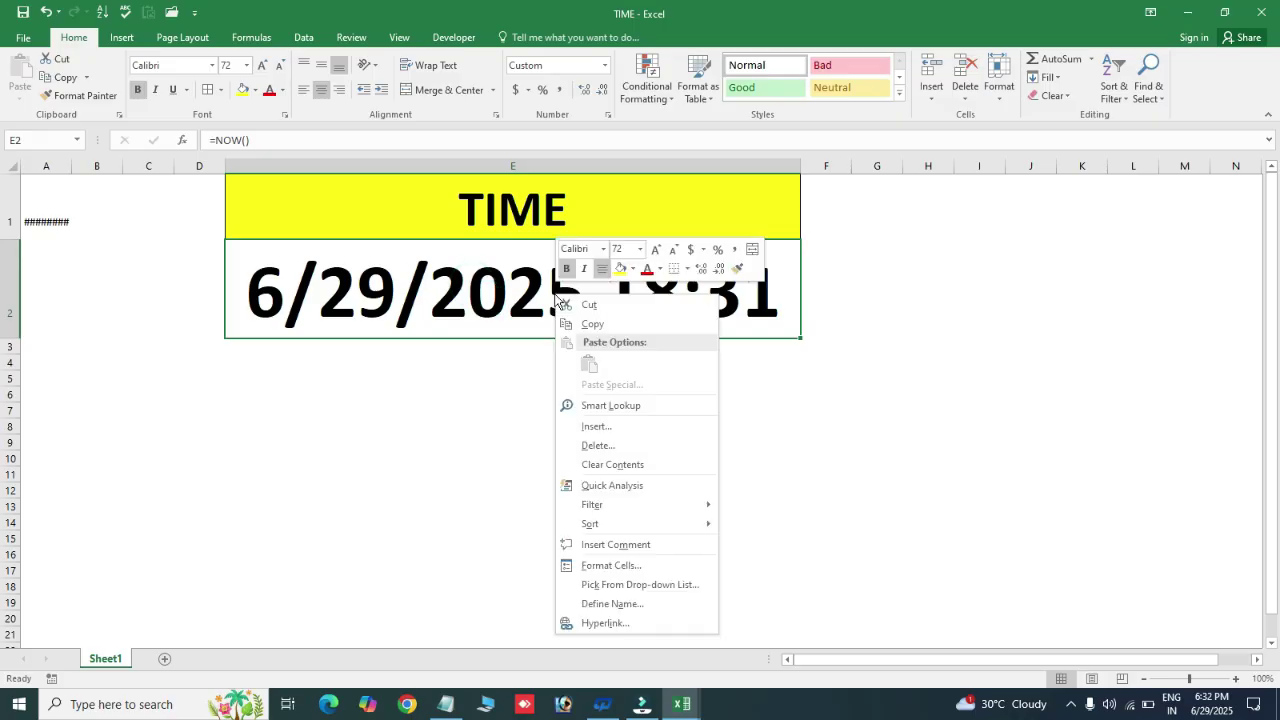
pyautogui.click(633, 567)
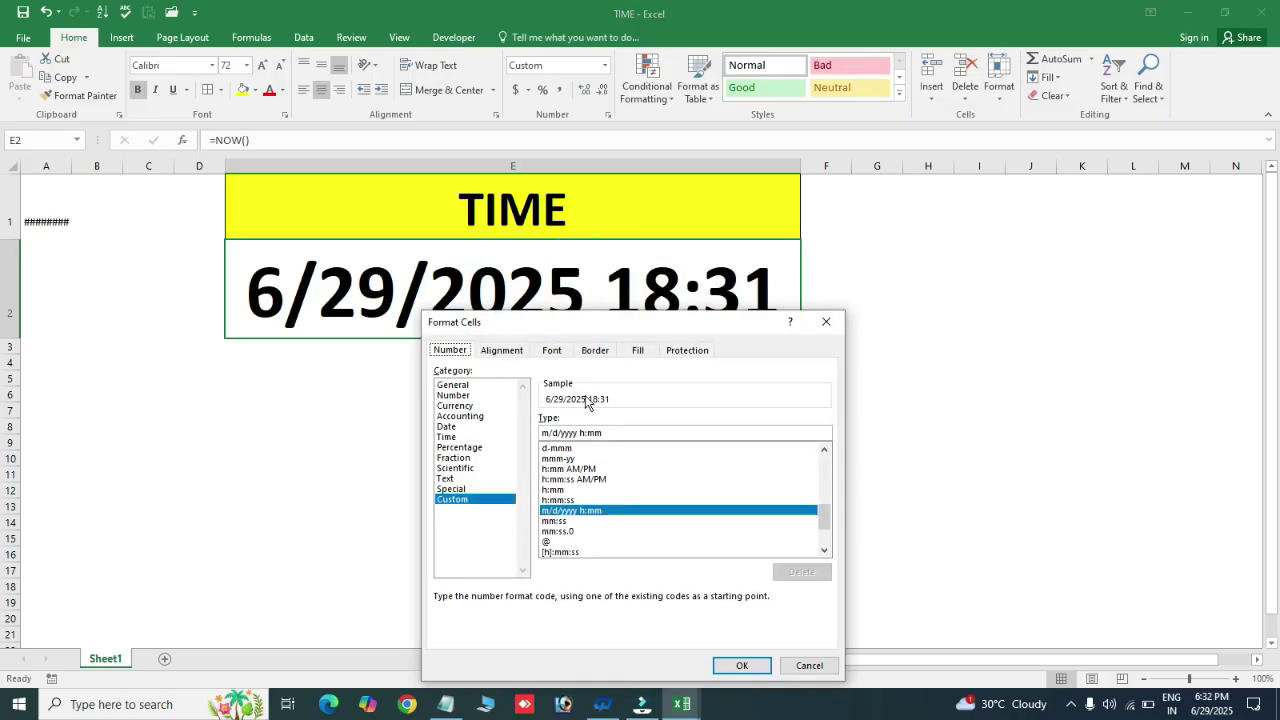
pyautogui.click(453, 438)
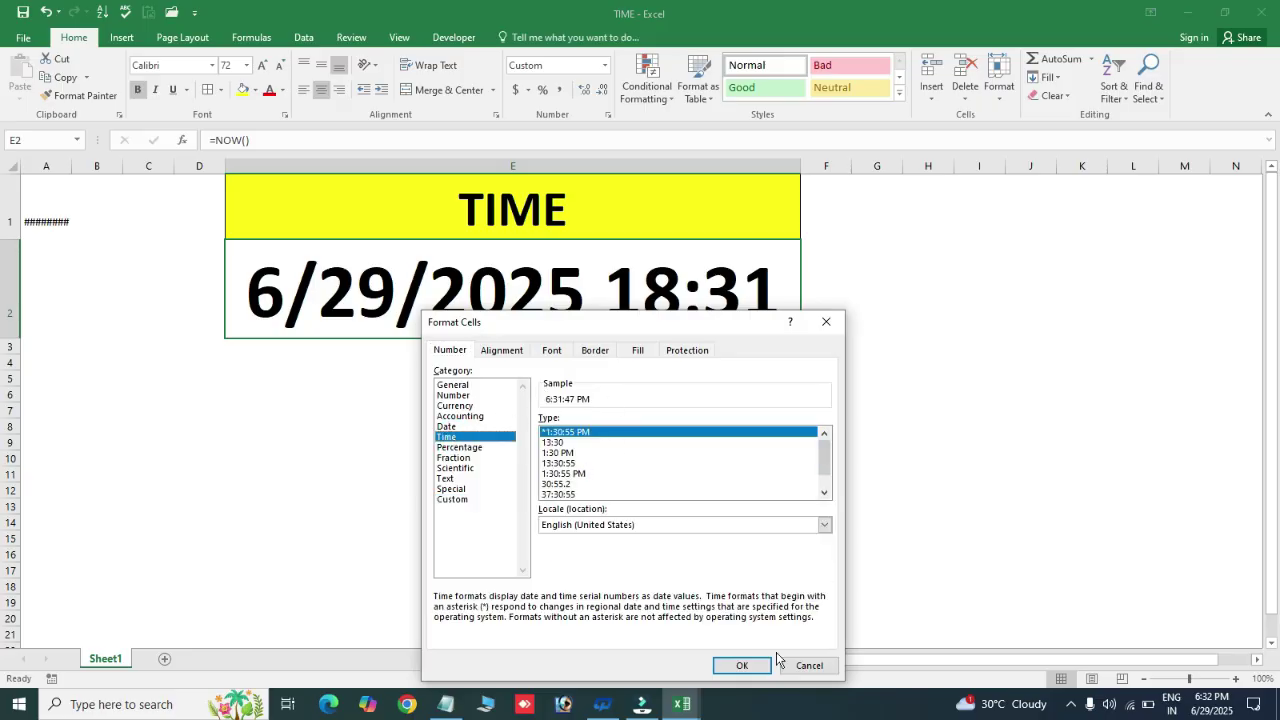
pyautogui.click(740, 664)
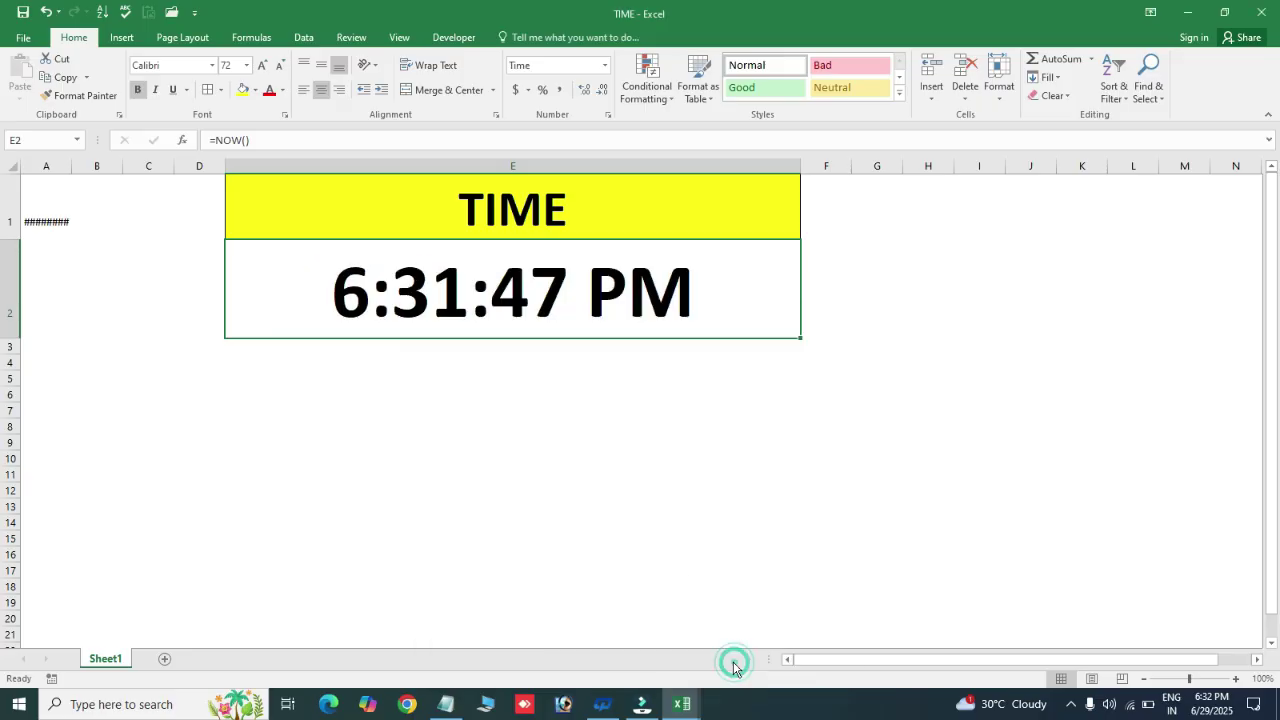
pyautogui.click(456, 401)
pyautogui.click(478, 298)
# - Switch to Notepad and copy the entire UpdateClock macro code
pyautogui.hotkey('alt', 'Tab')
pyautogui.click(368, 228)
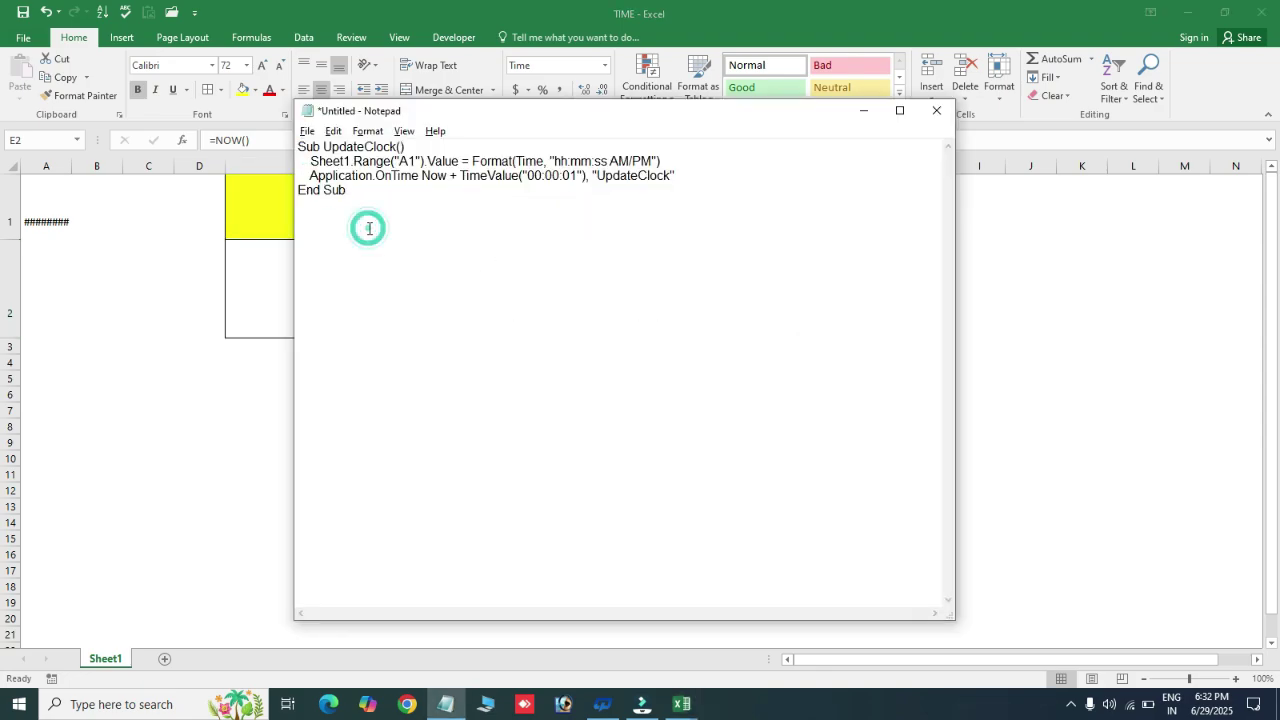
pyautogui.hotkey('ctrl', 'a')
pyautogui.hotkey('ctrl', 'c')
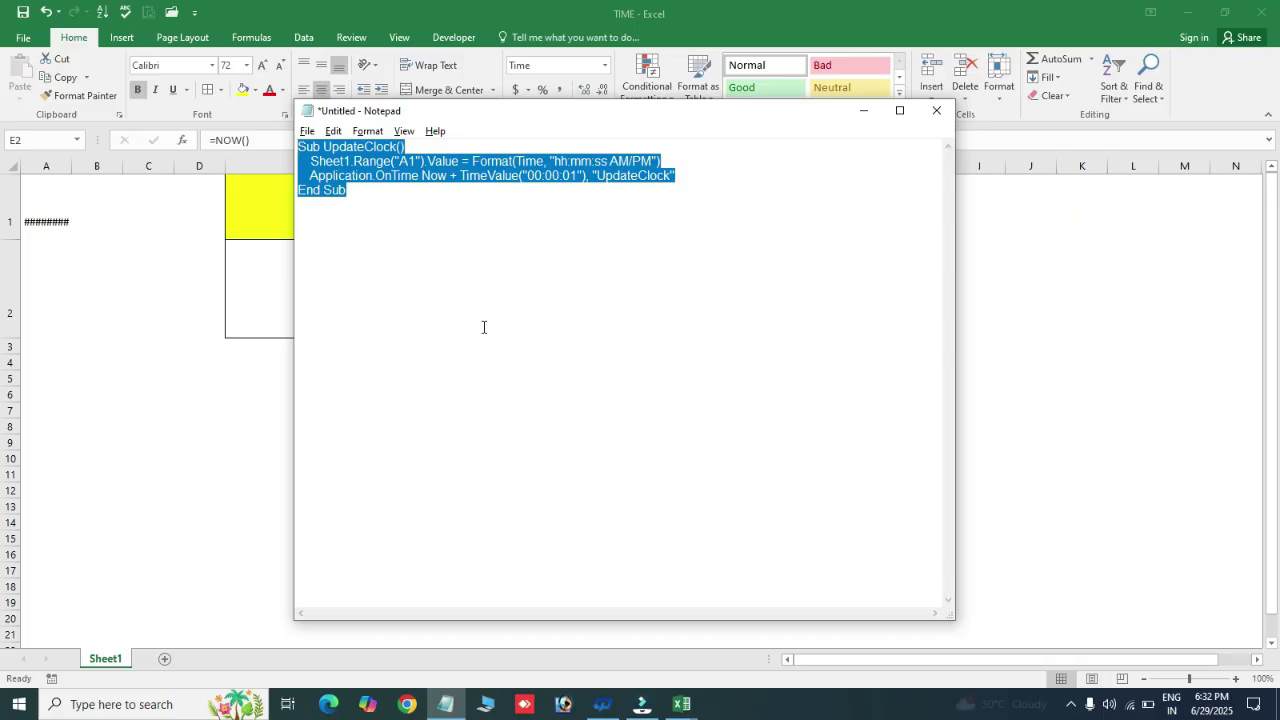
# - Return to Excel, insert a new module in the TIME.xlsm VBA project, and paste the UpdateClock code into it
pyautogui.hotkey('alt', 'Tab')
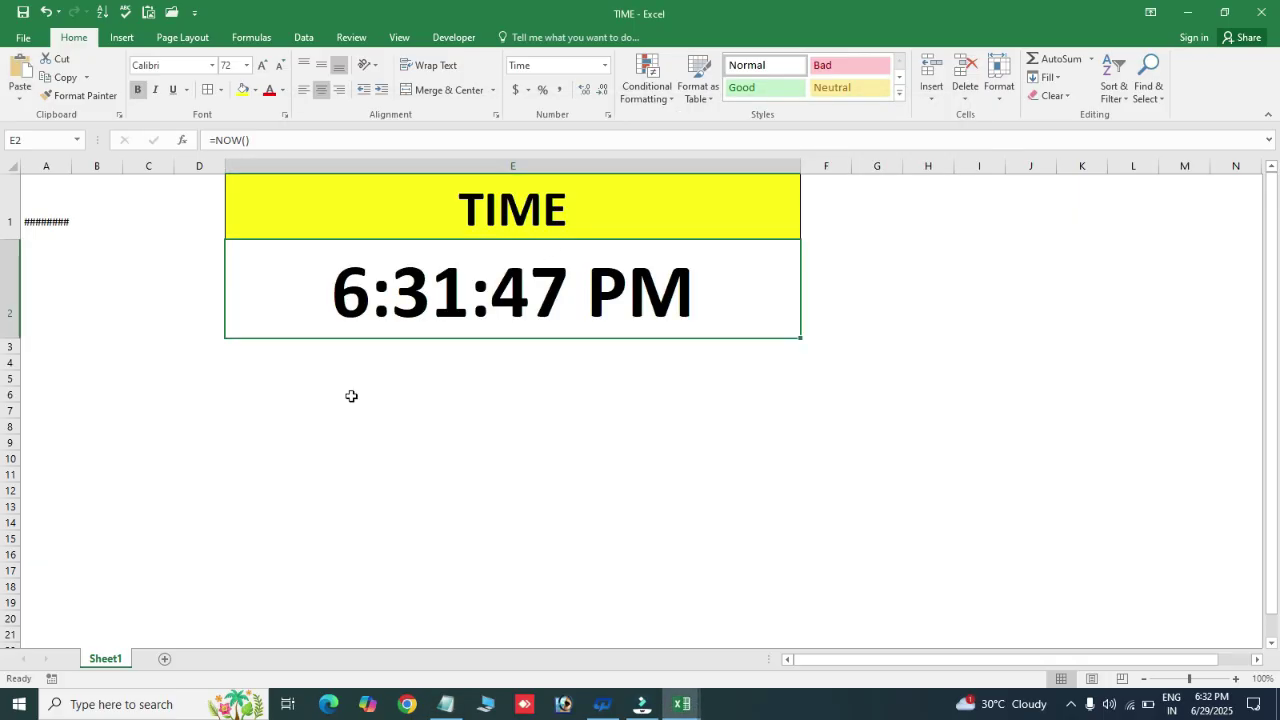
pyautogui.click(400, 407)
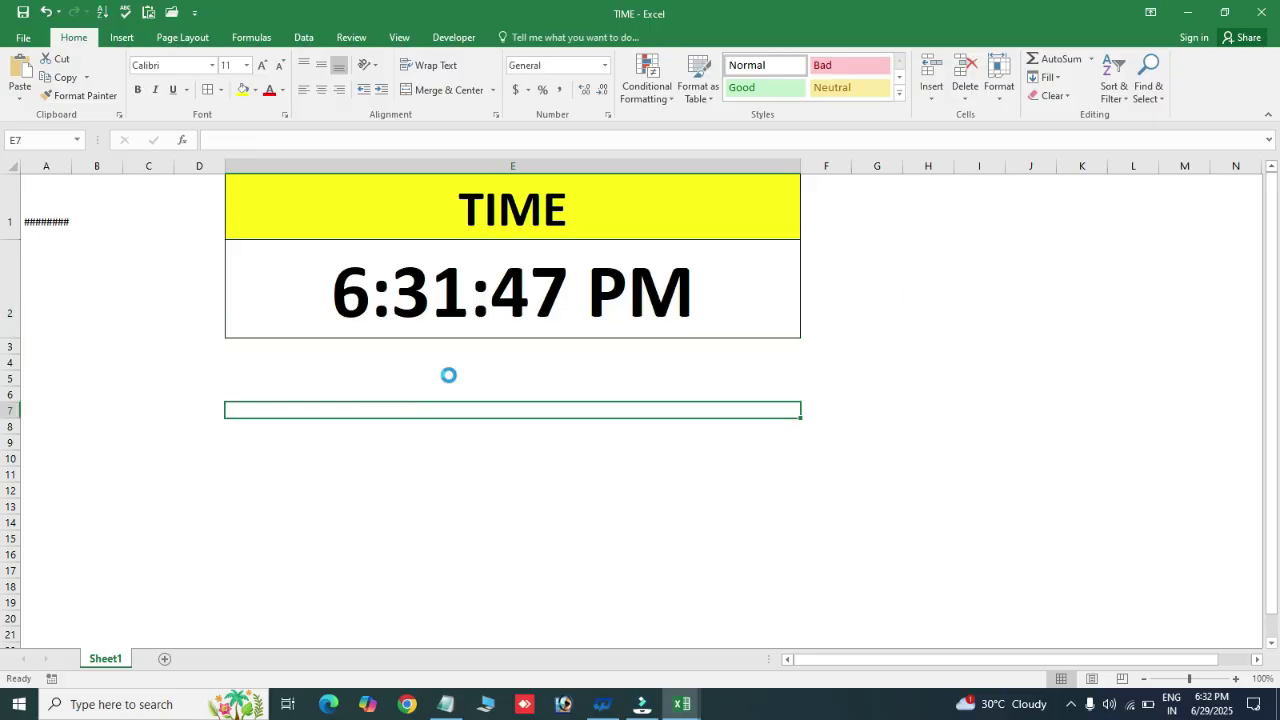
pyautogui.hotkey('alt', 'F11')
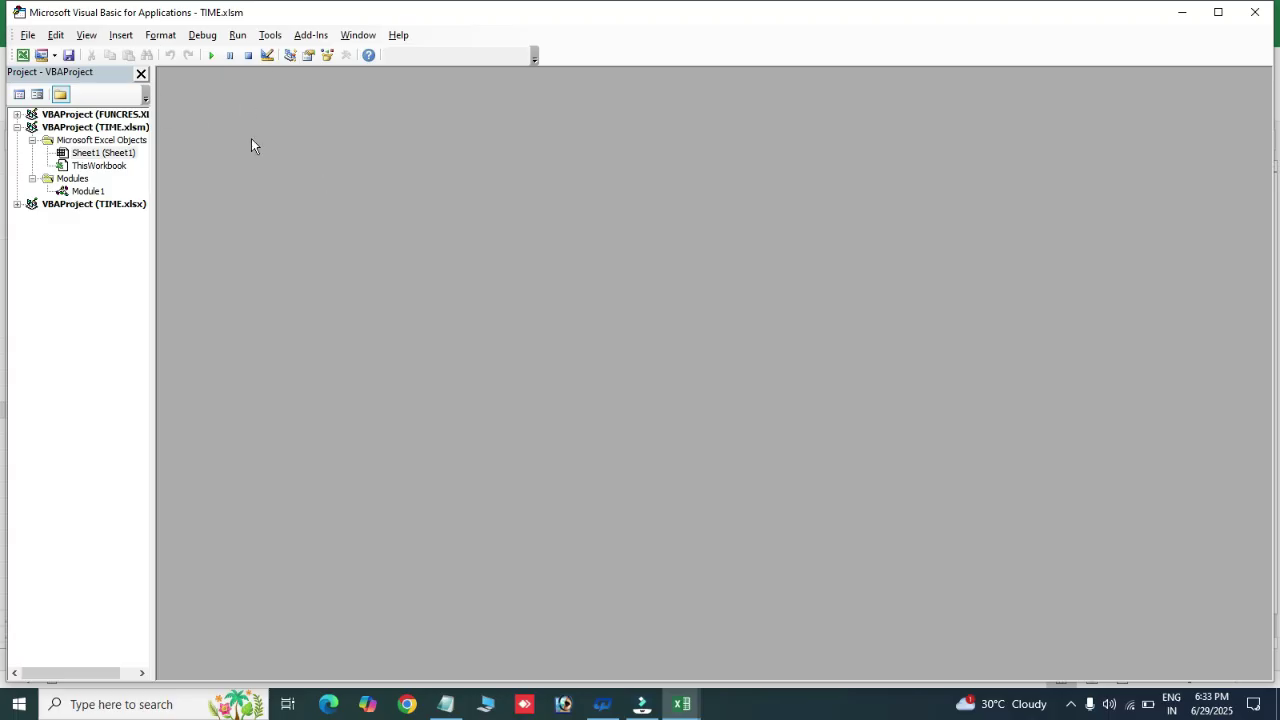
pyautogui.click(126, 39)
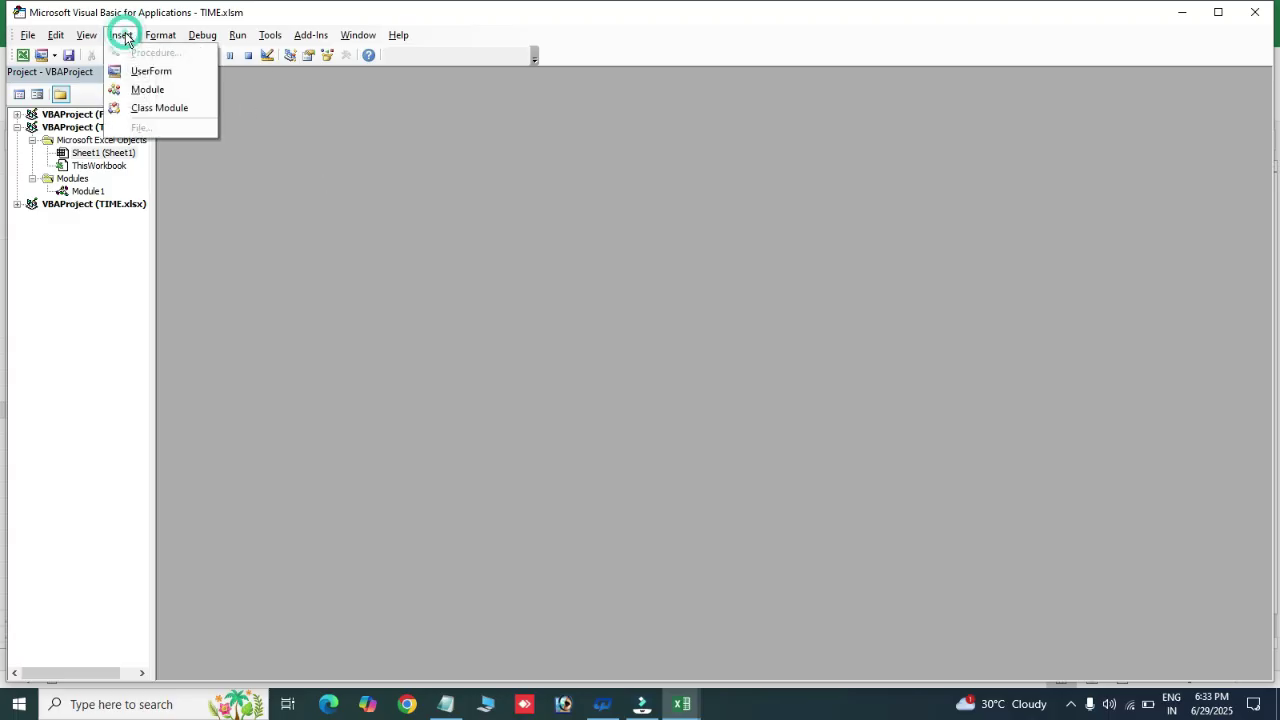
pyautogui.click(155, 92)
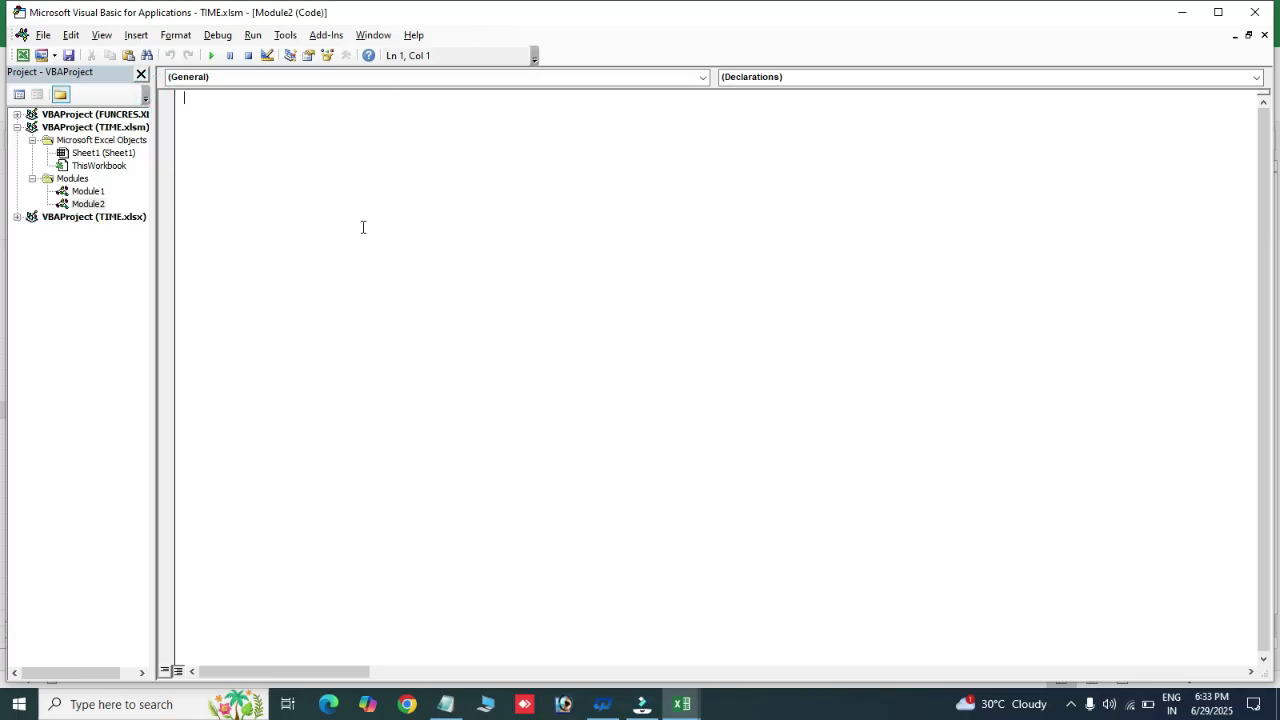
pyautogui.hotkey('ctrl', 'v')
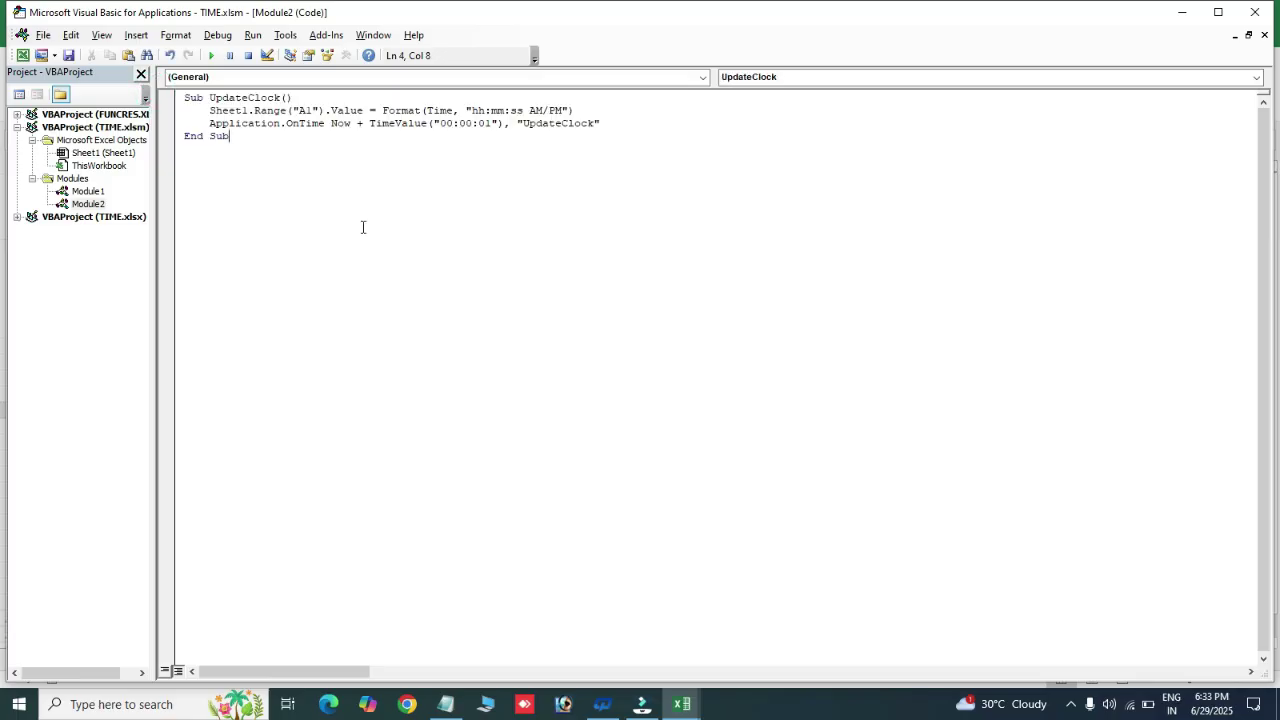
# - Run the UpdateClock macro and return to the worksheet to watch the time in E2
pyautogui.hotkey('alt', 'Tab')
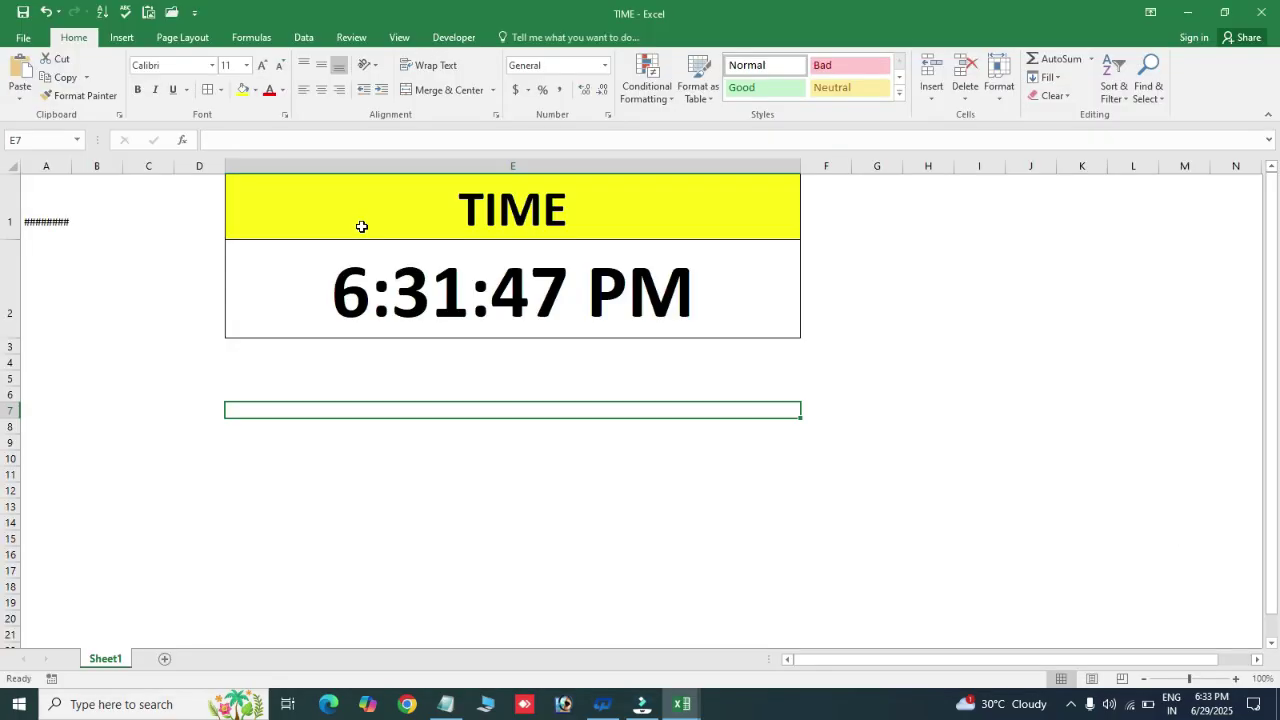
pyautogui.hotkey('alt', 'Tab')
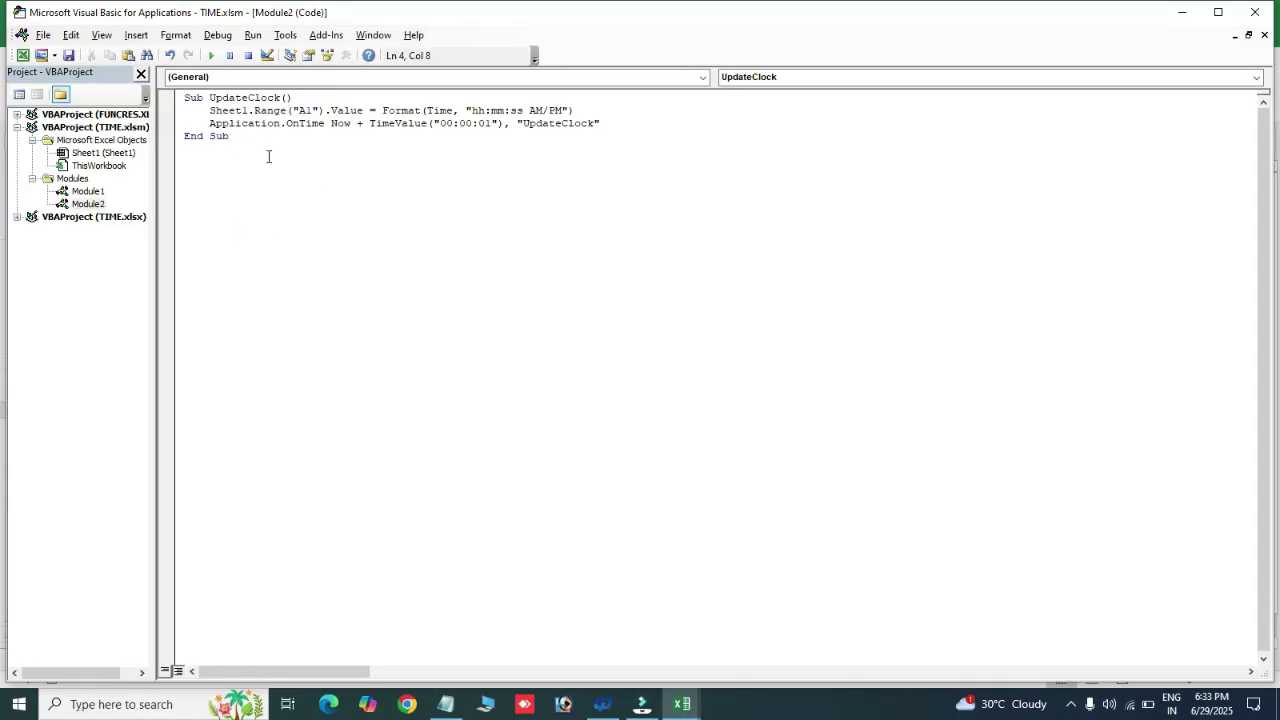
pyautogui.press('F5')
pyautogui.hotkey('alt', 'Tab')
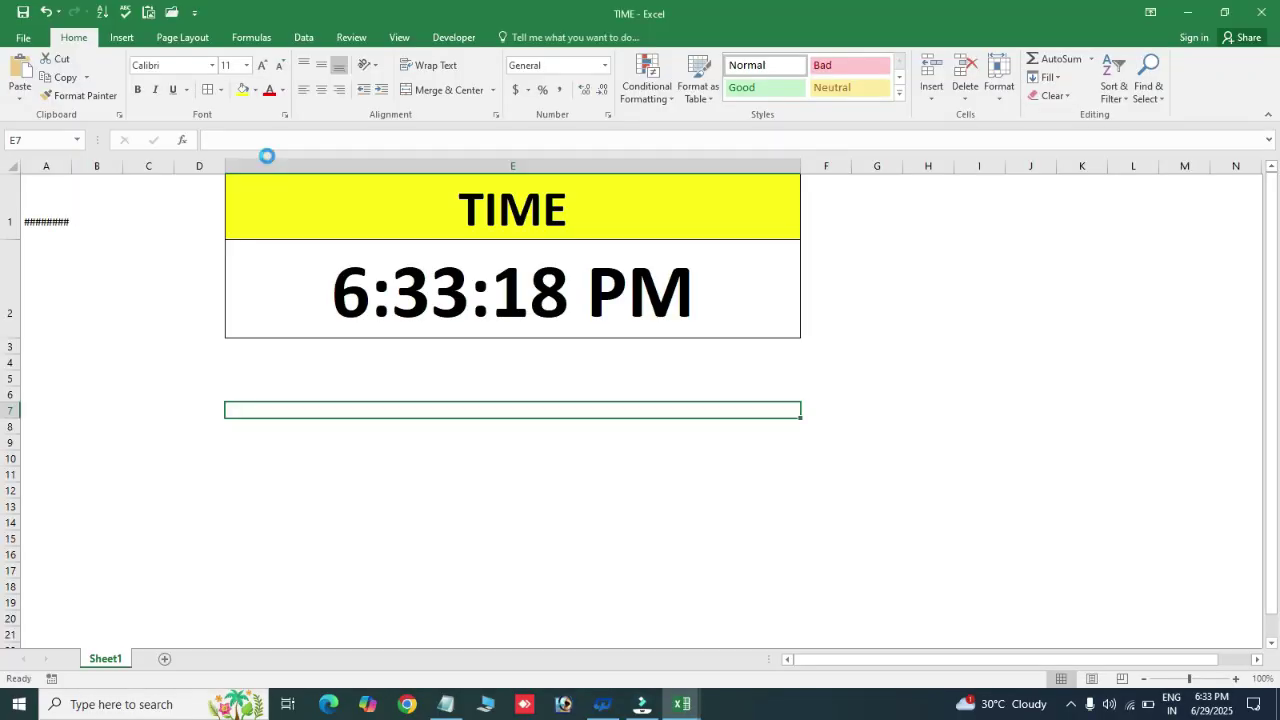
pyautogui.press('Up')
pyautogui.press('Up')
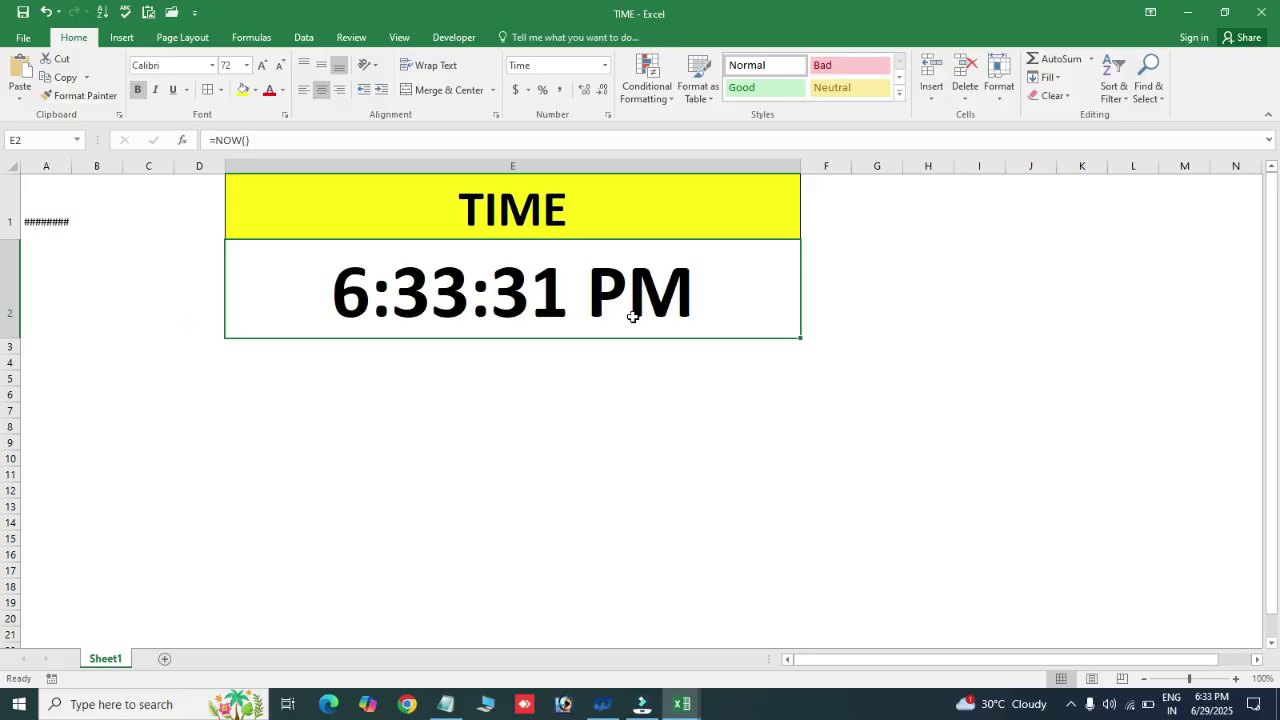
# - Close the Visual Basic editor and select E2 to check the running clock
pyautogui.hotkey('alt', 'F11')
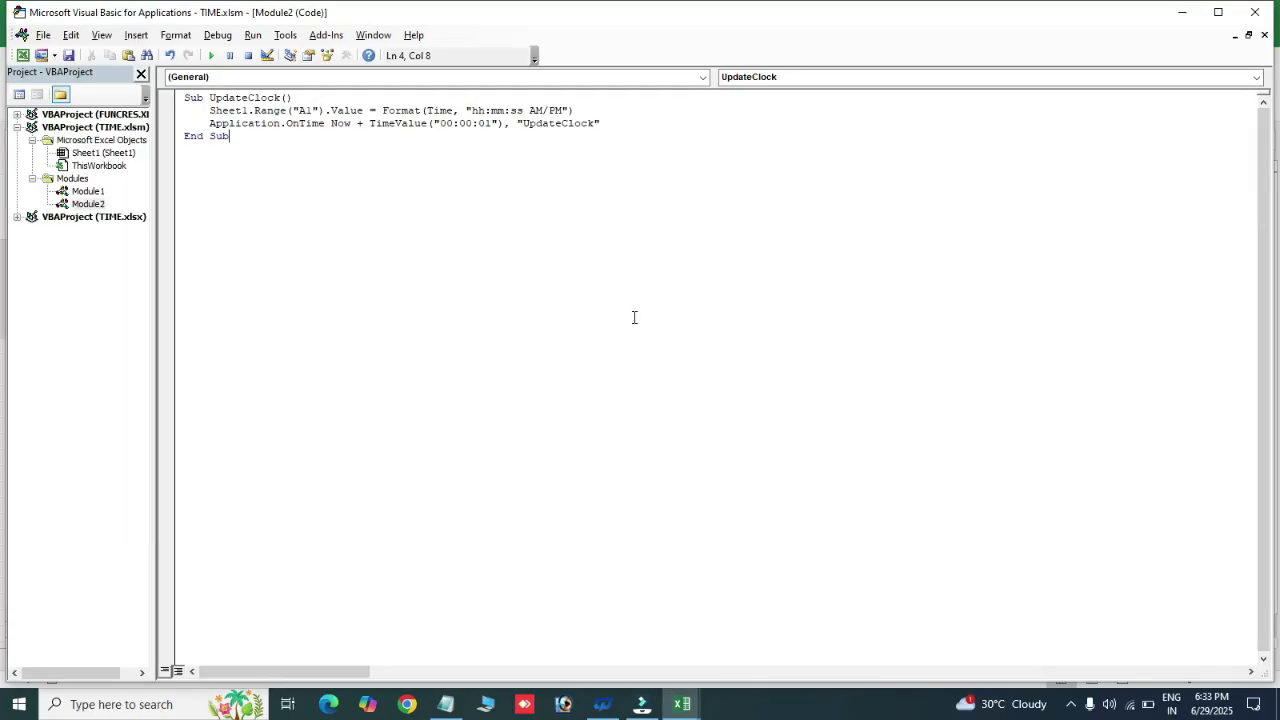
pyautogui.click(1255, 12)
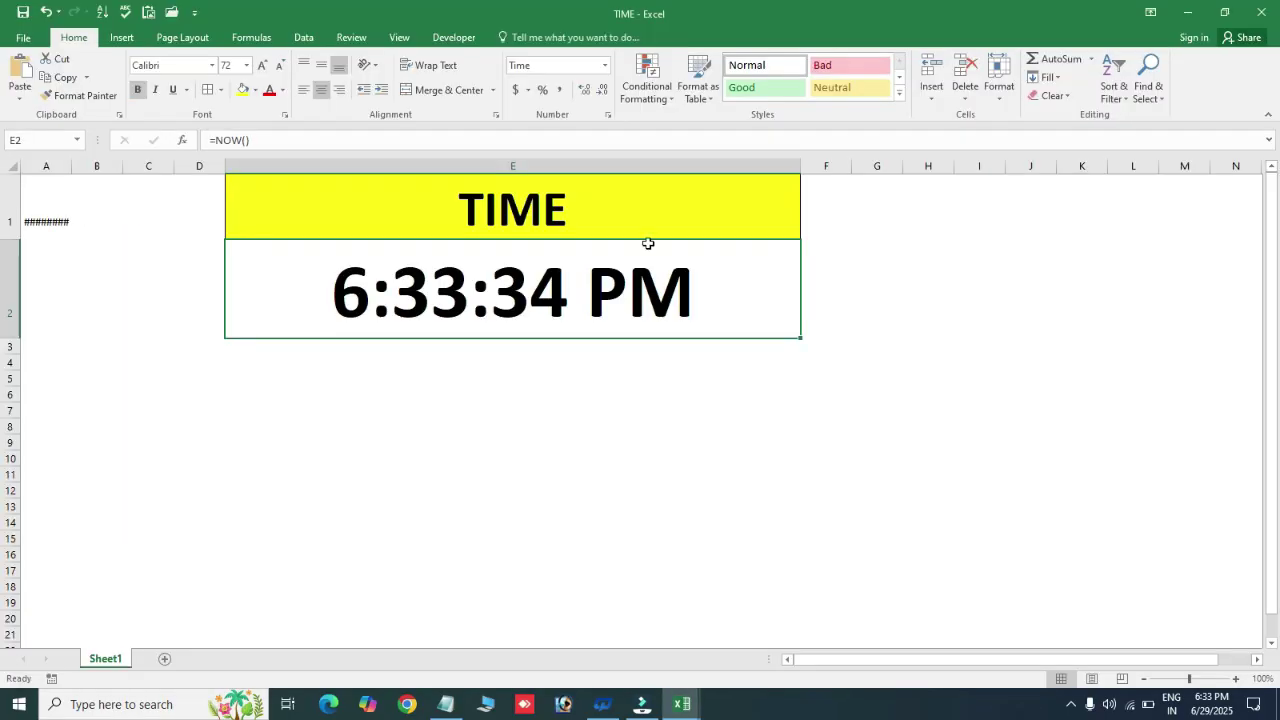
pyautogui.click(309, 380)
pyautogui.click(443, 280)
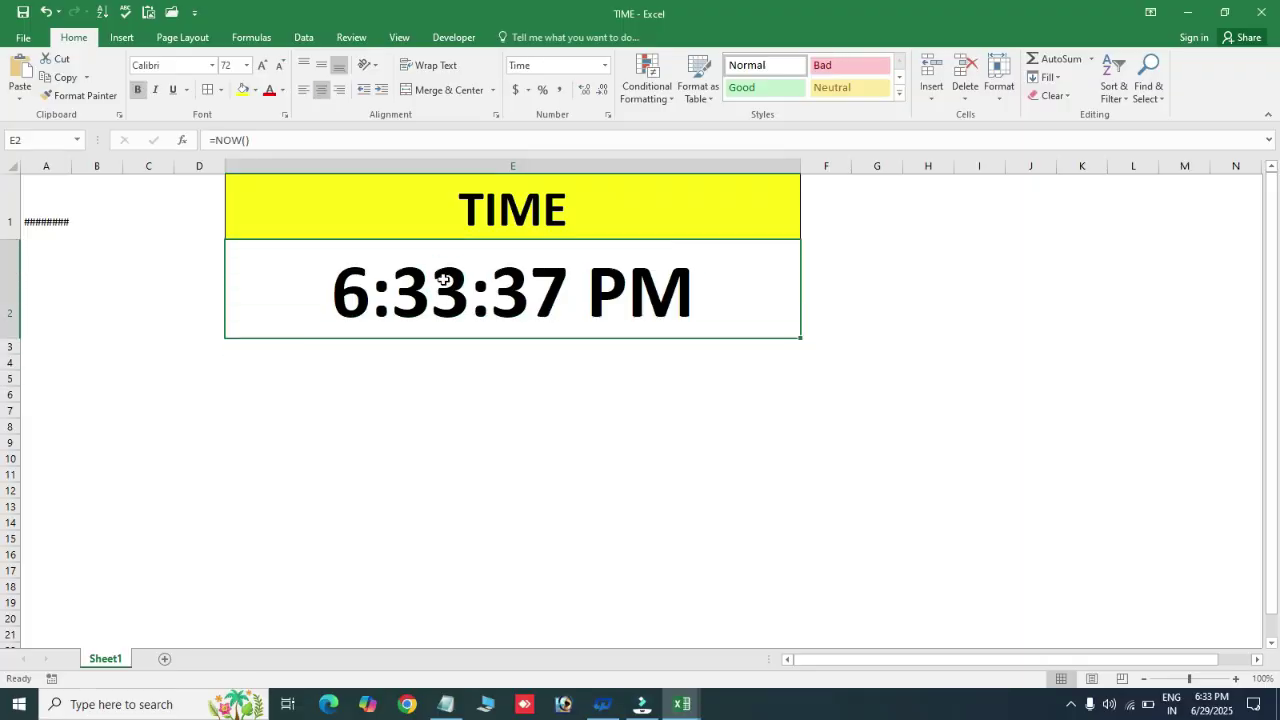